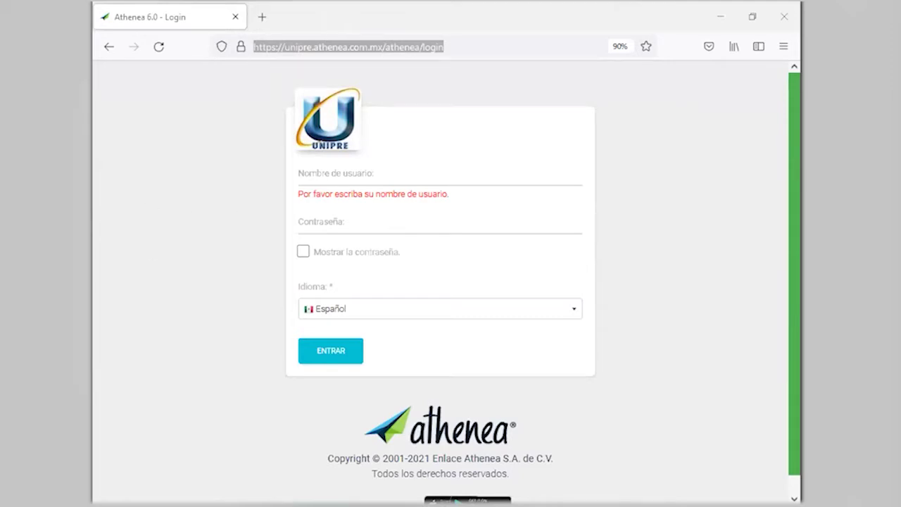
Sign in with the UNIPRE username and password, declining Firefox's offer to save the login
{"action": "left_click", "coordinate": [356, 223]}
{"action": "key", "text": "Escape"}
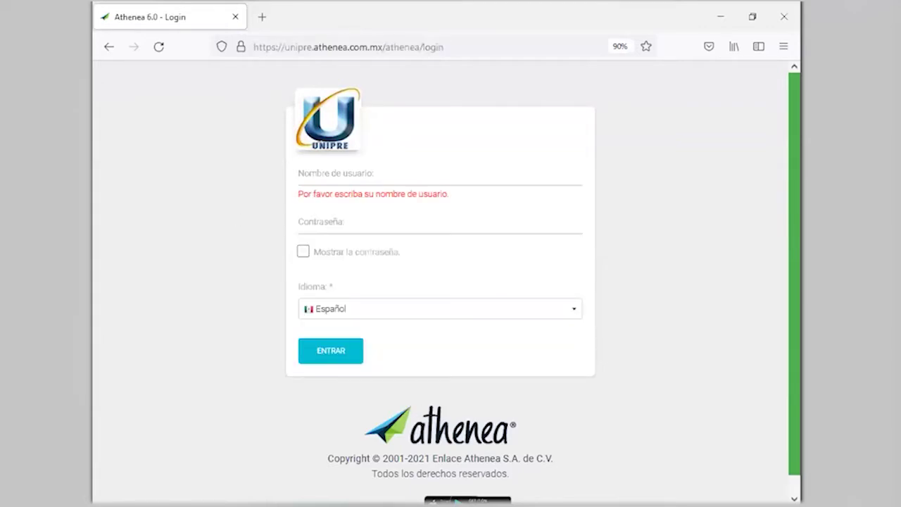
{"action": "left_click", "coordinate": [296, 183]}
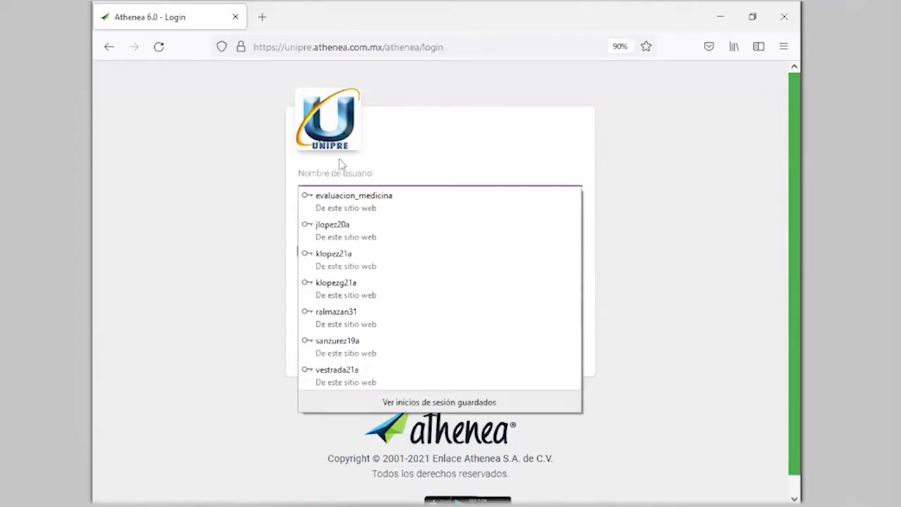
{"action": "key", "text": "Escape"}
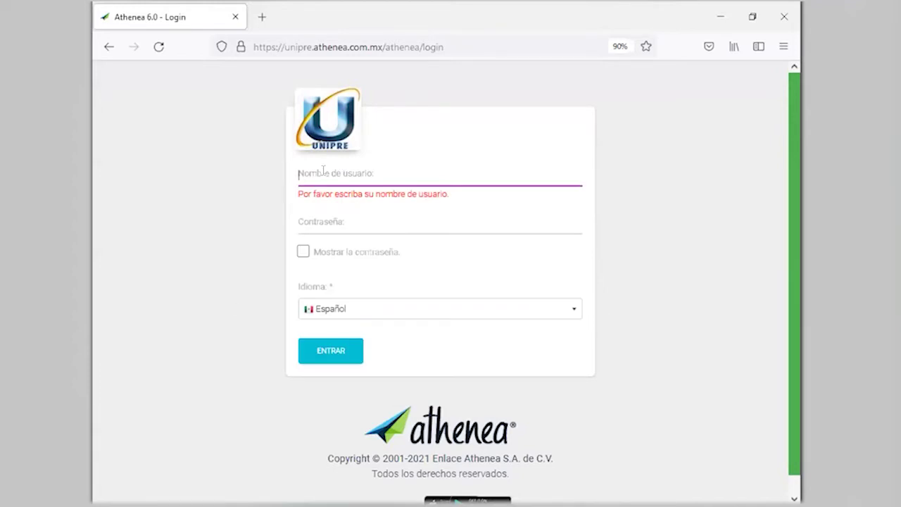
{"action": "left_click", "coordinate": [130, 200]}
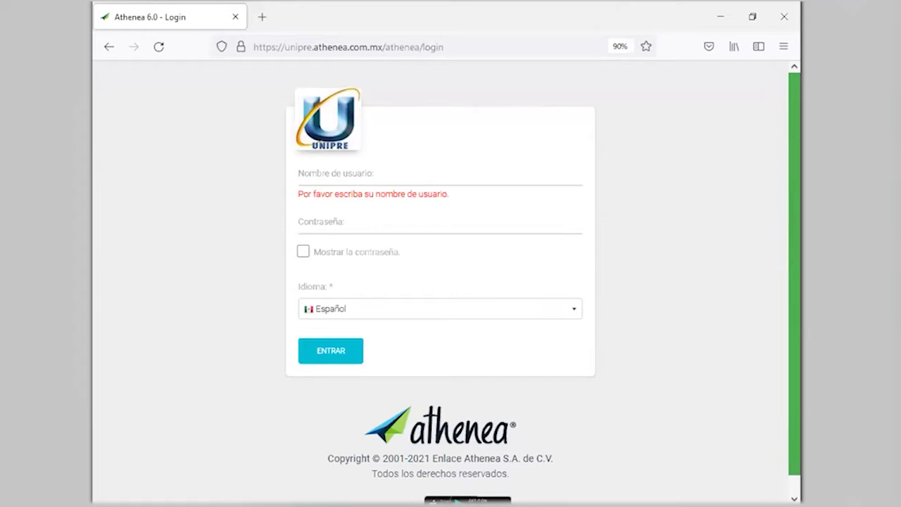
{"action": "left_click", "coordinate": [363, 166]}
{"action": "type", "text": "rsanchez31p"}
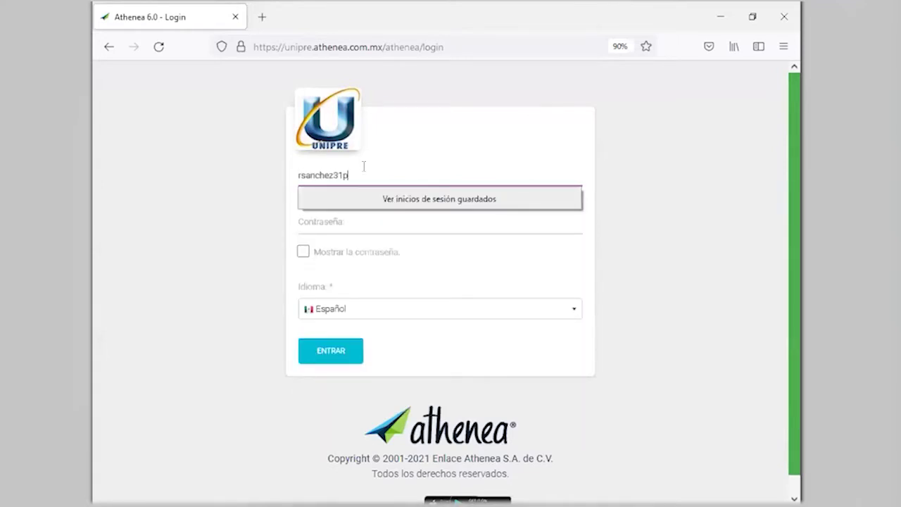
{"action": "key", "text": "Tab"}
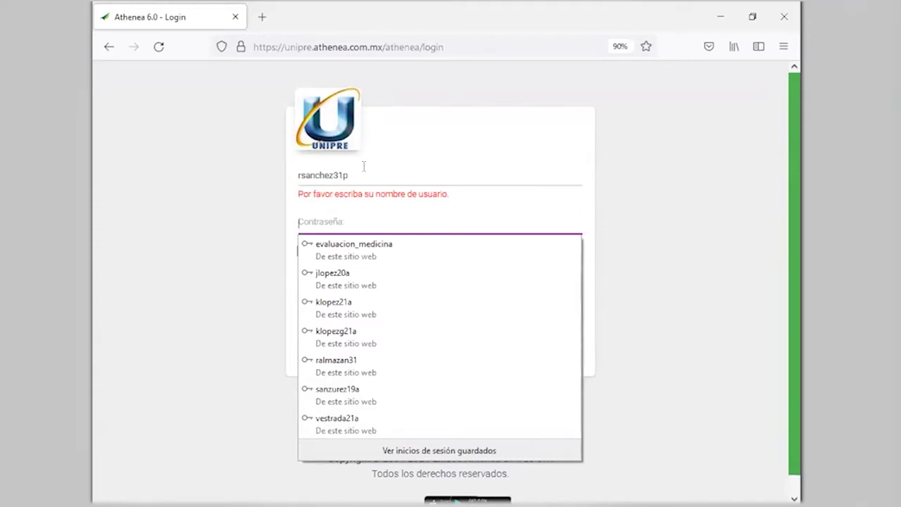
{"action": "type", "text": "•••"}
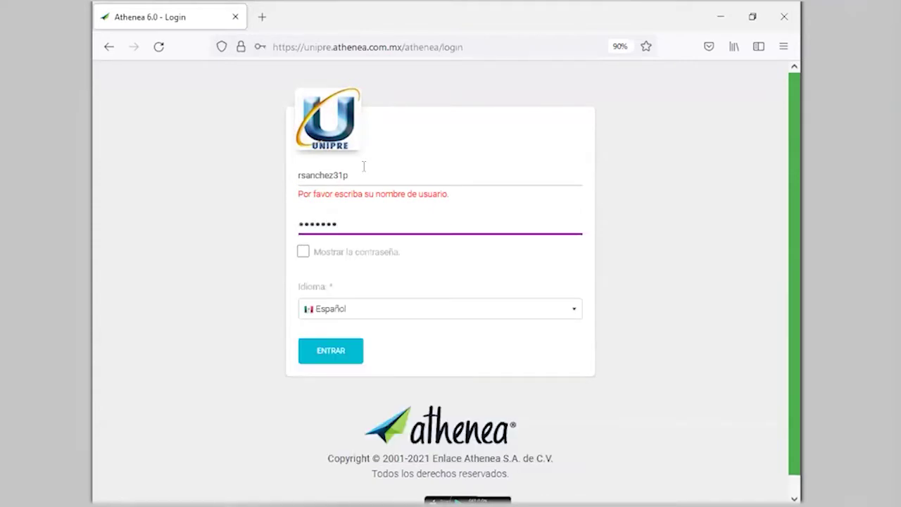
{"action": "type", "text": "••••"}
{"action": "left_click", "coordinate": [342, 356]}
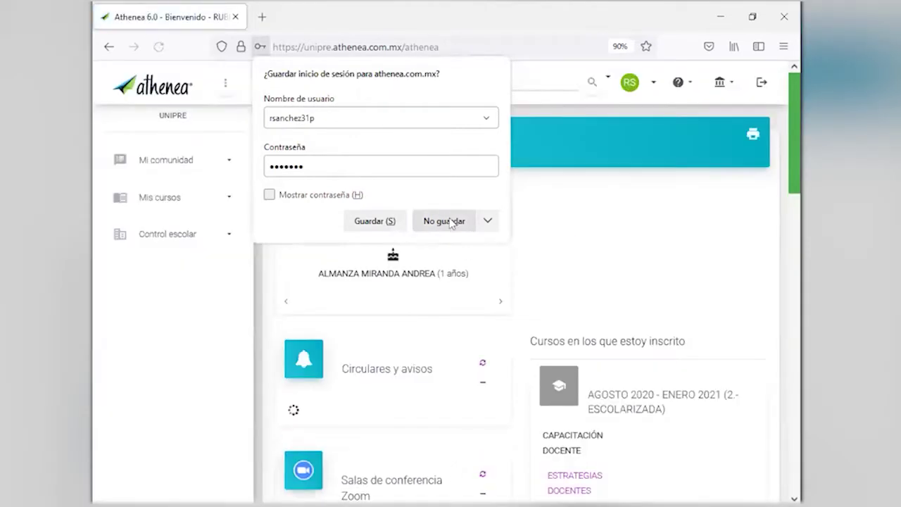
{"action": "left_click", "coordinate": [445, 222]}
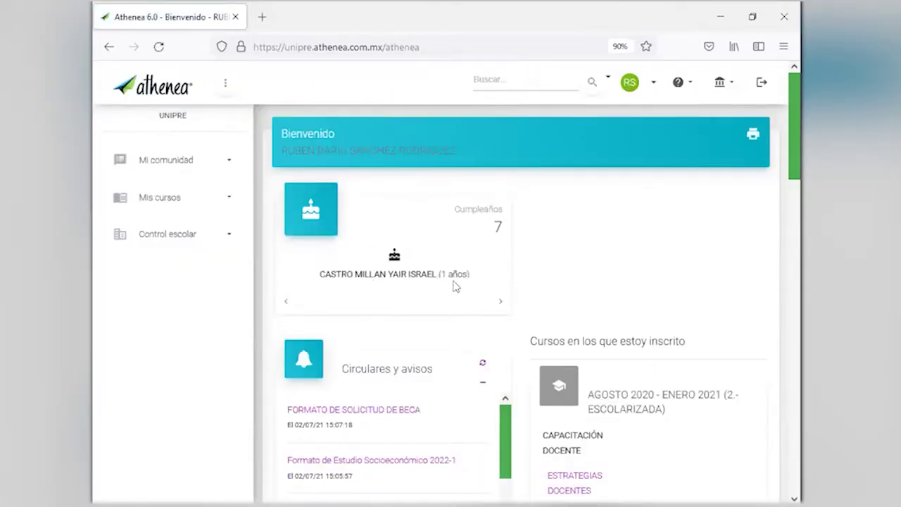
{"action": "left_click", "coordinate": [204, 198]}
{"action": "left_click", "coordinate": [138, 246]}
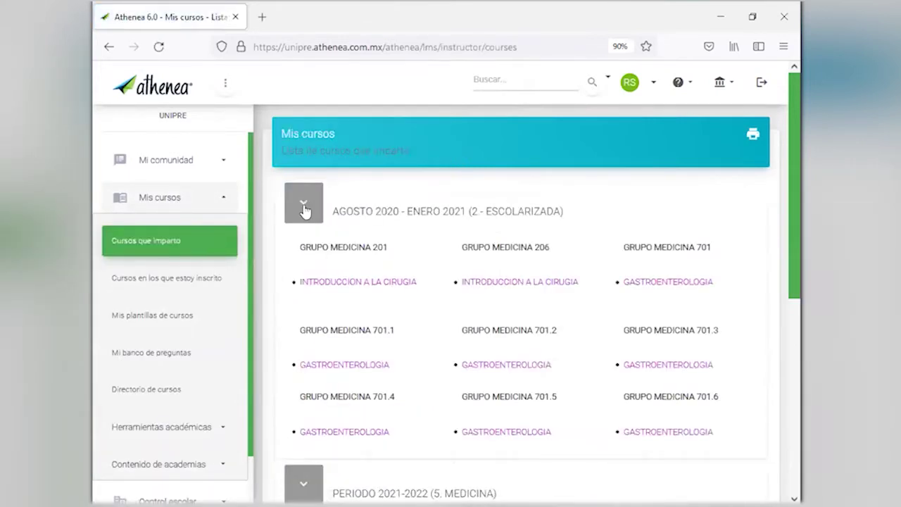
{"action": "left_click", "coordinate": [305, 209]}
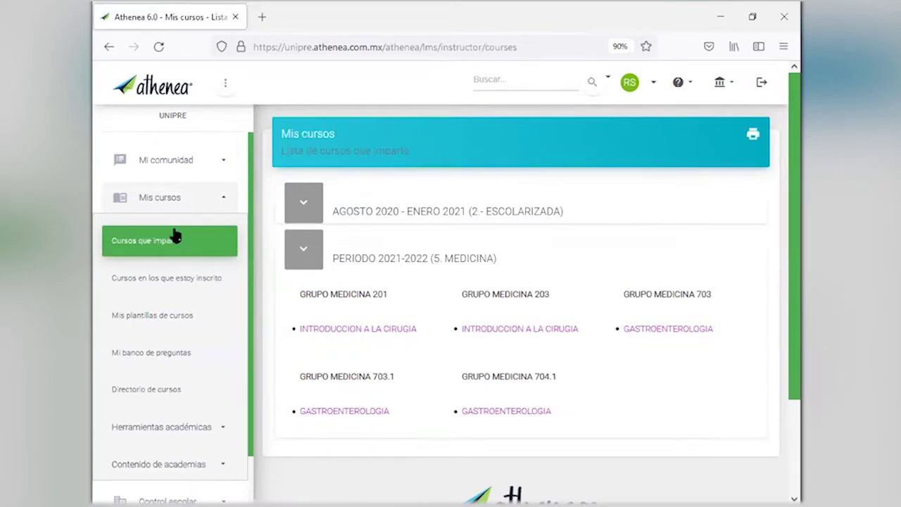
{"action": "left_click", "coordinate": [218, 199]}
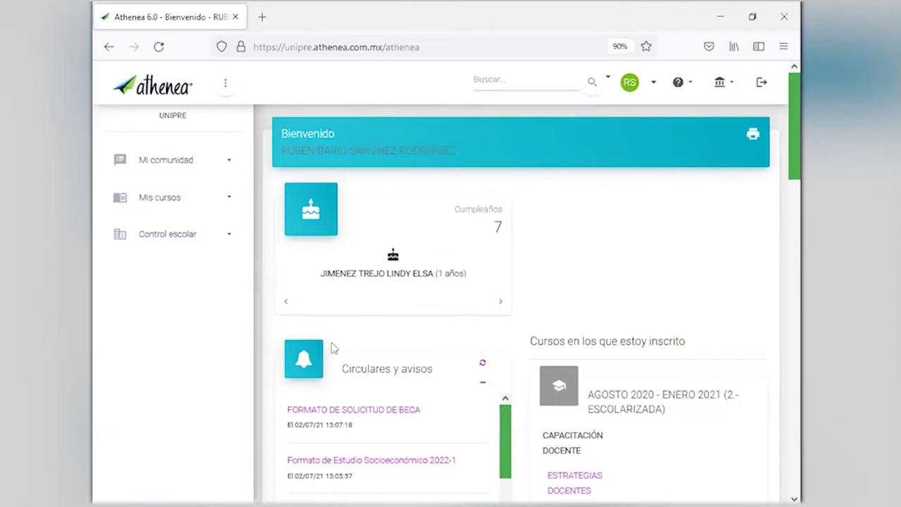
{"action": "scroll", "coordinate": [333, 348], "scroll_direction": "down", "scroll_amount": 4}
{"action": "scroll", "coordinate": [436, 352], "scroll_direction": "up", "scroll_amount": 1}
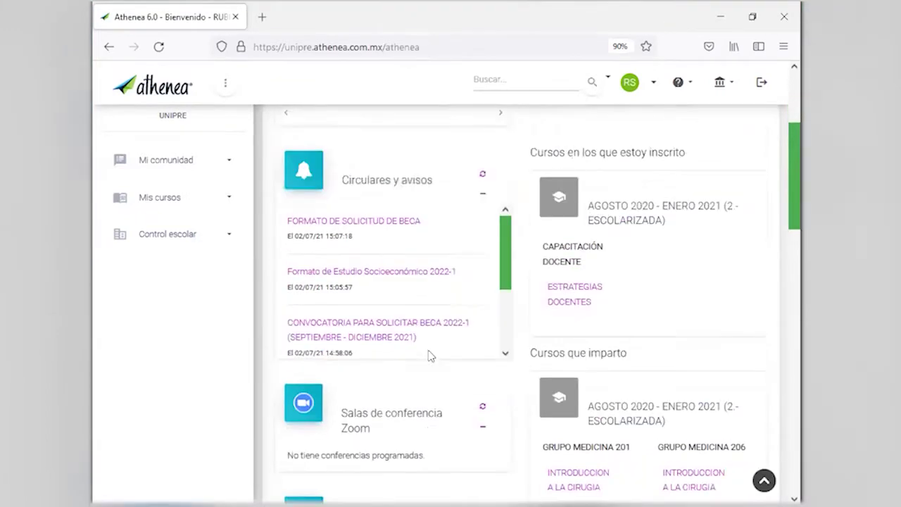
{"action": "scroll", "coordinate": [431, 356], "scroll_direction": "up", "scroll_amount": 3}
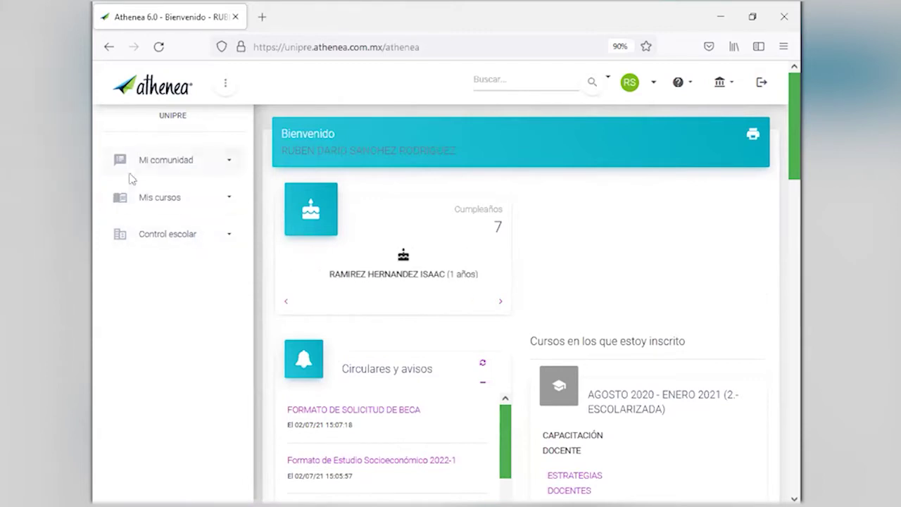
Open INTRODUCCION A LA CIRUGIA for Grupo Medicina 201 from Cursos que imparto, collapsing AGOSTO 2020 - ENERO 2021
{"action": "left_click", "coordinate": [171, 204]}
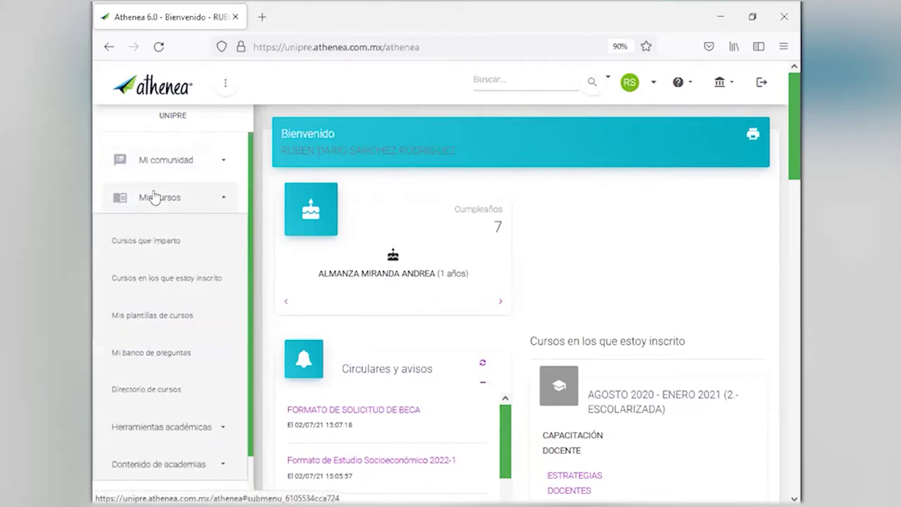
{"action": "scroll", "coordinate": [119, 330], "scroll_direction": "down", "scroll_amount": 2}
{"action": "scroll", "coordinate": [117, 345], "scroll_direction": "up", "scroll_amount": 2}
{"action": "left_click", "coordinate": [132, 252]}
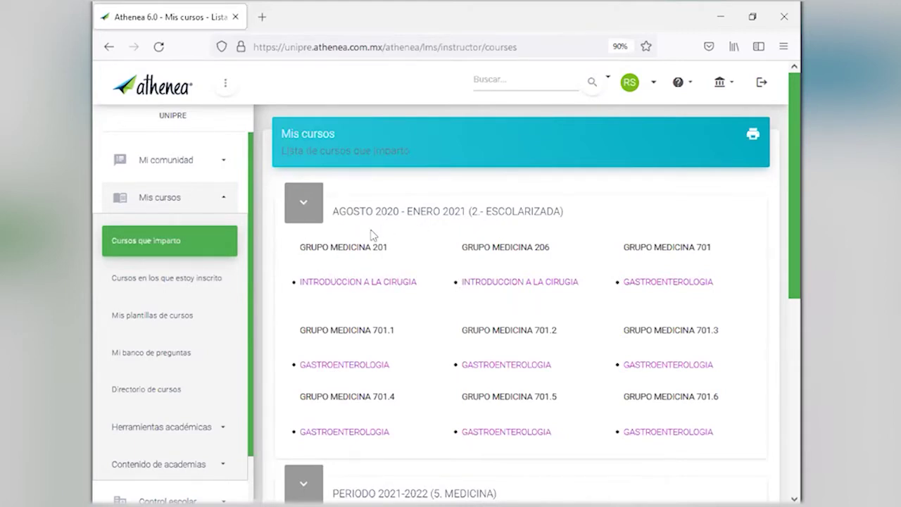
{"action": "scroll", "coordinate": [361, 303], "scroll_direction": "down", "scroll_amount": 2}
{"action": "scroll", "coordinate": [362, 312], "scroll_direction": "up", "scroll_amount": 2}
{"action": "left_click", "coordinate": [299, 213]}
{"action": "scroll", "coordinate": [415, 282], "scroll_direction": "down", "scroll_amount": 5}
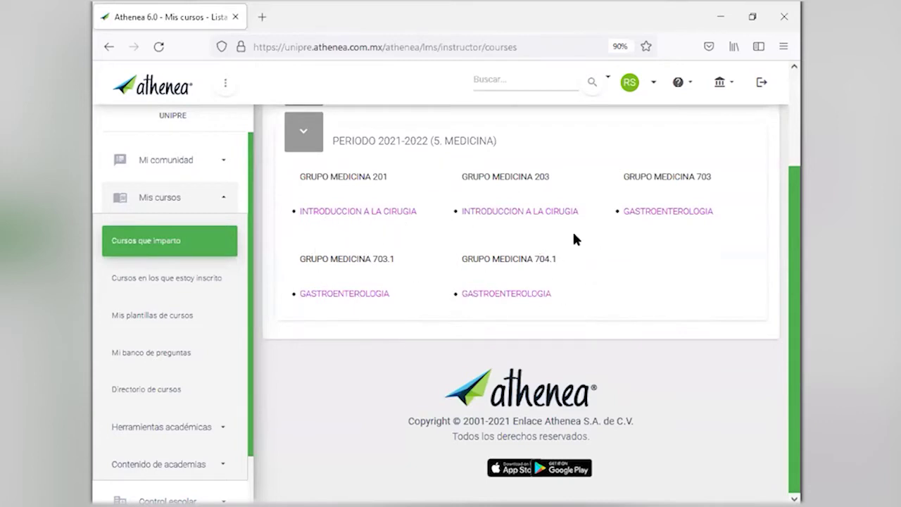
{"action": "left_click", "coordinate": [364, 210]}
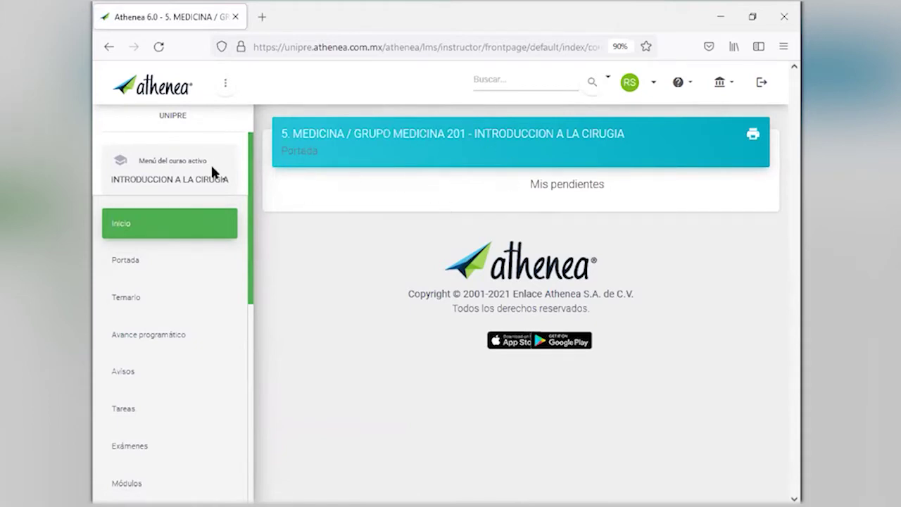
Go from Portada to the Temario editor and scroll to its empty Archivo adjunto area
{"action": "left_click", "coordinate": [143, 262]}
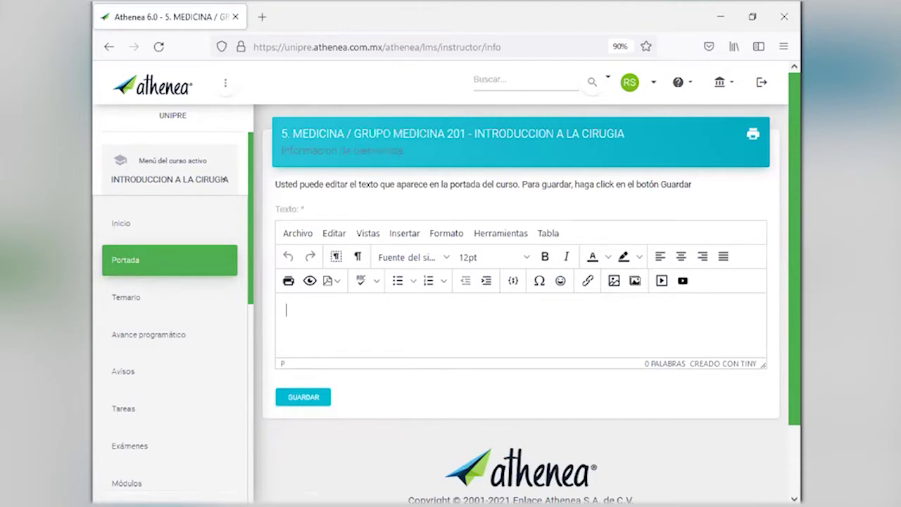
{"action": "left_click", "coordinate": [155, 299]}
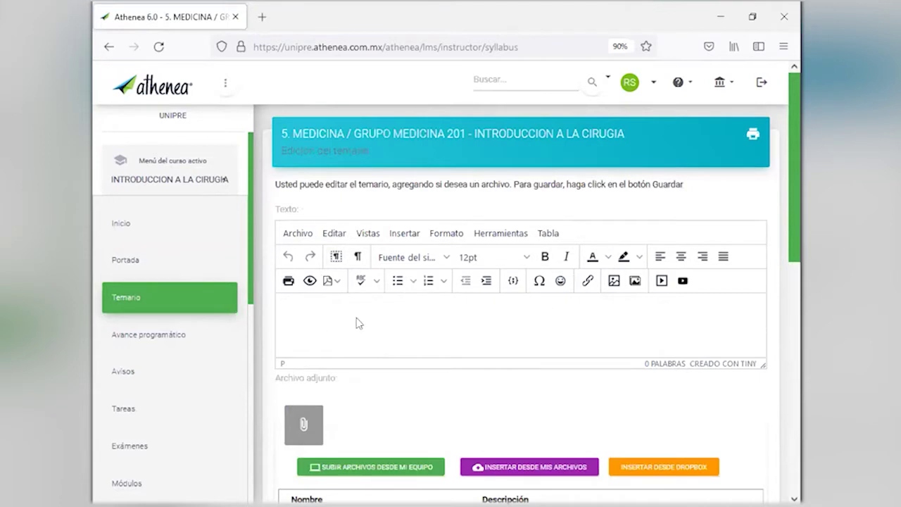
{"action": "scroll", "coordinate": [463, 320], "scroll_direction": "down", "scroll_amount": 2}
{"action": "scroll", "coordinate": [335, 400], "scroll_direction": "down", "scroll_amount": 1}
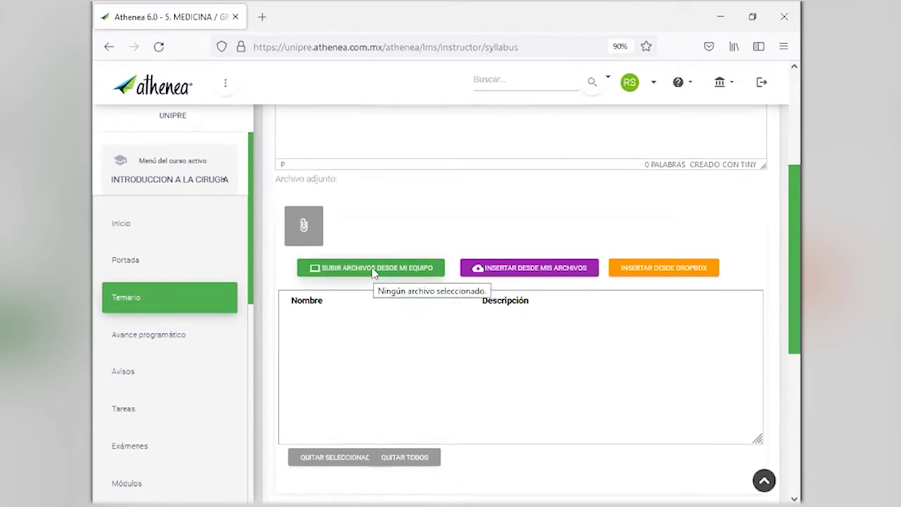
{"action": "middle_click", "coordinate": [352, 327]}
{"action": "left_click", "coordinate": [154, 304]}
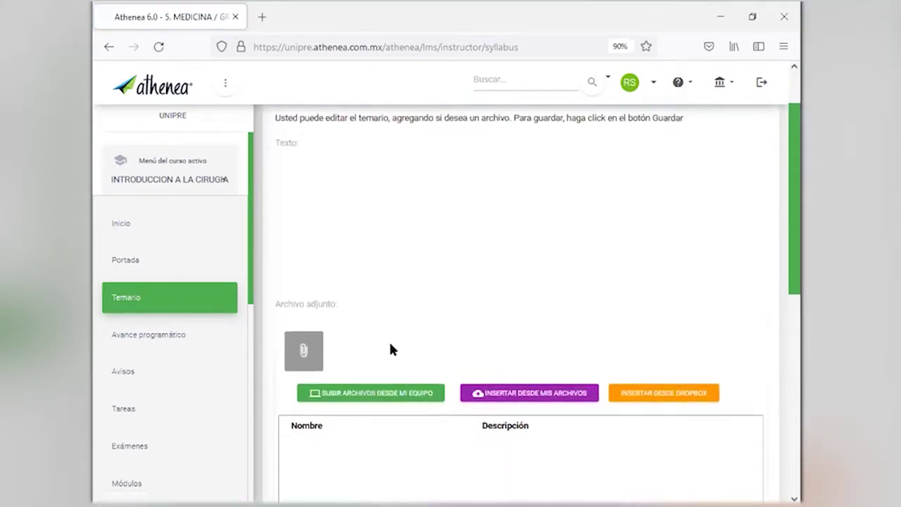
Upload inmunologia+(2).pdf from the Descargas folder as a syllabus attachment
{"action": "left_click", "coordinate": [375, 404]}
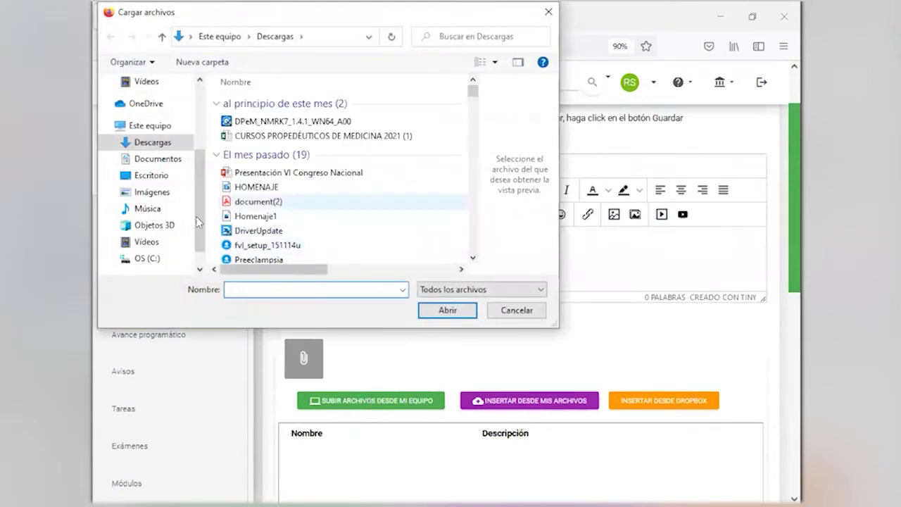
{"action": "scroll", "coordinate": [257, 197], "scroll_direction": "down", "scroll_amount": 6}
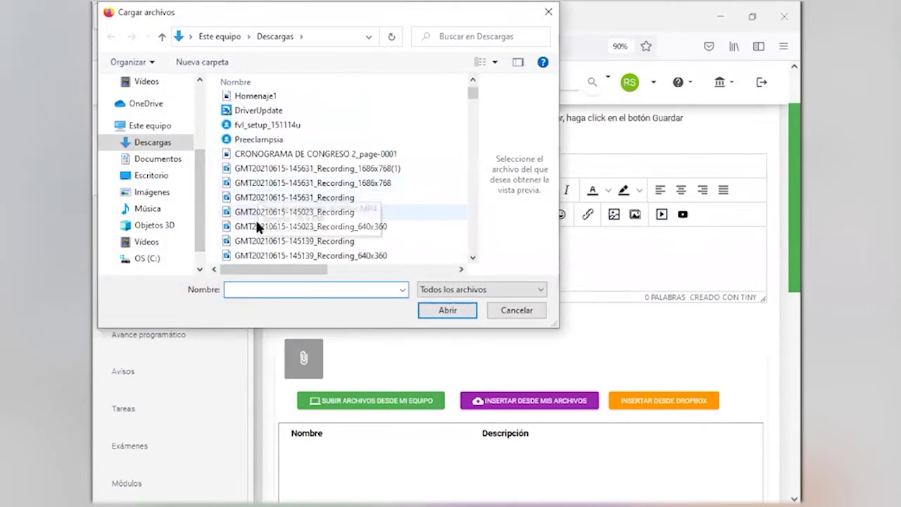
{"action": "scroll", "coordinate": [258, 226], "scroll_direction": "up", "scroll_amount": 3}
{"action": "scroll", "coordinate": [258, 228], "scroll_direction": "up", "scroll_amount": 3}
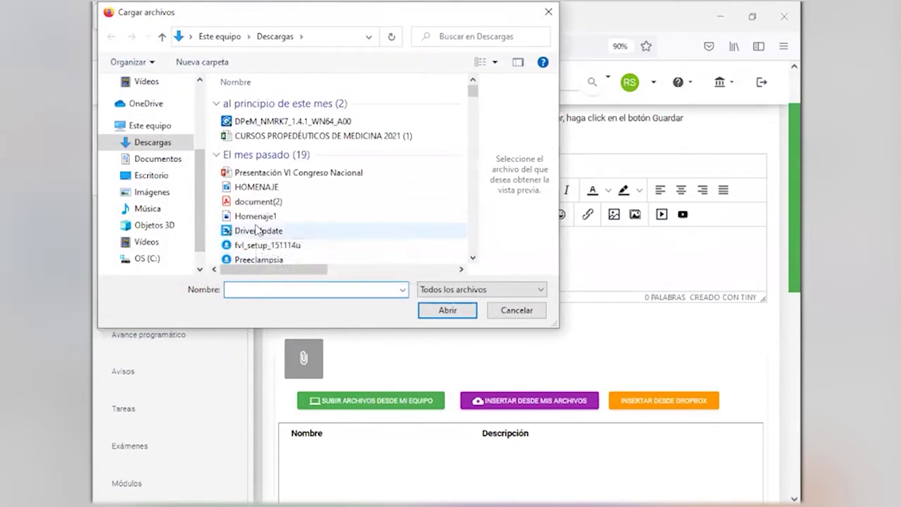
{"action": "left_click", "coordinate": [547, 14]}
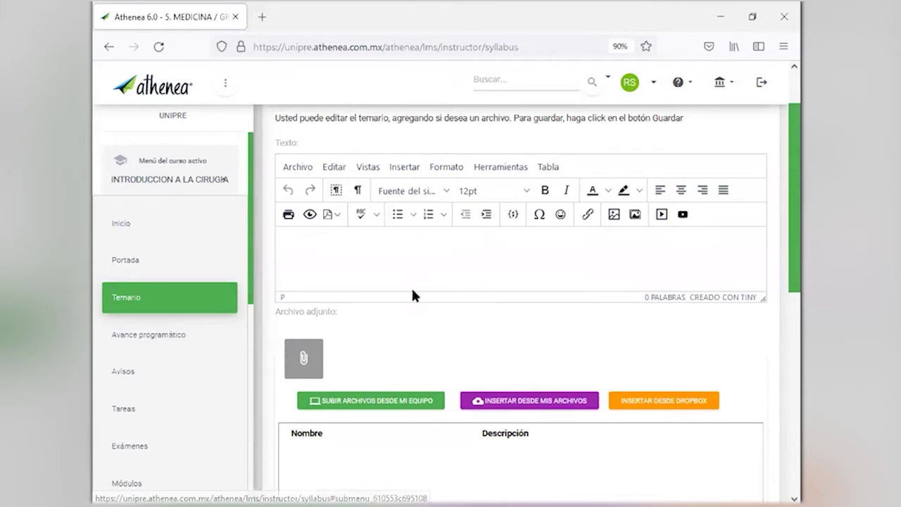
{"action": "left_click", "coordinate": [358, 403]}
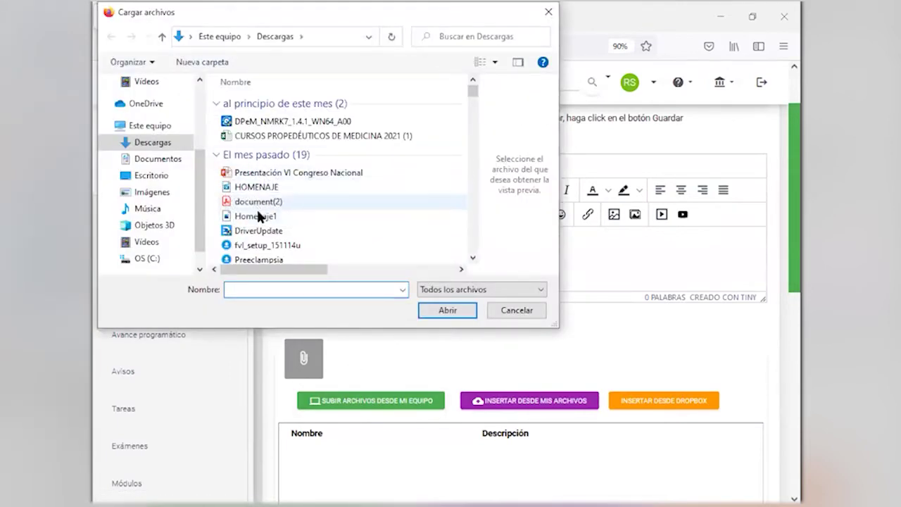
{"action": "scroll", "coordinate": [264, 233], "scroll_direction": "down", "scroll_amount": 1}
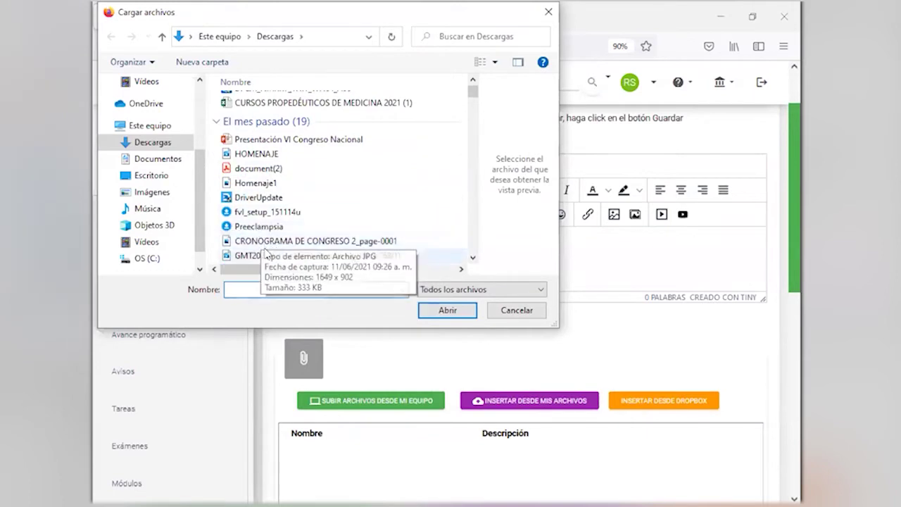
{"action": "scroll", "coordinate": [257, 250], "scroll_direction": "down", "scroll_amount": 3}
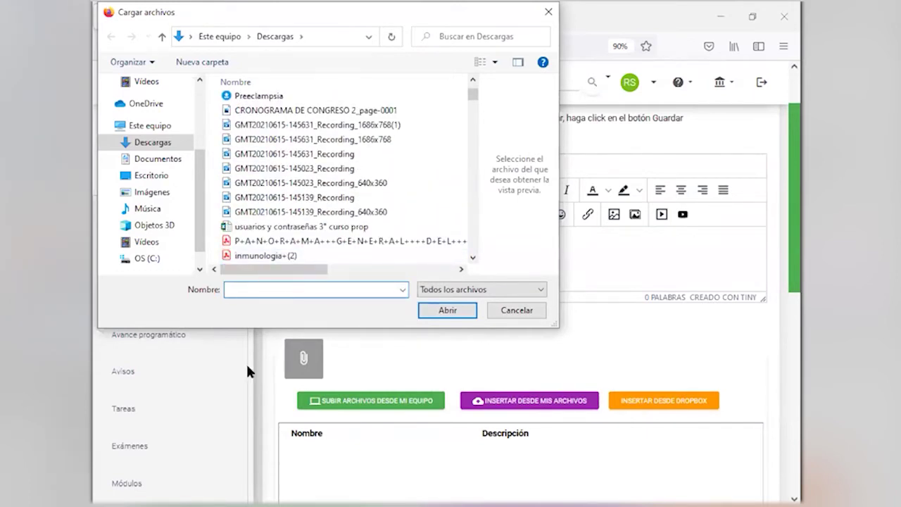
{"action": "left_click", "coordinate": [285, 255]}
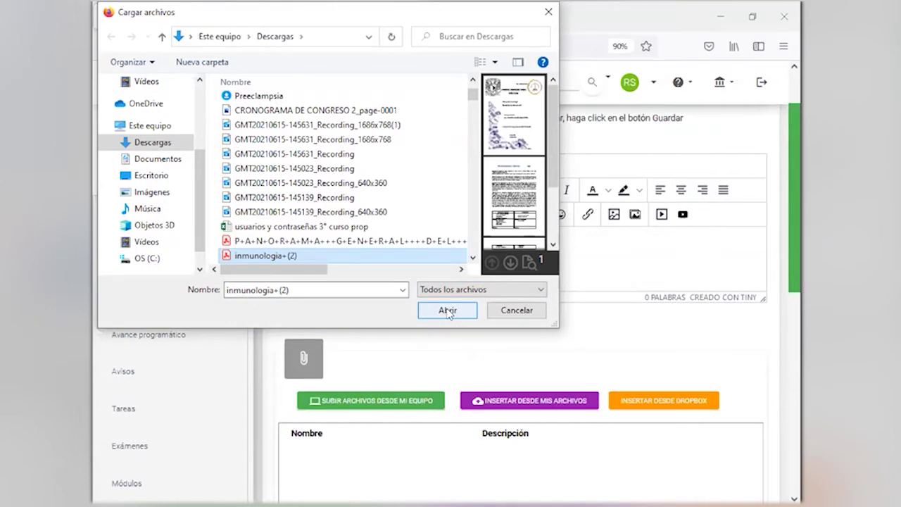
{"action": "left_click", "coordinate": [448, 311]}
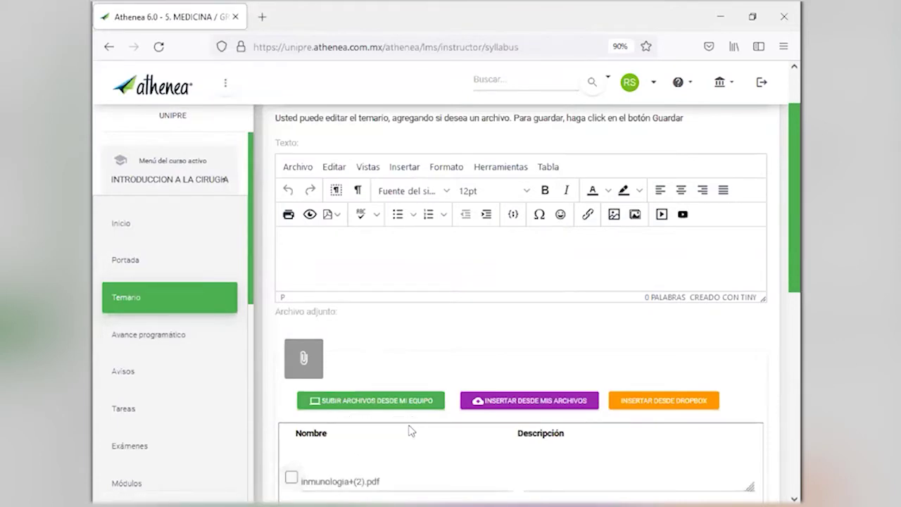
Save the Temario with GUARDAR, keeping inmunologia+(2).pdf as its only attached file
{"action": "scroll", "coordinate": [345, 422], "scroll_direction": "down", "scroll_amount": 1}
{"action": "scroll", "coordinate": [345, 423], "scroll_direction": "down", "scroll_amount": 2}
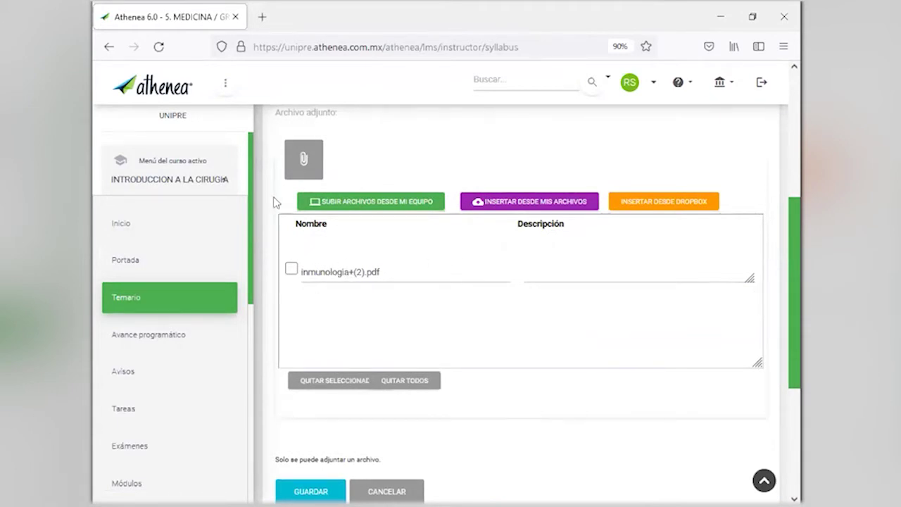
{"action": "scroll", "coordinate": [289, 338], "scroll_direction": "down", "scroll_amount": 2}
{"action": "left_click", "coordinate": [287, 361]}
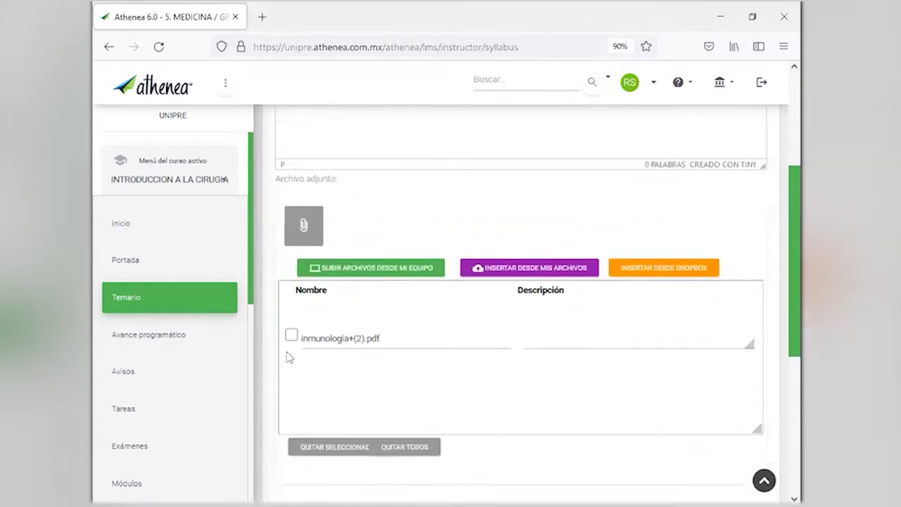
{"action": "scroll", "coordinate": [292, 336], "scroll_direction": "up", "scroll_amount": 2}
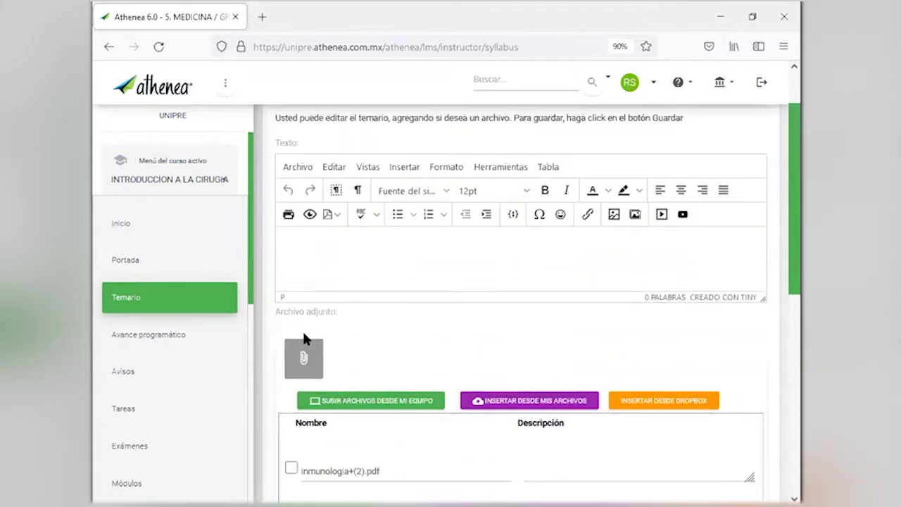
{"action": "scroll", "coordinate": [300, 338], "scroll_direction": "up", "scroll_amount": 1}
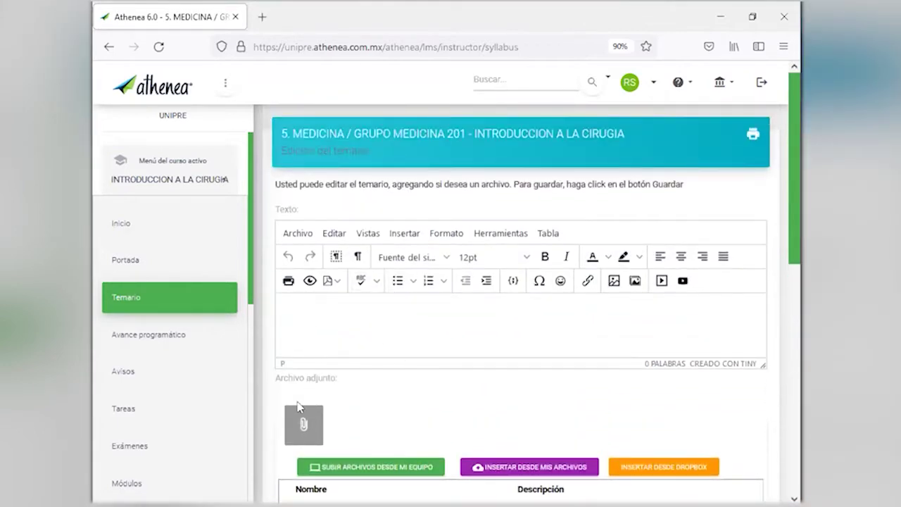
{"action": "scroll", "coordinate": [352, 411], "scroll_direction": "down", "scroll_amount": 4}
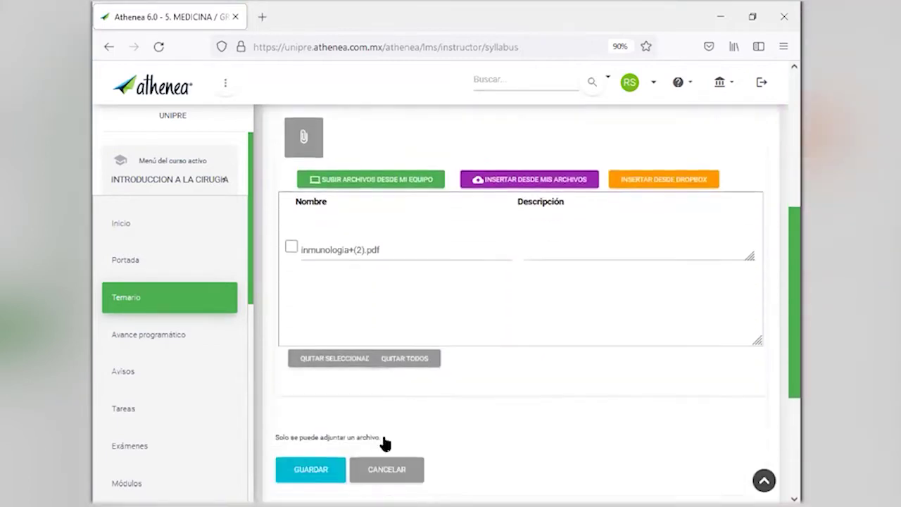
{"action": "scroll", "coordinate": [382, 449], "scroll_direction": "down", "scroll_amount": 1}
{"action": "scroll", "coordinate": [310, 422], "scroll_direction": "down", "scroll_amount": 1}
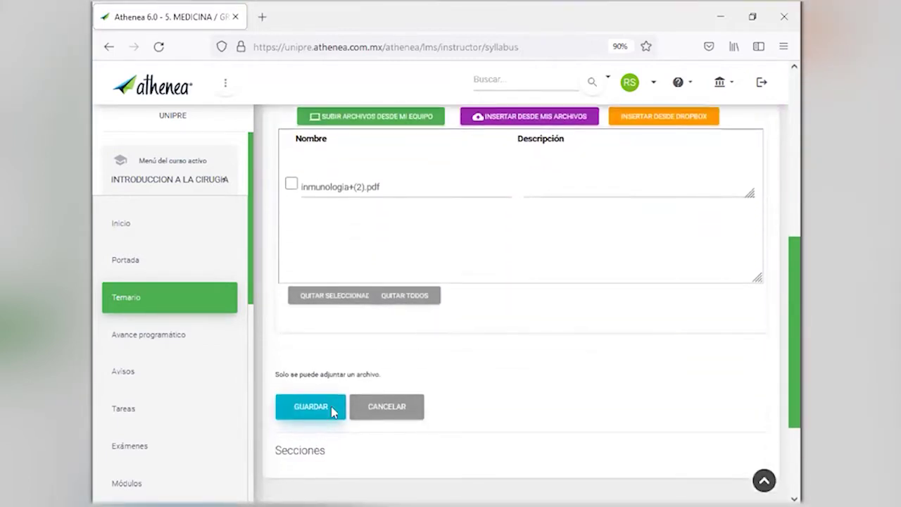
{"action": "scroll", "coordinate": [331, 407], "scroll_direction": "down", "scroll_amount": 2}
{"action": "scroll", "coordinate": [368, 395], "scroll_direction": "up", "scroll_amount": 3}
{"action": "scroll", "coordinate": [371, 302], "scroll_direction": "down", "scroll_amount": 2}
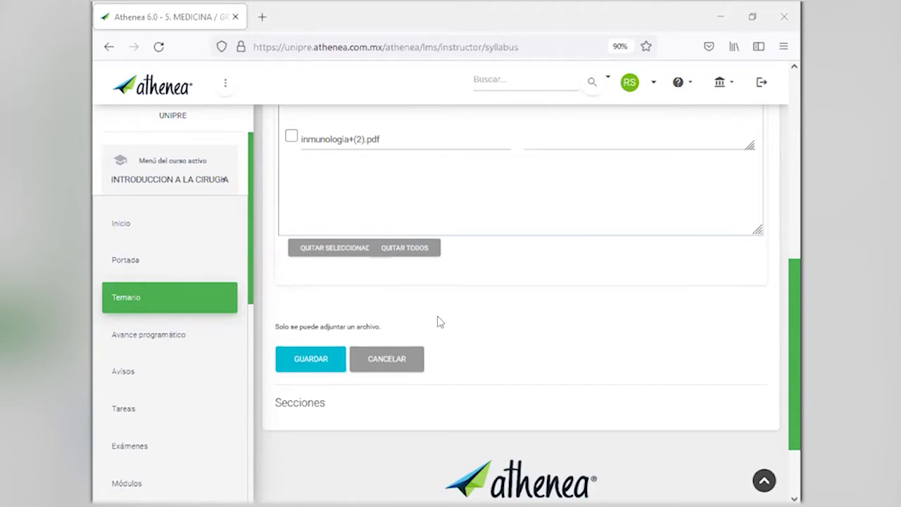
Scroll through the saved Temario page to review its contents
{"action": "scroll", "coordinate": [264, 350], "scroll_direction": "up", "scroll_amount": 5}
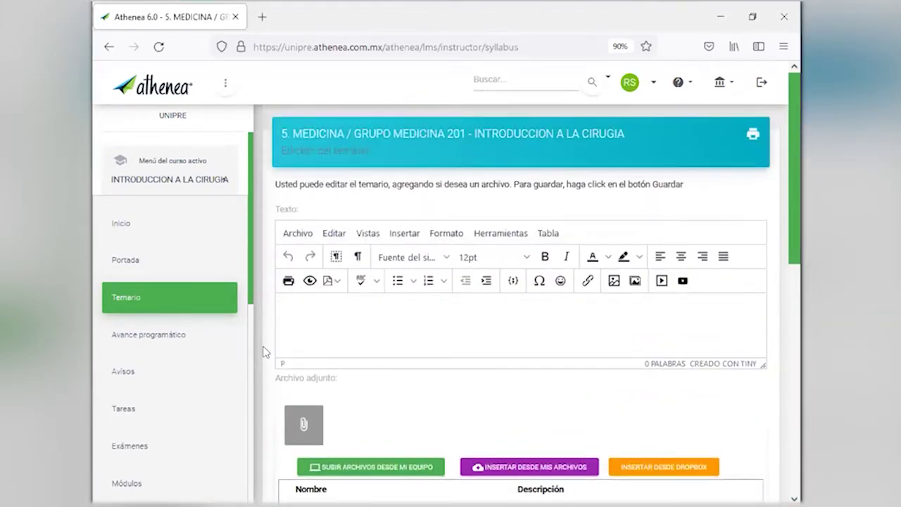
{"action": "scroll", "coordinate": [266, 352], "scroll_direction": "down", "scroll_amount": 5}
{"action": "scroll", "coordinate": [266, 355], "scroll_direction": "up", "scroll_amount": 5}
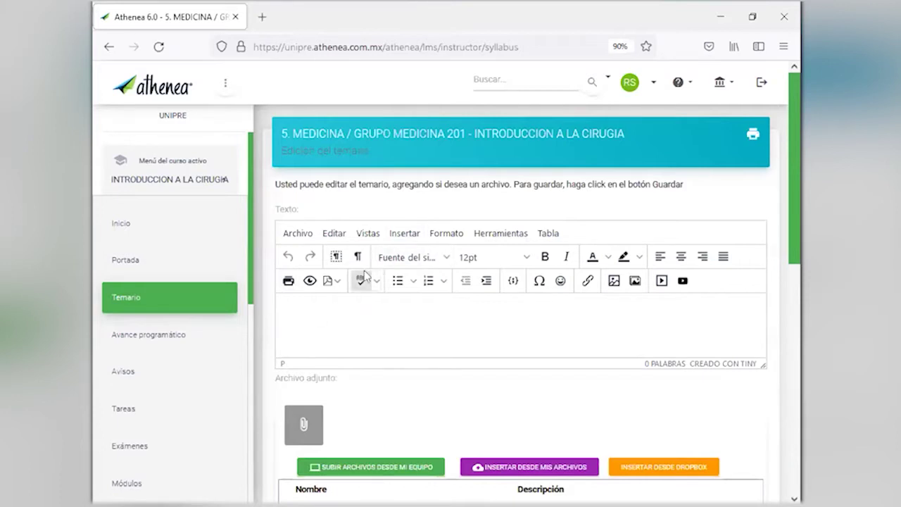
{"action": "scroll", "coordinate": [362, 276], "scroll_direction": "down", "scroll_amount": 2}
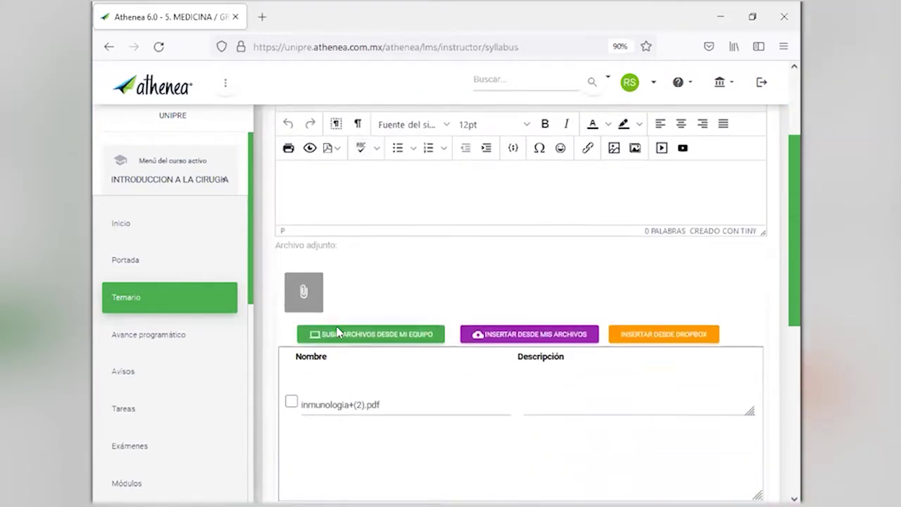
{"action": "scroll", "coordinate": [332, 328], "scroll_direction": "up", "scroll_amount": 2}
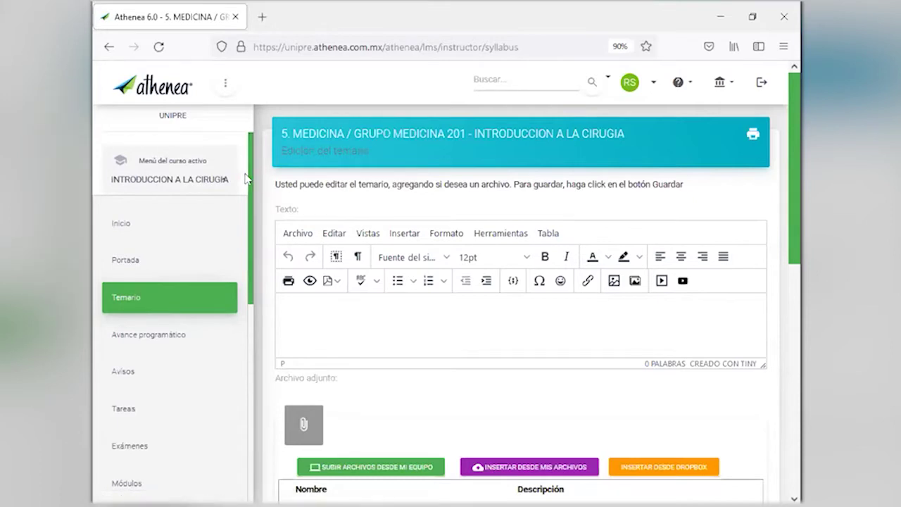
{"action": "scroll", "coordinate": [254, 150], "scroll_direction": "down", "scroll_amount": 5}
{"action": "scroll", "coordinate": [252, 190], "scroll_direction": "up", "scroll_amount": 4}
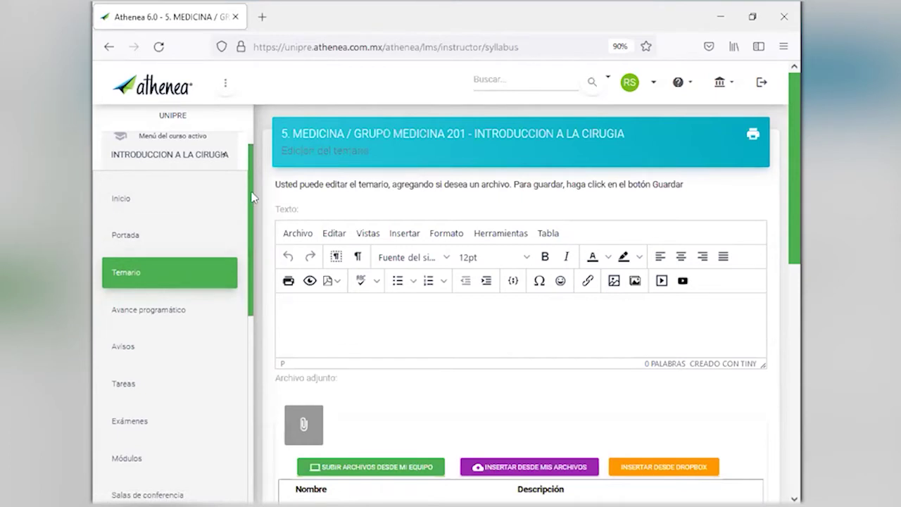
{"action": "scroll", "coordinate": [250, 199], "scroll_direction": "up", "scroll_amount": 1}
Return to the Bienvenido home page via the athenea logo
{"action": "left_click", "coordinate": [146, 182]}
{"action": "left_click", "coordinate": [212, 184]}
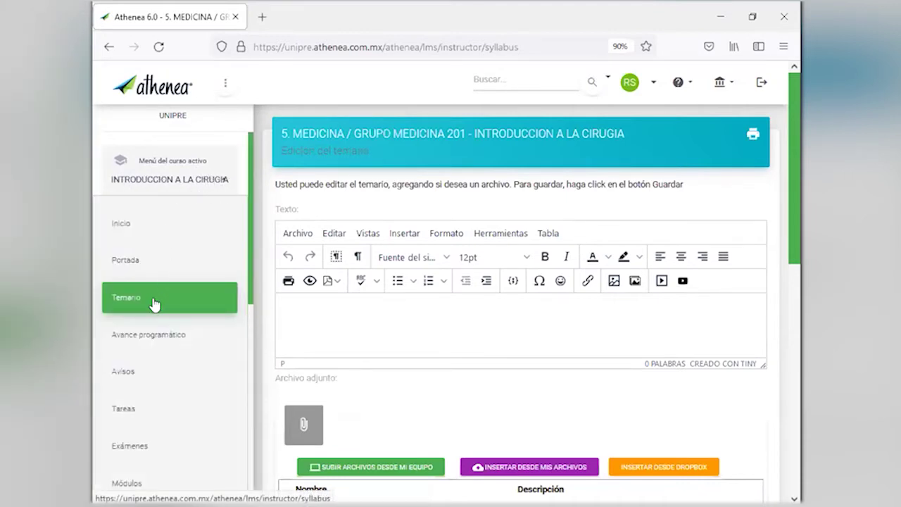
{"action": "left_click", "coordinate": [162, 88]}
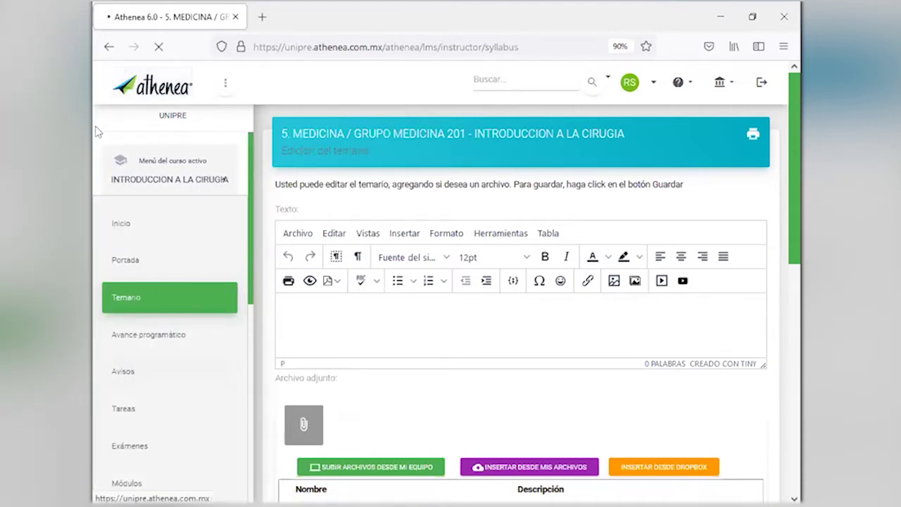
{"action": "left_click", "coordinate": [653, 84]}
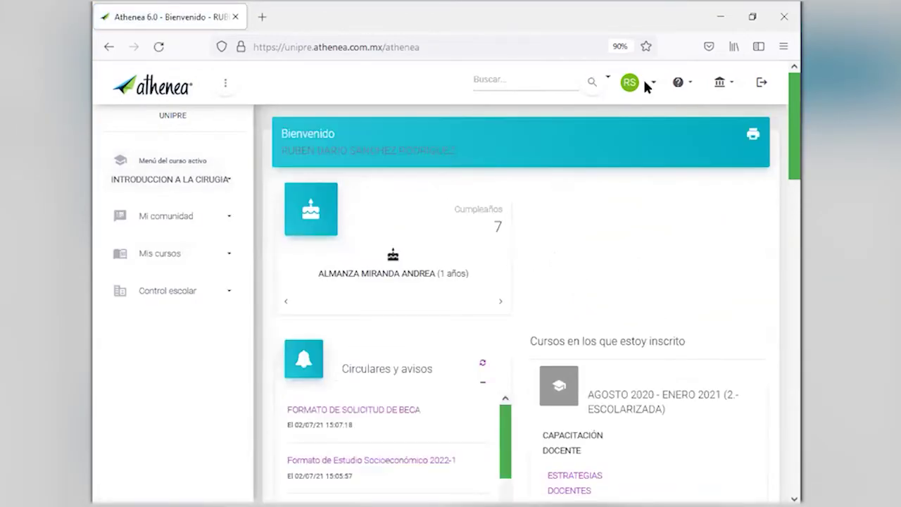
Expand Mis cursos, open Cursos que imparto and expand the PERIODO 2021-2022 groups
{"action": "left_click", "coordinate": [649, 84]}
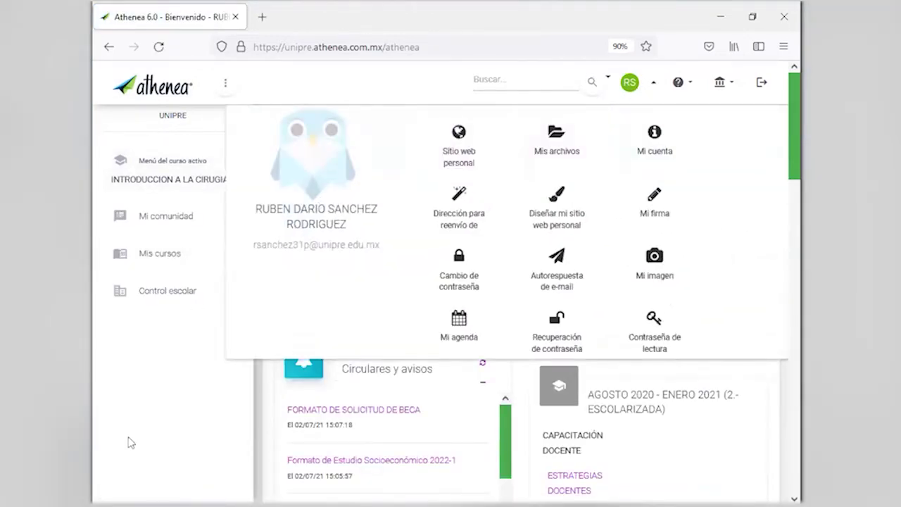
{"action": "left_click", "coordinate": [169, 262]}
{"action": "left_click", "coordinate": [152, 299]}
{"action": "left_click", "coordinate": [304, 205]}
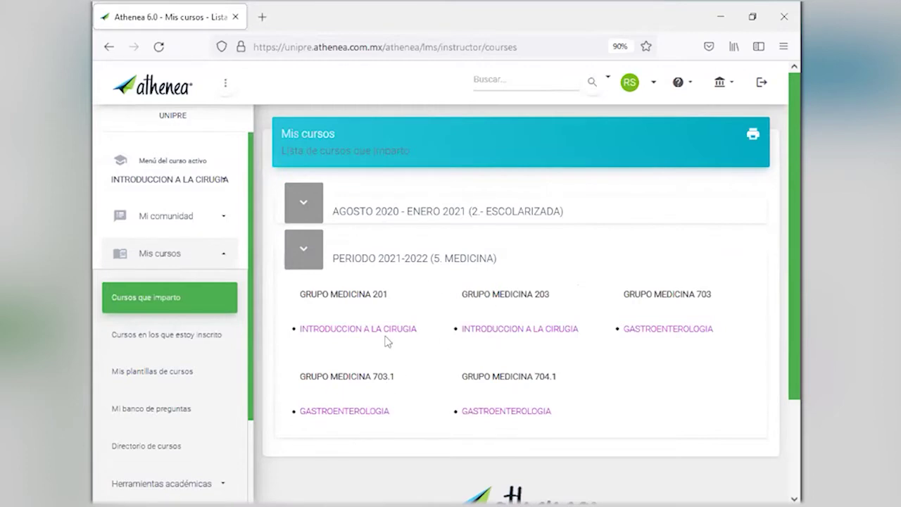
{"action": "left_click_drag", "start_coordinate": [249, 361], "coordinate": [246, 402]}
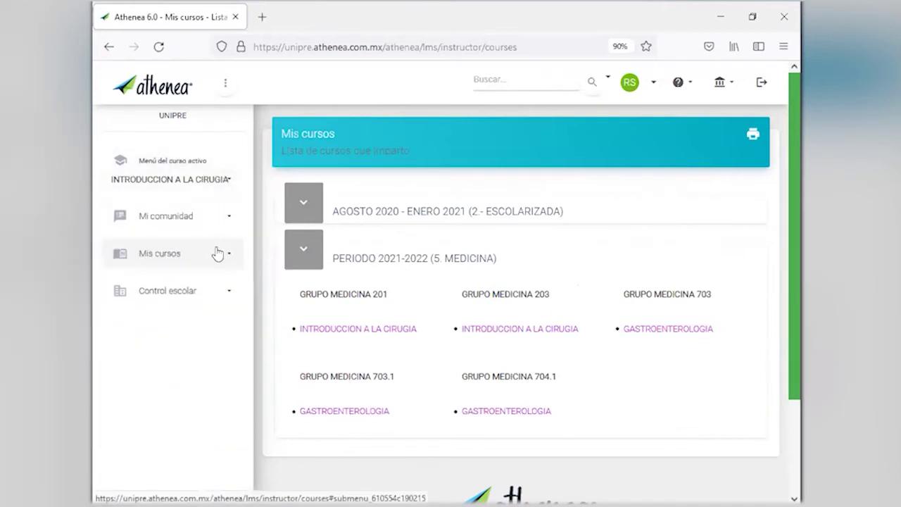
{"action": "left_click", "coordinate": [218, 254]}
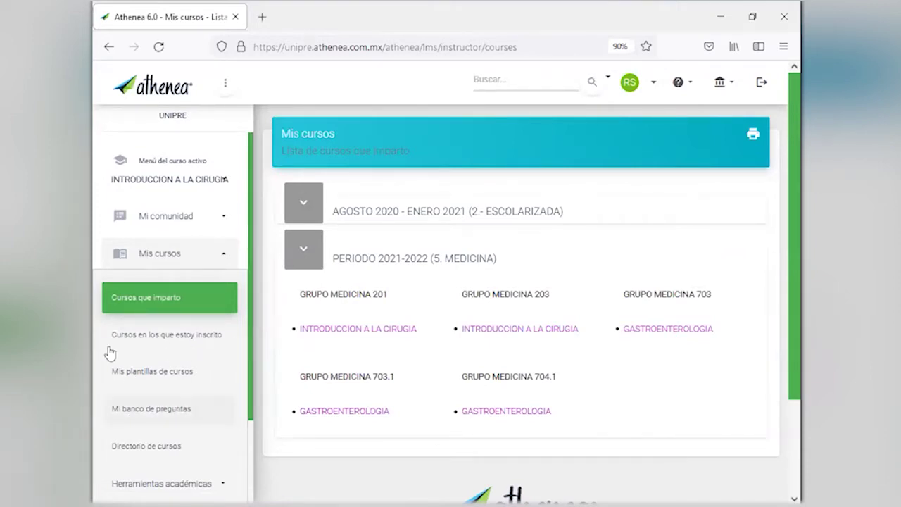
{"action": "left_click_drag", "start_coordinate": [255, 242], "coordinate": [257, 190]}
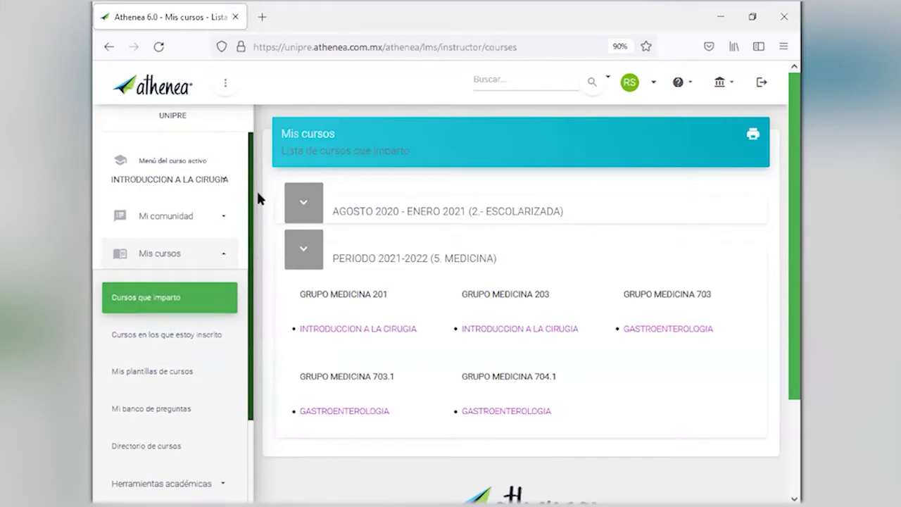
Open Mis archivos from the RS avatar menu and scroll the 41-file list
{"action": "left_click", "coordinate": [652, 84]}
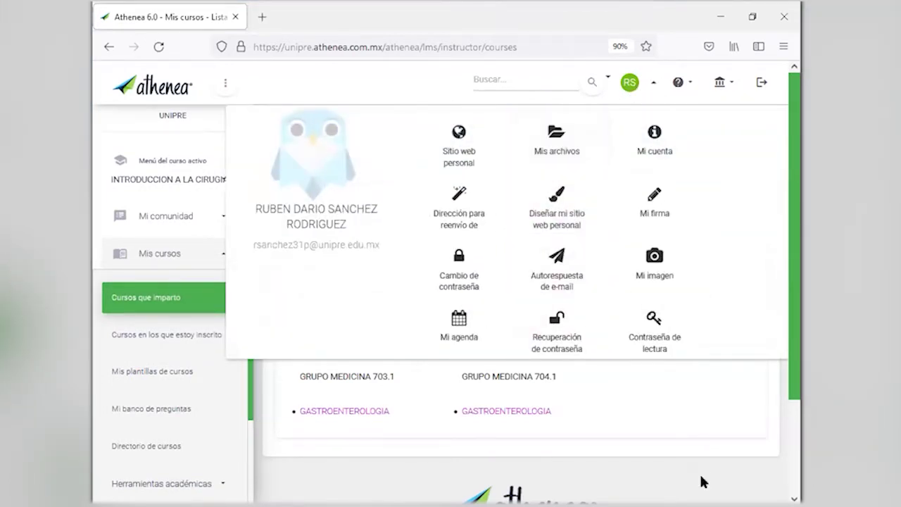
{"action": "left_click", "coordinate": [631, 83]}
{"action": "left_click", "coordinate": [630, 84]}
{"action": "left_click", "coordinate": [571, 149]}
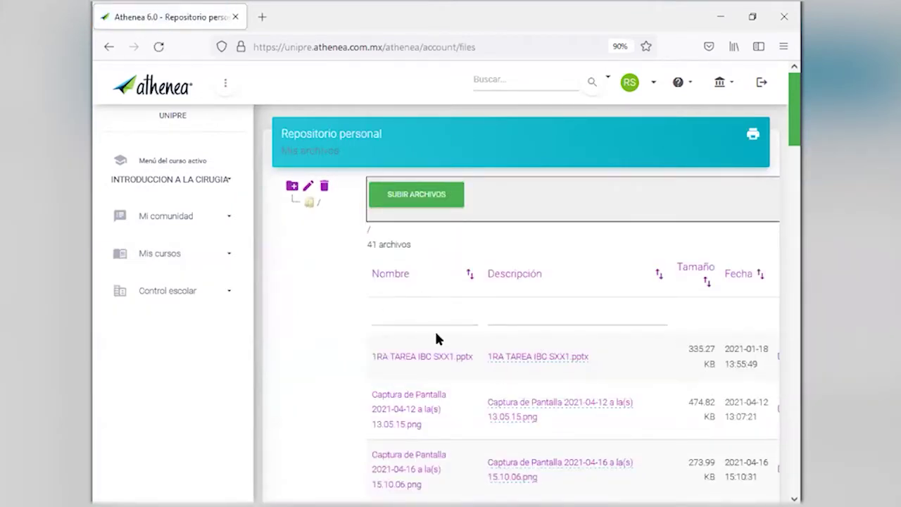
{"action": "scroll", "coordinate": [549, 352], "scroll_direction": "down", "scroll_amount": 1}
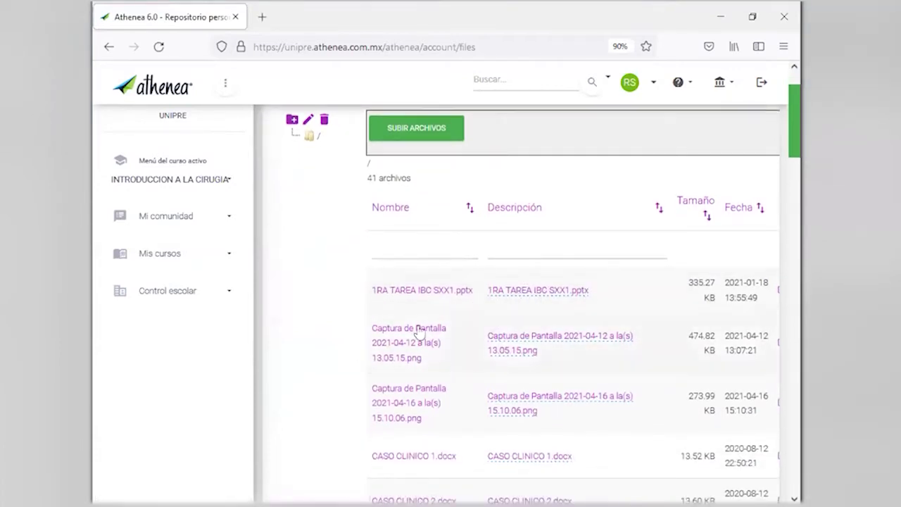
{"action": "scroll", "coordinate": [441, 392], "scroll_direction": "down", "scroll_amount": 2}
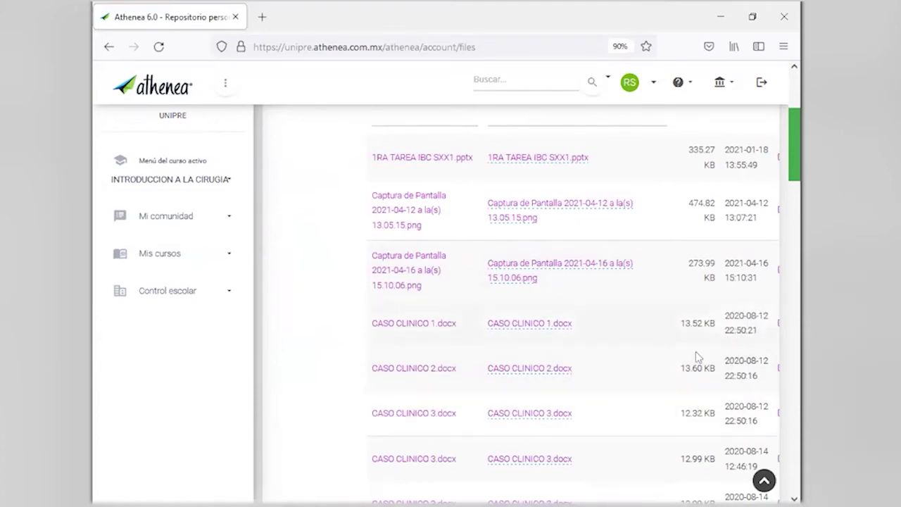
{"action": "scroll", "coordinate": [641, 377], "scroll_direction": "down", "scroll_amount": 1}
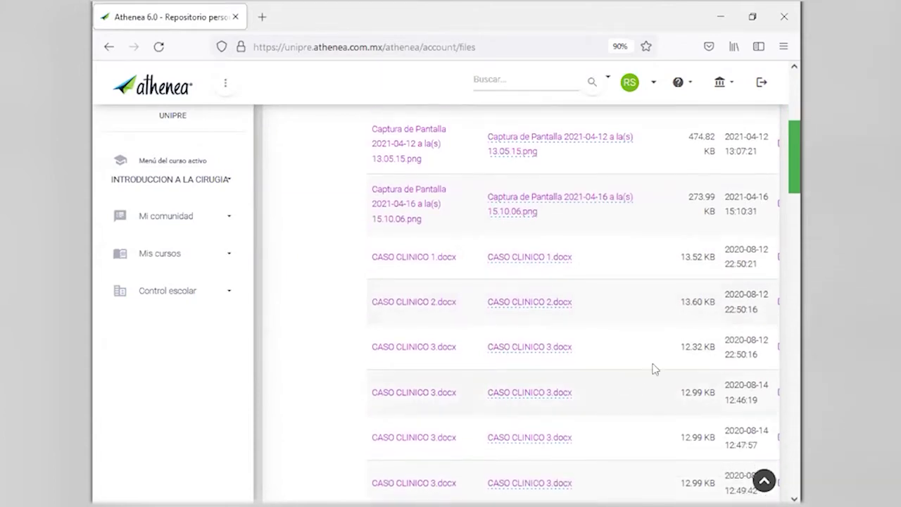
{"action": "scroll", "coordinate": [644, 358], "scroll_direction": "down", "scroll_amount": 3}
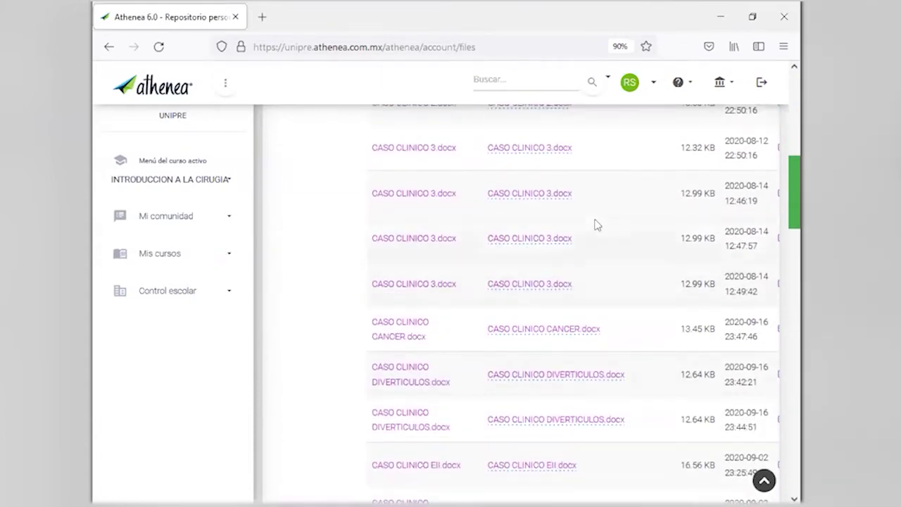
{"action": "scroll", "coordinate": [513, 322], "scroll_direction": "down", "scroll_amount": 4}
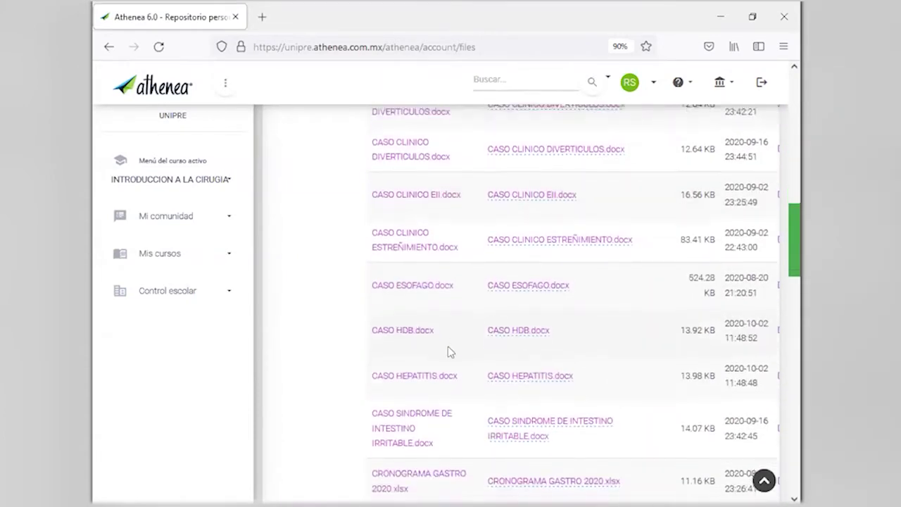
{"action": "scroll", "coordinate": [450, 352], "scroll_direction": "down", "scroll_amount": 4}
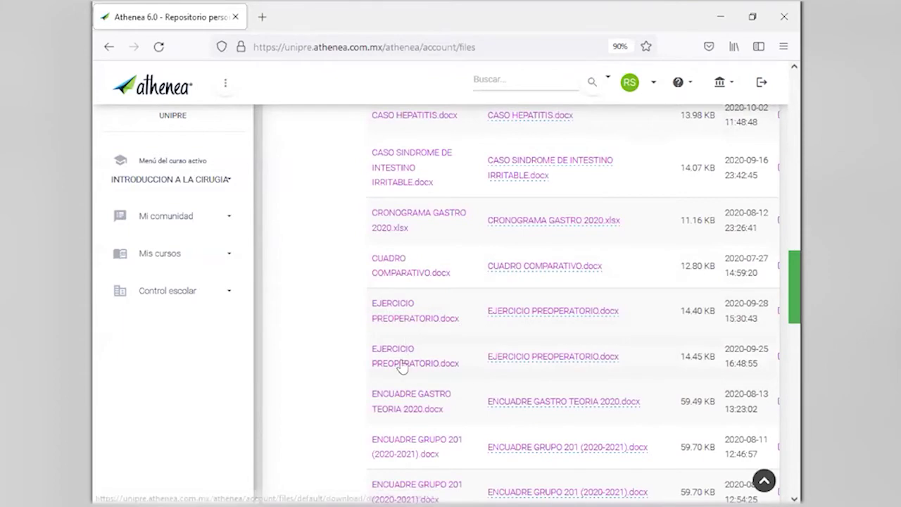
{"action": "scroll", "coordinate": [407, 370], "scroll_direction": "up", "scroll_amount": 8}
{"action": "scroll", "coordinate": [407, 366], "scroll_direction": "up", "scroll_amount": 4}
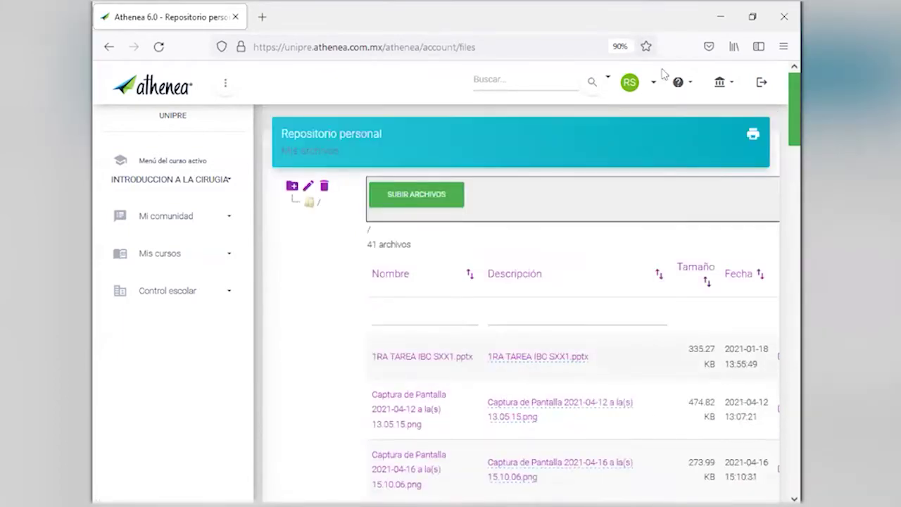
Reload Repositorio personal and scroll down to the ENCUADRE documents
{"action": "left_click", "coordinate": [629, 83]}
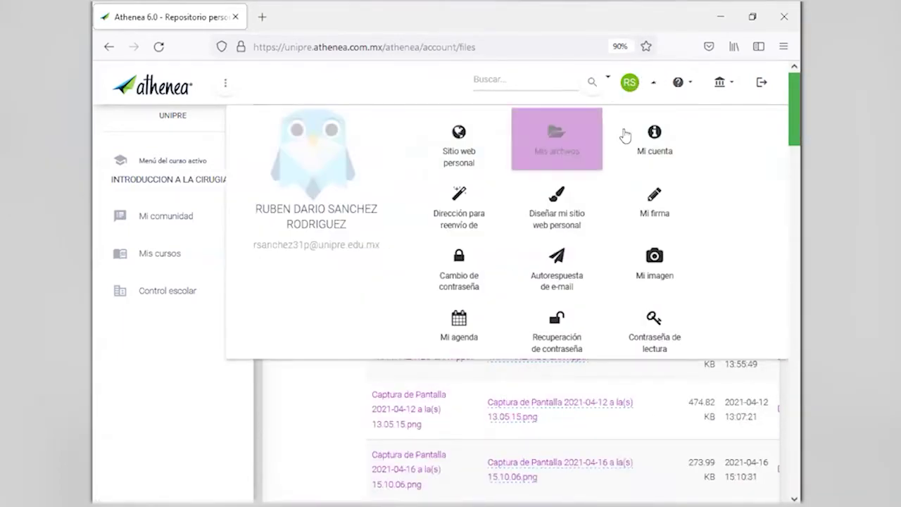
{"action": "left_click", "coordinate": [560, 141]}
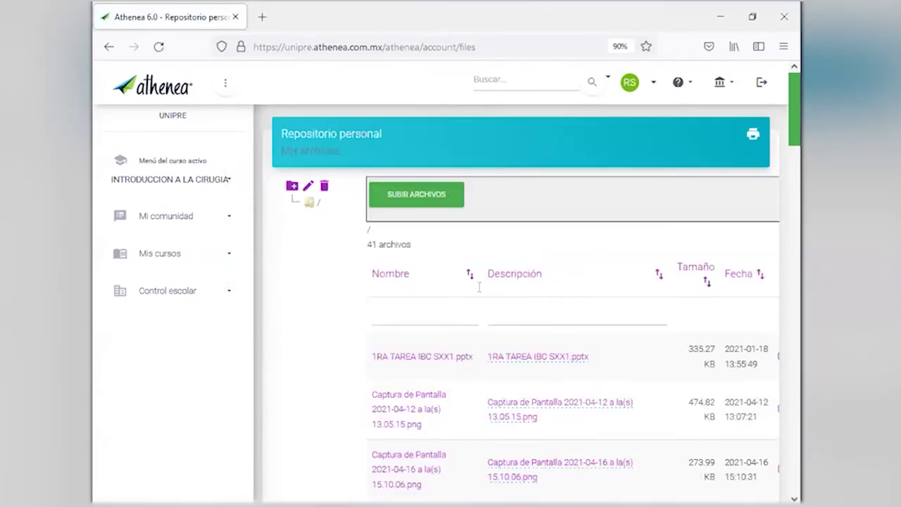
{"action": "scroll", "coordinate": [434, 346], "scroll_direction": "down", "scroll_amount": 3}
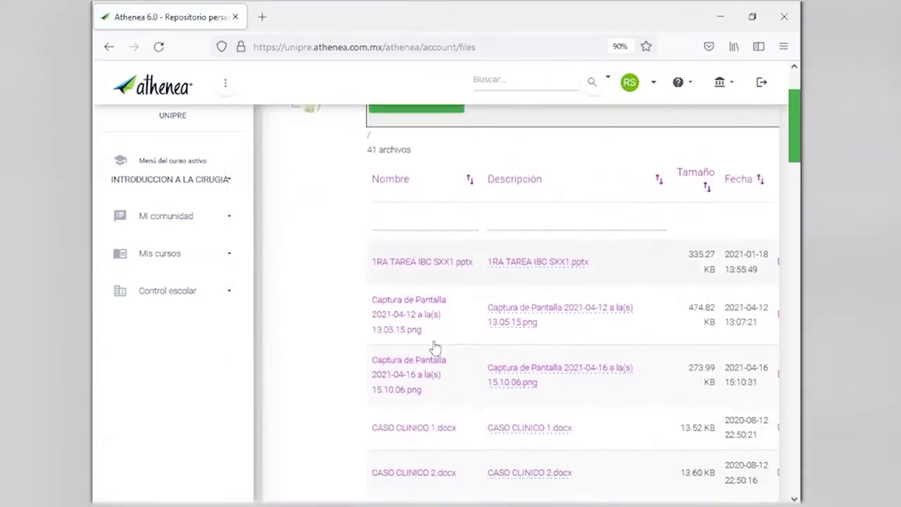
{"action": "scroll", "coordinate": [467, 317], "scroll_direction": "down", "scroll_amount": 10}
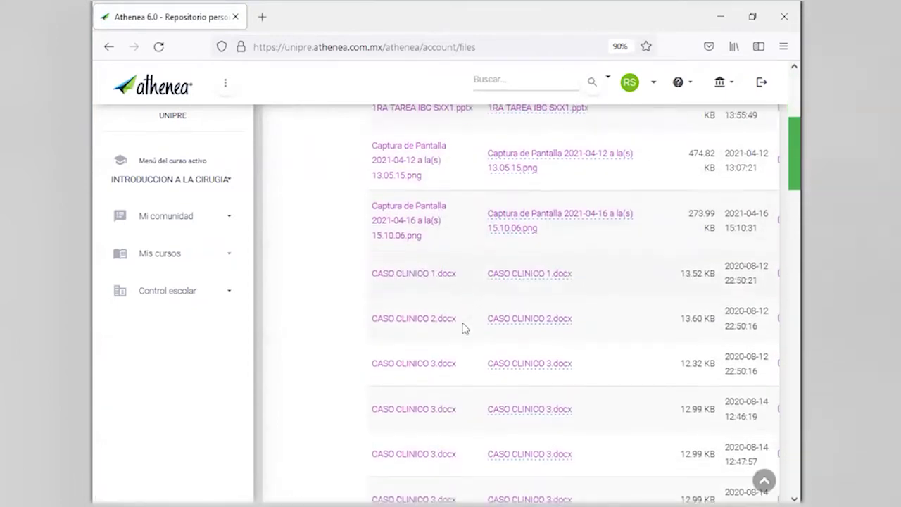
{"action": "scroll", "coordinate": [444, 322], "scroll_direction": "down", "scroll_amount": 5}
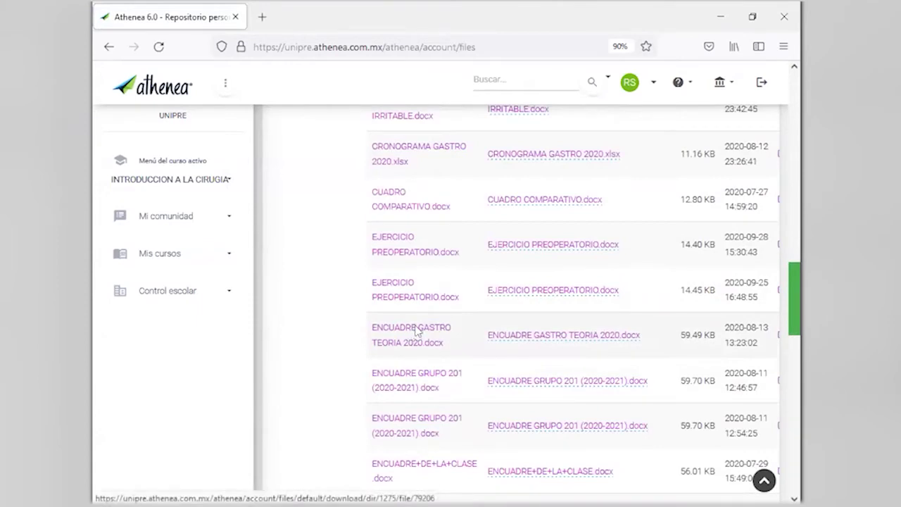
Download ENCUADRE GASTRO TEORIA 2020.docx, choosing to open it with Word 2016
{"action": "left_click", "coordinate": [412, 334]}
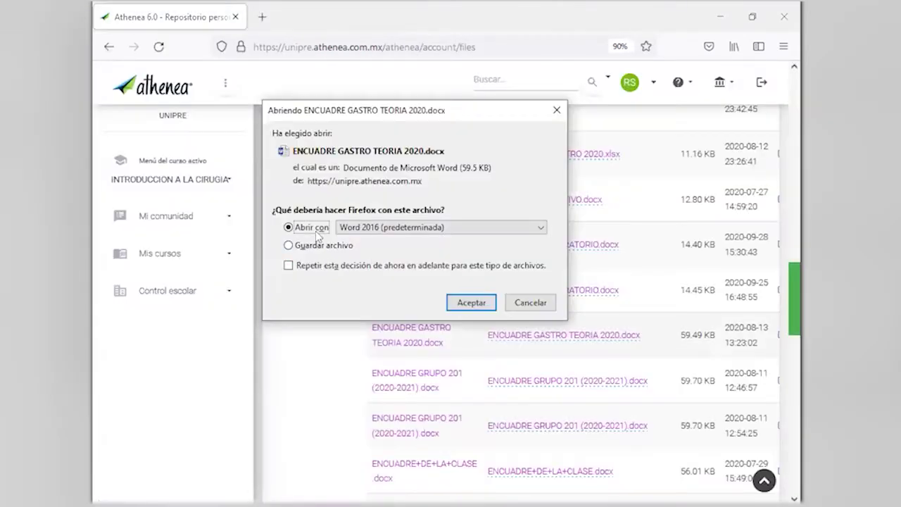
{"action": "left_click", "coordinate": [311, 248]}
{"action": "left_click", "coordinate": [318, 228]}
{"action": "left_click", "coordinate": [469, 303]}
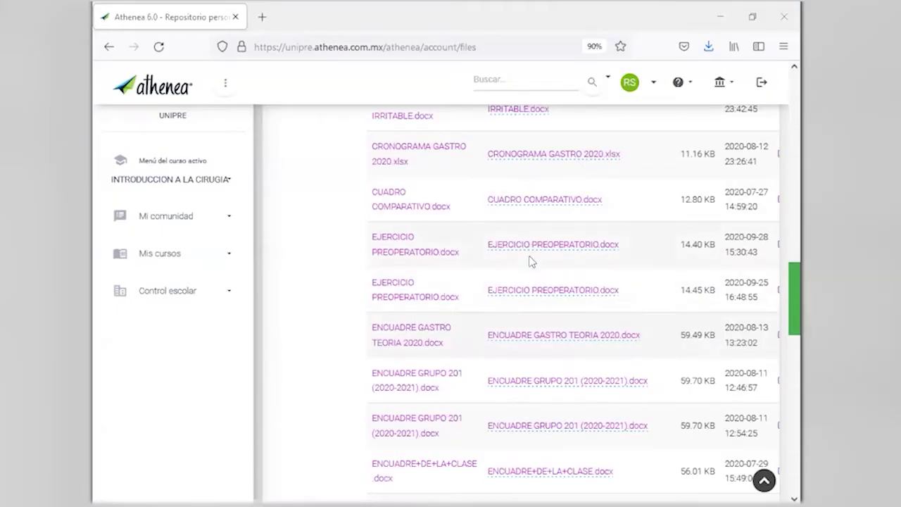
{"action": "scroll", "coordinate": [531, 262], "scroll_direction": "down", "scroll_amount": 3}
{"action": "scroll", "coordinate": [499, 366], "scroll_direction": "down", "scroll_amount": 10}
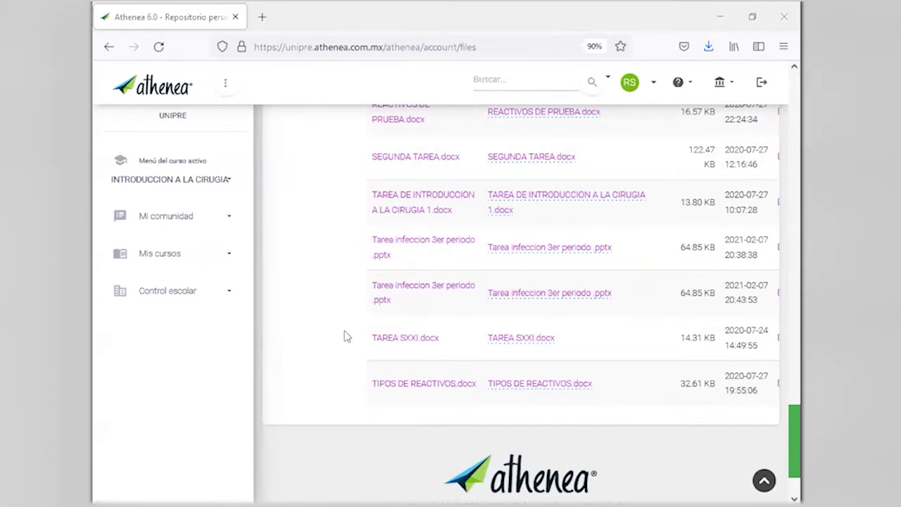
{"action": "scroll", "coordinate": [326, 373], "scroll_direction": "up", "scroll_amount": 10}
{"action": "scroll", "coordinate": [326, 378], "scroll_direction": "up", "scroll_amount": 8}
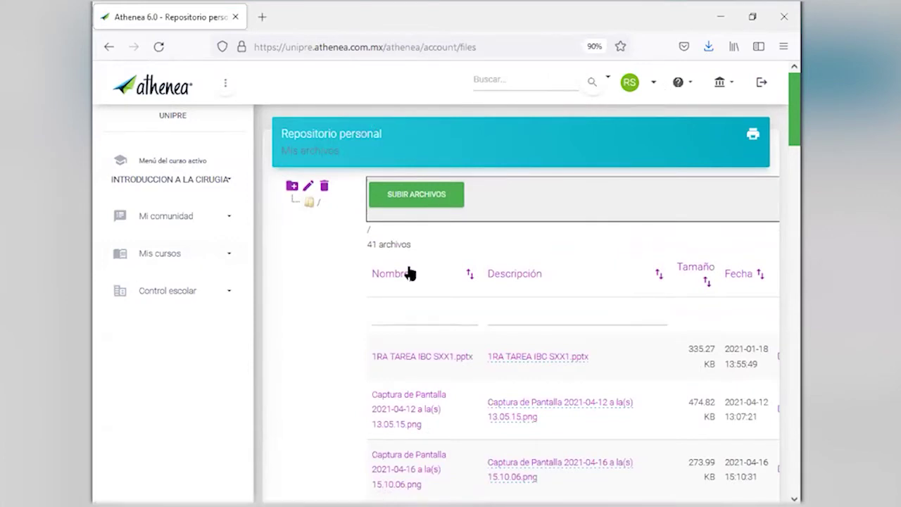
Open the Cambio de contraseña page from the RS avatar menu
{"action": "left_click", "coordinate": [648, 83]}
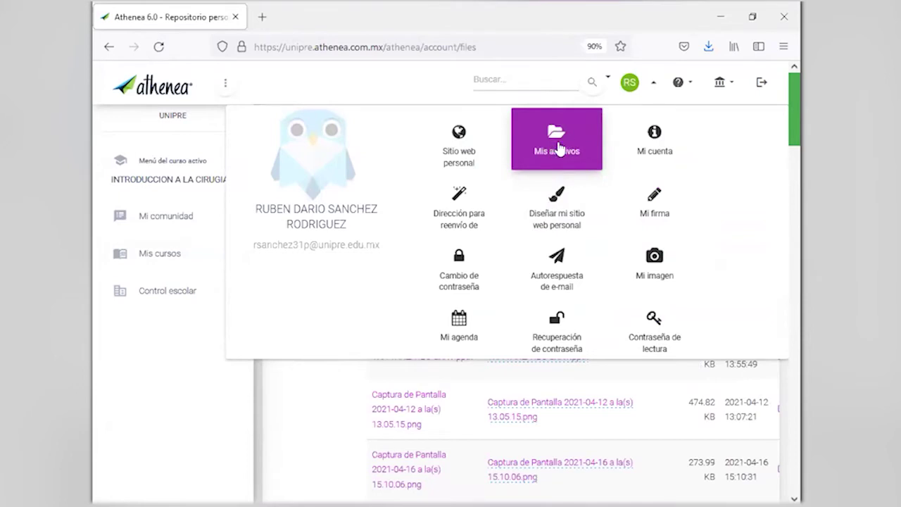
{"action": "left_click", "coordinate": [641, 92]}
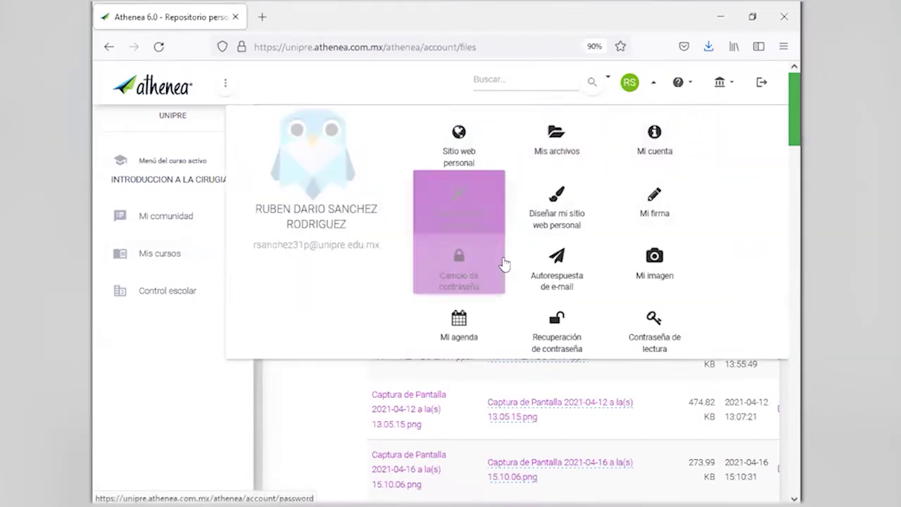
{"action": "left_click", "coordinate": [459, 279]}
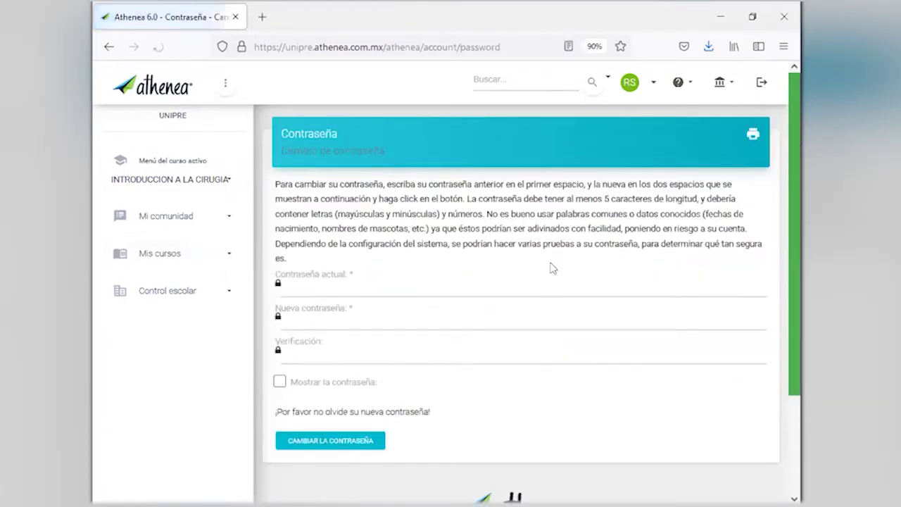
{"action": "left_click", "coordinate": [369, 281]}
{"action": "left_click", "coordinate": [254, 321]}
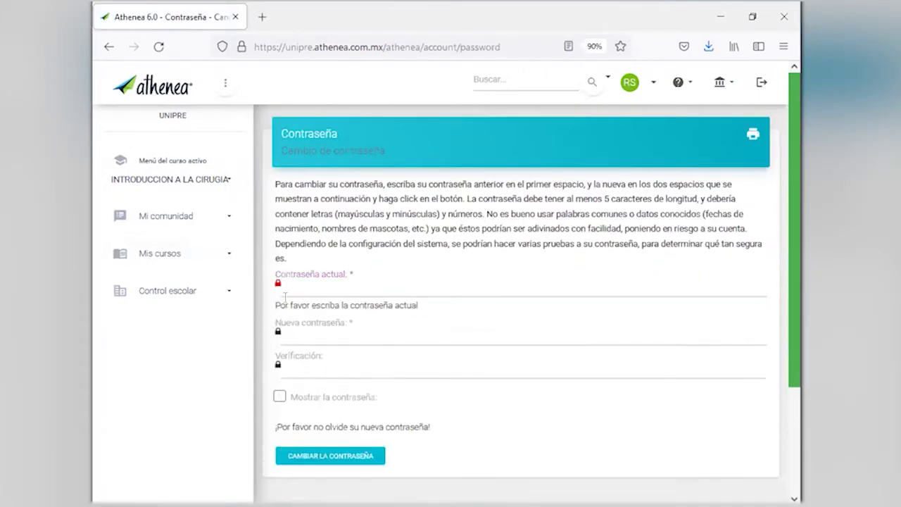
{"action": "left_click", "coordinate": [300, 287]}
{"action": "left_click", "coordinate": [257, 311]}
Reopen Cambio de contraseña and turn on Mostrar la contraseña
{"action": "left_click", "coordinate": [655, 83]}
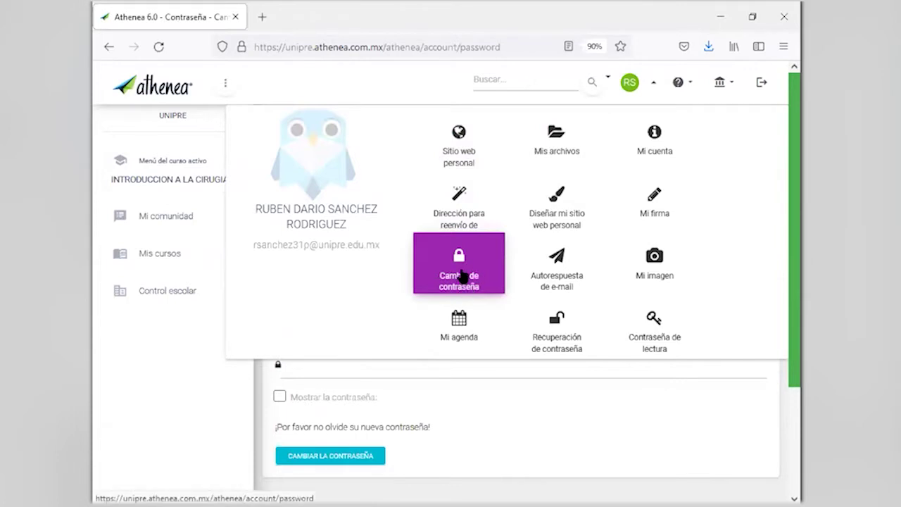
{"action": "left_click", "coordinate": [463, 278]}
{"action": "left_click", "coordinate": [309, 283]}
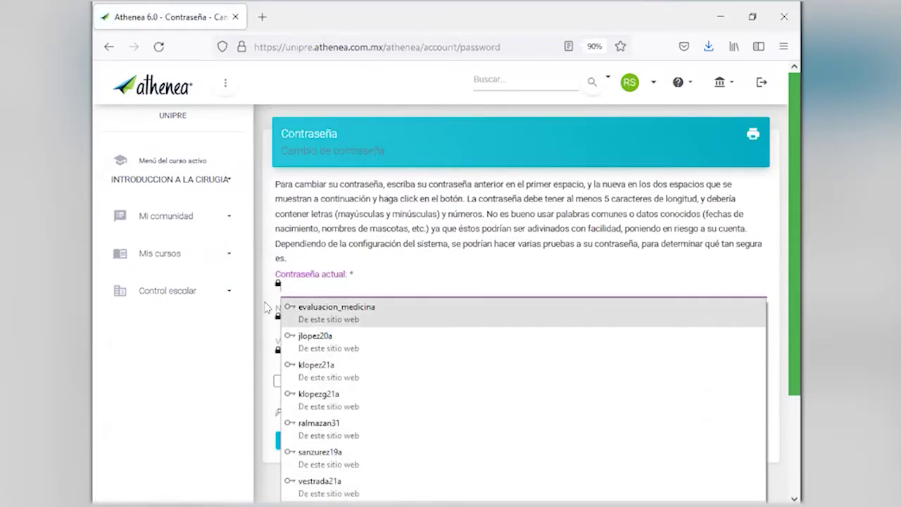
{"action": "left_click", "coordinate": [318, 284]}
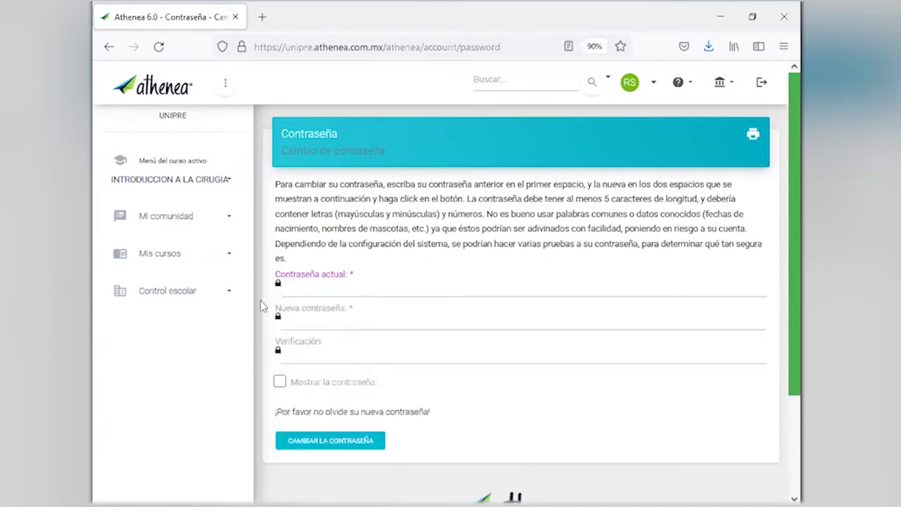
{"action": "left_click", "coordinate": [317, 284]}
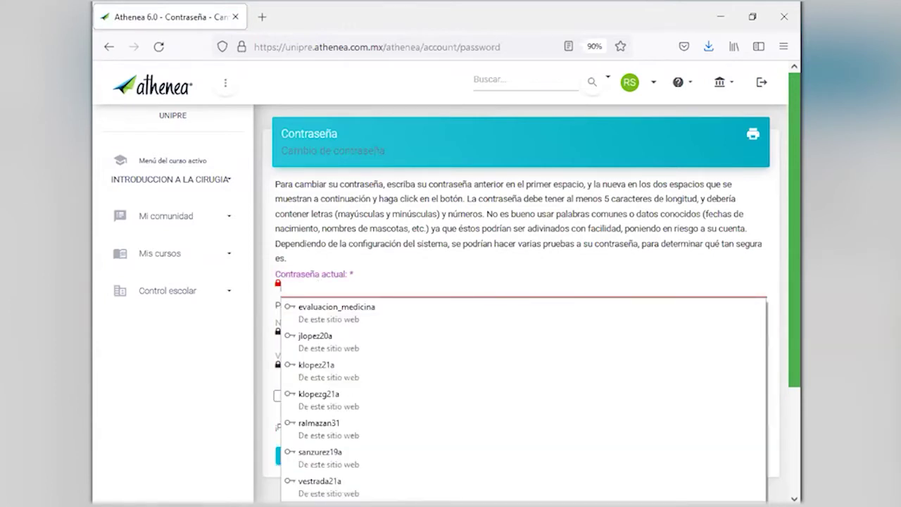
{"action": "left_click", "coordinate": [341, 284]}
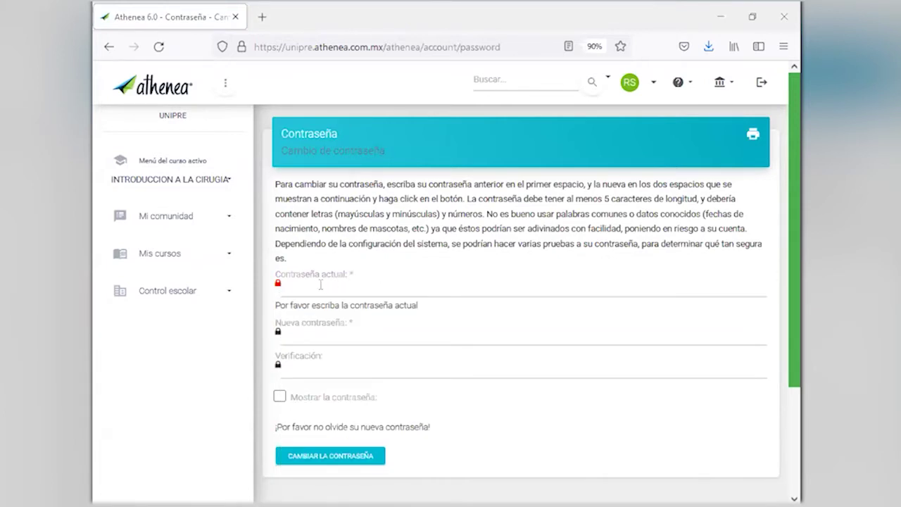
{"action": "left_click", "coordinate": [314, 339]}
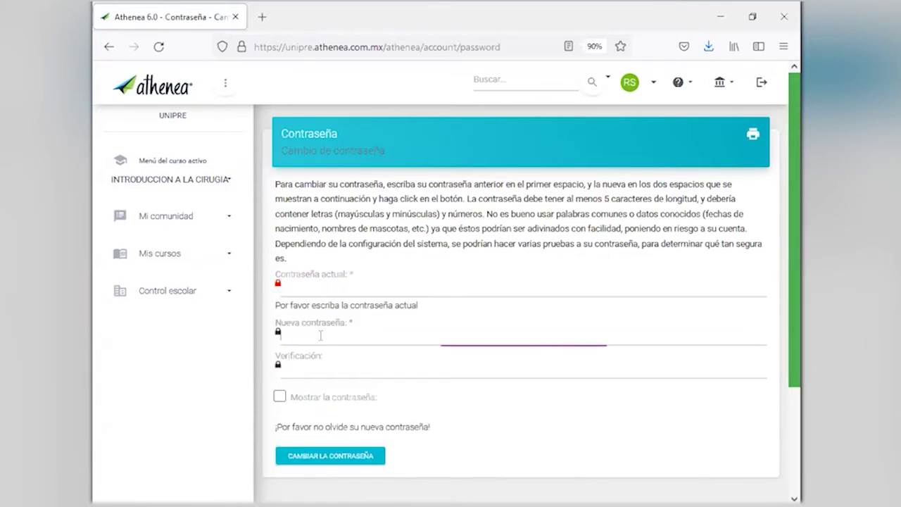
{"action": "left_click", "coordinate": [259, 342]}
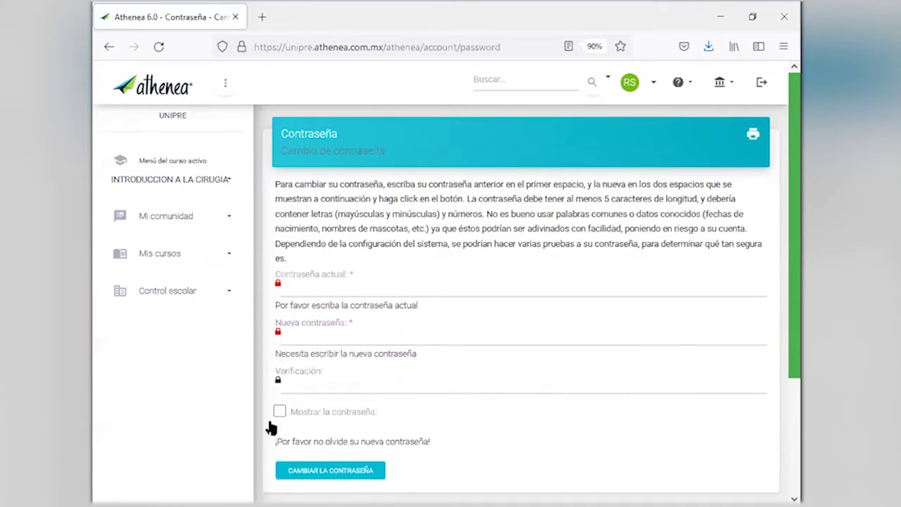
{"action": "left_click", "coordinate": [280, 411]}
Open Mis cursos › Cursos que imparto and collapse the AGOSTO 2020 - ENERO 2021 period
{"action": "left_click", "coordinate": [195, 260]}
{"action": "left_click", "coordinate": [137, 301]}
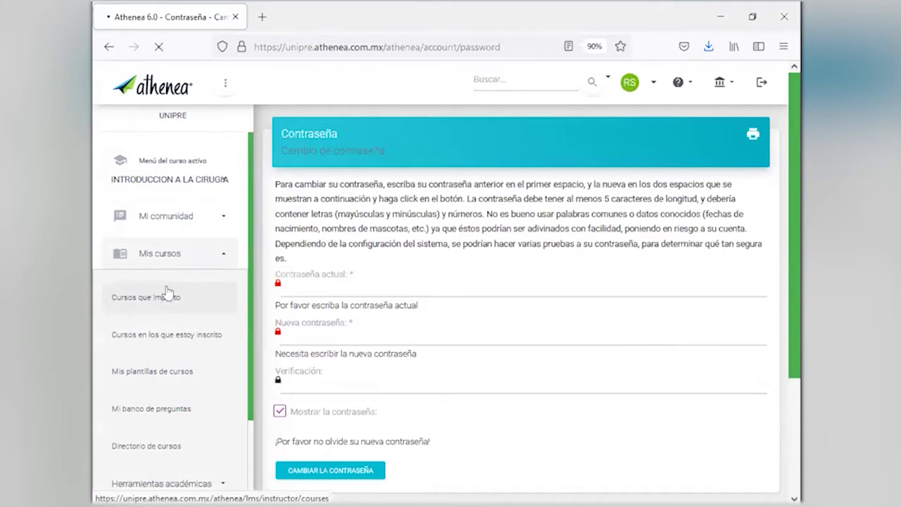
{"action": "scroll", "coordinate": [203, 307], "scroll_direction": "down", "scroll_amount": 2}
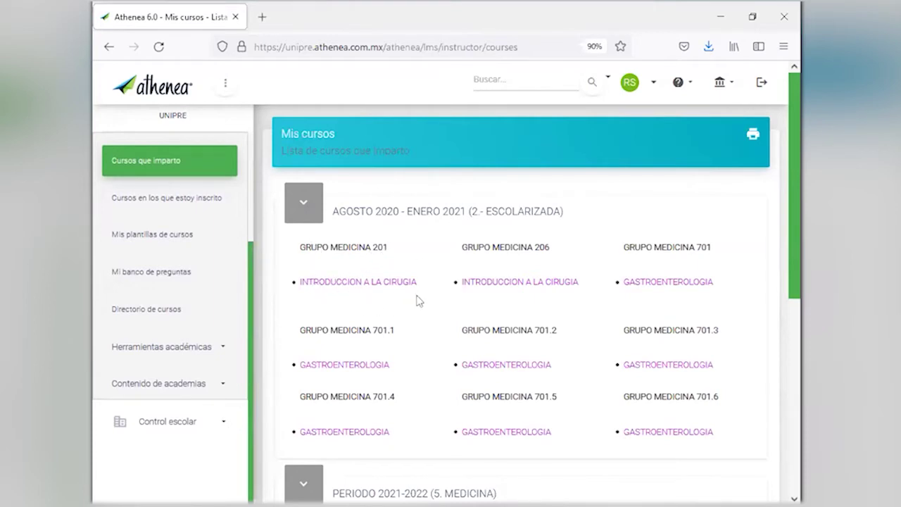
{"action": "scroll", "coordinate": [387, 319], "scroll_direction": "down", "scroll_amount": 2}
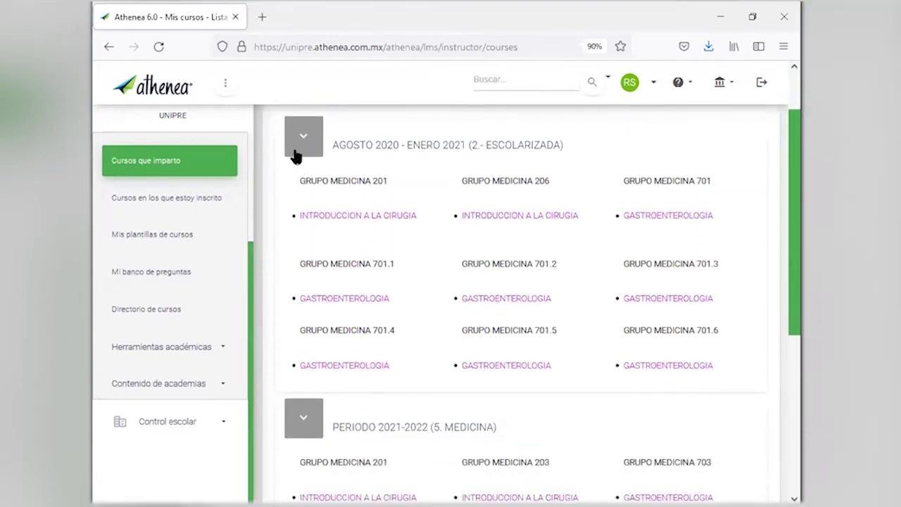
{"action": "left_click", "coordinate": [295, 150]}
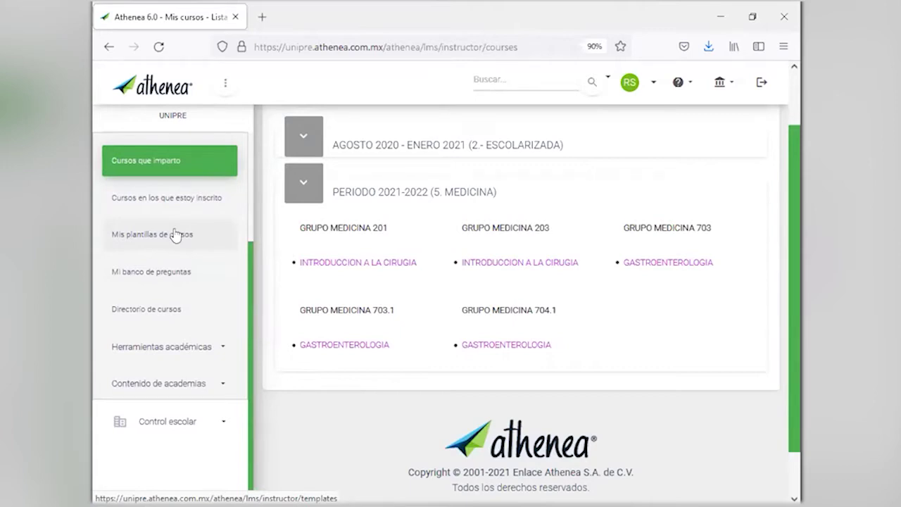
{"action": "left_click", "coordinate": [367, 262]}
{"action": "left_click", "coordinate": [151, 235]}
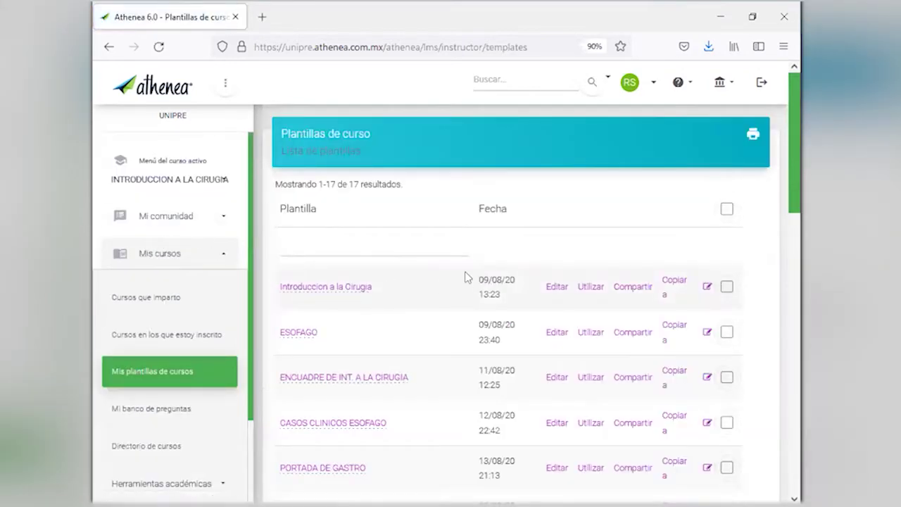
{"action": "scroll", "coordinate": [404, 312], "scroll_direction": "down", "scroll_amount": 2}
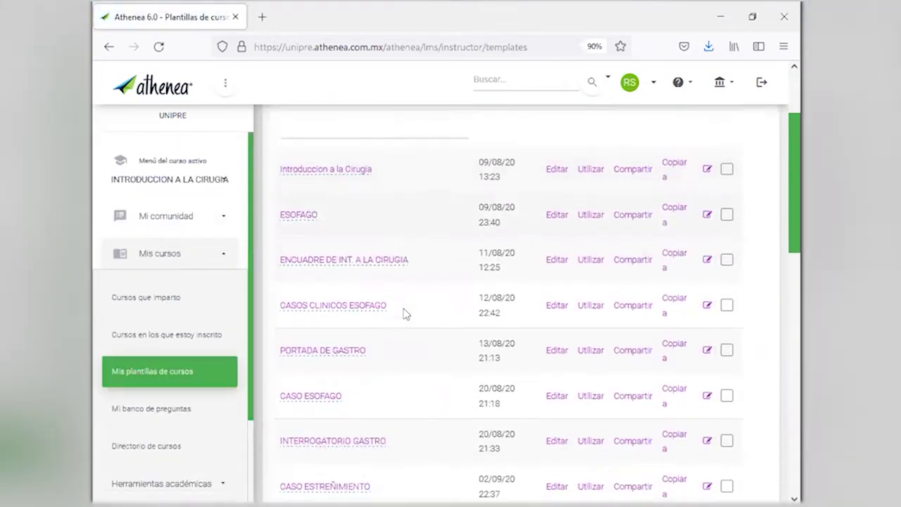
{"action": "scroll", "coordinate": [398, 314], "scroll_direction": "down", "scroll_amount": 6}
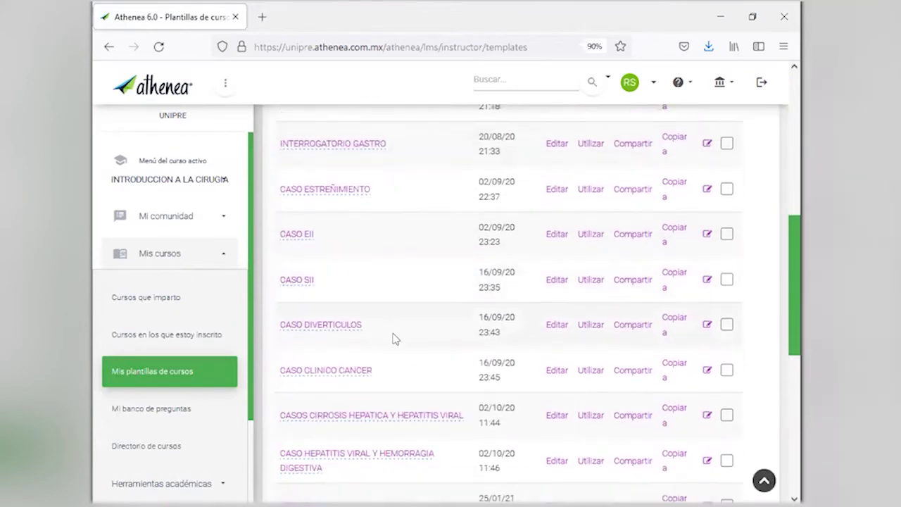
{"action": "scroll", "coordinate": [389, 352], "scroll_direction": "down", "scroll_amount": 2}
{"action": "scroll", "coordinate": [388, 353], "scroll_direction": "up", "scroll_amount": 10}
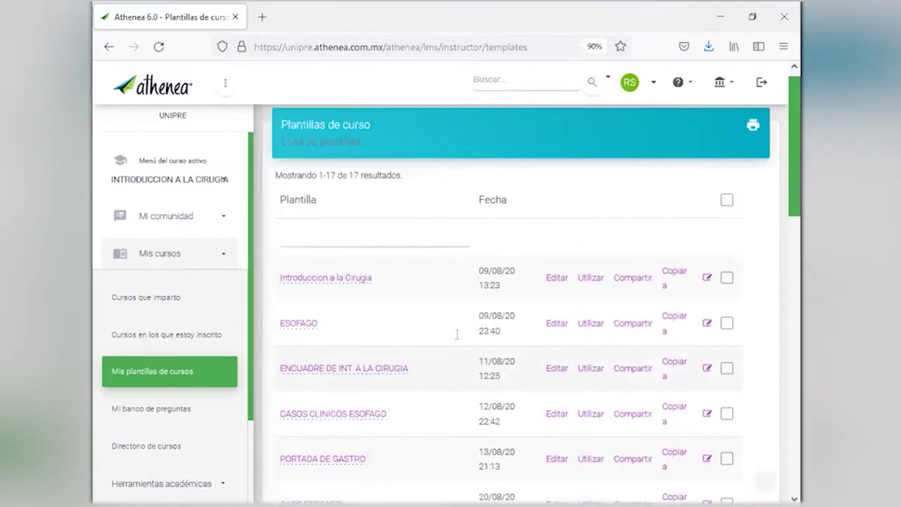
Edit the Introduccion a la Cirugia template and visit its Portada, Inicio and Temario pages
{"action": "left_click", "coordinate": [556, 288]}
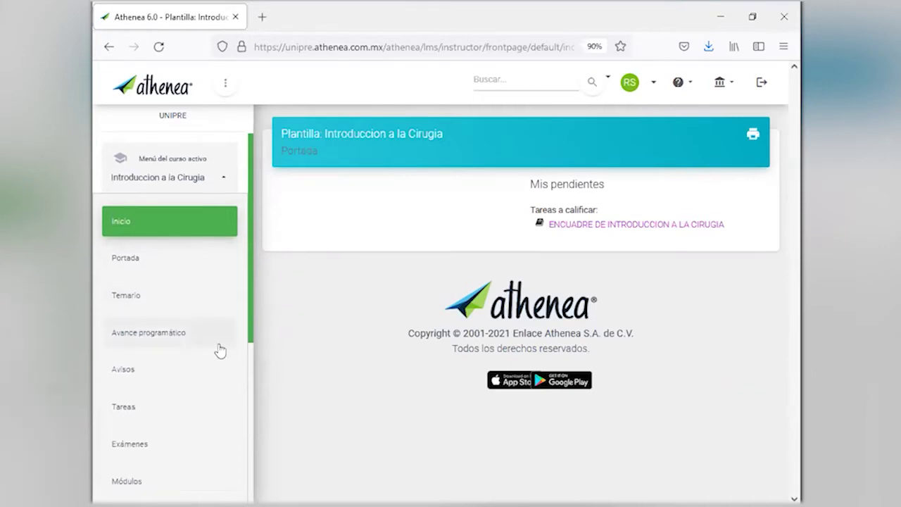
{"action": "scroll", "coordinate": [215, 350], "scroll_direction": "down", "scroll_amount": 3}
{"action": "scroll", "coordinate": [226, 356], "scroll_direction": "down", "scroll_amount": 3}
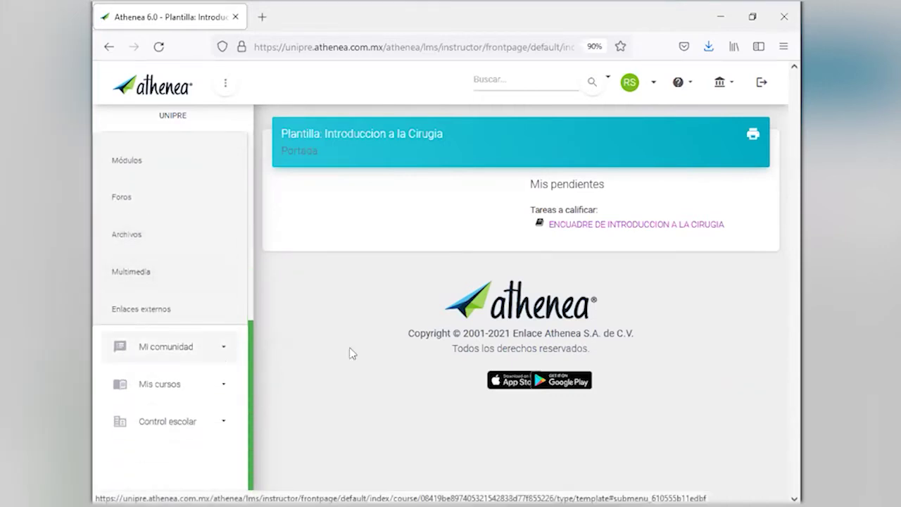
{"action": "left_click_drag", "start_coordinate": [252, 345], "coordinate": [250, 180]}
{"action": "left_click", "coordinate": [172, 249]}
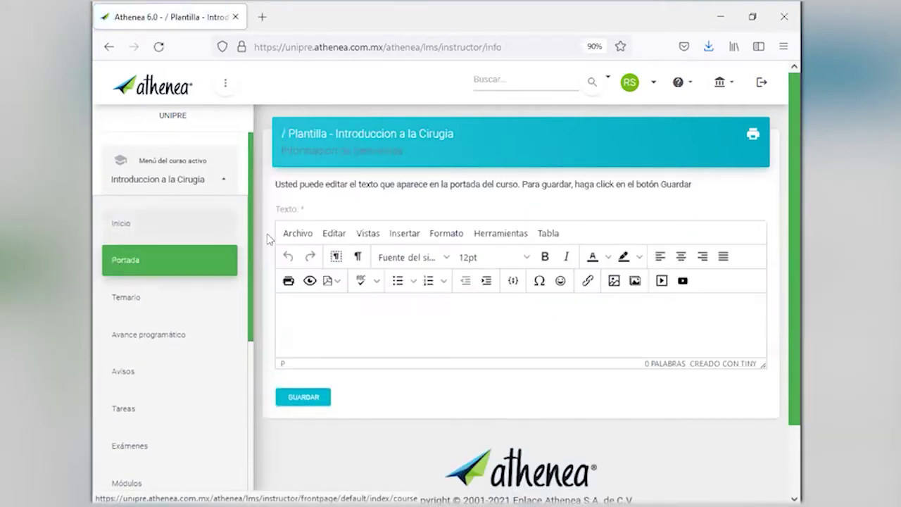
{"action": "left_click", "coordinate": [204, 222]}
{"action": "left_click", "coordinate": [173, 300]}
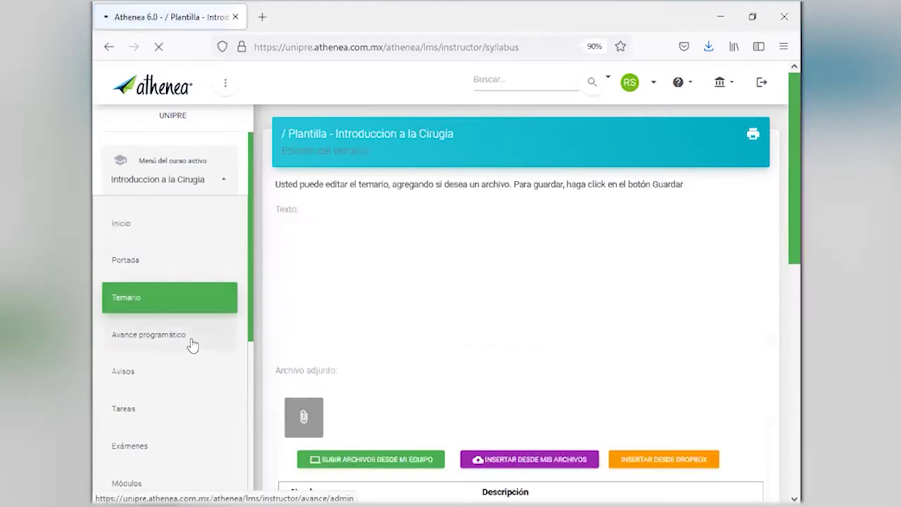
Go through Avance programático to the template's Tareas list and review the ENCUADRE DE INTRODUCCION A LA CIRUGIA card
{"action": "left_click", "coordinate": [193, 342]}
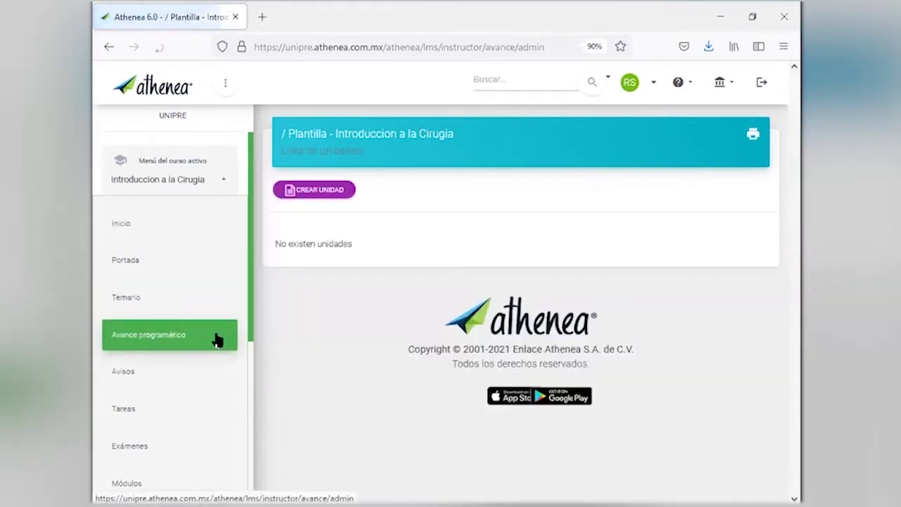
{"action": "scroll", "coordinate": [163, 289], "scroll_direction": "down", "scroll_amount": 2}
{"action": "left_click", "coordinate": [148, 265]}
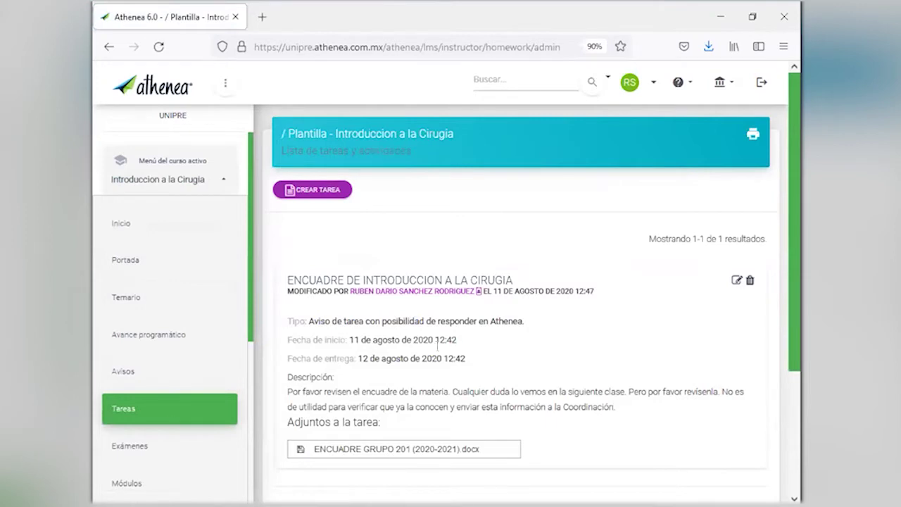
{"action": "scroll", "coordinate": [456, 337], "scroll_direction": "down", "scroll_amount": 3}
{"action": "scroll", "coordinate": [454, 354], "scroll_direction": "up", "scroll_amount": 2}
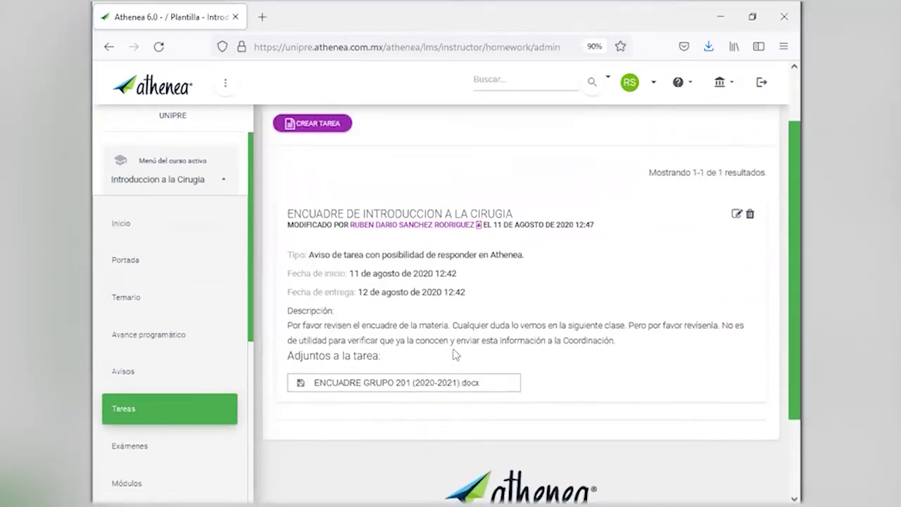
{"action": "scroll", "coordinate": [393, 248], "scroll_direction": "up", "scroll_amount": 2}
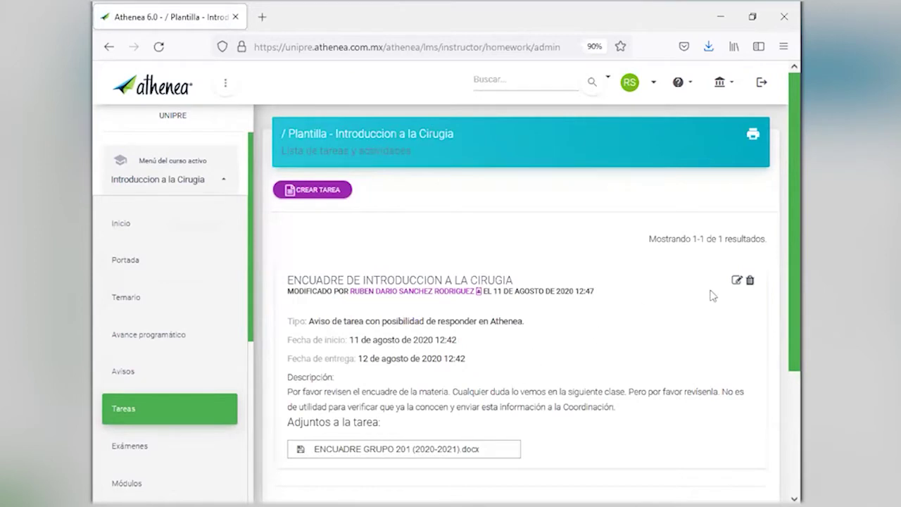
{"action": "scroll", "coordinate": [626, 352], "scroll_direction": "down", "scroll_amount": 2}
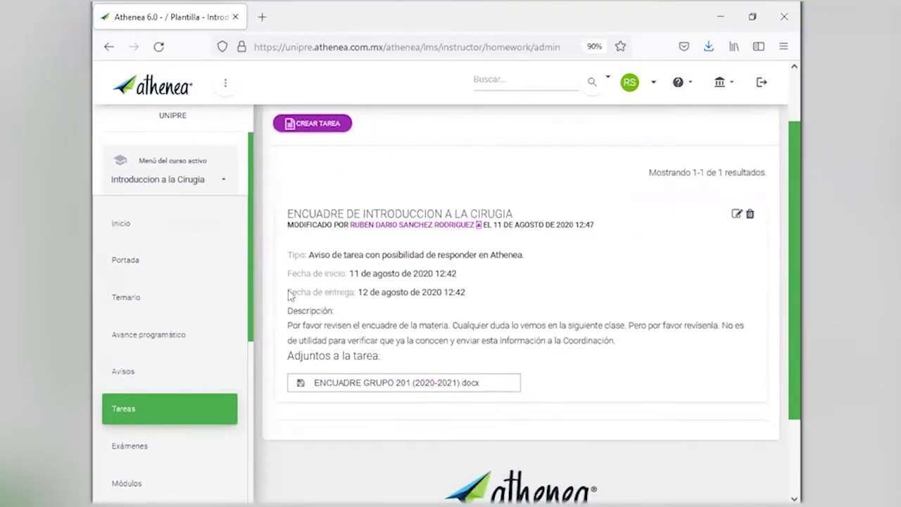
{"action": "left_click_drag", "start_coordinate": [287, 311], "coordinate": [397, 341]}
{"action": "left_click", "coordinate": [639, 282]}
{"action": "left_click", "coordinate": [736, 214]}
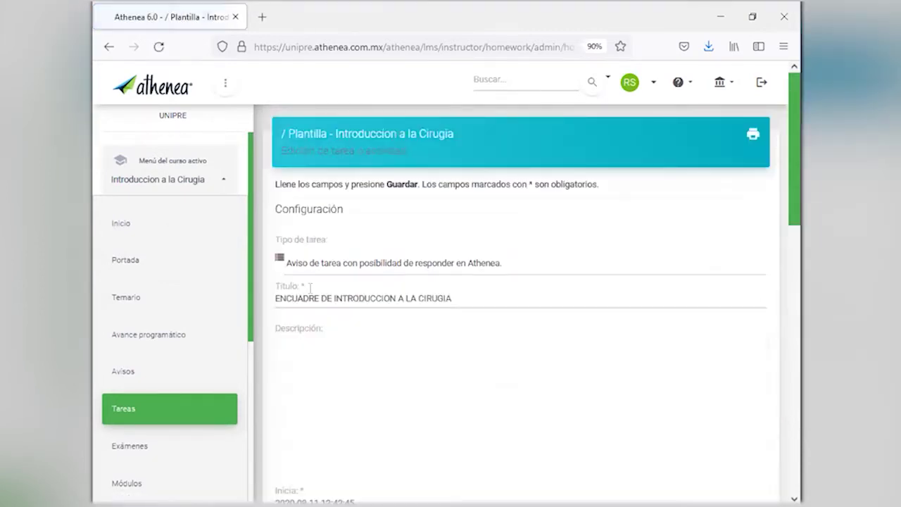
{"action": "scroll", "coordinate": [477, 307], "scroll_direction": "down", "scroll_amount": 3}
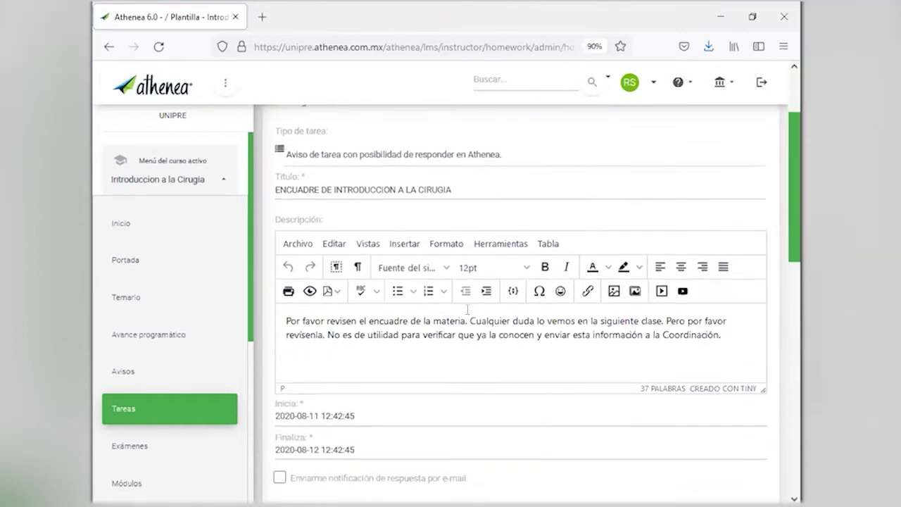
{"action": "scroll", "coordinate": [392, 391], "scroll_direction": "up", "scroll_amount": 3}
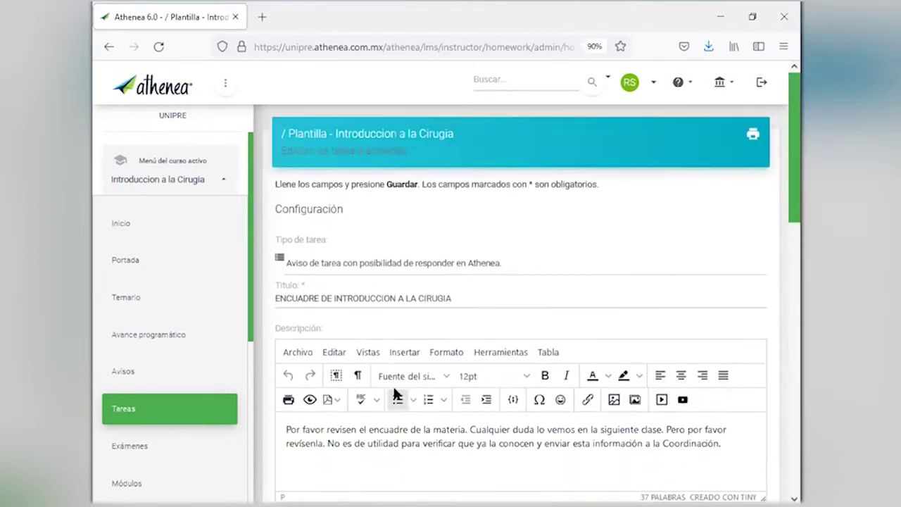
{"action": "left_click", "coordinate": [146, 411]}
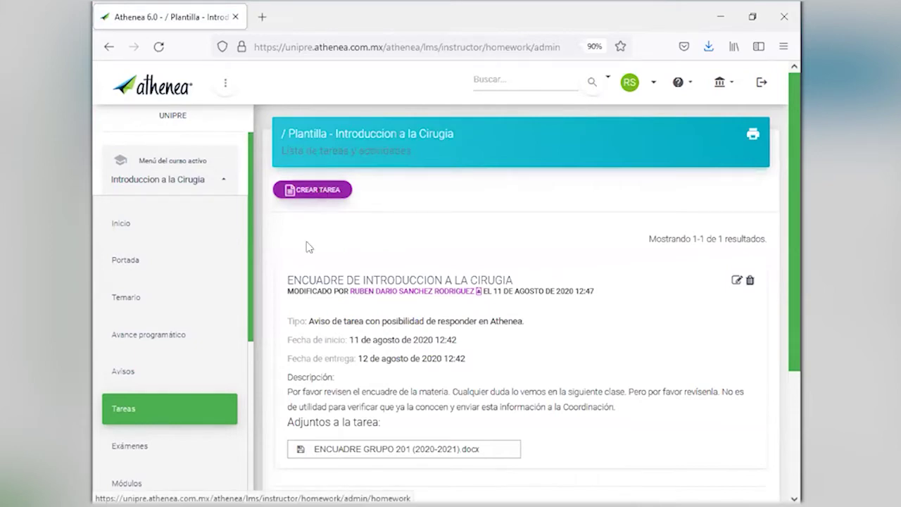
{"action": "left_click", "coordinate": [320, 194]}
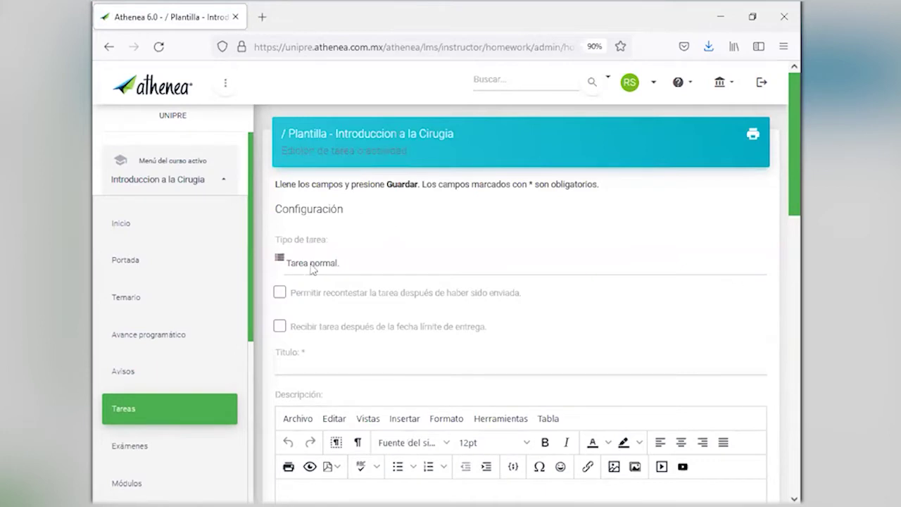
Review the Tipo de tarea options and keep the new task as Tarea normal
{"action": "left_click", "coordinate": [354, 268]}
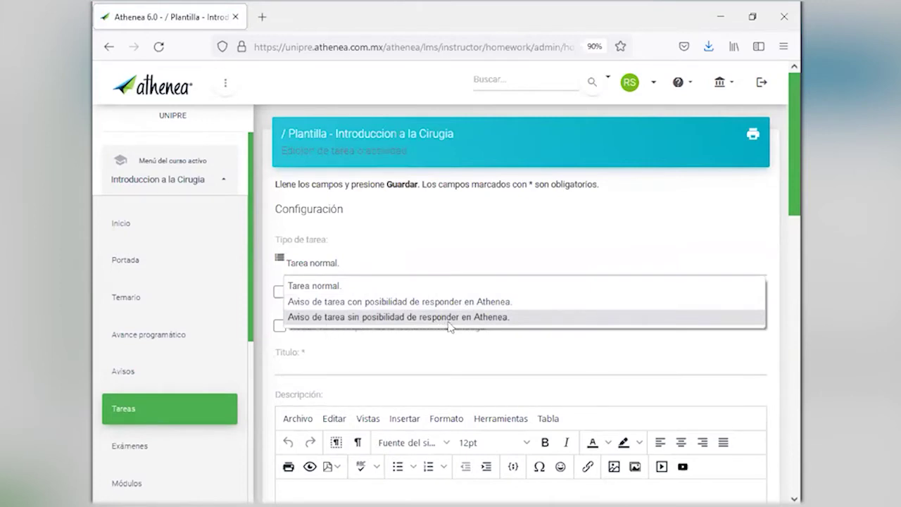
{"action": "left_click", "coordinate": [285, 383]}
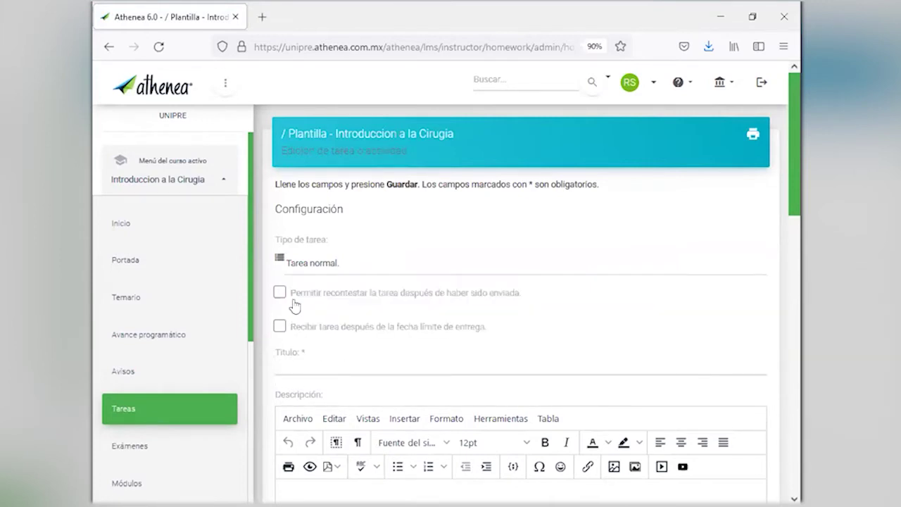
{"action": "left_click", "coordinate": [343, 265]}
{"action": "left_click", "coordinate": [337, 285]}
{"action": "scroll", "coordinate": [264, 373], "scroll_direction": "down", "scroll_amount": 2}
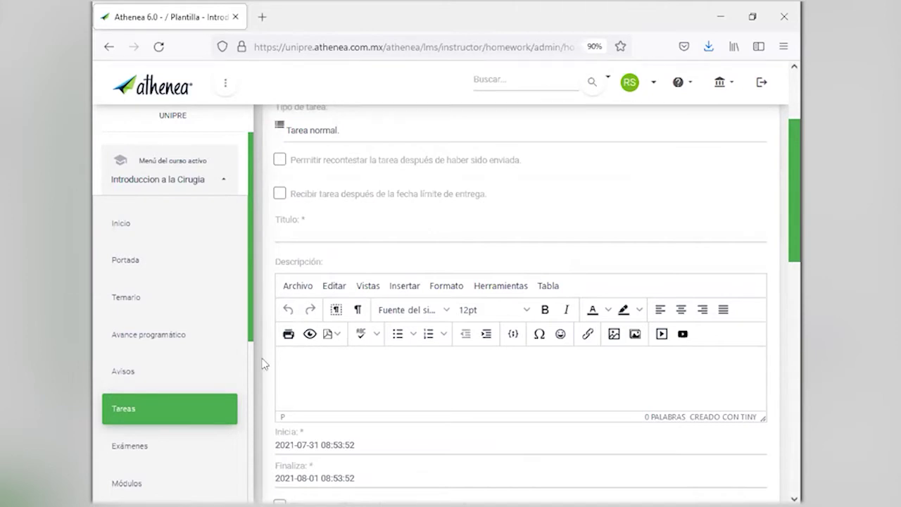
Review the new-task form, turning Permitir recontestar on and then back off
{"action": "scroll", "coordinate": [262, 358], "scroll_direction": "up", "scroll_amount": 2}
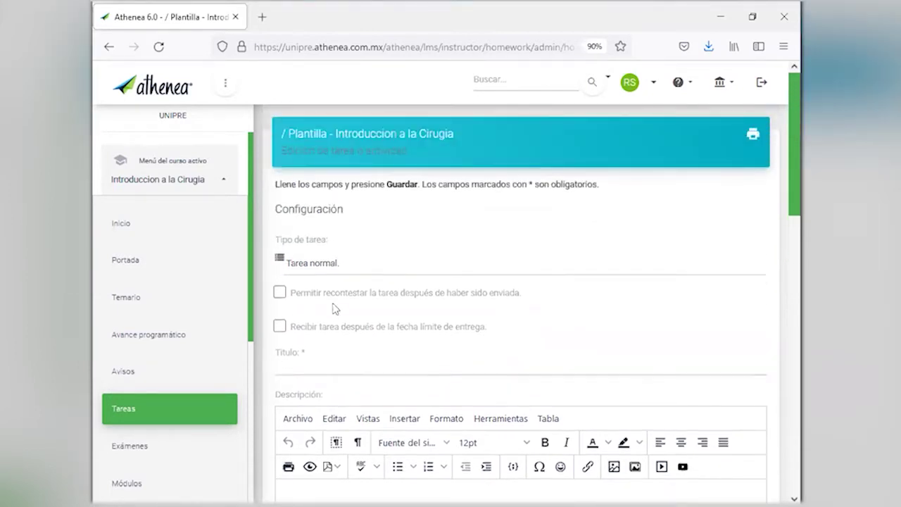
{"action": "scroll", "coordinate": [335, 327], "scroll_direction": "down", "scroll_amount": 3}
{"action": "scroll", "coordinate": [337, 336], "scroll_direction": "down", "scroll_amount": 6}
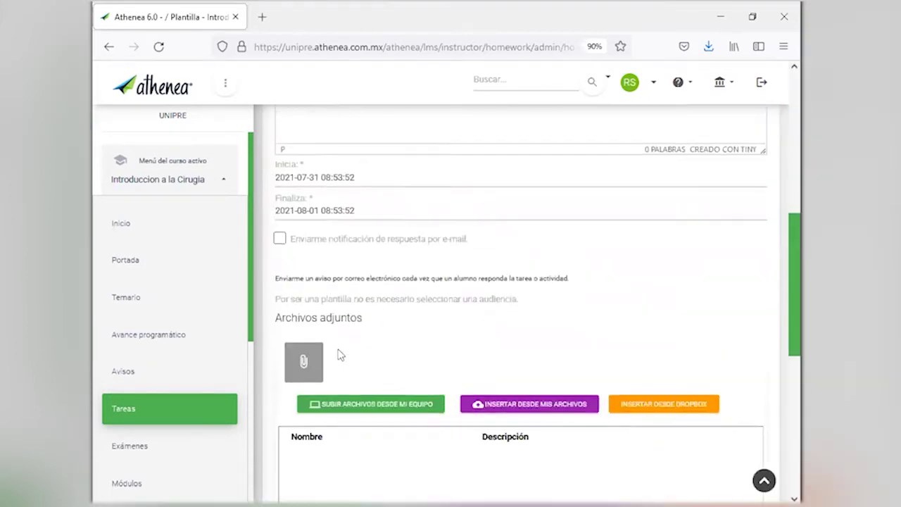
{"action": "scroll", "coordinate": [342, 333], "scroll_direction": "down", "scroll_amount": 2}
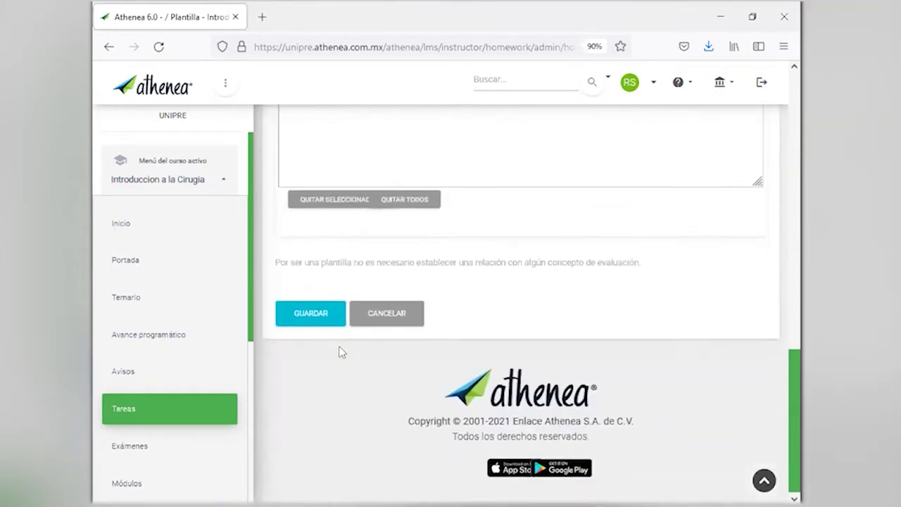
{"action": "scroll", "coordinate": [340, 352], "scroll_direction": "up", "scroll_amount": 10}
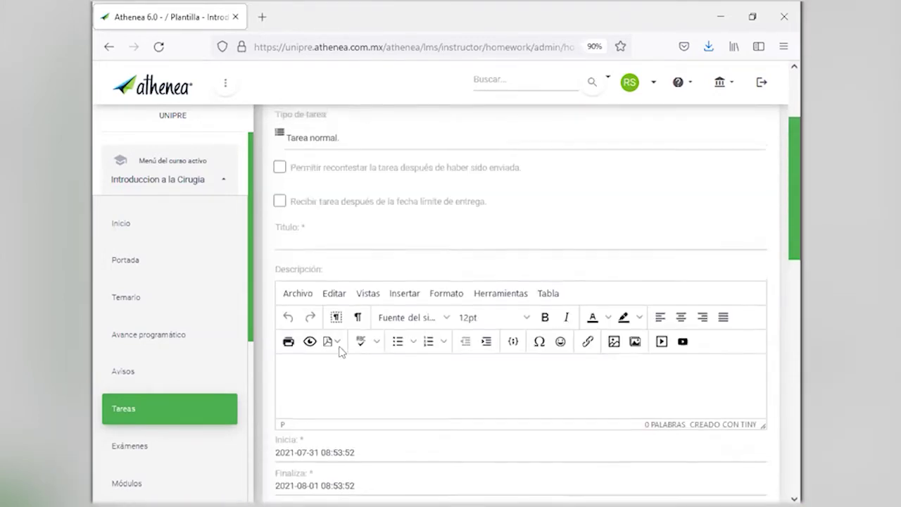
{"action": "scroll", "coordinate": [342, 352], "scroll_direction": "up", "scroll_amount": 2}
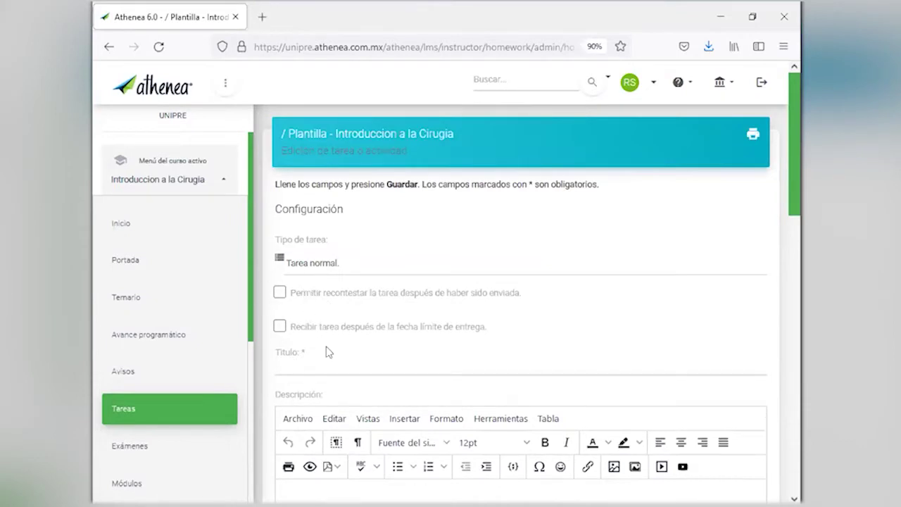
{"action": "scroll", "coordinate": [393, 351], "scroll_direction": "down", "scroll_amount": 2}
{"action": "scroll", "coordinate": [378, 358], "scroll_direction": "up", "scroll_amount": 2}
{"action": "left_click", "coordinate": [280, 293]}
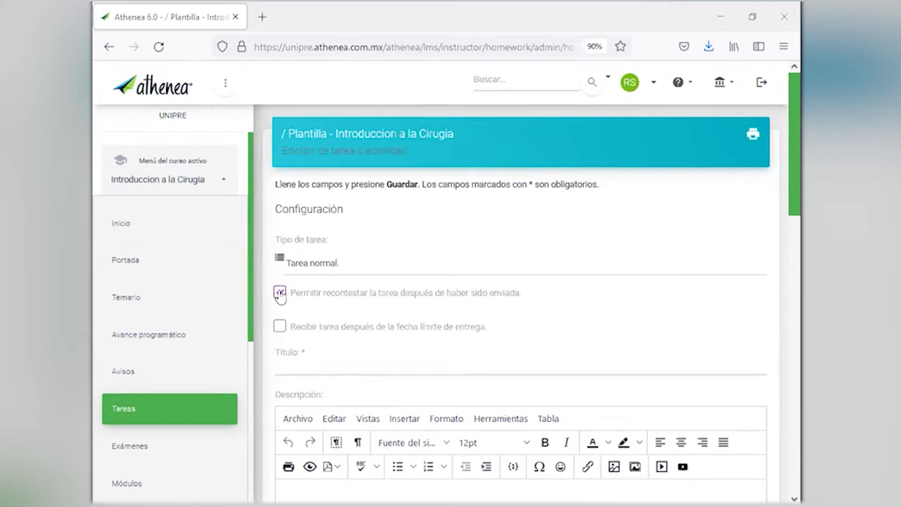
{"action": "left_click", "coordinate": [280, 293]}
Tick Recibir tarea, then leave for the Tareas list without saving
{"action": "scroll", "coordinate": [305, 305], "scroll_direction": "down", "scroll_amount": 2}
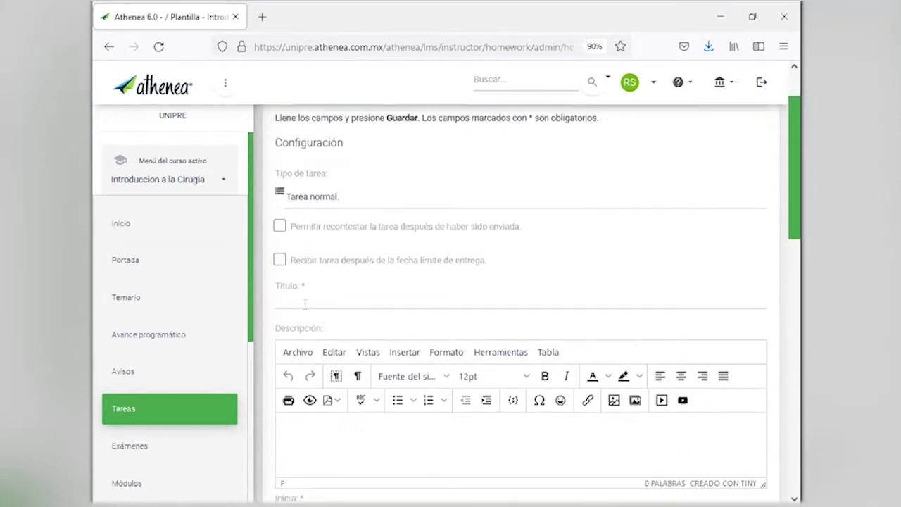
{"action": "left_click", "coordinate": [279, 262]}
{"action": "left_click", "coordinate": [191, 412]}
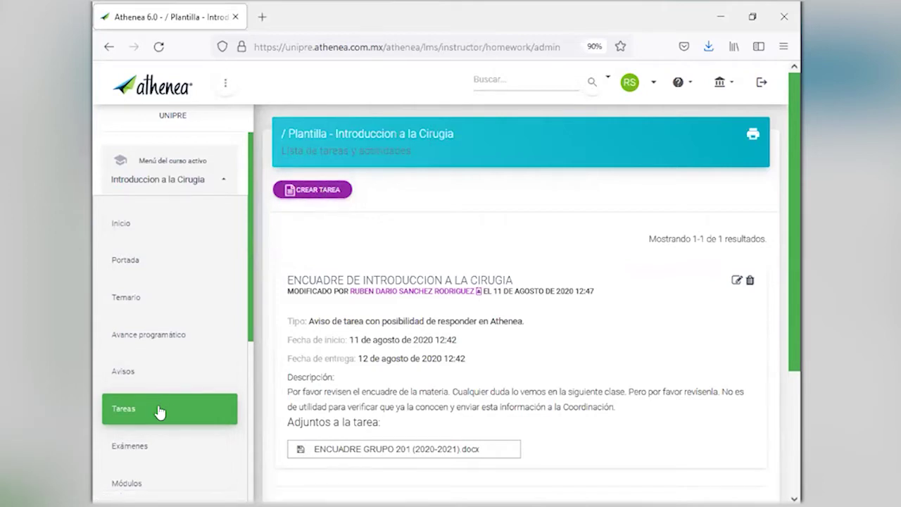
Start another new task, enable resubmission, and place the cursor in its description
{"action": "left_click", "coordinate": [322, 192]}
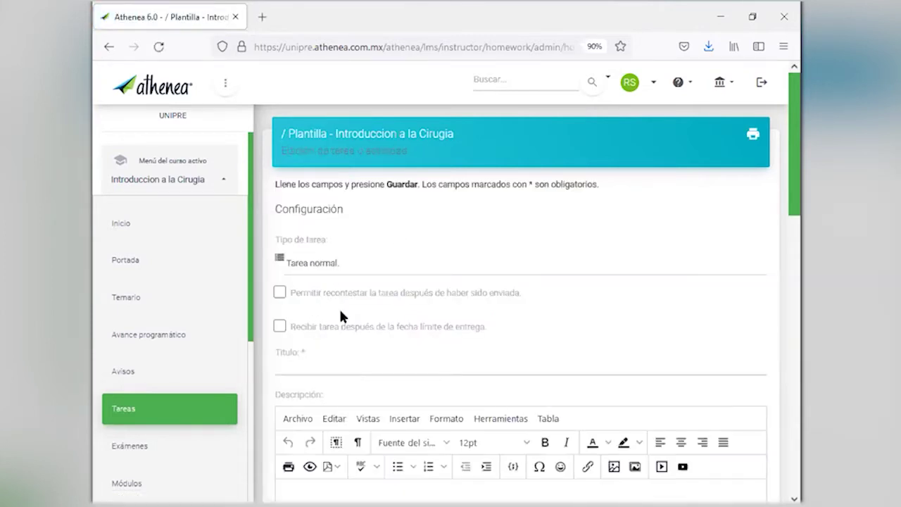
{"action": "left_click", "coordinate": [327, 296]}
{"action": "scroll", "coordinate": [271, 309], "scroll_direction": "down", "scroll_amount": 1}
{"action": "scroll", "coordinate": [273, 310], "scroll_direction": "down", "scroll_amount": 3}
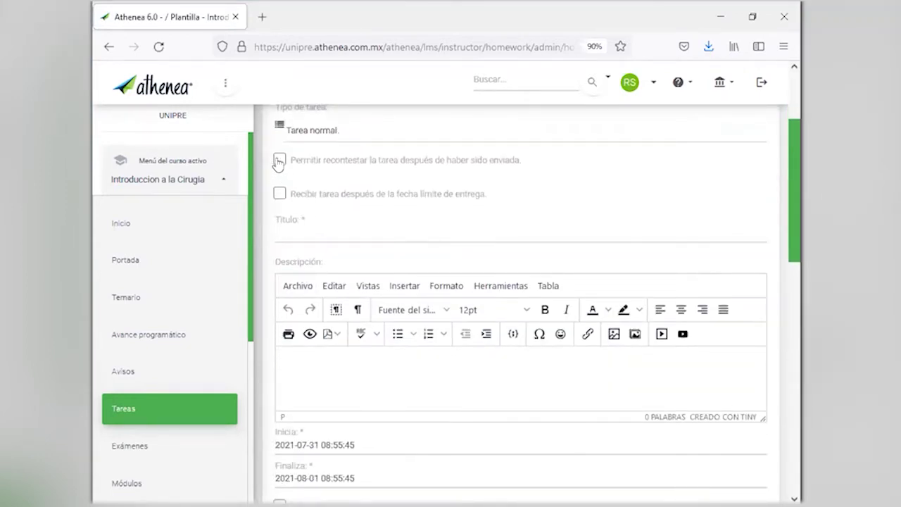
{"action": "scroll", "coordinate": [336, 313], "scroll_direction": "down", "scroll_amount": 3}
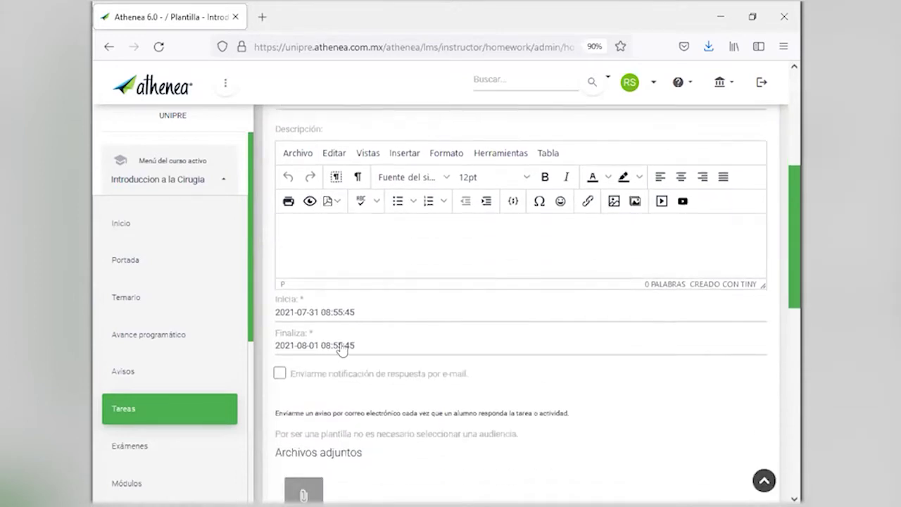
{"action": "scroll", "coordinate": [329, 347], "scroll_direction": "up", "scroll_amount": 4}
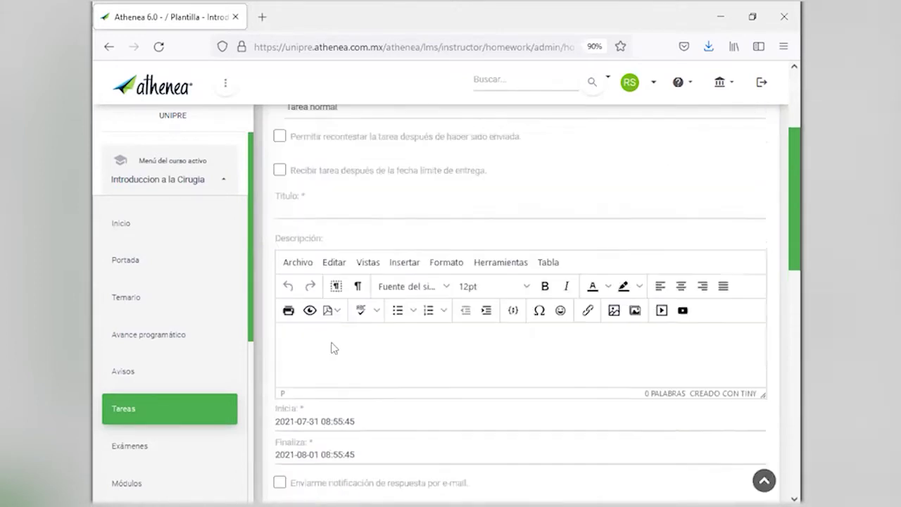
{"action": "scroll", "coordinate": [394, 303], "scroll_direction": "up", "scroll_amount": 1}
{"action": "scroll", "coordinate": [360, 308], "scroll_direction": "down", "scroll_amount": 3}
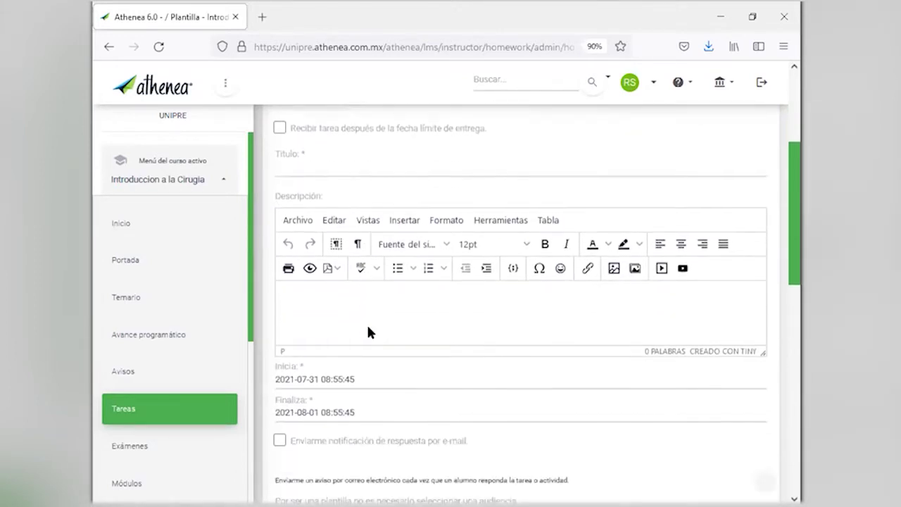
{"action": "left_click", "coordinate": [330, 294]}
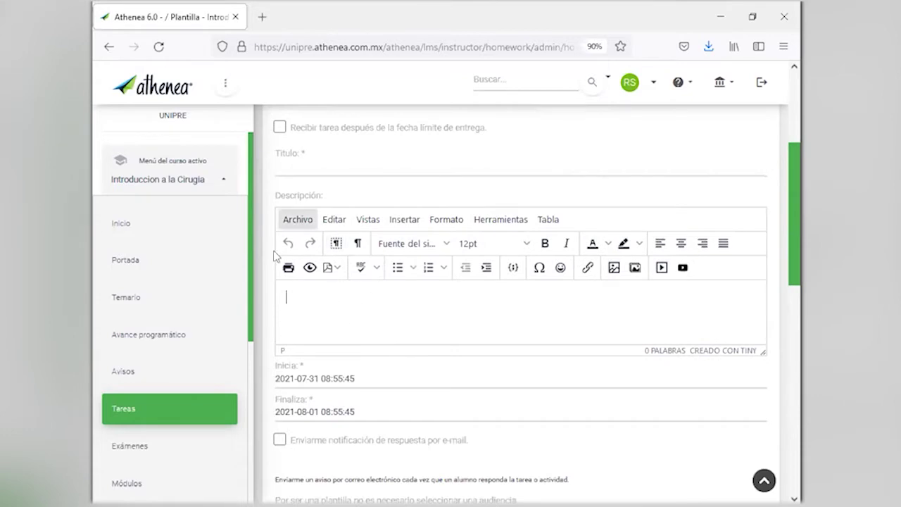
Keep the Inicia start date at 31 Julio 2021 in the calendar
{"action": "left_click", "coordinate": [323, 380]}
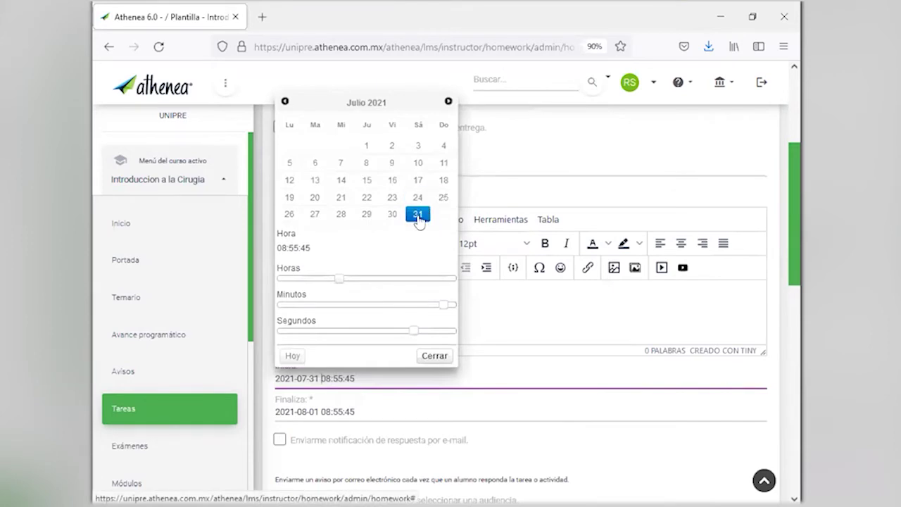
{"action": "left_click", "coordinate": [413, 214]}
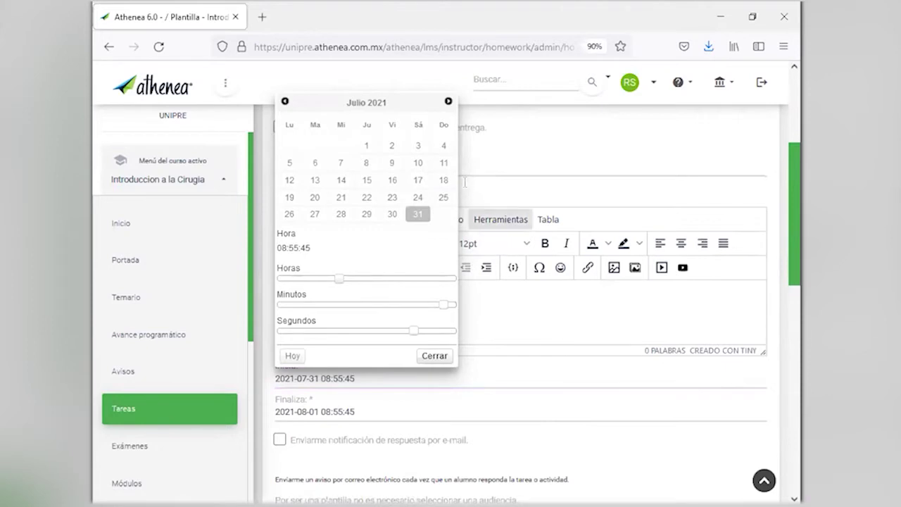
{"action": "left_click", "coordinate": [448, 102]}
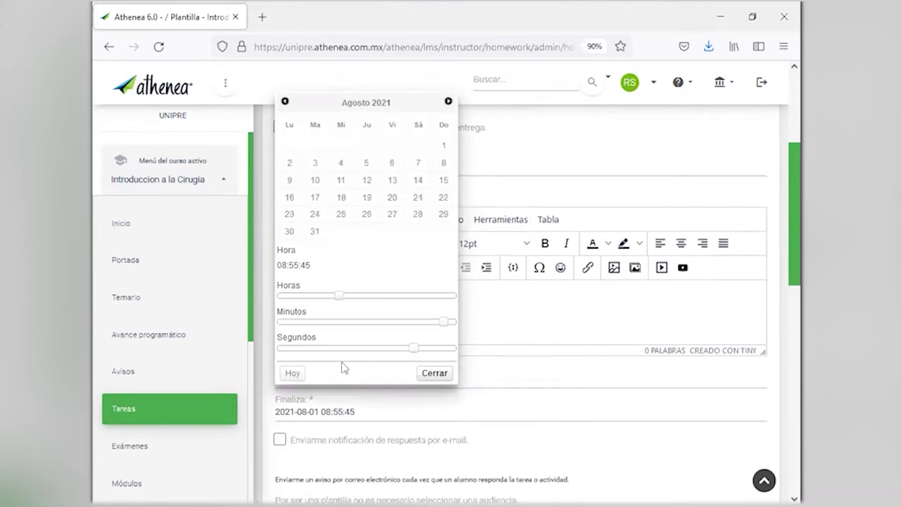
{"action": "left_click", "coordinate": [437, 376]}
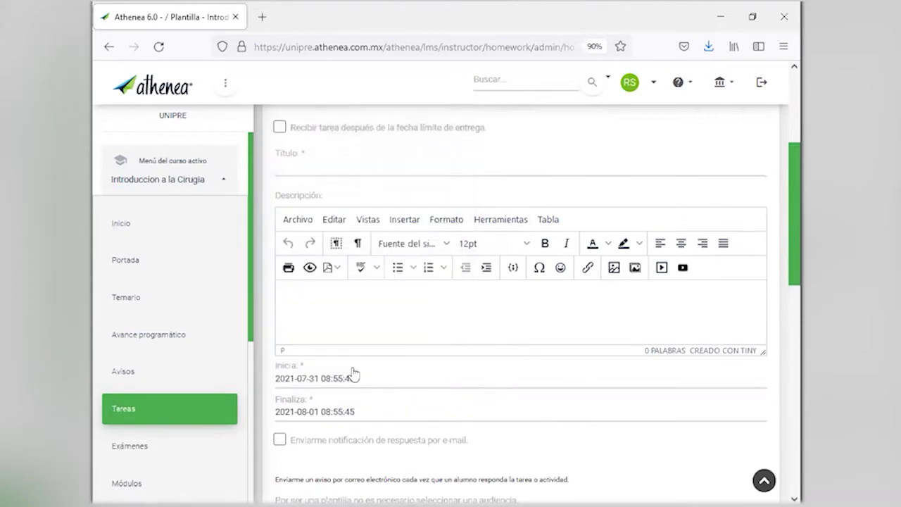
{"action": "left_click", "coordinate": [334, 413]}
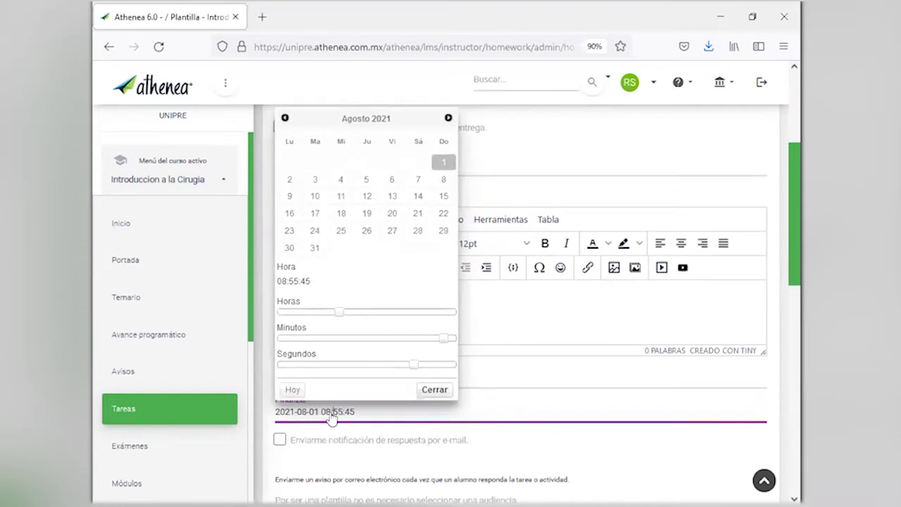
{"action": "left_click", "coordinate": [285, 117]}
{"action": "left_click", "coordinate": [267, 289]}
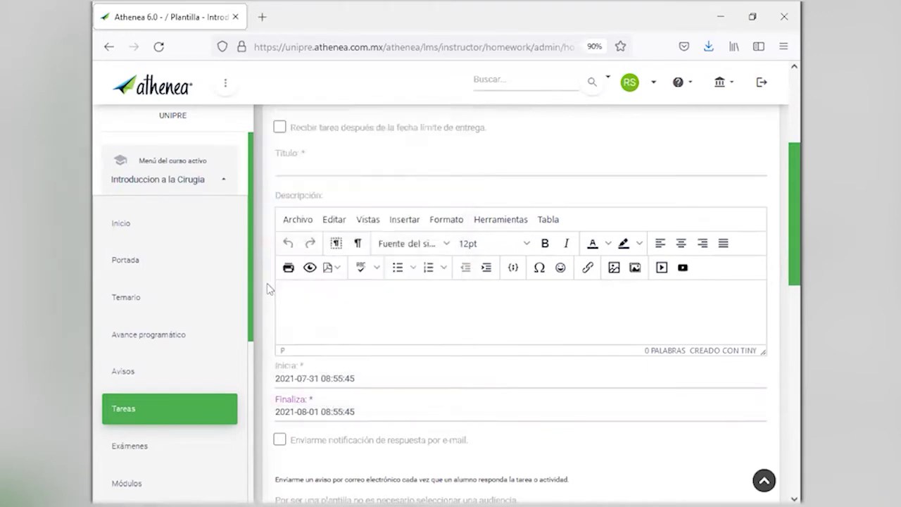
{"action": "left_click", "coordinate": [342, 381]}
{"action": "left_click", "coordinate": [417, 216]}
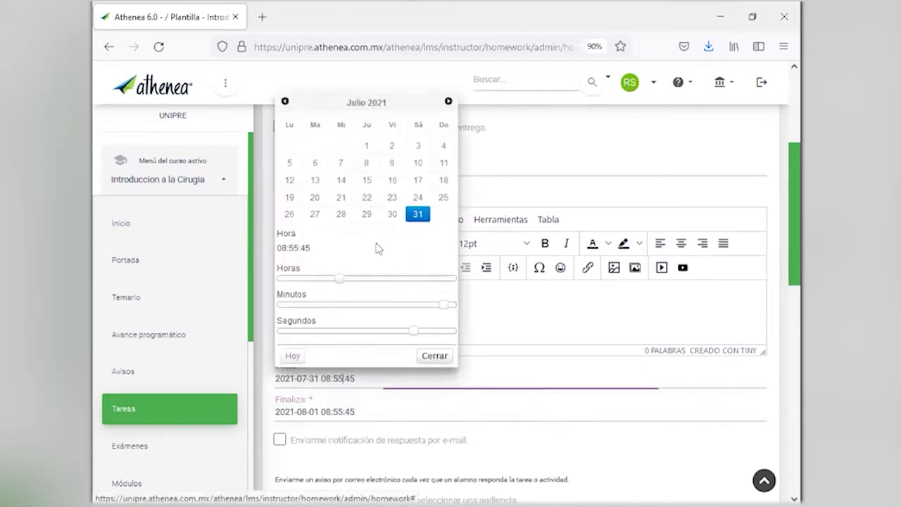
{"action": "left_click", "coordinate": [432, 357]}
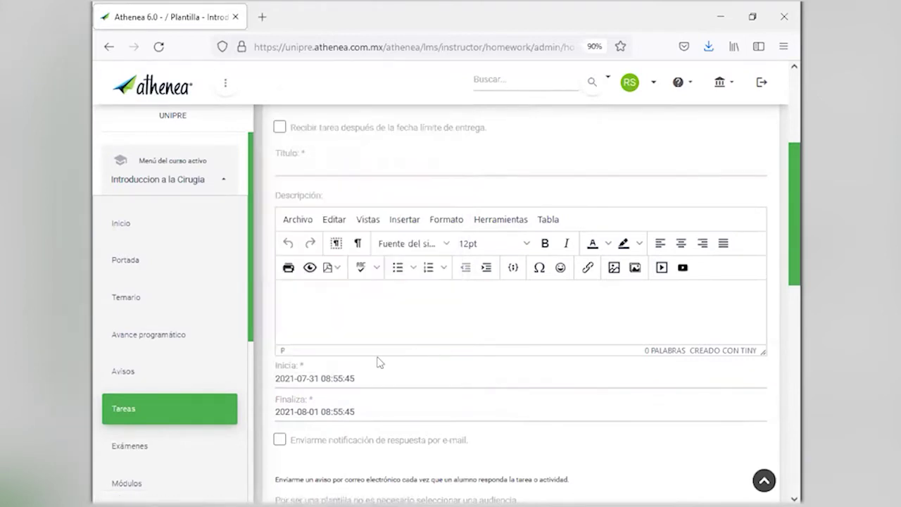
Set the Finaliza end date to 5 Agosto 2021
{"action": "left_click", "coordinate": [322, 412]}
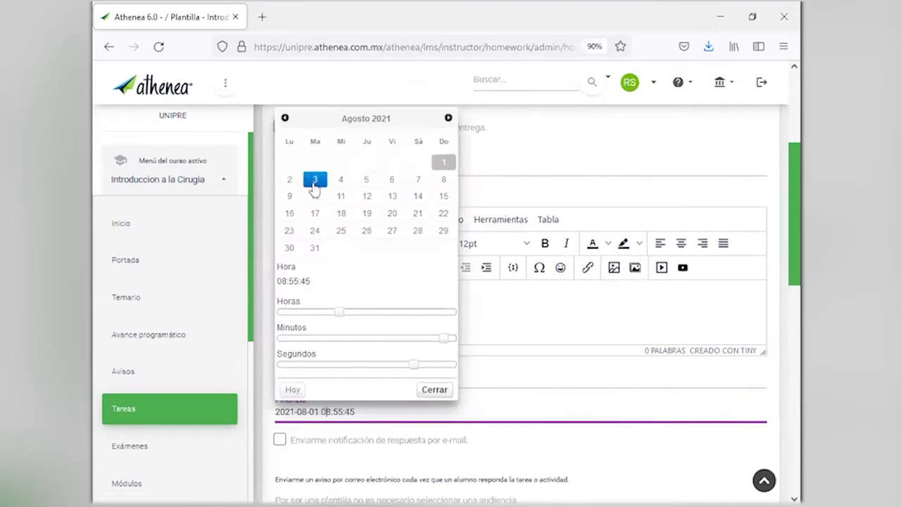
{"action": "left_click", "coordinate": [366, 181]}
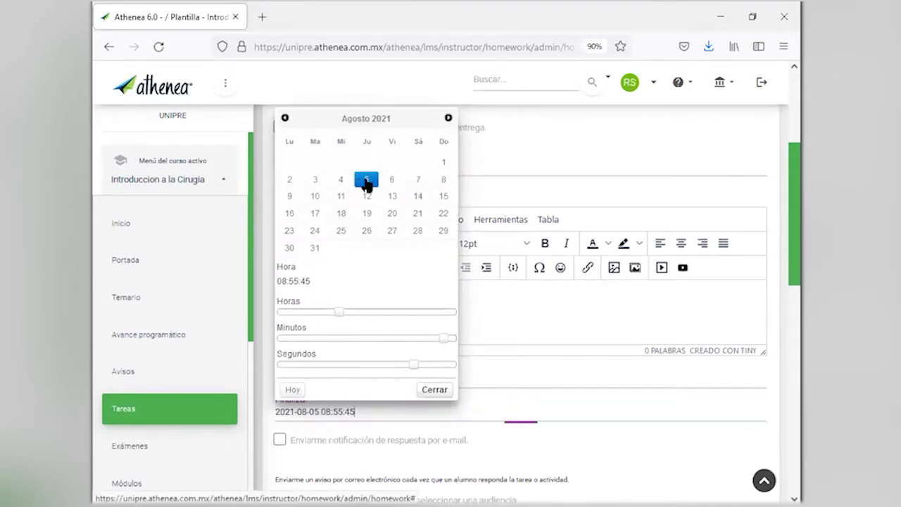
{"action": "left_click", "coordinate": [434, 390]}
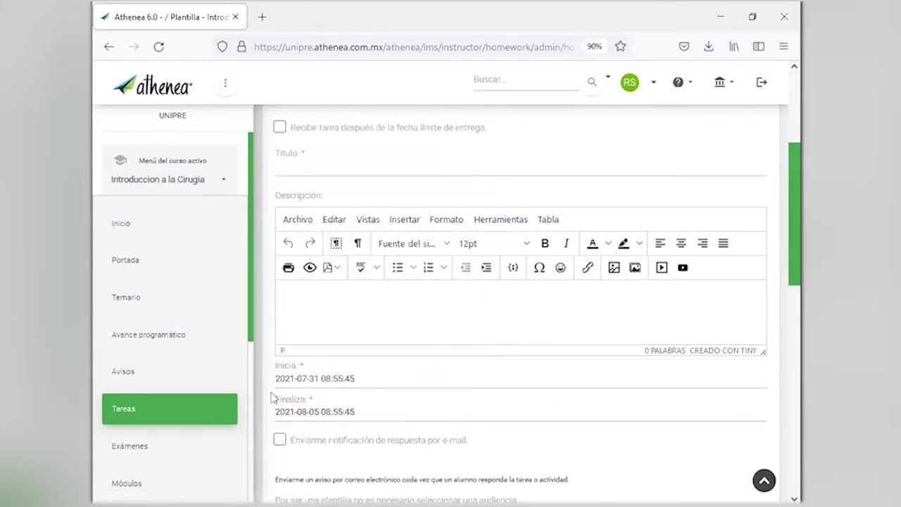
{"action": "scroll", "coordinate": [261, 380], "scroll_direction": "down", "scroll_amount": 4}
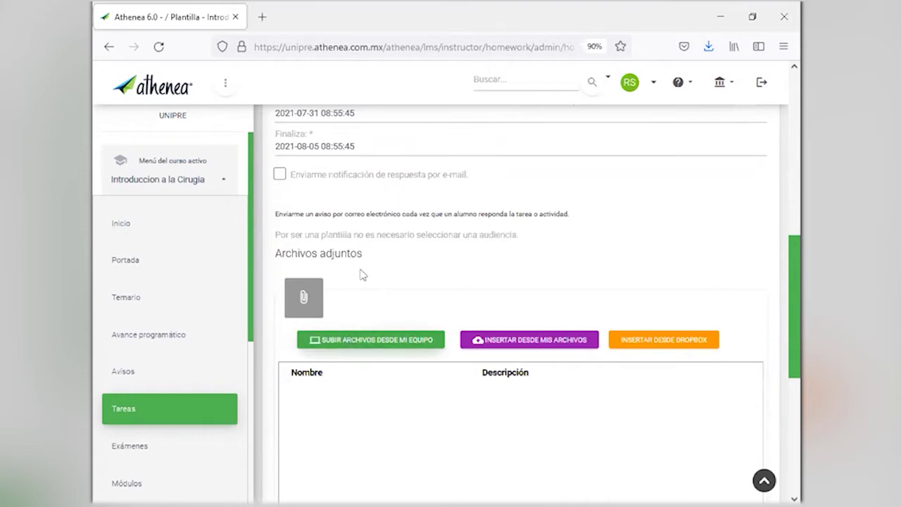
Attach document(2) from the Descargas folder to the task
{"action": "left_click", "coordinate": [354, 340]}
{"action": "scroll", "coordinate": [341, 223], "scroll_direction": "down", "scroll_amount": 3}
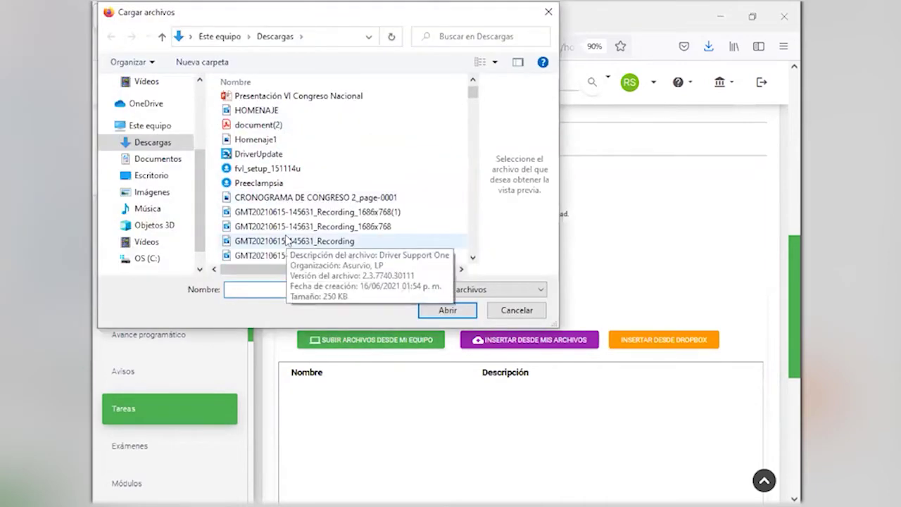
{"action": "scroll", "coordinate": [341, 223], "scroll_direction": "down", "scroll_amount": 5}
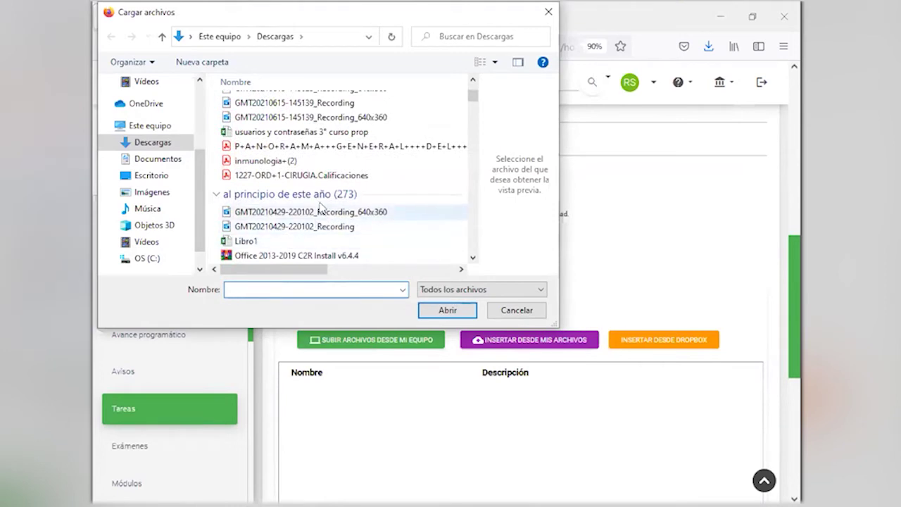
{"action": "scroll", "coordinate": [310, 204], "scroll_direction": "up", "scroll_amount": 1}
{"action": "scroll", "coordinate": [296, 219], "scroll_direction": "down", "scroll_amount": 3}
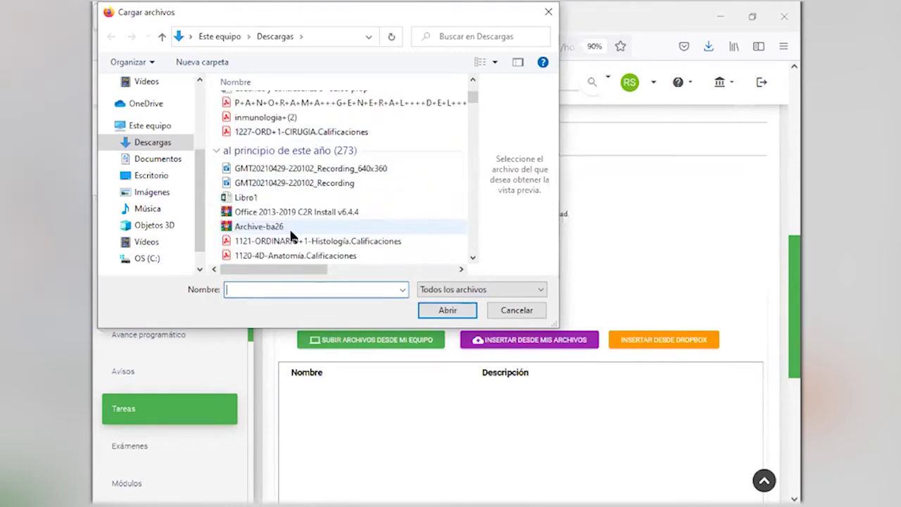
{"action": "scroll", "coordinate": [296, 212], "scroll_direction": "up", "scroll_amount": 10}
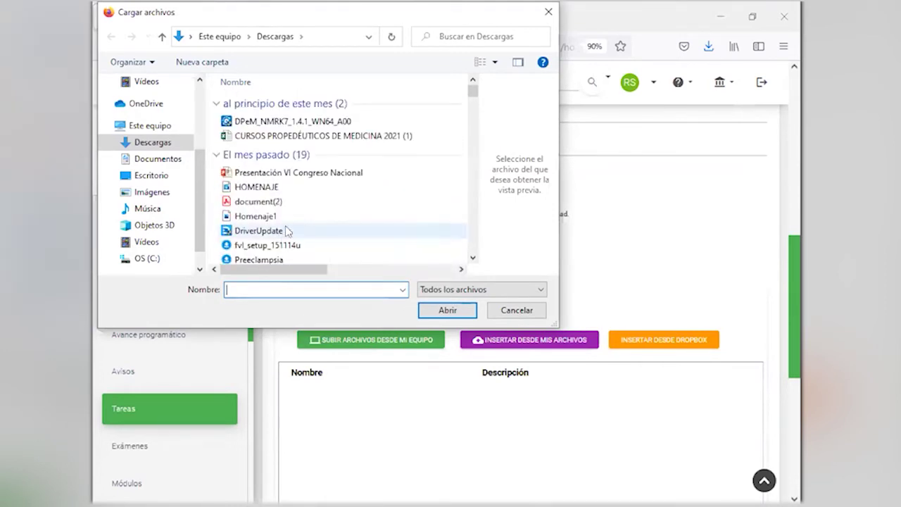
{"action": "left_click", "coordinate": [177, 144]}
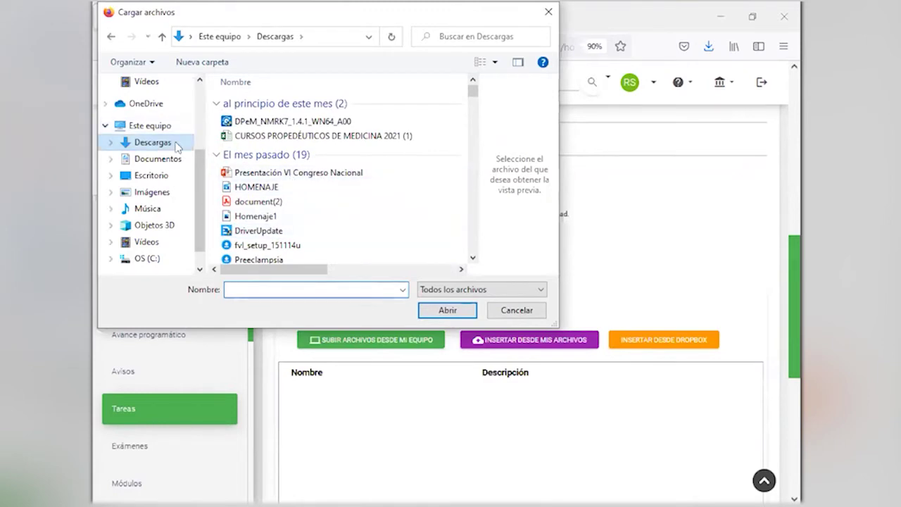
{"action": "left_click", "coordinate": [243, 202]}
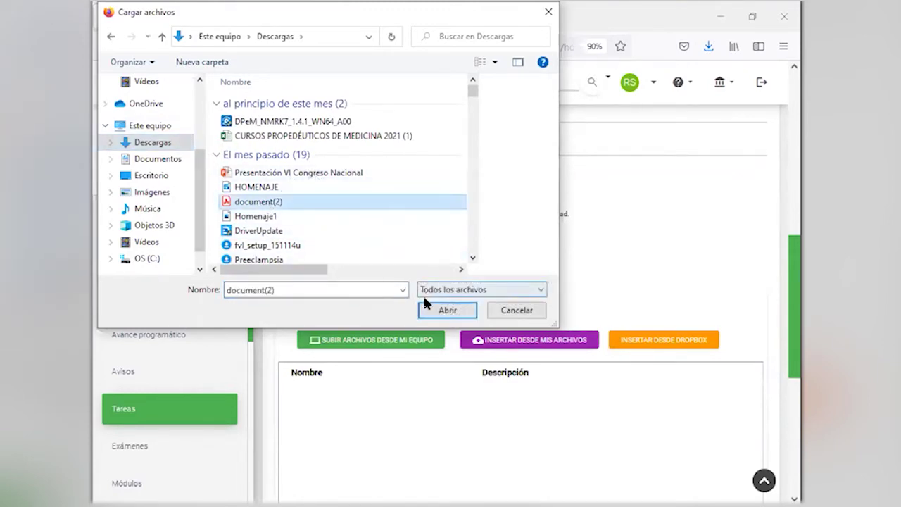
{"action": "left_click", "coordinate": [444, 316]}
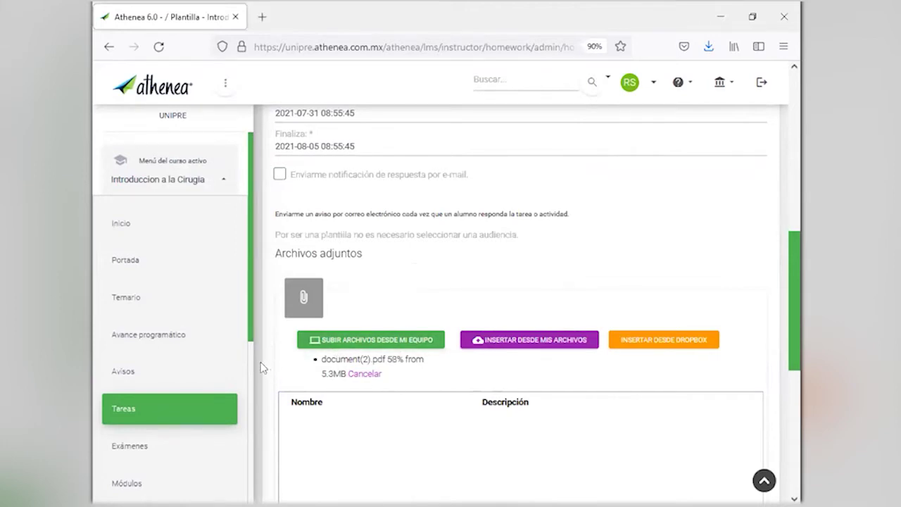
Save the template task with its document(2).pdf attachment
{"action": "scroll", "coordinate": [260, 368], "scroll_direction": "down", "scroll_amount": 4}
{"action": "scroll", "coordinate": [262, 369], "scroll_direction": "up", "scroll_amount": 7}
{"action": "scroll", "coordinate": [289, 375], "scroll_direction": "up", "scroll_amount": 4}
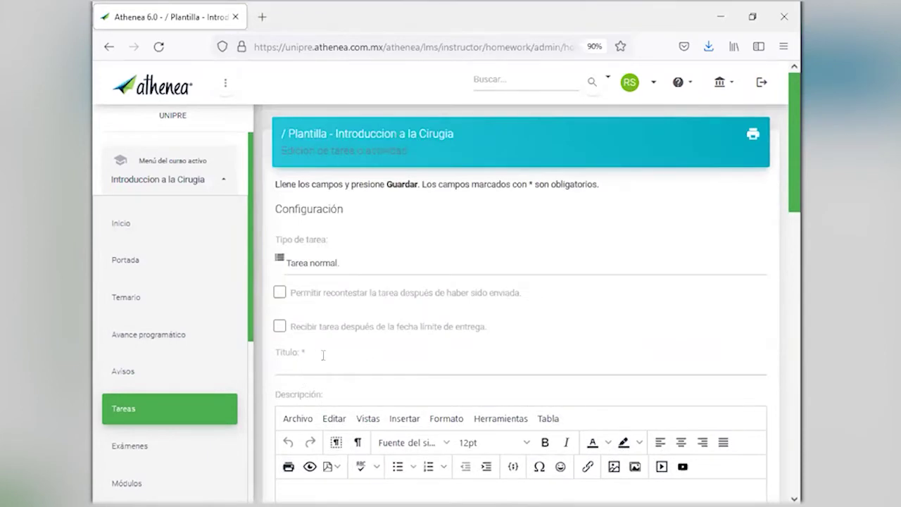
{"action": "scroll", "coordinate": [326, 353], "scroll_direction": "down", "scroll_amount": 6}
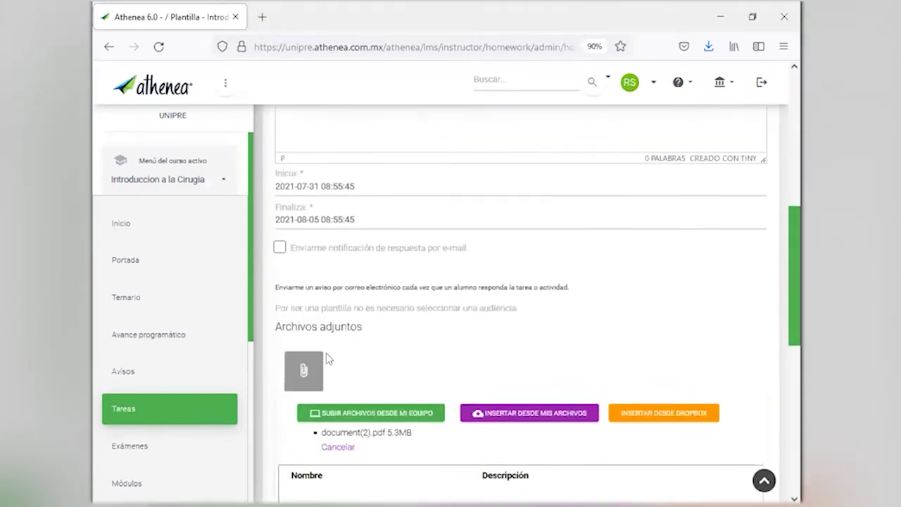
{"action": "scroll", "coordinate": [327, 356], "scroll_direction": "down", "scroll_amount": 3}
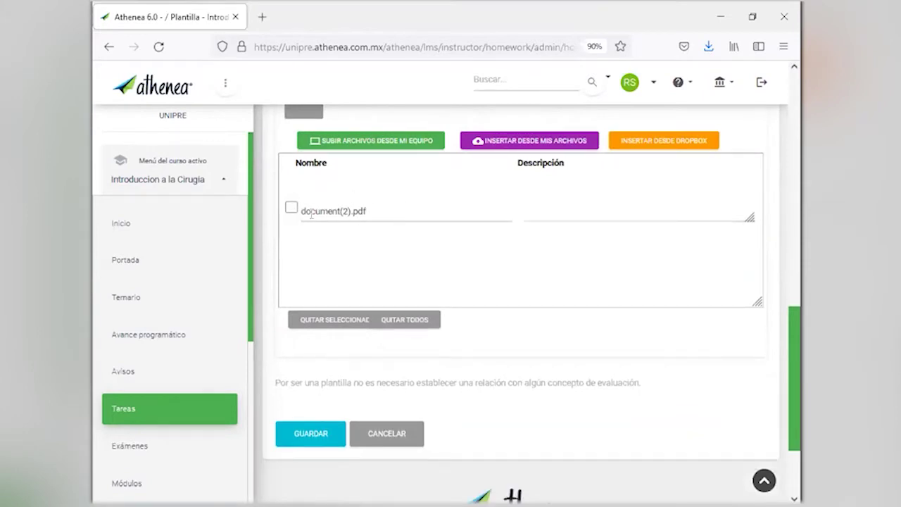
{"action": "scroll", "coordinate": [317, 320], "scroll_direction": "down", "scroll_amount": 3}
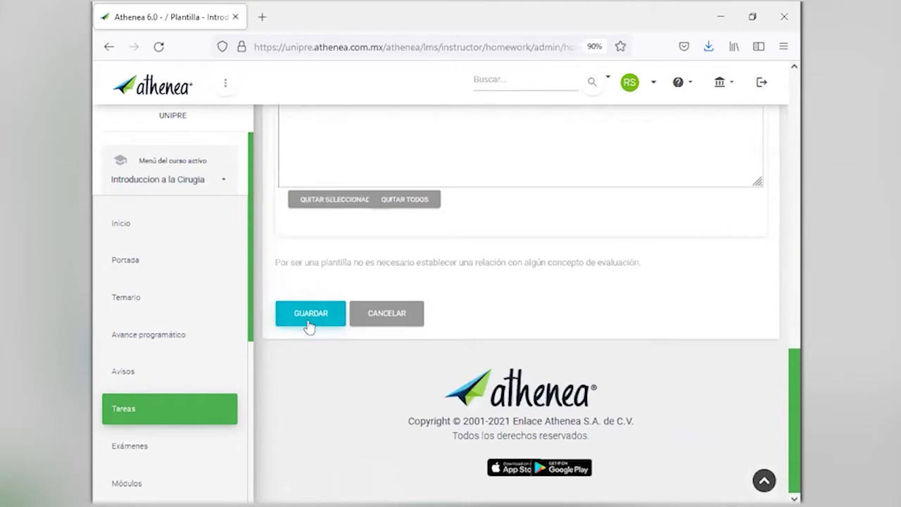
{"action": "left_click", "coordinate": [330, 318]}
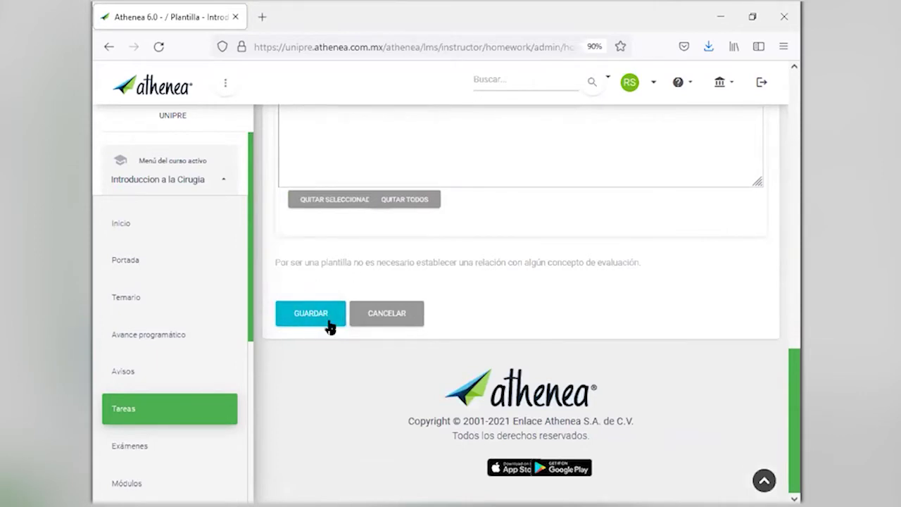
{"action": "left_click", "coordinate": [320, 320]}
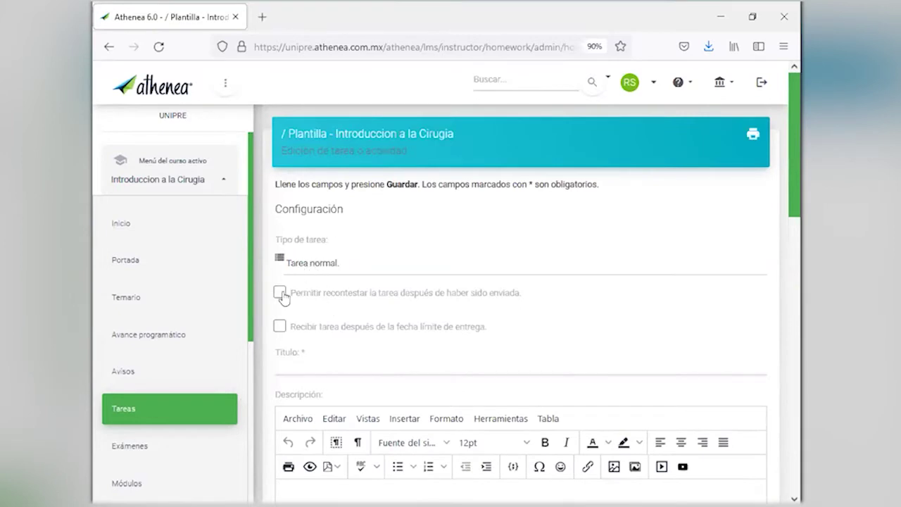
Leave re-answering off and enter the task title PRUEBA 1
{"action": "left_click", "coordinate": [281, 293]}
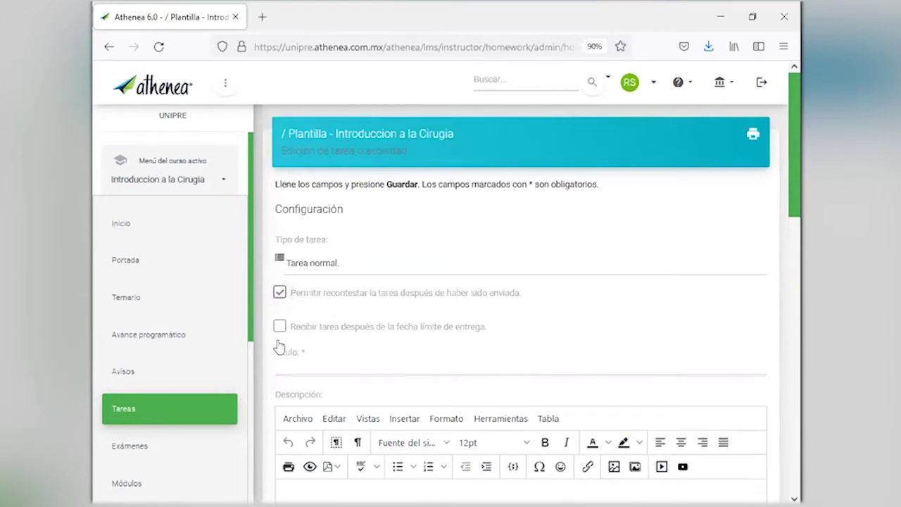
{"action": "left_click", "coordinate": [280, 293]}
{"action": "left_click", "coordinate": [354, 350]}
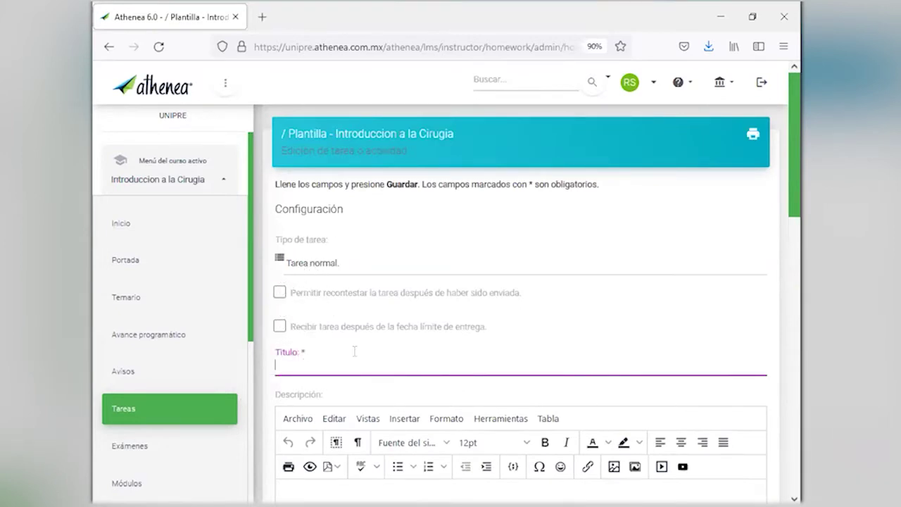
{"action": "left_click", "coordinate": [310, 396]}
{"action": "left_click", "coordinate": [303, 367]}
{"action": "type", "text": "PRUE"}
{"action": "left_click", "coordinate": [308, 395]}
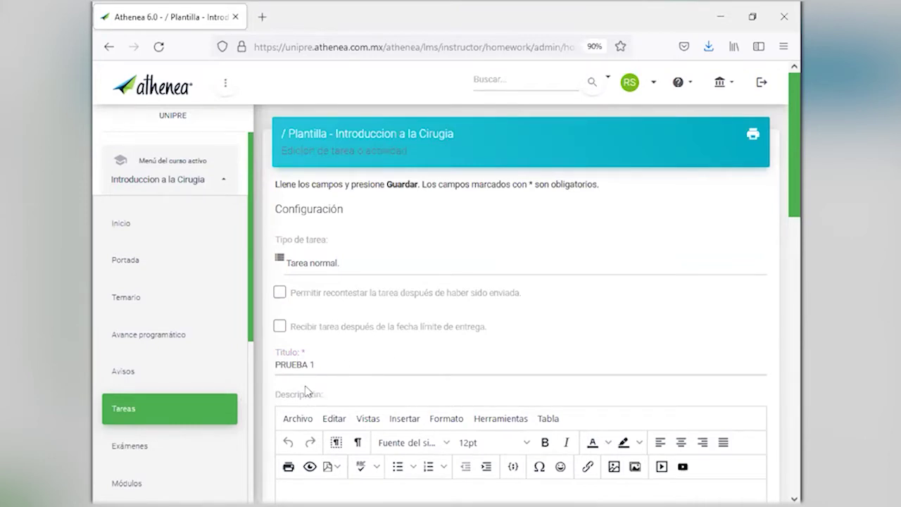
Begin typing the description "Responder la tarea en tiempo y forma"
{"action": "scroll", "coordinate": [307, 392], "scroll_direction": "down", "scroll_amount": 3}
{"action": "left_click", "coordinate": [335, 377]}
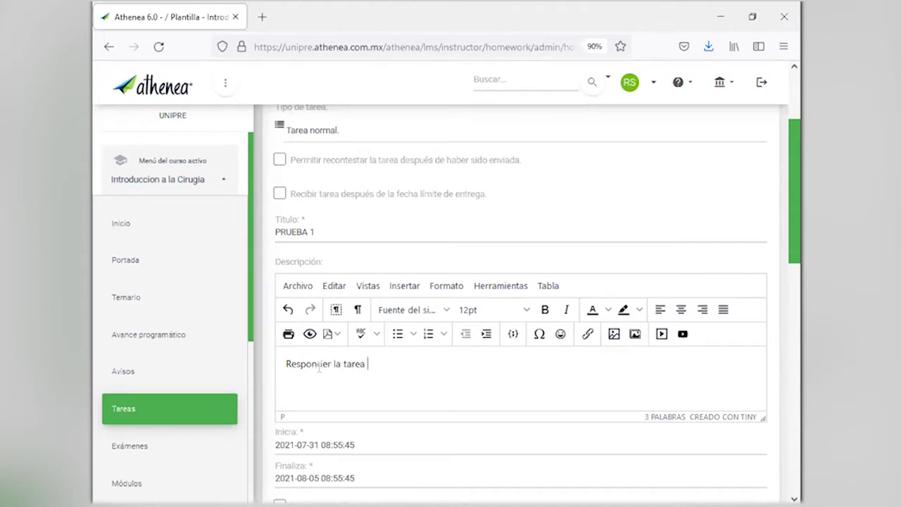
{"action": "type", "text": "ime"}
Tick document(2).pdf under Archivos adjuntos and remove it with QUITAR SELECCIONADOS
{"action": "scroll", "coordinate": [268, 378], "scroll_direction": "down", "scroll_amount": 6}
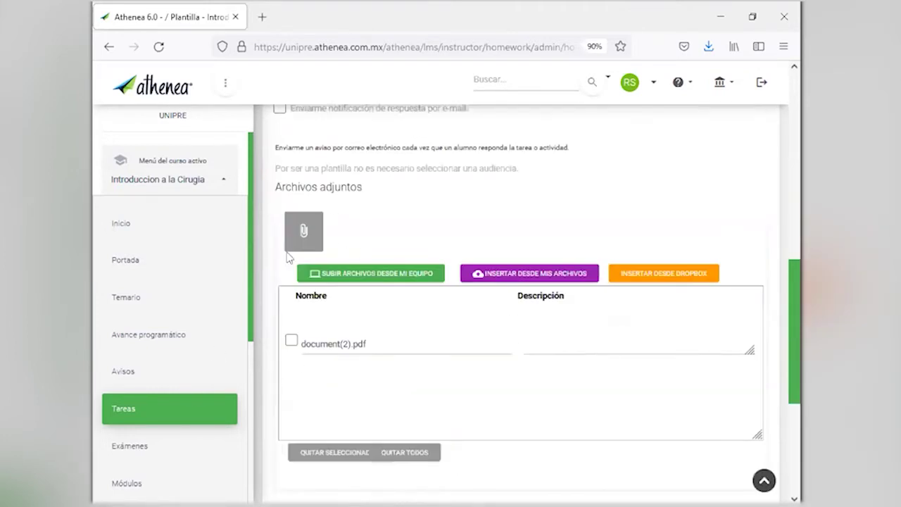
{"action": "scroll", "coordinate": [345, 380], "scroll_direction": "down", "scroll_amount": 3}
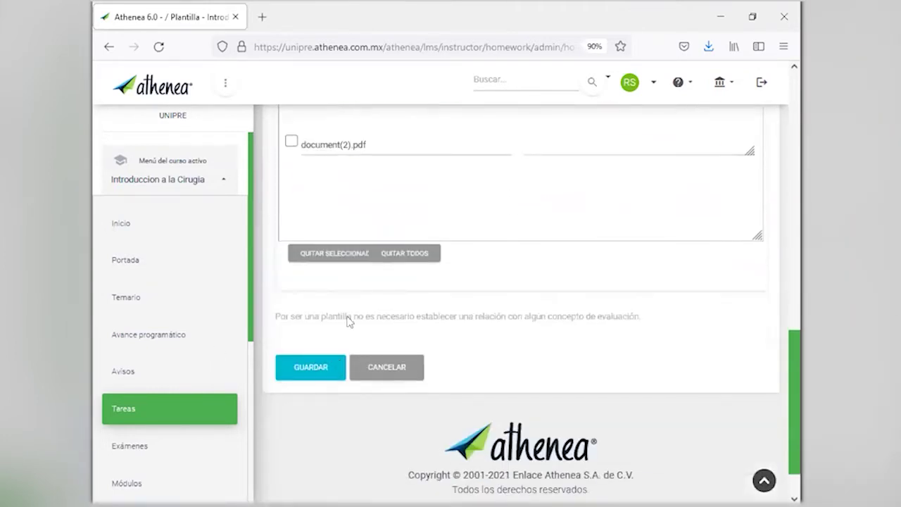
{"action": "scroll", "coordinate": [352, 322], "scroll_direction": "up", "scroll_amount": 2}
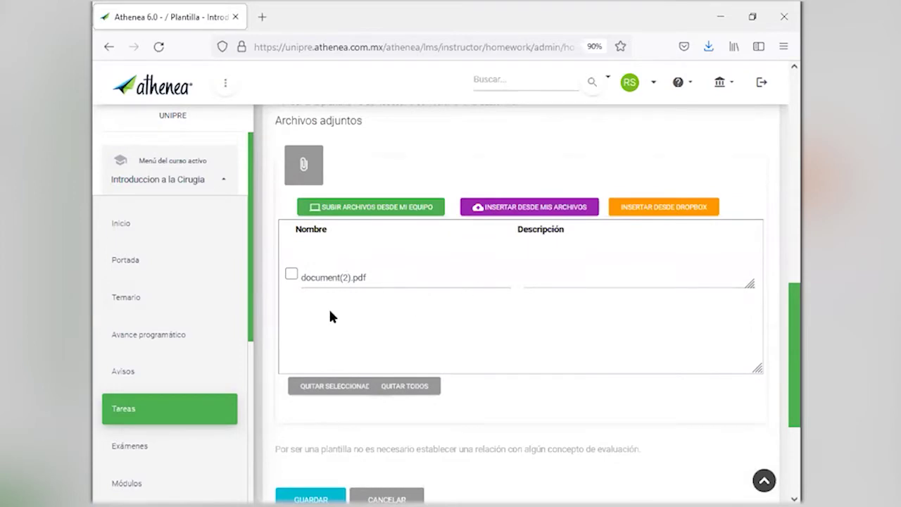
{"action": "left_click", "coordinate": [292, 275]}
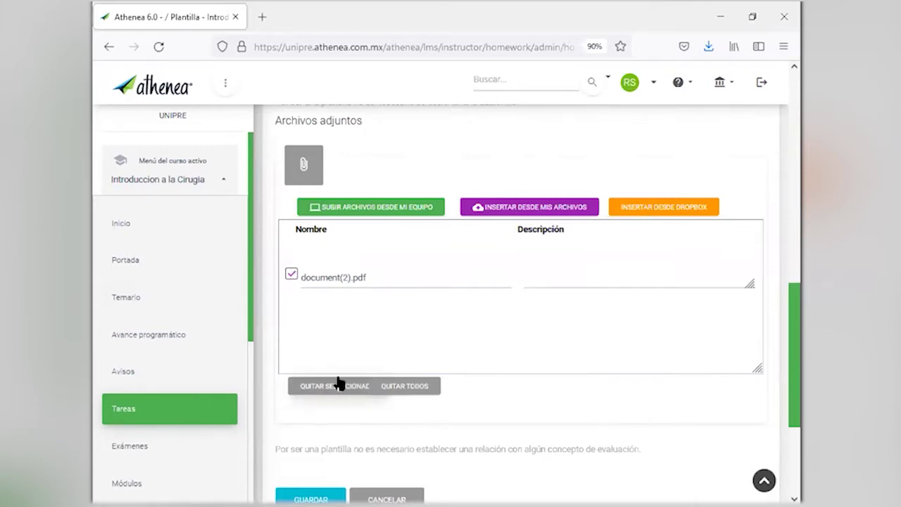
{"action": "left_click", "coordinate": [292, 274]}
{"action": "left_click", "coordinate": [292, 274]}
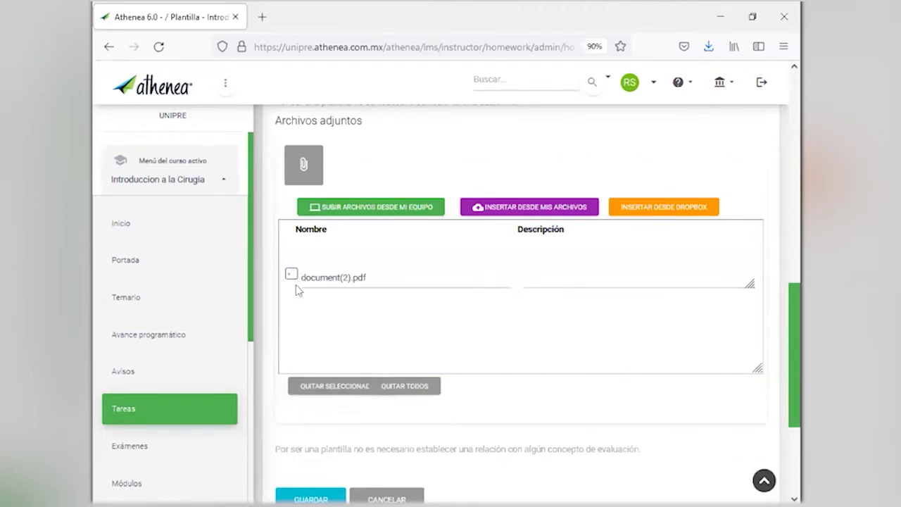
{"action": "left_click", "coordinate": [339, 391]}
{"action": "scroll", "coordinate": [543, 401], "scroll_direction": "up", "scroll_amount": 2}
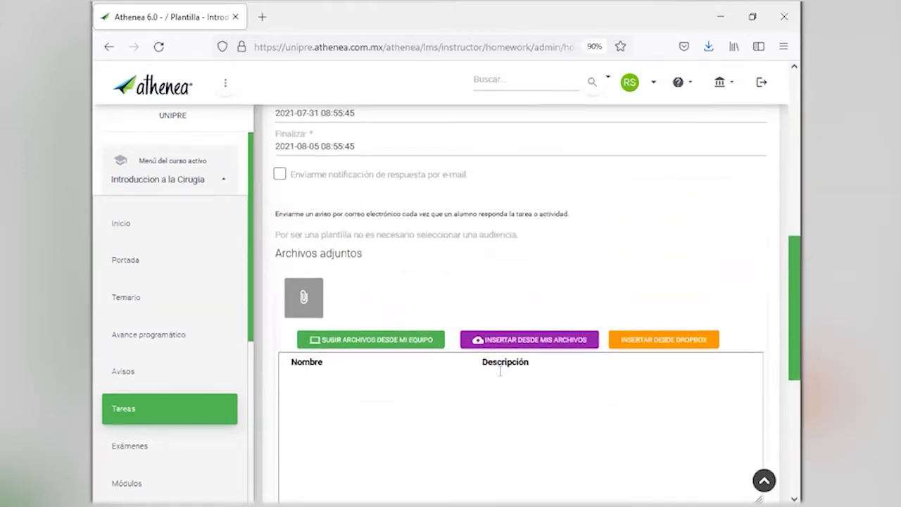
Upload the Homenaje1.jpg image from the computer as a task attachment
{"action": "left_click", "coordinate": [354, 342]}
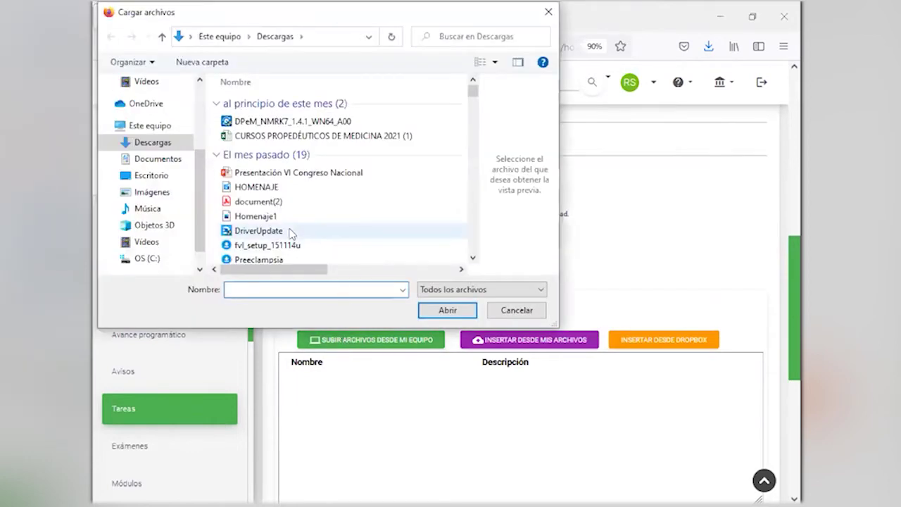
{"action": "left_click", "coordinate": [272, 216]}
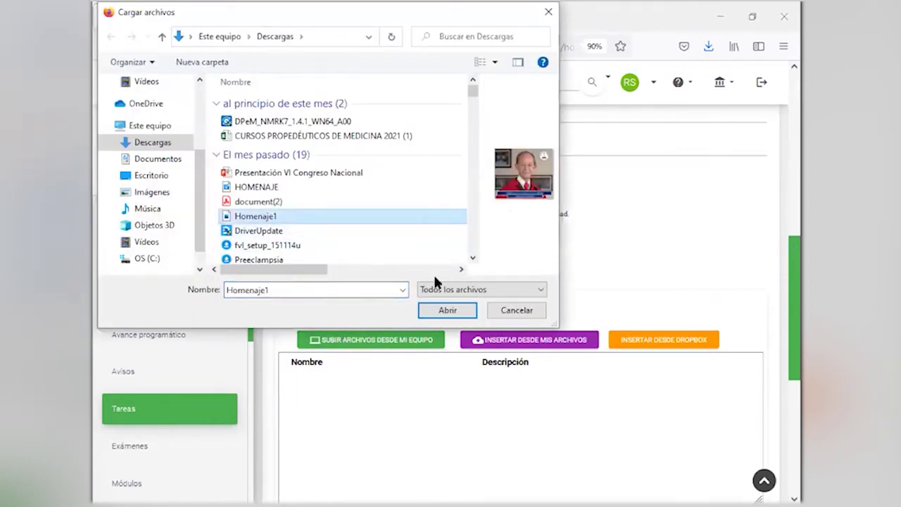
{"action": "left_click", "coordinate": [441, 309]}
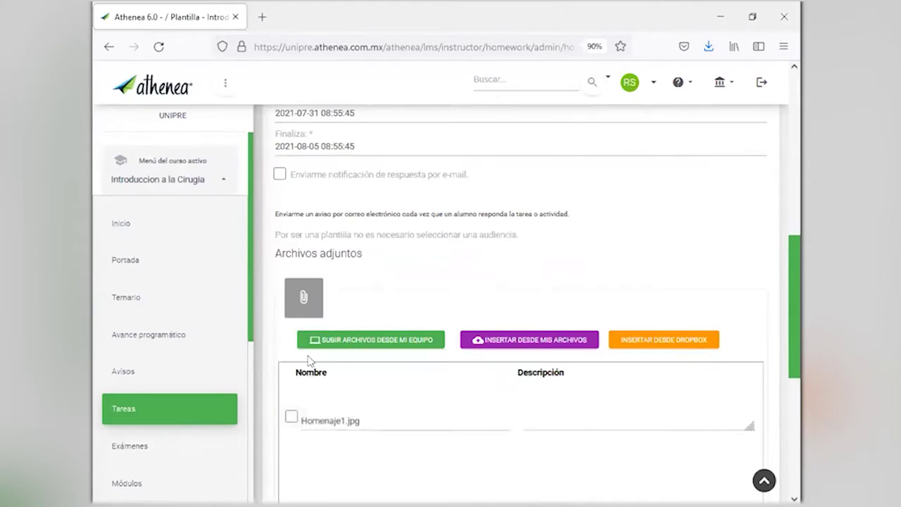
{"action": "scroll", "coordinate": [433, 369], "scroll_direction": "down", "scroll_amount": 3}
{"action": "scroll", "coordinate": [450, 352], "scroll_direction": "down", "scroll_amount": 4}
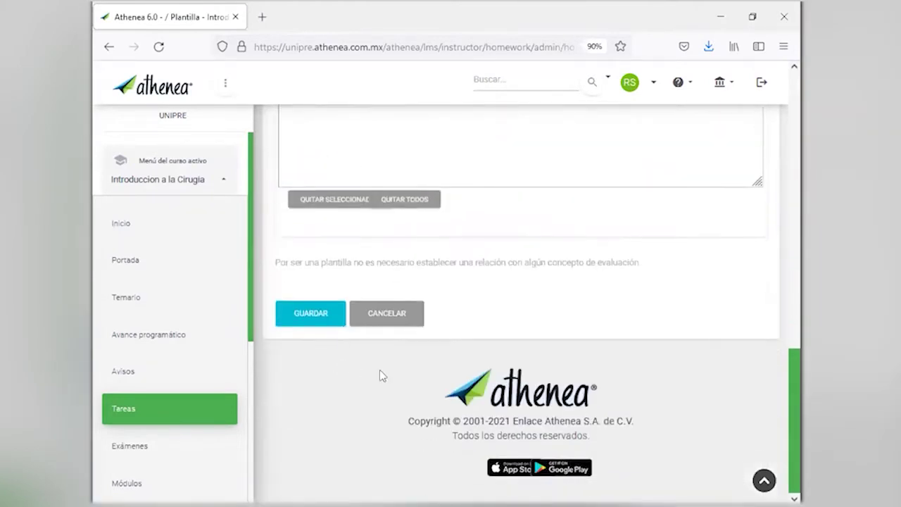
{"action": "scroll", "coordinate": [380, 370], "scroll_direction": "up", "scroll_amount": 4}
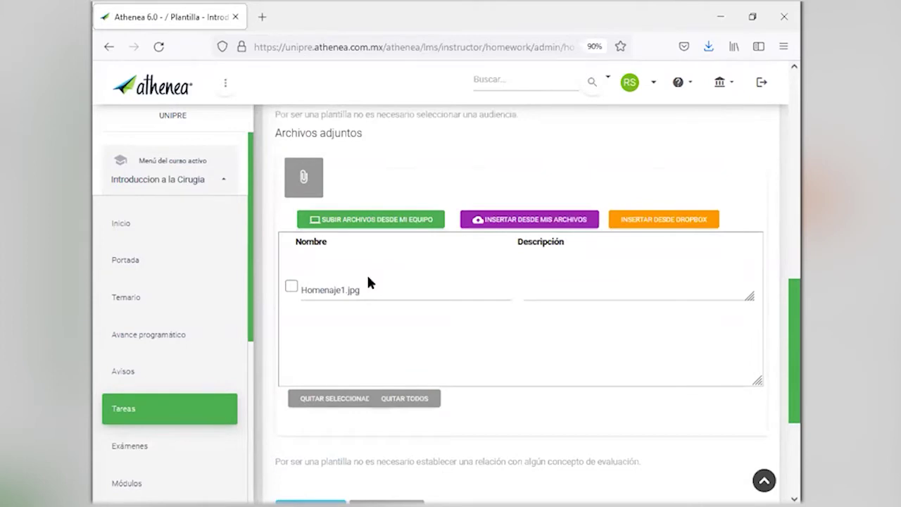
Start uploading document(2).pdf as a second attachment
{"action": "left_click", "coordinate": [386, 222]}
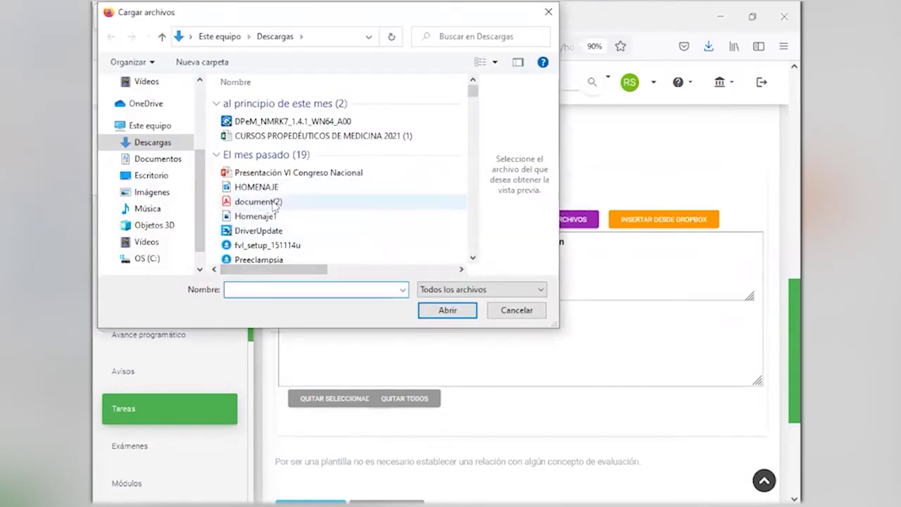
{"action": "left_click", "coordinate": [273, 202]}
{"action": "left_click", "coordinate": [450, 314]}
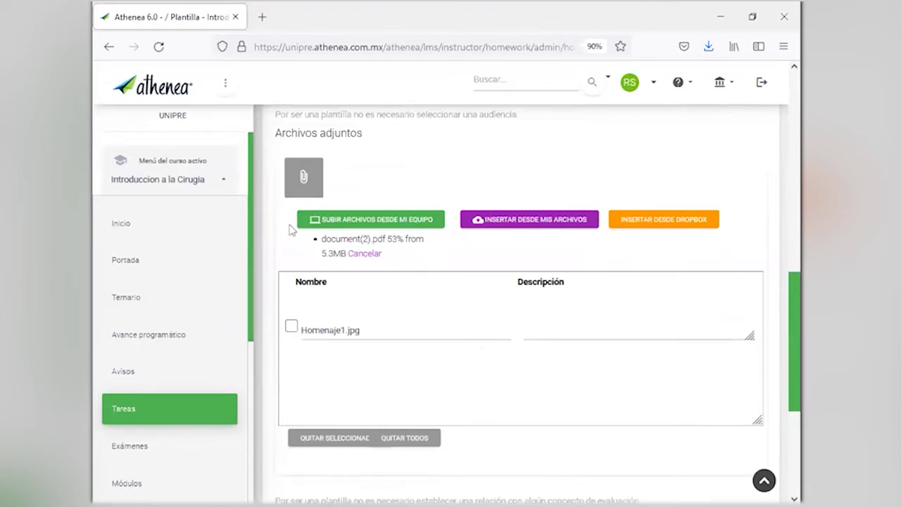
{"action": "scroll", "coordinate": [270, 271], "scroll_direction": "down", "scroll_amount": 3}
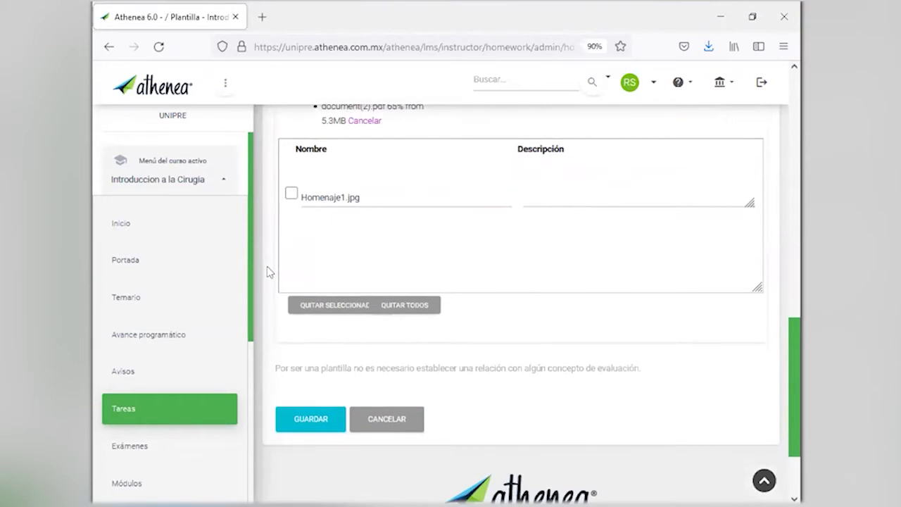
{"action": "scroll", "coordinate": [270, 272], "scroll_direction": "up", "scroll_amount": 3}
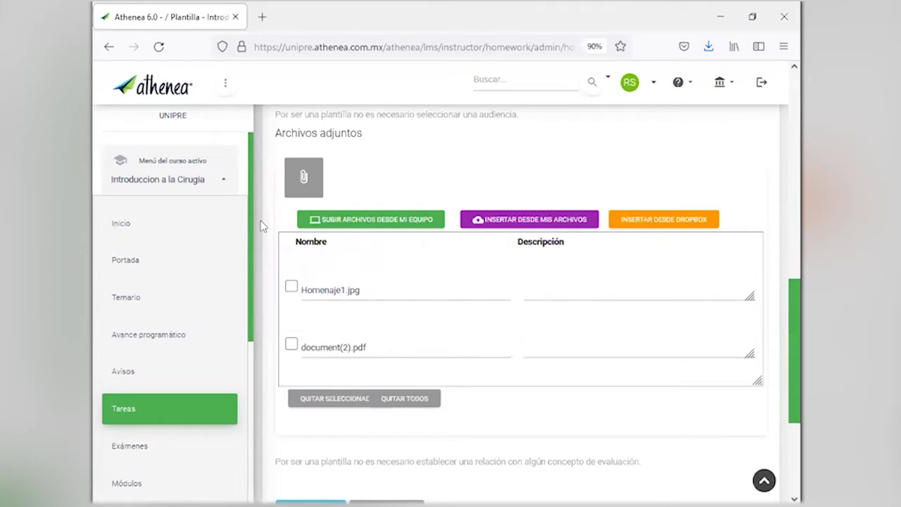
Scroll back to the top of the PRUEBA 1 form to review its type, title and description
{"action": "scroll", "coordinate": [261, 232], "scroll_direction": "up", "scroll_amount": 10}
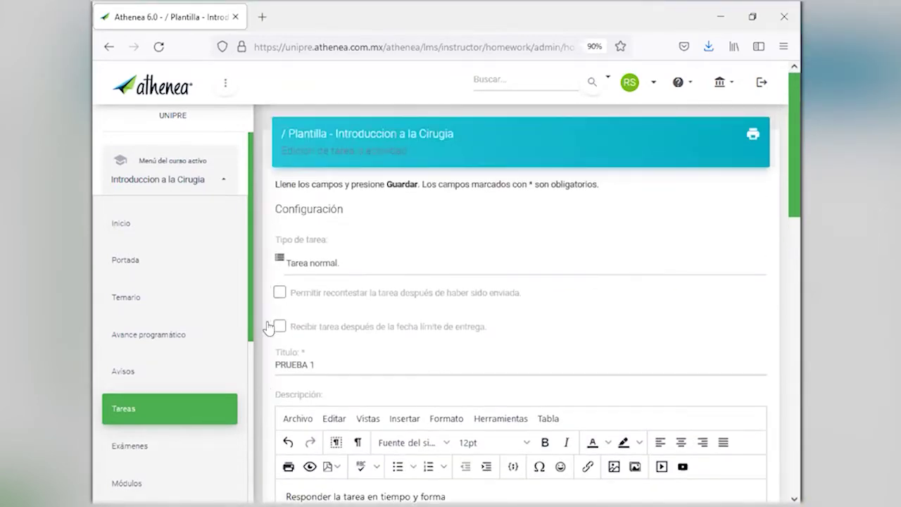
{"action": "left_click_drag", "start_coordinate": [251, 334], "coordinate": [246, 375]}
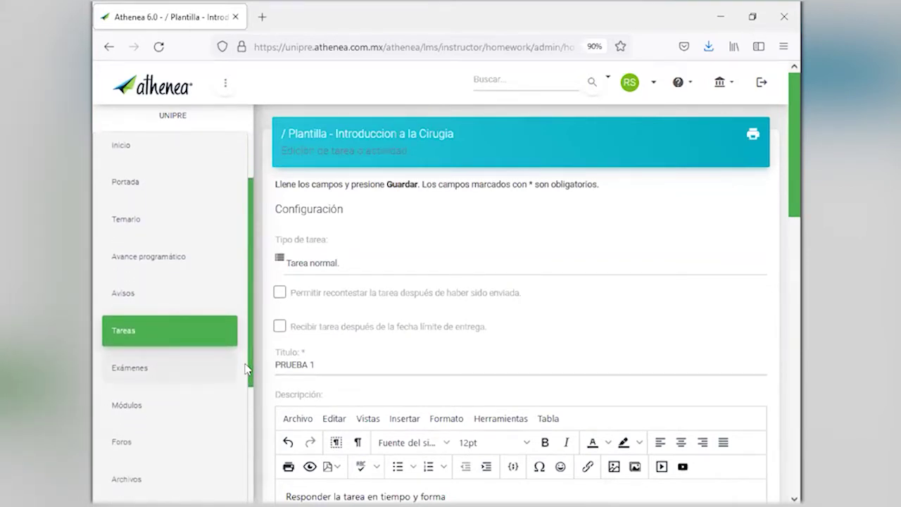
{"action": "scroll", "coordinate": [235, 331], "scroll_direction": "up", "scroll_amount": 2}
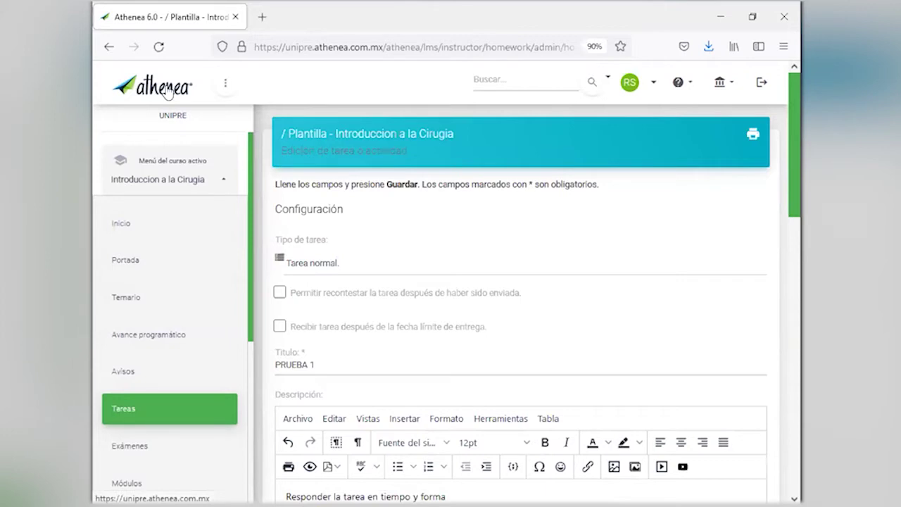
Abandon the unsaved task form and open Mis cursos > Cursos que imparto
{"action": "left_click", "coordinate": [167, 91]}
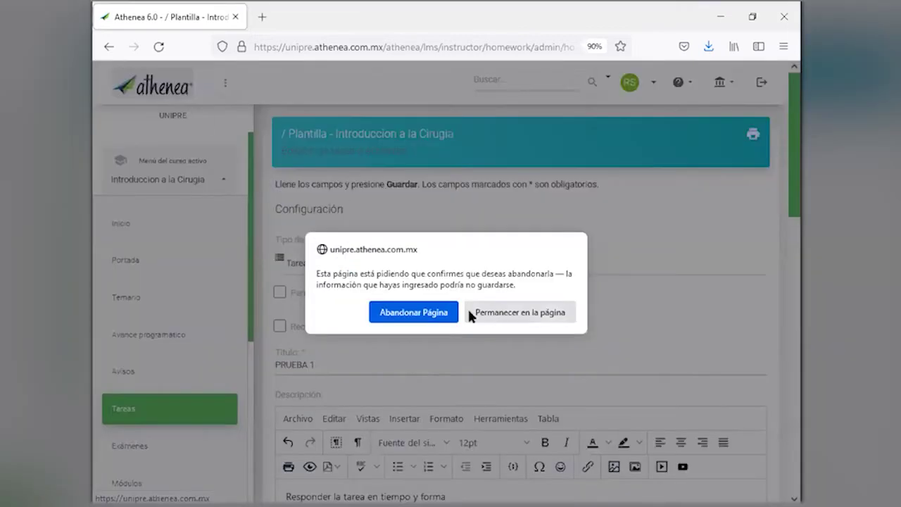
{"action": "left_click", "coordinate": [426, 312]}
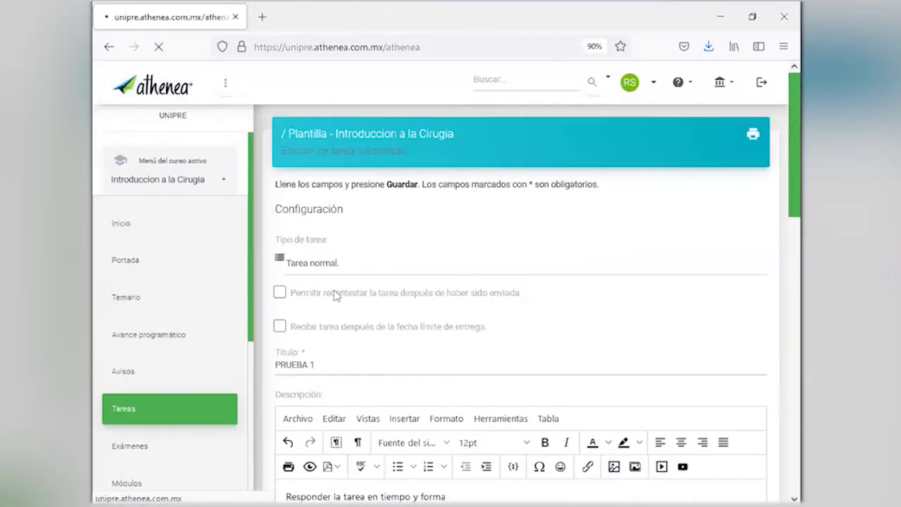
{"action": "left_click", "coordinate": [169, 253]}
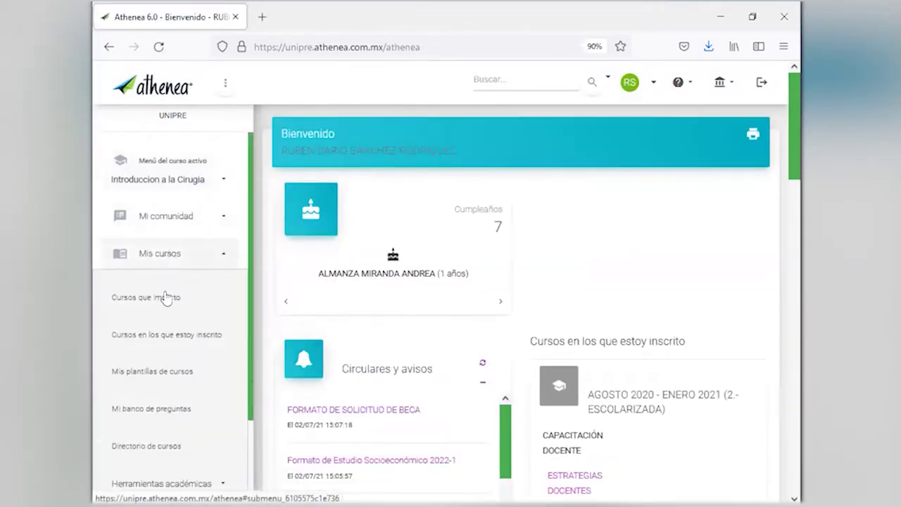
{"action": "left_click", "coordinate": [169, 302]}
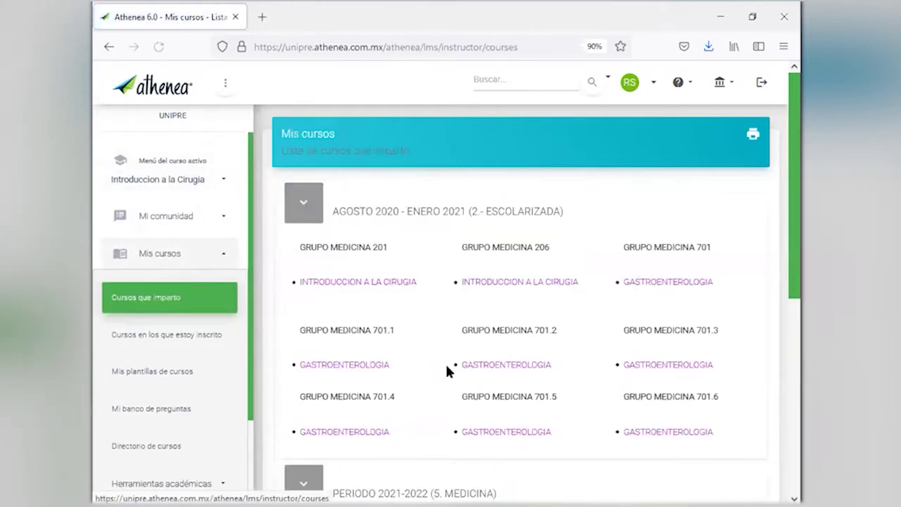
Expand the AGOSTO 2020 - ENERO 2021 period to show its groups
{"action": "scroll", "coordinate": [445, 363], "scroll_direction": "down", "scroll_amount": 5}
{"action": "scroll", "coordinate": [371, 345], "scroll_direction": "up", "scroll_amount": 5}
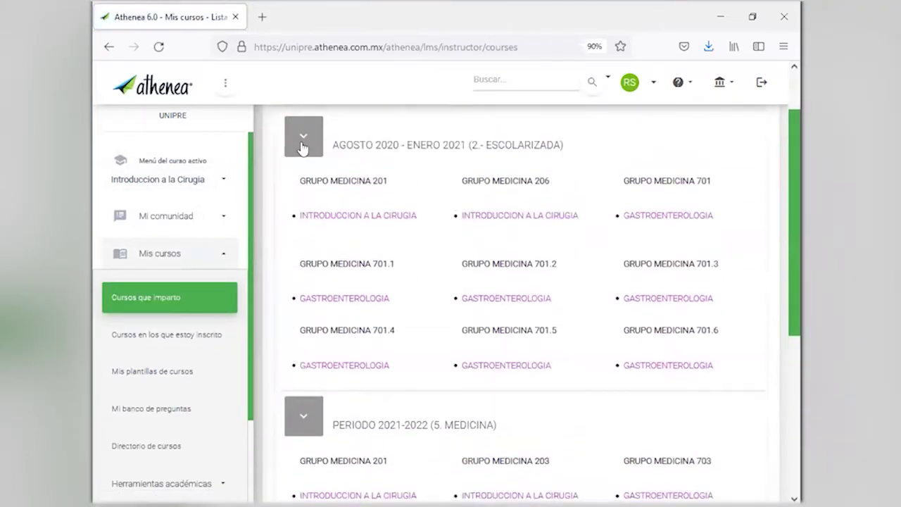
{"action": "left_click", "coordinate": [303, 139]}
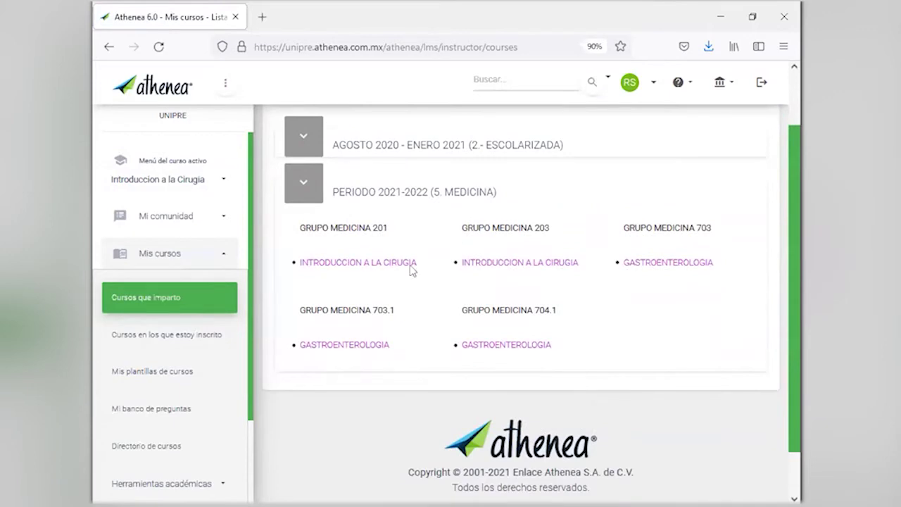
{"action": "scroll", "coordinate": [342, 282], "scroll_direction": "up", "scroll_amount": 2}
{"action": "left_click", "coordinate": [301, 202]}
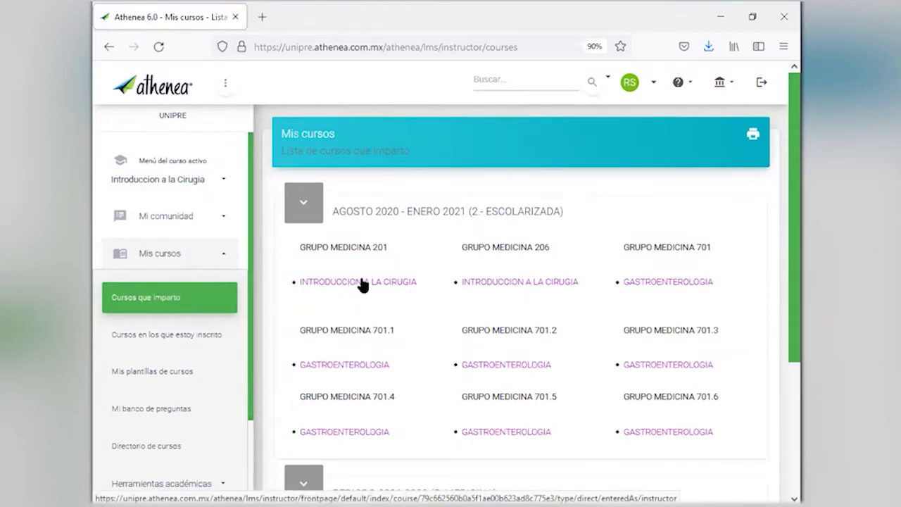
Open Introducción a la Cirugía for Grupo Medicina 201 and show its 26-task Tareas list
{"action": "left_click", "coordinate": [363, 285]}
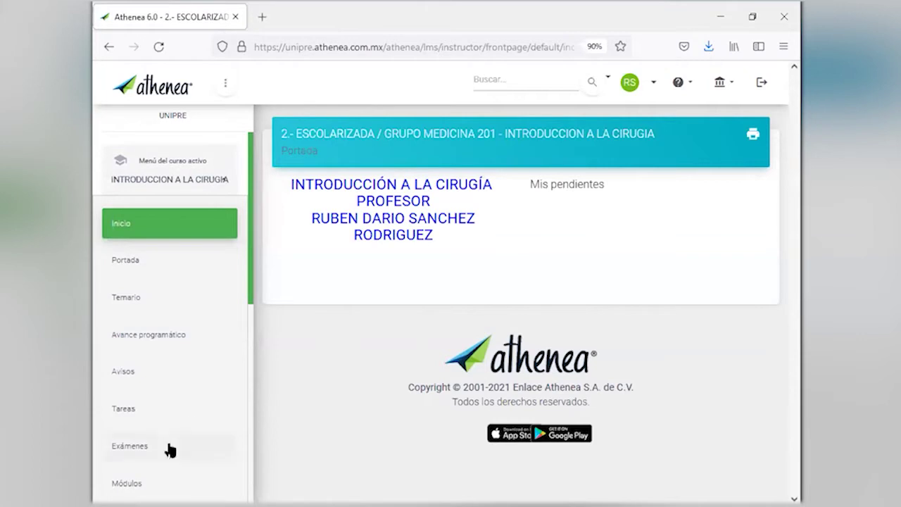
{"action": "left_click", "coordinate": [139, 414]}
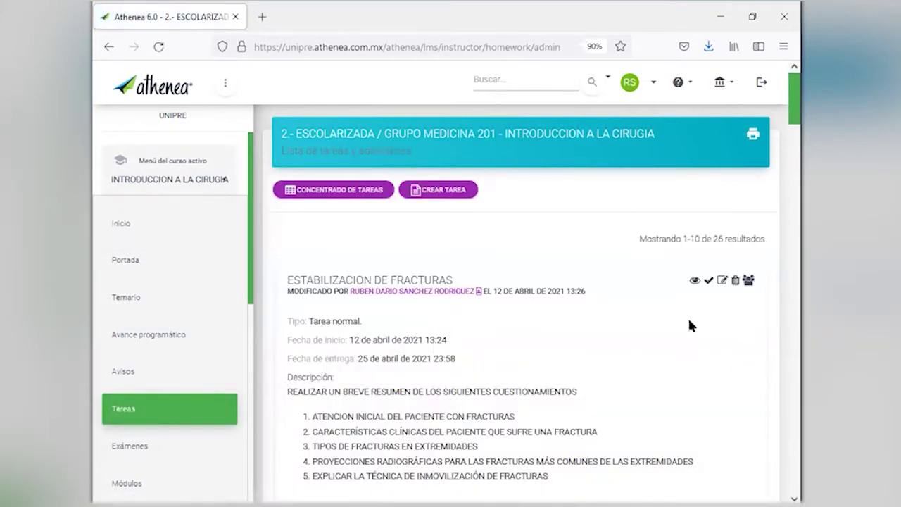
{"action": "scroll", "coordinate": [688, 316], "scroll_direction": "down", "scroll_amount": 2}
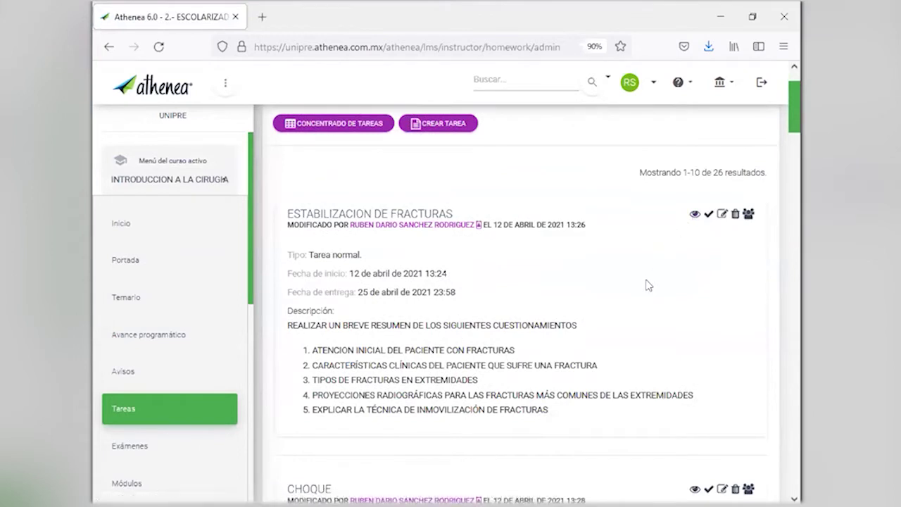
Open the readers list for the ESTABILIZACION DE FRACTURAS task
{"action": "left_click", "coordinate": [695, 217]}
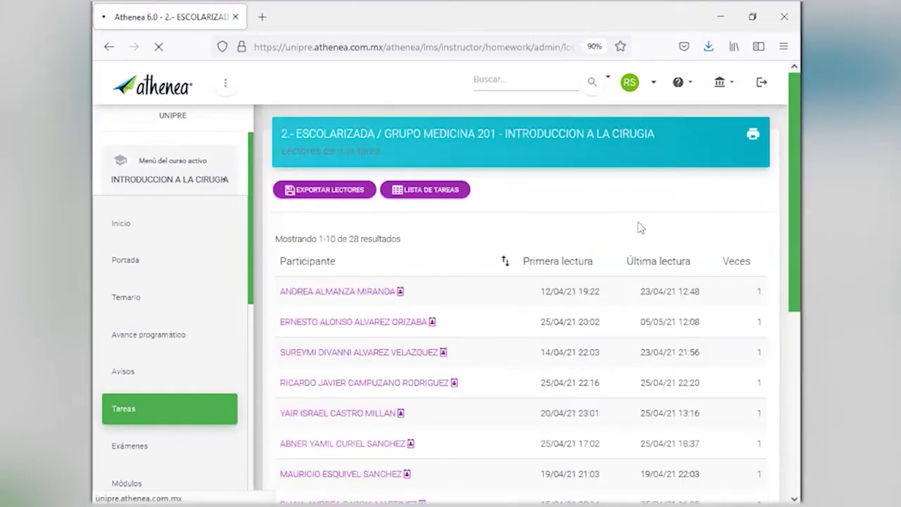
{"action": "scroll", "coordinate": [475, 324], "scroll_direction": "down", "scroll_amount": 3}
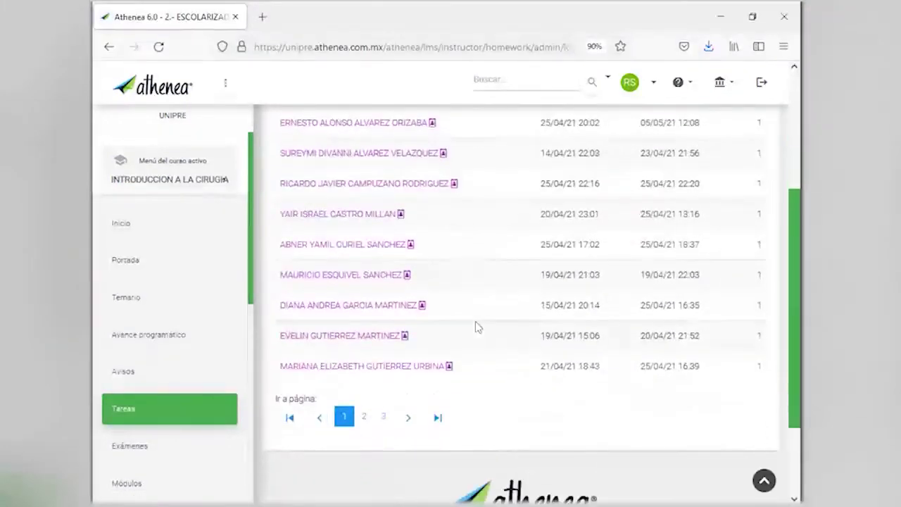
{"action": "scroll", "coordinate": [476, 324], "scroll_direction": "up", "scroll_amount": 1}
{"action": "scroll", "coordinate": [475, 323], "scroll_direction": "up", "scroll_amount": 1}
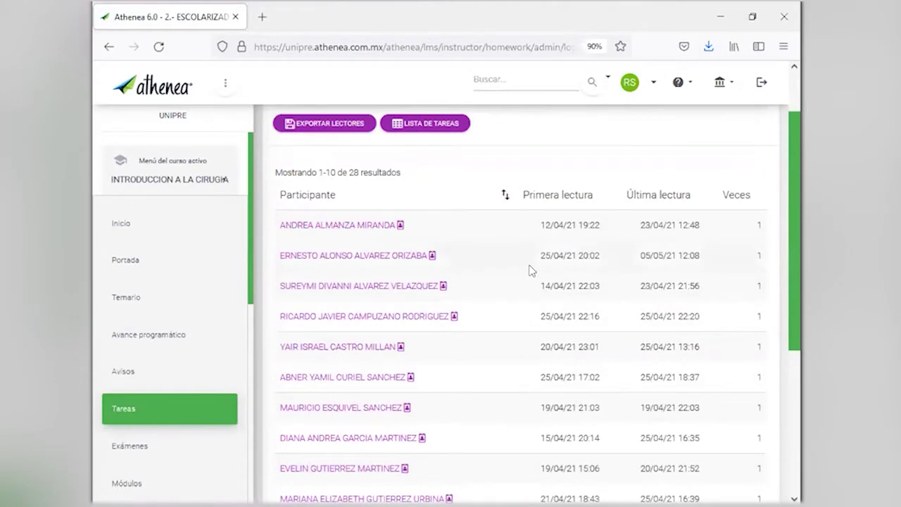
{"action": "scroll", "coordinate": [531, 269], "scroll_direction": "down", "scroll_amount": 1}
{"action": "scroll", "coordinate": [530, 272], "scroll_direction": "down", "scroll_amount": 1}
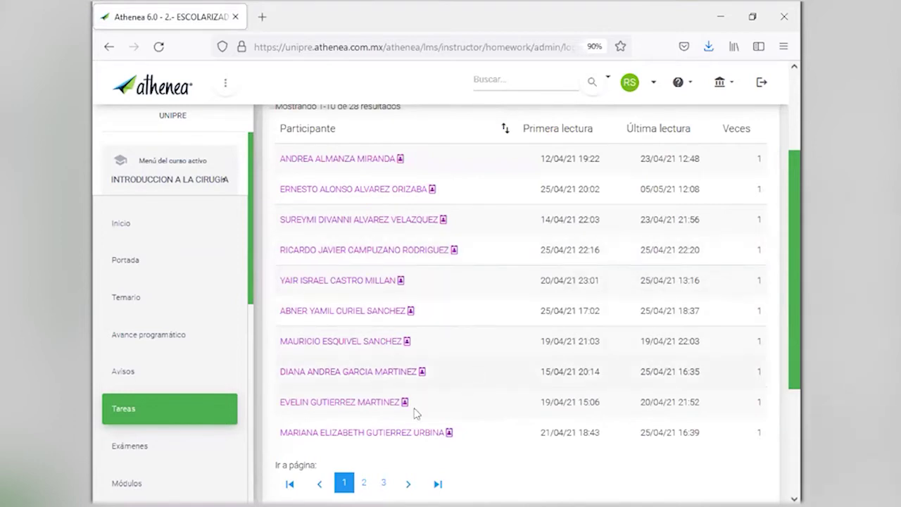
{"action": "scroll", "coordinate": [540, 342], "scroll_direction": "up", "scroll_amount": 1}
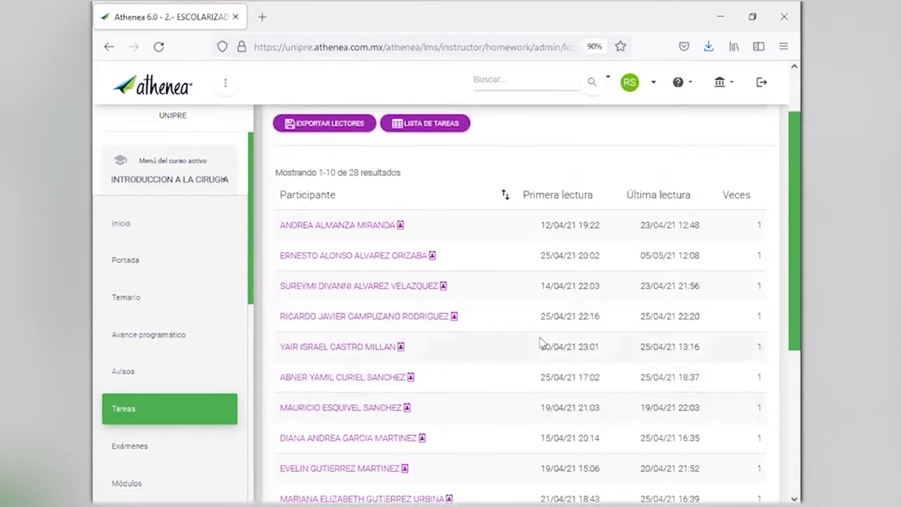
{"action": "scroll", "coordinate": [530, 345], "scroll_direction": "down", "scroll_amount": 1}
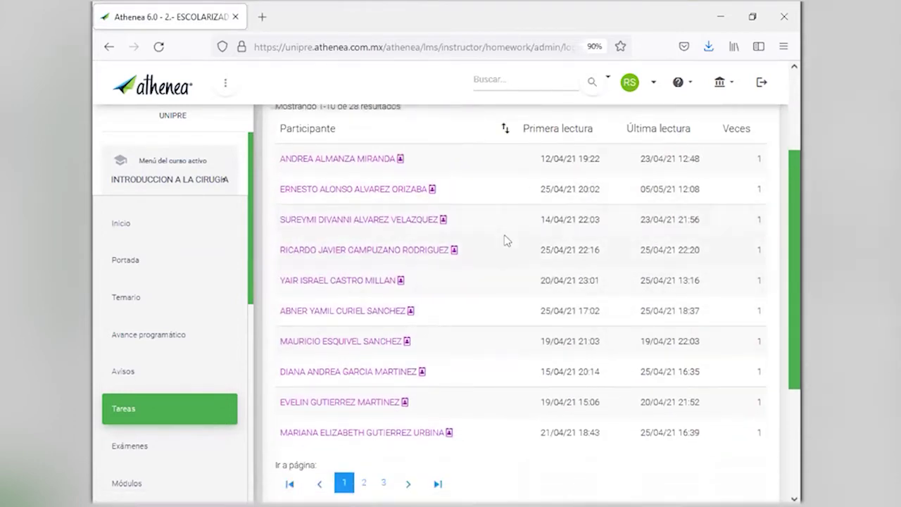
{"action": "scroll", "coordinate": [593, 292], "scroll_direction": "up", "scroll_amount": 2}
Highlight the first reader's first-read and last-read dates and times
{"action": "left_click_drag", "start_coordinate": [540, 290], "coordinate": [593, 291]}
{"action": "left_click", "coordinate": [533, 294]}
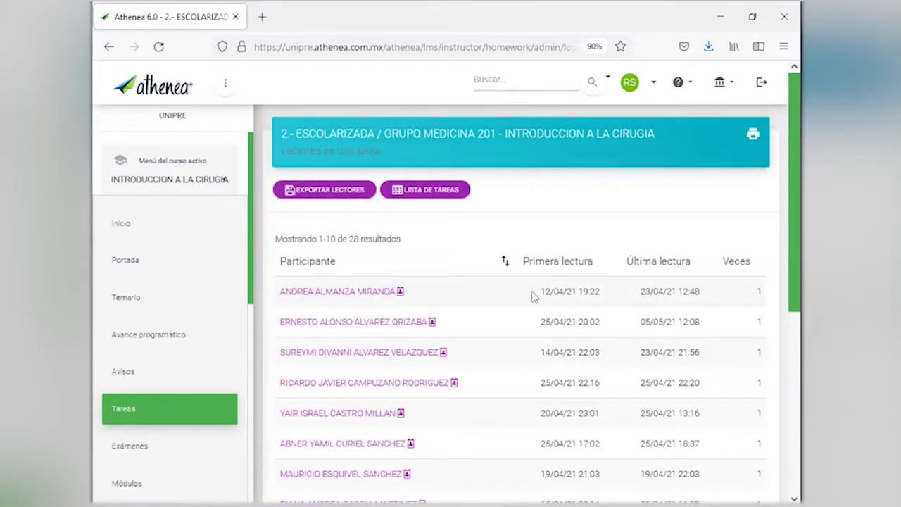
{"action": "triple_click", "coordinate": [553, 286]}
{"action": "left_click", "coordinate": [646, 289]}
{"action": "left_click_drag", "start_coordinate": [642, 294], "coordinate": [711, 325]}
{"action": "left_click", "coordinate": [674, 337]}
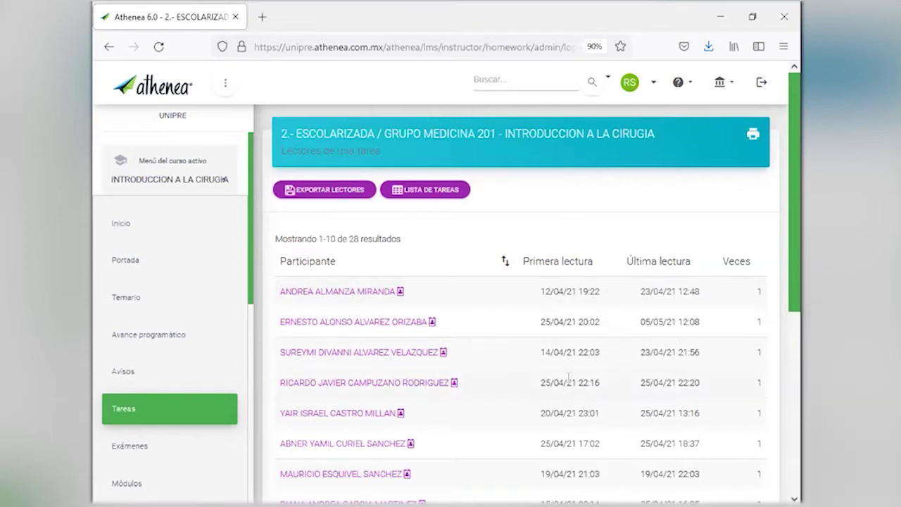
{"action": "scroll", "coordinate": [569, 377], "scroll_direction": "down", "scroll_amount": 5}
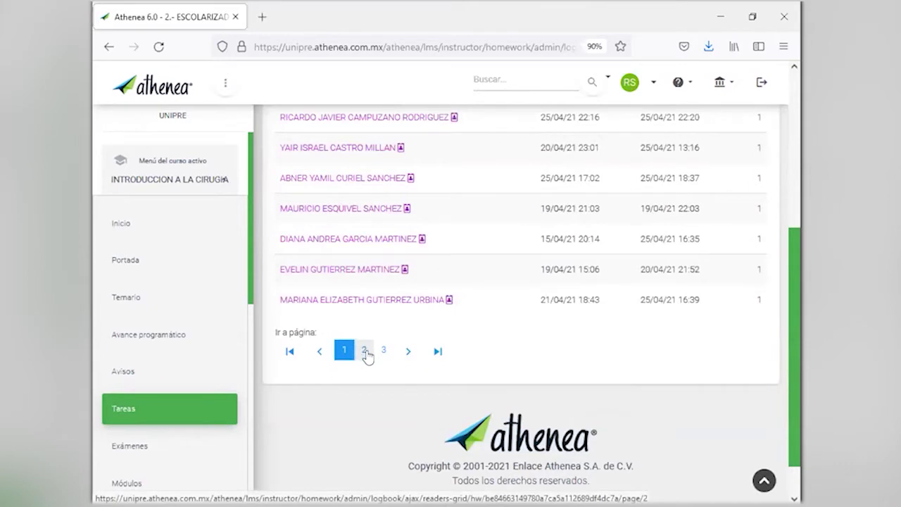
Page through to page 3, showing readers 21–28 of 28
{"action": "left_click", "coordinate": [364, 351]}
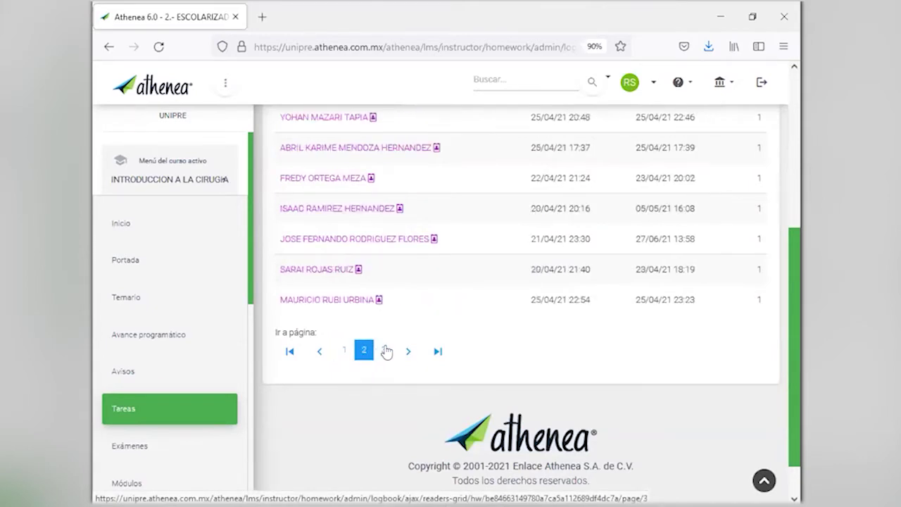
{"action": "scroll", "coordinate": [448, 353], "scroll_direction": "up", "scroll_amount": 3}
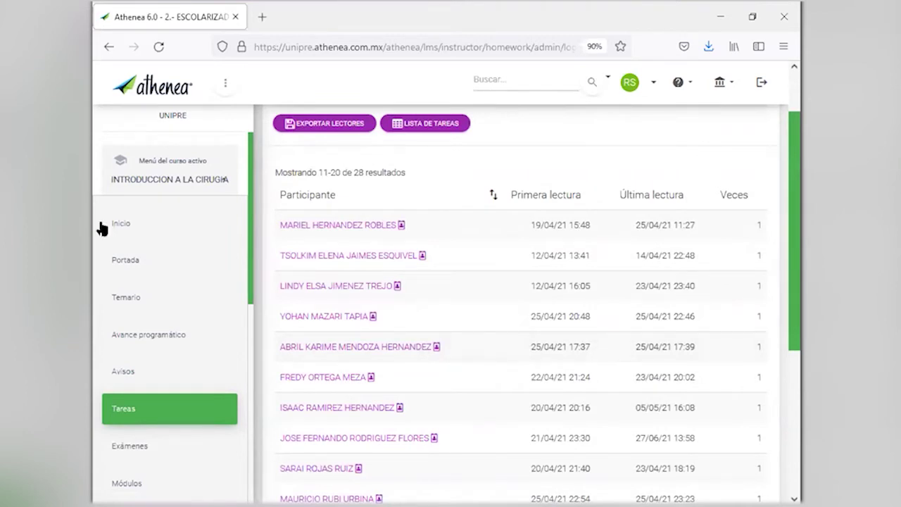
{"action": "scroll", "coordinate": [418, 281], "scroll_direction": "down", "scroll_amount": 4}
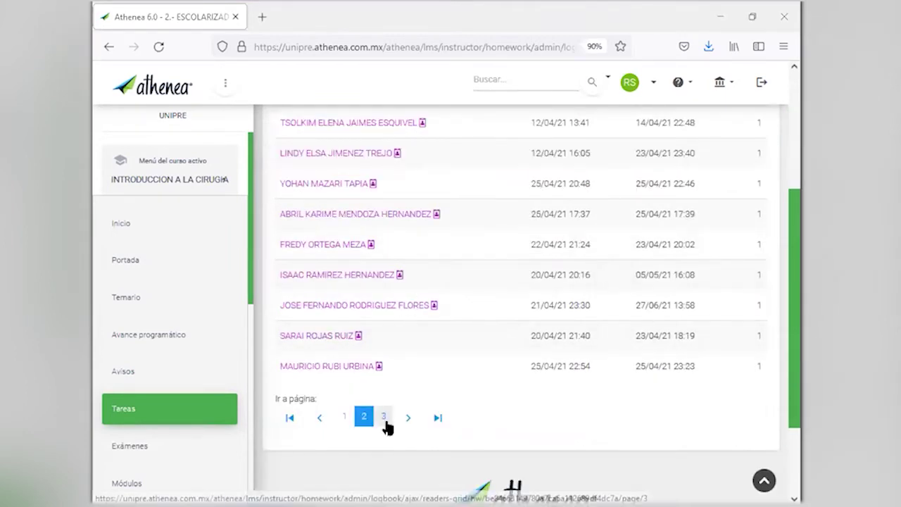
{"action": "left_click", "coordinate": [388, 422]}
{"action": "scroll", "coordinate": [415, 412], "scroll_direction": "up", "scroll_amount": 3}
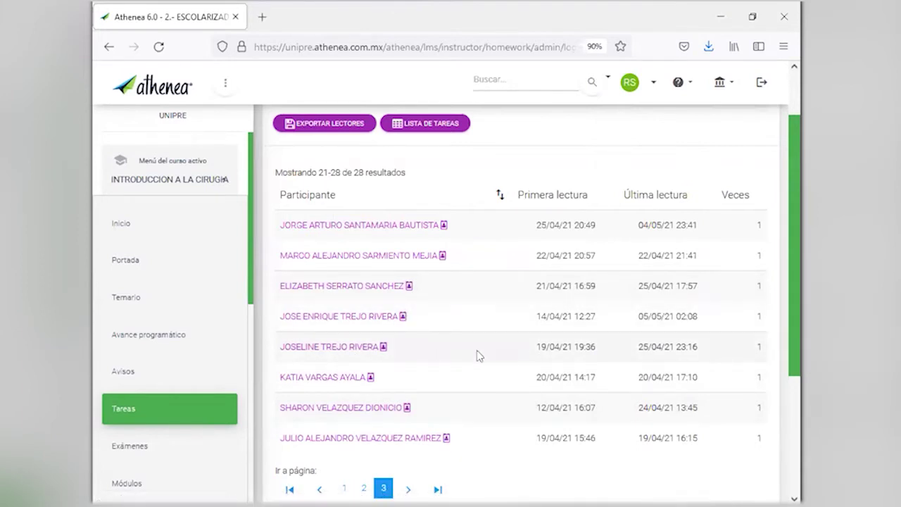
{"action": "scroll", "coordinate": [475, 372], "scroll_direction": "up", "scroll_amount": 2}
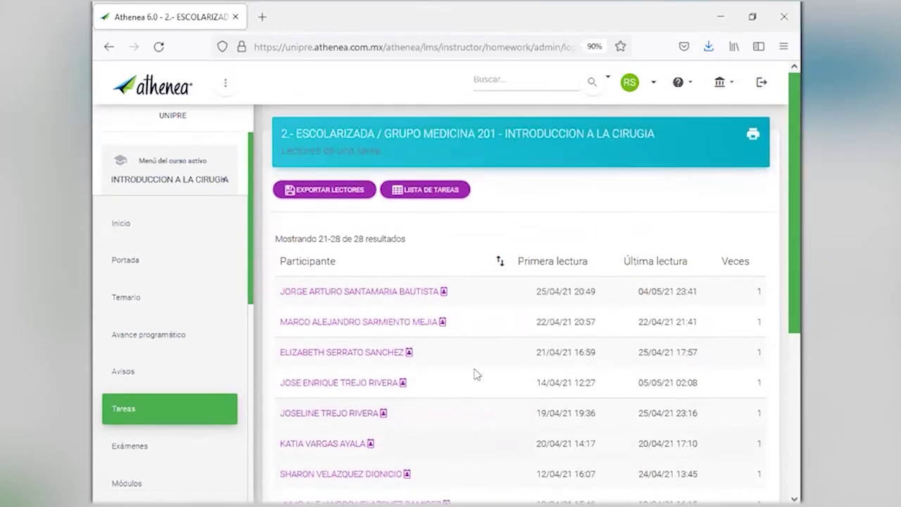
Open ESTABILIZACION DE FRACTURAS for editing and scroll down through its form
{"action": "left_click", "coordinate": [138, 413]}
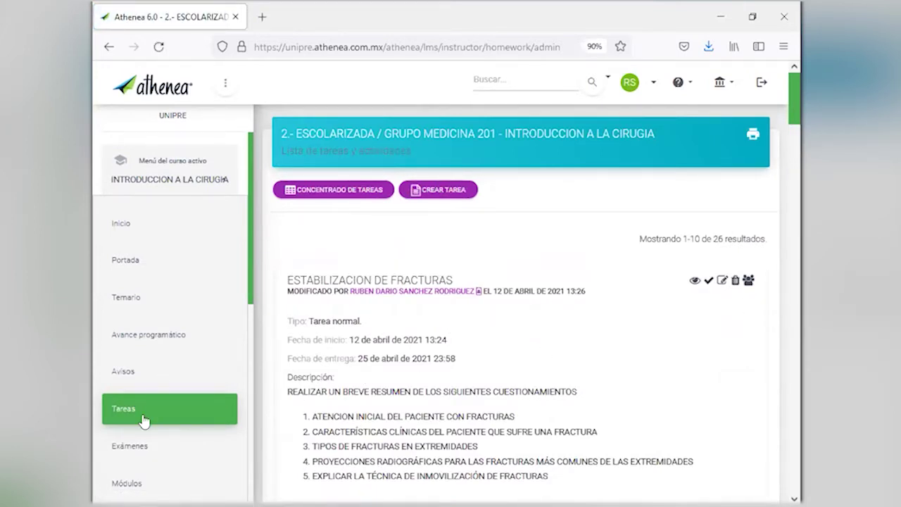
{"action": "left_click", "coordinate": [724, 282]}
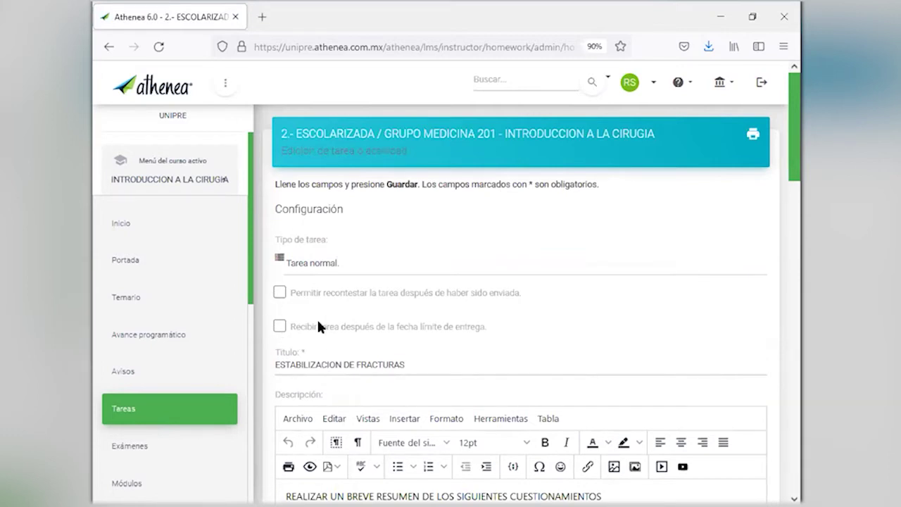
{"action": "scroll", "coordinate": [365, 387], "scroll_direction": "down", "scroll_amount": 5}
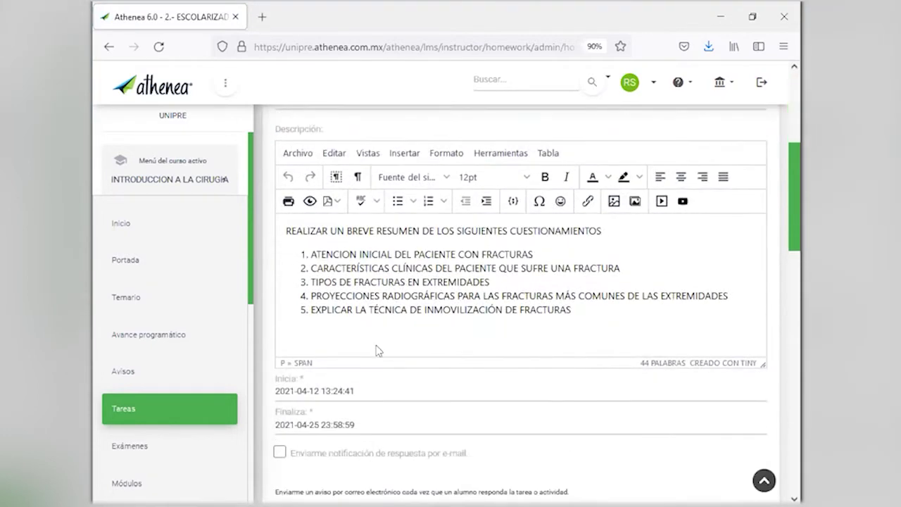
{"action": "scroll", "coordinate": [375, 362], "scroll_direction": "down", "scroll_amount": 2}
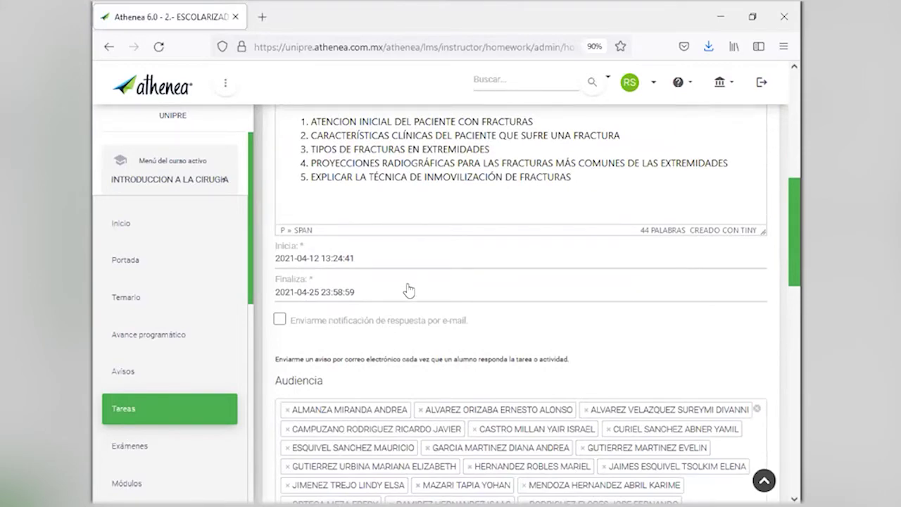
{"action": "scroll", "coordinate": [408, 290], "scroll_direction": "down", "scroll_amount": 9}
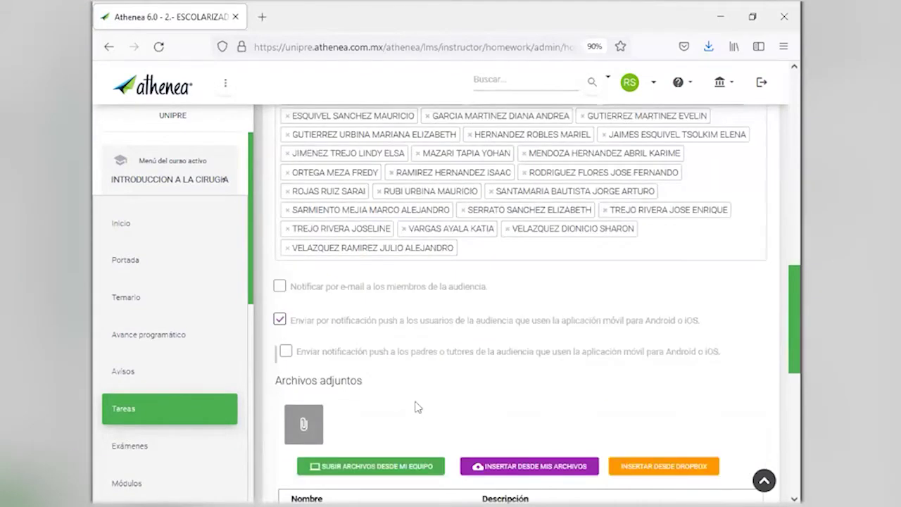
{"action": "scroll", "coordinate": [416, 407], "scroll_direction": "down", "scroll_amount": 2}
{"action": "scroll", "coordinate": [402, 413], "scroll_direction": "down", "scroll_amount": 4}
Review the description, dates, audience and attachments, then return to the task list
{"action": "scroll", "coordinate": [402, 412], "scroll_direction": "up", "scroll_amount": 1}
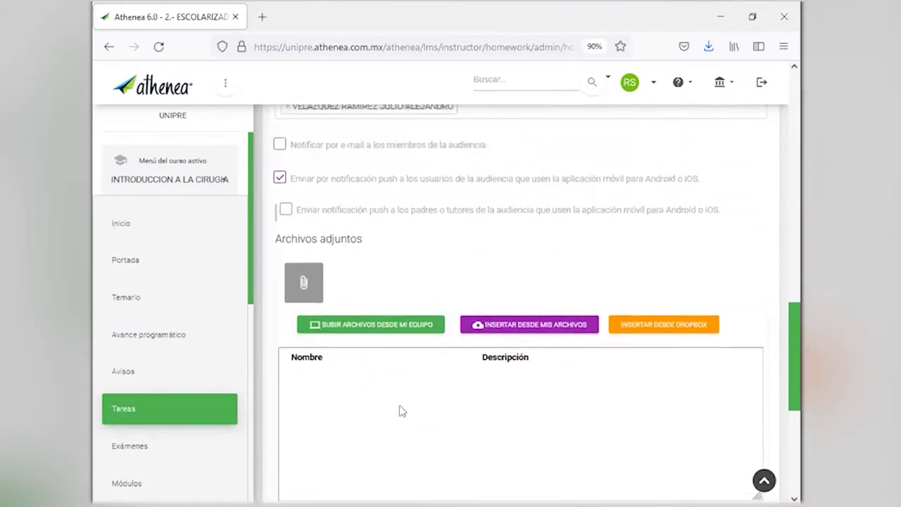
{"action": "scroll", "coordinate": [402, 411], "scroll_direction": "up", "scroll_amount": 2}
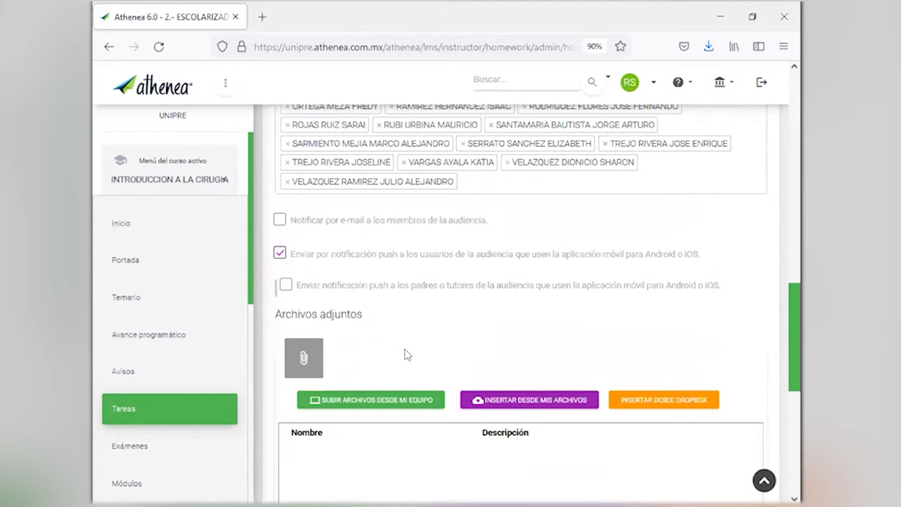
{"action": "scroll", "coordinate": [412, 348], "scroll_direction": "up", "scroll_amount": 12}
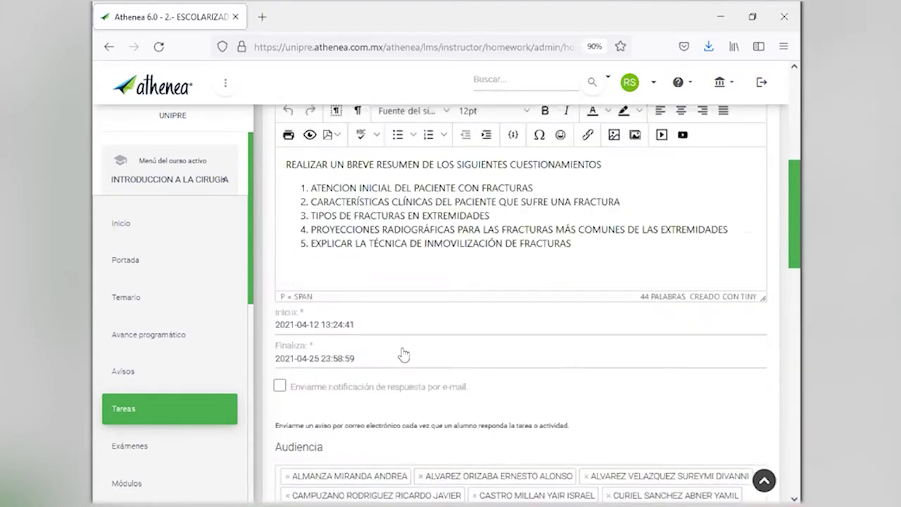
{"action": "scroll", "coordinate": [405, 353], "scroll_direction": "up", "scroll_amount": 4}
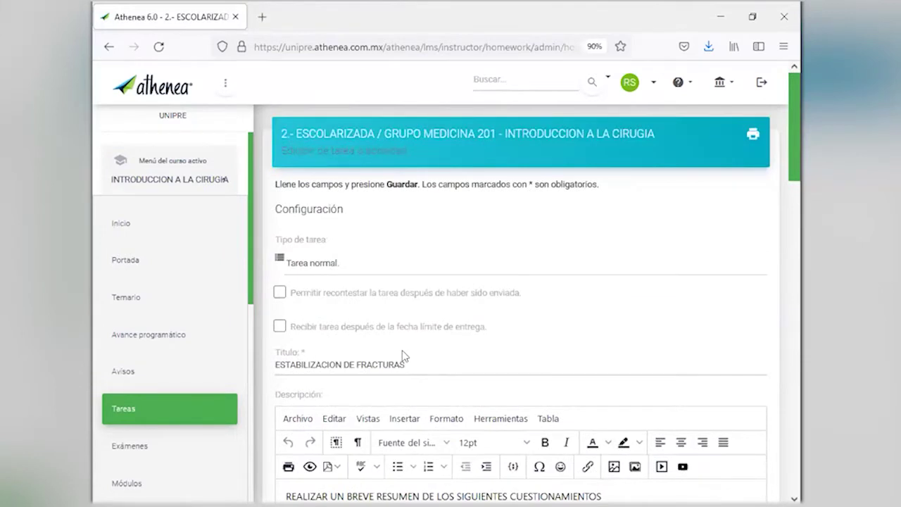
{"action": "scroll", "coordinate": [405, 354], "scroll_direction": "down", "scroll_amount": 2}
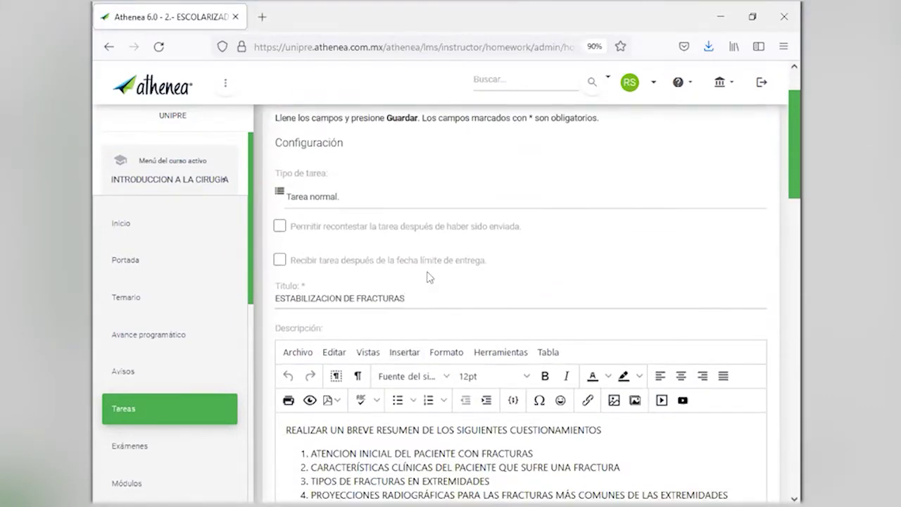
{"action": "scroll", "coordinate": [359, 373], "scroll_direction": "down", "scroll_amount": 4}
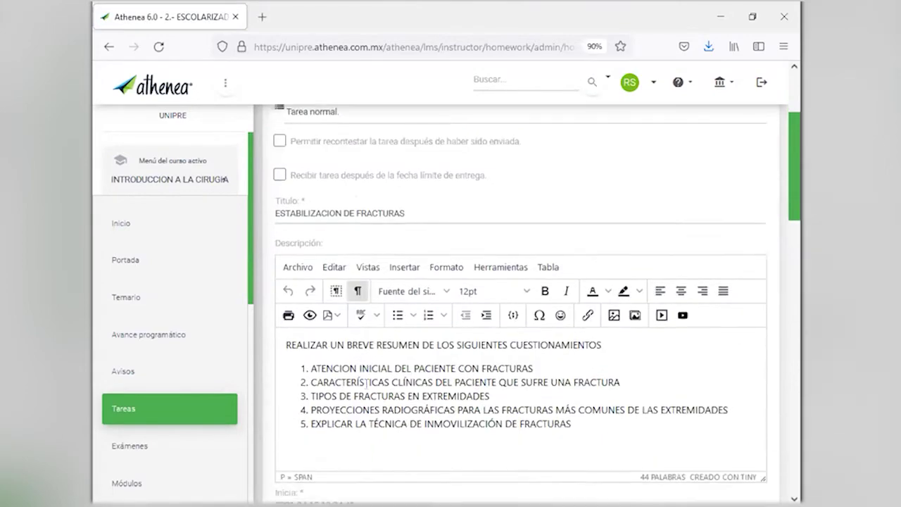
{"action": "scroll", "coordinate": [366, 380], "scroll_direction": "down", "scroll_amount": 8}
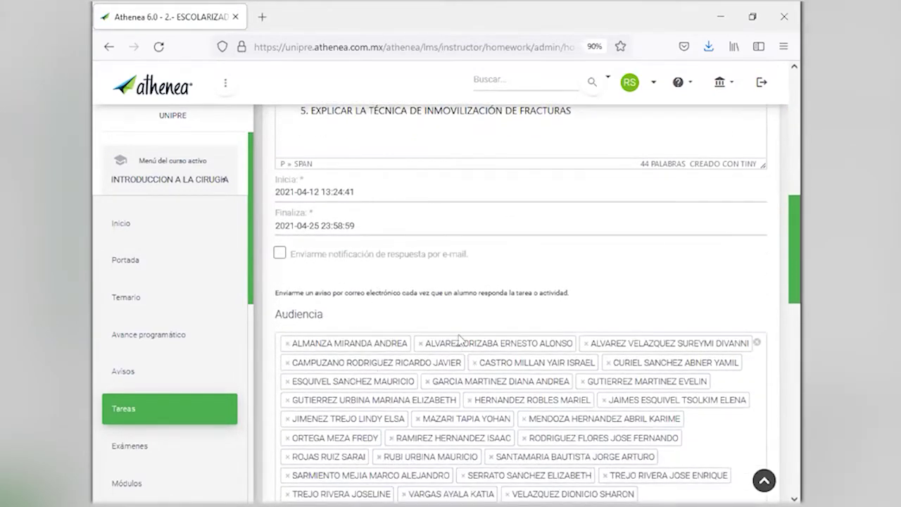
{"action": "scroll", "coordinate": [422, 355], "scroll_direction": "up", "scroll_amount": 12}
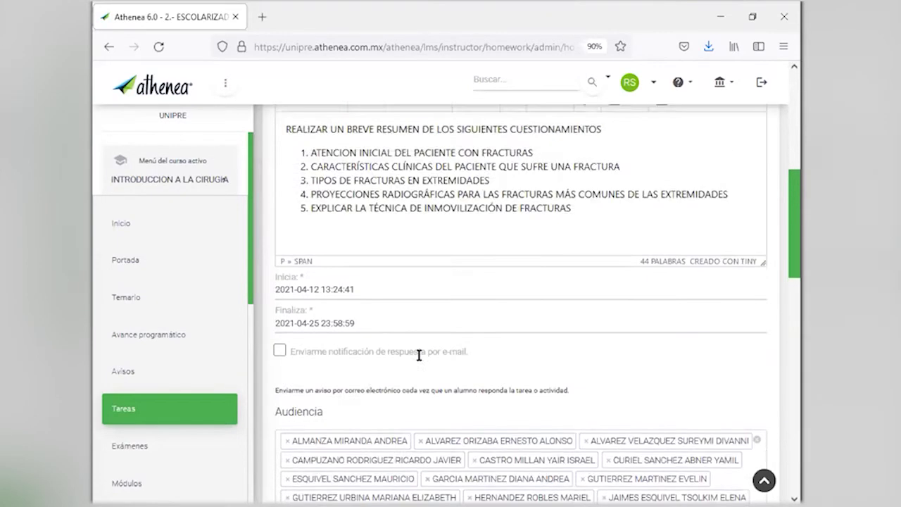
{"action": "left_click", "coordinate": [214, 408]}
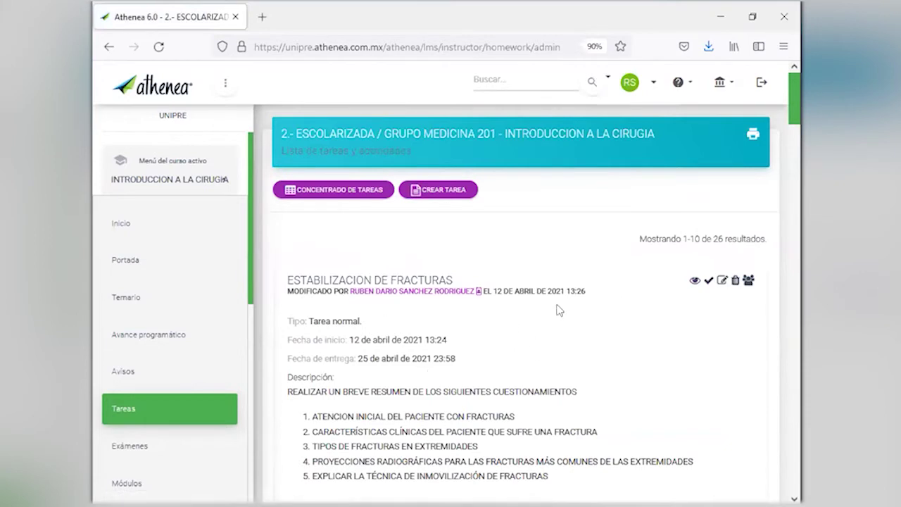
Check ESTABILIZACION DE FRACTURAS's last modification date, then open the task for editing
{"action": "left_click_drag", "start_coordinate": [492, 289], "coordinate": [574, 299]}
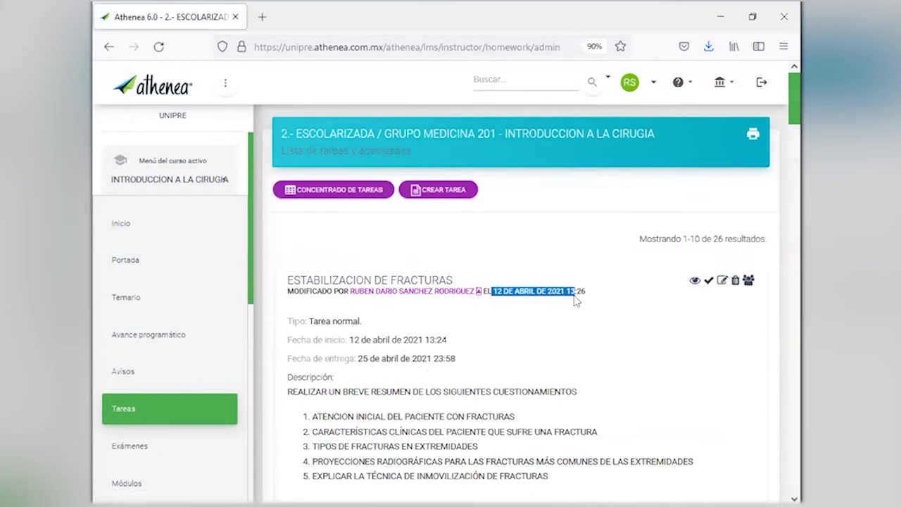
{"action": "left_click", "coordinate": [563, 330]}
{"action": "scroll", "coordinate": [459, 384], "scroll_direction": "down", "scroll_amount": 2}
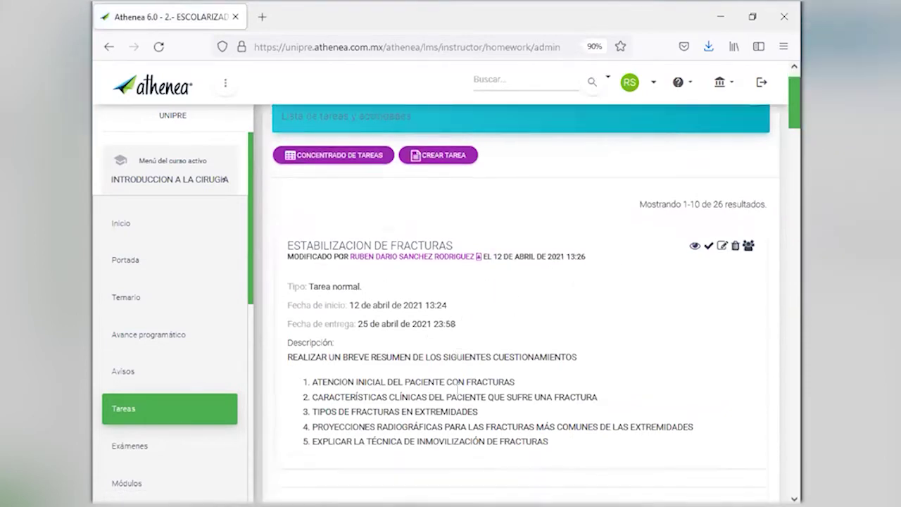
{"action": "scroll", "coordinate": [459, 384], "scroll_direction": "up", "scroll_amount": 2}
{"action": "scroll", "coordinate": [448, 442], "scroll_direction": "down", "scroll_amount": 1}
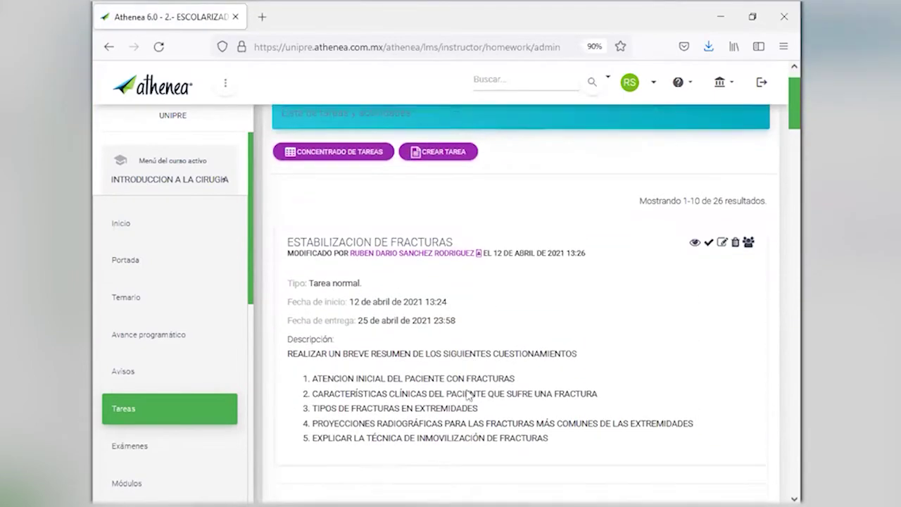
{"action": "scroll", "coordinate": [476, 348], "scroll_direction": "down", "scroll_amount": 6}
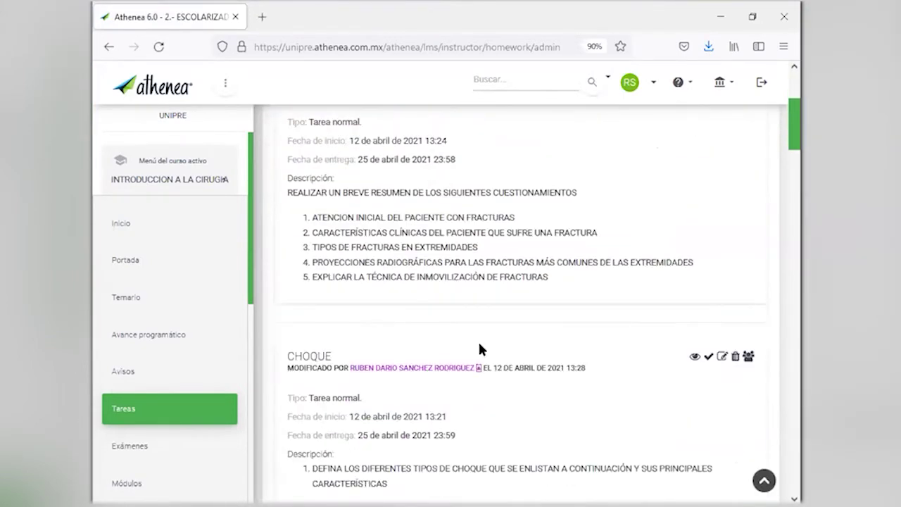
{"action": "scroll", "coordinate": [477, 362], "scroll_direction": "down", "scroll_amount": 9}
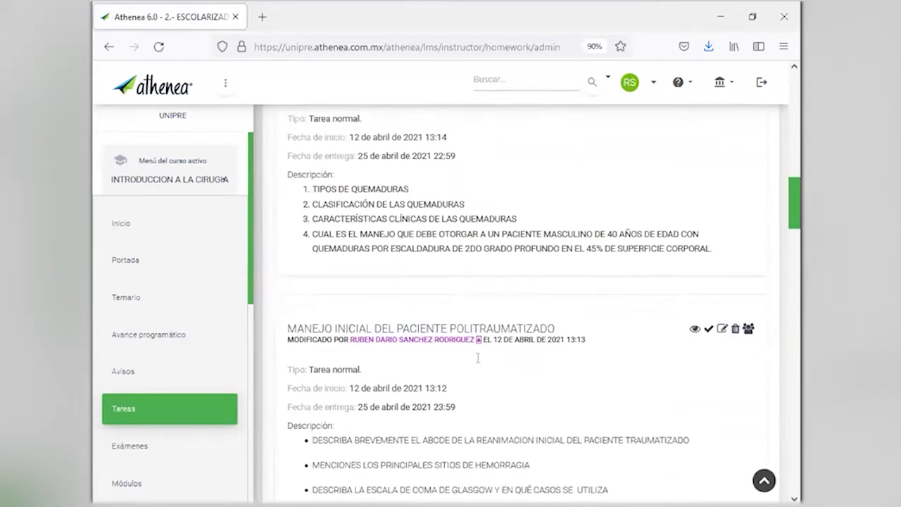
{"action": "scroll", "coordinate": [477, 362], "scroll_direction": "up", "scroll_amount": 16}
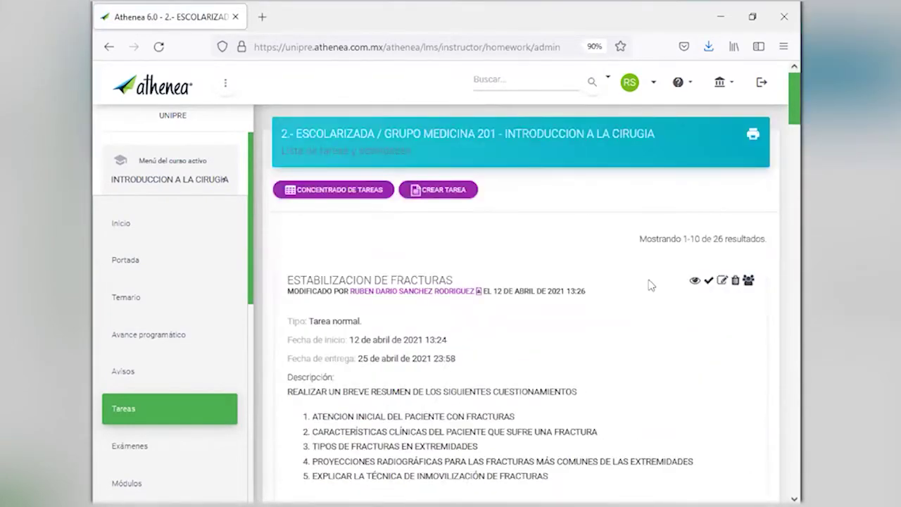
{"action": "left_click", "coordinate": [723, 281]}
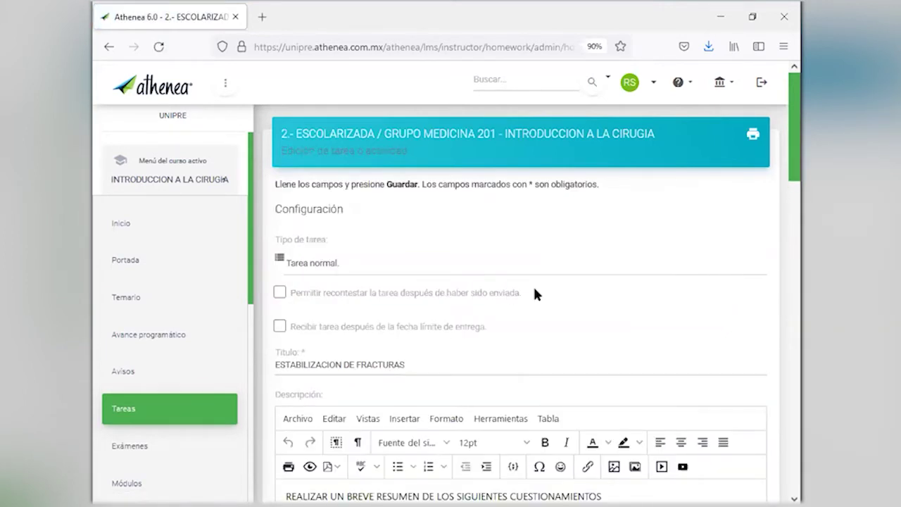
{"action": "scroll", "coordinate": [430, 278], "scroll_direction": "down", "scroll_amount": 2}
{"action": "left_click_drag", "start_coordinate": [407, 231], "coordinate": [265, 227]}
{"action": "left_click", "coordinate": [272, 236]}
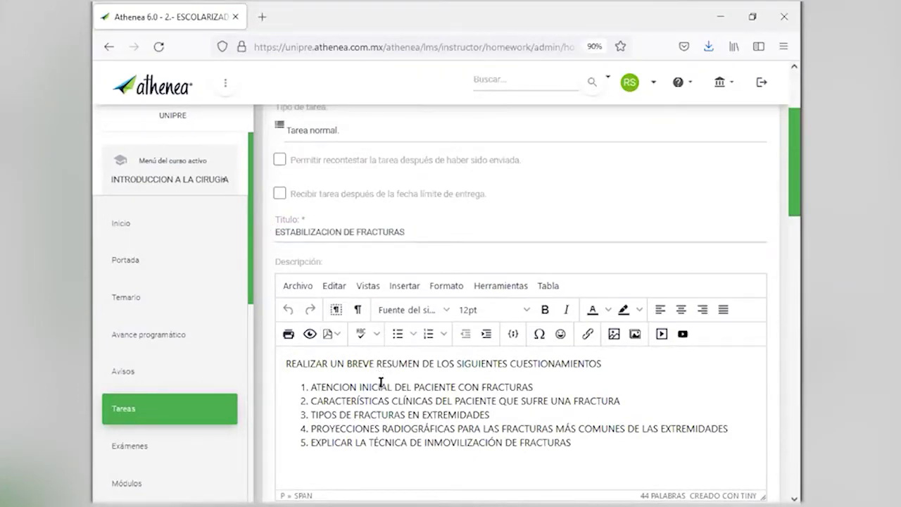
{"action": "scroll", "coordinate": [409, 373], "scroll_direction": "down", "scroll_amount": 2}
{"action": "scroll", "coordinate": [409, 373], "scroll_direction": "up", "scroll_amount": 2}
{"action": "scroll", "coordinate": [409, 373], "scroll_direction": "down", "scroll_amount": 1}
{"action": "scroll", "coordinate": [386, 217], "scroll_direction": "up", "scroll_amount": 2}
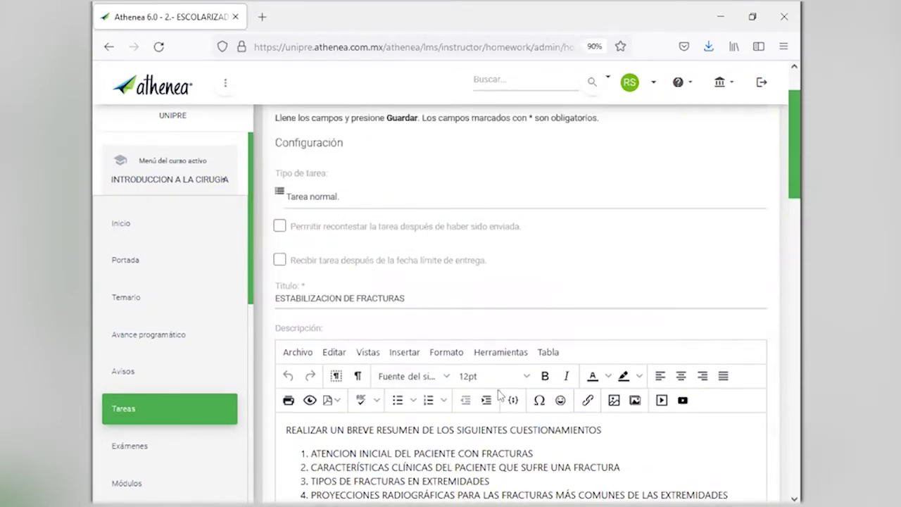
{"action": "scroll", "coordinate": [498, 394], "scroll_direction": "down", "scroll_amount": 2}
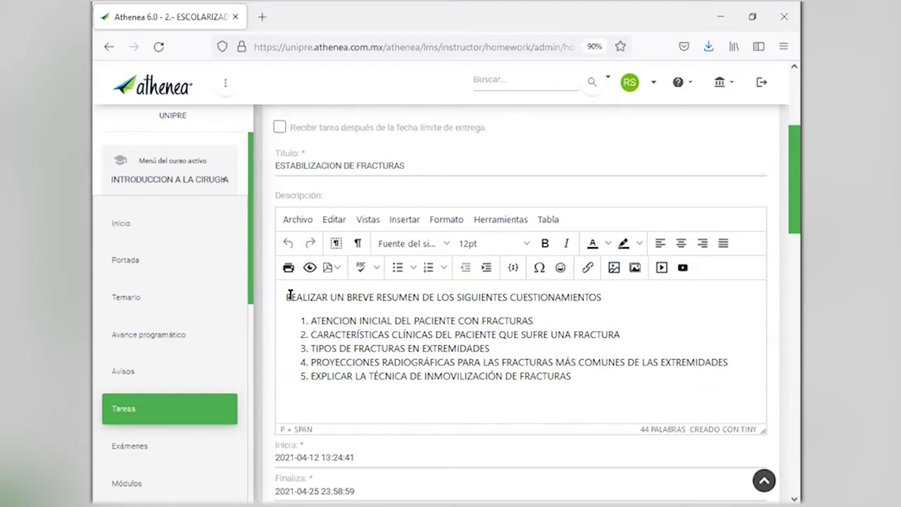
{"action": "left_click_drag", "start_coordinate": [288, 297], "coordinate": [596, 376]}
{"action": "left_click", "coordinate": [597, 383]}
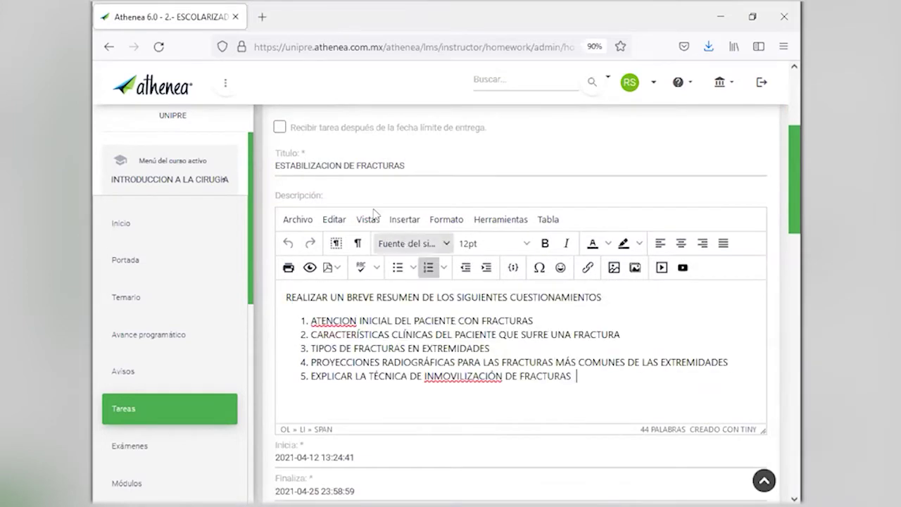
{"action": "left_click_drag", "start_coordinate": [276, 167], "coordinate": [417, 168]}
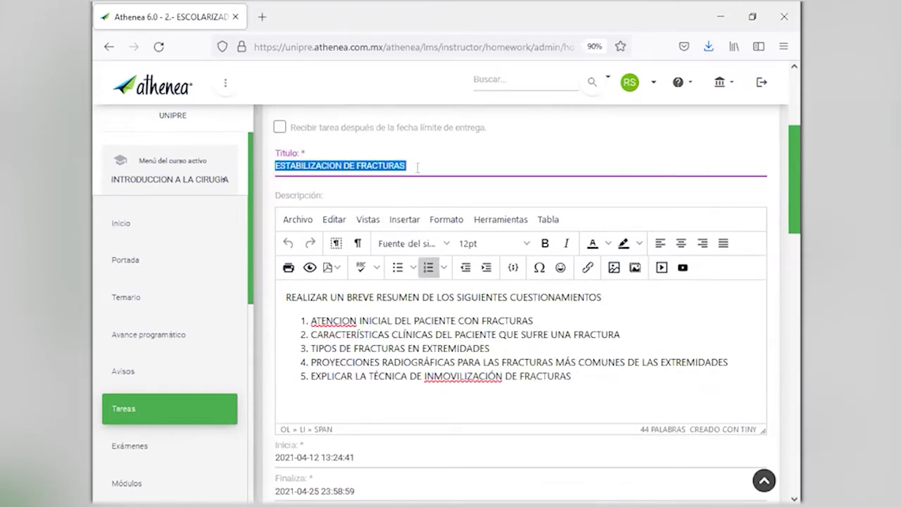
{"action": "left_click", "coordinate": [379, 380]}
{"action": "scroll", "coordinate": [377, 378], "scroll_direction": "down", "scroll_amount": 3}
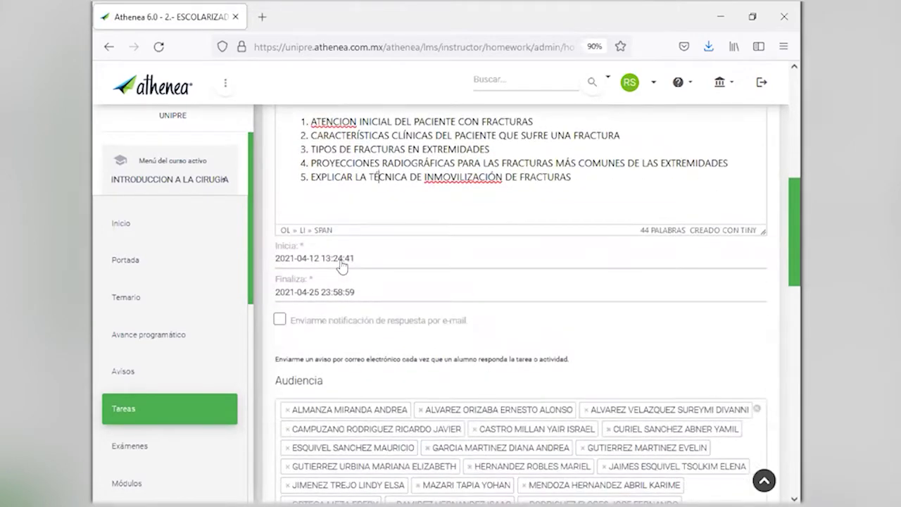
{"action": "left_click", "coordinate": [342, 261]}
{"action": "scroll", "coordinate": [331, 191], "scroll_direction": "up", "scroll_amount": 2}
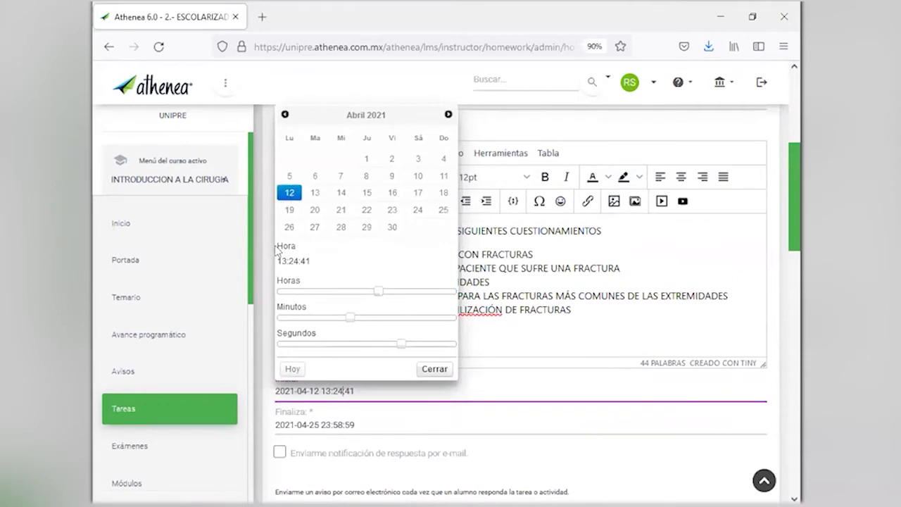
{"action": "left_click", "coordinate": [266, 273]}
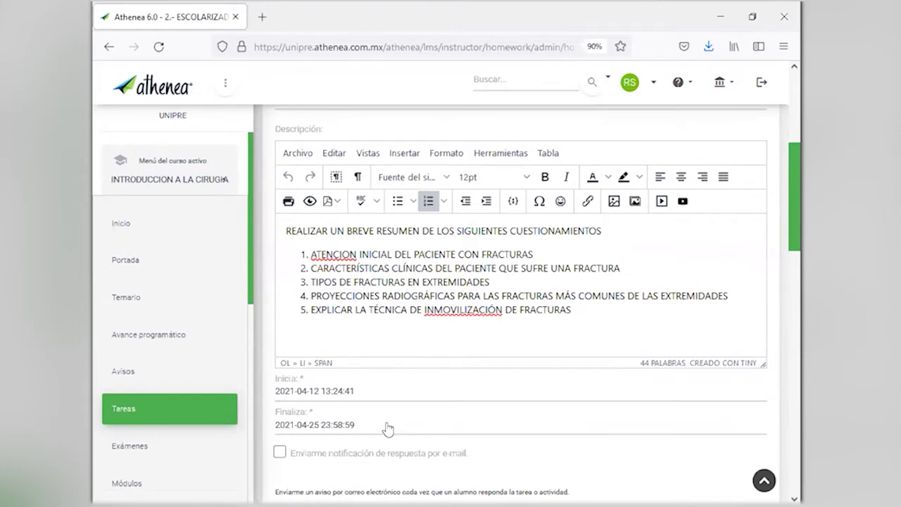
{"action": "left_click", "coordinate": [339, 393]}
{"action": "scroll", "coordinate": [331, 307], "scroll_direction": "up", "scroll_amount": 1}
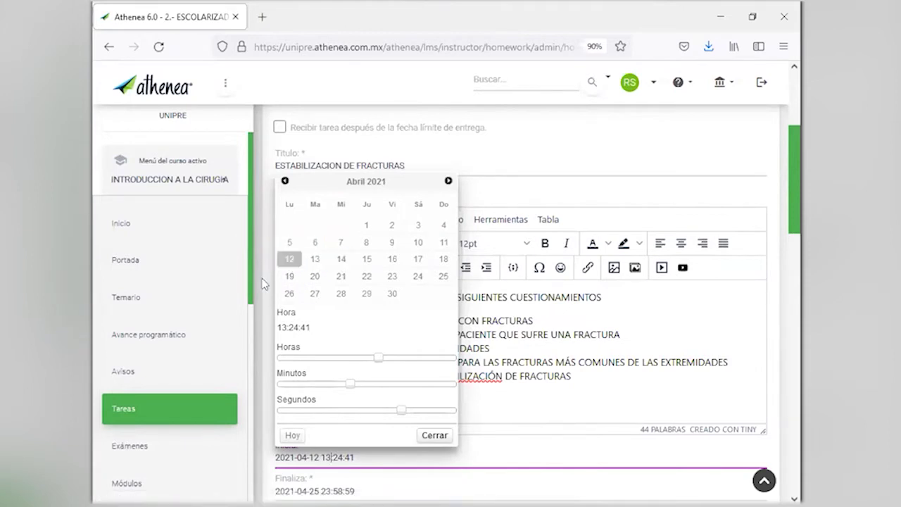
{"action": "left_click", "coordinate": [301, 305]}
{"action": "scroll", "coordinate": [361, 352], "scroll_direction": "down", "scroll_amount": 4}
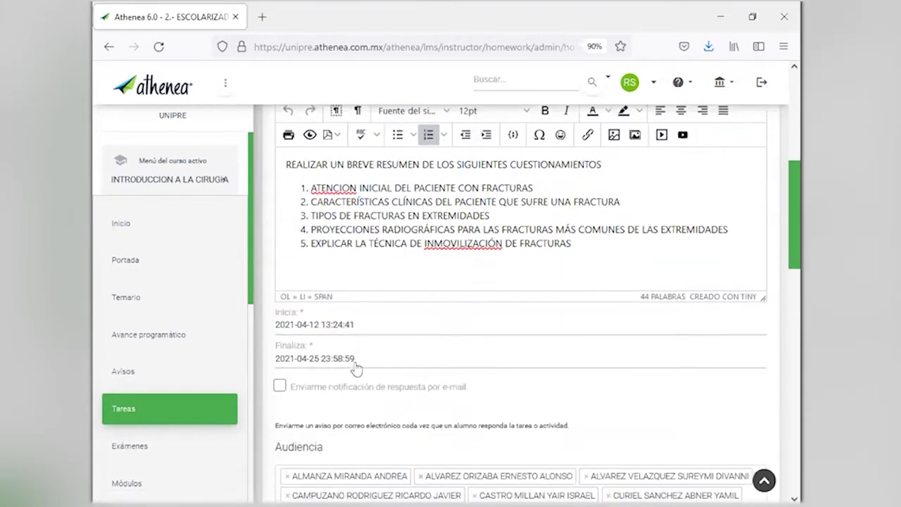
{"action": "left_click", "coordinate": [352, 359]}
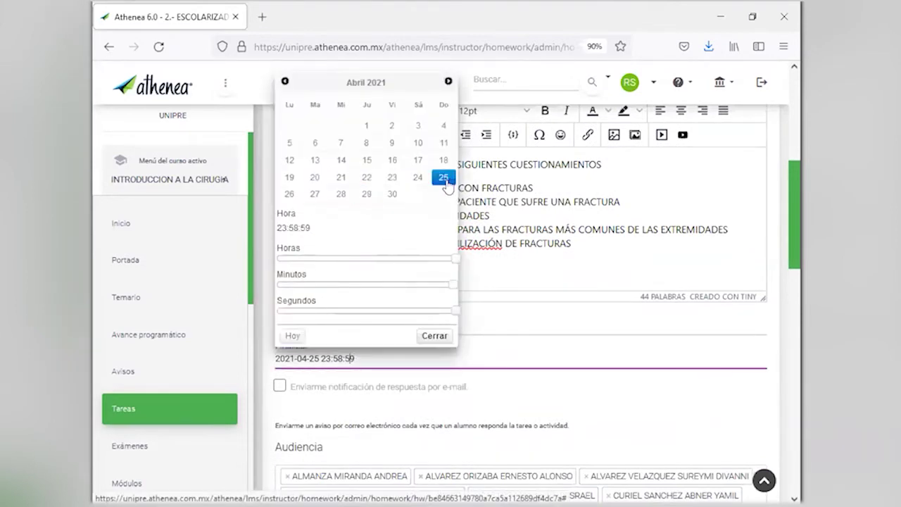
{"action": "left_click", "coordinate": [261, 289]}
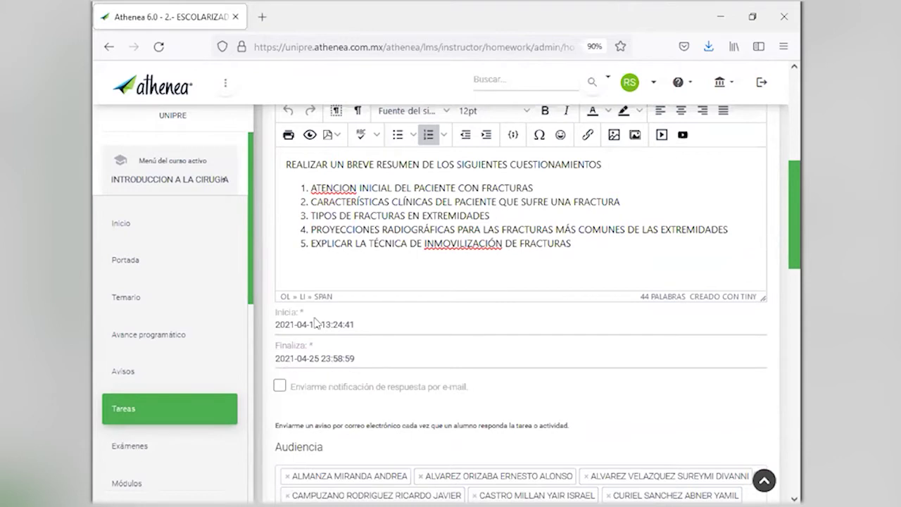
{"action": "scroll", "coordinate": [337, 324], "scroll_direction": "down", "scroll_amount": 1}
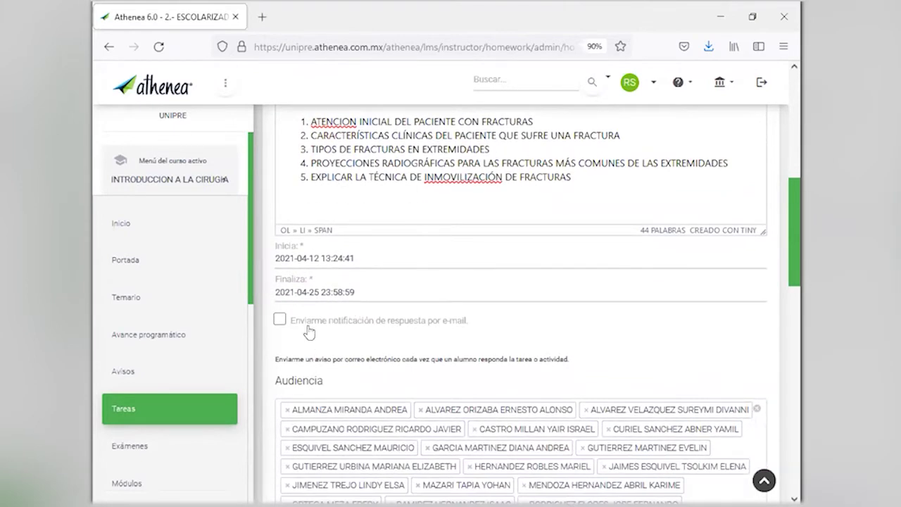
{"action": "left_click", "coordinate": [336, 296]}
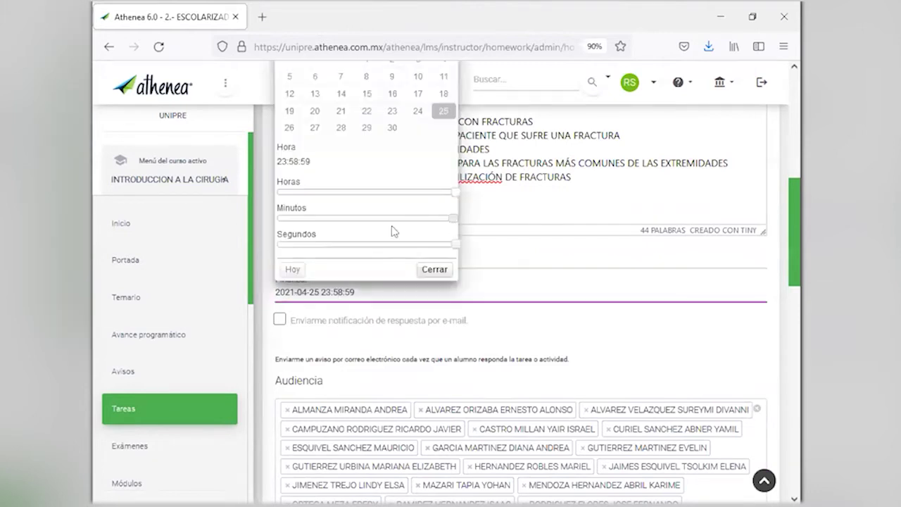
{"action": "left_click", "coordinate": [258, 263]}
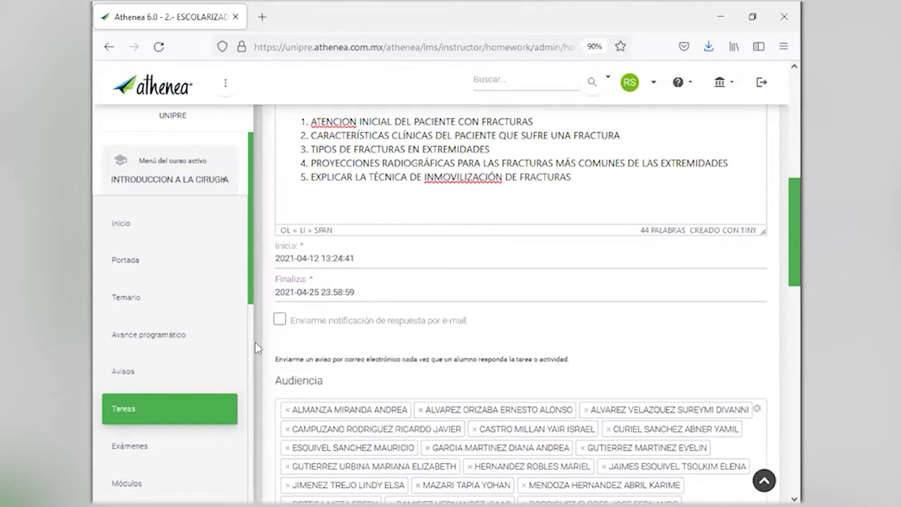
{"action": "scroll", "coordinate": [255, 343], "scroll_direction": "up", "scroll_amount": 6}
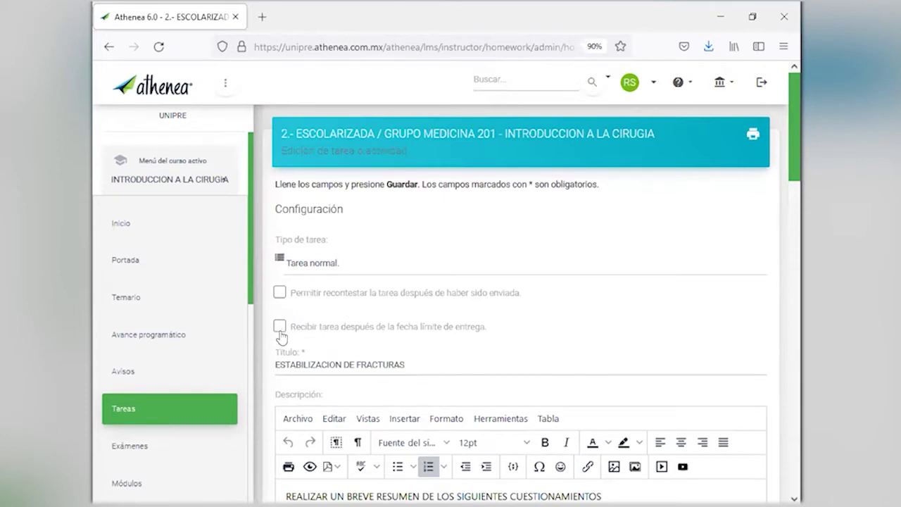
{"action": "scroll", "coordinate": [268, 350], "scroll_direction": "down", "scroll_amount": 4}
{"action": "scroll", "coordinate": [269, 345], "scroll_direction": "down", "scroll_amount": 1}
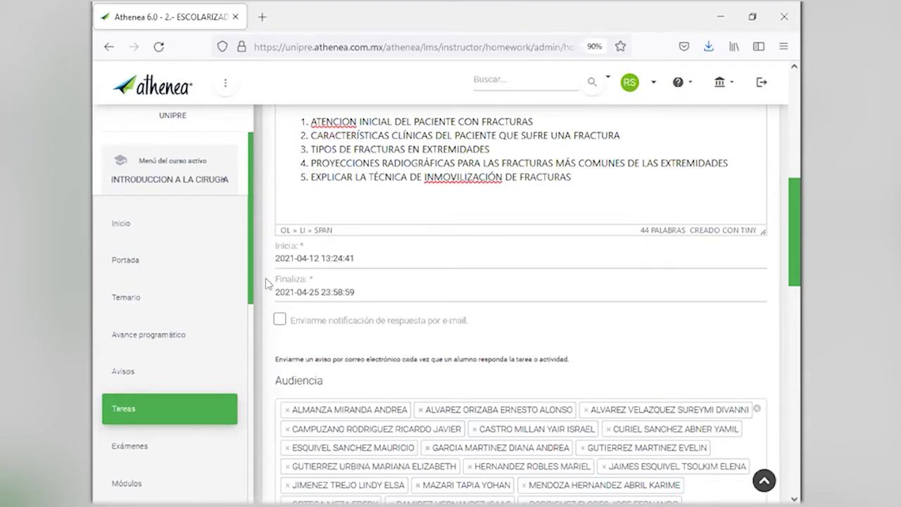
Switch the task type to an answerable notice, then restore it to Tarea normal
{"action": "scroll", "coordinate": [269, 319], "scroll_direction": "down", "scroll_amount": 1}
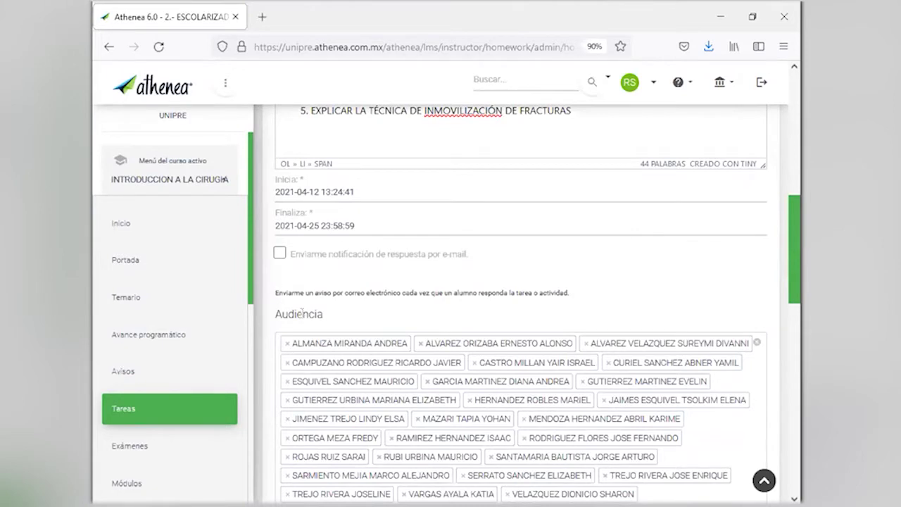
{"action": "scroll", "coordinate": [296, 317], "scroll_direction": "down", "scroll_amount": 1}
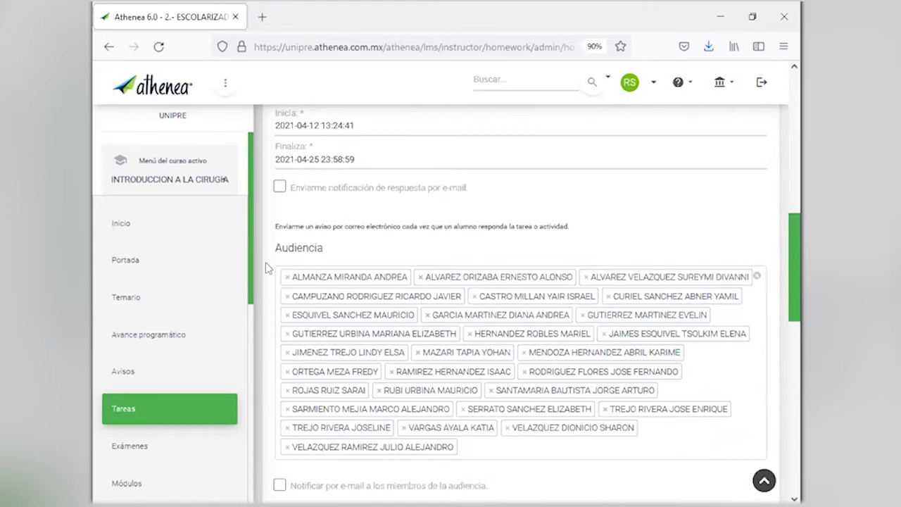
{"action": "scroll", "coordinate": [257, 271], "scroll_direction": "up", "scroll_amount": 10}
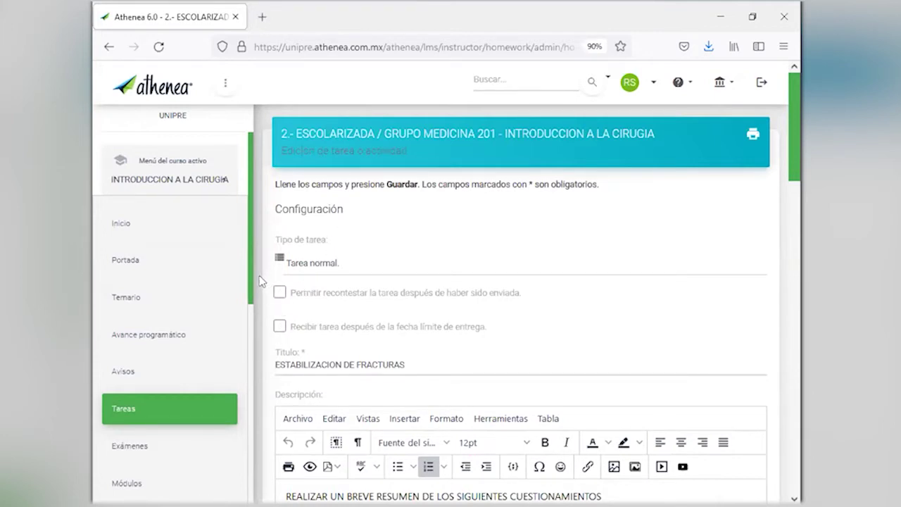
{"action": "scroll", "coordinate": [259, 281], "scroll_direction": "down", "scroll_amount": 2}
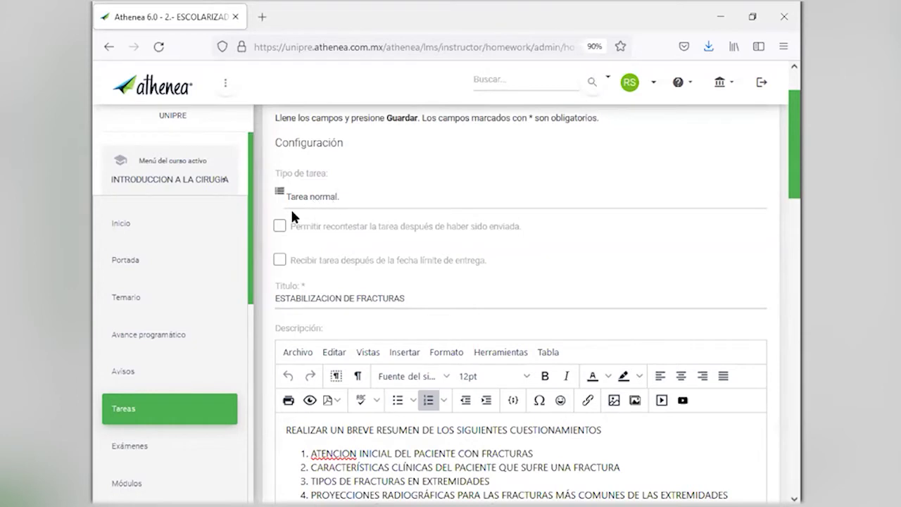
{"action": "scroll", "coordinate": [308, 236], "scroll_direction": "up", "scroll_amount": 2}
{"action": "left_click", "coordinate": [315, 265]}
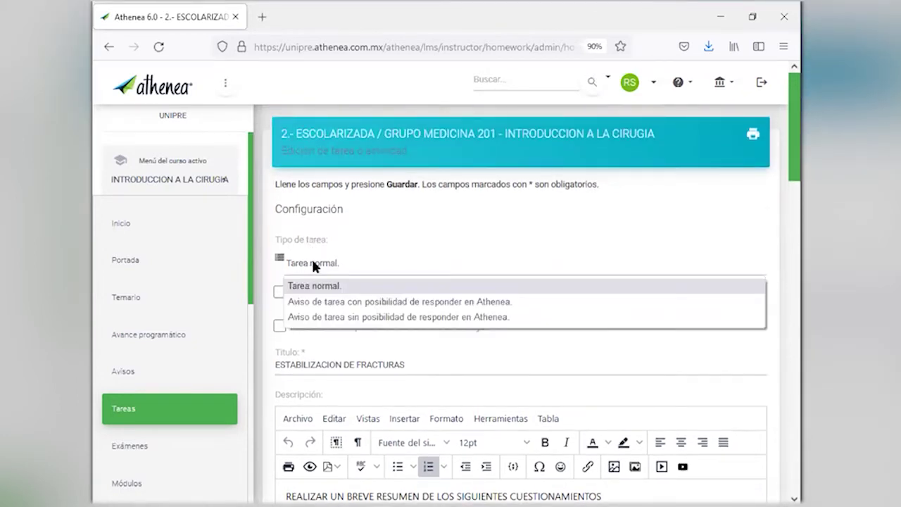
{"action": "left_click", "coordinate": [326, 266]}
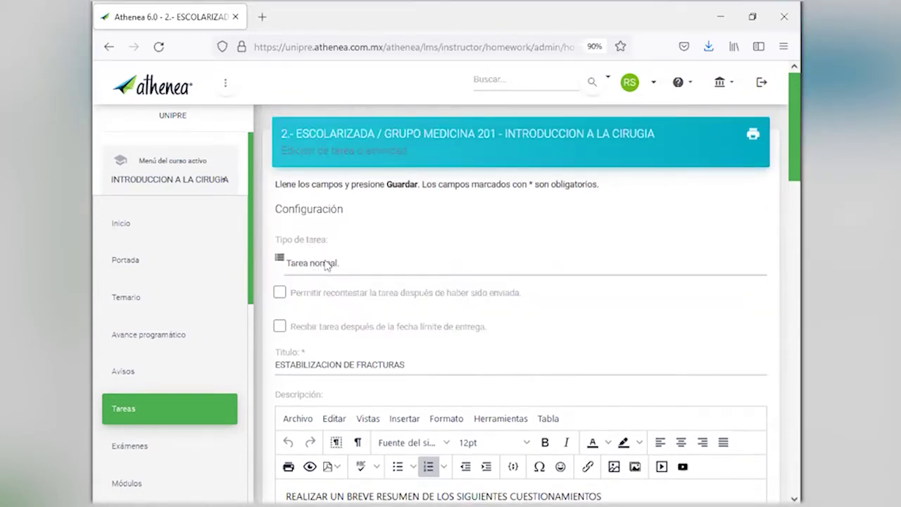
{"action": "left_click", "coordinate": [320, 265]}
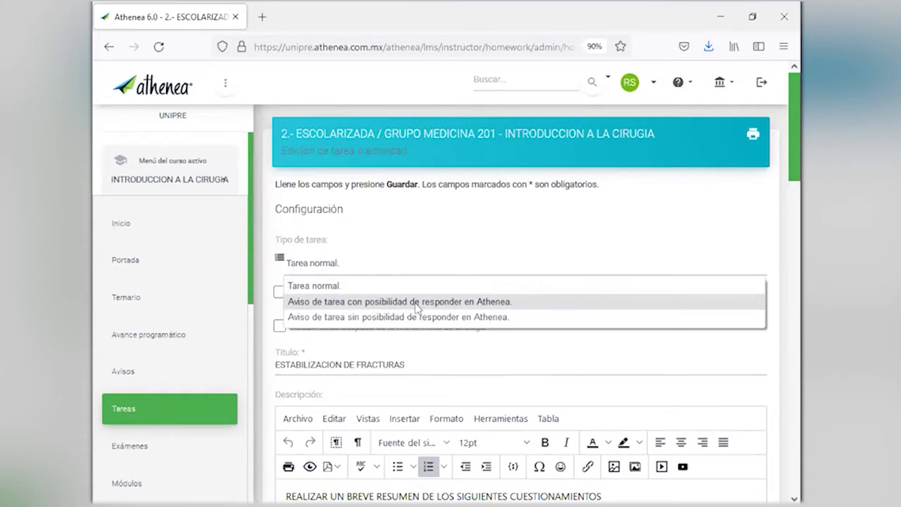
{"action": "left_click", "coordinate": [375, 302]}
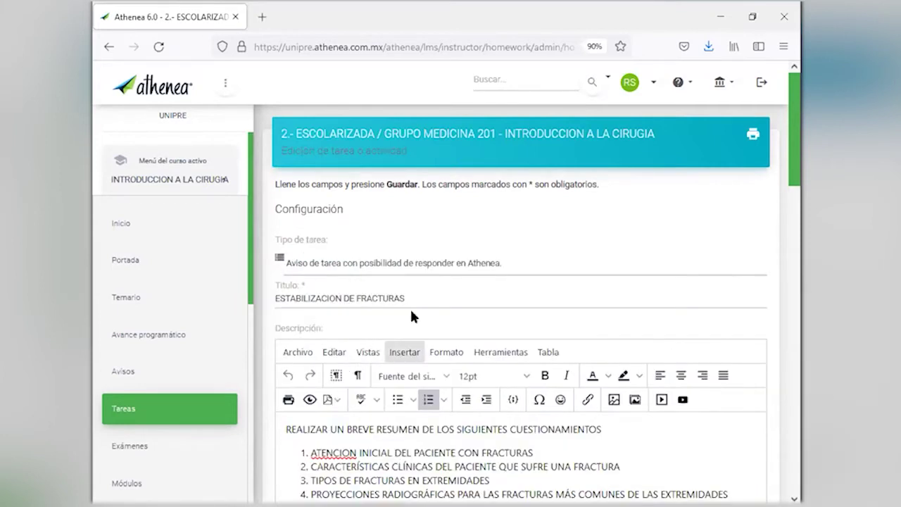
{"action": "left_click", "coordinate": [336, 266]}
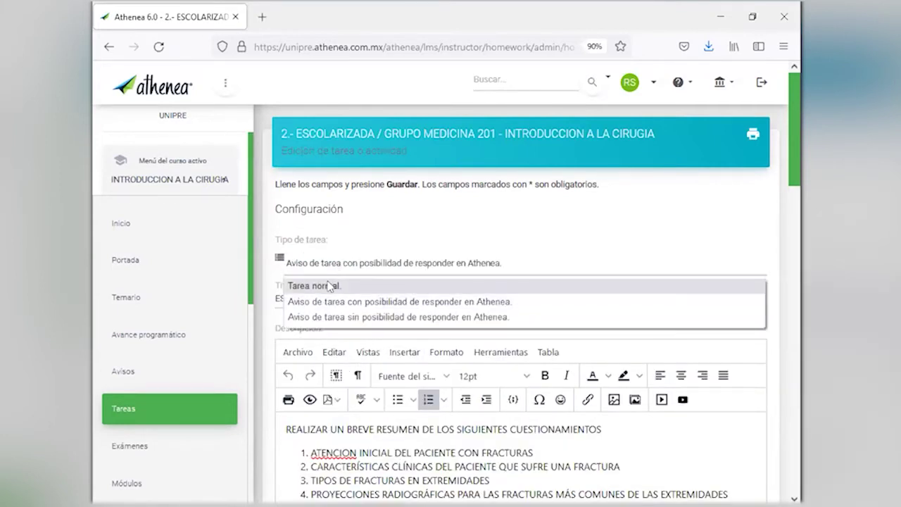
{"action": "left_click", "coordinate": [329, 285]}
{"action": "left_click", "coordinate": [313, 269]}
{"action": "left_click", "coordinate": [276, 263]}
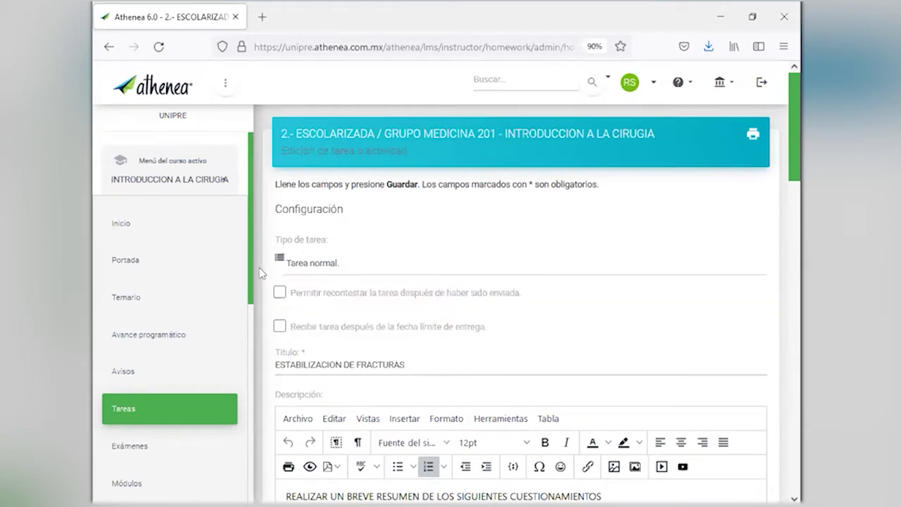
Highlight the e-mail notice explanation and the Audiencia heading, then clear the highlight
{"action": "scroll", "coordinate": [297, 284], "scroll_direction": "down", "scroll_amount": 2}
{"action": "scroll", "coordinate": [357, 291], "scroll_direction": "down", "scroll_amount": 4}
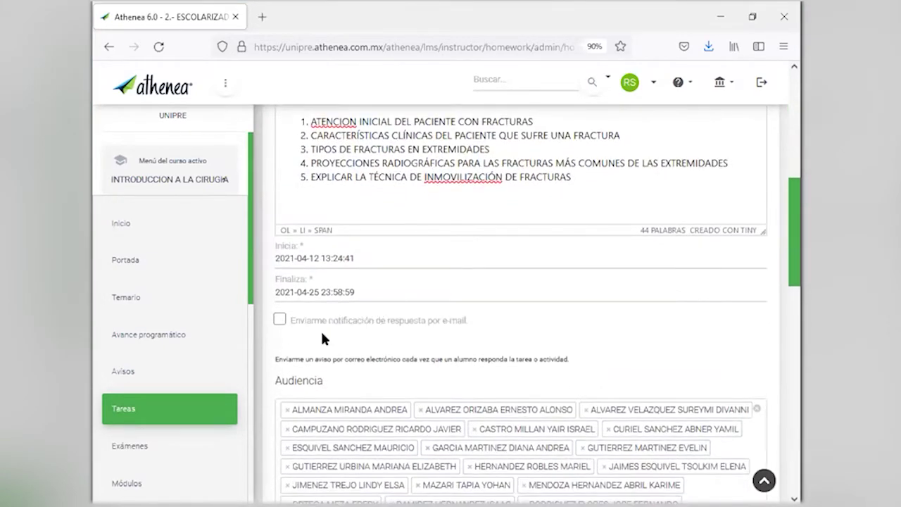
{"action": "scroll", "coordinate": [331, 341], "scroll_direction": "down", "scroll_amount": 1}
{"action": "scroll", "coordinate": [331, 342], "scroll_direction": "down", "scroll_amount": 3}
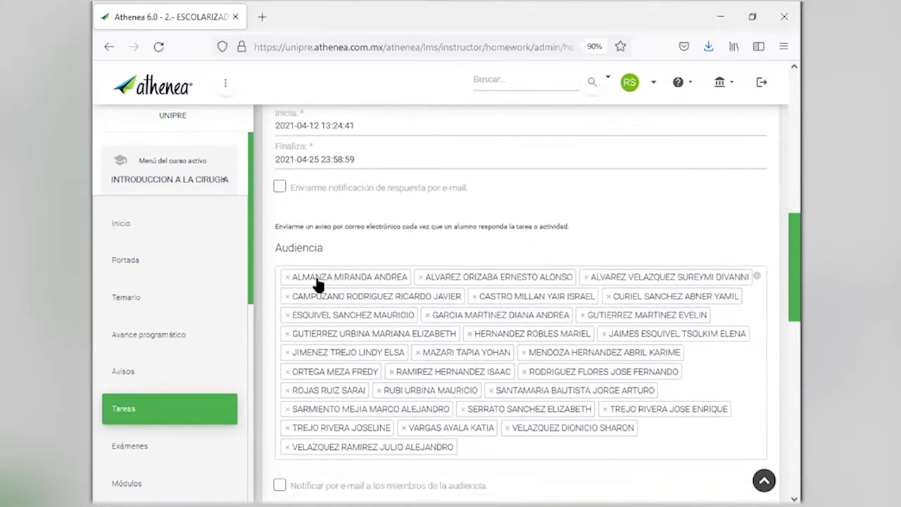
{"action": "left_click_drag", "start_coordinate": [276, 226], "coordinate": [356, 226]}
{"action": "mouse_move", "coordinate": [279, 247]}
{"action": "left_mouse_down"}
{"action": "mouse_move", "coordinate": [344, 254]}
{"action": "mouse_move", "coordinate": [272, 250]}
{"action": "left_mouse_up"}
{"action": "left_click", "coordinate": [283, 252]}
{"action": "left_click", "coordinate": [339, 252]}
Clear the Audiencia field and re-add every student with 'Clic para seleccionar todos'
{"action": "scroll", "coordinate": [507, 335], "scroll_direction": "down", "scroll_amount": 3}
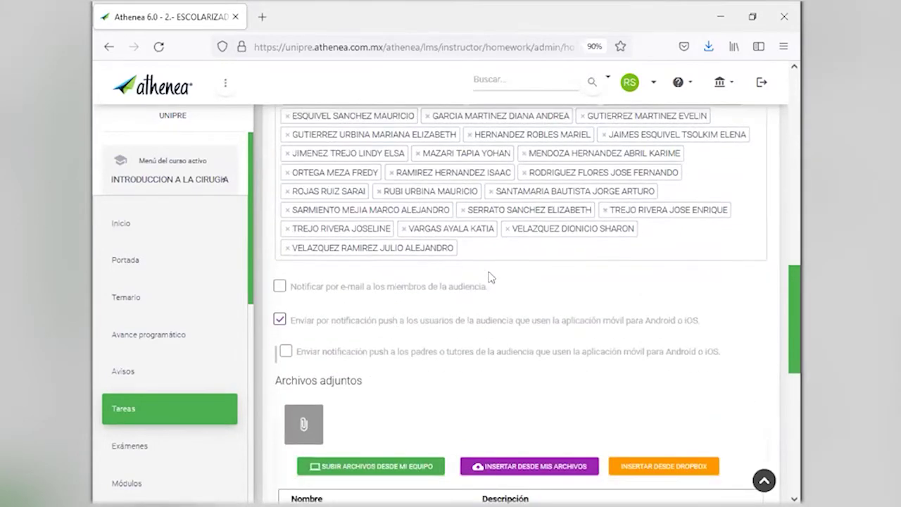
{"action": "scroll", "coordinate": [492, 307], "scroll_direction": "up", "scroll_amount": 2}
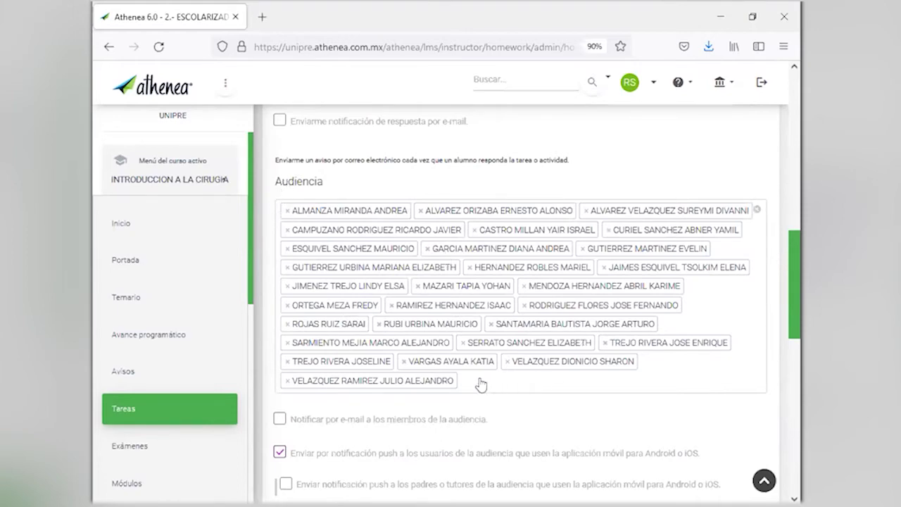
{"action": "scroll", "coordinate": [398, 371], "scroll_direction": "up", "scroll_amount": 1}
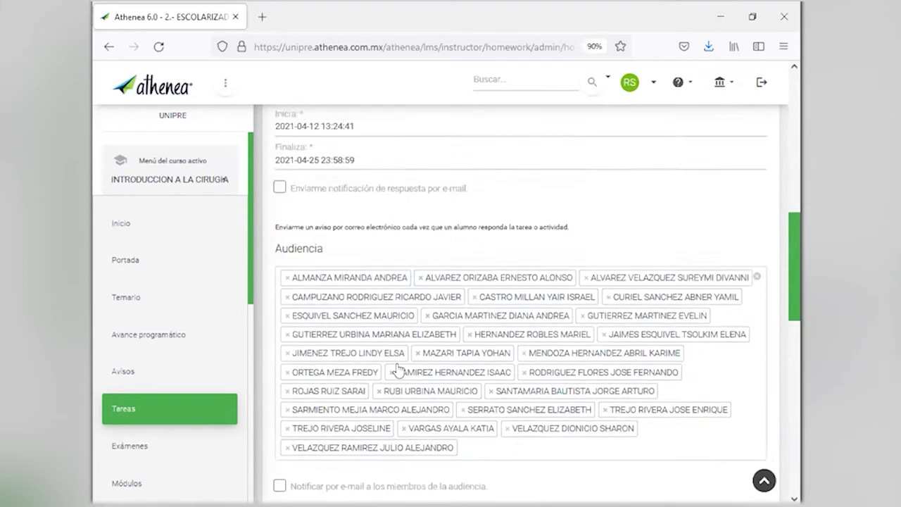
{"action": "scroll", "coordinate": [398, 371], "scroll_direction": "up", "scroll_amount": 8}
{"action": "scroll", "coordinate": [401, 370], "scroll_direction": "down", "scroll_amount": 5}
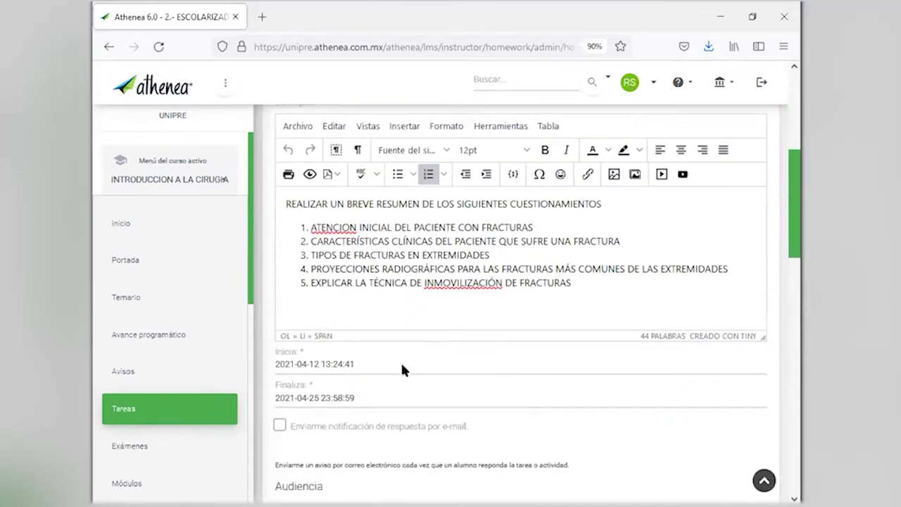
{"action": "scroll", "coordinate": [401, 370], "scroll_direction": "down", "scroll_amount": 5}
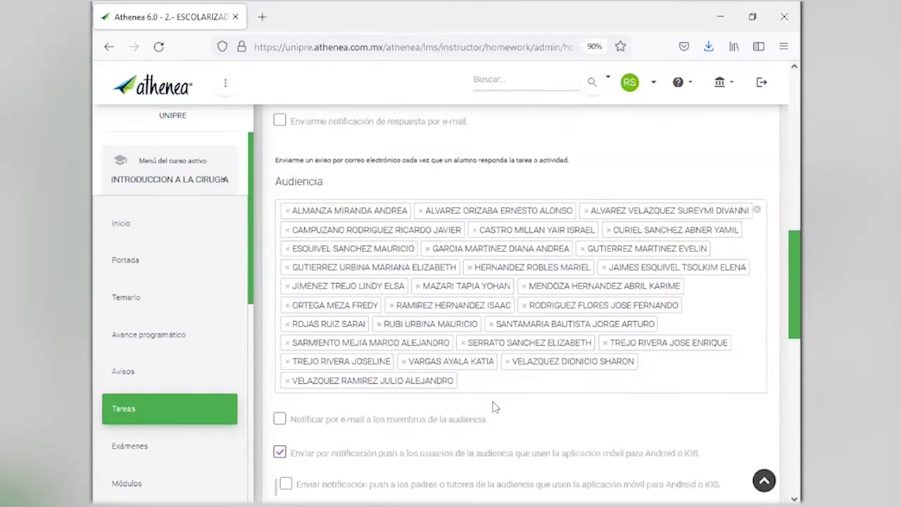
{"action": "left_click", "coordinate": [757, 209]}
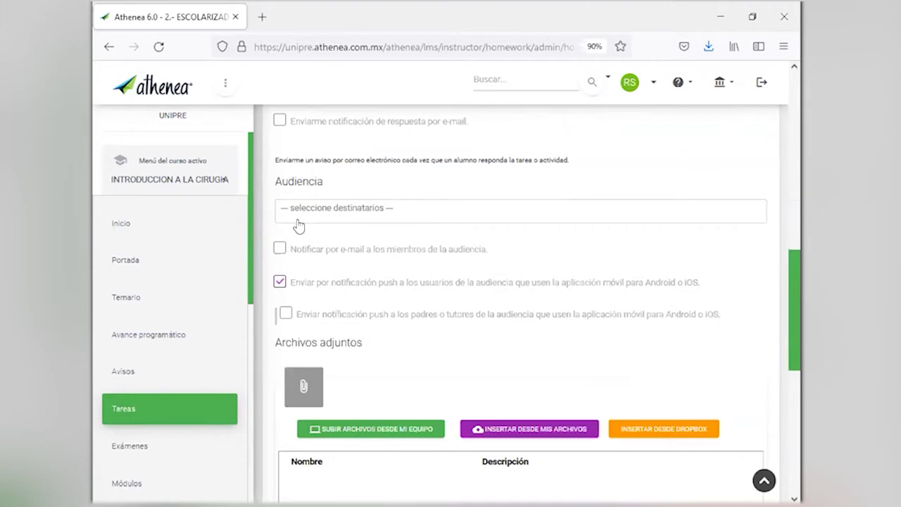
{"action": "scroll", "coordinate": [369, 273], "scroll_direction": "up", "scroll_amount": 3}
{"action": "scroll", "coordinate": [370, 272], "scroll_direction": "up", "scroll_amount": 1}
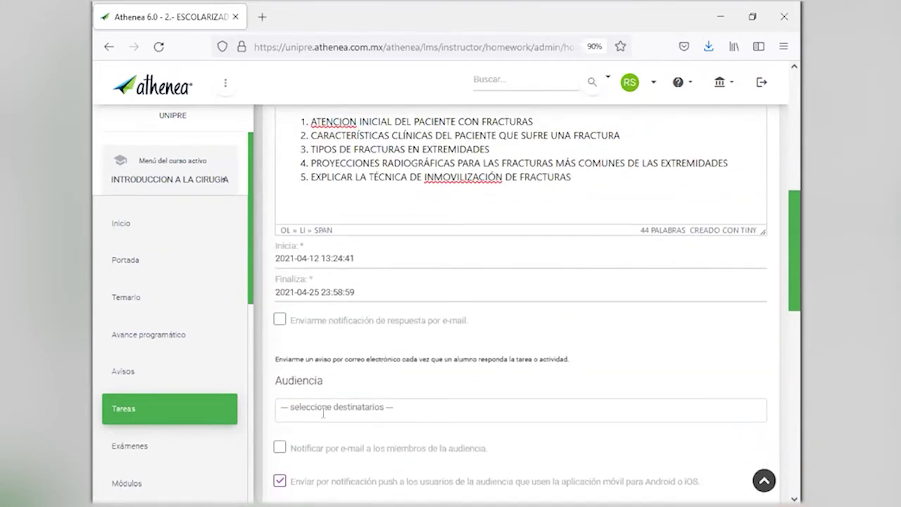
{"action": "left_click", "coordinate": [384, 407]}
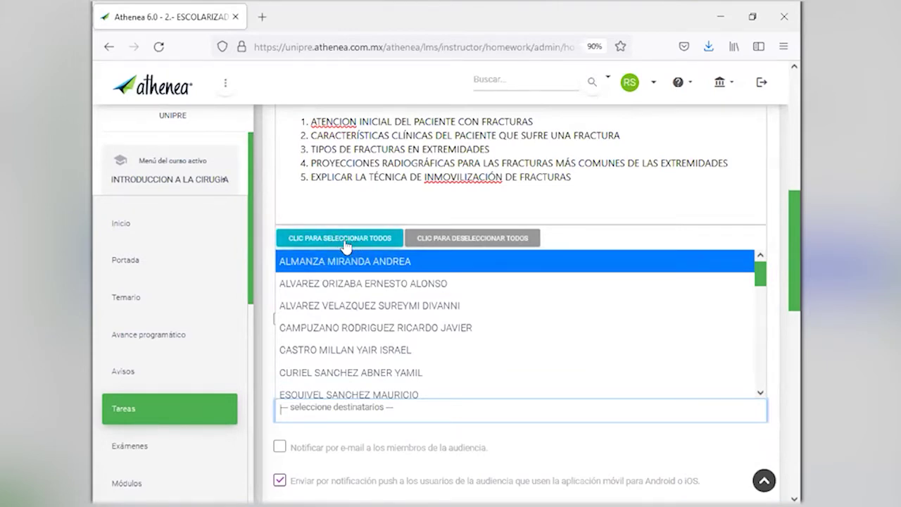
{"action": "left_click", "coordinate": [352, 240]}
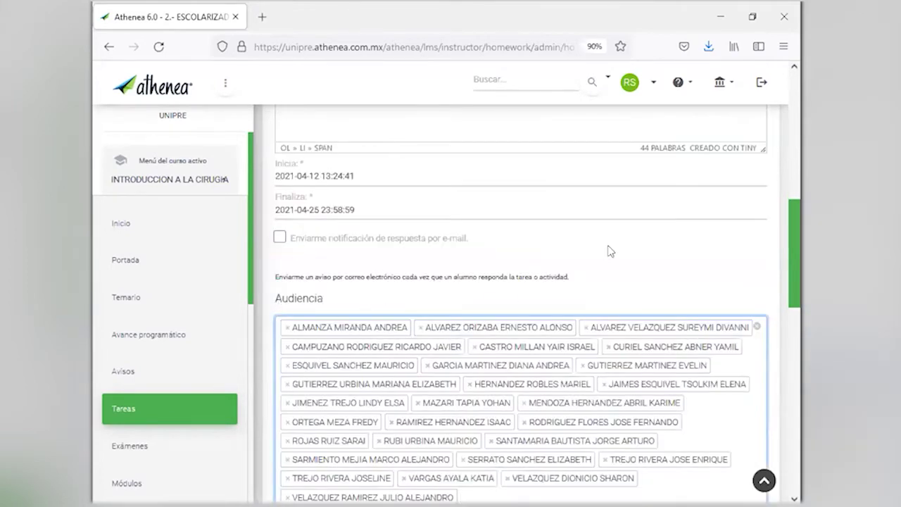
{"action": "scroll", "coordinate": [633, 279], "scroll_direction": "down", "scroll_amount": 3}
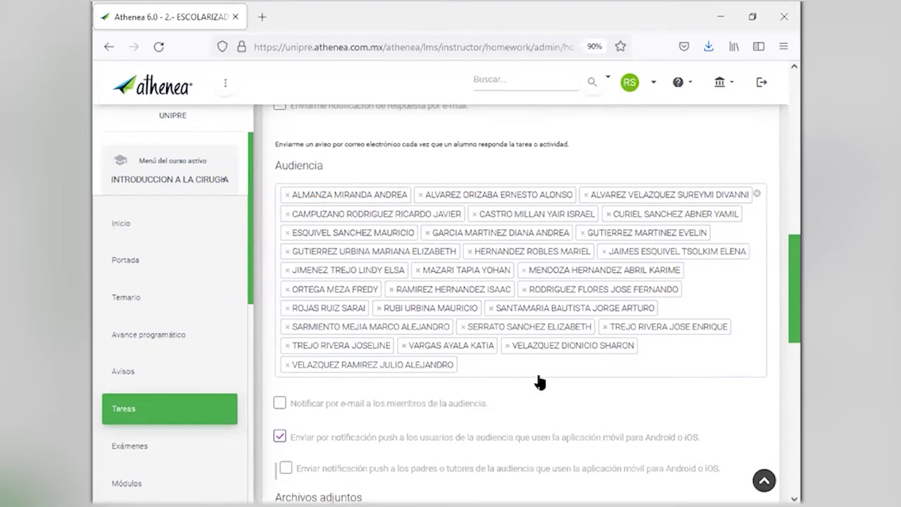
{"action": "scroll", "coordinate": [533, 383], "scroll_direction": "up", "scroll_amount": 2}
{"action": "scroll", "coordinate": [537, 386], "scroll_direction": "up", "scroll_amount": 1}
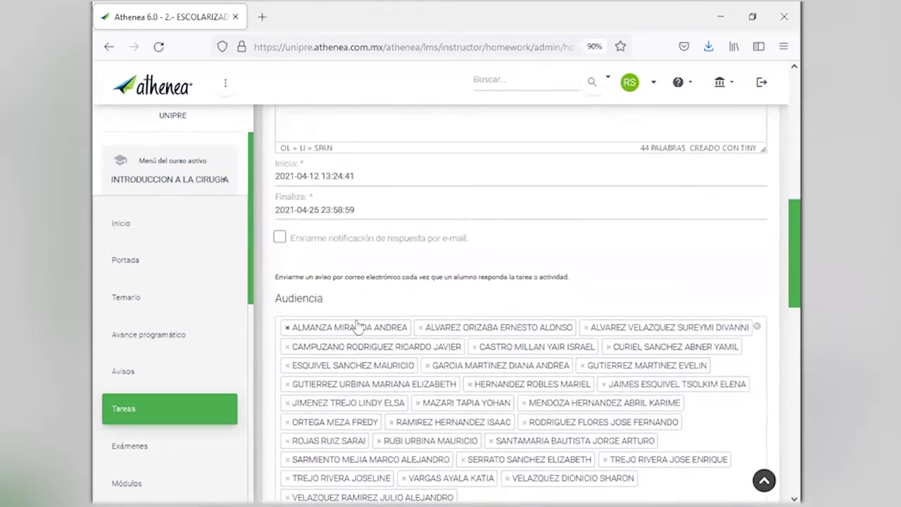
{"action": "scroll", "coordinate": [497, 350], "scroll_direction": "down", "scroll_amount": 4}
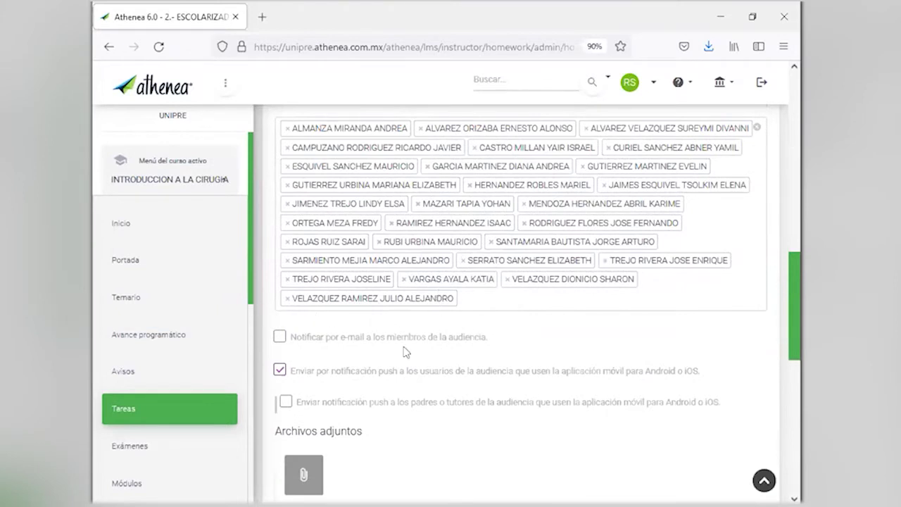
{"action": "scroll", "coordinate": [274, 318], "scroll_direction": "down", "scroll_amount": 3}
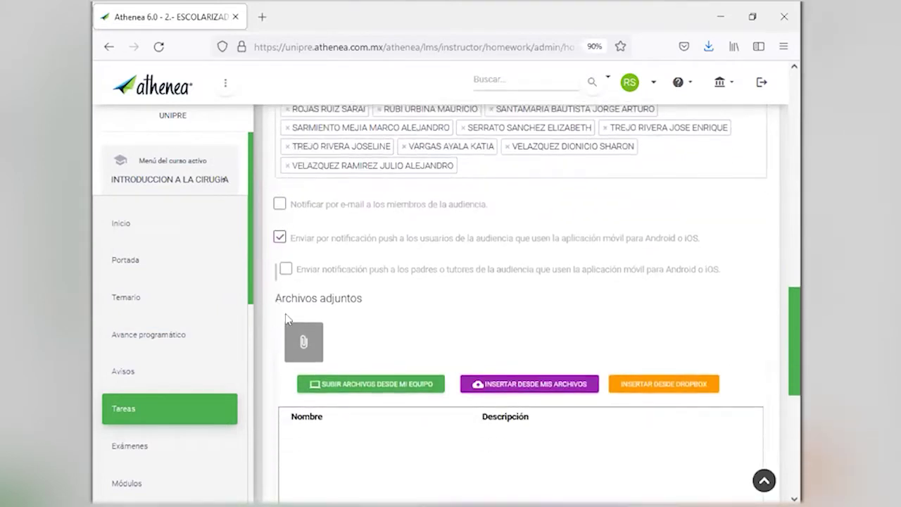
{"action": "scroll", "coordinate": [390, 289], "scroll_direction": "down", "scroll_amount": 3}
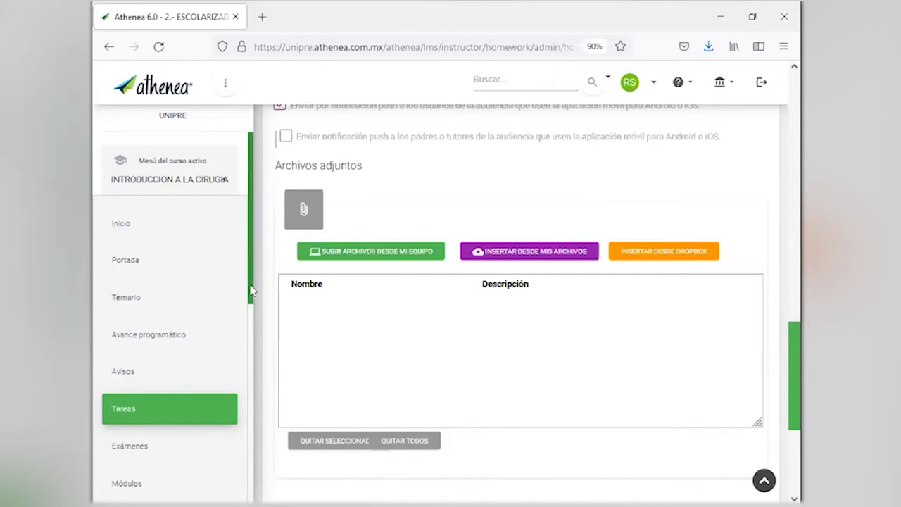
{"action": "left_click_drag", "start_coordinate": [249, 291], "coordinate": [250, 295]}
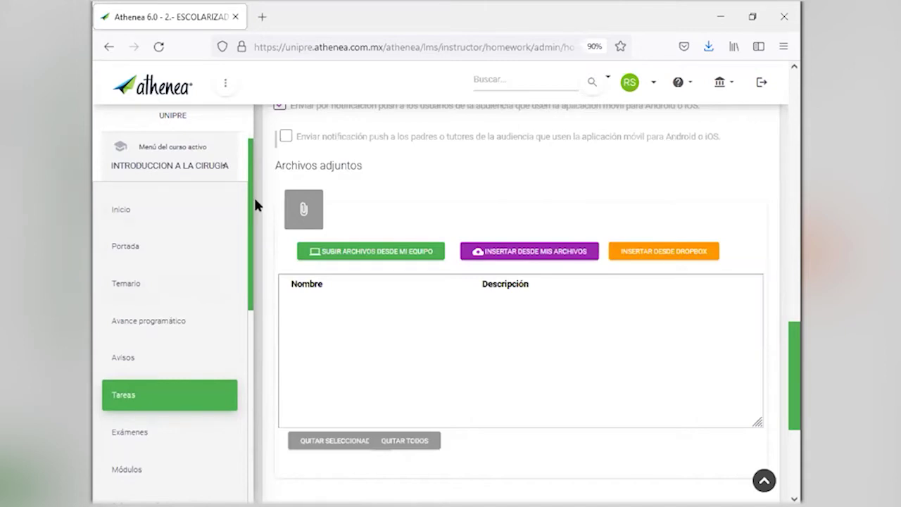
{"action": "left_click_drag", "start_coordinate": [256, 210], "coordinate": [251, 295]}
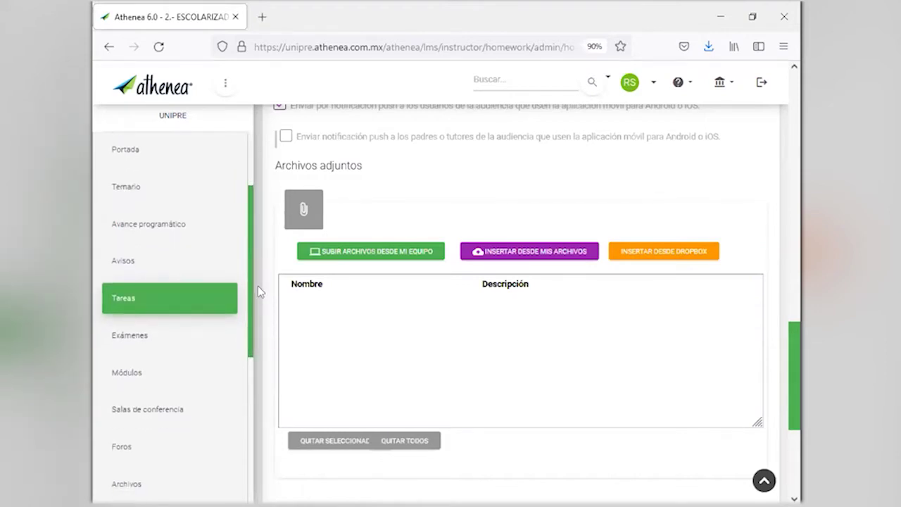
{"action": "left_click_drag", "start_coordinate": [250, 285], "coordinate": [255, 263]}
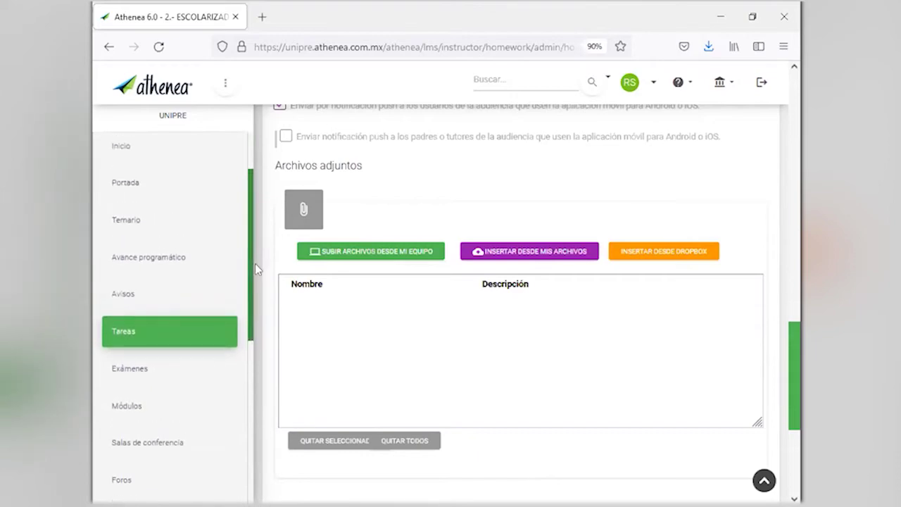
{"action": "scroll", "coordinate": [271, 311], "scroll_direction": "up", "scroll_amount": 5}
{"action": "scroll", "coordinate": [276, 314], "scroll_direction": "up", "scroll_amount": 10}
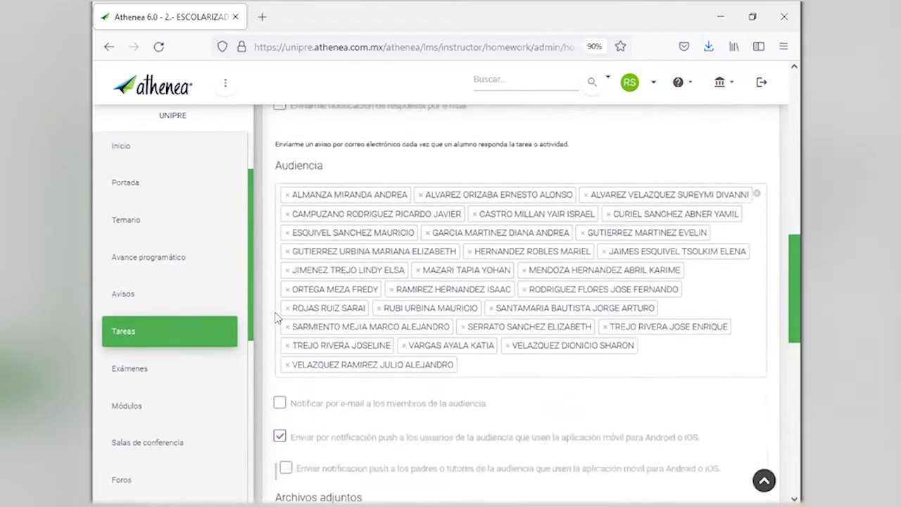
{"action": "scroll", "coordinate": [276, 323], "scroll_direction": "up", "scroll_amount": 3}
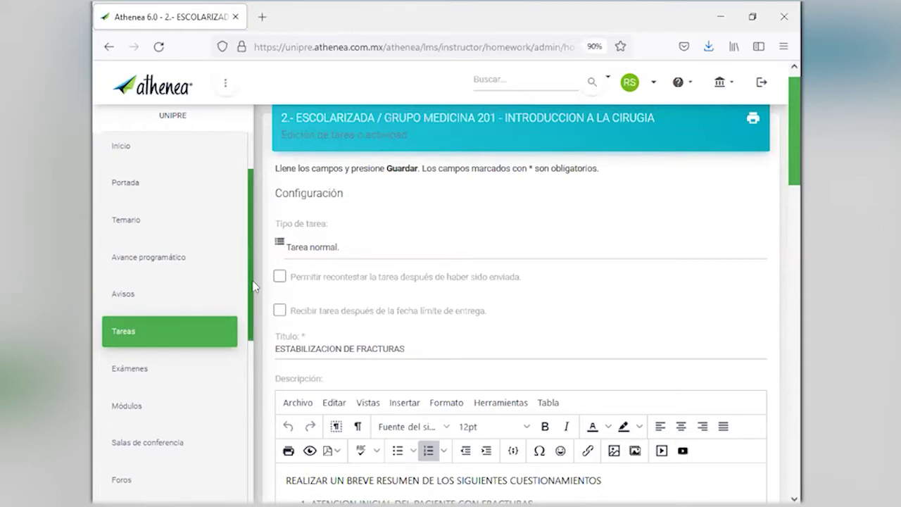
{"action": "scroll", "coordinate": [255, 286], "scroll_direction": "down", "scroll_amount": 1}
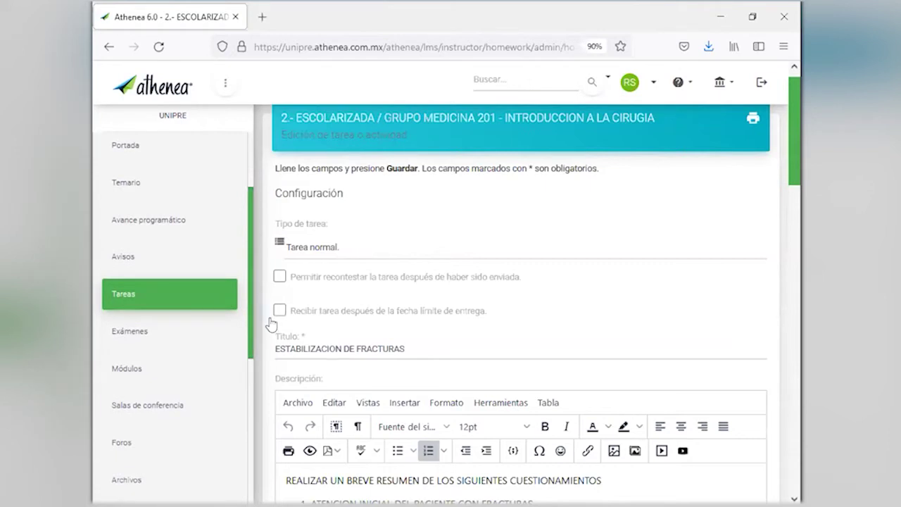
{"action": "scroll", "coordinate": [271, 324], "scroll_direction": "down", "scroll_amount": 2}
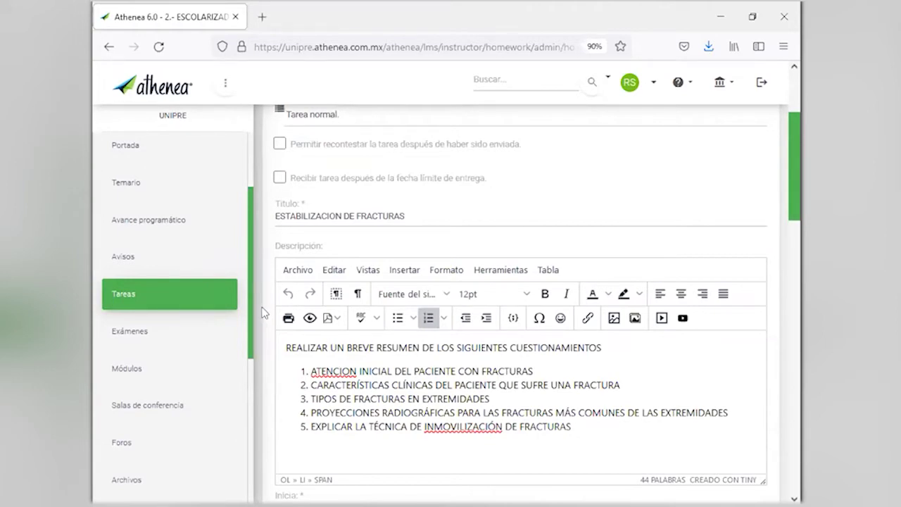
{"action": "scroll", "coordinate": [262, 312], "scroll_direction": "down", "scroll_amount": 5}
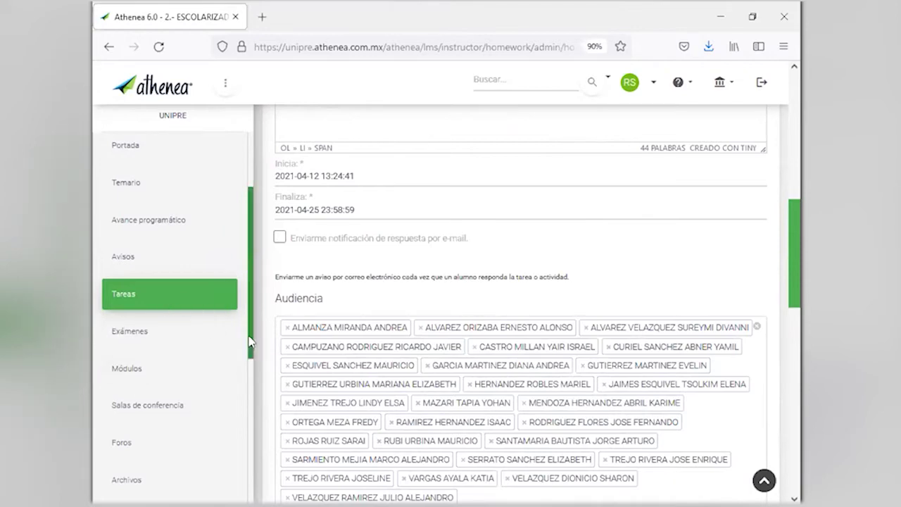
{"action": "scroll", "coordinate": [249, 326], "scroll_direction": "up", "scroll_amount": 1}
{"action": "scroll", "coordinate": [251, 325], "scroll_direction": "down", "scroll_amount": 1}
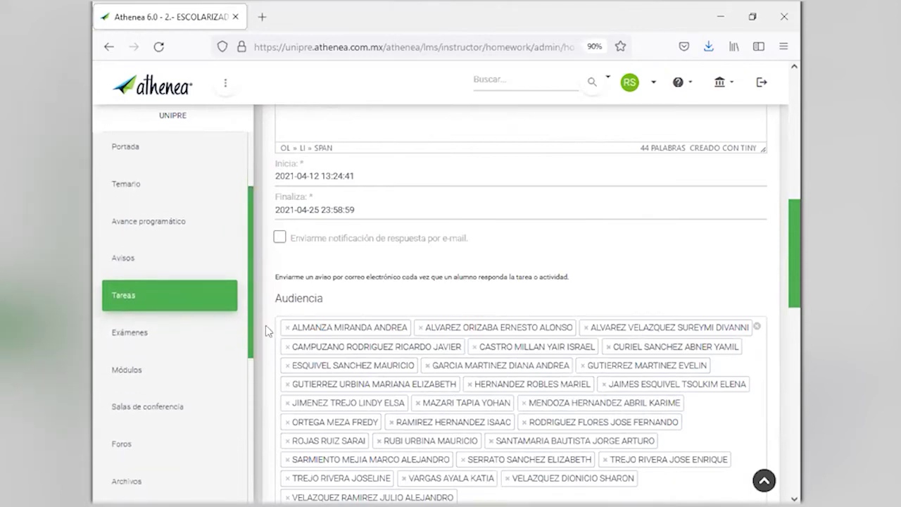
{"action": "scroll", "coordinate": [265, 338], "scroll_direction": "up", "scroll_amount": 7}
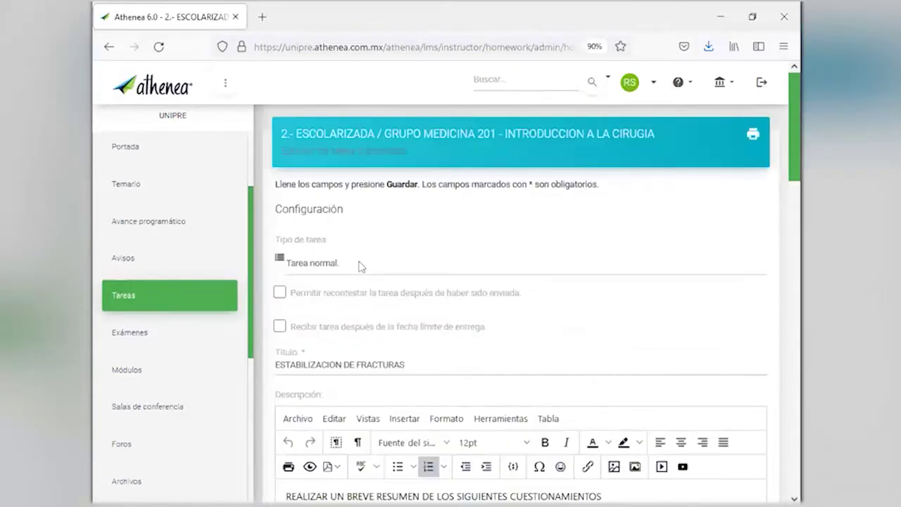
Replace the title 'ESTABILIZACION DE FRACTURAS' with 'equipo 1'
{"action": "triple_click", "coordinate": [420, 363]}
{"action": "type", "text": "equipo 1"}
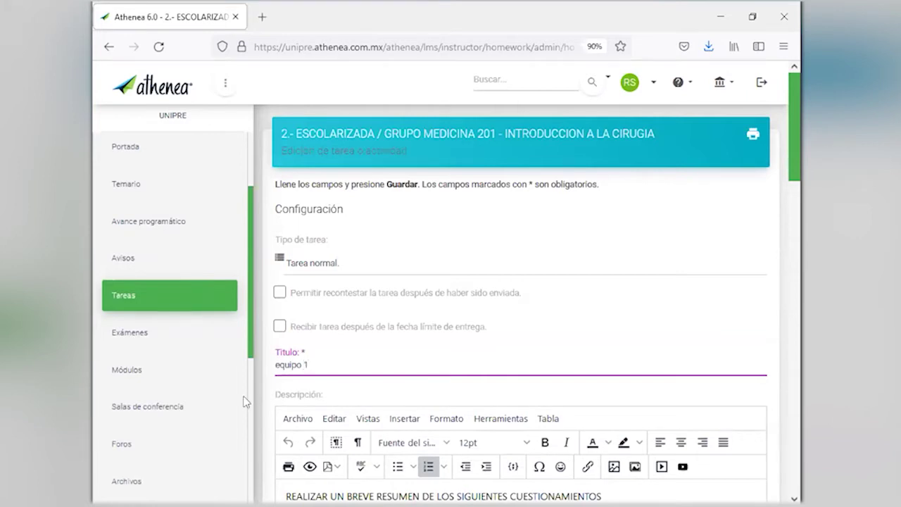
{"action": "scroll", "coordinate": [301, 378], "scroll_direction": "down", "scroll_amount": 5}
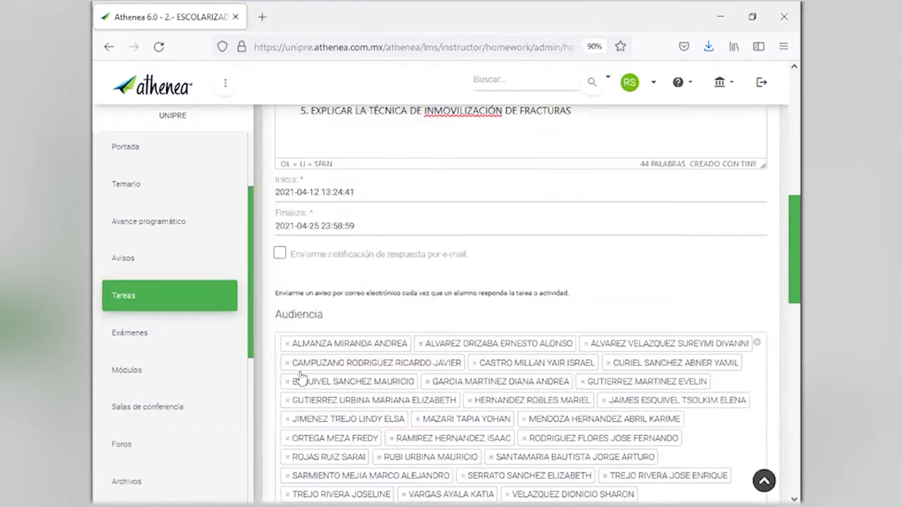
{"action": "scroll", "coordinate": [724, 360], "scroll_direction": "down", "scroll_amount": 1}
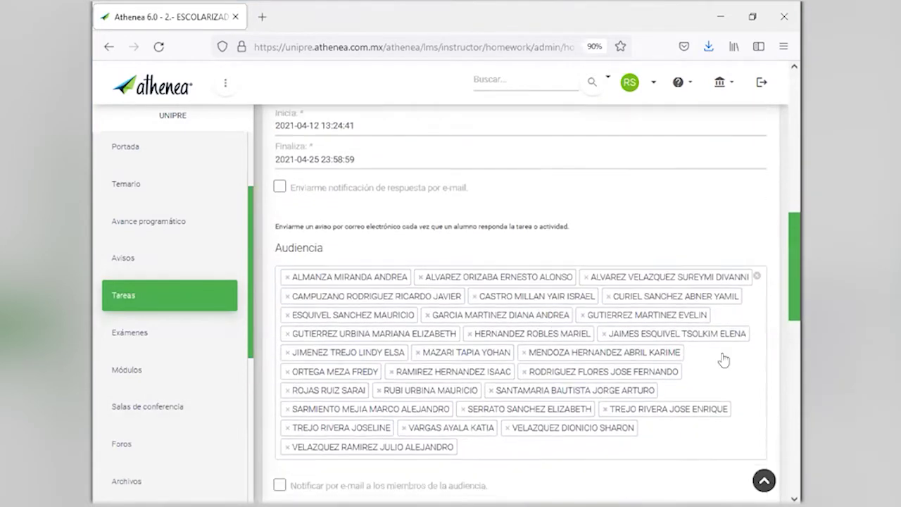
Clear the Audiencia field and add five students one by one from the list
{"action": "left_click", "coordinate": [750, 279]}
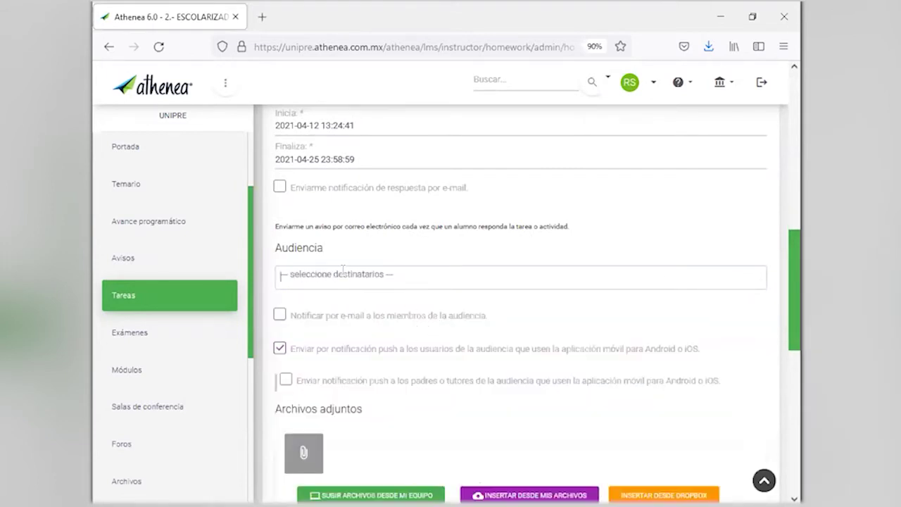
{"action": "left_click", "coordinate": [343, 273]}
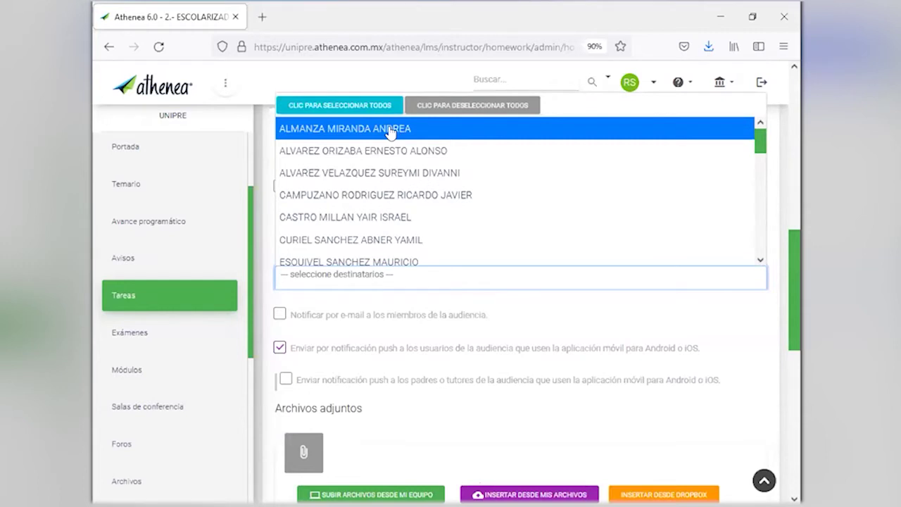
{"action": "left_click", "coordinate": [391, 131]}
{"action": "left_click", "coordinate": [438, 282]}
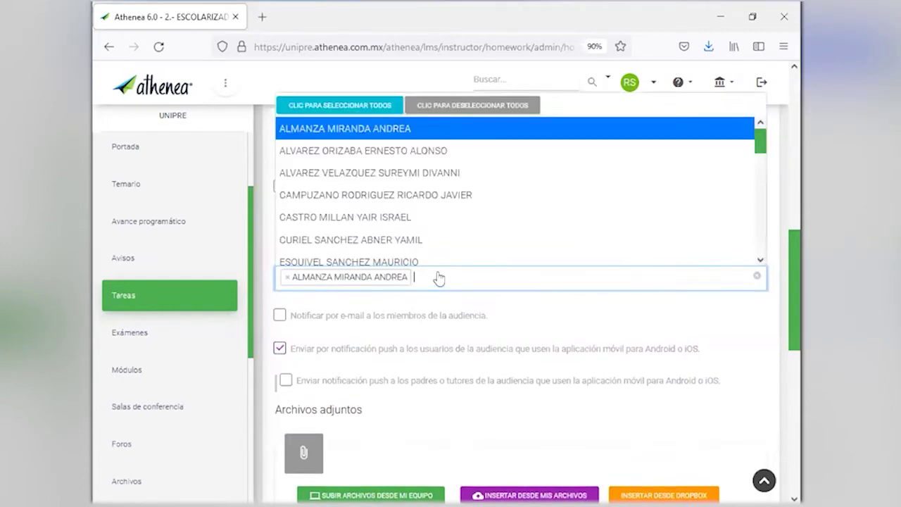
{"action": "left_click", "coordinate": [430, 151]}
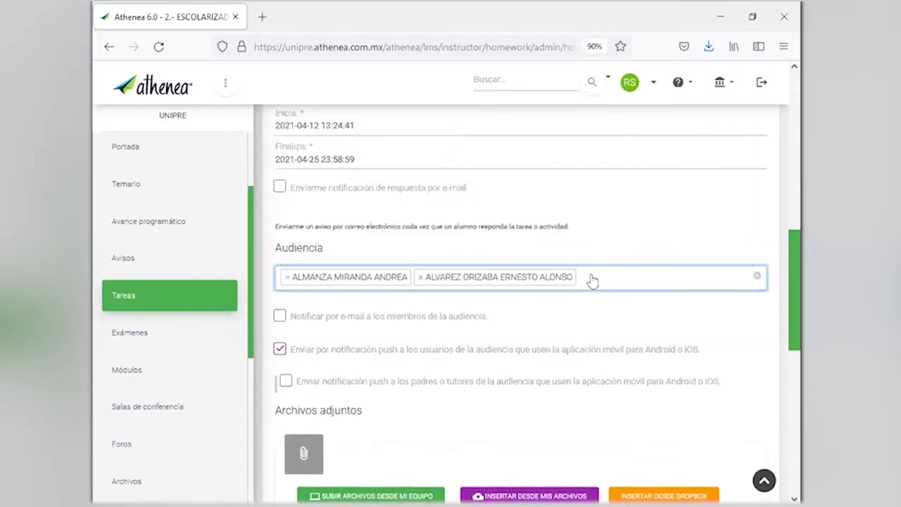
{"action": "left_click", "coordinate": [591, 280]}
{"action": "left_click", "coordinate": [509, 172]}
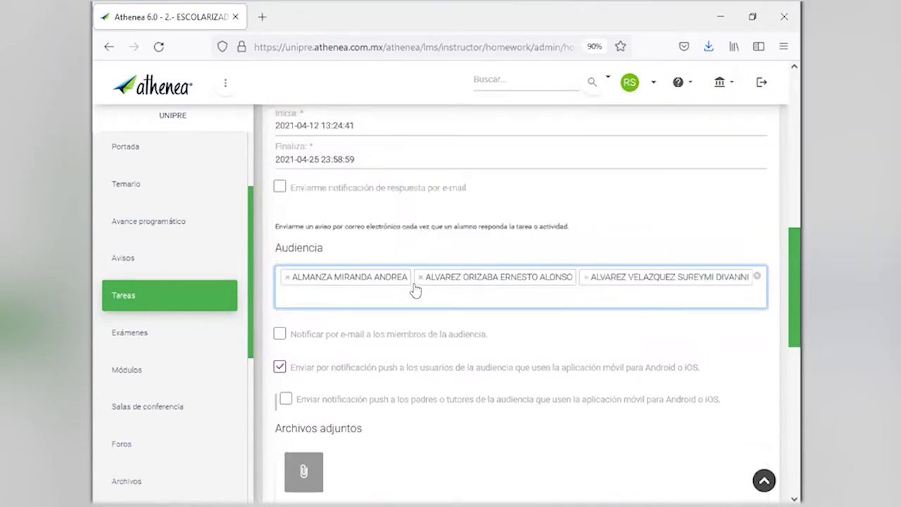
{"action": "left_click", "coordinate": [419, 285]}
{"action": "left_click", "coordinate": [413, 199]}
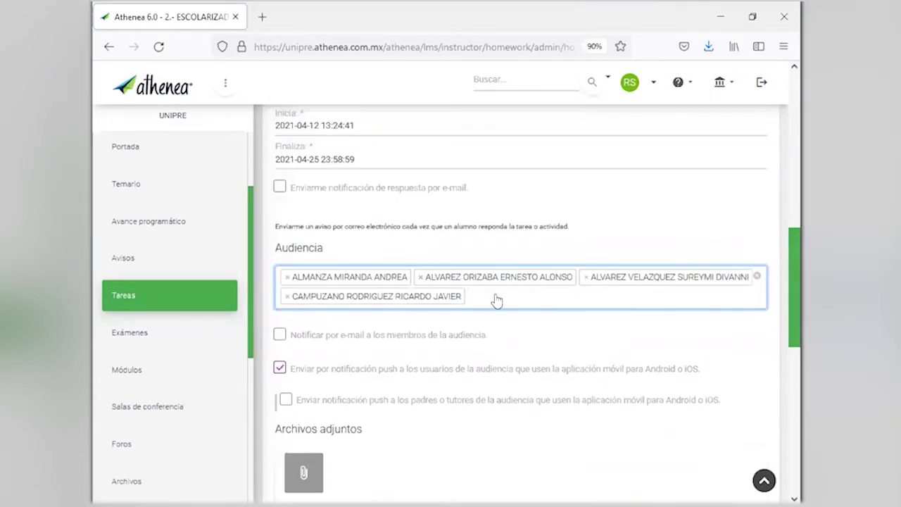
{"action": "left_click", "coordinate": [495, 300]}
{"action": "left_click", "coordinate": [415, 215]}
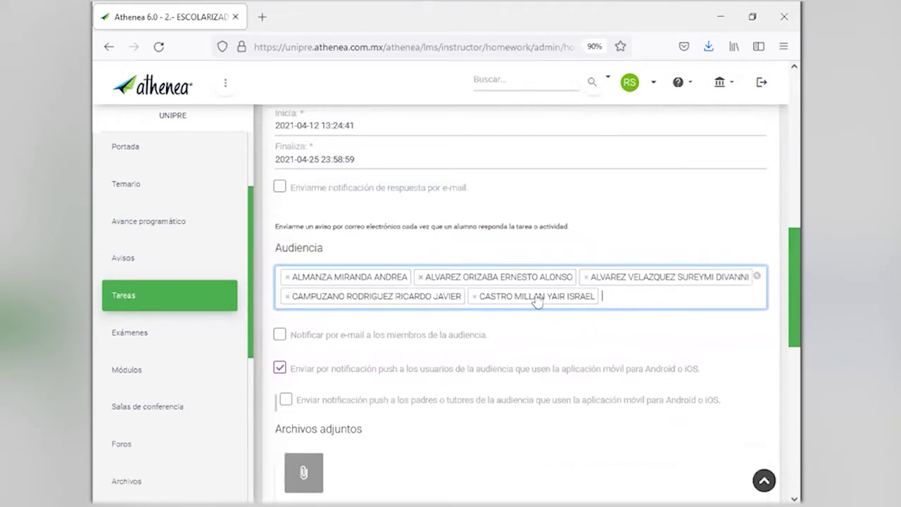
{"action": "left_click", "coordinate": [264, 331]}
Add a sixth student to the task audience
{"action": "scroll", "coordinate": [261, 382], "scroll_direction": "down", "scroll_amount": 3}
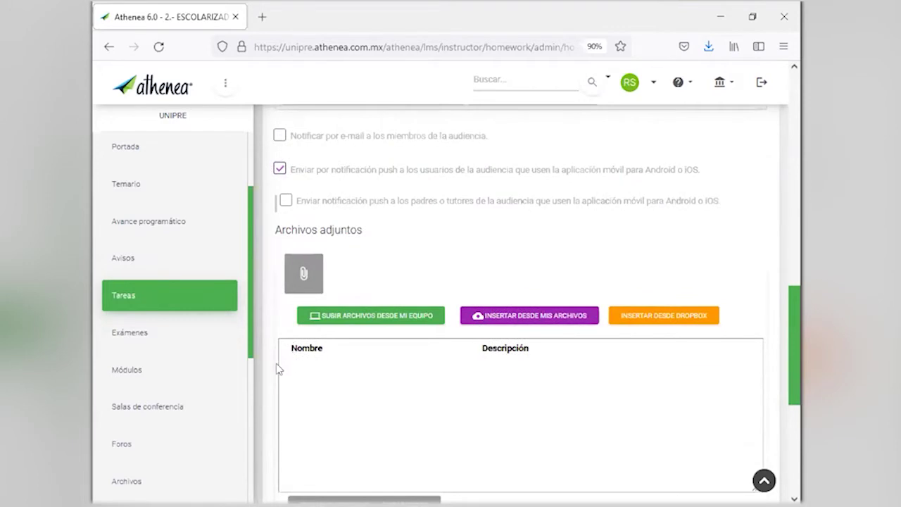
{"action": "scroll", "coordinate": [314, 356], "scroll_direction": "down", "scroll_amount": 3}
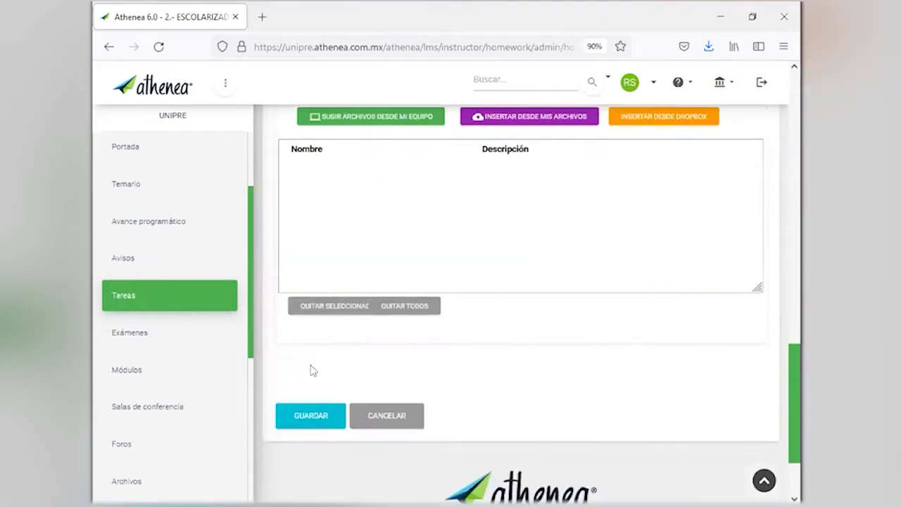
{"action": "scroll", "coordinate": [422, 430], "scroll_direction": "up", "scroll_amount": 4}
{"action": "scroll", "coordinate": [431, 431], "scroll_direction": "up", "scroll_amount": 5}
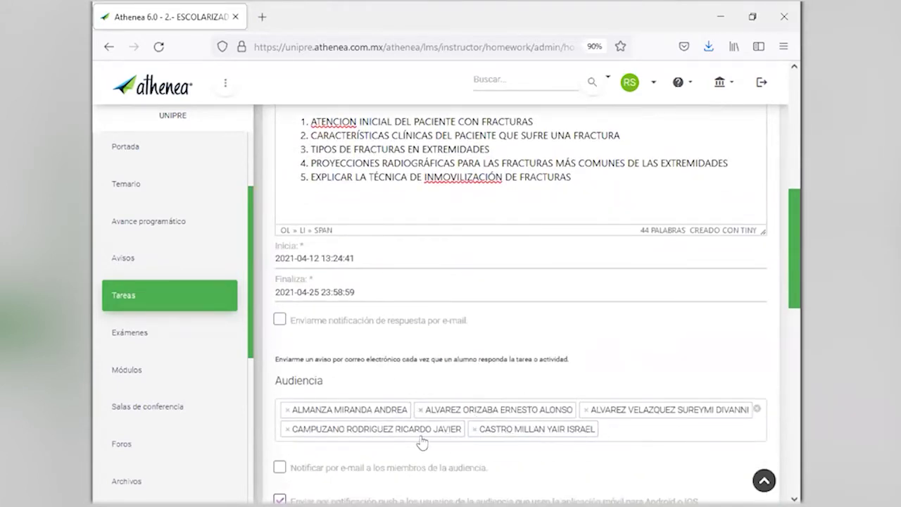
{"action": "left_click", "coordinate": [628, 437]}
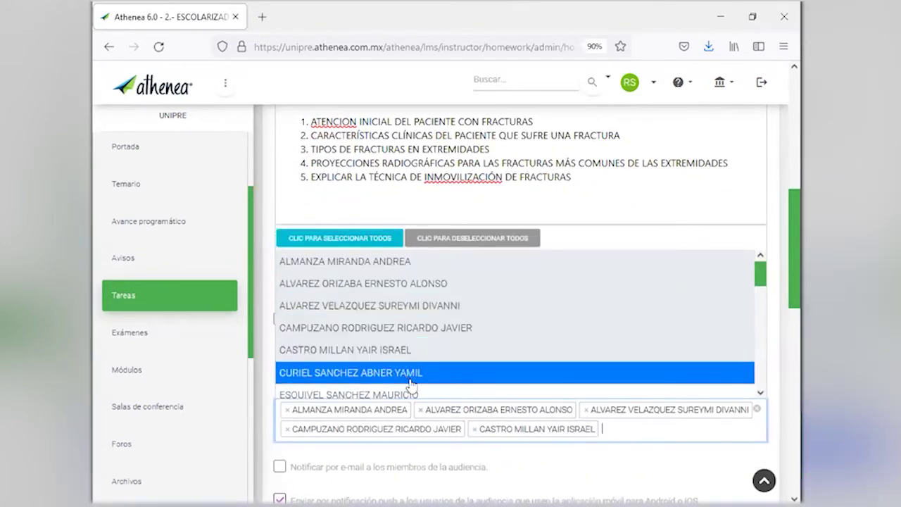
{"action": "left_click", "coordinate": [415, 393]}
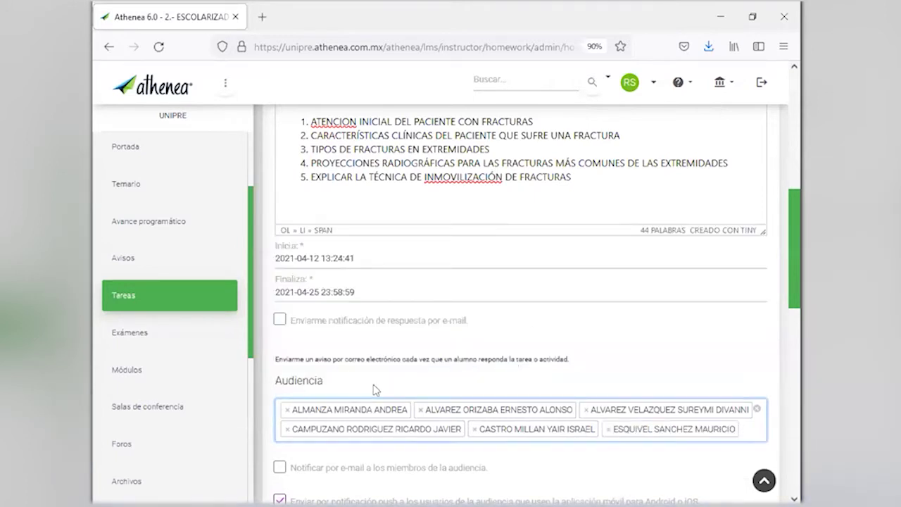
{"action": "scroll", "coordinate": [371, 389], "scroll_direction": "down", "scroll_amount": 5}
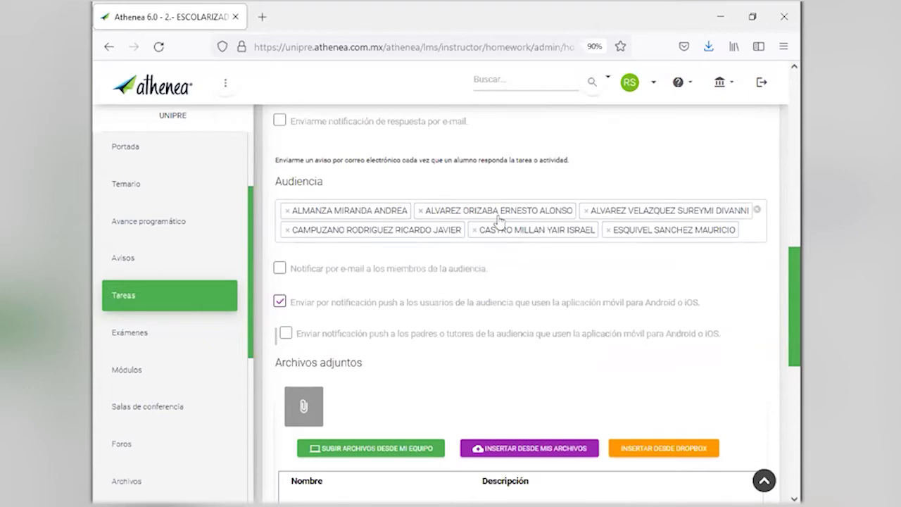
Remove the second audience student and add a different student from further down the list
{"action": "left_click", "coordinate": [420, 212]}
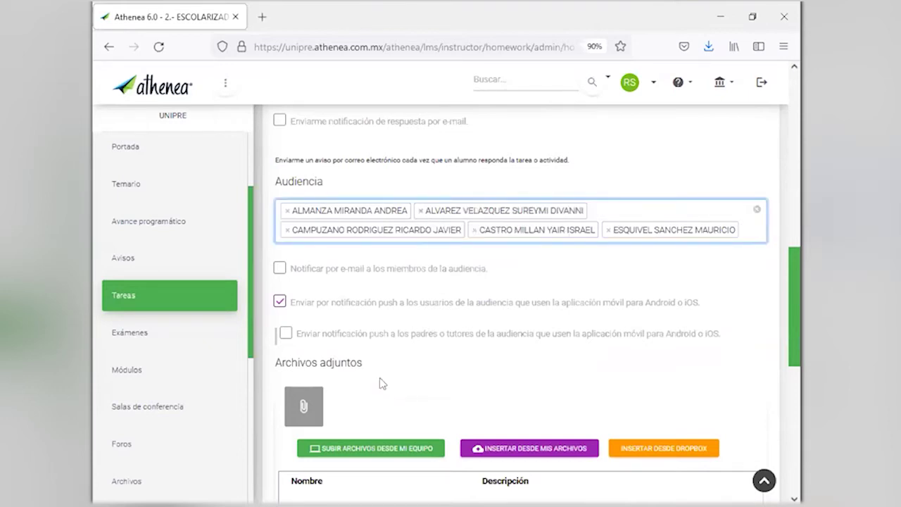
{"action": "left_click", "coordinate": [635, 211]}
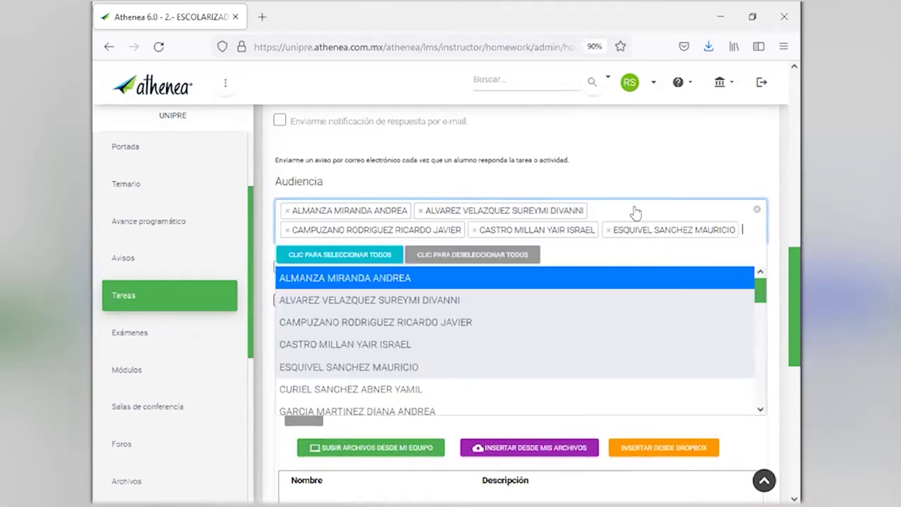
{"action": "scroll", "coordinate": [370, 345], "scroll_direction": "down", "scroll_amount": 8}
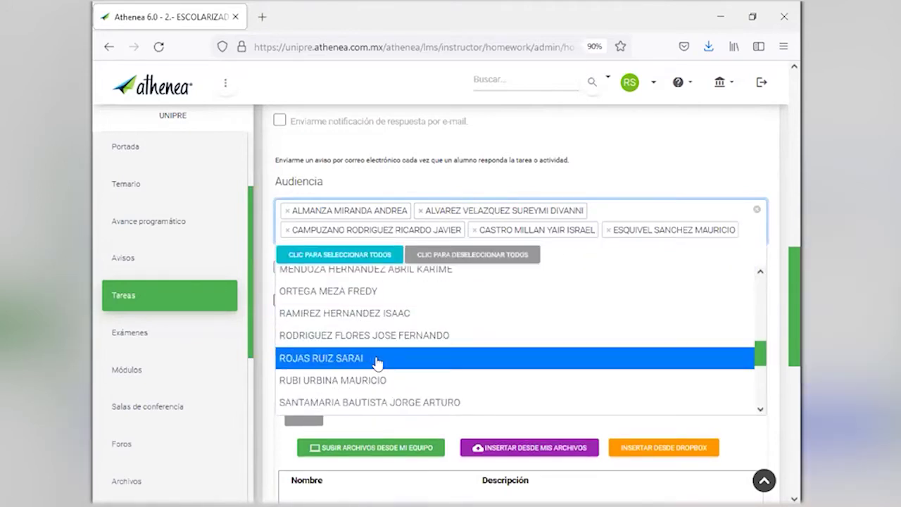
{"action": "left_click", "coordinate": [377, 363]}
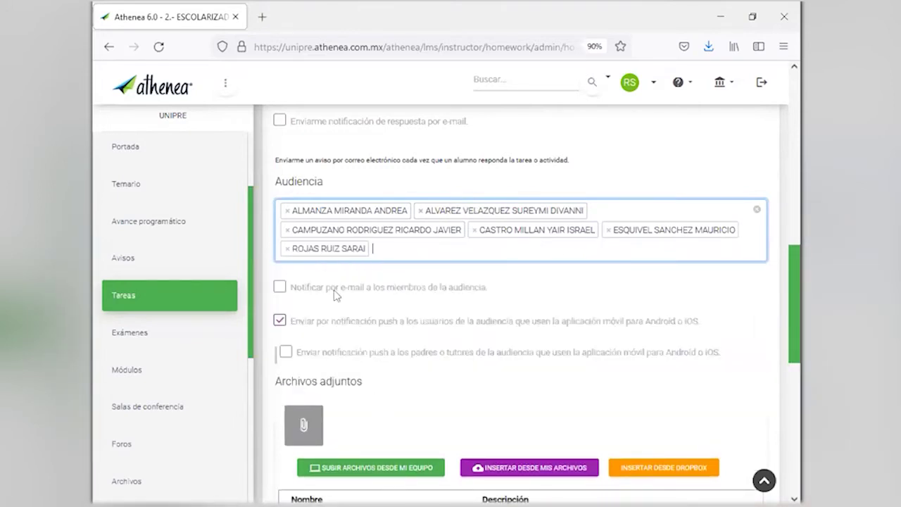
{"action": "left_click", "coordinate": [255, 286]}
{"action": "scroll", "coordinate": [257, 301], "scroll_direction": "up", "scroll_amount": 1}
{"action": "scroll", "coordinate": [257, 305], "scroll_direction": "up", "scroll_amount": 2}
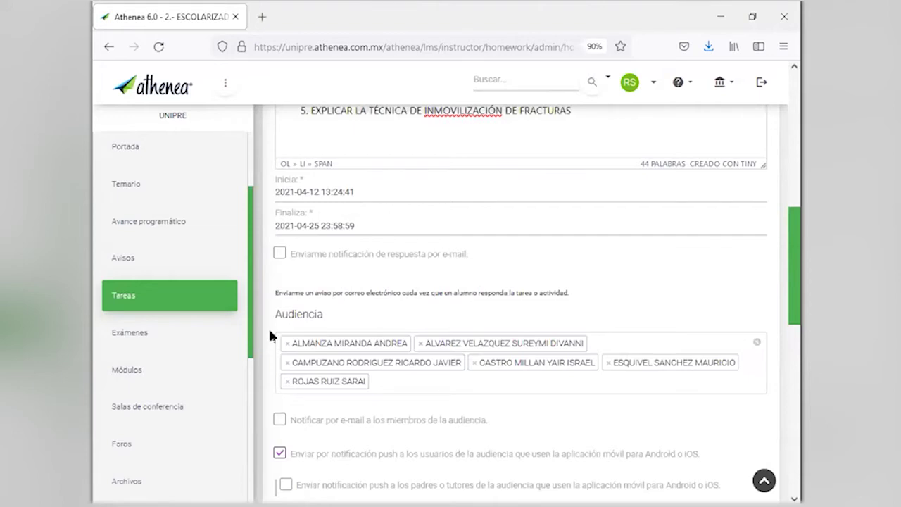
{"action": "scroll", "coordinate": [262, 346], "scroll_direction": "up", "scroll_amount": 2}
{"action": "scroll", "coordinate": [262, 345], "scroll_direction": "up", "scroll_amount": 7}
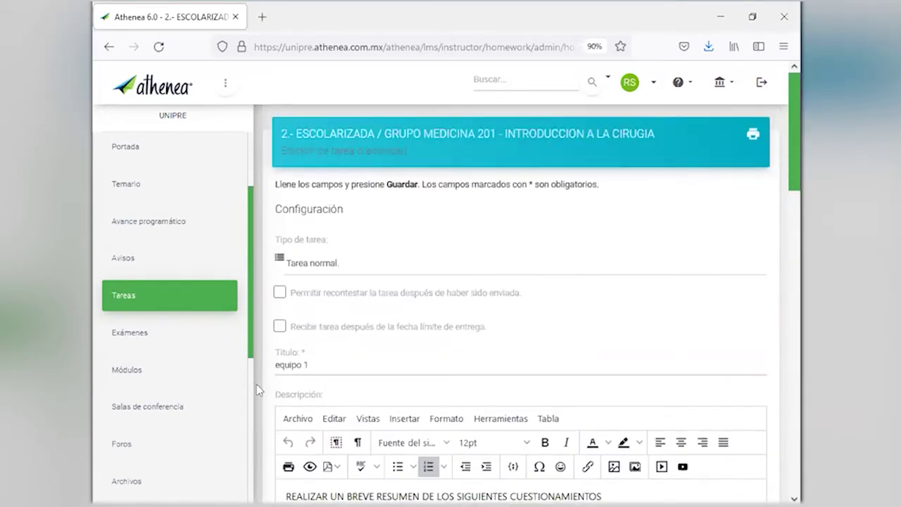
{"action": "scroll", "coordinate": [258, 389], "scroll_direction": "down", "scroll_amount": 15}
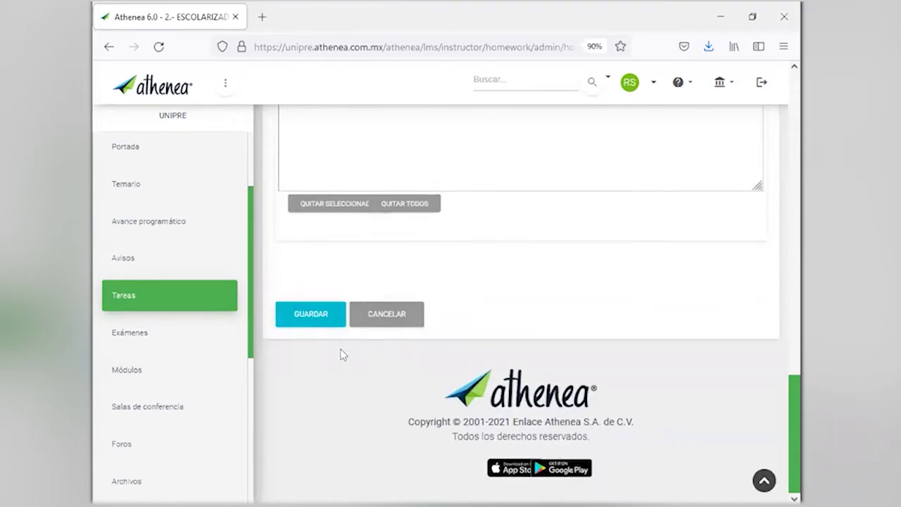
{"action": "scroll", "coordinate": [316, 400], "scroll_direction": "up", "scroll_amount": 1}
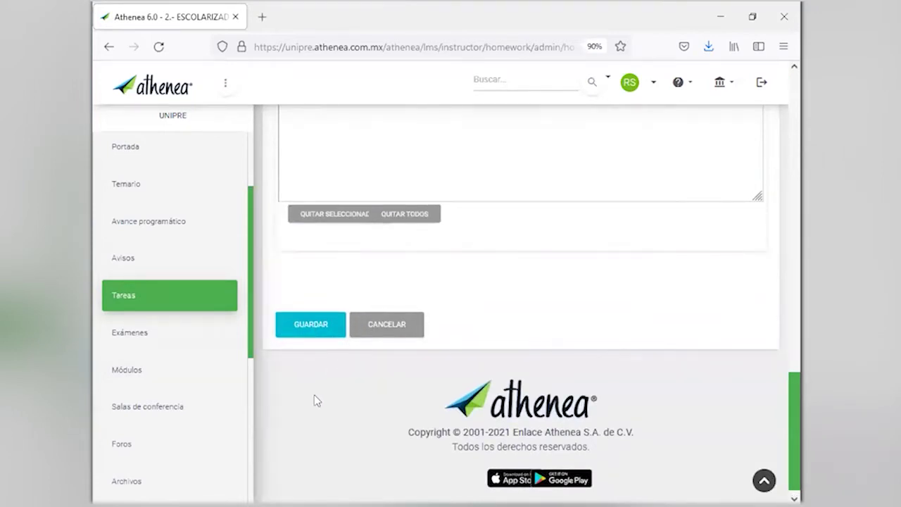
{"action": "scroll", "coordinate": [384, 380], "scroll_direction": "up", "scroll_amount": 10}
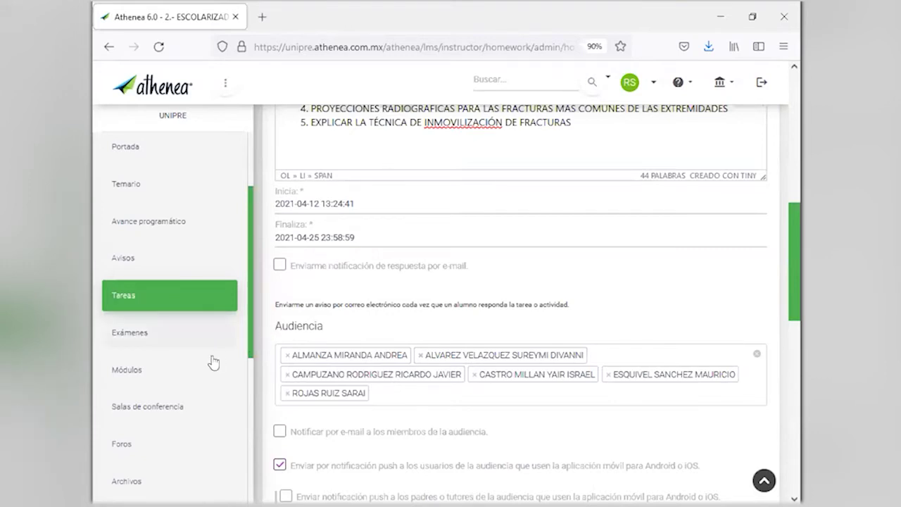
{"action": "scroll", "coordinate": [208, 368], "scroll_direction": "down", "scroll_amount": 3}
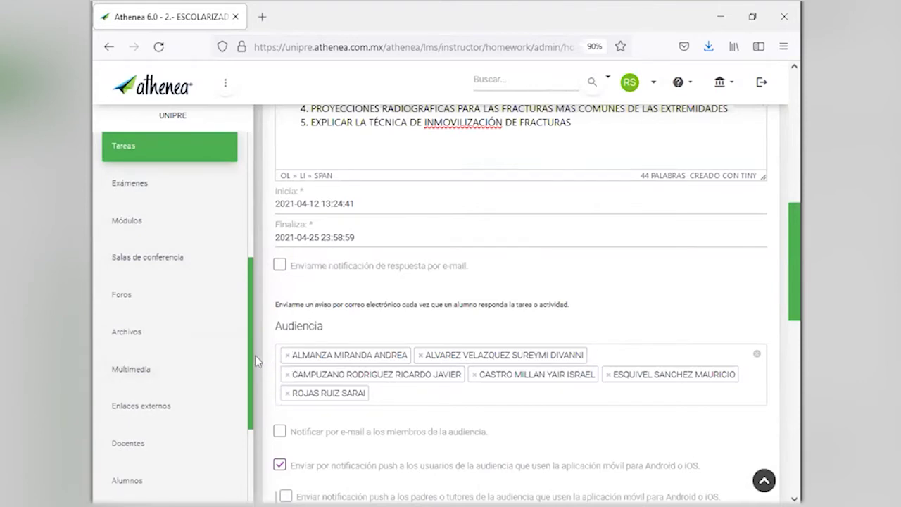
{"action": "scroll", "coordinate": [260, 362], "scroll_direction": "up", "scroll_amount": 3}
{"action": "scroll", "coordinate": [260, 373], "scroll_direction": "up", "scroll_amount": 3}
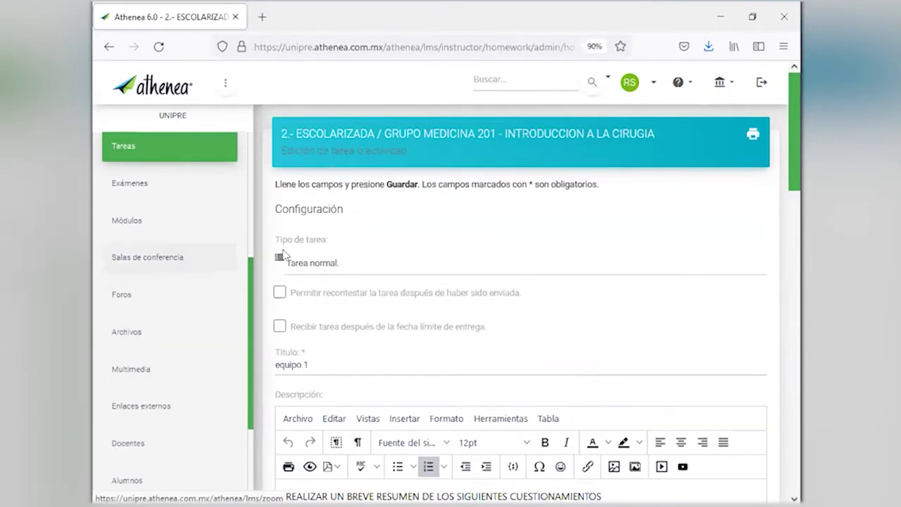
{"action": "scroll", "coordinate": [260, 316], "scroll_direction": "down", "scroll_amount": 4}
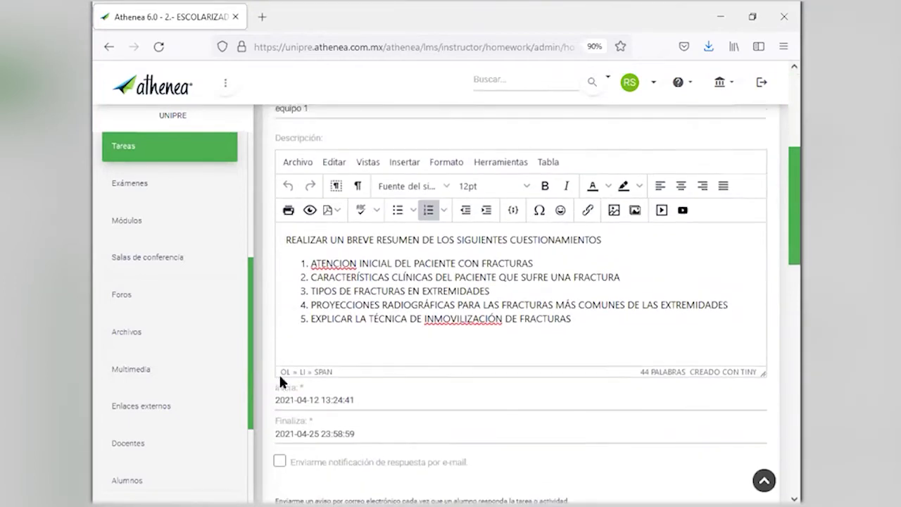
{"action": "scroll", "coordinate": [278, 372], "scroll_direction": "up", "scroll_amount": 2}
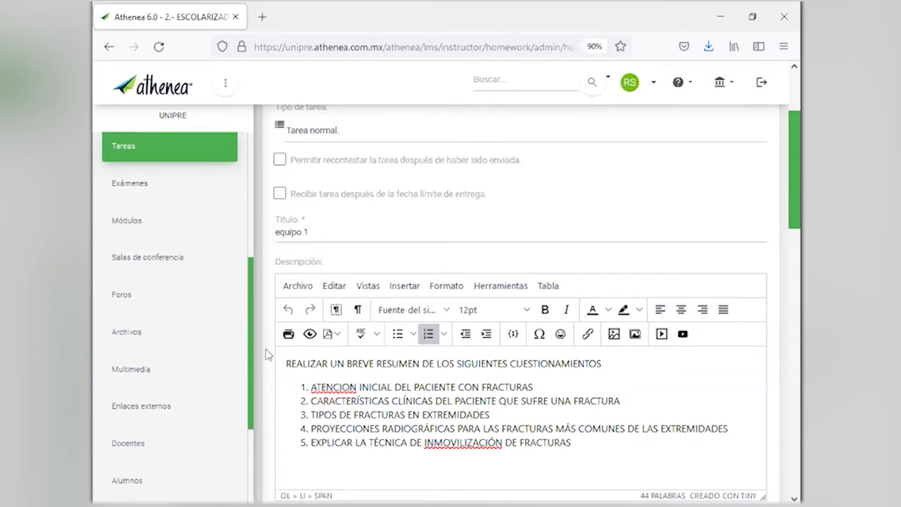
{"action": "scroll", "coordinate": [266, 352], "scroll_direction": "down", "scroll_amount": 3}
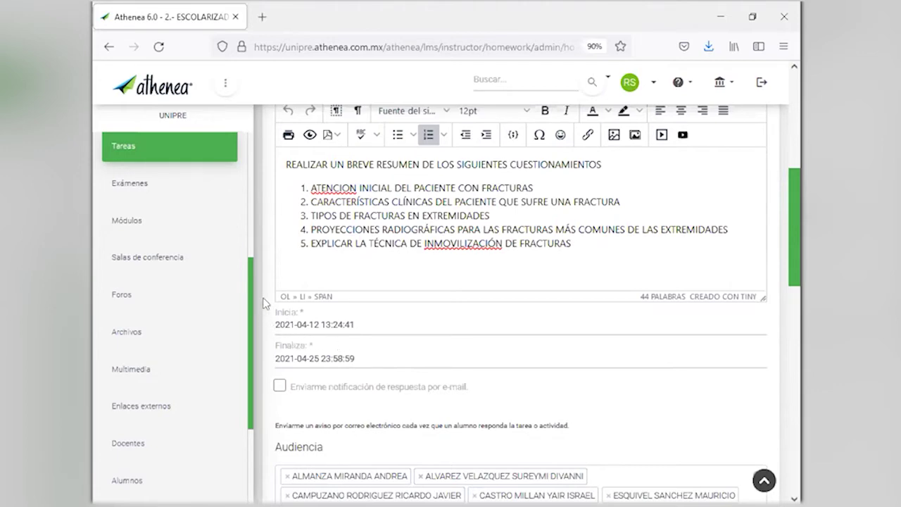
{"action": "scroll", "coordinate": [380, 363], "scroll_direction": "up", "scroll_amount": 3}
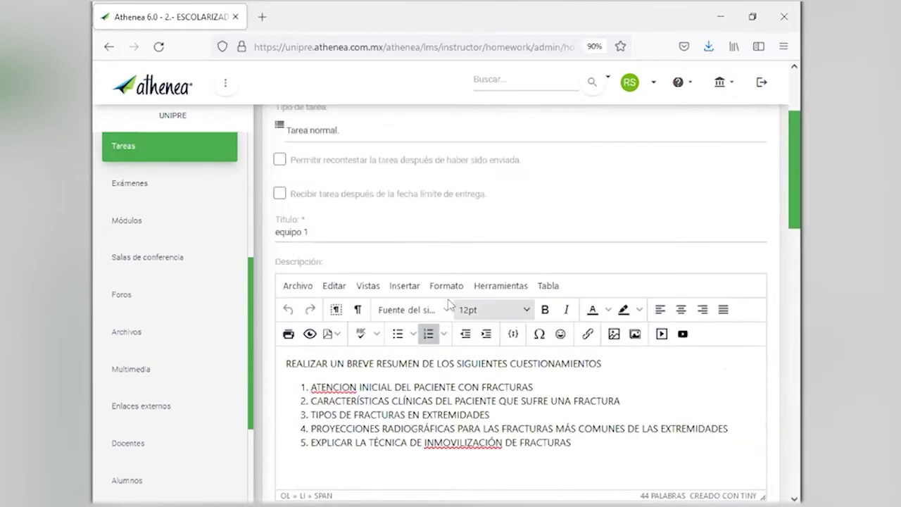
{"action": "scroll", "coordinate": [414, 352], "scroll_direction": "down", "scroll_amount": 5}
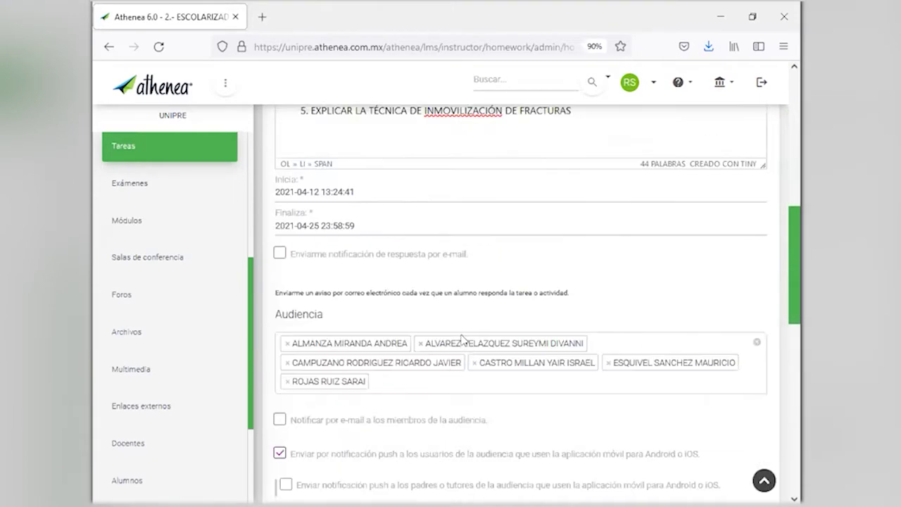
Replace one audience student with another classmate picked lower in the student list
{"action": "left_click", "coordinate": [380, 384]}
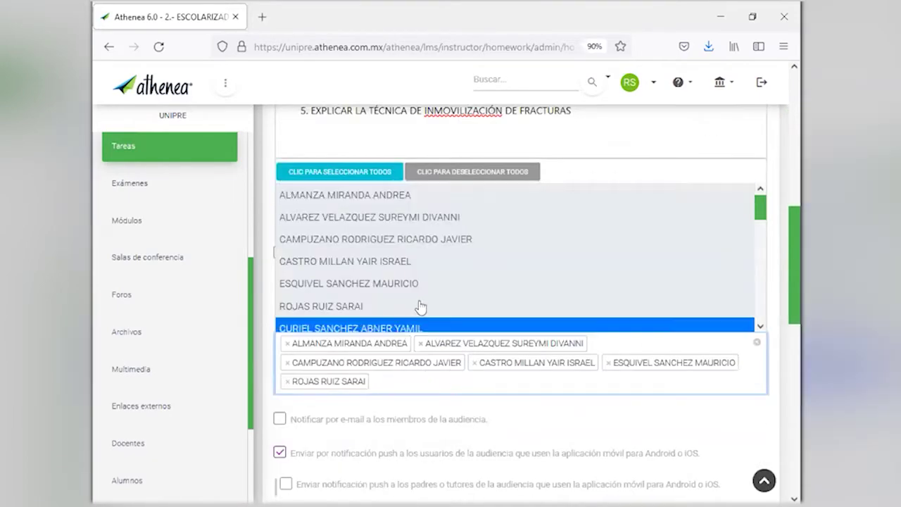
{"action": "left_click", "coordinate": [419, 310]}
{"action": "scroll", "coordinate": [415, 303], "scroll_direction": "down", "scroll_amount": 3}
{"action": "scroll", "coordinate": [408, 310], "scroll_direction": "up", "scroll_amount": 1}
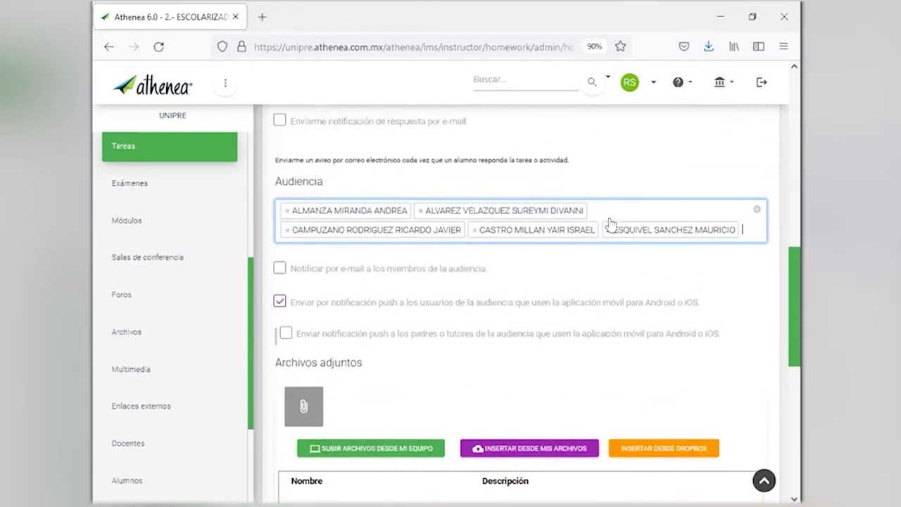
{"action": "left_click", "coordinate": [611, 225]}
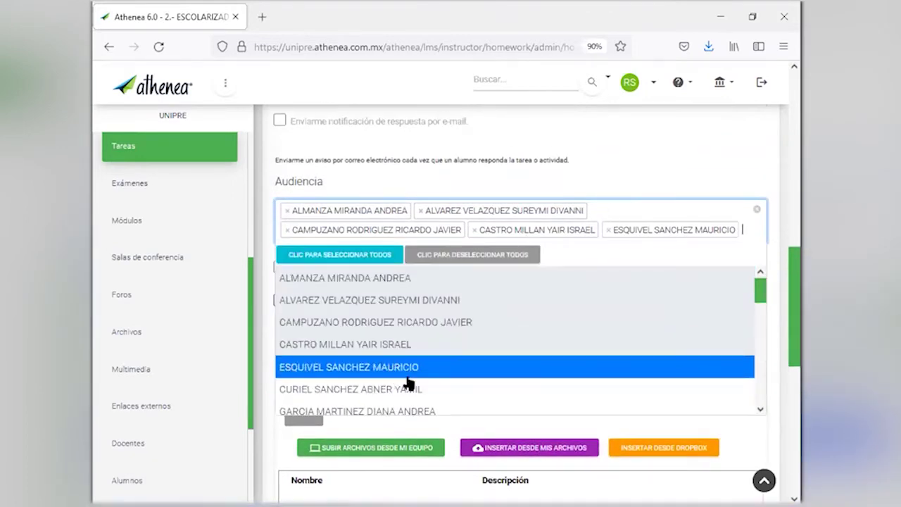
{"action": "scroll", "coordinate": [341, 369], "scroll_direction": "down", "scroll_amount": 3}
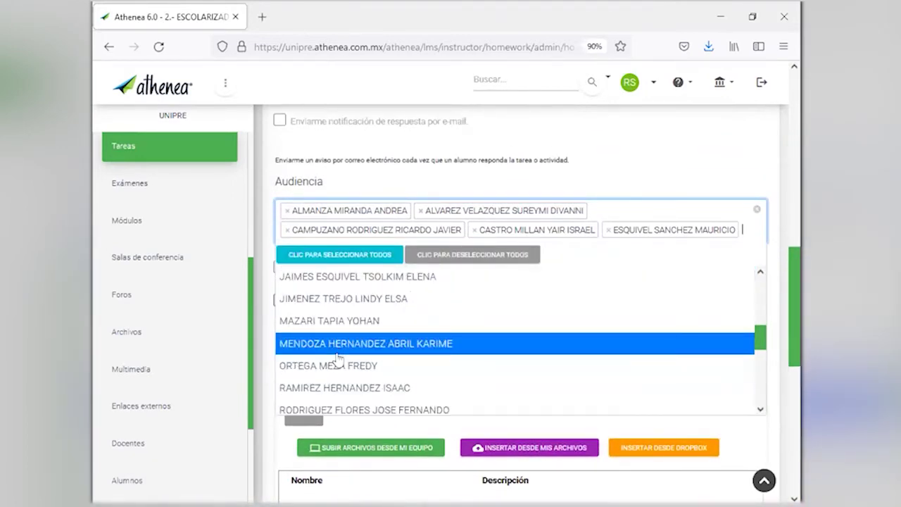
{"action": "left_click", "coordinate": [338, 352]}
{"action": "scroll", "coordinate": [279, 301], "scroll_direction": "up", "scroll_amount": 5}
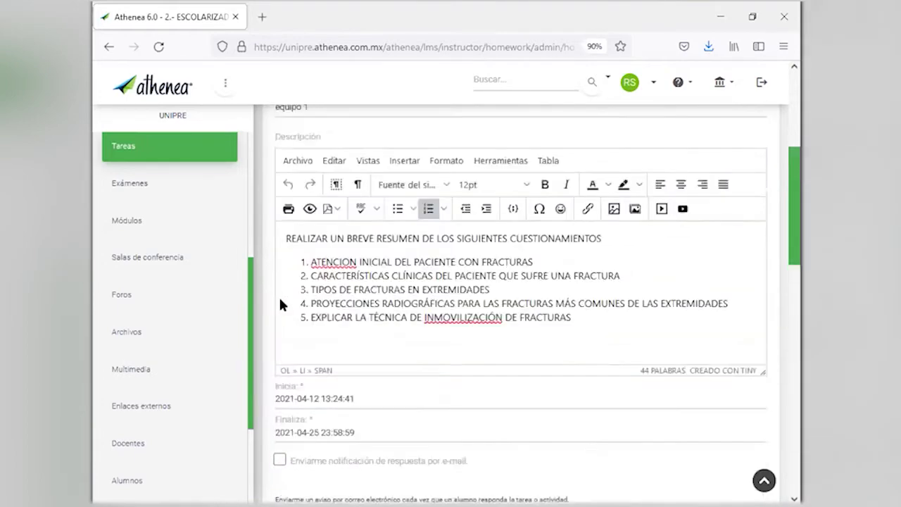
{"action": "scroll", "coordinate": [280, 298], "scroll_direction": "up", "scroll_amount": 4}
{"action": "scroll", "coordinate": [282, 311], "scroll_direction": "down", "scroll_amount": 7}
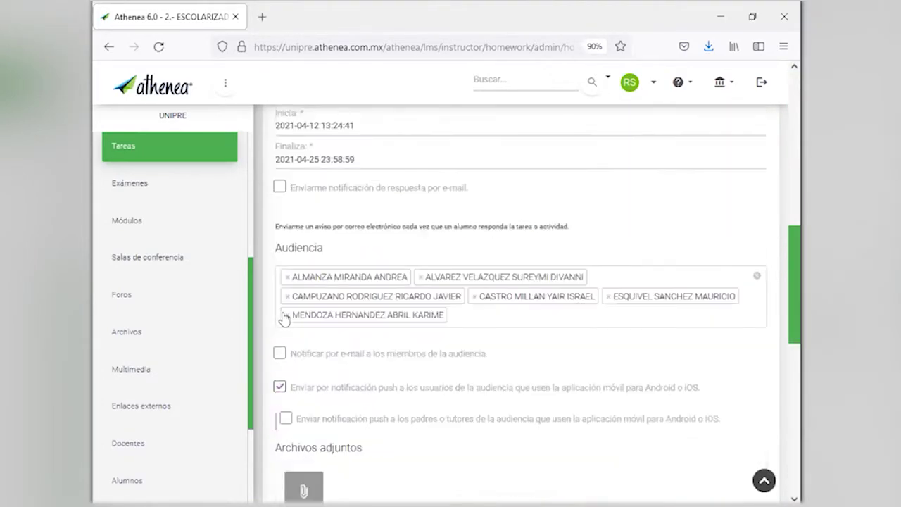
{"action": "scroll", "coordinate": [285, 319], "scroll_direction": "down", "scroll_amount": 7}
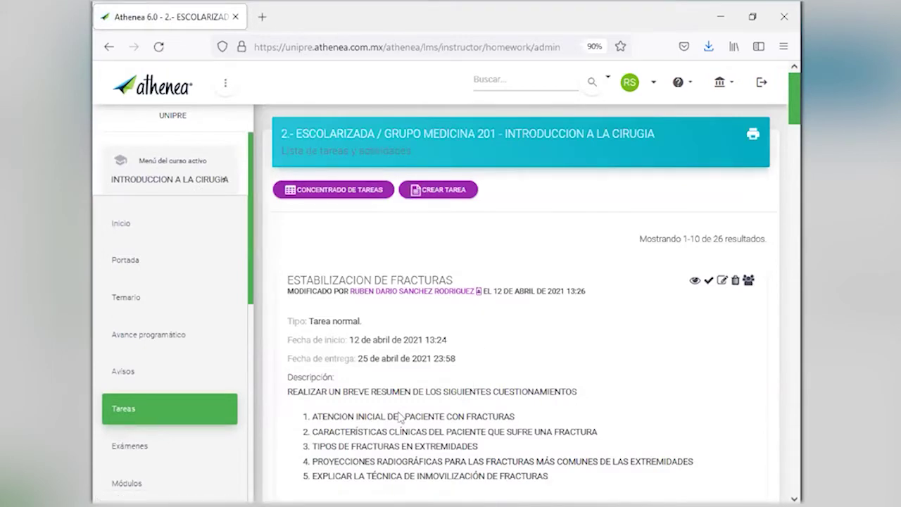
{"action": "scroll", "coordinate": [399, 417], "scroll_direction": "down", "scroll_amount": 1}
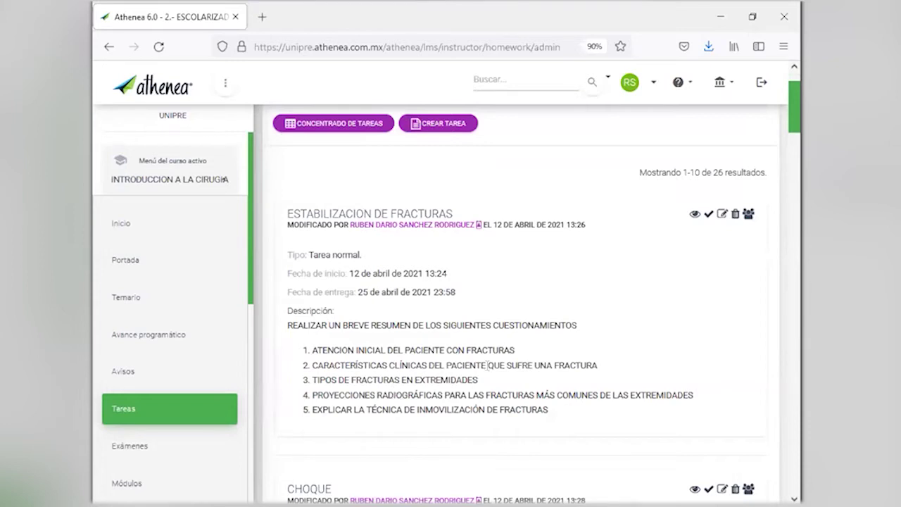
{"action": "scroll", "coordinate": [488, 365], "scroll_direction": "down", "scroll_amount": 2}
{"action": "scroll", "coordinate": [479, 372], "scroll_direction": "up", "scroll_amount": 3}
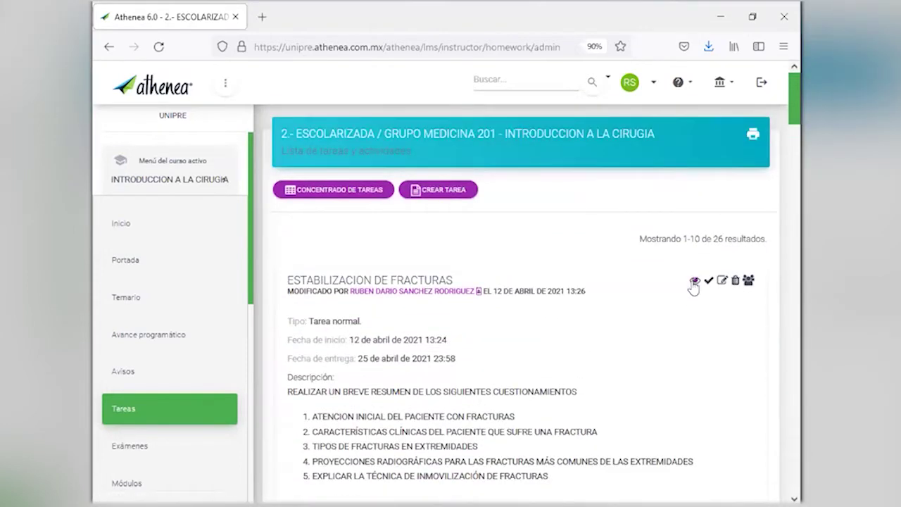
{"action": "scroll", "coordinate": [574, 367], "scroll_direction": "down", "scroll_amount": 1}
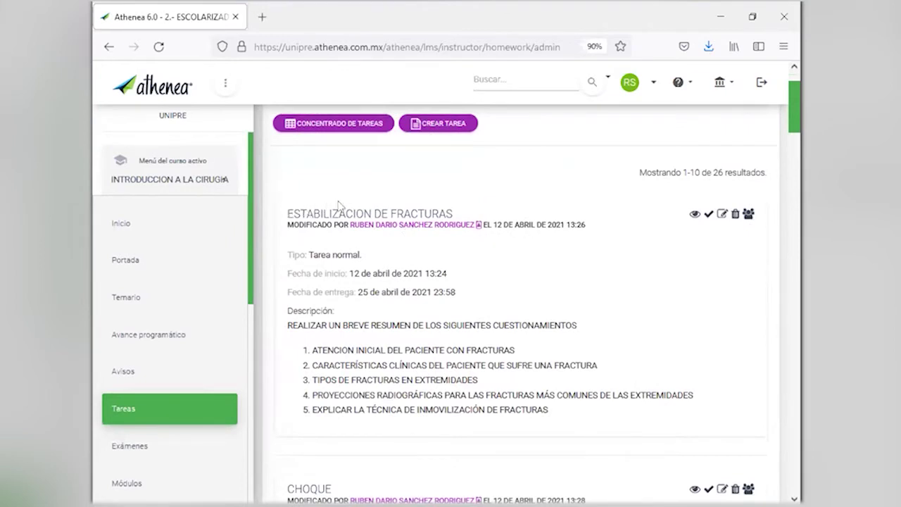
Show the task's readers list and page through to page 3 (results 21–28 of 28)
{"action": "left_click", "coordinate": [694, 215]}
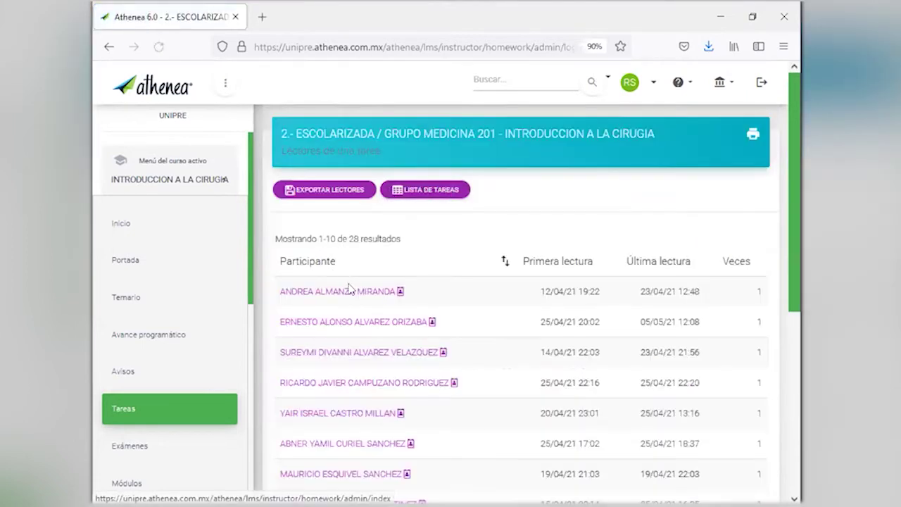
{"action": "scroll", "coordinate": [497, 322], "scroll_direction": "down", "scroll_amount": 3}
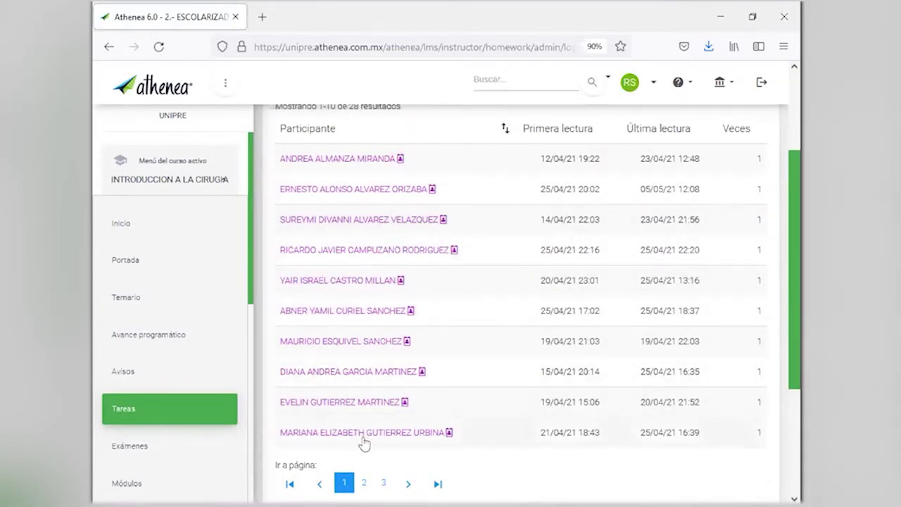
{"action": "left_click", "coordinate": [364, 483]}
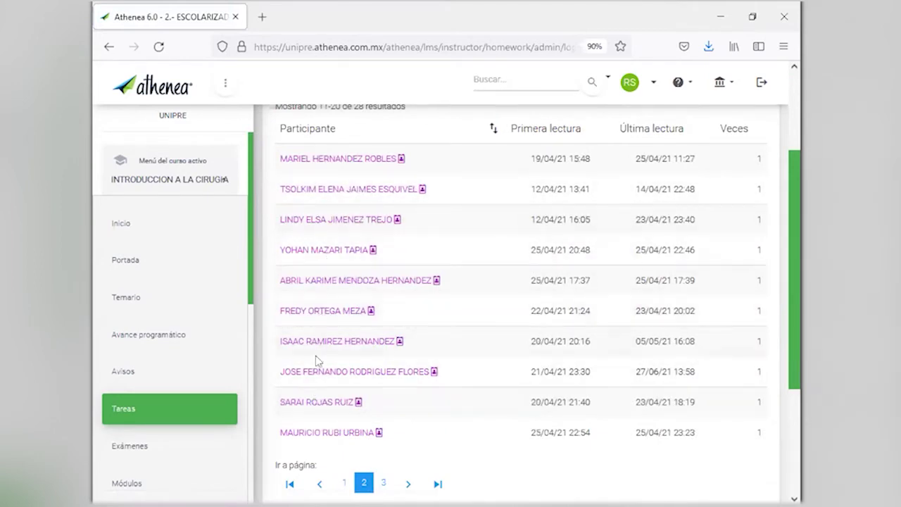
{"action": "left_click", "coordinate": [383, 482]}
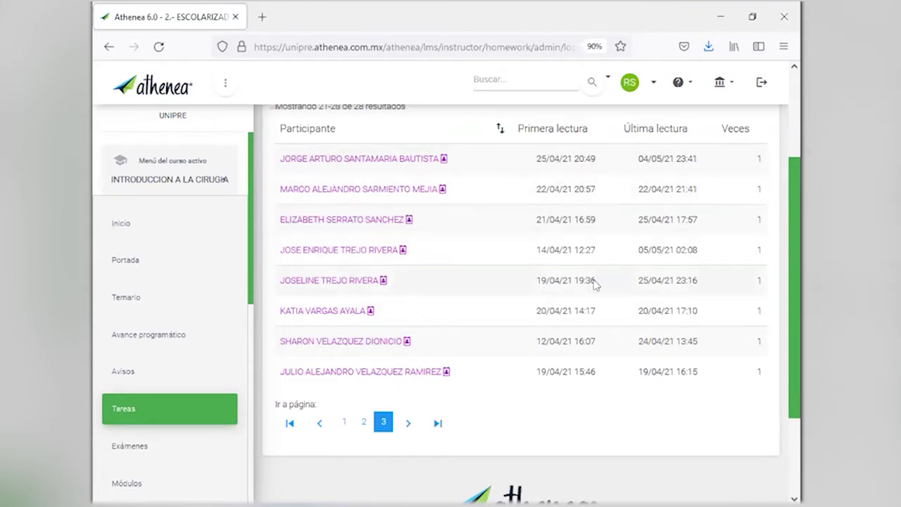
{"action": "scroll", "coordinate": [481, 243], "scroll_direction": "up", "scroll_amount": 3}
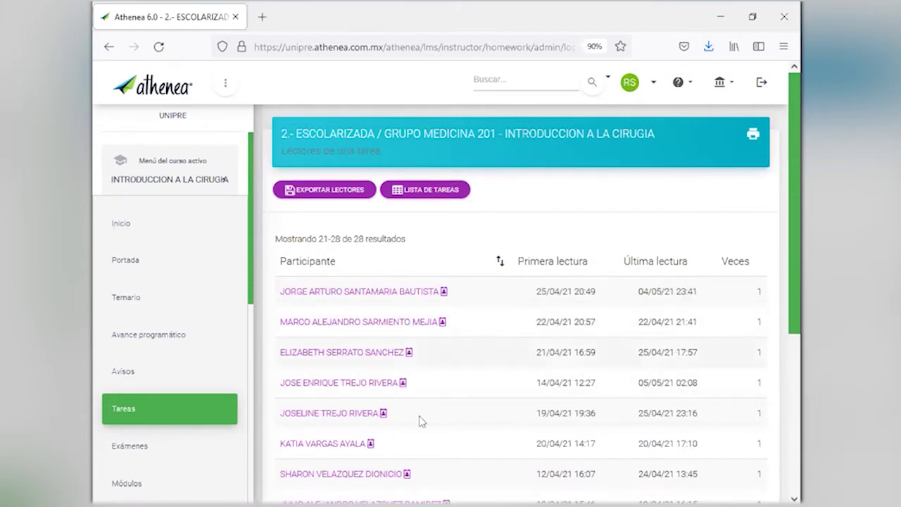
Export the task's readers, then review the 28-student audience, all answered and graded
{"action": "left_click", "coordinate": [282, 190]}
{"action": "key", "text": "alt+Left"}
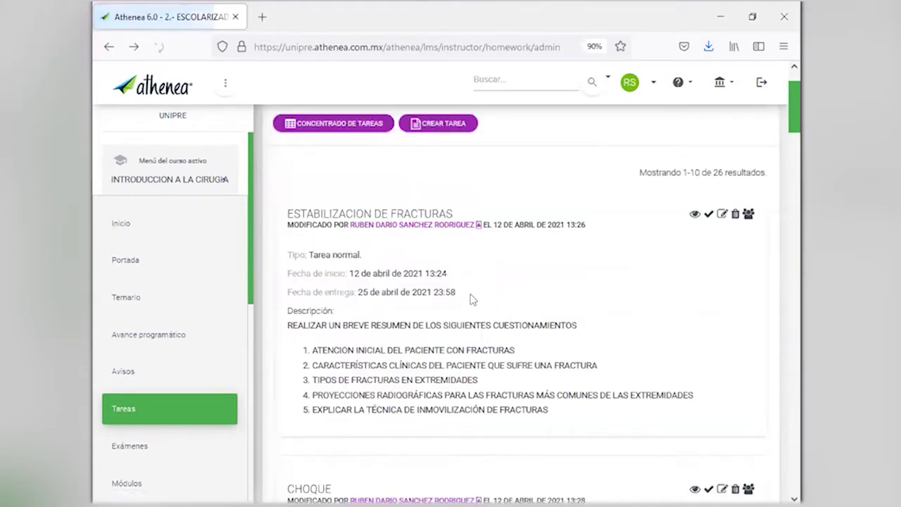
{"action": "left_click", "coordinate": [748, 214]}
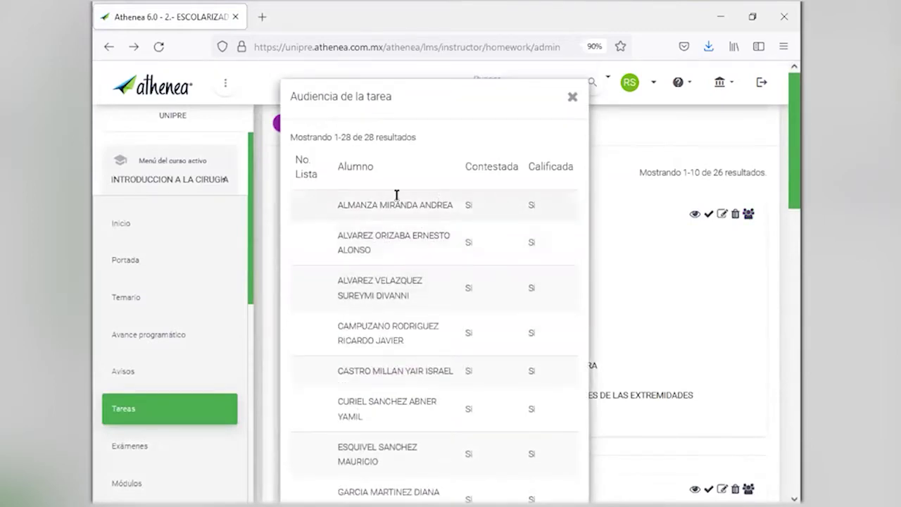
{"action": "scroll", "coordinate": [411, 280], "scroll_direction": "down", "scroll_amount": 10}
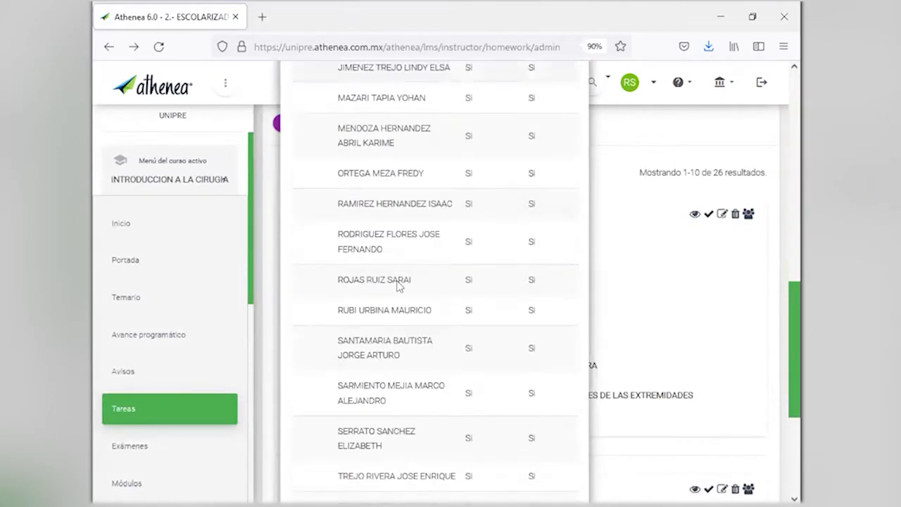
{"action": "scroll", "coordinate": [398, 285], "scroll_direction": "down", "scroll_amount": 3}
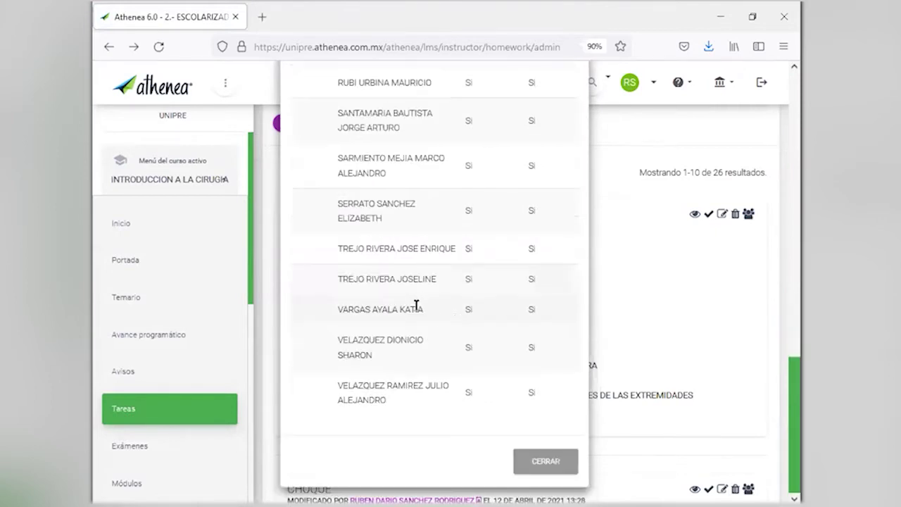
{"action": "scroll", "coordinate": [435, 310], "scroll_direction": "up", "scroll_amount": 15}
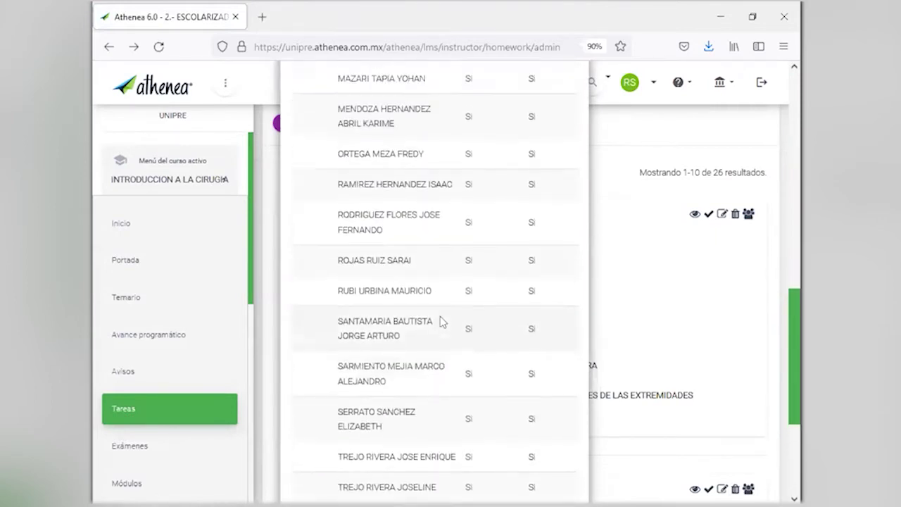
{"action": "left_click", "coordinate": [571, 98]}
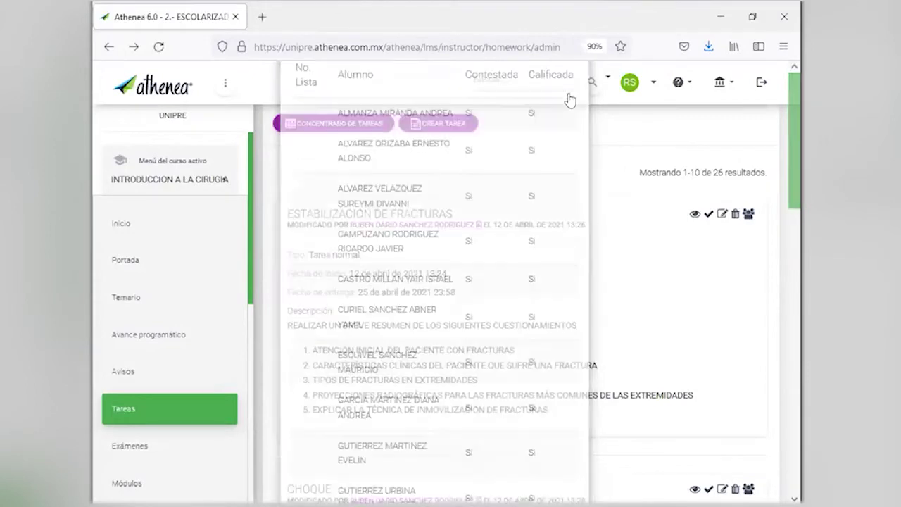
{"action": "scroll", "coordinate": [359, 298], "scroll_direction": "down", "scroll_amount": 2}
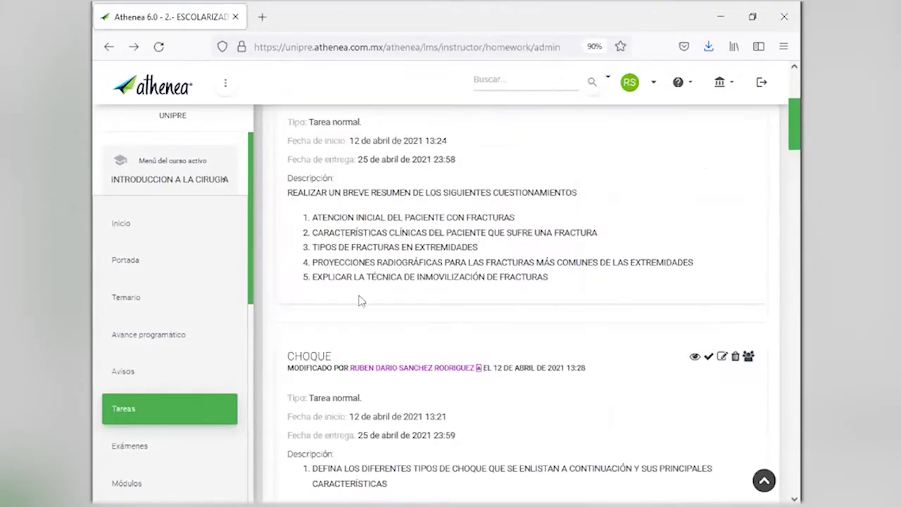
{"action": "scroll", "coordinate": [416, 283], "scroll_direction": "down", "scroll_amount": 3}
{"action": "scroll", "coordinate": [416, 284], "scroll_direction": "down", "scroll_amount": 2}
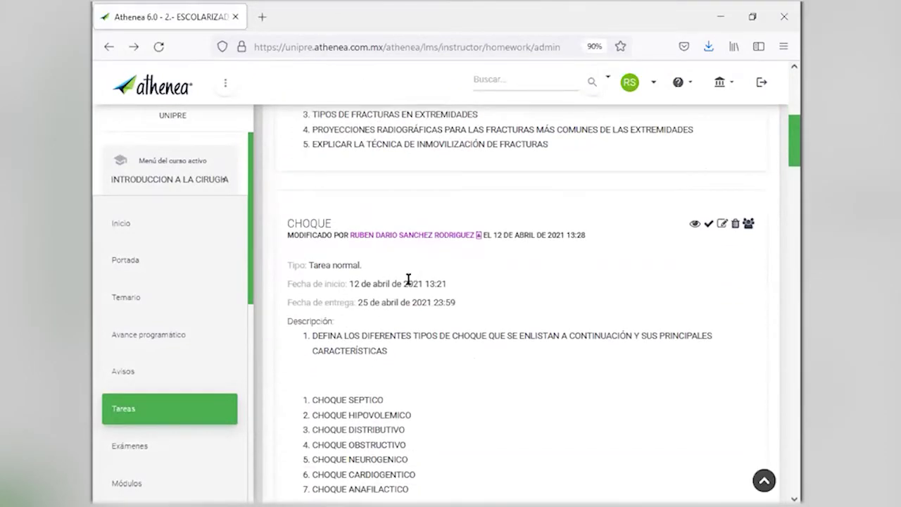
{"action": "scroll", "coordinate": [408, 280], "scroll_direction": "down", "scroll_amount": 2}
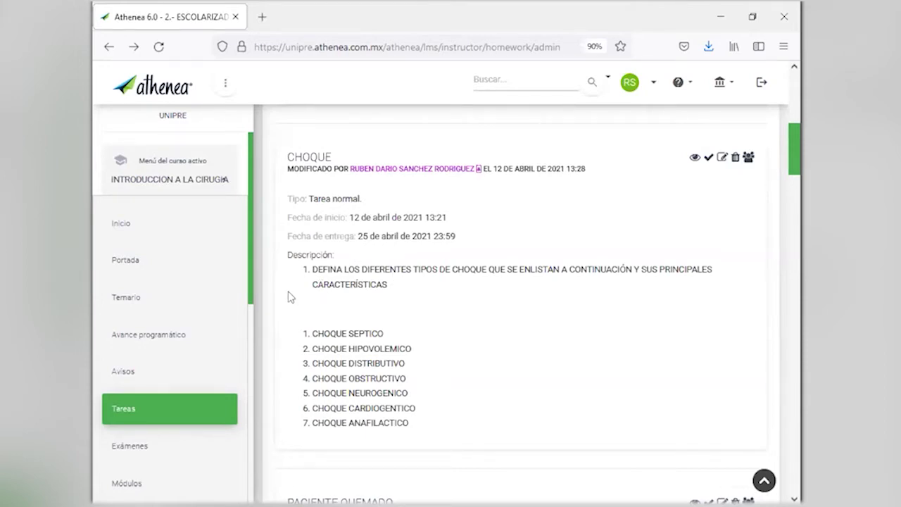
{"action": "scroll", "coordinate": [288, 296], "scroll_direction": "down", "scroll_amount": 3}
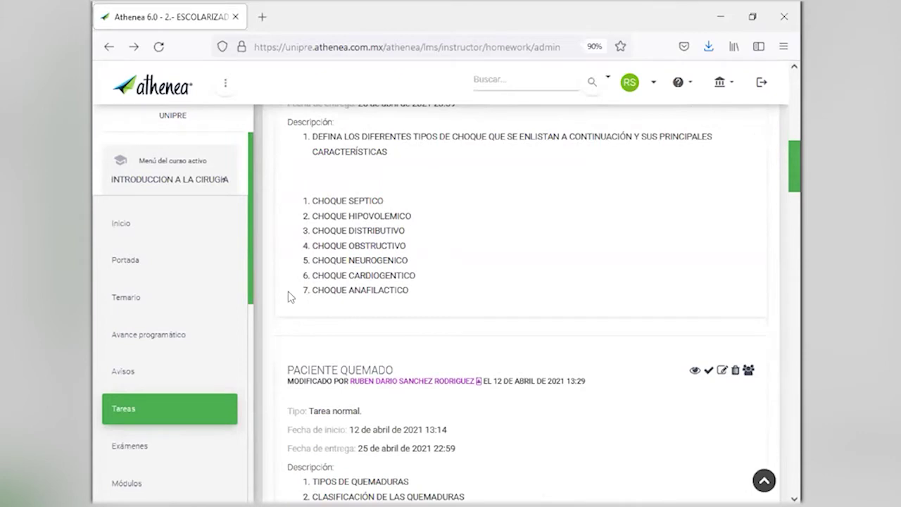
{"action": "scroll", "coordinate": [308, 318], "scroll_direction": "up", "scroll_amount": 4}
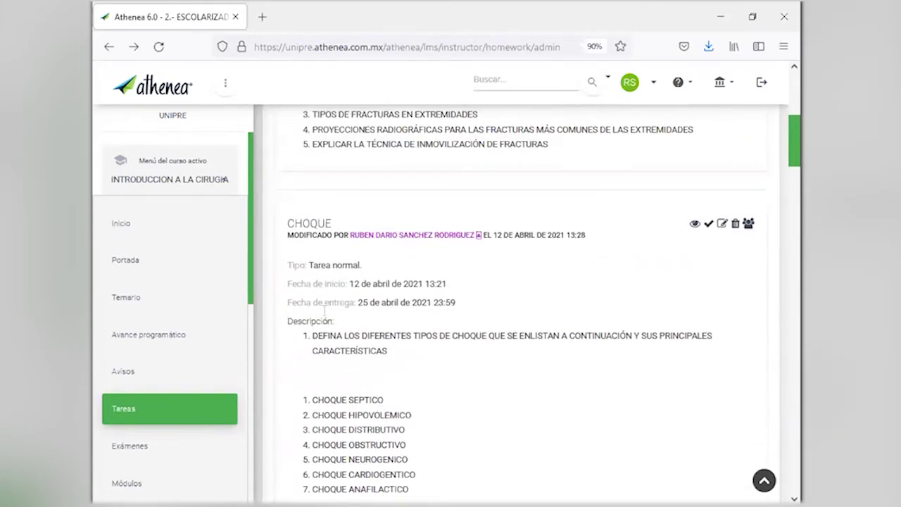
{"action": "scroll", "coordinate": [321, 317], "scroll_direction": "up", "scroll_amount": 6}
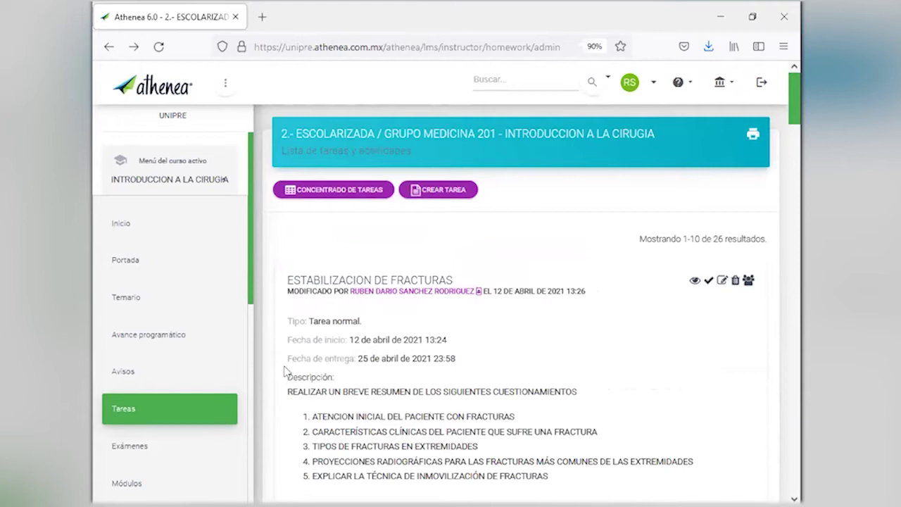
Reload the course task list and scroll back up to Estabilizacion de fracturas at the top
{"action": "left_click", "coordinate": [218, 410]}
{"action": "scroll", "coordinate": [472, 430], "scroll_direction": "down", "scroll_amount": 10}
{"action": "scroll", "coordinate": [422, 437], "scroll_direction": "down", "scroll_amount": 10}
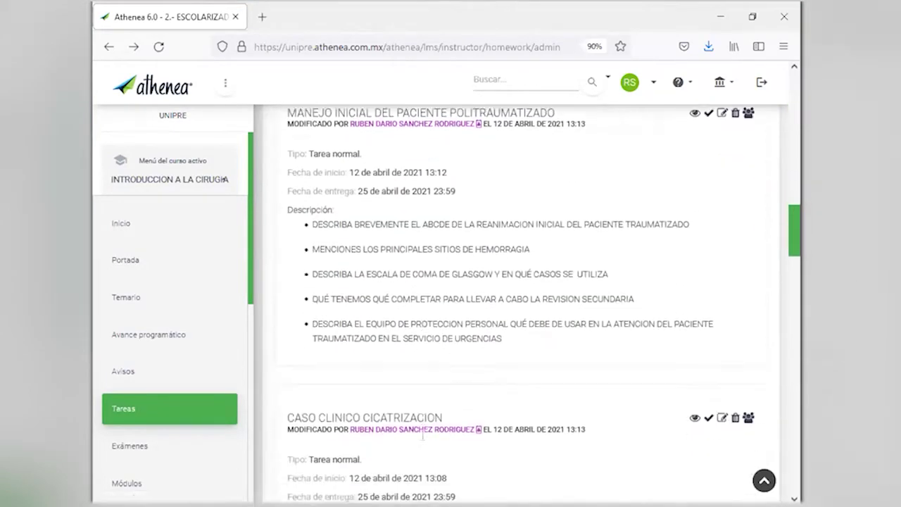
{"action": "scroll", "coordinate": [424, 438], "scroll_direction": "up", "scroll_amount": 8}
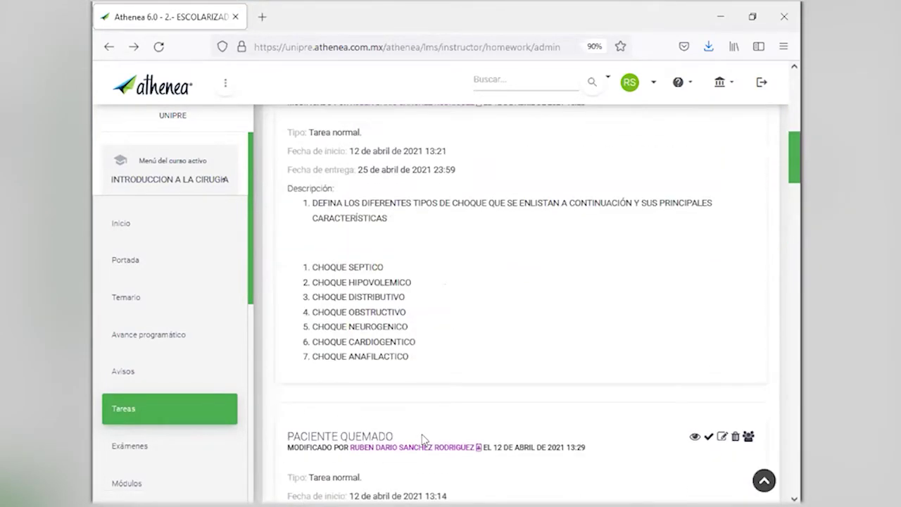
{"action": "scroll", "coordinate": [424, 438], "scroll_direction": "up", "scroll_amount": 8}
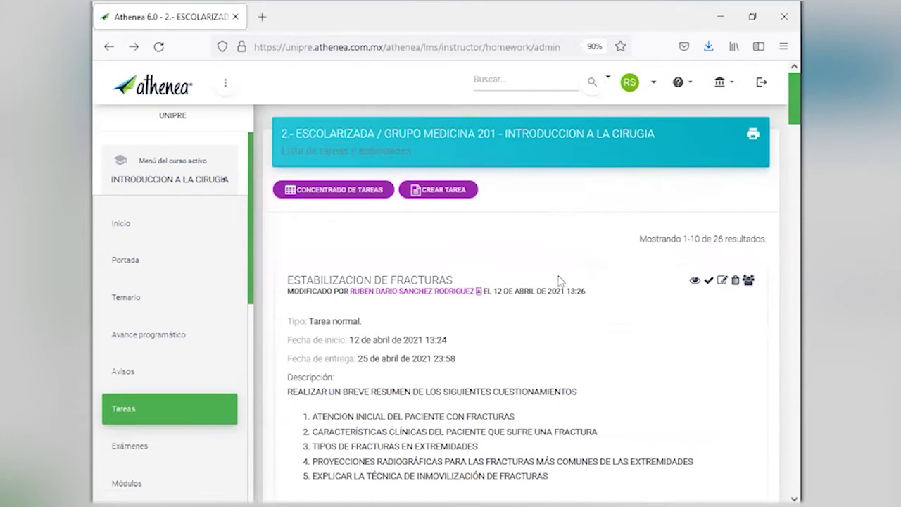
Open the ESTABILIZACION DE FRACTURAS responses page, showing 28 of 28 submissions graded 5
{"action": "left_click", "coordinate": [709, 281]}
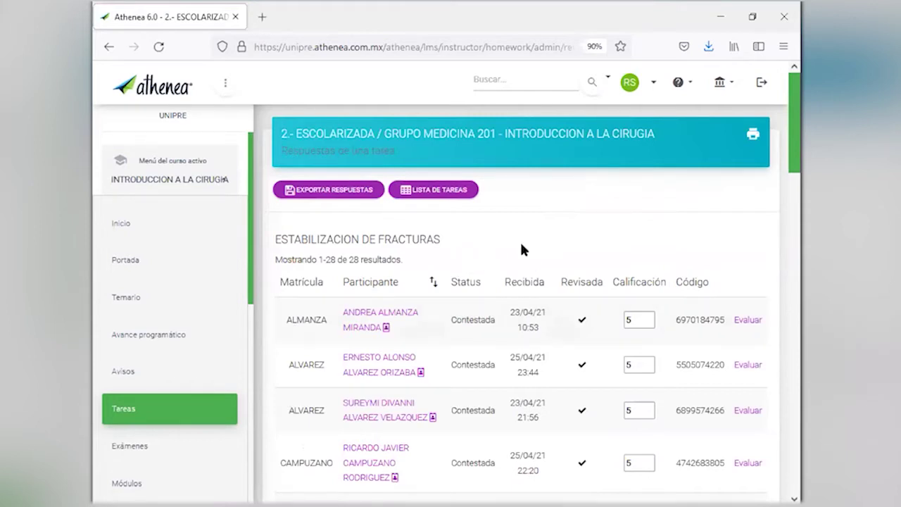
{"action": "scroll", "coordinate": [521, 249], "scroll_direction": "down", "scroll_amount": 3}
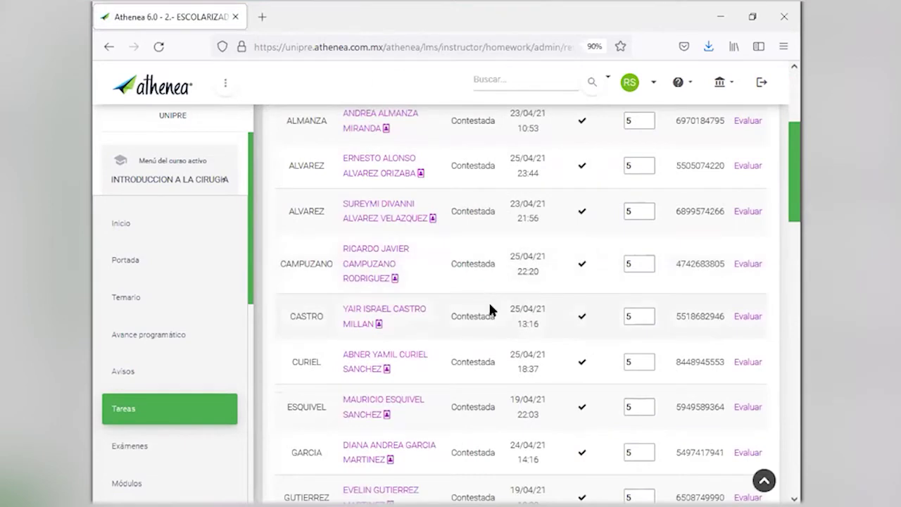
{"action": "scroll", "coordinate": [491, 309], "scroll_direction": "up", "scroll_amount": 3}
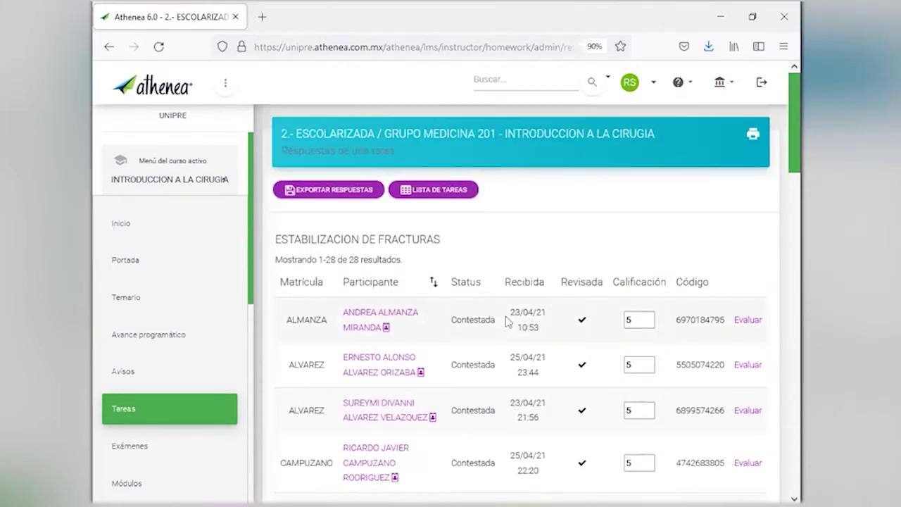
Return to the INTRODUCCION A LA CIRUGIA task list, results 1–10 of 26
{"action": "left_click", "coordinate": [162, 408]}
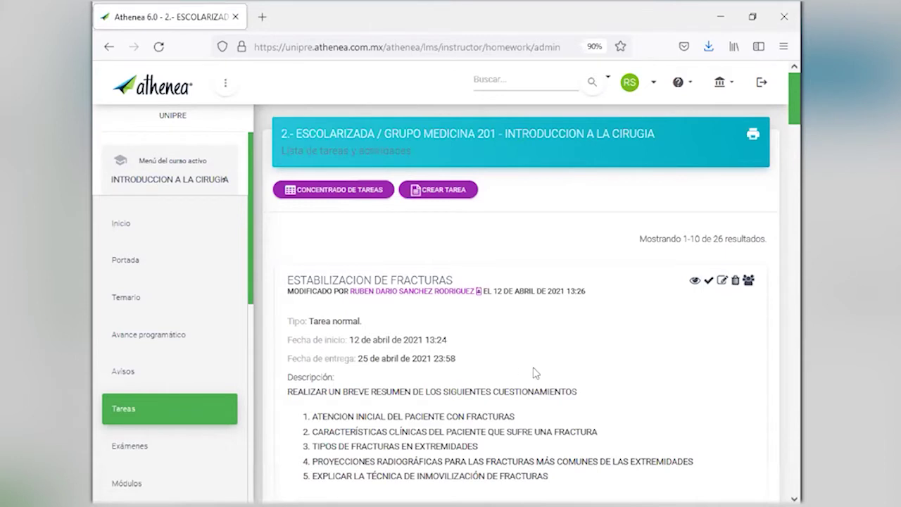
{"action": "scroll", "coordinate": [610, 356], "scroll_direction": "down", "scroll_amount": 3}
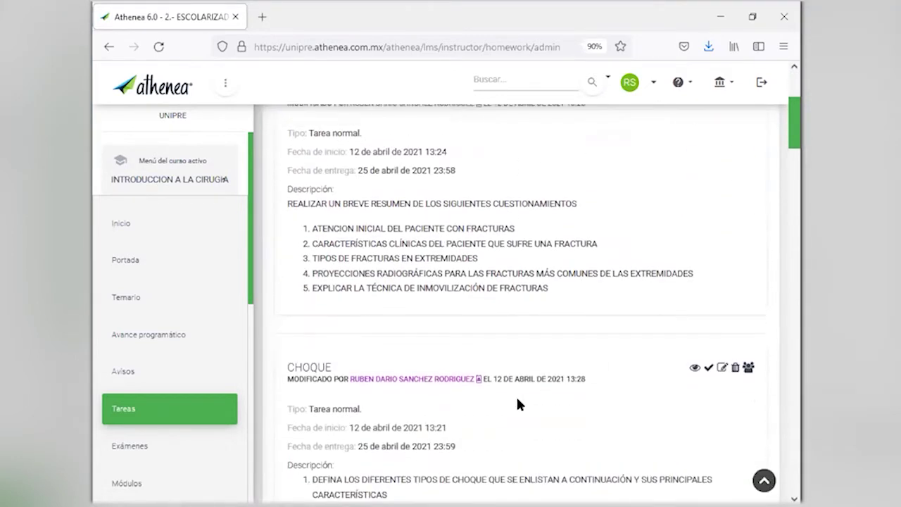
{"action": "scroll", "coordinate": [518, 398], "scroll_direction": "up", "scroll_amount": 2}
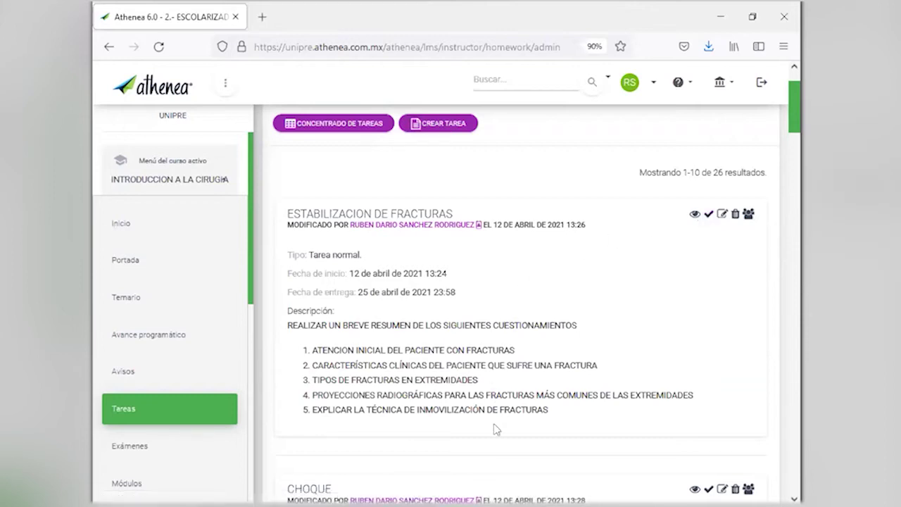
{"action": "scroll", "coordinate": [300, 411], "scroll_direction": "down", "scroll_amount": 2}
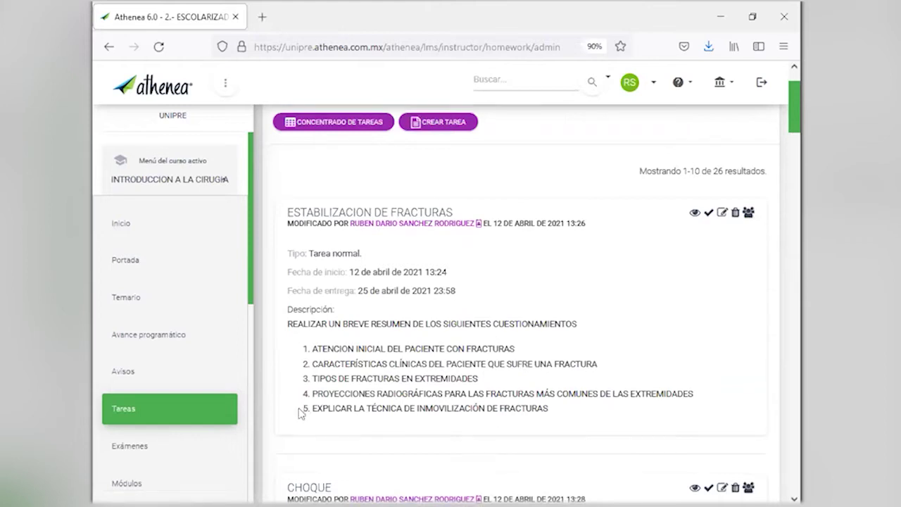
{"action": "scroll", "coordinate": [300, 411], "scroll_direction": "up", "scroll_amount": 2}
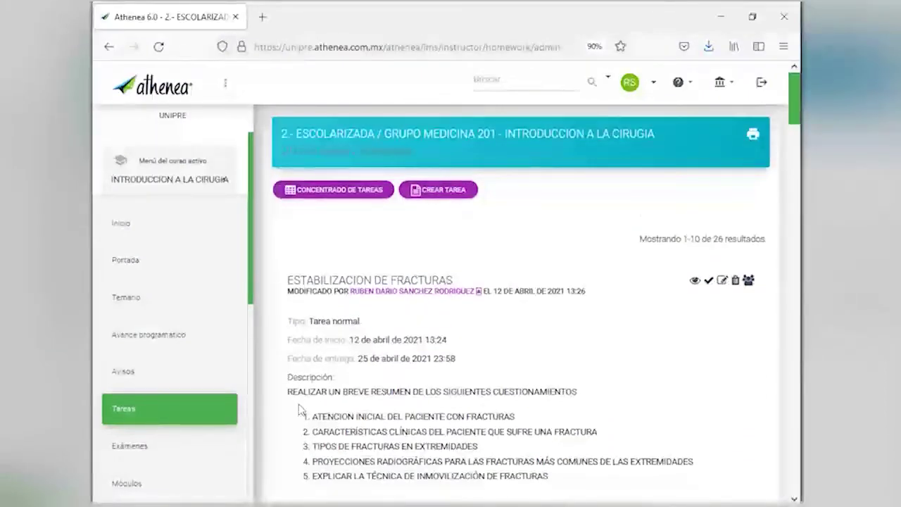
{"action": "scroll", "coordinate": [300, 411], "scroll_direction": "down", "scroll_amount": 2}
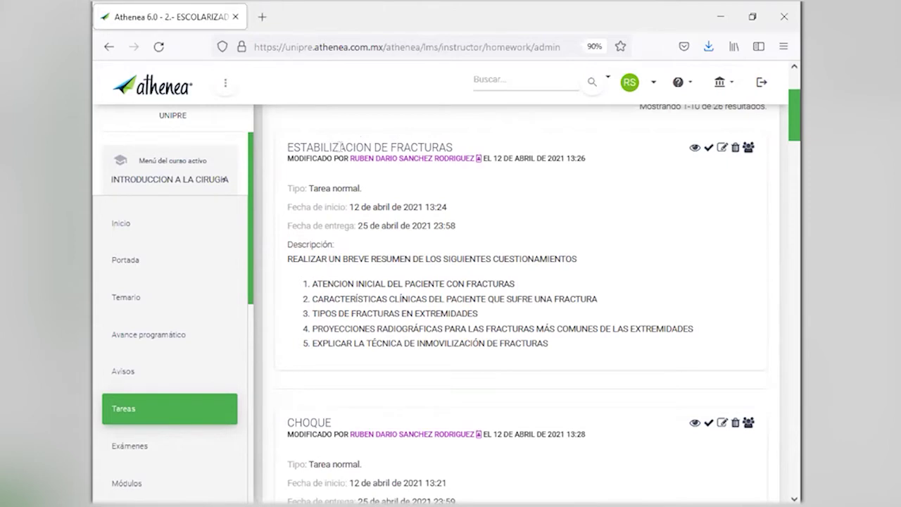
{"action": "scroll", "coordinate": [326, 240], "scroll_direction": "up", "scroll_amount": 2}
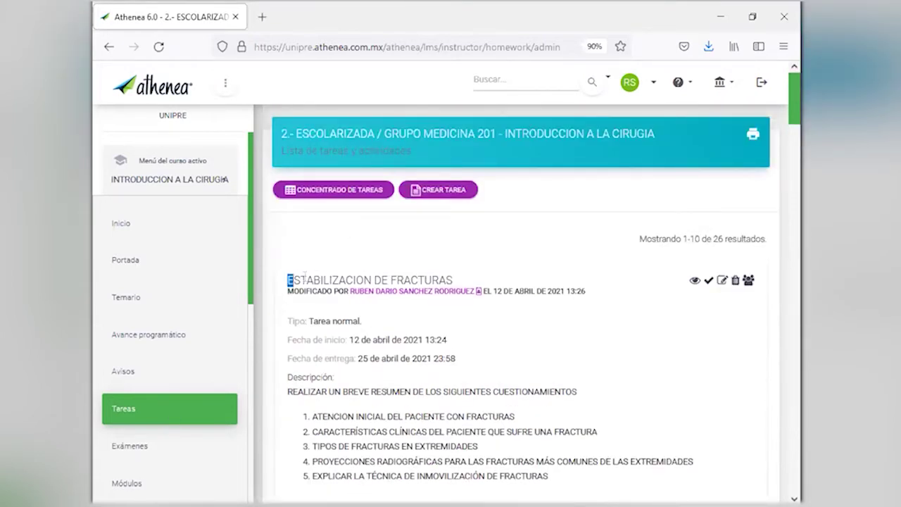
{"action": "left_click_drag", "start_coordinate": [287, 280], "coordinate": [381, 280]}
{"action": "scroll", "coordinate": [322, 388], "scroll_direction": "down", "scroll_amount": 5}
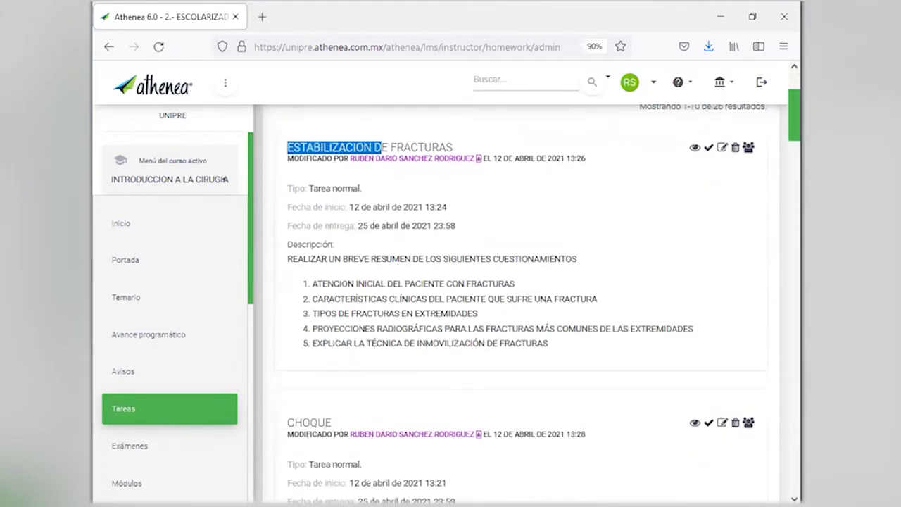
{"action": "scroll", "coordinate": [350, 466], "scroll_direction": "down", "scroll_amount": 2}
{"action": "scroll", "coordinate": [433, 354], "scroll_direction": "up", "scroll_amount": 6}
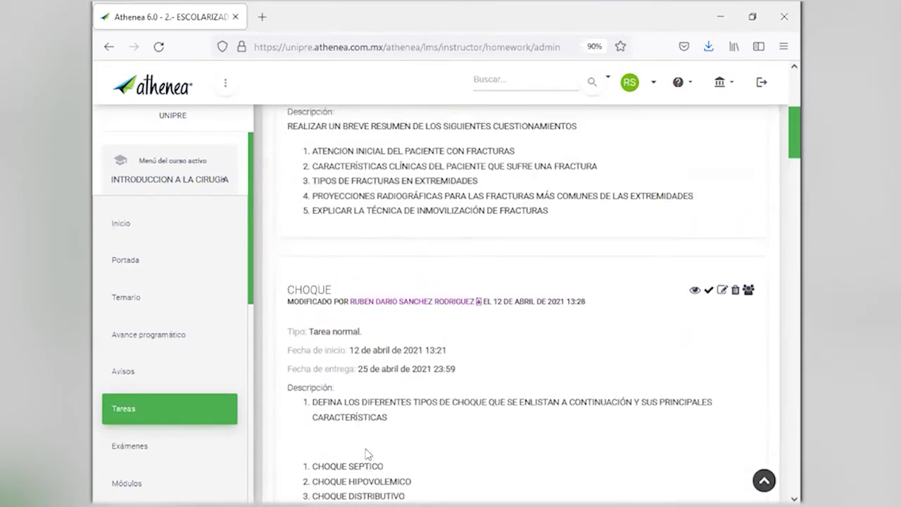
{"action": "left_click", "coordinate": [518, 311]}
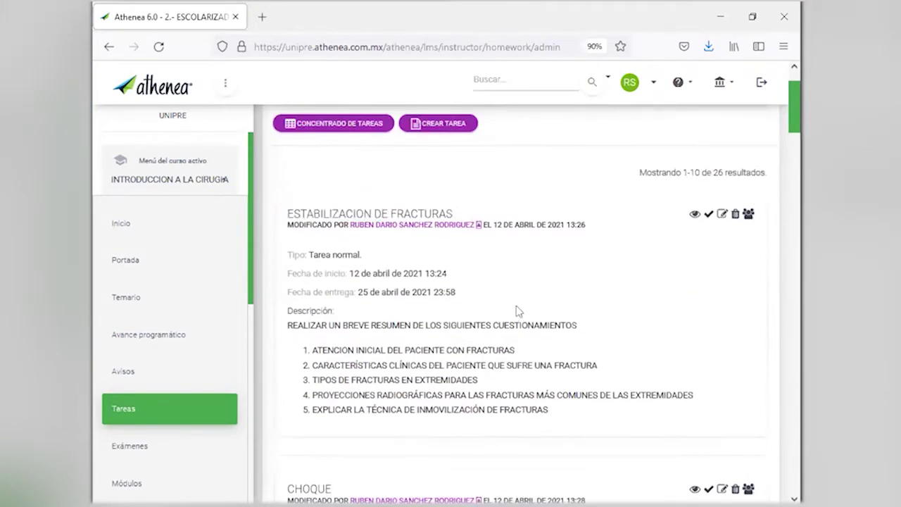
Reopen the Estabilizacion de fracturas responses and scroll through all 28 submissions graded 5
{"action": "left_click", "coordinate": [711, 220]}
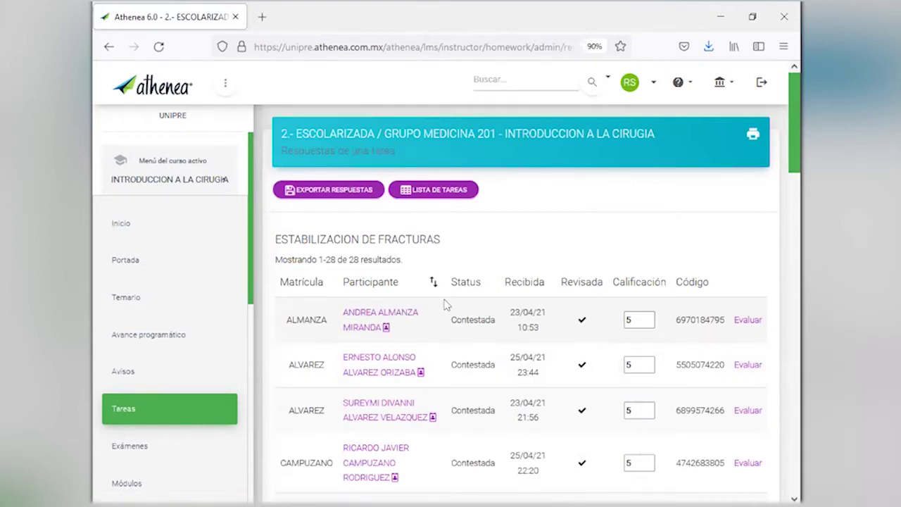
{"action": "scroll", "coordinate": [457, 334], "scroll_direction": "down", "scroll_amount": 2}
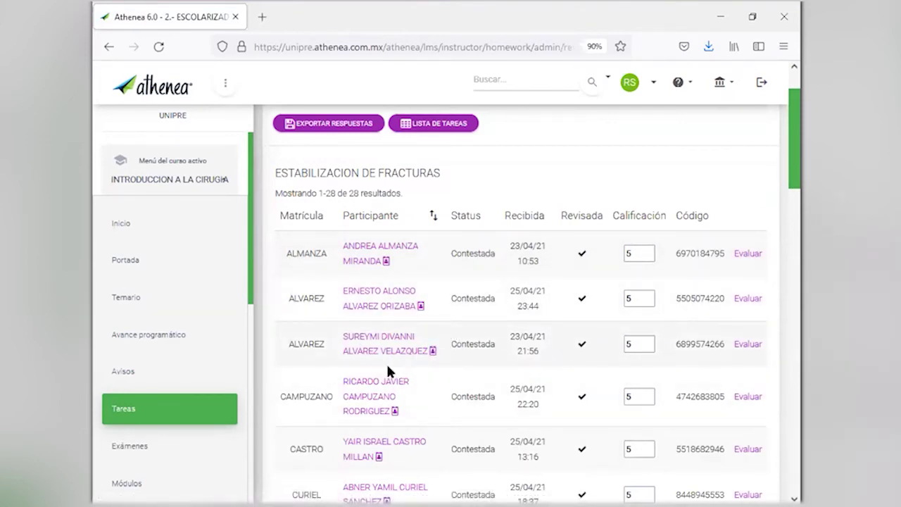
{"action": "scroll", "coordinate": [493, 331], "scroll_direction": "down", "scroll_amount": 3}
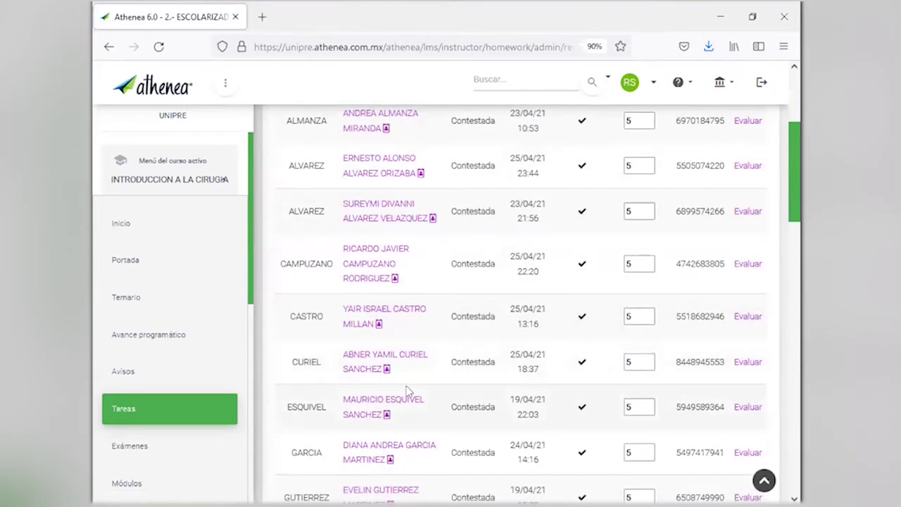
{"action": "scroll", "coordinate": [409, 391], "scroll_direction": "down", "scroll_amount": 3}
{"action": "scroll", "coordinate": [408, 392], "scroll_direction": "up", "scroll_amount": 5}
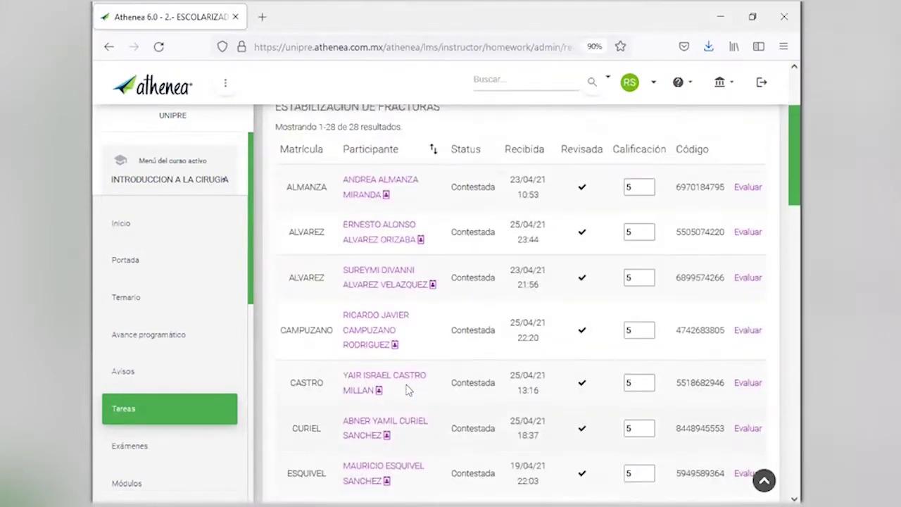
{"action": "scroll", "coordinate": [406, 390], "scroll_direction": "up", "scroll_amount": 2}
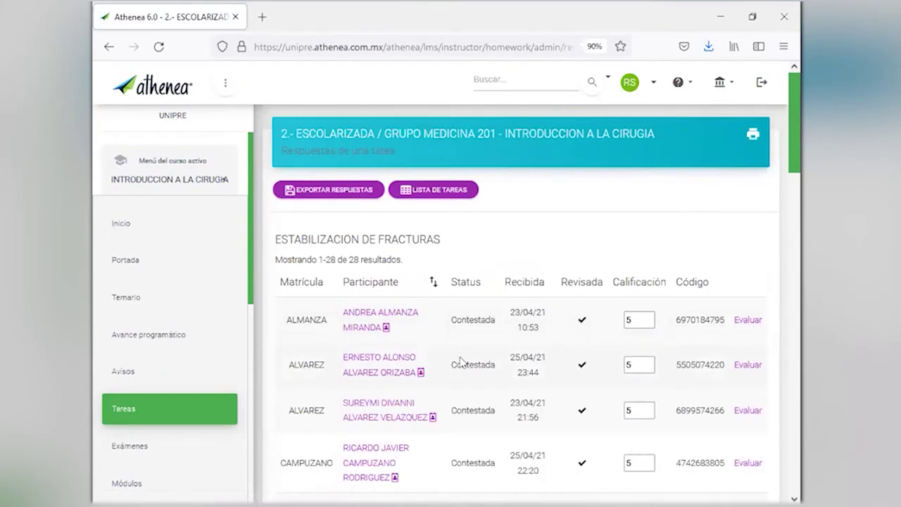
{"action": "scroll", "coordinate": [461, 361], "scroll_direction": "down", "scroll_amount": 1}
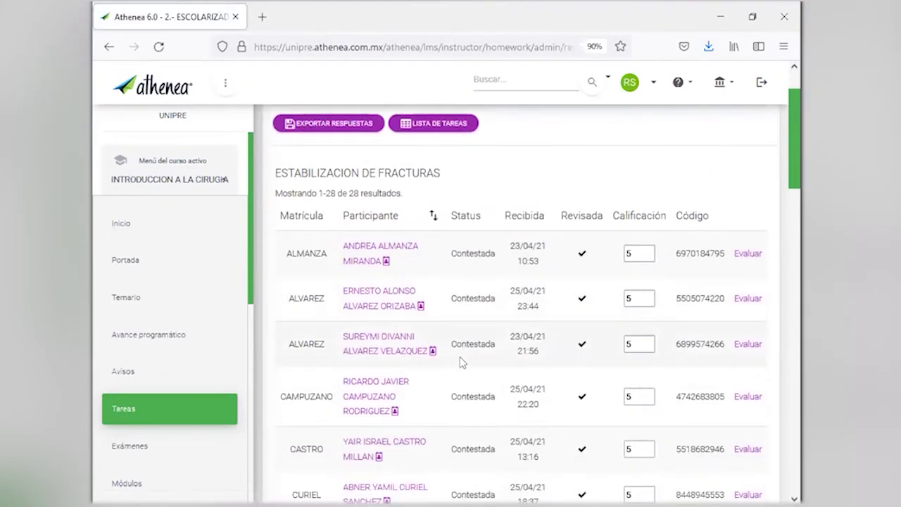
{"action": "left_click", "coordinate": [746, 254]}
{"action": "scroll", "coordinate": [507, 316], "scroll_direction": "down", "scroll_amount": 3}
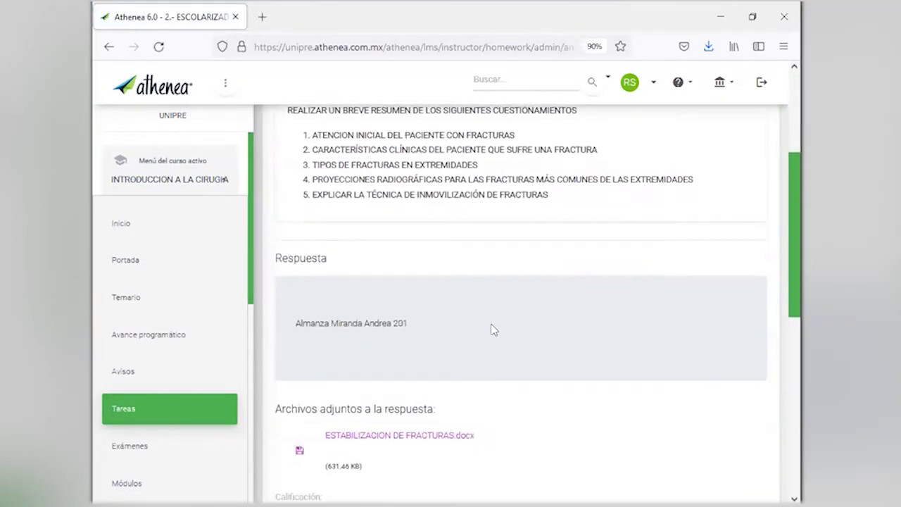
{"action": "scroll", "coordinate": [492, 328], "scroll_direction": "down", "scroll_amount": 3}
{"action": "scroll", "coordinate": [486, 359], "scroll_direction": "up", "scroll_amount": 6}
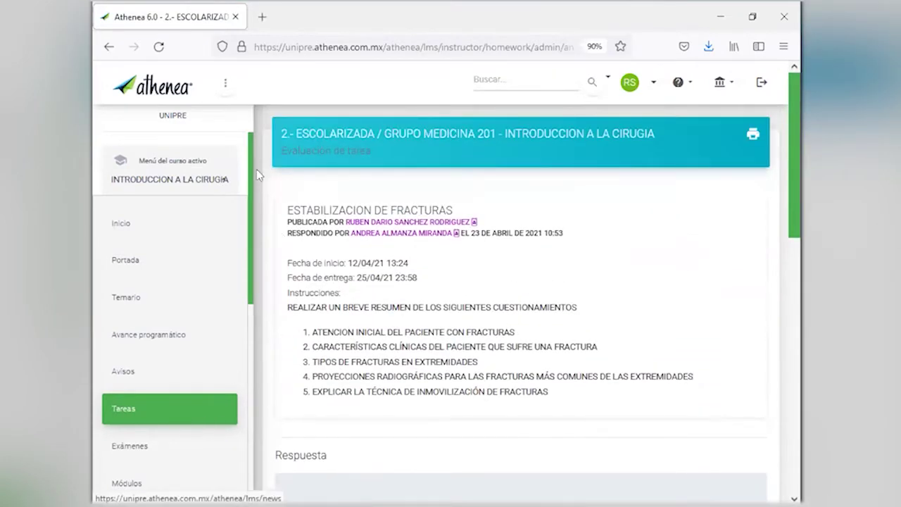
{"action": "scroll", "coordinate": [375, 352], "scroll_direction": "down", "scroll_amount": 3}
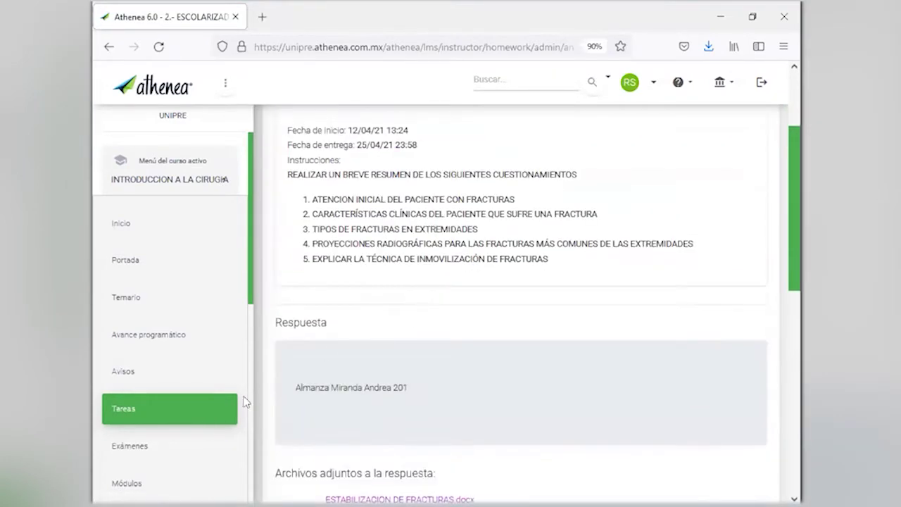
{"action": "scroll", "coordinate": [423, 345], "scroll_direction": "up", "scroll_amount": 3}
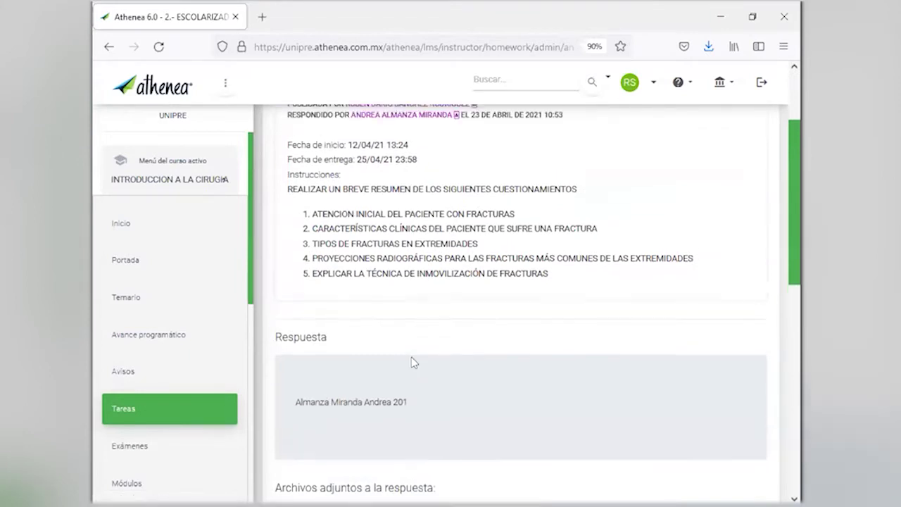
{"action": "left_click", "coordinate": [110, 47]}
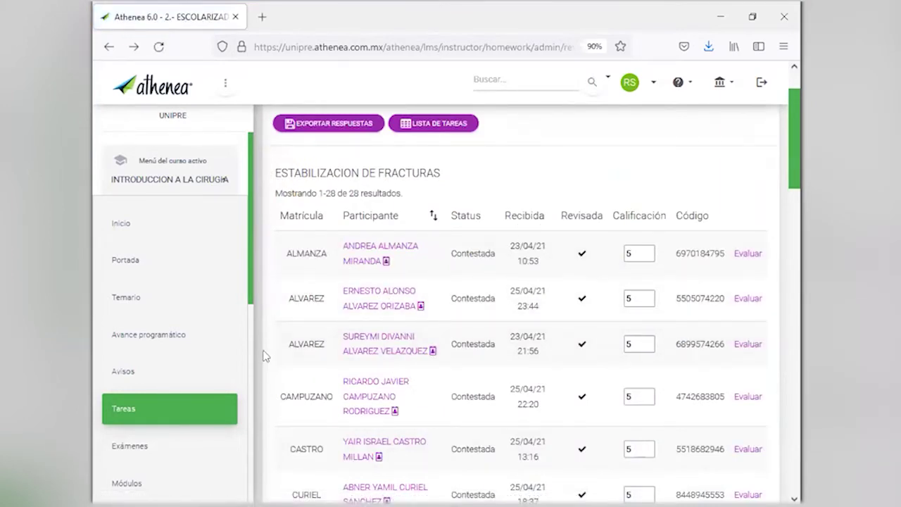
{"action": "scroll", "coordinate": [348, 292], "scroll_direction": "up", "scroll_amount": 2}
Return to the course task list and reopen the Estabilizacion de fracturas responses table
{"action": "left_click", "coordinate": [109, 48]}
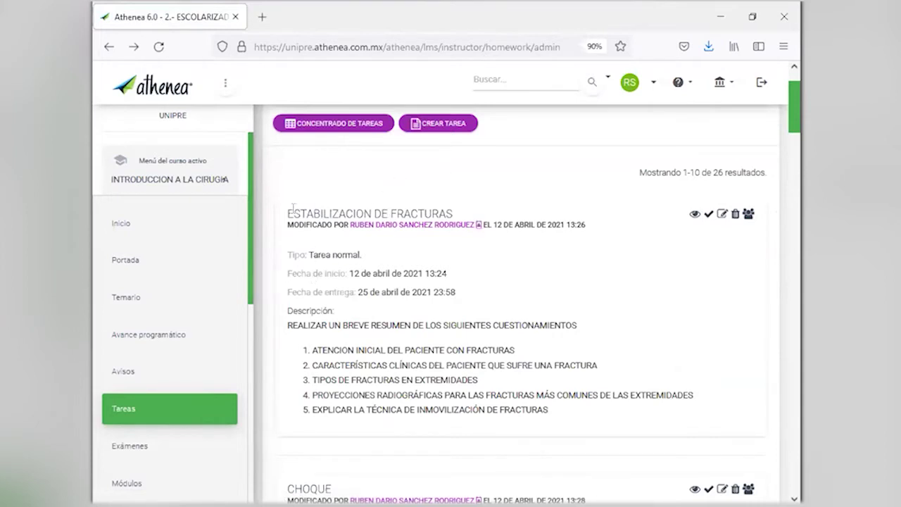
{"action": "left_click_drag", "start_coordinate": [284, 212], "coordinate": [477, 211]}
{"action": "left_click", "coordinate": [525, 319]}
{"action": "left_click", "coordinate": [709, 216]}
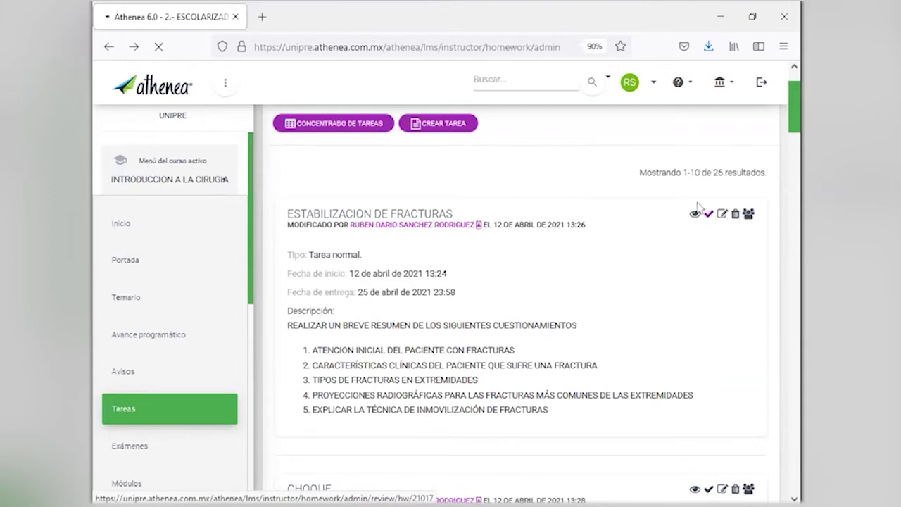
{"action": "scroll", "coordinate": [331, 317], "scroll_direction": "down", "scroll_amount": 2}
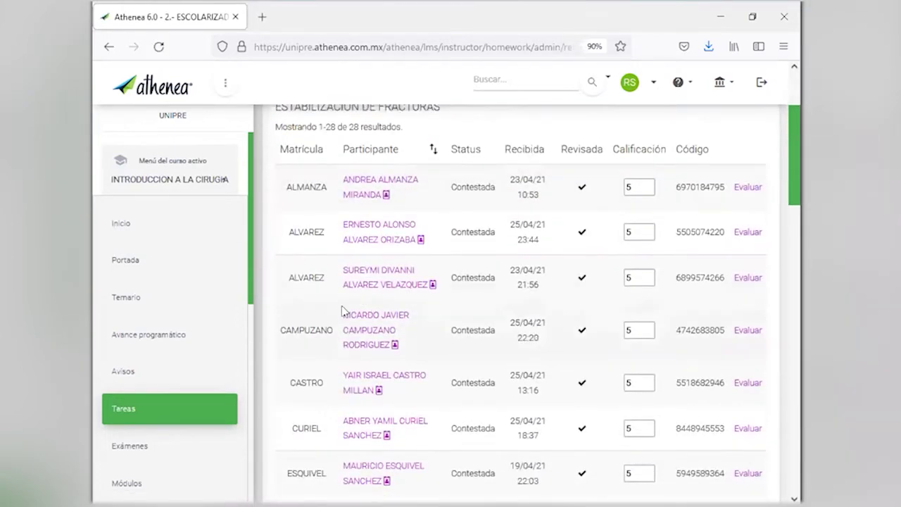
{"action": "scroll", "coordinate": [381, 268], "scroll_direction": "down", "scroll_amount": 7}
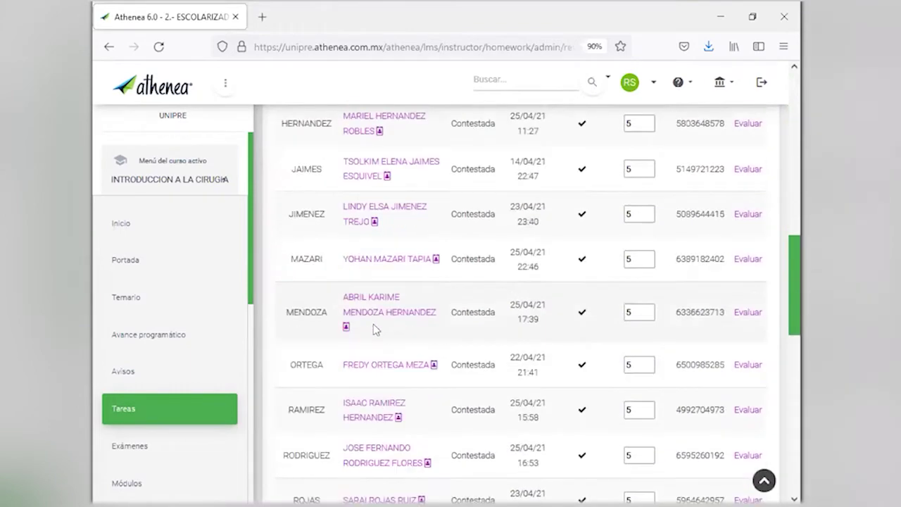
{"action": "scroll", "coordinate": [376, 329], "scroll_direction": "down", "scroll_amount": 4}
{"action": "scroll", "coordinate": [381, 344], "scroll_direction": "down", "scroll_amount": 5}
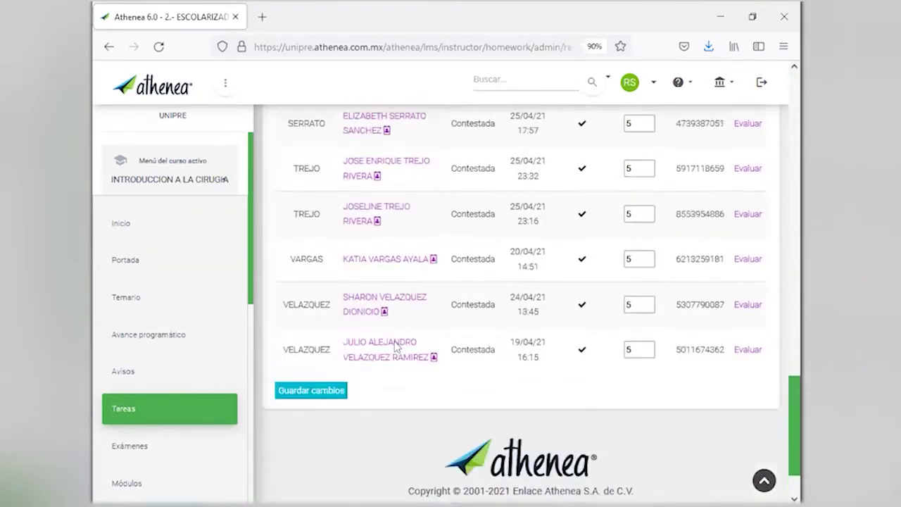
{"action": "scroll", "coordinate": [397, 346], "scroll_direction": "up", "scroll_amount": 18}
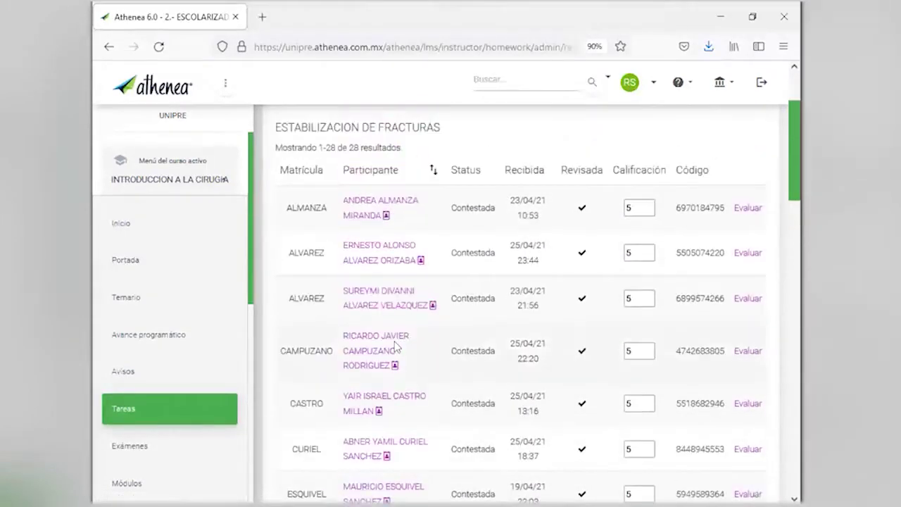
{"action": "scroll", "coordinate": [397, 346], "scroll_direction": "up", "scroll_amount": 3}
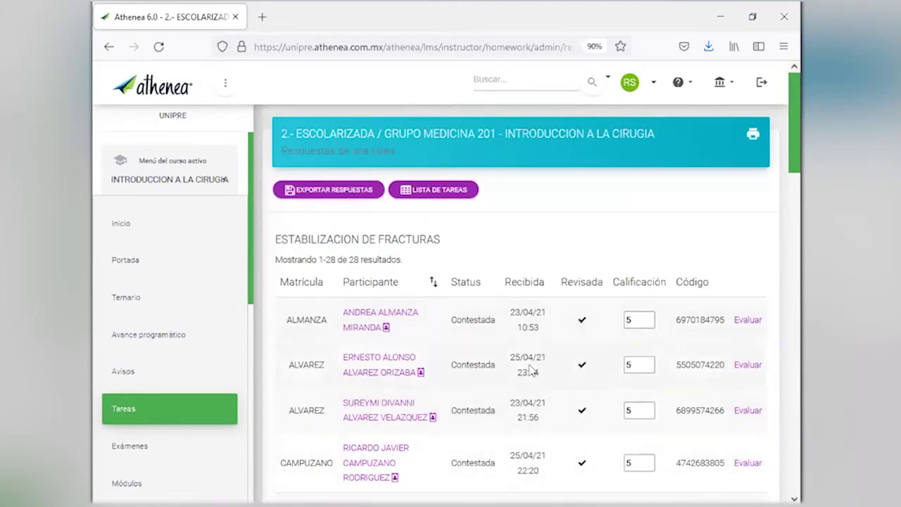
{"action": "scroll", "coordinate": [531, 372], "scroll_direction": "down", "scroll_amount": 2}
Check the submission dates, including 25/04/21 23:23, and open the first student's evaluation page
{"action": "left_click_drag", "start_coordinate": [518, 181], "coordinate": [510, 372]}
{"action": "left_click", "coordinate": [527, 331]}
{"action": "scroll", "coordinate": [521, 431], "scroll_direction": "down", "scroll_amount": 4}
{"action": "left_click", "coordinate": [537, 395]}
{"action": "scroll", "coordinate": [539, 415], "scroll_direction": "down", "scroll_amount": 3}
{"action": "left_click", "coordinate": [534, 418]}
{"action": "scroll", "coordinate": [528, 395], "scroll_direction": "down", "scroll_amount": 4}
{"action": "left_click_drag", "start_coordinate": [516, 330], "coordinate": [534, 358]}
{"action": "left_click", "coordinate": [538, 408]}
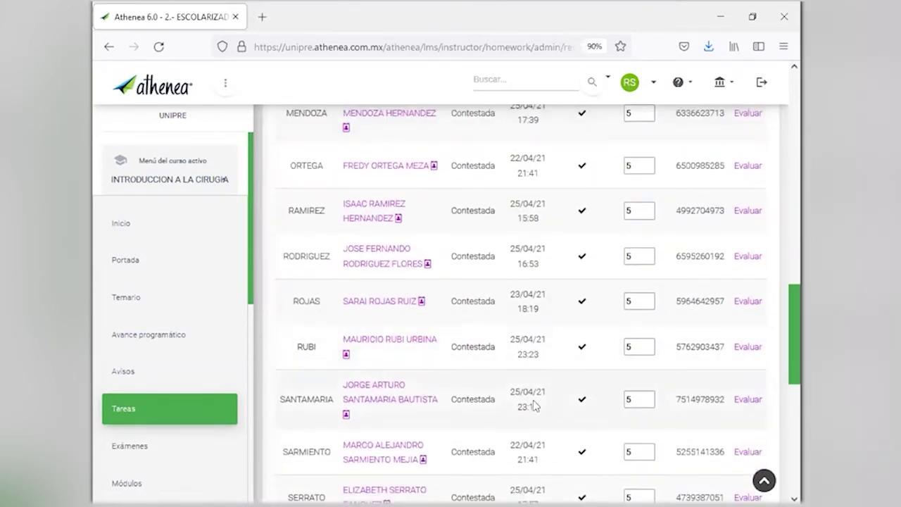
{"action": "scroll", "coordinate": [575, 380], "scroll_direction": "down", "scroll_amount": 3}
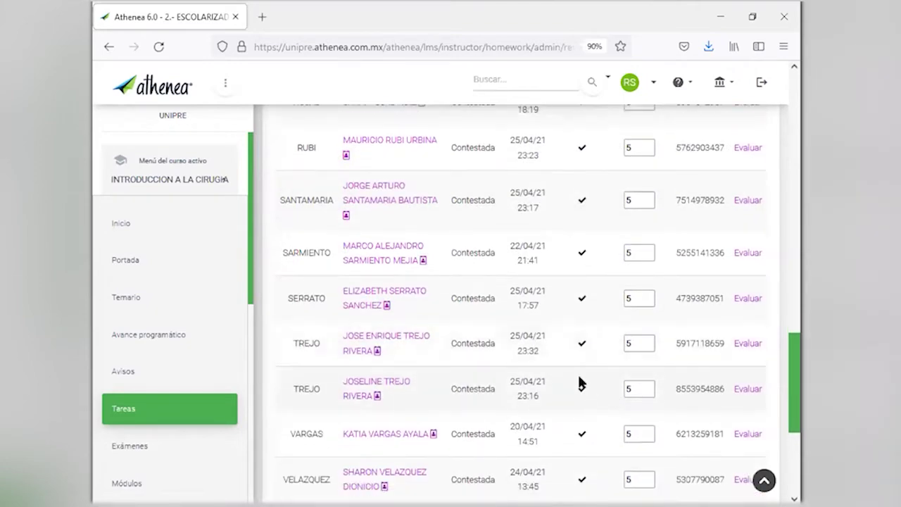
{"action": "scroll", "coordinate": [577, 386], "scroll_direction": "down", "scroll_amount": 2}
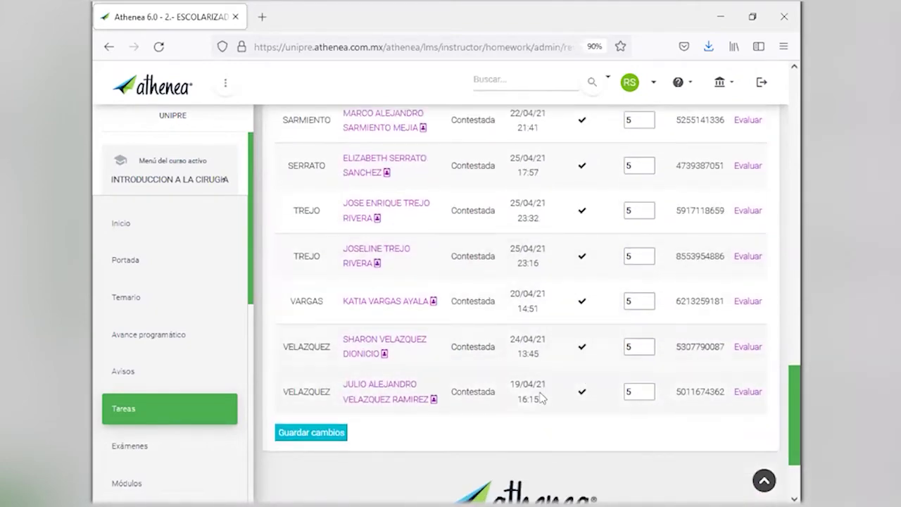
{"action": "scroll", "coordinate": [549, 392], "scroll_direction": "up", "scroll_amount": 4}
{"action": "scroll", "coordinate": [544, 391], "scroll_direction": "up", "scroll_amount": 15}
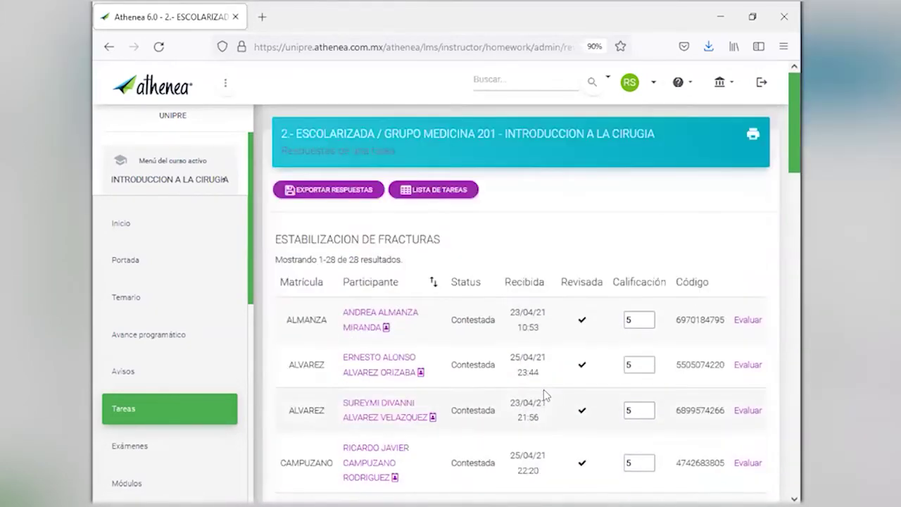
{"action": "scroll", "coordinate": [563, 369], "scroll_direction": "down", "scroll_amount": 1}
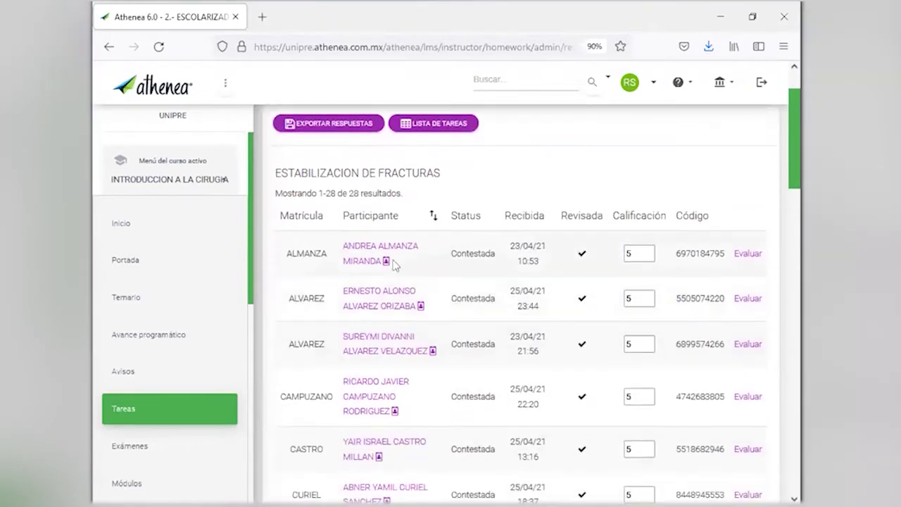
{"action": "left_click", "coordinate": [748, 253]}
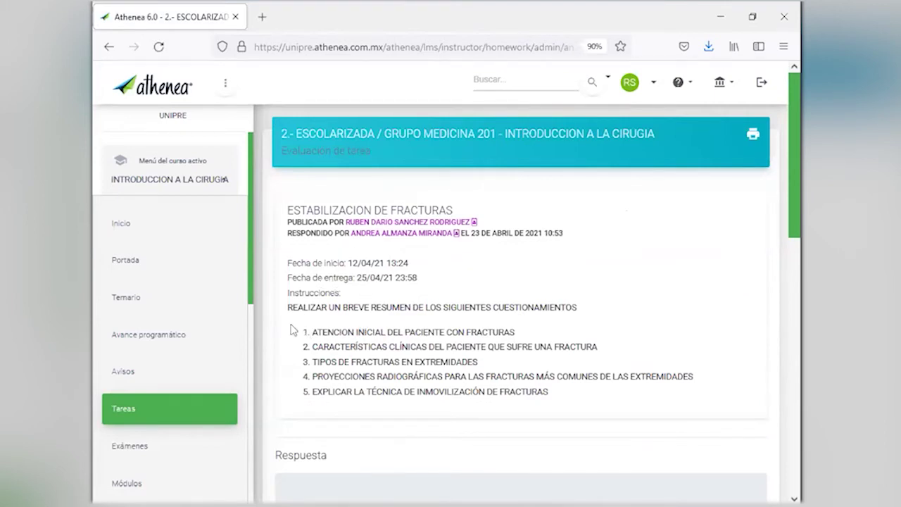
Read through the first student's written response on the evaluation page
{"action": "scroll", "coordinate": [292, 326], "scroll_direction": "down", "scroll_amount": 3}
{"action": "left_click_drag", "start_coordinate": [296, 321], "coordinate": [422, 320]}
{"action": "left_click", "coordinate": [314, 352]}
{"action": "left_click_drag", "start_coordinate": [296, 321], "coordinate": [387, 360]}
{"action": "left_click", "coordinate": [388, 360]}
{"action": "scroll", "coordinate": [389, 345], "scroll_direction": "down", "scroll_amount": 2}
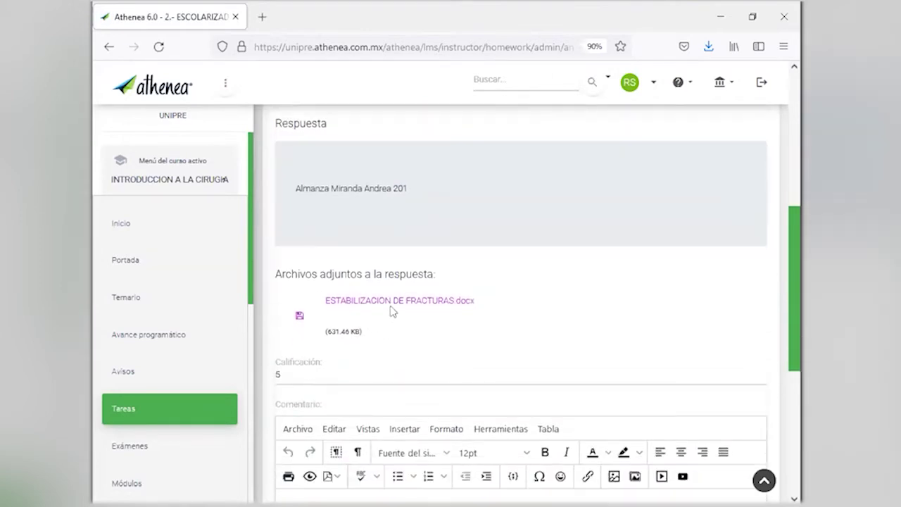
{"action": "scroll", "coordinate": [377, 345], "scroll_direction": "down", "scroll_amount": 2}
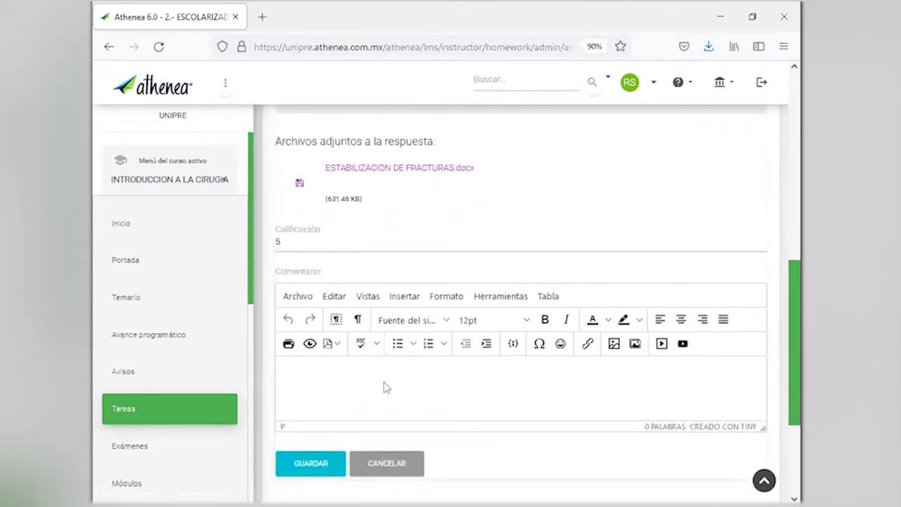
{"action": "scroll", "coordinate": [384, 386], "scroll_direction": "up", "scroll_amount": 2}
Open the attached ESTABILIZACION DE FRACTURAS.docx answer in Word 2016
{"action": "left_click", "coordinate": [367, 303]}
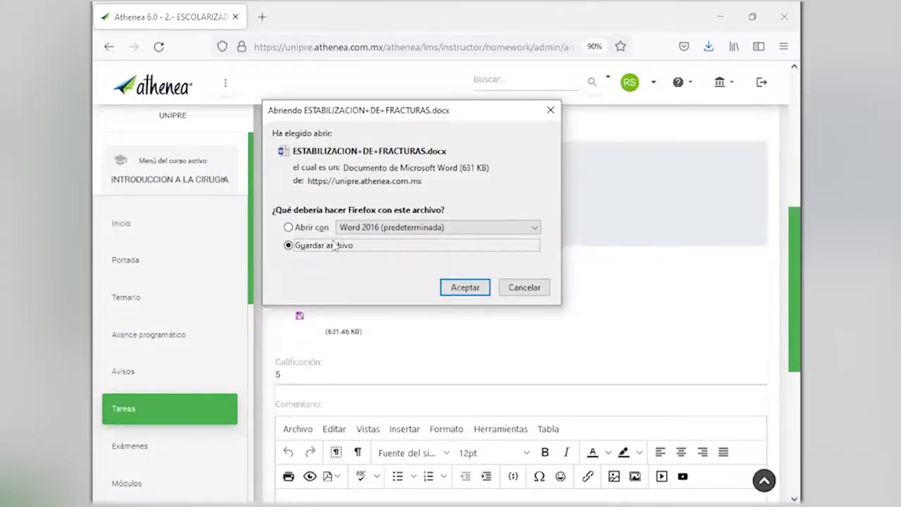
{"action": "left_click", "coordinate": [312, 227]}
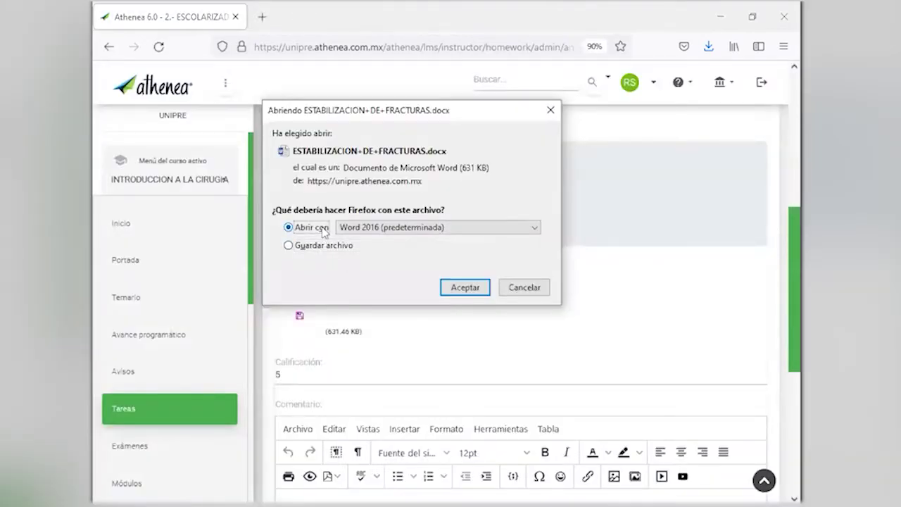
{"action": "left_click", "coordinate": [457, 286]}
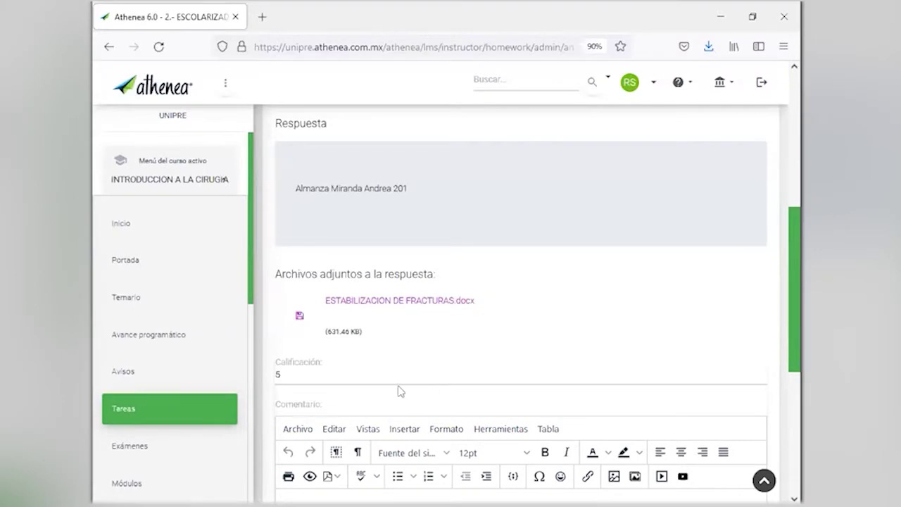
{"action": "left_click", "coordinate": [349, 373]}
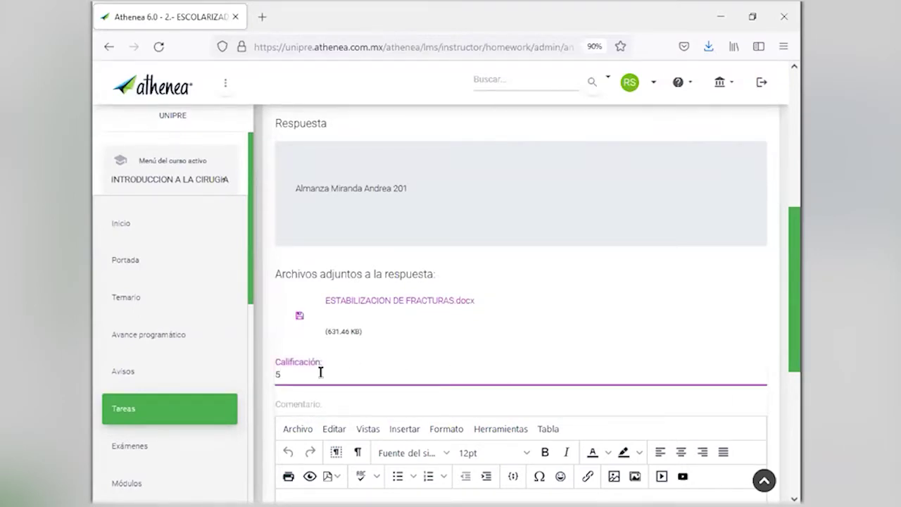
Keep the Calificación field at a grade of 5
{"action": "left_click", "coordinate": [275, 352]}
{"action": "left_click", "coordinate": [289, 366]}
{"action": "key", "text": "BackSpace"}
{"action": "key", "text": "BackSpace"}
{"action": "key", "text": "BackSpace"}
{"action": "left_click", "coordinate": [264, 385]}
{"action": "left_click", "coordinate": [289, 374]}
{"action": "left_click", "coordinate": [264, 403]}
{"action": "scroll", "coordinate": [266, 396], "scroll_direction": "down", "scroll_amount": 2}
Leave the Comentario field empty and save the grade, returning to the responses list
{"action": "left_click", "coordinate": [296, 372]}
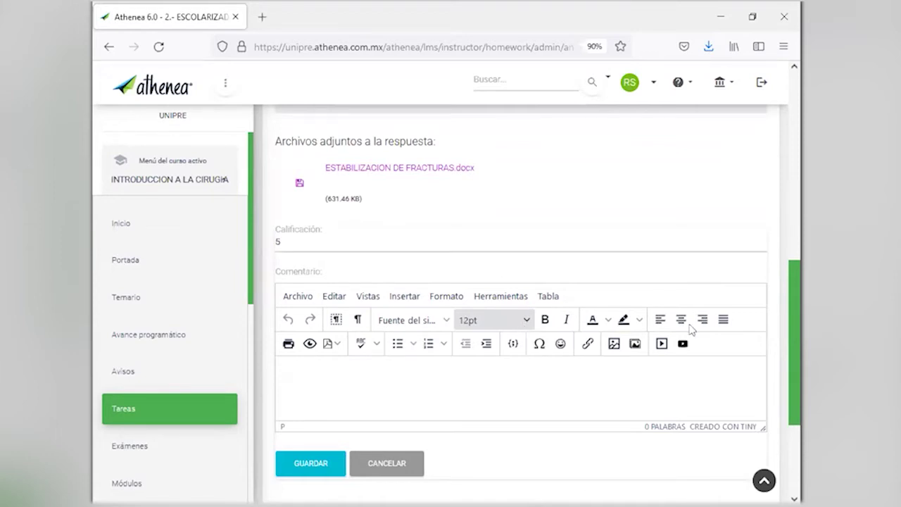
{"action": "scroll", "coordinate": [468, 444], "scroll_direction": "up", "scroll_amount": 1}
{"action": "scroll", "coordinate": [345, 433], "scroll_direction": "up", "scroll_amount": 8}
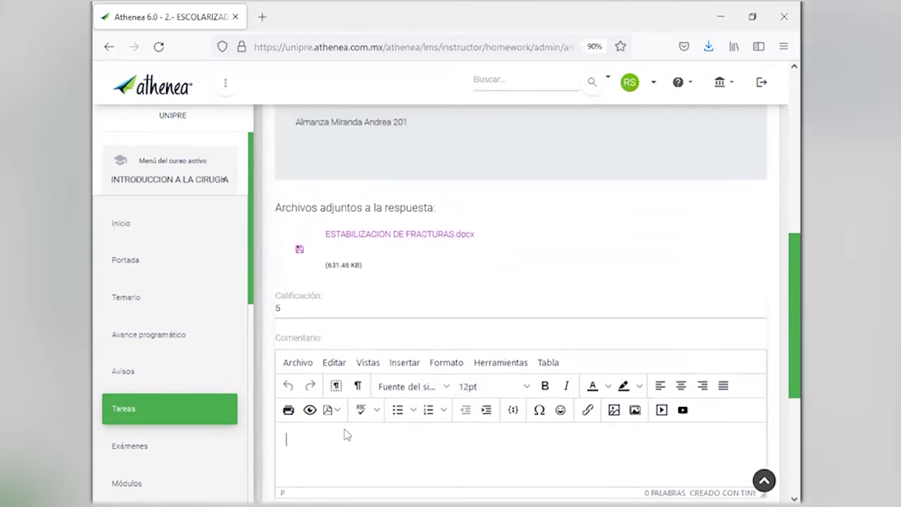
{"action": "scroll", "coordinate": [405, 328], "scroll_direction": "down", "scroll_amount": 5}
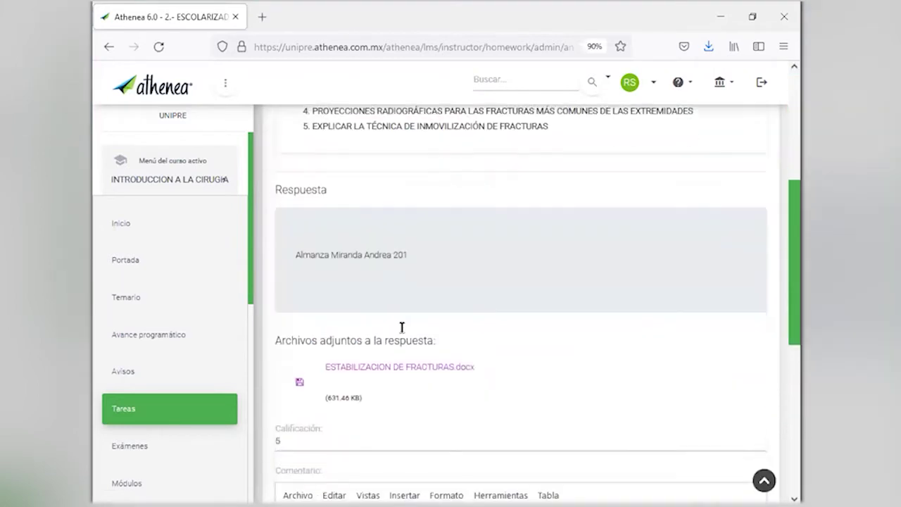
{"action": "left_click", "coordinate": [315, 439]}
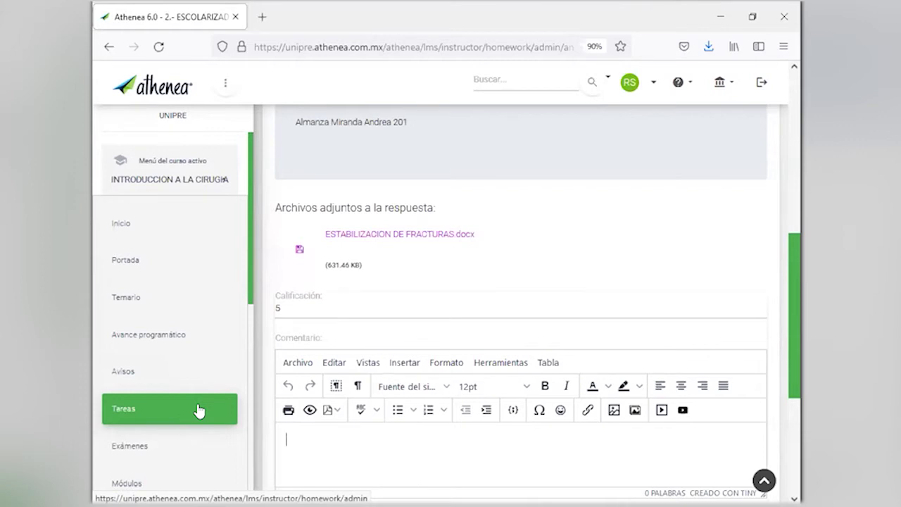
{"action": "scroll", "coordinate": [268, 394], "scroll_direction": "down", "scroll_amount": 5}
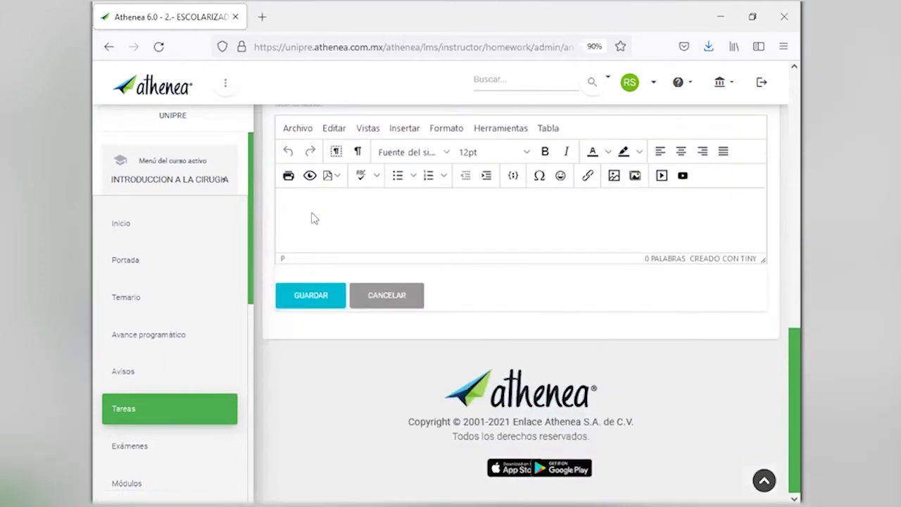
{"action": "scroll", "coordinate": [310, 232], "scroll_direction": "up", "scroll_amount": 10}
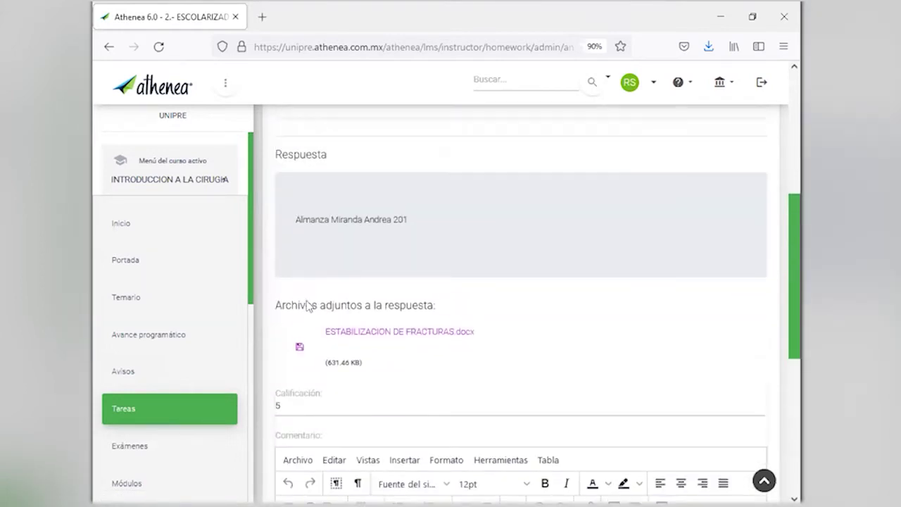
{"action": "scroll", "coordinate": [307, 321], "scroll_direction": "up", "scroll_amount": 2}
{"action": "scroll", "coordinate": [305, 321], "scroll_direction": "down", "scroll_amount": 8}
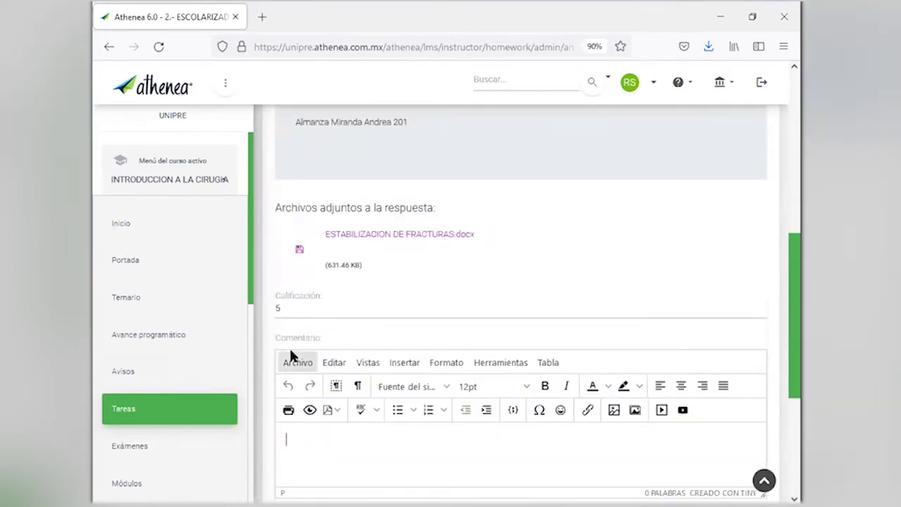
{"action": "scroll", "coordinate": [290, 346], "scroll_direction": "down", "scroll_amount": 4}
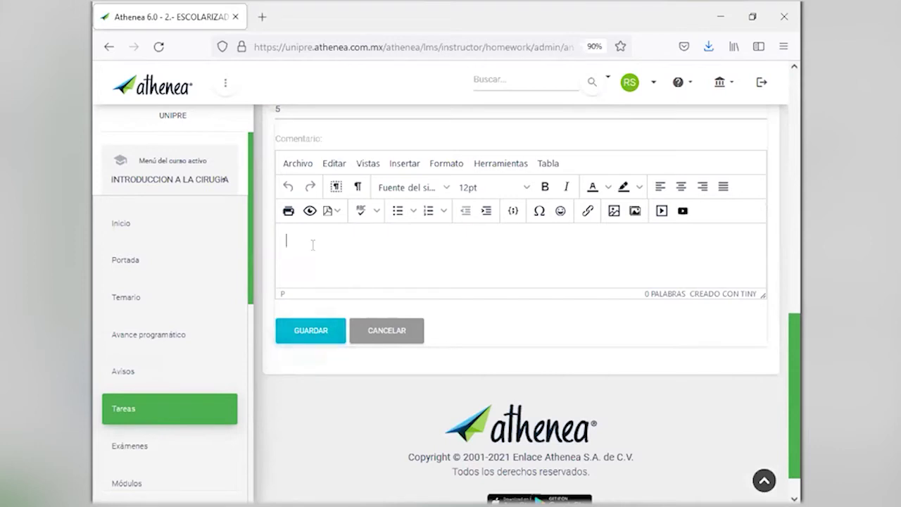
{"action": "left_click", "coordinate": [311, 334]}
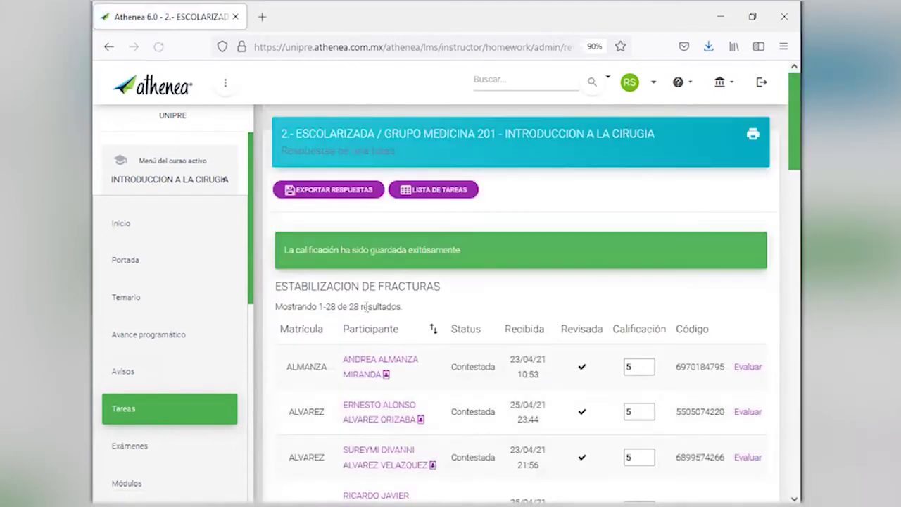
{"action": "left_click_drag", "start_coordinate": [283, 250], "coordinate": [468, 247]}
{"action": "left_click", "coordinate": [467, 248]}
{"action": "left_click_drag", "start_coordinate": [283, 250], "coordinate": [296, 234]}
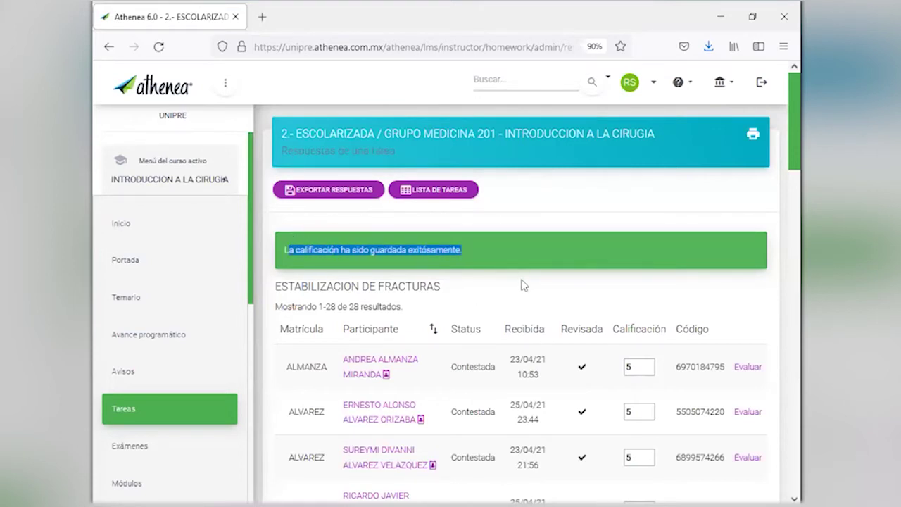
{"action": "left_click", "coordinate": [419, 274]}
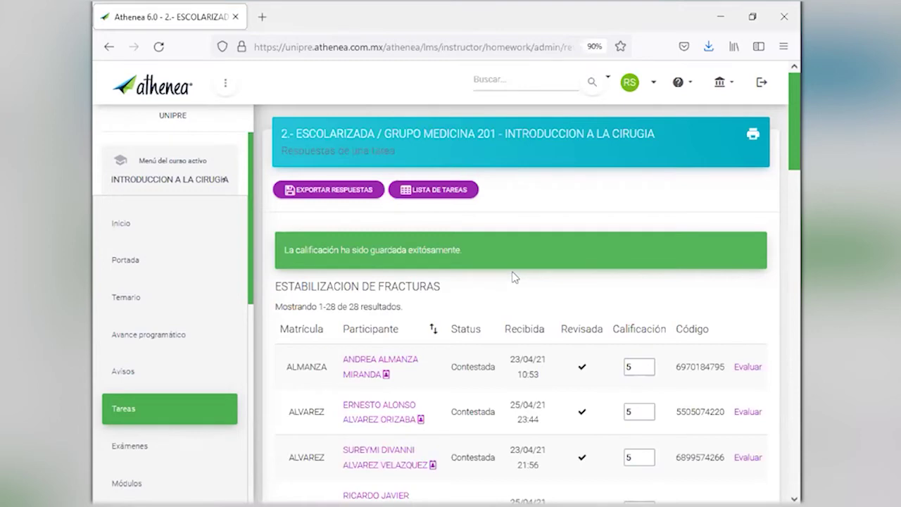
{"action": "scroll", "coordinate": [515, 277], "scroll_direction": "down", "scroll_amount": 2}
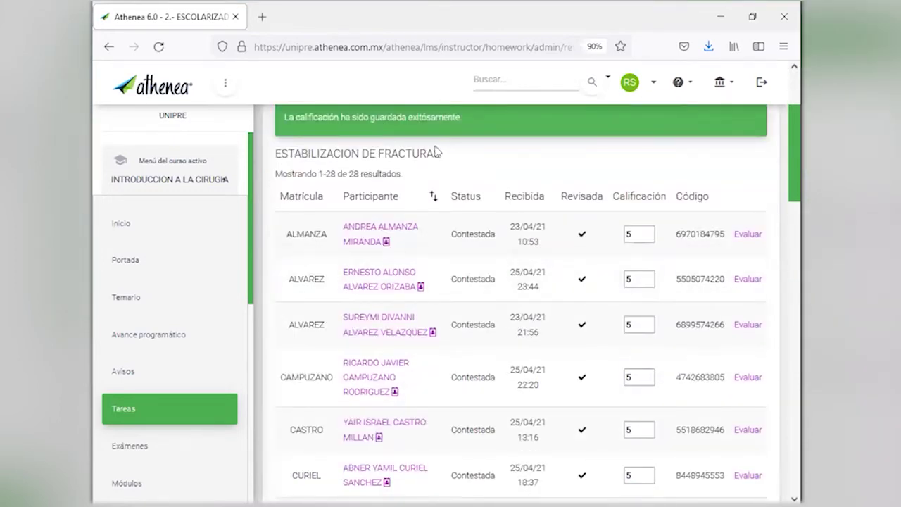
{"action": "scroll", "coordinate": [413, 181], "scroll_direction": "up", "scroll_amount": 2}
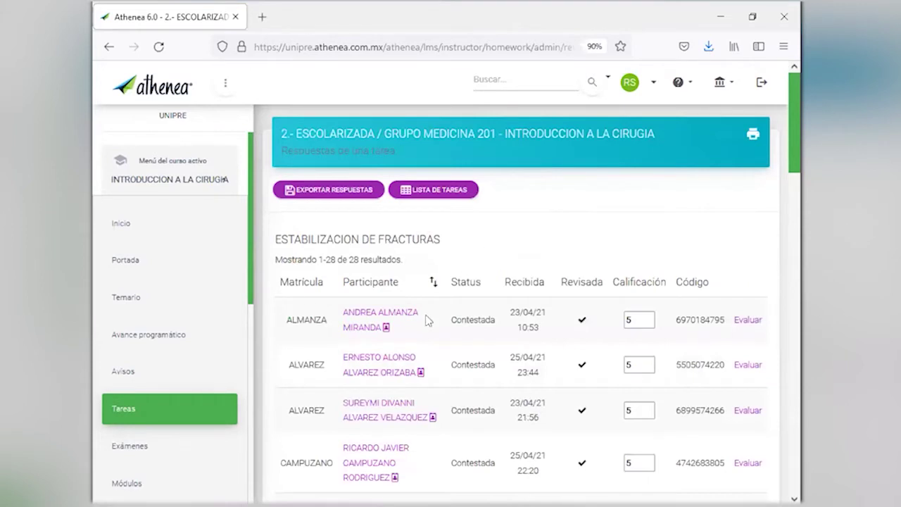
{"action": "scroll", "coordinate": [425, 317], "scroll_direction": "down", "scroll_amount": 1}
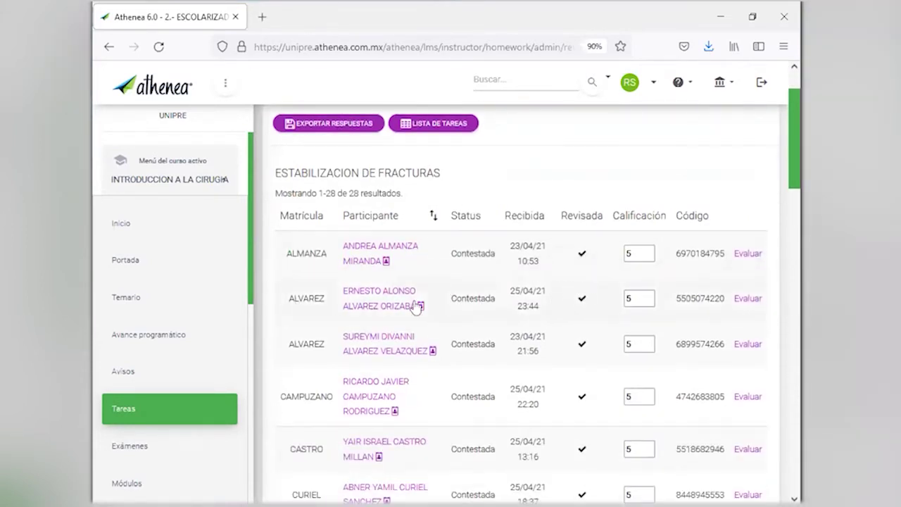
Change the second student's grade to 3 and save it
{"action": "left_click", "coordinate": [749, 301]}
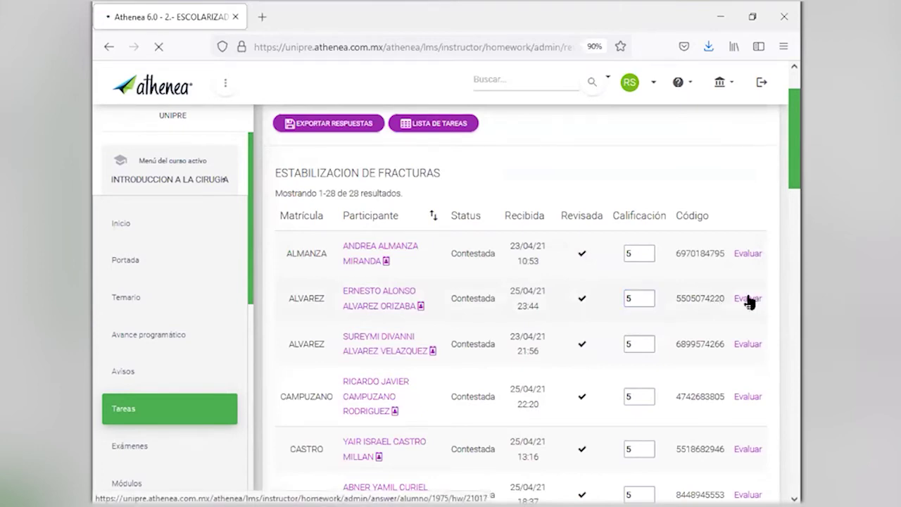
{"action": "scroll", "coordinate": [401, 342], "scroll_direction": "down", "scroll_amount": 5}
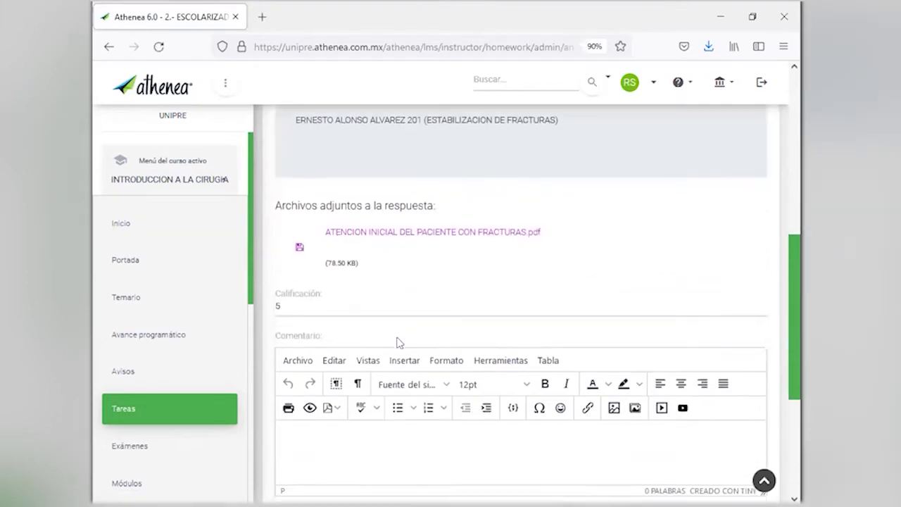
{"action": "left_click", "coordinate": [303, 176]}
{"action": "key", "text": "BackSpace"}
{"action": "type", "text": "3"}
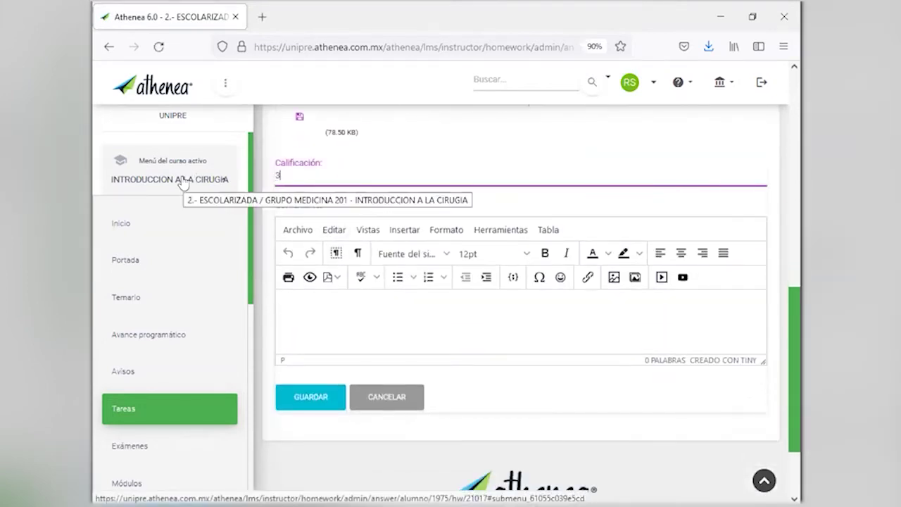
{"action": "left_click", "coordinate": [263, 183]}
{"action": "left_click", "coordinate": [310, 398]}
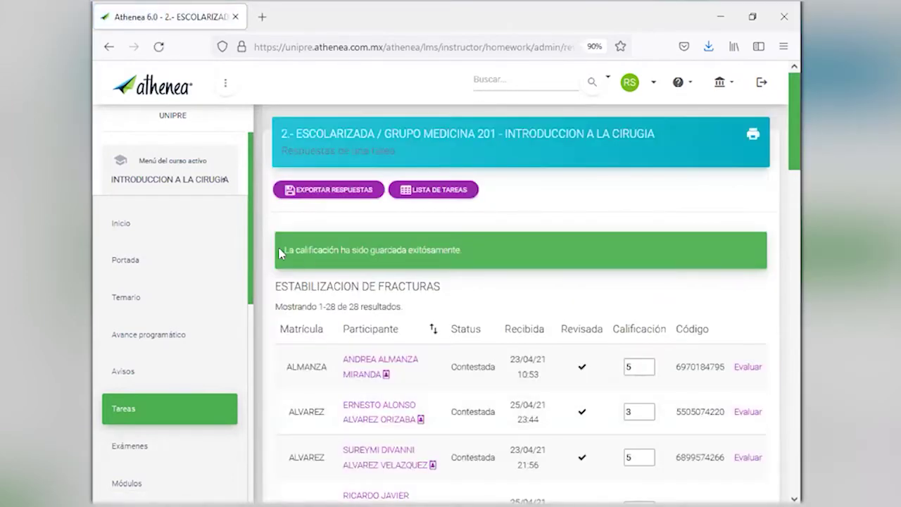
Check the save confirmation and the second student's row in the responses list
{"action": "left_click_drag", "start_coordinate": [284, 251], "coordinate": [487, 269]}
{"action": "left_click", "coordinate": [488, 269]}
{"action": "scroll", "coordinate": [451, 345], "scroll_direction": "down", "scroll_amount": 2}
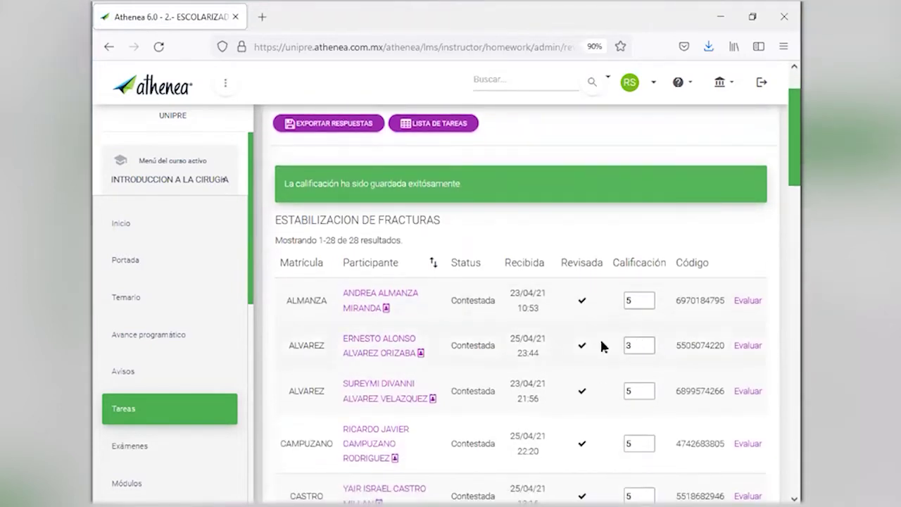
{"action": "left_click_drag", "start_coordinate": [283, 339], "coordinate": [741, 350]}
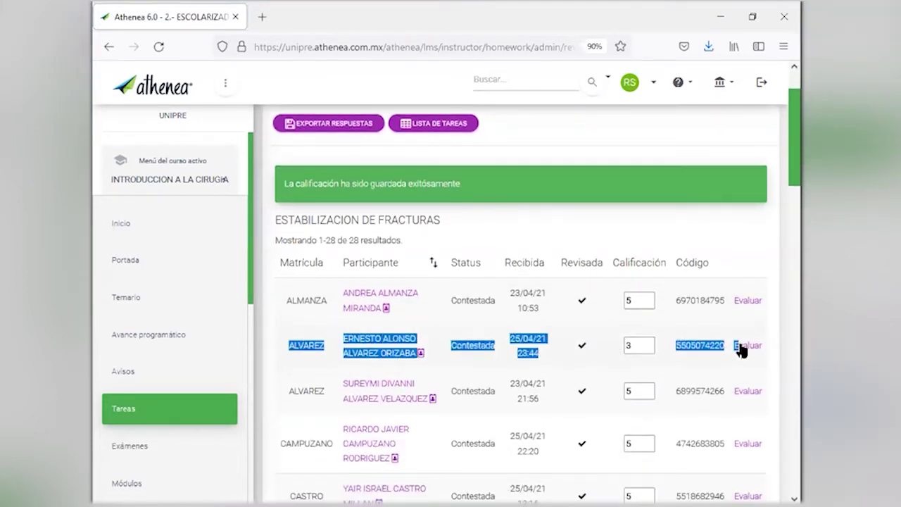
{"action": "left_click", "coordinate": [652, 345]}
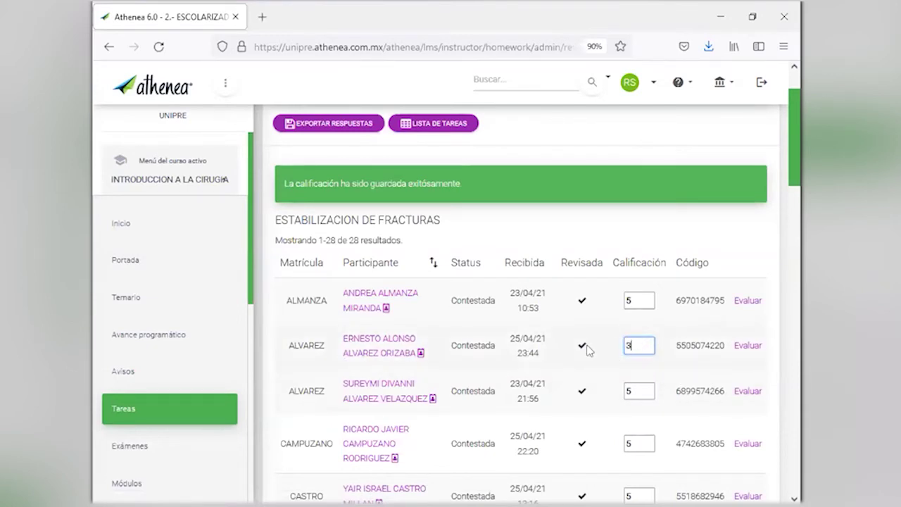
{"action": "left_click", "coordinate": [614, 347]}
Reopen that submission, replace the grade 3 with 5, and save
{"action": "left_click", "coordinate": [748, 345]}
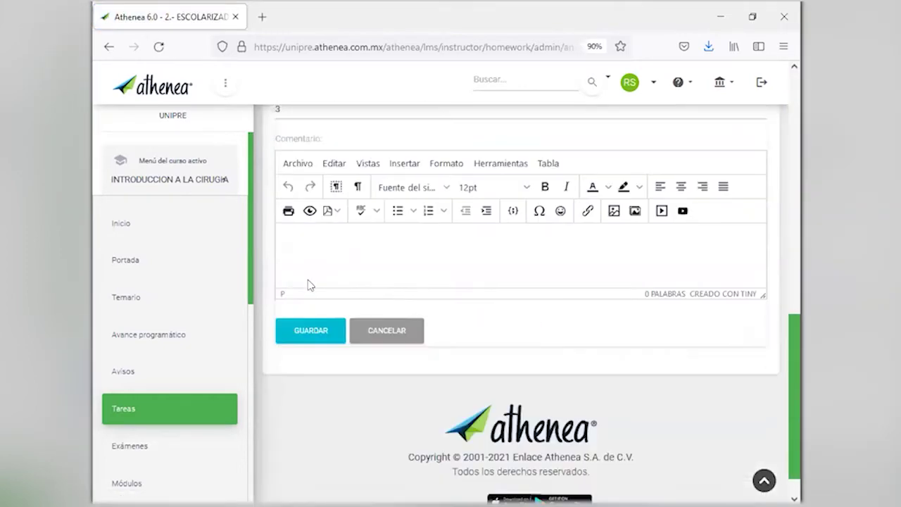
{"action": "scroll", "coordinate": [303, 232], "scroll_direction": "up", "scroll_amount": 2}
{"action": "double_click", "coordinate": [296, 176]}
{"action": "key", "text": "BackSpace"}
{"action": "type", "text": "5"}
{"action": "left_click", "coordinate": [310, 397]}
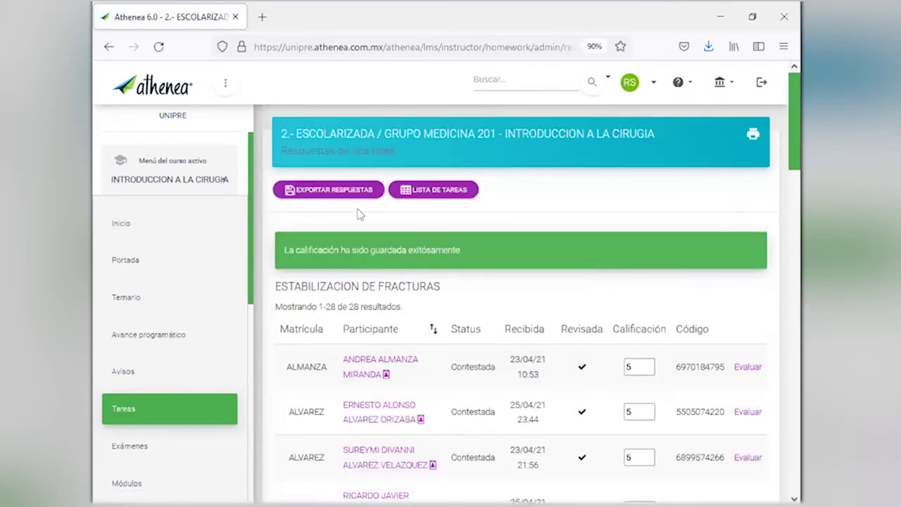
Return to the INTRODUCCION A LA CIRUGIA task list and review the Estabilizacion de Fracturas title and description
{"action": "left_click", "coordinate": [171, 420]}
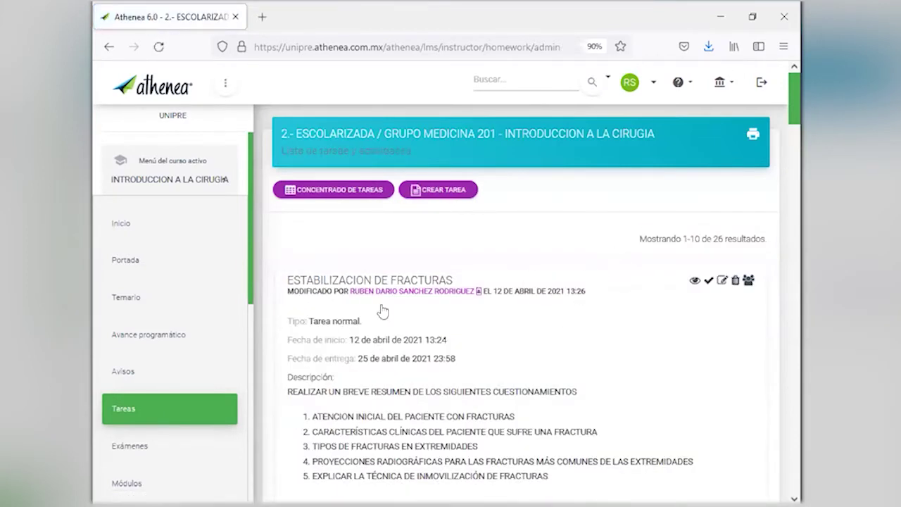
{"action": "scroll", "coordinate": [454, 355], "scroll_direction": "down", "scroll_amount": 1}
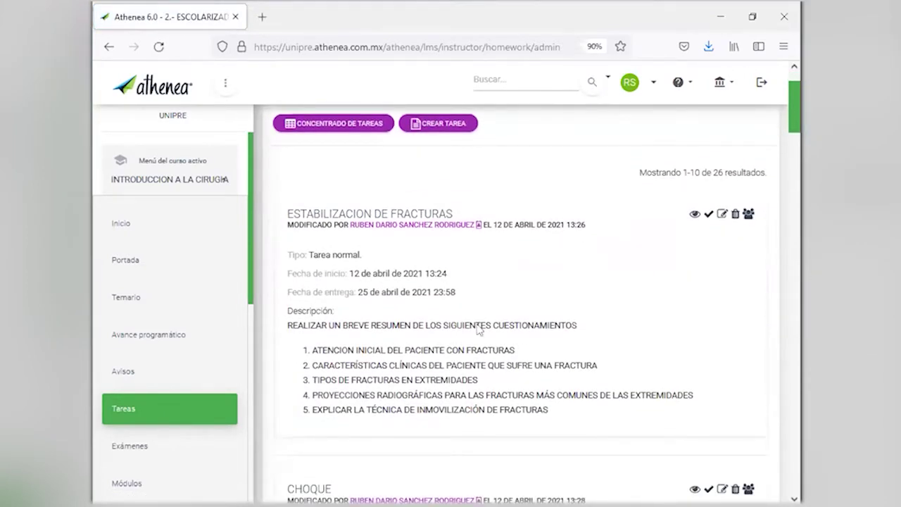
{"action": "scroll", "coordinate": [465, 370], "scroll_direction": "down", "scroll_amount": 2}
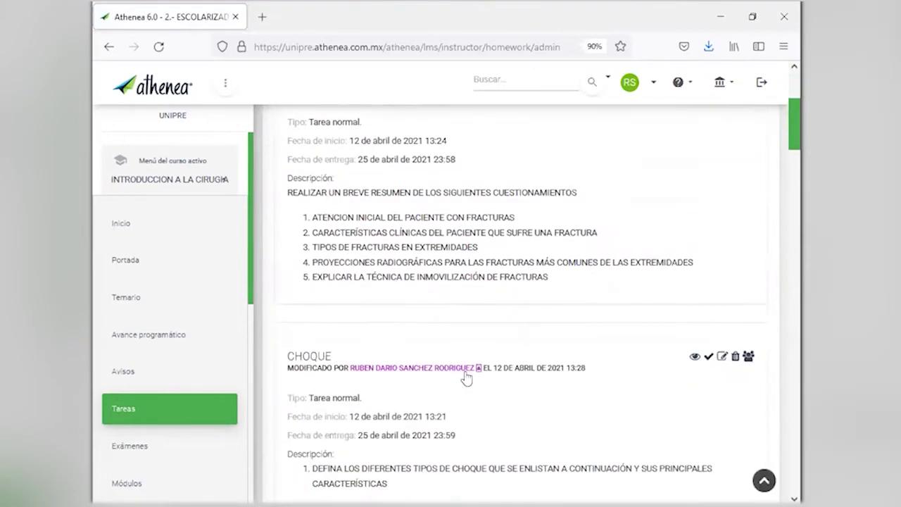
{"action": "scroll", "coordinate": [465, 370], "scroll_direction": "up", "scroll_amount": 3}
{"action": "left_click_drag", "start_coordinate": [291, 276], "coordinate": [611, 343]}
{"action": "left_click", "coordinate": [598, 439]}
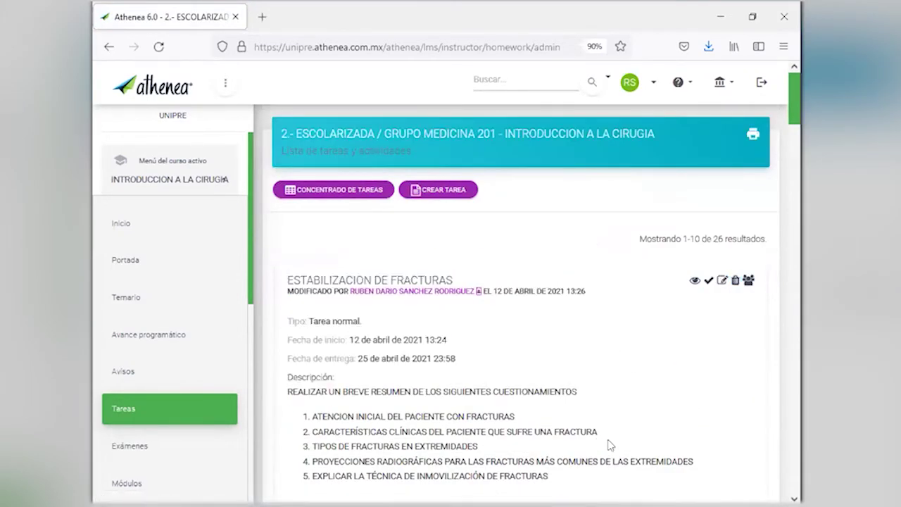
{"action": "left_click_drag", "start_coordinate": [288, 277], "coordinate": [590, 414]}
{"action": "left_click", "coordinate": [590, 414]}
Open the task's edit form and scroll to its 2021-04-12 to 2021-04-25 dates and Audiencia
{"action": "left_click", "coordinate": [721, 281]}
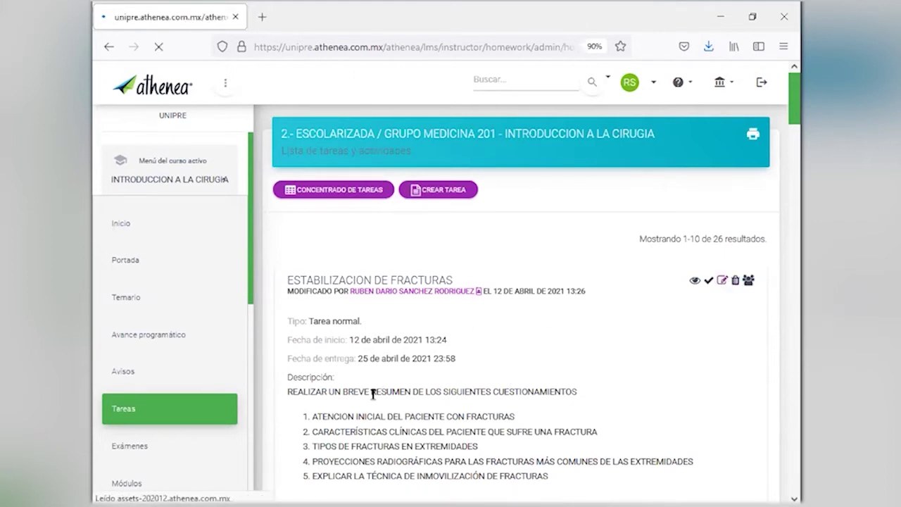
{"action": "scroll", "coordinate": [394, 345], "scroll_direction": "down", "scroll_amount": 5}
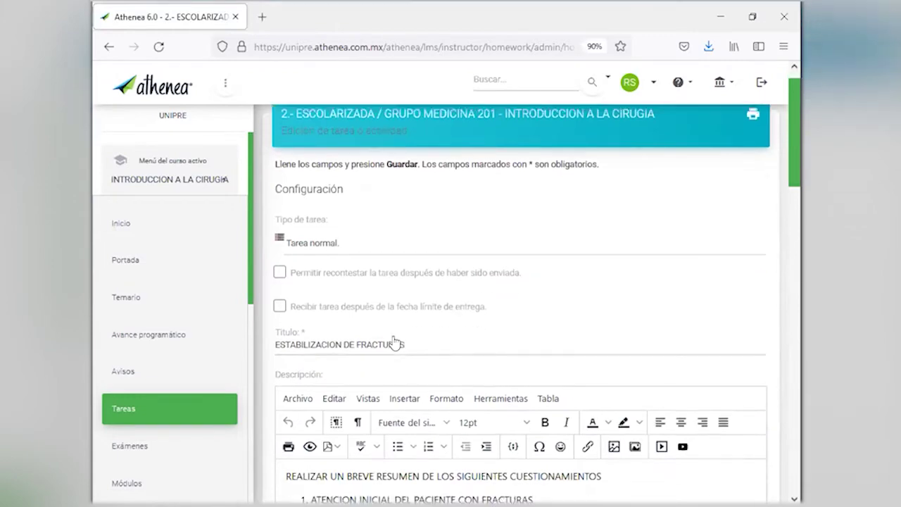
{"action": "scroll", "coordinate": [436, 338], "scroll_direction": "down", "scroll_amount": 4}
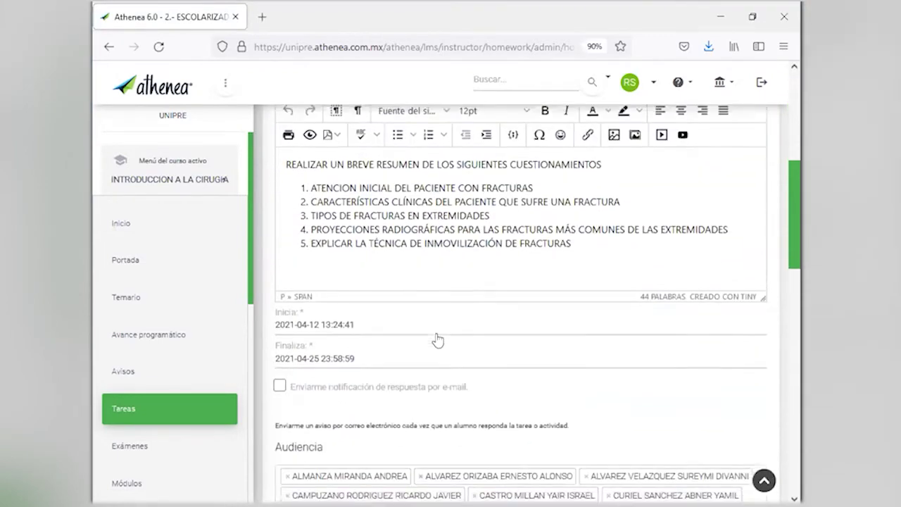
{"action": "scroll", "coordinate": [458, 374], "scroll_direction": "down", "scroll_amount": 1}
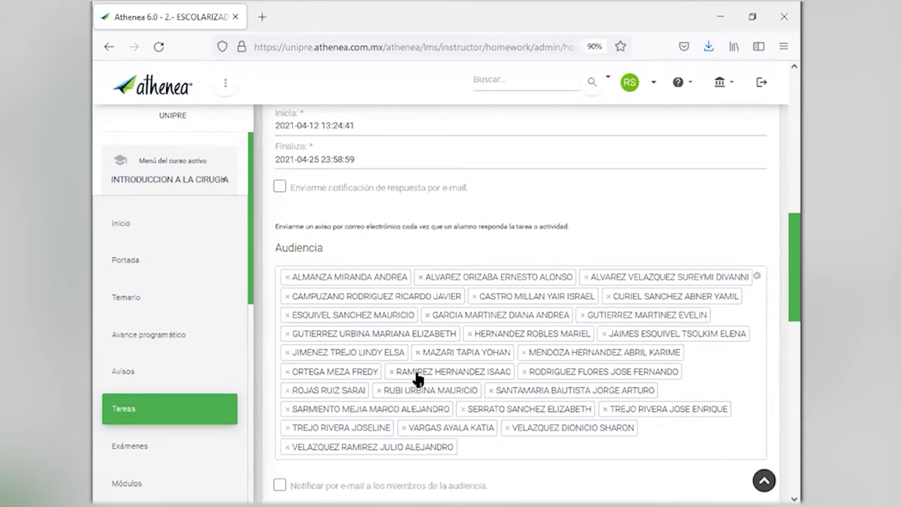
Clear the whole-group audience and add a single student found by searching part of their name
{"action": "left_click", "coordinate": [757, 277]}
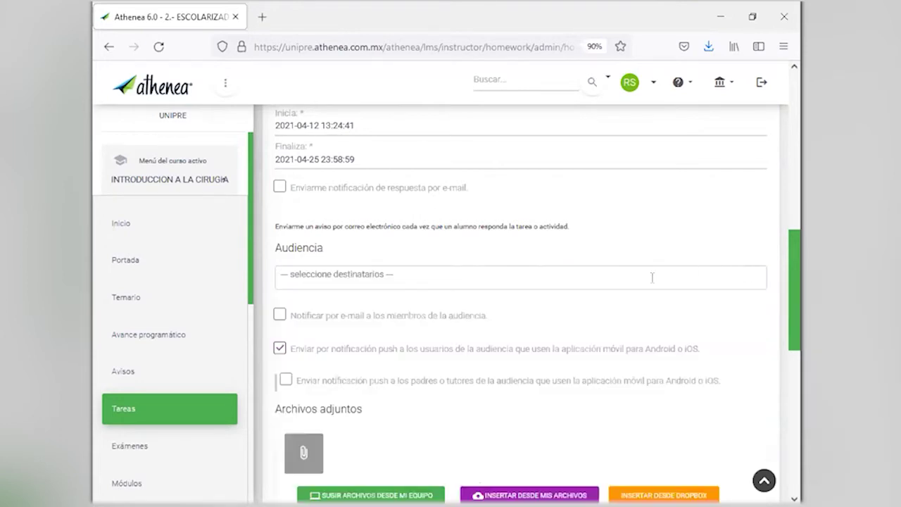
{"action": "left_click", "coordinate": [343, 278]}
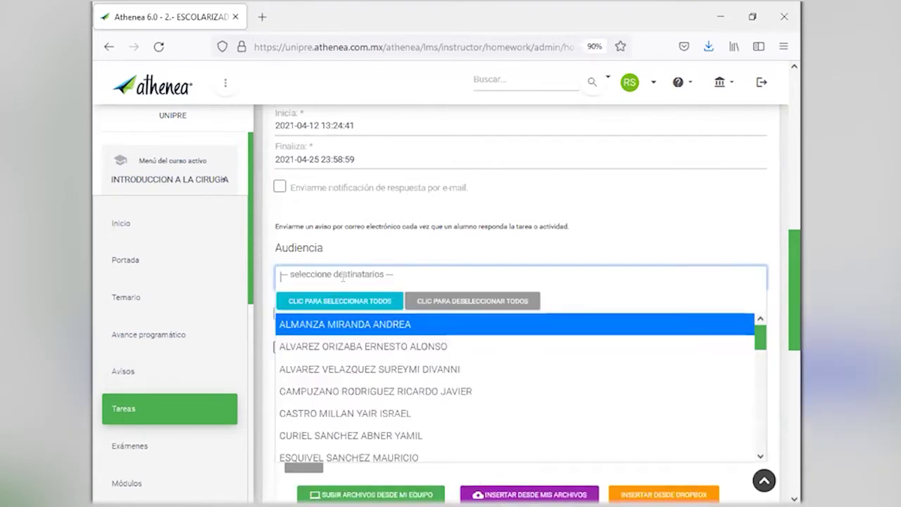
{"action": "type", "text": "F"}
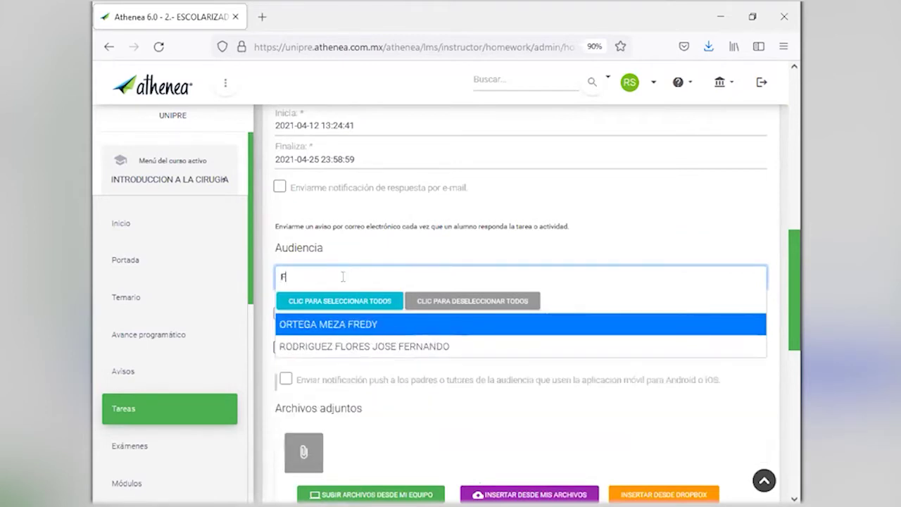
{"action": "type", "text": "RE"}
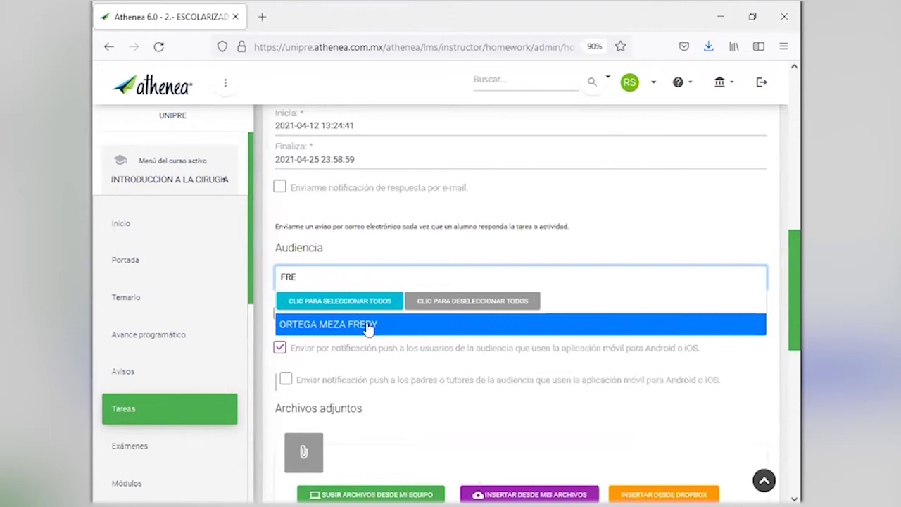
{"action": "left_click", "coordinate": [367, 326]}
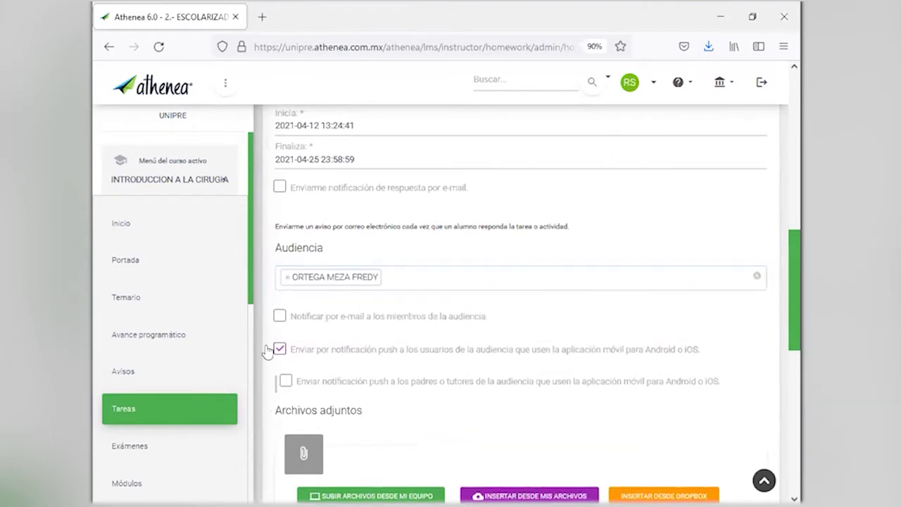
{"action": "scroll", "coordinate": [258, 394], "scroll_direction": "up", "scroll_amount": 3}
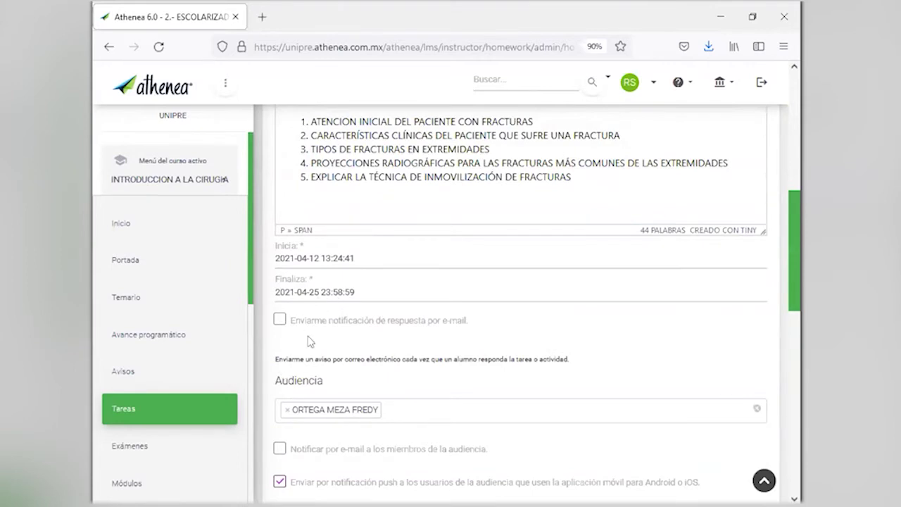
{"action": "left_click", "coordinate": [331, 293]}
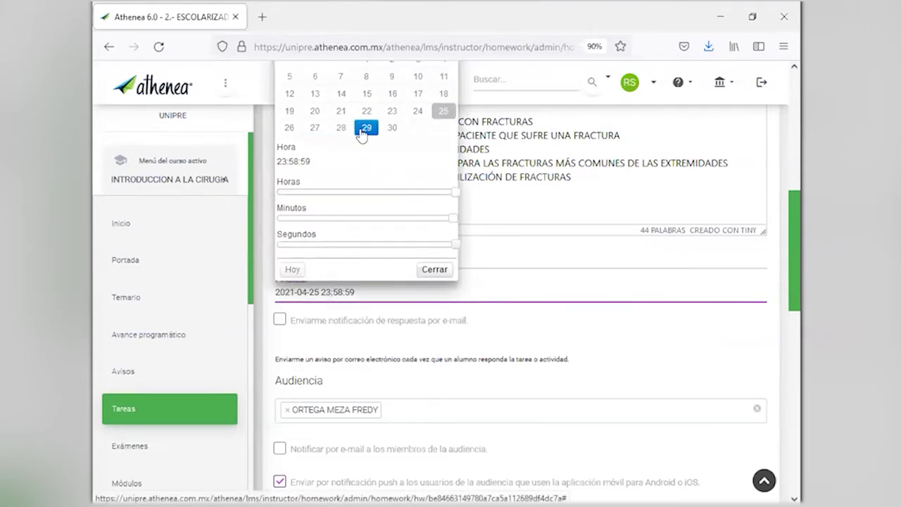
Change the Finaliza date to 28 April 2021 and save the task
{"action": "left_click", "coordinate": [341, 128]}
{"action": "left_click", "coordinate": [293, 335]}
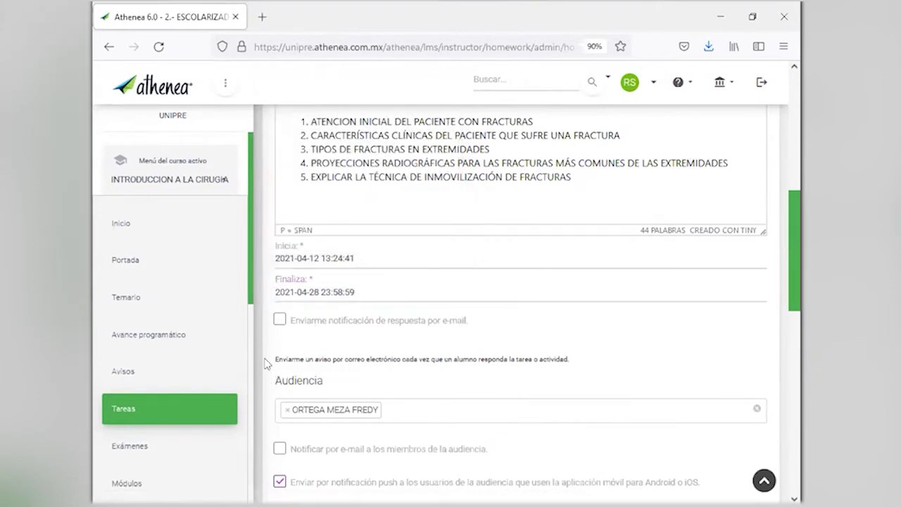
{"action": "left_click", "coordinate": [315, 295]}
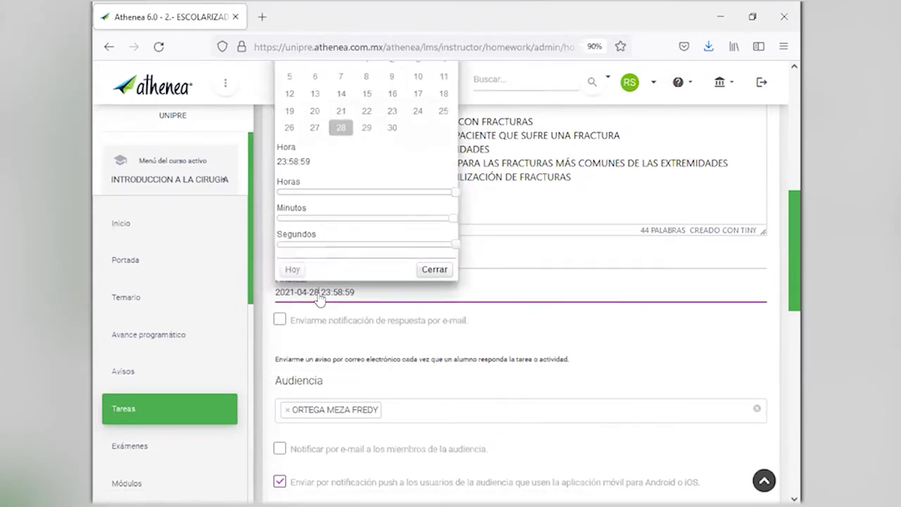
{"action": "left_click", "coordinate": [269, 300]}
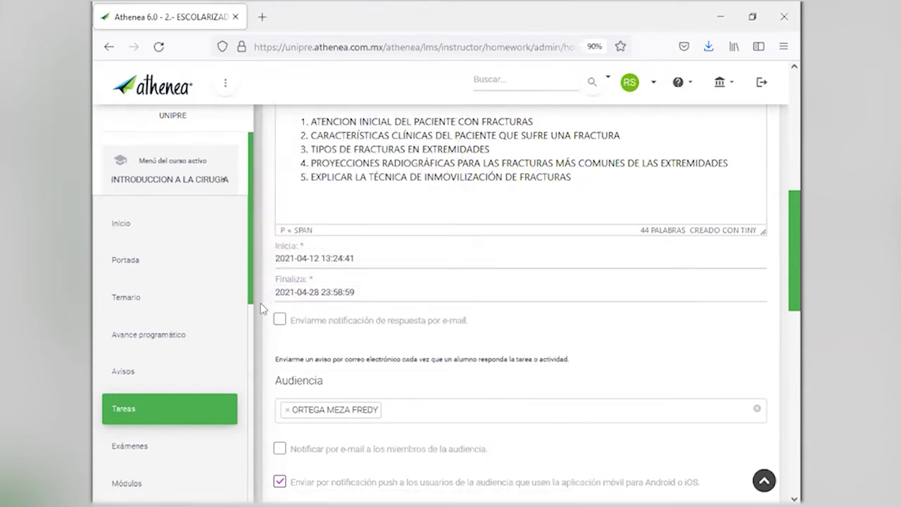
{"action": "scroll", "coordinate": [260, 309], "scroll_direction": "down", "scroll_amount": 5}
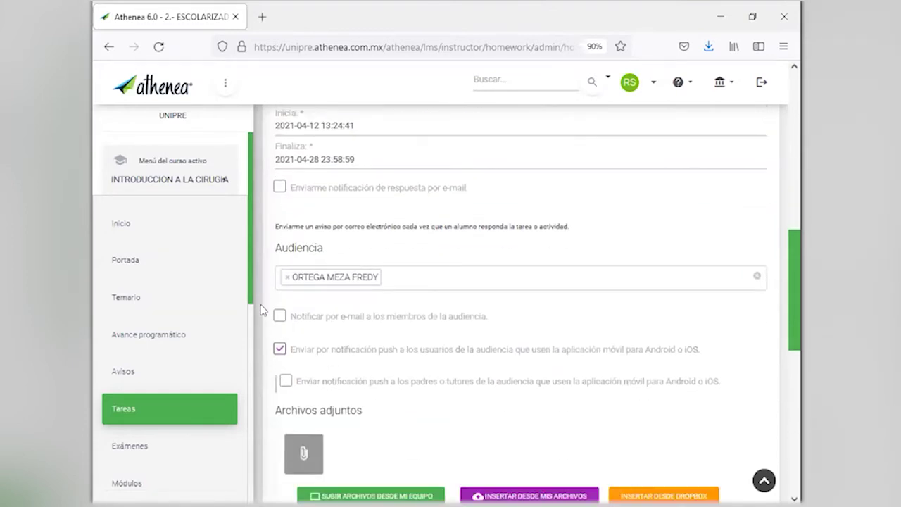
{"action": "scroll", "coordinate": [260, 310], "scroll_direction": "down", "scroll_amount": 4}
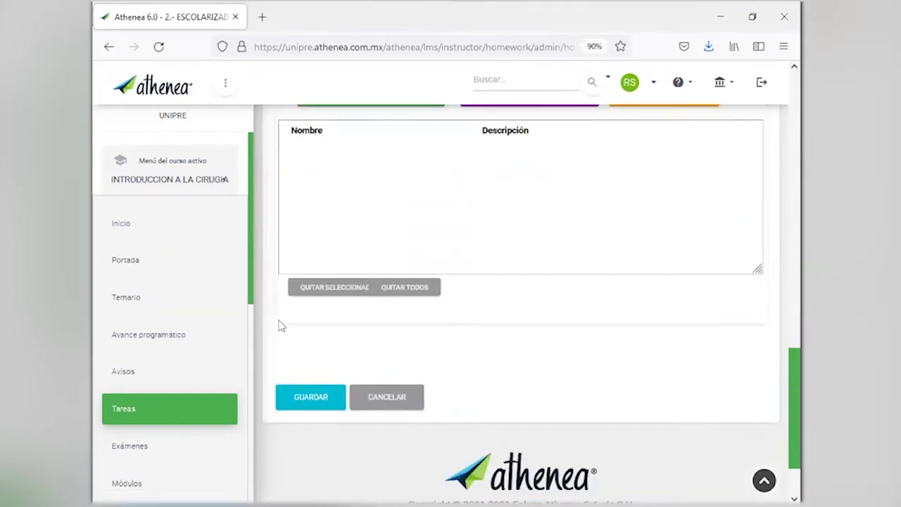
{"action": "left_click", "coordinate": [308, 399]}
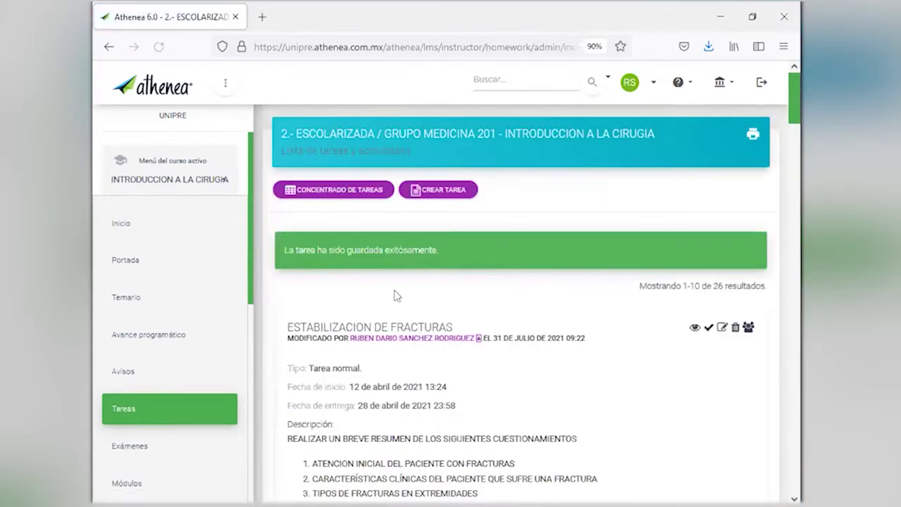
Confirm the save message and the new 28 April 2021 23:58 due date, then view the readers list
{"action": "left_click_drag", "start_coordinate": [288, 248], "coordinate": [445, 255]}
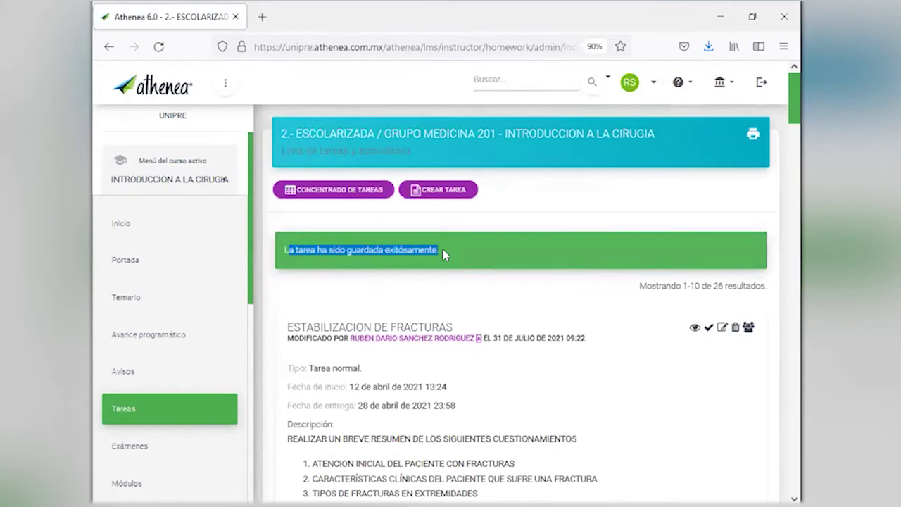
{"action": "left_click", "coordinate": [415, 281]}
{"action": "scroll", "coordinate": [357, 408], "scroll_direction": "down", "scroll_amount": 2}
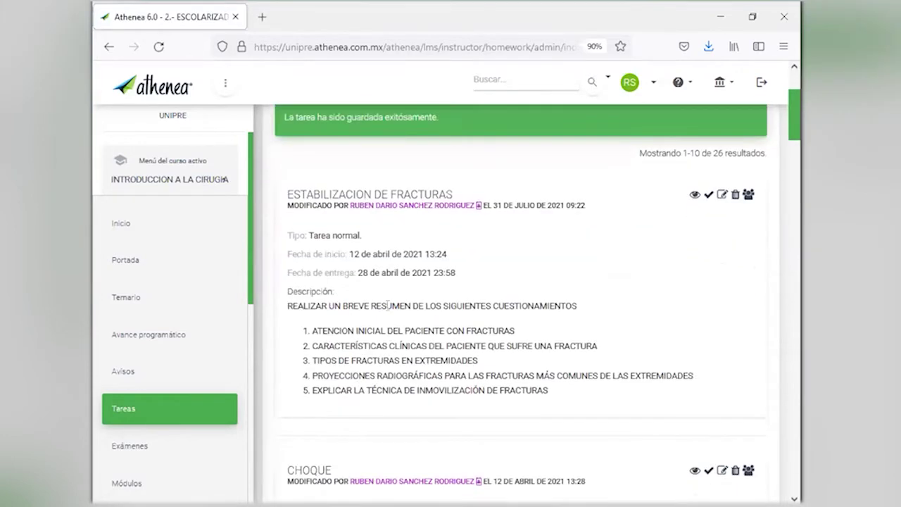
{"action": "left_click_drag", "start_coordinate": [358, 272], "coordinate": [457, 275]}
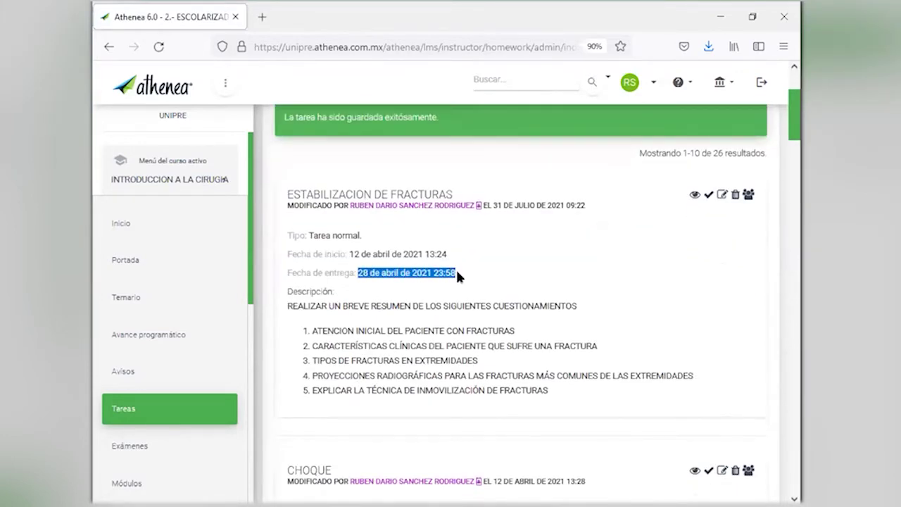
{"action": "left_click_drag", "start_coordinate": [359, 274], "coordinate": [447, 277]}
{"action": "left_click", "coordinate": [695, 195]}
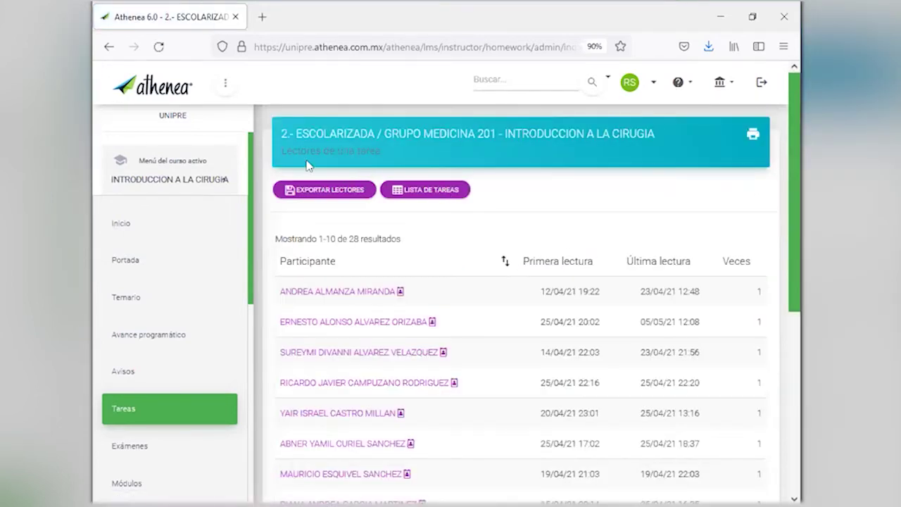
Go back from the Estabilizacion de Fracturas responses and grades page to the course task list
{"action": "left_click", "coordinate": [109, 47]}
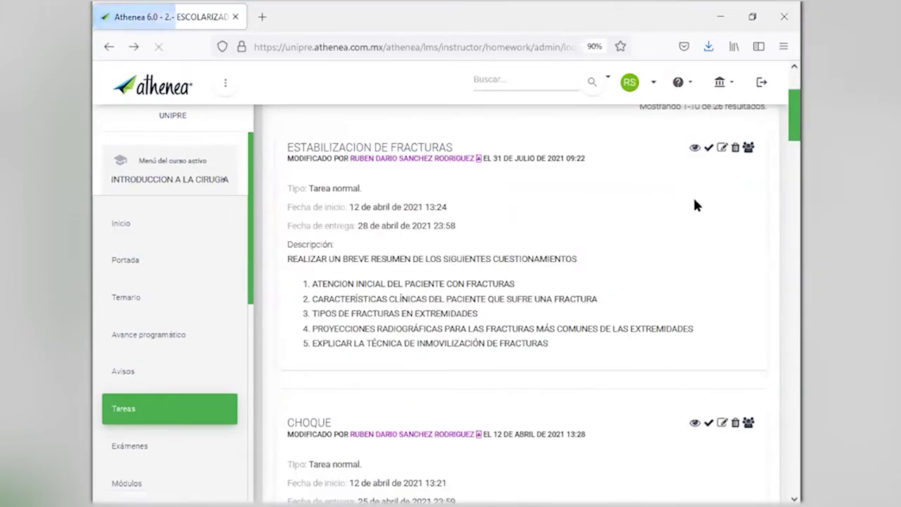
{"action": "left_click", "coordinate": [709, 148]}
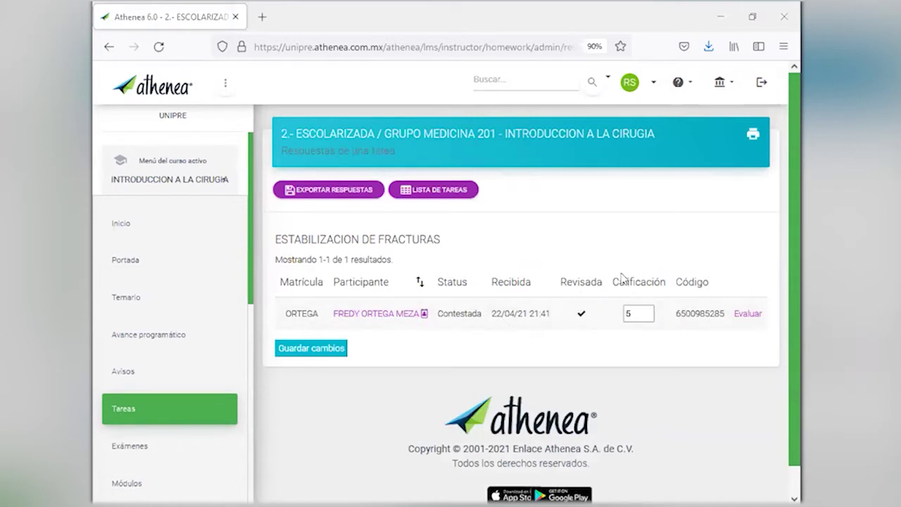
{"action": "left_click", "coordinate": [108, 48]}
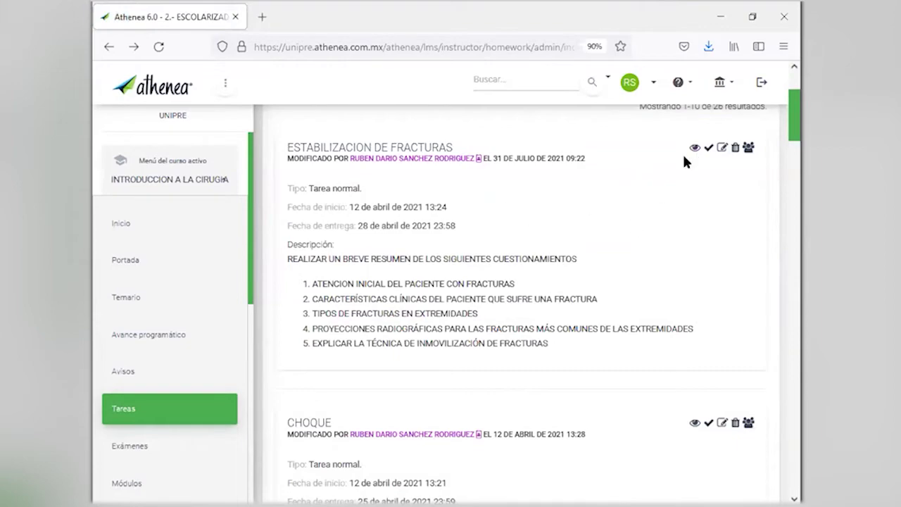
Change the Estabilizacion de Fracturas due date to 25 April 2021
{"action": "left_click", "coordinate": [722, 148]}
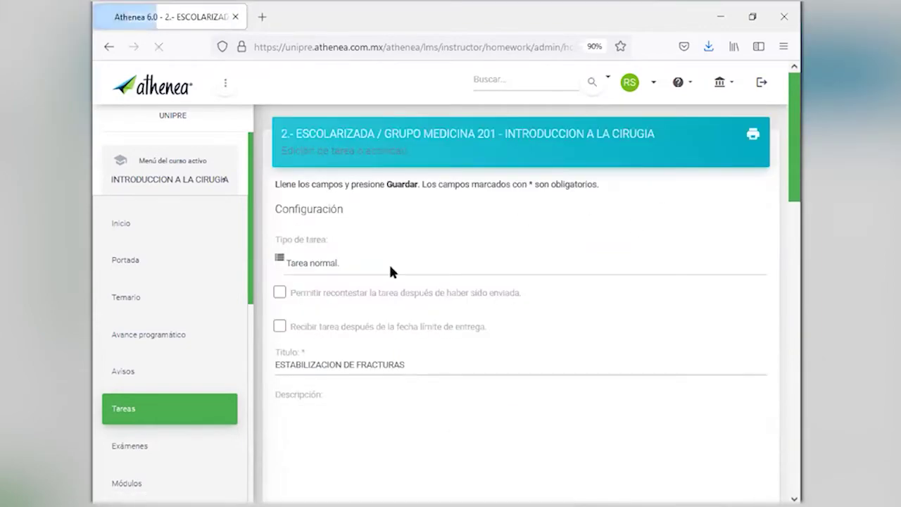
{"action": "scroll", "coordinate": [405, 313], "scroll_direction": "down", "scroll_amount": 10}
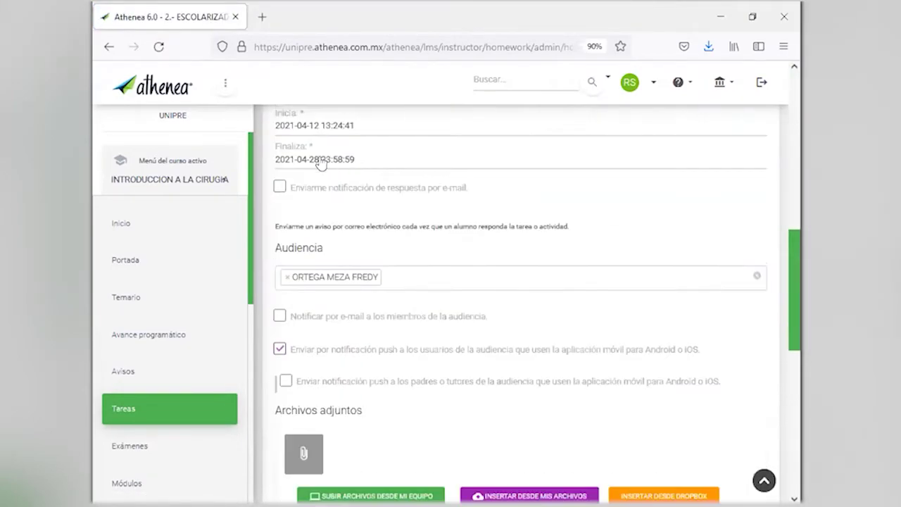
{"action": "left_click", "coordinate": [326, 161]}
{"action": "left_click", "coordinate": [443, 276]}
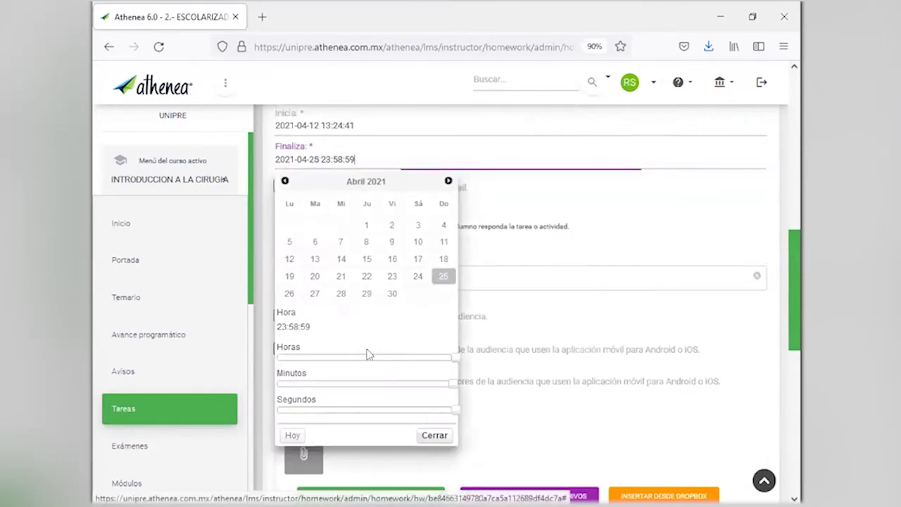
{"action": "left_click", "coordinate": [434, 436]}
Replace the single-student audience with all students in the class
{"action": "scroll", "coordinate": [261, 334], "scroll_direction": "down", "scroll_amount": 2}
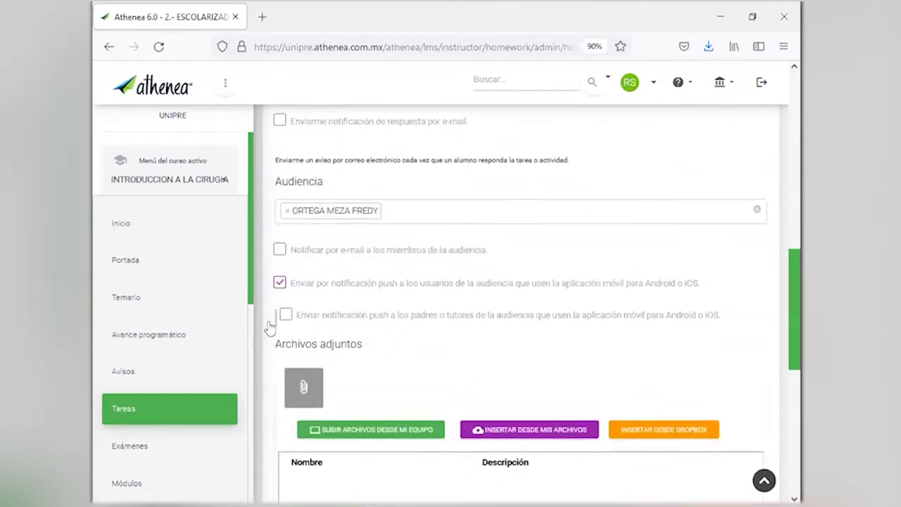
{"action": "left_click", "coordinate": [286, 210]}
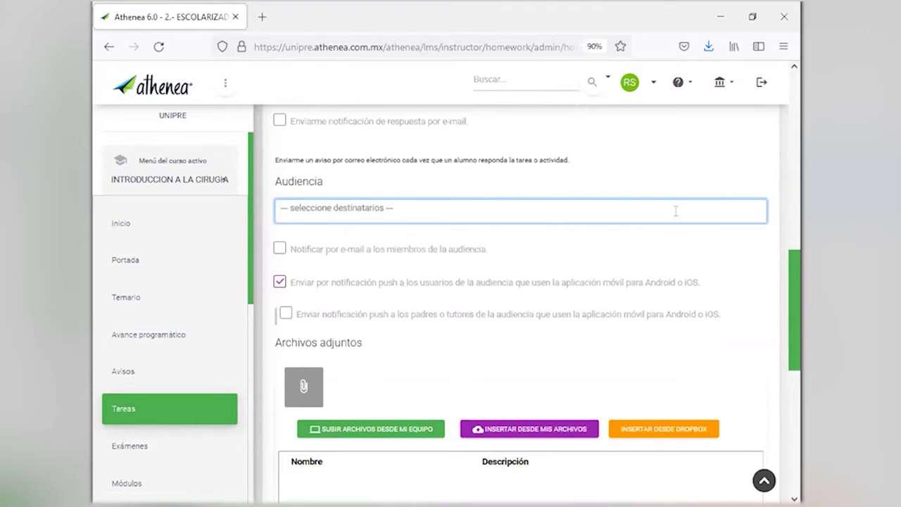
{"action": "left_click", "coordinate": [675, 211]}
{"action": "left_click", "coordinate": [373, 233]}
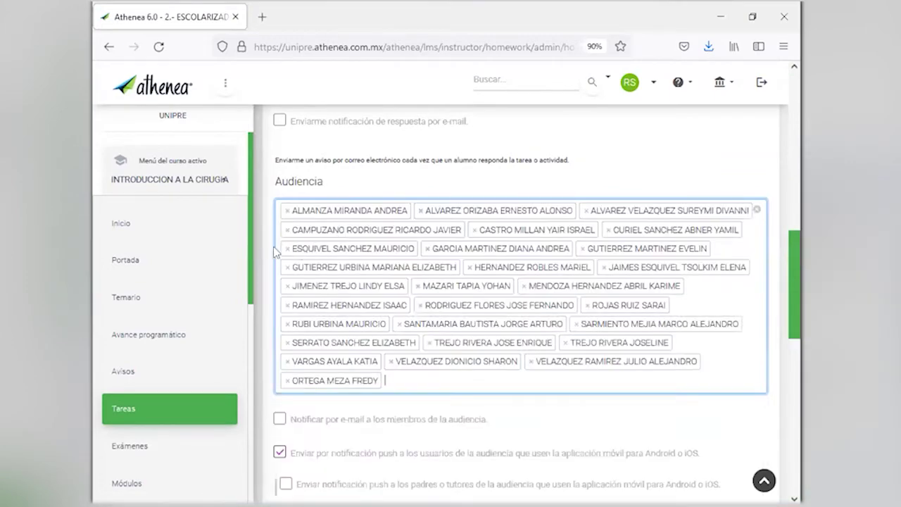
Save the edited task and check it in the list of 26 tasks
{"action": "scroll", "coordinate": [288, 338], "scroll_direction": "down", "scroll_amount": 5}
{"action": "scroll", "coordinate": [293, 352], "scroll_direction": "down", "scroll_amount": 2}
{"action": "left_click", "coordinate": [310, 323]}
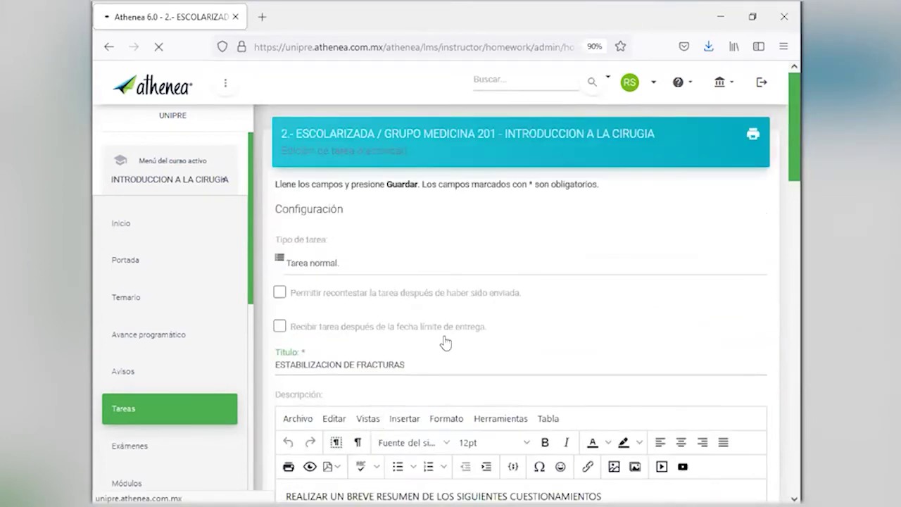
{"action": "scroll", "coordinate": [468, 441], "scroll_direction": "down", "scroll_amount": 2}
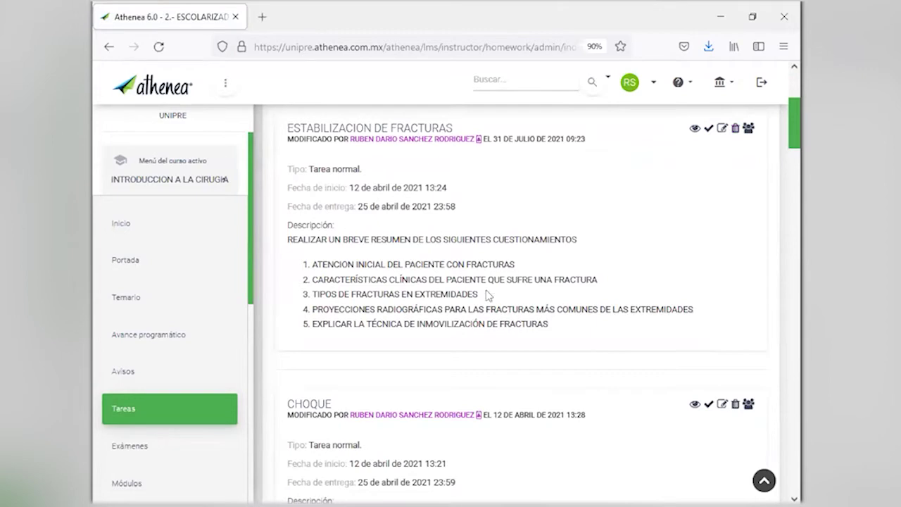
{"action": "scroll", "coordinate": [486, 295], "scroll_direction": "down", "scroll_amount": 1}
{"action": "scroll", "coordinate": [630, 254], "scroll_direction": "up", "scroll_amount": 3}
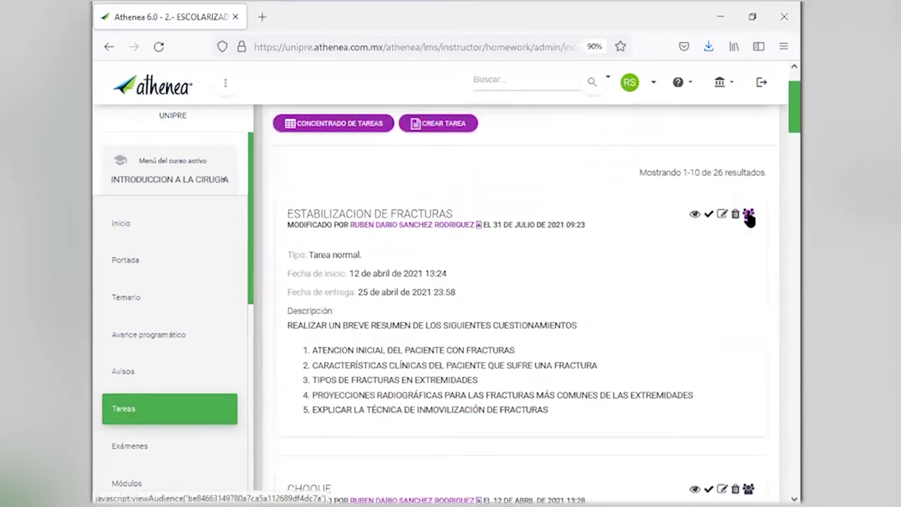
{"action": "left_click", "coordinate": [749, 213]}
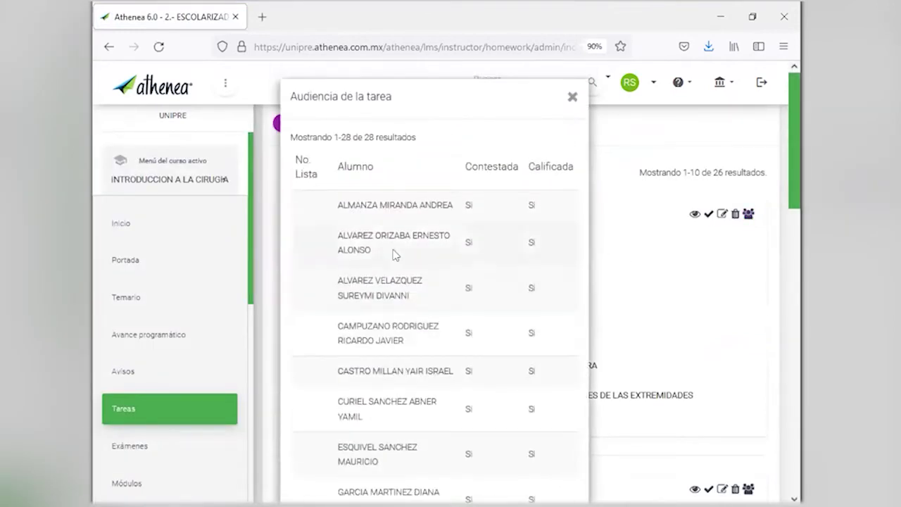
{"action": "left_click_drag", "start_coordinate": [336, 208], "coordinate": [391, 370]}
{"action": "left_click", "coordinate": [416, 358]}
{"action": "scroll", "coordinate": [414, 349], "scroll_direction": "down", "scroll_amount": 1}
{"action": "scroll", "coordinate": [414, 339], "scroll_direction": "down", "scroll_amount": 10}
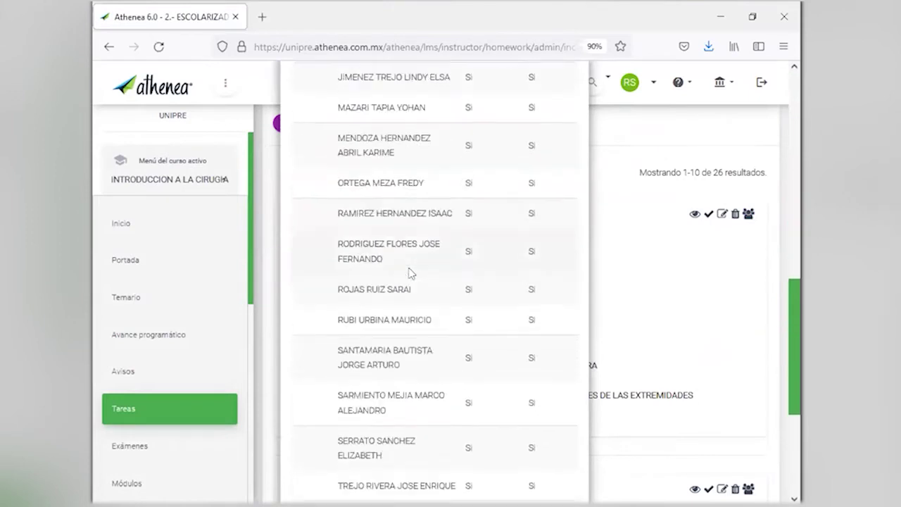
{"action": "left_click_drag", "start_coordinate": [377, 392], "coordinate": [378, 204]}
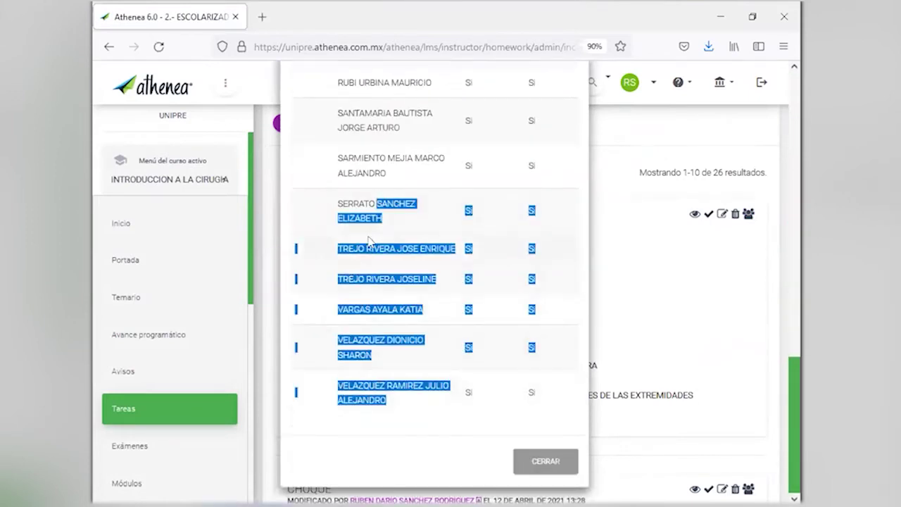
{"action": "left_click", "coordinate": [382, 255]}
{"action": "scroll", "coordinate": [383, 254], "scroll_direction": "up", "scroll_amount": 6}
{"action": "scroll", "coordinate": [383, 251], "scroll_direction": "up", "scroll_amount": 6}
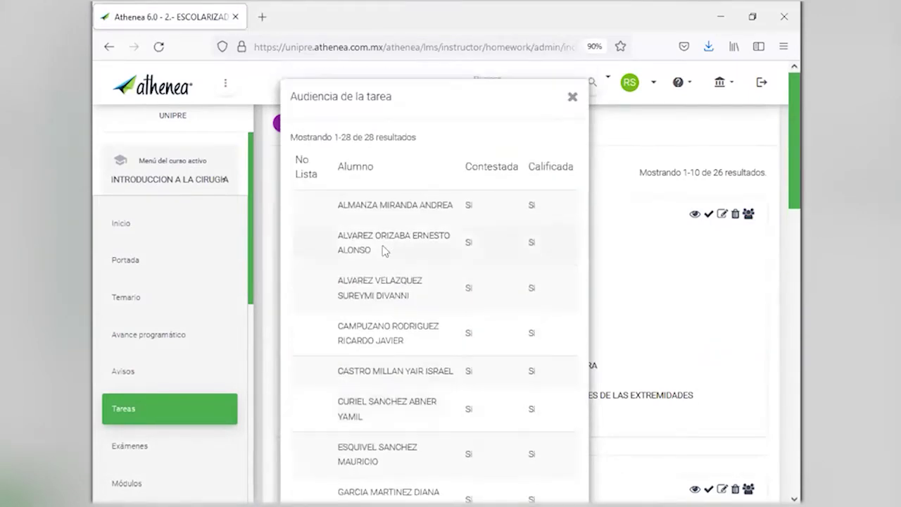
{"action": "left_click", "coordinate": [572, 98]}
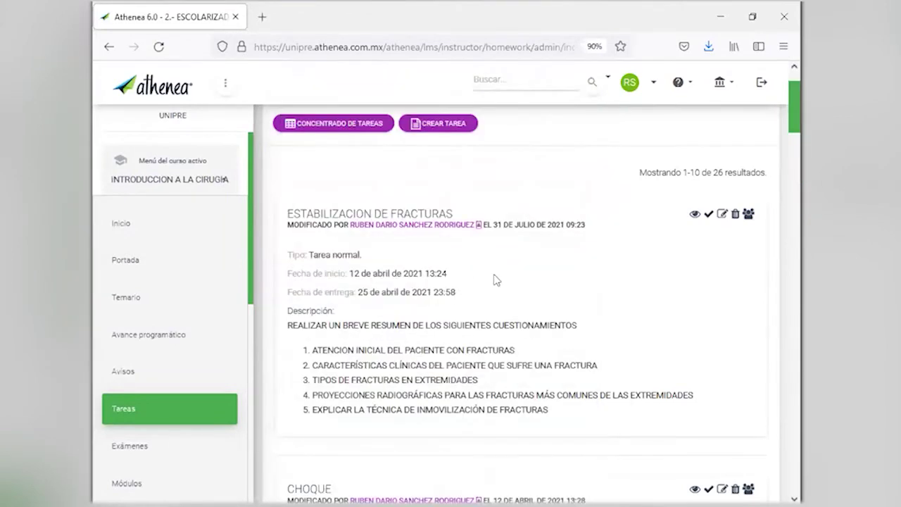
{"action": "scroll", "coordinate": [533, 300], "scroll_direction": "down", "scroll_amount": 2}
{"action": "scroll", "coordinate": [531, 329], "scroll_direction": "up", "scroll_amount": 3}
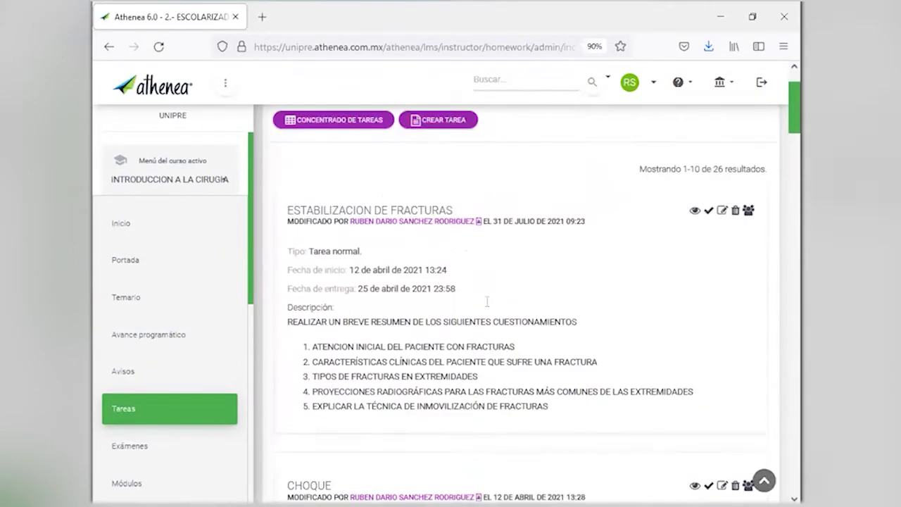
{"action": "left_click", "coordinate": [330, 191]}
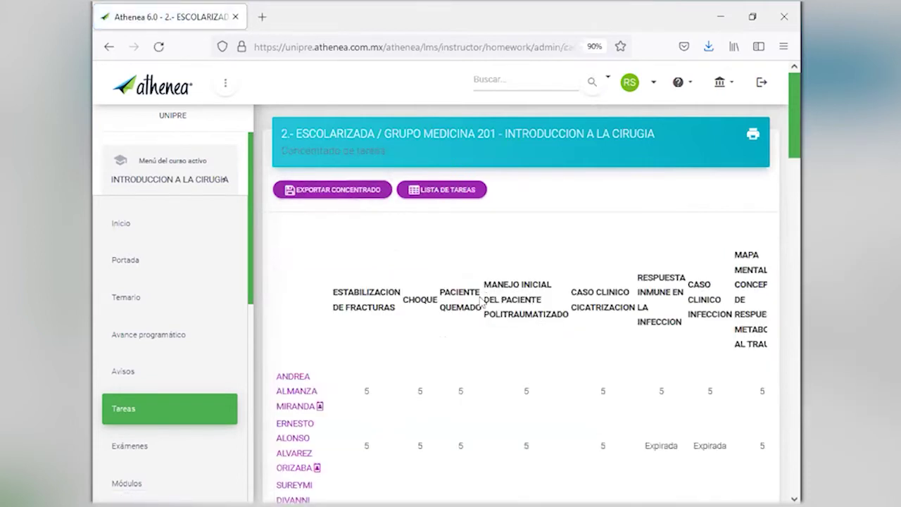
Scroll down and across the Concentrado de tareas grid to review every student's task grades
{"action": "scroll", "coordinate": [478, 296], "scroll_direction": "down", "scroll_amount": 4}
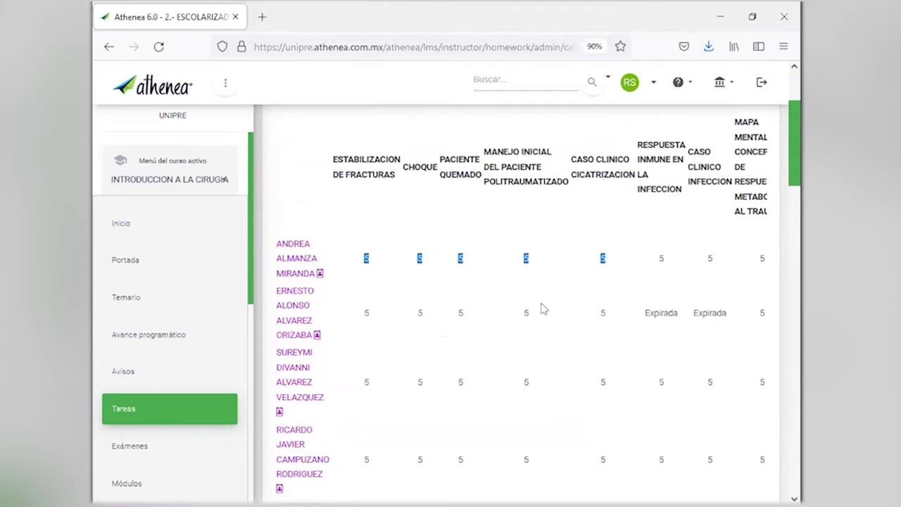
{"action": "scroll", "coordinate": [533, 286], "scroll_direction": "down", "scroll_amount": 10}
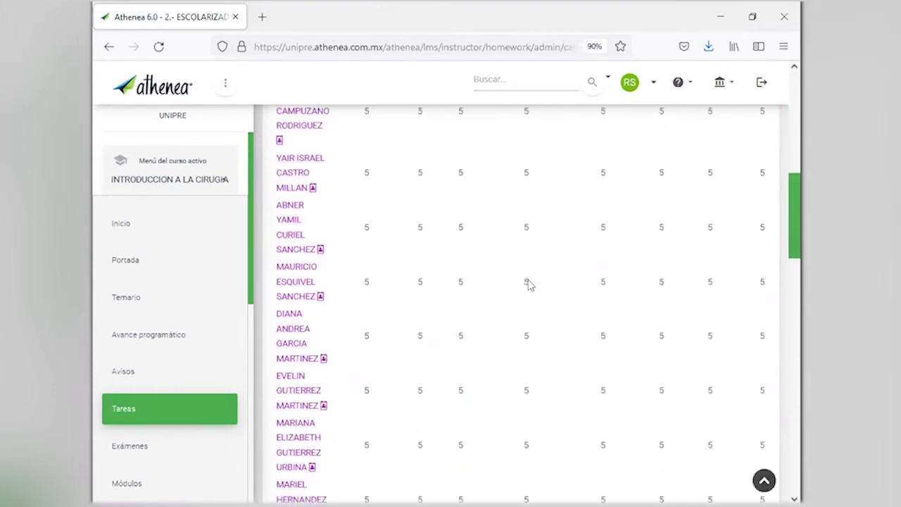
{"action": "scroll", "coordinate": [530, 283], "scroll_direction": "down", "scroll_amount": 5}
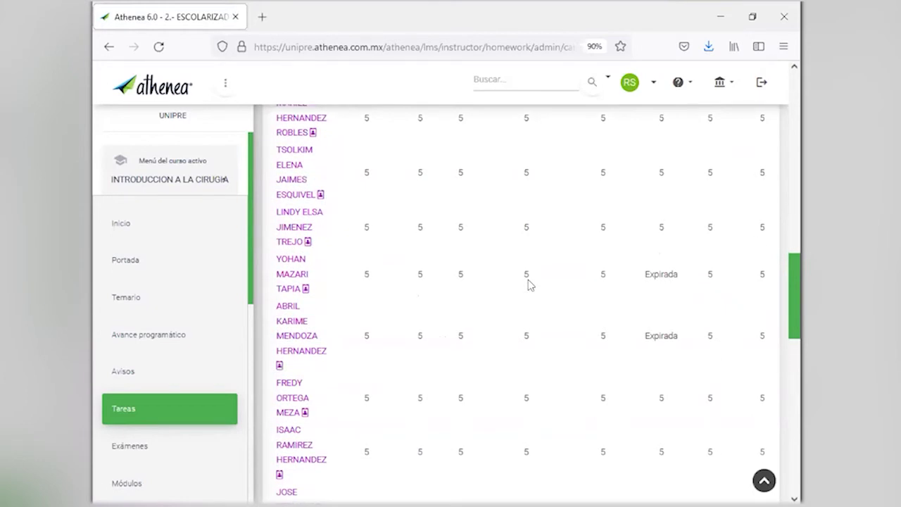
{"action": "scroll", "coordinate": [529, 284], "scroll_direction": "down", "scroll_amount": 10}
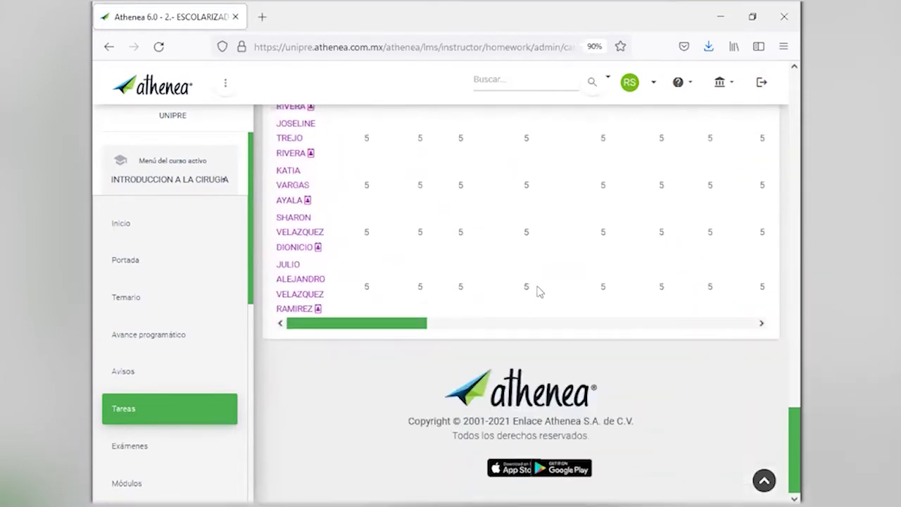
{"action": "left_click_drag", "start_coordinate": [422, 322], "coordinate": [753, 323]}
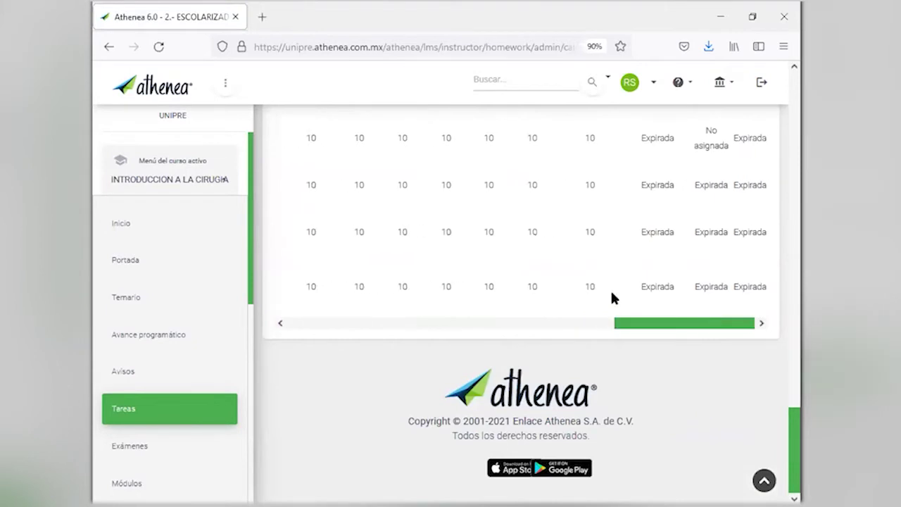
{"action": "scroll", "coordinate": [610, 299], "scroll_direction": "up", "scroll_amount": 1}
{"action": "scroll", "coordinate": [610, 299], "scroll_direction": "up", "scroll_amount": 10}
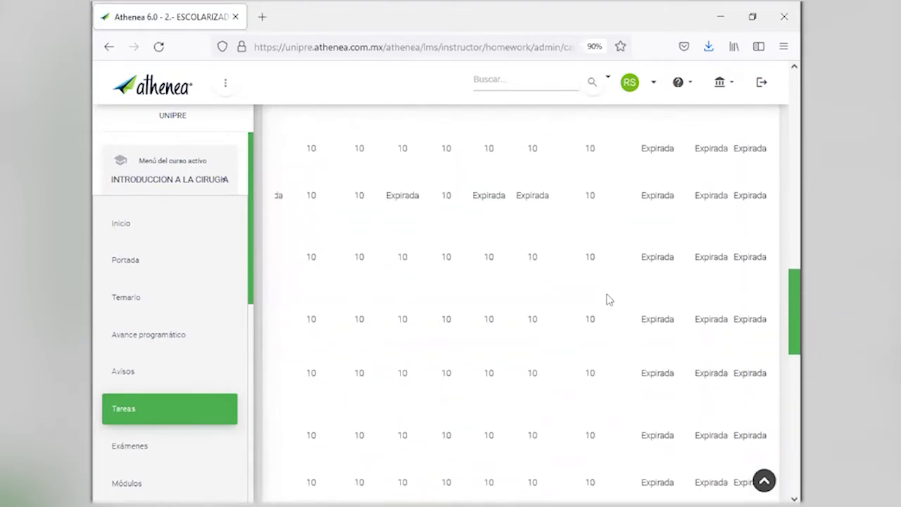
{"action": "scroll", "coordinate": [610, 299], "scroll_direction": "up", "scroll_amount": 3}
{"action": "scroll", "coordinate": [610, 301], "scroll_direction": "up", "scroll_amount": 6}
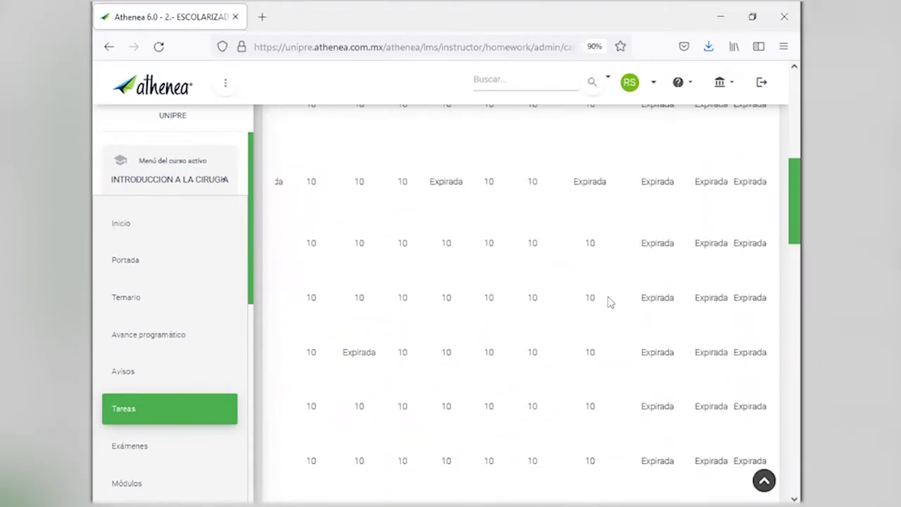
{"action": "scroll", "coordinate": [610, 300], "scroll_direction": "down", "scroll_amount": 2}
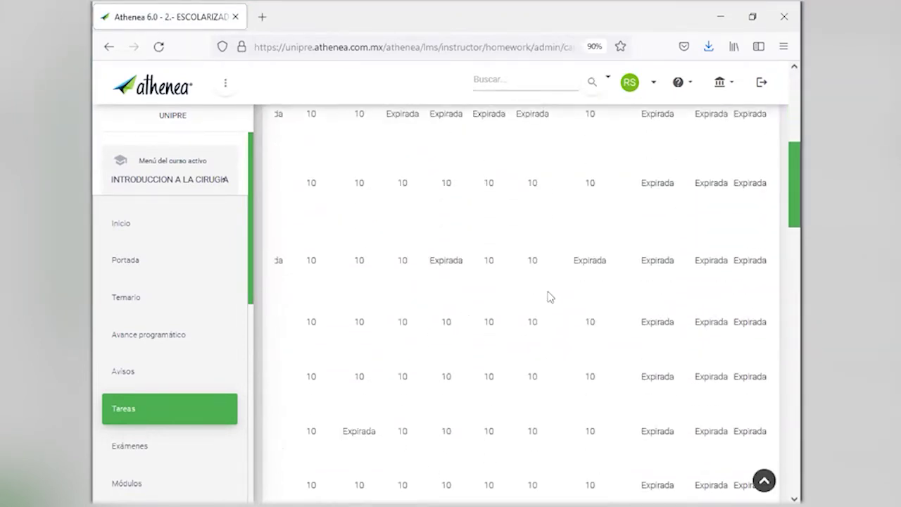
{"action": "scroll", "coordinate": [543, 302], "scroll_direction": "up", "scroll_amount": 4}
{"action": "scroll", "coordinate": [548, 306], "scroll_direction": "up", "scroll_amount": 1}
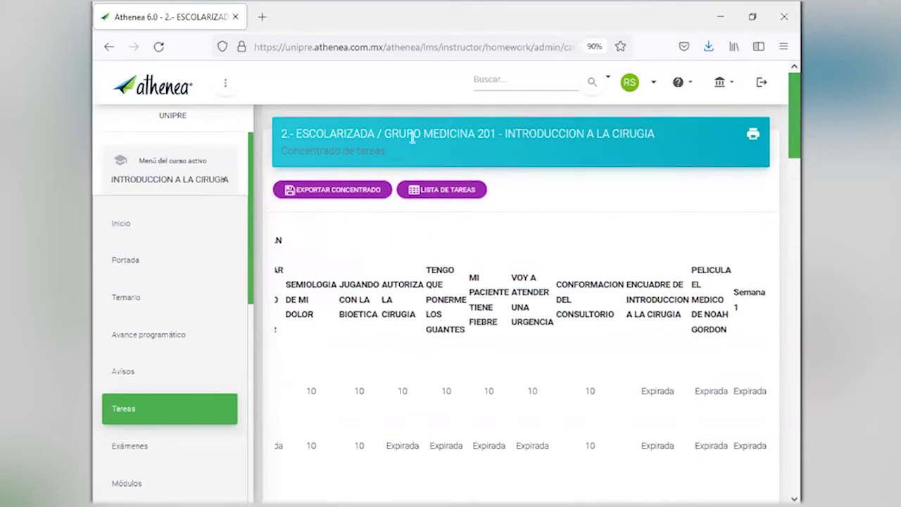
{"action": "left_click_drag", "start_coordinate": [342, 244], "coordinate": [308, 221]}
{"action": "left_click", "coordinate": [308, 221]}
Export the grade summary as concentrado_tareas_210731.xls and open it with Excel 2016
{"action": "left_click", "coordinate": [338, 191]}
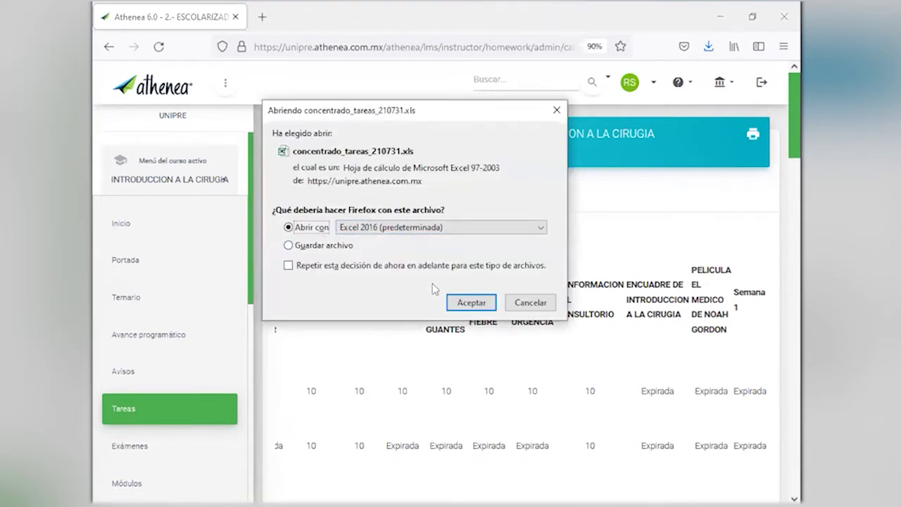
{"action": "key", "text": "Return"}
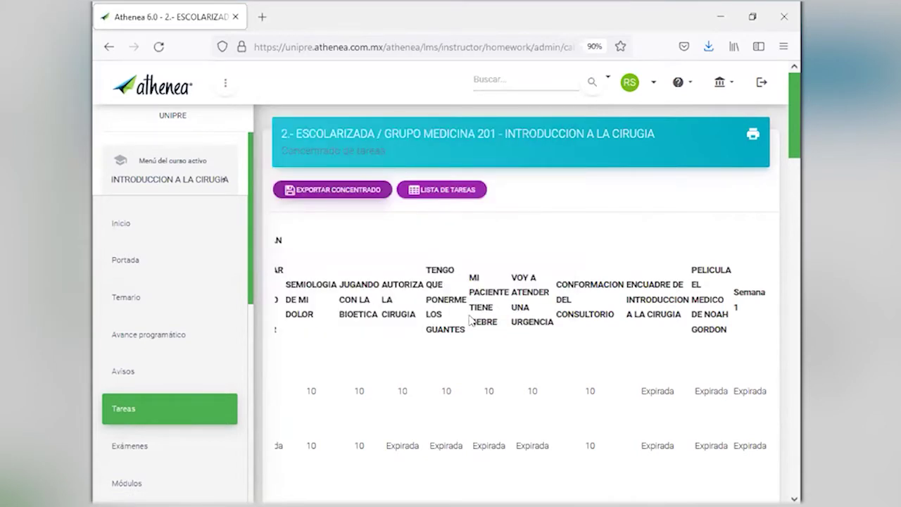
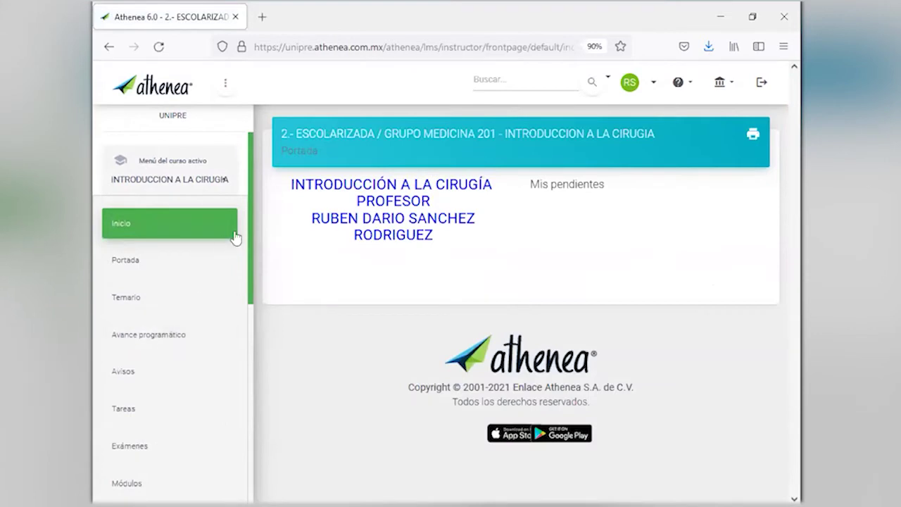
Scroll the Introducción a la Cirugía front page for Grupo Medicina 201 into view
{"action": "left_click_drag", "start_coordinate": [251, 235], "coordinate": [249, 243]}
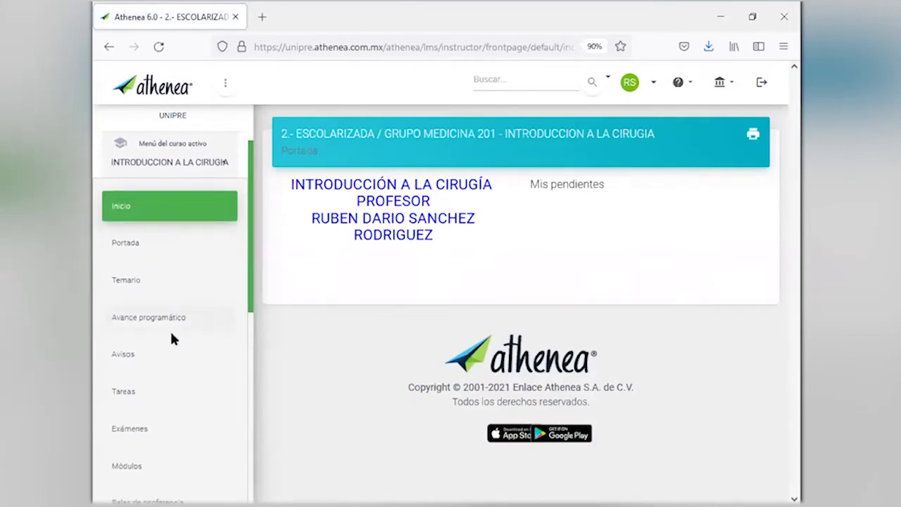
Show the Concentrado de tareas grid of every student's scores from the Tareas list
{"action": "left_click", "coordinate": [127, 396]}
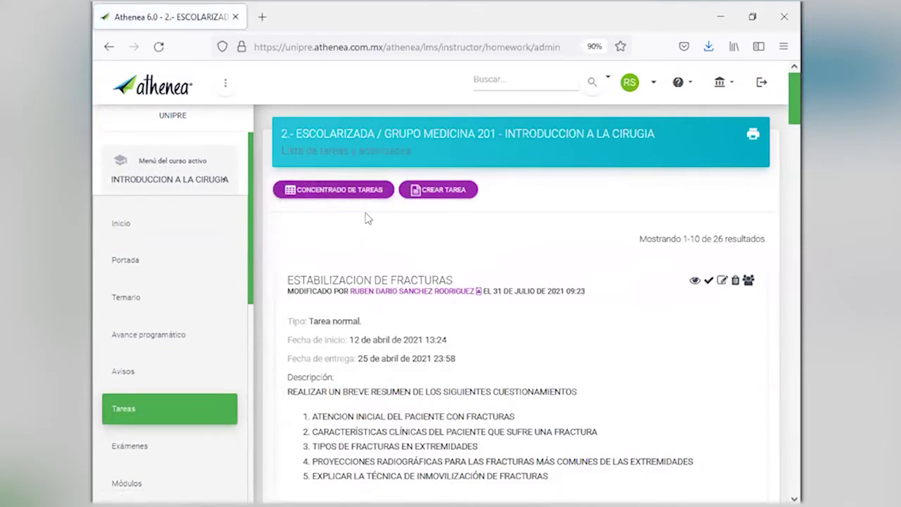
{"action": "left_click", "coordinate": [322, 193]}
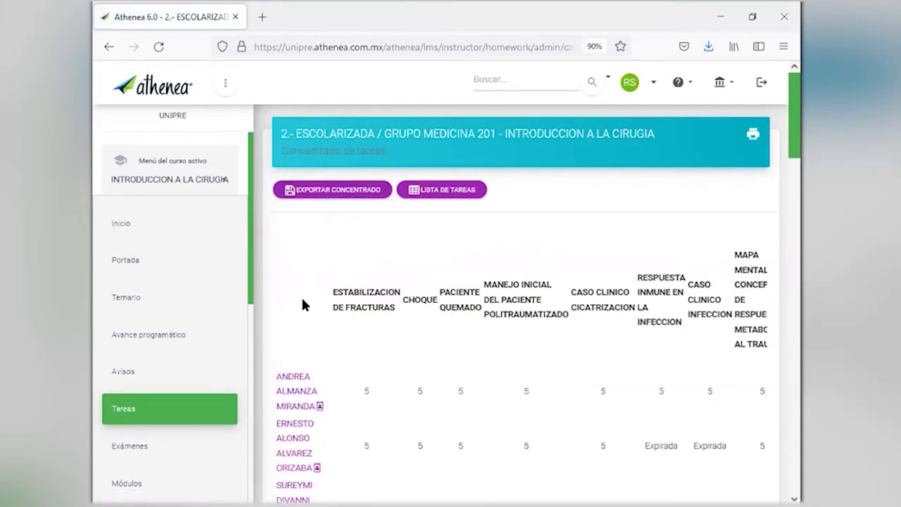
{"action": "scroll", "coordinate": [332, 361], "scroll_direction": "down", "scroll_amount": 3}
{"action": "scroll", "coordinate": [332, 364], "scroll_direction": "up", "scroll_amount": 3}
Export the score summary as concentrado_tareas_210731.xls and open it from Firefox's Downloads
{"action": "left_click", "coordinate": [326, 192]}
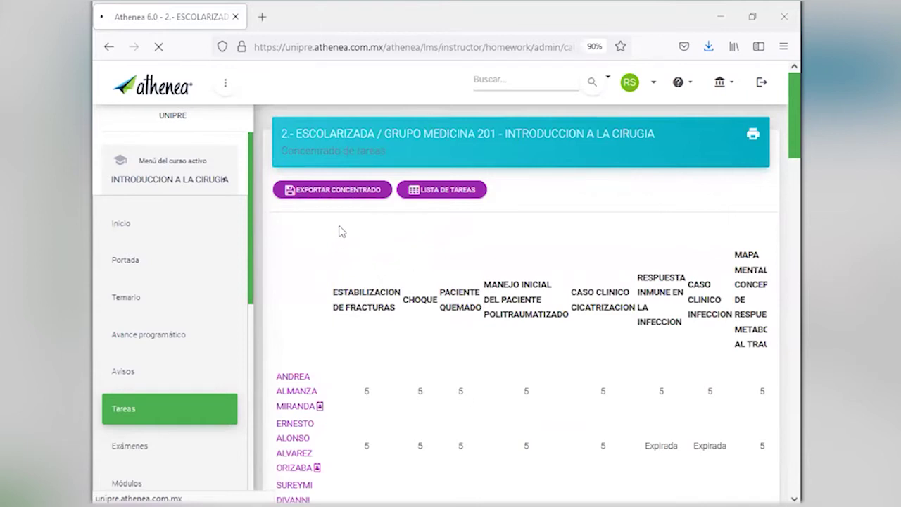
{"action": "left_click", "coordinate": [708, 46]}
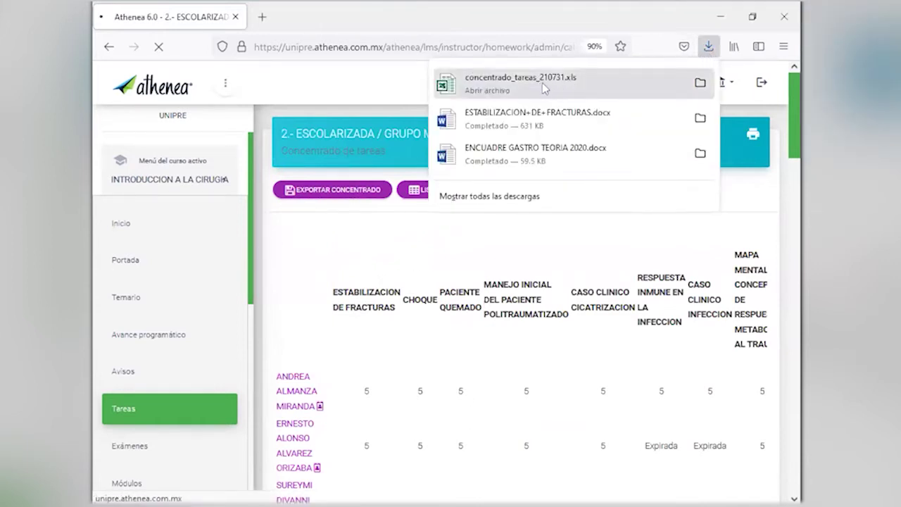
{"action": "left_click", "coordinate": [544, 79]}
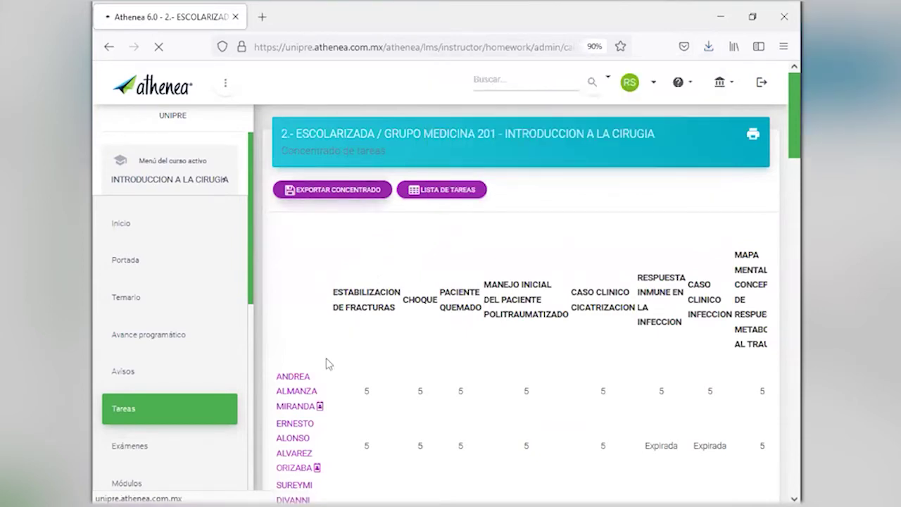
{"action": "left_click", "coordinate": [482, 308]}
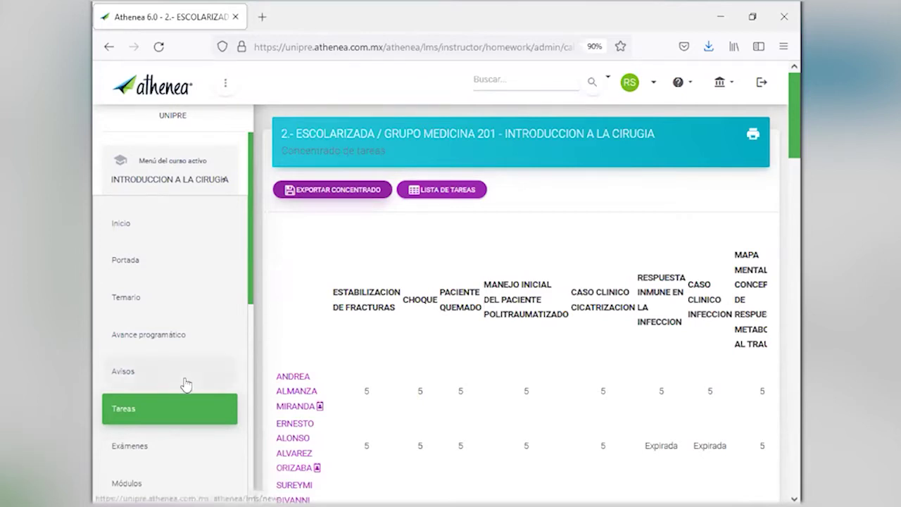
Return to the Tareas list and browse its 26 assignments, headed by Estabilización de fracturas
{"action": "left_click", "coordinate": [175, 415]}
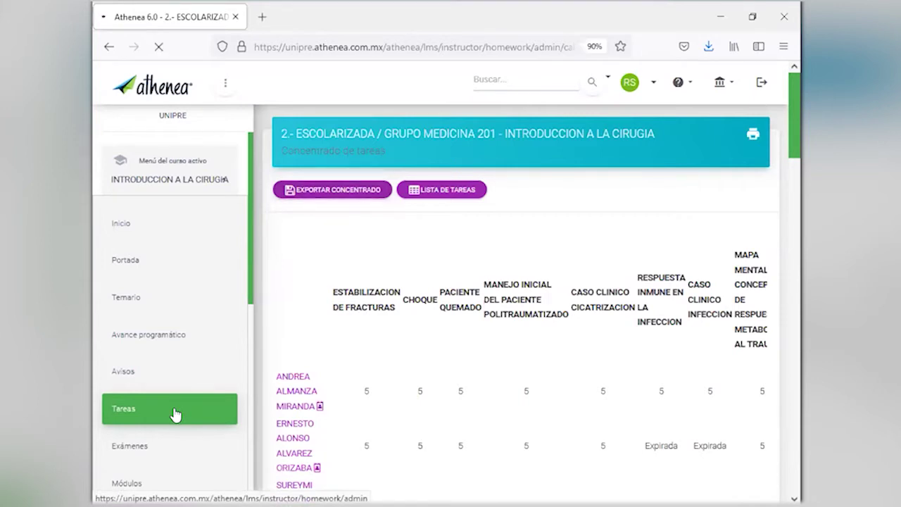
{"action": "scroll", "coordinate": [265, 347], "scroll_direction": "down", "scroll_amount": 1}
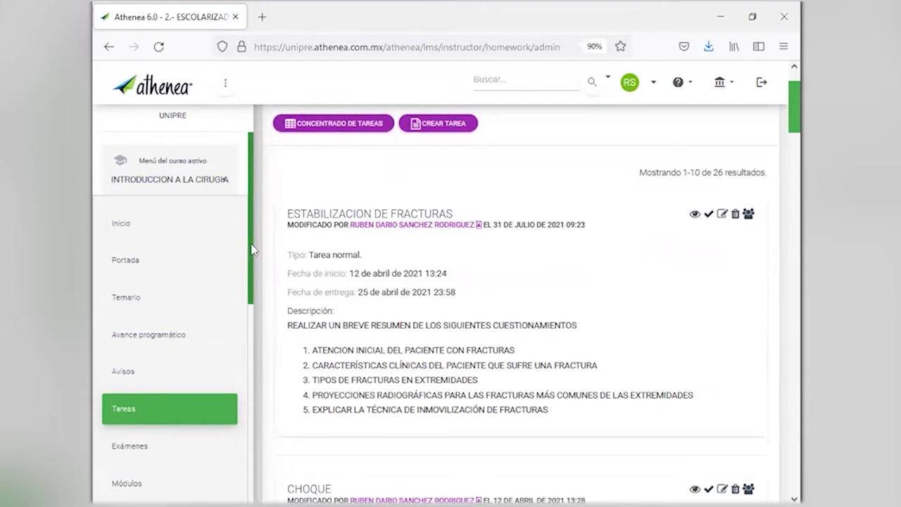
{"action": "left_click_drag", "start_coordinate": [252, 249], "coordinate": [251, 289]}
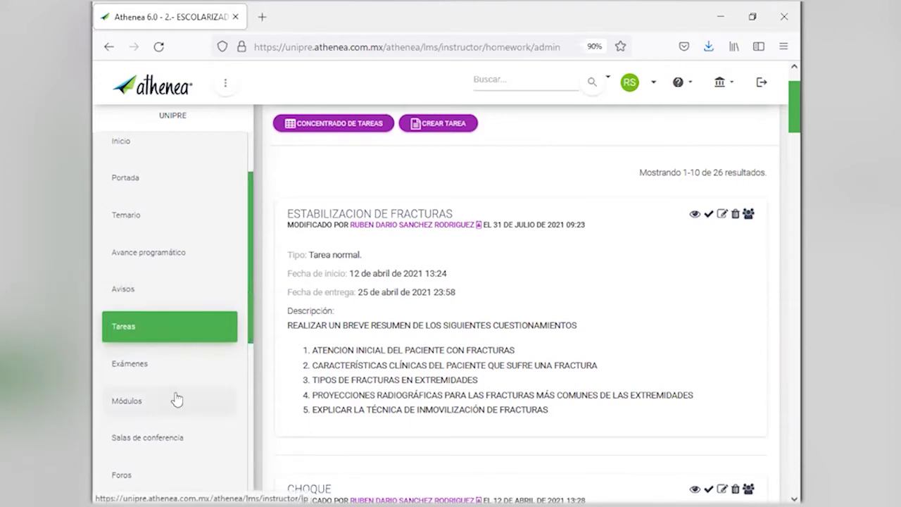
{"action": "scroll", "coordinate": [180, 372], "scroll_direction": "down", "scroll_amount": 3}
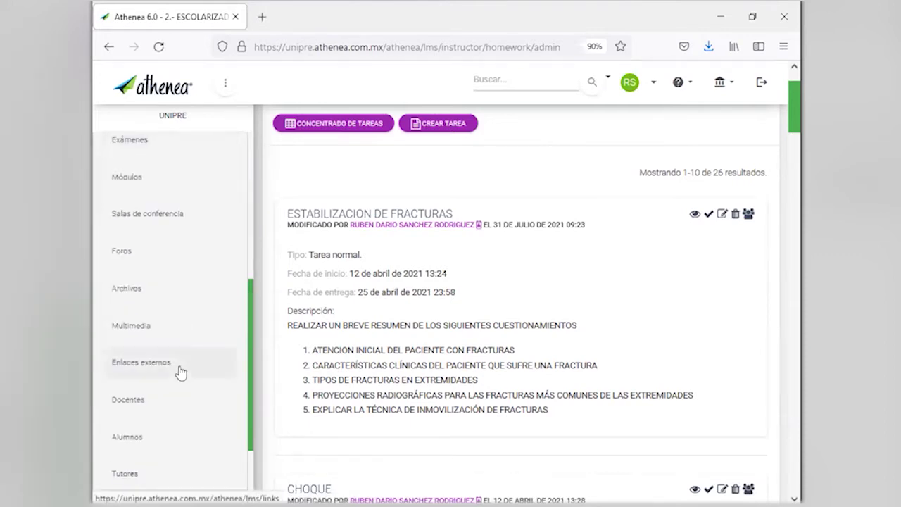
{"action": "scroll", "coordinate": [180, 372], "scroll_direction": "down", "scroll_amount": 2}
{"action": "scroll", "coordinate": [181, 372], "scroll_direction": "up", "scroll_amount": 5}
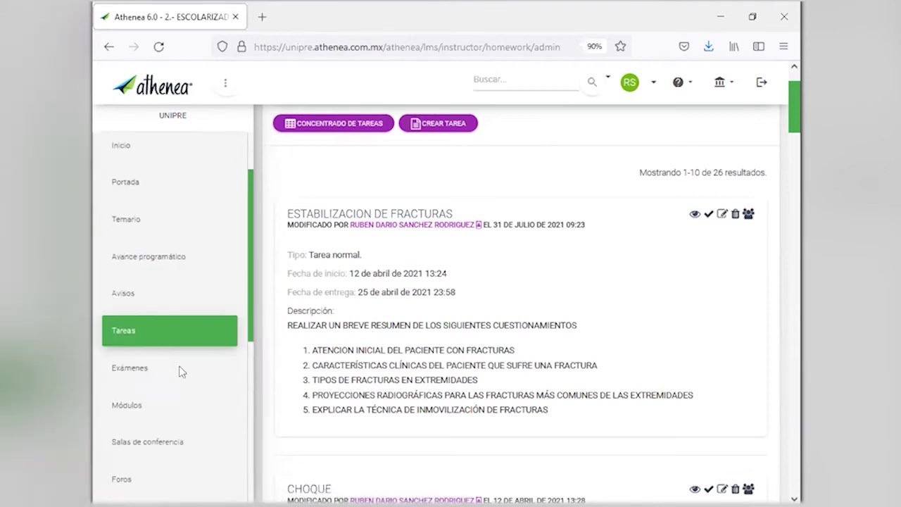
{"action": "scroll", "coordinate": [180, 372], "scroll_direction": "up", "scroll_amount": 1}
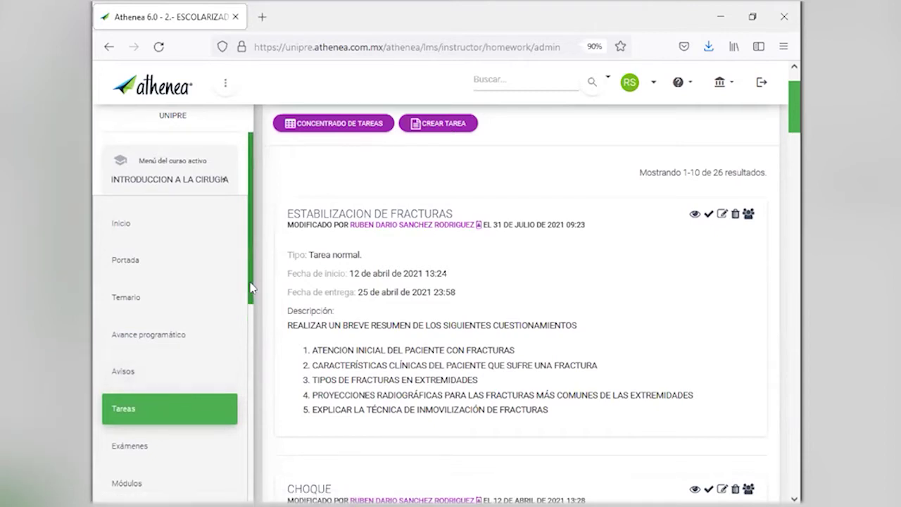
{"action": "scroll", "coordinate": [248, 302], "scroll_direction": "down", "scroll_amount": 1}
{"action": "left_click_drag", "start_coordinate": [250, 303], "coordinate": [252, 290]}
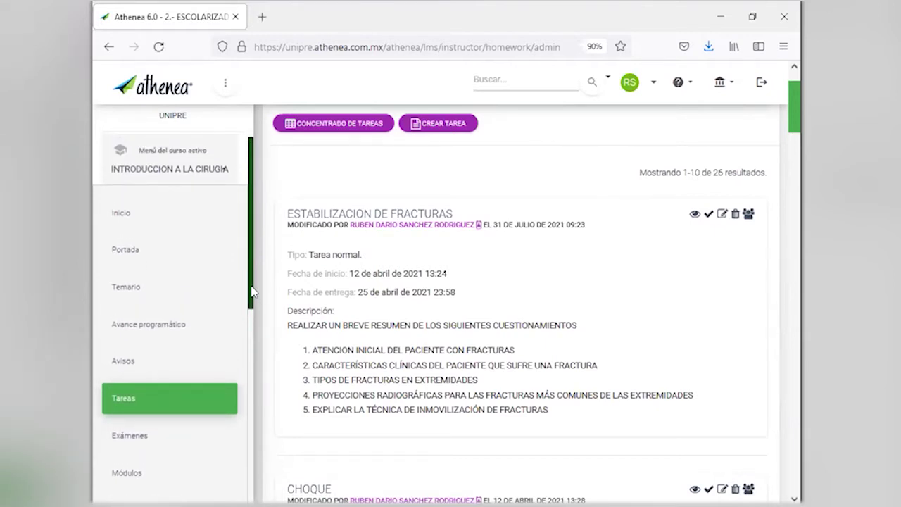
{"action": "left_click_drag", "start_coordinate": [252, 291], "coordinate": [252, 248]}
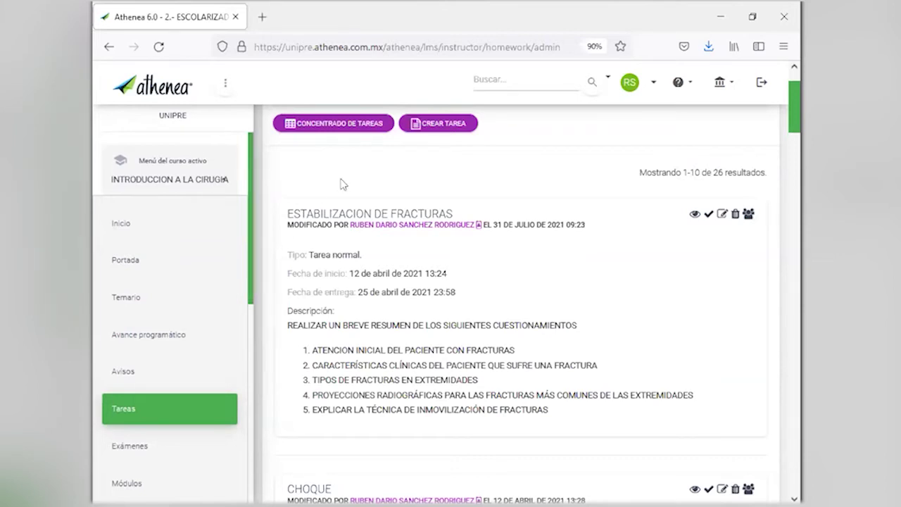
{"action": "left_click_drag", "start_coordinate": [250, 252], "coordinate": [248, 307]}
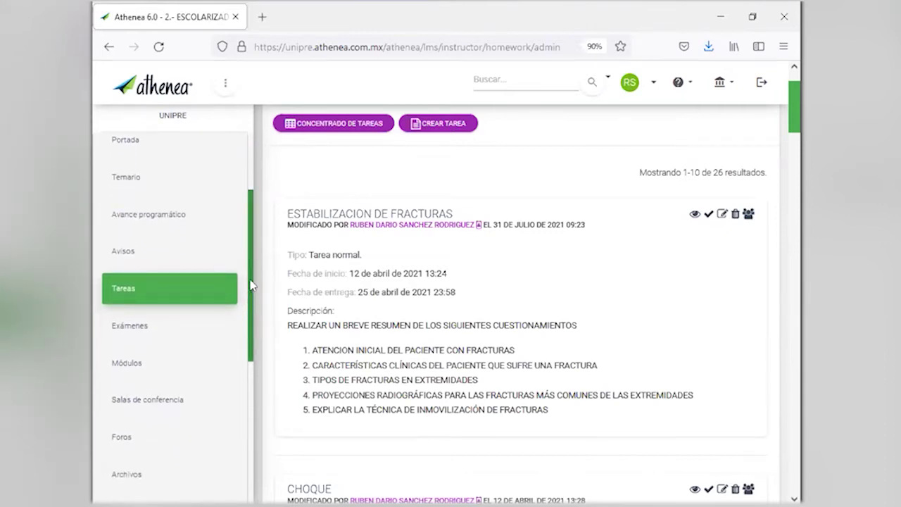
{"action": "mouse_move", "coordinate": [251, 285]}
{"action": "left_mouse_down"}
{"action": "mouse_move", "coordinate": [251, 299]}
{"action": "mouse_move", "coordinate": [255, 261]}
{"action": "mouse_move", "coordinate": [252, 280]}
{"action": "left_mouse_up"}
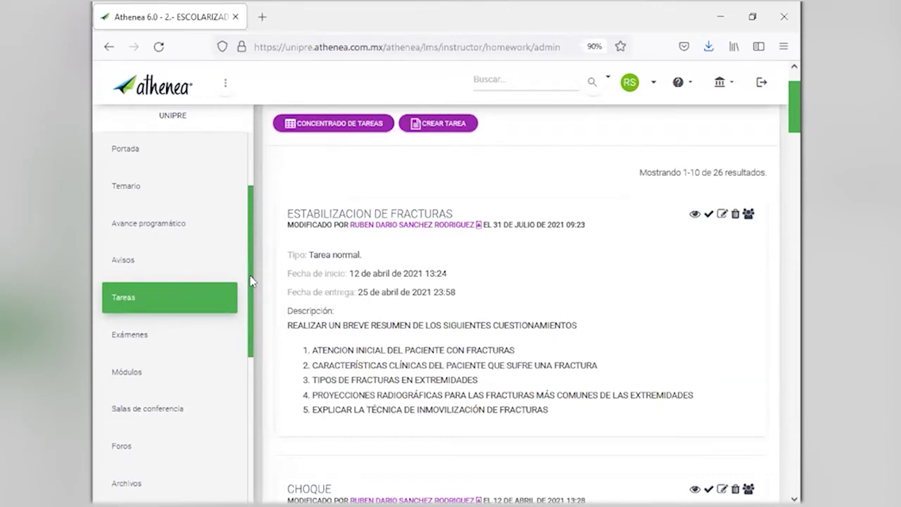
{"action": "left_click_drag", "start_coordinate": [251, 281], "coordinate": [250, 281]}
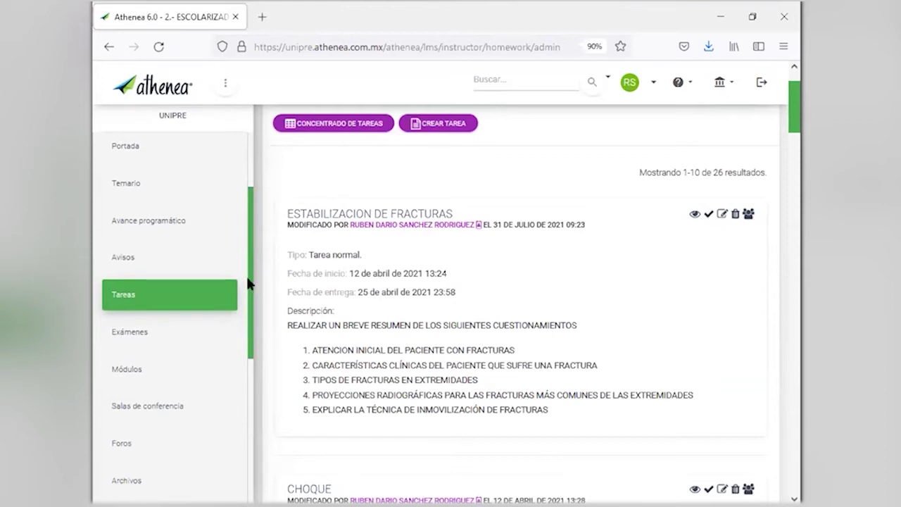
{"action": "left_click_drag", "start_coordinate": [250, 283], "coordinate": [246, 307]}
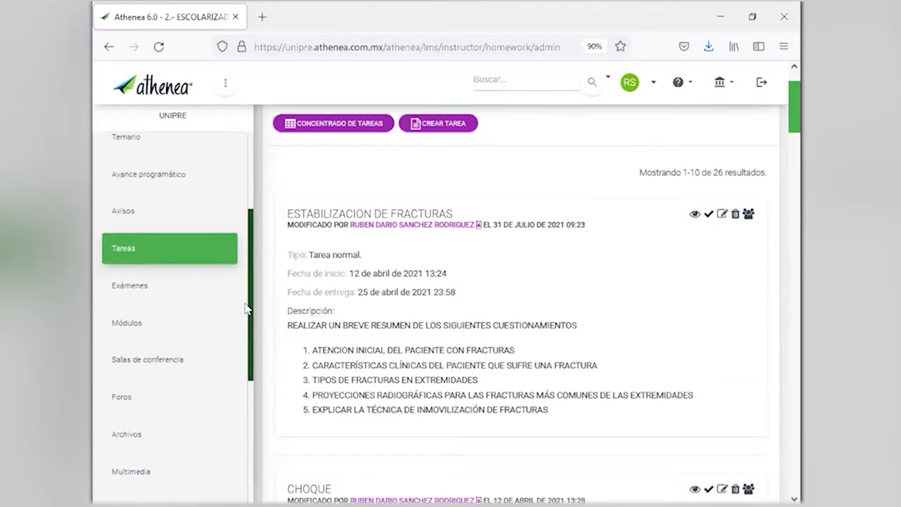
{"action": "left_click_drag", "start_coordinate": [246, 308], "coordinate": [251, 297]}
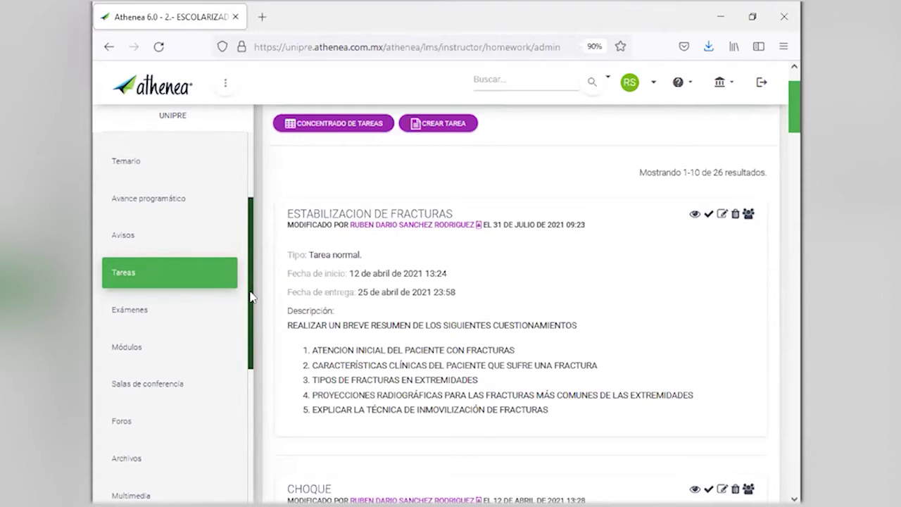
{"action": "left_click_drag", "start_coordinate": [252, 297], "coordinate": [254, 263]}
{"action": "scroll", "coordinate": [256, 225], "scroll_direction": "up", "scroll_amount": 1}
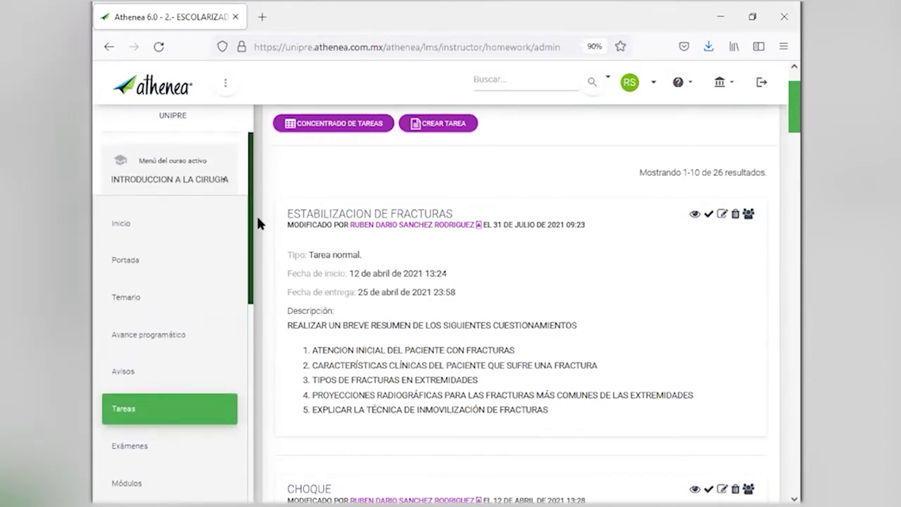
{"action": "scroll", "coordinate": [251, 211], "scroll_direction": "down", "scroll_amount": 1}
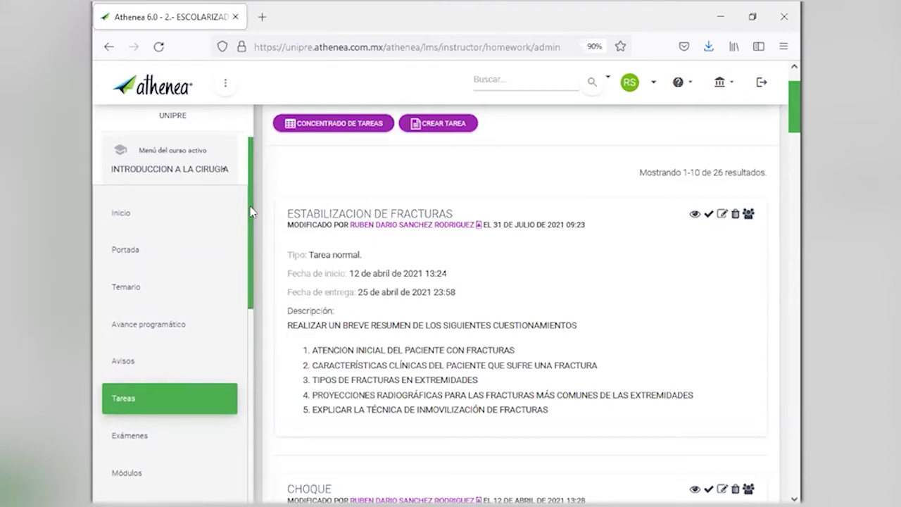
{"action": "left_click_drag", "start_coordinate": [251, 211], "coordinate": [251, 200]}
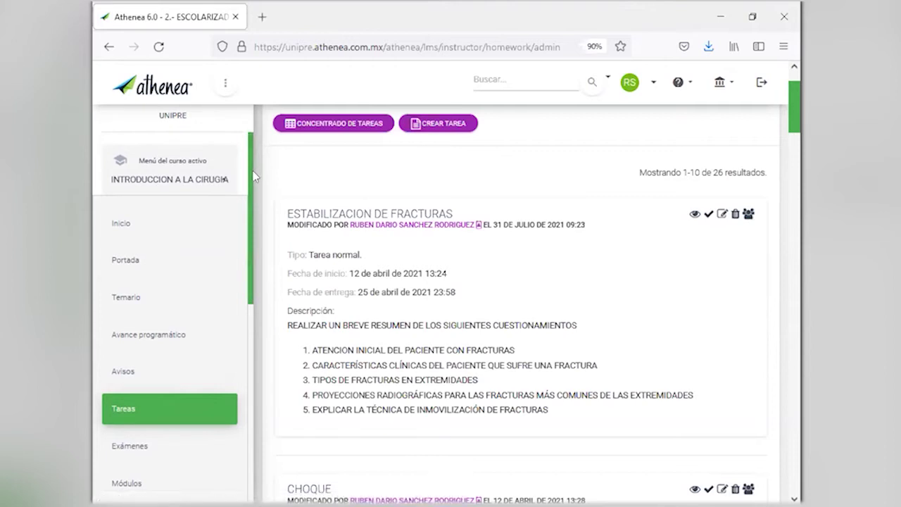
{"action": "left_click_drag", "start_coordinate": [252, 149], "coordinate": [248, 382]}
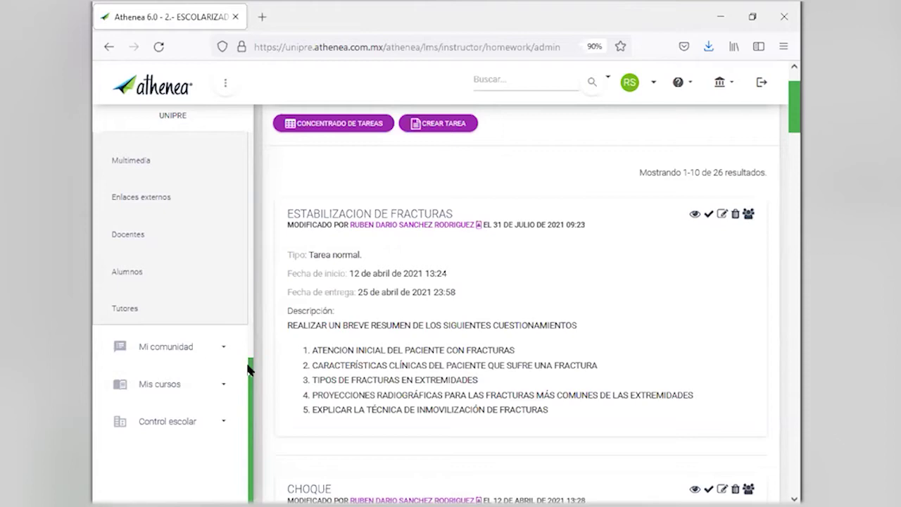
{"action": "left_click_drag", "start_coordinate": [248, 368], "coordinate": [267, 144]}
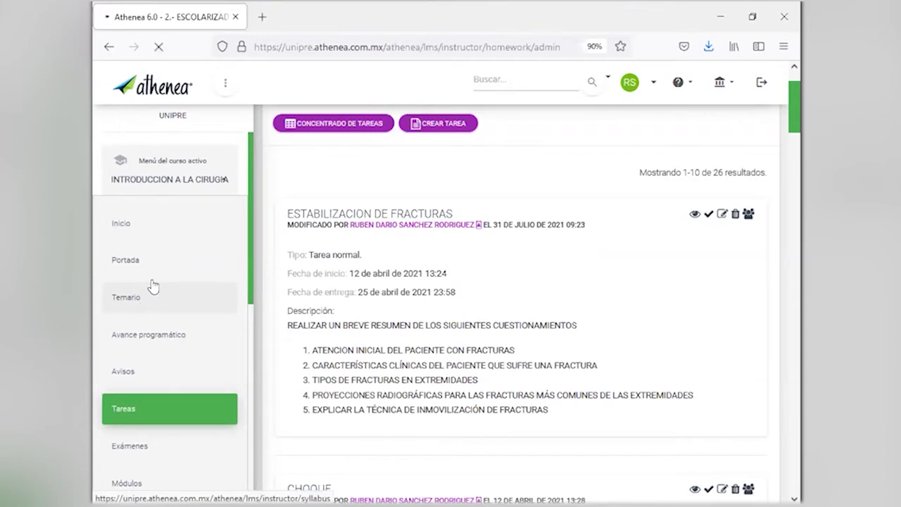
Open the Grupo Medicina 201 syllabus editor, cancelling the file-attachment prompt
{"action": "left_click", "coordinate": [143, 300]}
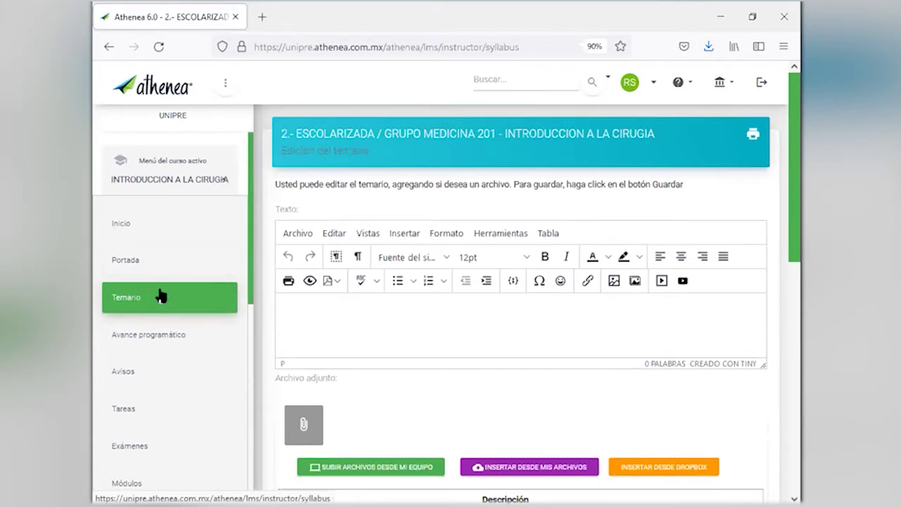
{"action": "left_click", "coordinate": [156, 297]}
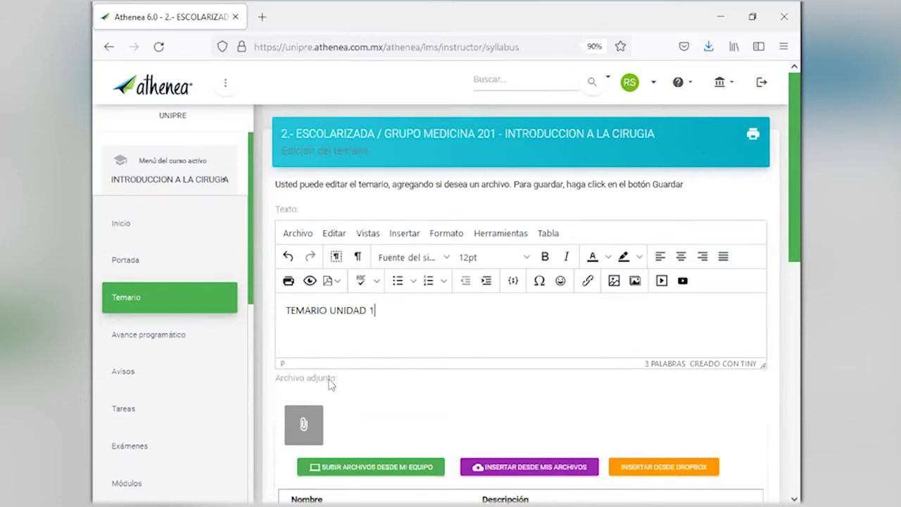
{"action": "scroll", "coordinate": [329, 384], "scroll_direction": "down", "scroll_amount": 1}
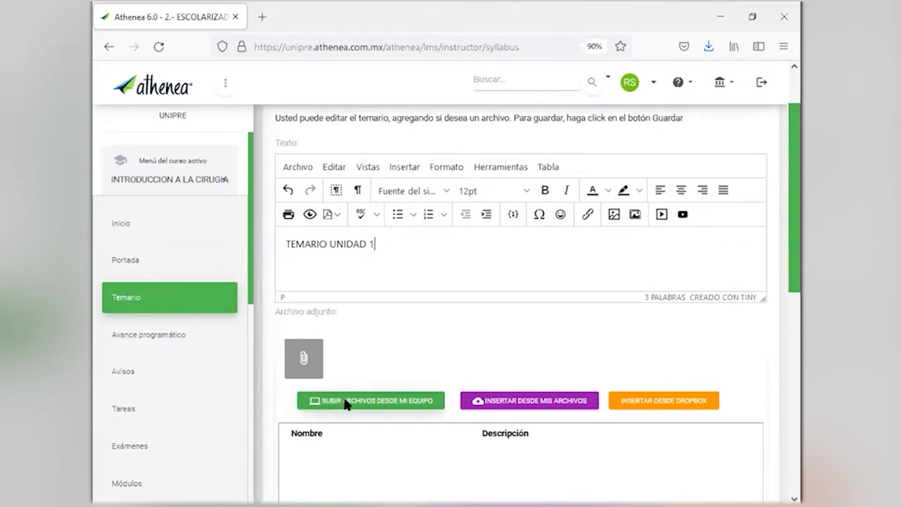
{"action": "left_click", "coordinate": [346, 402]}
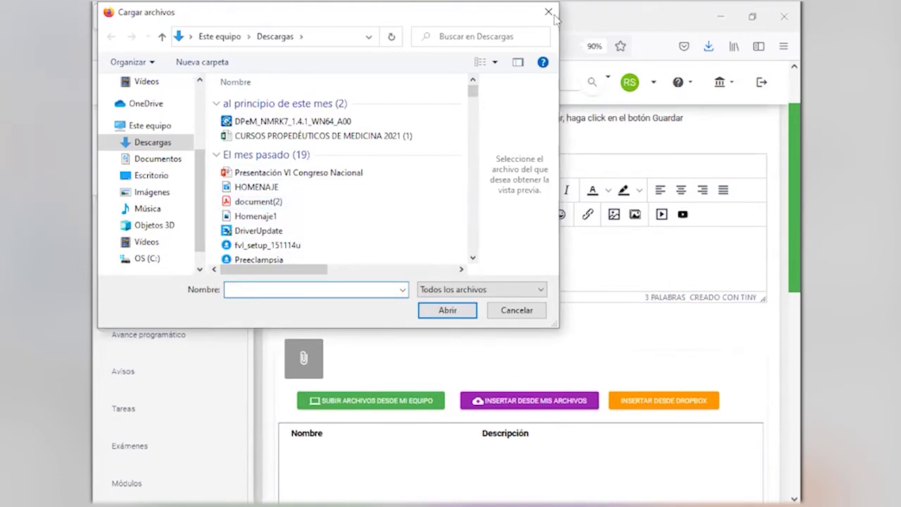
{"action": "key", "text": "Escape"}
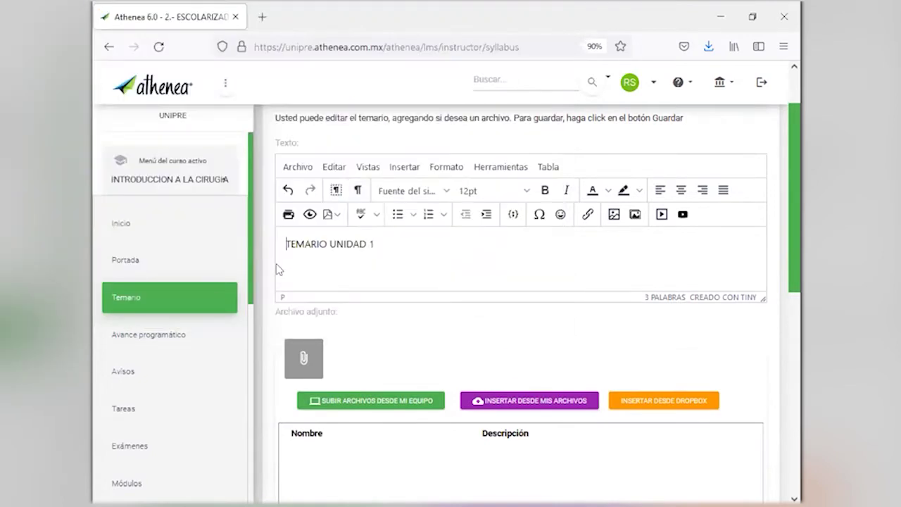
Confirm the syllabus reads TEMARIO UNIDAD 1, then leave via the athenea logo
{"action": "scroll", "coordinate": [262, 282], "scroll_direction": "down", "scroll_amount": 1}
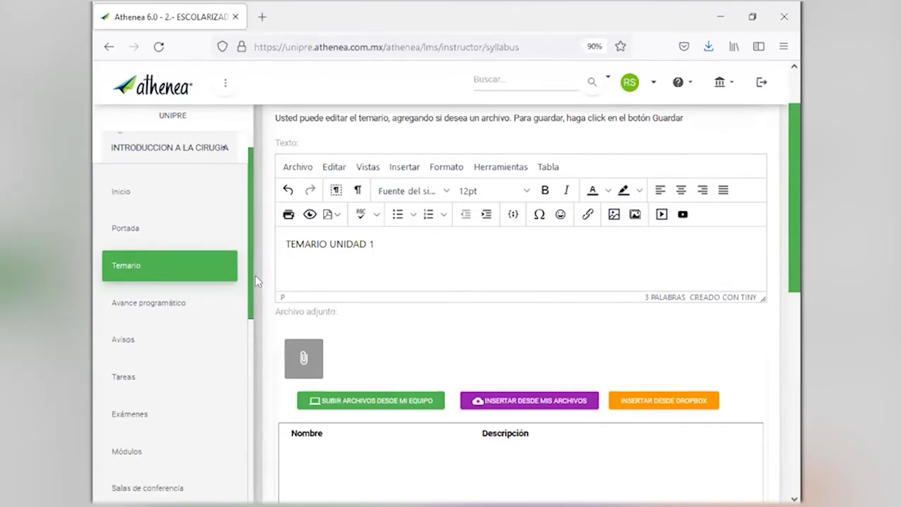
{"action": "scroll", "coordinate": [255, 253], "scroll_direction": "up", "scroll_amount": 1}
{"action": "scroll", "coordinate": [253, 260], "scroll_direction": "down", "scroll_amount": 1}
{"action": "scroll", "coordinate": [251, 241], "scroll_direction": "up", "scroll_amount": 1}
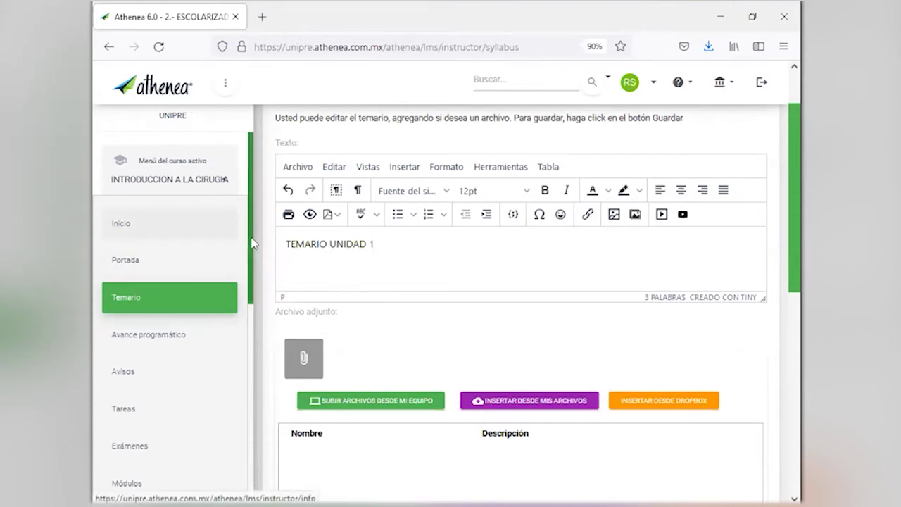
{"action": "scroll", "coordinate": [254, 265], "scroll_direction": "up", "scroll_amount": 2}
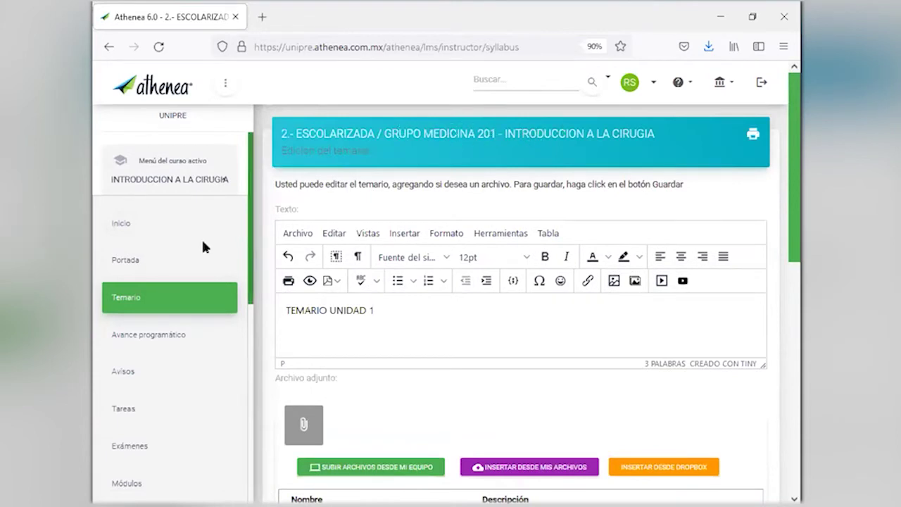
{"action": "left_click", "coordinate": [172, 87]}
Leave the syllabus page and view Cursos que imparto with AGOSTO 2020 - ENERO 2021 collapsed
{"action": "left_click", "coordinate": [421, 311]}
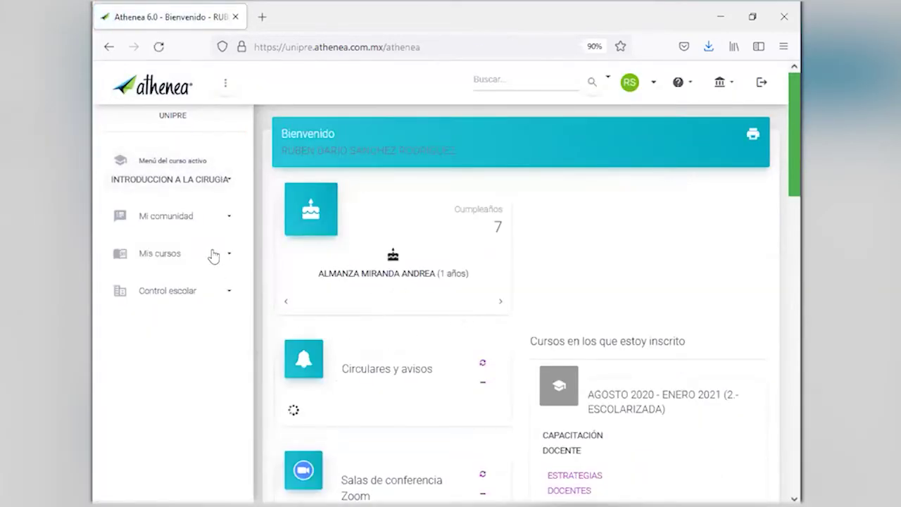
{"action": "left_click", "coordinate": [208, 257]}
{"action": "left_click", "coordinate": [185, 299]}
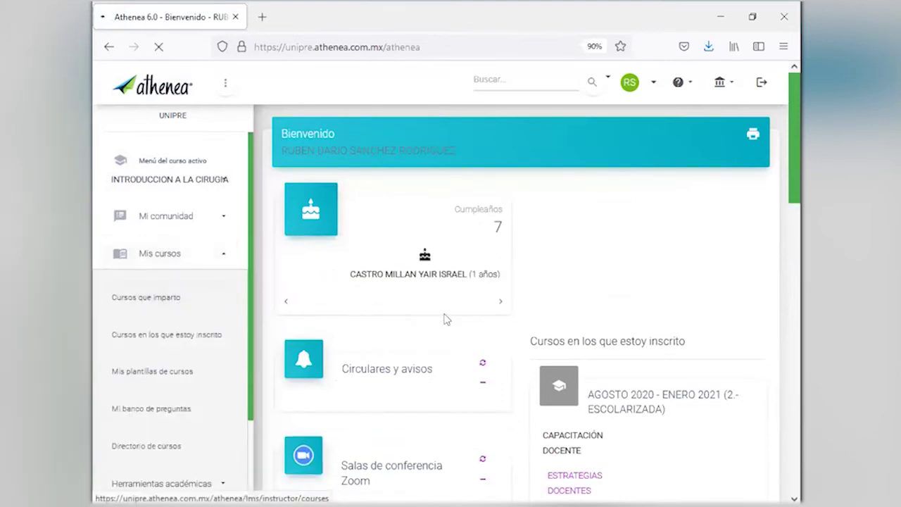
{"action": "scroll", "coordinate": [464, 364], "scroll_direction": "down", "scroll_amount": 3}
{"action": "scroll", "coordinate": [464, 363], "scroll_direction": "up", "scroll_amount": 3}
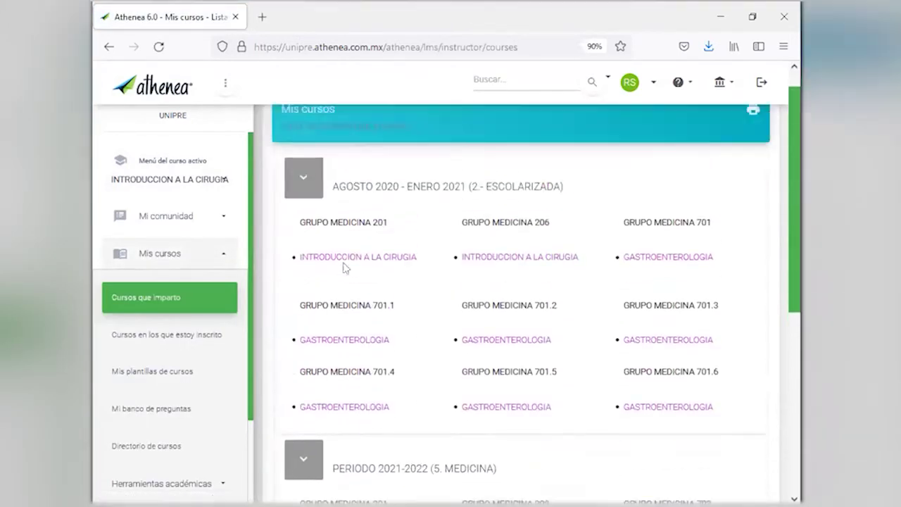
{"action": "left_click", "coordinate": [303, 203]}
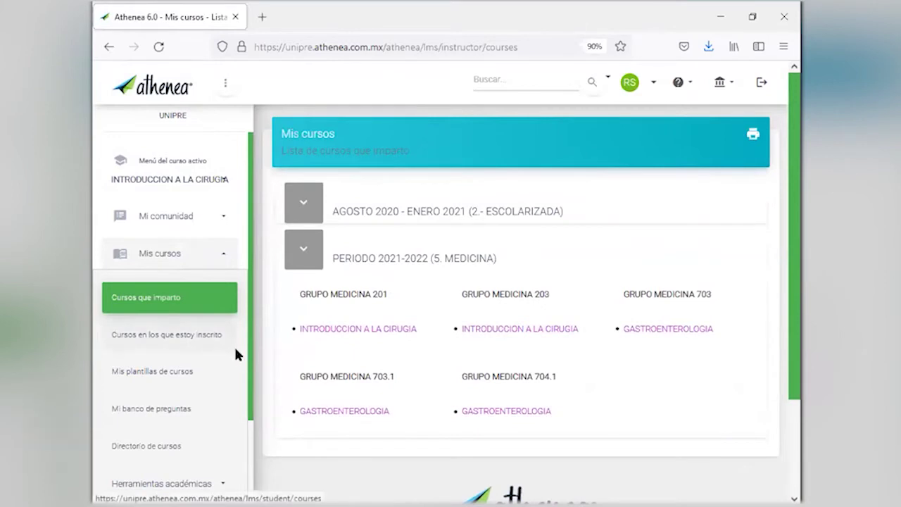
Open Mis plantillas de cursos to list the 17 course templates
{"action": "scroll", "coordinate": [247, 366], "scroll_direction": "down", "scroll_amount": 1}
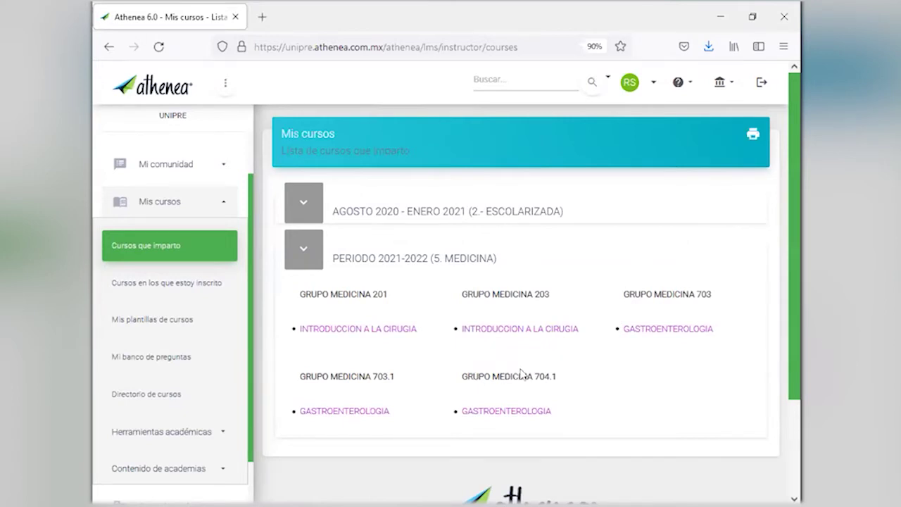
{"action": "scroll", "coordinate": [436, 378], "scroll_direction": "down", "scroll_amount": 2}
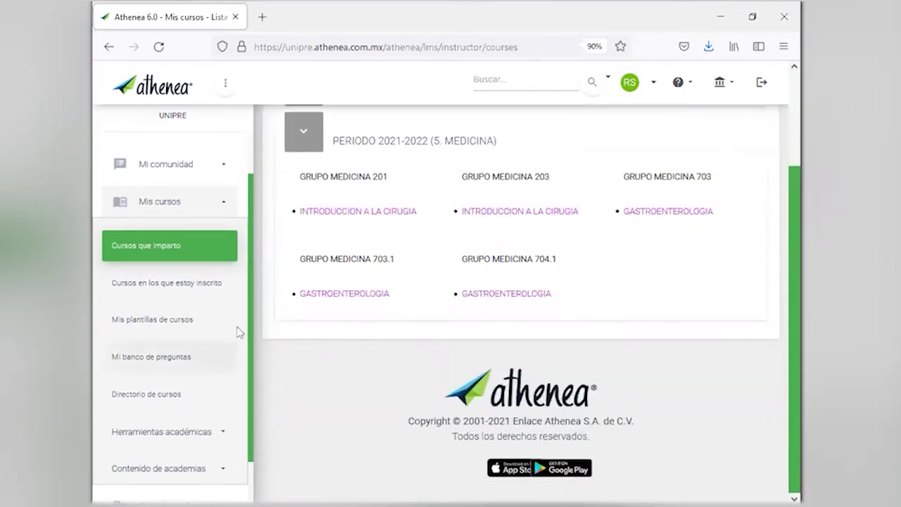
{"action": "scroll", "coordinate": [248, 352], "scroll_direction": "down", "scroll_amount": 1}
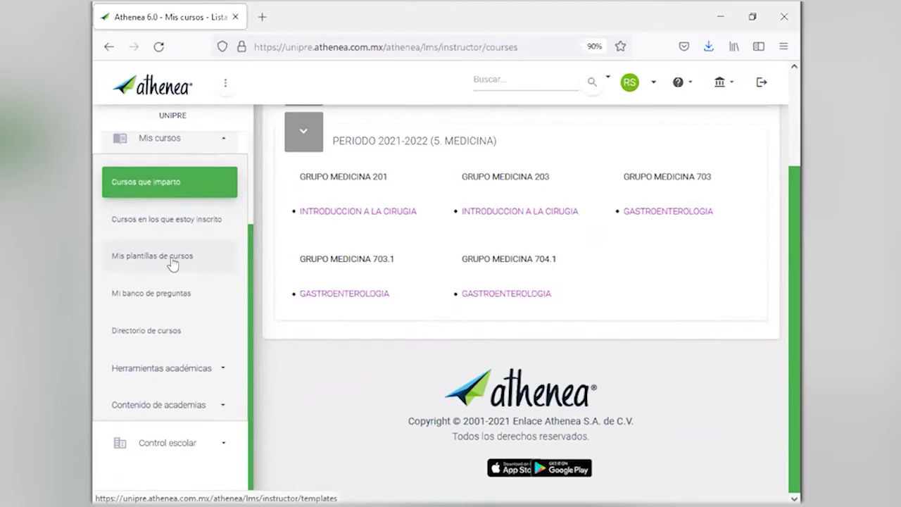
{"action": "left_click", "coordinate": [173, 264]}
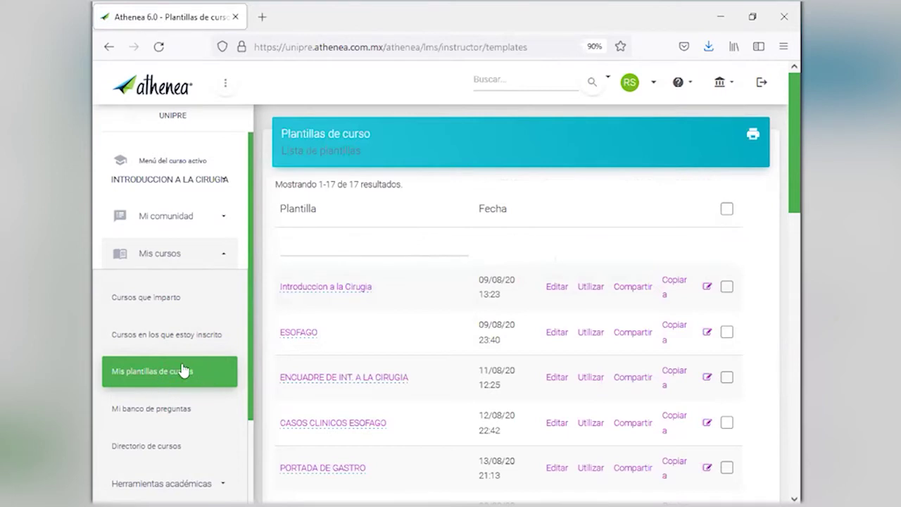
{"action": "left_click", "coordinate": [222, 255]}
{"action": "left_click", "coordinate": [205, 262]}
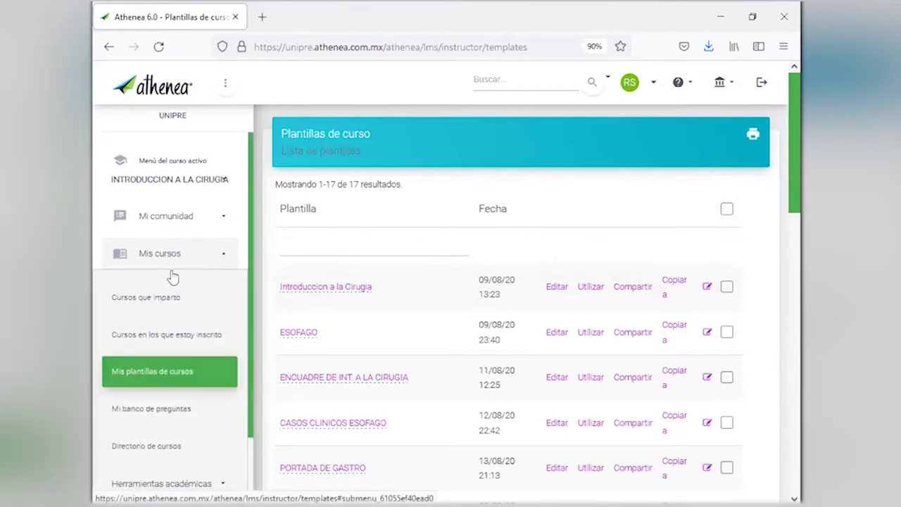
{"action": "left_click", "coordinate": [156, 378]}
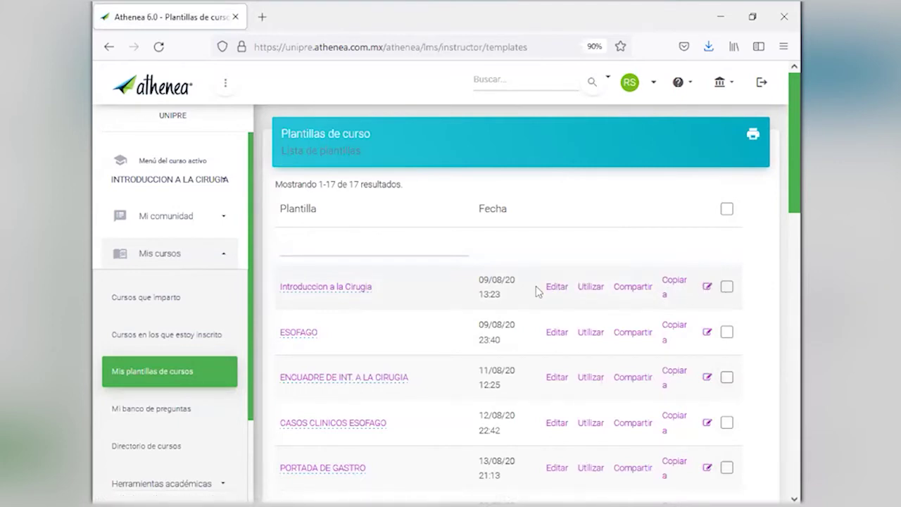
Use the Introduccion a la Cirugia template and tick the ENCUADRE DE INTRODUCCION A LA CIRUGIA task
{"action": "left_click", "coordinate": [590, 288]}
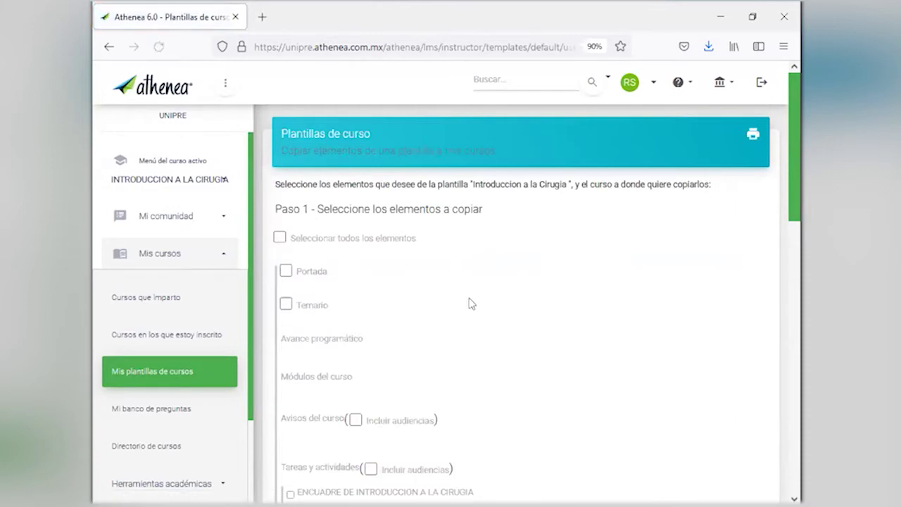
{"action": "scroll", "coordinate": [342, 282], "scroll_direction": "down", "scroll_amount": 2}
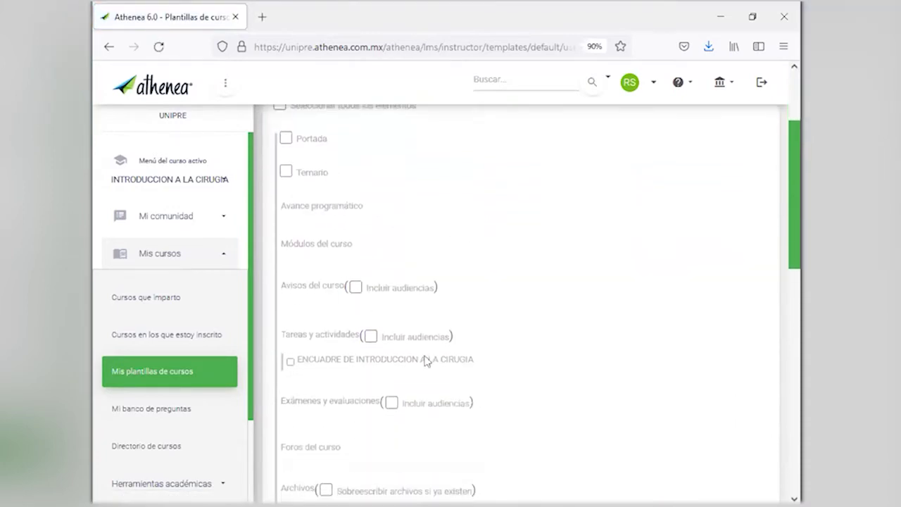
{"action": "left_click", "coordinate": [290, 364]}
{"action": "scroll", "coordinate": [366, 362], "scroll_direction": "down", "scroll_amount": 5}
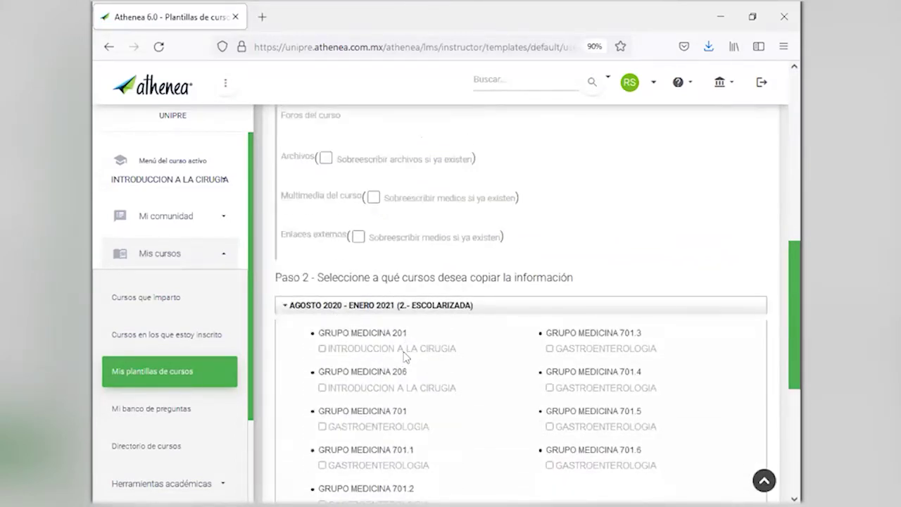
{"action": "scroll", "coordinate": [442, 351], "scroll_direction": "down", "scroll_amount": 1}
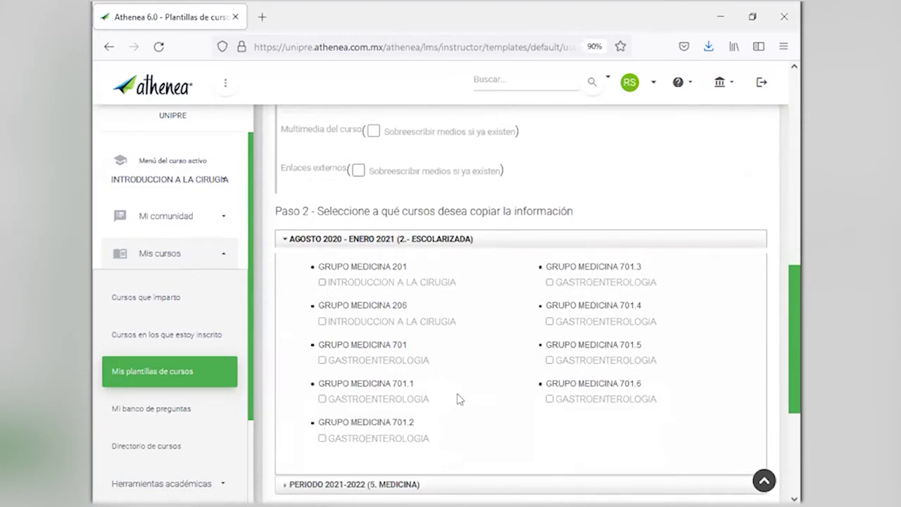
{"action": "scroll", "coordinate": [458, 399], "scroll_direction": "up", "scroll_amount": 8}
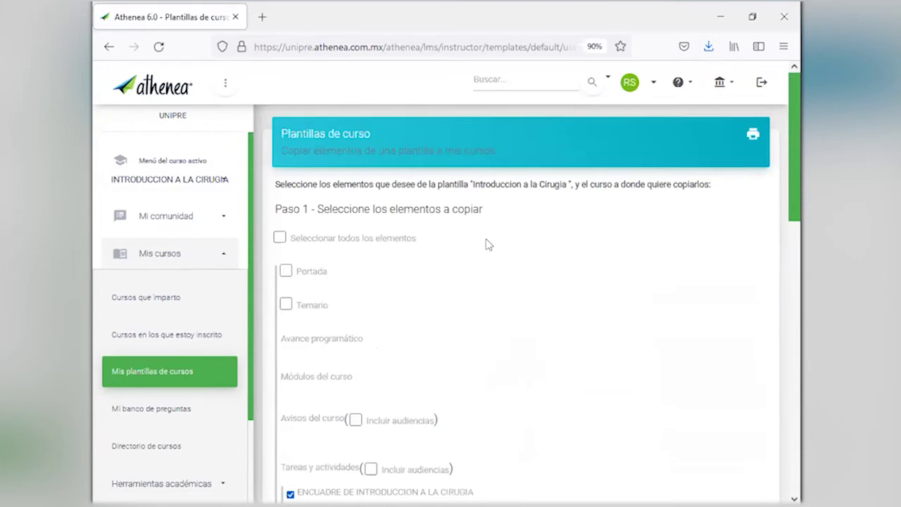
{"action": "scroll", "coordinate": [486, 244], "scroll_direction": "down", "scroll_amount": 5}
{"action": "scroll", "coordinate": [322, 270], "scroll_direction": "up", "scroll_amount": 2}
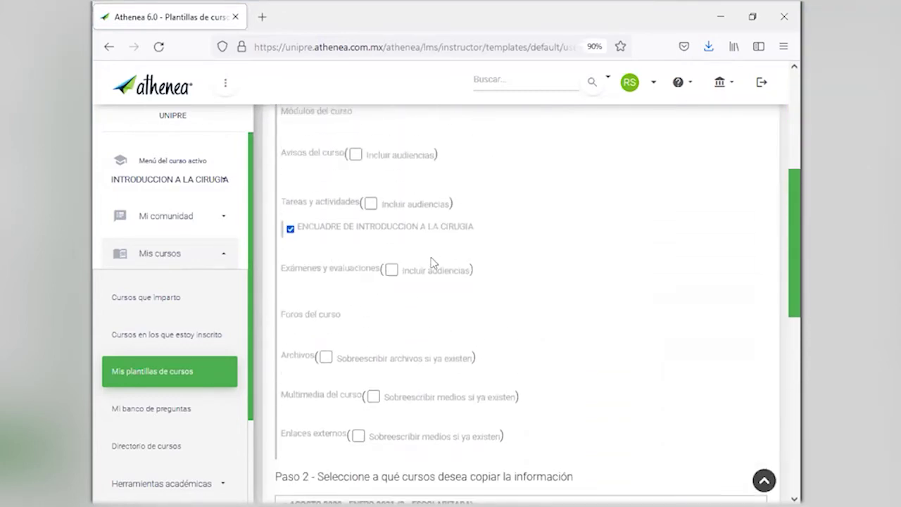
{"action": "scroll", "coordinate": [428, 266], "scroll_direction": "down", "scroll_amount": 4}
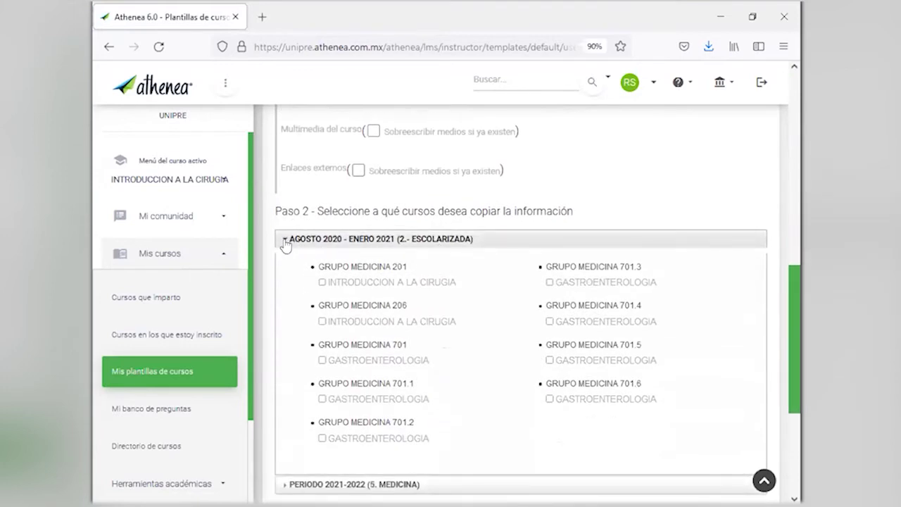
{"action": "scroll", "coordinate": [289, 268], "scroll_direction": "down", "scroll_amount": 3}
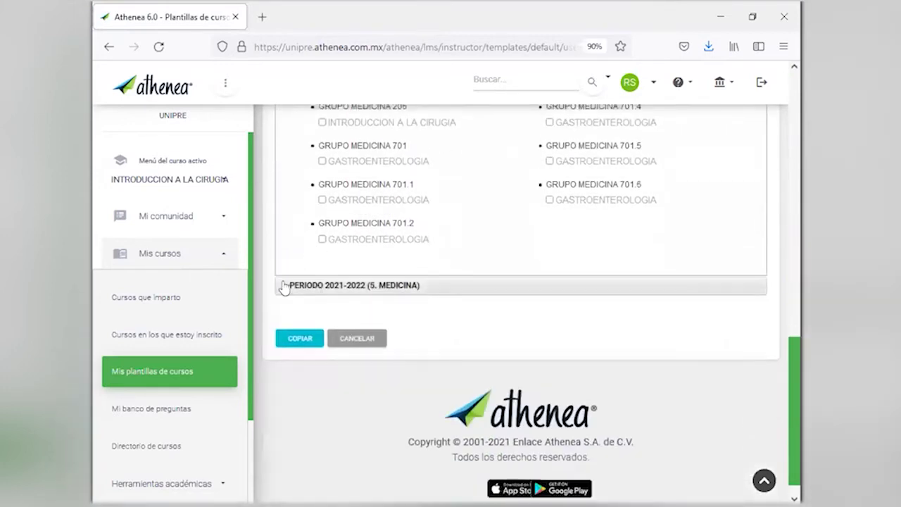
Expand PERIODO 2021-2022 and select Grupo Medicina 201 and 203 as copy destinations
{"action": "left_click", "coordinate": [284, 285]}
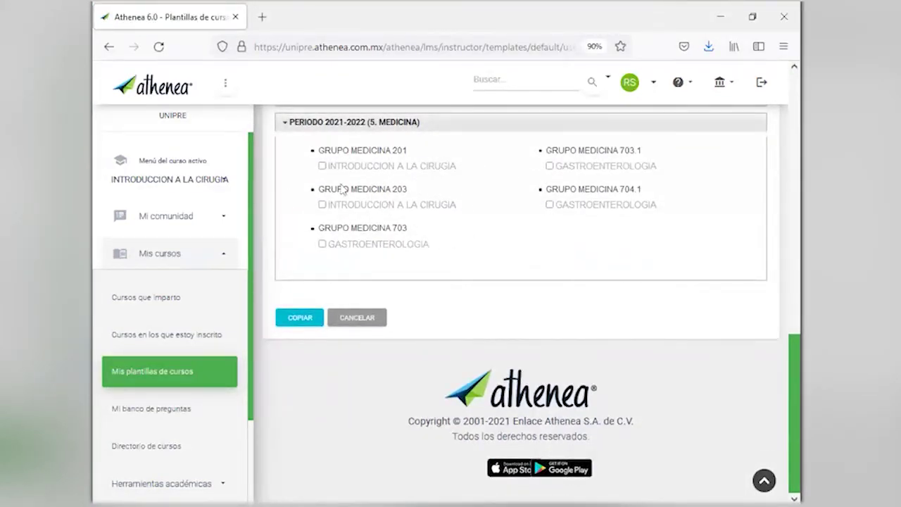
{"action": "left_click", "coordinate": [322, 167]}
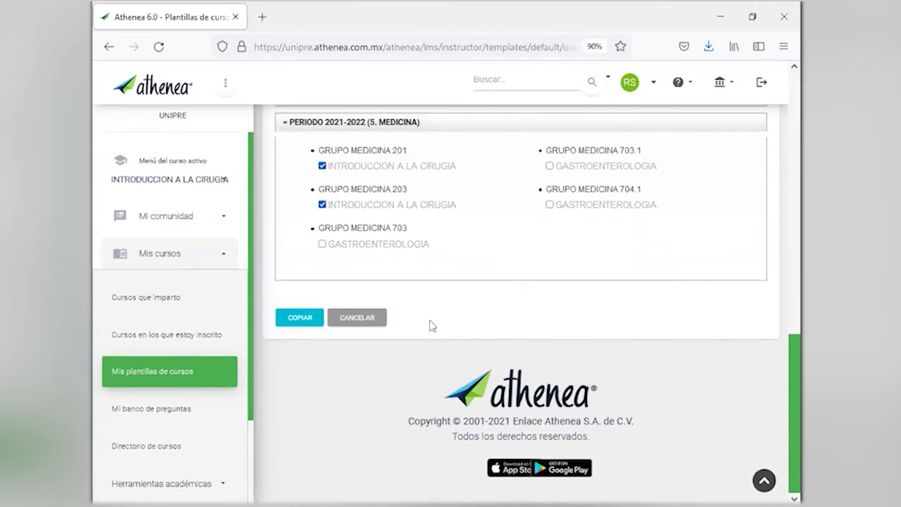
{"action": "scroll", "coordinate": [430, 328], "scroll_direction": "up", "scroll_amount": 10}
{"action": "scroll", "coordinate": [301, 304], "scroll_direction": "down", "scroll_amount": 3}
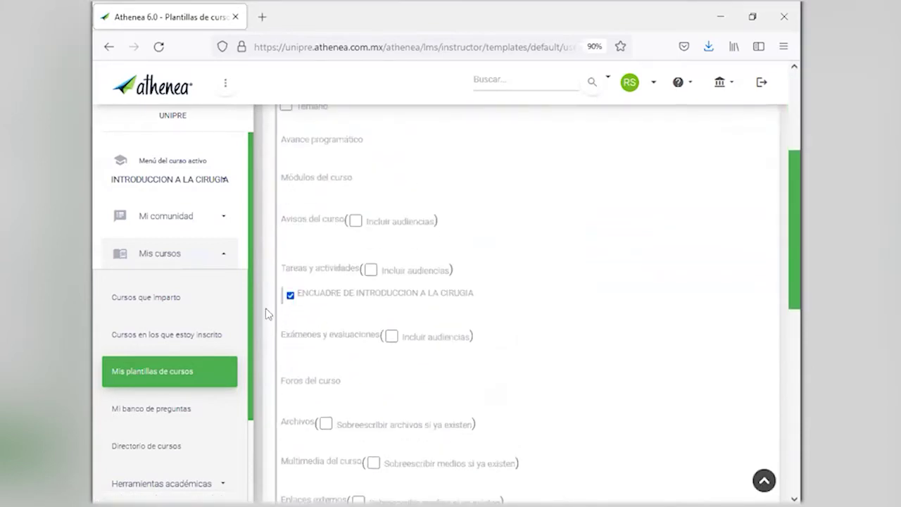
{"action": "scroll", "coordinate": [267, 313], "scroll_direction": "down", "scroll_amount": 10}
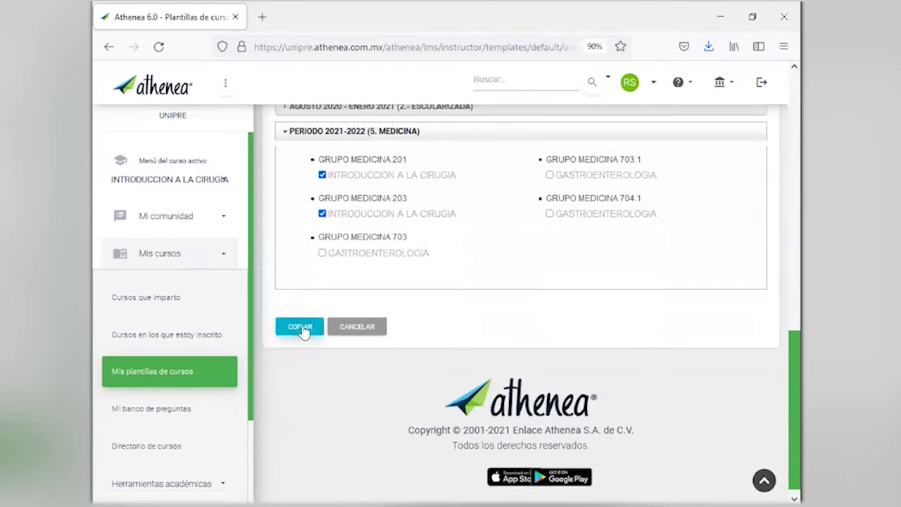
Copy the ENCUADRE task into both groups, then return to the 17-template list
{"action": "left_click", "coordinate": [301, 328]}
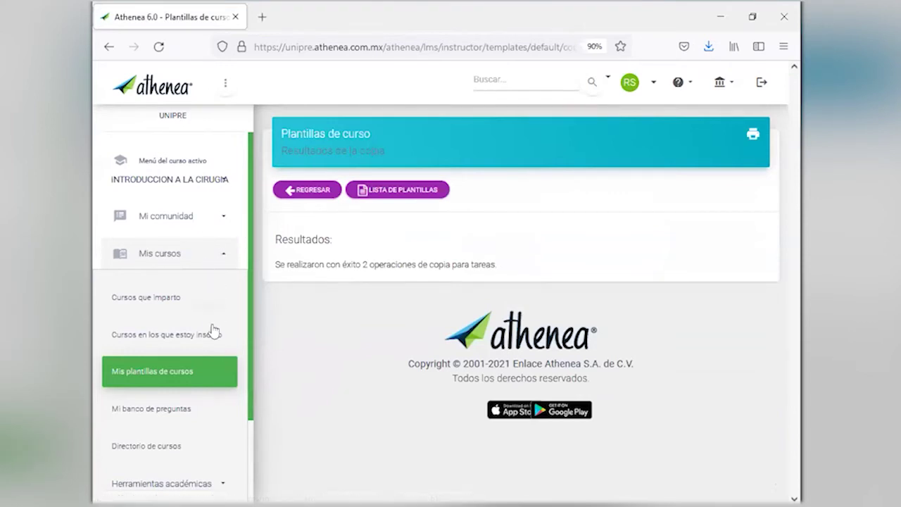
{"action": "left_click", "coordinate": [200, 377]}
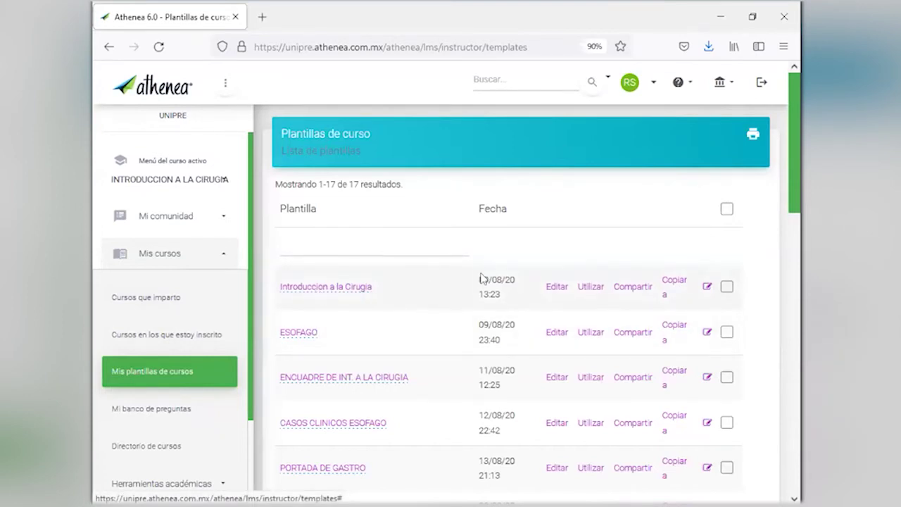
{"action": "left_click", "coordinate": [558, 289]}
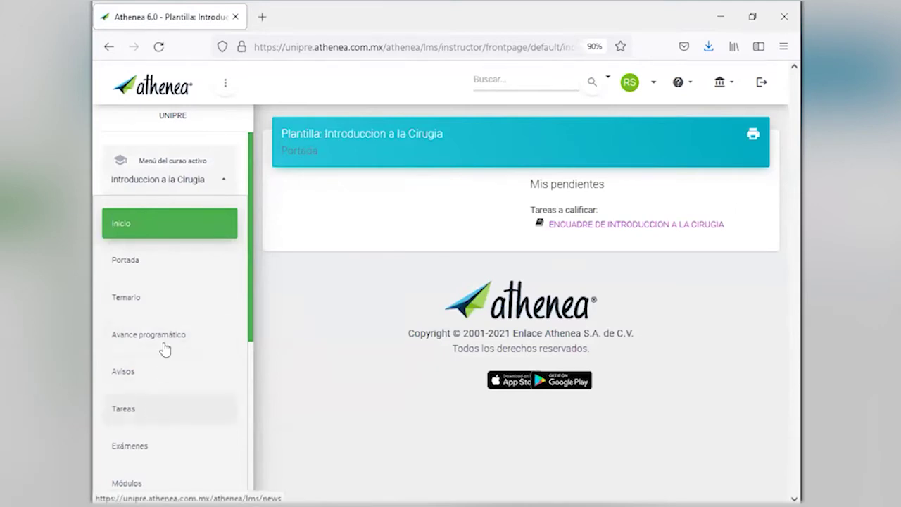
{"action": "scroll", "coordinate": [186, 338], "scroll_direction": "down", "scroll_amount": 3}
{"action": "scroll", "coordinate": [186, 338], "scroll_direction": "down", "scroll_amount": 2}
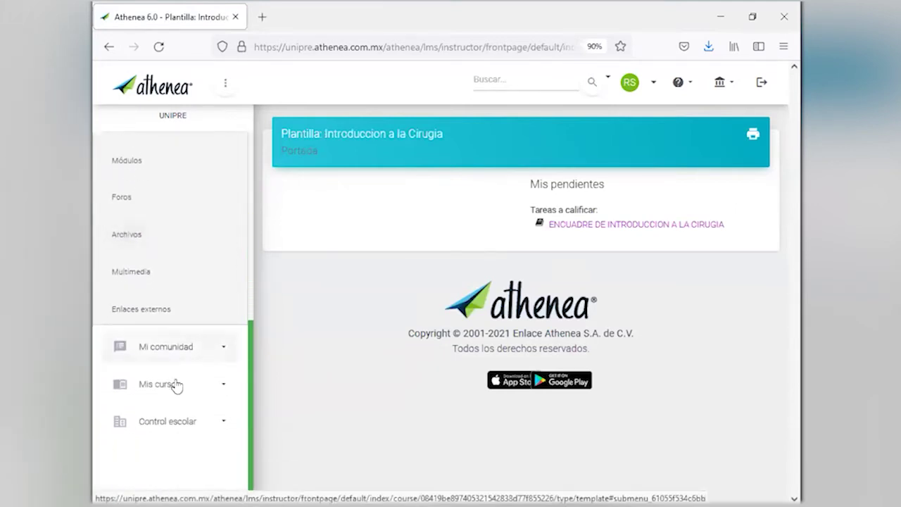
{"action": "left_click", "coordinate": [177, 384]}
{"action": "scroll", "coordinate": [181, 350], "scroll_direction": "down", "scroll_amount": 3}
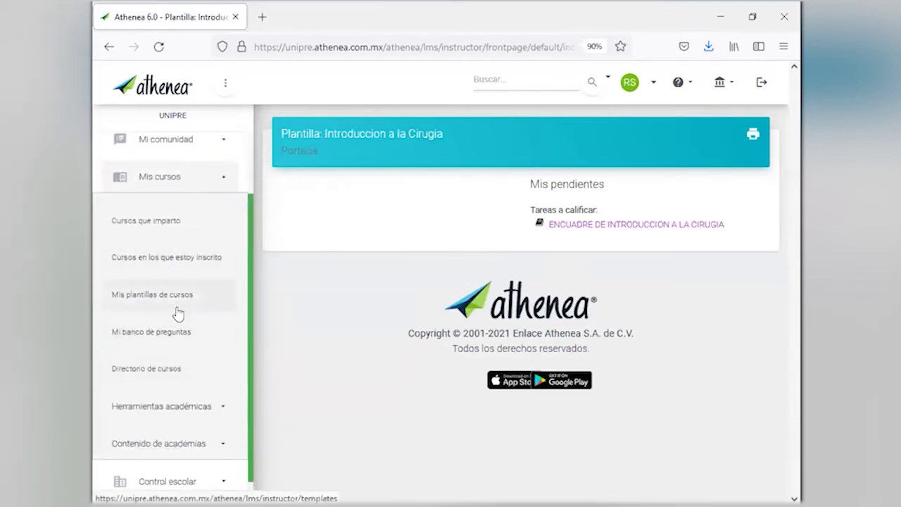
{"action": "left_click", "coordinate": [198, 294]}
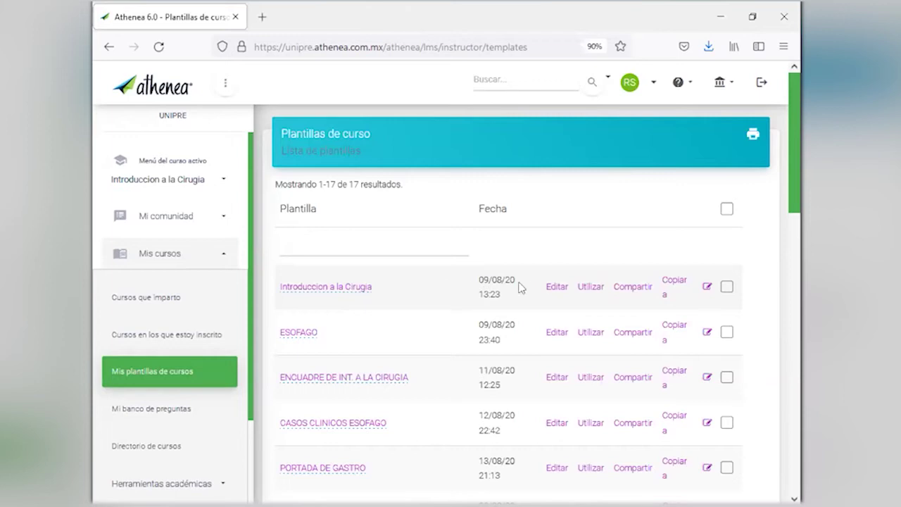
Scroll the Plantillas de curso list to locate the PORTADA DE GASTRO template
{"action": "scroll", "coordinate": [459, 318], "scroll_direction": "down", "scroll_amount": 3}
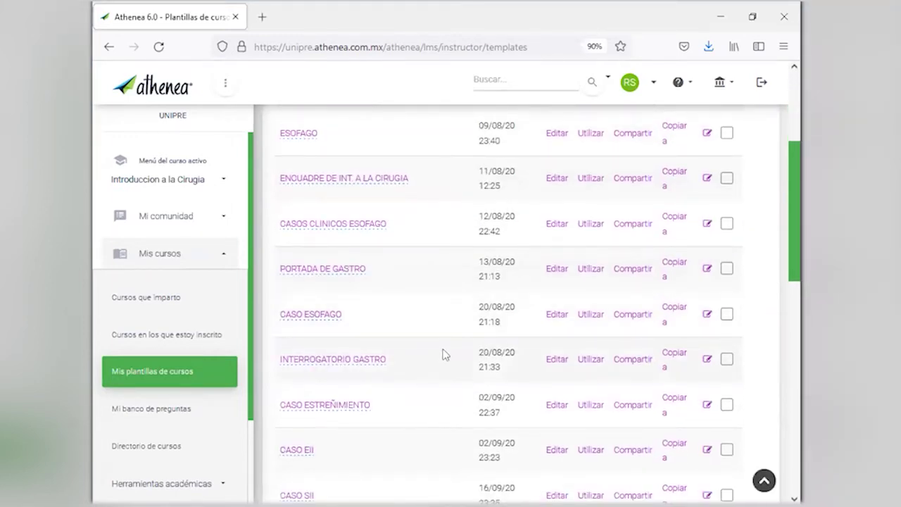
{"action": "scroll", "coordinate": [444, 356], "scroll_direction": "down", "scroll_amount": 5}
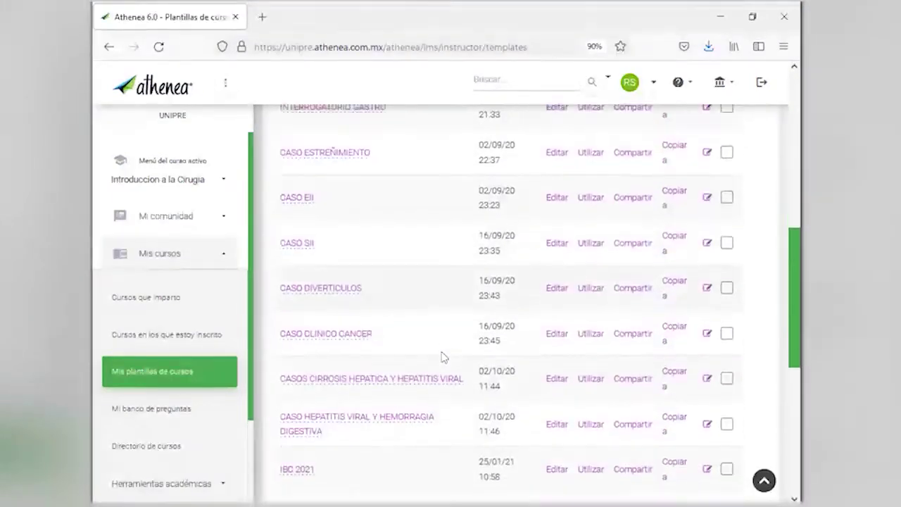
{"action": "scroll", "coordinate": [444, 357], "scroll_direction": "down", "scroll_amount": 2}
{"action": "scroll", "coordinate": [444, 357], "scroll_direction": "down", "scroll_amount": 1}
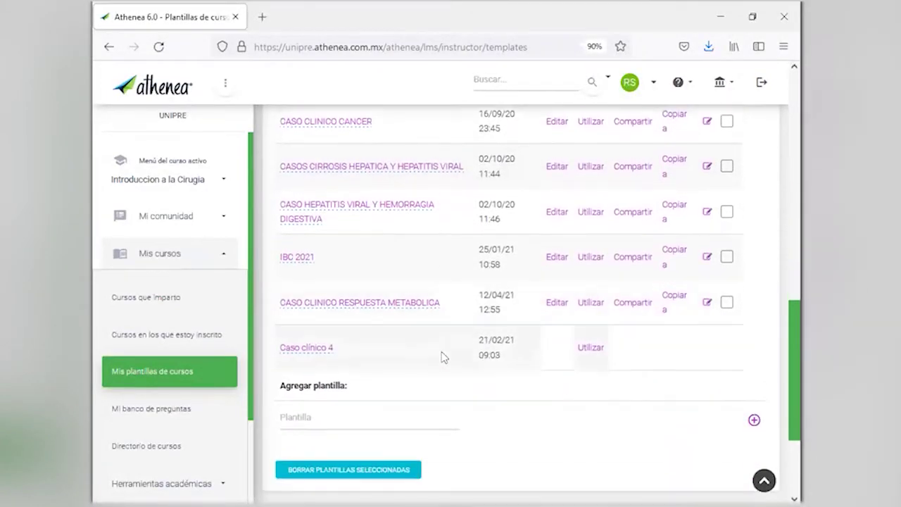
{"action": "scroll", "coordinate": [443, 357], "scroll_direction": "up", "scroll_amount": 4}
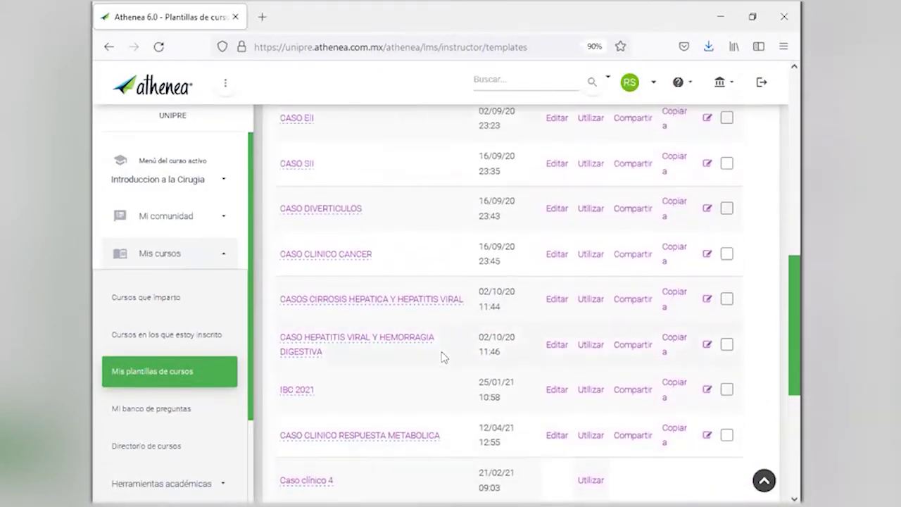
{"action": "scroll", "coordinate": [444, 357], "scroll_direction": "up", "scroll_amount": 2}
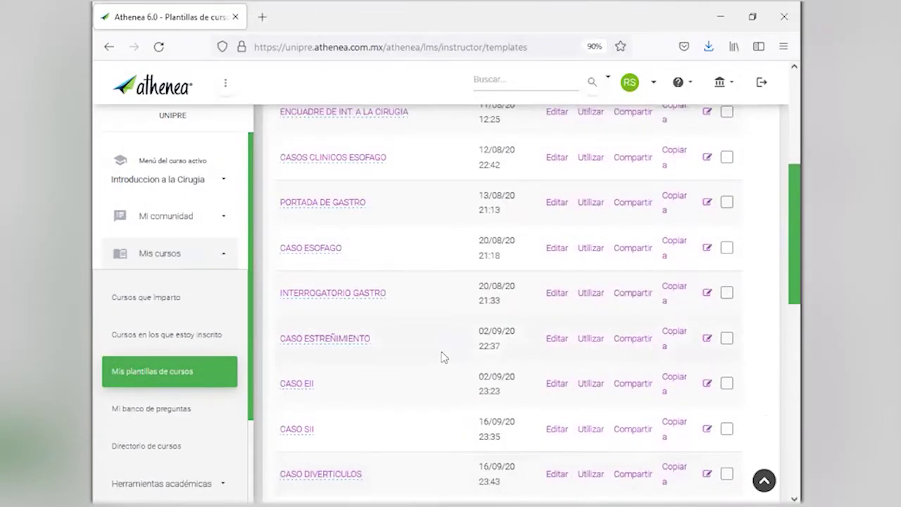
{"action": "scroll", "coordinate": [443, 357], "scroll_direction": "up", "scroll_amount": 1}
{"action": "scroll", "coordinate": [443, 357], "scroll_direction": "up", "scroll_amount": 1}
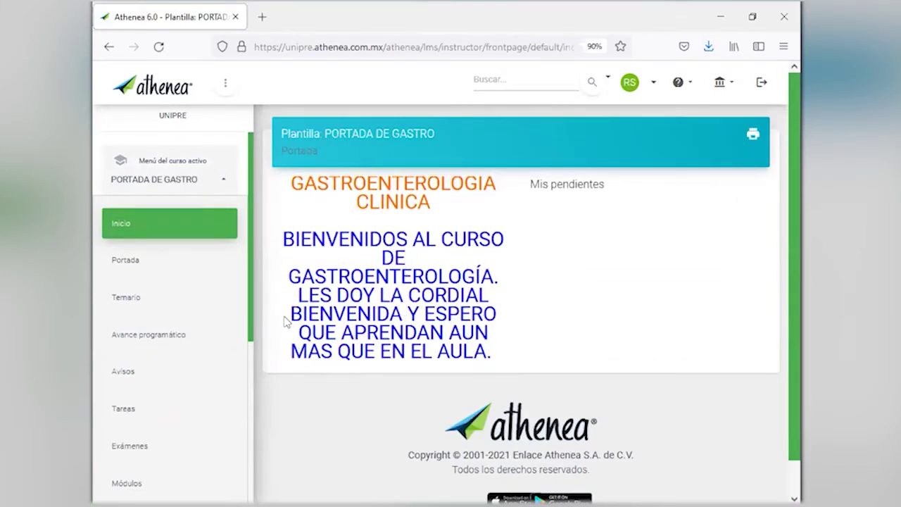
Open the PORTADA DE GASTRO front-page text editor, then the template home page, and back
{"action": "scroll", "coordinate": [373, 346], "scroll_direction": "down", "scroll_amount": 2}
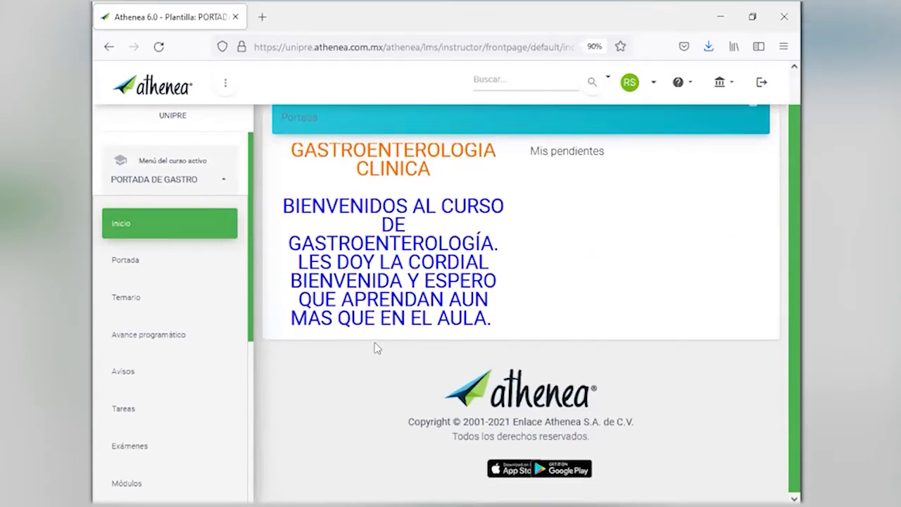
{"action": "scroll", "coordinate": [375, 342], "scroll_direction": "up", "scroll_amount": 2}
{"action": "scroll", "coordinate": [361, 294], "scroll_direction": "down", "scroll_amount": 1}
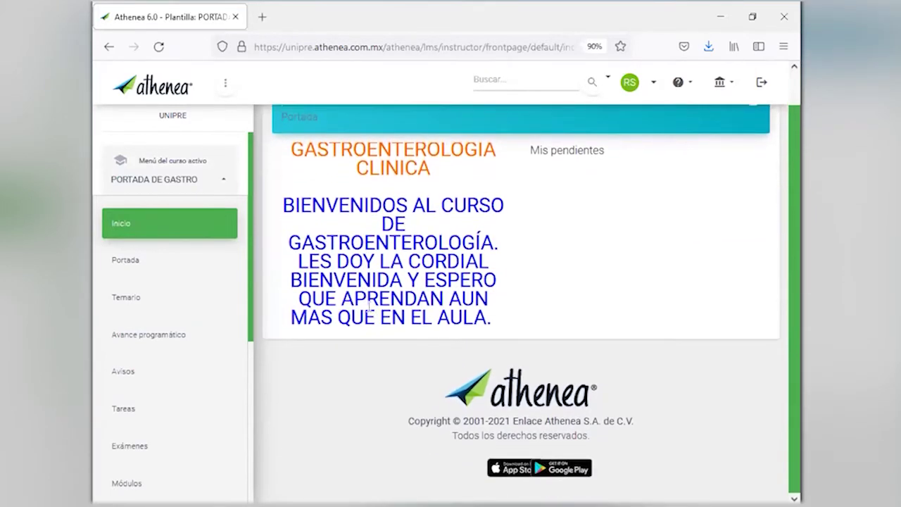
{"action": "left_click", "coordinate": [165, 268]}
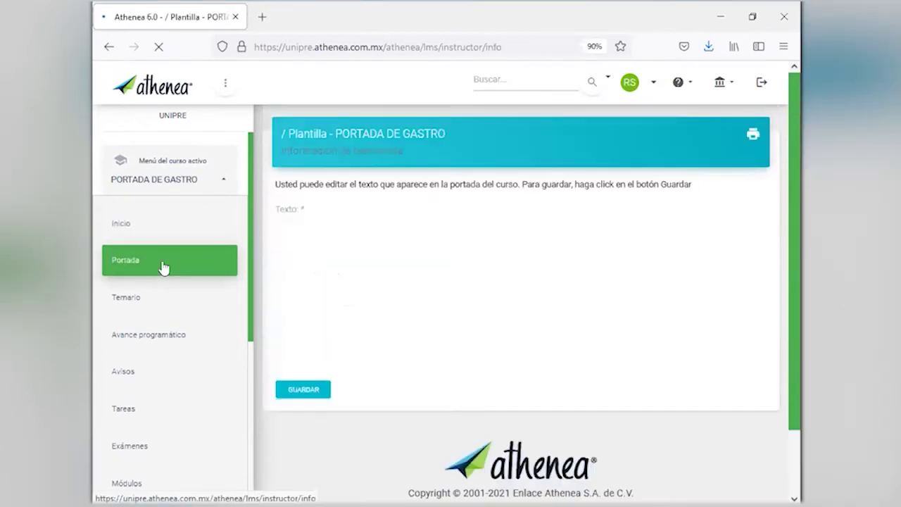
{"action": "left_click", "coordinate": [181, 225]}
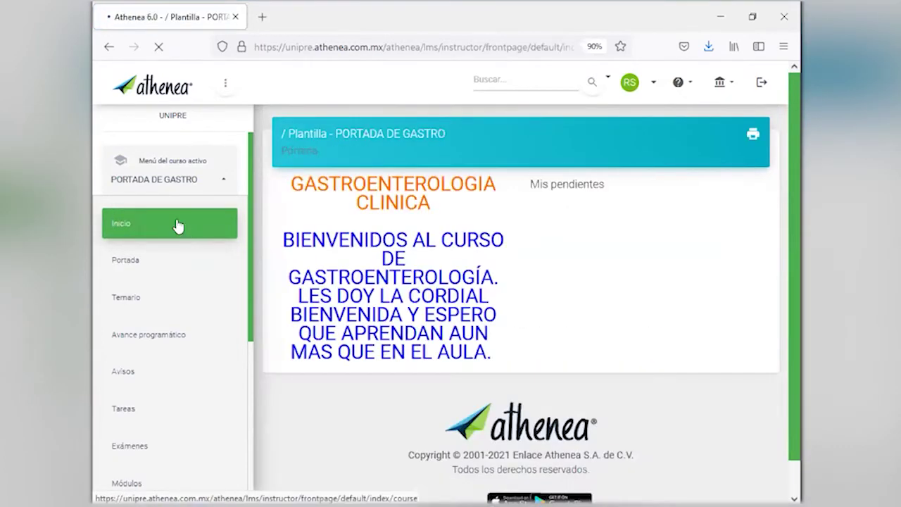
{"action": "left_click", "coordinate": [102, 48]}
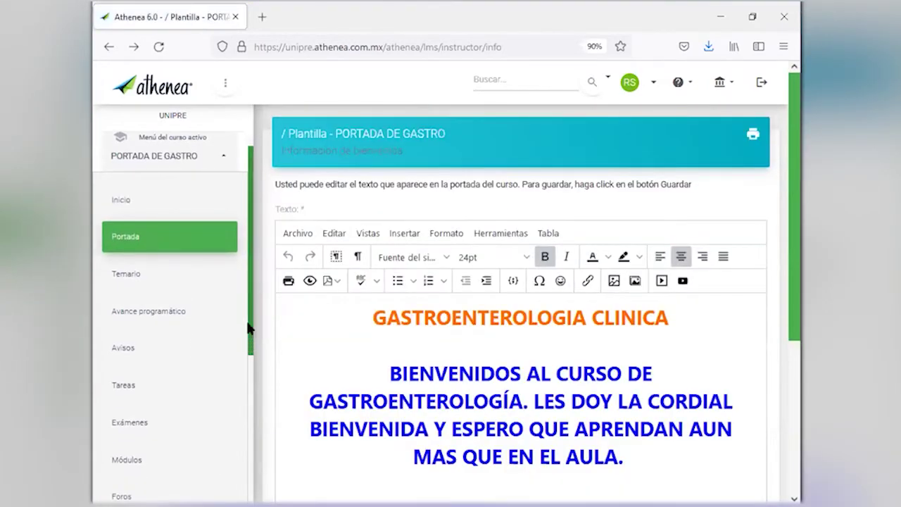
Check the template's empty syllabus and return to Mis plantillas de cursos
{"action": "left_click", "coordinate": [202, 281]}
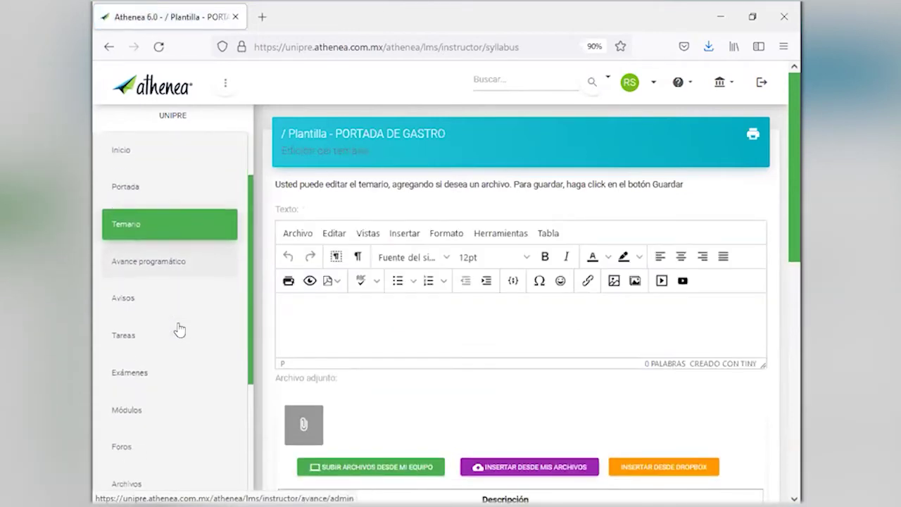
{"action": "scroll", "coordinate": [185, 316], "scroll_direction": "down", "scroll_amount": 4}
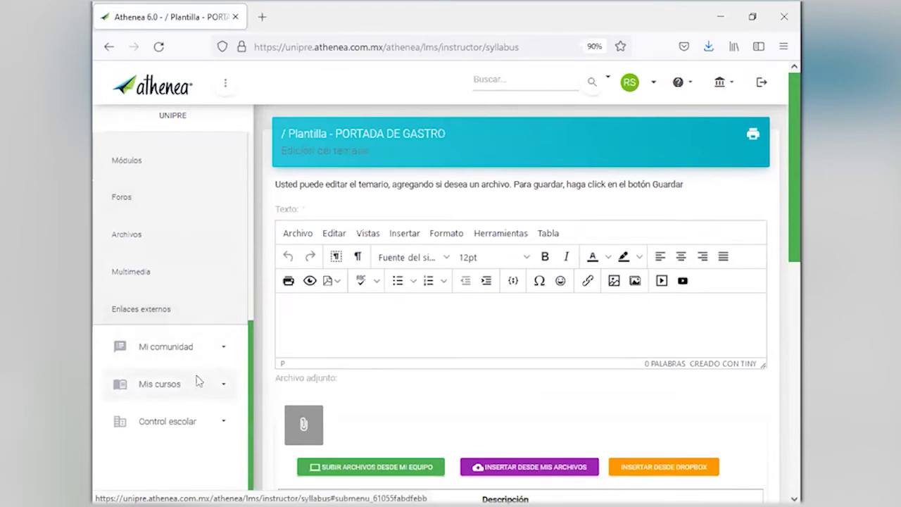
{"action": "left_click", "coordinate": [198, 381]}
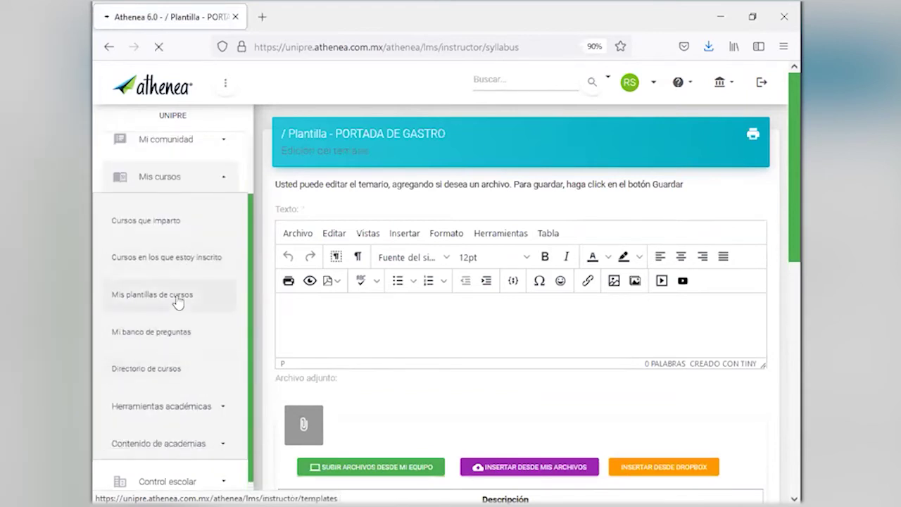
{"action": "left_click", "coordinate": [178, 300]}
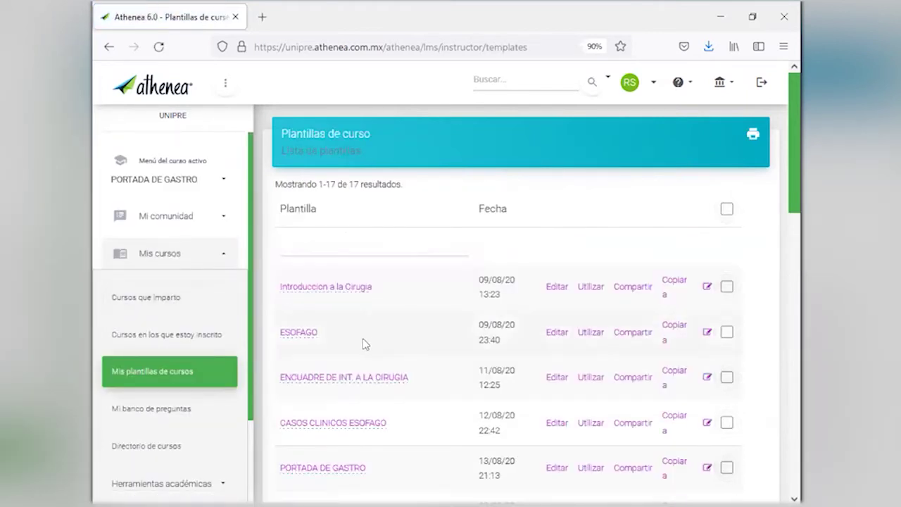
Scroll down the templates list and open the CASO ESOFAGO template's home page
{"action": "scroll", "coordinate": [365, 345], "scroll_direction": "down", "scroll_amount": 1}
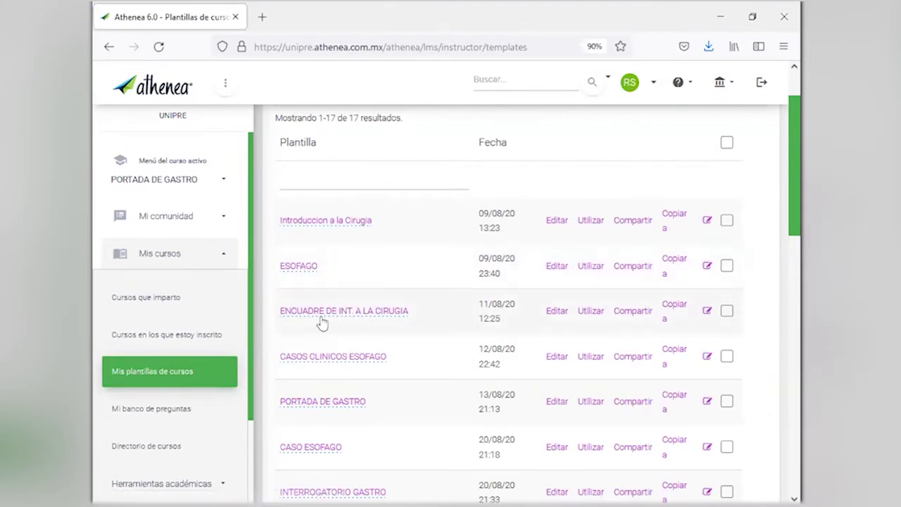
{"action": "scroll", "coordinate": [323, 322], "scroll_direction": "down", "scroll_amount": 1}
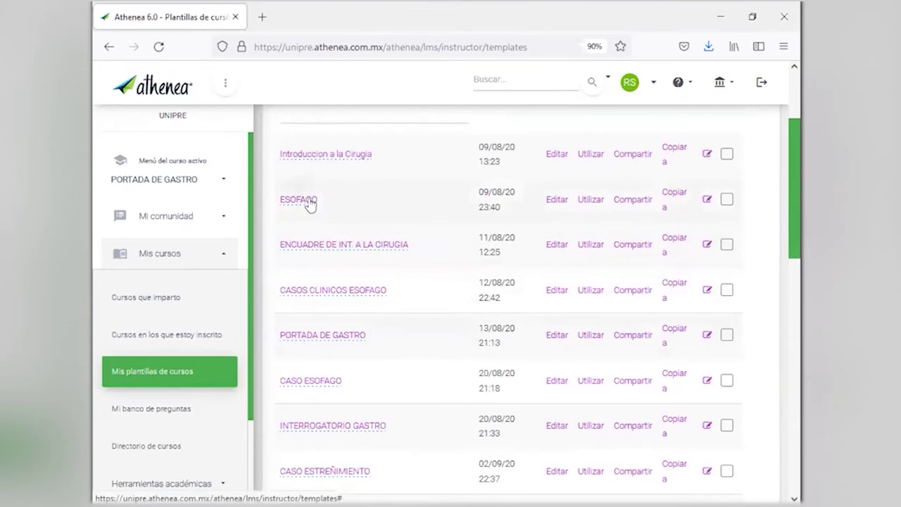
{"action": "scroll", "coordinate": [340, 318], "scroll_direction": "down", "scroll_amount": 1}
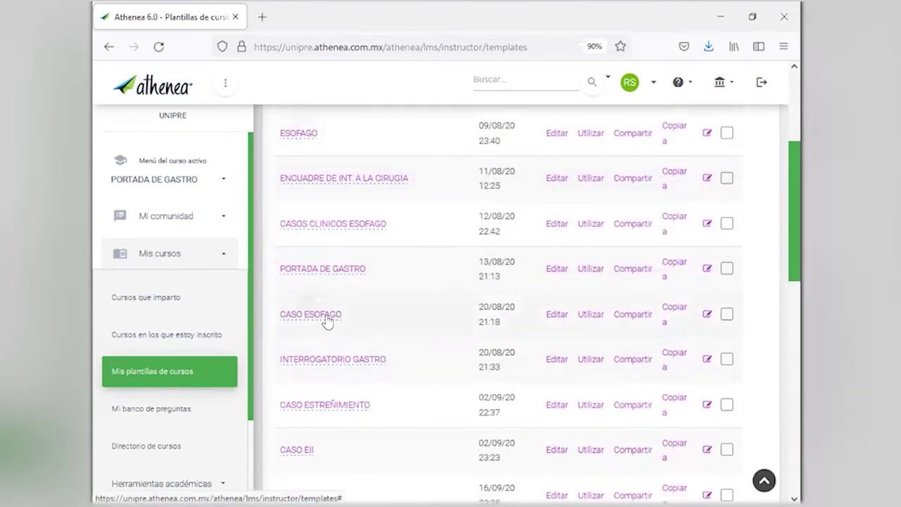
{"action": "left_click", "coordinate": [554, 316]}
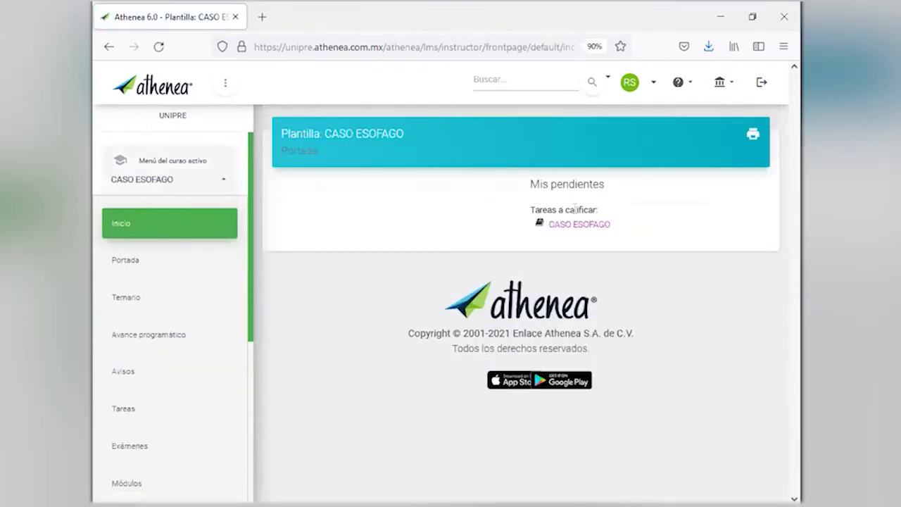
Go back to the templates list and open PORTADA DE GASTRO's front-page text editor
{"action": "left_click", "coordinate": [109, 47]}
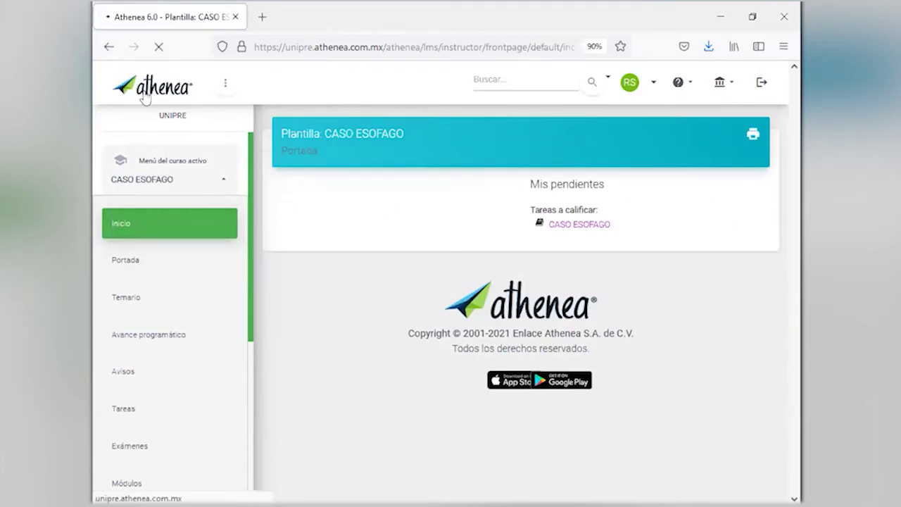
{"action": "scroll", "coordinate": [406, 310], "scroll_direction": "up", "scroll_amount": 2}
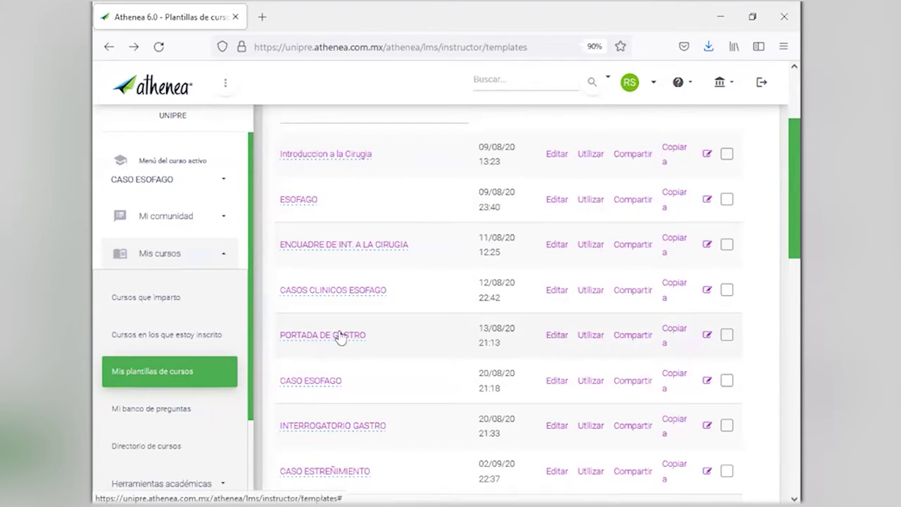
{"action": "left_click", "coordinate": [555, 335]}
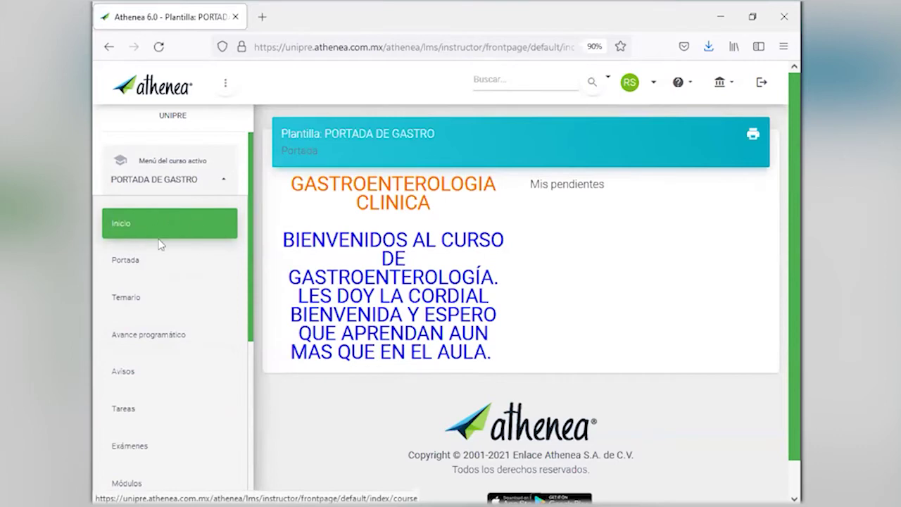
{"action": "left_click", "coordinate": [126, 261]}
Review the PORTADA DE GASTRO template's Temario, Avisos and Tareas pages, then return to Inicio
{"action": "left_click", "coordinate": [126, 299]}
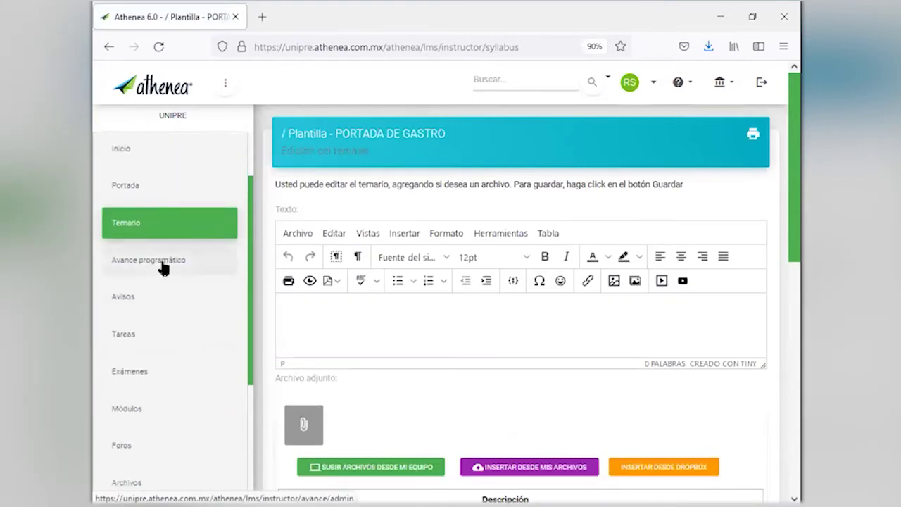
{"action": "left_click", "coordinate": [139, 307]}
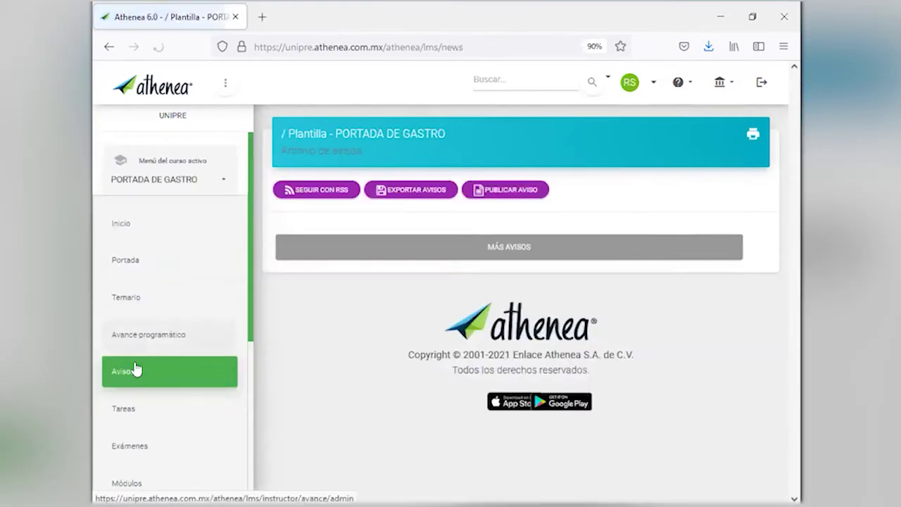
{"action": "left_click", "coordinate": [126, 408]}
{"action": "scroll", "coordinate": [162, 394], "scroll_direction": "down", "scroll_amount": 3}
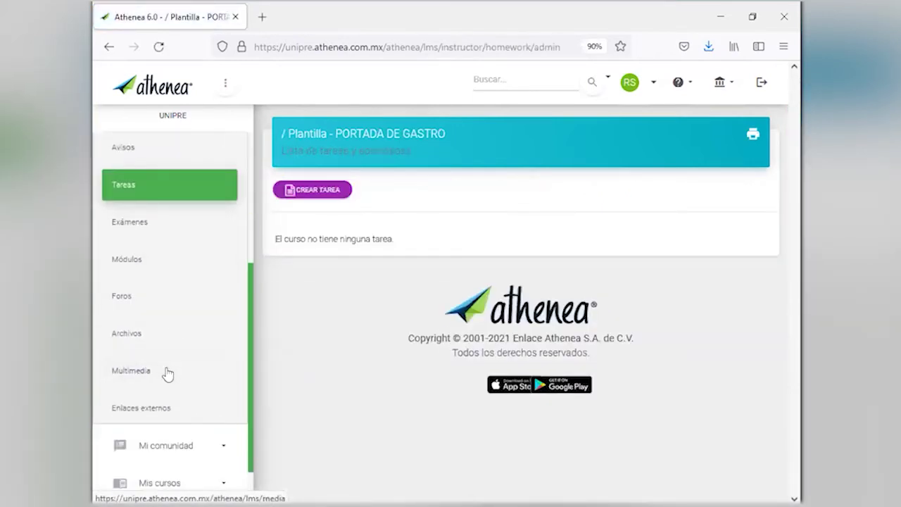
{"action": "scroll", "coordinate": [166, 373], "scroll_direction": "up", "scroll_amount": 3}
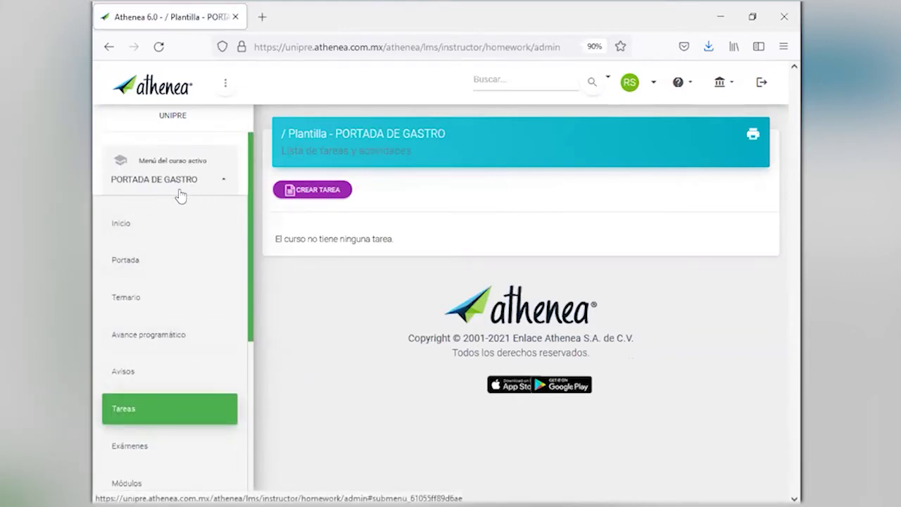
{"action": "left_click", "coordinate": [140, 226]}
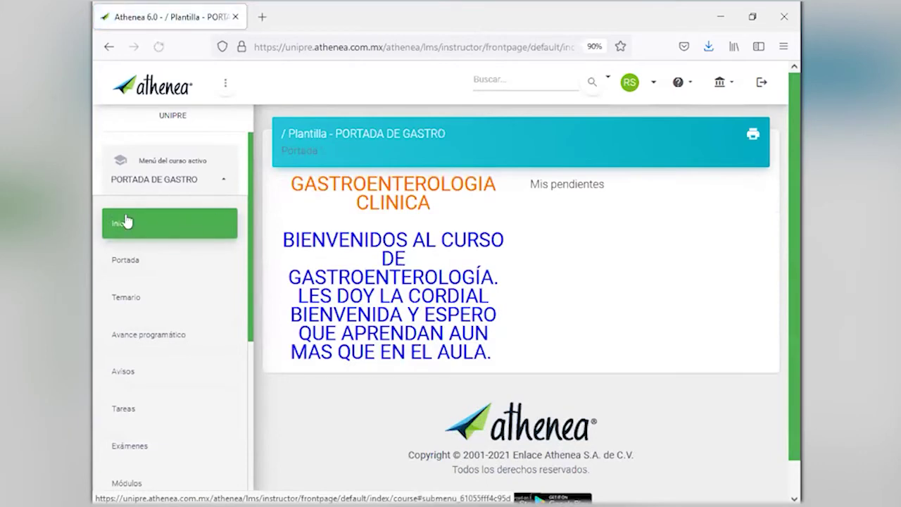
Check the Portada text, then return to Mis cursos > Mis plantillas de cursos
{"action": "left_click", "coordinate": [142, 261]}
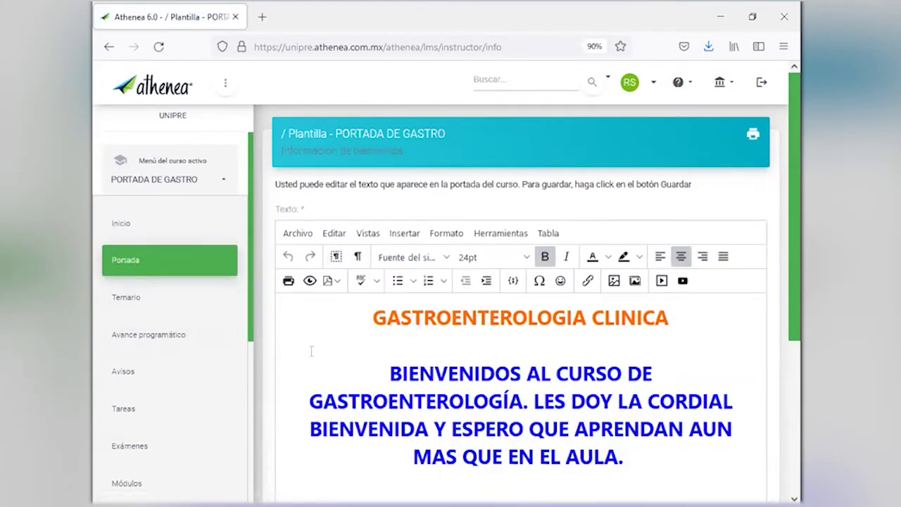
{"action": "scroll", "coordinate": [310, 359], "scroll_direction": "down", "scroll_amount": 5}
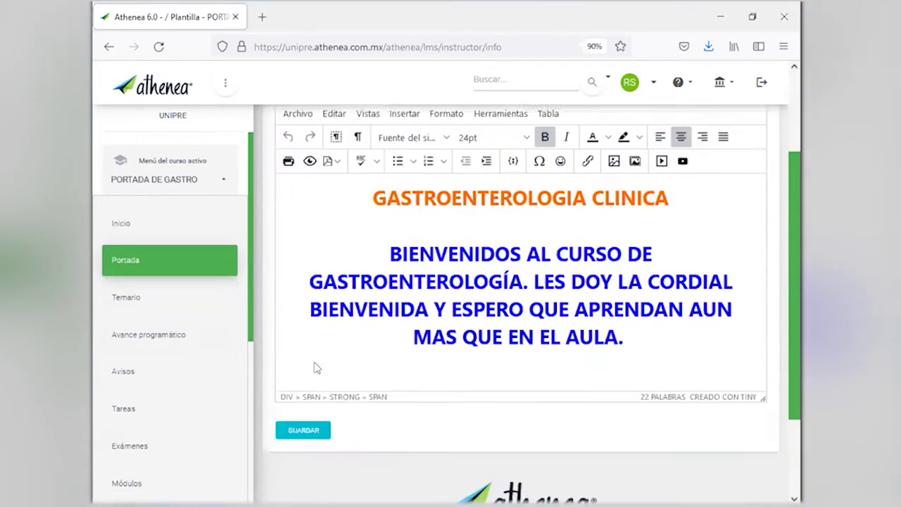
{"action": "scroll", "coordinate": [200, 426], "scroll_direction": "down", "scroll_amount": 3}
{"action": "left_click", "coordinate": [192, 389]}
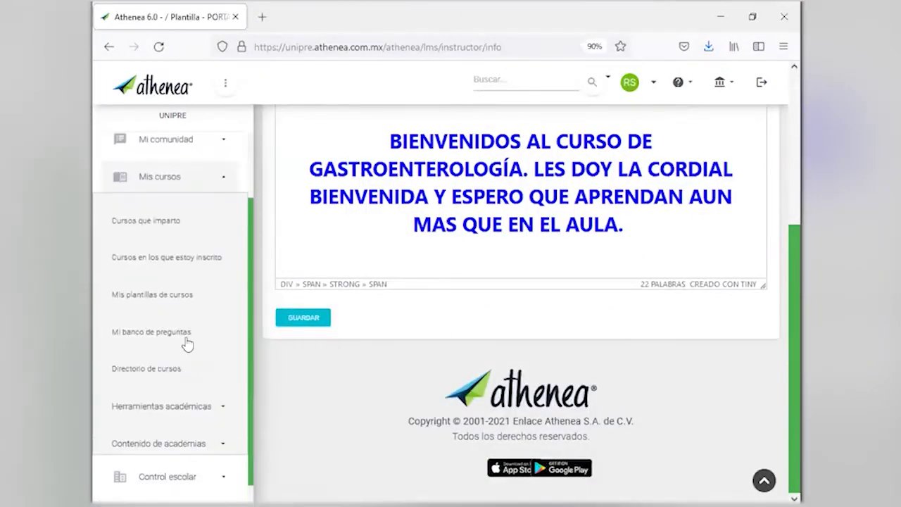
{"action": "left_click", "coordinate": [172, 303]}
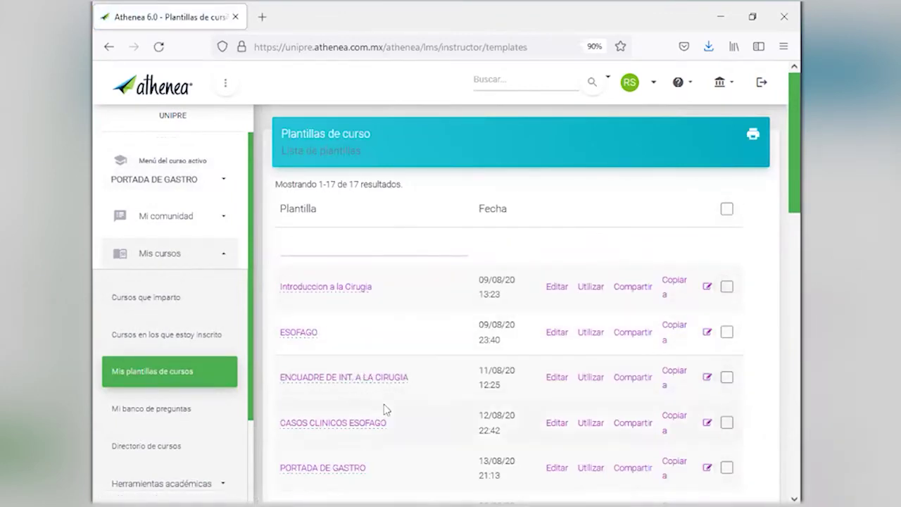
In Paso 1 of the copy form, tick Portada and Temario
{"action": "scroll", "coordinate": [380, 407], "scroll_direction": "down", "scroll_amount": 2}
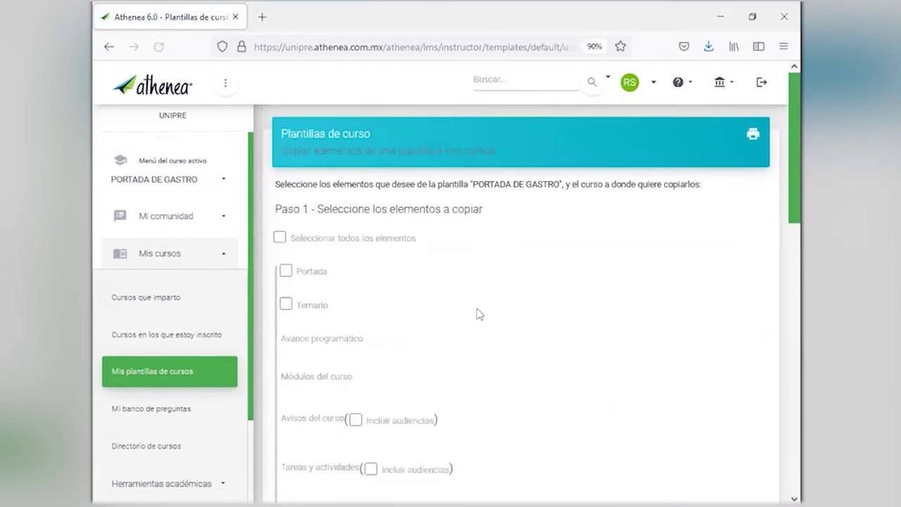
{"action": "scroll", "coordinate": [479, 309], "scroll_direction": "down", "scroll_amount": 2}
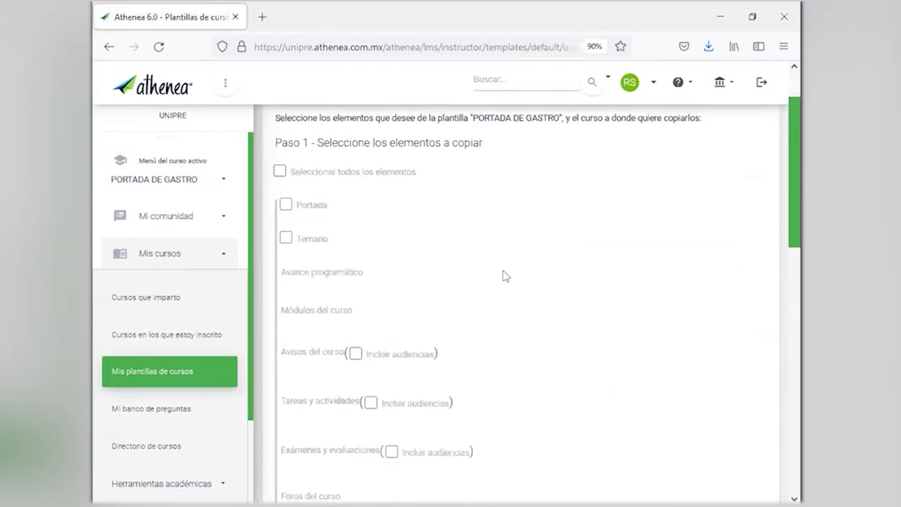
{"action": "left_click", "coordinate": [286, 206]}
{"action": "left_click", "coordinate": [285, 239]}
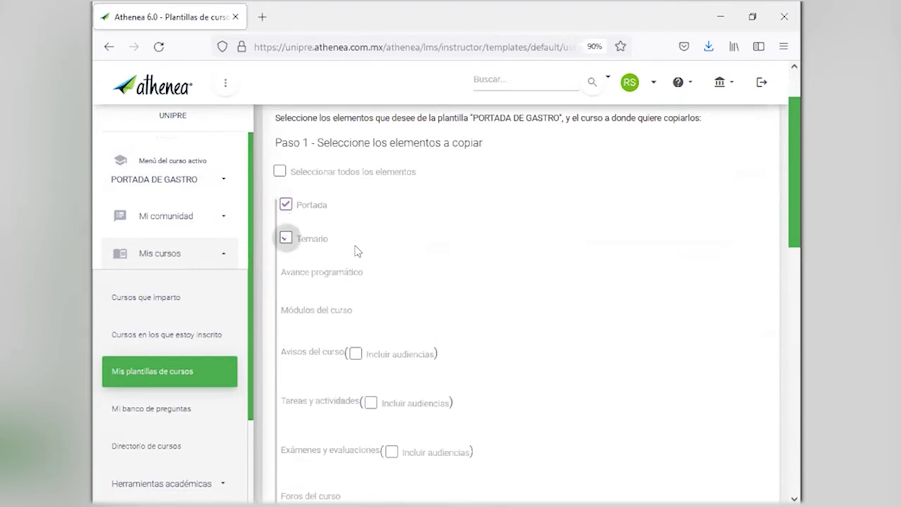
Also tick Avisos del curso and Archivos, then scroll down to Paso 2
{"action": "scroll", "coordinate": [364, 264], "scroll_direction": "down", "scroll_amount": 3}
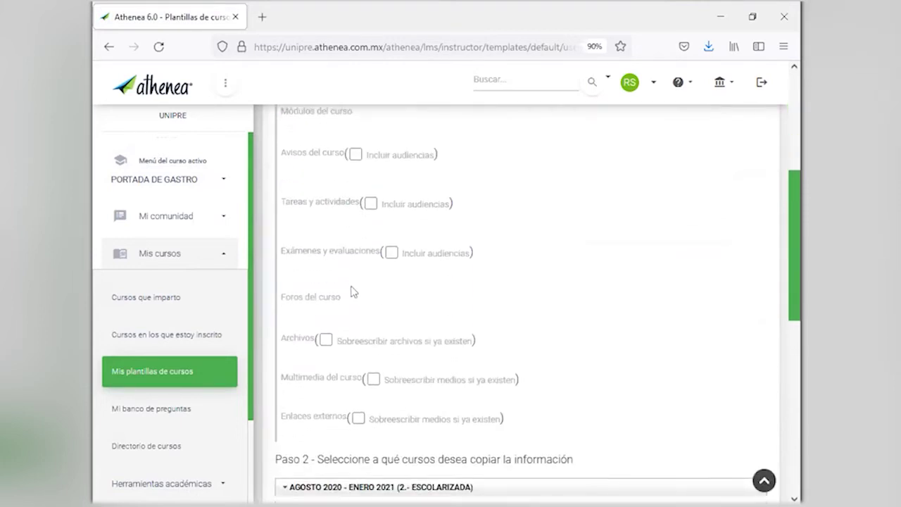
{"action": "scroll", "coordinate": [355, 296], "scroll_direction": "up", "scroll_amount": 2}
{"action": "scroll", "coordinate": [406, 321], "scroll_direction": "down", "scroll_amount": 2}
{"action": "scroll", "coordinate": [449, 383], "scroll_direction": "up", "scroll_amount": 2}
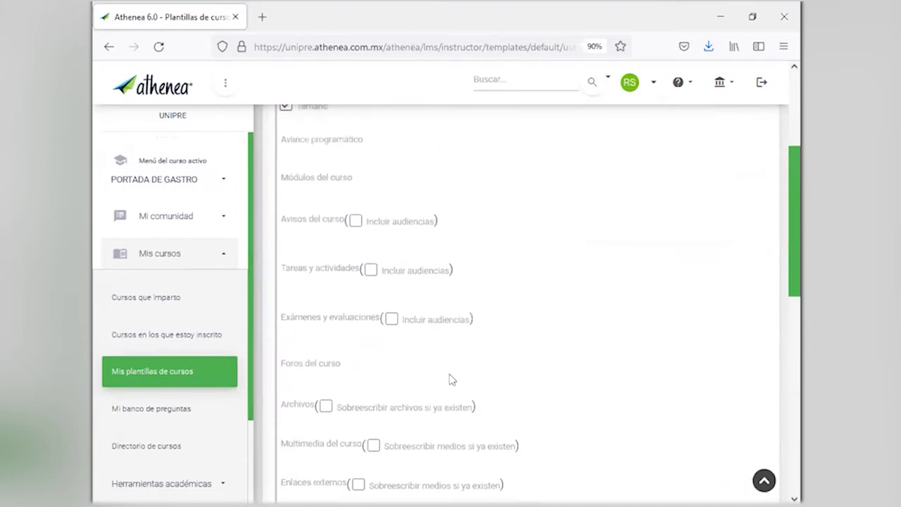
{"action": "left_click", "coordinate": [357, 222]}
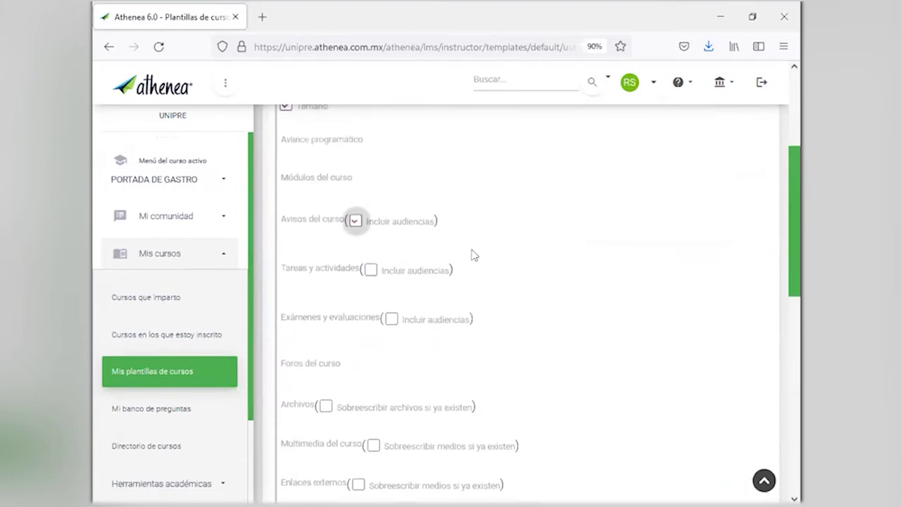
{"action": "scroll", "coordinate": [414, 373], "scroll_direction": "up", "scroll_amount": 4}
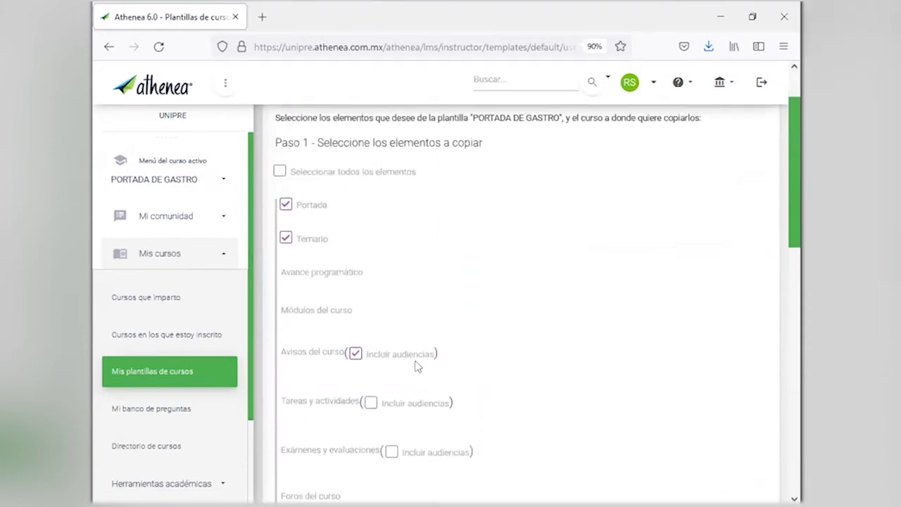
{"action": "scroll", "coordinate": [373, 248], "scroll_direction": "down", "scroll_amount": 4}
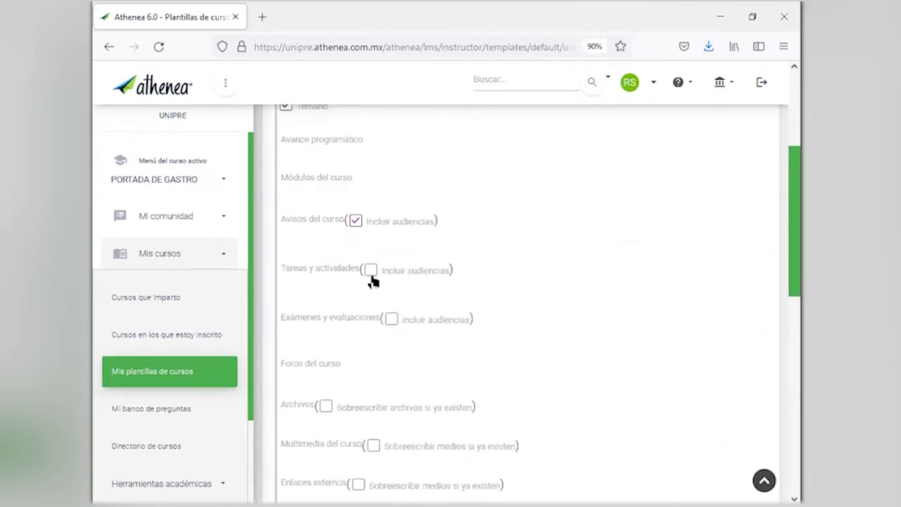
{"action": "scroll", "coordinate": [369, 310], "scroll_direction": "down", "scroll_amount": 4}
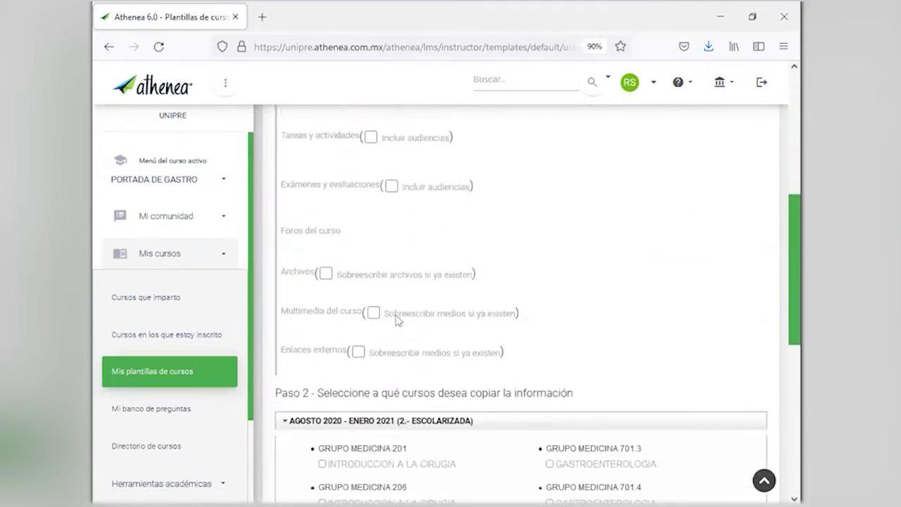
{"action": "left_click", "coordinate": [326, 274]}
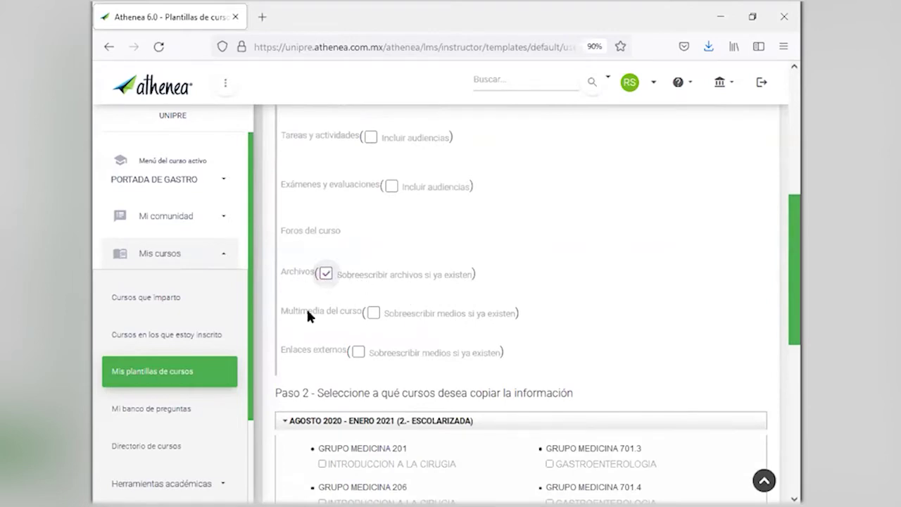
{"action": "scroll", "coordinate": [275, 301], "scroll_direction": "down", "scroll_amount": 4}
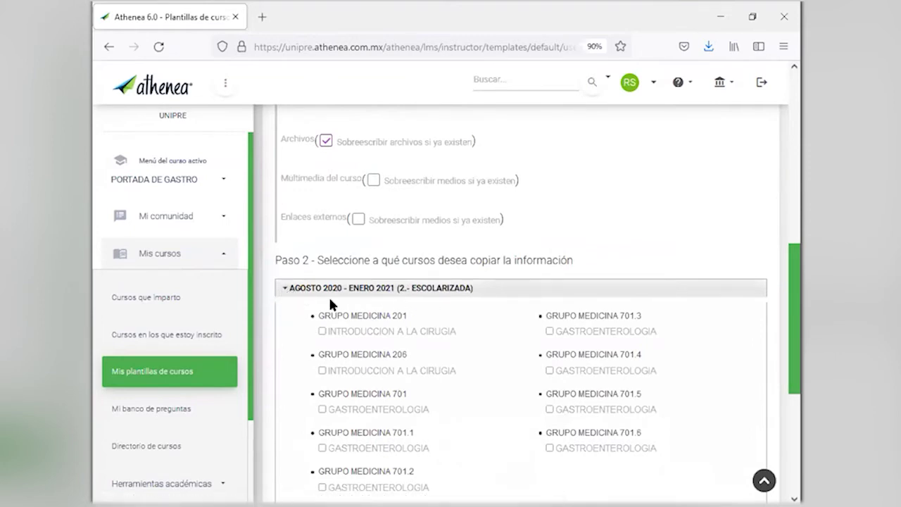
{"action": "scroll", "coordinate": [336, 317], "scroll_direction": "down", "scroll_amount": 5}
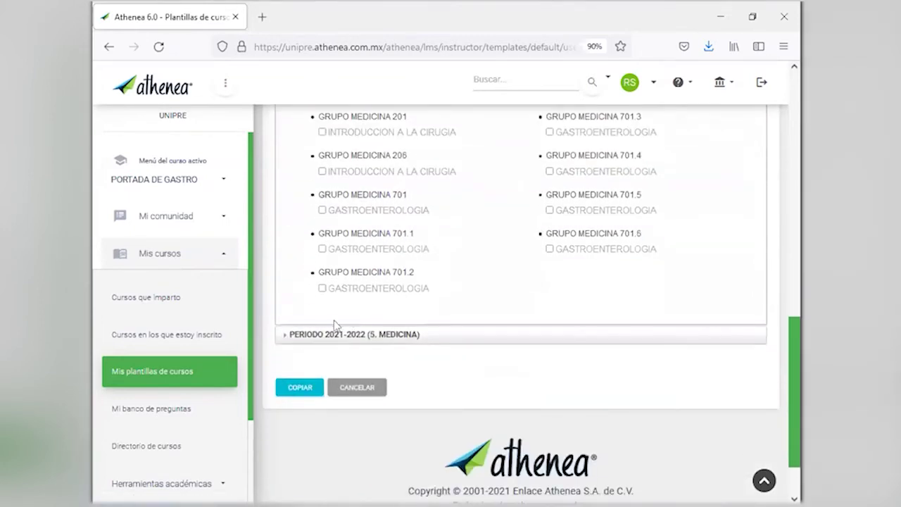
Under PERIODO 2021-2022, select group 703.1's and another GASTROENTEROLOGIA course, then run COPIAR
{"action": "left_click", "coordinate": [286, 337]}
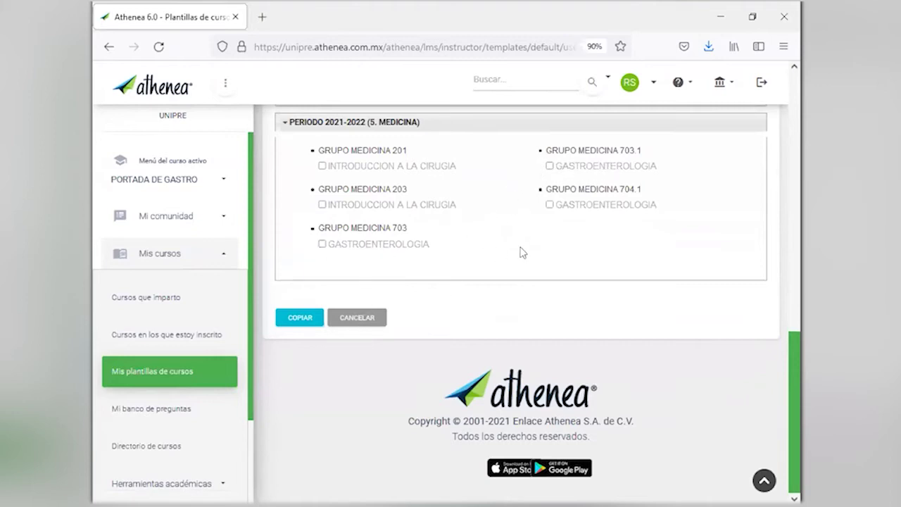
{"action": "left_click", "coordinate": [550, 166]}
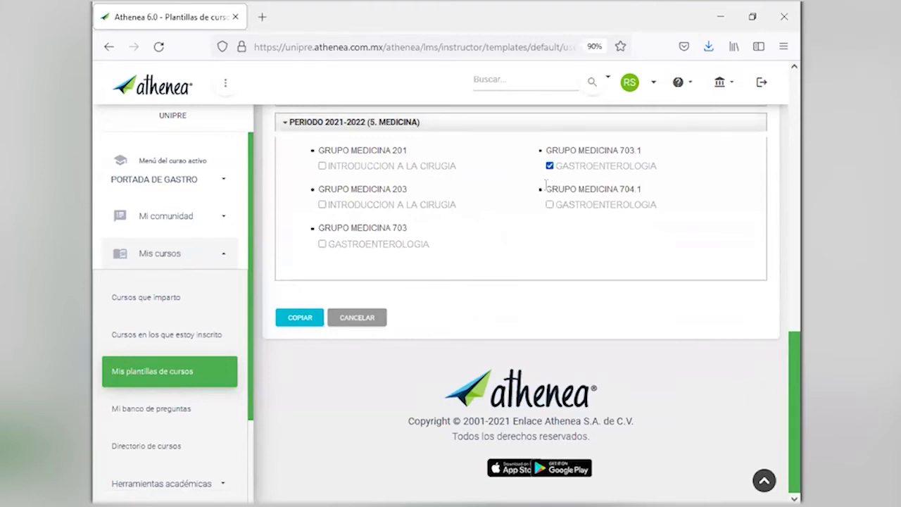
{"action": "left_click", "coordinate": [322, 244]}
{"action": "left_click", "coordinate": [298, 321]}
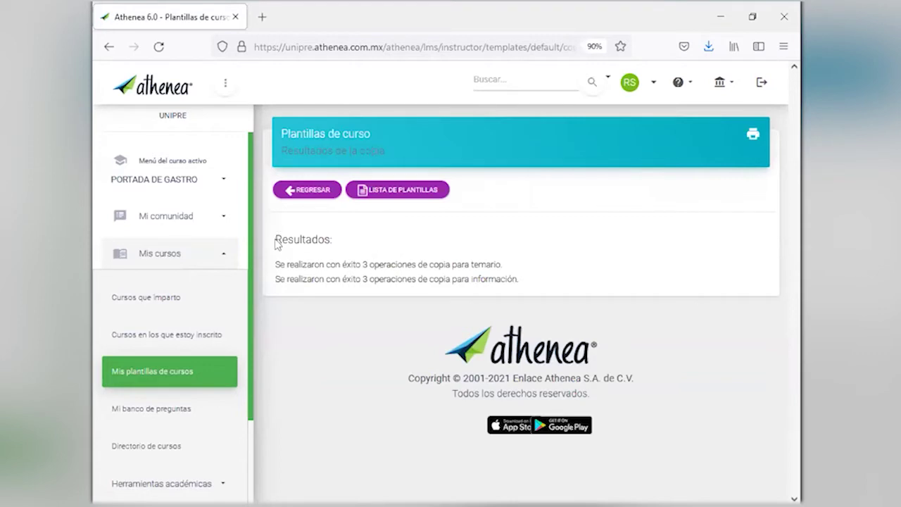
Review the temario and información copy counts, then open Cursos que imparto under Mis cursos
{"action": "left_click_drag", "start_coordinate": [275, 241], "coordinate": [542, 298]}
{"action": "left_click", "coordinate": [557, 278]}
{"action": "left_click_drag", "start_coordinate": [277, 264], "coordinate": [507, 275]}
{"action": "left_click", "coordinate": [359, 264]}
{"action": "left_click_drag", "start_coordinate": [400, 263], "coordinate": [506, 269]}
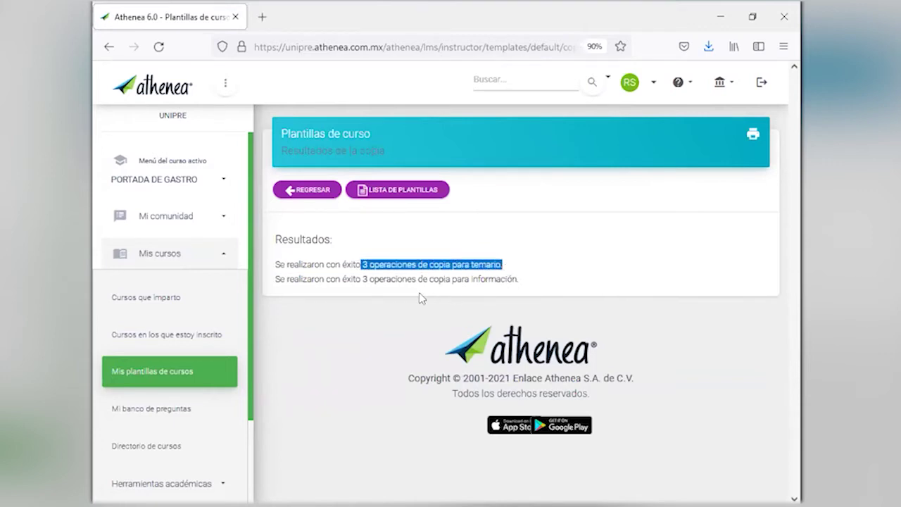
{"action": "left_click_drag", "start_coordinate": [365, 278], "coordinate": [520, 295]}
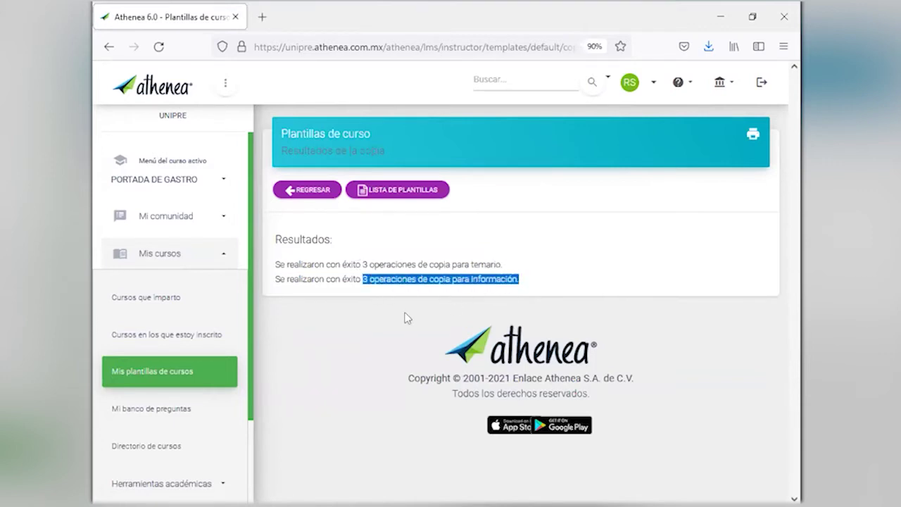
{"action": "left_click", "coordinate": [404, 316]}
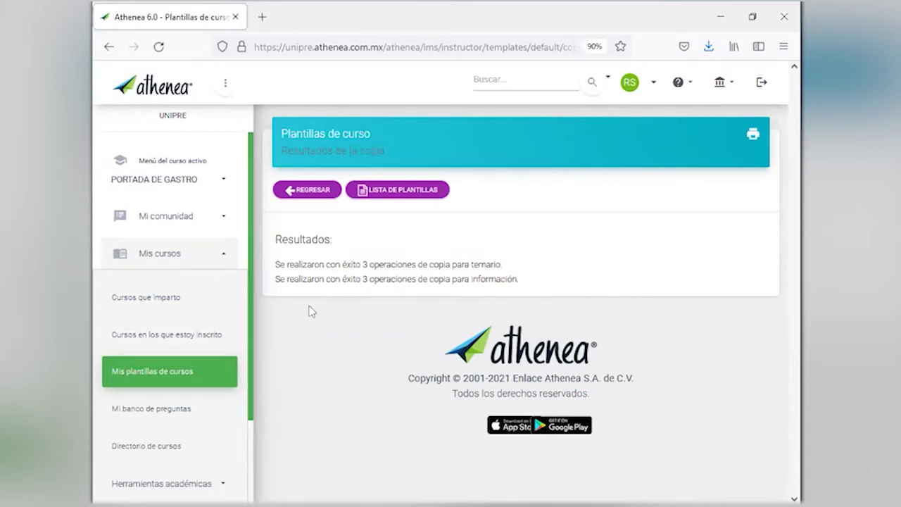
{"action": "left_click", "coordinate": [221, 258]}
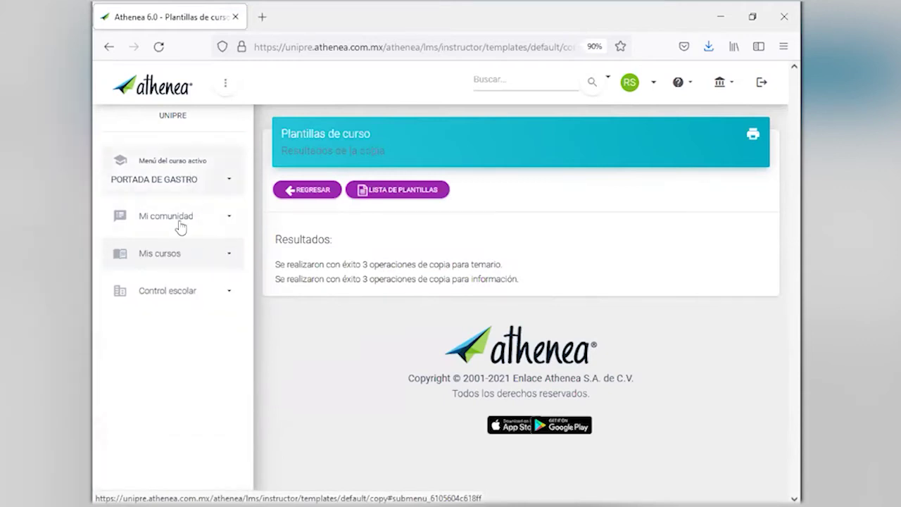
{"action": "left_click", "coordinate": [183, 256]}
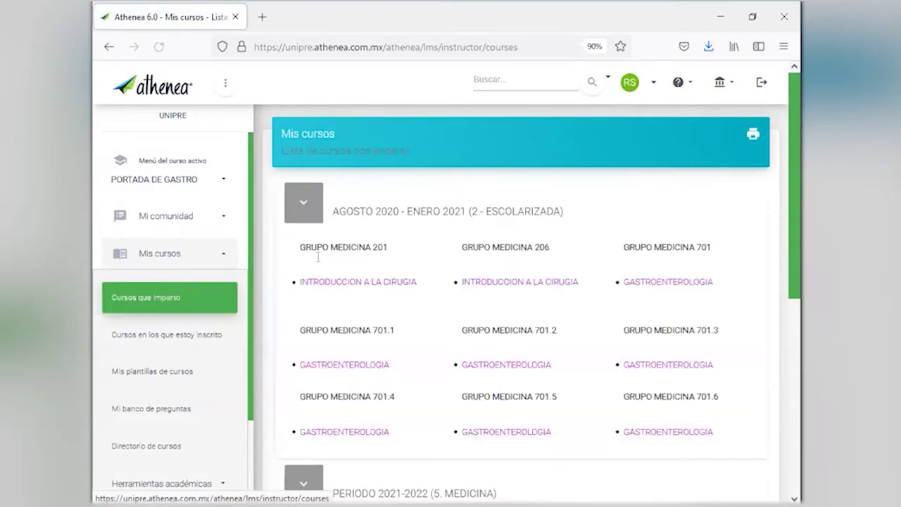
Open group 703.1's GASTROENTEROLOGIA course and inspect the copied welcome front-page text
{"action": "left_click", "coordinate": [301, 217]}
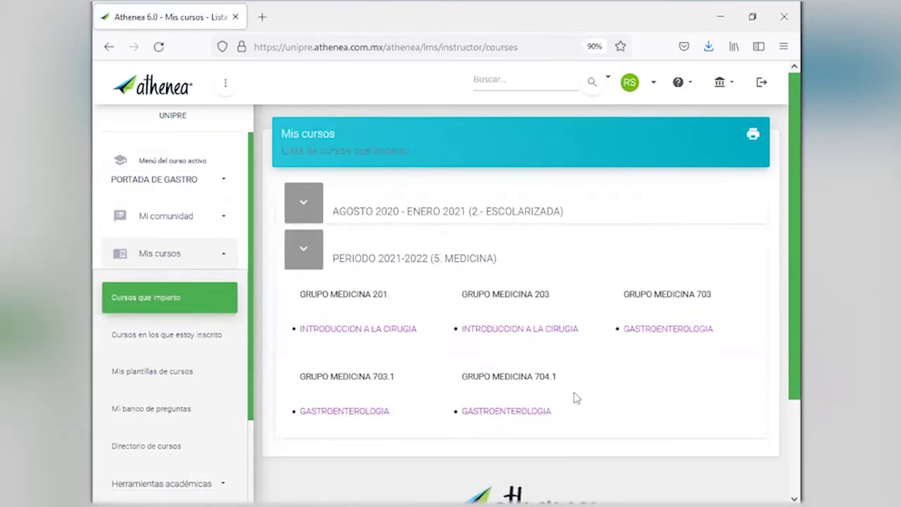
{"action": "left_click", "coordinate": [345, 413]}
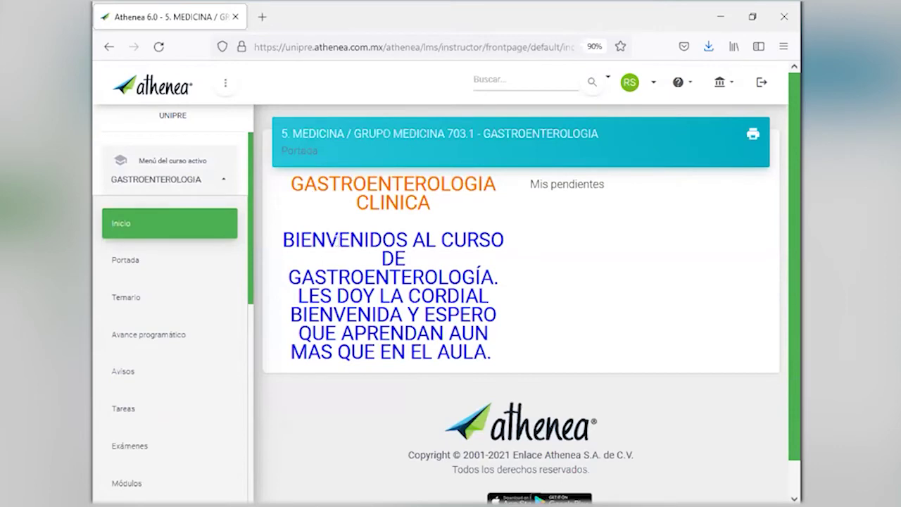
{"action": "left_click_drag", "start_coordinate": [302, 184], "coordinate": [533, 361]}
{"action": "left_click", "coordinate": [162, 268]}
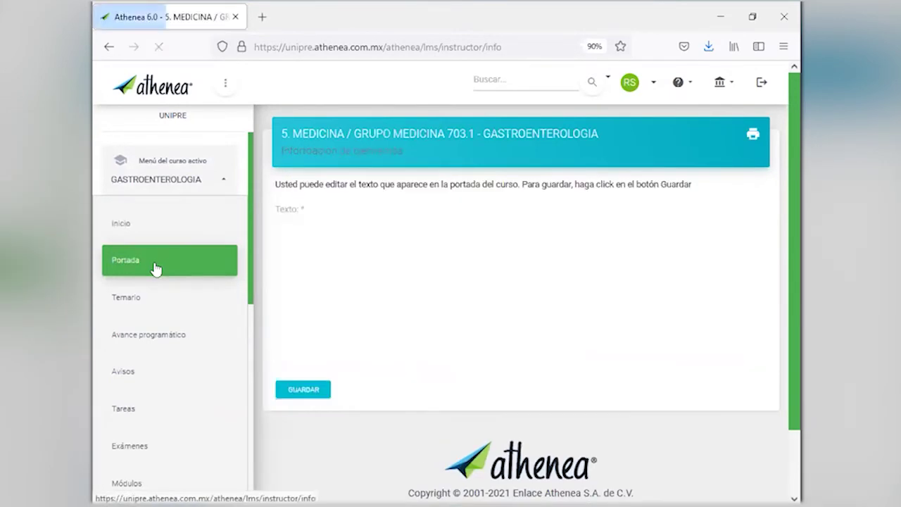
{"action": "left_click", "coordinate": [141, 235]}
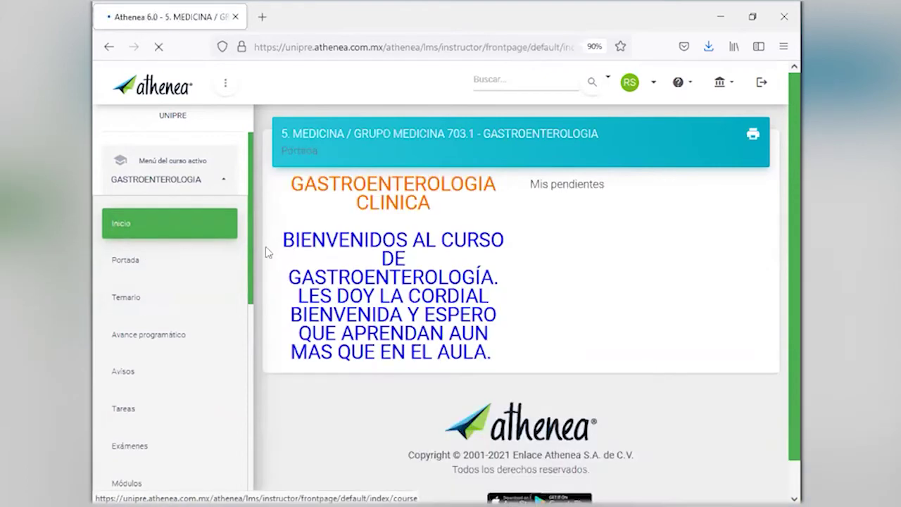
{"action": "left_click_drag", "start_coordinate": [284, 239], "coordinate": [450, 318]}
{"action": "left_click", "coordinate": [506, 350]}
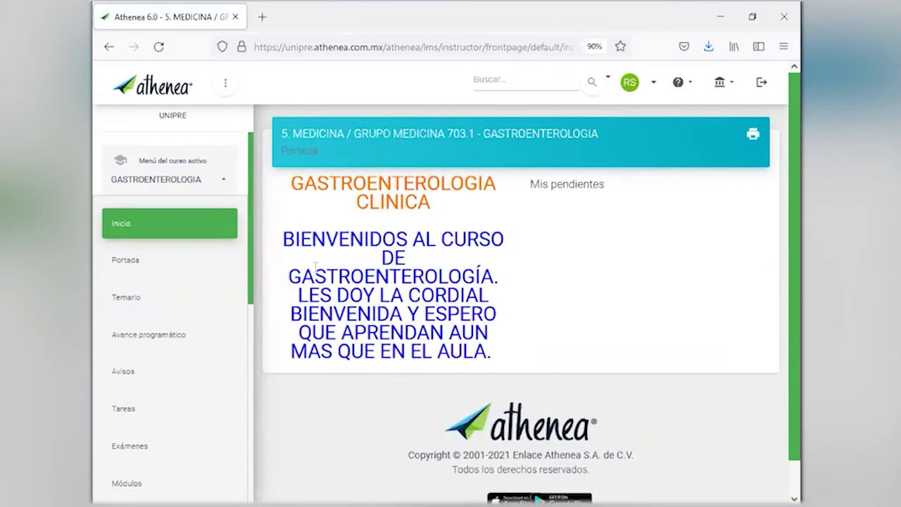
Reload the course home, recheck the front page, and return to the UNIPRE welcome page
{"action": "scroll", "coordinate": [204, 415], "scroll_direction": "down", "scroll_amount": 2}
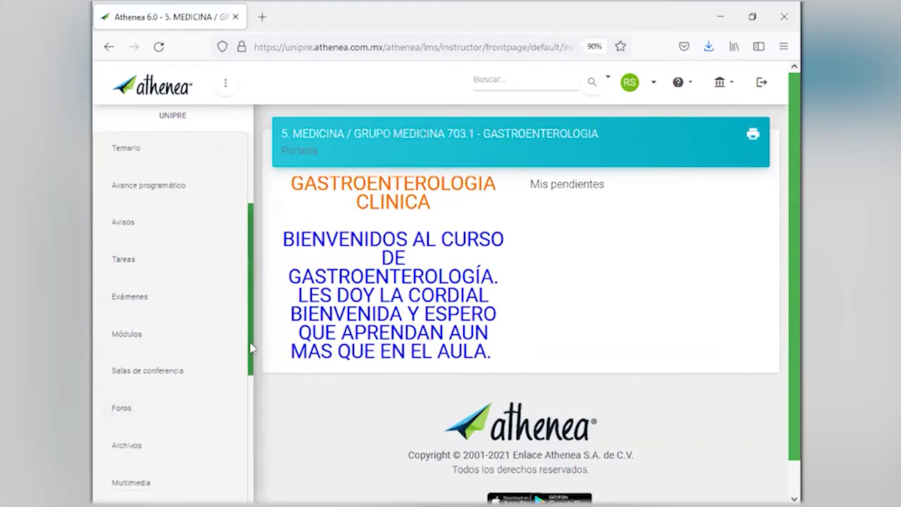
{"action": "scroll", "coordinate": [176, 282], "scroll_direction": "up", "scroll_amount": 2}
{"action": "left_click", "coordinate": [180, 220]}
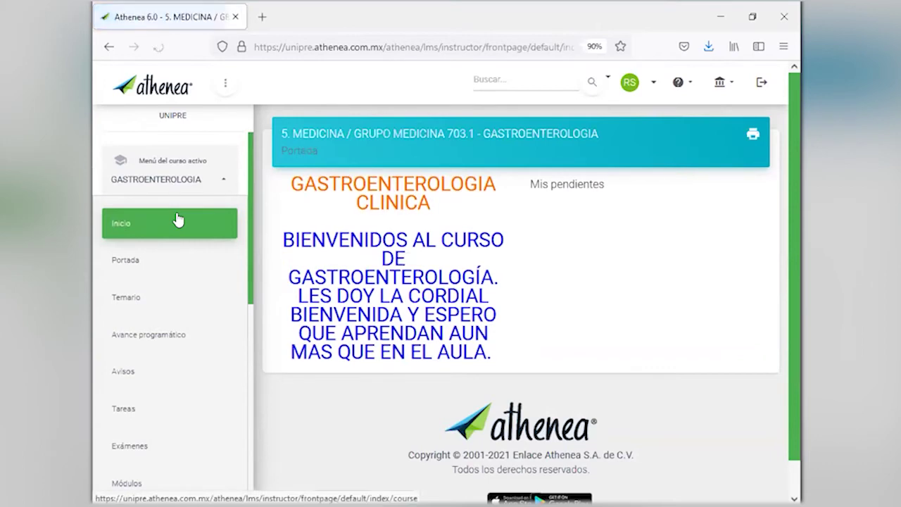
{"action": "left_click", "coordinate": [109, 46]}
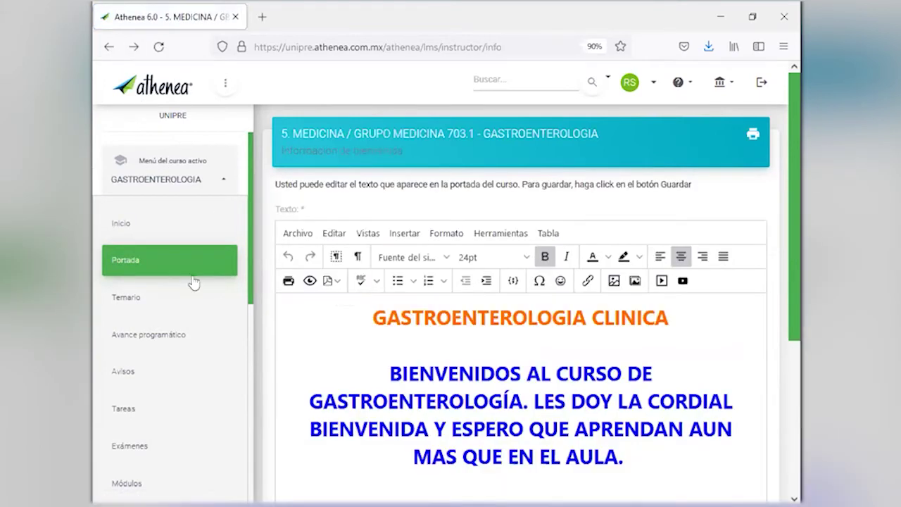
{"action": "left_click", "coordinate": [174, 107]}
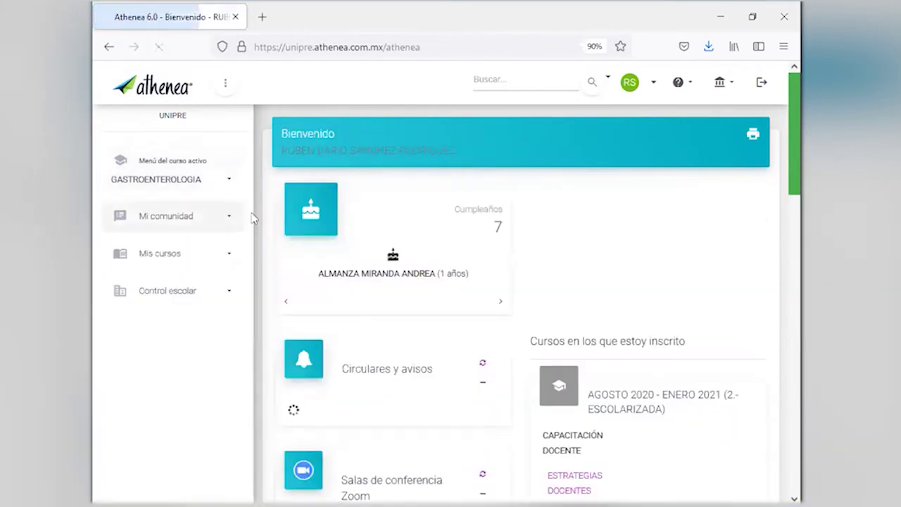
Open Mis plantillas de cursos and scroll through the 17 course templates
{"action": "left_click", "coordinate": [187, 256]}
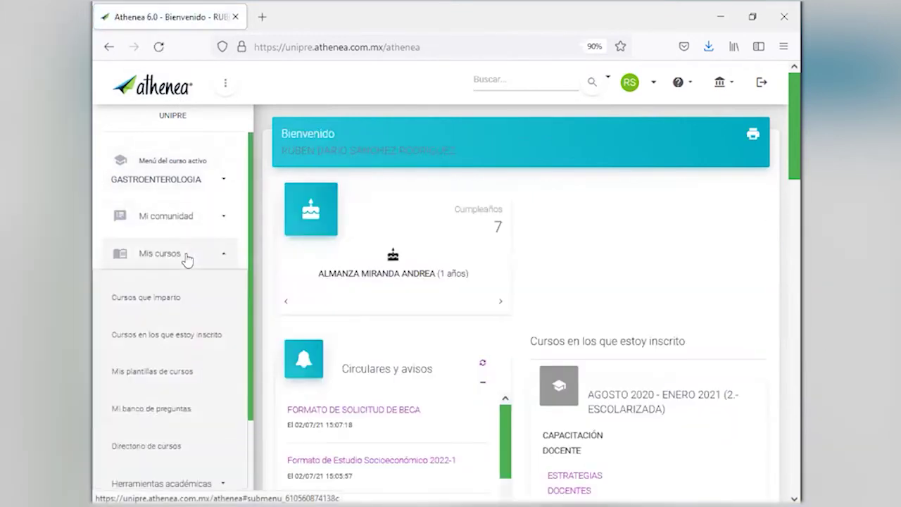
{"action": "left_click", "coordinate": [190, 377]}
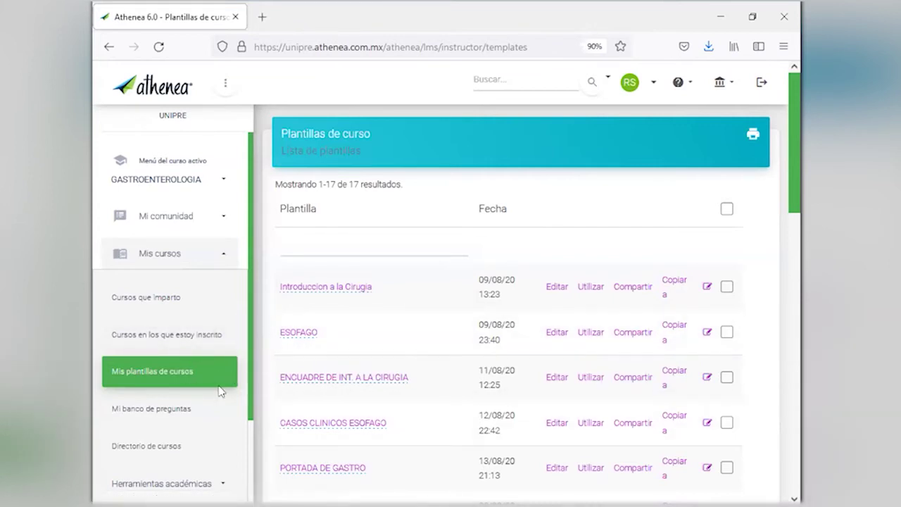
{"action": "scroll", "coordinate": [247, 317], "scroll_direction": "down", "scroll_amount": 2}
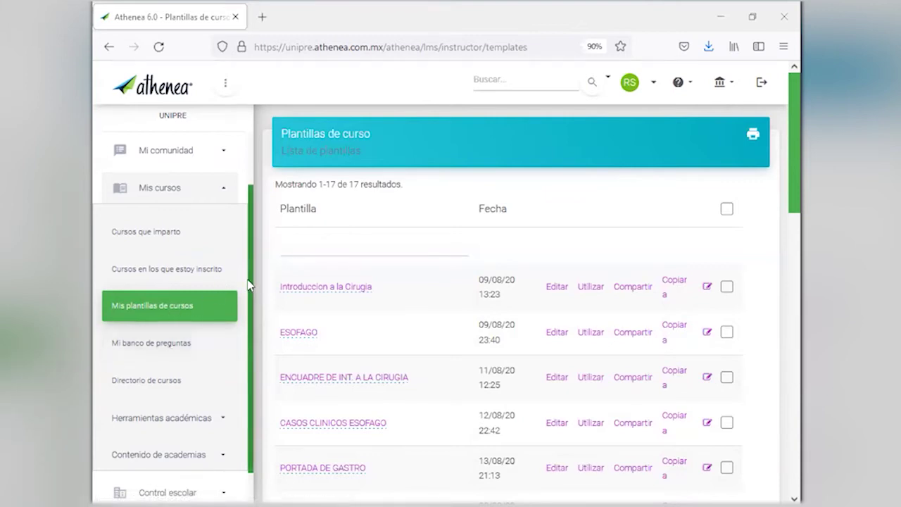
{"action": "scroll", "coordinate": [181, 317], "scroll_direction": "down", "scroll_amount": 1}
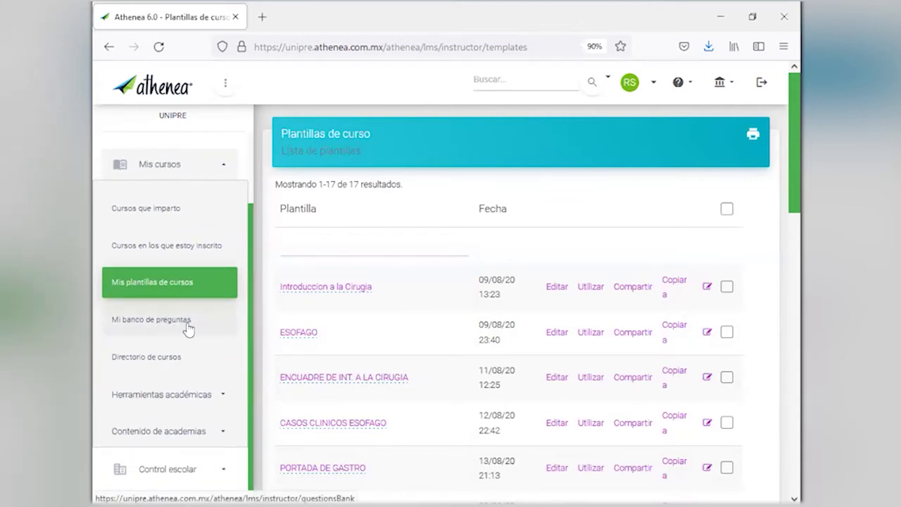
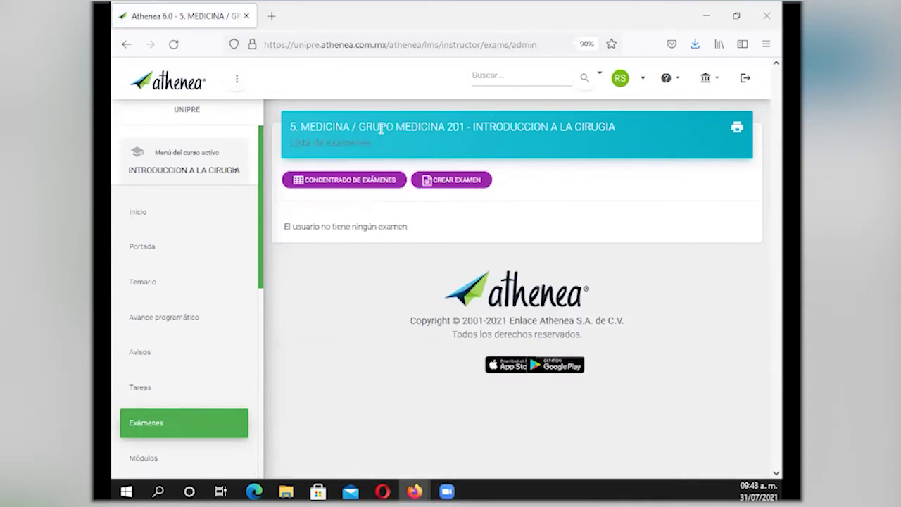
Begin a new exam draft with the title 'INDUC', then return to the course's exam list
{"action": "left_click_drag", "start_coordinate": [301, 128], "coordinate": [448, 129]}
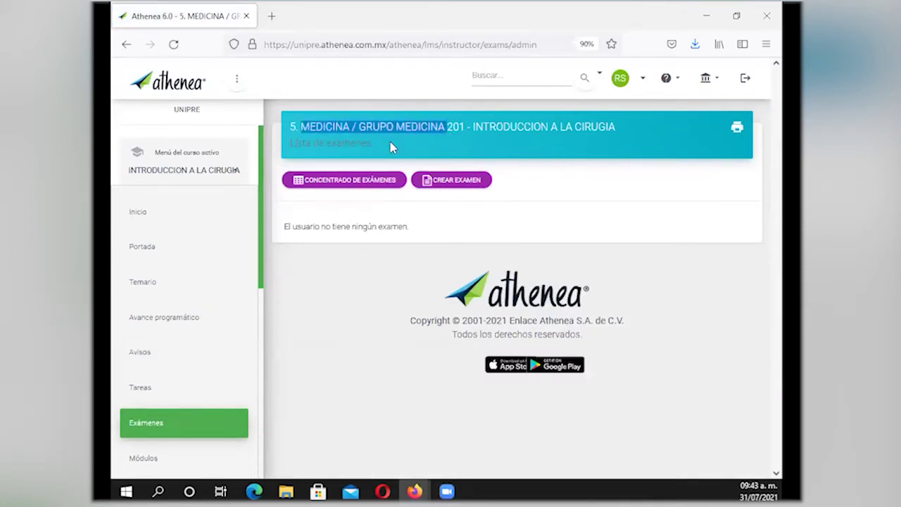
{"action": "left_click", "coordinate": [387, 145]}
{"action": "left_click", "coordinate": [176, 428]}
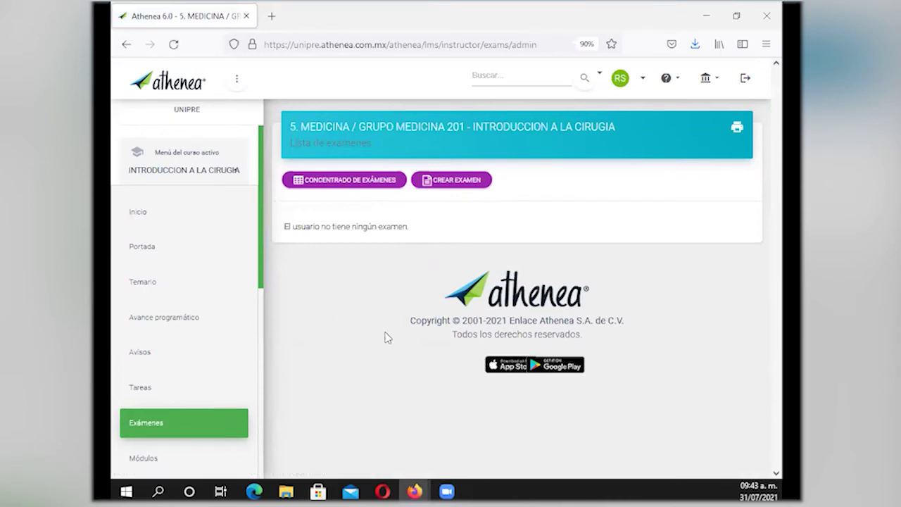
{"action": "left_click", "coordinate": [442, 182]}
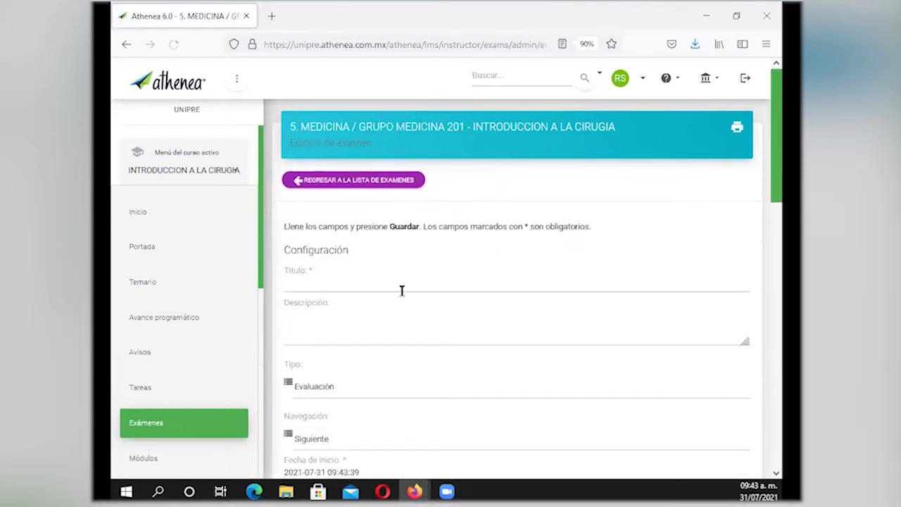
{"action": "left_click", "coordinate": [374, 295]}
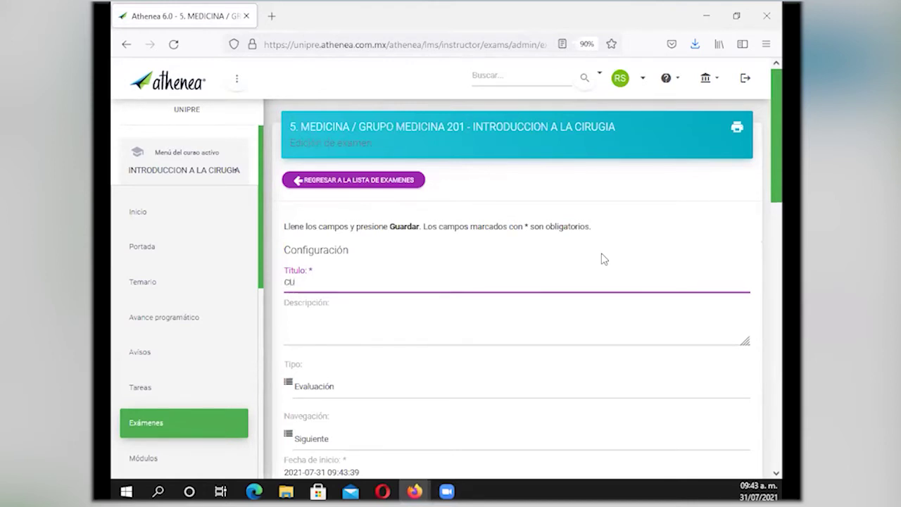
{"action": "key", "text": "BackSpace"}
{"action": "key", "text": "BackSpace"}
{"action": "type", "text": "INDUCCION"}
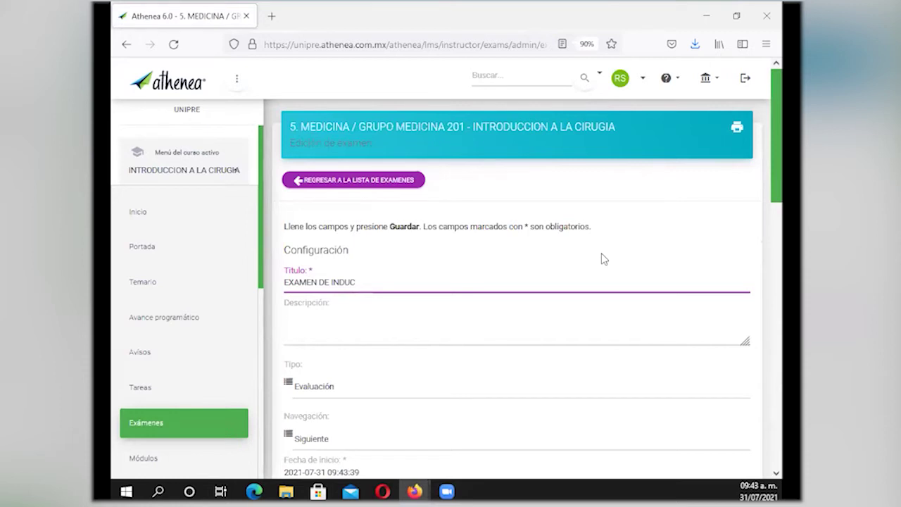
{"action": "left_click", "coordinate": [243, 319]}
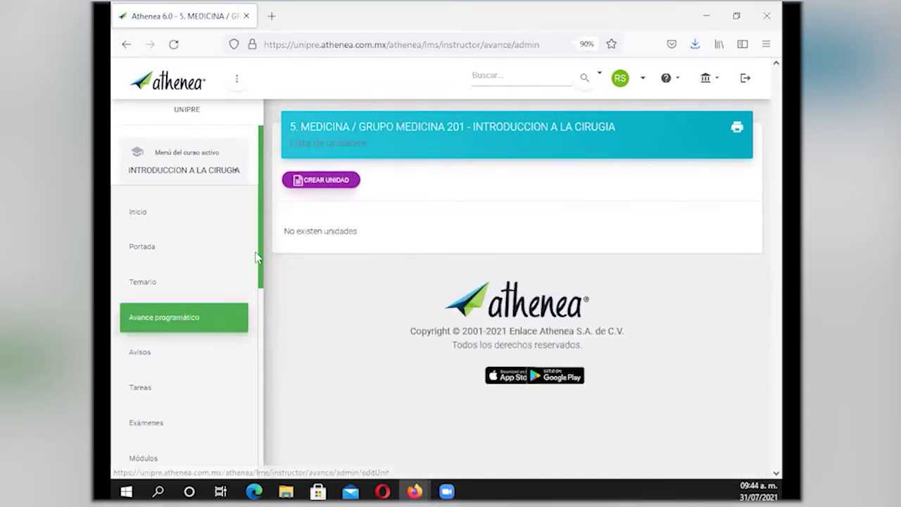
{"action": "left_click", "coordinate": [161, 425]}
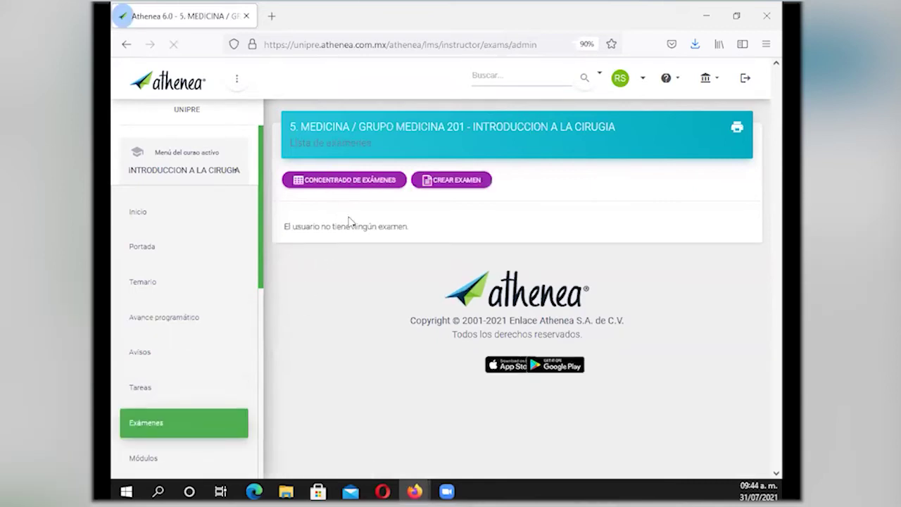
Create a new exam titled EXAMEN DE INDUCCION and move to its description field
{"action": "left_click", "coordinate": [436, 180]}
{"action": "left_click", "coordinate": [405, 284]}
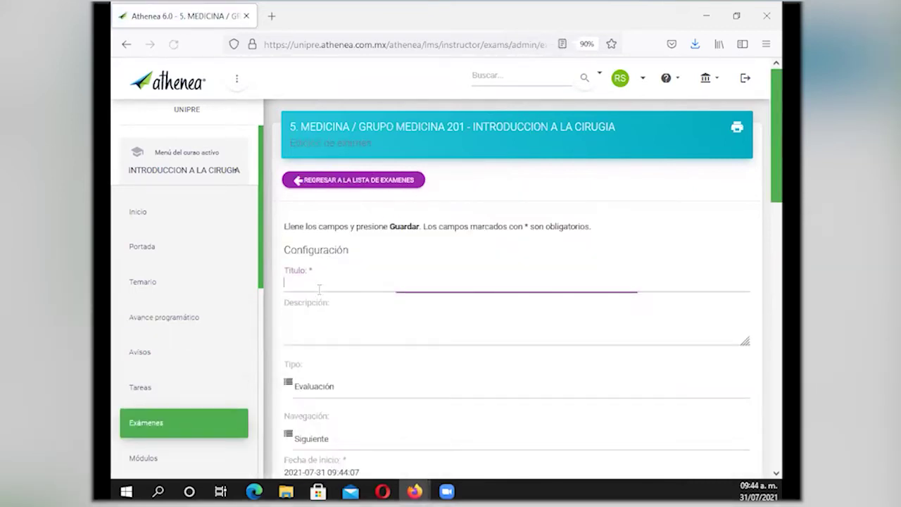
{"action": "type", "text": "EXAME"}
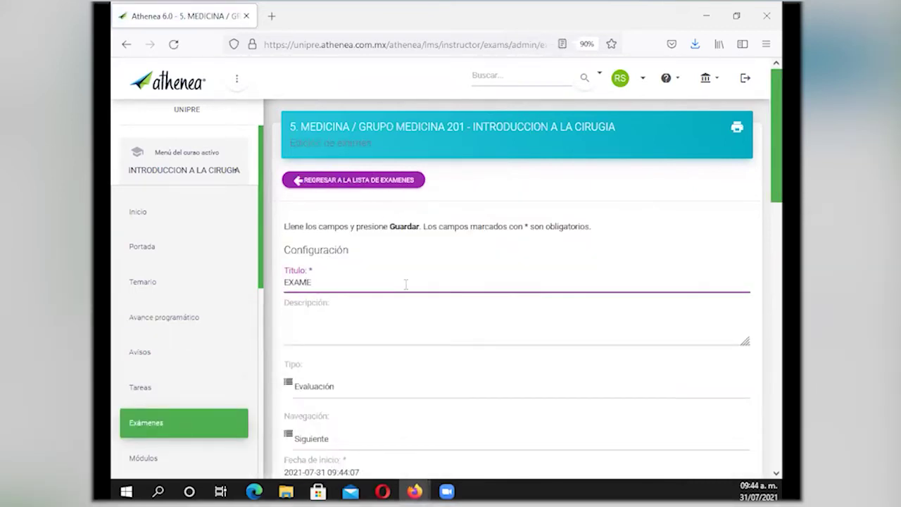
{"action": "type", "text": "N DE INDUCCI"}
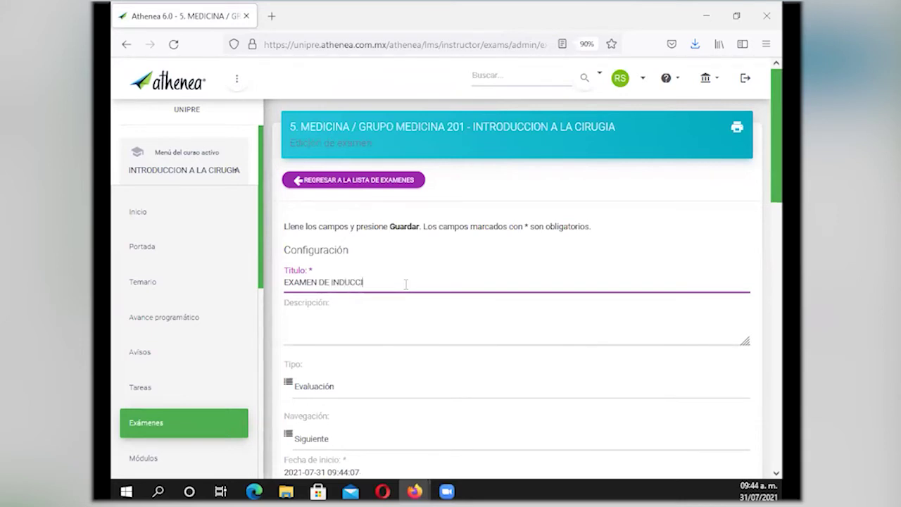
{"action": "type", "text": "ON"}
{"action": "left_click", "coordinate": [286, 336]}
{"action": "scroll", "coordinate": [310, 314], "scroll_direction": "down", "scroll_amount": 2}
{"action": "left_click", "coordinate": [328, 197]}
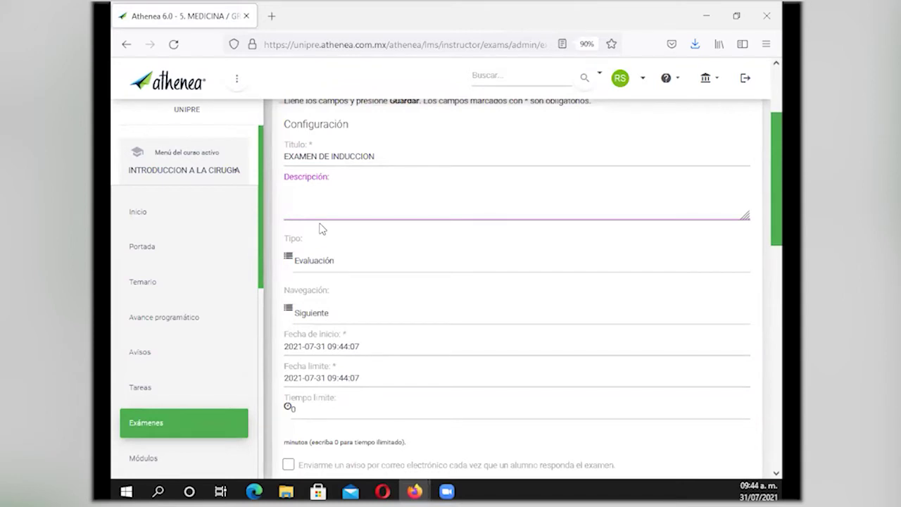
{"action": "scroll", "coordinate": [324, 219], "scroll_direction": "down", "scroll_amount": 2}
{"action": "left_click", "coordinate": [332, 203]}
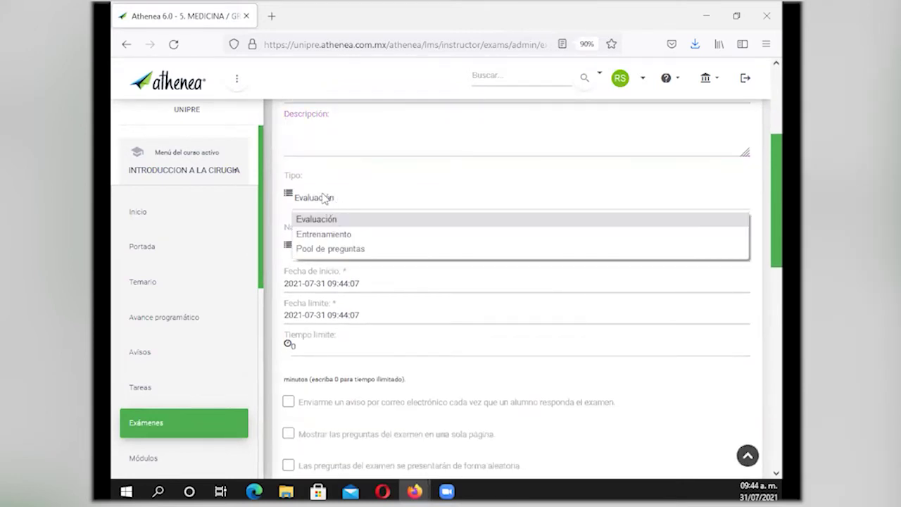
{"action": "left_click", "coordinate": [324, 198]}
{"action": "left_click", "coordinate": [328, 203]}
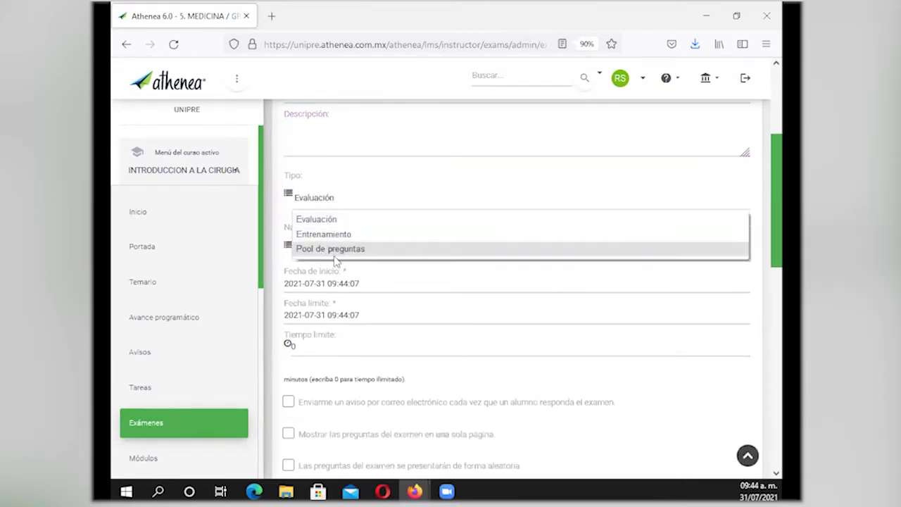
{"action": "left_click", "coordinate": [333, 218]}
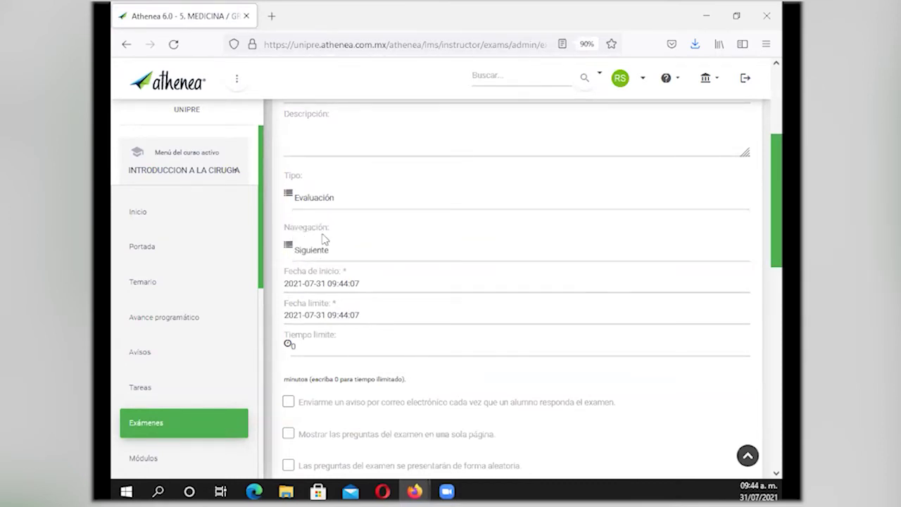
{"action": "left_click", "coordinate": [322, 252]}
{"action": "left_click", "coordinate": [317, 271]}
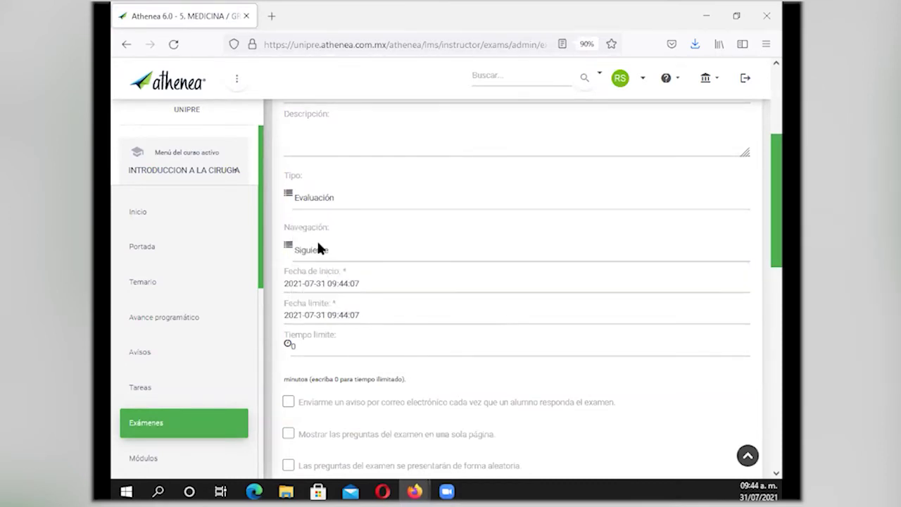
{"action": "left_click", "coordinate": [327, 247]}
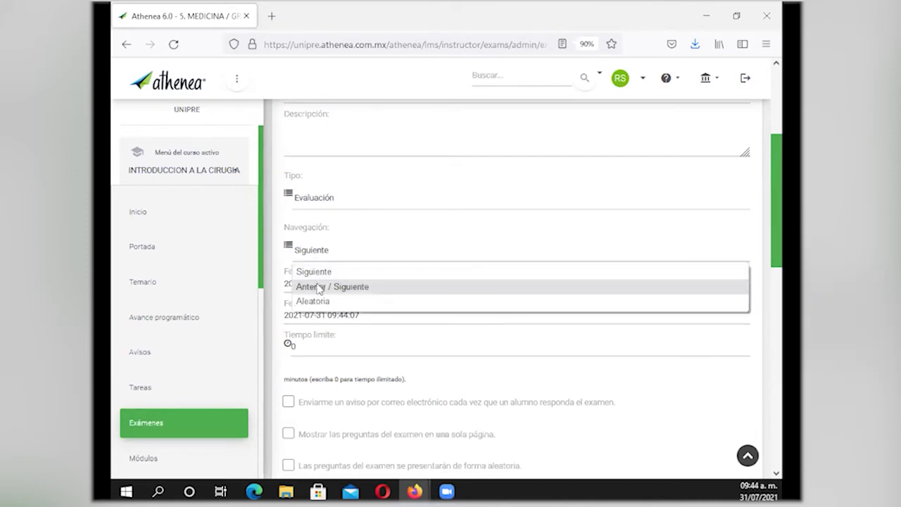
{"action": "left_click", "coordinate": [323, 252]}
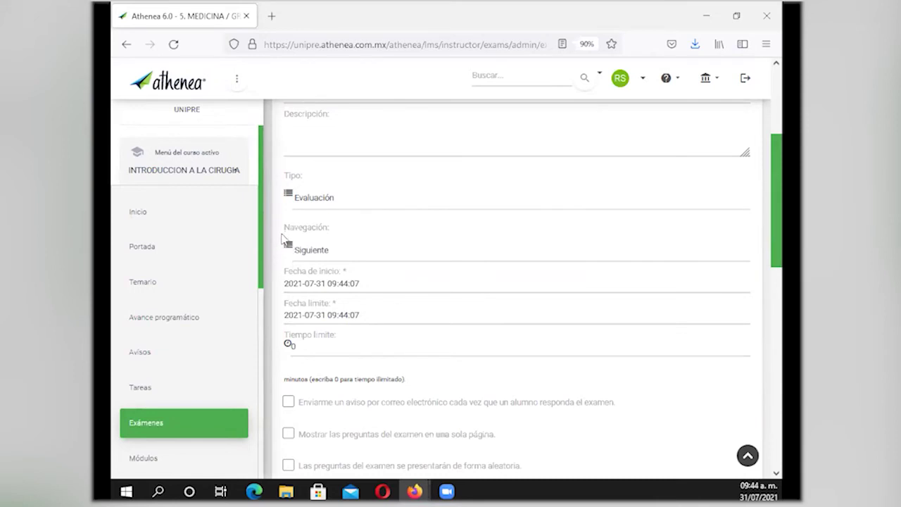
{"action": "left_click", "coordinate": [325, 252]}
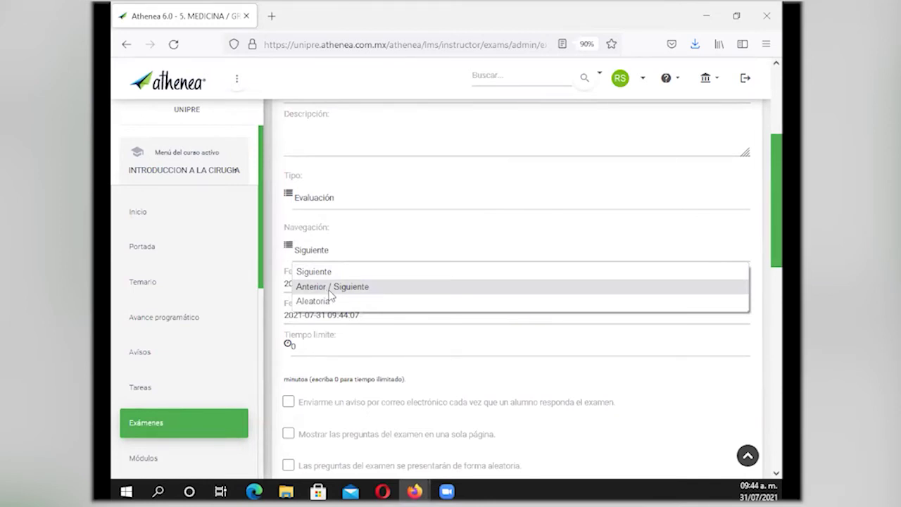
{"action": "left_click", "coordinate": [294, 255]}
{"action": "left_click", "coordinate": [330, 254]}
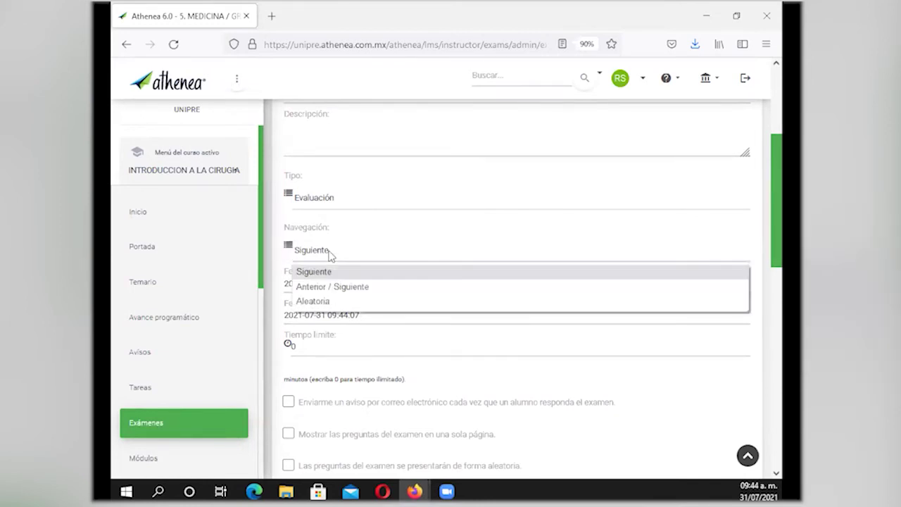
{"action": "left_click", "coordinate": [325, 273]}
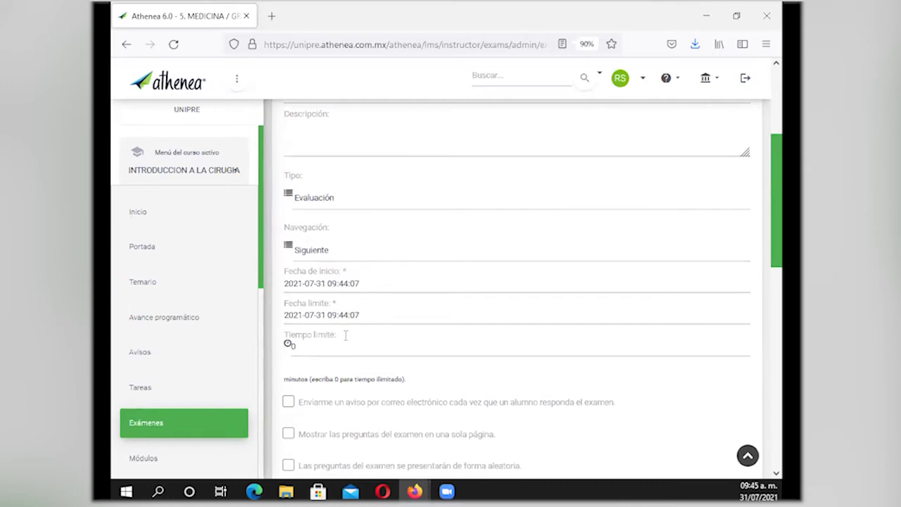
Set the exam's start to July 31, 2021 at 09:00 with zero seconds
{"action": "left_click", "coordinate": [329, 289]}
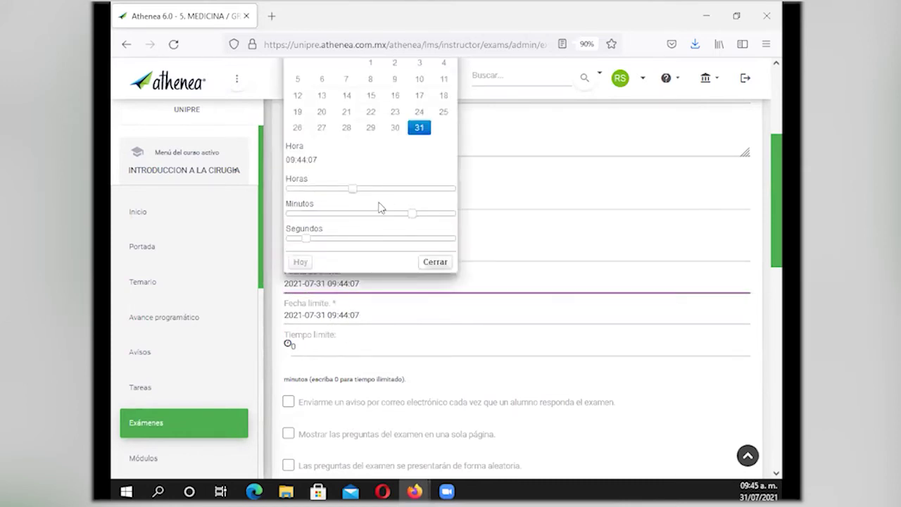
{"action": "scroll", "coordinate": [380, 204], "scroll_direction": "up", "scroll_amount": 2}
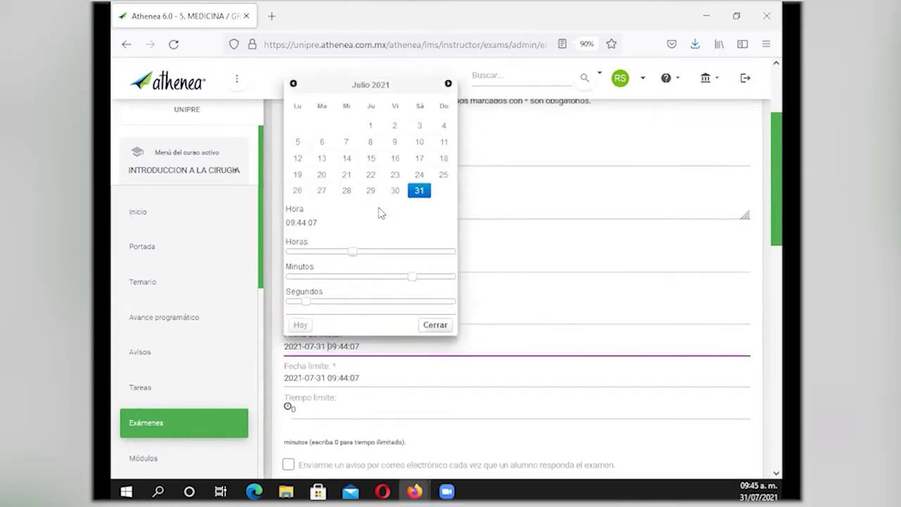
{"action": "left_click", "coordinate": [448, 84]}
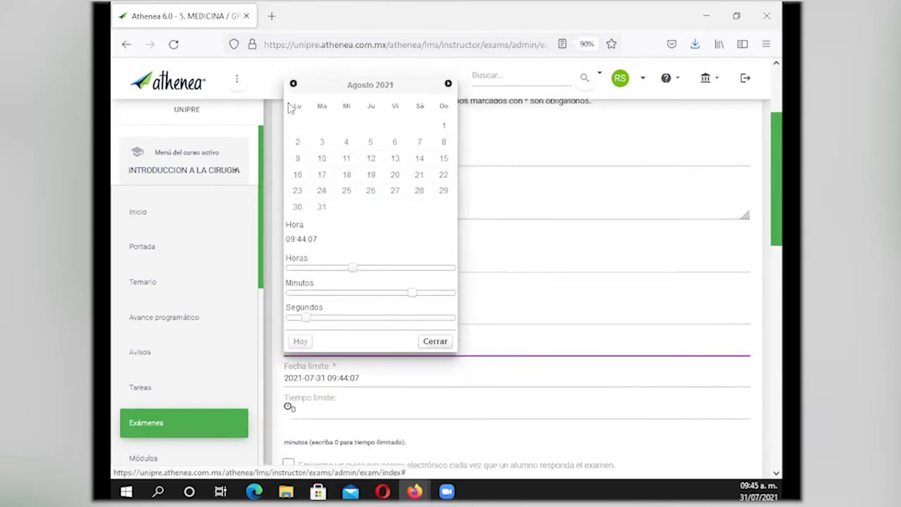
{"action": "left_click", "coordinate": [274, 190]}
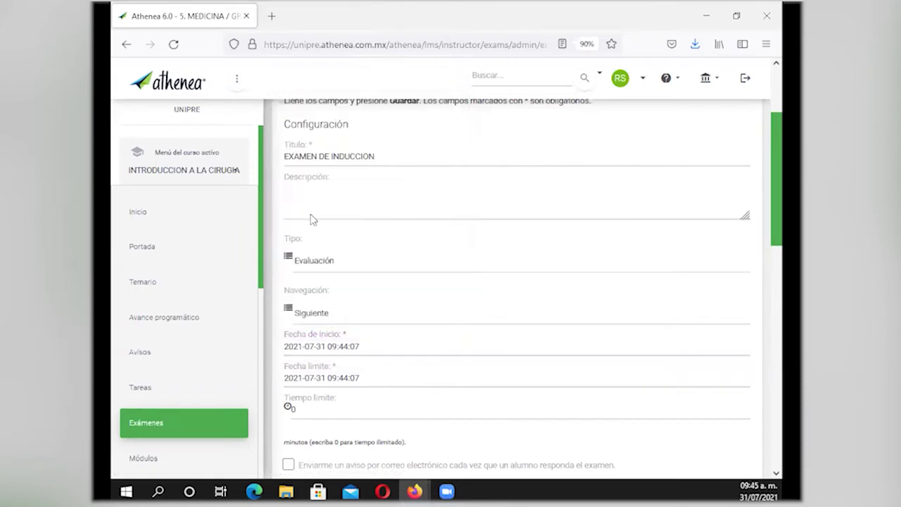
{"action": "left_click", "coordinate": [324, 345]}
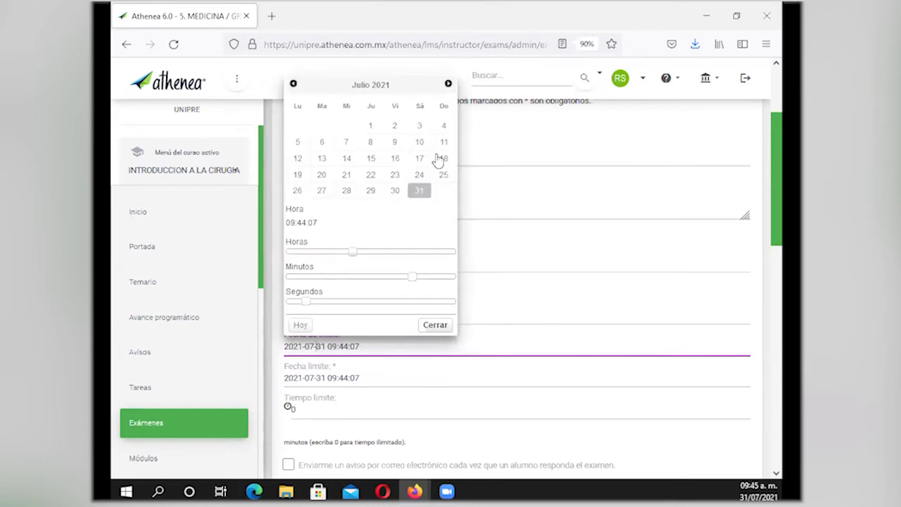
{"action": "left_click", "coordinate": [420, 190]}
{"action": "mouse_move", "coordinate": [352, 252]}
{"action": "left_mouse_down"}
{"action": "mouse_move", "coordinate": [366, 253]}
{"action": "mouse_move", "coordinate": [352, 254]}
{"action": "left_mouse_up"}
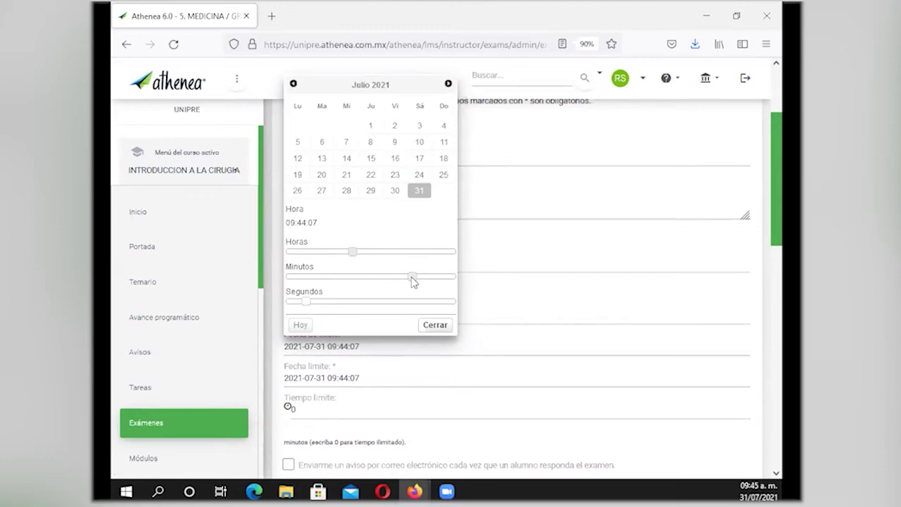
{"action": "left_click_drag", "start_coordinate": [414, 276], "coordinate": [286, 303]}
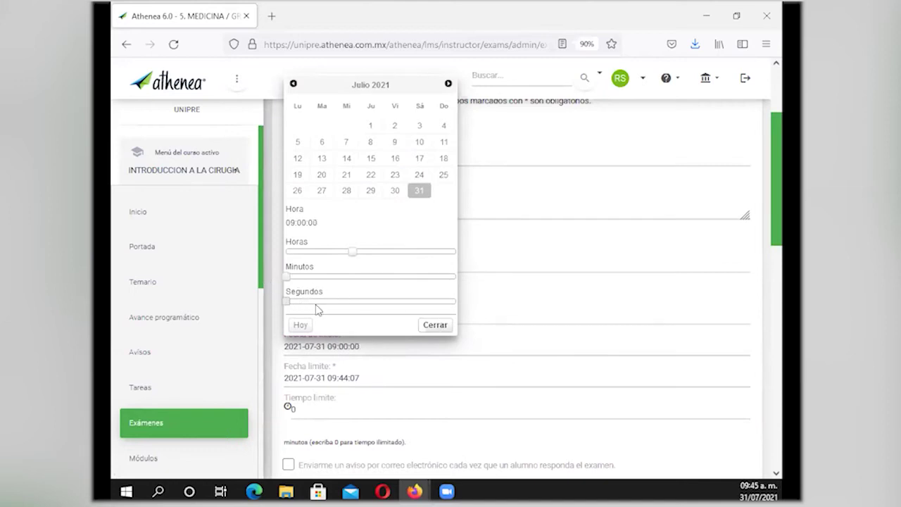
{"action": "left_click", "coordinate": [435, 324]}
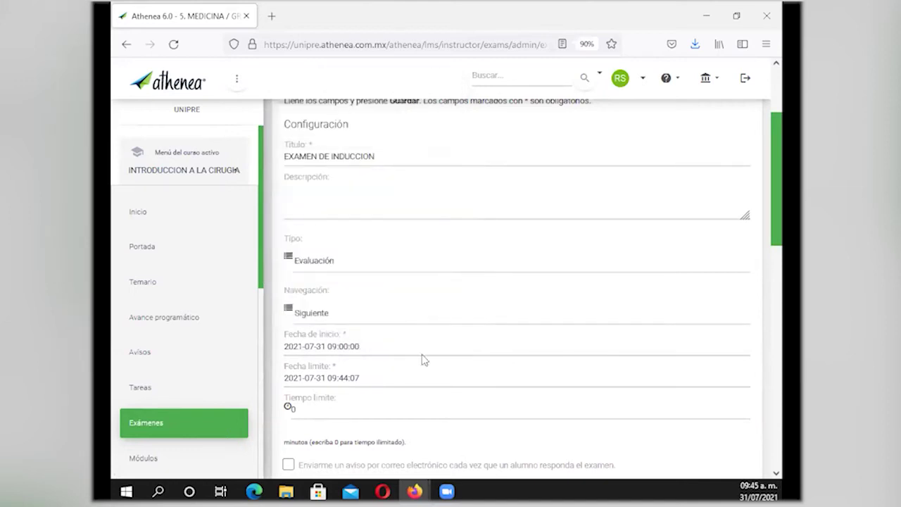
{"action": "left_click", "coordinate": [352, 379]}
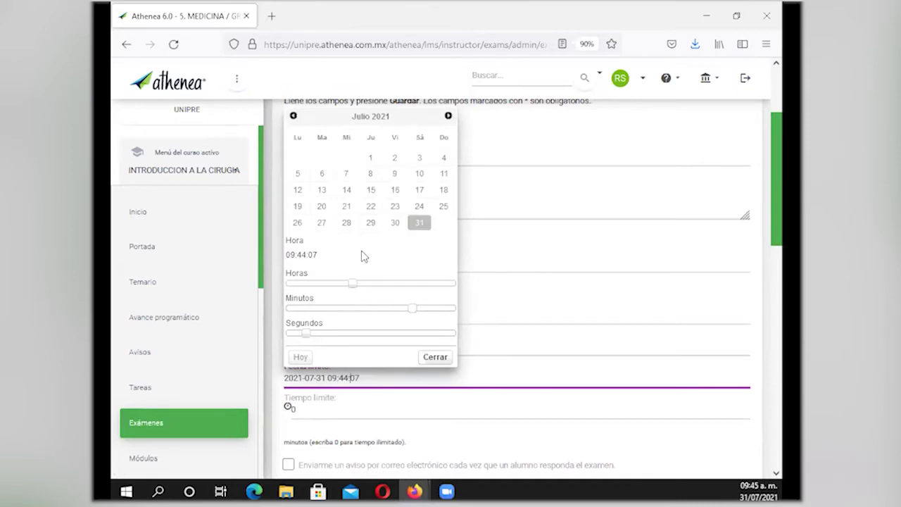
{"action": "left_click", "coordinate": [353, 283]}
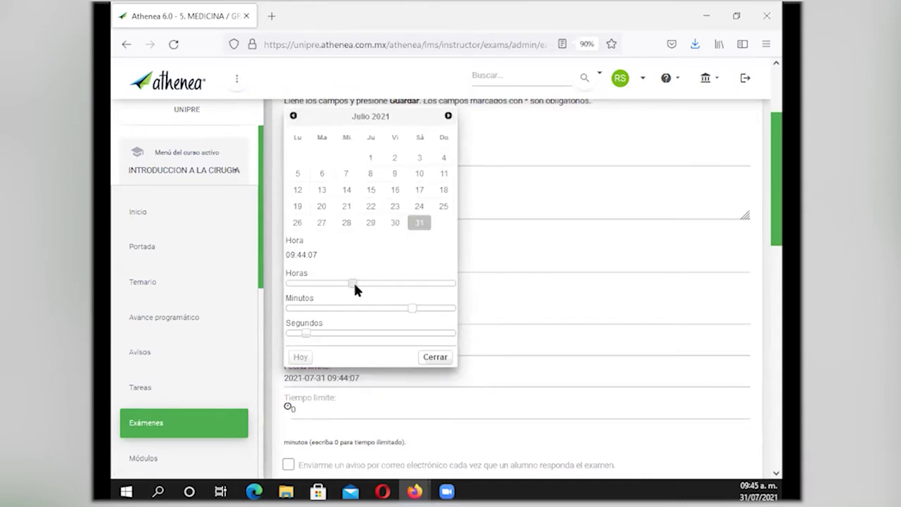
{"action": "left_click_drag", "start_coordinate": [353, 283], "coordinate": [360, 283]}
{"action": "left_click_drag", "start_coordinate": [416, 311], "coordinate": [275, 339]}
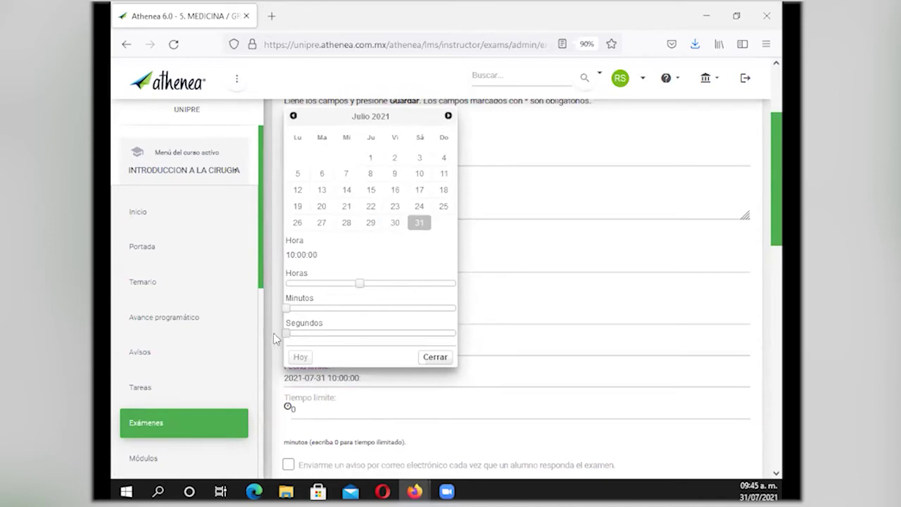
{"action": "left_click", "coordinate": [434, 357]}
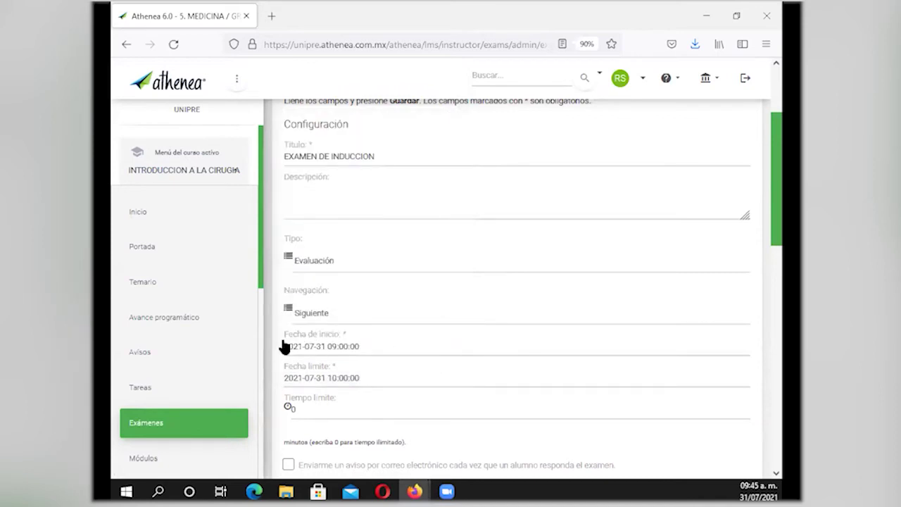
{"action": "scroll", "coordinate": [283, 340], "scroll_direction": "down", "scroll_amount": 3}
{"action": "left_click", "coordinate": [313, 283]}
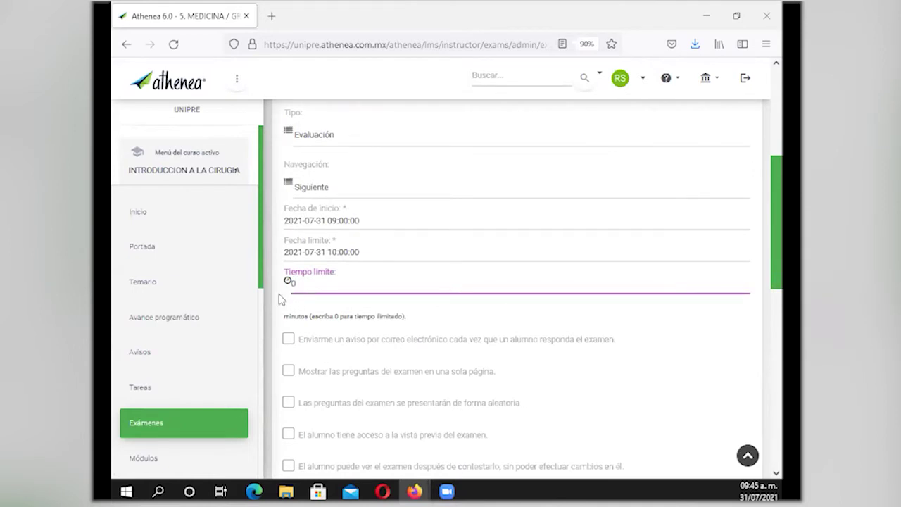
{"action": "left_click", "coordinate": [274, 292]}
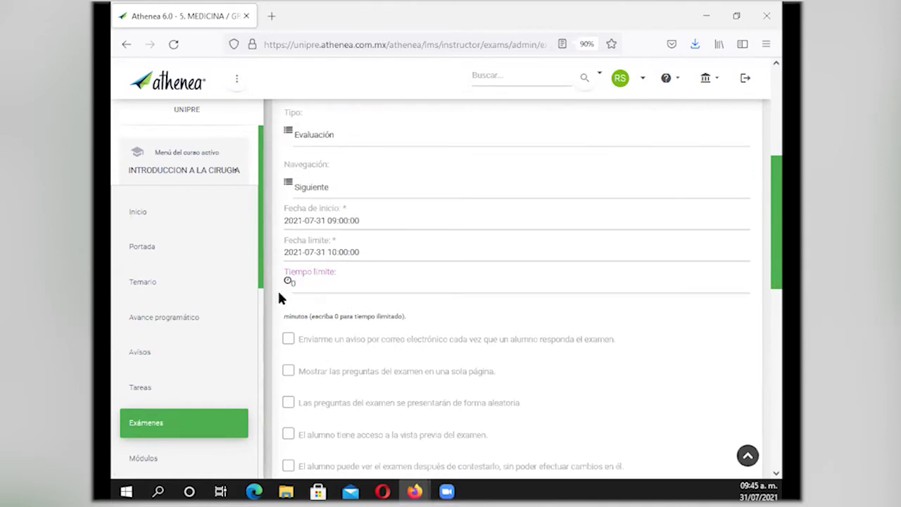
{"action": "left_click", "coordinate": [281, 290]}
{"action": "left_click", "coordinate": [282, 307]}
{"action": "scroll", "coordinate": [285, 314], "scroll_direction": "down", "scroll_amount": 3}
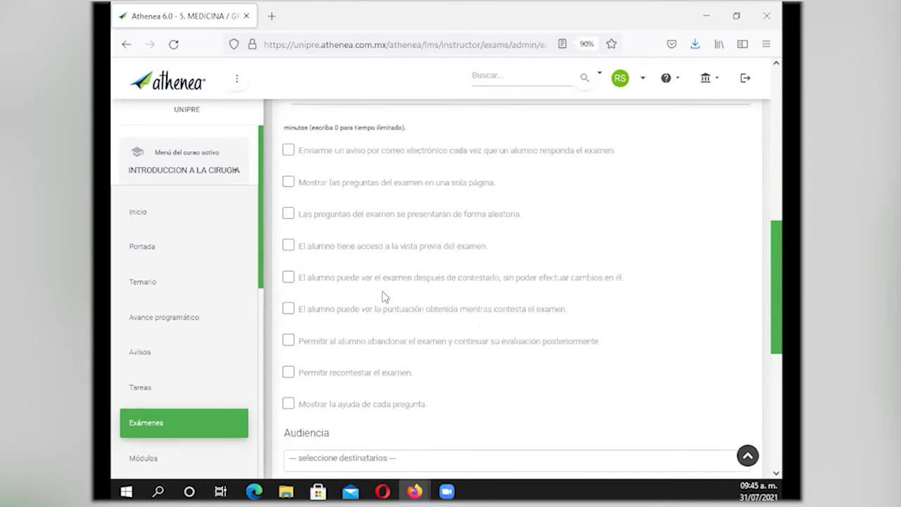
{"action": "scroll", "coordinate": [384, 295], "scroll_direction": "down", "scroll_amount": 3}
{"action": "scroll", "coordinate": [384, 310], "scroll_direction": "up", "scroll_amount": 3}
{"action": "left_click_drag", "start_coordinate": [646, 152], "coordinate": [422, 144]}
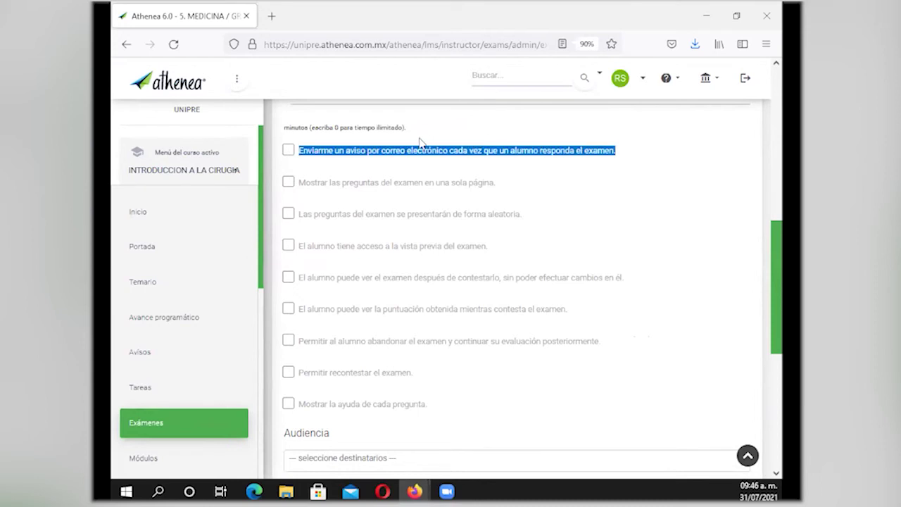
{"action": "left_click", "coordinate": [477, 136]}
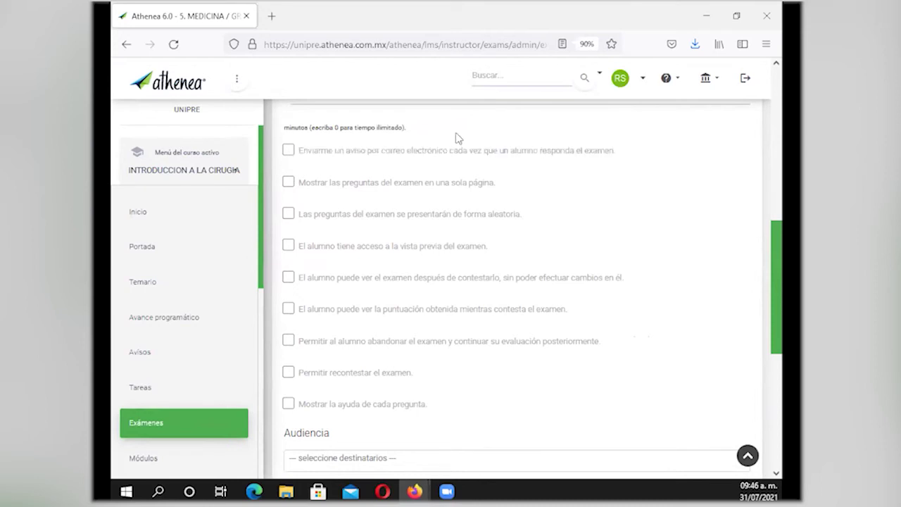
{"action": "left_click", "coordinate": [289, 150]}
{"action": "left_click", "coordinate": [290, 150]}
{"action": "left_click", "coordinate": [289, 152]}
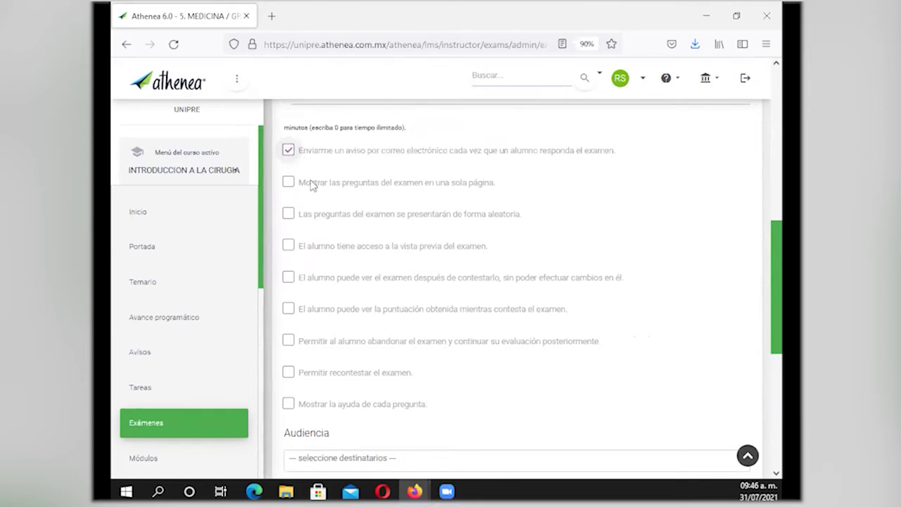
{"action": "left_click", "coordinate": [289, 153]}
{"action": "left_click", "coordinate": [288, 153]}
{"action": "left_click", "coordinate": [286, 152]}
{"action": "left_click", "coordinate": [290, 152]}
{"action": "left_click", "coordinate": [289, 184]}
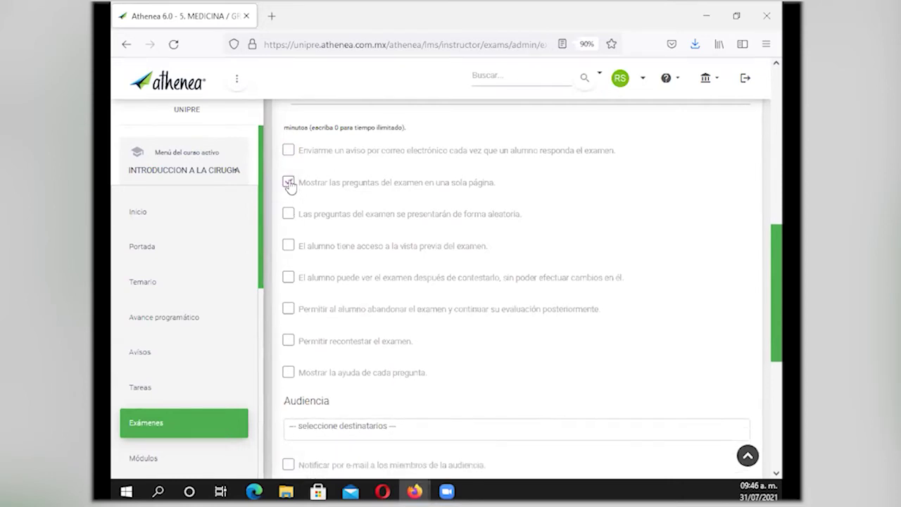
{"action": "left_click", "coordinate": [289, 183]}
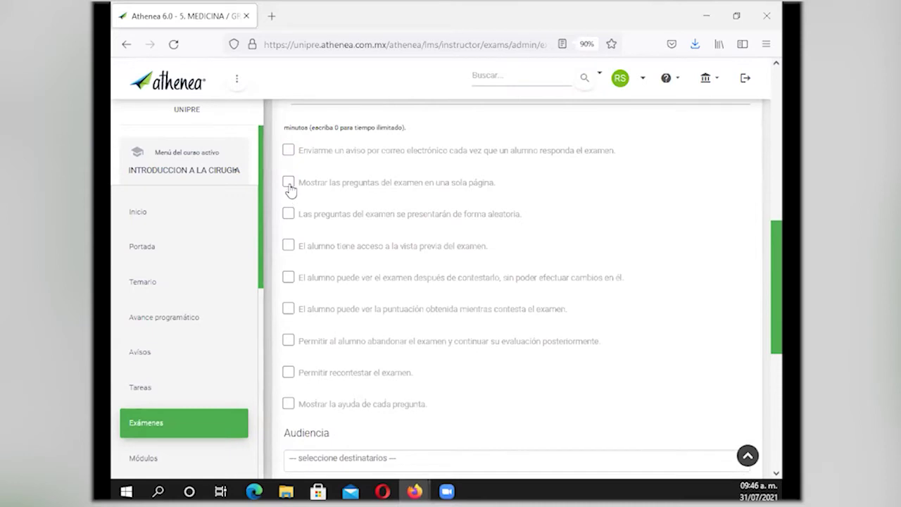
{"action": "left_click", "coordinate": [288, 183]}
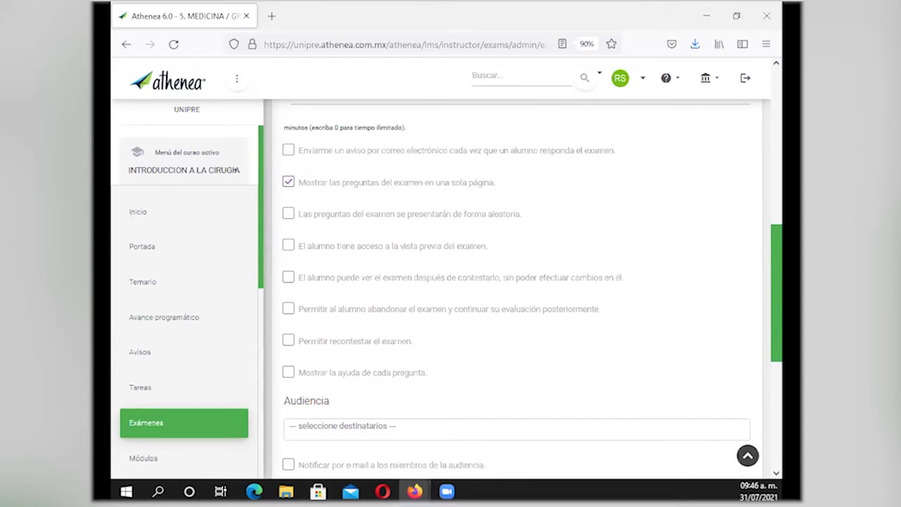
{"action": "left_click", "coordinate": [288, 182]}
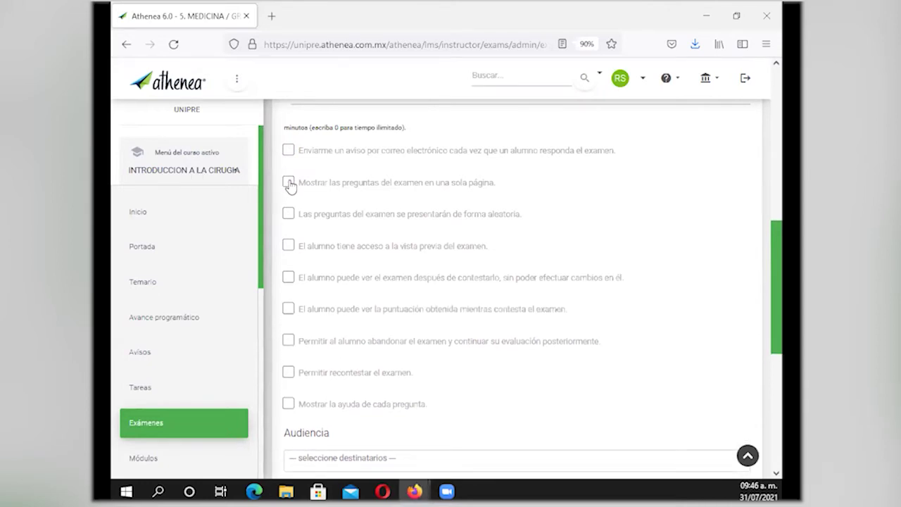
{"action": "left_click", "coordinate": [288, 182]}
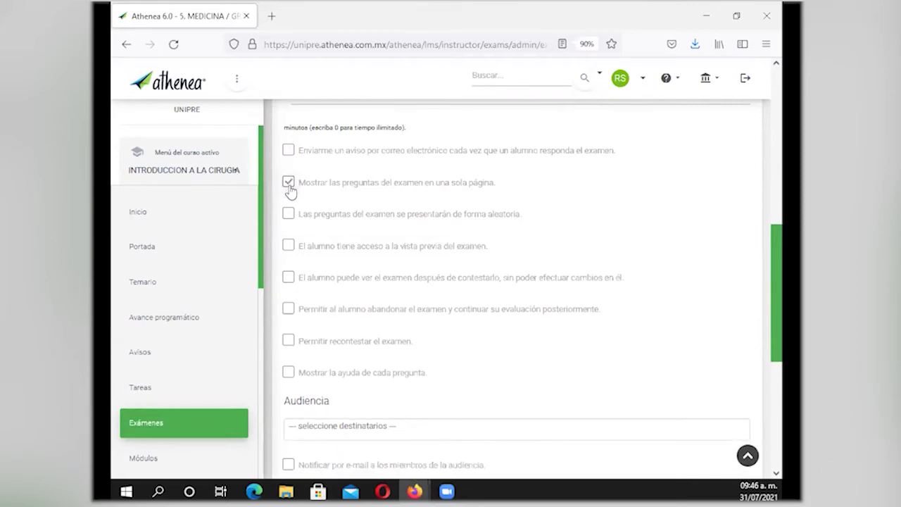
{"action": "left_click", "coordinate": [288, 182]}
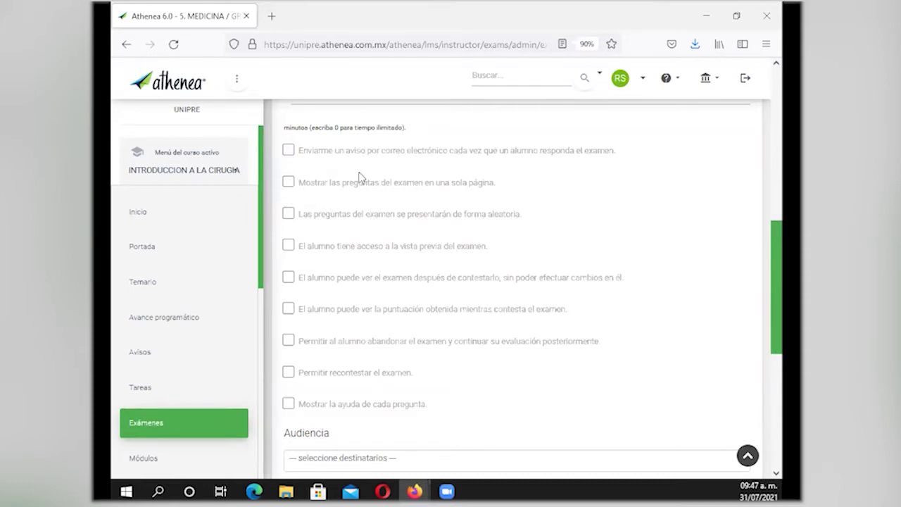
{"action": "left_click", "coordinate": [289, 214]}
{"action": "left_click", "coordinate": [290, 215]}
{"action": "left_click", "coordinate": [290, 216]}
{"action": "left_click", "coordinate": [289, 215]}
{"action": "left_click", "coordinate": [289, 215]}
{"action": "left_click", "coordinate": [286, 215]}
{"action": "left_click", "coordinate": [289, 215]}
{"action": "left_click_drag", "start_coordinate": [525, 216], "coordinate": [375, 220]}
{"action": "left_click", "coordinate": [288, 245]}
{"action": "left_click", "coordinate": [289, 214]}
{"action": "left_click", "coordinate": [289, 246]}
{"action": "scroll", "coordinate": [332, 258], "scroll_direction": "down", "scroll_amount": 2}
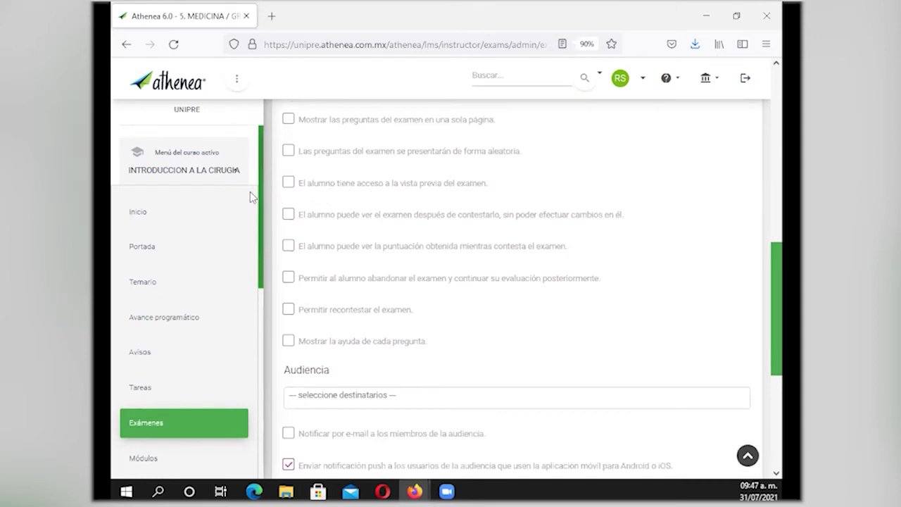
{"action": "left_click", "coordinate": [288, 183]}
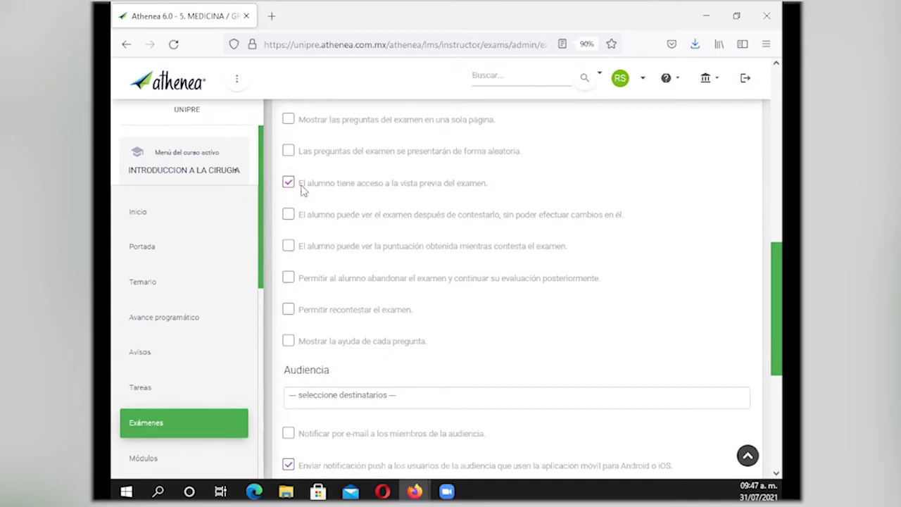
{"action": "left_click_drag", "start_coordinate": [503, 187], "coordinate": [301, 189]}
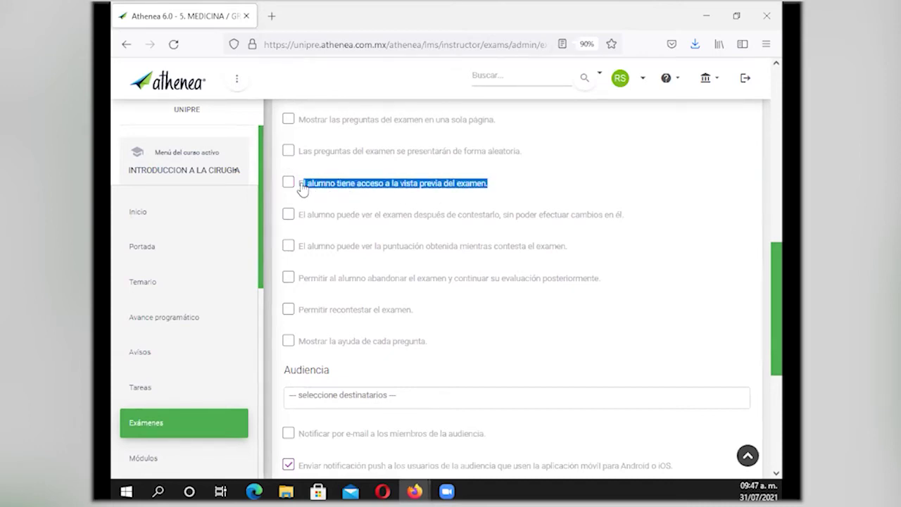
{"action": "left_click", "coordinate": [318, 193]}
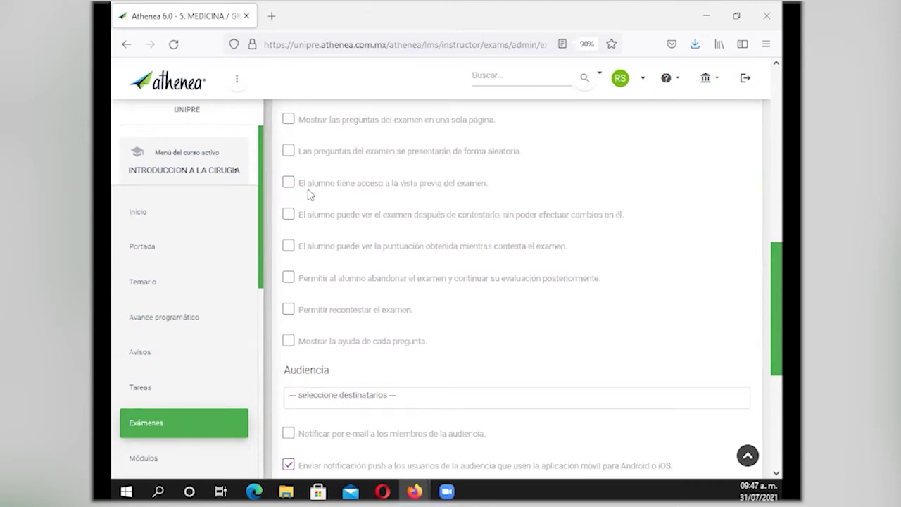
{"action": "left_click", "coordinate": [304, 191]}
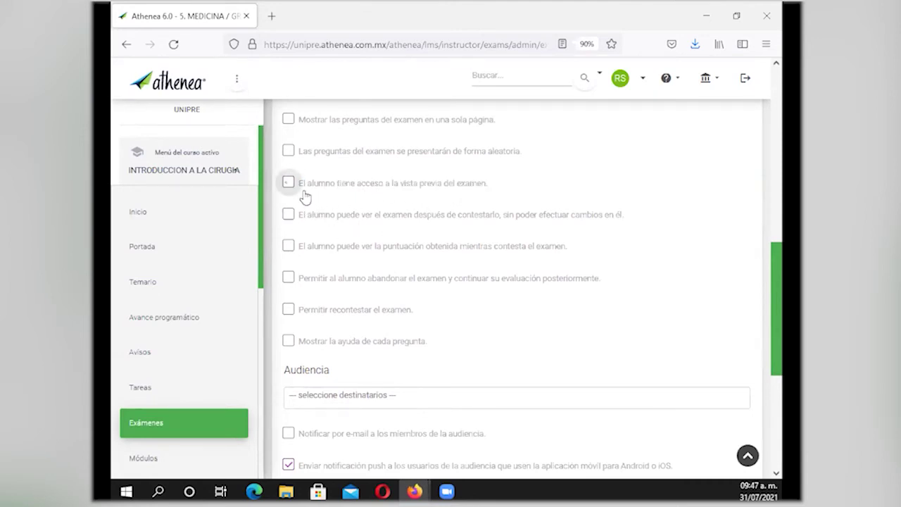
{"action": "left_click", "coordinate": [307, 194]}
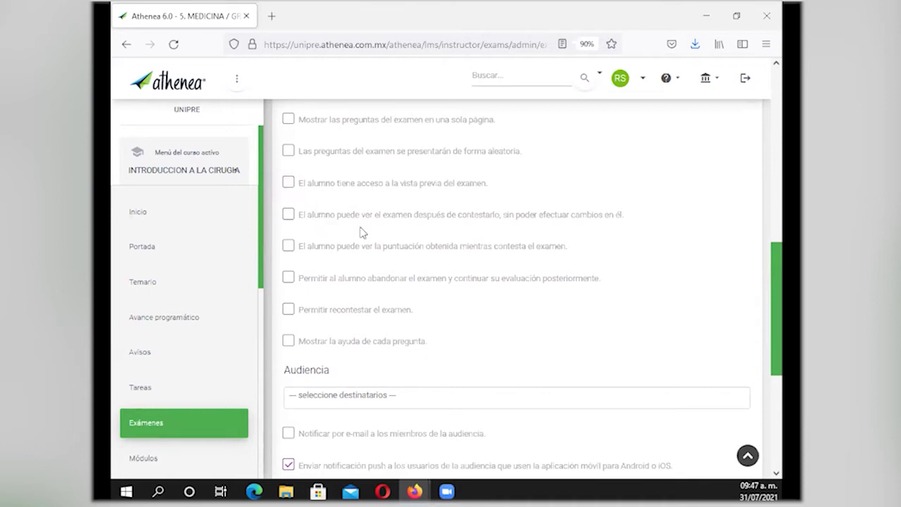
{"action": "left_click", "coordinate": [293, 191]}
{"action": "left_click", "coordinate": [288, 182]}
{"action": "left_click", "coordinate": [287, 214]}
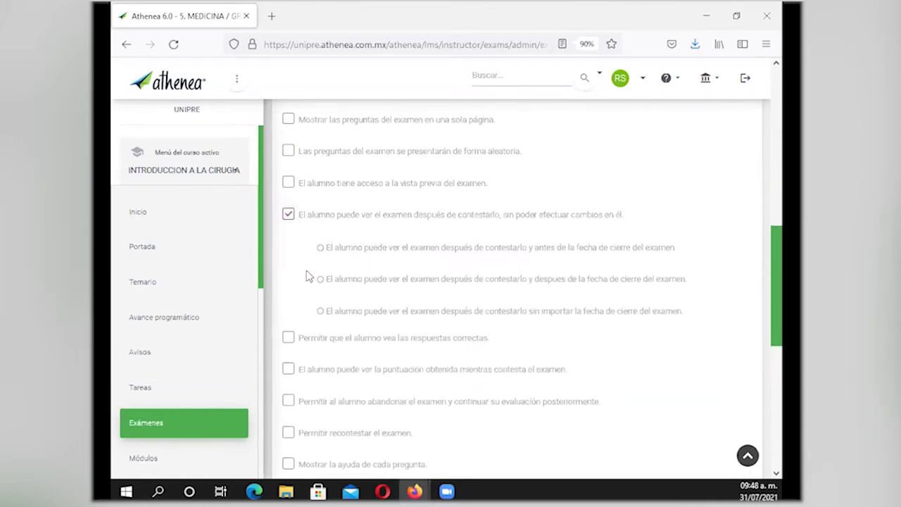
{"action": "left_click", "coordinate": [288, 214]}
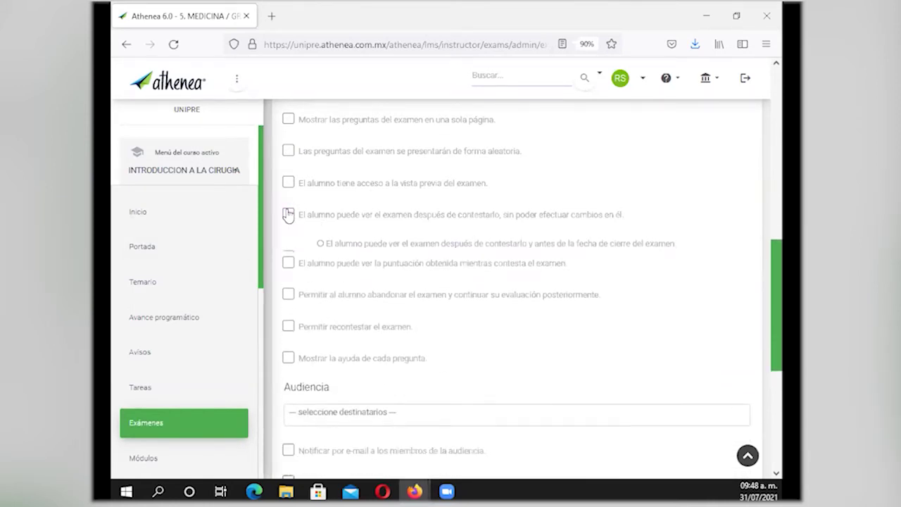
{"action": "left_click", "coordinate": [288, 215]}
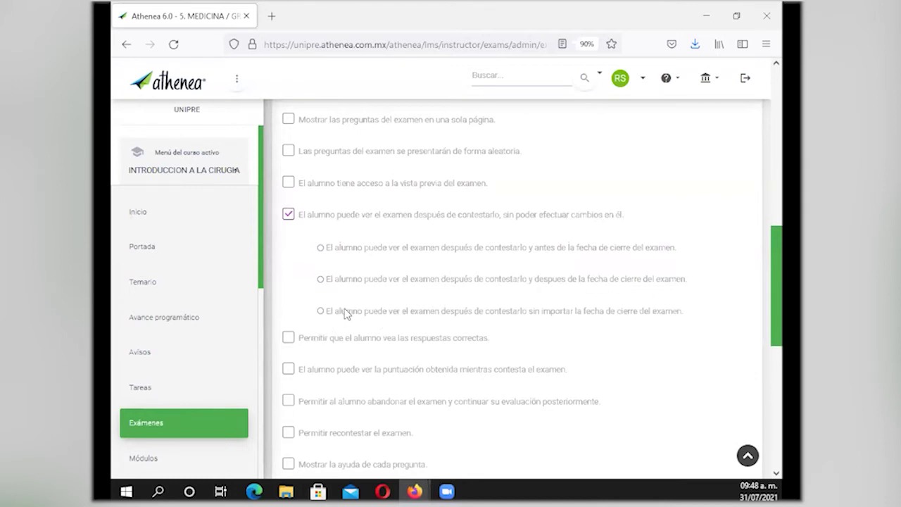
{"action": "scroll", "coordinate": [358, 309], "scroll_direction": "down", "scroll_amount": 1}
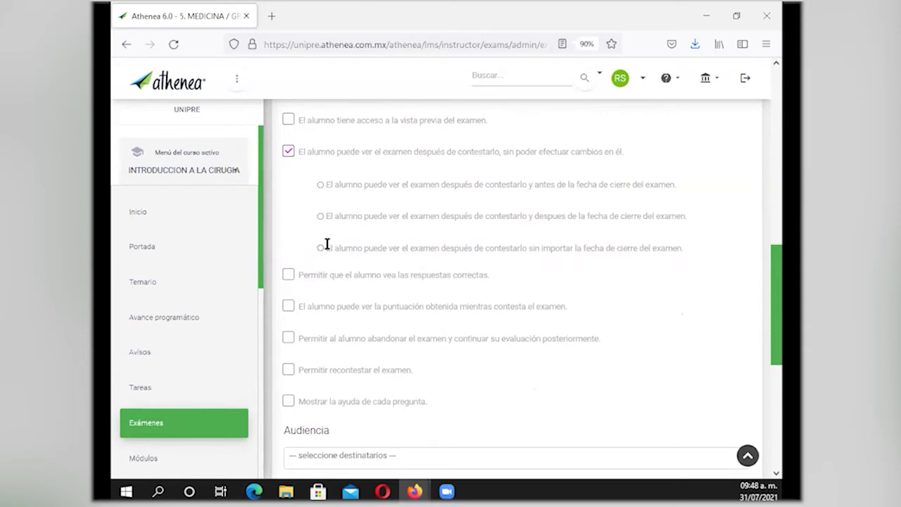
{"action": "left_click", "coordinate": [321, 185]}
{"action": "left_click", "coordinate": [321, 185]}
{"action": "left_click", "coordinate": [288, 151]}
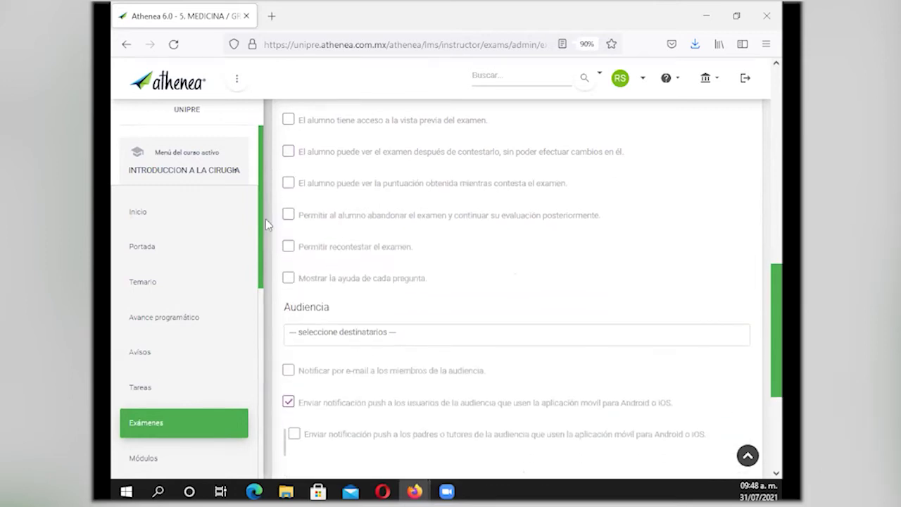
Leave the live-score and leave-and-resume options off, and tick 'Permitir recontestar el examen'
{"action": "left_click", "coordinate": [288, 183]}
{"action": "left_click", "coordinate": [288, 184]}
{"action": "left_click", "coordinate": [288, 216]}
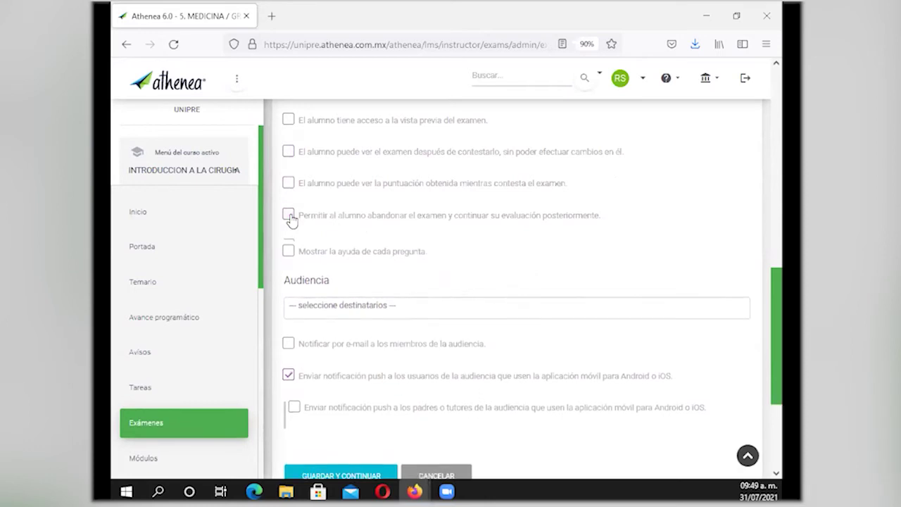
{"action": "left_click", "coordinate": [288, 215]}
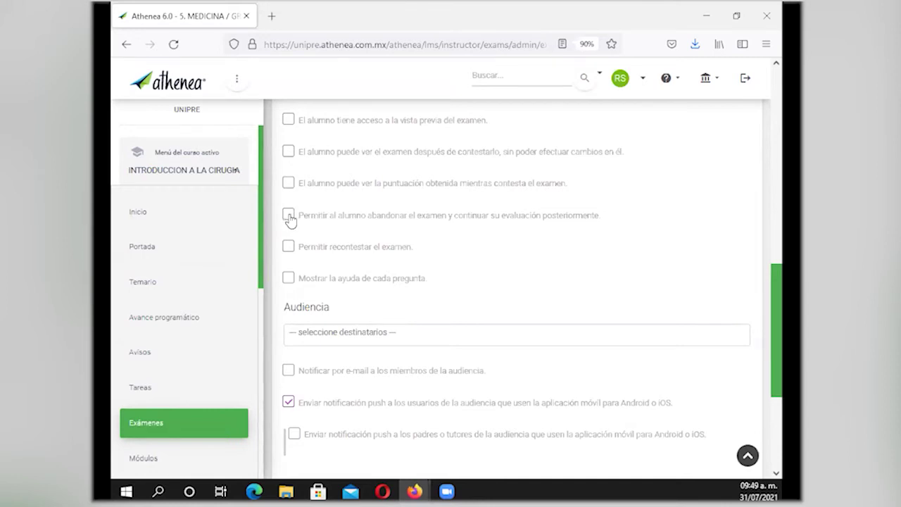
{"action": "left_click", "coordinate": [289, 215]}
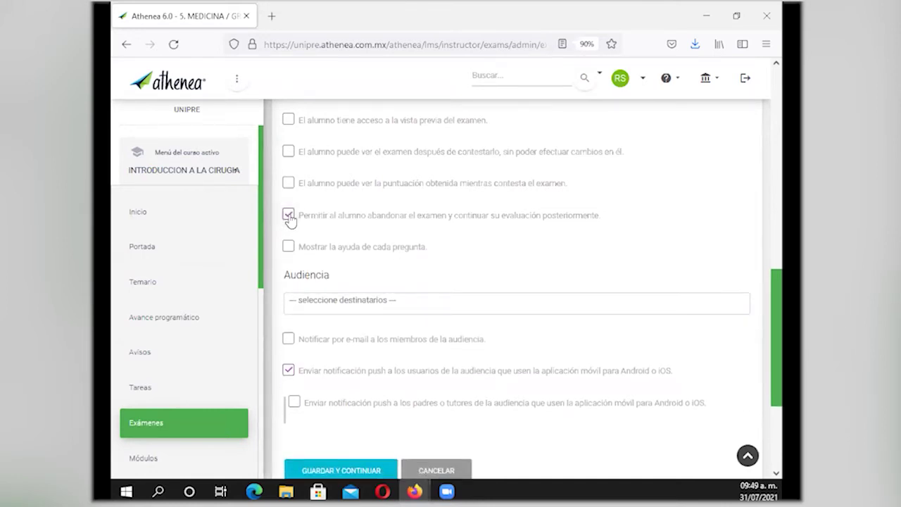
{"action": "left_click", "coordinate": [289, 214]}
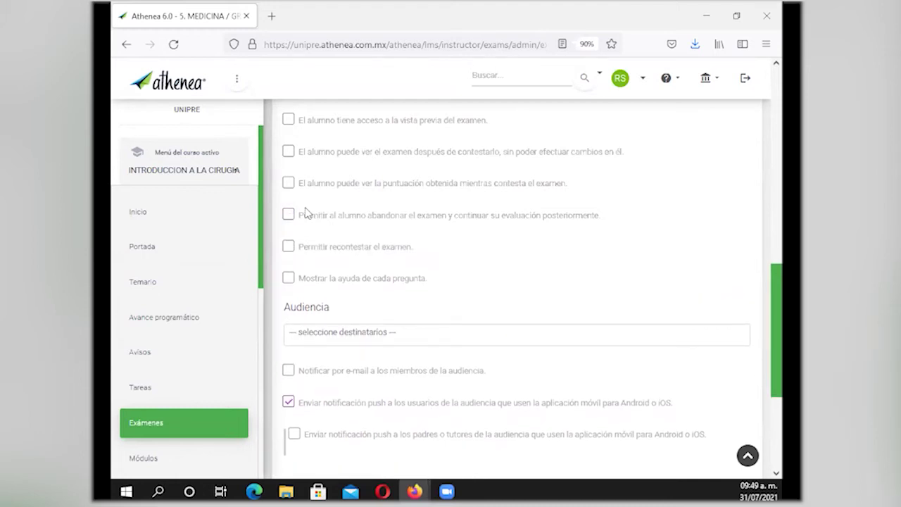
{"action": "left_click", "coordinate": [289, 247]}
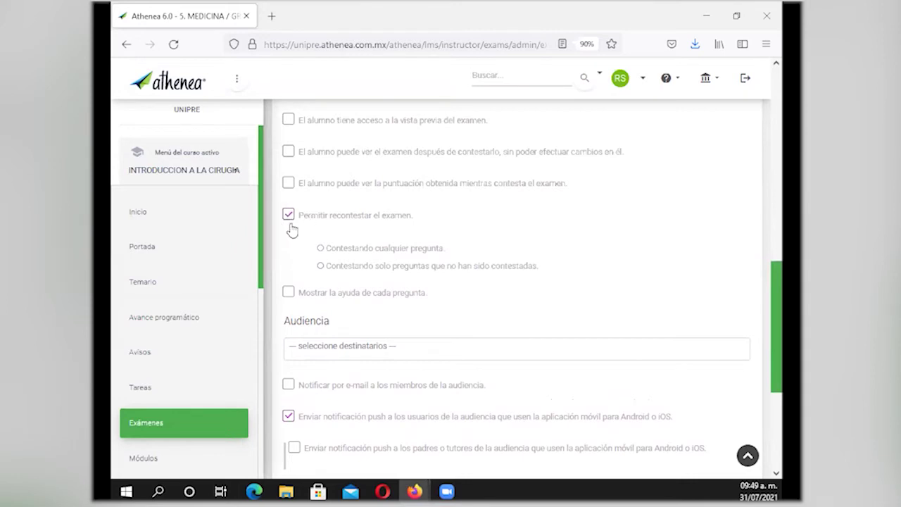
Review the two re-answer options, selecting re-answering any question
{"action": "left_click", "coordinate": [288, 216]}
{"action": "left_click_drag", "start_coordinate": [342, 226], "coordinate": [413, 233]}
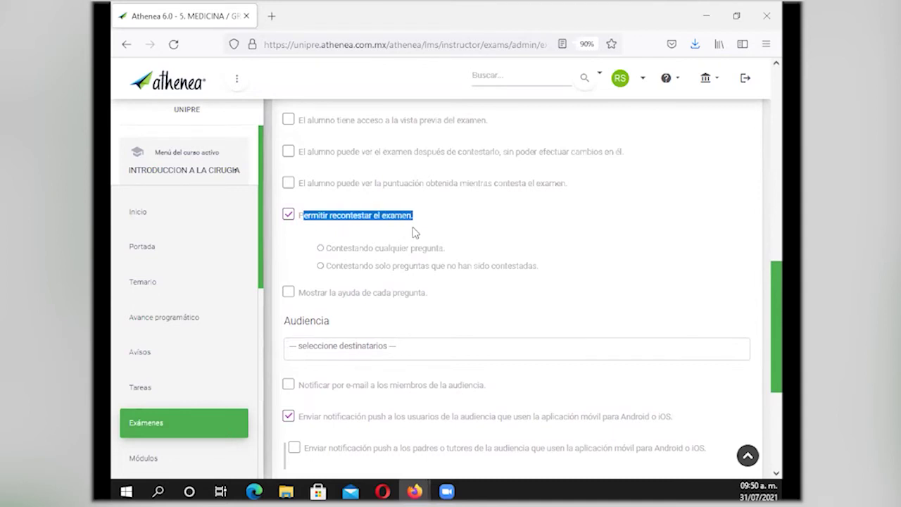
{"action": "left_click", "coordinate": [395, 250]}
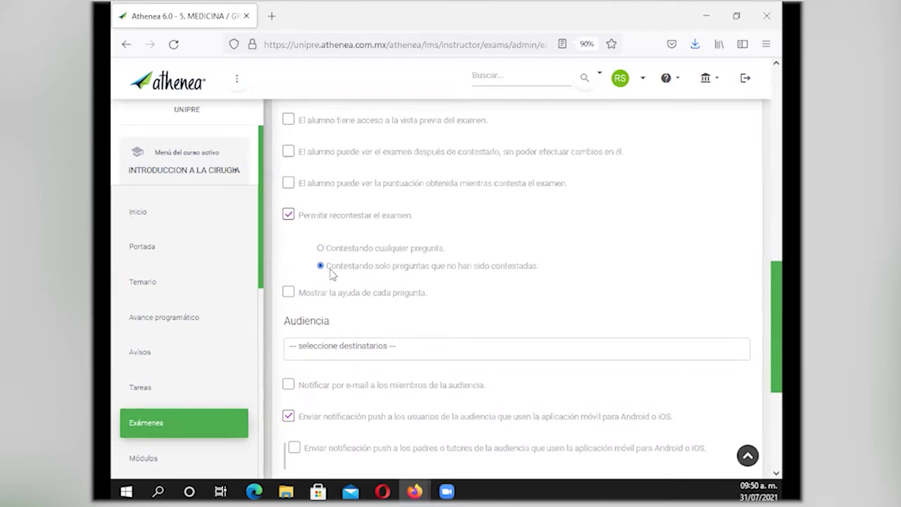
{"action": "left_click_drag", "start_coordinate": [331, 271], "coordinate": [540, 272]}
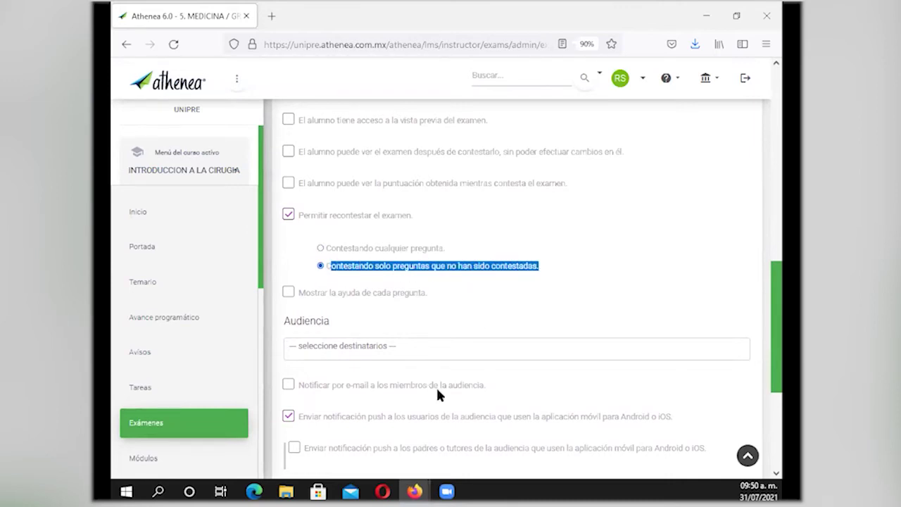
{"action": "left_click_drag", "start_coordinate": [328, 271], "coordinate": [446, 261]}
{"action": "left_click_drag", "start_coordinate": [327, 248], "coordinate": [449, 256]}
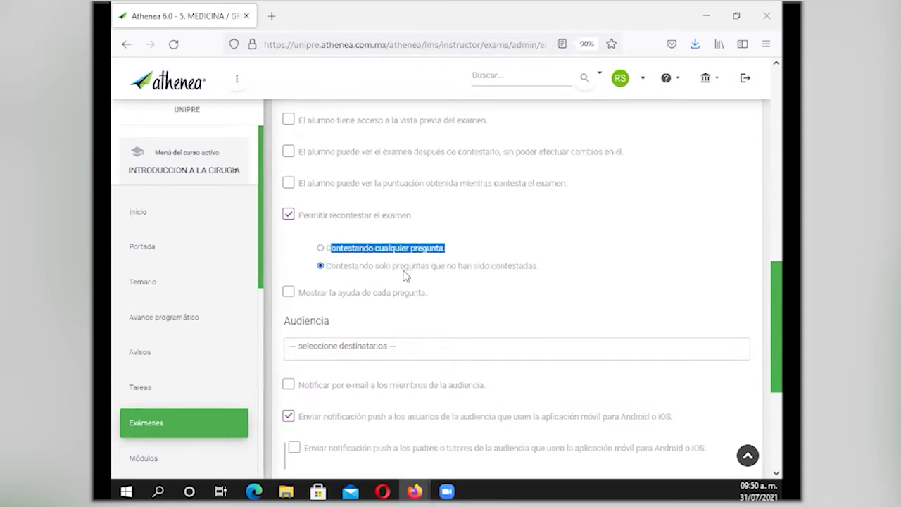
{"action": "left_click", "coordinate": [350, 253]}
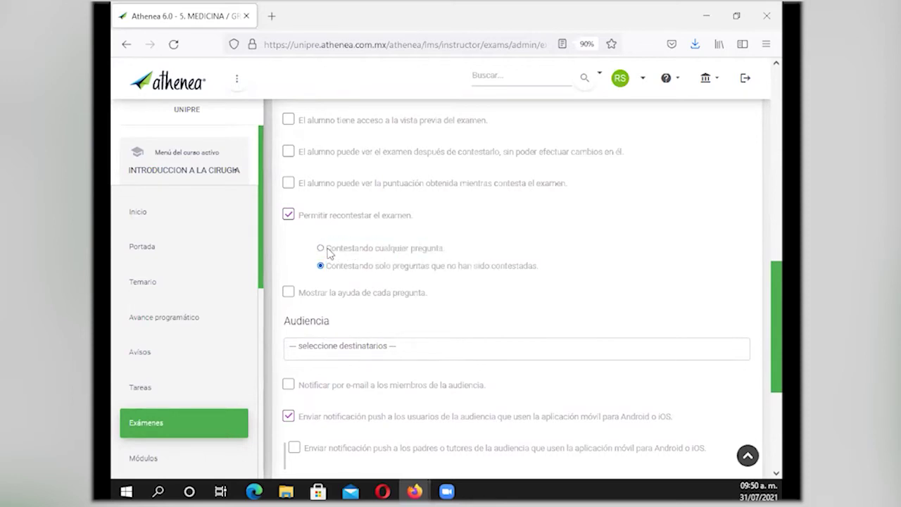
{"action": "left_click_drag", "start_coordinate": [329, 254], "coordinate": [449, 251]}
{"action": "left_click", "coordinate": [385, 277]}
{"action": "left_click_drag", "start_coordinate": [328, 269], "coordinate": [533, 270]}
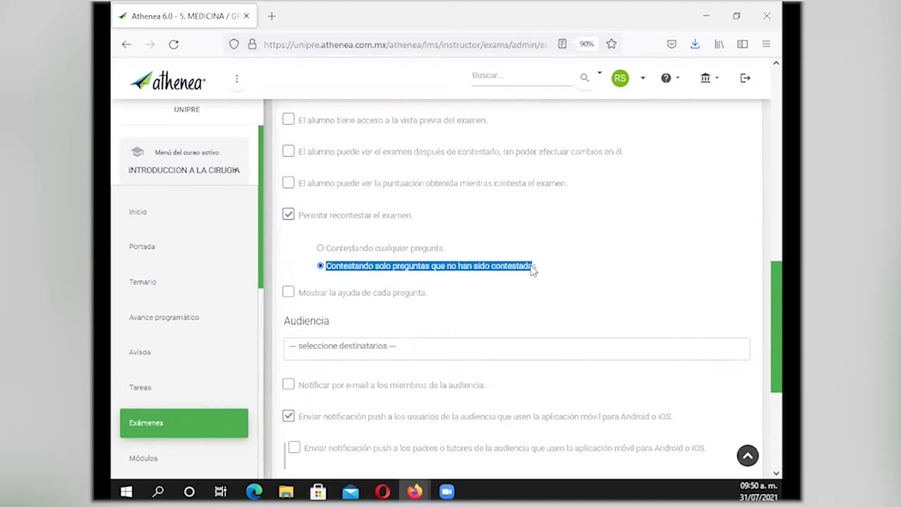
{"action": "left_click", "coordinate": [505, 275]}
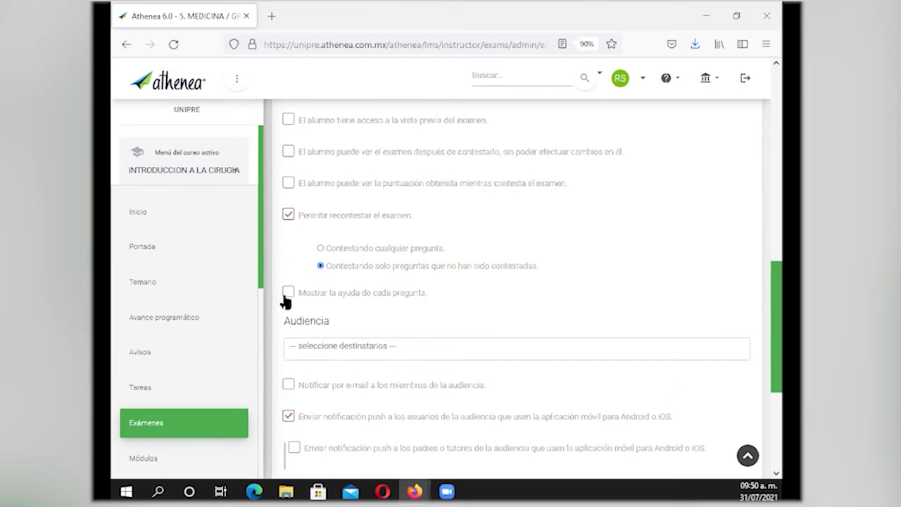
Turn off re-answering and leave 'Mostrar la ayuda de cada pregunta' unticked
{"action": "left_click", "coordinate": [289, 216]}
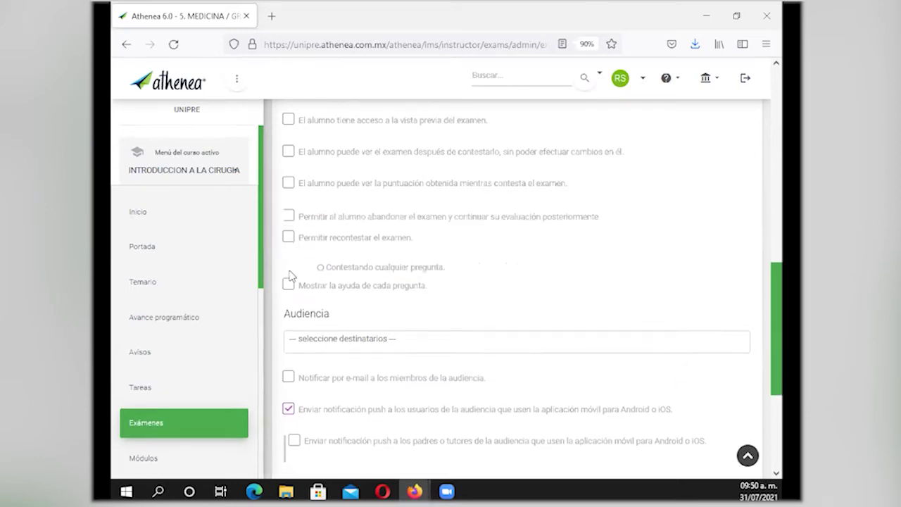
{"action": "left_click", "coordinate": [289, 279]}
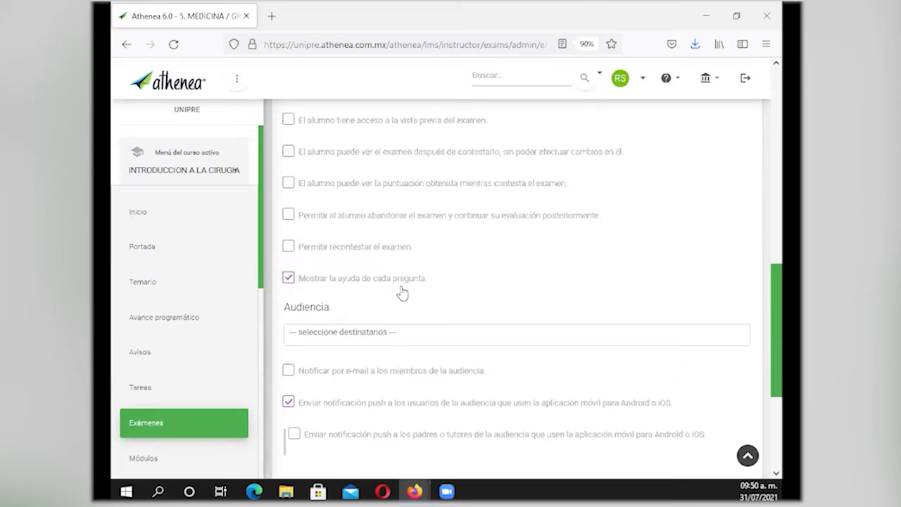
{"action": "left_click", "coordinate": [289, 281]}
Fill the Audiencia field with one student, then all students via 'CLIC PARA SELECCIONAR TODOS'
{"action": "scroll", "coordinate": [431, 362], "scroll_direction": "down", "scroll_amount": 3}
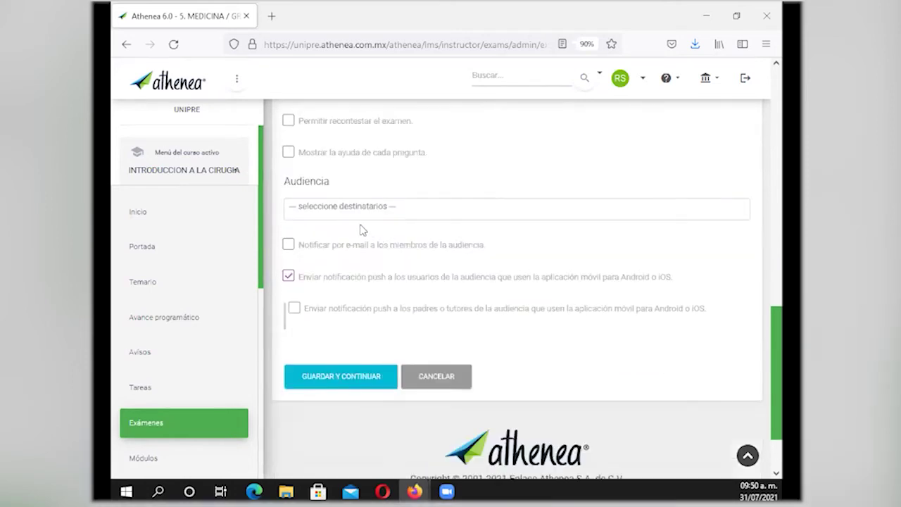
{"action": "left_click", "coordinate": [356, 204]}
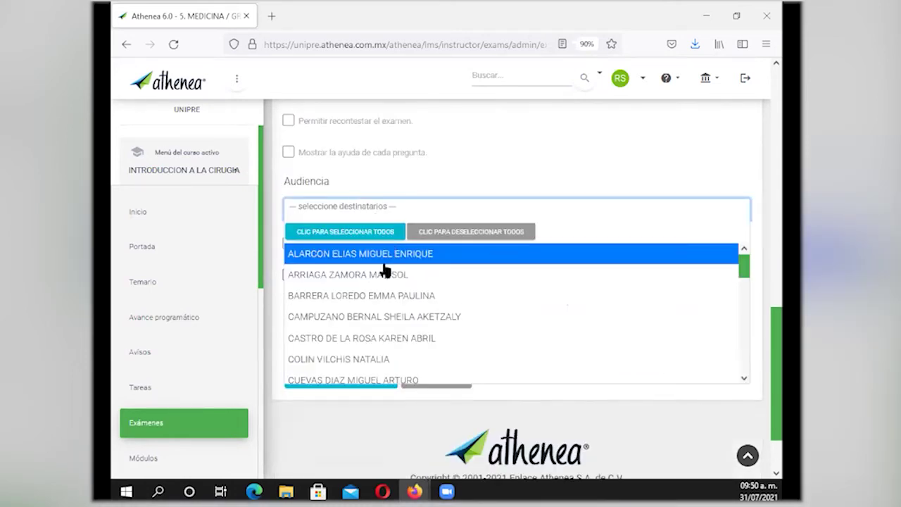
{"action": "scroll", "coordinate": [374, 303], "scroll_direction": "down", "scroll_amount": 5}
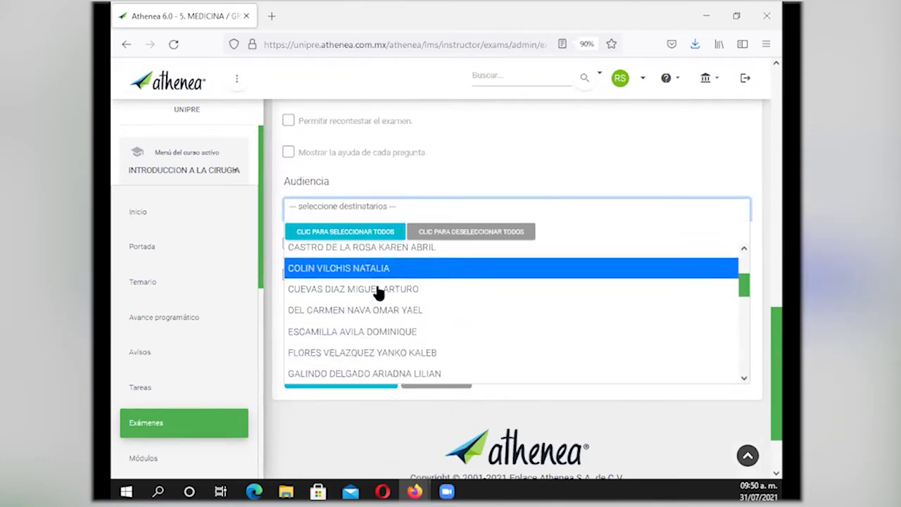
{"action": "scroll", "coordinate": [378, 291], "scroll_direction": "down", "scroll_amount": 10}
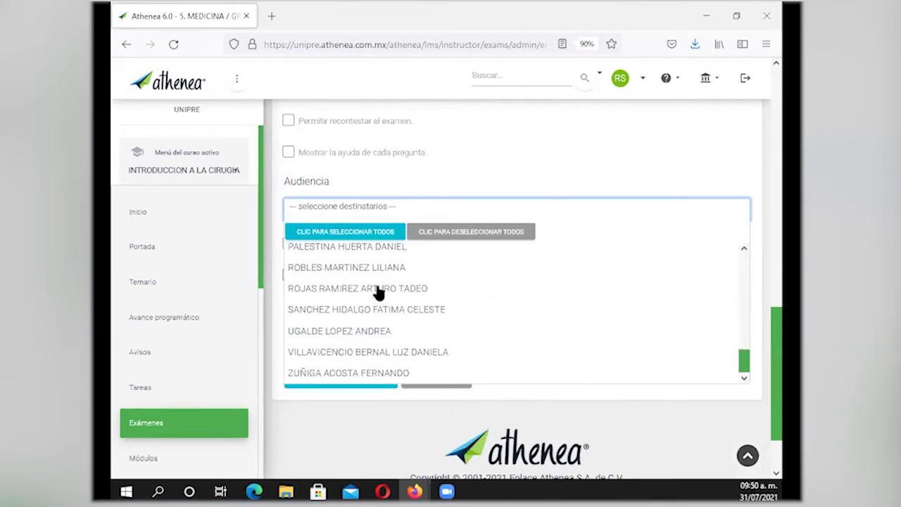
{"action": "scroll", "coordinate": [359, 336], "scroll_direction": "up", "scroll_amount": 15}
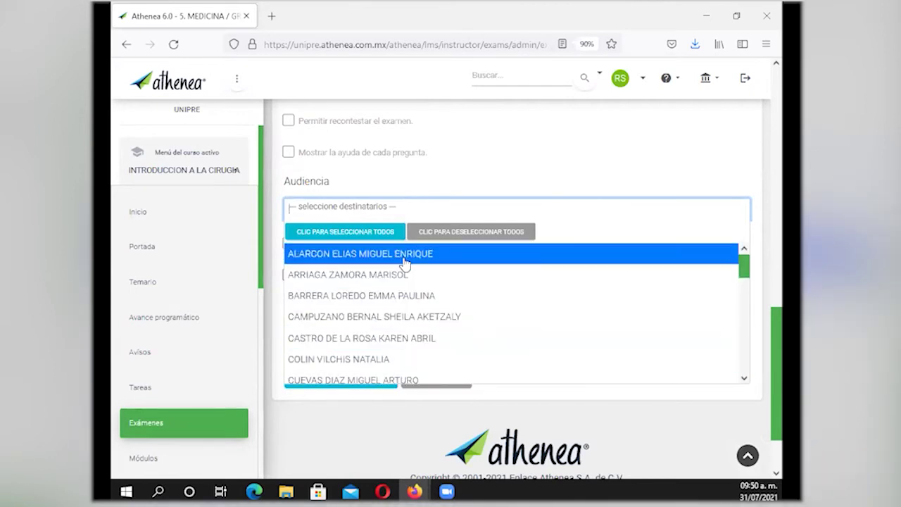
{"action": "left_click", "coordinate": [405, 264]}
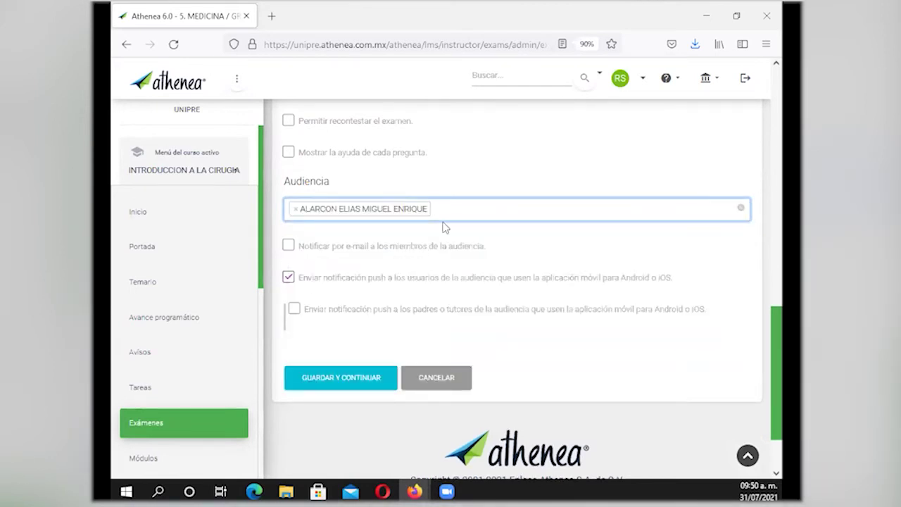
{"action": "left_click", "coordinate": [478, 211]}
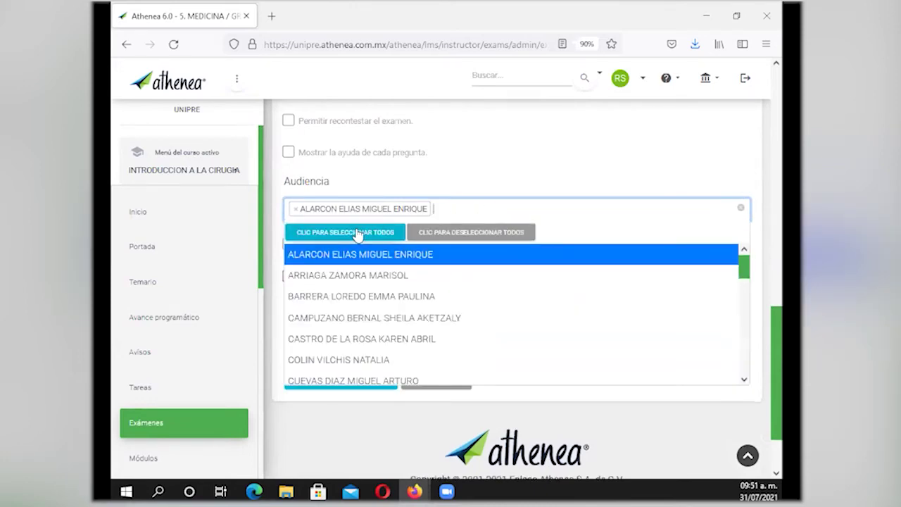
{"action": "left_click", "coordinate": [354, 235]}
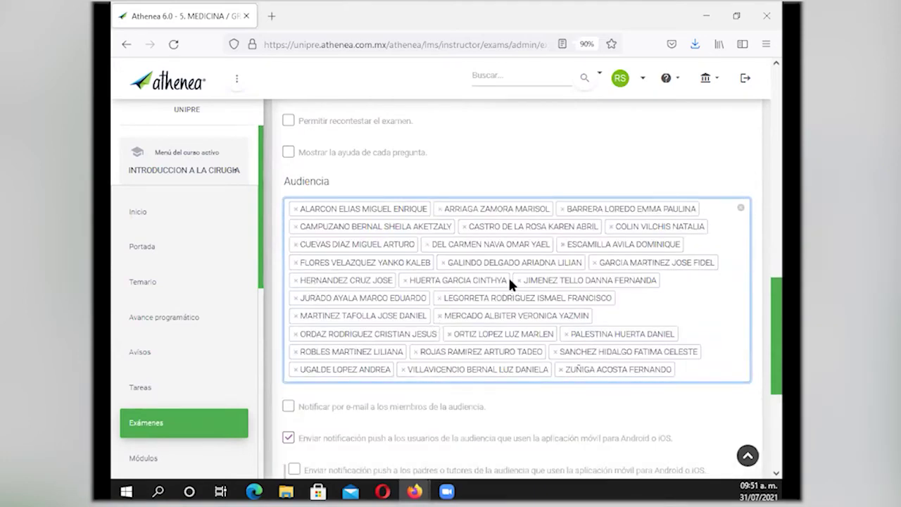
{"action": "scroll", "coordinate": [508, 281], "scroll_direction": "down", "scroll_amount": 3}
{"action": "scroll", "coordinate": [468, 281], "scroll_direction": "up", "scroll_amount": 2}
{"action": "scroll", "coordinate": [468, 284], "scroll_direction": "up", "scroll_amount": 1}
{"action": "left_click", "coordinate": [273, 290]}
{"action": "scroll", "coordinate": [331, 268], "scroll_direction": "down", "scroll_amount": 3}
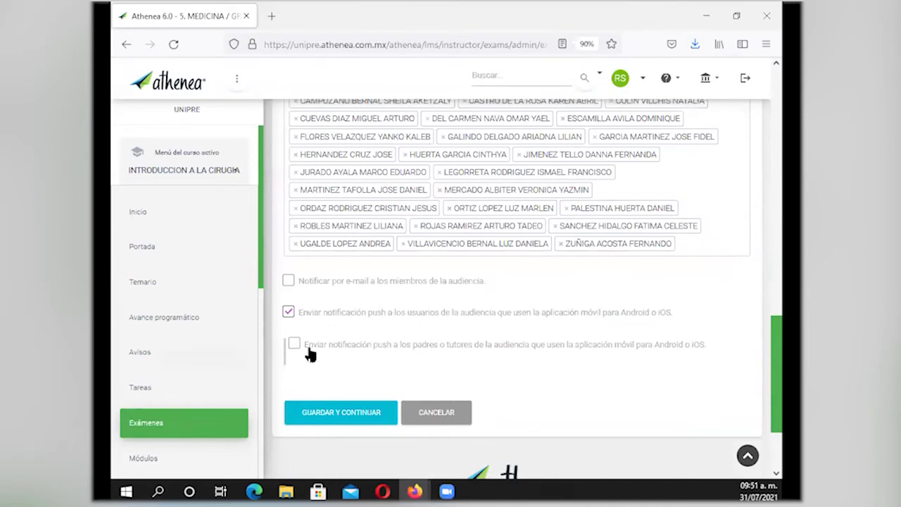
{"action": "left_click", "coordinate": [290, 313]}
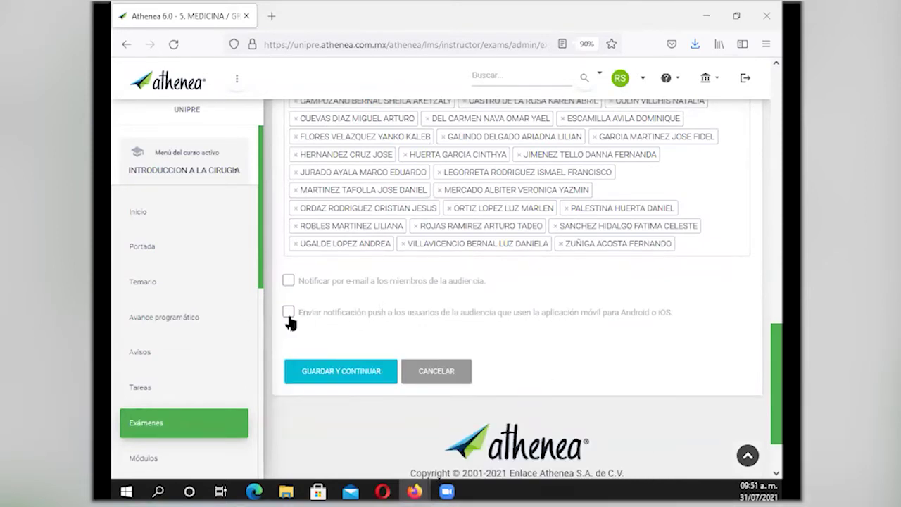
{"action": "left_click", "coordinate": [289, 314]}
{"action": "left_click_drag", "start_coordinate": [309, 316], "coordinate": [678, 319]}
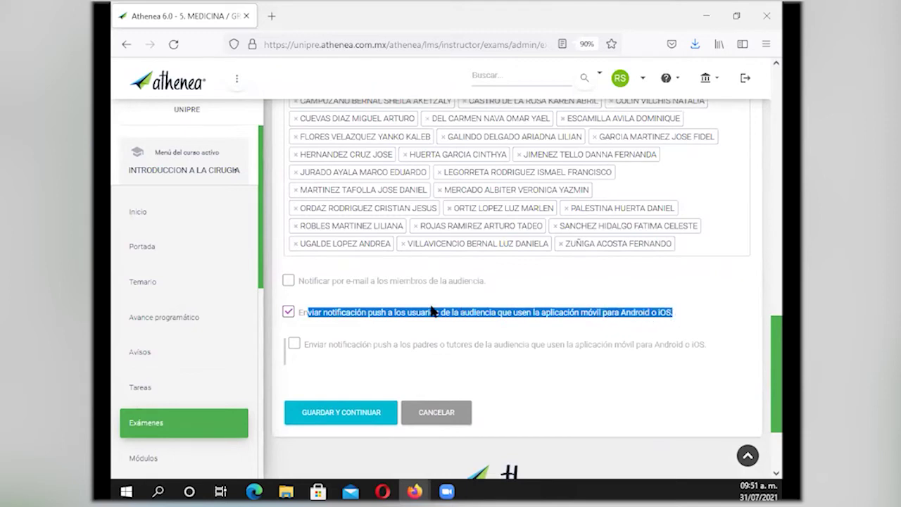
{"action": "left_click", "coordinate": [321, 316]}
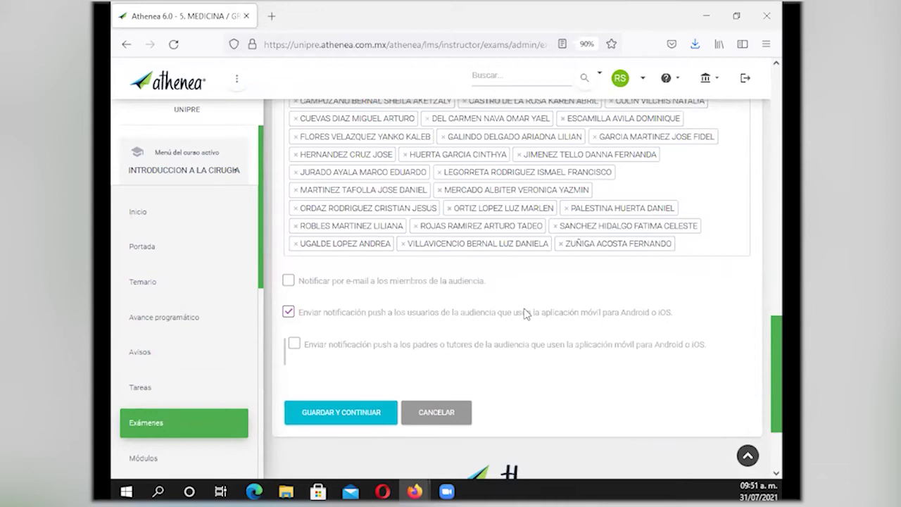
{"action": "left_click", "coordinate": [421, 313]}
{"action": "left_click", "coordinate": [419, 312]}
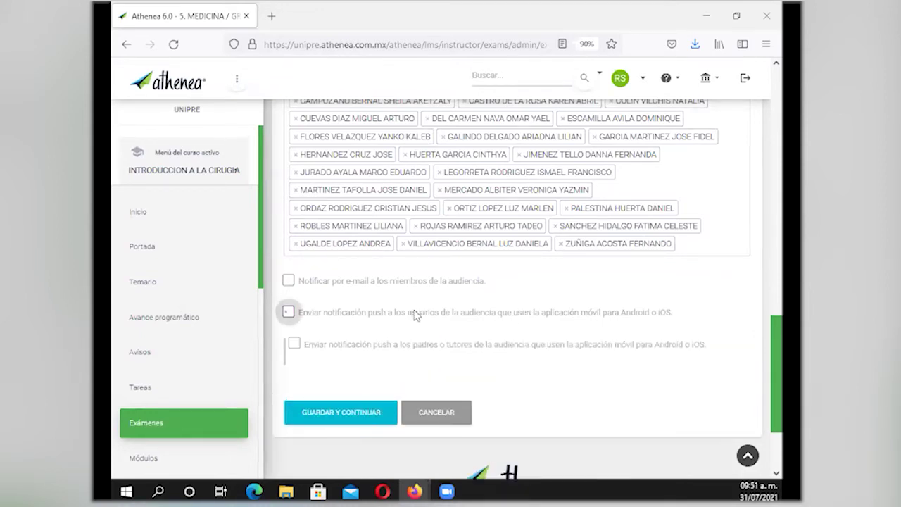
Review the form and try saving it with Guardar y continuar
{"action": "scroll", "coordinate": [395, 322], "scroll_direction": "up", "scroll_amount": 4}
{"action": "scroll", "coordinate": [408, 338], "scroll_direction": "up", "scroll_amount": 3}
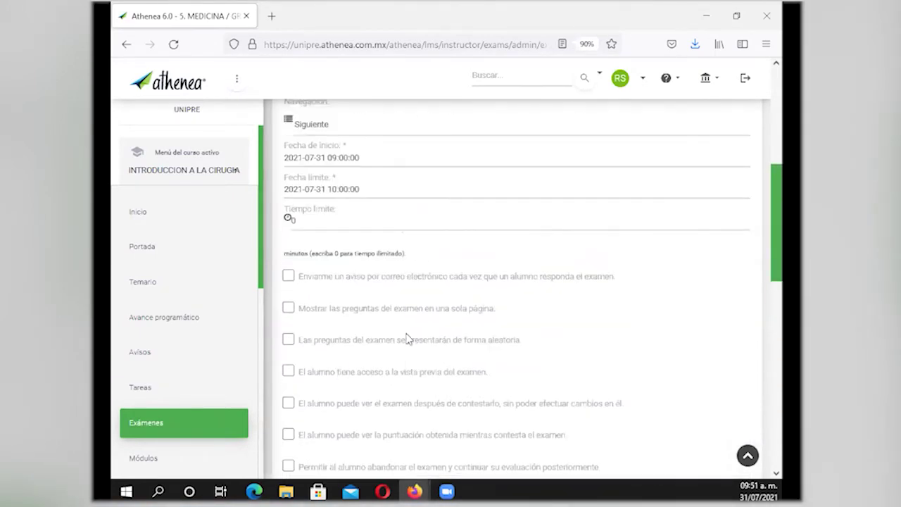
{"action": "scroll", "coordinate": [406, 340], "scroll_direction": "down", "scroll_amount": 8}
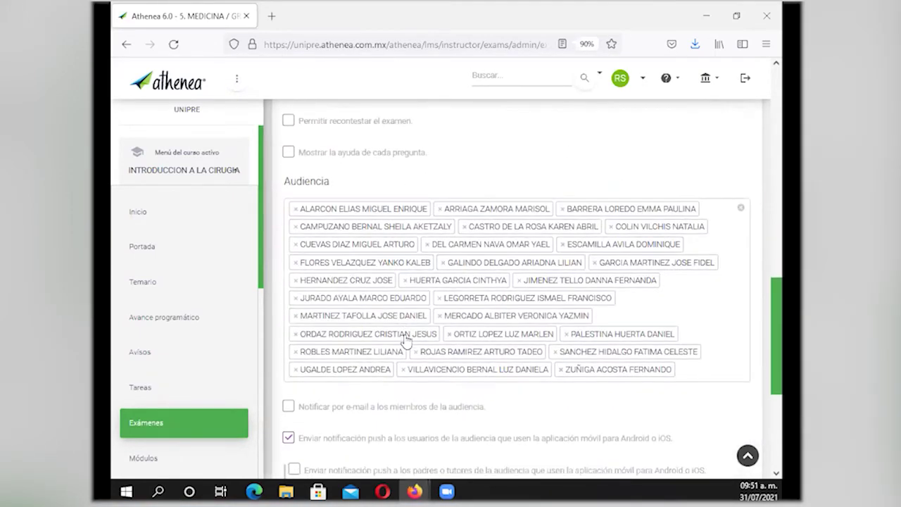
{"action": "scroll", "coordinate": [405, 341], "scroll_direction": "up", "scroll_amount": 2}
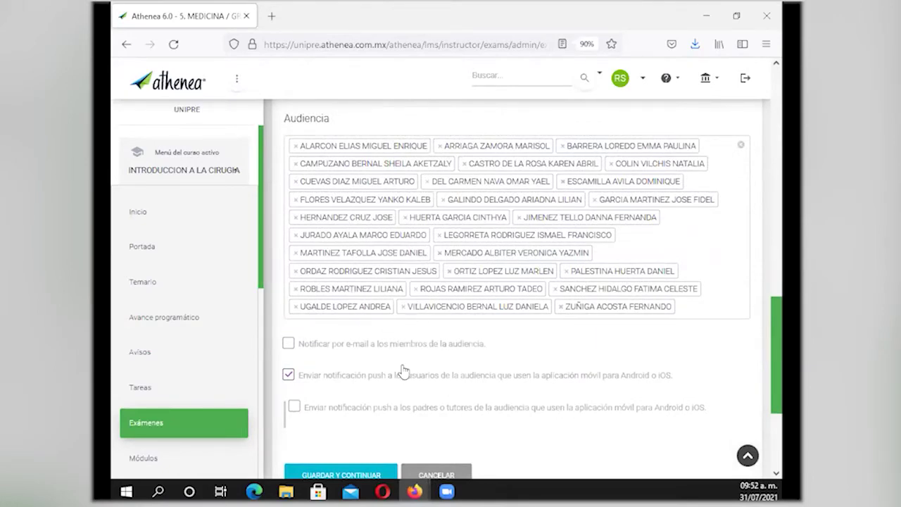
{"action": "scroll", "coordinate": [362, 344], "scroll_direction": "down", "scroll_amount": 2}
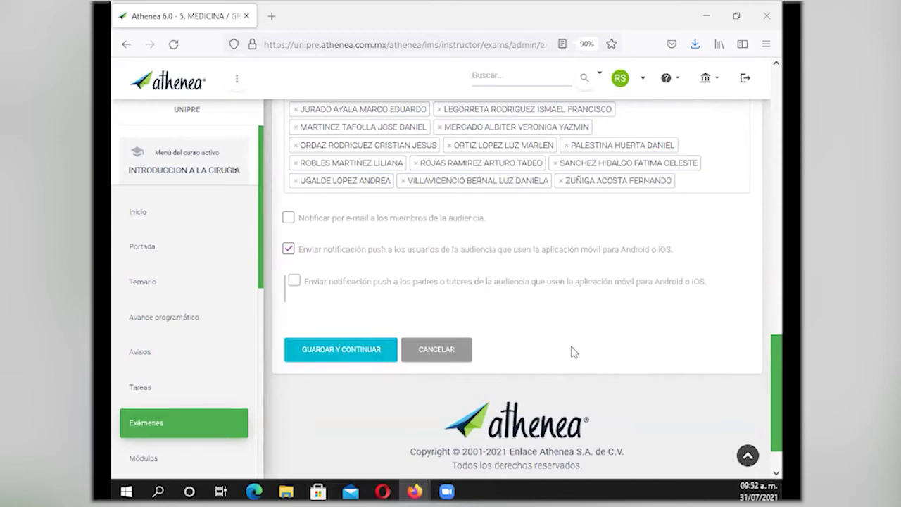
{"action": "scroll", "coordinate": [574, 352], "scroll_direction": "down", "scroll_amount": 1}
{"action": "scroll", "coordinate": [571, 346], "scroll_direction": "up", "scroll_amount": 15}
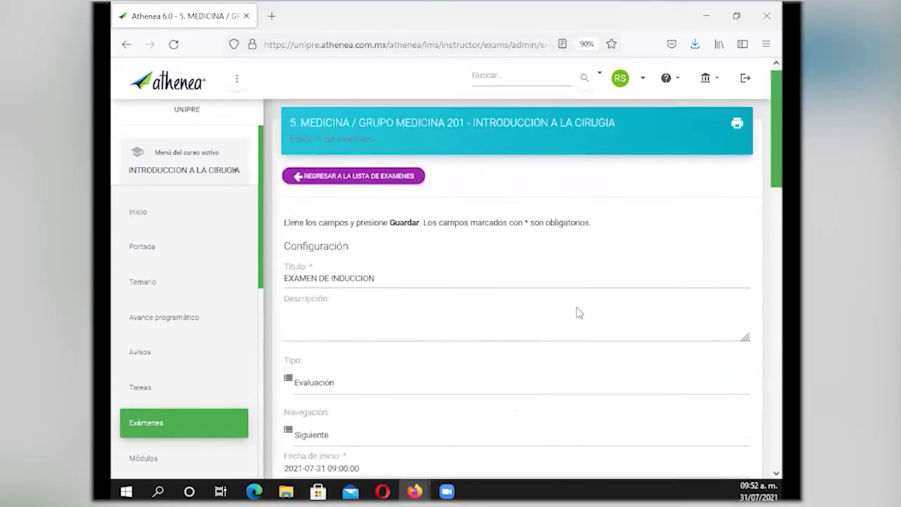
{"action": "scroll", "coordinate": [564, 315], "scroll_direction": "down", "scroll_amount": 15}
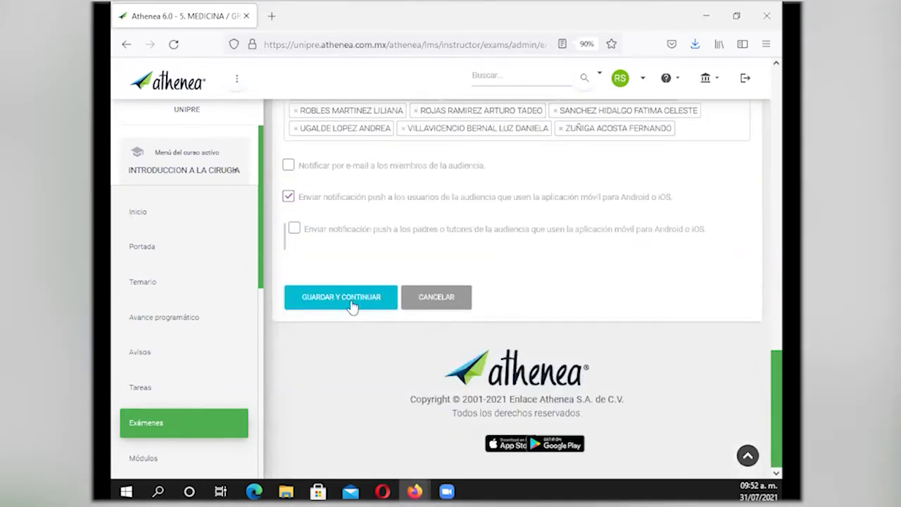
{"action": "left_click", "coordinate": [339, 298]}
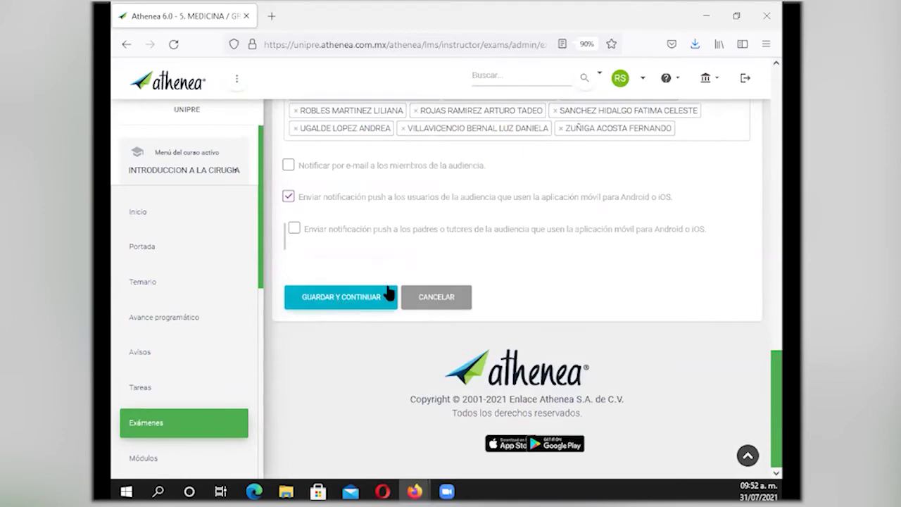
Cancel the exam form, discarding the unsaved edits
{"action": "scroll", "coordinate": [404, 321], "scroll_direction": "up", "scroll_amount": 6}
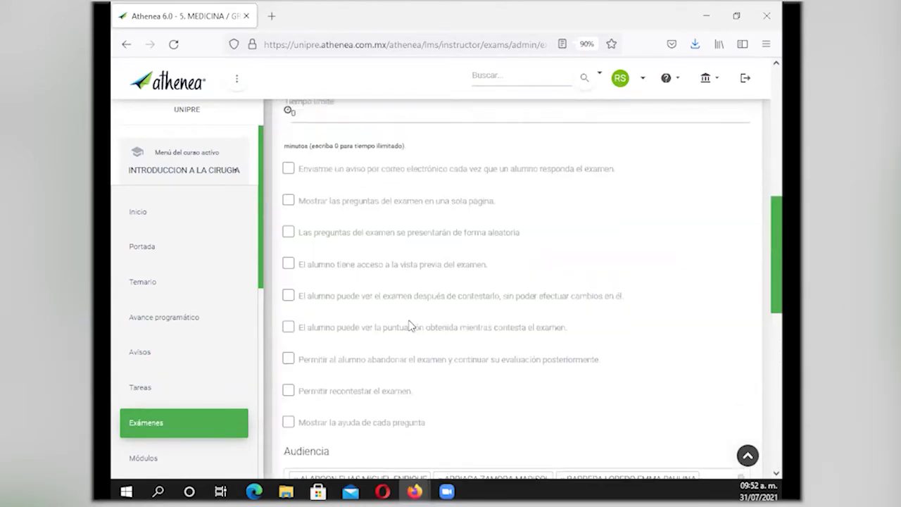
{"action": "scroll", "coordinate": [412, 325], "scroll_direction": "up", "scroll_amount": 5}
{"action": "scroll", "coordinate": [372, 330], "scroll_direction": "down", "scroll_amount": 12}
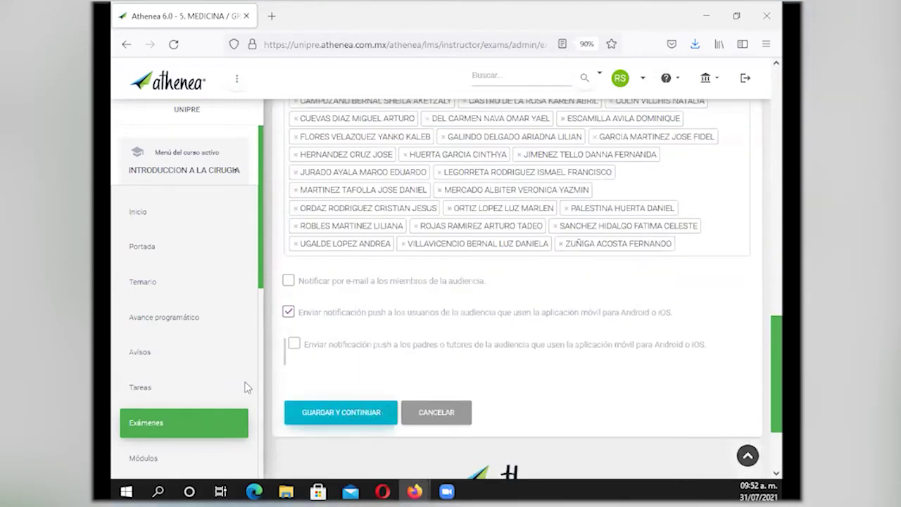
{"action": "left_click", "coordinate": [440, 418]}
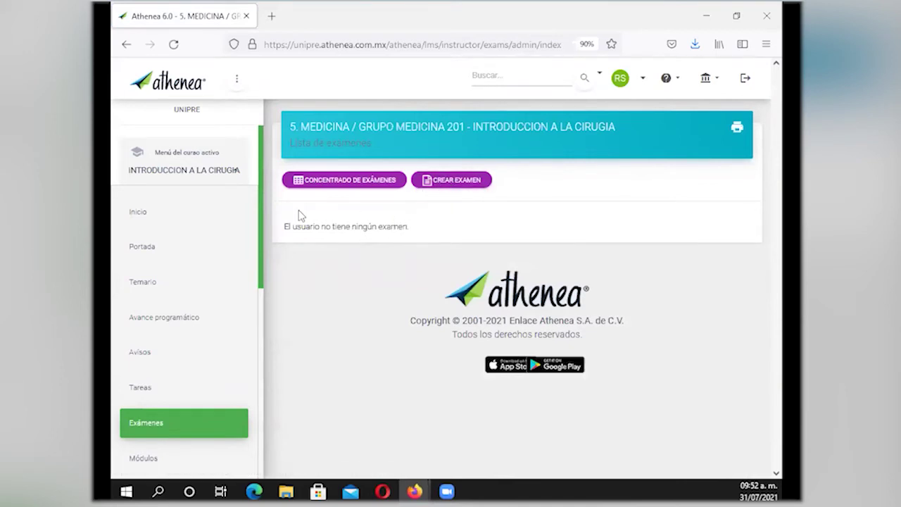
Via Mis cursos > Cursos que imparto, view the Introducción a la Cirugía (group 201) exam list
{"action": "left_click", "coordinate": [182, 86]}
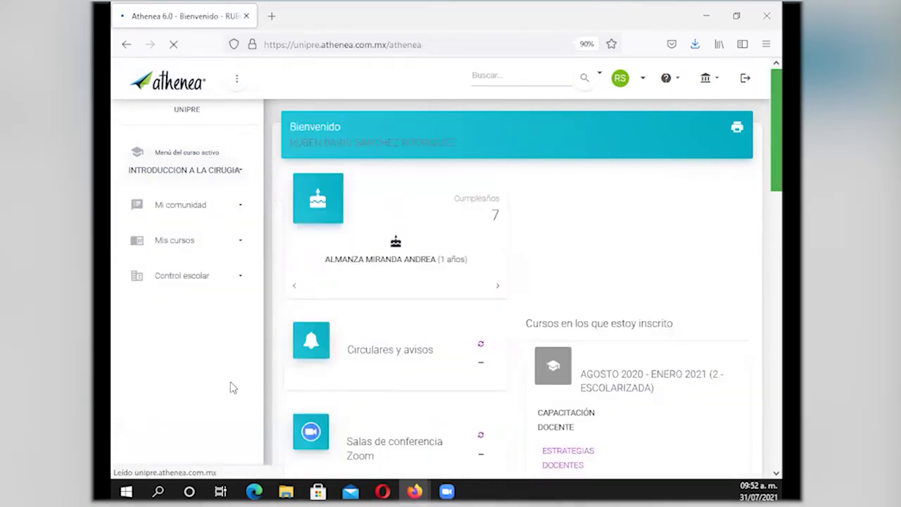
{"action": "left_click", "coordinate": [191, 246]}
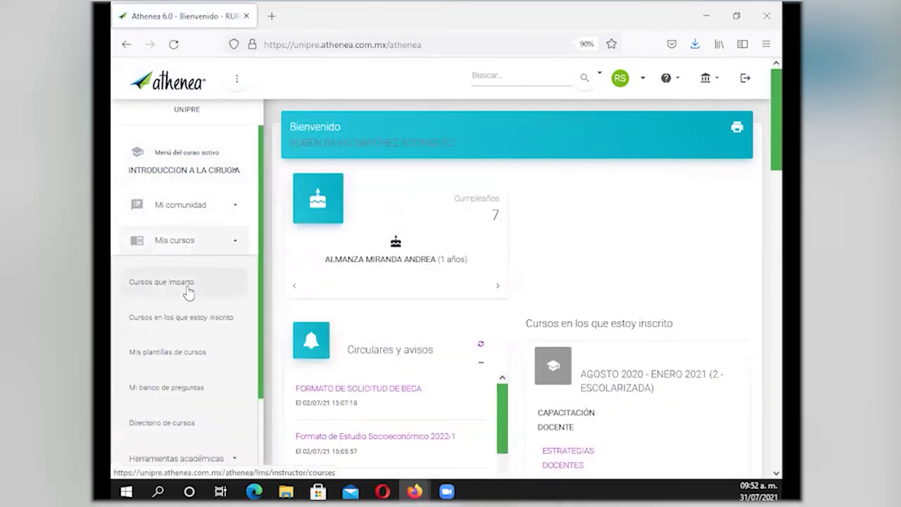
{"action": "left_click", "coordinate": [189, 291]}
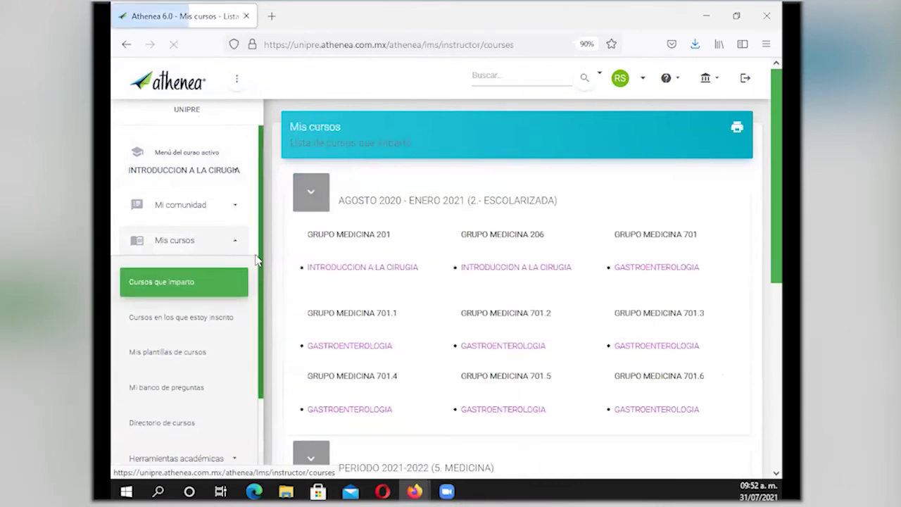
{"action": "left_click", "coordinate": [387, 267]}
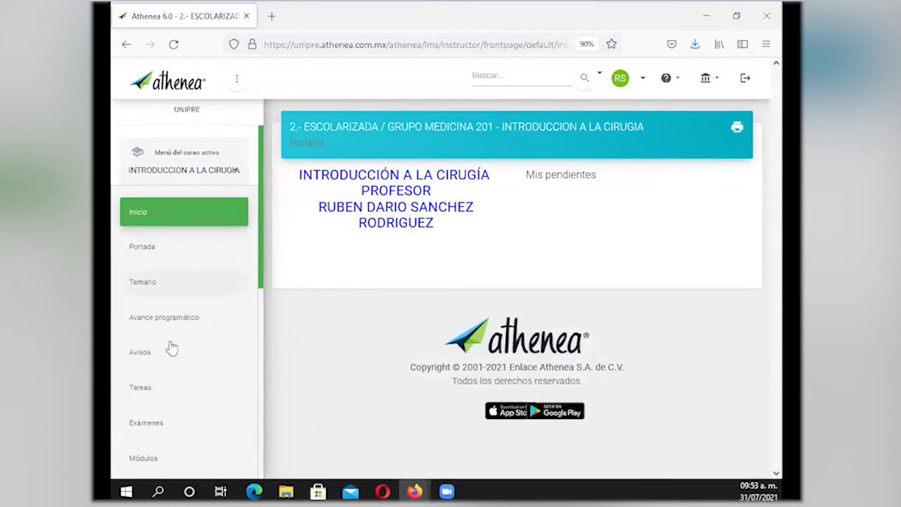
{"action": "left_click", "coordinate": [162, 427]}
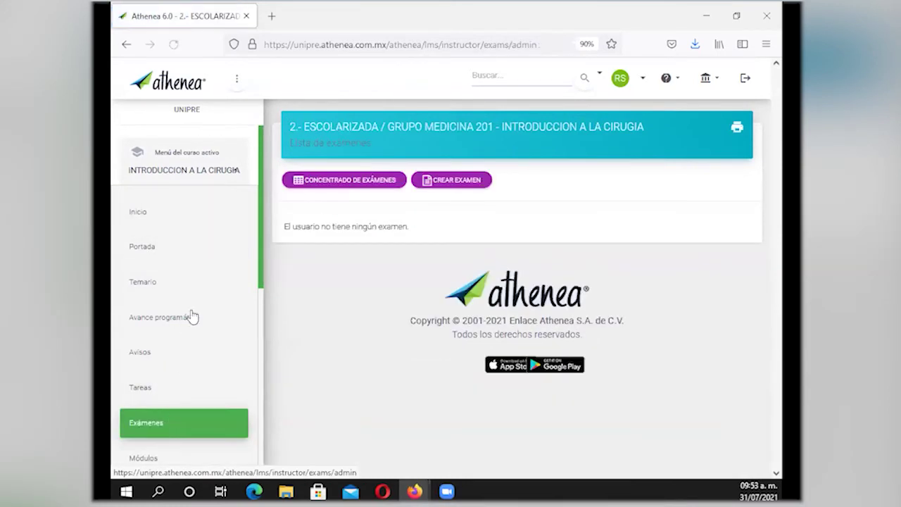
{"action": "left_click", "coordinate": [126, 44]}
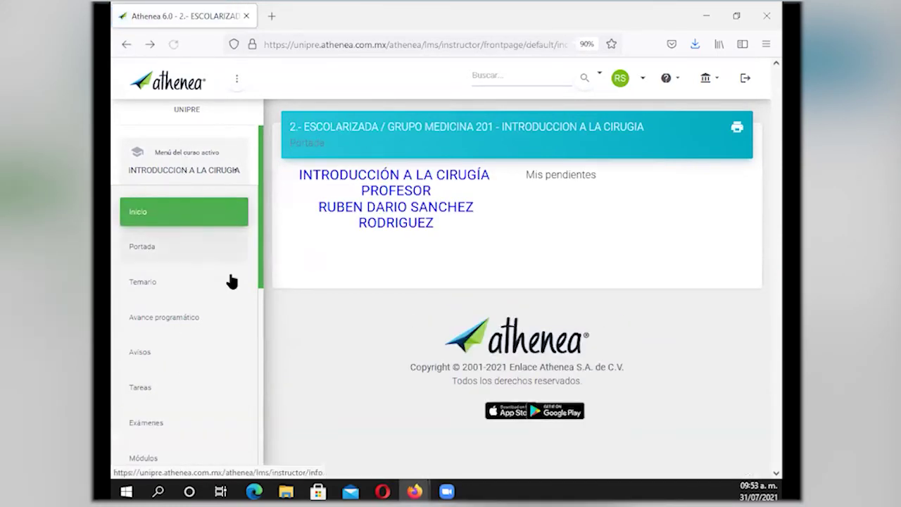
{"action": "left_click", "coordinate": [171, 427]}
{"action": "left_click", "coordinate": [126, 44]}
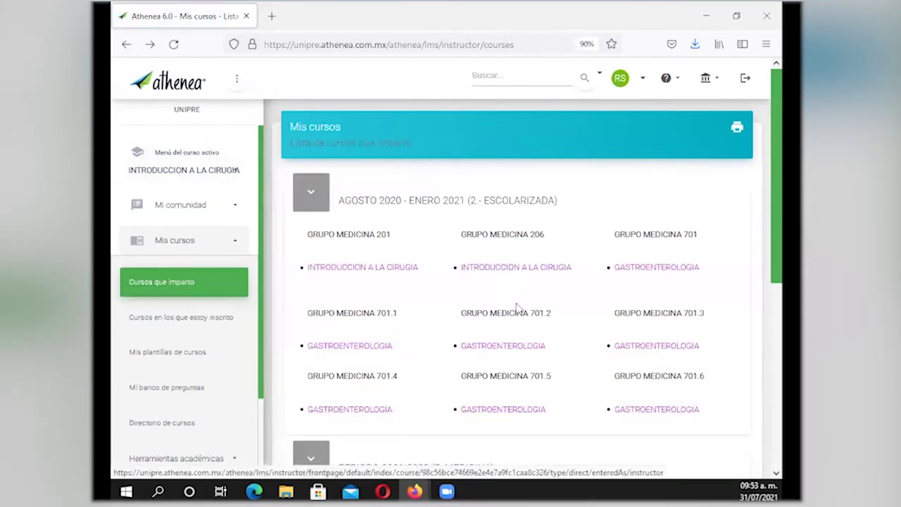
Open the exam list of GASTROENTEROLOGIA for Grupo Medicina 701.1
{"action": "left_click", "coordinate": [351, 346]}
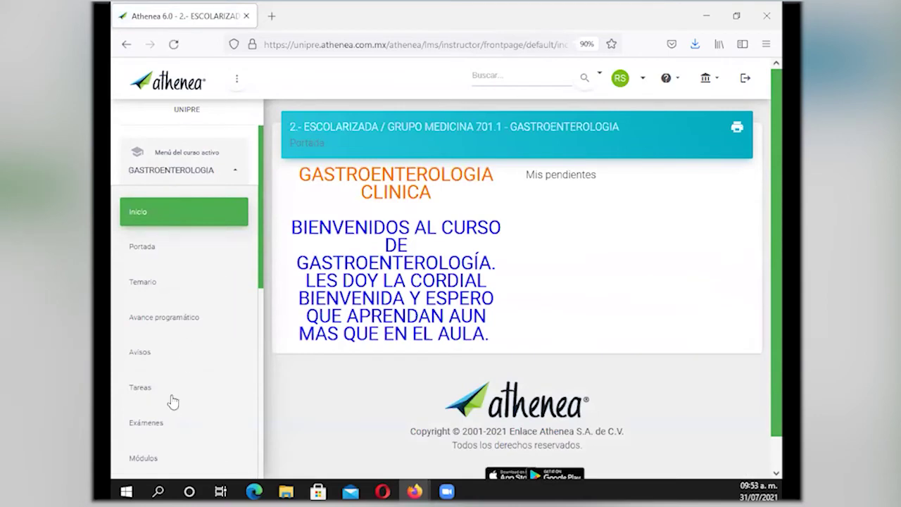
{"action": "left_click", "coordinate": [170, 426]}
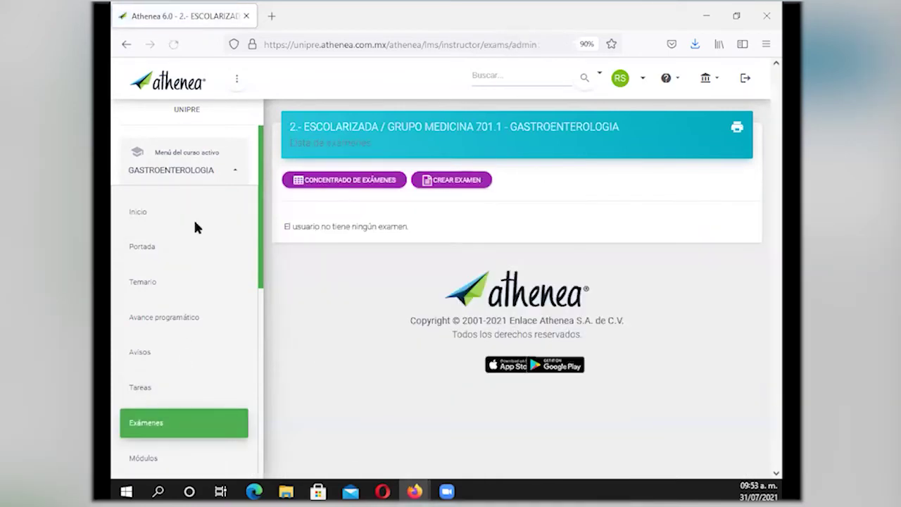
{"action": "left_click", "coordinate": [126, 43]}
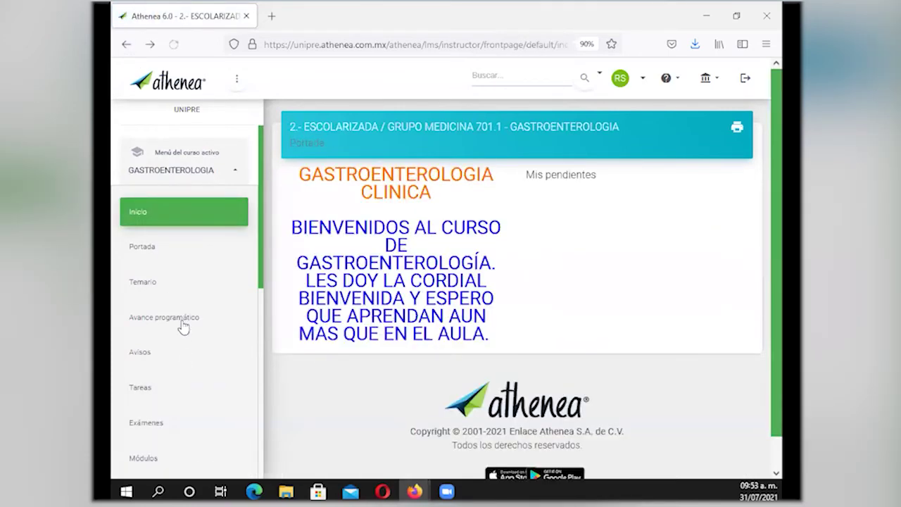
{"action": "left_click", "coordinate": [176, 426]}
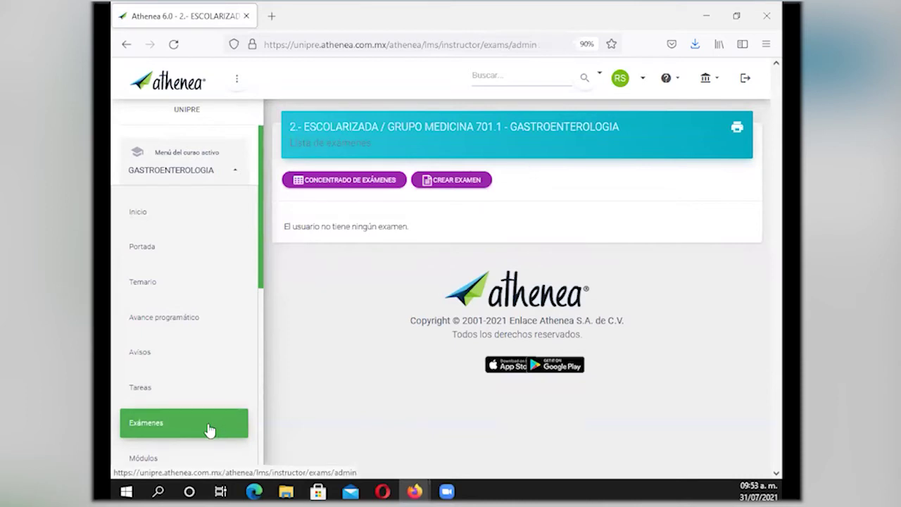
Reload the exam list and, in Cursos que imparto, expand the 2021-2022 period's groups
{"action": "left_click", "coordinate": [187, 427]}
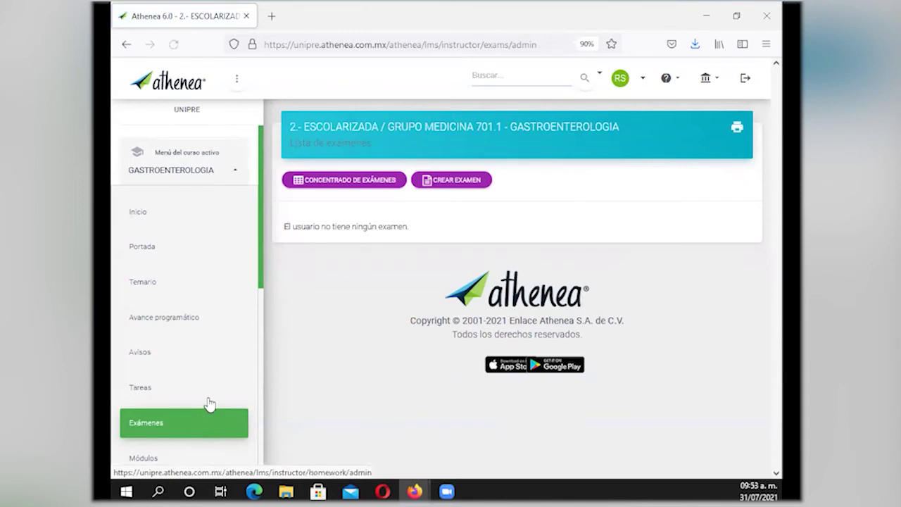
{"action": "scroll", "coordinate": [207, 402], "scroll_direction": "down", "scroll_amount": 6}
{"action": "left_click", "coordinate": [220, 364]}
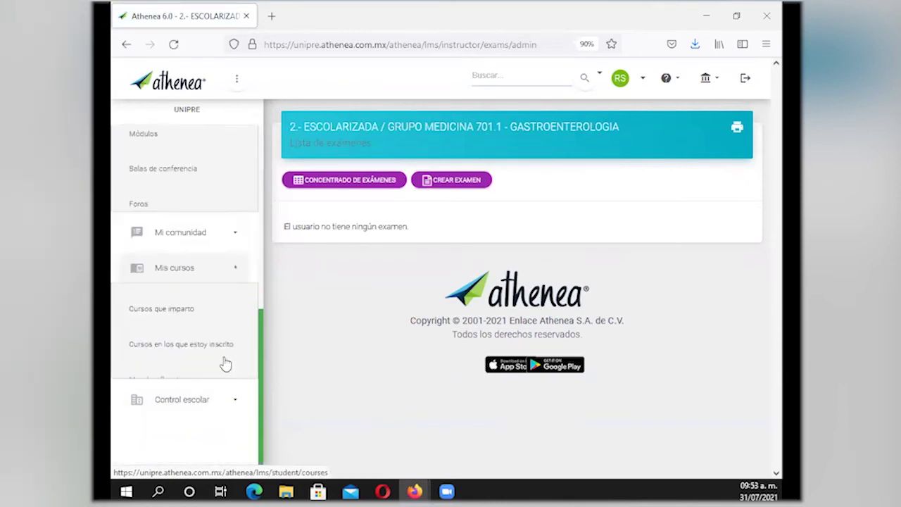
{"action": "left_click", "coordinate": [194, 216]}
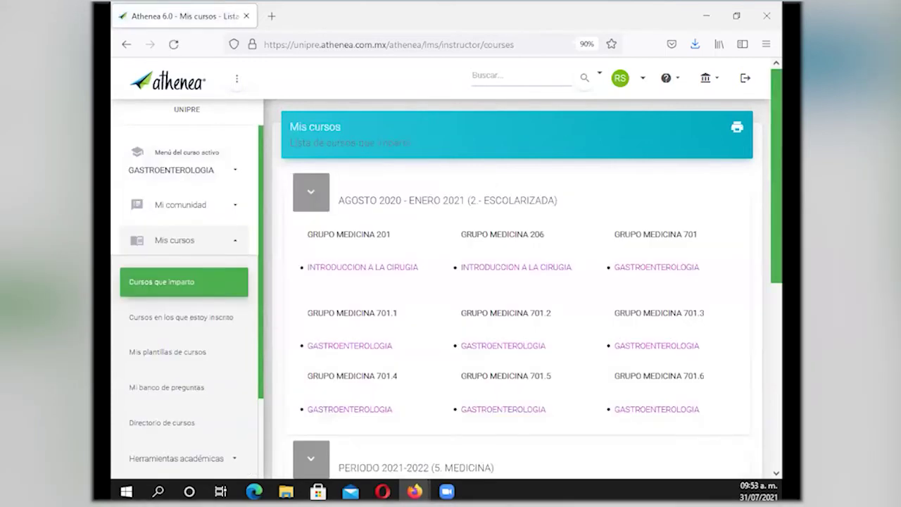
{"action": "left_click", "coordinate": [312, 197]}
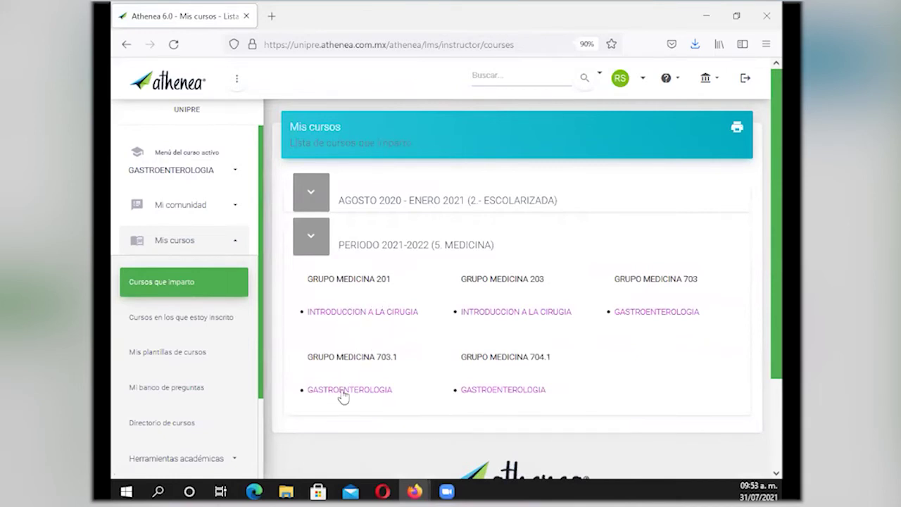
{"action": "scroll", "coordinate": [258, 380], "scroll_direction": "down", "scroll_amount": 3}
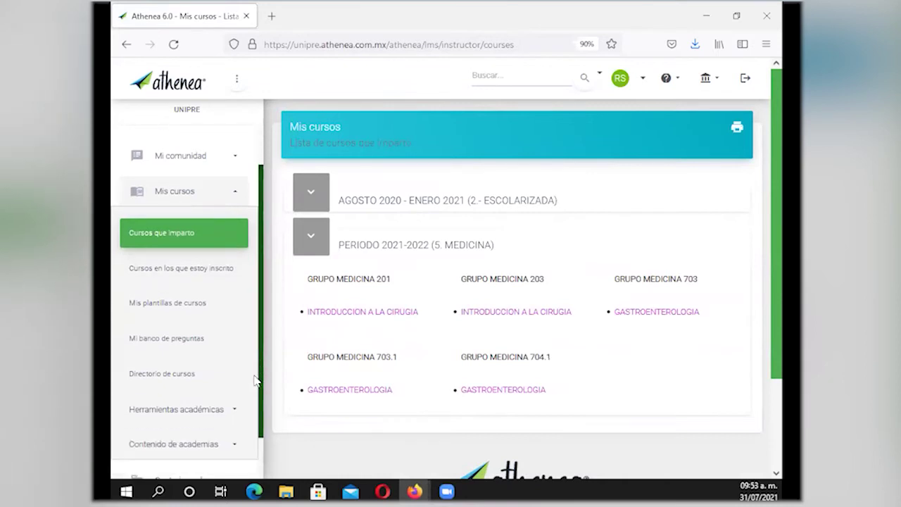
{"action": "scroll", "coordinate": [258, 380], "scroll_direction": "up", "scroll_amount": 3}
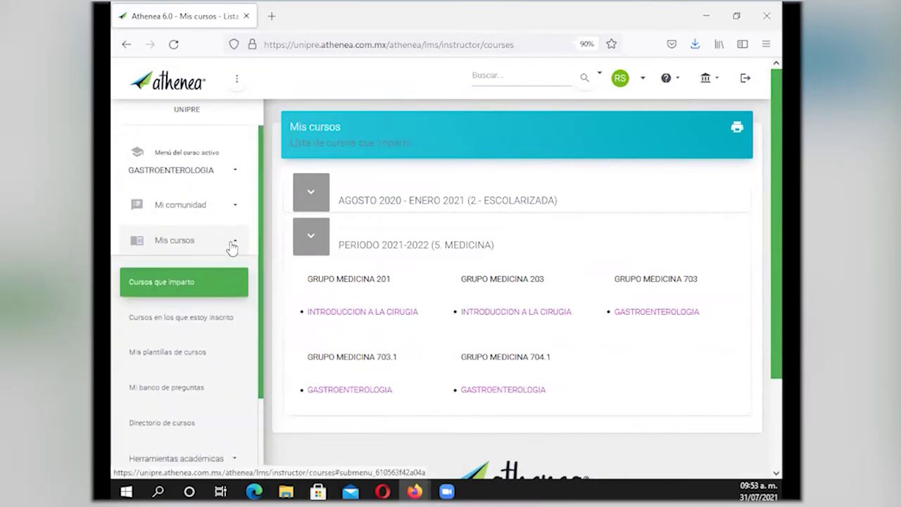
Expand AGOSTO 2020 - ENERO 2021 and open INTRODUCCION A LA CIRUGIA (Grupo 201) exams
{"action": "left_click", "coordinate": [234, 241]}
{"action": "left_click", "coordinate": [234, 173]}
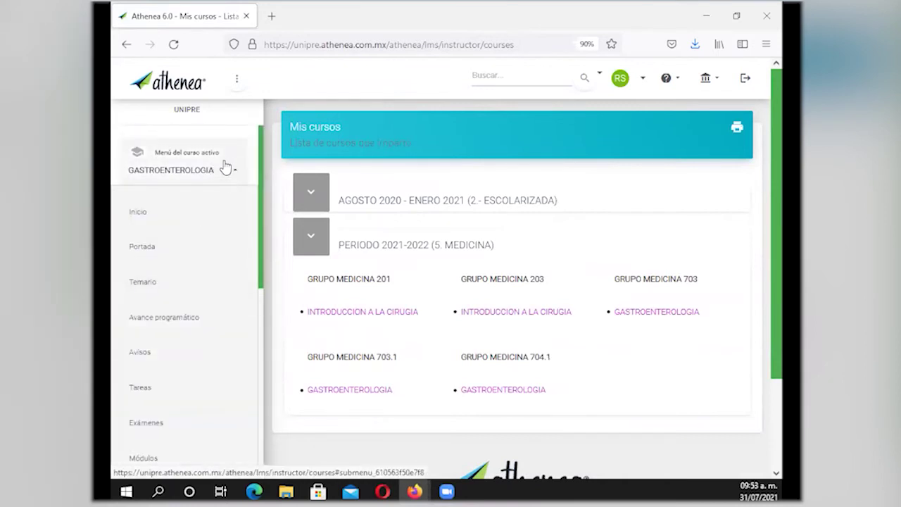
{"action": "left_click", "coordinate": [230, 171]}
{"action": "left_click", "coordinate": [195, 242]}
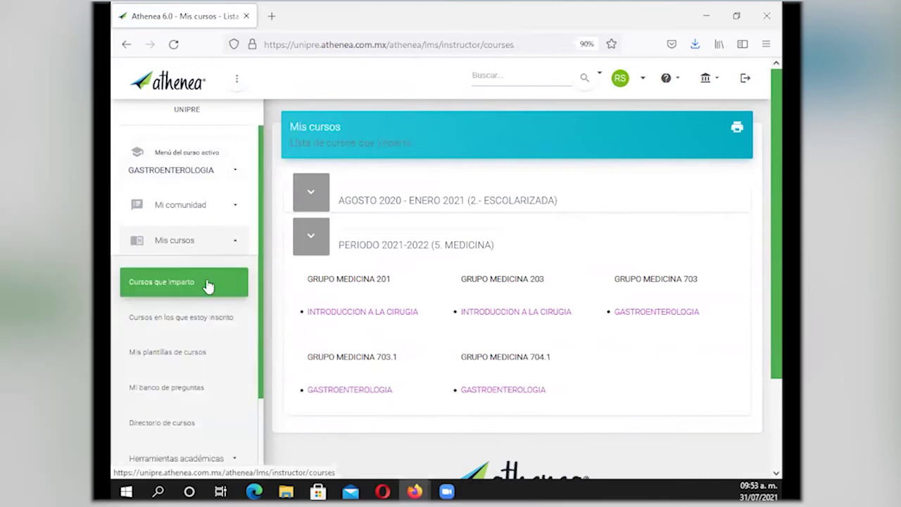
{"action": "scroll", "coordinate": [206, 332], "scroll_direction": "down", "scroll_amount": 5}
{"action": "scroll", "coordinate": [198, 351], "scroll_direction": "up", "scroll_amount": 3}
{"action": "scroll", "coordinate": [274, 226], "scroll_direction": "up", "scroll_amount": 5}
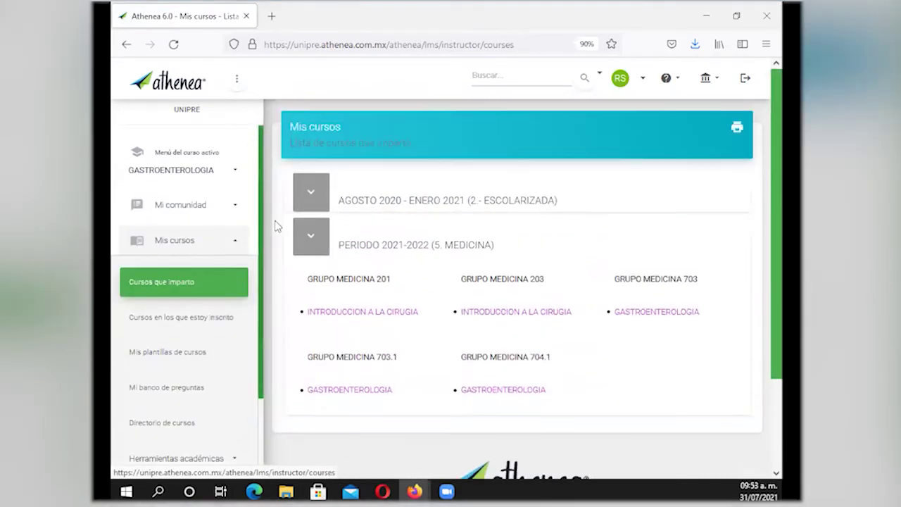
{"action": "left_click", "coordinate": [314, 193]}
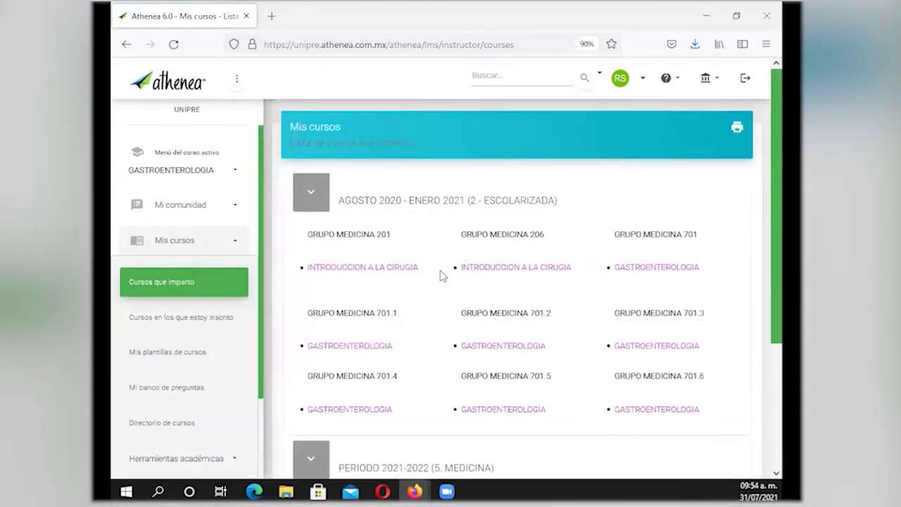
{"action": "left_click", "coordinate": [382, 268]}
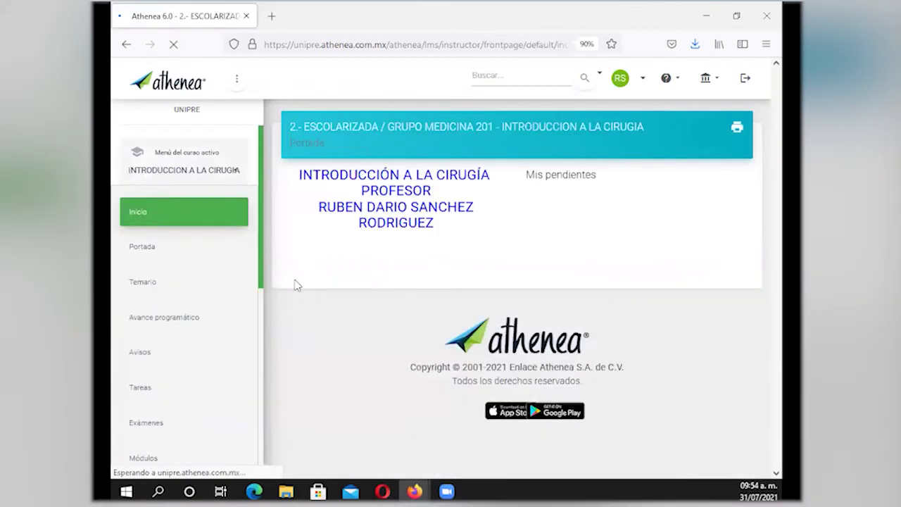
{"action": "scroll", "coordinate": [241, 294], "scroll_direction": "down", "scroll_amount": 3}
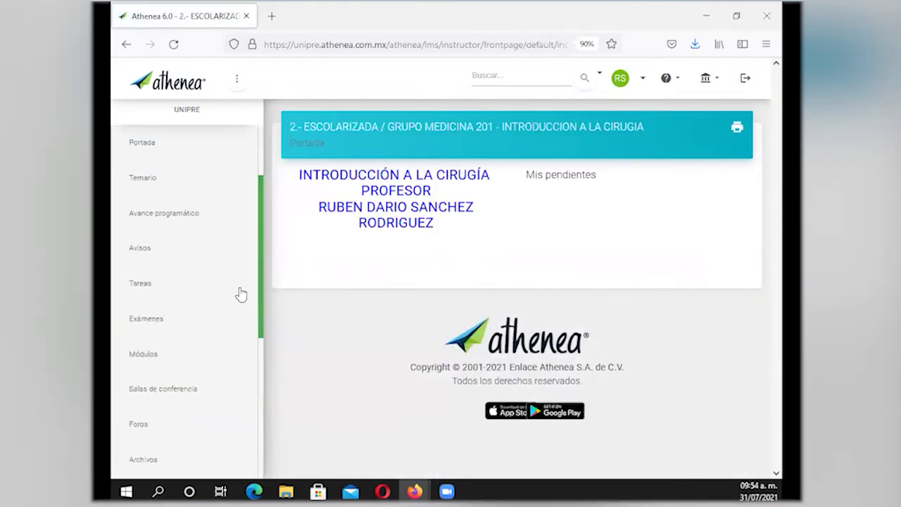
{"action": "left_click", "coordinate": [148, 327]}
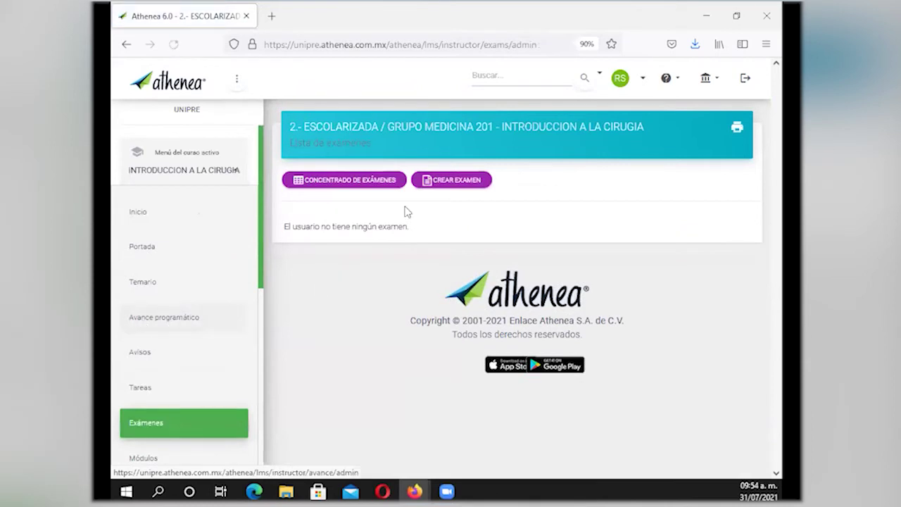
Create a new exam titled SUTURA
{"action": "left_click", "coordinate": [434, 182]}
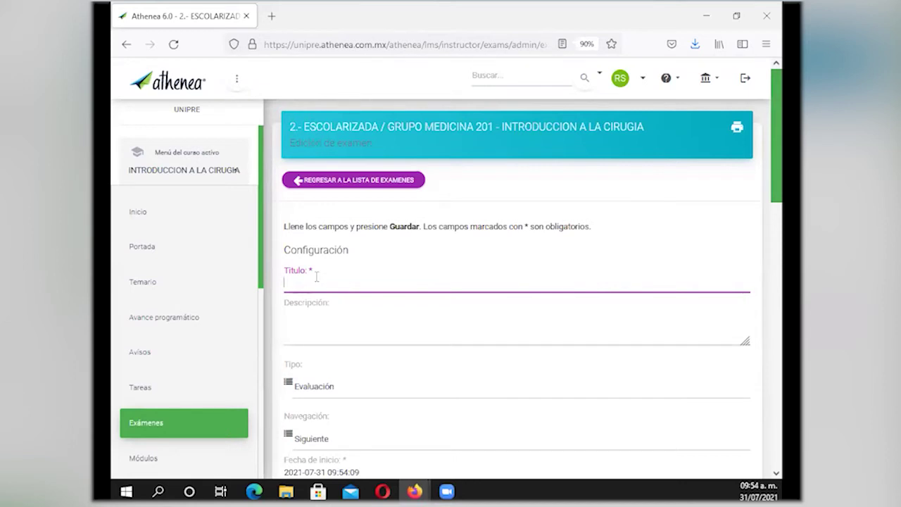
{"action": "type", "text": "TURA"}
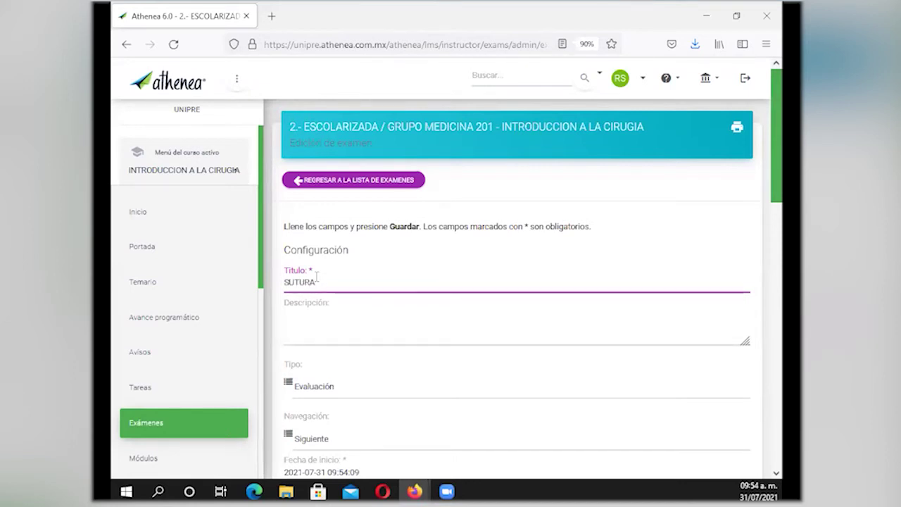
{"action": "left_click", "coordinate": [314, 317]}
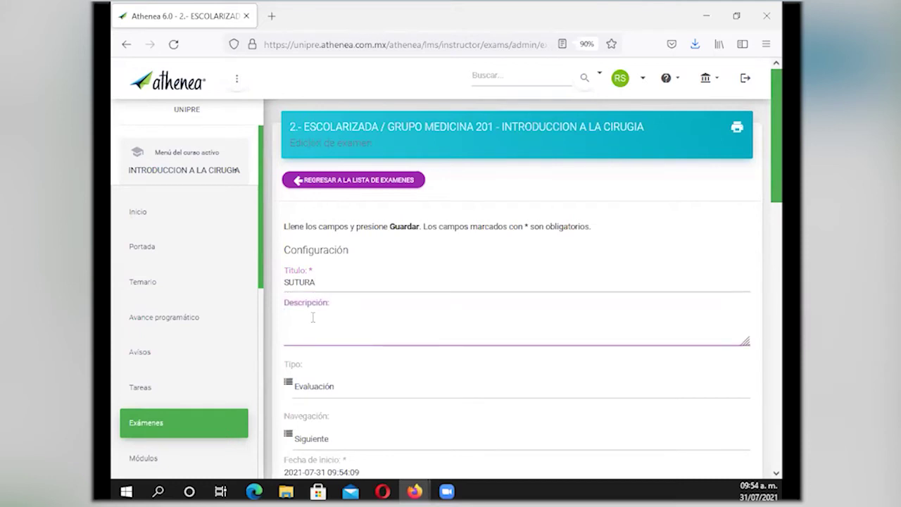
Keep the exam type Evaluación and navigation mode Siguiente
{"action": "scroll", "coordinate": [312, 318], "scroll_direction": "down", "scroll_amount": 2}
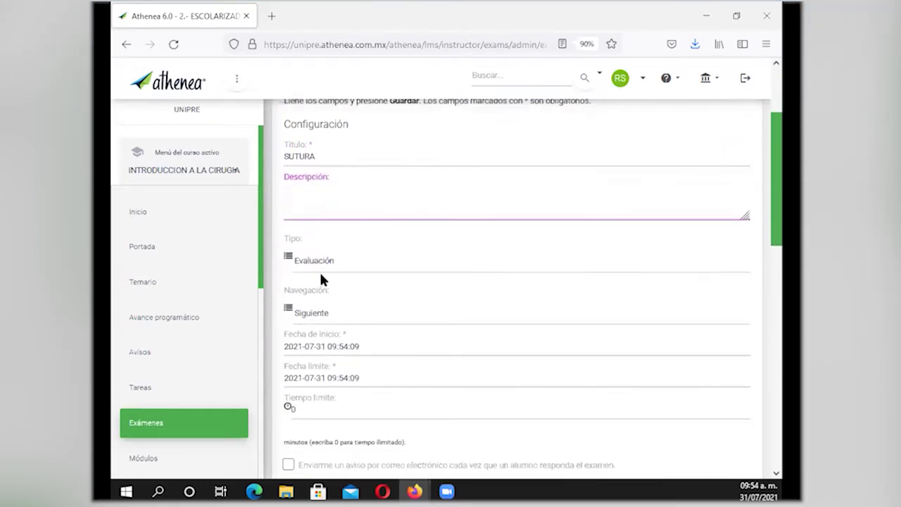
{"action": "scroll", "coordinate": [321, 275], "scroll_direction": "up", "scroll_amount": 1}
{"action": "left_click", "coordinate": [332, 325]}
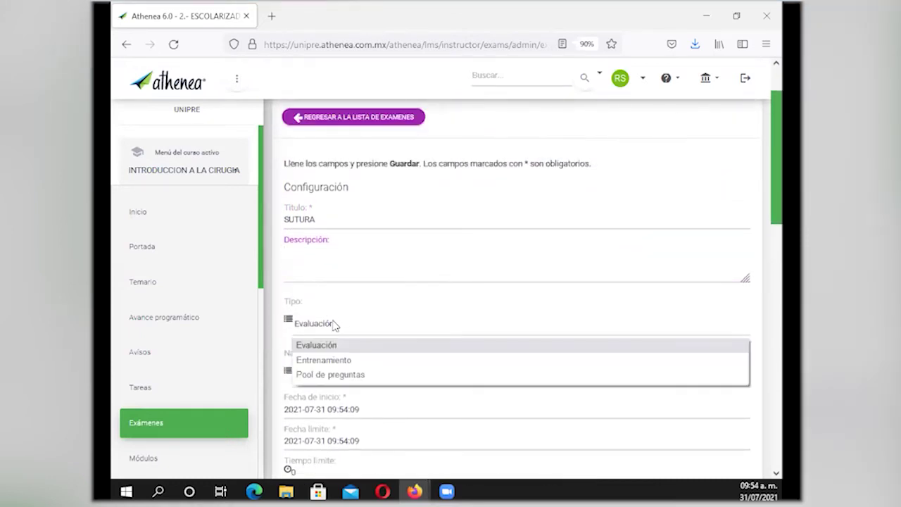
{"action": "left_click", "coordinate": [337, 345]}
{"action": "scroll", "coordinate": [332, 339], "scroll_direction": "down", "scroll_amount": 1}
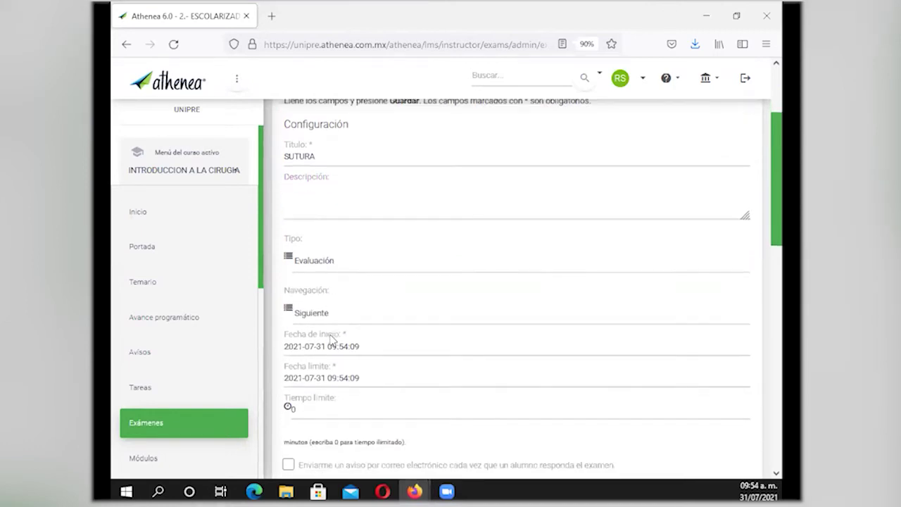
{"action": "left_click", "coordinate": [329, 315]}
{"action": "left_click", "coordinate": [326, 336]}
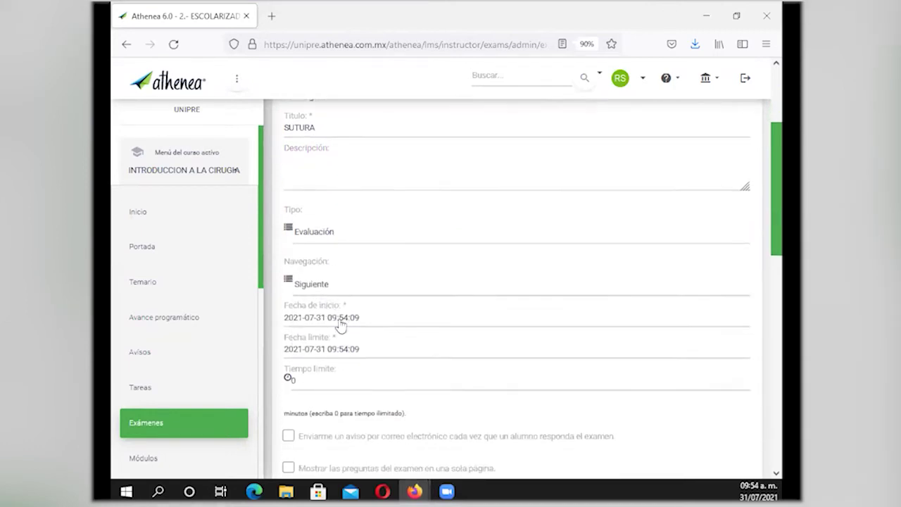
{"action": "scroll", "coordinate": [342, 322], "scroll_direction": "down", "scroll_amount": 2}
{"action": "left_click", "coordinate": [340, 221]}
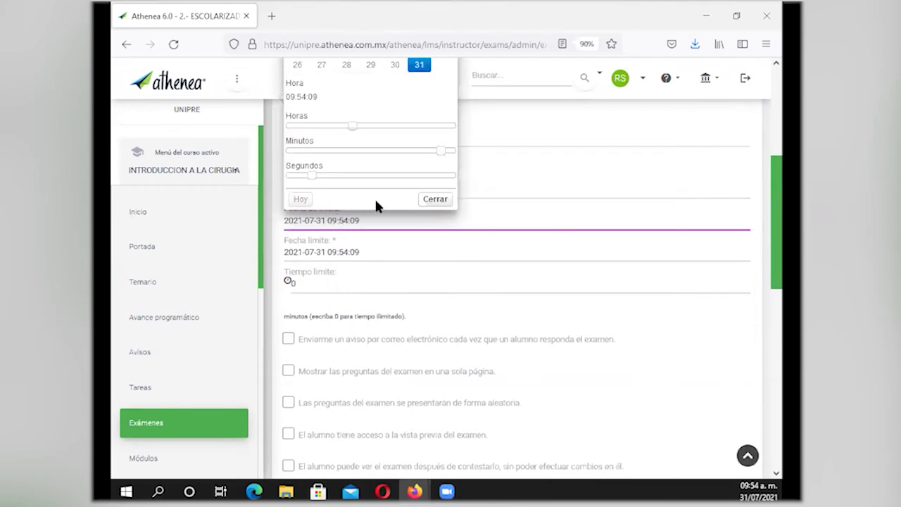
Set the SUTURA exam's start time to 10:00 on 2021-07-31
{"action": "scroll", "coordinate": [375, 197], "scroll_direction": "up", "scroll_amount": 2}
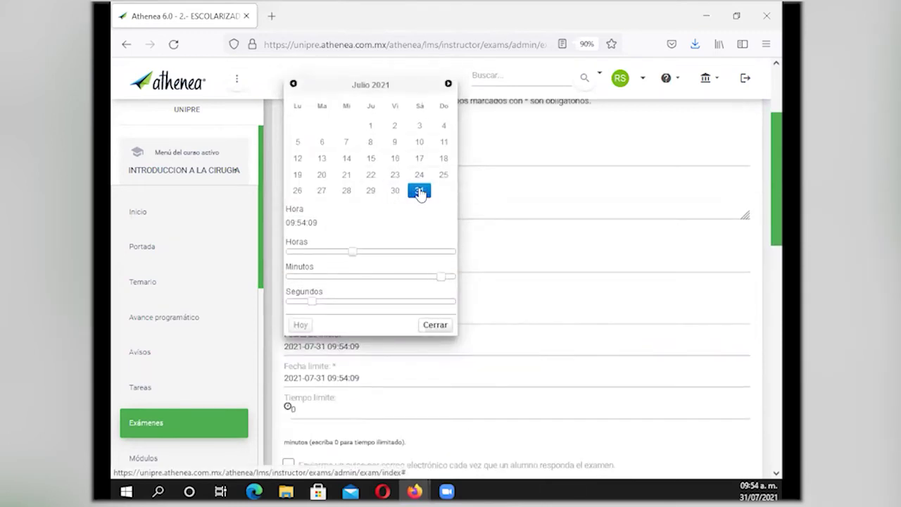
{"action": "mouse_move", "coordinate": [353, 254]}
{"action": "left_mouse_down"}
{"action": "mouse_move", "coordinate": [280, 250]}
{"action": "mouse_move", "coordinate": [338, 251]}
{"action": "left_mouse_up"}
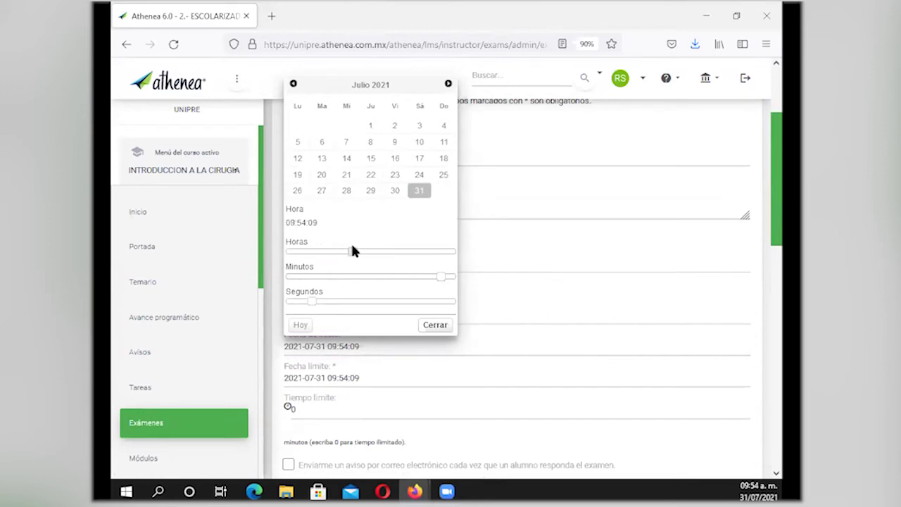
{"action": "left_click_drag", "start_coordinate": [356, 246], "coordinate": [359, 247]}
{"action": "left_click_drag", "start_coordinate": [449, 276], "coordinate": [267, 270]}
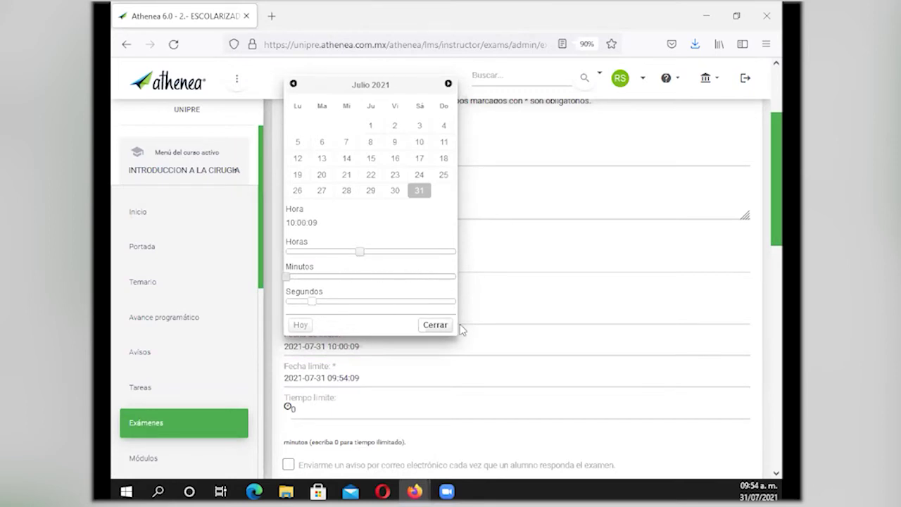
{"action": "left_click", "coordinate": [435, 324]}
{"action": "left_click", "coordinate": [341, 379]}
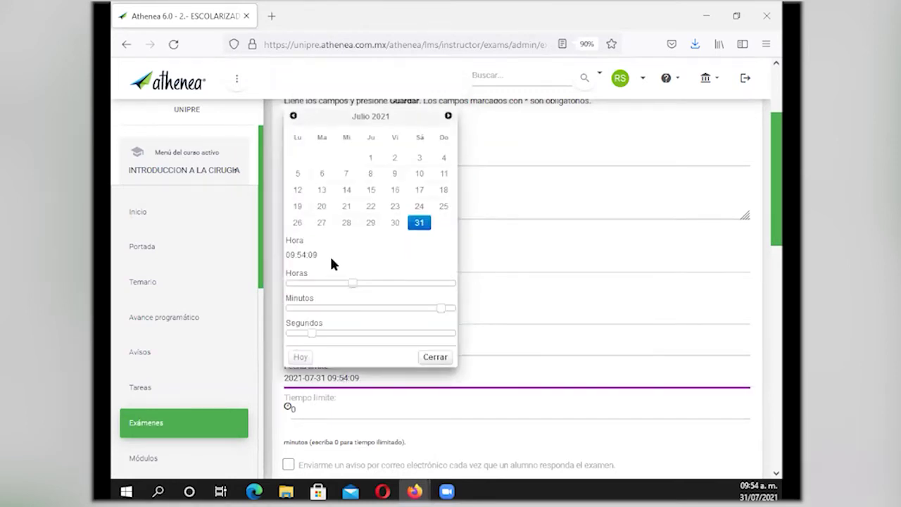
{"action": "left_click", "coordinate": [354, 288]}
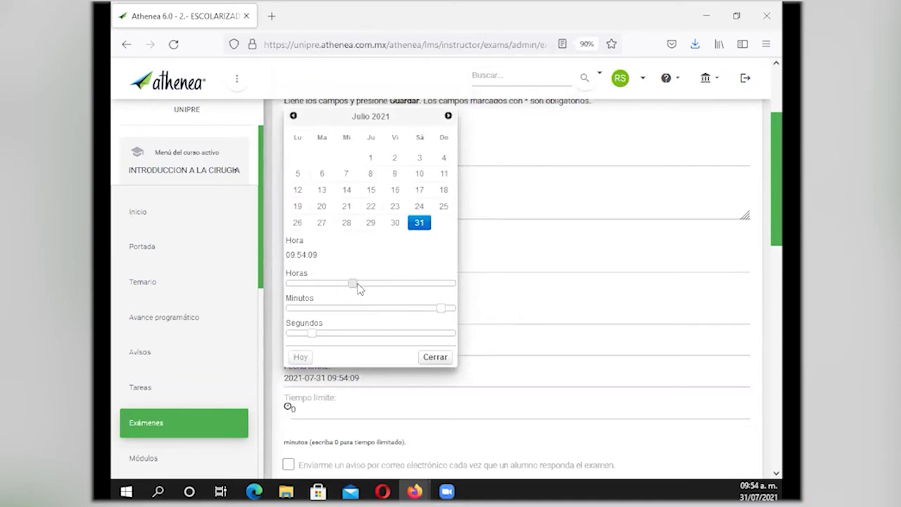
{"action": "left_click_drag", "start_coordinate": [357, 288], "coordinate": [364, 289]}
{"action": "left_click_drag", "start_coordinate": [447, 315], "coordinate": [303, 338]}
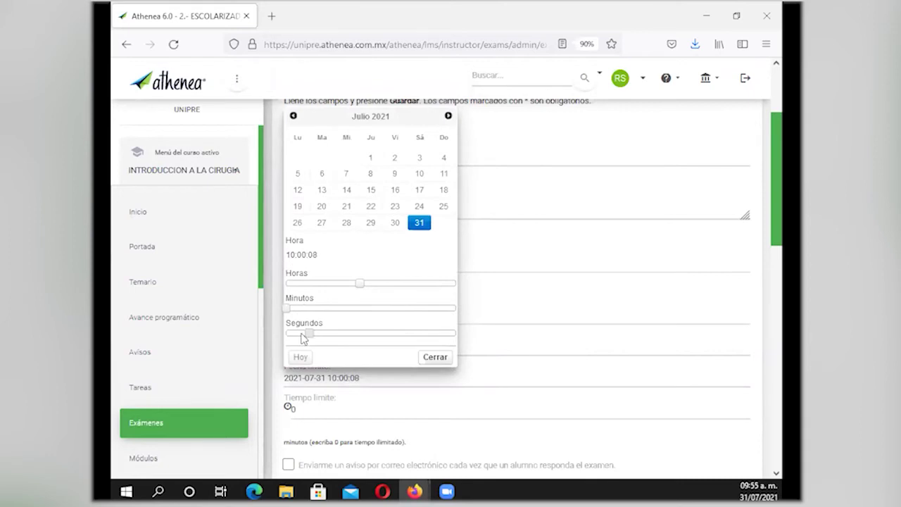
{"action": "left_click", "coordinate": [435, 357]}
{"action": "scroll", "coordinate": [274, 347], "scroll_direction": "down", "scroll_amount": 3}
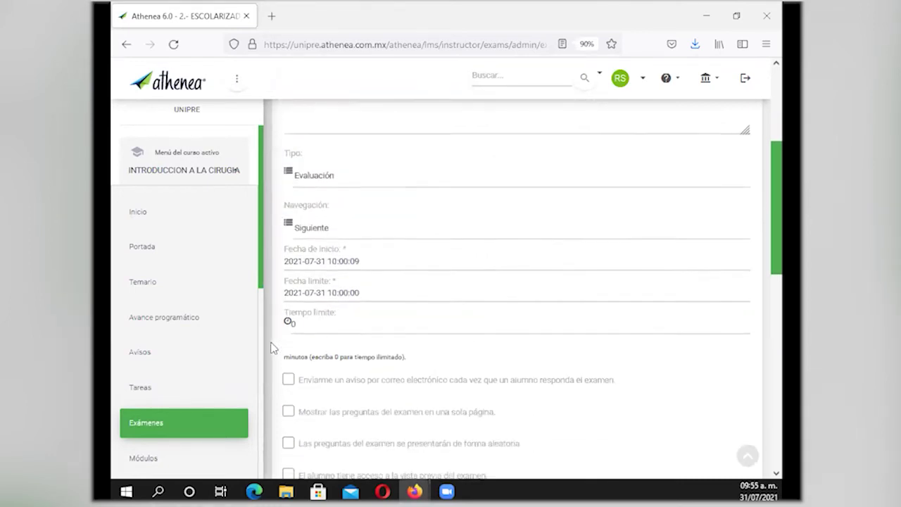
{"action": "left_click", "coordinate": [362, 253]}
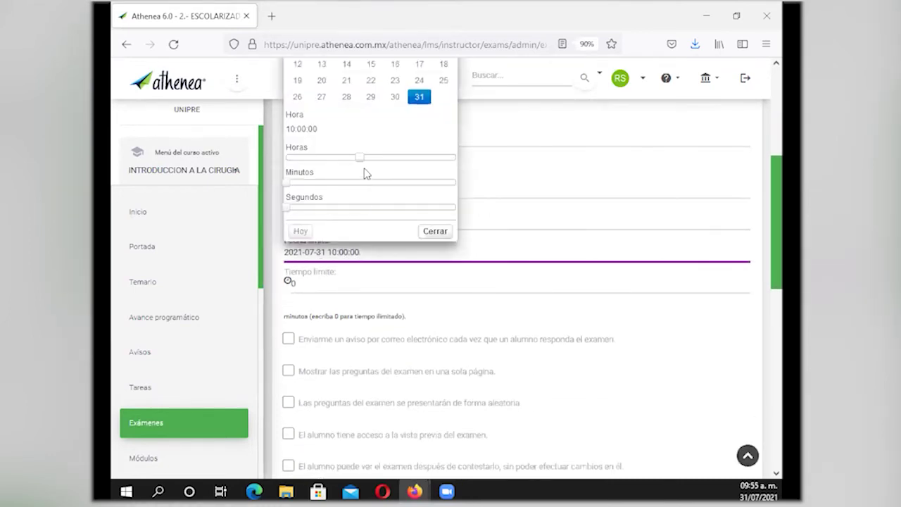
{"action": "left_click_drag", "start_coordinate": [362, 161], "coordinate": [367, 158]}
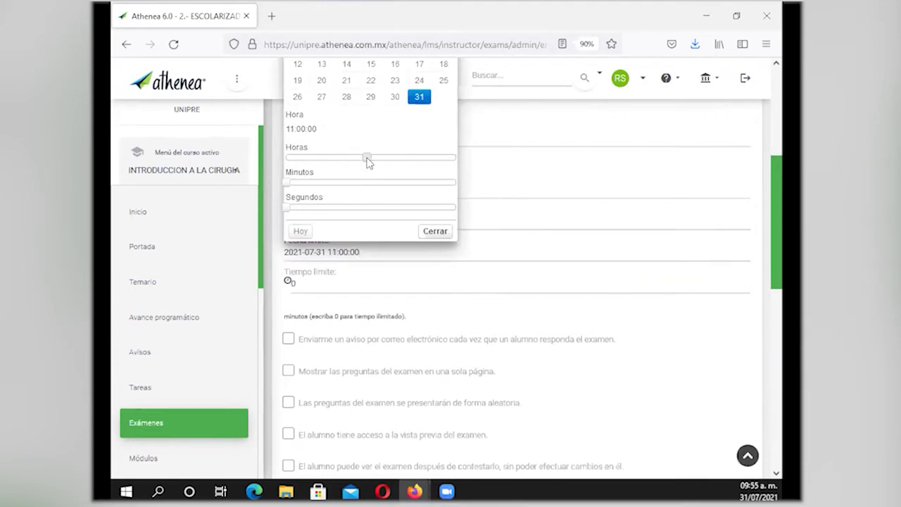
Add three students as the SUTURA exam's audience
{"action": "left_click", "coordinate": [435, 231]}
{"action": "scroll", "coordinate": [268, 272], "scroll_direction": "down", "scroll_amount": 1}
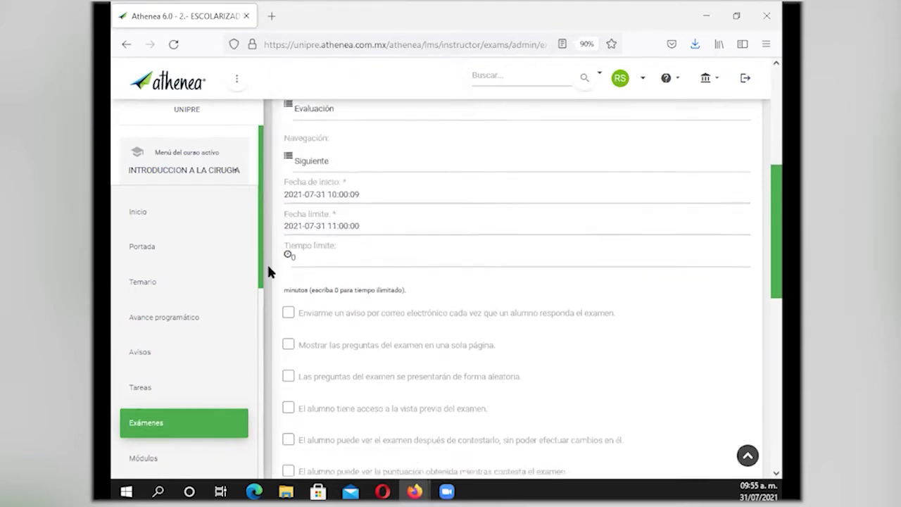
{"action": "scroll", "coordinate": [269, 271], "scroll_direction": "down", "scroll_amount": 5}
{"action": "scroll", "coordinate": [323, 268], "scroll_direction": "down", "scroll_amount": 2}
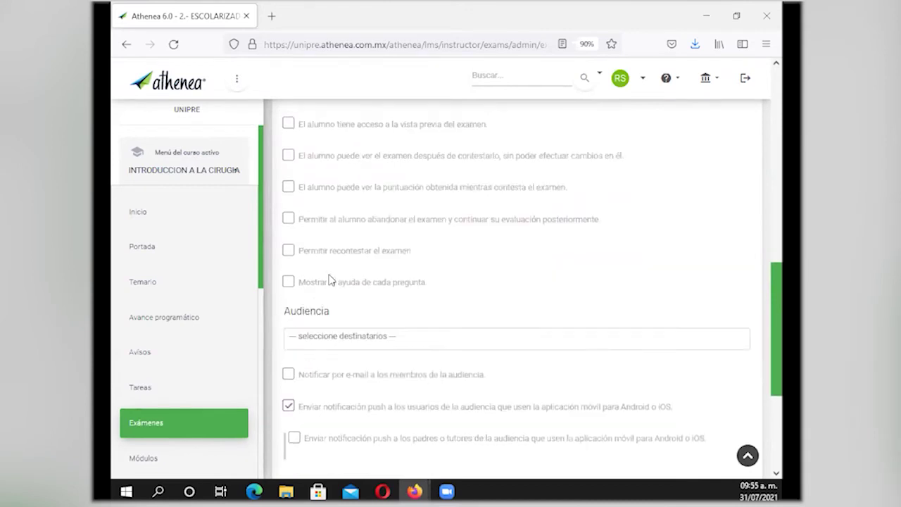
{"action": "left_click", "coordinate": [343, 331]}
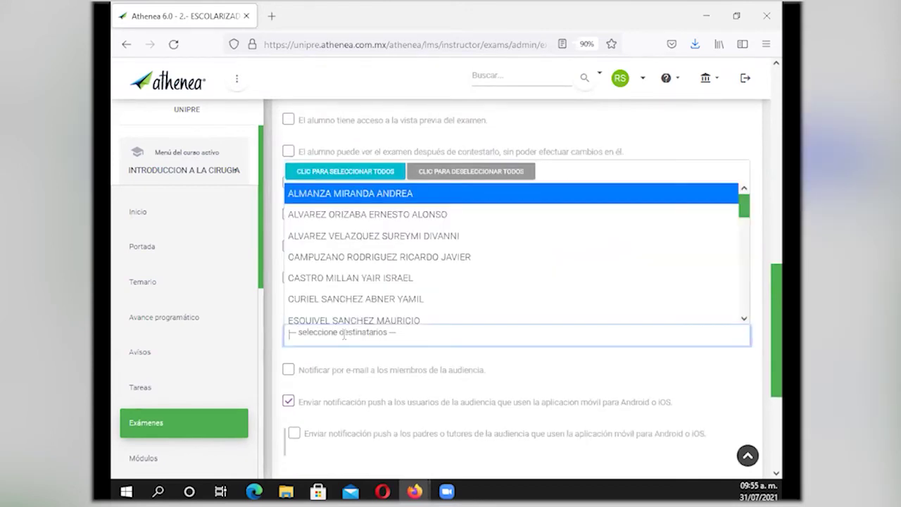
{"action": "left_click", "coordinate": [399, 197]}
{"action": "left_click", "coordinate": [446, 337]}
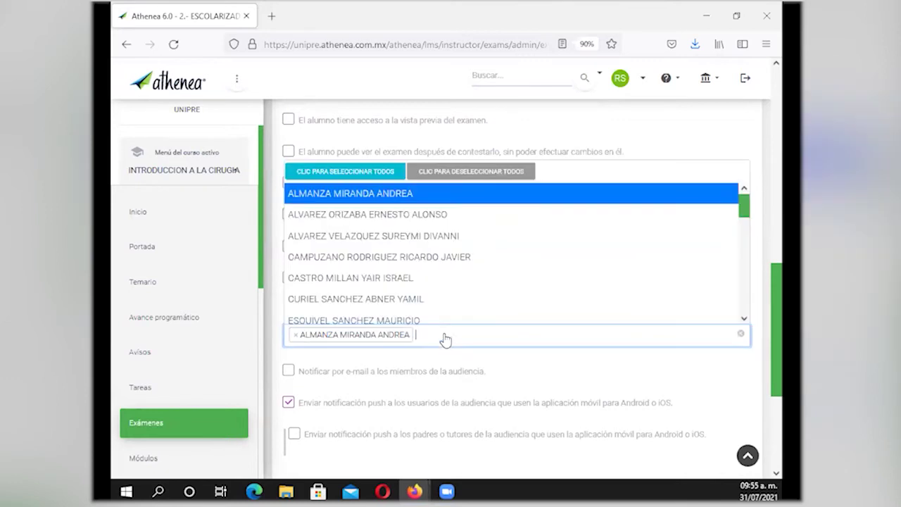
{"action": "left_click", "coordinate": [445, 221]}
{"action": "left_click", "coordinate": [594, 336]}
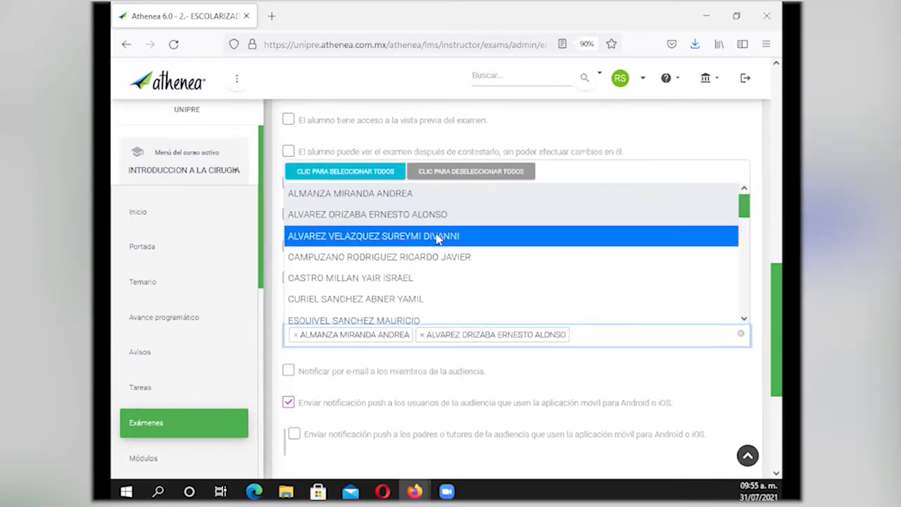
{"action": "left_click", "coordinate": [437, 238]}
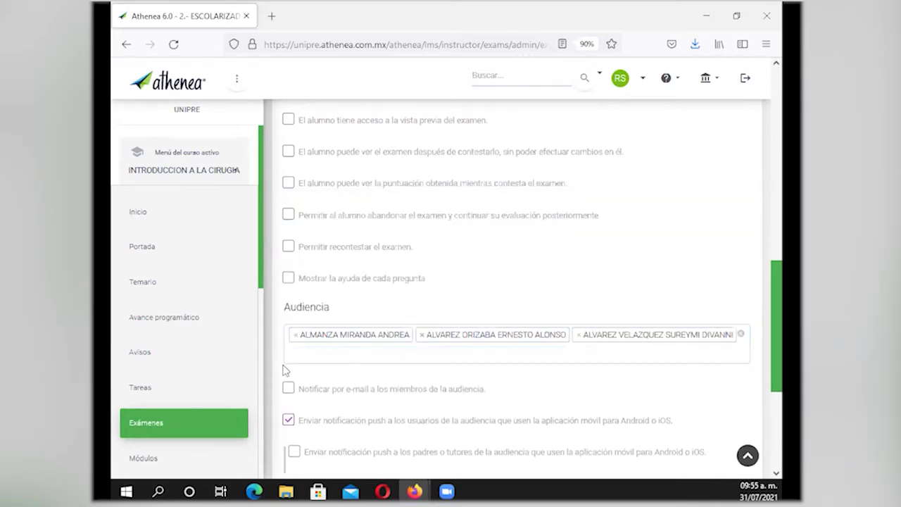
Untick 'Enviar notificación push a los usuarios' so the audience's app gets no notification
{"action": "scroll", "coordinate": [285, 370], "scroll_direction": "down", "scroll_amount": 2}
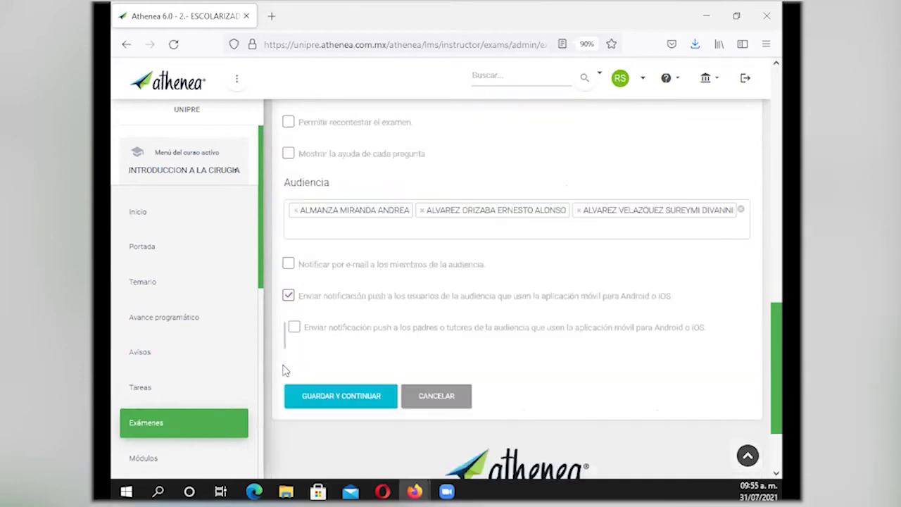
{"action": "left_click", "coordinate": [289, 296]}
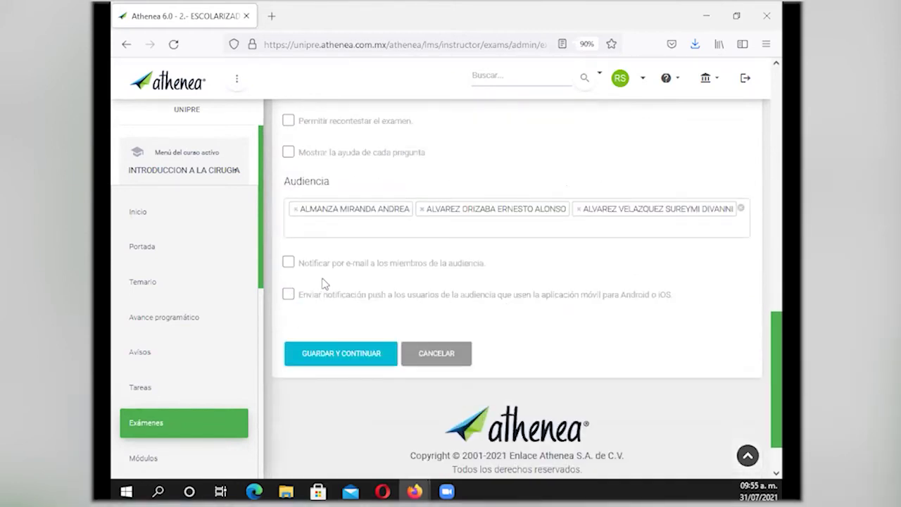
{"action": "scroll", "coordinate": [274, 327], "scroll_direction": "up", "scroll_amount": 3}
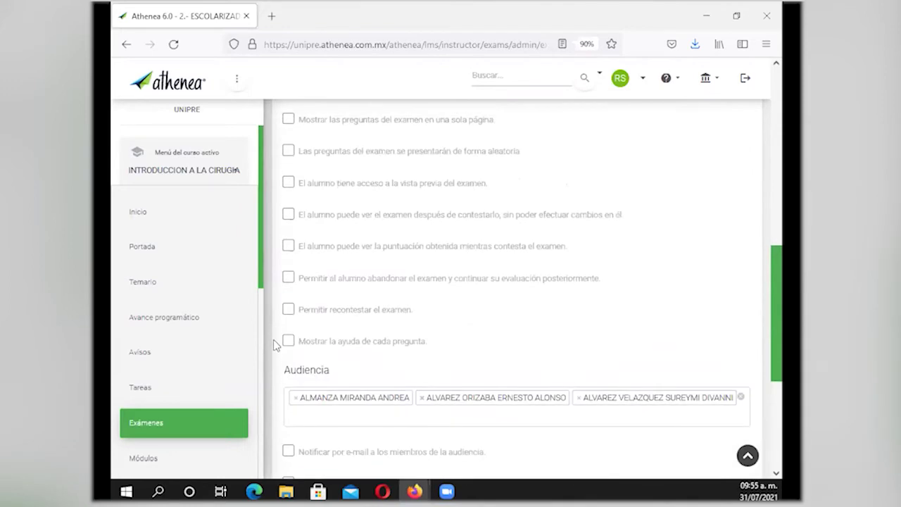
{"action": "scroll", "coordinate": [277, 359], "scroll_direction": "up", "scroll_amount": 3}
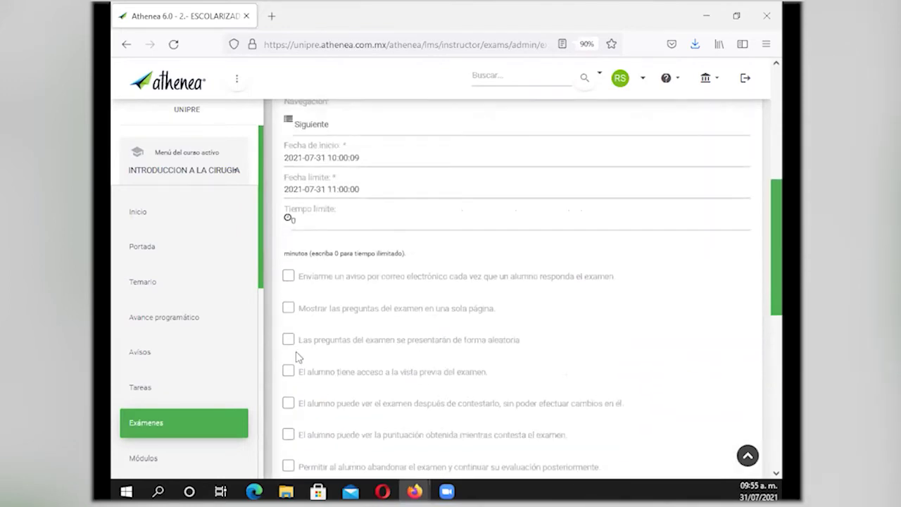
{"action": "scroll", "coordinate": [295, 356], "scroll_direction": "down", "scroll_amount": 4}
{"action": "scroll", "coordinate": [296, 356], "scroll_direction": "down", "scroll_amount": 3}
{"action": "scroll", "coordinate": [296, 352], "scroll_direction": "up", "scroll_amount": 4}
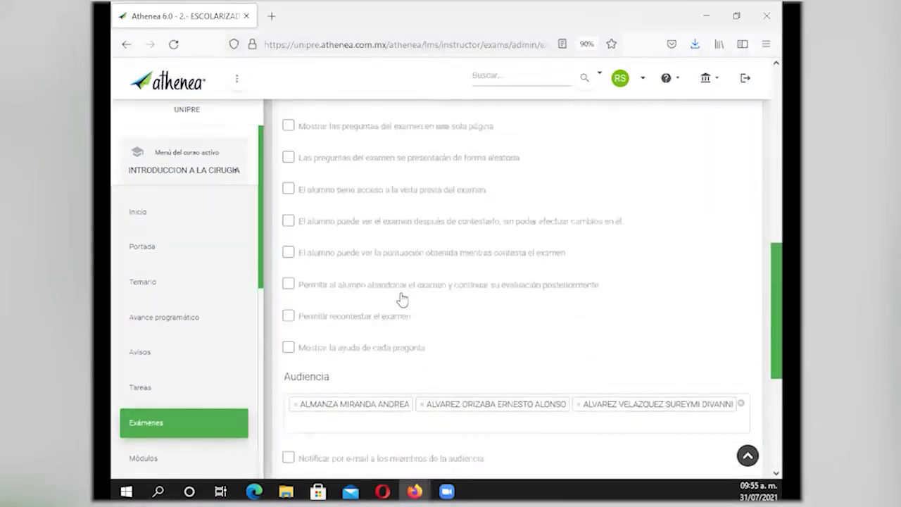
{"action": "scroll", "coordinate": [381, 268], "scroll_direction": "up", "scroll_amount": 1}
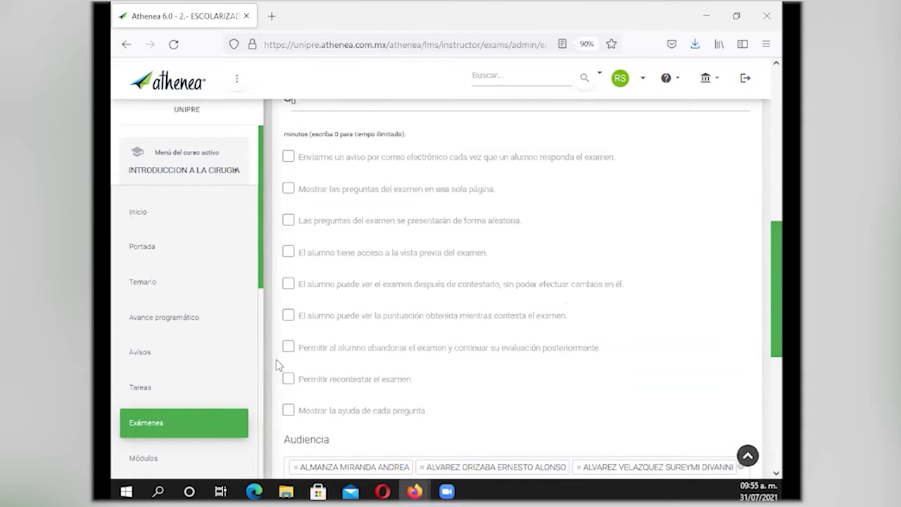
{"action": "scroll", "coordinate": [276, 362], "scroll_direction": "down", "scroll_amount": 5}
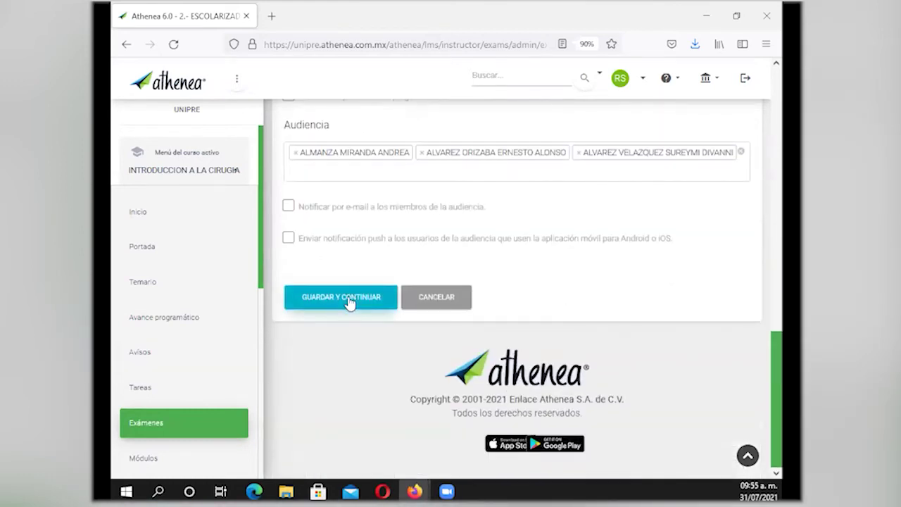
Save the exam with Guardar y continuar, return to the exam list, and open SUTURA's questions
{"action": "left_click", "coordinate": [342, 297]}
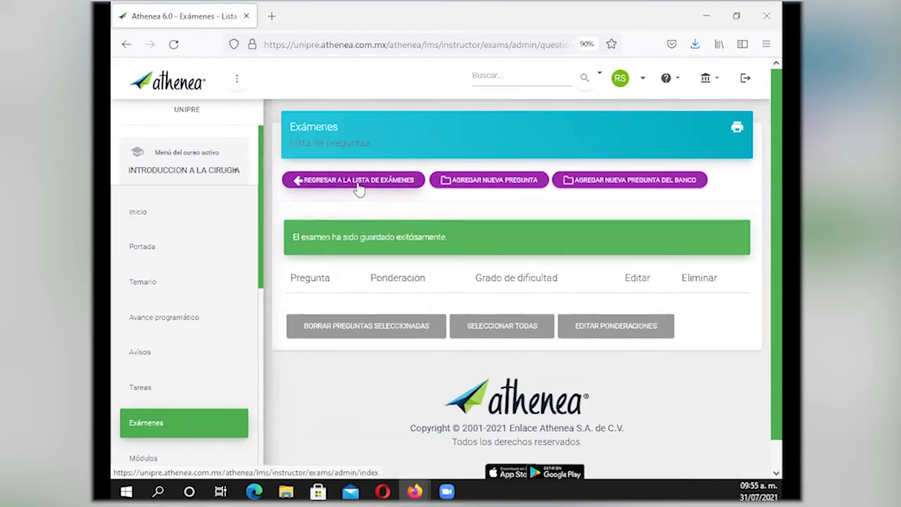
{"action": "left_click", "coordinate": [357, 185]}
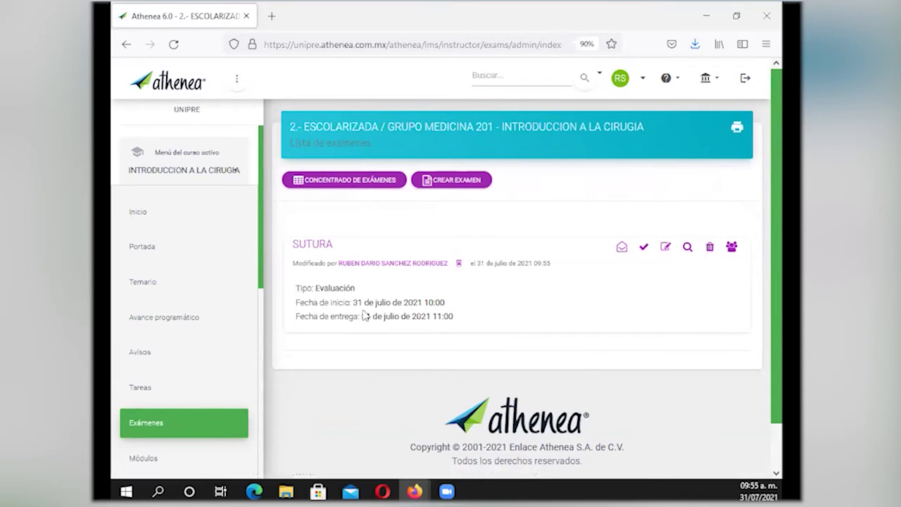
{"action": "left_click_drag", "start_coordinate": [359, 303], "coordinate": [448, 303]}
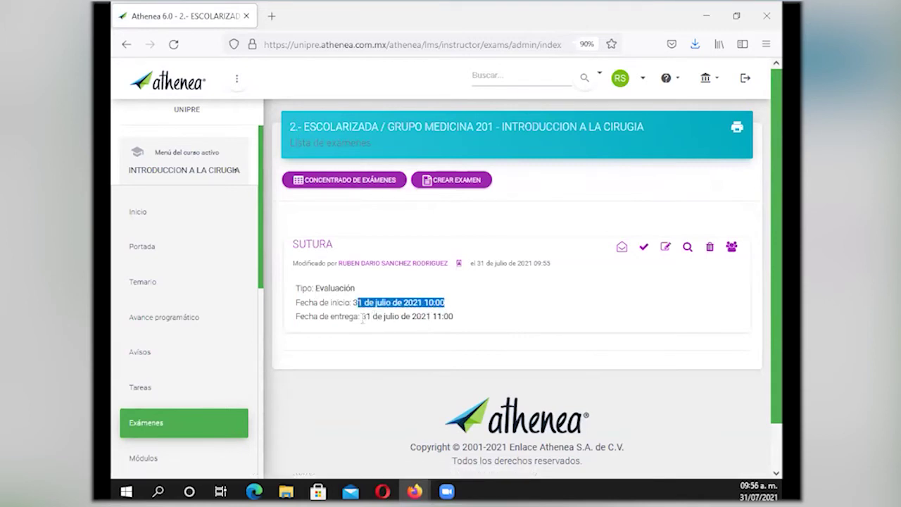
{"action": "left_click_drag", "start_coordinate": [360, 317], "coordinate": [483, 323]}
{"action": "left_click", "coordinate": [365, 349]}
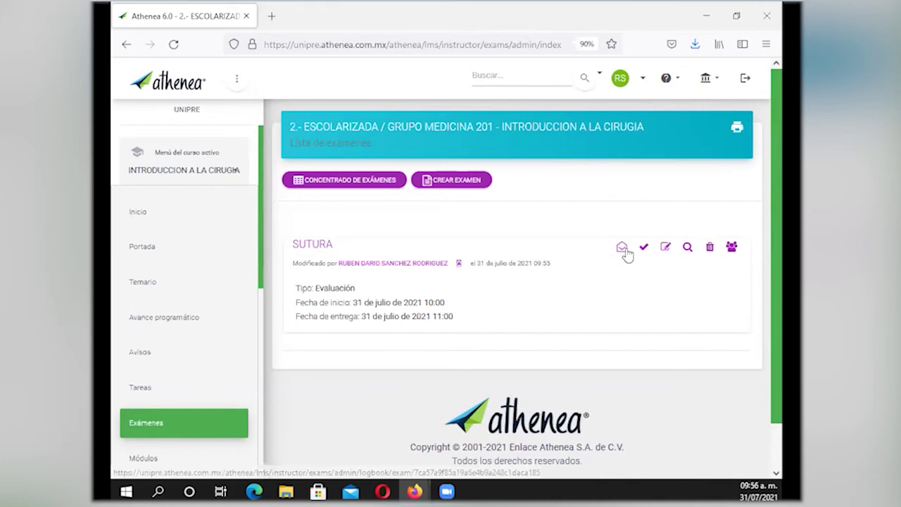
{"action": "left_click", "coordinate": [322, 246]}
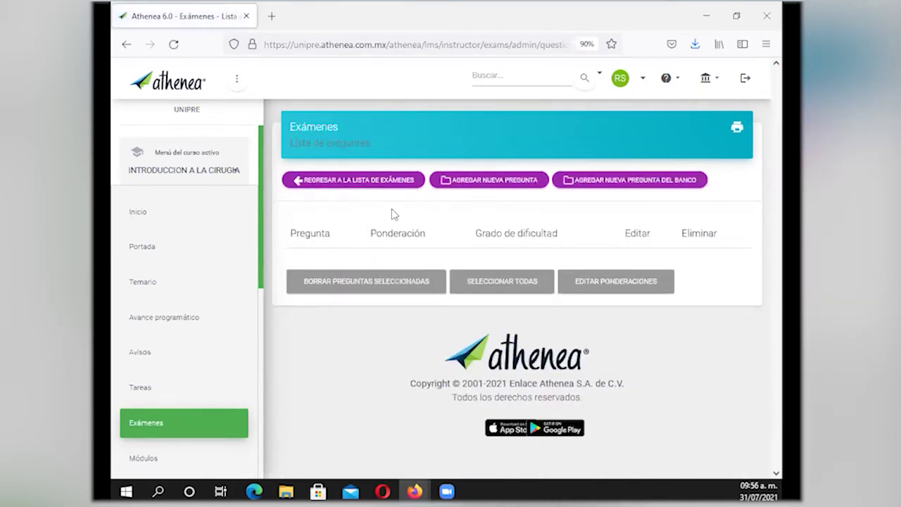
Start a new SUTURA question and try the Completar and both multiple-choice types
{"action": "left_click", "coordinate": [491, 184]}
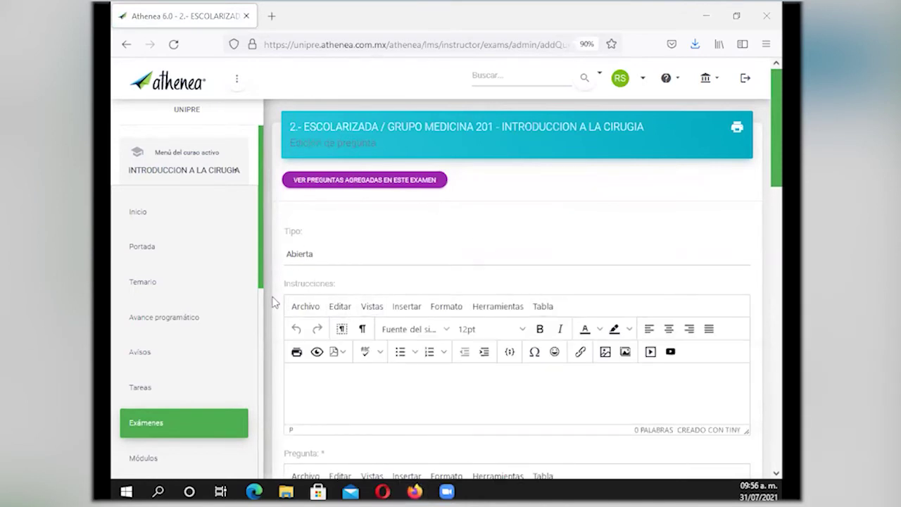
{"action": "left_click", "coordinate": [332, 258]}
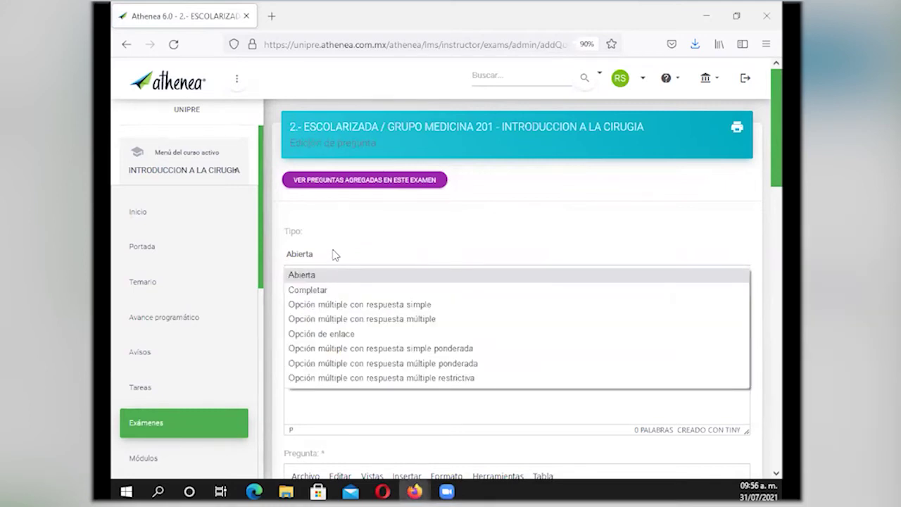
{"action": "left_click", "coordinate": [312, 255]}
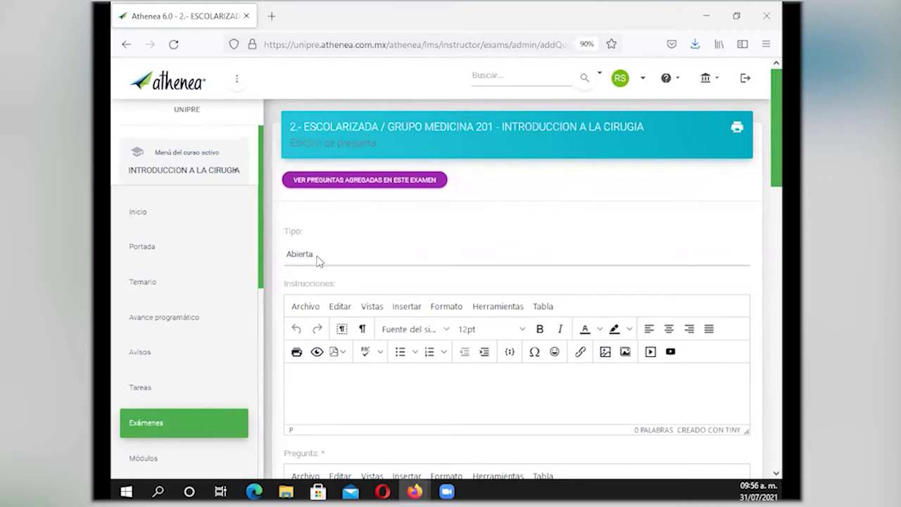
{"action": "left_click", "coordinate": [318, 255]}
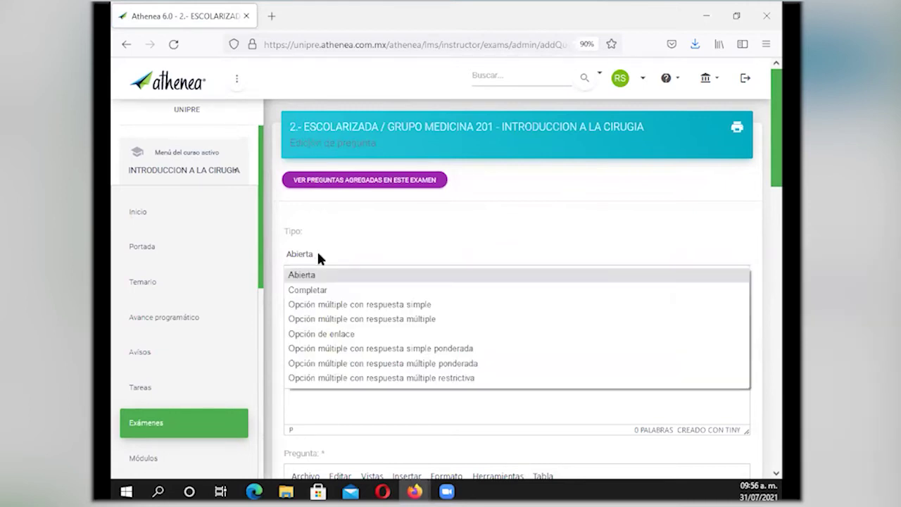
{"action": "left_click", "coordinate": [321, 290]}
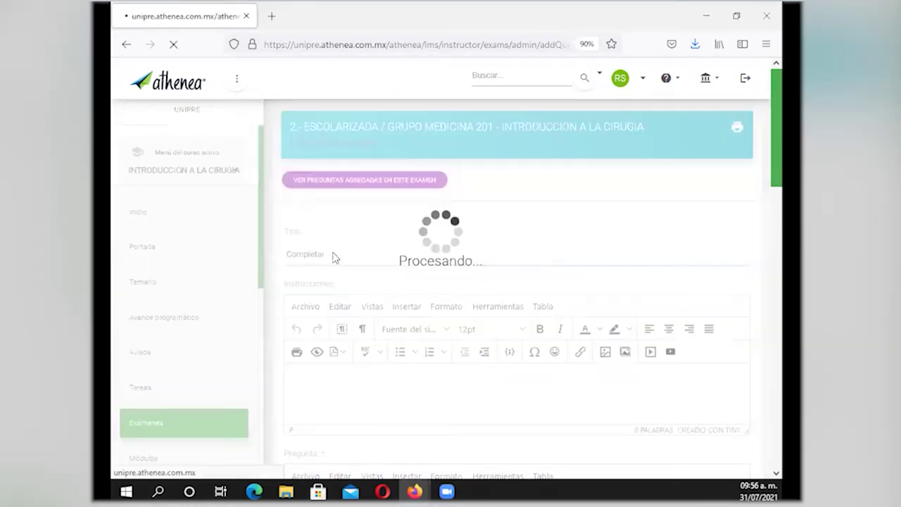
{"action": "left_click", "coordinate": [336, 258]}
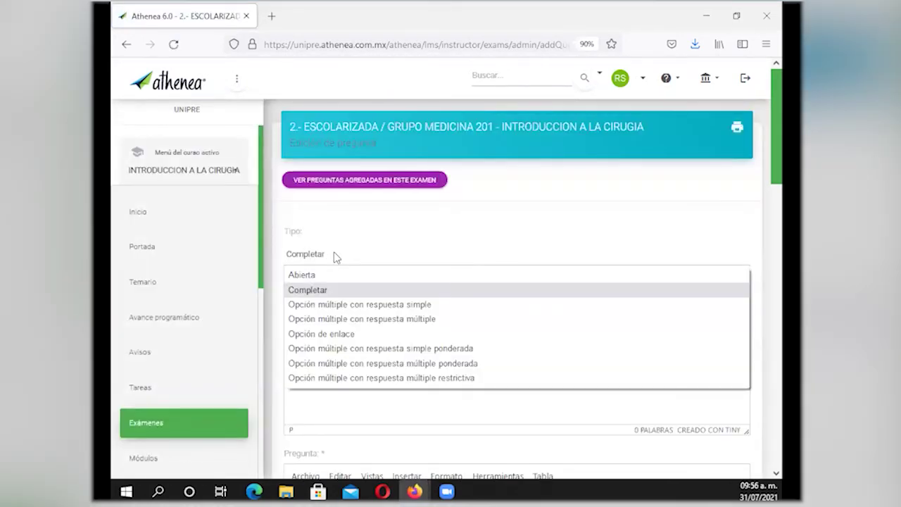
{"action": "left_click", "coordinate": [352, 304]}
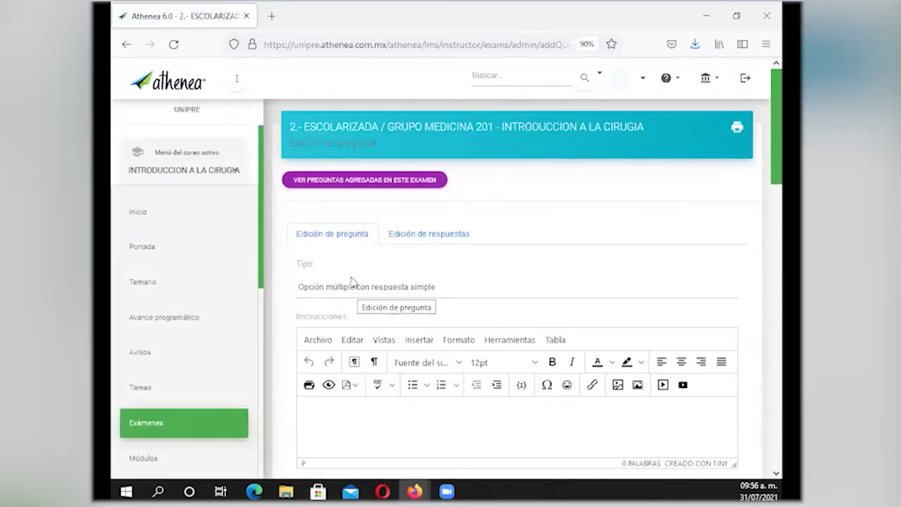
{"action": "left_click", "coordinate": [355, 290]}
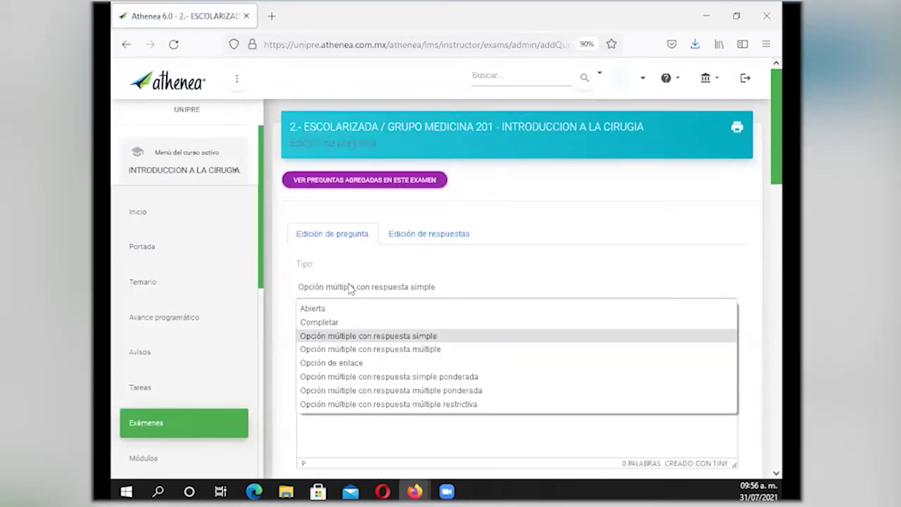
{"action": "left_click", "coordinate": [383, 349]}
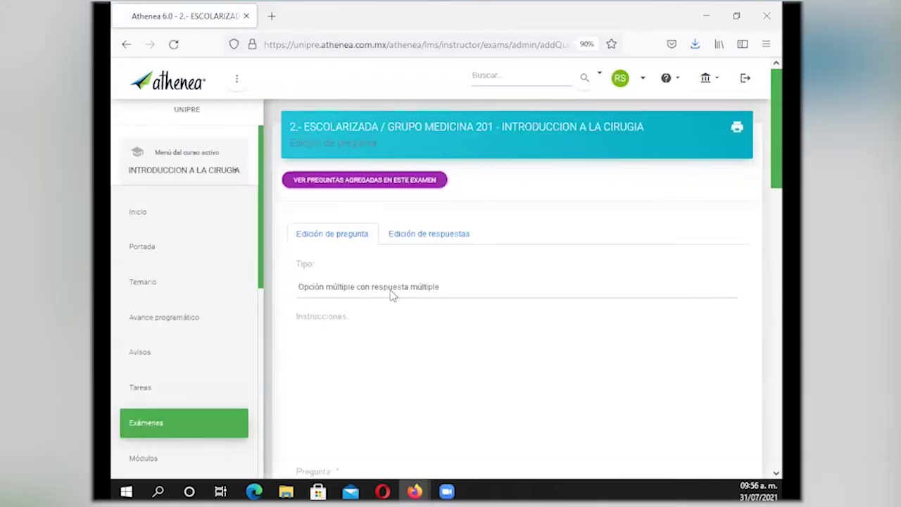
Settle on Abierta as the question type
{"action": "left_click", "coordinate": [386, 288]}
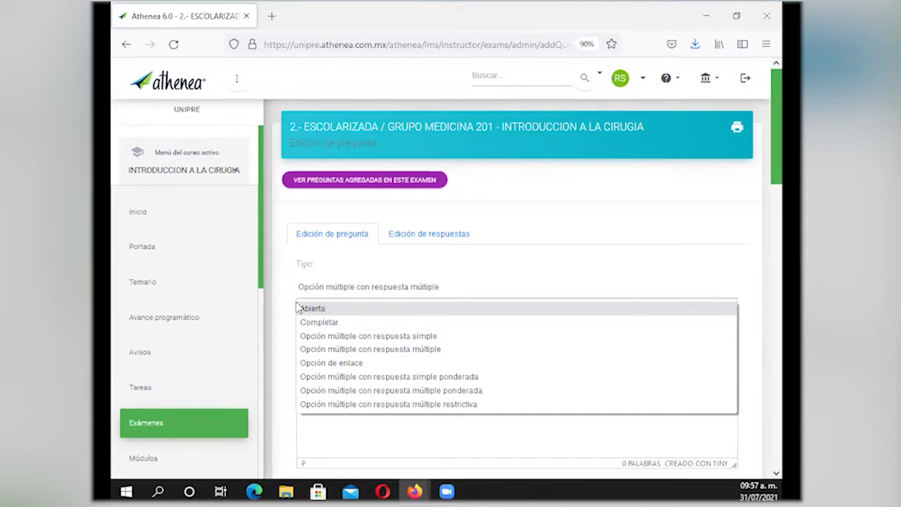
{"action": "left_click", "coordinate": [231, 291]}
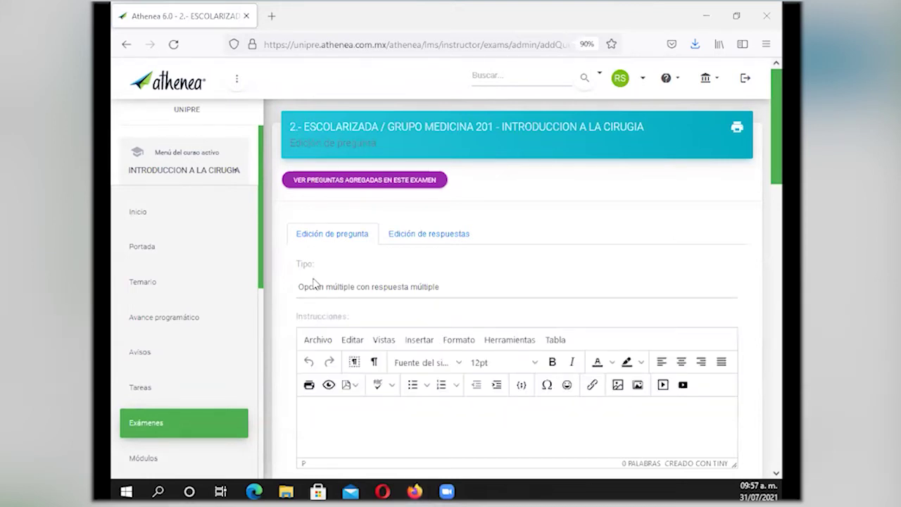
{"action": "left_click", "coordinate": [319, 299]}
{"action": "left_click", "coordinate": [343, 310]}
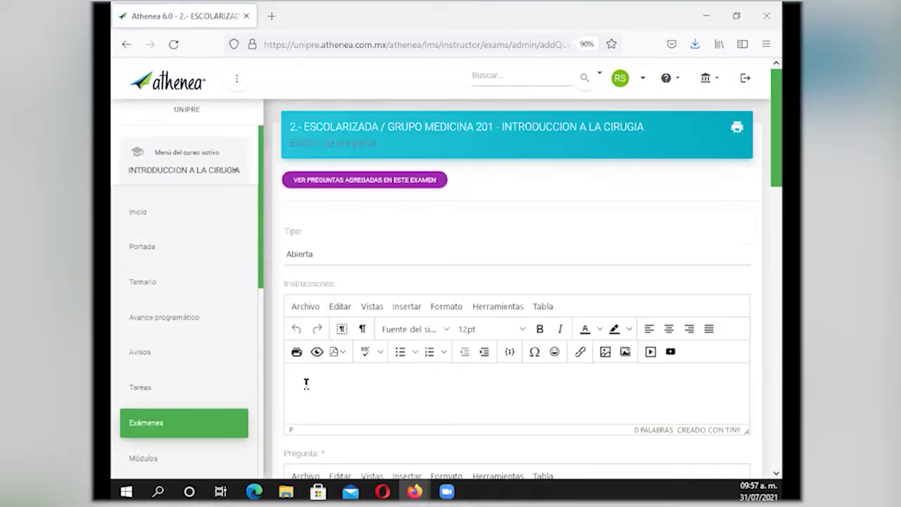
{"action": "left_click", "coordinate": [329, 255]}
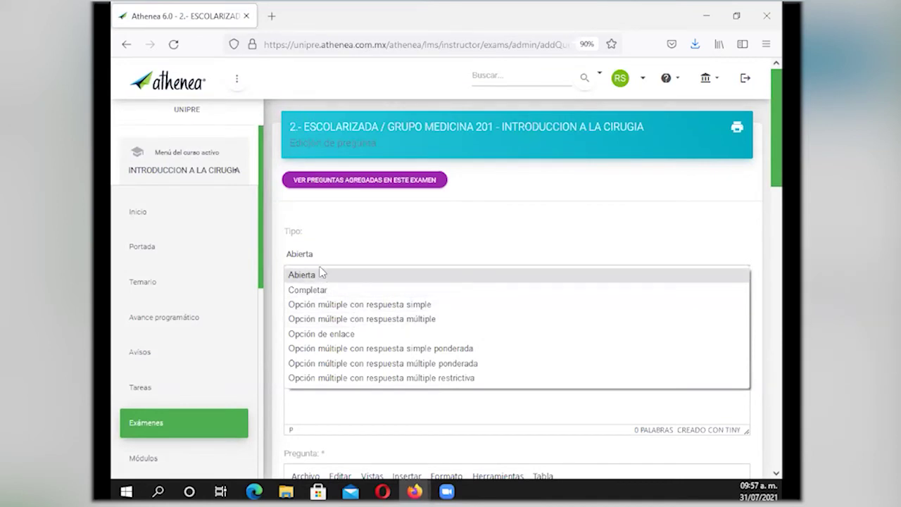
{"action": "left_click", "coordinate": [280, 245]}
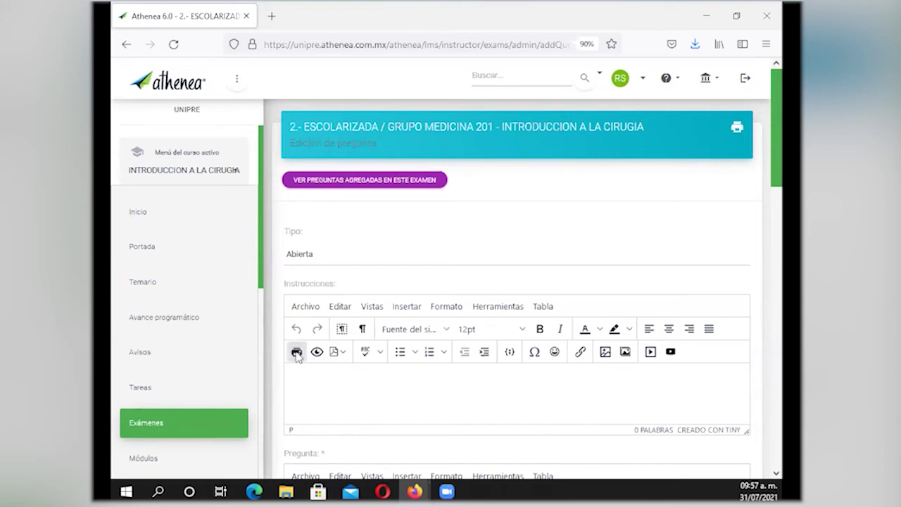
{"action": "left_click", "coordinate": [361, 263]}
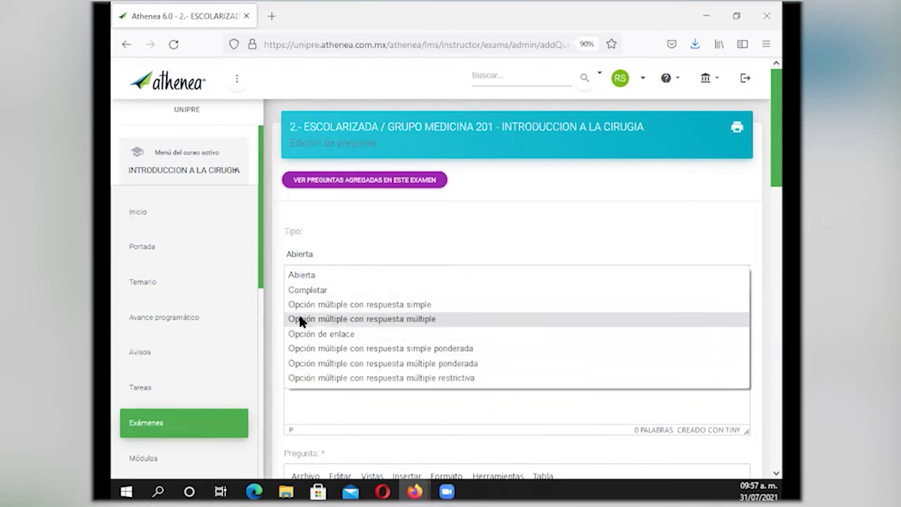
{"action": "left_click", "coordinate": [284, 255]}
{"action": "scroll", "coordinate": [305, 310], "scroll_direction": "down", "scroll_amount": 3}
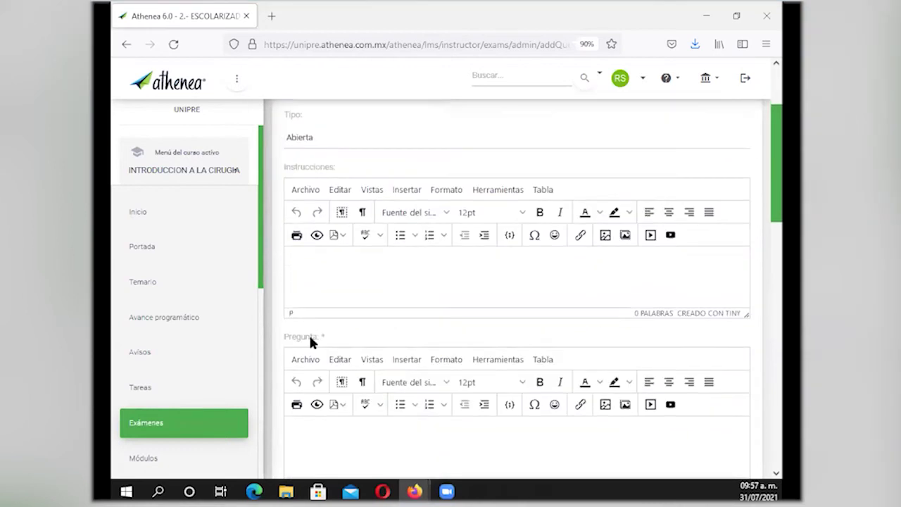
Enter the instructions 'Contesta lo que se te pida'
{"action": "left_click", "coordinate": [341, 251]}
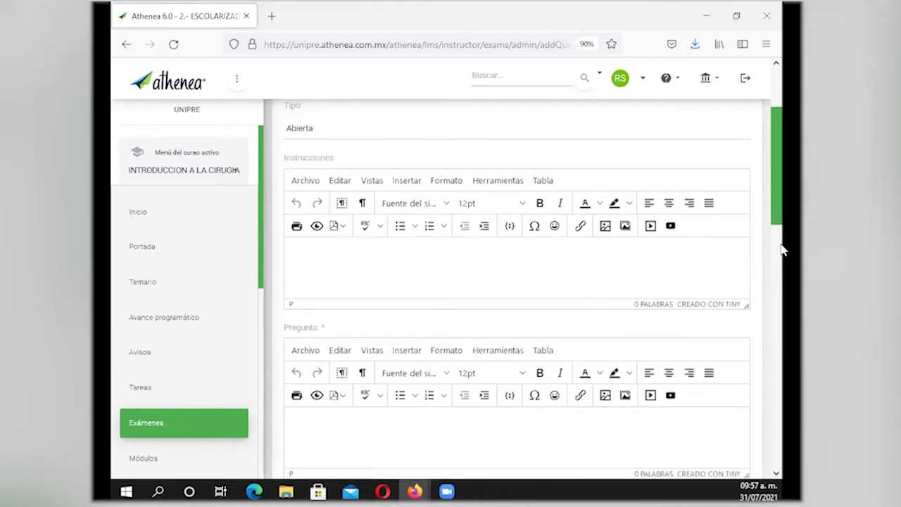
{"action": "type", "text": "Contesta lo que se"}
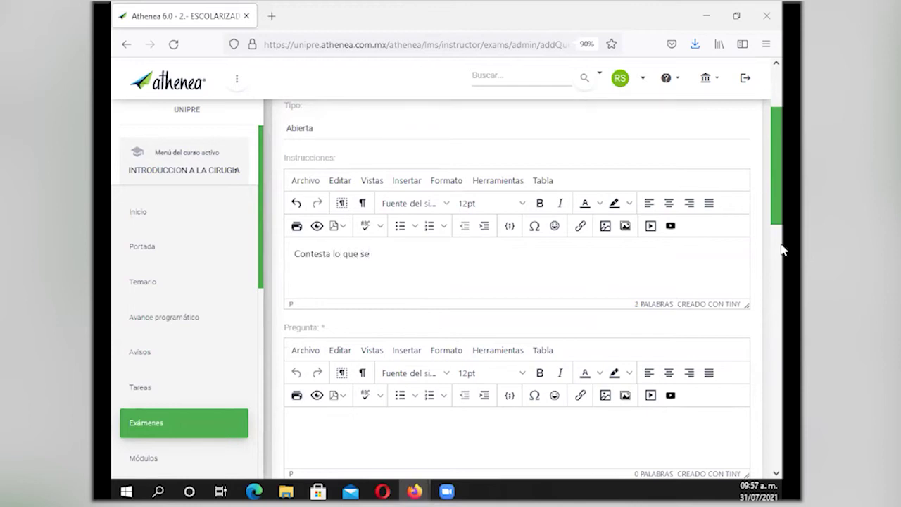
{"action": "type", "text": " te pida"}
{"action": "scroll", "coordinate": [345, 296], "scroll_direction": "down", "scroll_amount": 3}
Replace the draft question with 'PARA QUE SIRVEN LAS SUTURAS?'
{"action": "left_click", "coordinate": [339, 291]}
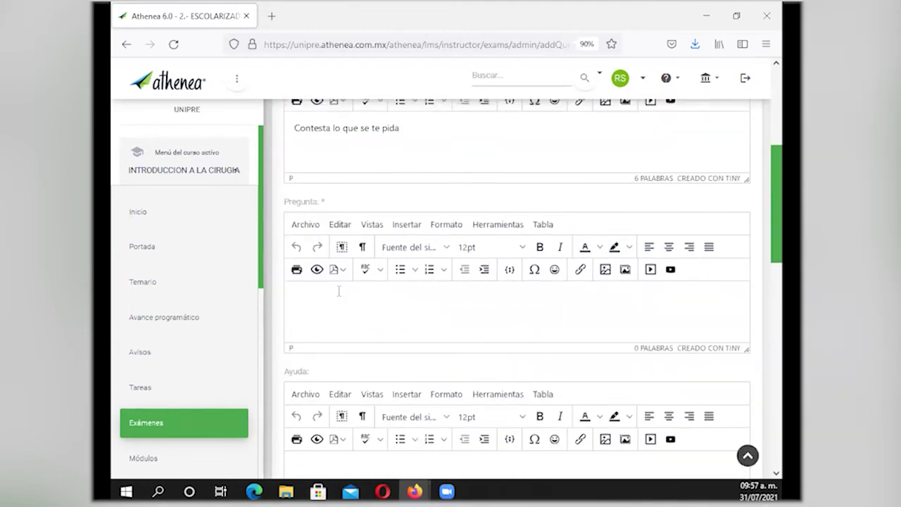
{"action": "type", "text": "i"}
{"action": "key", "text": "BackSpace"}
{"action": "type", "text": "¿QUE TIPO DE"}
{"action": "type", "text": "SUTURAS"}
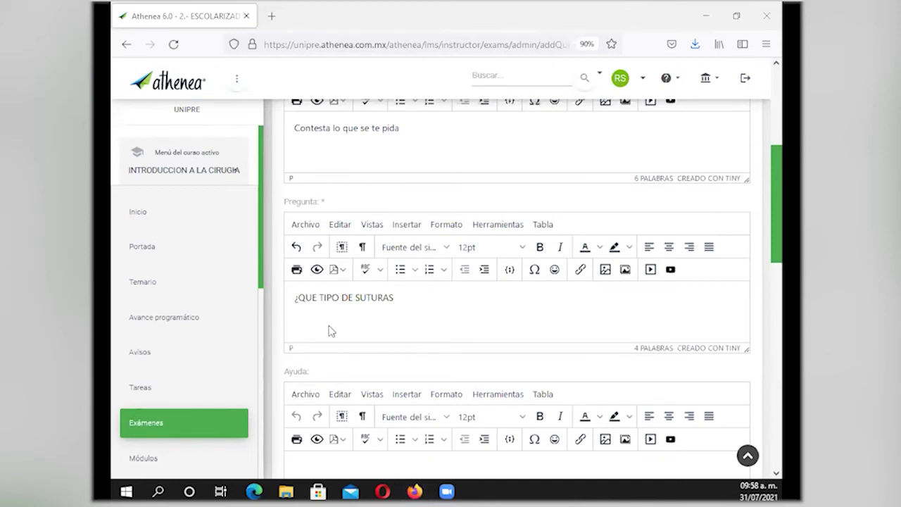
{"action": "left_click", "coordinate": [409, 300]}
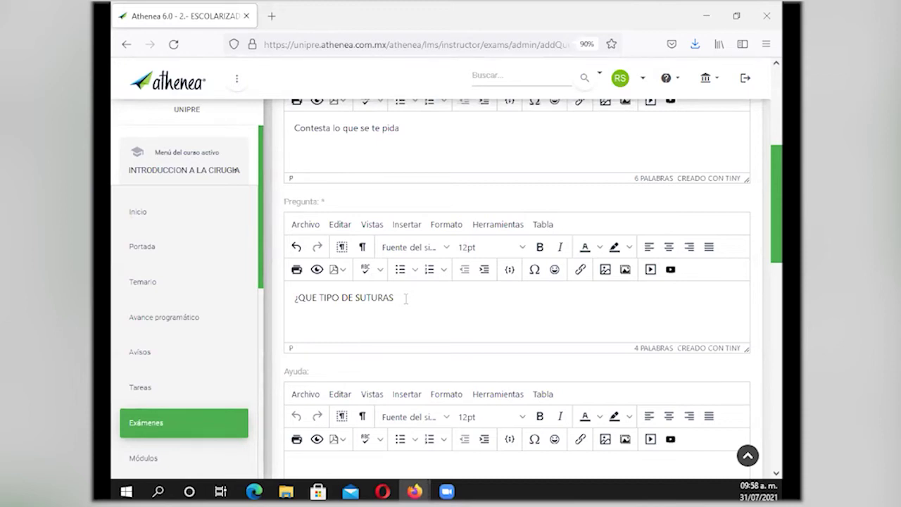
{"action": "left_click_drag", "start_coordinate": [405, 299], "coordinate": [266, 299]}
{"action": "scroll", "coordinate": [338, 306], "scroll_direction": "up", "scroll_amount": 3}
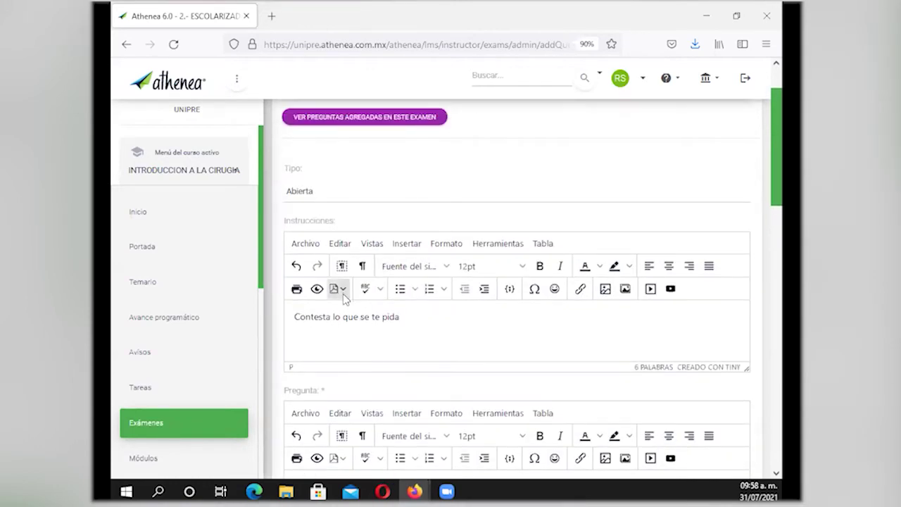
{"action": "scroll", "coordinate": [344, 297], "scroll_direction": "down", "scroll_amount": 2}
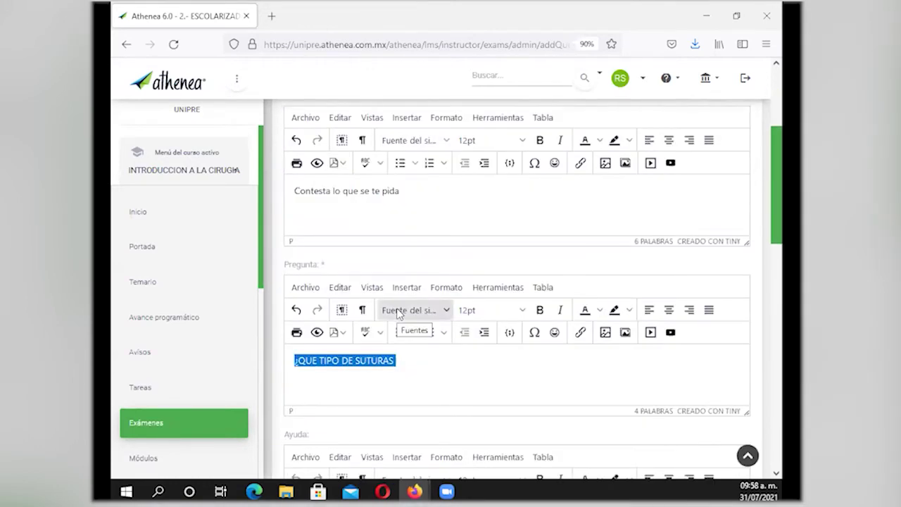
{"action": "key", "text": "BackSpace"}
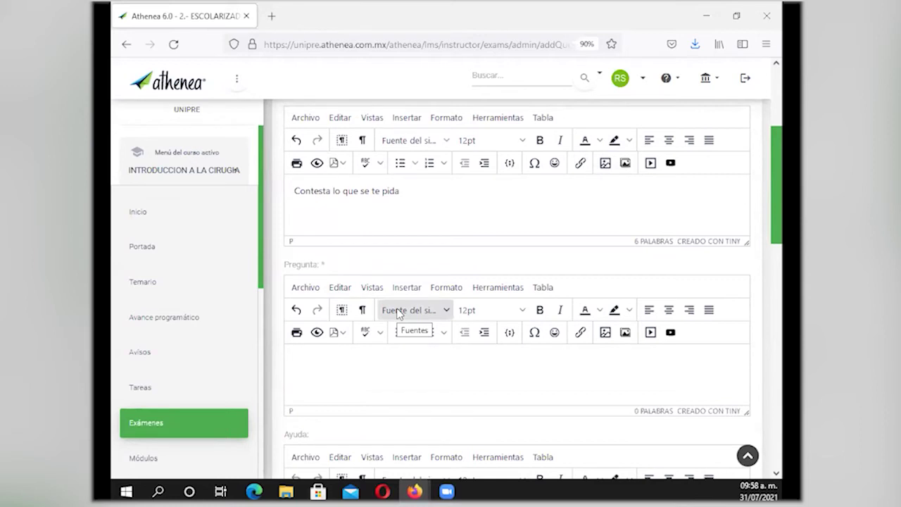
{"action": "type", "text": "PARA QUE SIRVEN LAS"}
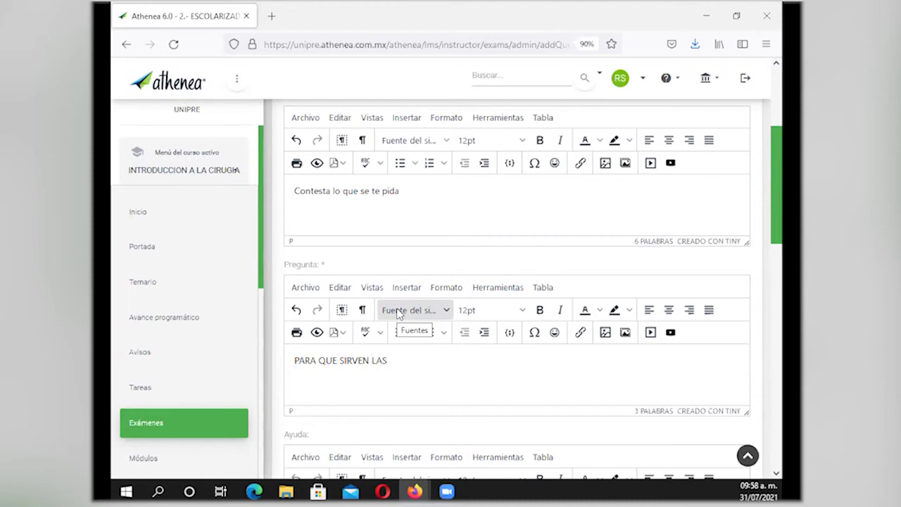
{"action": "type", "text": " SUTURAS?"}
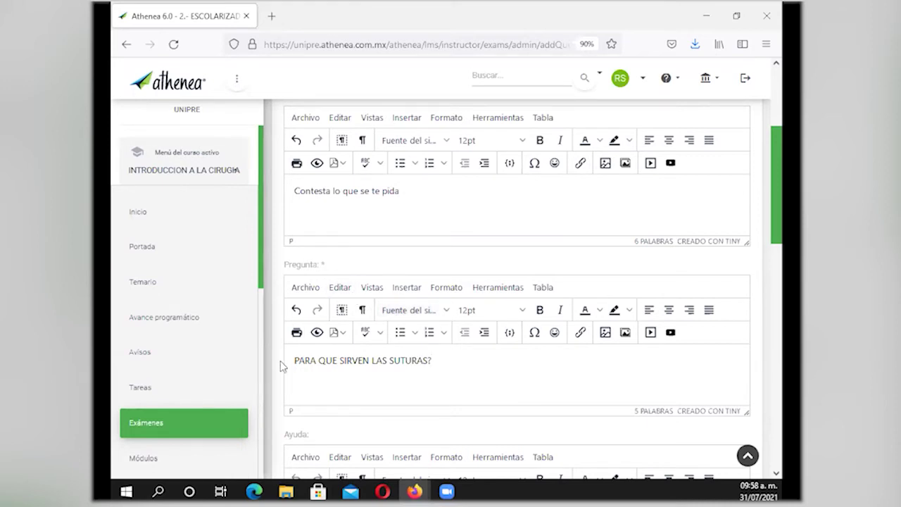
{"action": "scroll", "coordinate": [283, 362], "scroll_direction": "down", "scroll_amount": 3}
{"action": "scroll", "coordinate": [292, 349], "scroll_direction": "down", "scroll_amount": 2}
{"action": "left_click", "coordinate": [314, 346]}
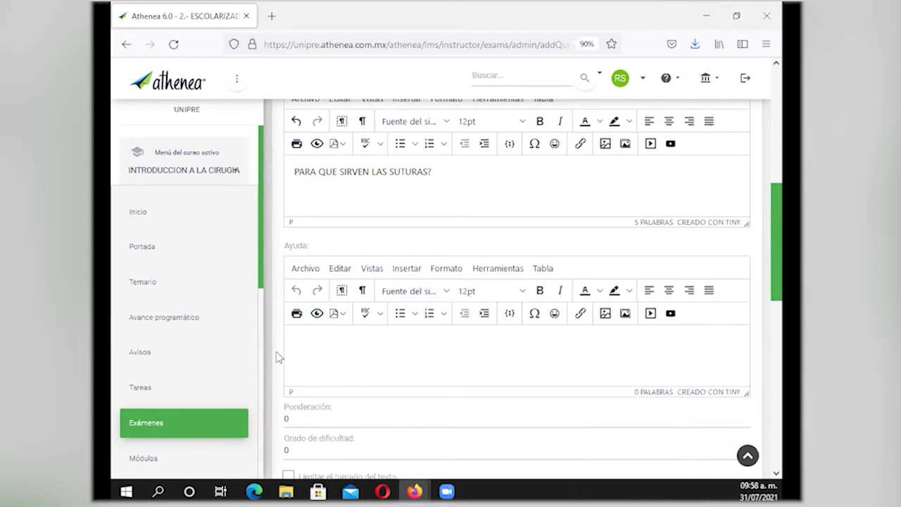
Set the Ponderación weighting to 2
{"action": "scroll", "coordinate": [276, 351], "scroll_direction": "down", "scroll_amount": 4}
{"action": "left_click", "coordinate": [302, 295]}
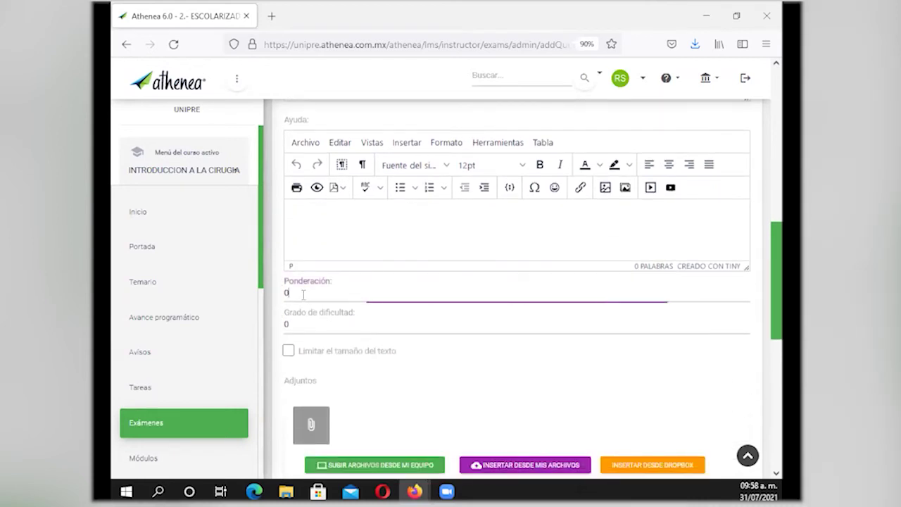
{"action": "left_click_drag", "start_coordinate": [300, 294], "coordinate": [285, 294]}
{"action": "left_click", "coordinate": [304, 324]}
{"action": "left_click", "coordinate": [304, 301]}
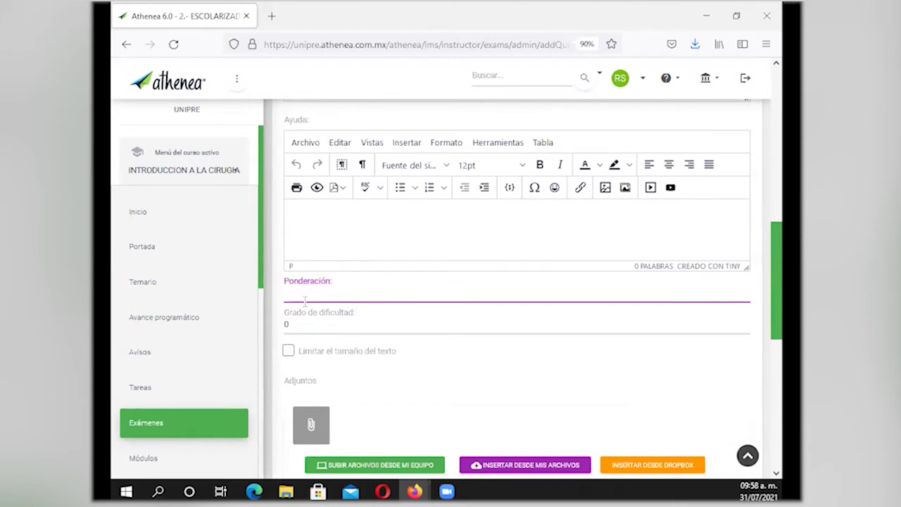
{"action": "left_click", "coordinate": [276, 285]}
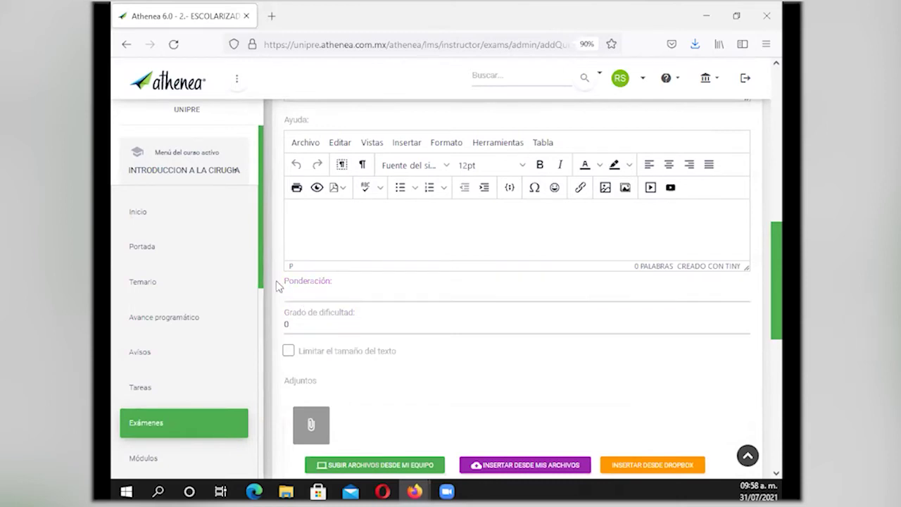
{"action": "left_click", "coordinate": [293, 292]}
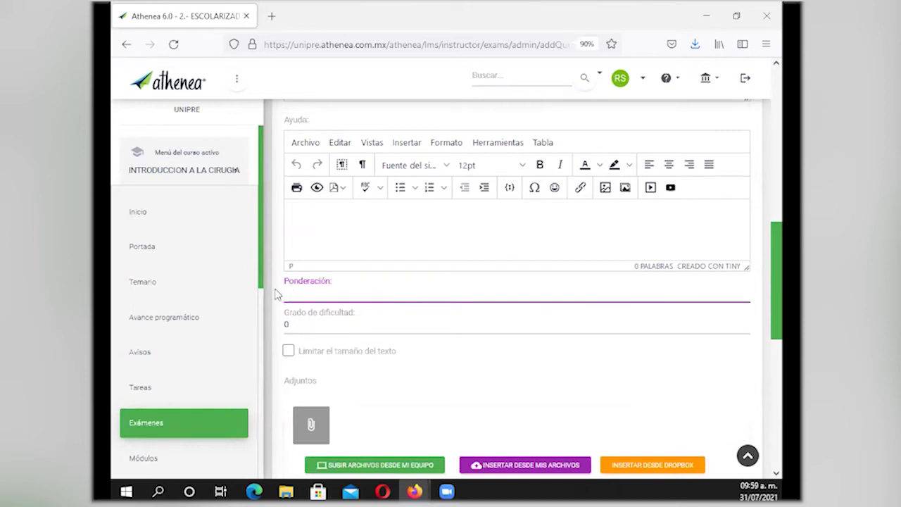
{"action": "left_click", "coordinate": [277, 294]}
{"action": "left_click", "coordinate": [291, 290]}
{"action": "left_click", "coordinate": [445, 288]}
{"action": "type", "text": "2"}
Set Grado de dificultad to 1, leaving Adjuntos empty
{"action": "left_click", "coordinate": [310, 329]}
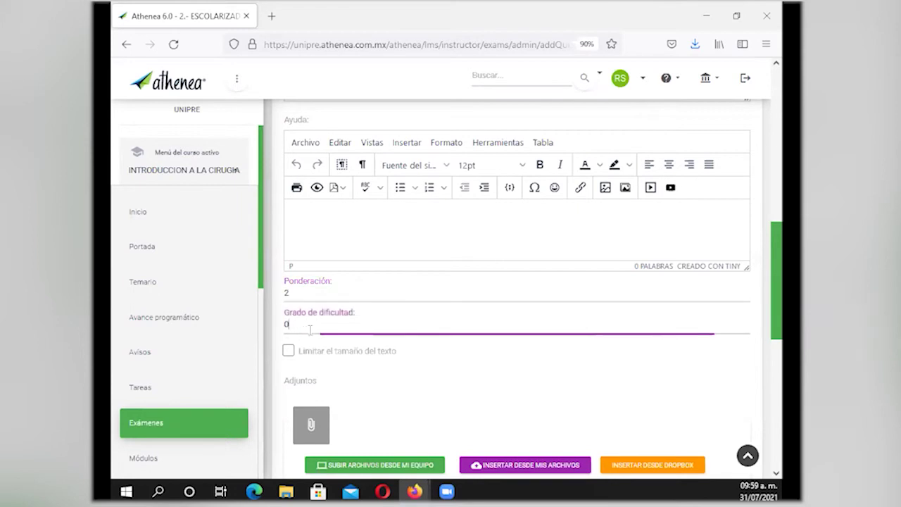
{"action": "key", "text": "BackSpace"}
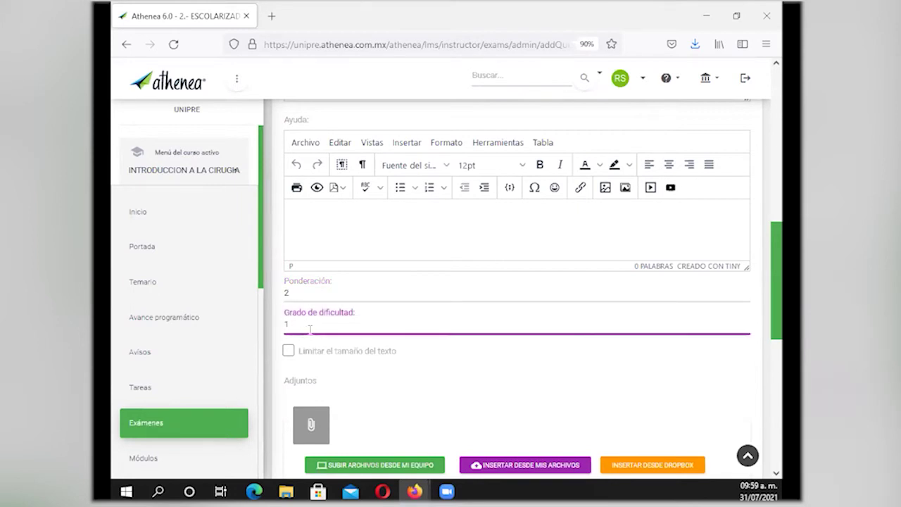
{"action": "type", "text": "1"}
{"action": "left_click", "coordinate": [277, 335]}
{"action": "scroll", "coordinate": [276, 336], "scroll_direction": "down", "scroll_amount": 3}
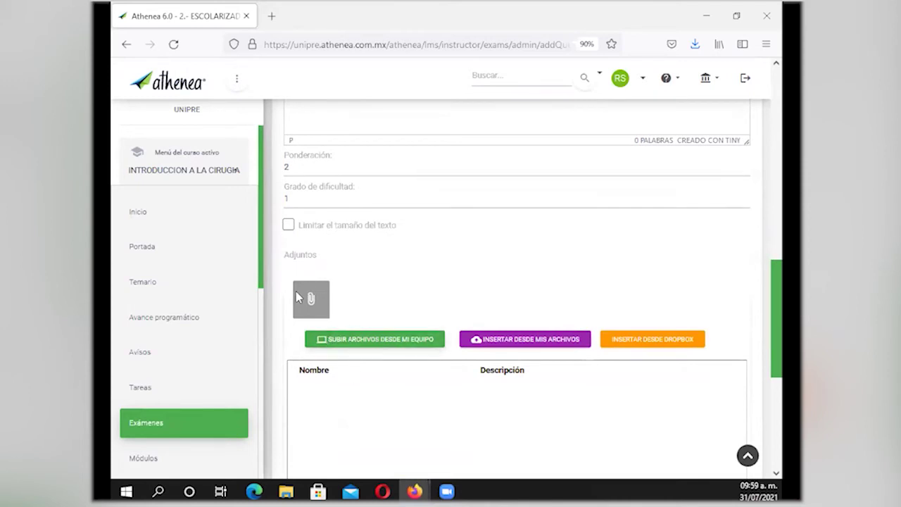
{"action": "scroll", "coordinate": [354, 366], "scroll_direction": "down", "scroll_amount": 2}
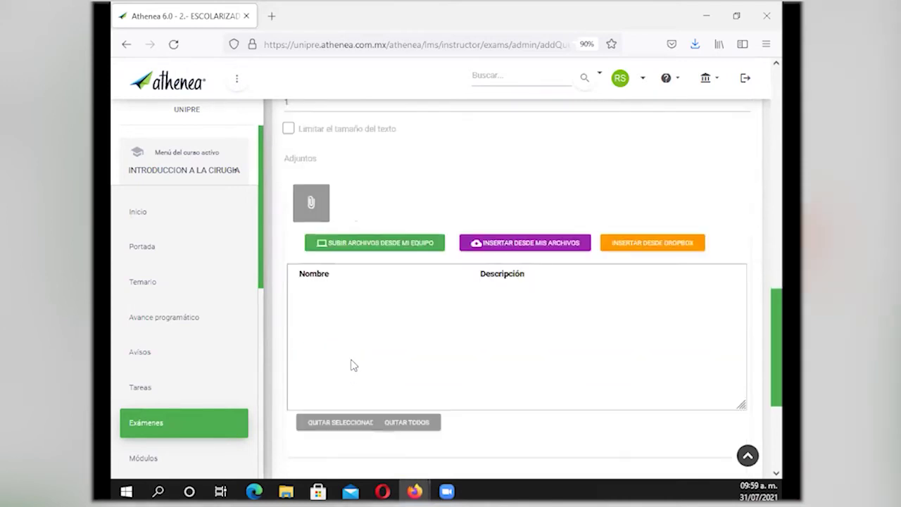
{"action": "scroll", "coordinate": [354, 366], "scroll_direction": "down", "scroll_amount": 1}
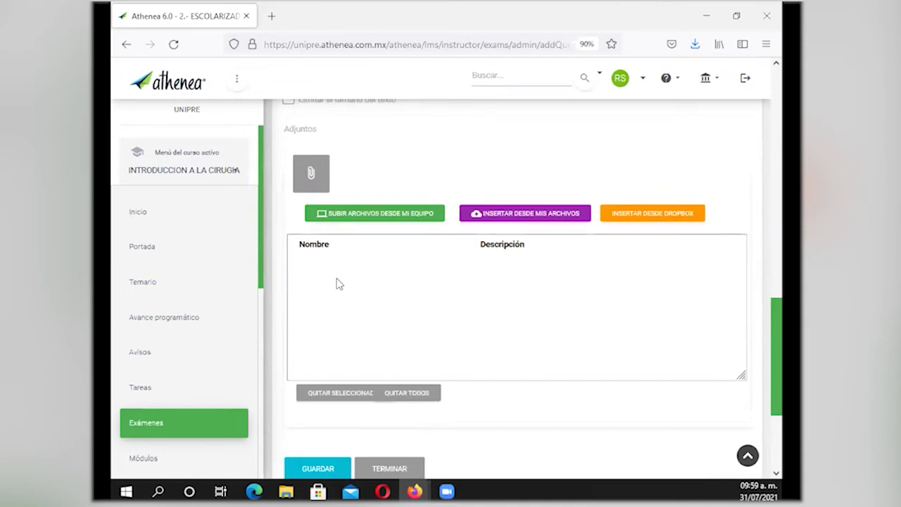
{"action": "scroll", "coordinate": [326, 321], "scroll_direction": "up", "scroll_amount": 4}
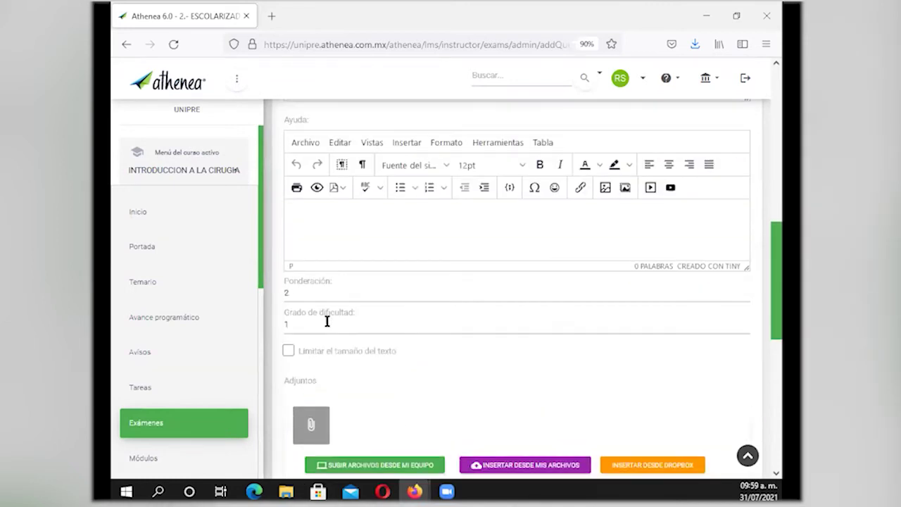
{"action": "scroll", "coordinate": [328, 331], "scroll_direction": "up", "scroll_amount": 8}
{"action": "scroll", "coordinate": [345, 296], "scroll_direction": "down", "scroll_amount": 10}
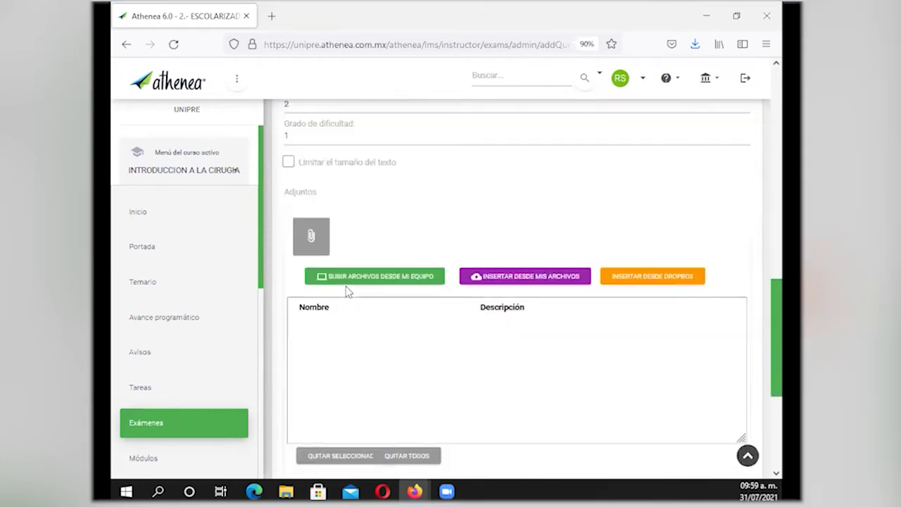
{"action": "scroll", "coordinate": [345, 294], "scroll_direction": "down", "scroll_amount": 5}
Save the Abierta question to SUTURA and check the success confirmation
{"action": "left_click", "coordinate": [328, 305]}
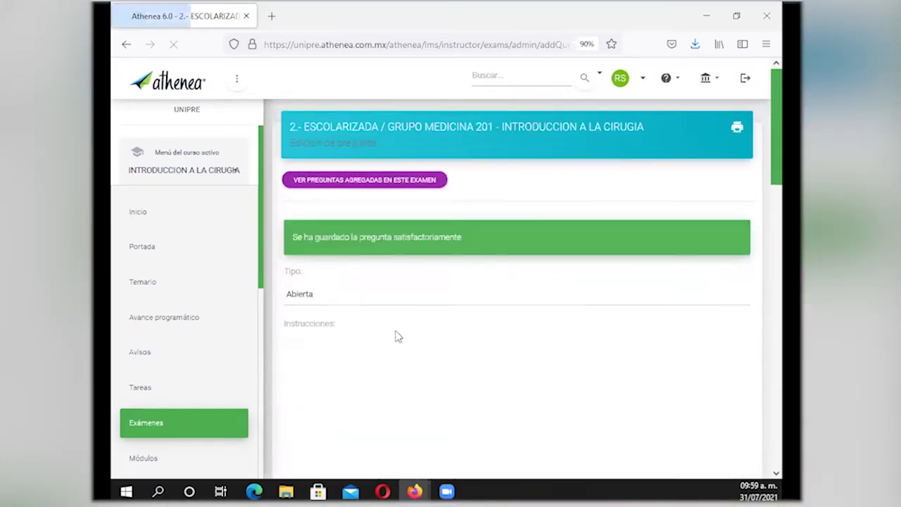
{"action": "left_click_drag", "start_coordinate": [293, 239], "coordinate": [465, 245]}
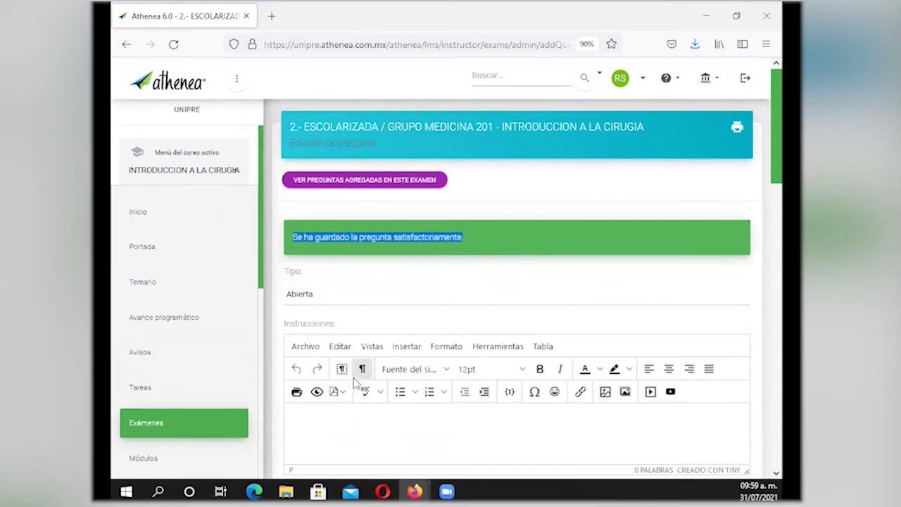
{"action": "scroll", "coordinate": [354, 382], "scroll_direction": "down", "scroll_amount": 5}
{"action": "scroll", "coordinate": [350, 385], "scroll_direction": "up", "scroll_amount": 3}
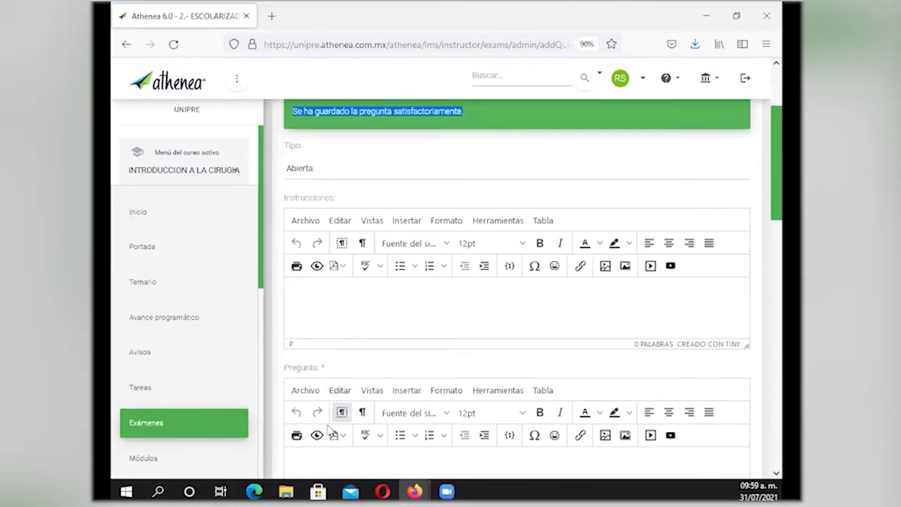
{"action": "scroll", "coordinate": [372, 388], "scroll_direction": "up", "scroll_amount": 2}
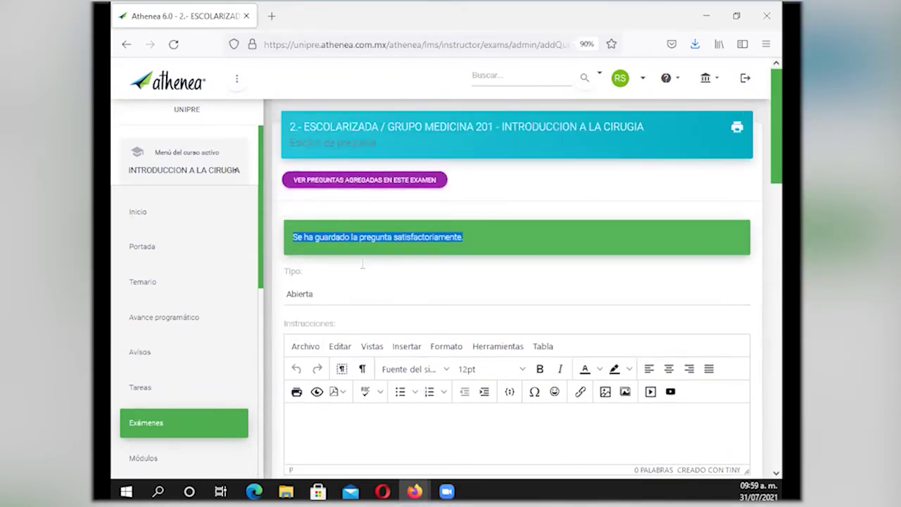
{"action": "left_click", "coordinate": [312, 213]}
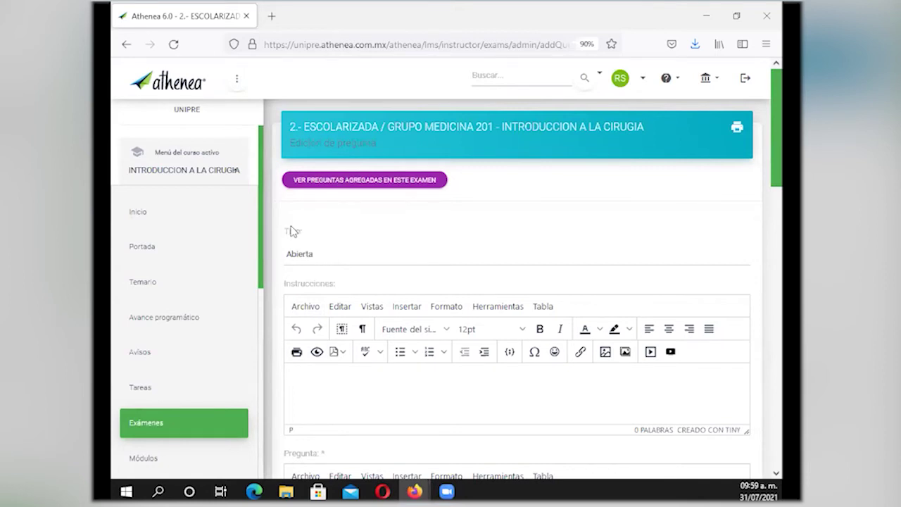
Change the question type to Opción múltiple con respuesta simple
{"action": "left_click_drag", "start_coordinate": [288, 233], "coordinate": [338, 238]}
{"action": "left_click", "coordinate": [350, 243]}
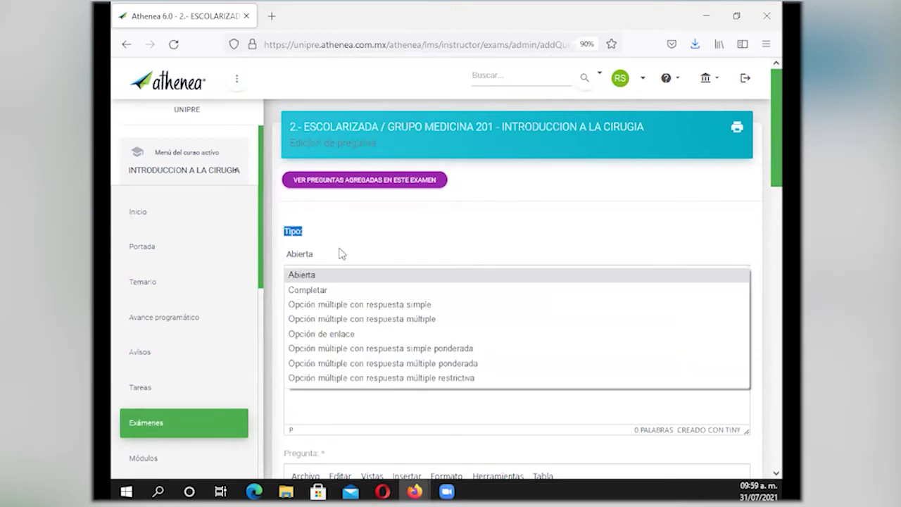
{"action": "left_click", "coordinate": [337, 241]}
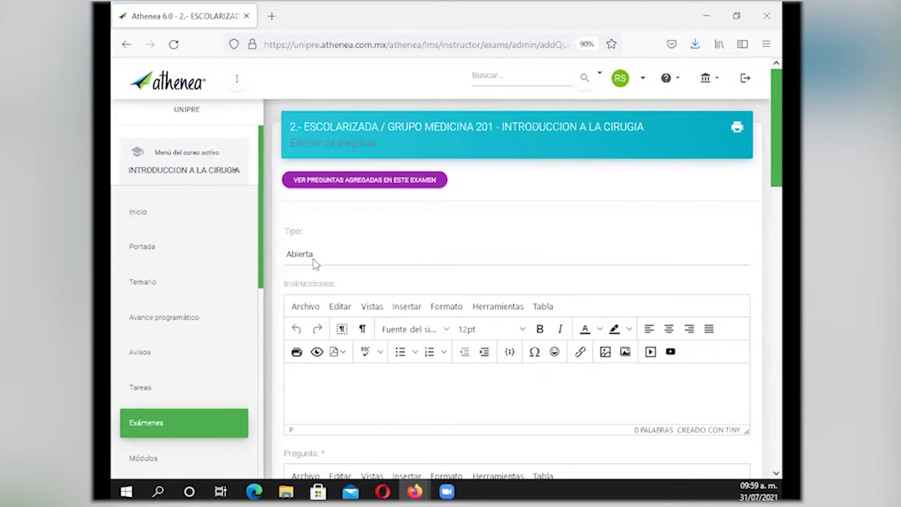
{"action": "left_click", "coordinate": [317, 255]}
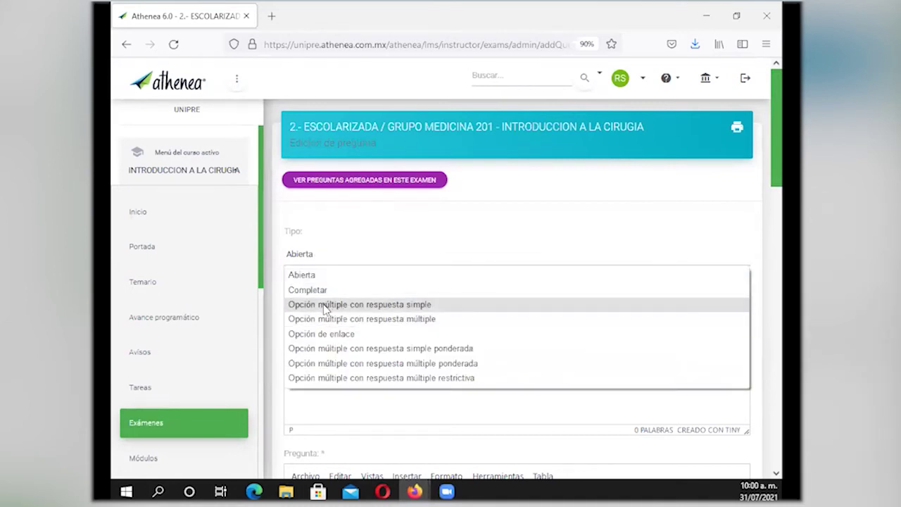
{"action": "left_click", "coordinate": [360, 304]}
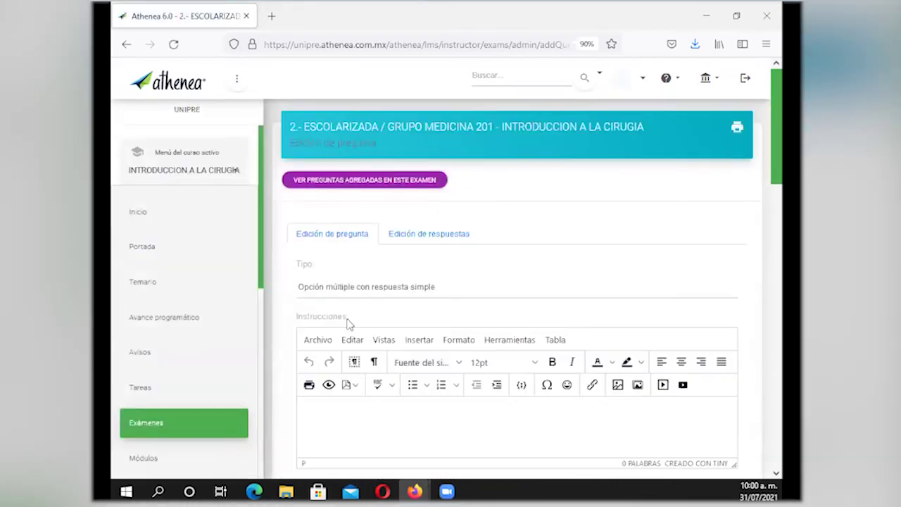
{"action": "scroll", "coordinate": [355, 336], "scroll_direction": "down", "scroll_amount": 3}
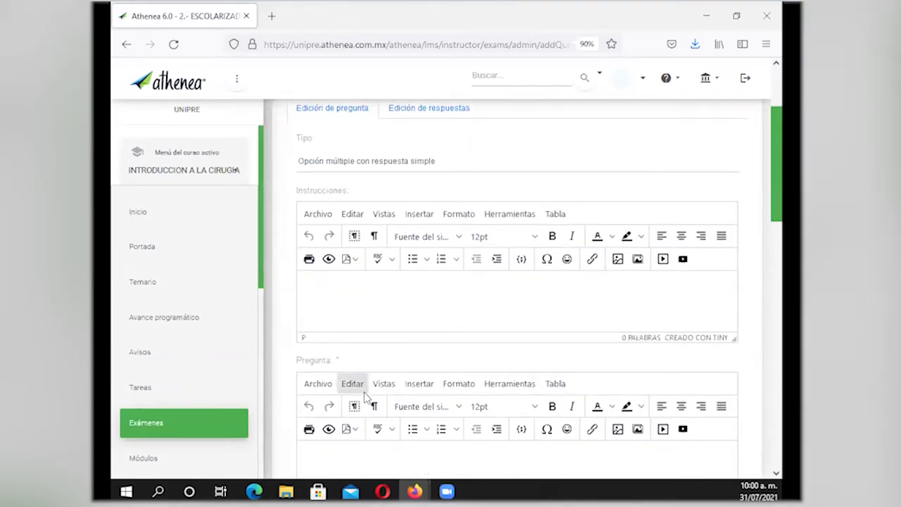
{"action": "scroll", "coordinate": [364, 396], "scroll_direction": "down", "scroll_amount": 2}
{"action": "scroll", "coordinate": [362, 364], "scroll_direction": "up", "scroll_amount": 3}
{"action": "scroll", "coordinate": [356, 345], "scroll_direction": "down", "scroll_amount": 3}
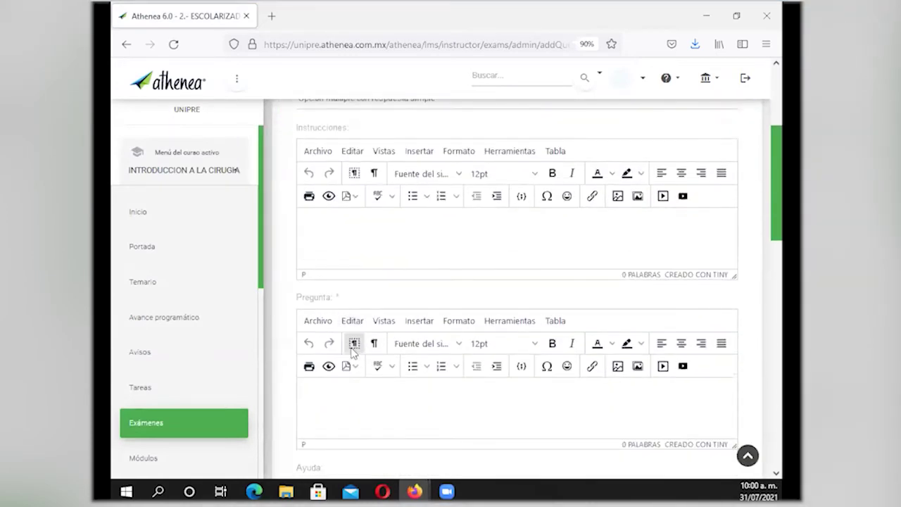
Write the instructions 'Contesta la pregunta correcta.'
{"action": "left_click", "coordinate": [337, 221]}
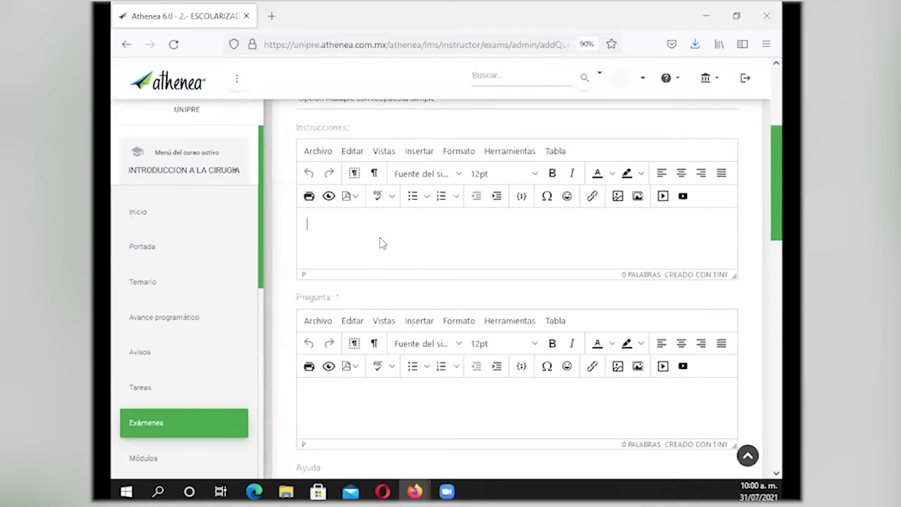
{"action": "type", "text": "Contesta la pregunta cpr"}
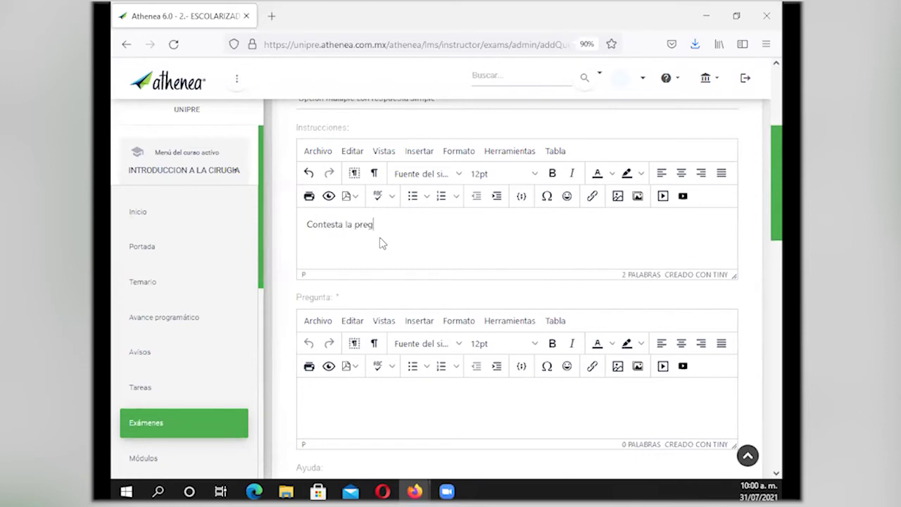
{"action": "key", "text": "BackSpace"}
{"action": "key", "text": "BackSpace"}
{"action": "type", "text": "orrecta"}
{"action": "type", "text": "."}
{"action": "scroll", "coordinate": [422, 324], "scroll_direction": "down", "scroll_amount": 3}
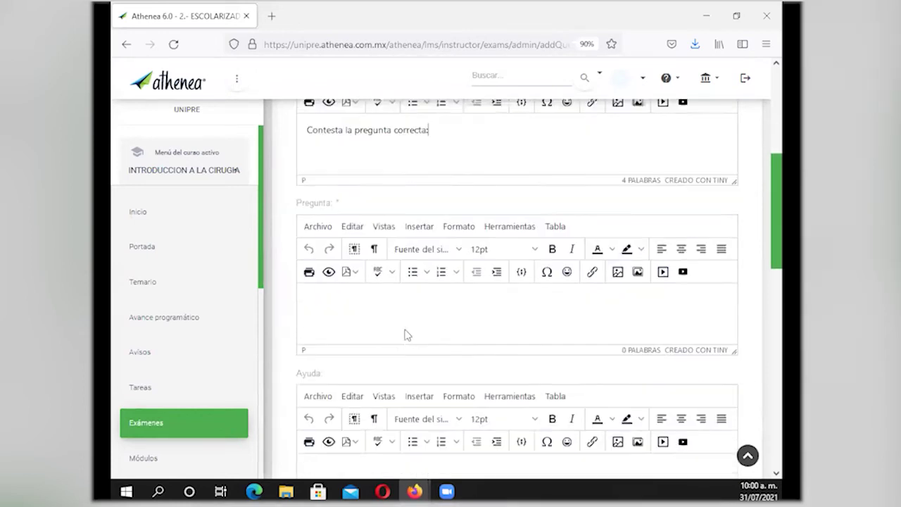
{"action": "left_click", "coordinate": [374, 286]}
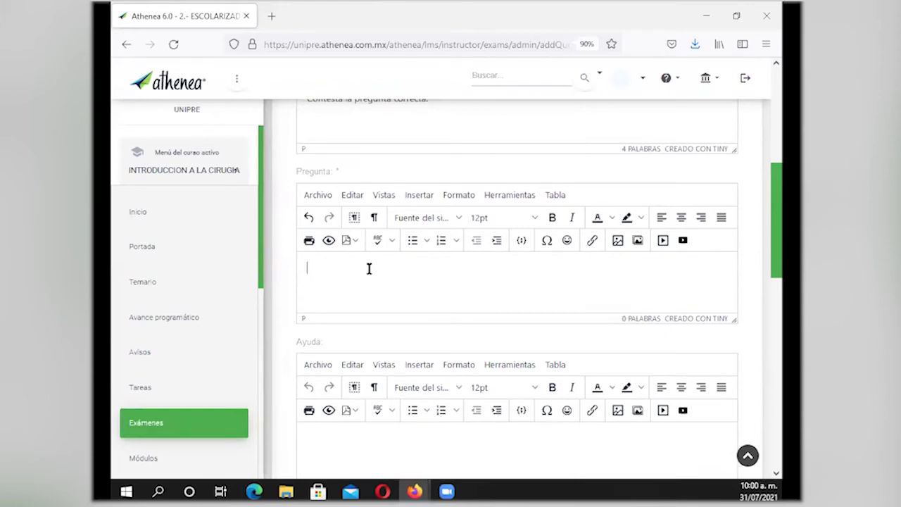
Enter the question text 'QUE TIPO DE SUTURAS EXISTEN?'
{"action": "type", "text": "QUE TIPO DE SUTURAS EC"}
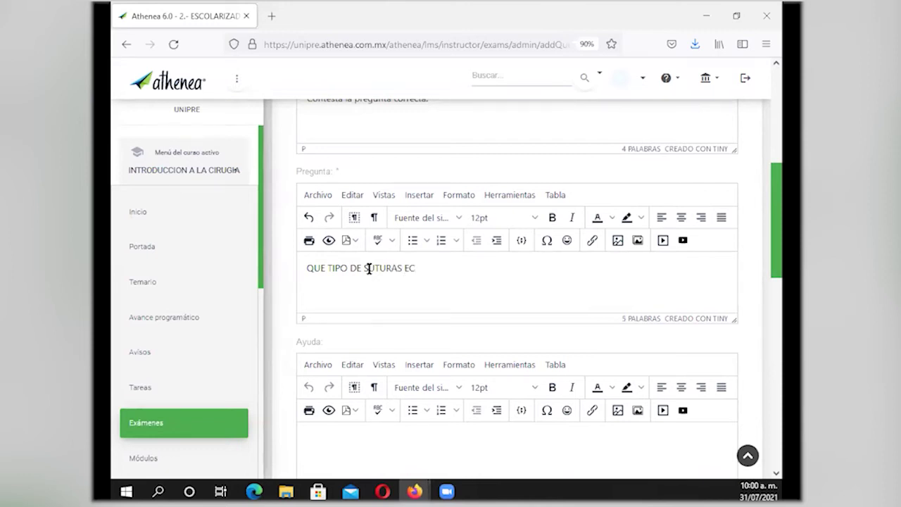
{"action": "key", "text": "BackSpace"}
{"action": "type", "text": "XISTEN?"}
{"action": "left_click", "coordinate": [298, 302]}
{"action": "scroll", "coordinate": [297, 302], "scroll_direction": "down", "scroll_amount": 3}
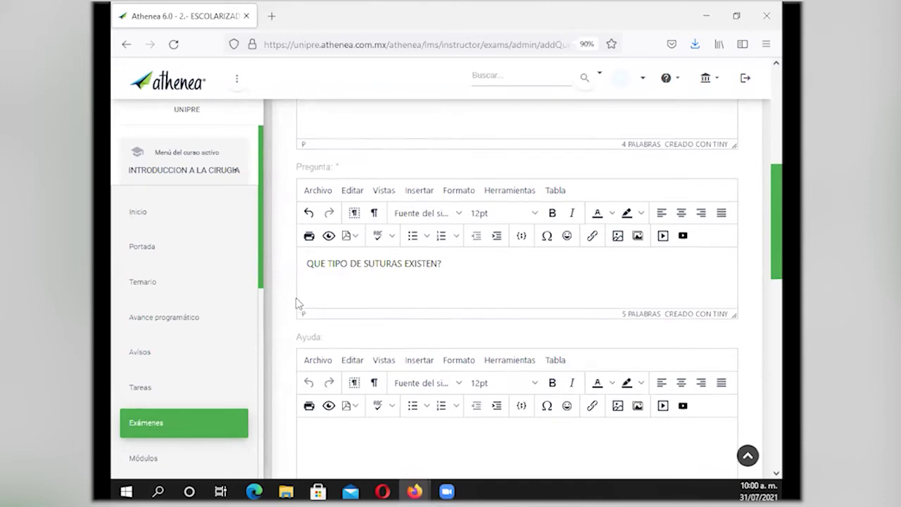
{"action": "scroll", "coordinate": [298, 303], "scroll_direction": "down", "scroll_amount": 1}
{"action": "left_click", "coordinate": [321, 265]}
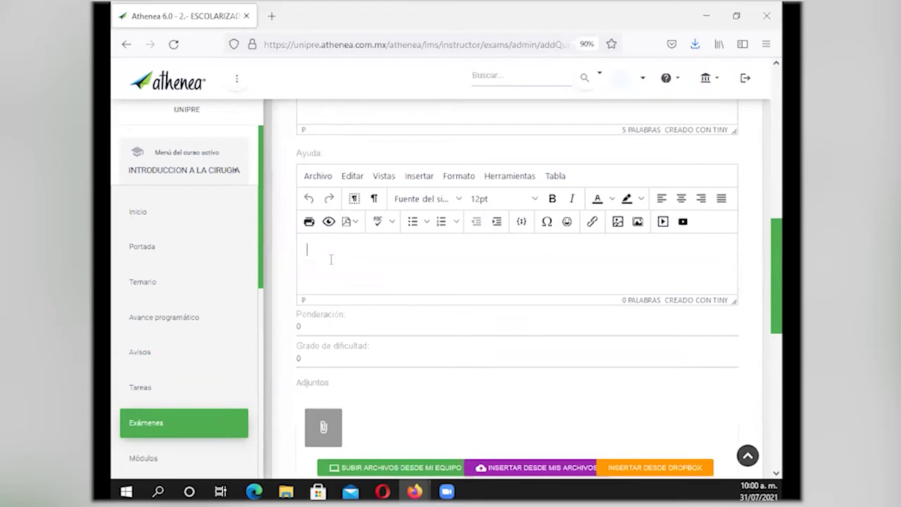
Set the weighting to 5 and the difficulty grade to 2
{"action": "left_click", "coordinate": [329, 332]}
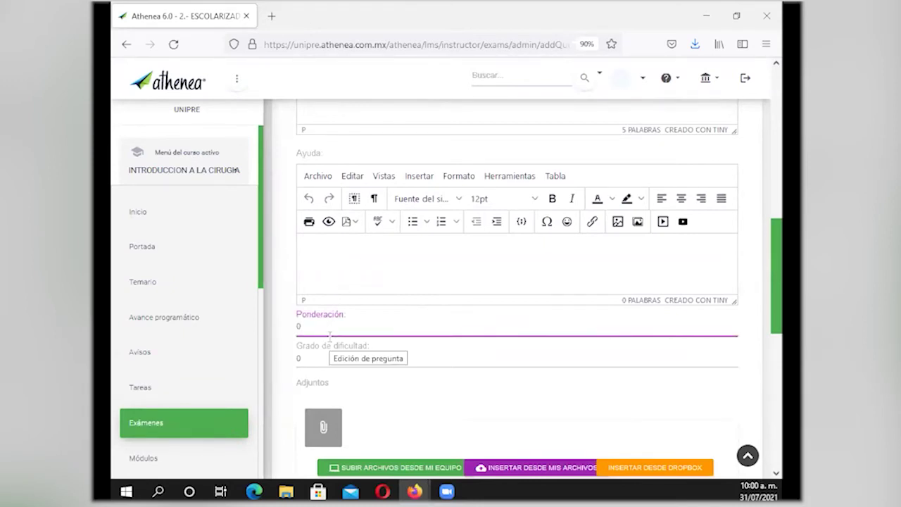
{"action": "key", "text": "BackSpace"}
{"action": "type", "text": "4"}
{"action": "key", "text": "BackSpace"}
{"action": "type", "text": "5"}
{"action": "left_click", "coordinate": [326, 360]}
{"action": "key", "text": "BackSpace"}
{"action": "type", "text": "2"}
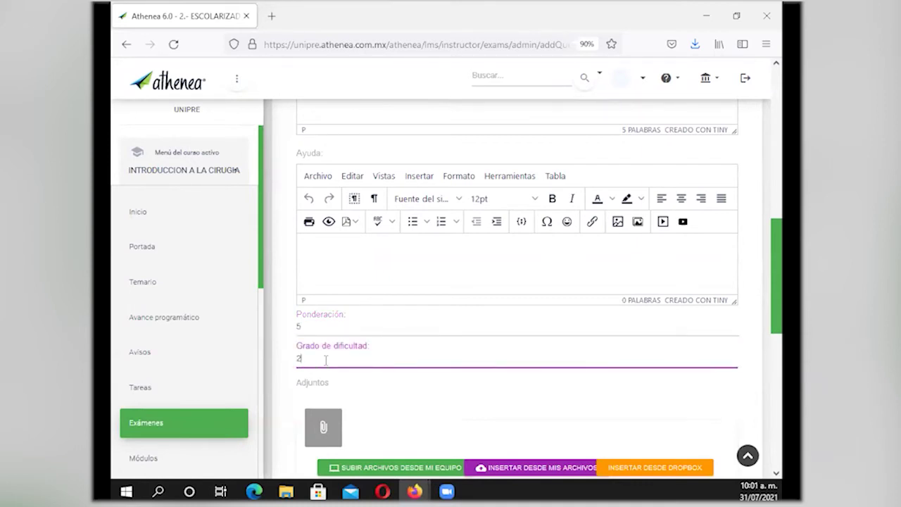
{"action": "left_click", "coordinate": [277, 370]}
{"action": "scroll", "coordinate": [275, 372], "scroll_direction": "down", "scroll_amount": 3}
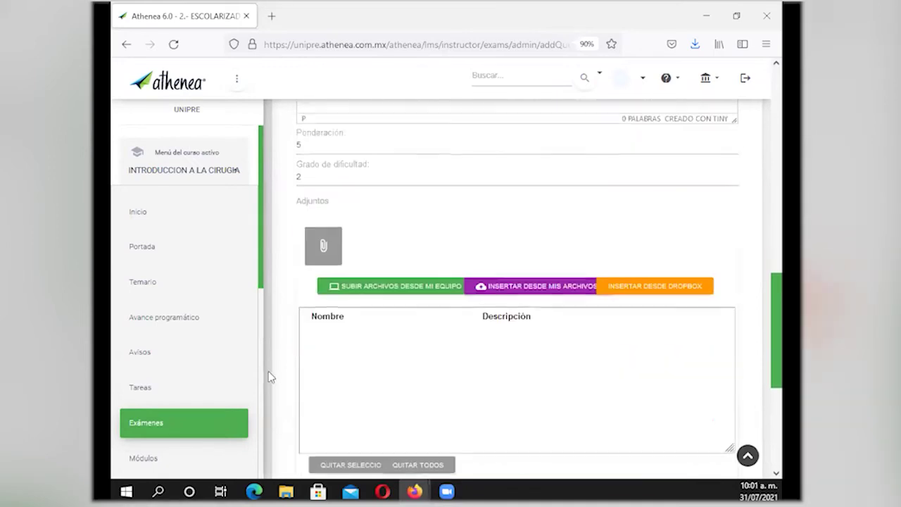
{"action": "scroll", "coordinate": [278, 380], "scroll_direction": "up", "scroll_amount": 7}
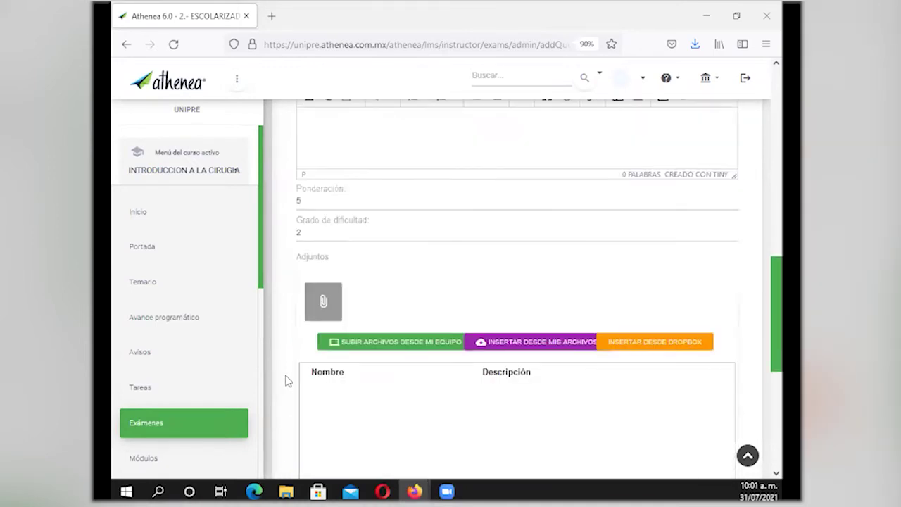
{"action": "scroll", "coordinate": [302, 365], "scroll_direction": "up", "scroll_amount": 4}
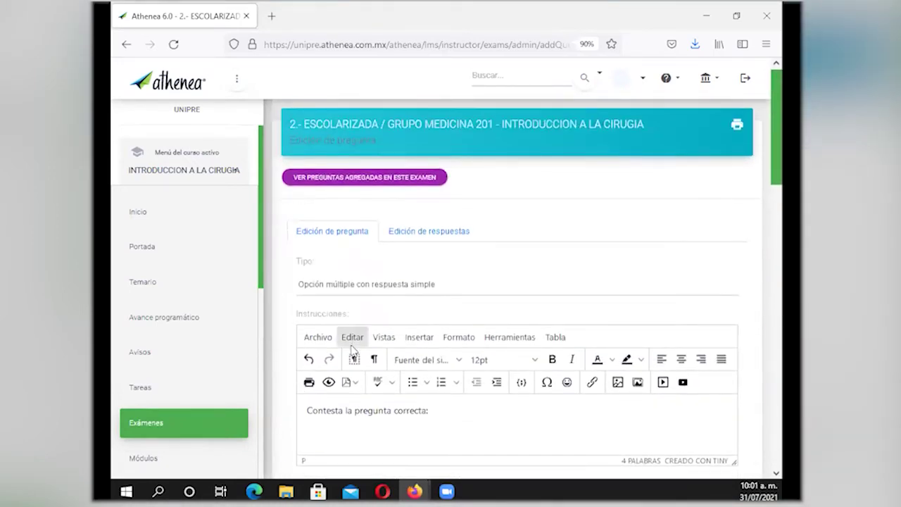
In Edición de respuestas, start a new answer with Agregar Respuesta
{"action": "mouse_move", "coordinate": [302, 175]}
{"action": "left_mouse_down"}
{"action": "mouse_move", "coordinate": [328, 173]}
{"action": "mouse_move", "coordinate": [299, 179]}
{"action": "mouse_move", "coordinate": [297, 170]}
{"action": "left_mouse_up"}
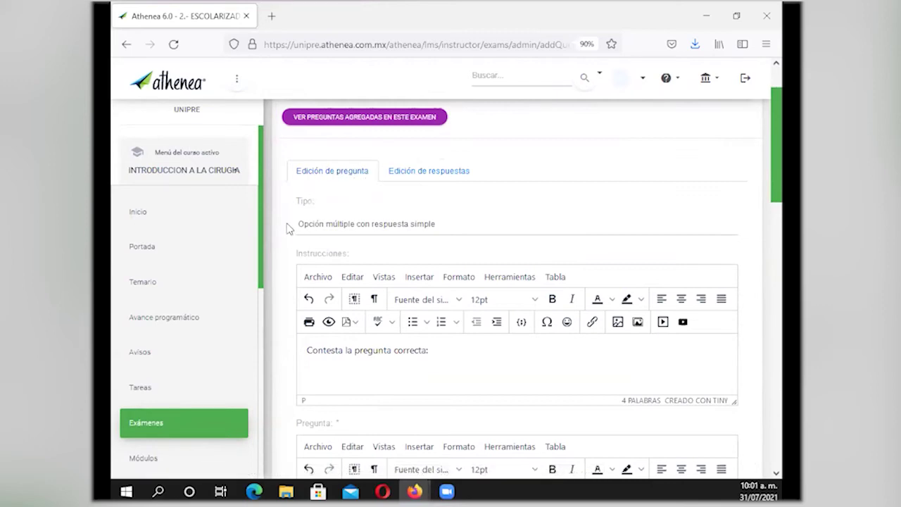
{"action": "scroll", "coordinate": [286, 246], "scroll_direction": "down", "scroll_amount": 10}
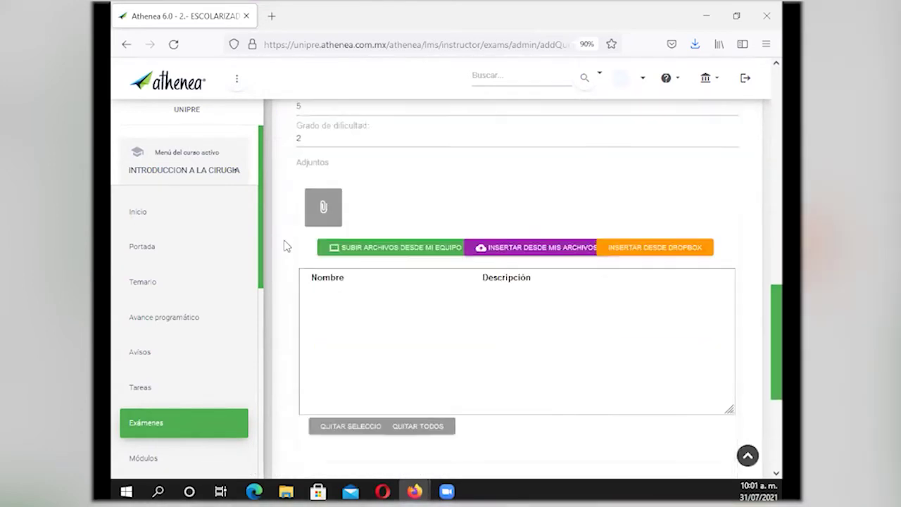
{"action": "scroll", "coordinate": [286, 246], "scroll_direction": "up", "scroll_amount": 10}
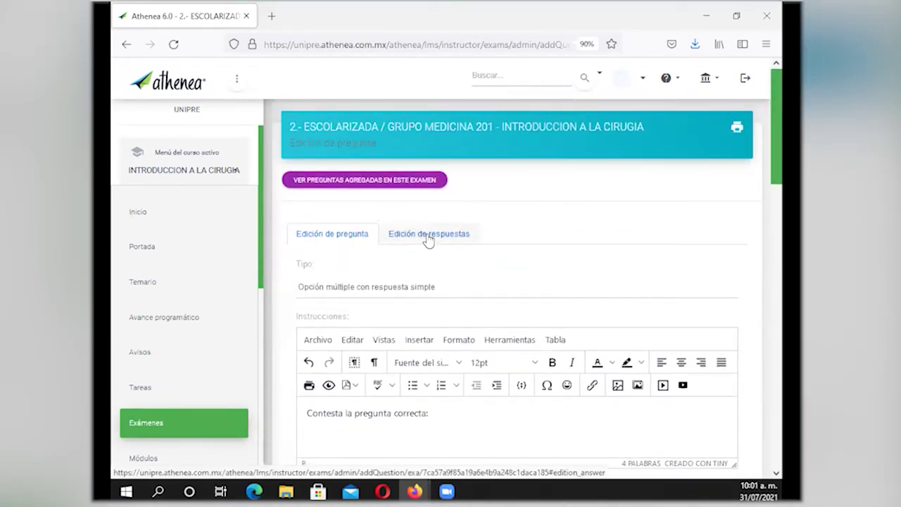
{"action": "left_click", "coordinate": [427, 234]}
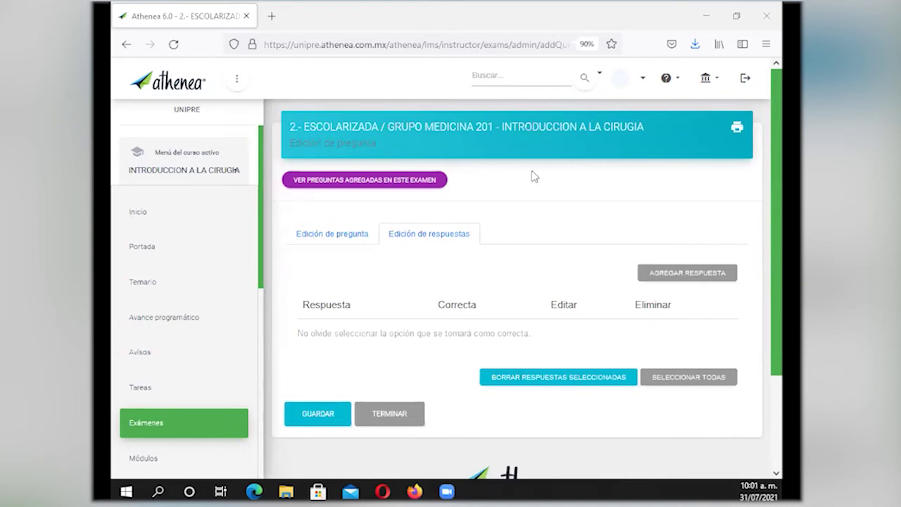
{"action": "left_click", "coordinate": [374, 151]}
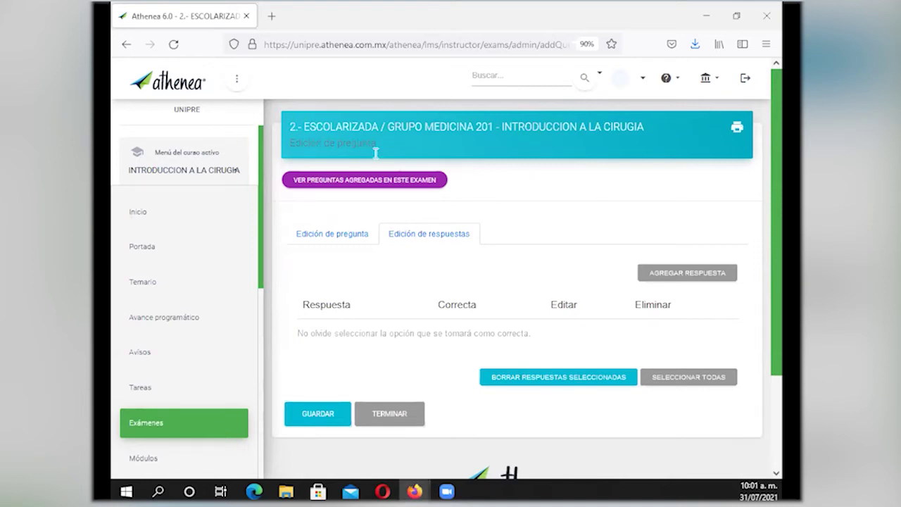
{"action": "left_click", "coordinate": [675, 273]}
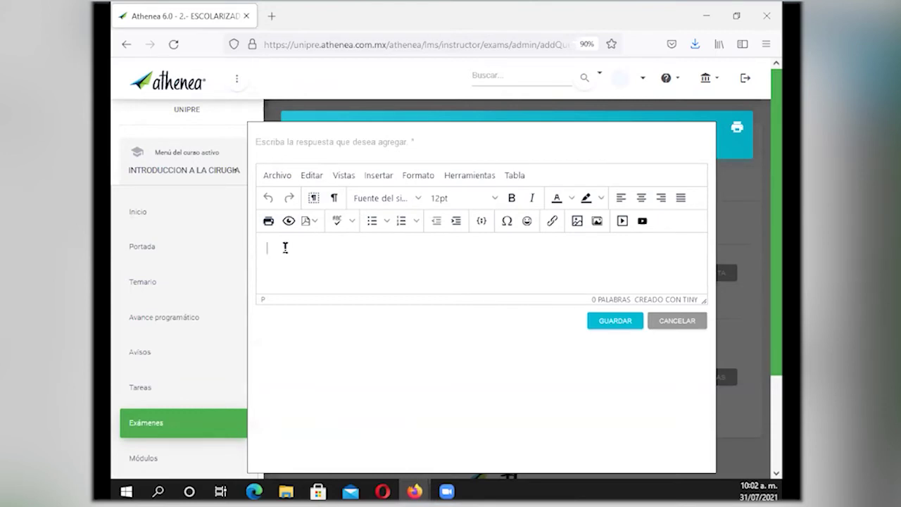
Save ABSORBIBLES as the first answer option of the question
{"action": "type", "text": "ABSORBIBLES"}
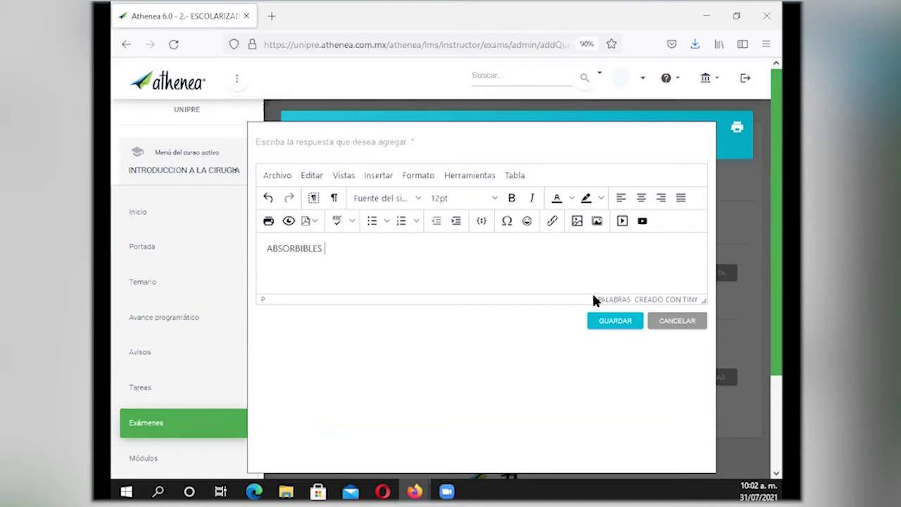
{"action": "left_click", "coordinate": [609, 322]}
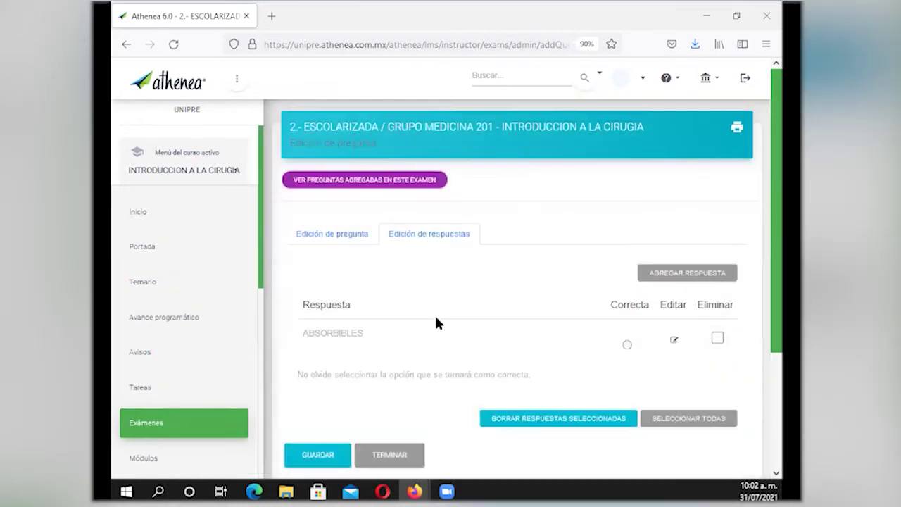
{"action": "left_click", "coordinate": [677, 278]}
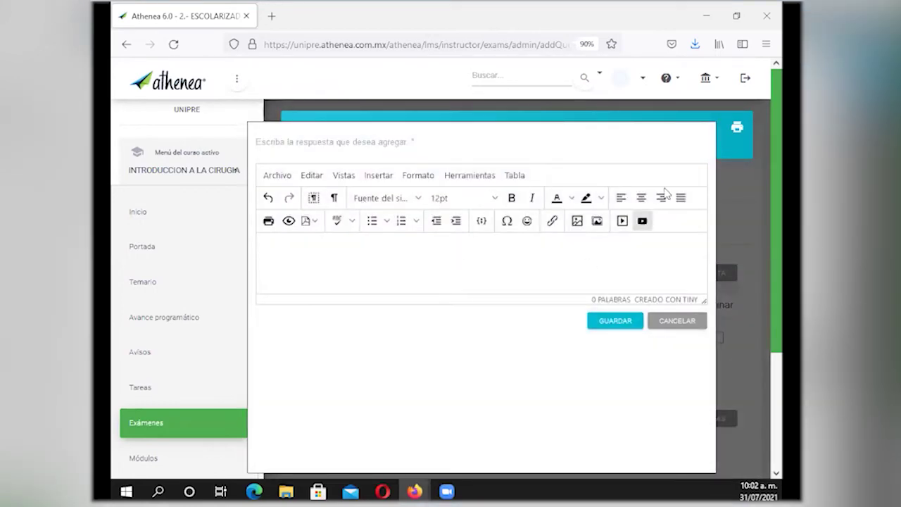
{"action": "left_click", "coordinate": [676, 320]}
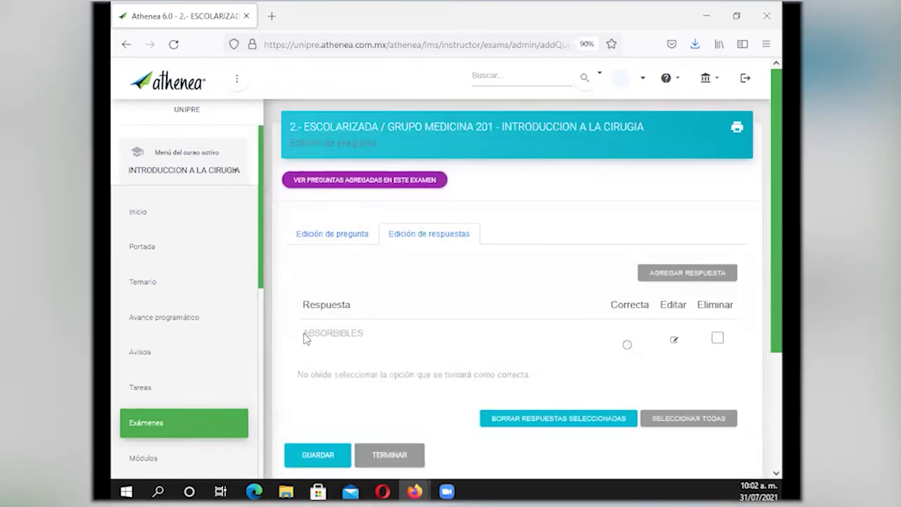
{"action": "left_click_drag", "start_coordinate": [301, 334], "coordinate": [436, 346]}
{"action": "left_click", "coordinate": [435, 346]}
{"action": "left_click_drag", "start_coordinate": [302, 336], "coordinate": [402, 342]}
{"action": "left_click", "coordinate": [415, 345]}
{"action": "left_click_drag", "start_coordinate": [305, 338], "coordinate": [339, 337]}
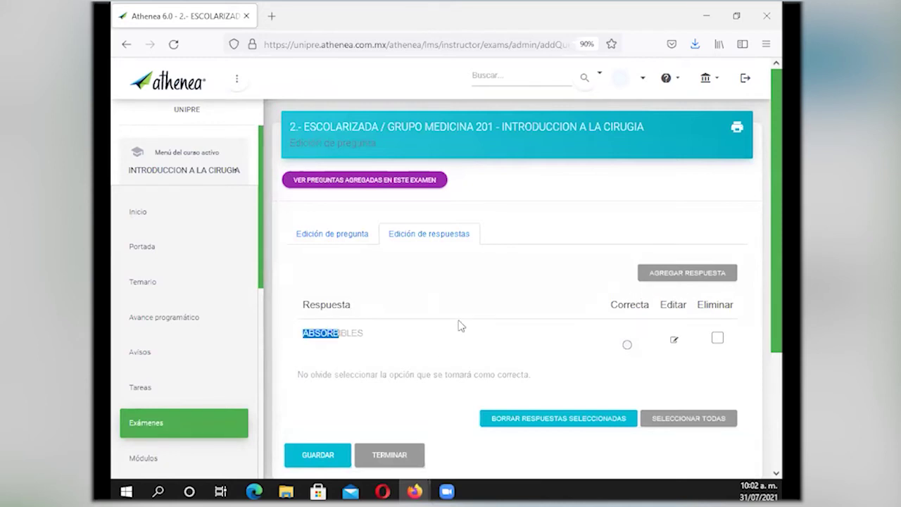
Add NO ABSORBIBLES as a second answer and start a blank third one
{"action": "left_click", "coordinate": [685, 274]}
{"action": "type", "text": "N"}
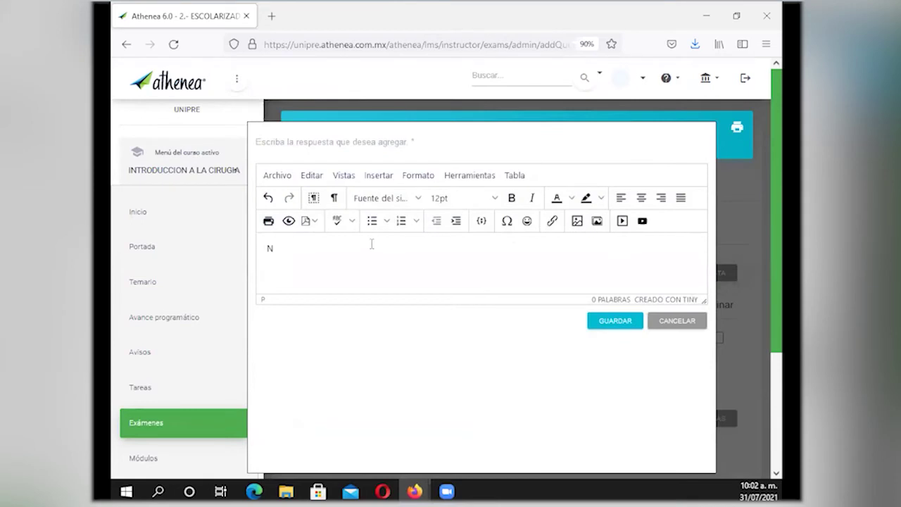
{"action": "type", "text": "O ABSORBIBLES"}
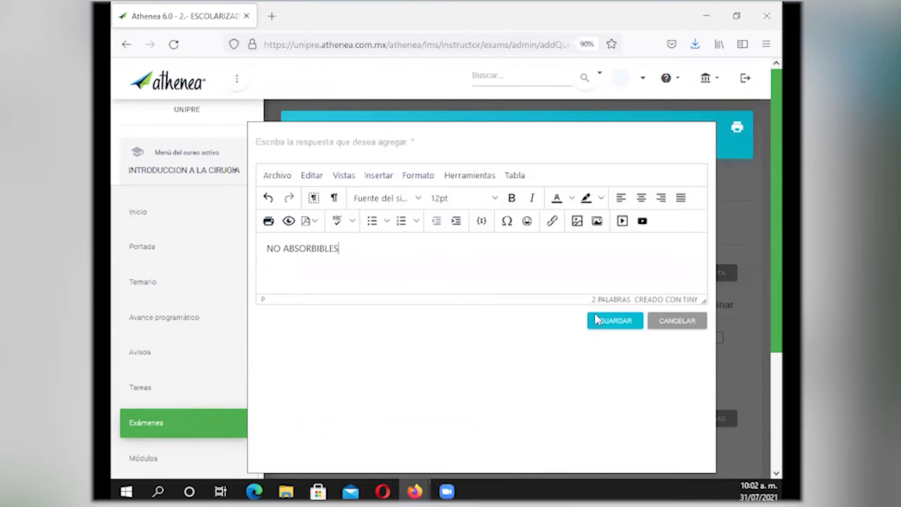
{"action": "left_click", "coordinate": [602, 321]}
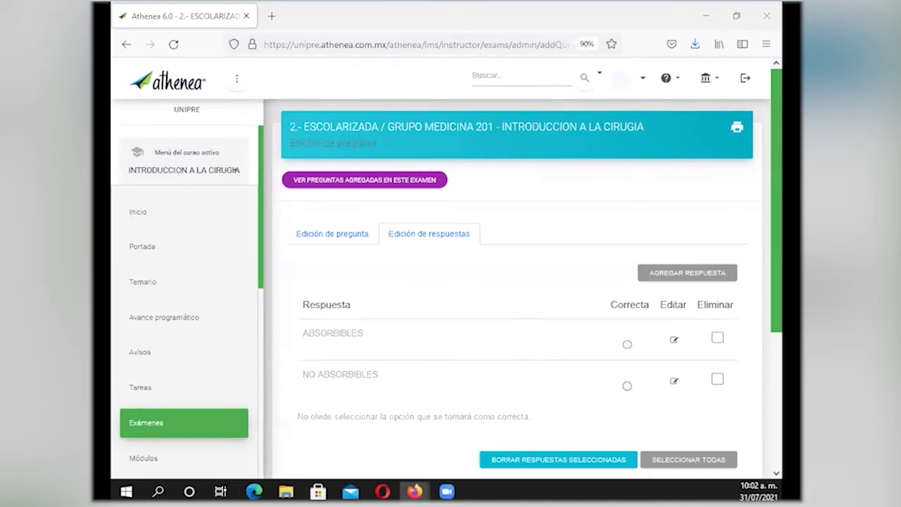
{"action": "left_click", "coordinate": [683, 272]}
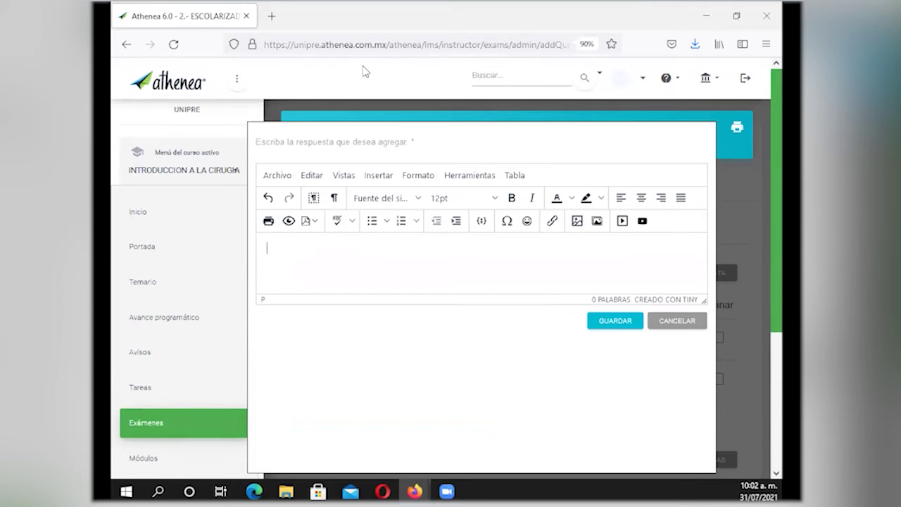
Save SUAVE as the third answer option
{"action": "left_click", "coordinate": [377, 241]}
{"action": "type", "text": "SUAVE"}
{"action": "left_click", "coordinate": [617, 321]}
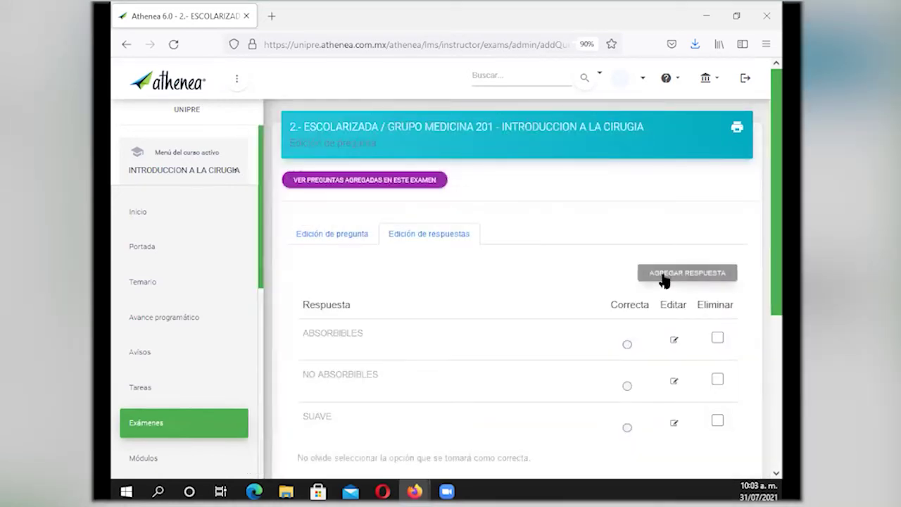
Add RIGIDA as the fourth answer option
{"action": "left_click", "coordinate": [666, 276]}
{"action": "type", "text": "RIG"}
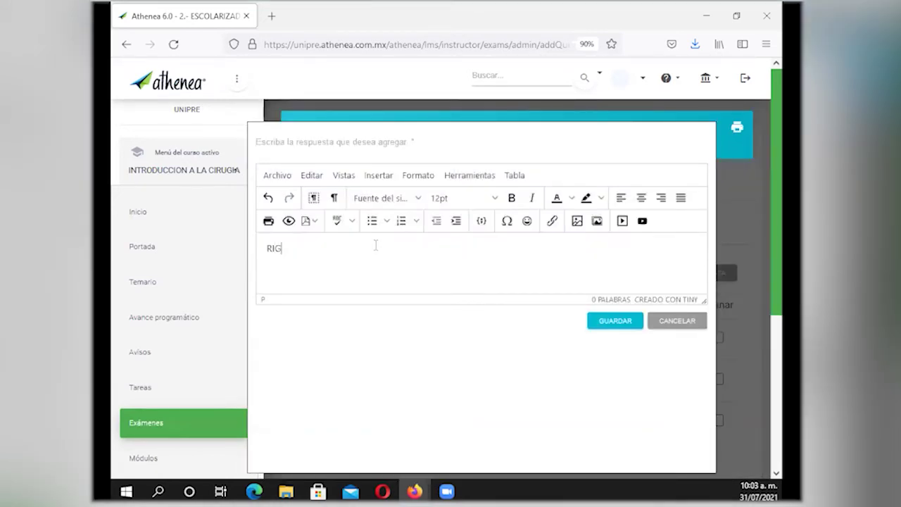
{"action": "type", "text": "IDA"}
{"action": "left_click", "coordinate": [613, 324]}
{"action": "scroll", "coordinate": [535, 345], "scroll_direction": "down", "scroll_amount": 2}
{"action": "scroll", "coordinate": [511, 345], "scroll_direction": "down", "scroll_amount": 1}
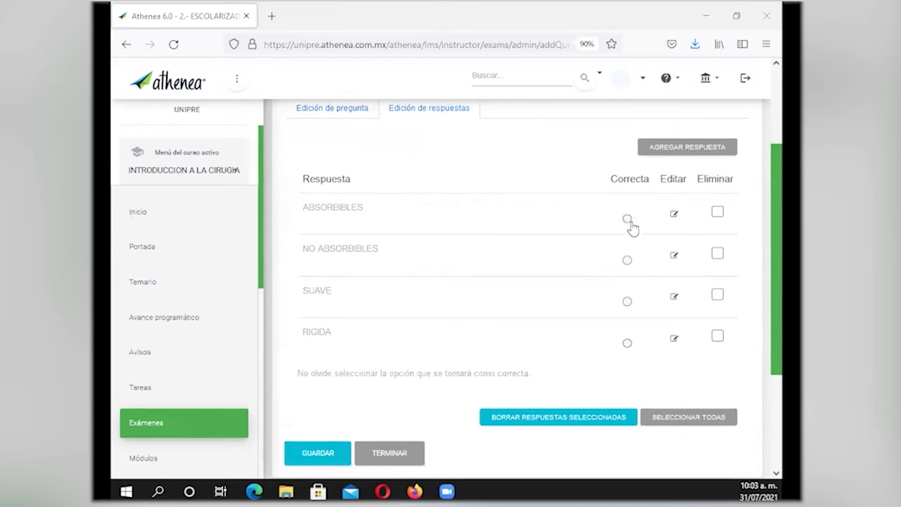
Mark SUAVE as the correct answer and save the question
{"action": "left_click", "coordinate": [627, 303]}
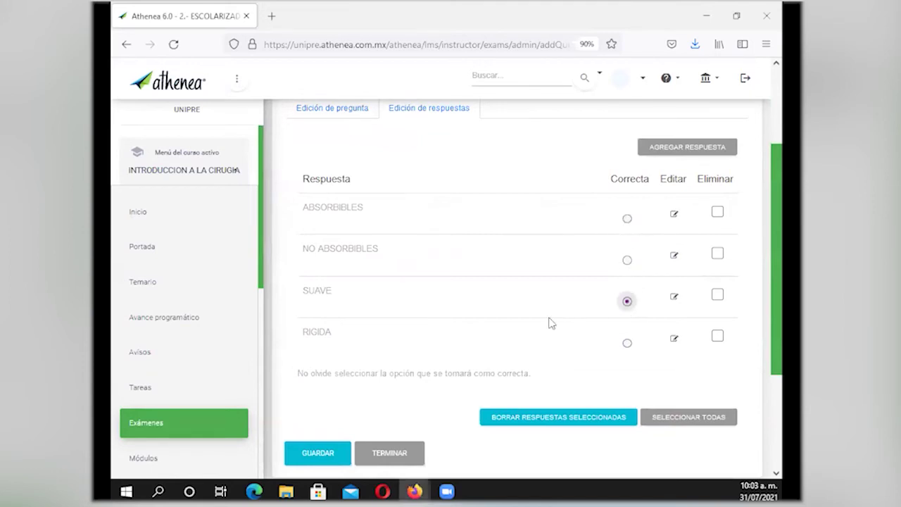
{"action": "left_click", "coordinate": [319, 454]}
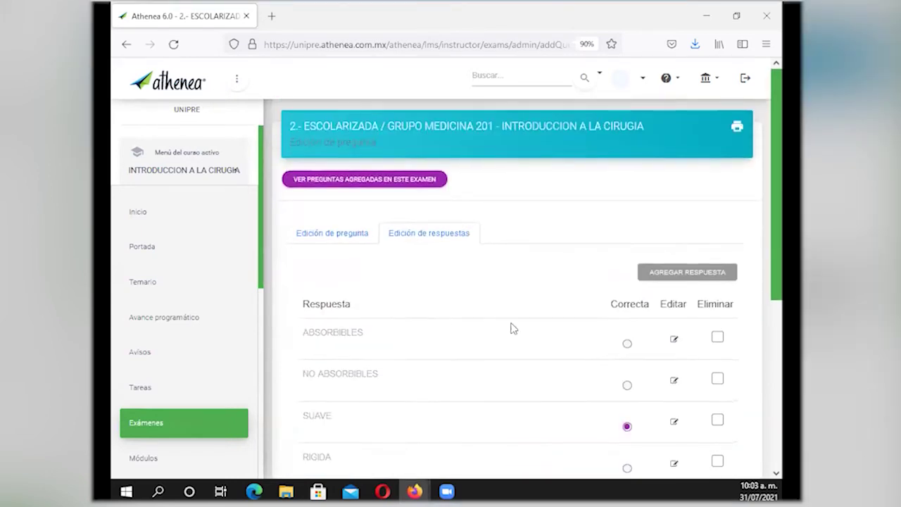
{"action": "scroll", "coordinate": [513, 326], "scroll_direction": "down", "scroll_amount": 2}
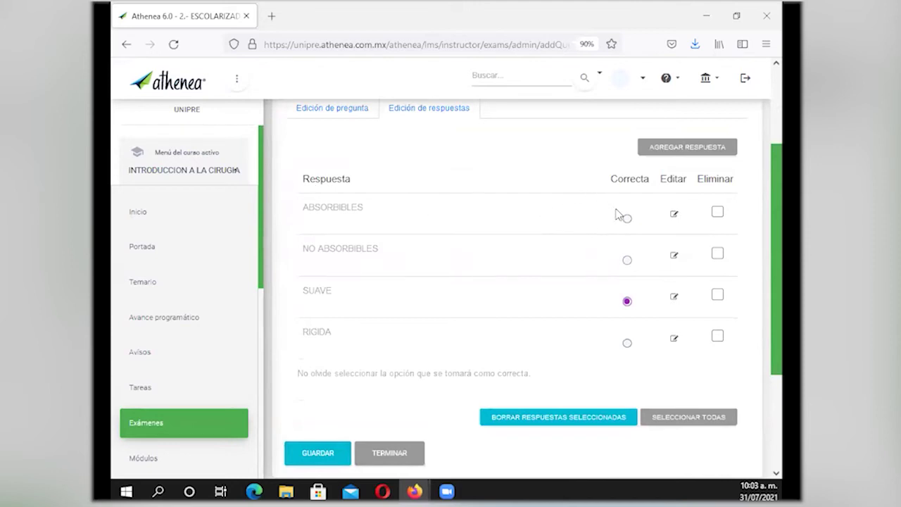
{"action": "left_click", "coordinate": [326, 458]}
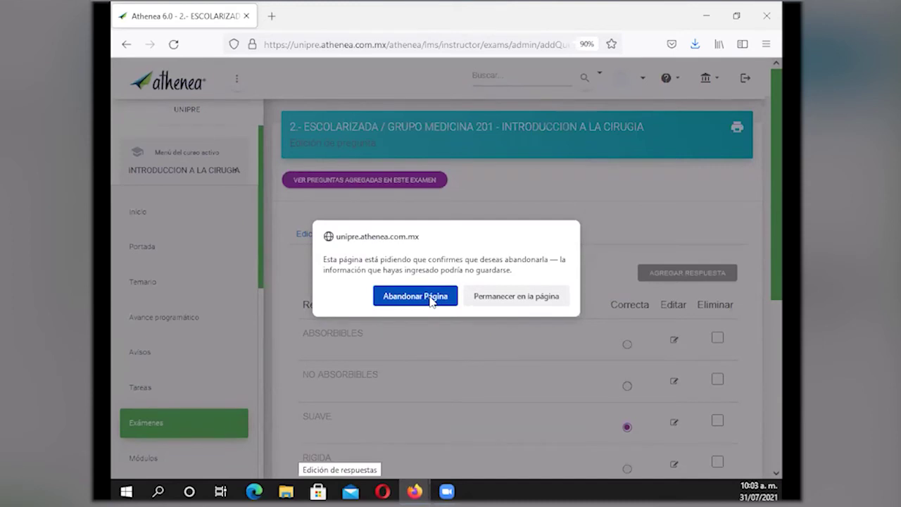
Confirm leaving the page, then list the exam's two added suture questions
{"action": "left_click", "coordinate": [431, 299]}
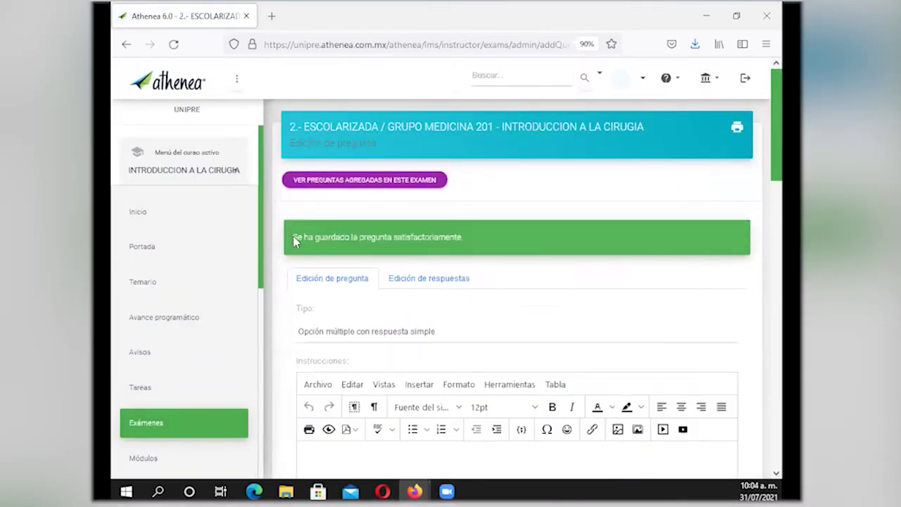
{"action": "left_click_drag", "start_coordinate": [293, 236], "coordinate": [480, 244]}
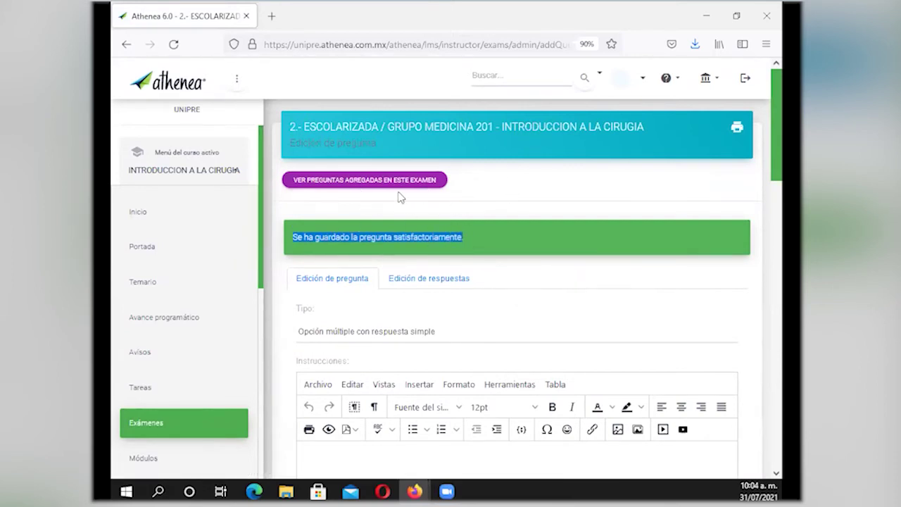
{"action": "left_click", "coordinate": [370, 181]}
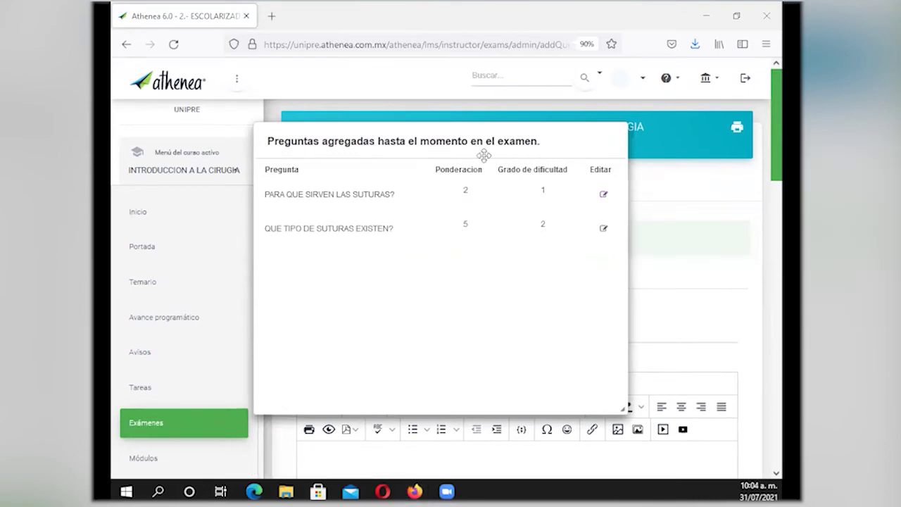
{"action": "left_click_drag", "start_coordinate": [265, 194], "coordinate": [358, 218]}
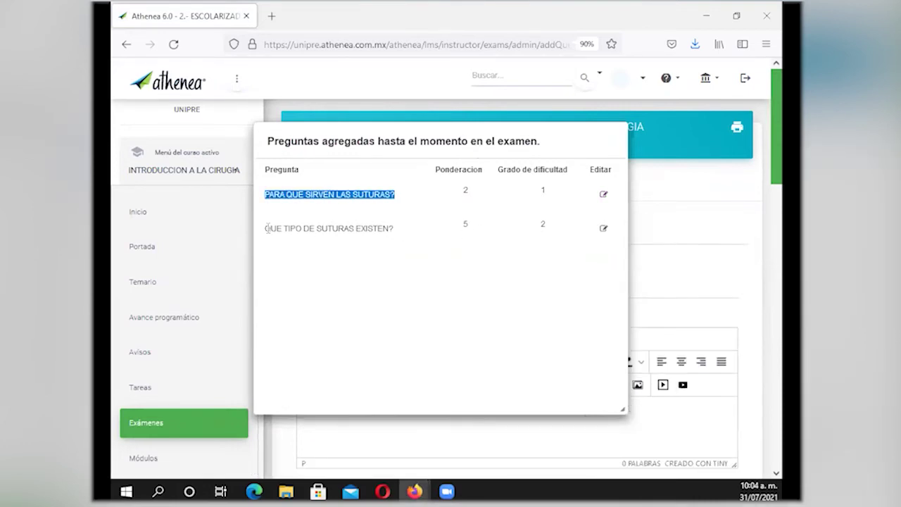
{"action": "left_click_drag", "start_coordinate": [268, 228], "coordinate": [395, 232]}
{"action": "left_click", "coordinate": [392, 265]}
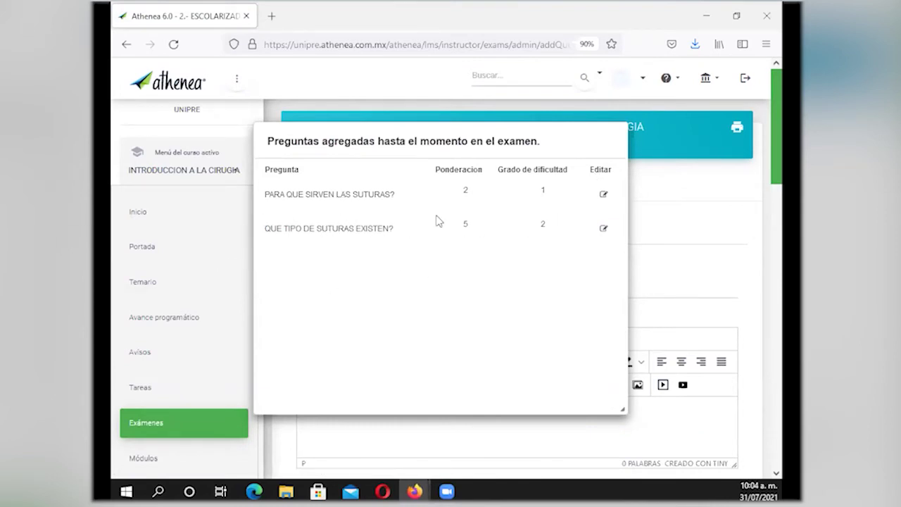
{"action": "left_click", "coordinate": [603, 231]}
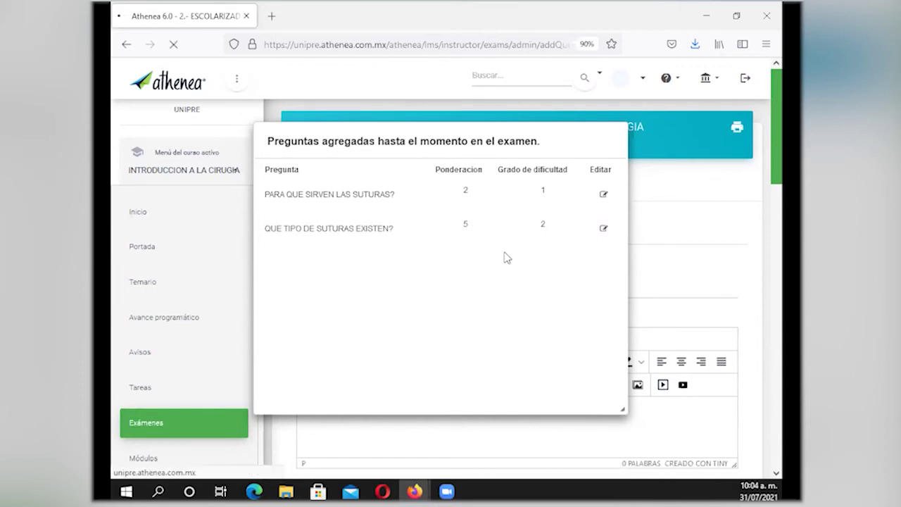
{"action": "left_click", "coordinate": [370, 184]}
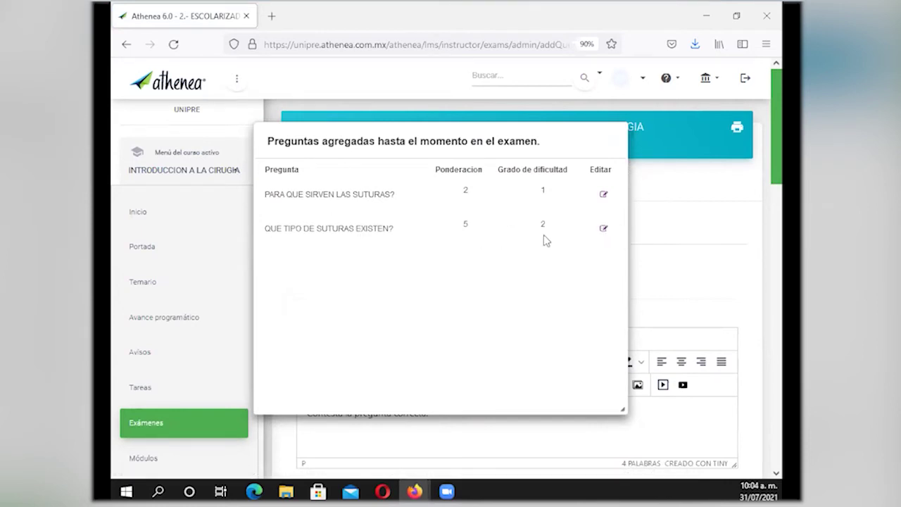
Open the question QUE TIPO DE SUTURAS EXISTEN? for editing
{"action": "left_click", "coordinate": [603, 229]}
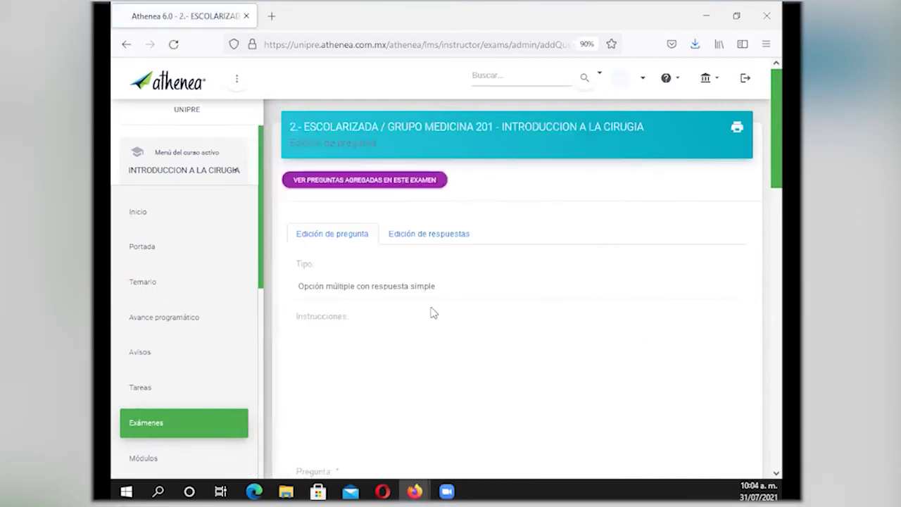
{"action": "scroll", "coordinate": [399, 306], "scroll_direction": "down", "scroll_amount": 2}
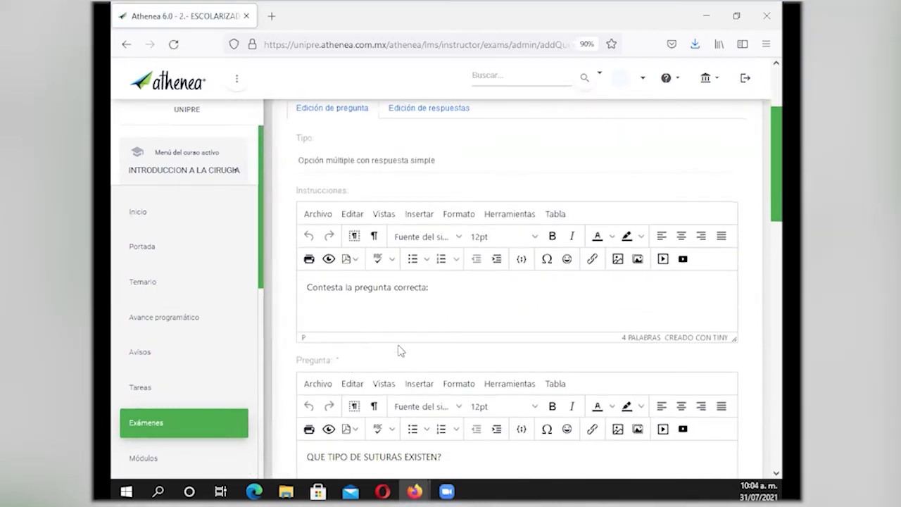
{"action": "scroll", "coordinate": [471, 359], "scroll_direction": "down", "scroll_amount": 3}
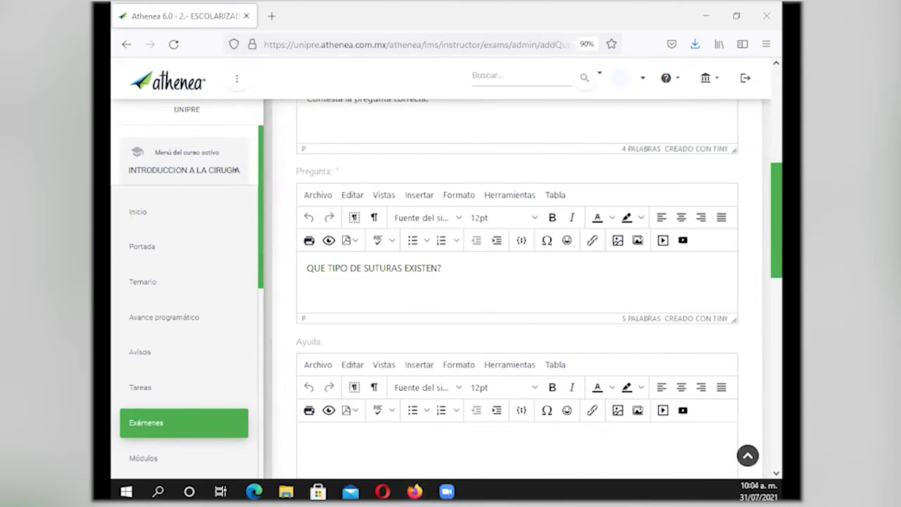
{"action": "left_click_drag", "start_coordinate": [451, 269], "coordinate": [321, 272]}
{"action": "left_click", "coordinate": [483, 295]}
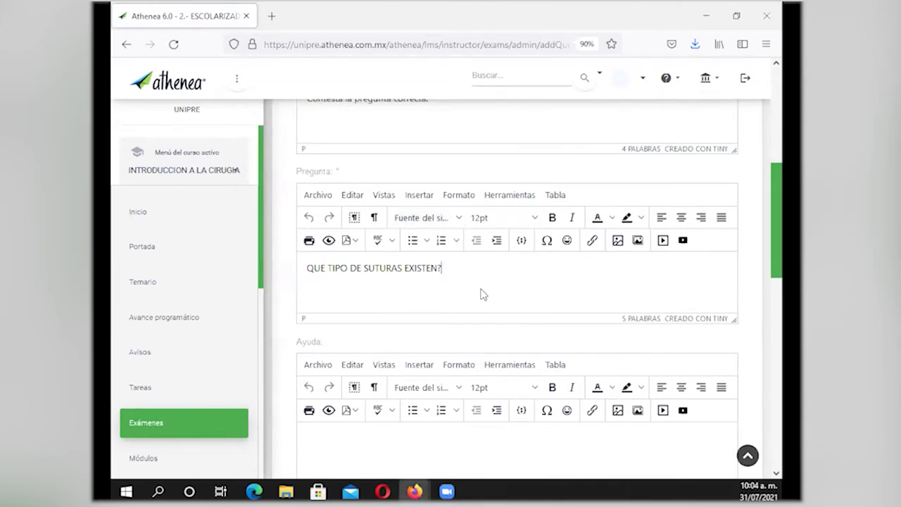
{"action": "left_click_drag", "start_coordinate": [488, 293], "coordinate": [334, 273]}
{"action": "left_click", "coordinate": [483, 303]}
{"action": "scroll", "coordinate": [483, 302], "scroll_direction": "up", "scroll_amount": 5}
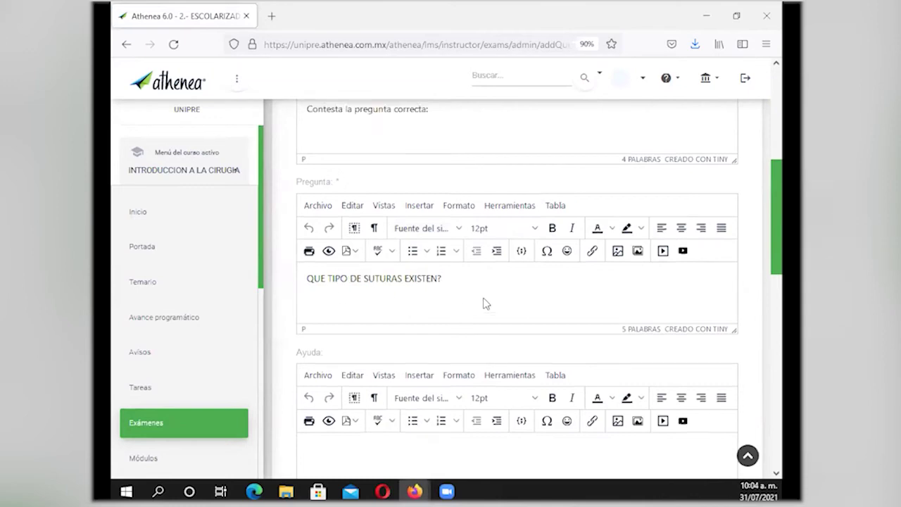
{"action": "scroll", "coordinate": [481, 318], "scroll_direction": "down", "scroll_amount": 10}
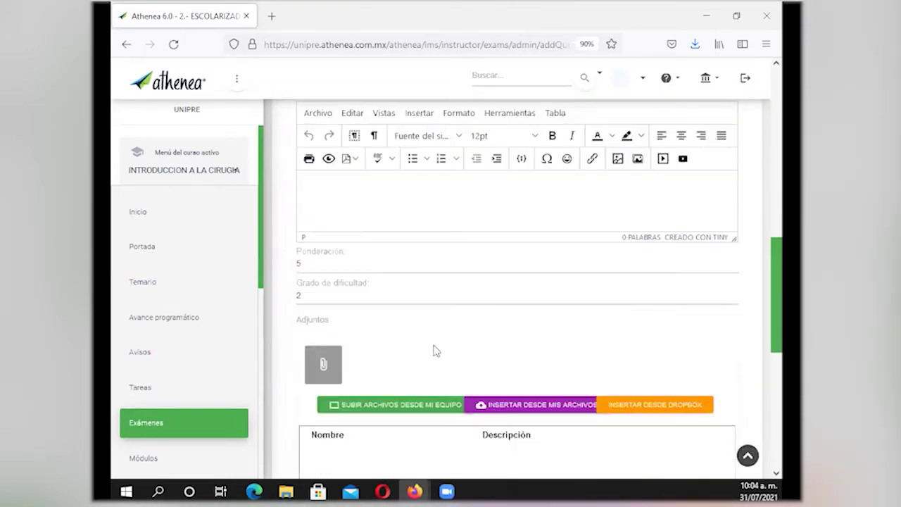
{"action": "scroll", "coordinate": [373, 364], "scroll_direction": "down", "scroll_amount": 3}
{"action": "scroll", "coordinate": [380, 373], "scroll_direction": "up", "scroll_amount": 12}
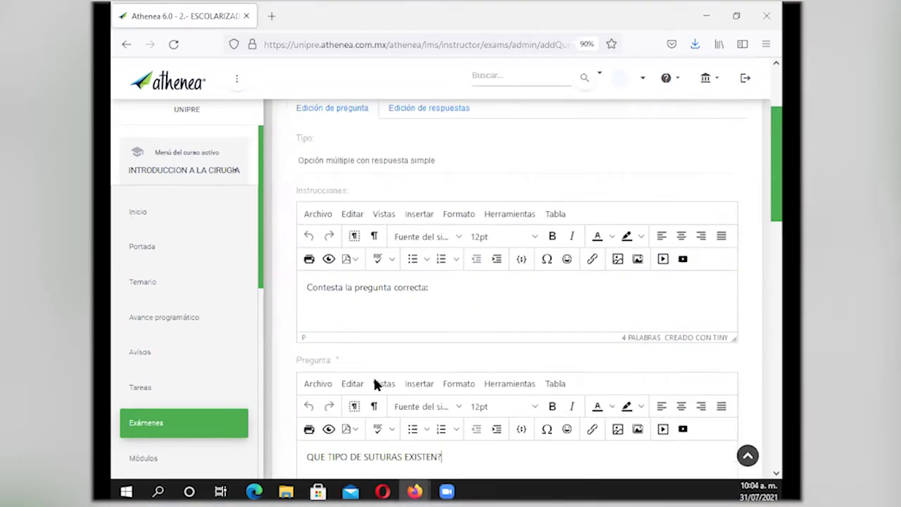
Make RIGIDA the correct answer instead of SUAVE and save the question
{"action": "left_click", "coordinate": [414, 234]}
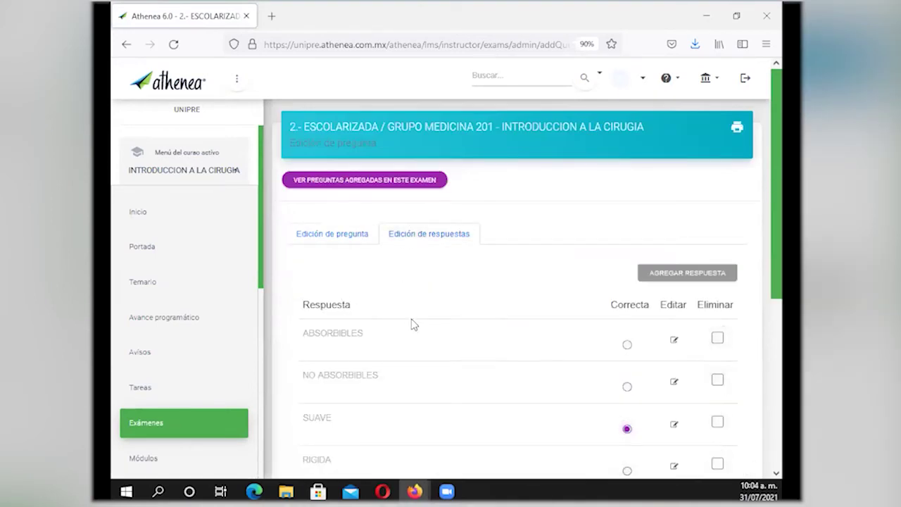
{"action": "scroll", "coordinate": [497, 346], "scroll_direction": "down", "scroll_amount": 3}
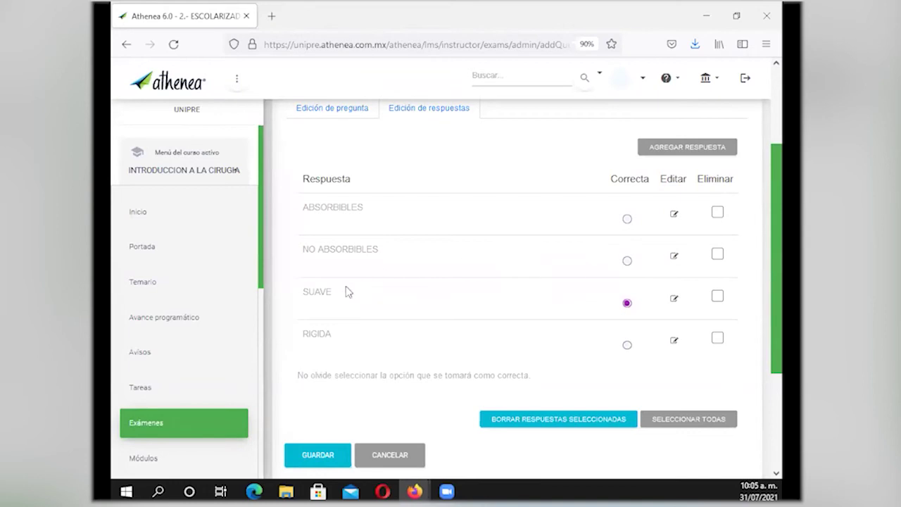
{"action": "left_click", "coordinate": [627, 304]}
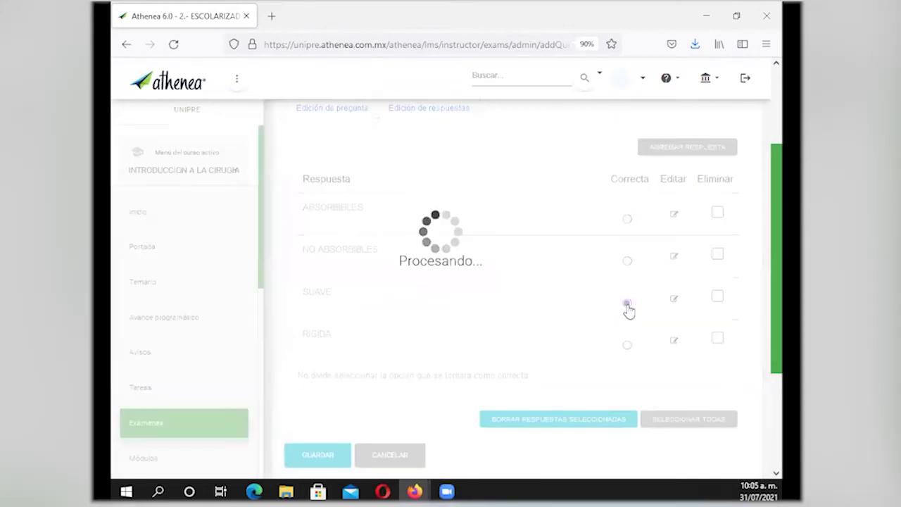
{"action": "left_click", "coordinate": [628, 388]}
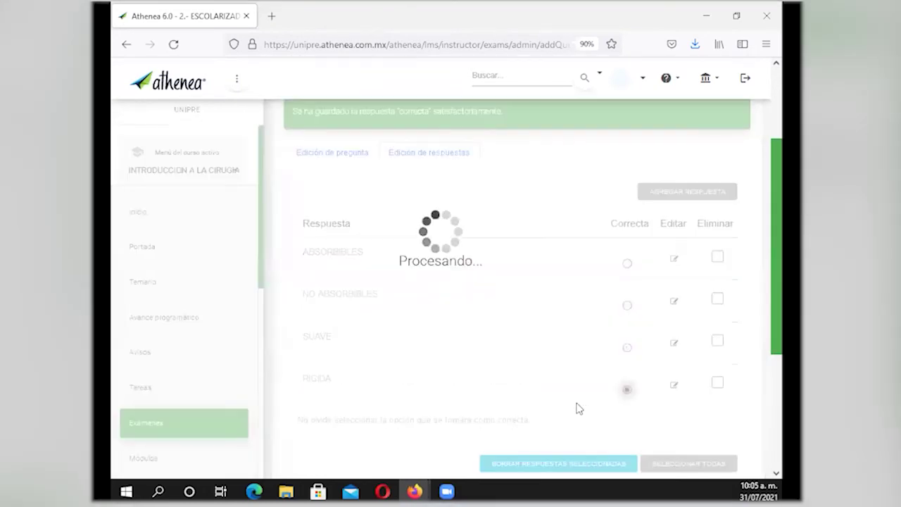
{"action": "scroll", "coordinate": [423, 324], "scroll_direction": "down", "scroll_amount": 2}
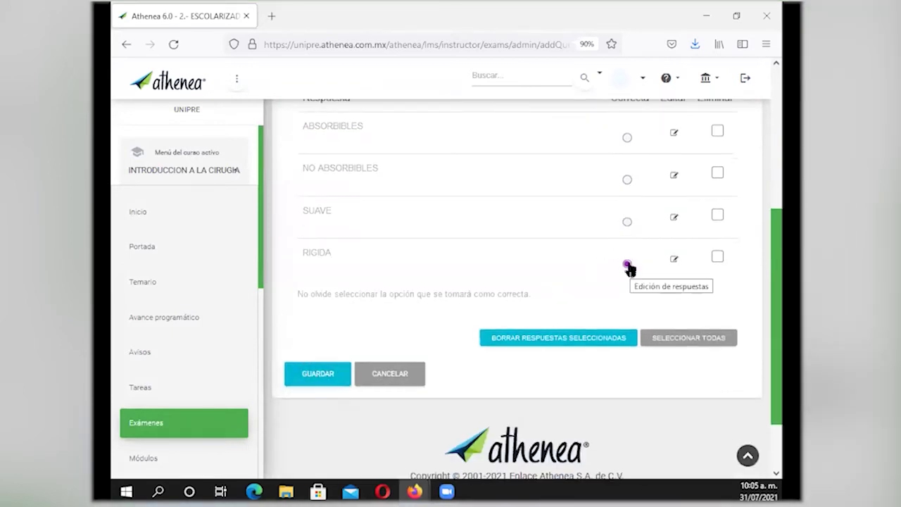
{"action": "left_click", "coordinate": [318, 374]}
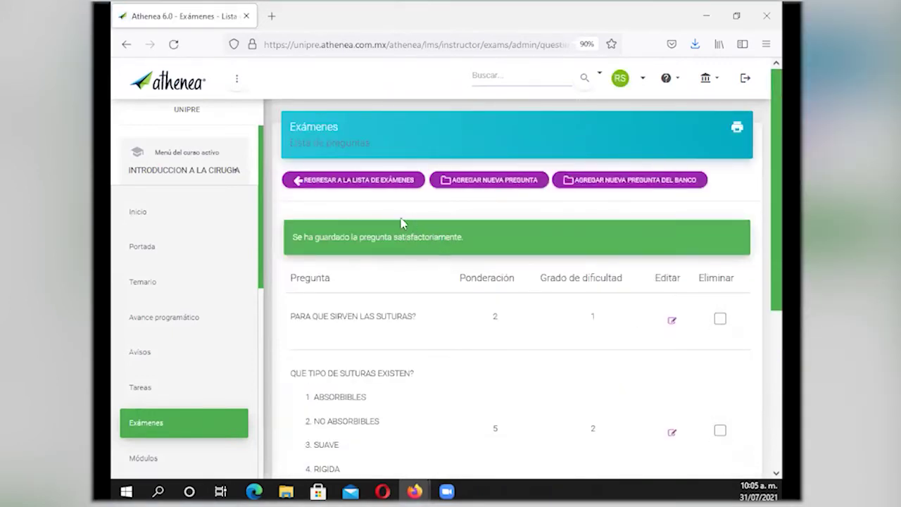
{"action": "scroll", "coordinate": [631, 254], "scroll_direction": "down", "scroll_amount": 2}
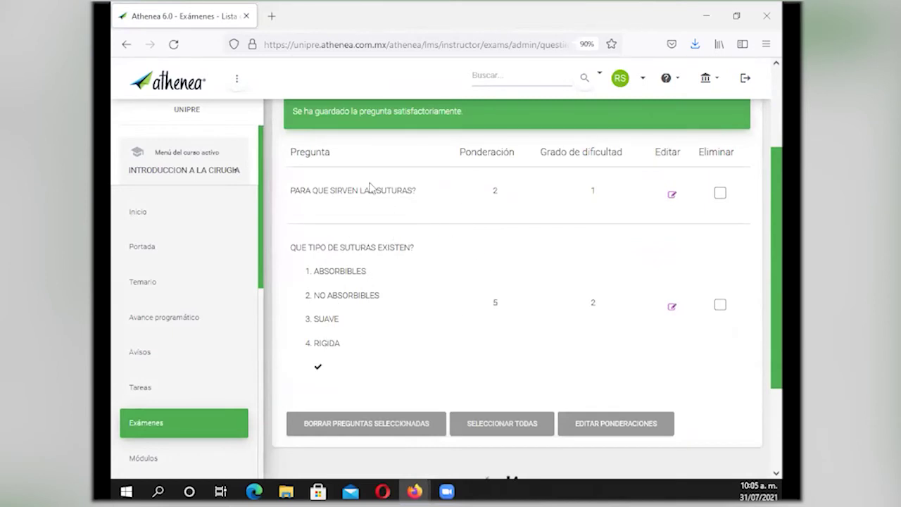
{"action": "left_click_drag", "start_coordinate": [359, 190], "coordinate": [425, 200]}
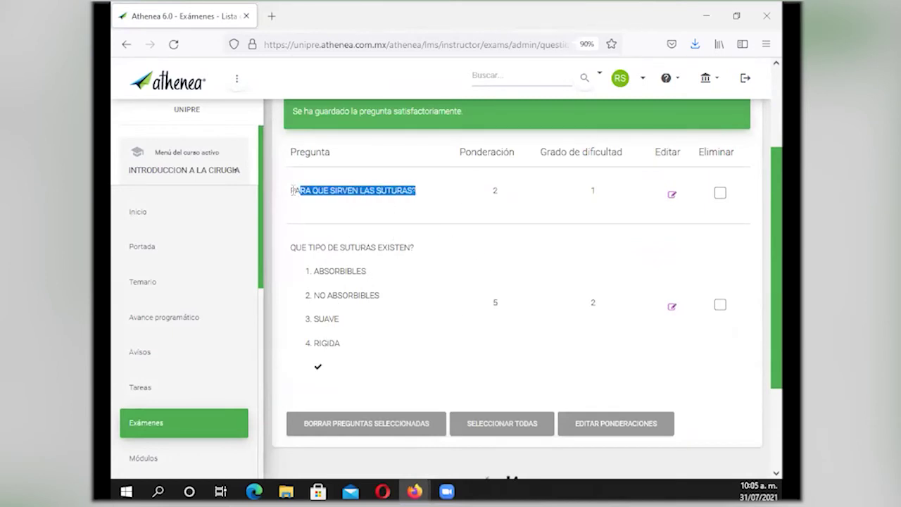
{"action": "left_click_drag", "start_coordinate": [293, 190], "coordinate": [290, 190]}
{"action": "left_click", "coordinate": [410, 215]}
{"action": "left_click_drag", "start_coordinate": [359, 191], "coordinate": [402, 201]}
{"action": "left_click", "coordinate": [292, 198]}
{"action": "left_click", "coordinate": [398, 198]}
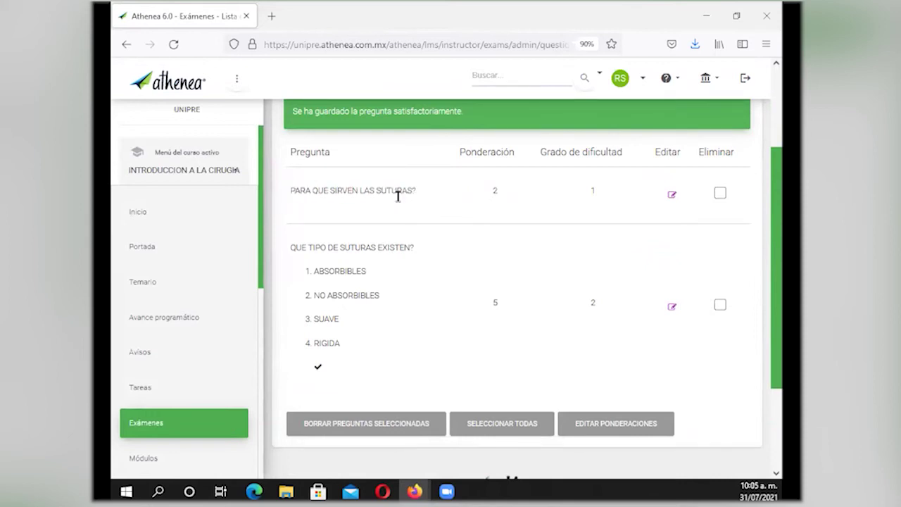
{"action": "scroll", "coordinate": [409, 324], "scroll_direction": "up", "scroll_amount": 1}
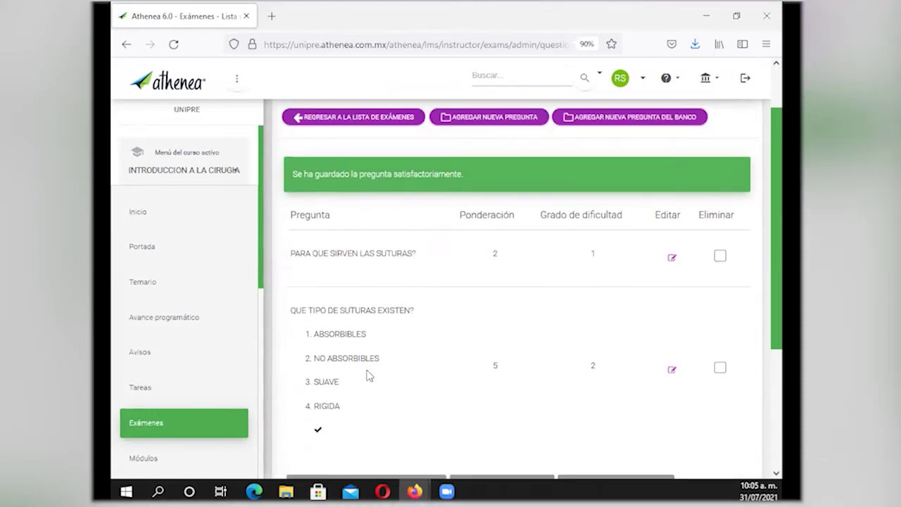
{"action": "left_click_drag", "start_coordinate": [292, 311], "coordinate": [380, 316]}
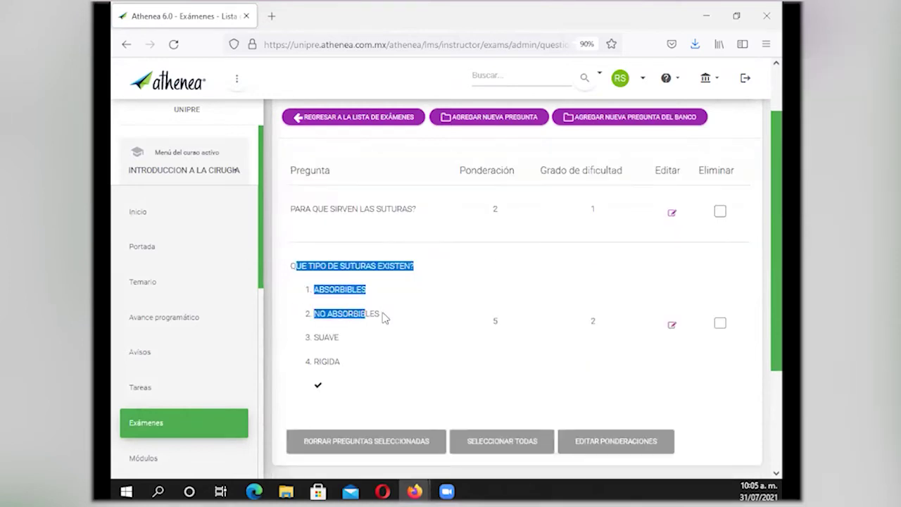
{"action": "left_click", "coordinate": [346, 352]}
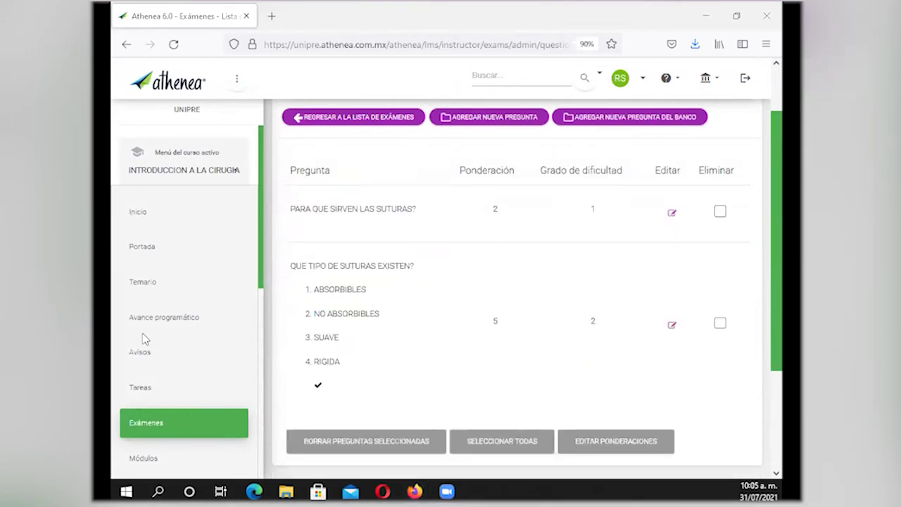
{"action": "left_click_drag", "start_coordinate": [340, 360], "coordinate": [372, 348]}
{"action": "left_click", "coordinate": [373, 348]}
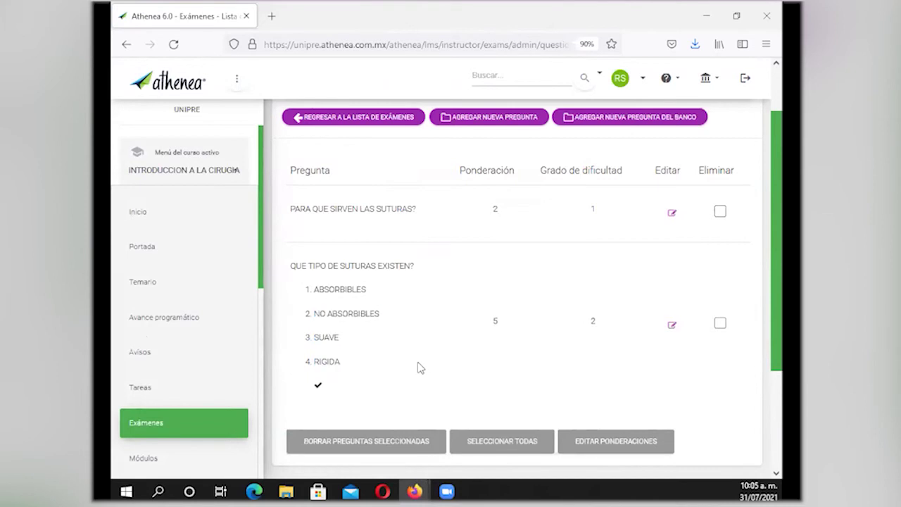
{"action": "scroll", "coordinate": [415, 377], "scroll_direction": "up", "scroll_amount": 1}
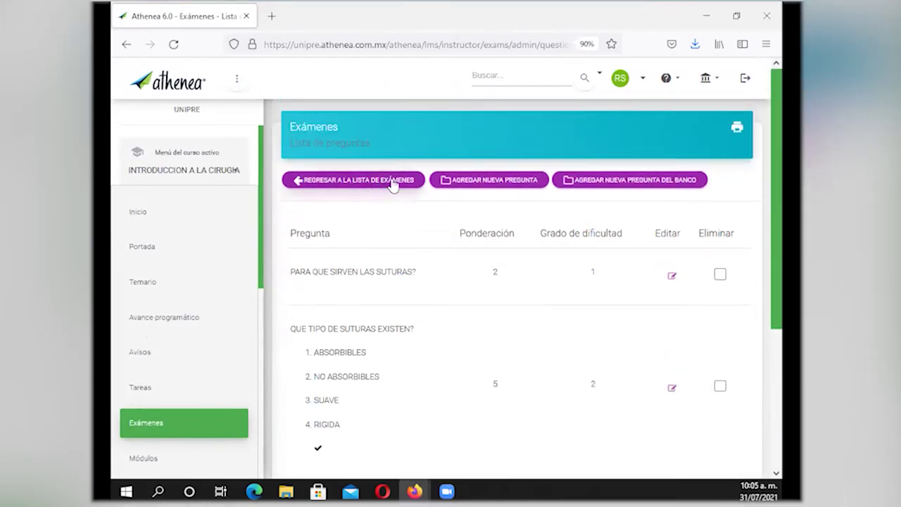
Return to the exam list and check SUTURA runs 31 July 2021, 10:00–11:00
{"action": "left_click", "coordinate": [359, 182]}
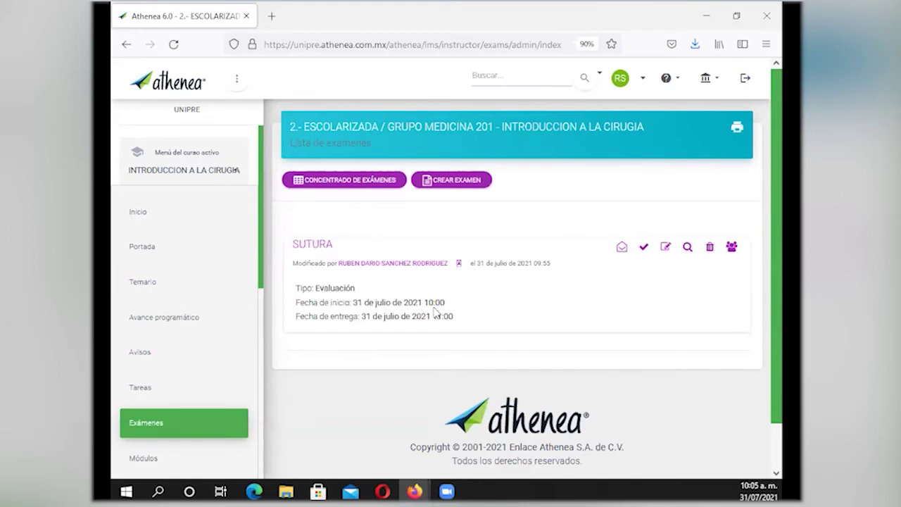
{"action": "left_click_drag", "start_coordinate": [352, 302], "coordinate": [446, 307]}
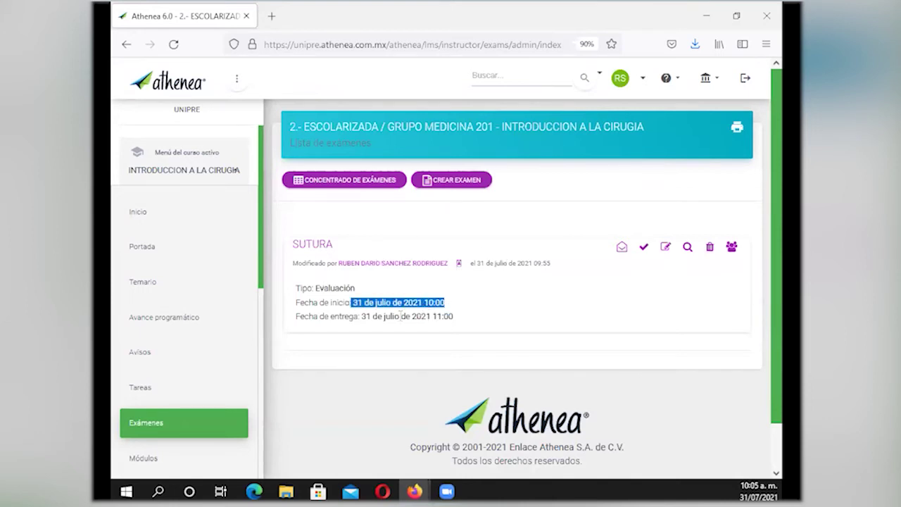
{"action": "left_click_drag", "start_coordinate": [365, 316], "coordinate": [446, 314]}
{"action": "left_click", "coordinate": [465, 329]}
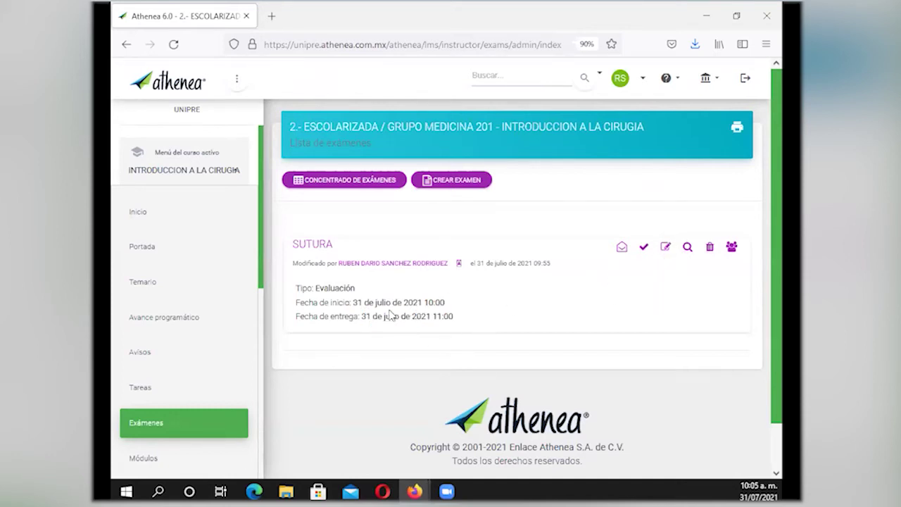
{"action": "left_click_drag", "start_coordinate": [352, 302], "coordinate": [425, 302]}
{"action": "left_click", "coordinate": [441, 328]}
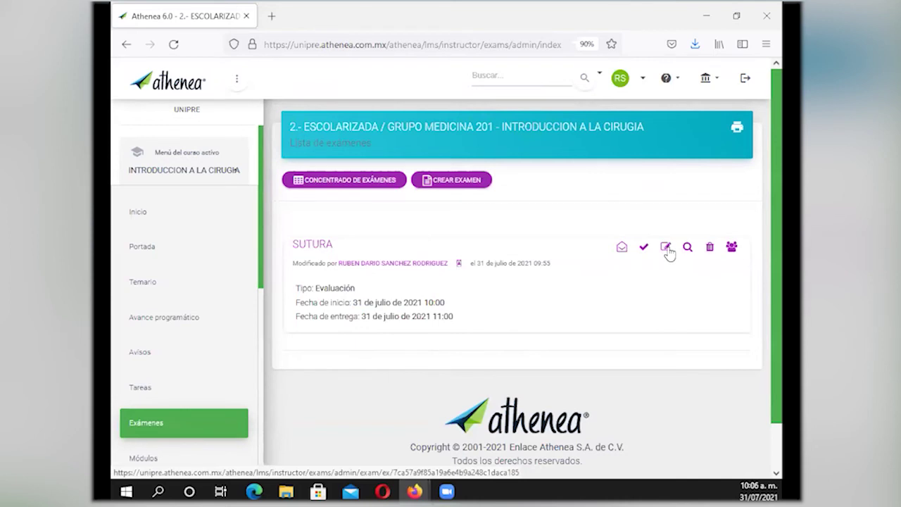
Set the SUTURA deadline hour to 10:00 and try saving, which shows an error
{"action": "left_click", "coordinate": [665, 248]}
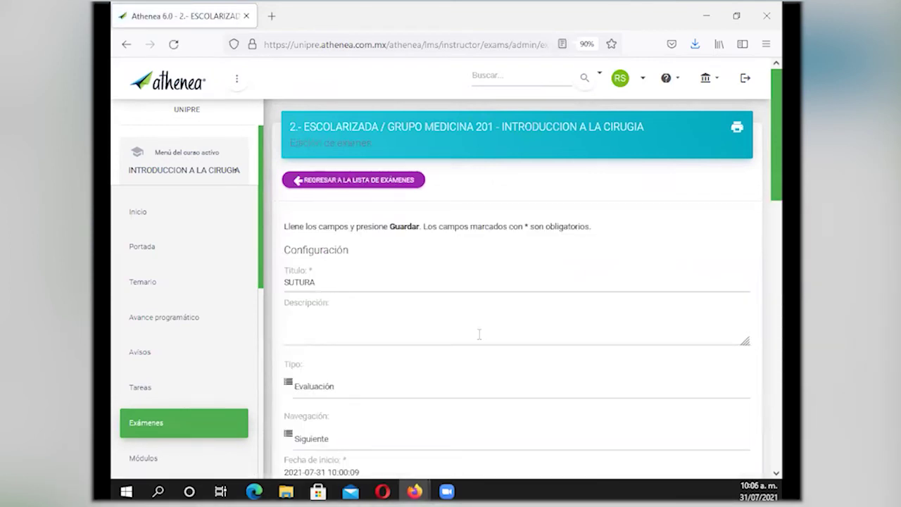
{"action": "scroll", "coordinate": [369, 398], "scroll_direction": "down", "scroll_amount": 3}
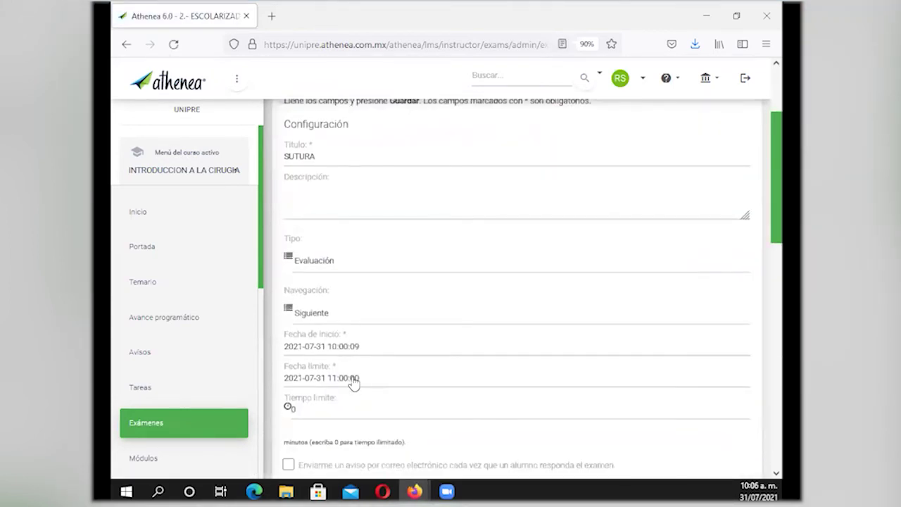
{"action": "left_click", "coordinate": [350, 380]}
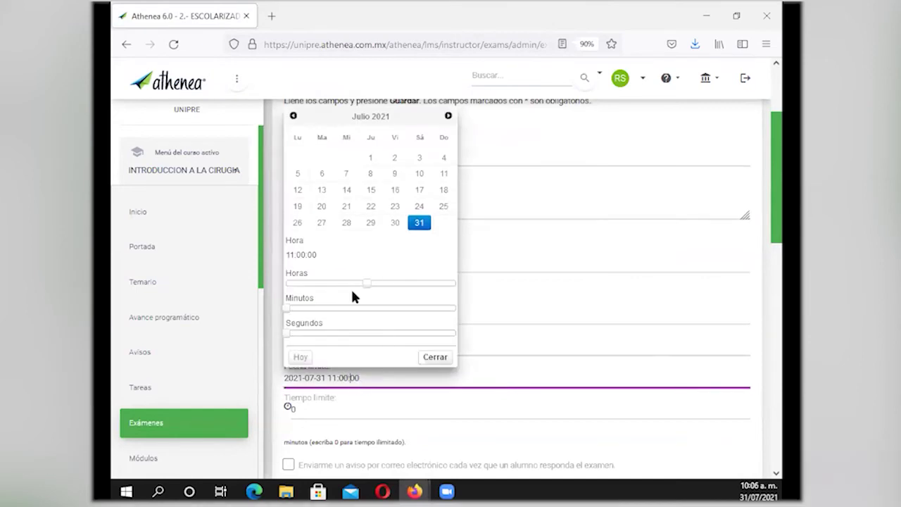
{"action": "mouse_move", "coordinate": [364, 284]}
{"action": "left_mouse_down"}
{"action": "mouse_move", "coordinate": [354, 286]}
{"action": "mouse_move", "coordinate": [358, 291]}
{"action": "left_mouse_up"}
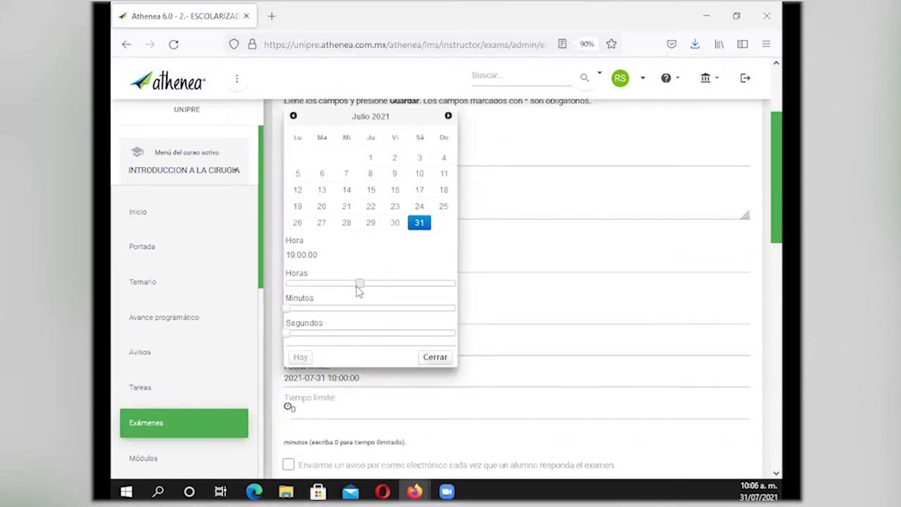
{"action": "left_click", "coordinate": [430, 357]}
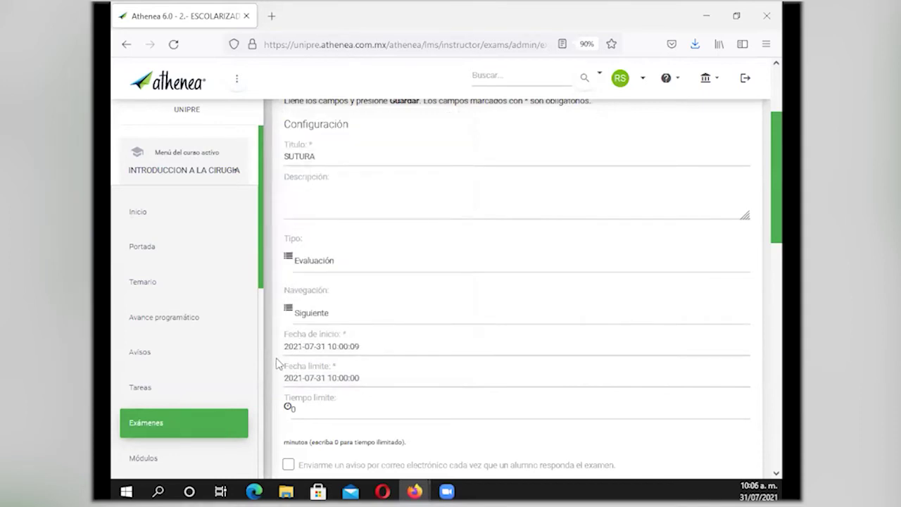
{"action": "scroll", "coordinate": [282, 359], "scroll_direction": "down", "scroll_amount": 15}
{"action": "left_click", "coordinate": [352, 340]}
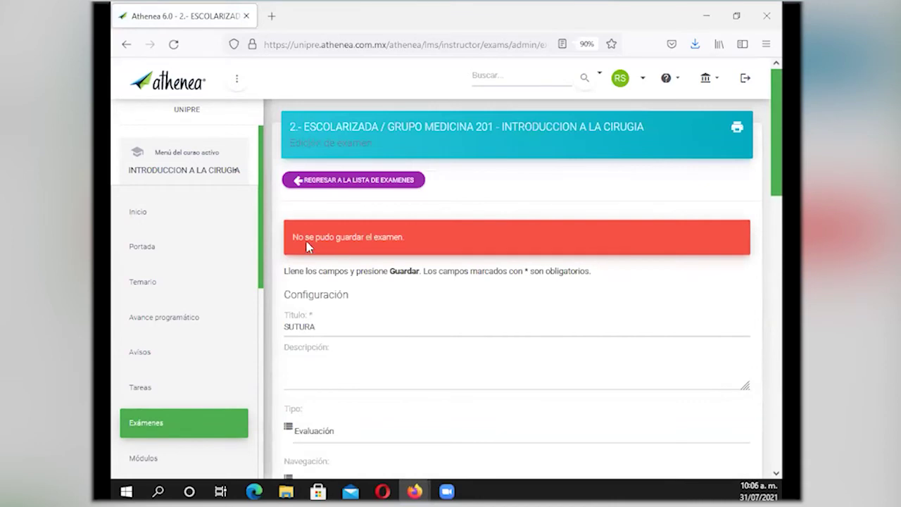
{"action": "left_click_drag", "start_coordinate": [289, 239], "coordinate": [416, 247]}
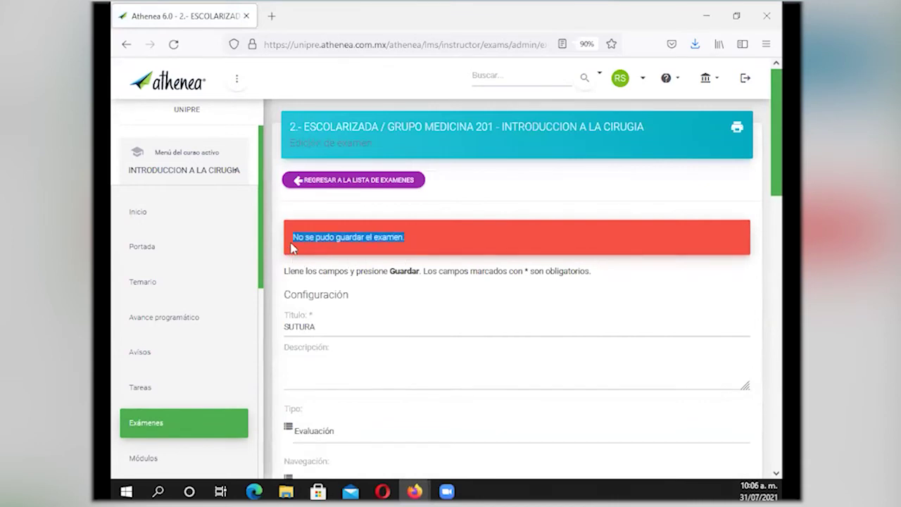
{"action": "left_click_drag", "start_coordinate": [293, 243], "coordinate": [373, 247]}
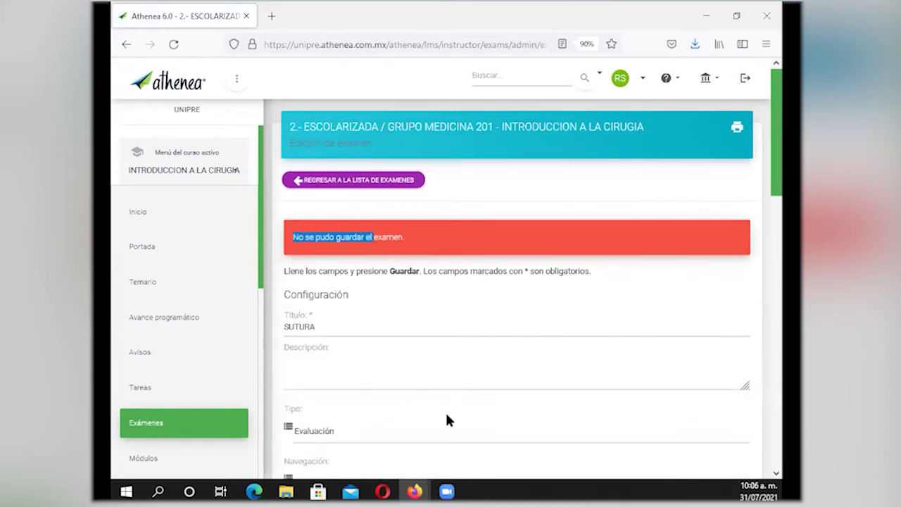
{"action": "left_click", "coordinate": [283, 293]}
{"action": "scroll", "coordinate": [324, 316], "scroll_direction": "down", "scroll_amount": 5}
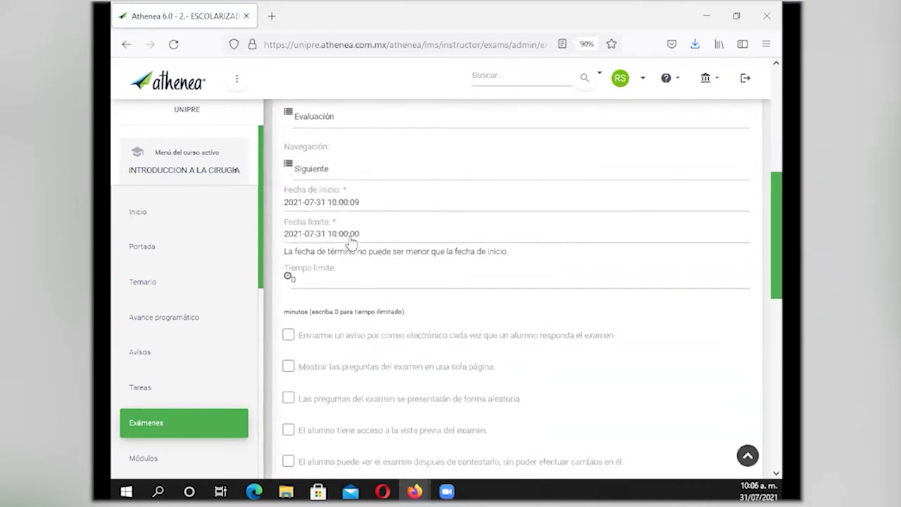
{"action": "left_click", "coordinate": [352, 235]}
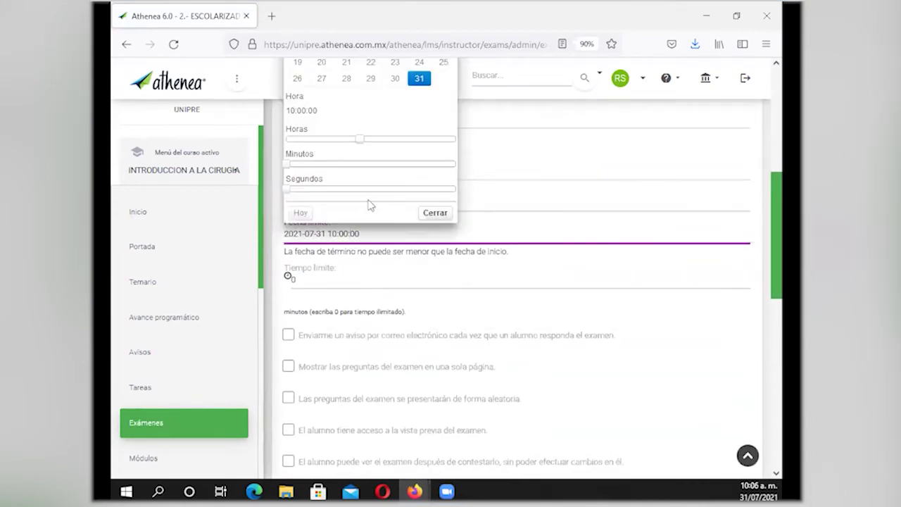
{"action": "left_click_drag", "start_coordinate": [284, 164], "coordinate": [290, 165]}
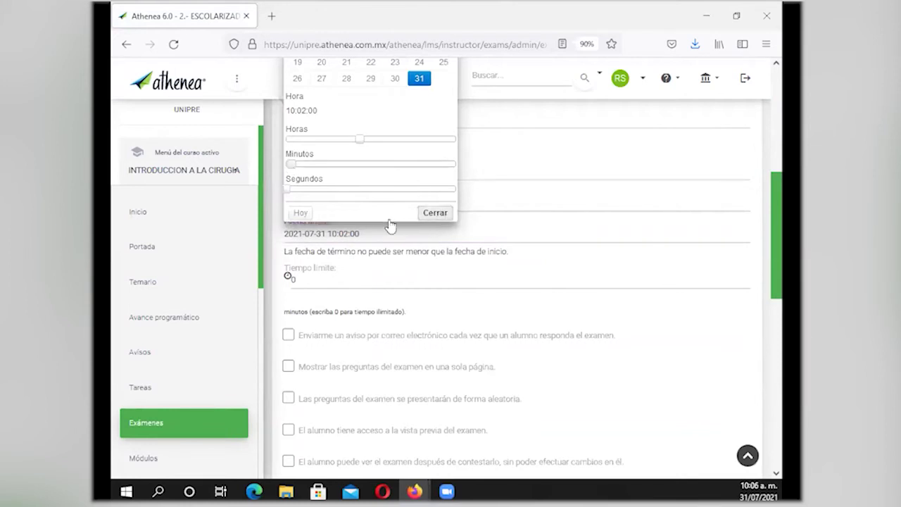
{"action": "left_click", "coordinate": [435, 213]}
{"action": "scroll", "coordinate": [270, 261], "scroll_direction": "down", "scroll_amount": 10}
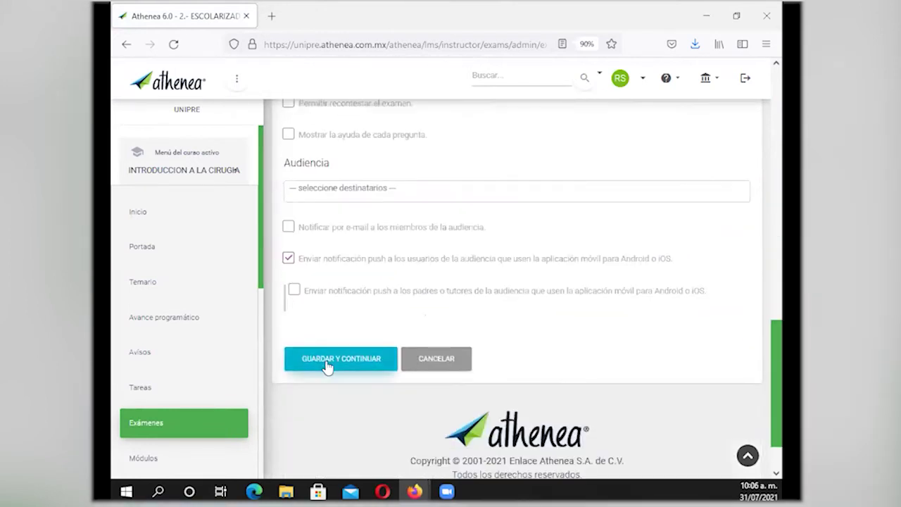
{"action": "left_click", "coordinate": [315, 361]}
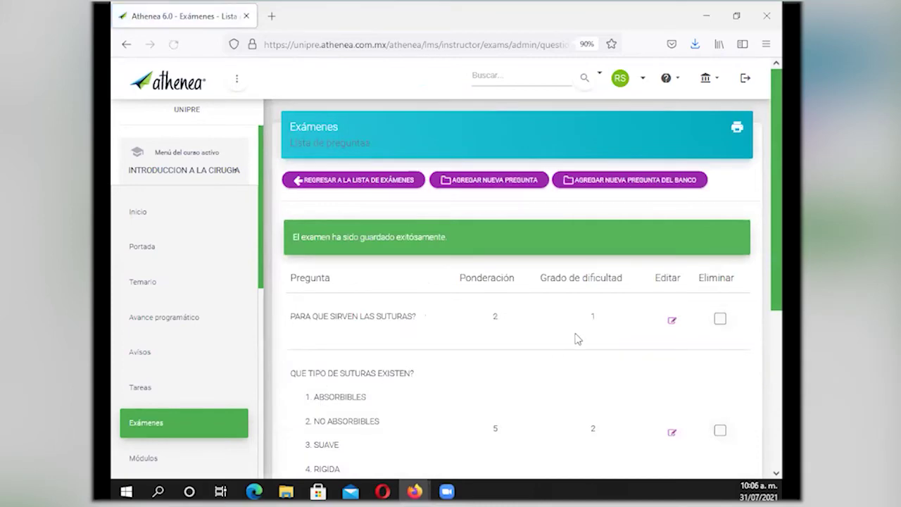
Go back to the exam list, where SUTURA now ends at 10:02
{"action": "scroll", "coordinate": [433, 323], "scroll_direction": "down", "scroll_amount": 2}
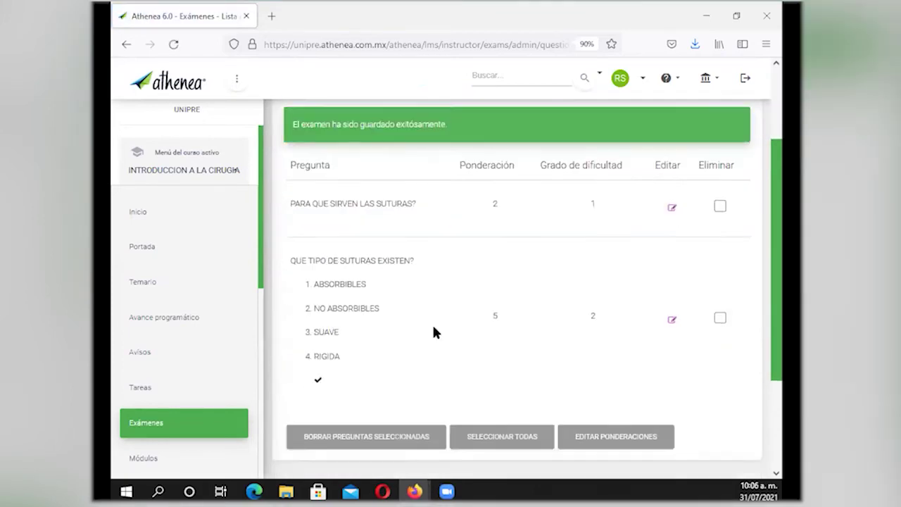
{"action": "scroll", "coordinate": [432, 323], "scroll_direction": "up", "scroll_amount": 2}
{"action": "left_click", "coordinate": [378, 181]}
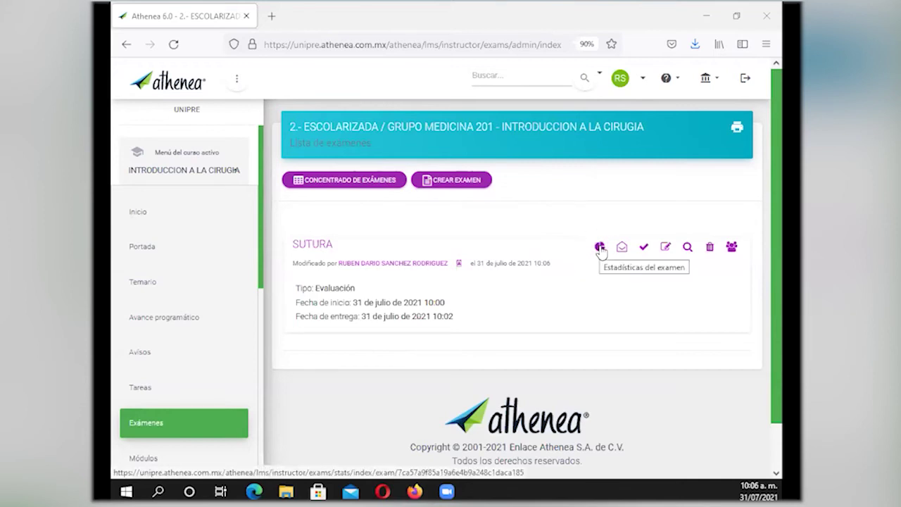
{"action": "left_click", "coordinate": [600, 248]}
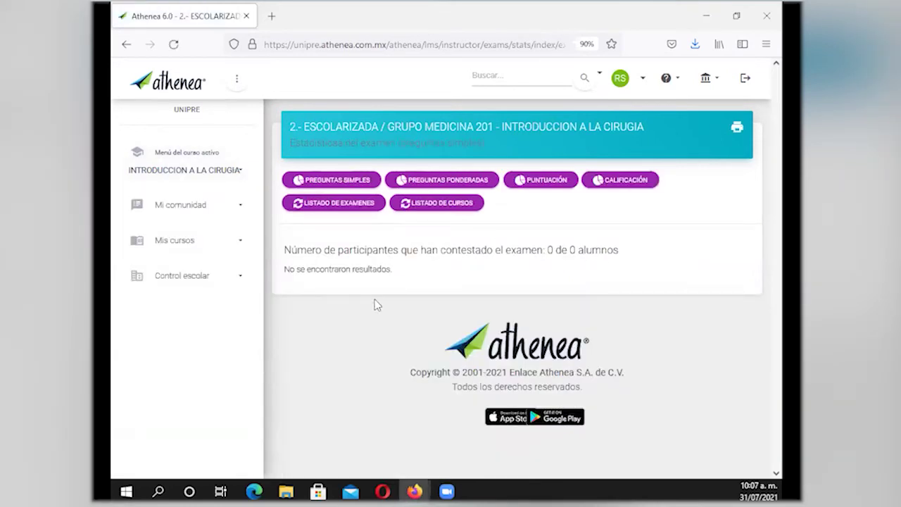
{"action": "left_click_drag", "start_coordinate": [286, 255], "coordinate": [604, 261]}
{"action": "left_click_drag", "start_coordinate": [546, 250], "coordinate": [615, 252]}
{"action": "left_click", "coordinate": [326, 273]}
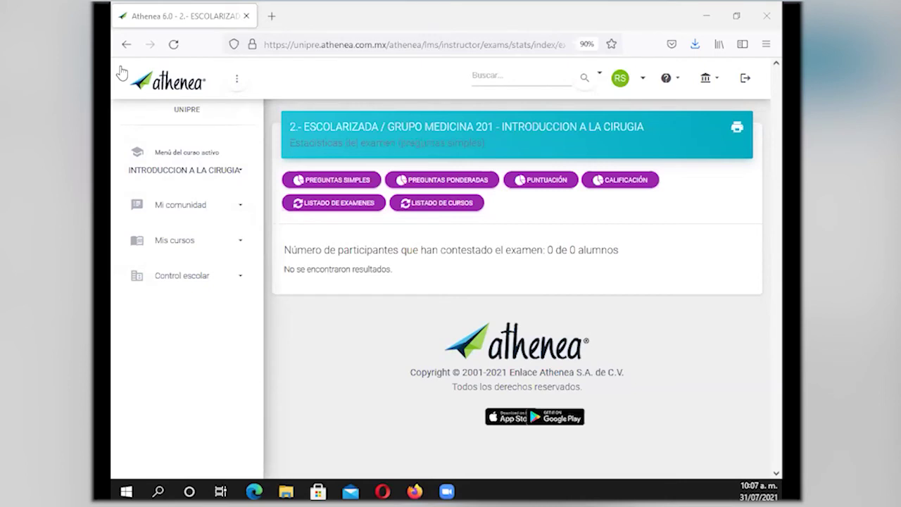
{"action": "left_click", "coordinate": [126, 43]}
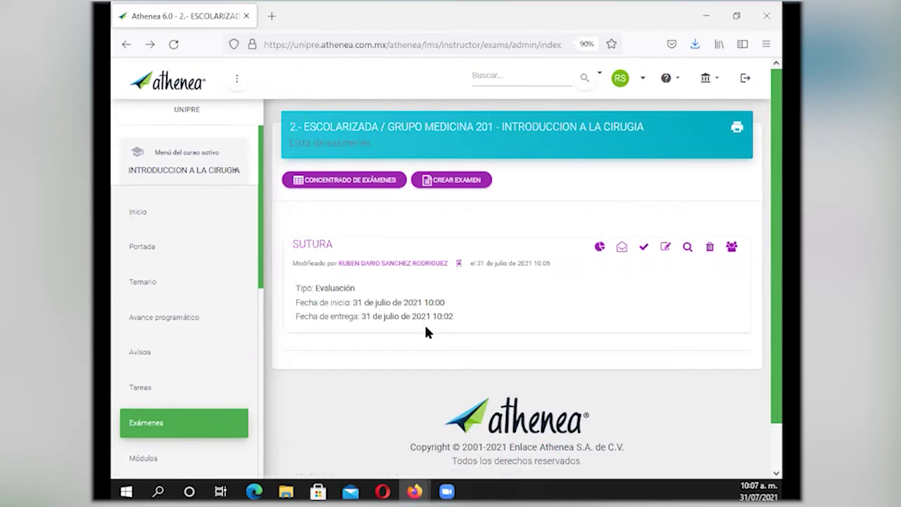
{"action": "scroll", "coordinate": [425, 329], "scroll_direction": "down", "scroll_amount": 1}
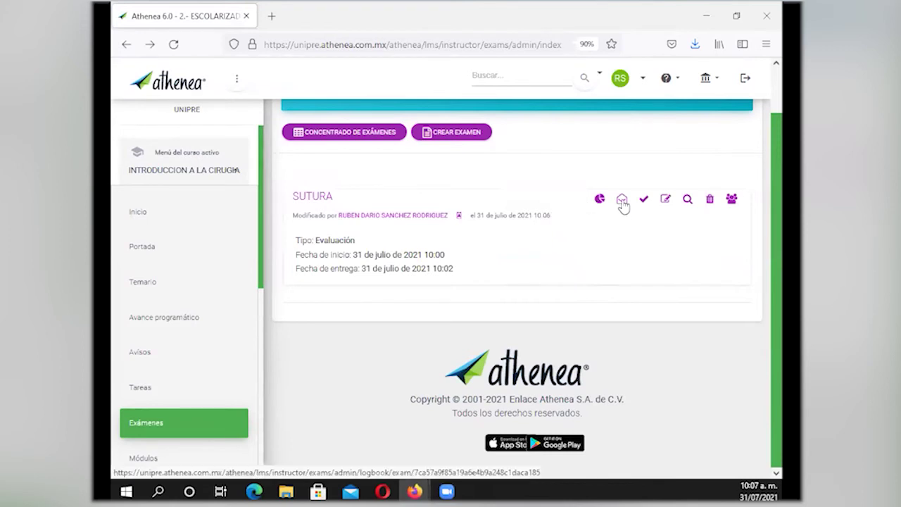
{"action": "left_click", "coordinate": [623, 201]}
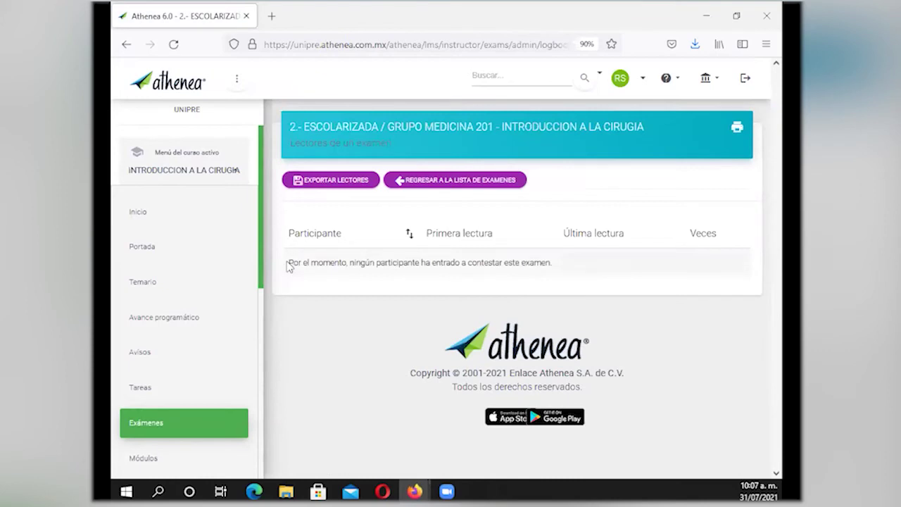
{"action": "left_click_drag", "start_coordinate": [287, 264], "coordinate": [568, 286]}
{"action": "left_click", "coordinate": [571, 285]}
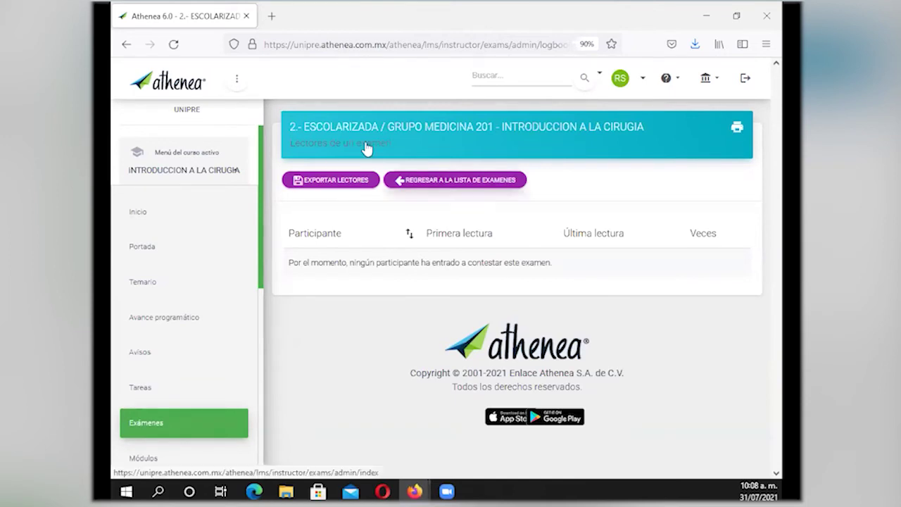
{"action": "left_click_drag", "start_coordinate": [288, 263], "coordinate": [463, 282]}
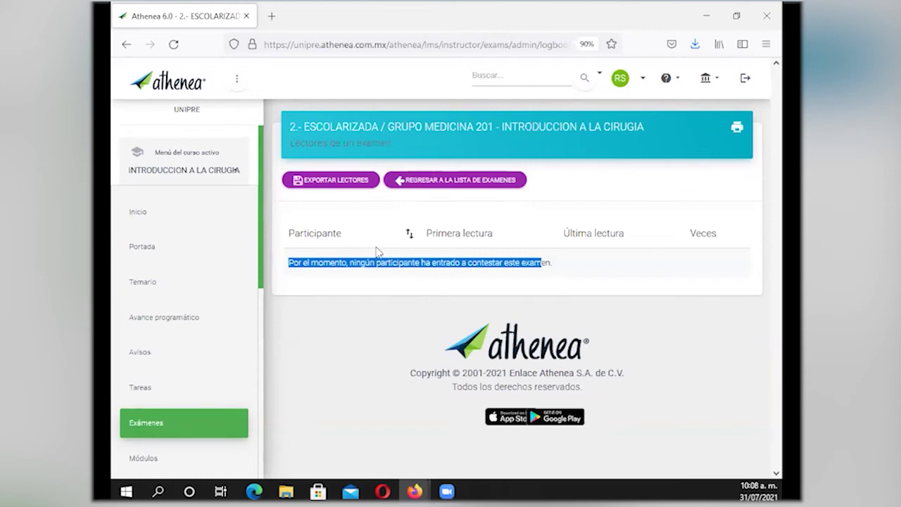
{"action": "left_click", "coordinate": [425, 181]}
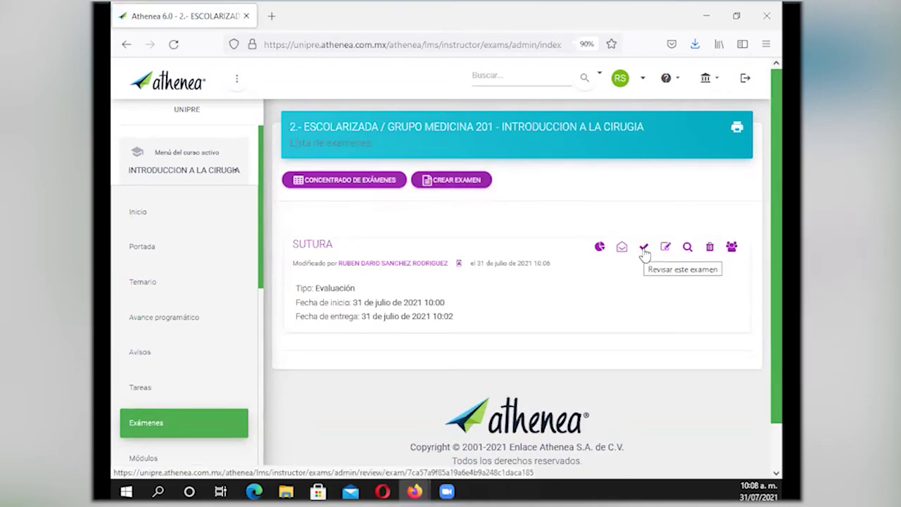
{"action": "left_click", "coordinate": [644, 250]}
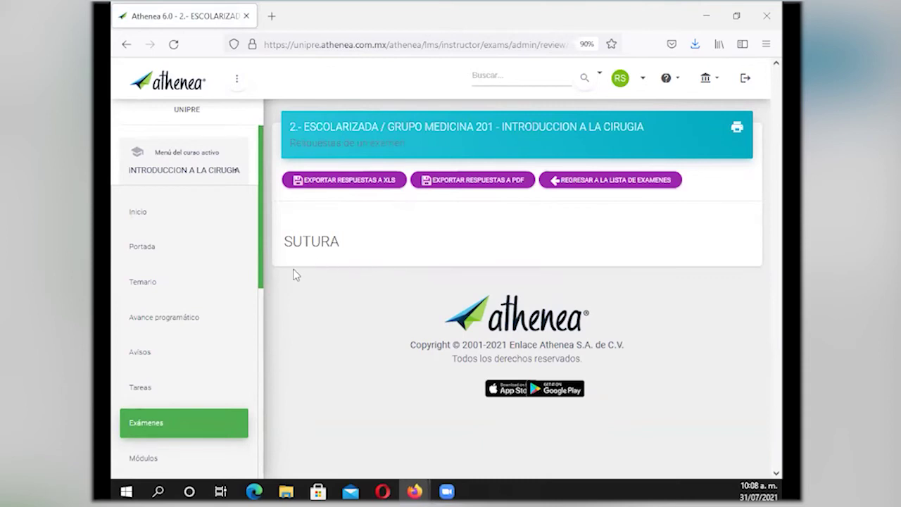
{"action": "left_click_drag", "start_coordinate": [402, 292], "coordinate": [445, 284]}
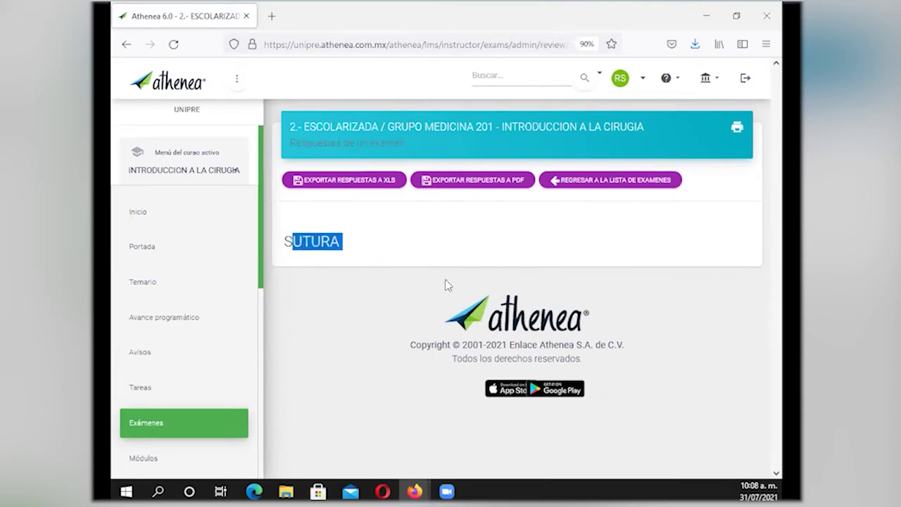
{"action": "left_click", "coordinate": [342, 300]}
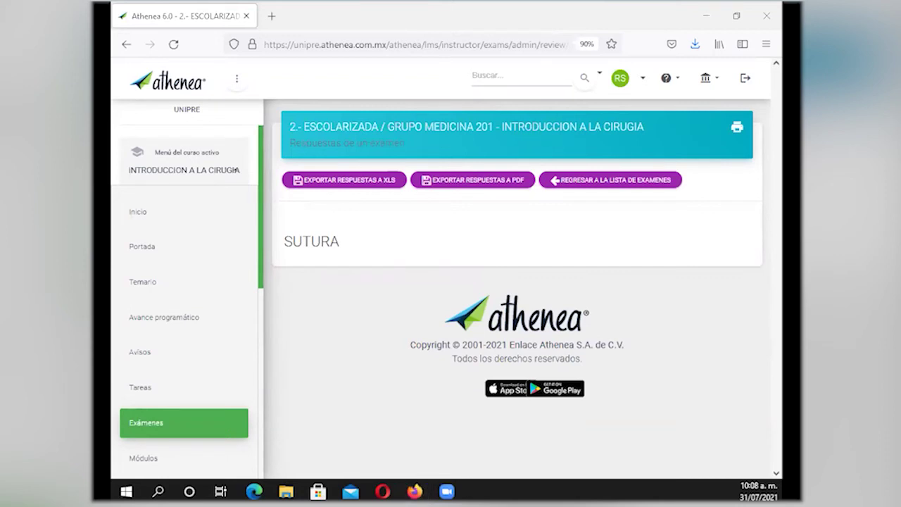
{"action": "left_click", "coordinate": [577, 182]}
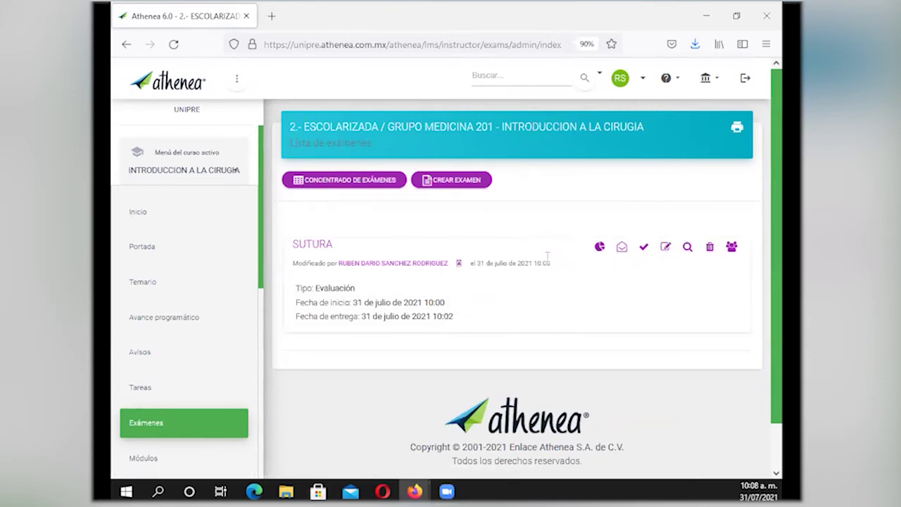
Rename the SUTURA exam's title to COMPRESAS
{"action": "left_click", "coordinate": [666, 246]}
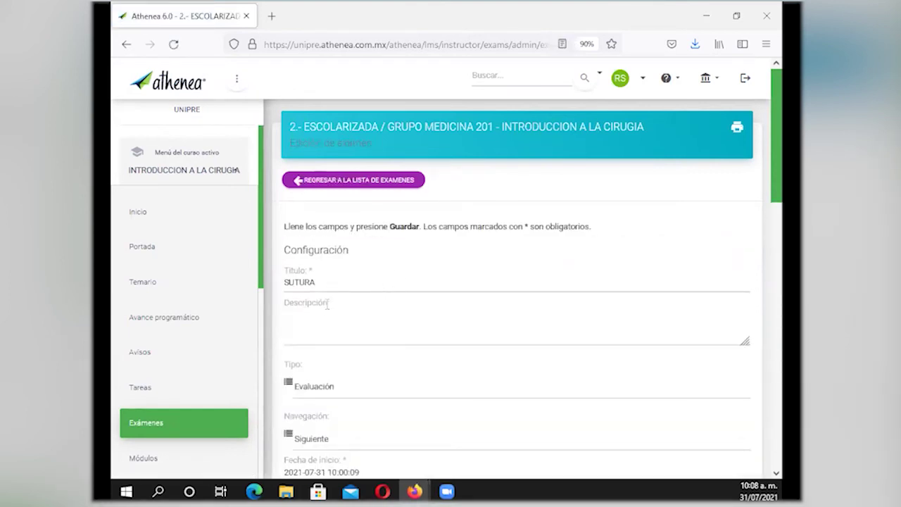
{"action": "left_click", "coordinate": [351, 285]}
{"action": "left_click", "coordinate": [351, 285]}
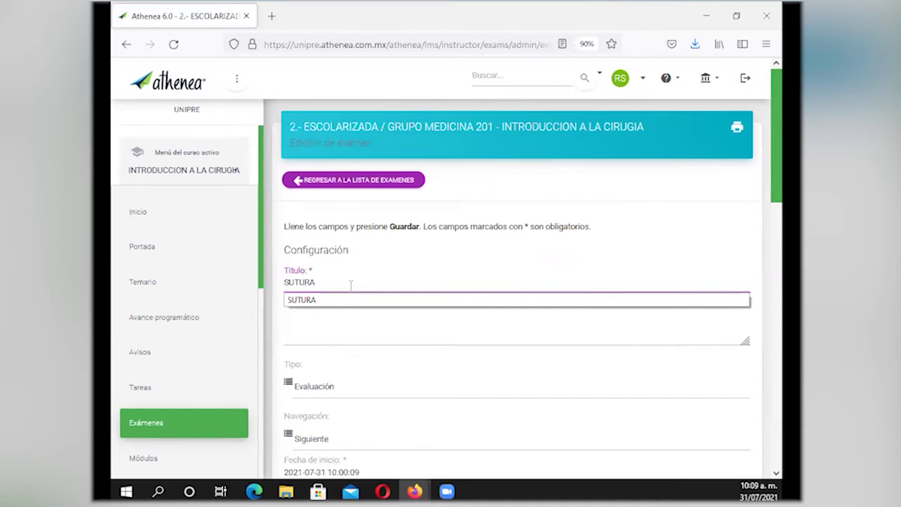
{"action": "key", "text": "BackSpace"}
{"action": "key", "text": "BackSpace"}
{"action": "key", "text": "BackSpace"}
{"action": "key", "text": "BackSpace"}
{"action": "key", "text": "BackSpace"}
{"action": "key", "text": "BackSpace"}
{"action": "type", "text": "COMPRESAS"}
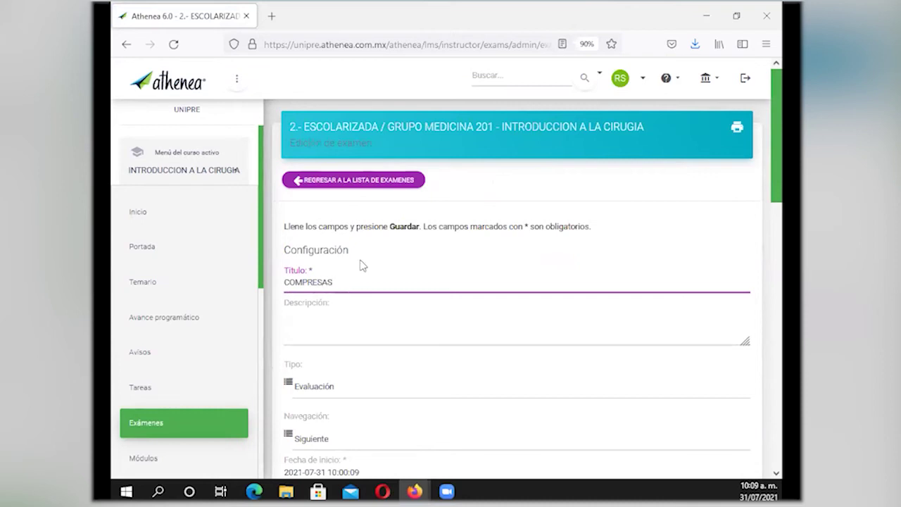
{"action": "left_click", "coordinate": [346, 315]}
Set the audience to all students, disable push notifications, and save the exam
{"action": "scroll", "coordinate": [352, 318], "scroll_direction": "down", "scroll_amount": 2}
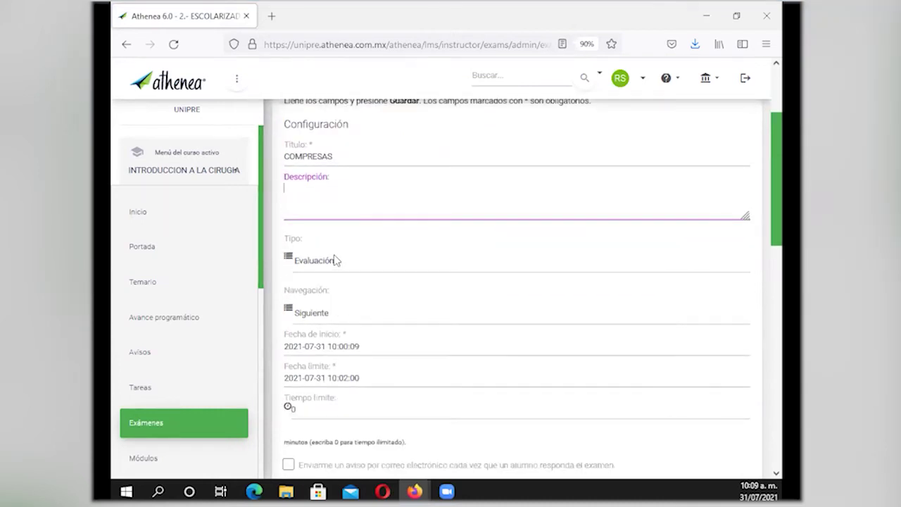
{"action": "scroll", "coordinate": [359, 299], "scroll_direction": "down", "scroll_amount": 2}
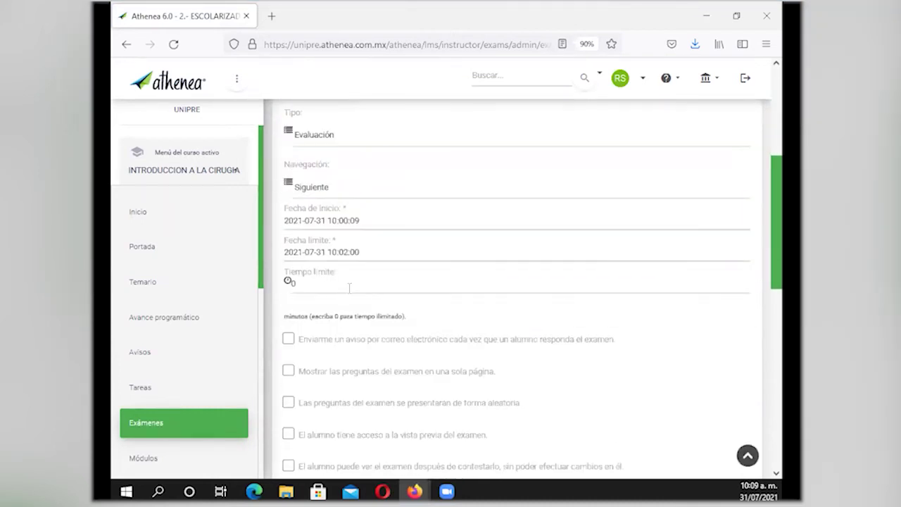
{"action": "scroll", "coordinate": [373, 310], "scroll_direction": "down", "scroll_amount": 6}
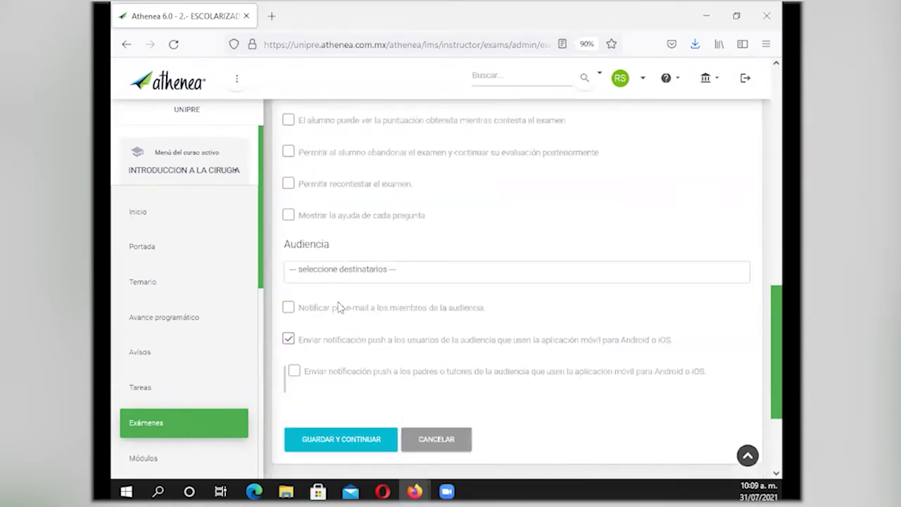
{"action": "left_click", "coordinate": [409, 269]}
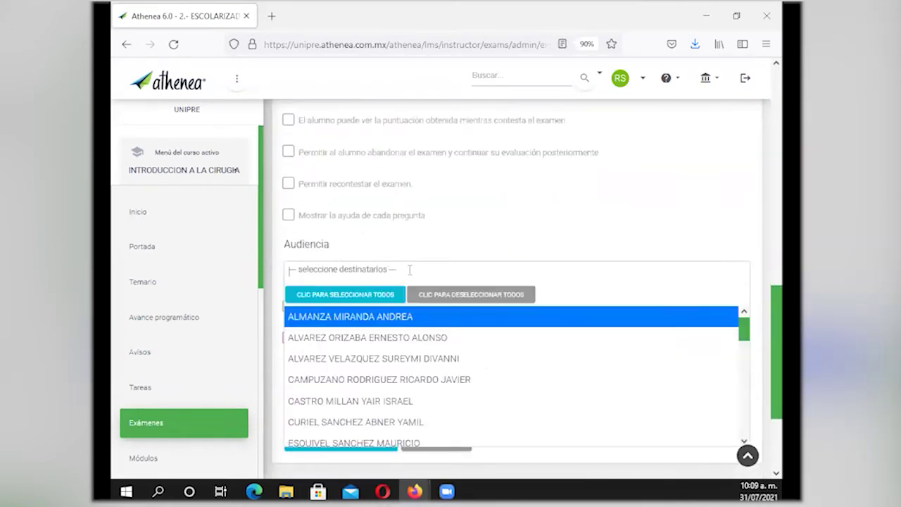
{"action": "left_click", "coordinate": [364, 296]}
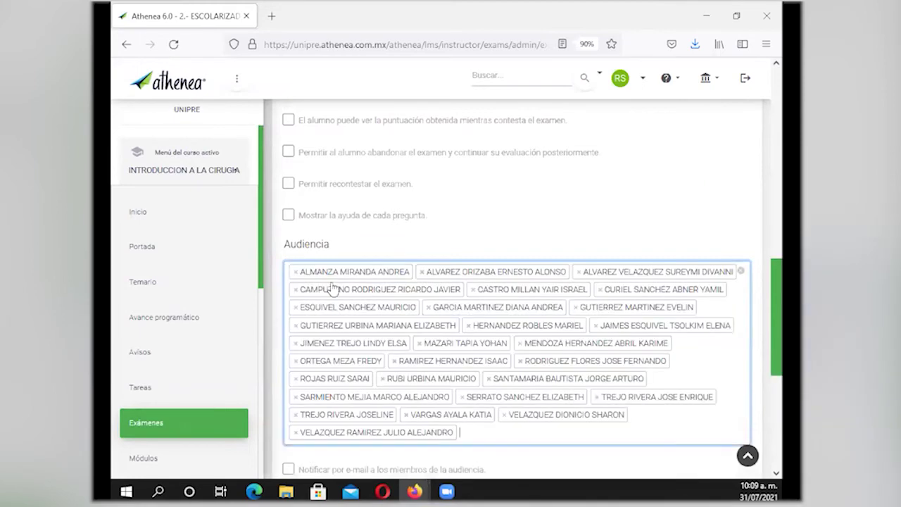
{"action": "scroll", "coordinate": [278, 261], "scroll_direction": "down", "scroll_amount": 3}
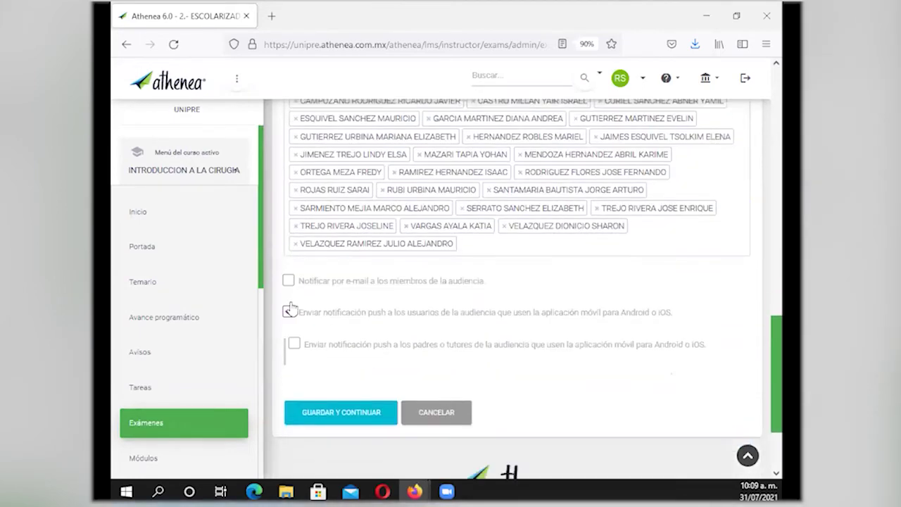
{"action": "left_click", "coordinate": [324, 370]}
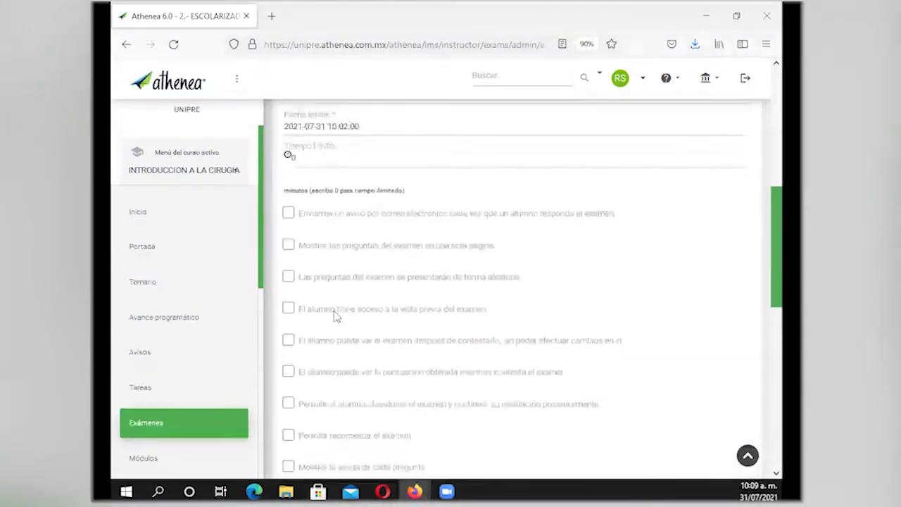
{"action": "scroll", "coordinate": [334, 313], "scroll_direction": "down", "scroll_amount": 15}
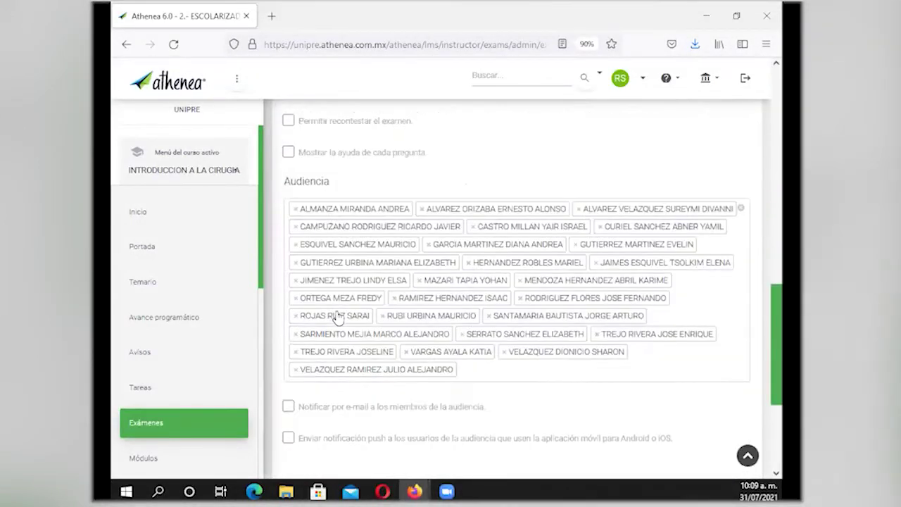
{"action": "left_click", "coordinate": [351, 301]}
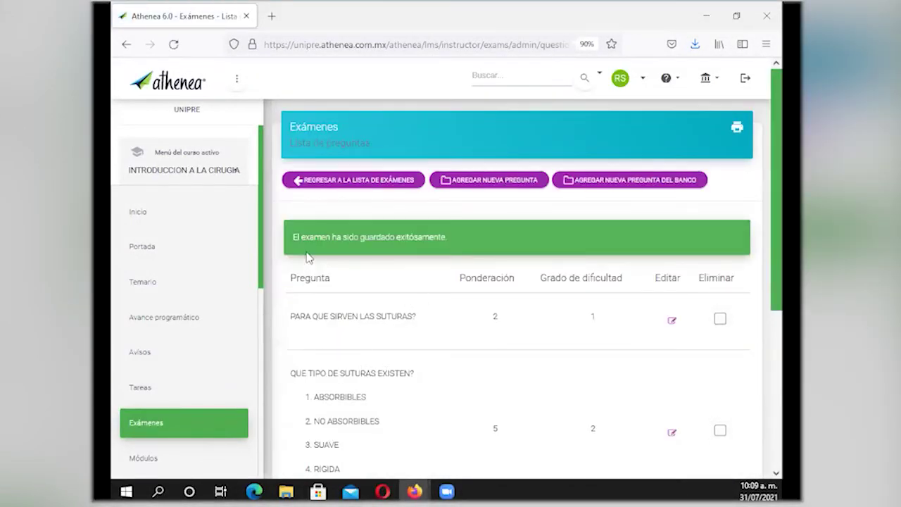
Open a new Opción múltiple con respuesta simple question for the exam
{"action": "left_click_drag", "start_coordinate": [293, 239], "coordinate": [448, 238]}
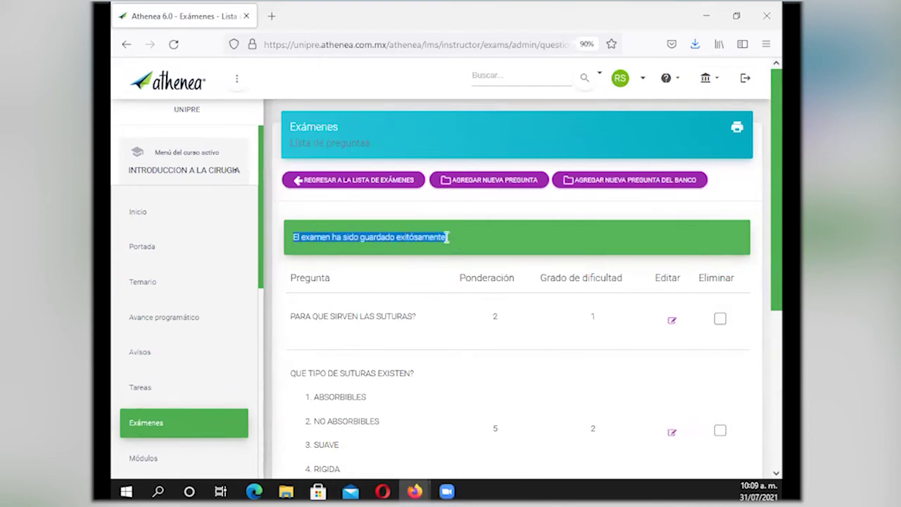
{"action": "left_click_drag", "start_coordinate": [295, 237], "coordinate": [400, 238]}
{"action": "left_click", "coordinate": [514, 232]}
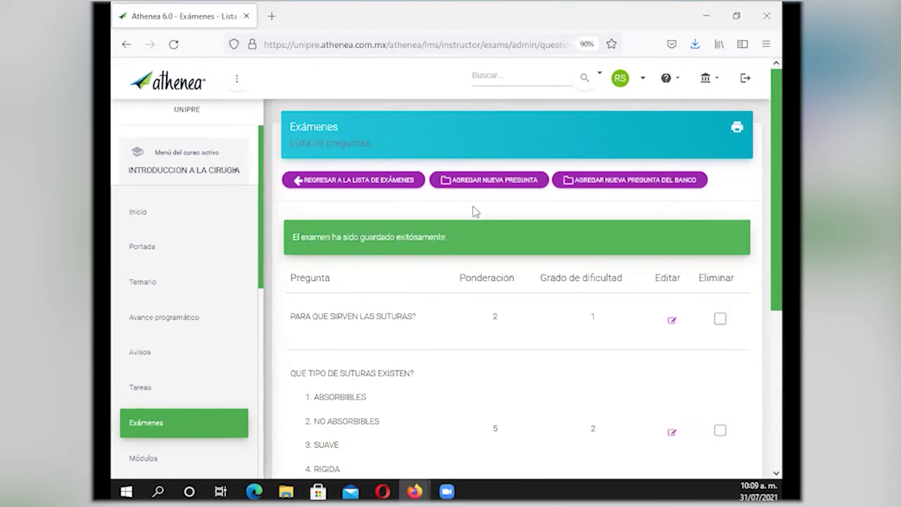
{"action": "scroll", "coordinate": [328, 307], "scroll_direction": "down", "scroll_amount": 5}
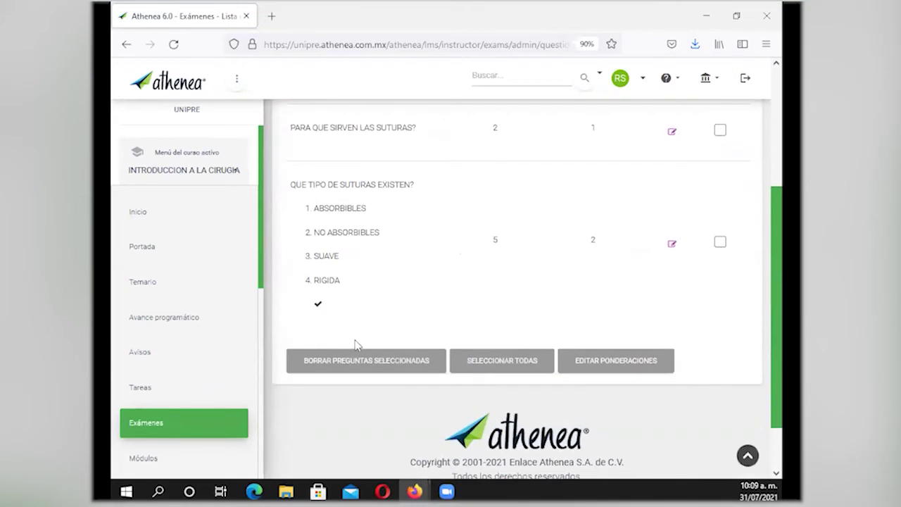
{"action": "scroll", "coordinate": [354, 344], "scroll_direction": "up", "scroll_amount": 5}
{"action": "left_click", "coordinate": [481, 187]}
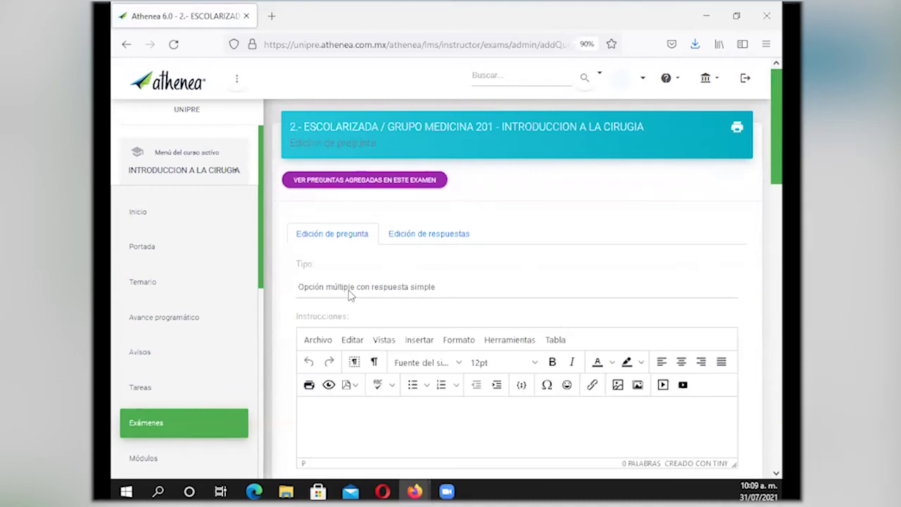
Set the question type to 'Opción múltiple con respuesta múltiple'
{"action": "left_click", "coordinate": [353, 288]}
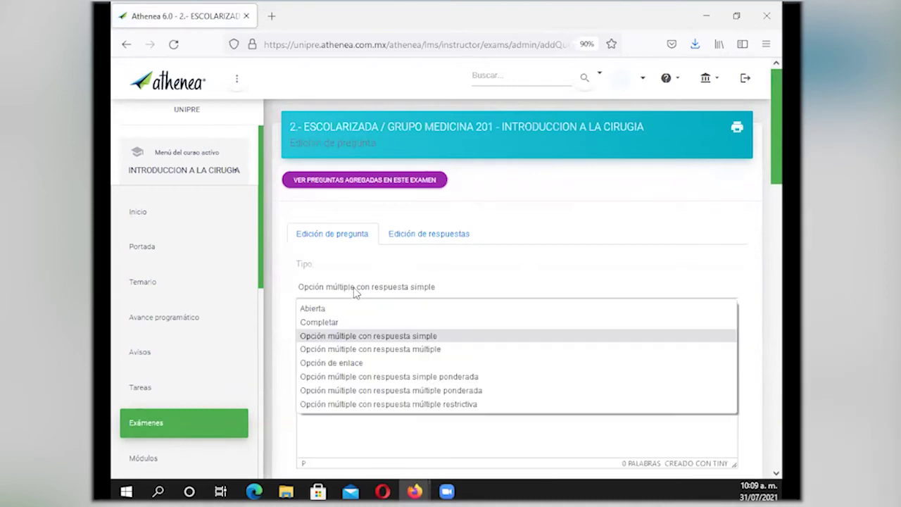
{"action": "left_click", "coordinate": [371, 350]}
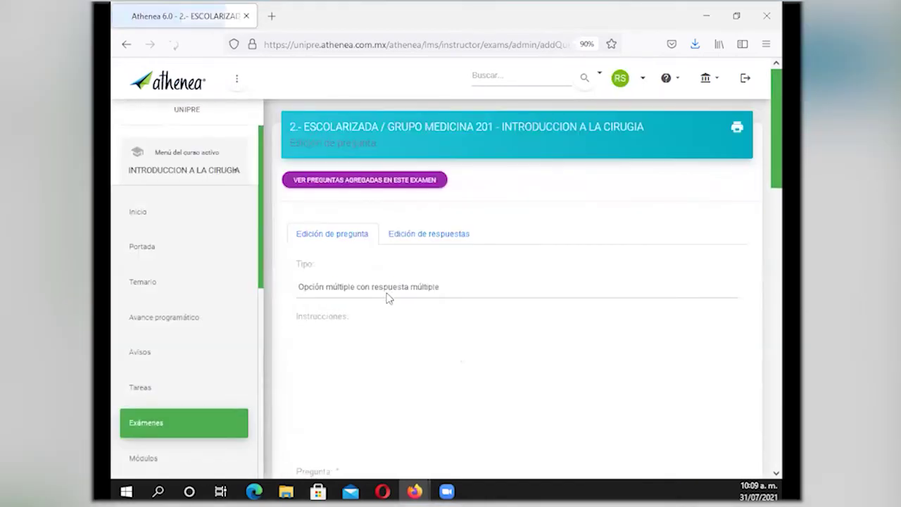
{"action": "left_click", "coordinate": [342, 283]}
{"action": "left_click", "coordinate": [341, 282]}
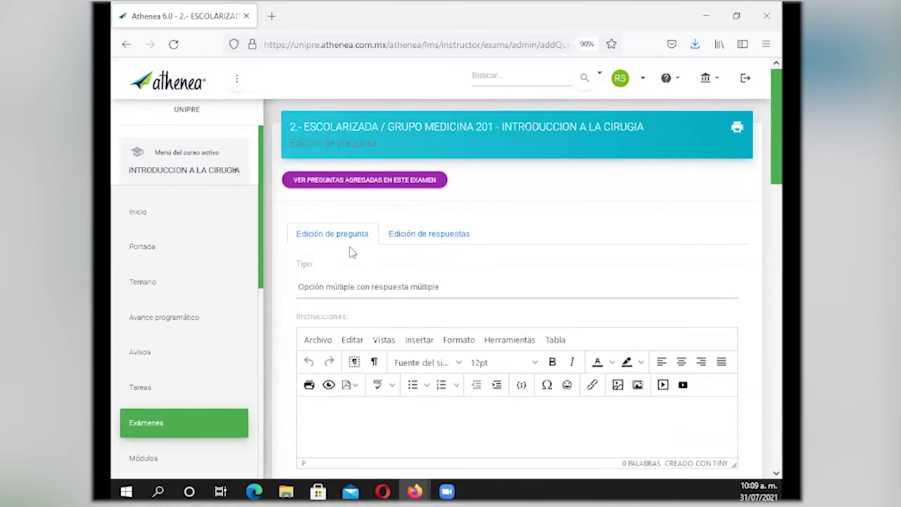
Put the cursor in the Instrucciones editor, then in the empty Pregunta editor
{"action": "left_click", "coordinate": [341, 420]}
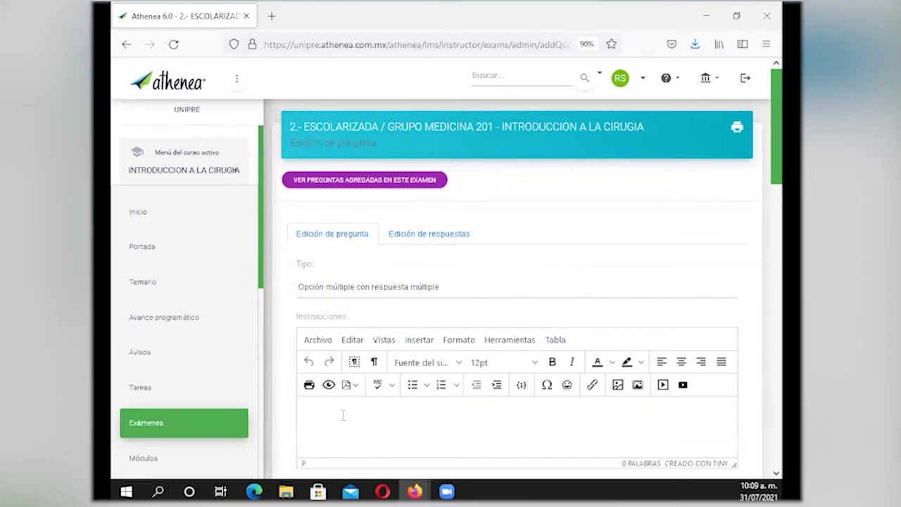
{"action": "scroll", "coordinate": [343, 410], "scroll_direction": "down", "scroll_amount": 5}
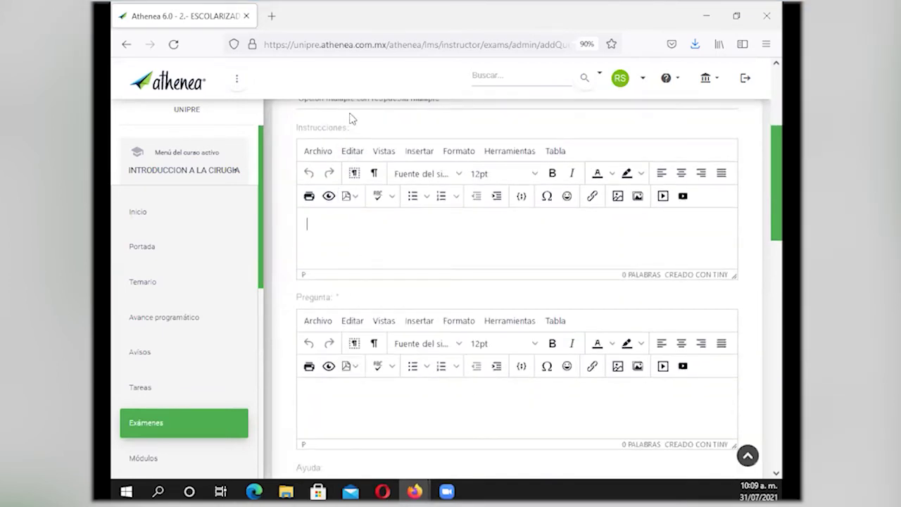
{"action": "left_click_drag", "start_coordinate": [356, 129], "coordinate": [288, 130]}
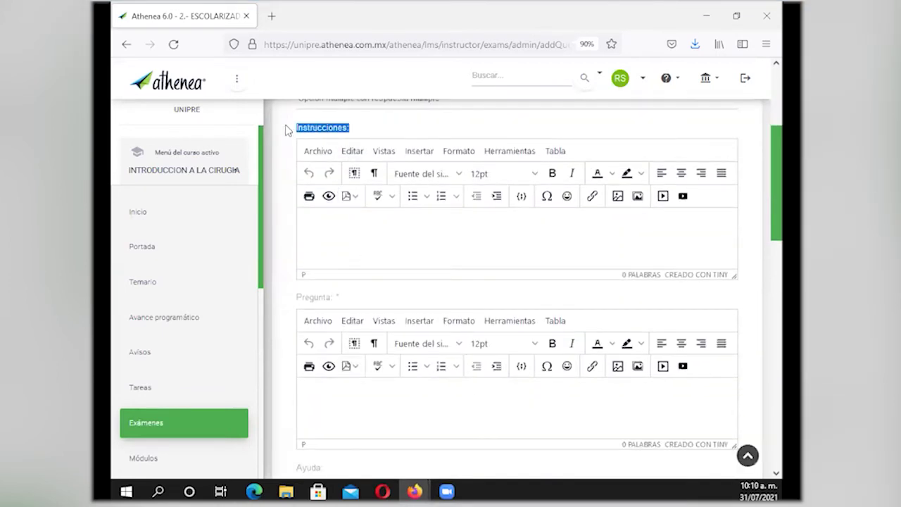
{"action": "left_click", "coordinate": [314, 224]}
{"action": "scroll", "coordinate": [298, 270], "scroll_direction": "down", "scroll_amount": 3}
{"action": "left_click_drag", "start_coordinate": [349, 173], "coordinate": [295, 171]}
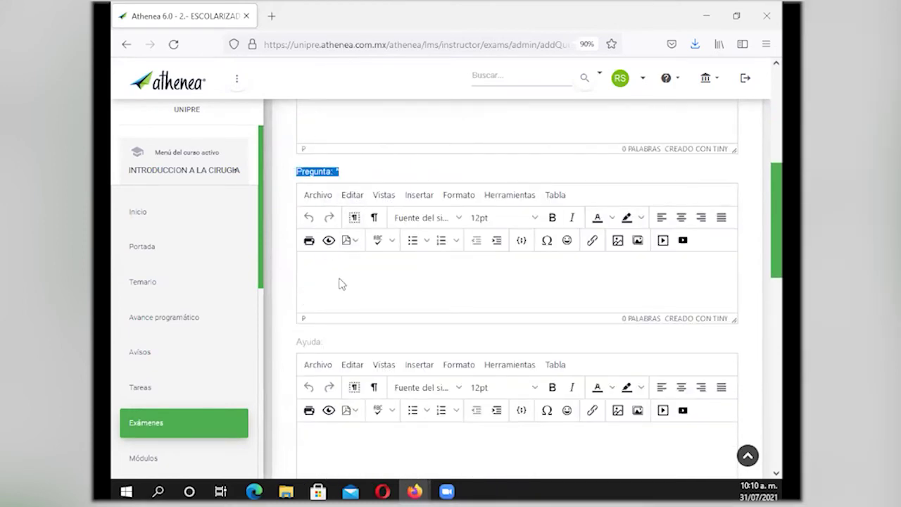
{"action": "scroll", "coordinate": [340, 283], "scroll_direction": "up", "scroll_amount": 4}
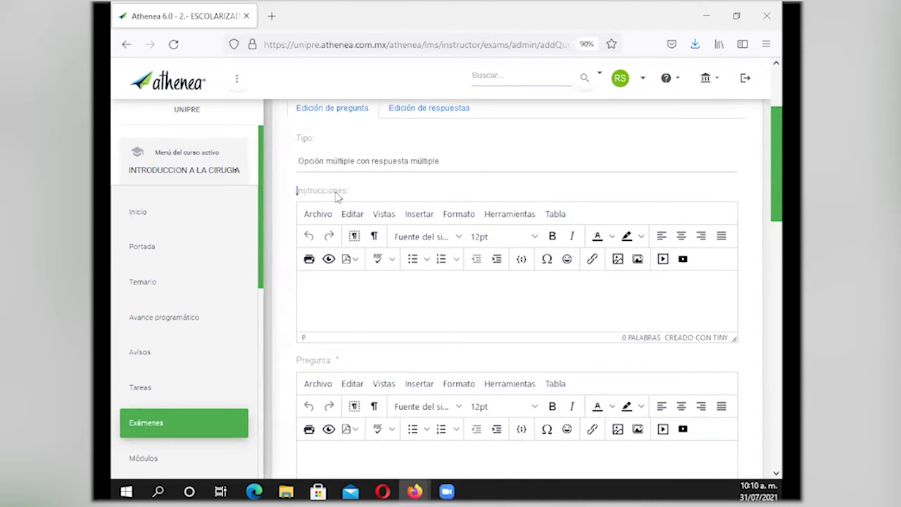
{"action": "left_click_drag", "start_coordinate": [304, 198], "coordinate": [383, 203]}
{"action": "scroll", "coordinate": [342, 282], "scroll_direction": "down", "scroll_amount": 2}
{"action": "left_click", "coordinate": [326, 334]}
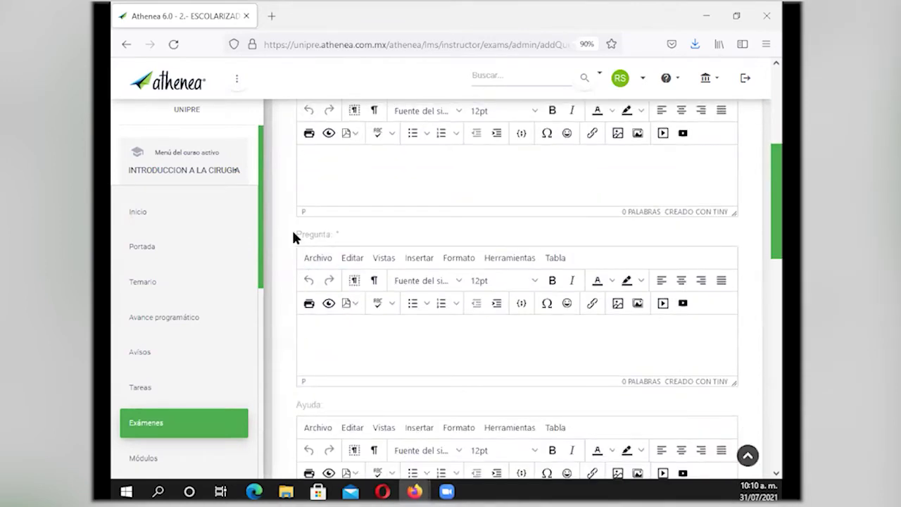
{"action": "left_click_drag", "start_coordinate": [293, 230], "coordinate": [342, 237]}
{"action": "left_click", "coordinate": [361, 360]}
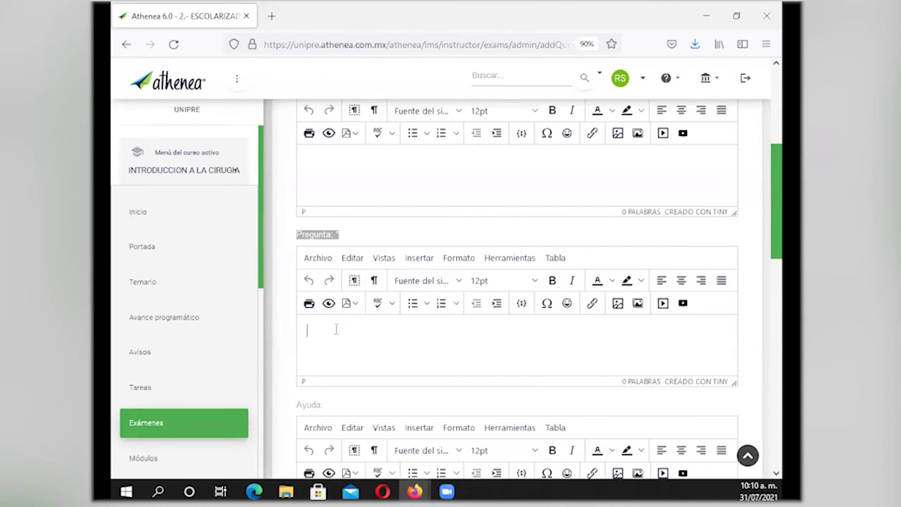
Enter the question text 'QUE TIPO DE LESIONES UTILIZAN LAS SUTURAS'
{"action": "type", "text": "QUE TIPO DE LESIONES"}
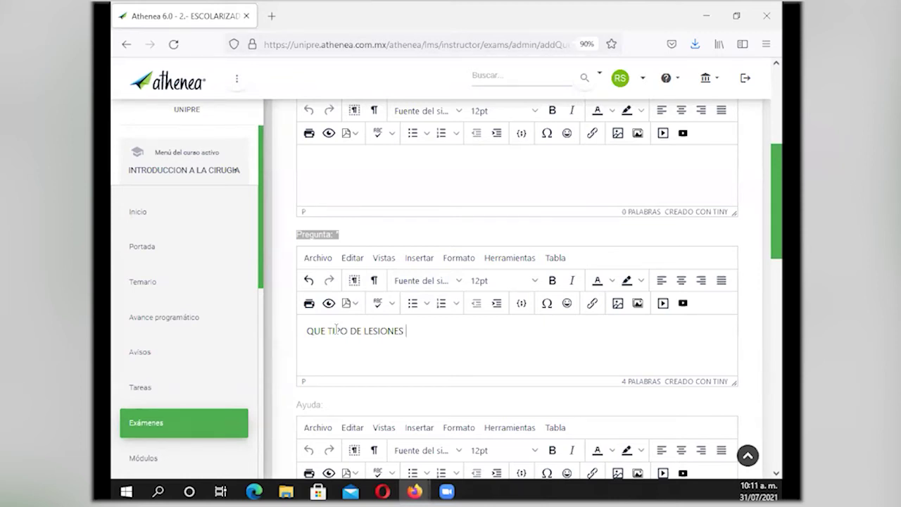
{"action": "type", "text": "SE UTILIZAN LAS SUTU"}
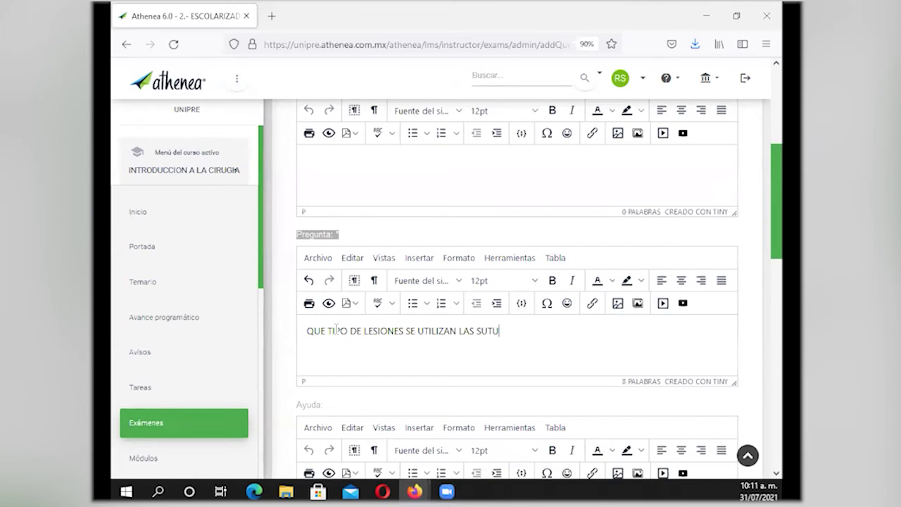
{"action": "type", "text": "RTA"}
{"action": "key", "text": "BackSpace"}
{"action": "type", "text": "AS"}
{"action": "left_click", "coordinate": [282, 309]}
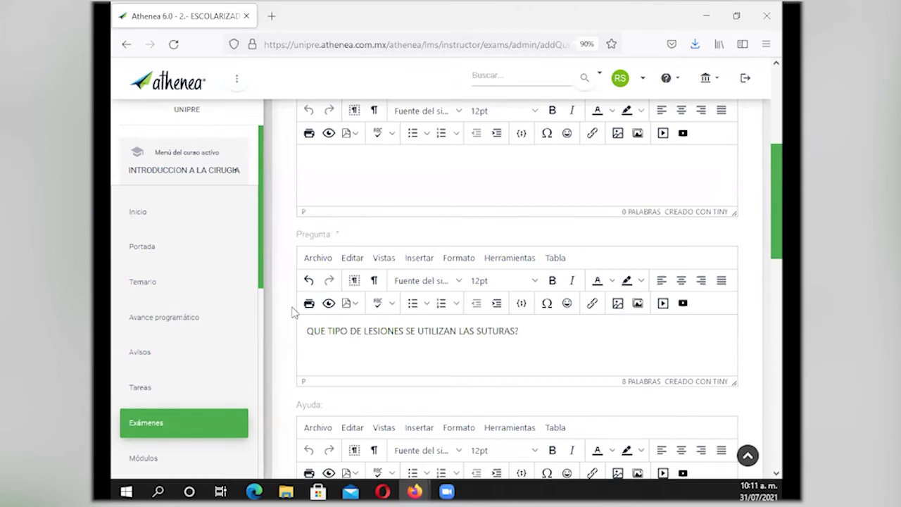
Set Ponderación to 7 and Grado de dificultad to 5
{"action": "scroll", "coordinate": [289, 308], "scroll_direction": "down", "scroll_amount": 2}
{"action": "scroll", "coordinate": [289, 309], "scroll_direction": "down", "scroll_amount": 4}
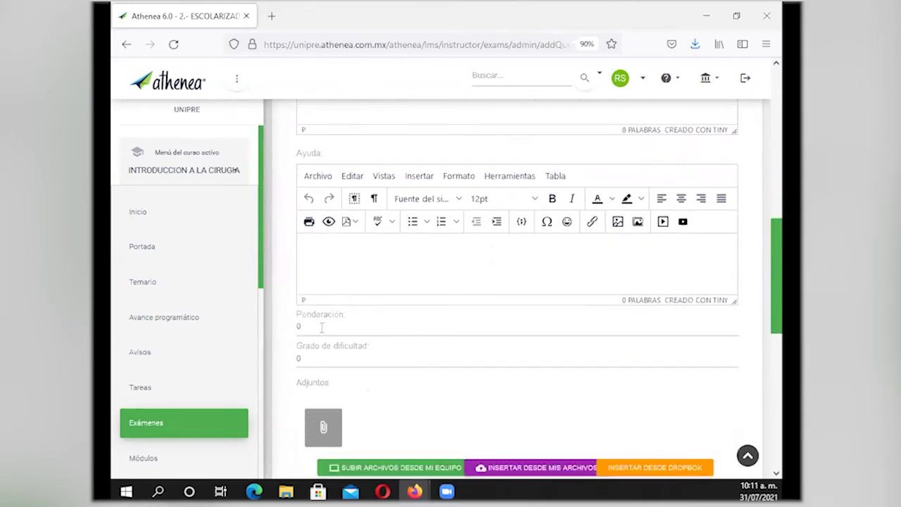
{"action": "left_click", "coordinate": [322, 327]}
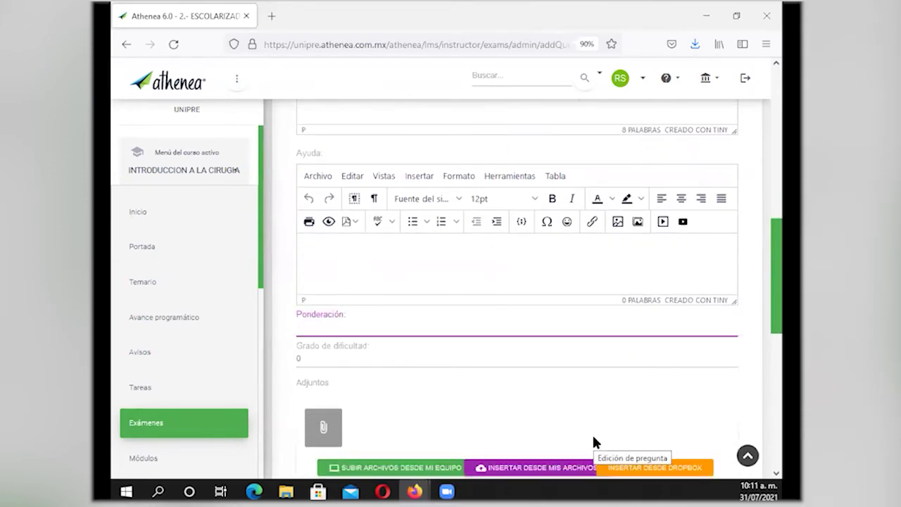
{"action": "type", "text": "7"}
{"action": "left_click", "coordinate": [343, 359]}
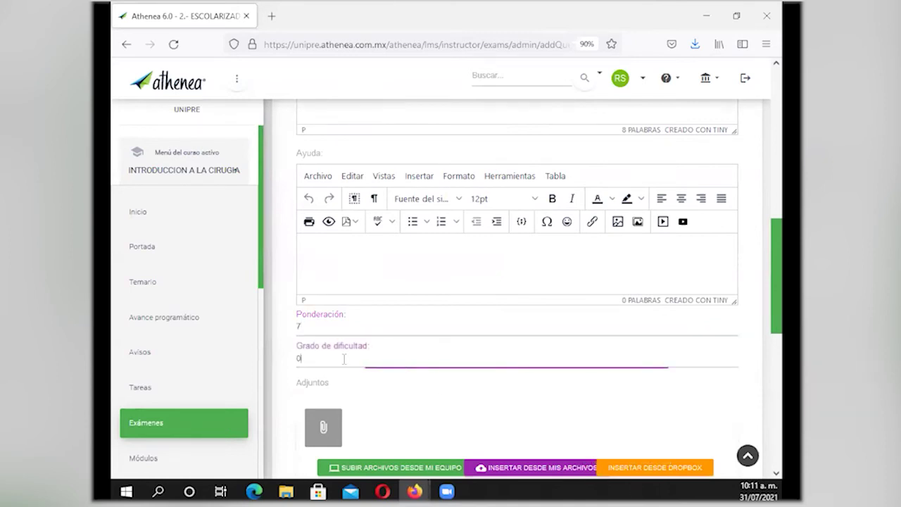
{"action": "key", "text": "BackSpace"}
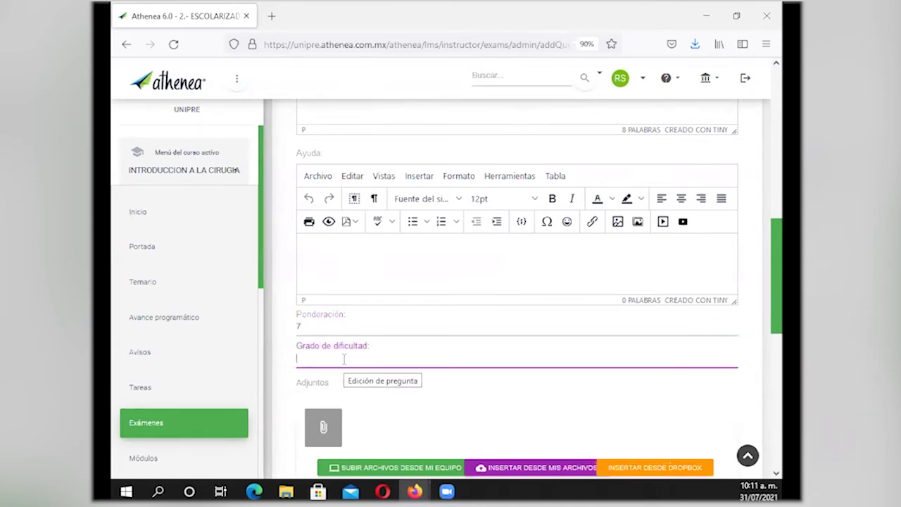
{"action": "left_click", "coordinate": [287, 383]}
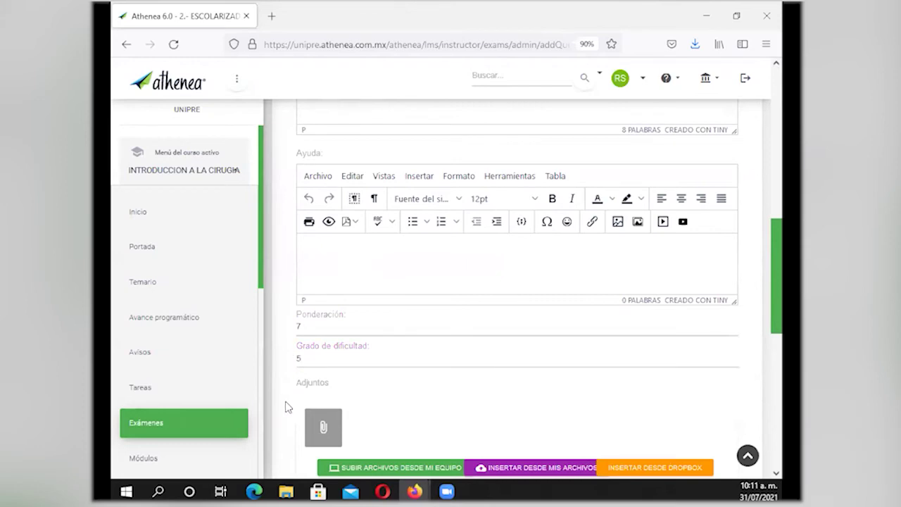
{"action": "scroll", "coordinate": [284, 404], "scroll_direction": "up", "scroll_amount": 10}
{"action": "scroll", "coordinate": [286, 407], "scroll_direction": "up", "scroll_amount": 3}
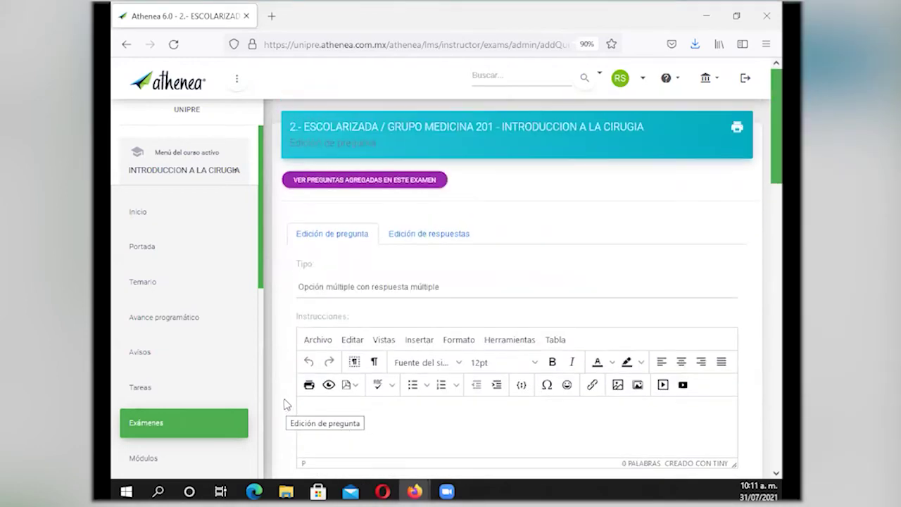
Add EQUIMOSIS as the first answer under Edición de respuestas
{"action": "left_click", "coordinate": [423, 240]}
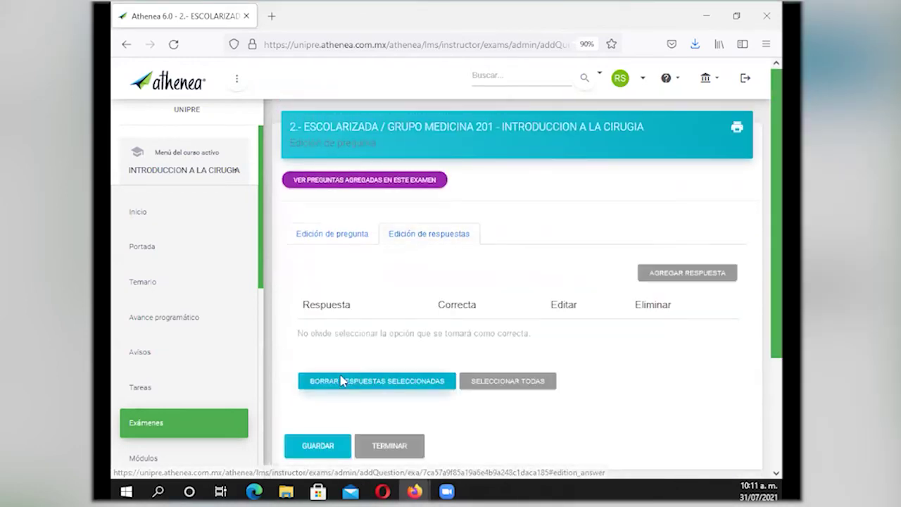
{"action": "left_click", "coordinate": [682, 275]}
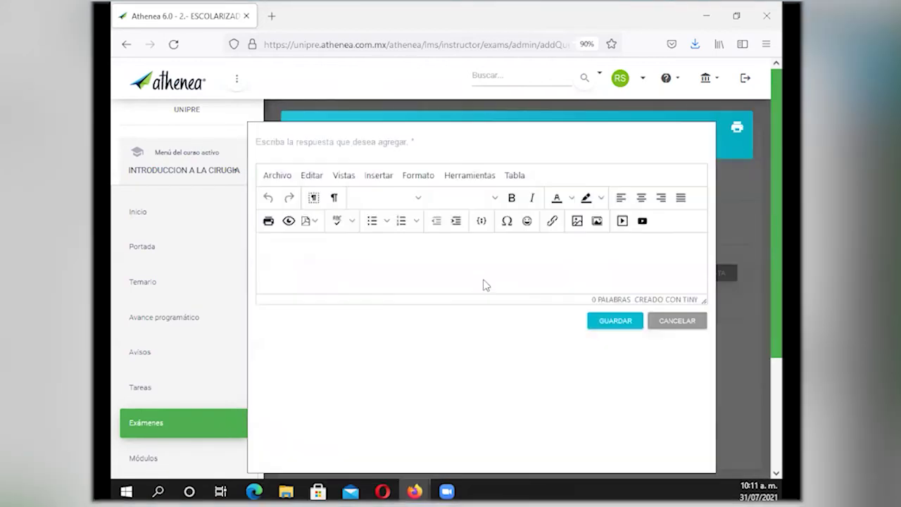
{"action": "left_click", "coordinate": [317, 242]}
{"action": "type", "text": "EQ"}
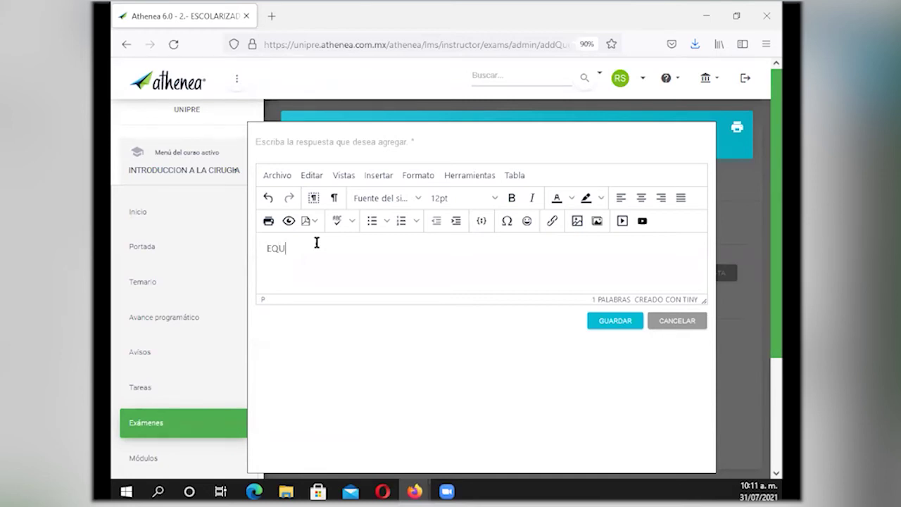
{"action": "type", "text": "UIMOSIS"}
{"action": "left_click", "coordinate": [610, 321]}
Add EXFORIACIONES and HERIDAS as the second and third answers
{"action": "left_click", "coordinate": [698, 276]}
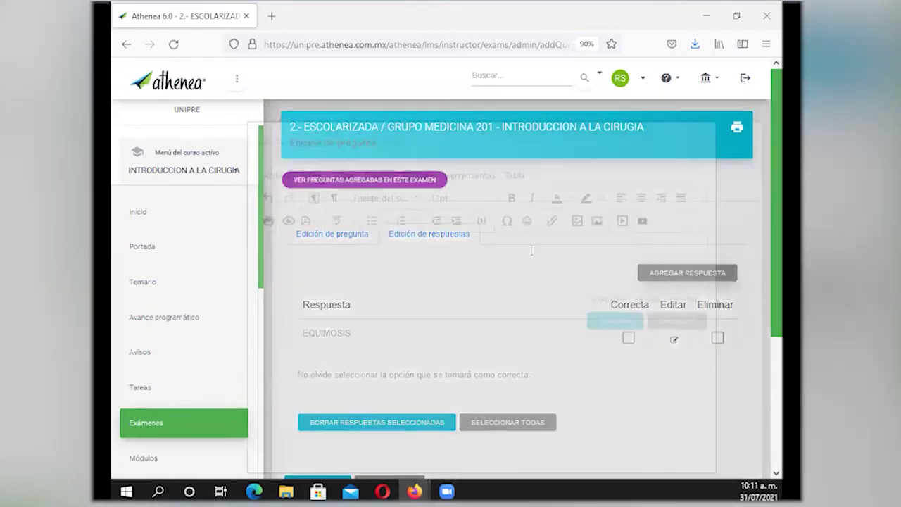
{"action": "left_click", "coordinate": [313, 251]}
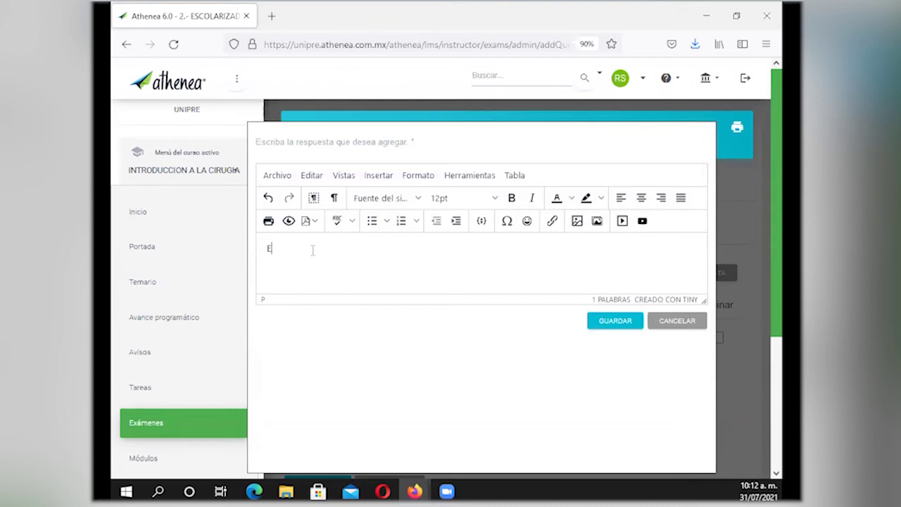
{"action": "type", "text": "S"}
{"action": "type", "text": "ORIACION"}
{"action": "type", "text": "ES"}
{"action": "left_click", "coordinate": [622, 322]}
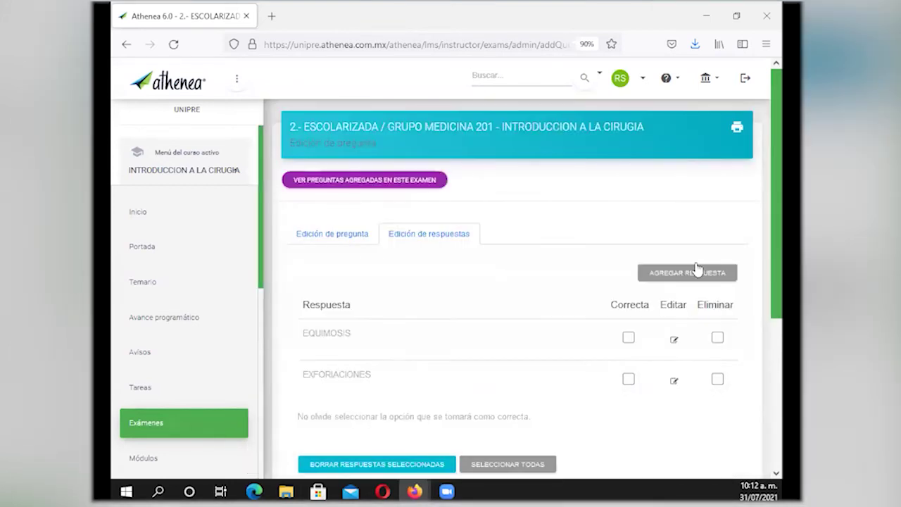
{"action": "left_click", "coordinate": [696, 272]}
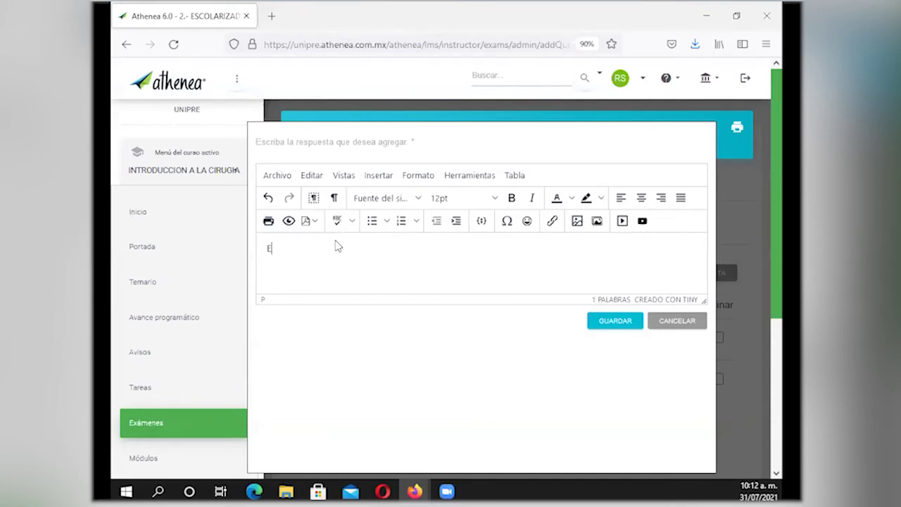
{"action": "type", "text": "HERIDAS"}
{"action": "left_click", "coordinate": [613, 330]}
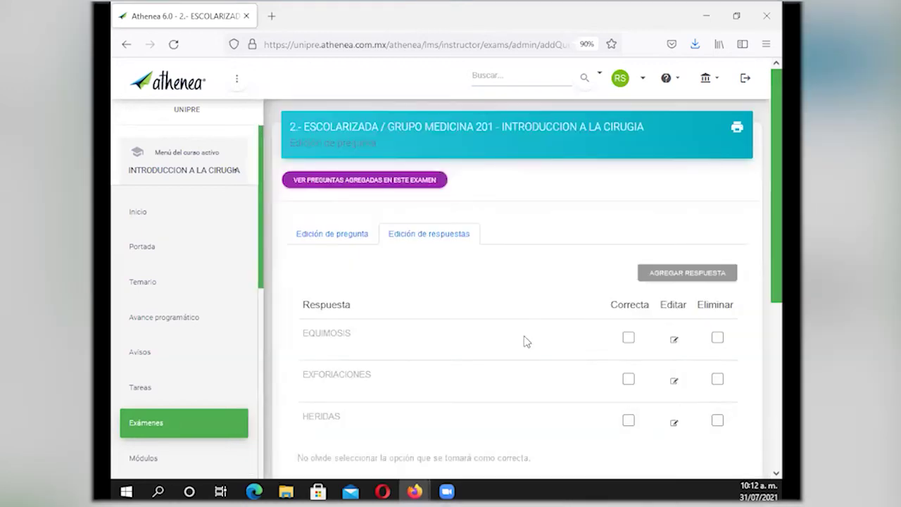
{"action": "scroll", "coordinate": [521, 338], "scroll_direction": "down", "scroll_amount": 2}
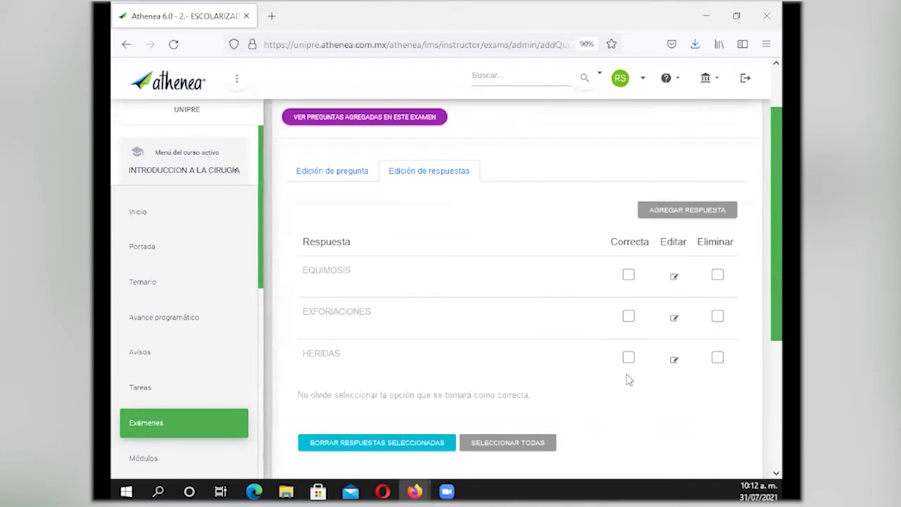
Toggle the Correcta boxes, ending with EQUIMOSIS, EXFORIACIONES and HERIDAS all checked
{"action": "left_click", "coordinate": [629, 320]}
{"action": "left_click", "coordinate": [629, 359]}
{"action": "scroll", "coordinate": [451, 306], "scroll_direction": "up", "scroll_amount": 1}
{"action": "scroll", "coordinate": [455, 314], "scroll_direction": "down", "scroll_amount": 3}
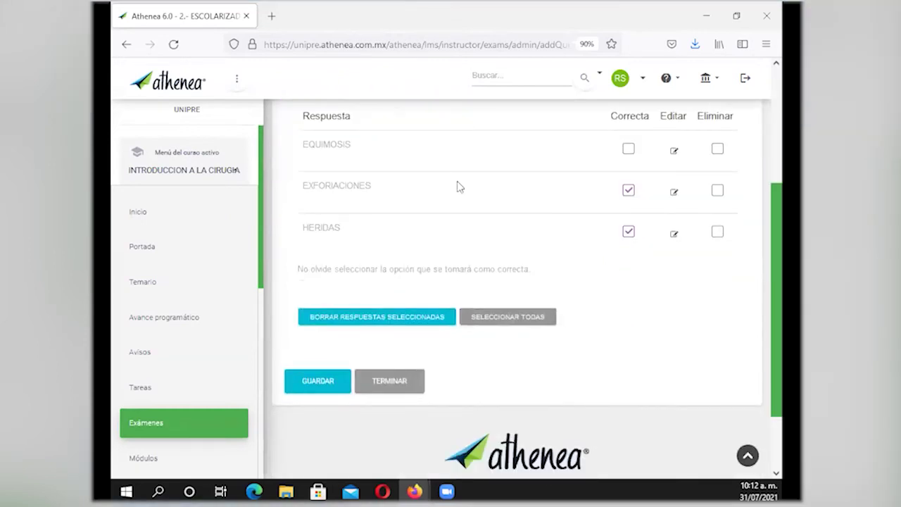
{"action": "left_click", "coordinate": [628, 190]}
{"action": "left_click", "coordinate": [628, 234]}
{"action": "left_click", "coordinate": [629, 148]}
{"action": "left_click", "coordinate": [628, 191]}
{"action": "left_click", "coordinate": [629, 233]}
Clear every Correcta mark and recheck only HERIDAS
{"action": "scroll", "coordinate": [627, 309], "scroll_direction": "up", "scroll_amount": 2}
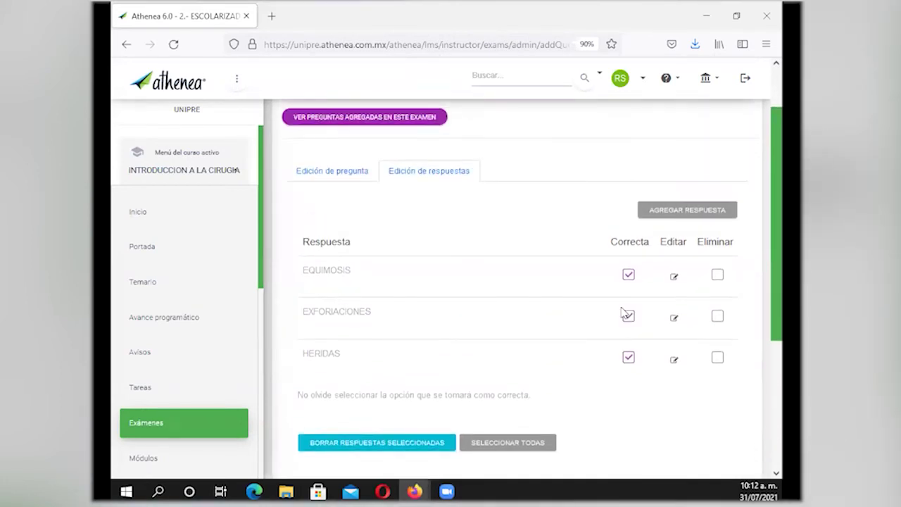
{"action": "scroll", "coordinate": [550, 352], "scroll_direction": "down", "scroll_amount": 2}
{"action": "scroll", "coordinate": [541, 341], "scroll_direction": "up", "scroll_amount": 2}
{"action": "left_click", "coordinate": [628, 274]}
{"action": "left_click", "coordinate": [628, 316]}
{"action": "left_click", "coordinate": [629, 357]}
{"action": "left_click", "coordinate": [629, 357]}
{"action": "scroll", "coordinate": [591, 377], "scroll_direction": "down", "scroll_amount": 3}
{"action": "scroll", "coordinate": [676, 388], "scroll_direction": "up", "scroll_amount": 3}
Add LACERACION as a new answer and save it
{"action": "left_click", "coordinate": [684, 210]}
{"action": "left_click", "coordinate": [427, 251]}
{"action": "type", "text": "LACERACION"}
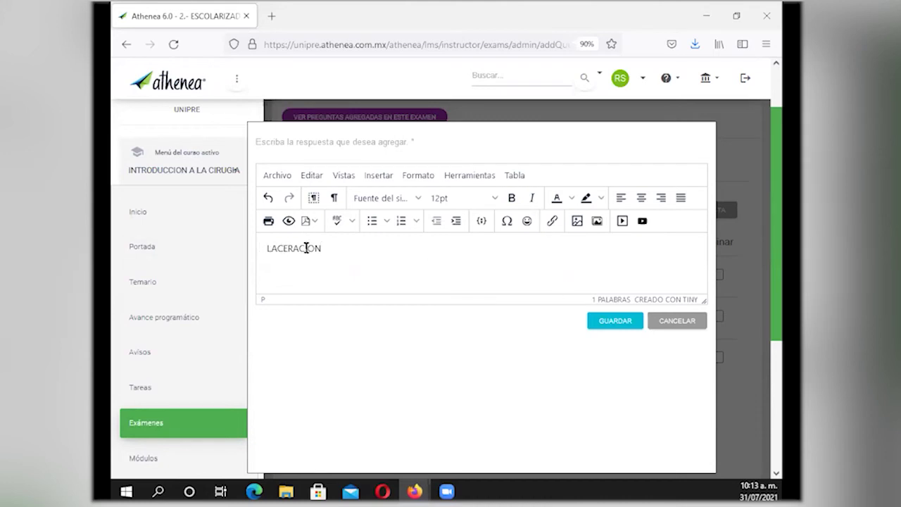
{"action": "key", "text": "BackSpace"}
{"action": "type", "text": "S"}
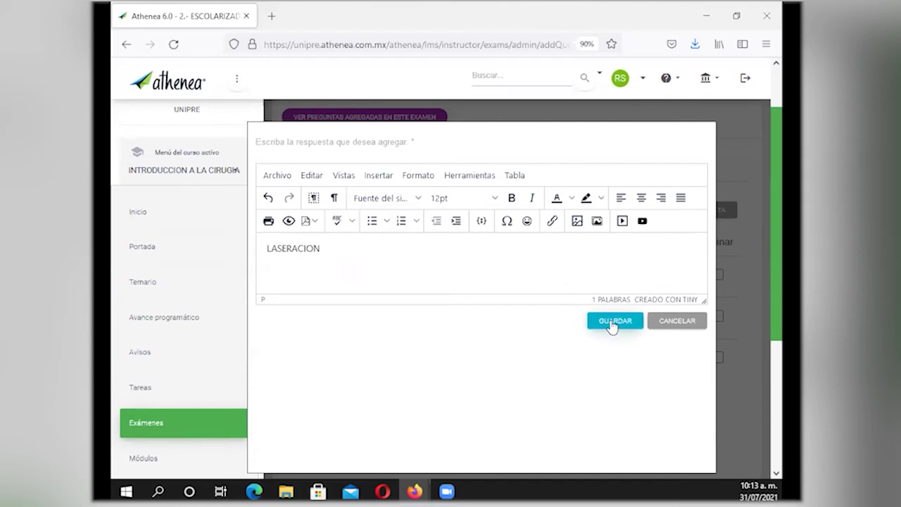
{"action": "key", "text": "ctrl+z"}
{"action": "left_click", "coordinate": [613, 322]}
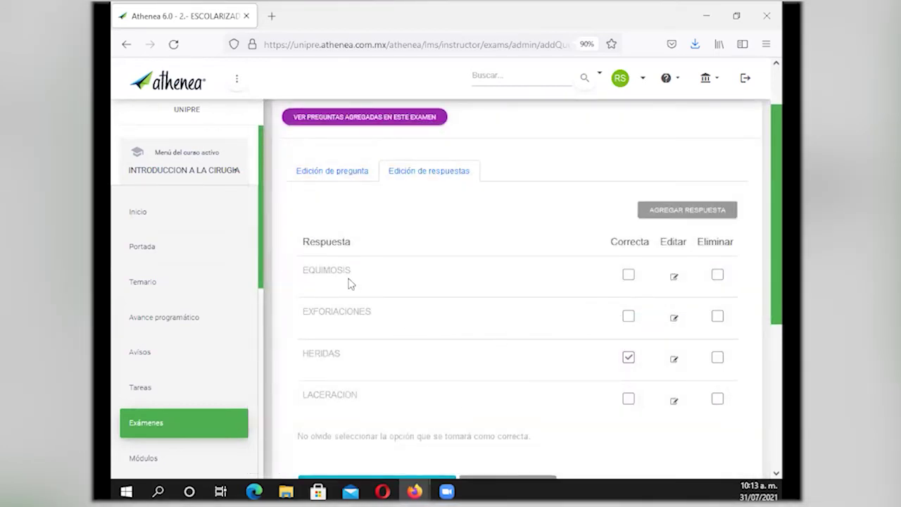
{"action": "scroll", "coordinate": [387, 288], "scroll_direction": "up", "scroll_amount": 2}
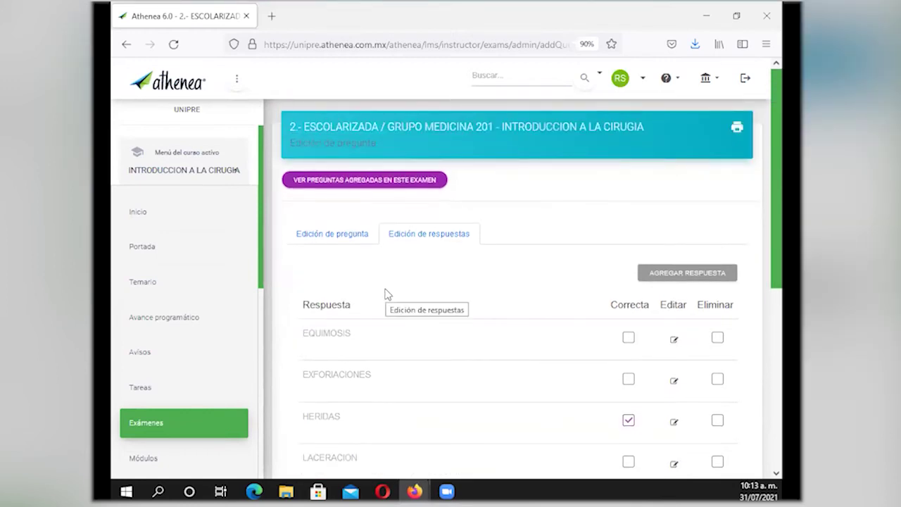
Scroll the answer list to check the LACERACION row's Correcta status
{"action": "scroll", "coordinate": [449, 287], "scroll_direction": "down", "scroll_amount": 2}
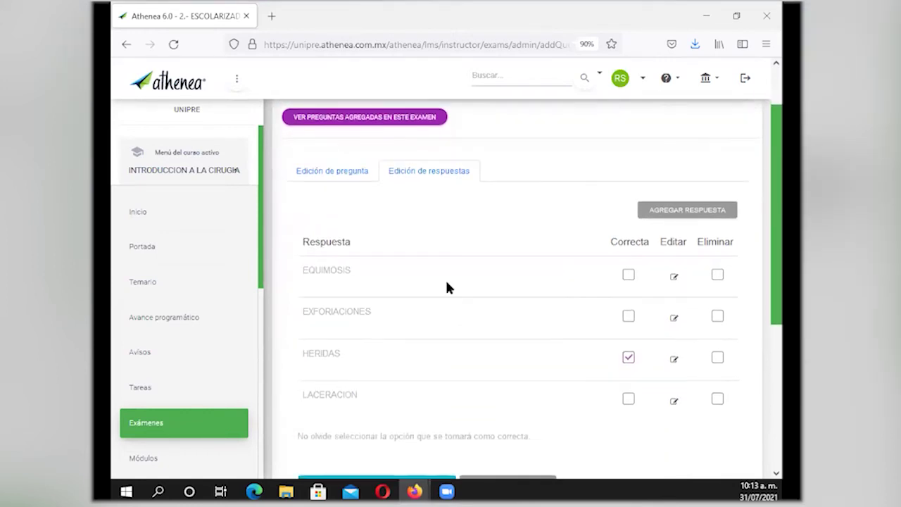
{"action": "scroll", "coordinate": [484, 391], "scroll_direction": "down", "scroll_amount": 2}
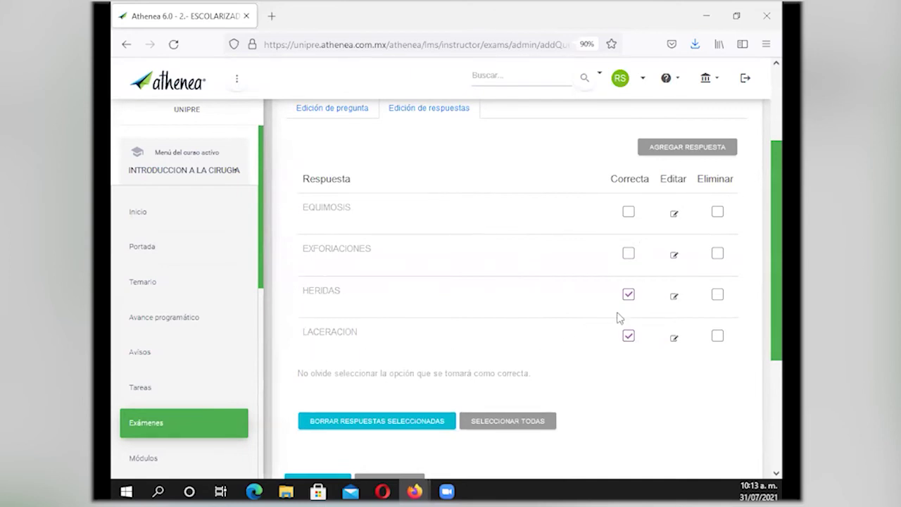
{"action": "scroll", "coordinate": [413, 297], "scroll_direction": "up", "scroll_amount": 3}
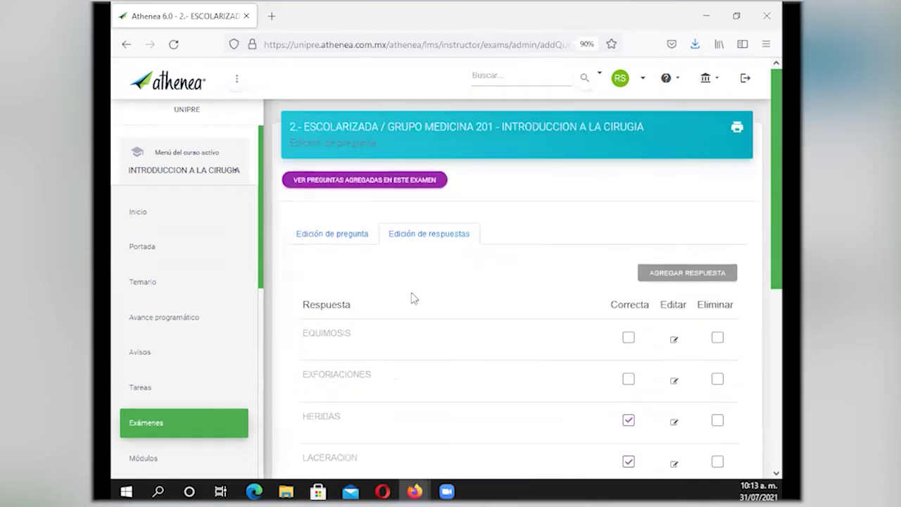
{"action": "scroll", "coordinate": [545, 316], "scroll_direction": "down", "scroll_amount": 4}
{"action": "scroll", "coordinate": [481, 288], "scroll_direction": "up", "scroll_amount": 3}
Return to Edición de pregunta and save the lesions question with GUARDAR
{"action": "left_click", "coordinate": [346, 240]}
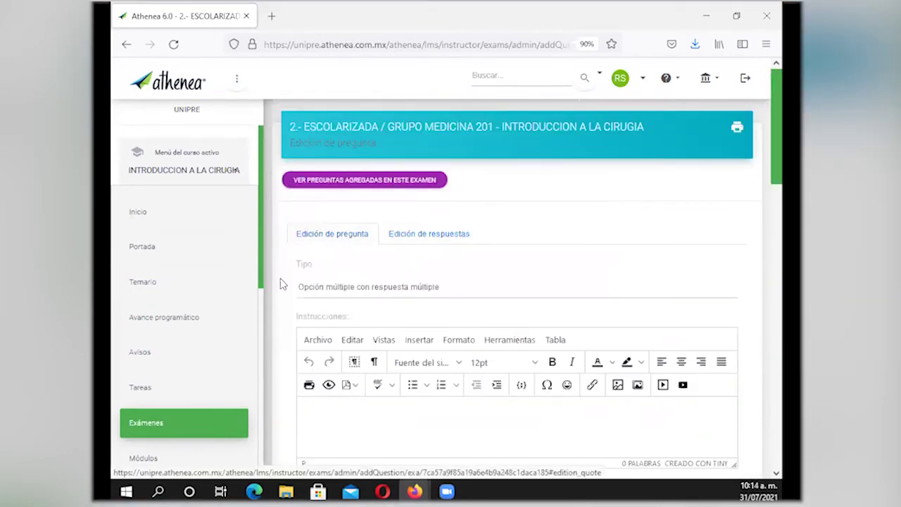
{"action": "scroll", "coordinate": [276, 272], "scroll_direction": "down", "scroll_amount": 6}
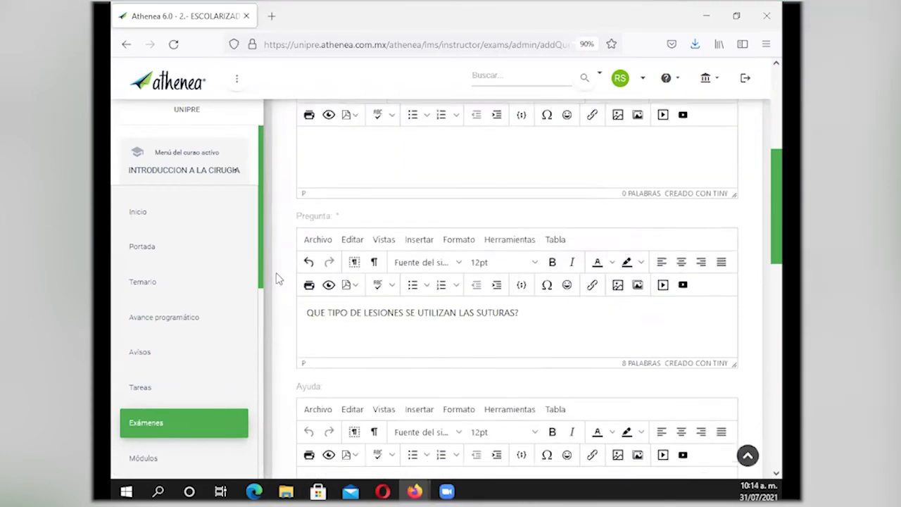
{"action": "scroll", "coordinate": [356, 244], "scroll_direction": "down", "scroll_amount": 10}
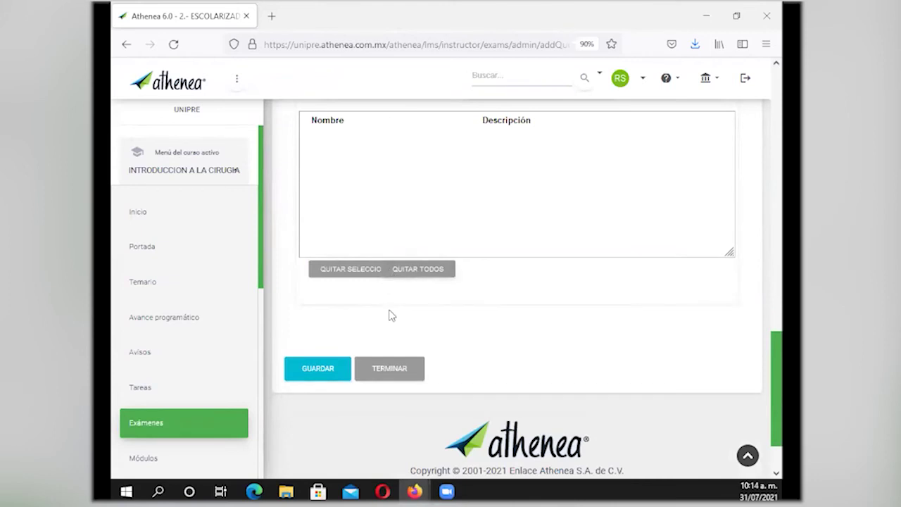
{"action": "scroll", "coordinate": [392, 312], "scroll_direction": "up", "scroll_amount": 10}
{"action": "scroll", "coordinate": [392, 312], "scroll_direction": "up", "scroll_amount": 8}
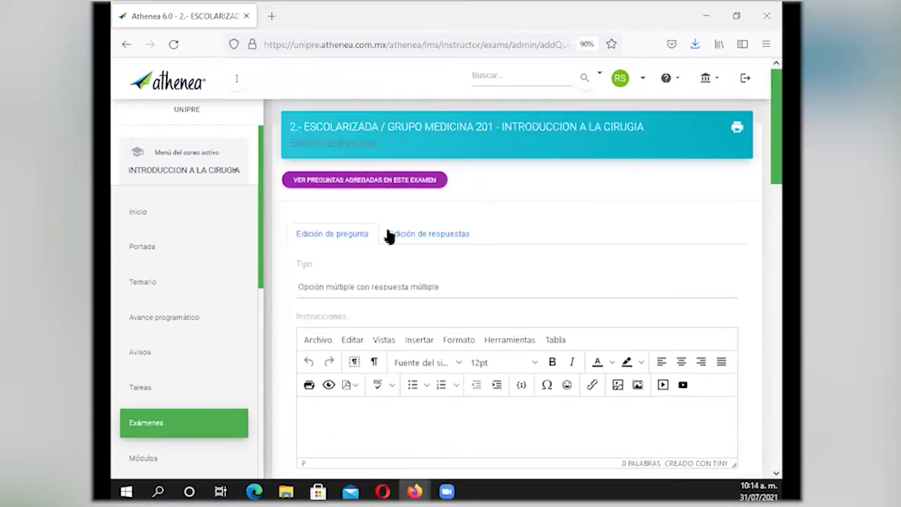
{"action": "left_click", "coordinate": [420, 237]}
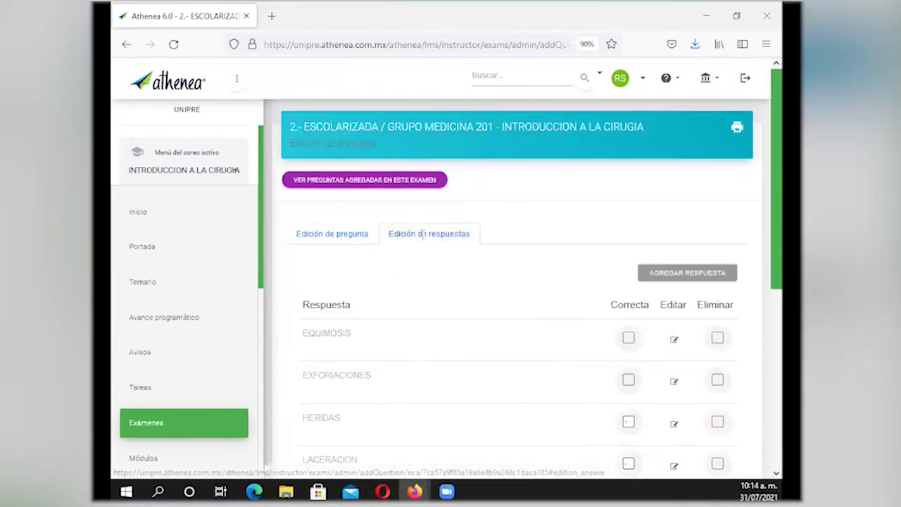
{"action": "left_click", "coordinate": [313, 234]}
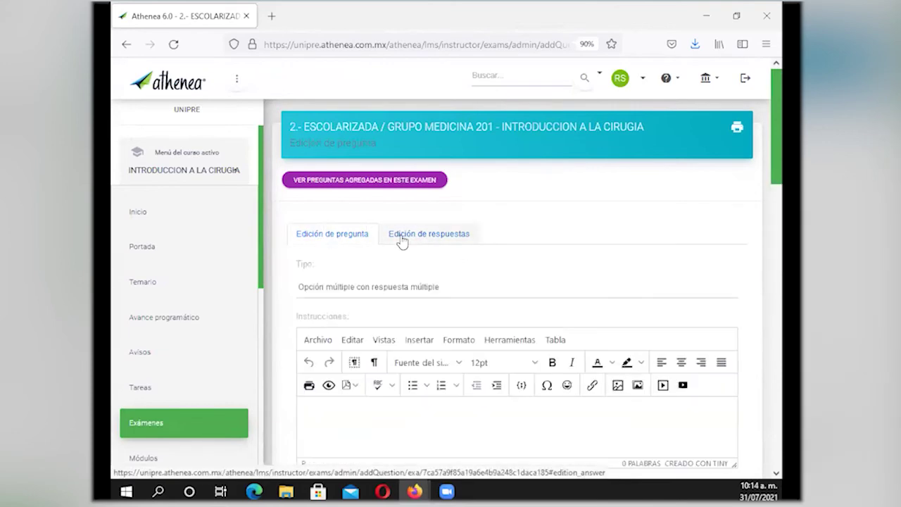
{"action": "scroll", "coordinate": [359, 294], "scroll_direction": "down", "scroll_amount": 5}
{"action": "scroll", "coordinate": [355, 297], "scroll_direction": "down", "scroll_amount": 10}
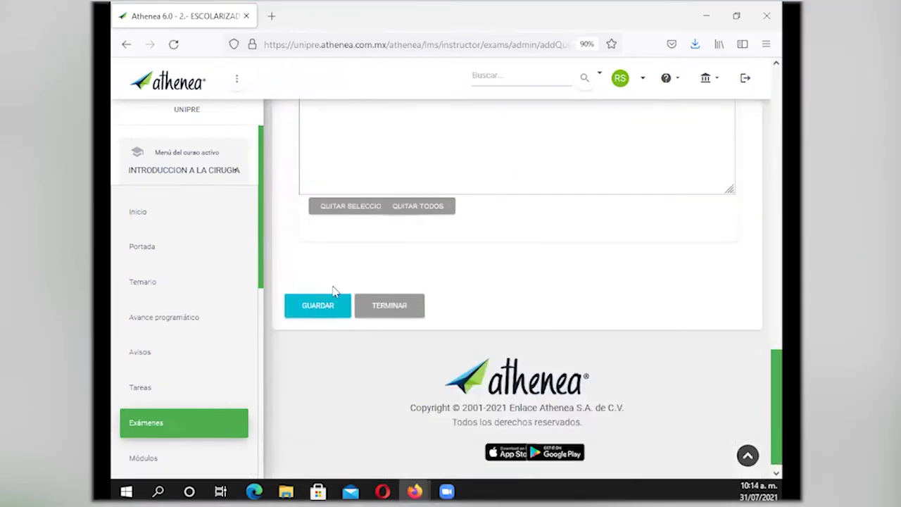
{"action": "left_click", "coordinate": [325, 303]}
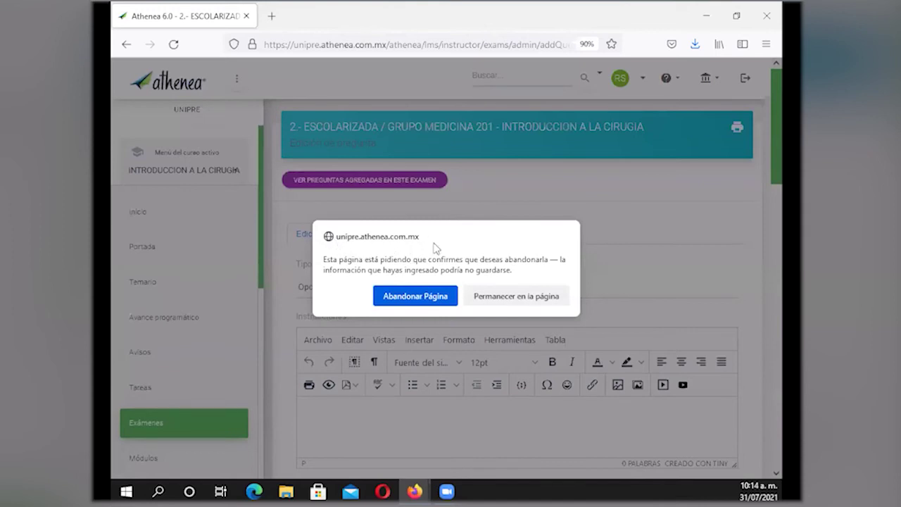
Confirm leaving the page so the lesions question is saved
{"action": "left_click", "coordinate": [414, 296]}
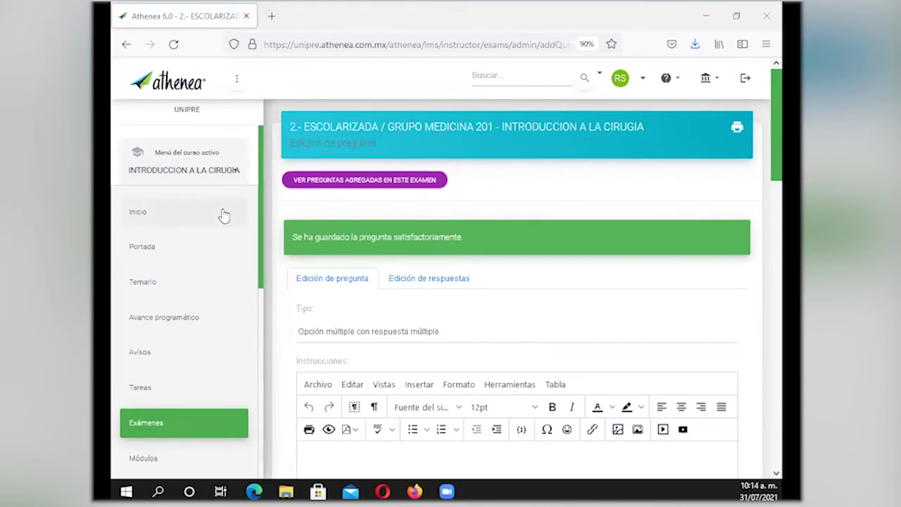
{"action": "scroll", "coordinate": [294, 265], "scroll_direction": "down", "scroll_amount": 3}
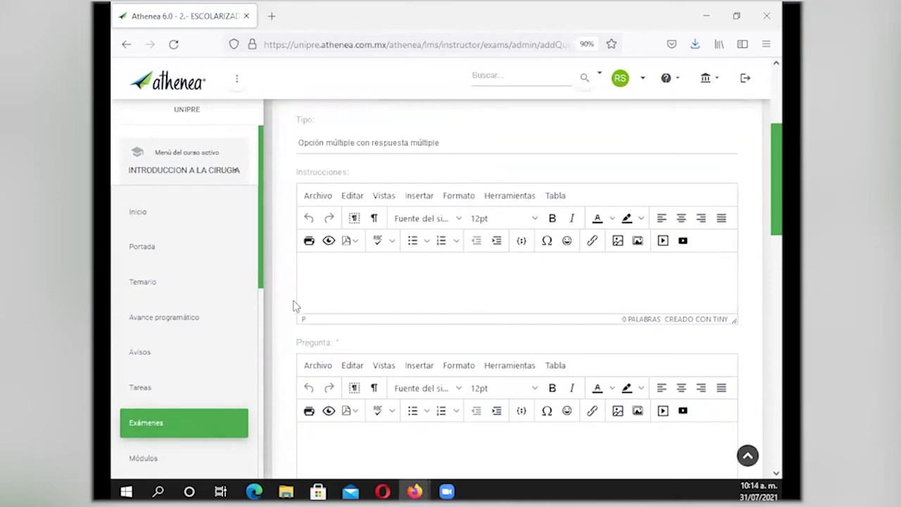
{"action": "scroll", "coordinate": [295, 306], "scroll_direction": "down", "scroll_amount": 2}
{"action": "scroll", "coordinate": [294, 310], "scroll_direction": "up", "scroll_amount": 4}
{"action": "scroll", "coordinate": [294, 308], "scroll_direction": "up", "scroll_amount": 2}
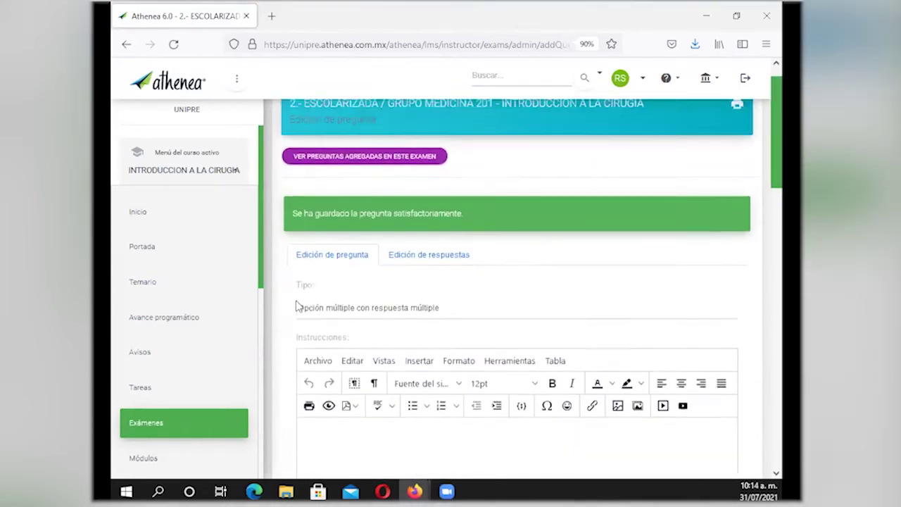
{"action": "left_click", "coordinate": [423, 277]}
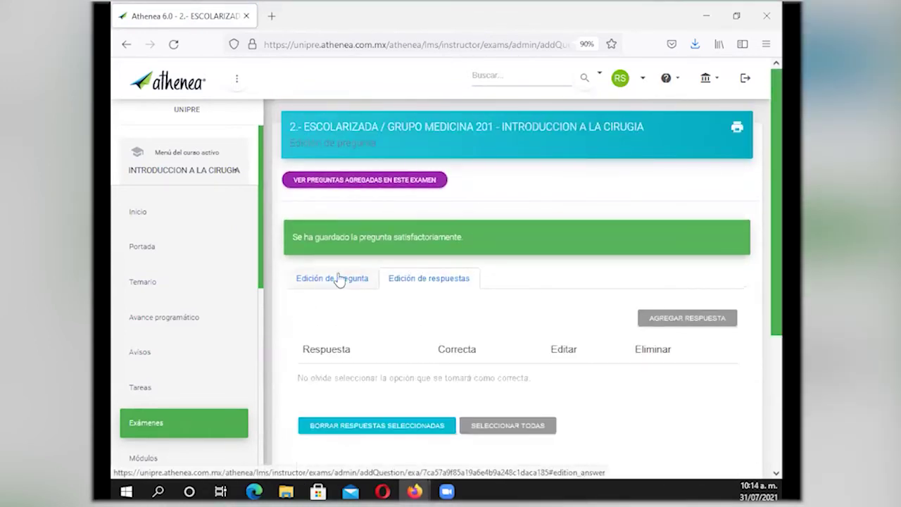
Reopen the third exam question from the added-questions list and show its answers
{"action": "left_click", "coordinate": [363, 179]}
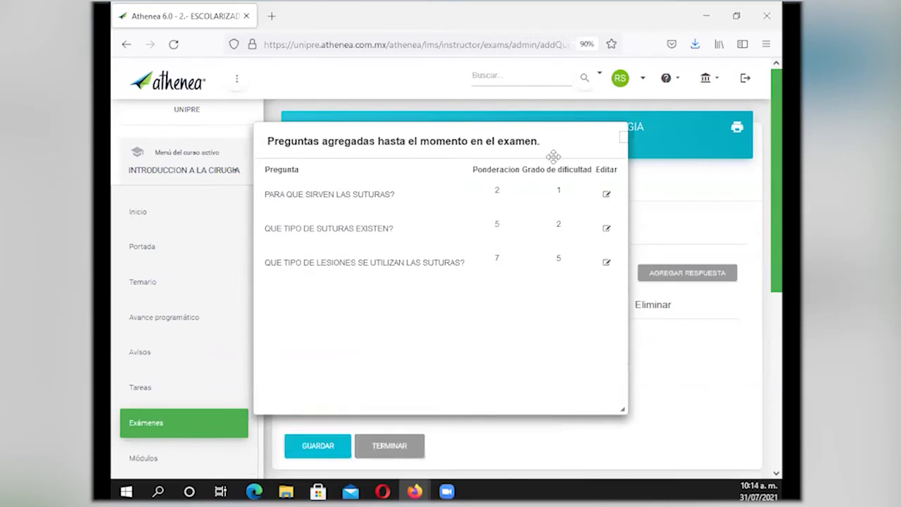
{"action": "left_click", "coordinate": [605, 265]}
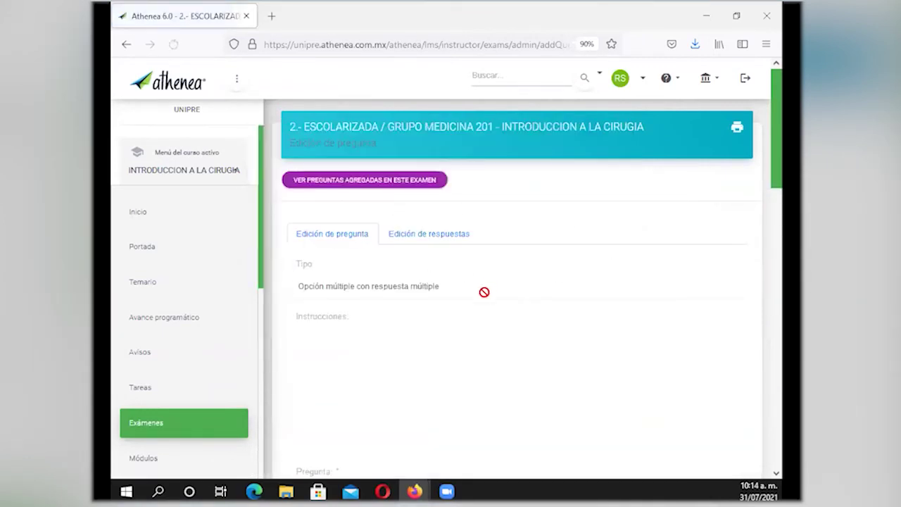
{"action": "left_click", "coordinate": [445, 238]}
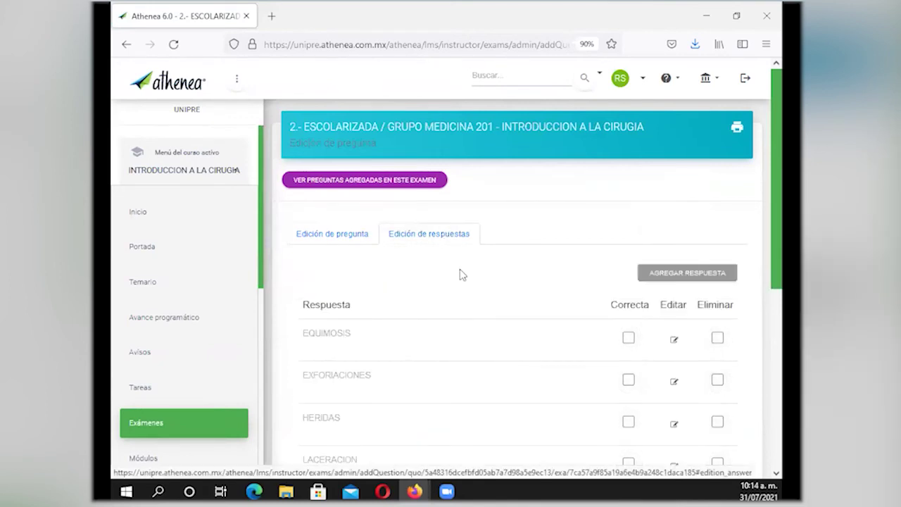
{"action": "scroll", "coordinate": [460, 274], "scroll_direction": "down", "scroll_amount": 1}
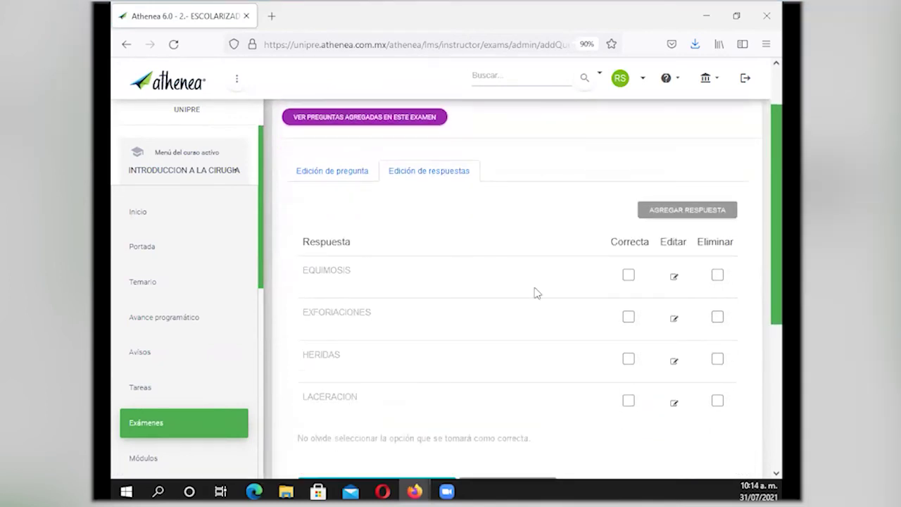
Change the answer EXFORIACIONES to ECORIACION and save it
{"action": "left_click", "coordinate": [674, 320]}
{"action": "left_click", "coordinate": [282, 248]}
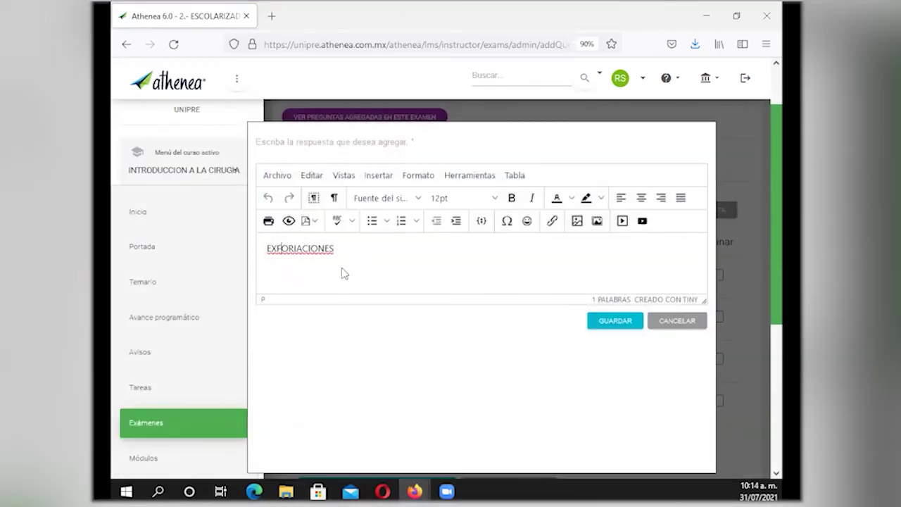
{"action": "key", "text": "BackSpace"}
{"action": "type", "text": "C"}
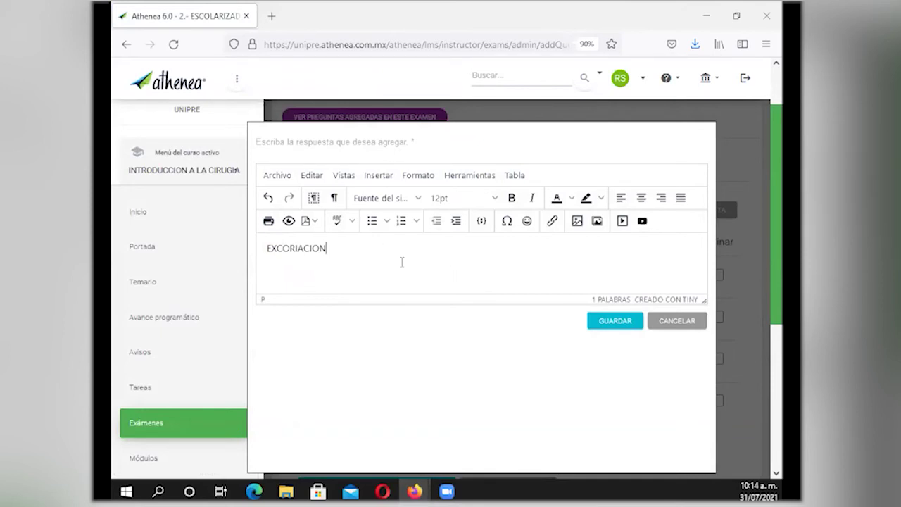
{"action": "key", "text": "BackSpace"}
{"action": "left_click", "coordinate": [617, 322]}
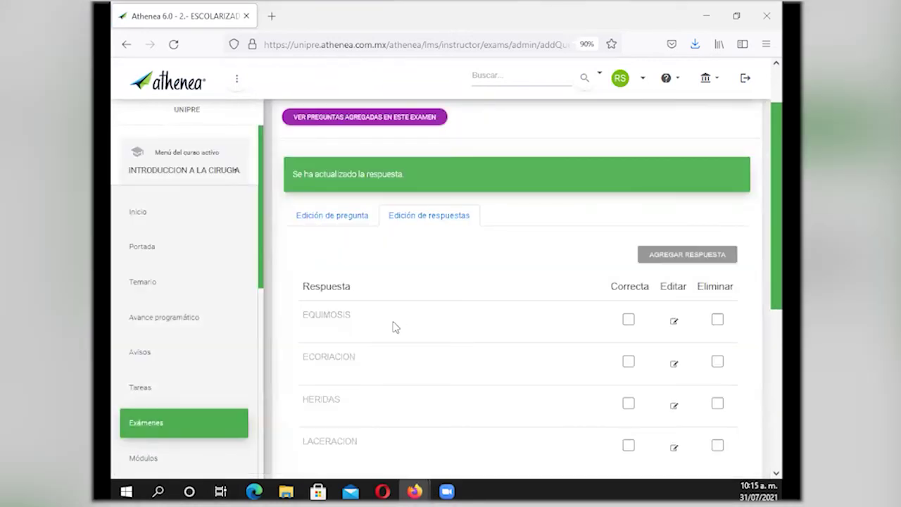
Reopen the third question from the added-questions list, confirm leaving, and save it again
{"action": "scroll", "coordinate": [394, 326], "scroll_direction": "down", "scroll_amount": 3}
{"action": "scroll", "coordinate": [394, 327], "scroll_direction": "up", "scroll_amount": 2}
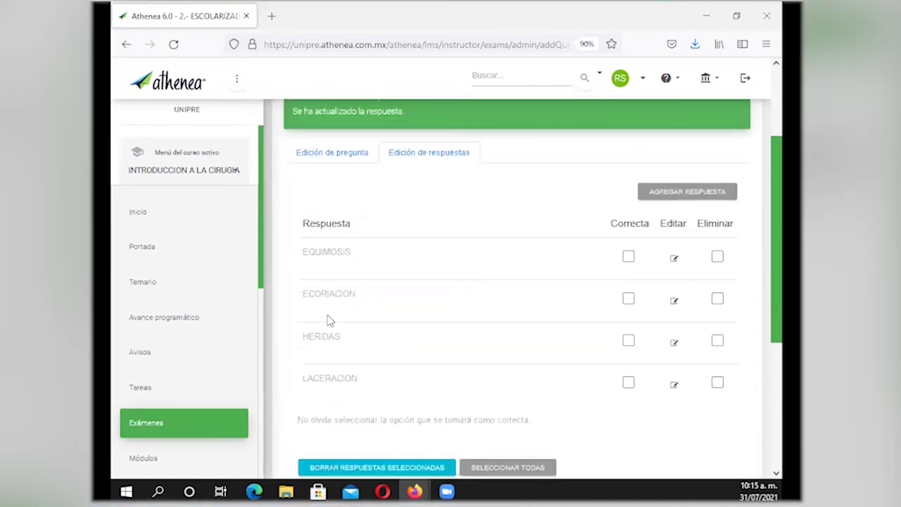
{"action": "scroll", "coordinate": [428, 276], "scroll_direction": "down", "scroll_amount": 1}
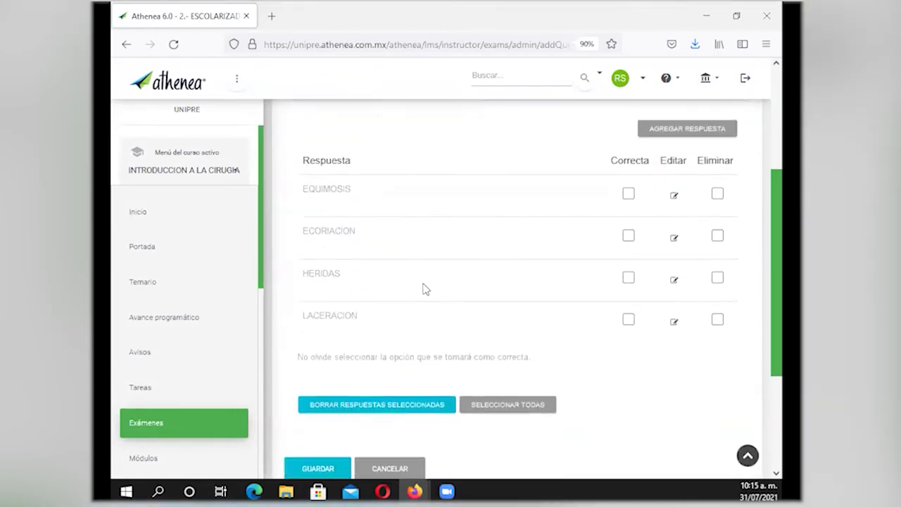
{"action": "scroll", "coordinate": [424, 287], "scroll_direction": "up", "scroll_amount": 3}
{"action": "left_click", "coordinate": [394, 184]}
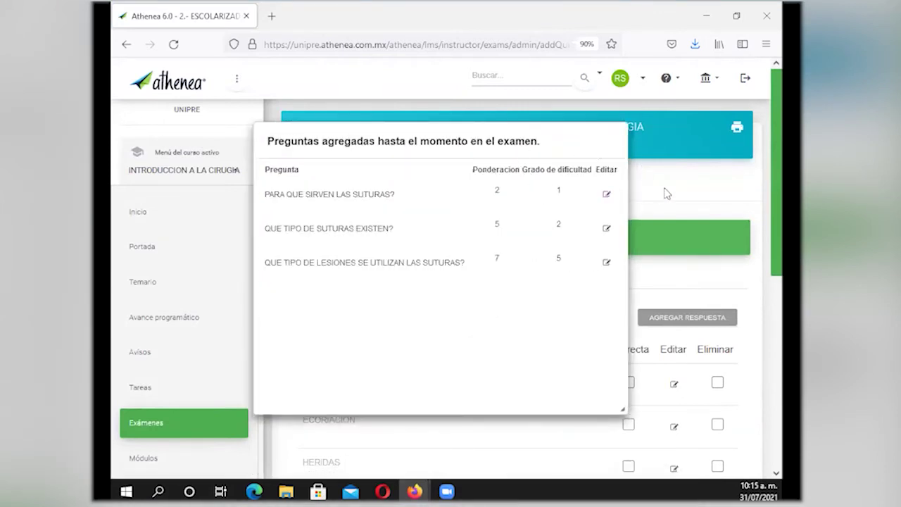
{"action": "left_click", "coordinate": [607, 264]}
{"action": "left_click", "coordinate": [430, 300]}
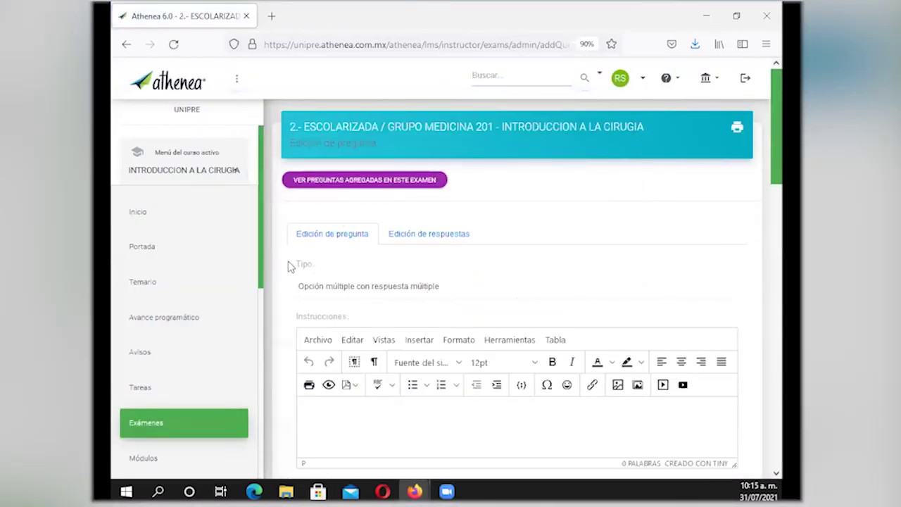
{"action": "scroll", "coordinate": [289, 278], "scroll_direction": "down", "scroll_amount": 15}
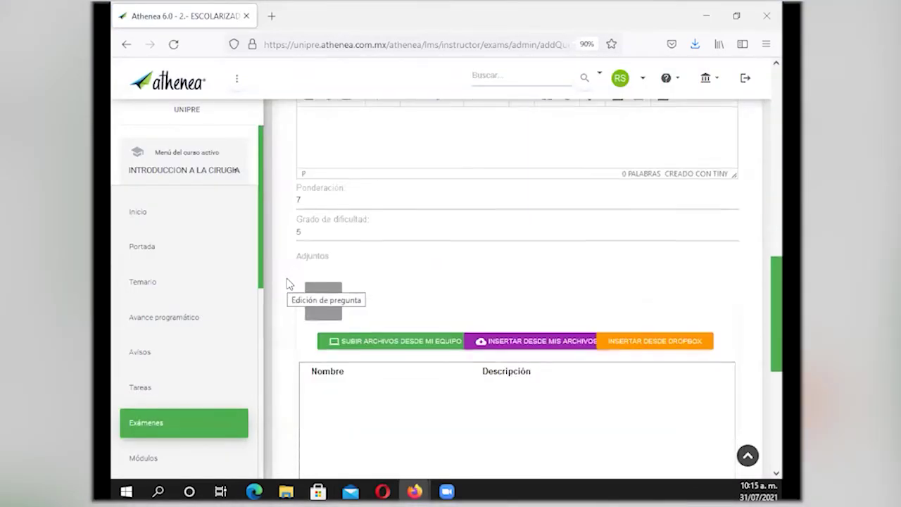
{"action": "left_click", "coordinate": [320, 299]}
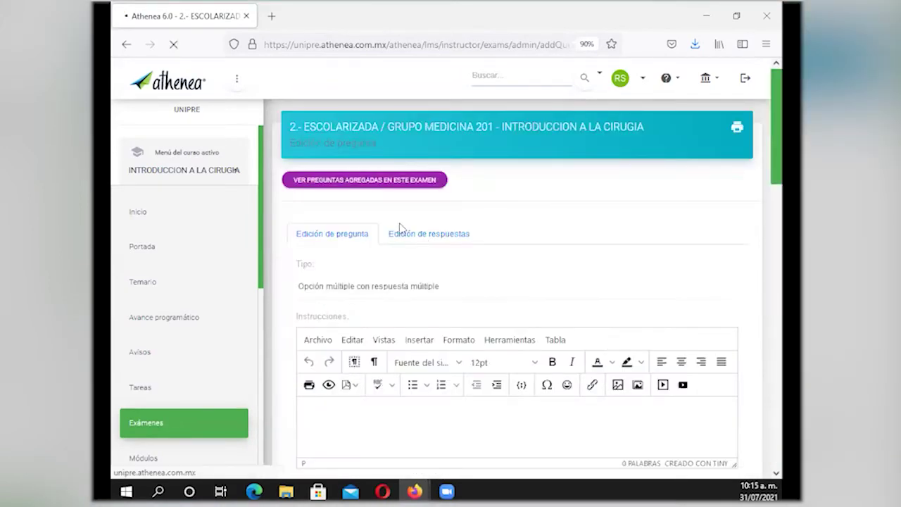
{"action": "scroll", "coordinate": [469, 306], "scroll_direction": "down", "scroll_amount": 4}
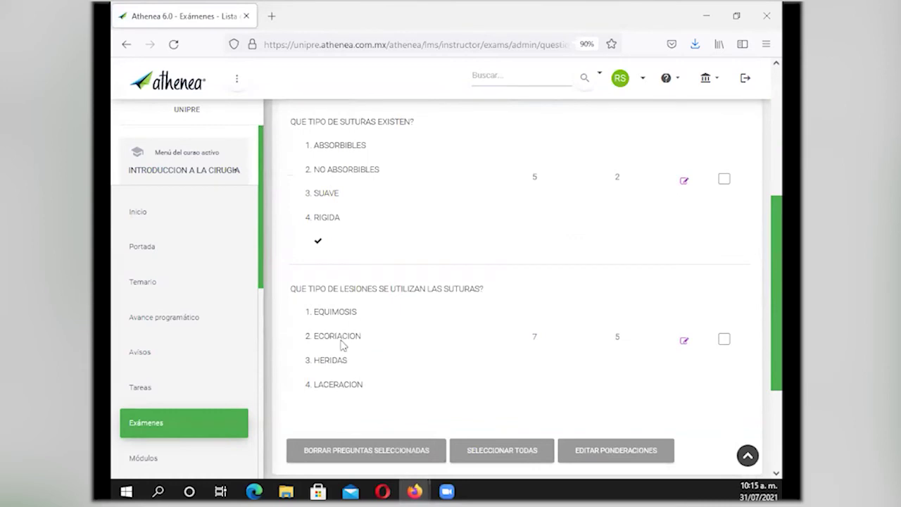
{"action": "scroll", "coordinate": [411, 337], "scroll_direction": "up", "scroll_amount": 4}
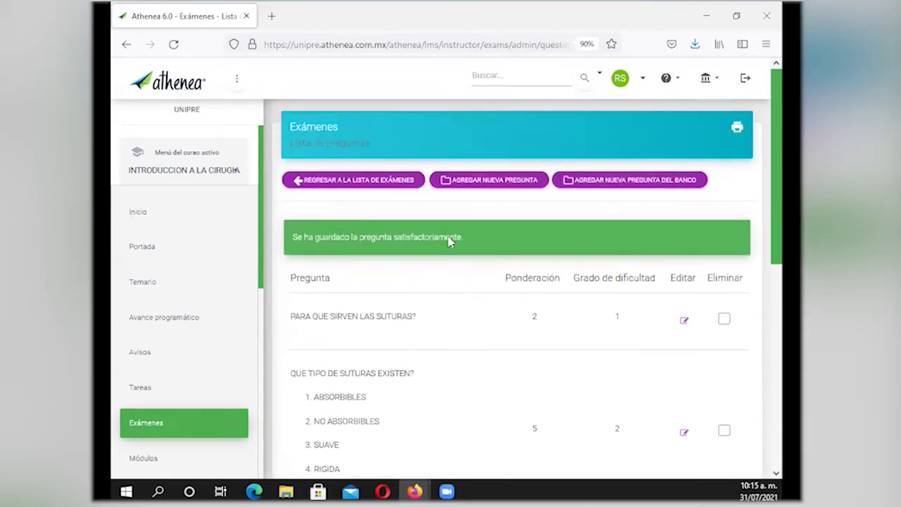
{"action": "scroll", "coordinate": [392, 296], "scroll_direction": "down", "scroll_amount": 3}
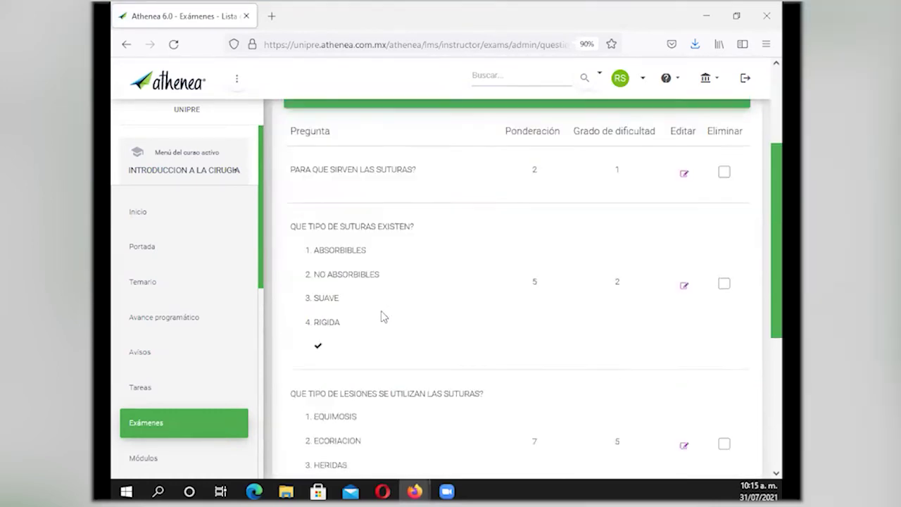
{"action": "scroll", "coordinate": [330, 232], "scroll_direction": "up", "scroll_amount": 2}
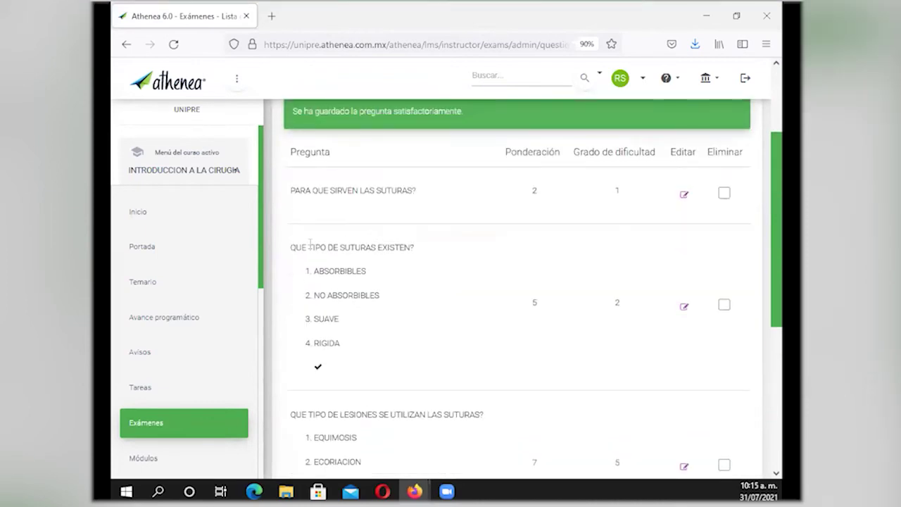
{"action": "left_click_drag", "start_coordinate": [310, 243], "coordinate": [418, 317]}
{"action": "left_click", "coordinate": [418, 317]}
{"action": "scroll", "coordinate": [372, 345], "scroll_direction": "down", "scroll_amount": 3}
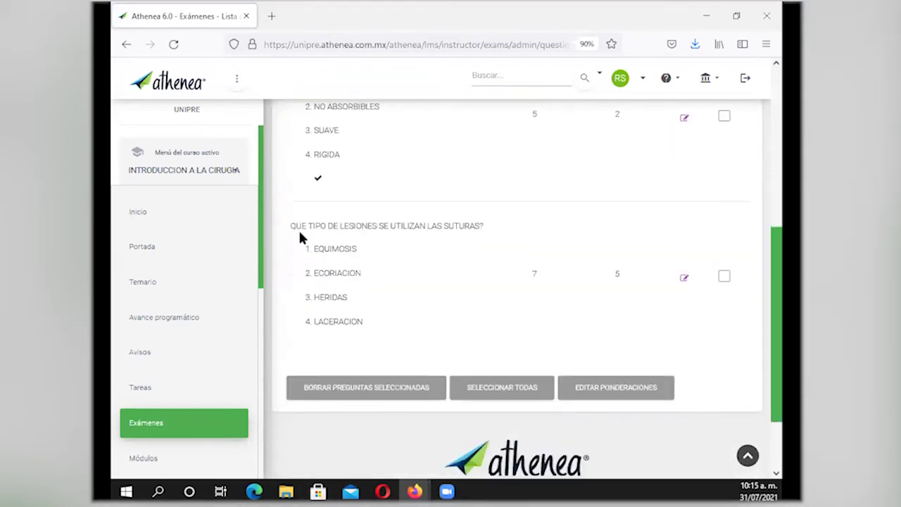
{"action": "left_click_drag", "start_coordinate": [294, 225], "coordinate": [414, 295]}
{"action": "left_click", "coordinate": [415, 295]}
{"action": "scroll", "coordinate": [417, 319], "scroll_direction": "down", "scroll_amount": 1}
{"action": "scroll", "coordinate": [444, 370], "scroll_direction": "up", "scroll_amount": 5}
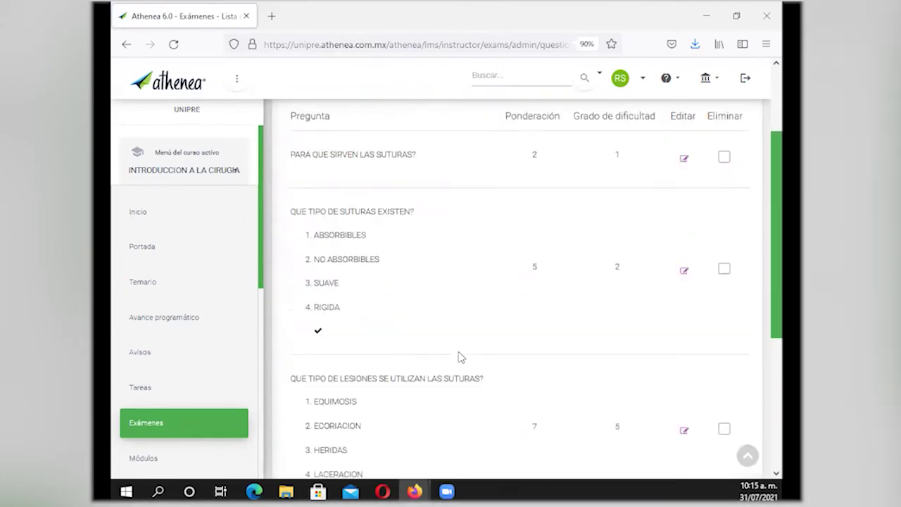
{"action": "scroll", "coordinate": [491, 349], "scroll_direction": "down", "scroll_amount": 5}
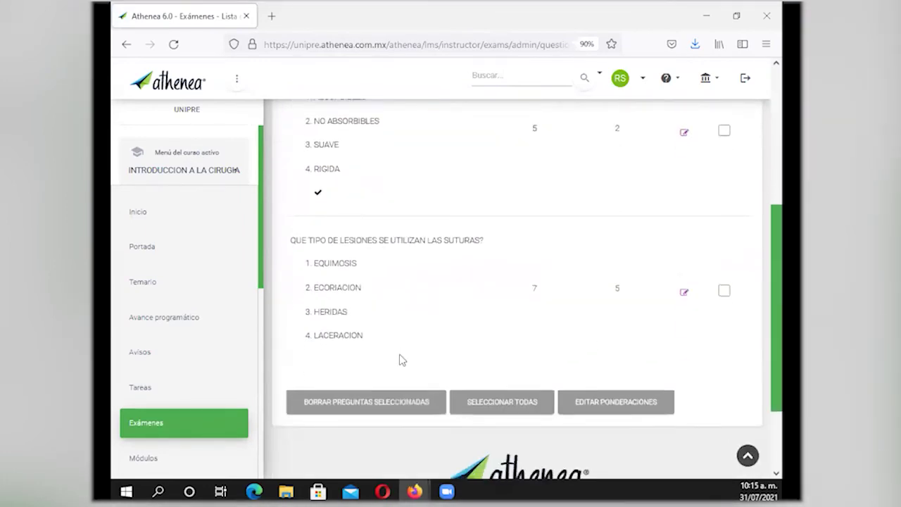
{"action": "scroll", "coordinate": [399, 379], "scroll_direction": "up", "scroll_amount": 5}
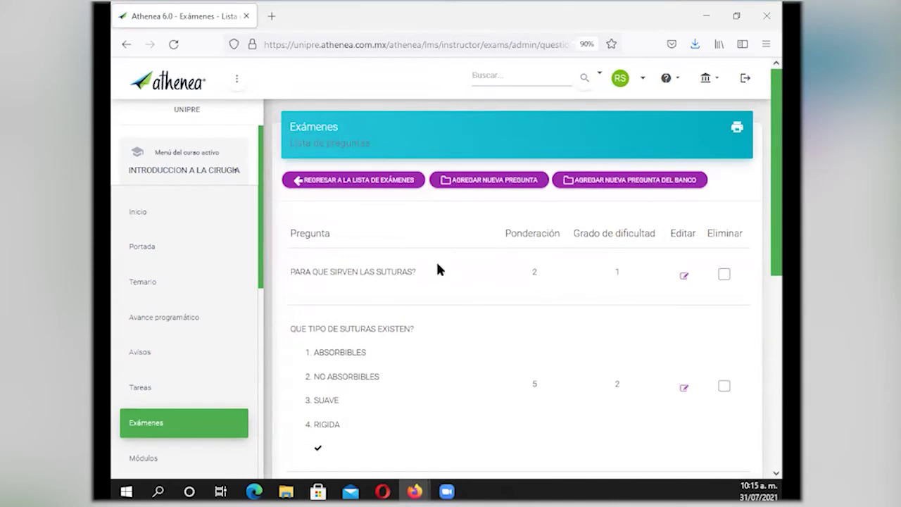
{"action": "scroll", "coordinate": [423, 347], "scroll_direction": "down", "scroll_amount": 5}
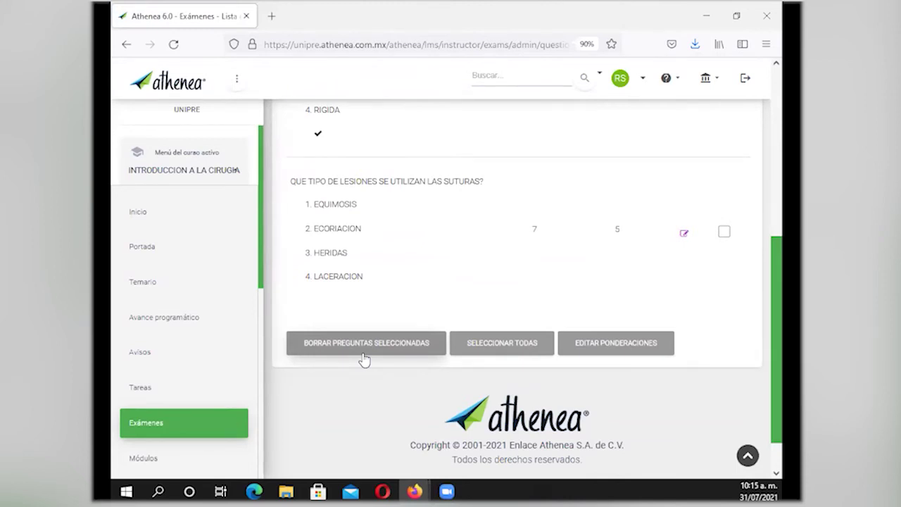
{"action": "scroll", "coordinate": [422, 303], "scroll_direction": "up", "scroll_amount": 5}
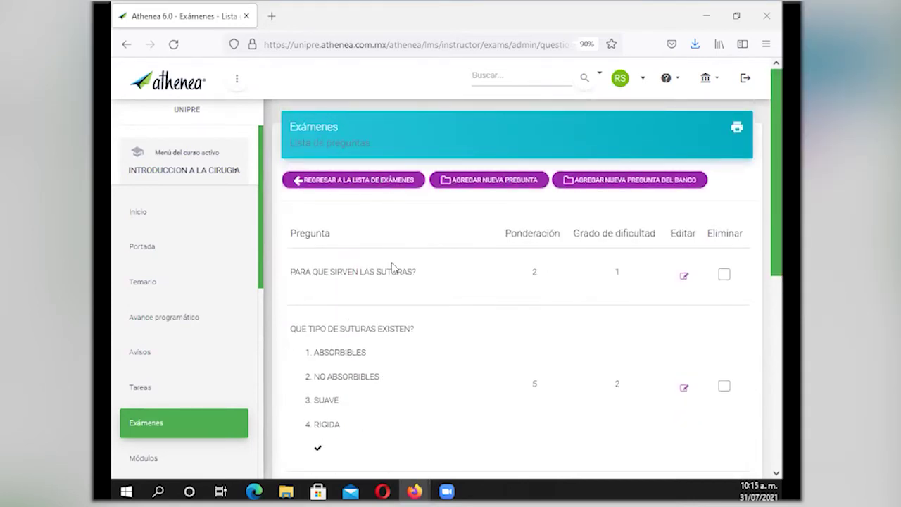
Return to the course's exam list showing COMPRESAS on 31 de julio de 2021, 10:00–10:02
{"action": "left_click", "coordinate": [380, 183]}
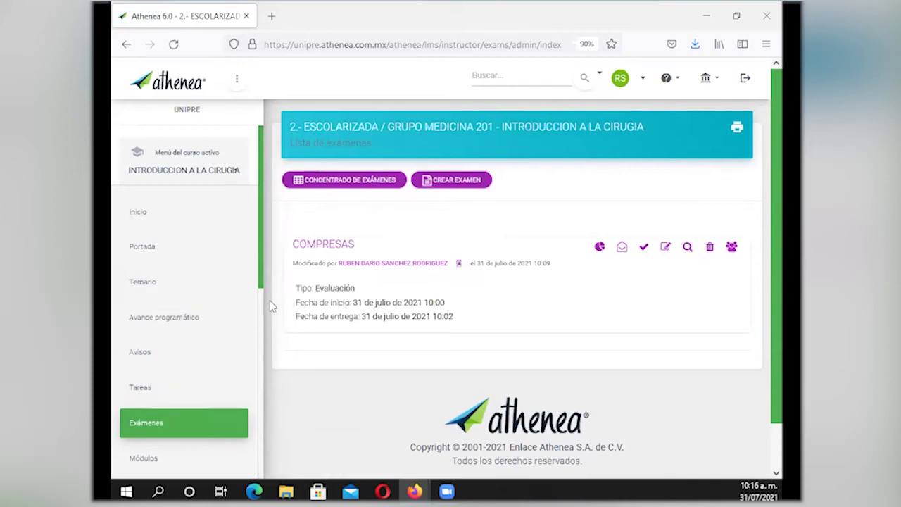
{"action": "left_click_drag", "start_coordinate": [260, 286], "coordinate": [257, 272]}
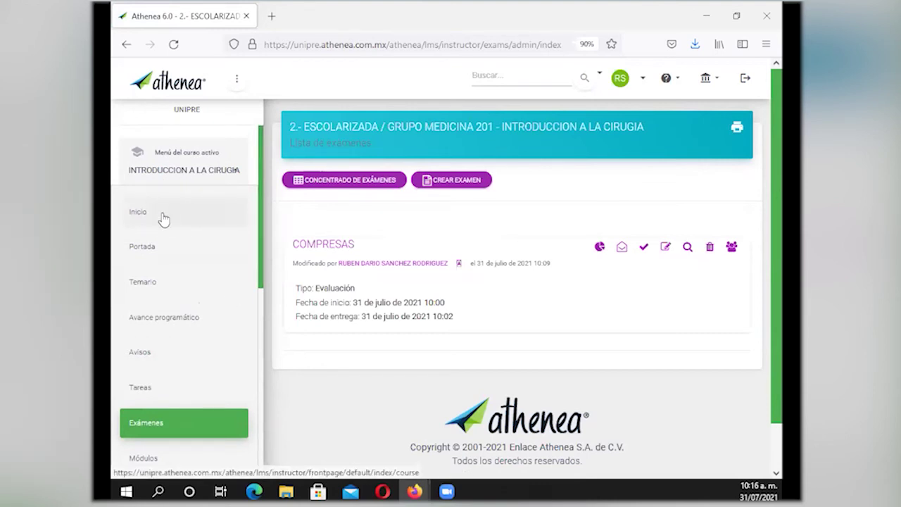
Reopen INTRODUCCION A LA CIRUGIA for GRUPO MEDICINA 201 from Cursos que imparto and show its Exámenes list
{"action": "left_click", "coordinate": [184, 175]}
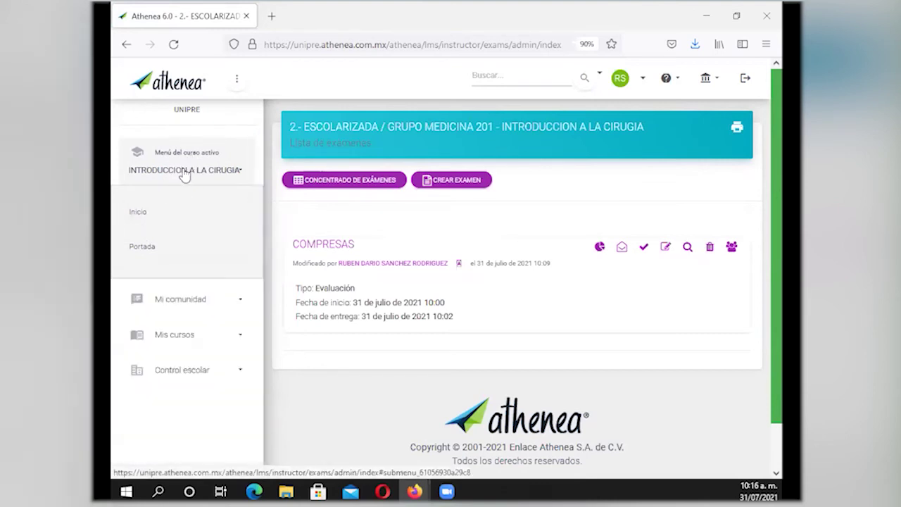
{"action": "left_click", "coordinate": [187, 242]}
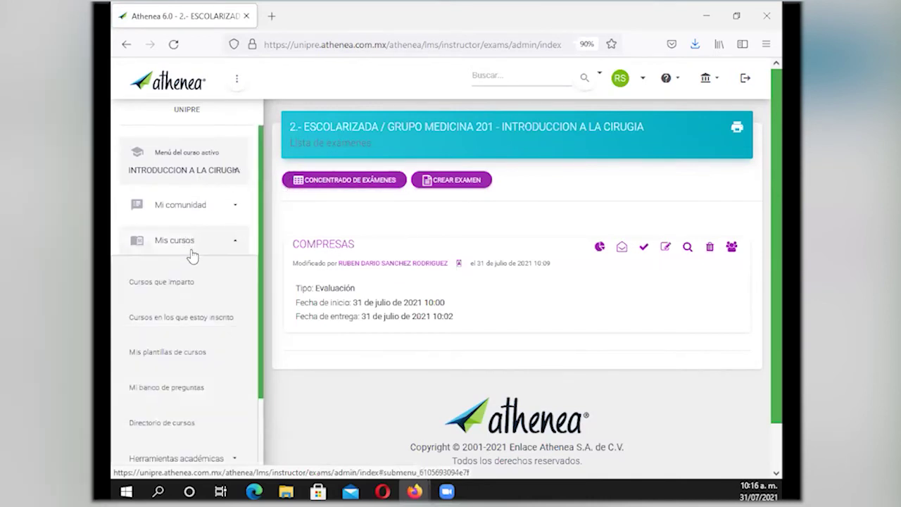
{"action": "left_click", "coordinate": [151, 274]}
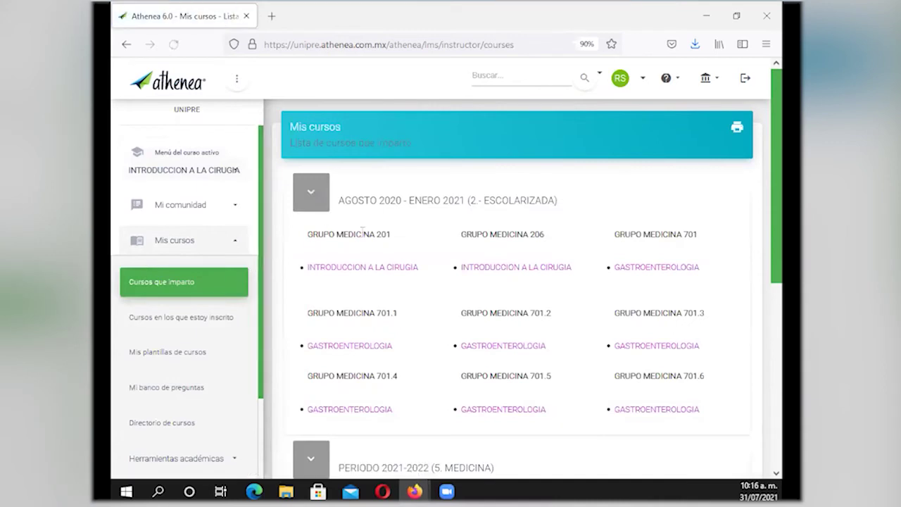
{"action": "left_click", "coordinate": [312, 191]}
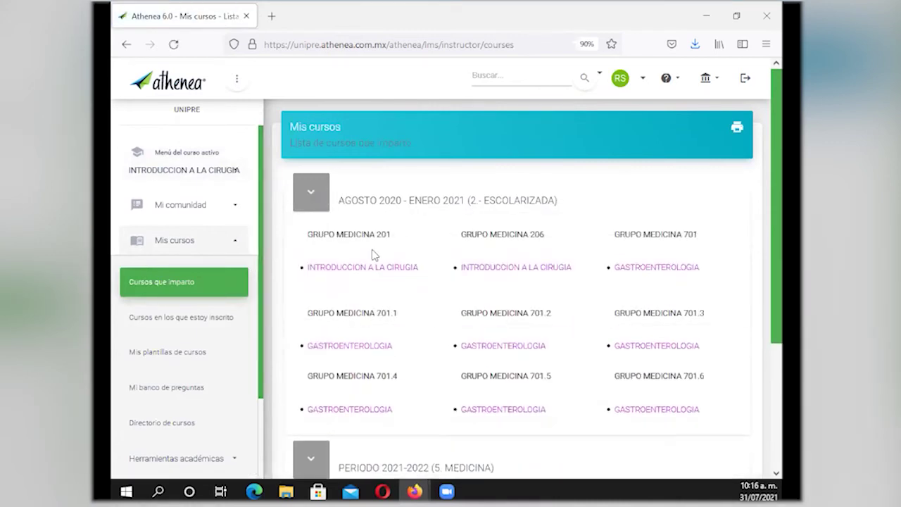
{"action": "left_click", "coordinate": [358, 267]}
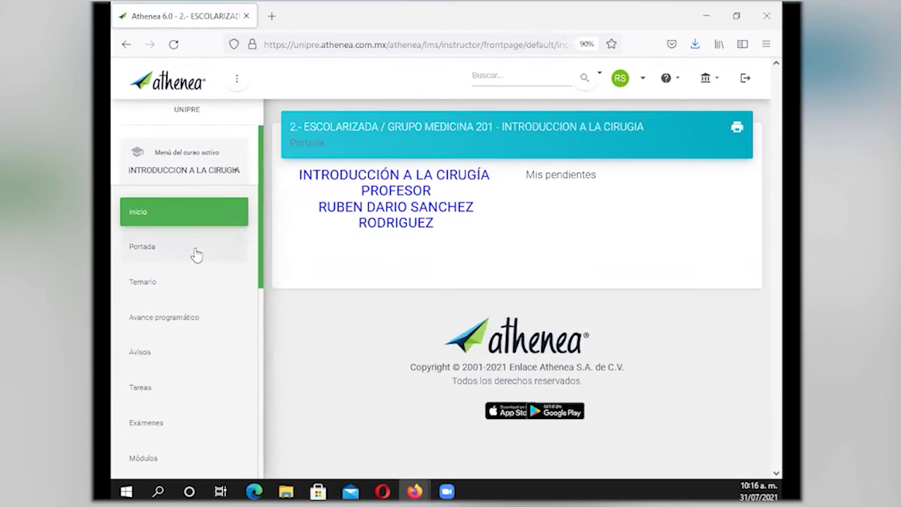
{"action": "scroll", "coordinate": [193, 275], "scroll_direction": "down", "scroll_amount": 2}
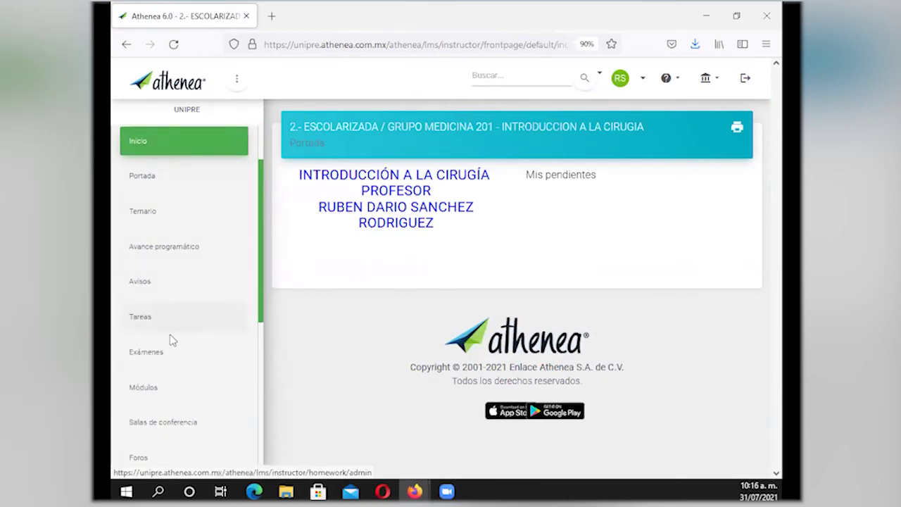
{"action": "left_click", "coordinate": [155, 355]}
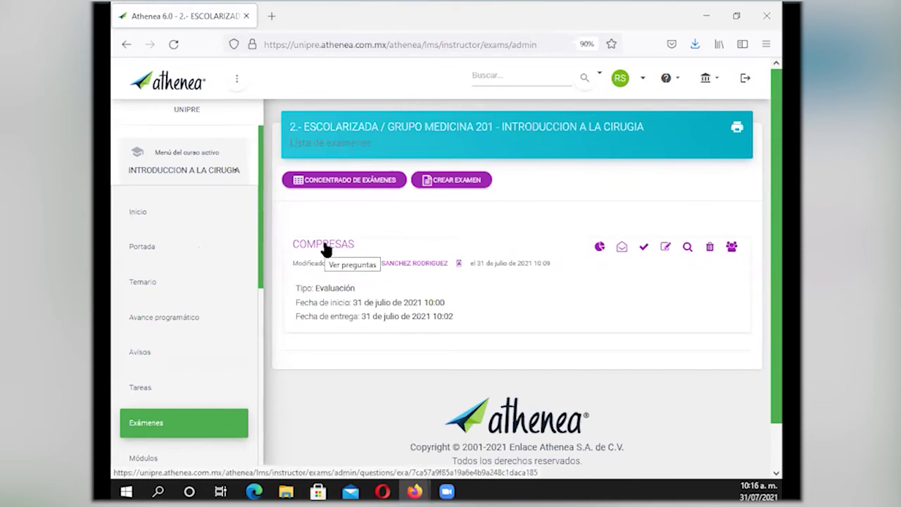
In the COMPRESAS exam settings, move the start date to 2021-09-08
{"action": "left_click", "coordinate": [666, 248]}
{"action": "scroll", "coordinate": [370, 320], "scroll_direction": "down", "scroll_amount": 3}
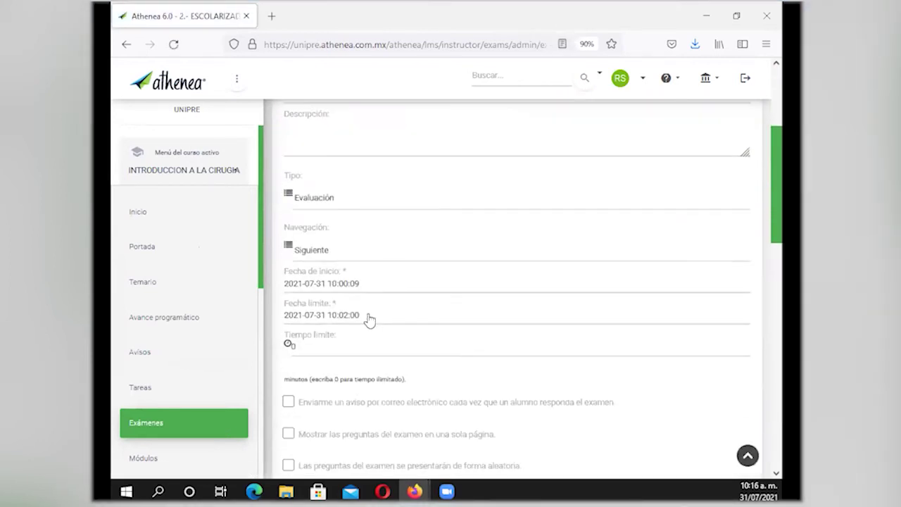
{"action": "left_click", "coordinate": [333, 283]}
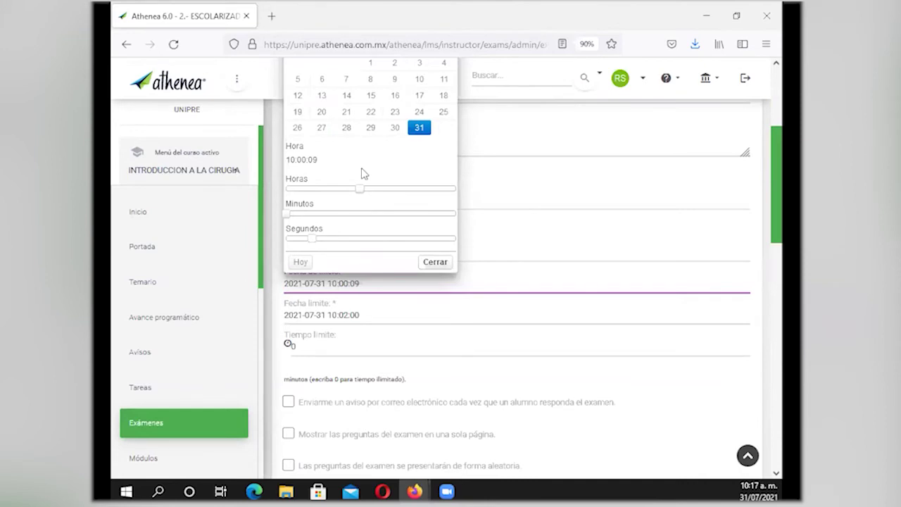
{"action": "scroll", "coordinate": [360, 174], "scroll_direction": "up", "scroll_amount": 2}
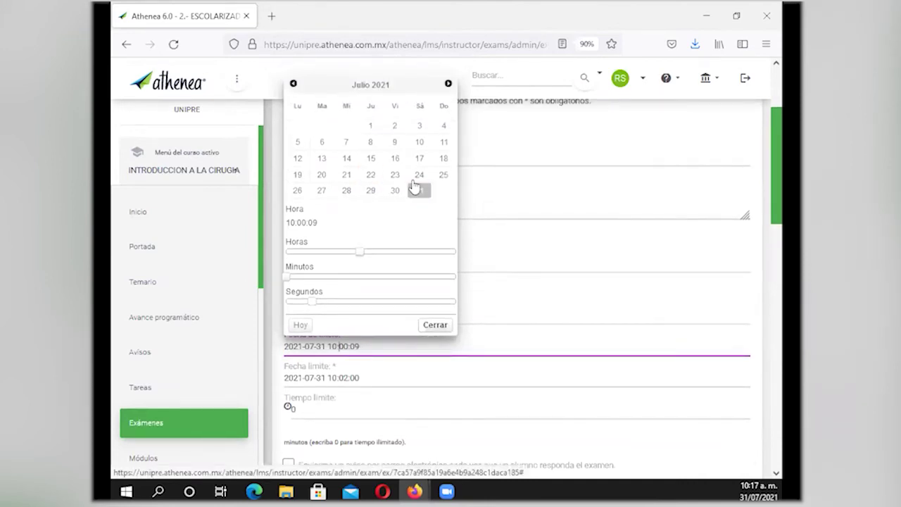
{"action": "left_click", "coordinate": [449, 84]}
{"action": "left_click", "coordinate": [448, 84]}
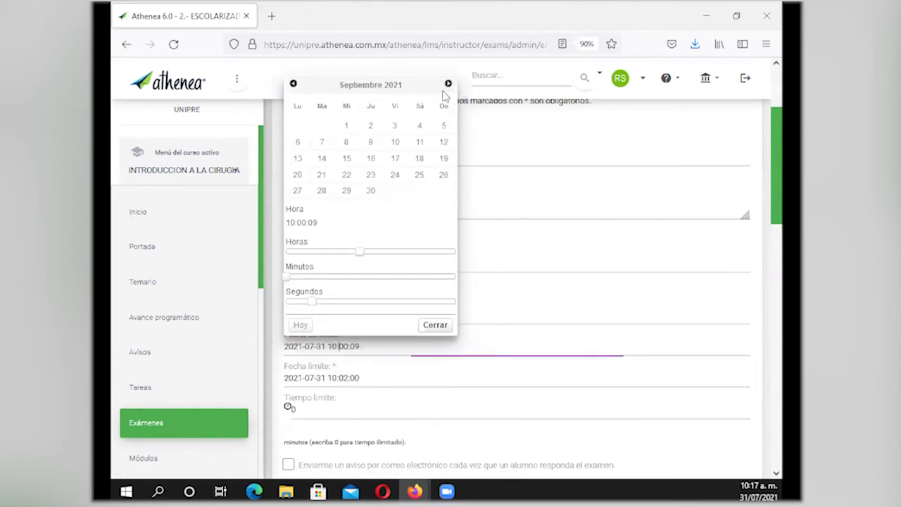
{"action": "left_click", "coordinate": [346, 143]}
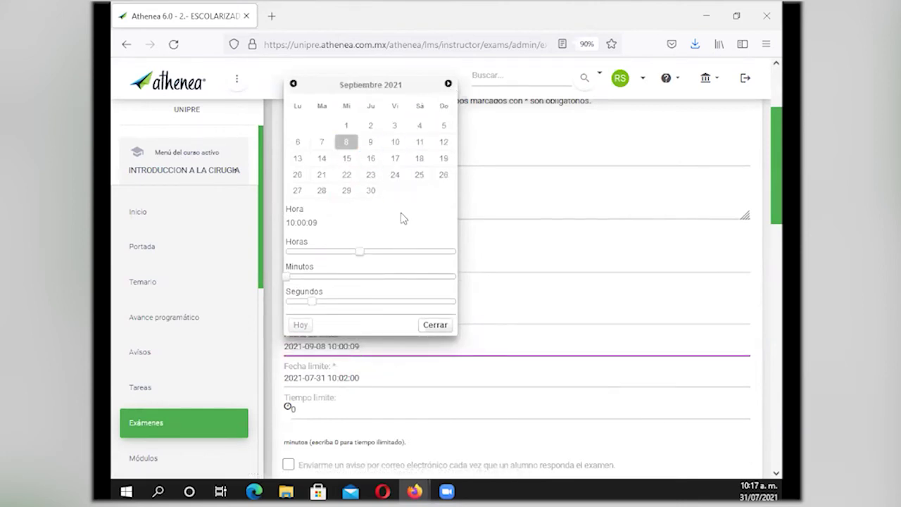
{"action": "left_click", "coordinate": [454, 328]}
Set the exam deadline to 2021-09-08 at 11:00:00
{"action": "left_click", "coordinate": [362, 380]}
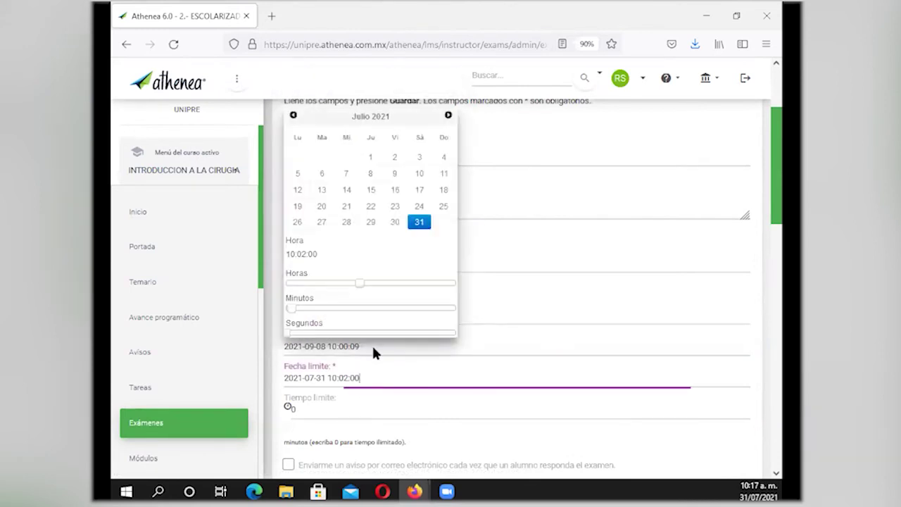
{"action": "left_click", "coordinate": [448, 116]}
{"action": "left_click", "coordinate": [448, 115]}
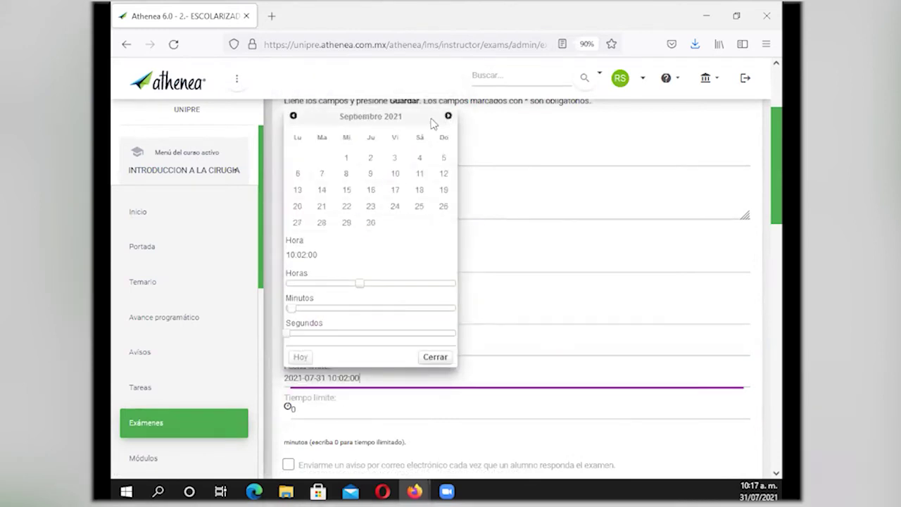
{"action": "left_click", "coordinate": [345, 173]}
{"action": "left_click", "coordinate": [434, 357]}
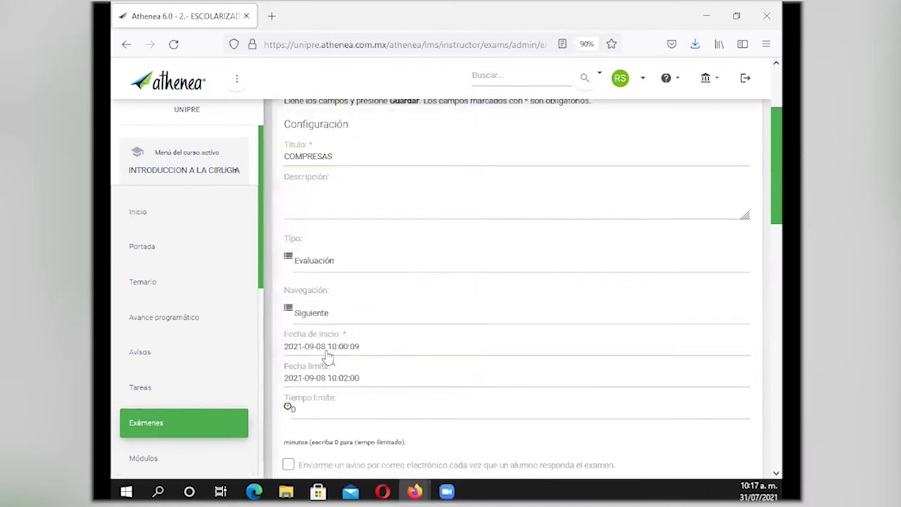
{"action": "left_click", "coordinate": [343, 387]}
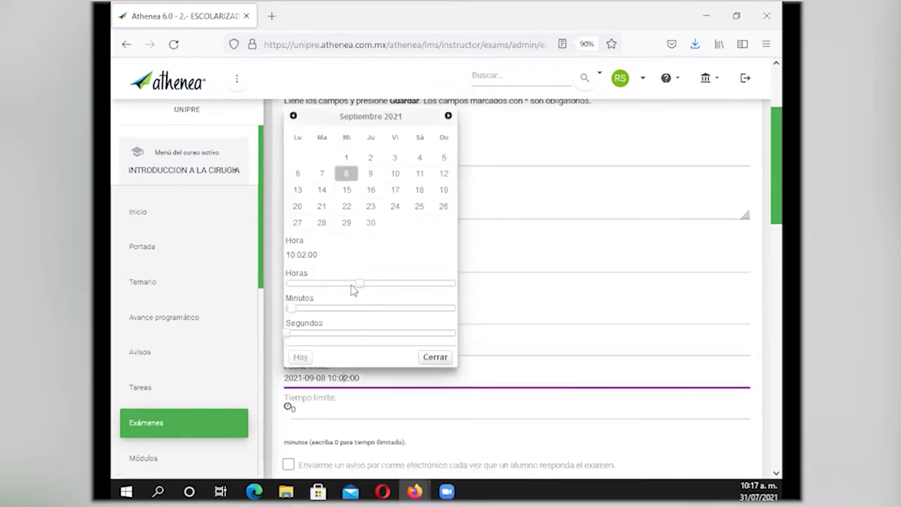
{"action": "left_click_drag", "start_coordinate": [364, 285], "coordinate": [367, 285]}
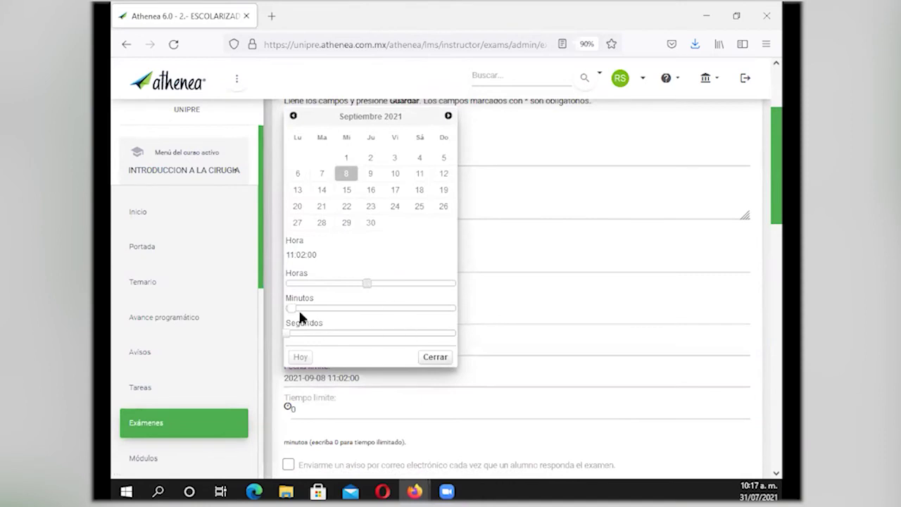
{"action": "left_click_drag", "start_coordinate": [291, 308], "coordinate": [283, 308]}
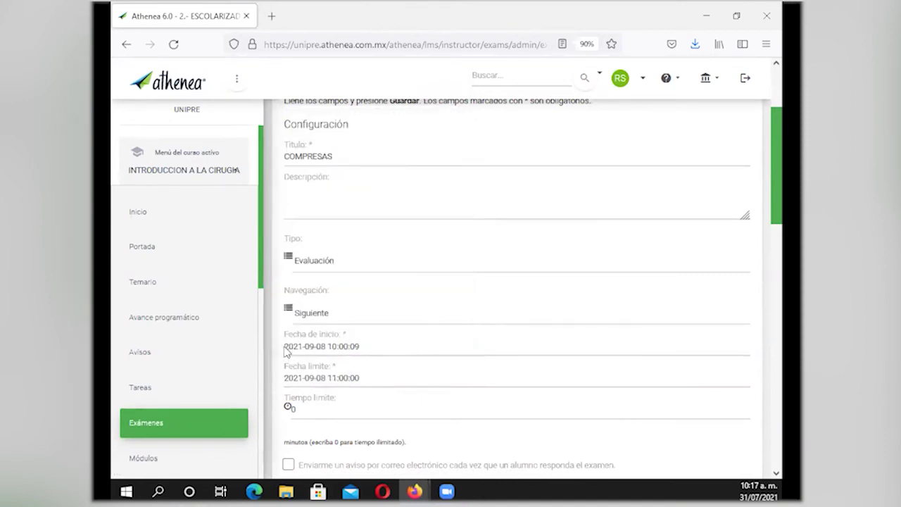
{"action": "left_click", "coordinate": [435, 357]}
{"action": "scroll", "coordinate": [275, 305], "scroll_direction": "down", "scroll_amount": 3}
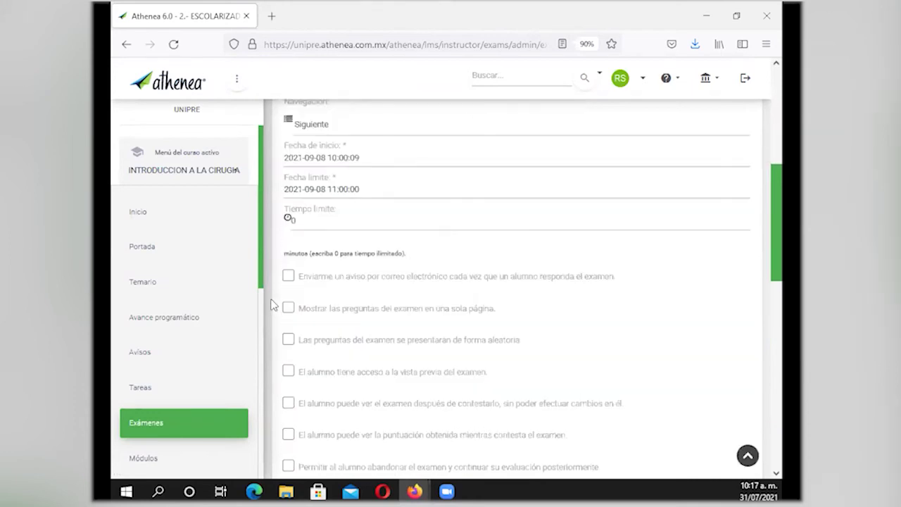
{"action": "scroll", "coordinate": [277, 307], "scroll_direction": "up", "scroll_amount": 5}
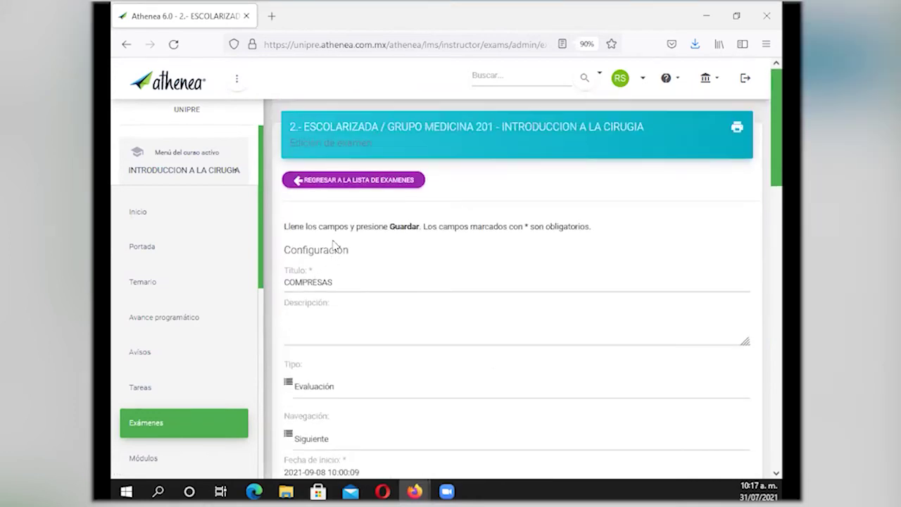
Go back to the exam list and open the COMPRESAS question list, led by PARA QUE SIRVEN LAS SUTURAS?
{"action": "left_click", "coordinate": [357, 188]}
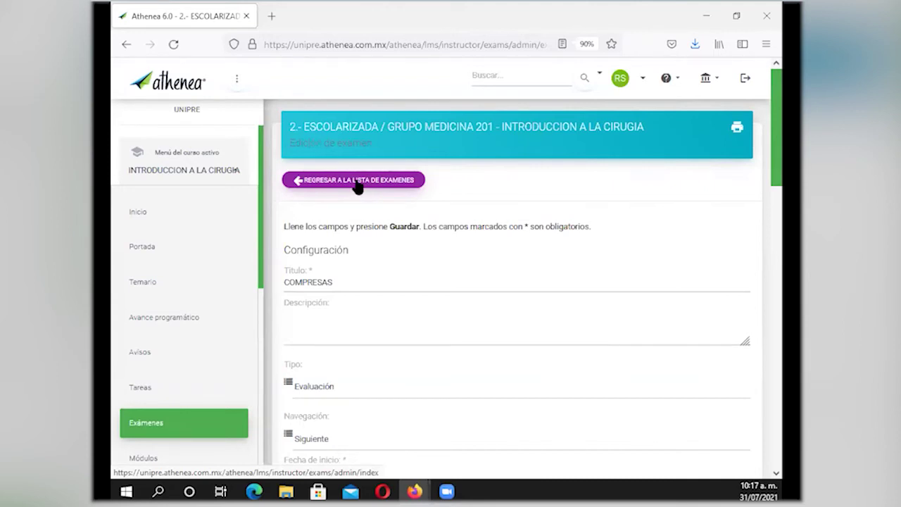
{"action": "left_click", "coordinate": [358, 184]}
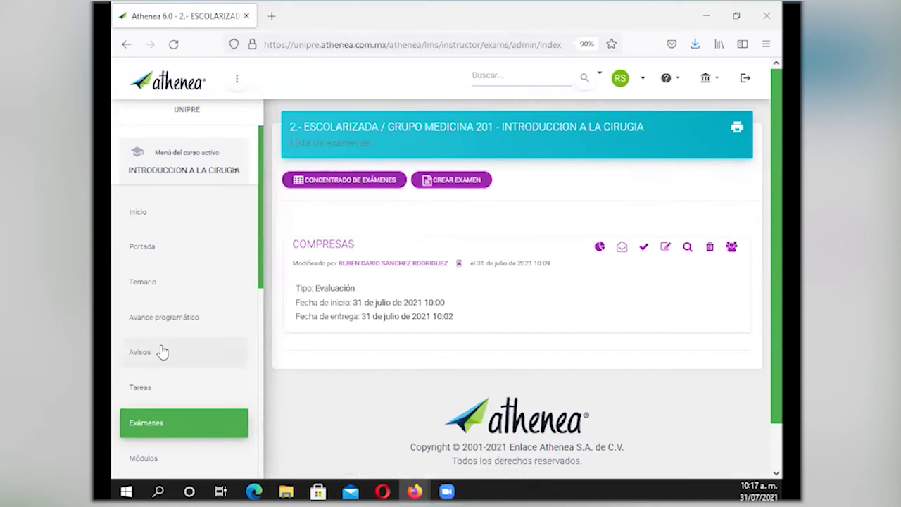
{"action": "scroll", "coordinate": [162, 352], "scroll_direction": "down", "scroll_amount": 2}
{"action": "scroll", "coordinate": [164, 352], "scroll_direction": "down", "scroll_amount": 1}
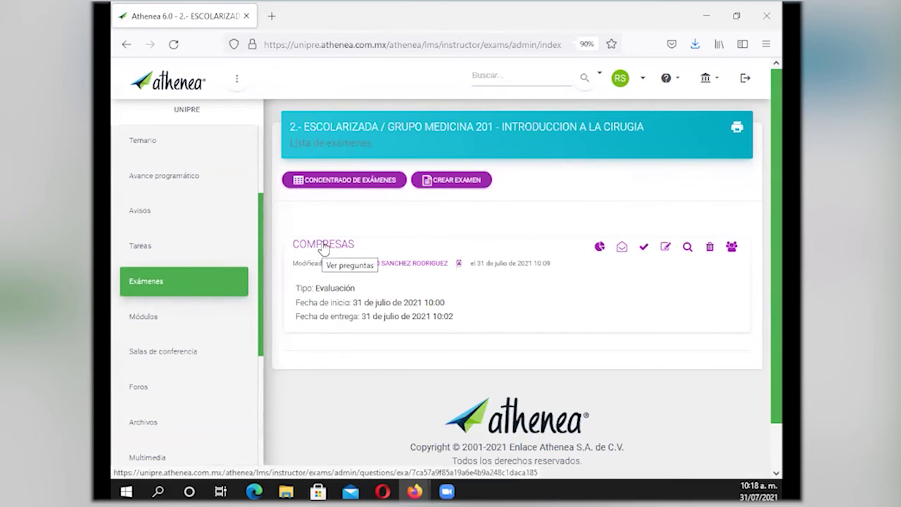
{"action": "left_click", "coordinate": [193, 291]}
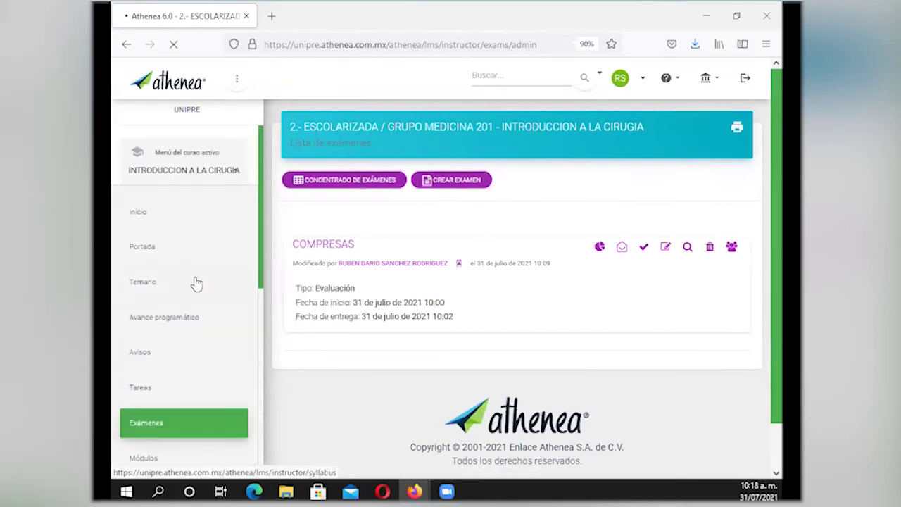
{"action": "left_click", "coordinate": [323, 246]}
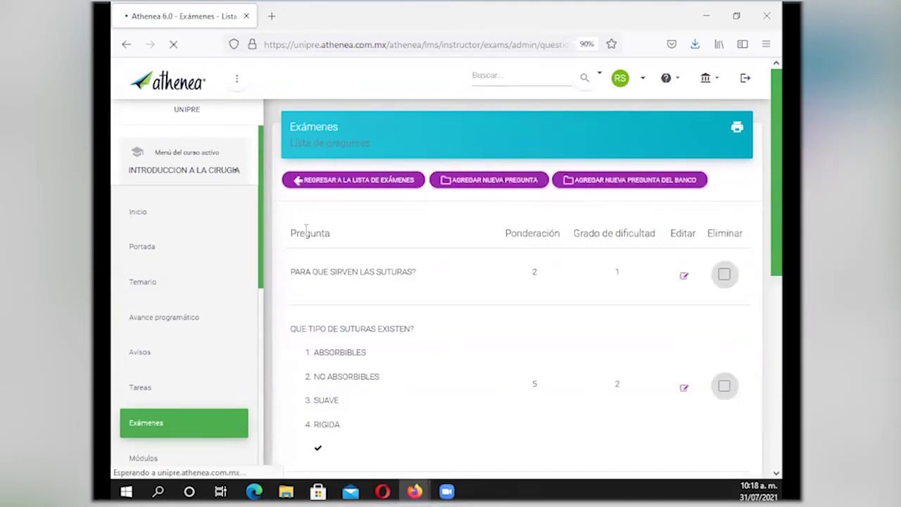
Start a new question for the COMPRESAS exam with 'Agregar nueva pregunta'
{"action": "left_click", "coordinate": [475, 180]}
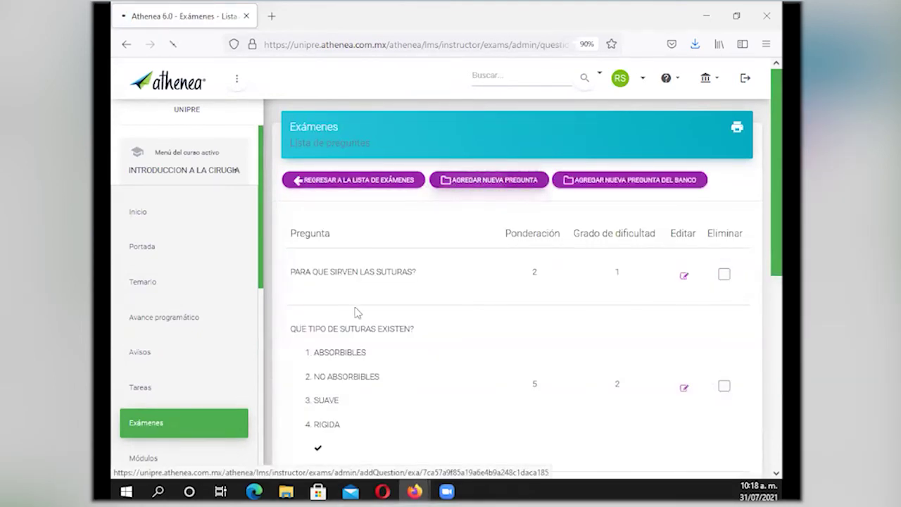
{"action": "scroll", "coordinate": [329, 395], "scroll_direction": "down", "scroll_amount": 2}
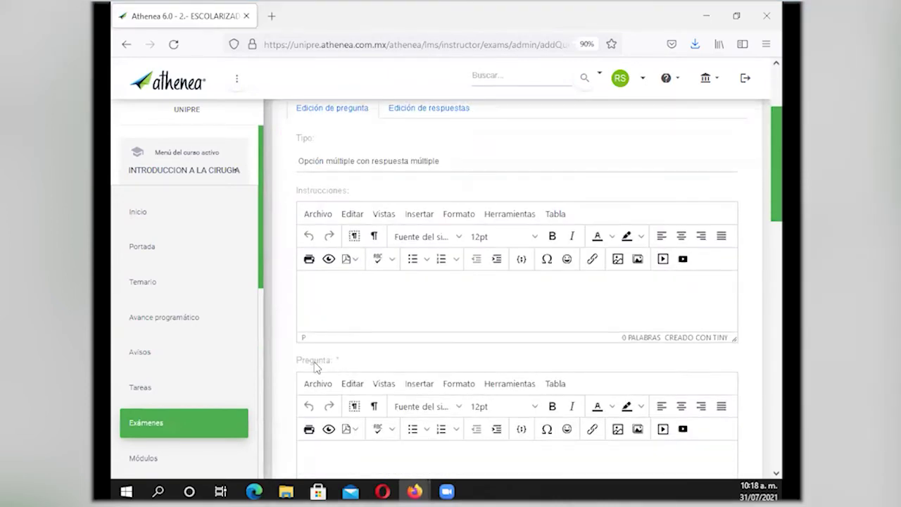
{"action": "scroll", "coordinate": [344, 388], "scroll_direction": "down", "scroll_amount": 2}
{"action": "scroll", "coordinate": [327, 361], "scroll_direction": "up", "scroll_amount": 3}
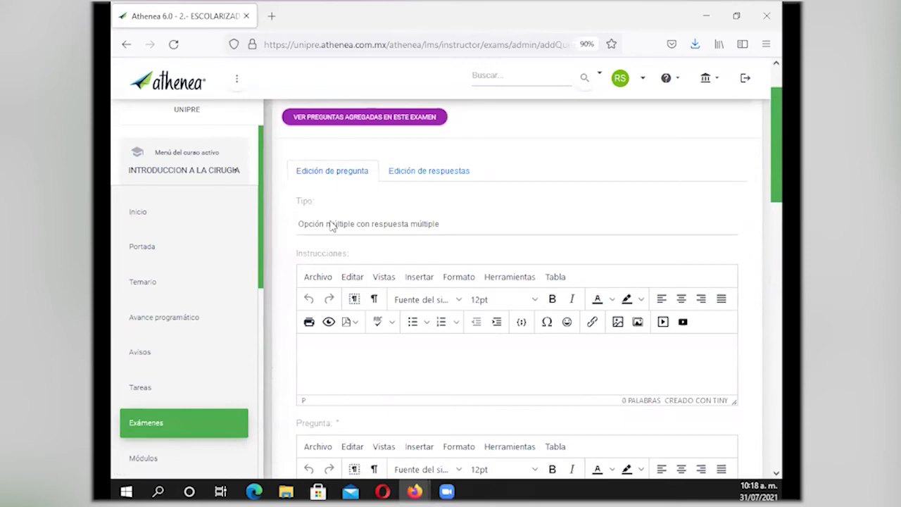
Review the question types, leaving Opción múltiple con respuesta múltiple selected, and browse the form
{"action": "left_click", "coordinate": [329, 223]}
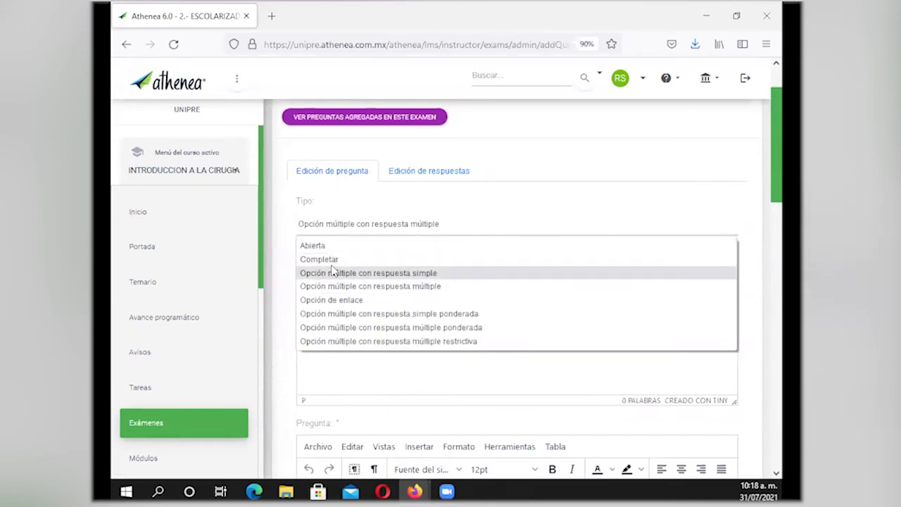
{"action": "left_click", "coordinate": [277, 264]}
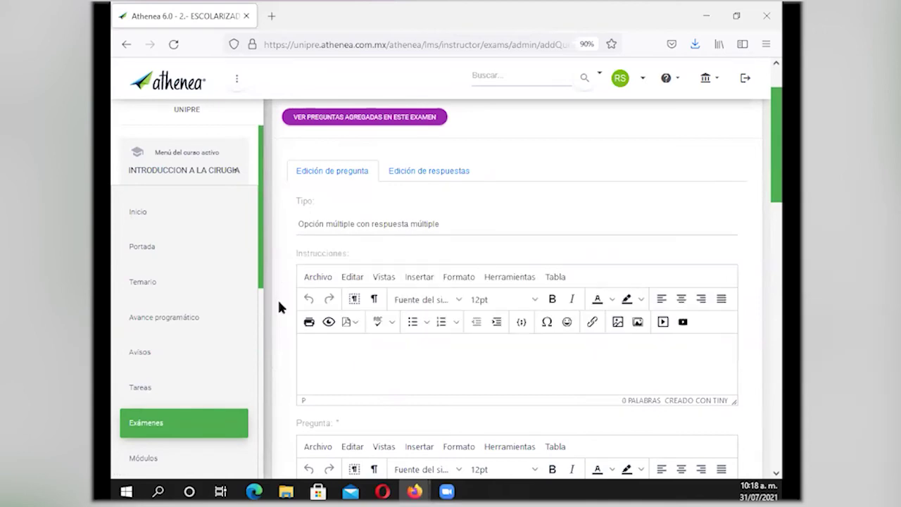
{"action": "scroll", "coordinate": [275, 331], "scroll_direction": "down", "scroll_amount": 3}
{"action": "scroll", "coordinate": [273, 369], "scroll_direction": "down", "scroll_amount": 4}
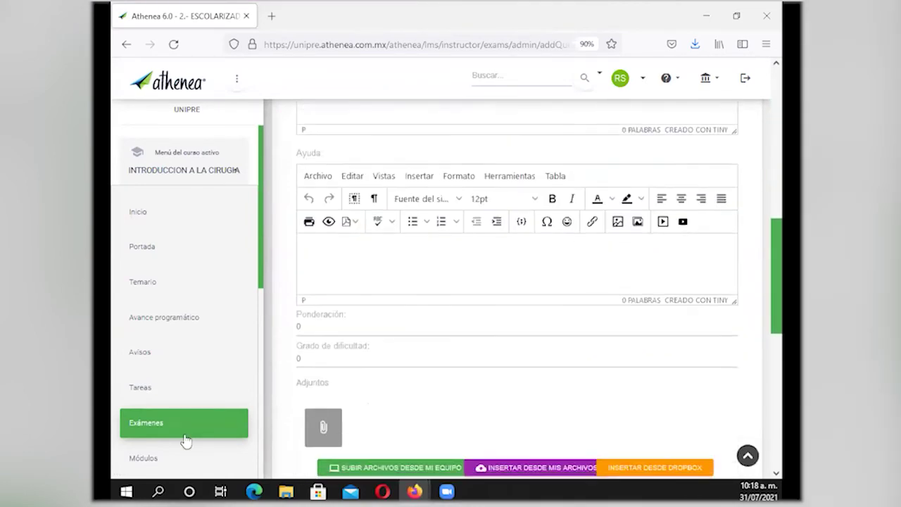
{"action": "scroll", "coordinate": [261, 356], "scroll_direction": "down", "scroll_amount": 3}
{"action": "scroll", "coordinate": [257, 362], "scroll_direction": "down", "scroll_amount": 2}
{"action": "scroll", "coordinate": [258, 364], "scroll_direction": "up", "scroll_amount": 5}
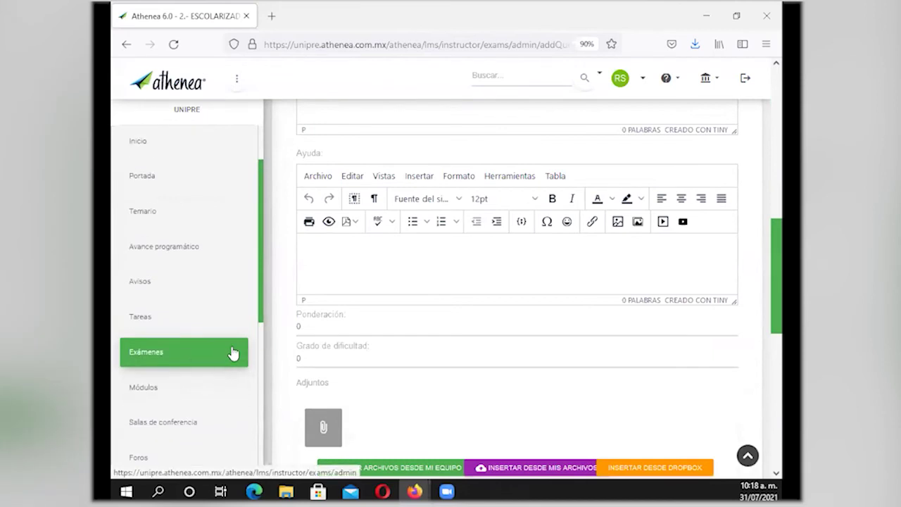
{"action": "scroll", "coordinate": [234, 350], "scroll_direction": "up", "scroll_amount": 1}
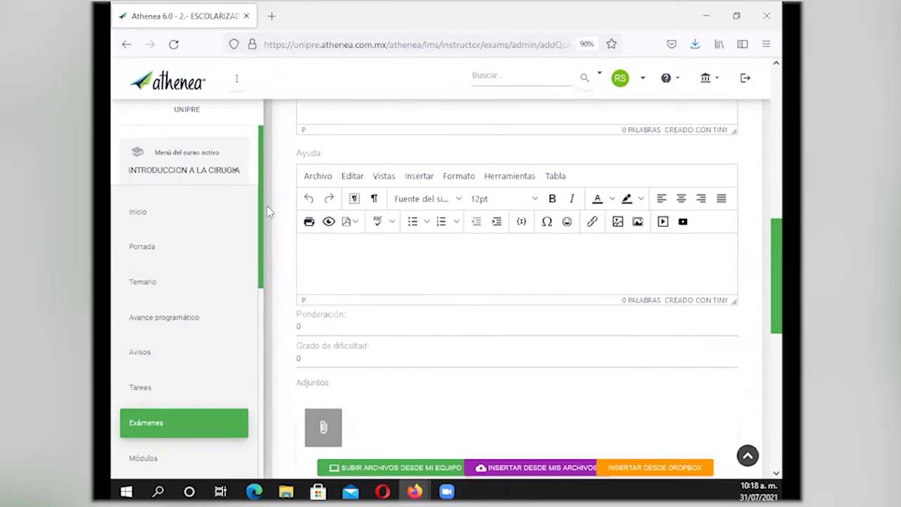
{"action": "scroll", "coordinate": [265, 239], "scroll_direction": "up", "scroll_amount": 4}
{"action": "scroll", "coordinate": [264, 244], "scroll_direction": "up", "scroll_amount": 3}
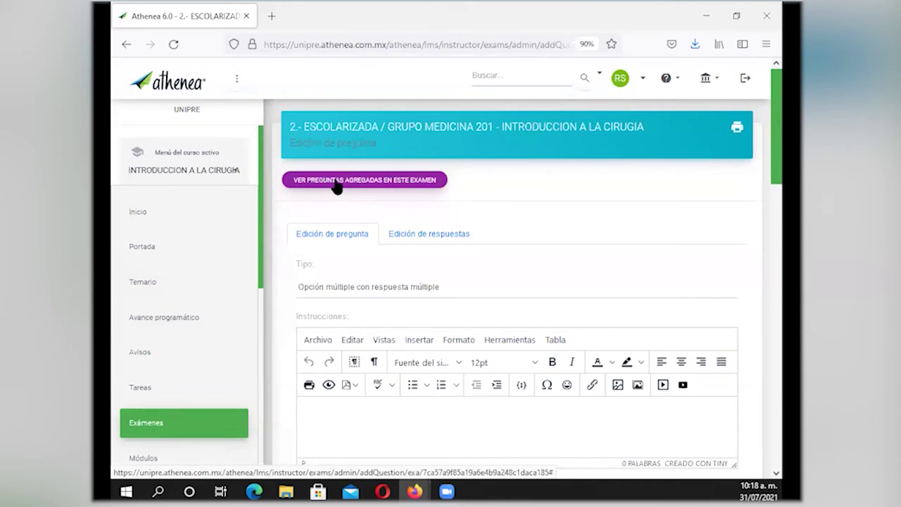
From the added-questions popup, edit PARA QUE SIRVEN LAS SUTURAS?, an Abierta question weighted 2
{"action": "left_click", "coordinate": [336, 181]}
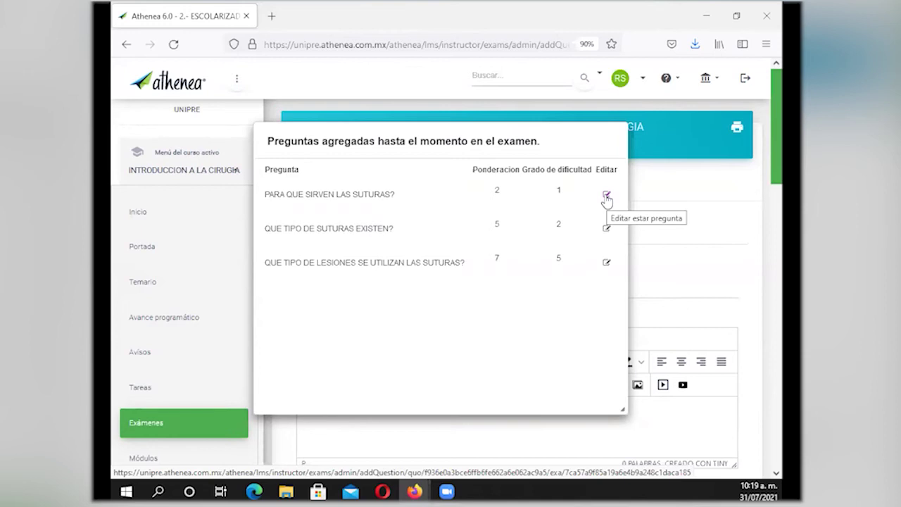
{"action": "left_click", "coordinate": [606, 197]}
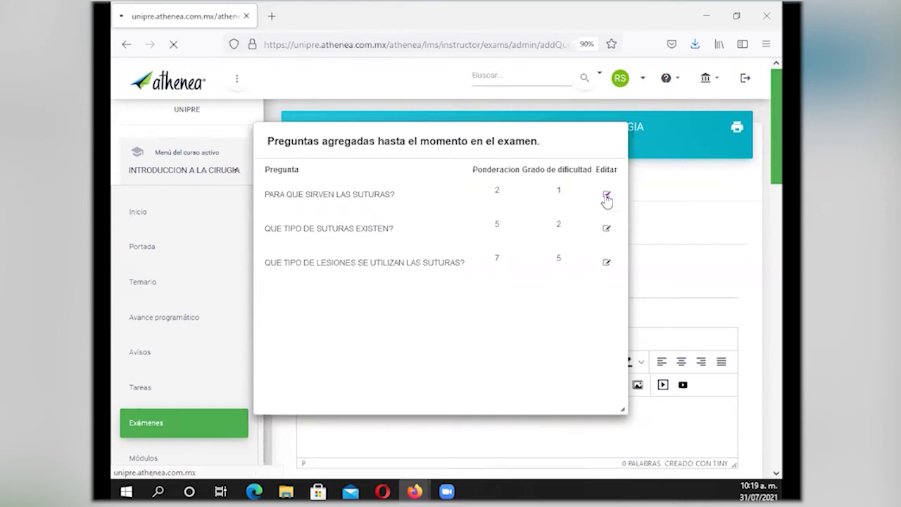
{"action": "scroll", "coordinate": [394, 310], "scroll_direction": "down", "scroll_amount": 4}
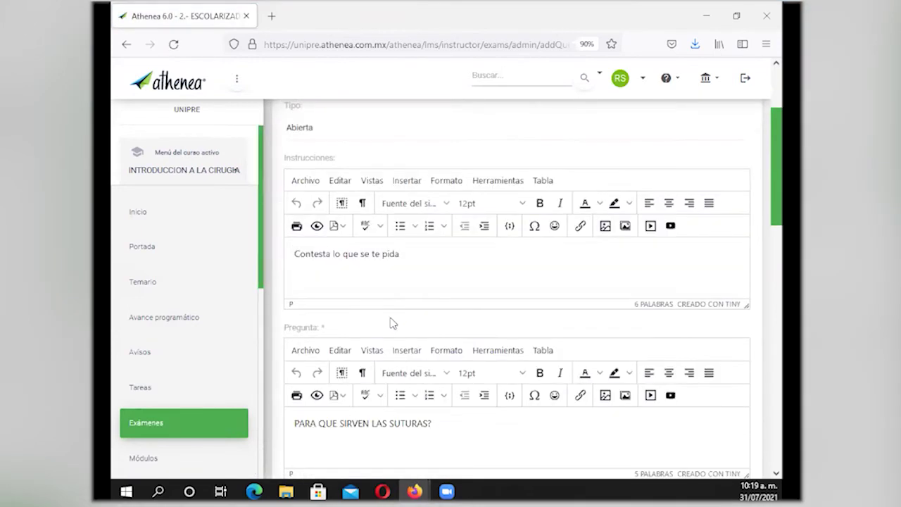
{"action": "scroll", "coordinate": [376, 355], "scroll_direction": "down", "scroll_amount": 6}
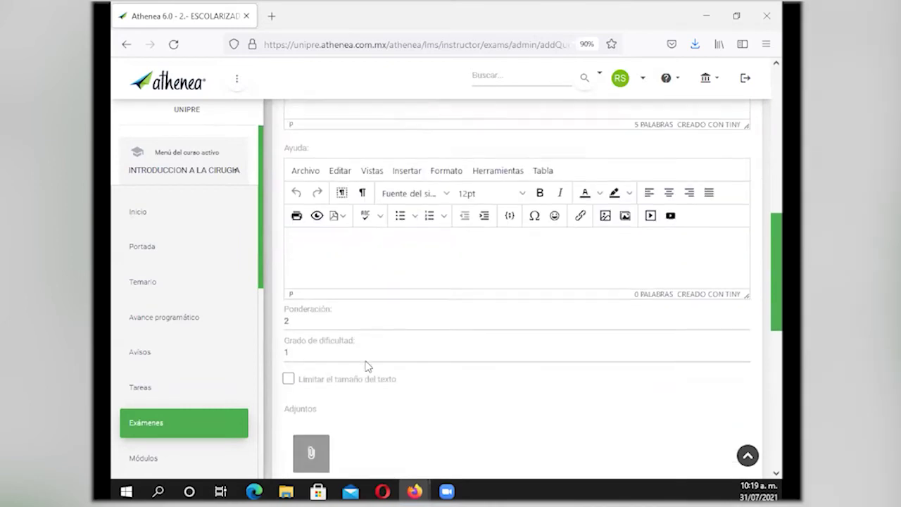
{"action": "scroll", "coordinate": [367, 367], "scroll_direction": "up", "scroll_amount": 10}
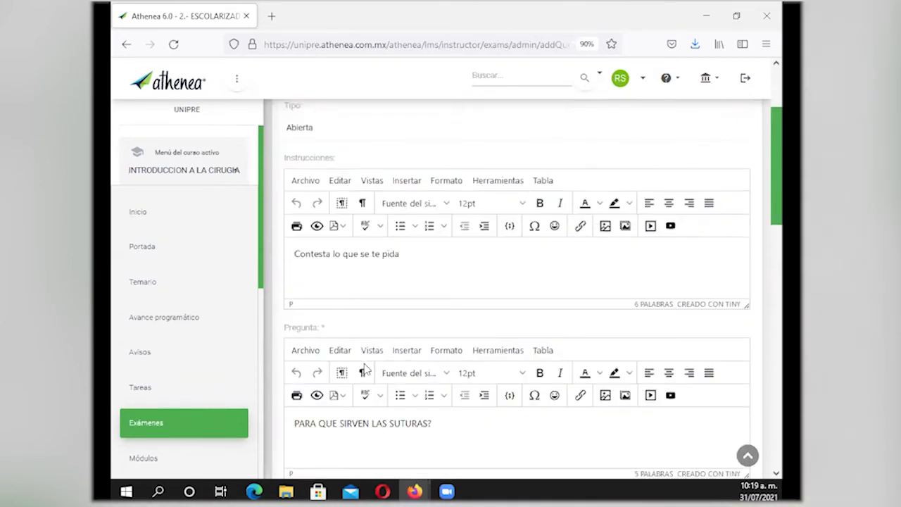
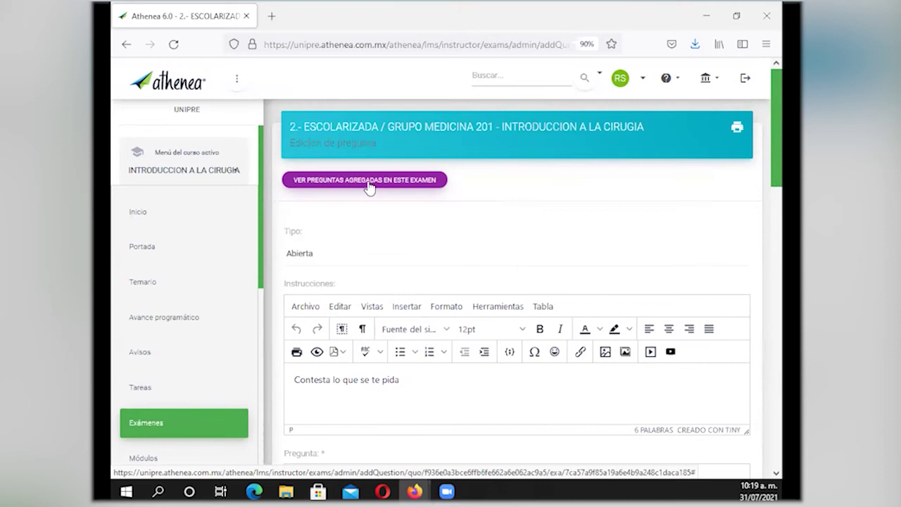
Review the exam's added questions, including PARA QUE SIRVEN LAS SUTURAS?, then return to the exam list
{"action": "left_click", "coordinate": [408, 181]}
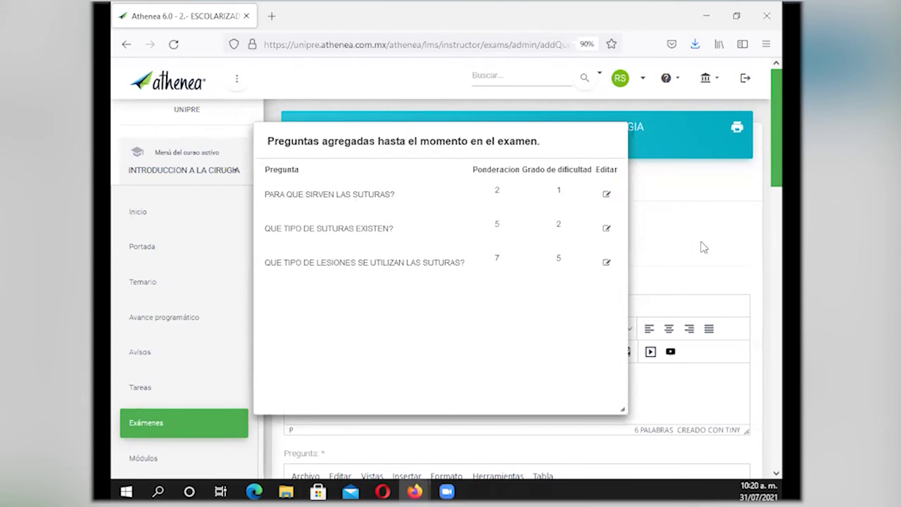
{"action": "left_click", "coordinate": [607, 195]}
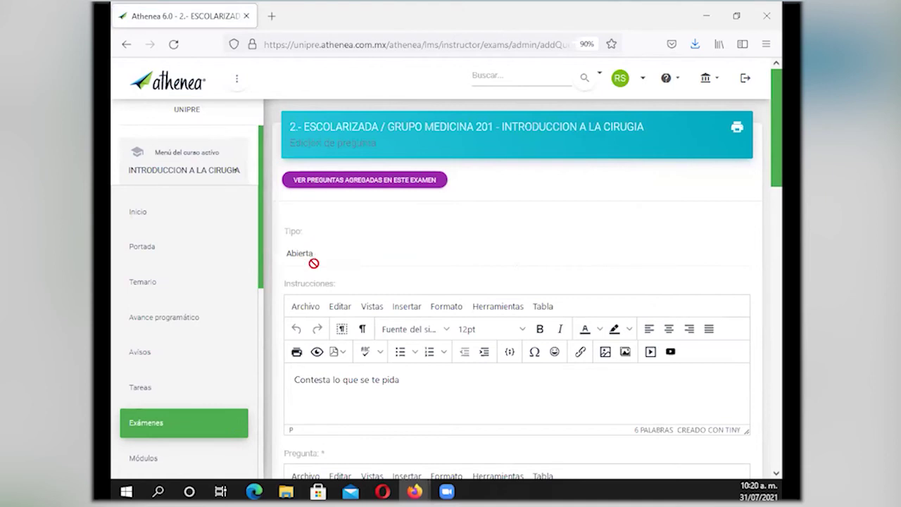
{"action": "left_click", "coordinate": [316, 180]}
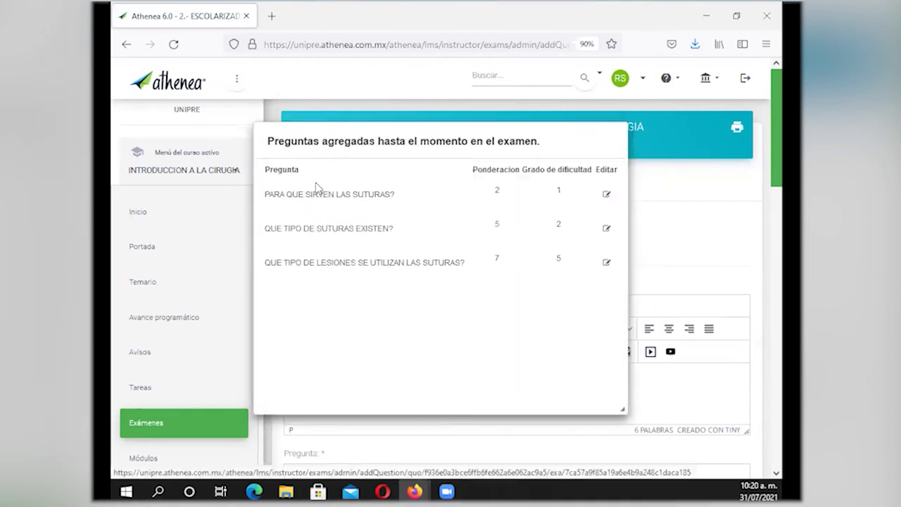
{"action": "left_click", "coordinate": [606, 196]}
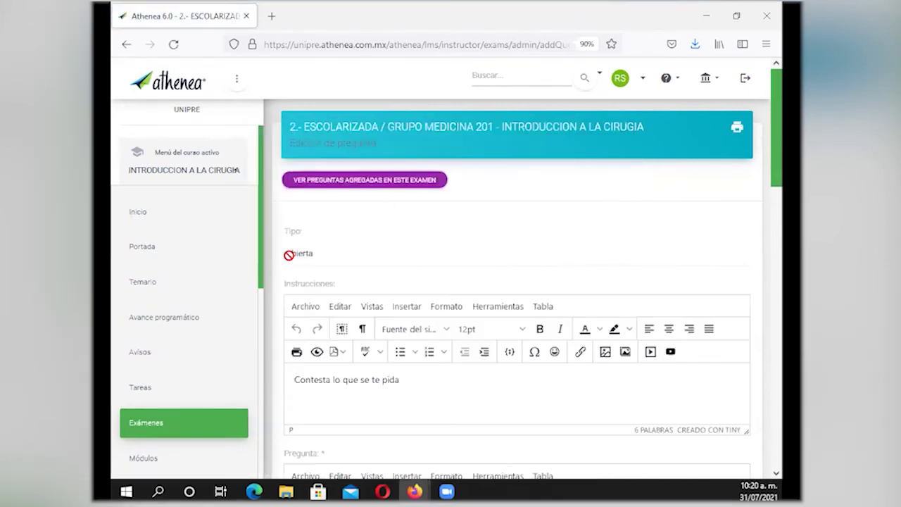
{"action": "left_click", "coordinate": [317, 181]}
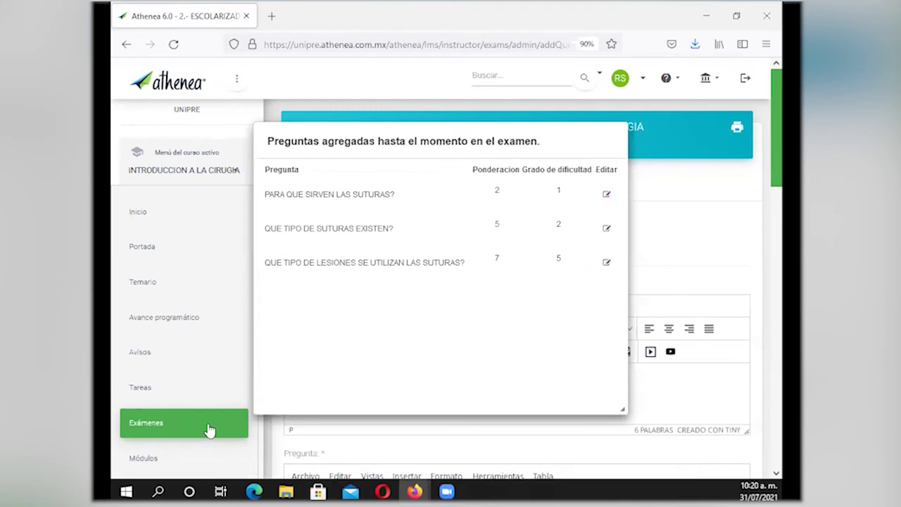
{"action": "left_click", "coordinate": [211, 426]}
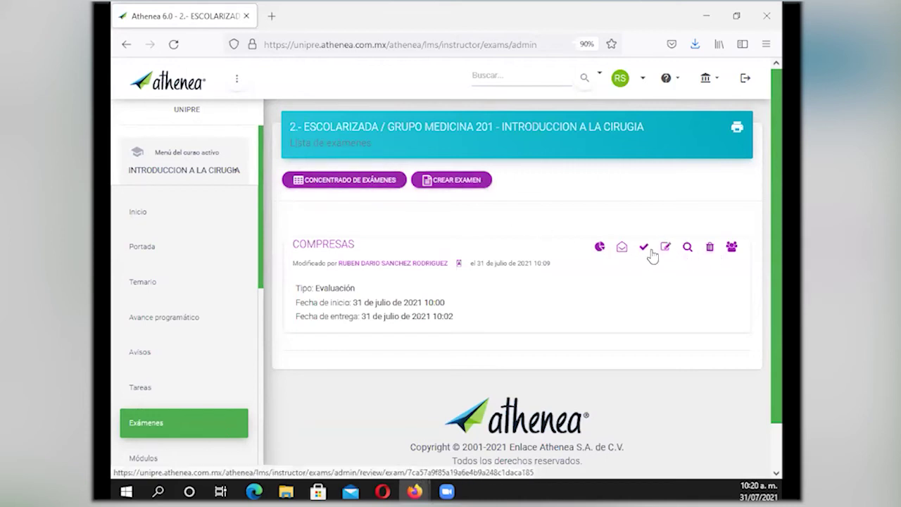
Open the COMPRESAS exam's question list and start adding a new question, which defaults to Abierta
{"action": "left_click", "coordinate": [345, 246]}
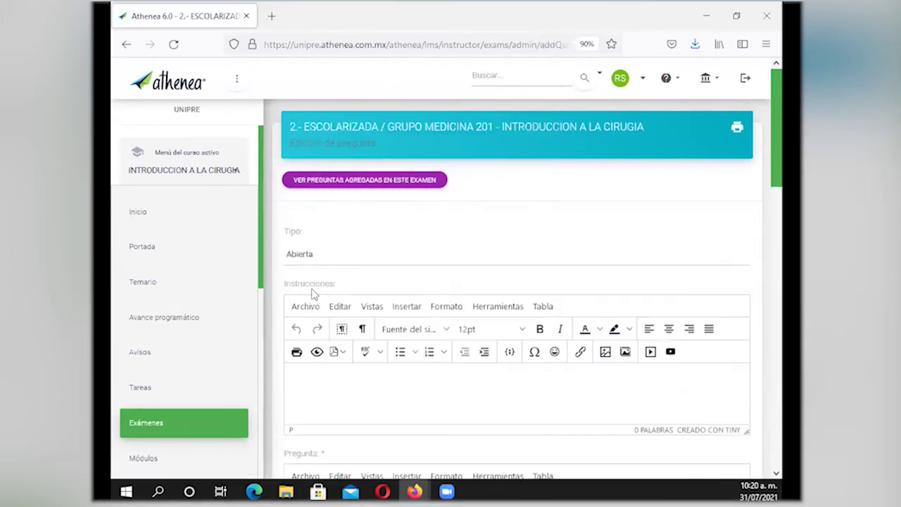
{"action": "left_click", "coordinate": [347, 182]}
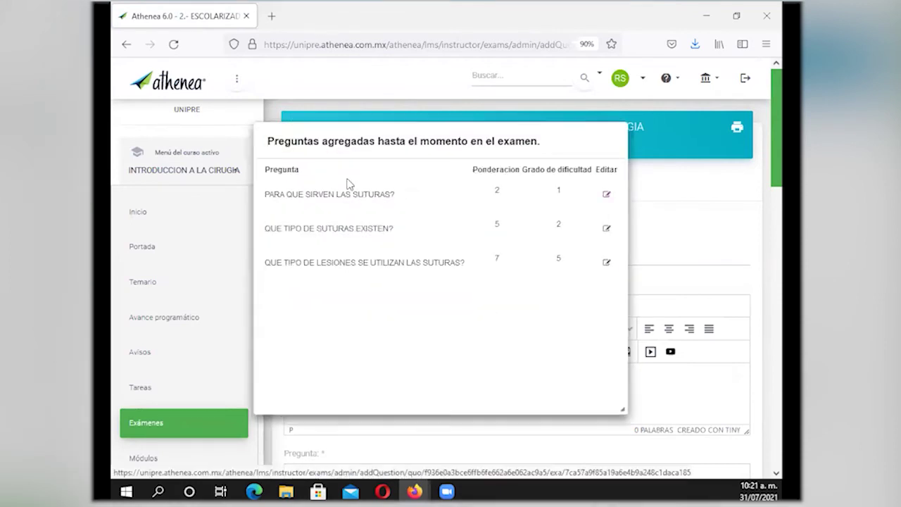
{"action": "left_click", "coordinate": [188, 421]}
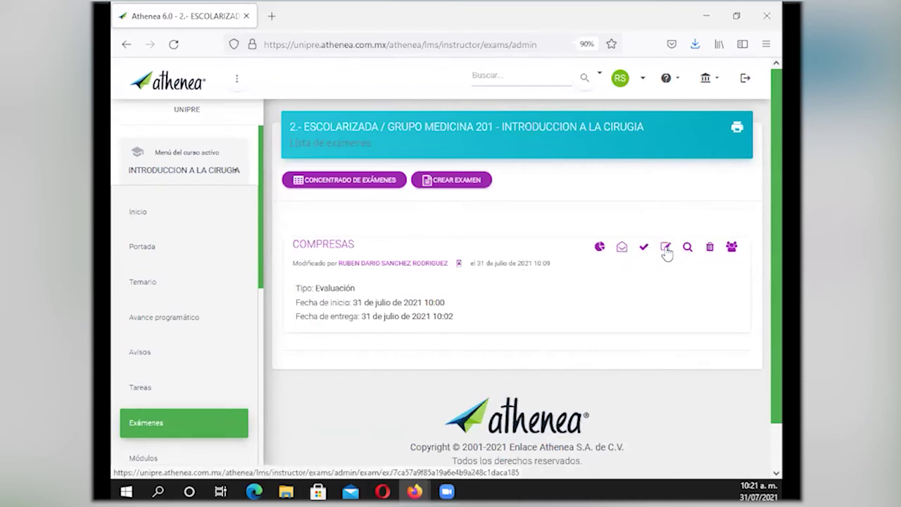
{"action": "left_click", "coordinate": [321, 246]}
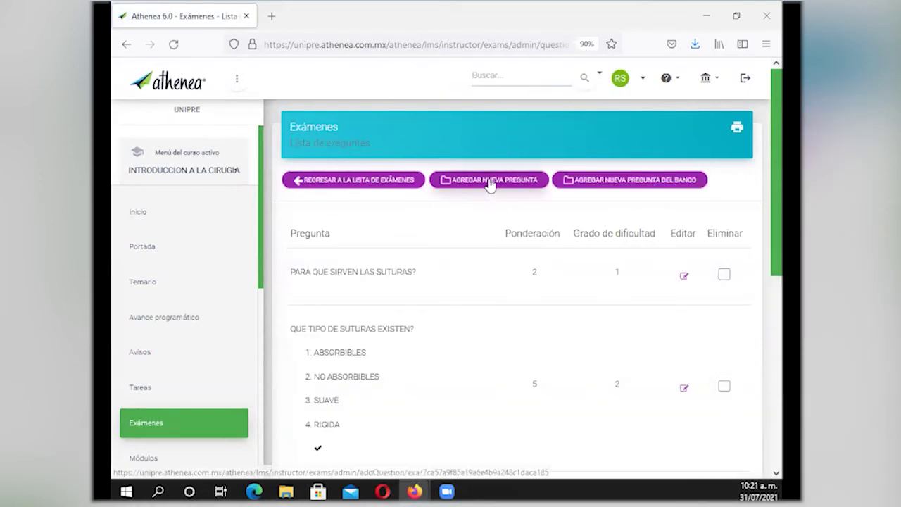
{"action": "left_click", "coordinate": [490, 182]}
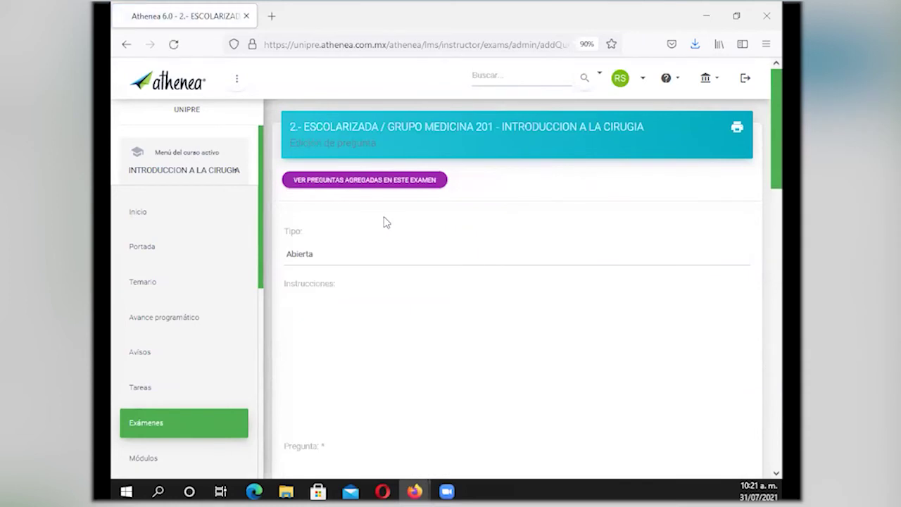
Switch the question type to Completar, then to Opción múltiple con respuesta simple
{"action": "left_click", "coordinate": [308, 258]}
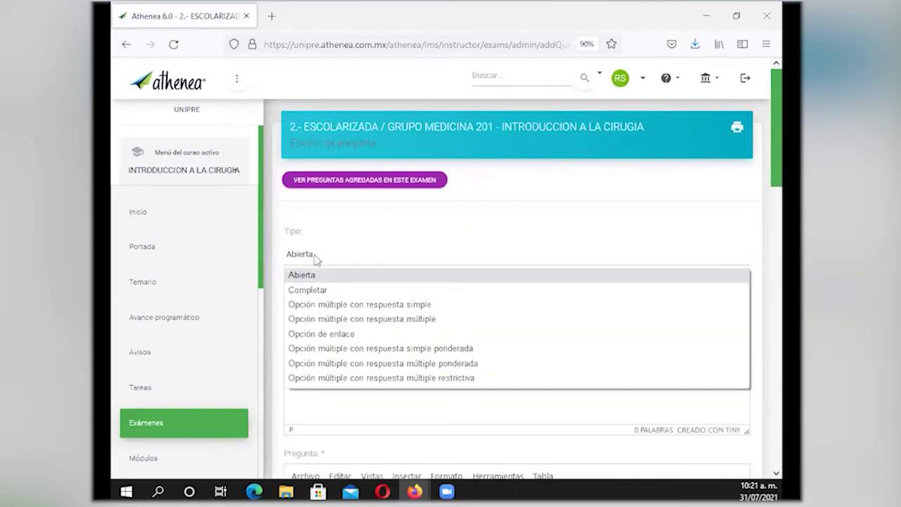
{"action": "left_click", "coordinate": [314, 296]}
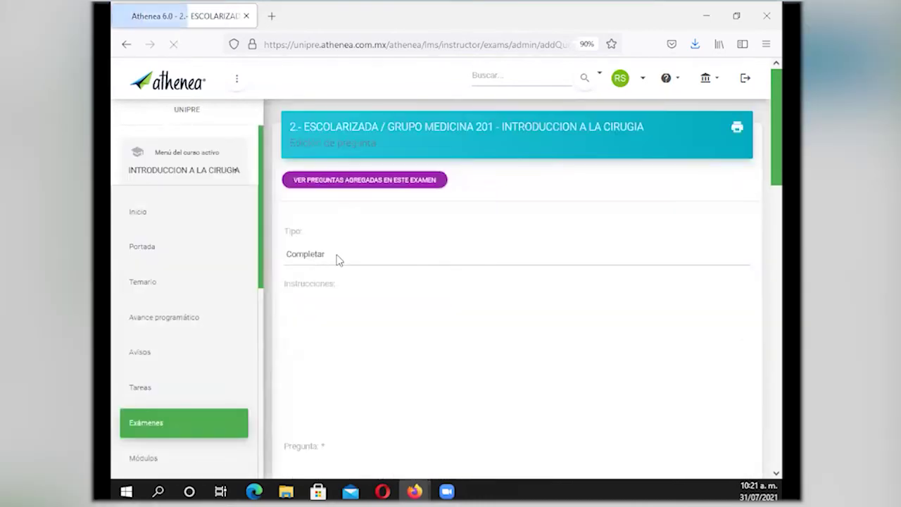
{"action": "left_click", "coordinate": [314, 258]}
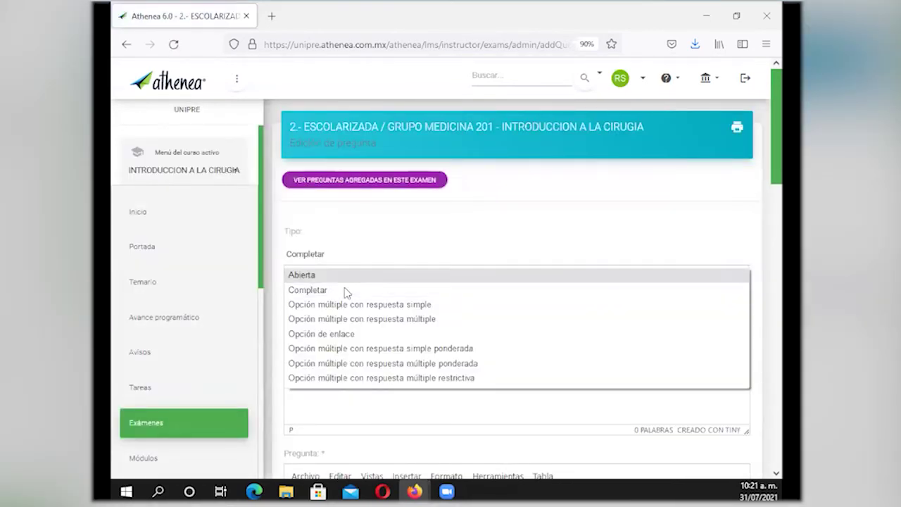
{"action": "left_click", "coordinate": [342, 304]}
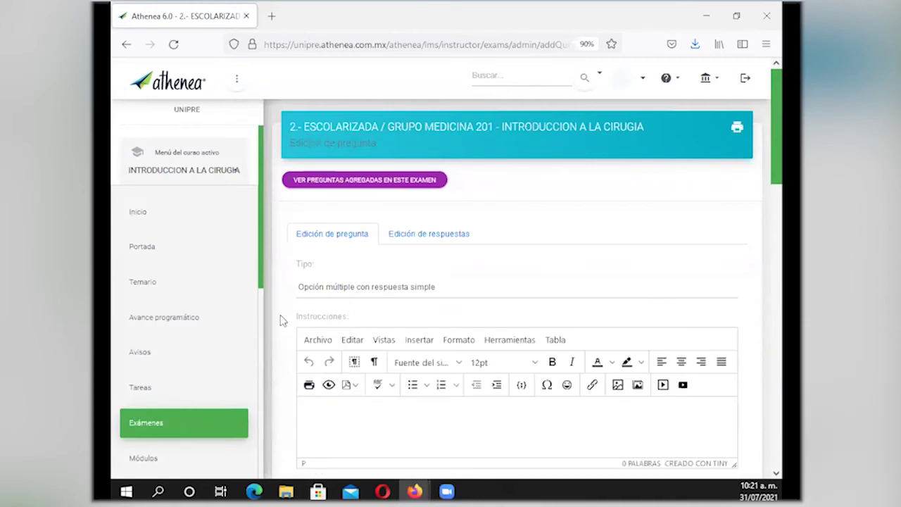
{"action": "scroll", "coordinate": [282, 314], "scroll_direction": "down", "scroll_amount": 3}
{"action": "scroll", "coordinate": [310, 336], "scroll_direction": "up", "scroll_amount": 2}
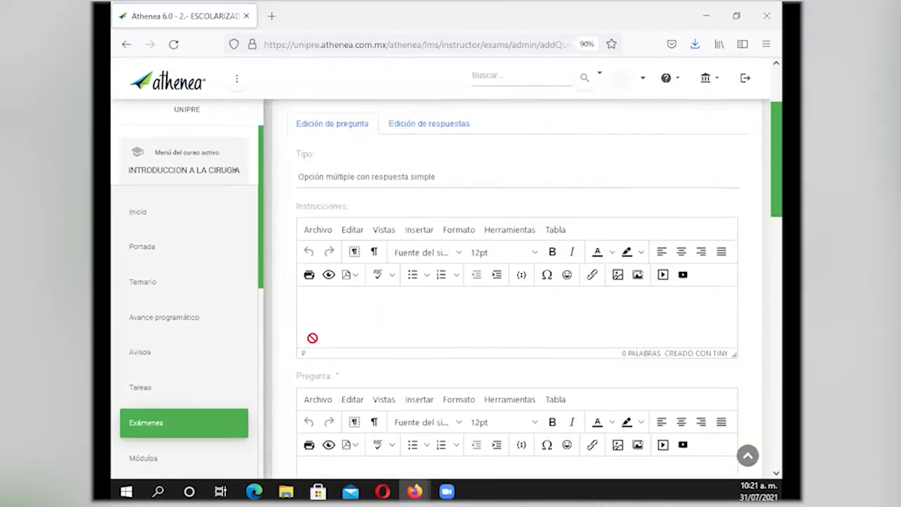
{"action": "scroll", "coordinate": [357, 261], "scroll_direction": "up", "scroll_amount": 1}
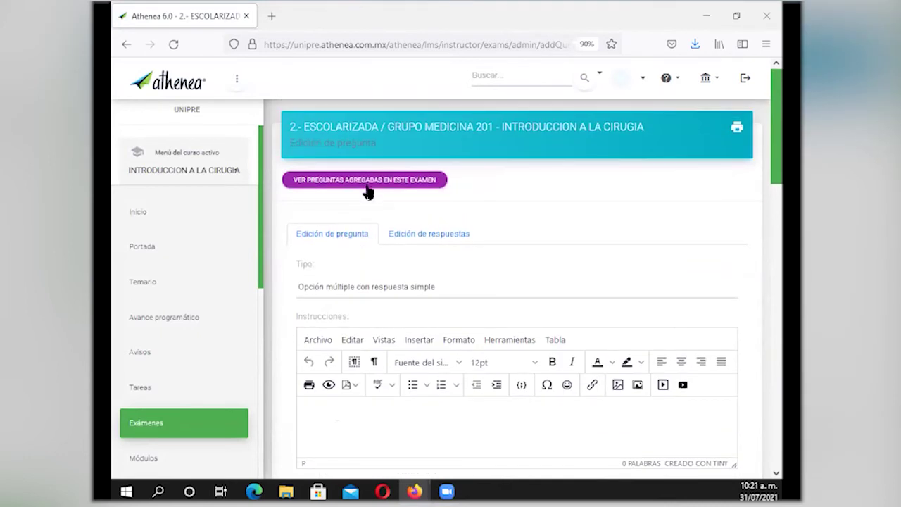
Check the exam's added questions and abandon the unsaved question for the exam list
{"action": "left_click", "coordinate": [366, 182]}
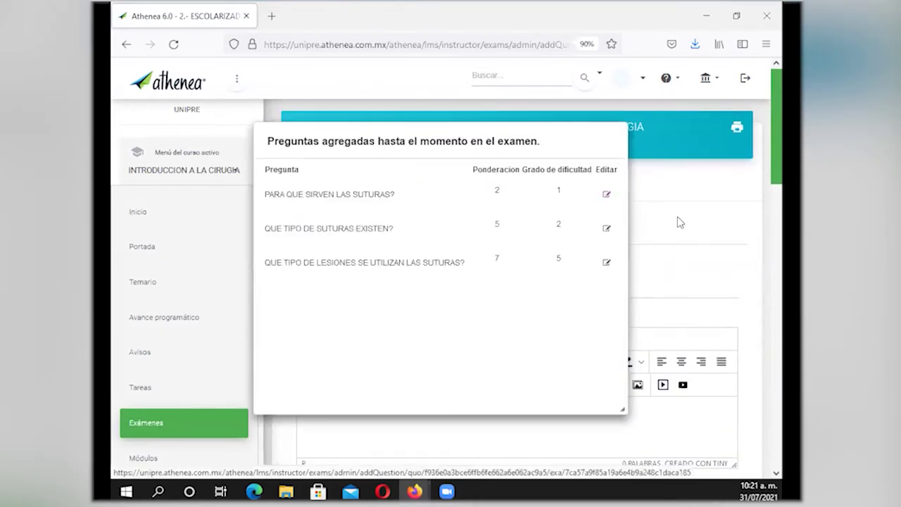
{"action": "left_click", "coordinate": [734, 285]}
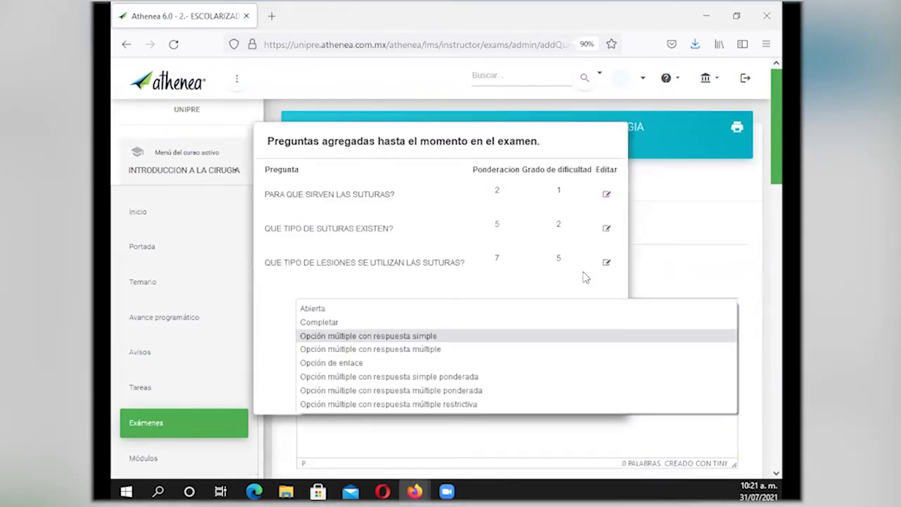
{"action": "left_click", "coordinate": [411, 297]}
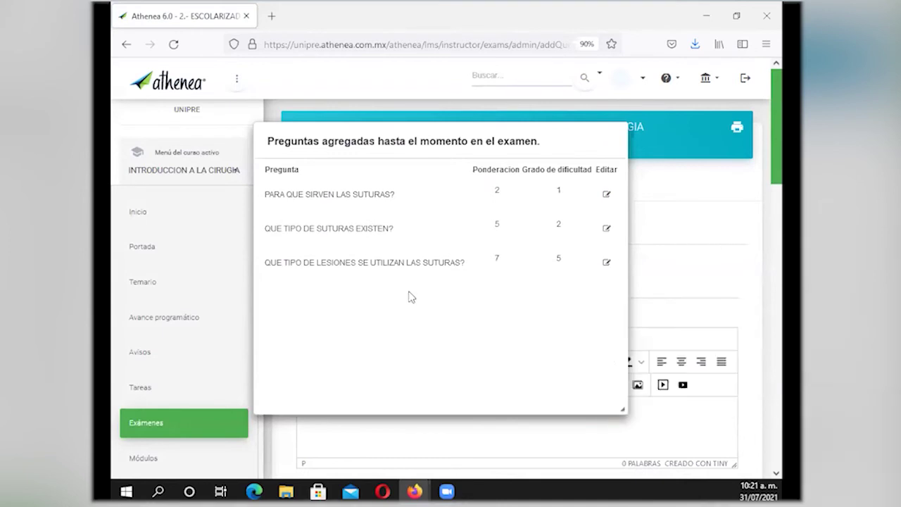
{"action": "left_click", "coordinate": [238, 427]}
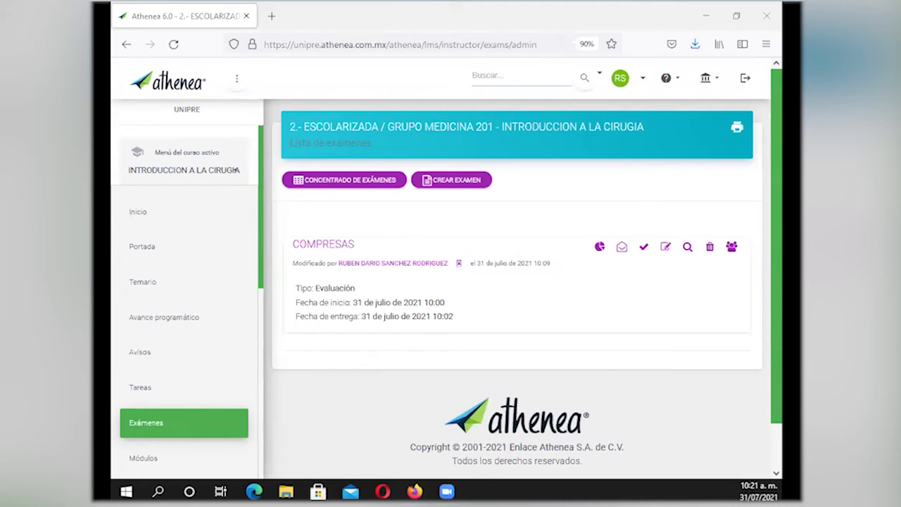
Open the COMPRESAS question list, look through it, and start another new question
{"action": "left_click", "coordinate": [324, 247]}
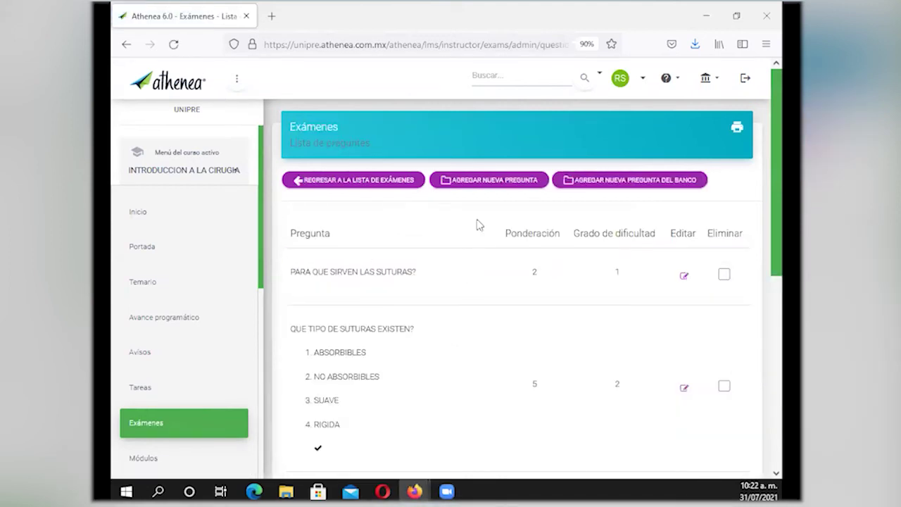
{"action": "scroll", "coordinate": [481, 250], "scroll_direction": "down", "scroll_amount": 3}
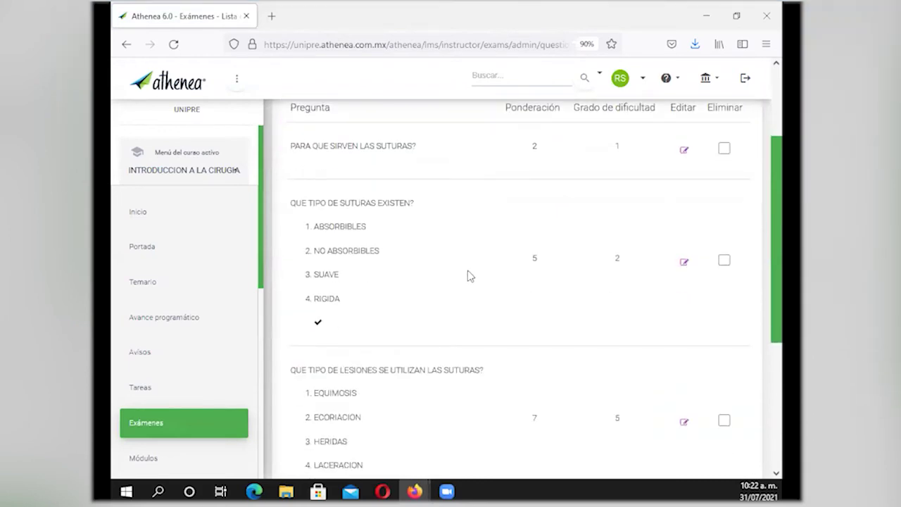
{"action": "scroll", "coordinate": [466, 274], "scroll_direction": "up", "scroll_amount": 3}
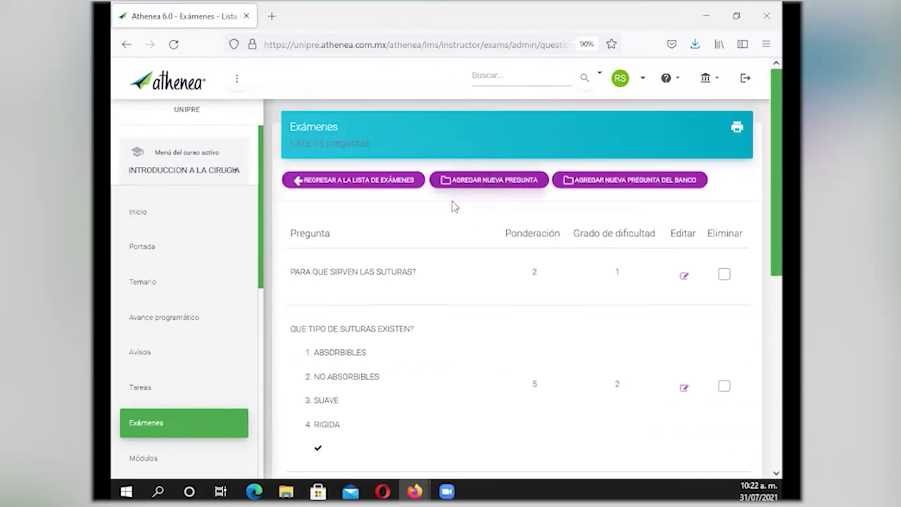
{"action": "left_click", "coordinate": [483, 182]}
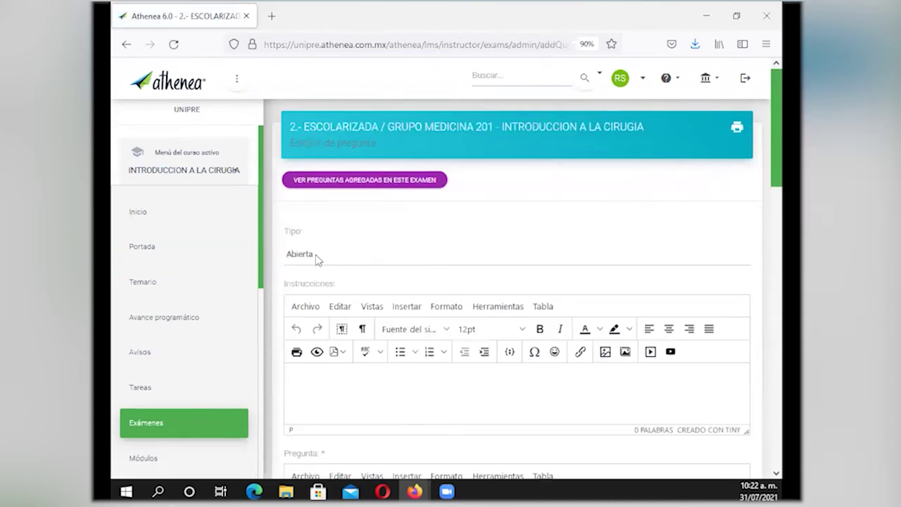
Change the question type to Opción de enlace
{"action": "left_click", "coordinate": [305, 257]}
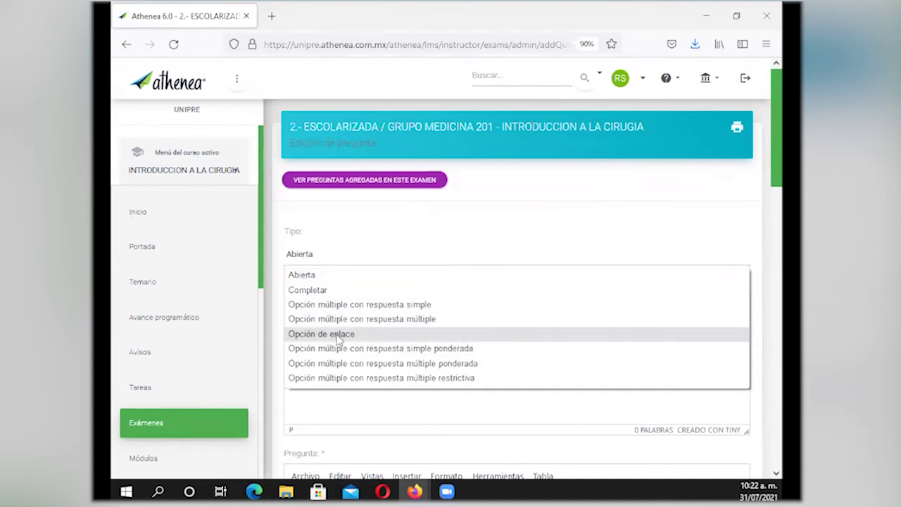
{"action": "left_click", "coordinate": [336, 335]}
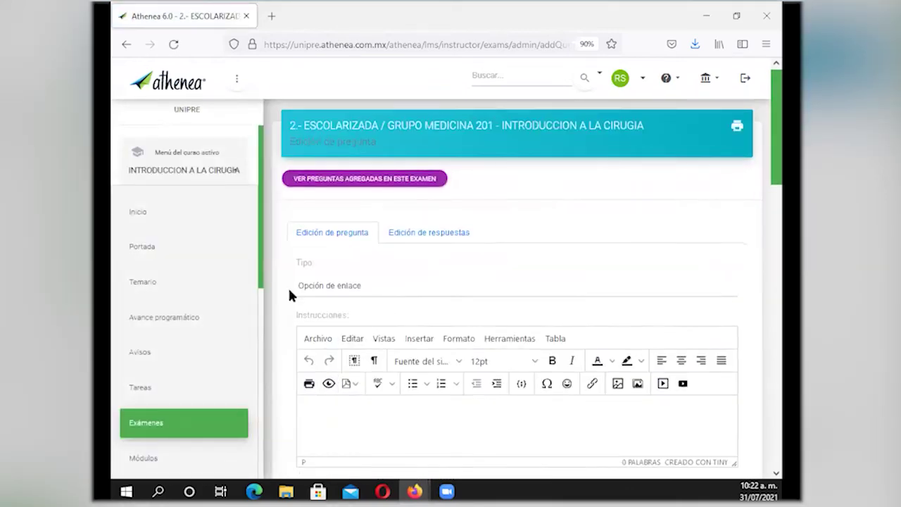
{"action": "scroll", "coordinate": [288, 294], "scroll_direction": "down", "scroll_amount": 5}
Enter the question wording 'Arrastra la respuesta correcta:' in the Pregunta editor
{"action": "left_click", "coordinate": [335, 290]}
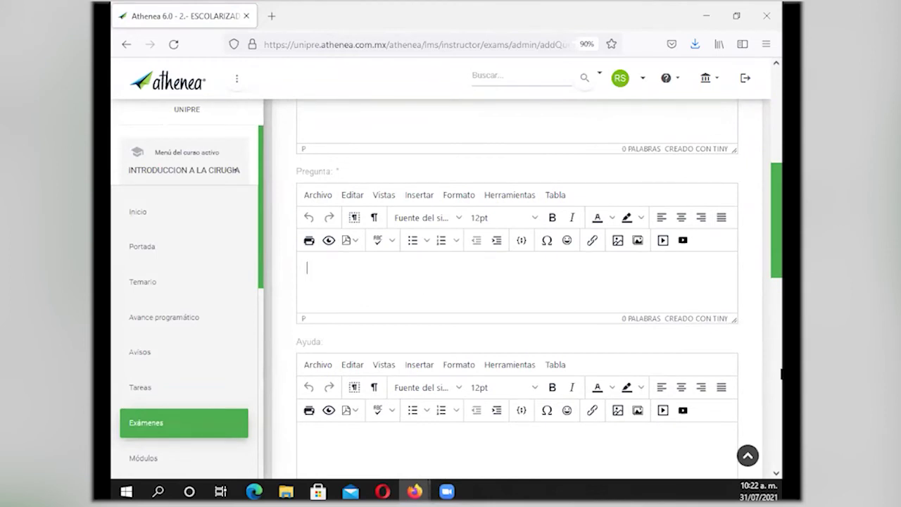
{"action": "type", "text": "Arrastra la respuesa"}
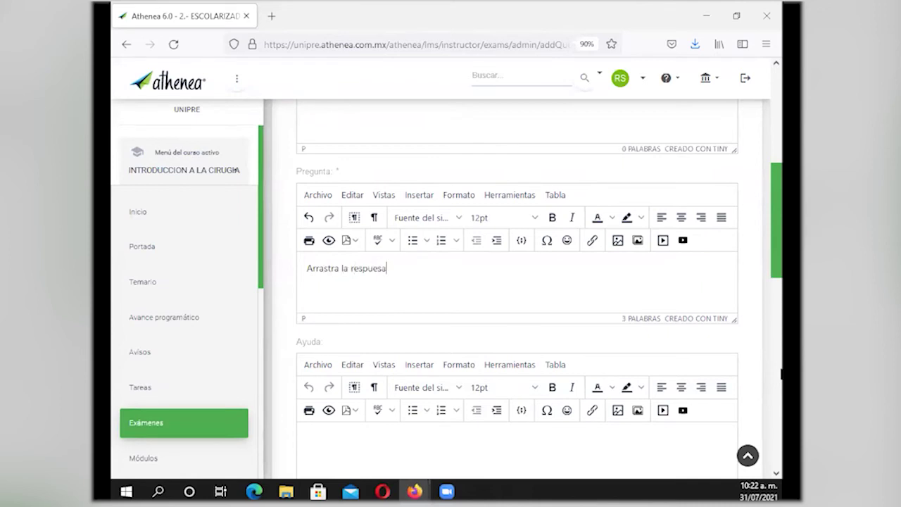
{"action": "key", "text": "BackSpace"}
{"action": "type", "text": "ta correcta:"}
{"action": "scroll", "coordinate": [289, 341], "scroll_direction": "down", "scroll_amount": 6}
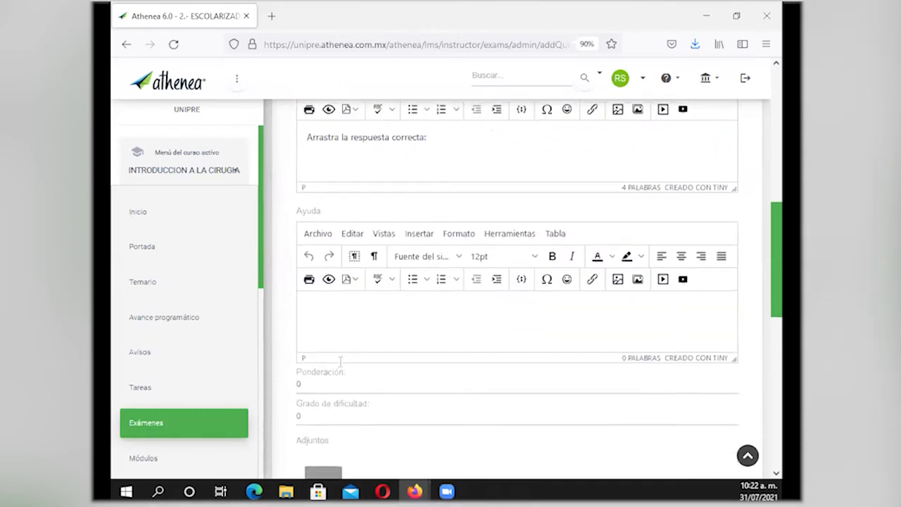
Set the question's Ponderación to 2.5
{"action": "left_click", "coordinate": [319, 268]}
{"action": "key", "text": "BackSpace"}
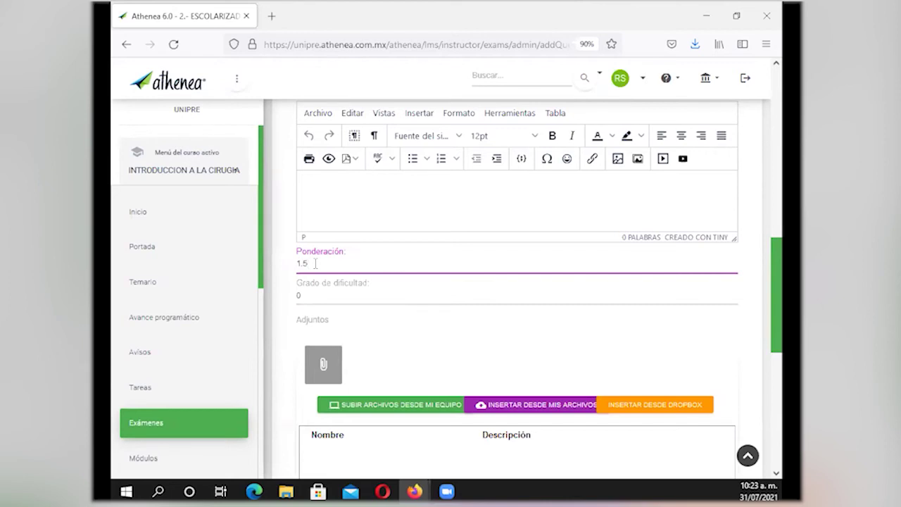
{"action": "left_click", "coordinate": [280, 298]}
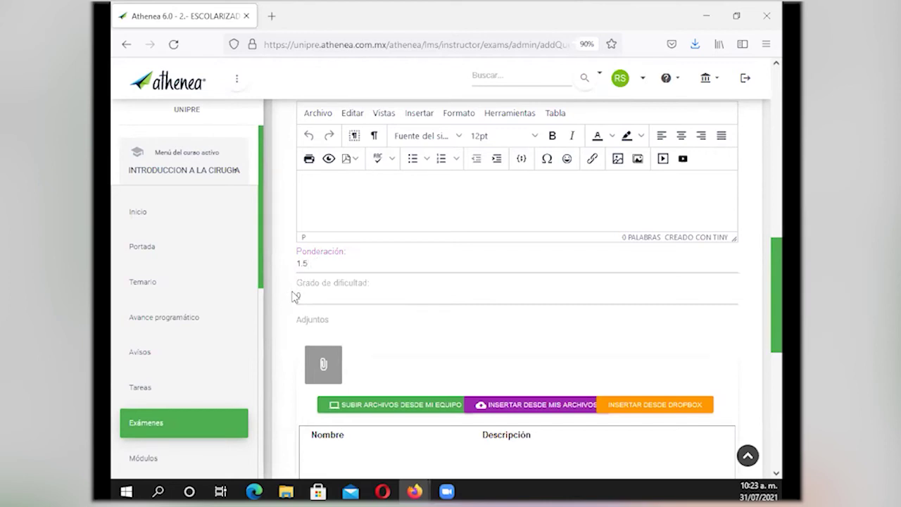
{"action": "left_click", "coordinate": [289, 263]}
{"action": "left_click_drag", "start_coordinate": [289, 263], "coordinate": [269, 258]}
{"action": "left_click", "coordinate": [324, 264]}
{"action": "left_click", "coordinate": [321, 267]}
{"action": "left_click", "coordinate": [316, 266]}
{"action": "left_click", "coordinate": [289, 296]}
{"action": "key", "text": "BackSpace"}
{"action": "type", "text": "2"}
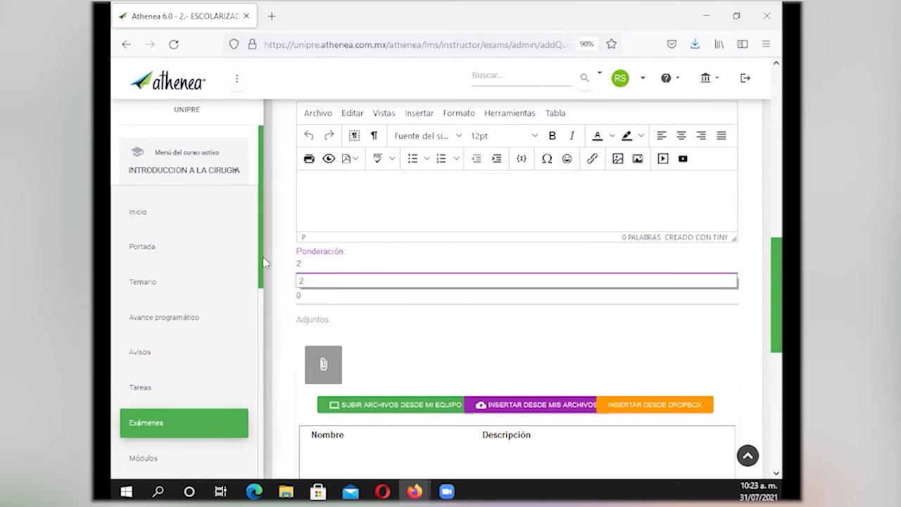
{"action": "key", "text": "Escape"}
{"action": "left_click", "coordinate": [284, 278]}
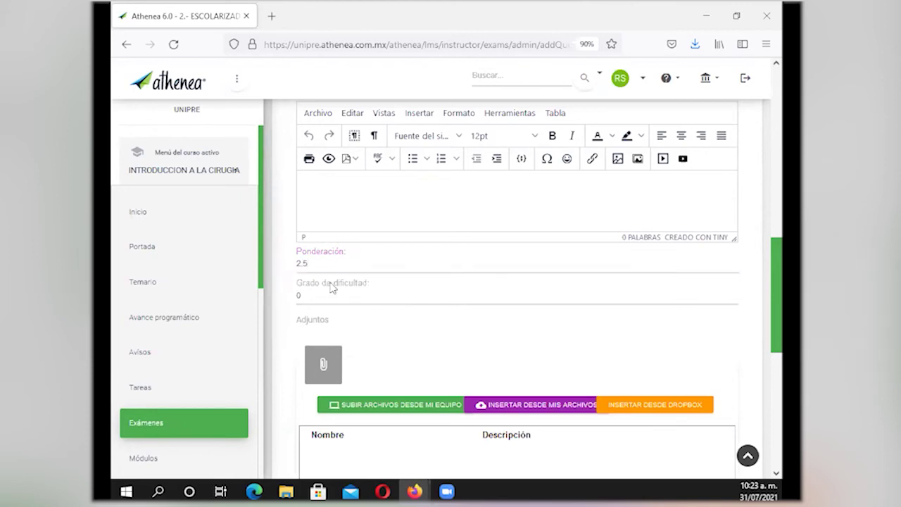
Set Grado de dificultad to 2 and return to the top of the form
{"action": "left_click", "coordinate": [320, 291]}
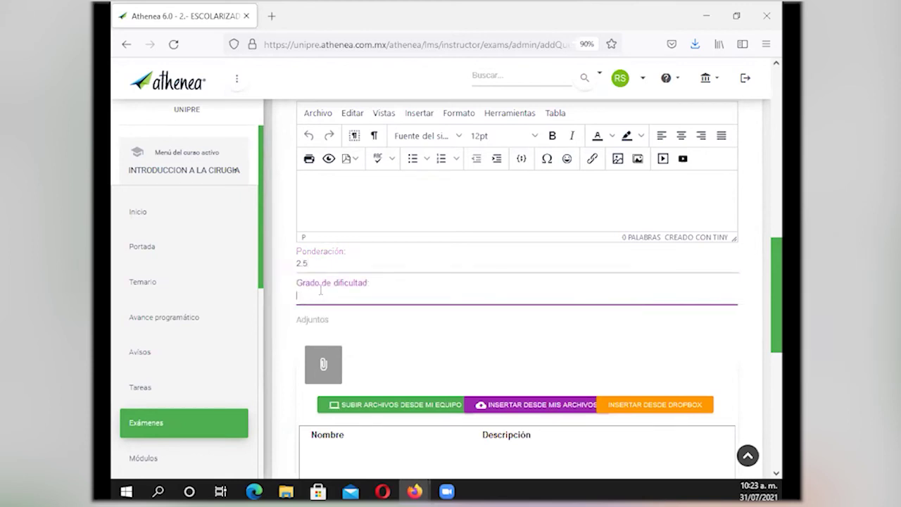
{"action": "type", "text": "2"}
{"action": "left_click", "coordinate": [286, 302]}
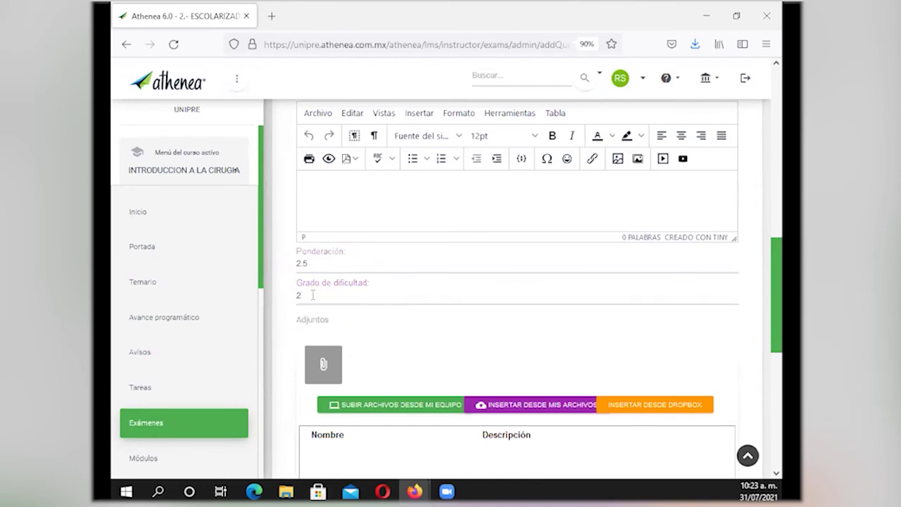
{"action": "scroll", "coordinate": [281, 367], "scroll_direction": "up", "scroll_amount": 7}
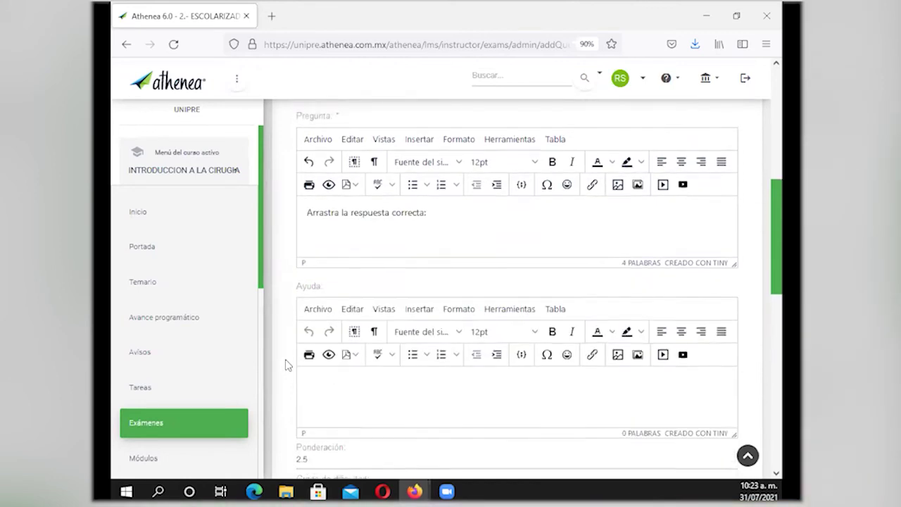
{"action": "scroll", "coordinate": [288, 359], "scroll_direction": "up", "scroll_amount": 2}
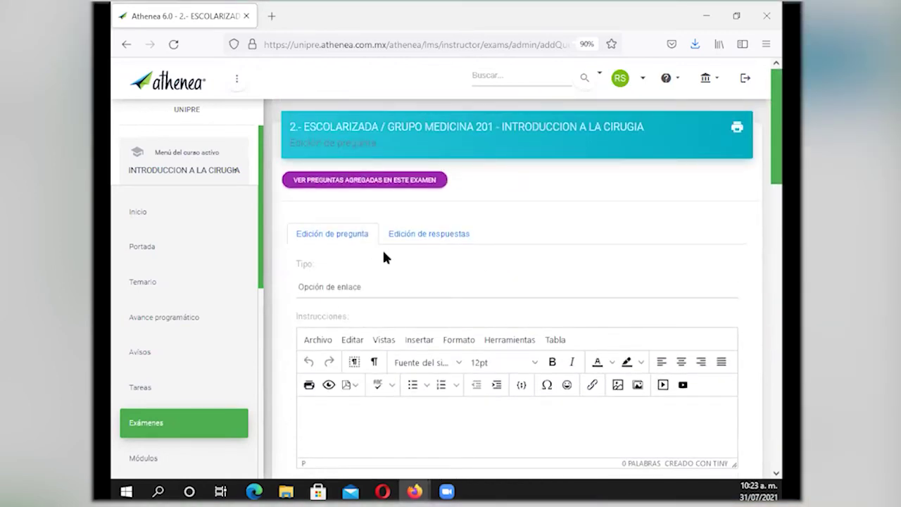
Go to Edición de respuestas and start a new statement–answer pair
{"action": "left_click", "coordinate": [424, 241]}
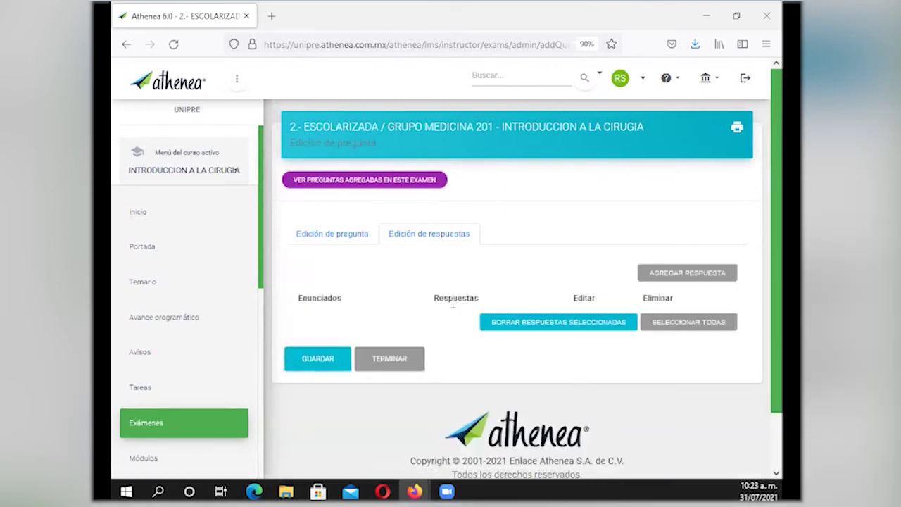
{"action": "double_click", "coordinate": [301, 302]}
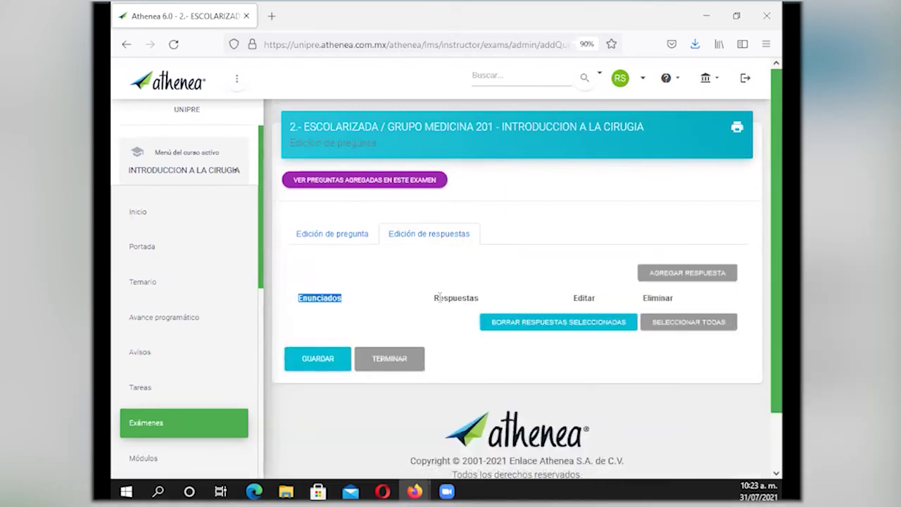
{"action": "left_click_drag", "start_coordinate": [433, 302], "coordinate": [483, 302]}
{"action": "left_click", "coordinate": [493, 361]}
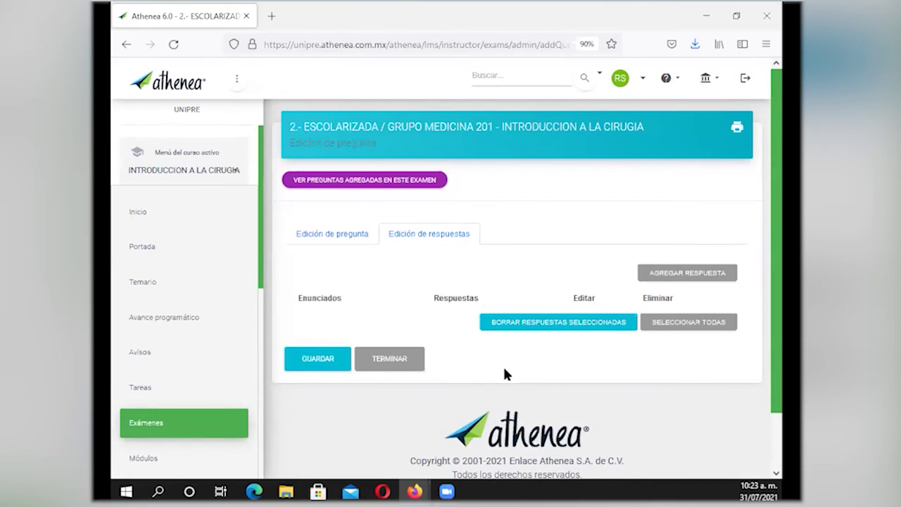
{"action": "left_click", "coordinate": [687, 273]}
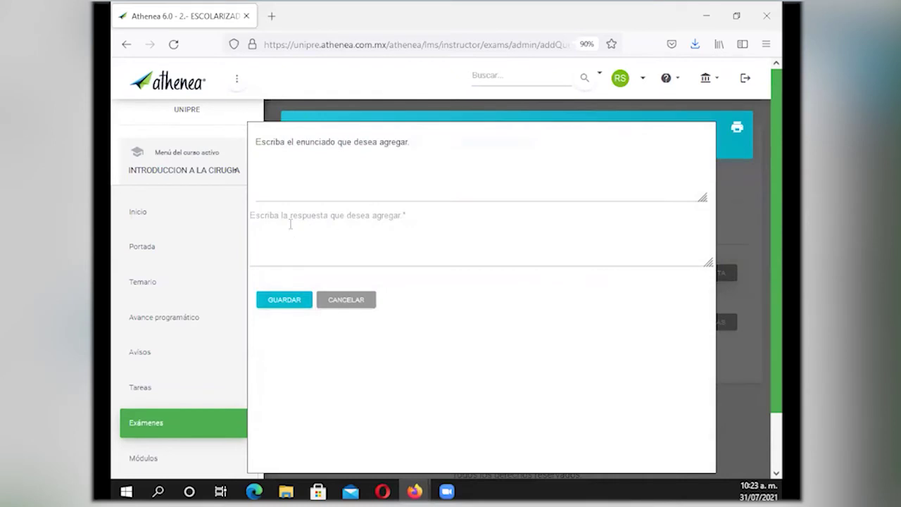
Enter the statement 'Presión CO2 elevada' and the answer 'Acidosis respiratorio'
{"action": "left_click", "coordinate": [313, 181]}
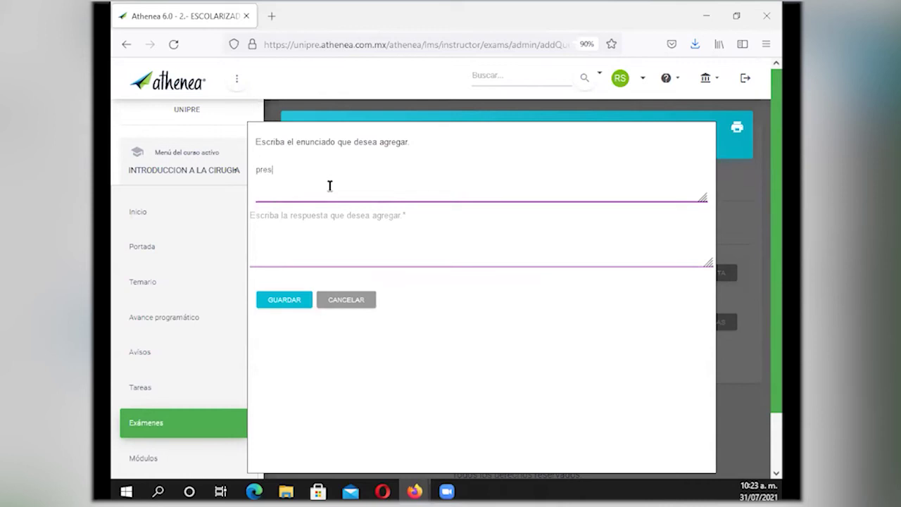
{"action": "key", "text": "BackSpace"}
{"action": "key", "text": "BackSpace"}
{"action": "key", "text": "BackSpace"}
{"action": "key", "text": "BackSpace"}
{"action": "key", "text": "BackSpace"}
{"action": "key", "text": "BackSpace"}
{"action": "key", "text": "BackSpace"}
{"action": "type", "text": "Presion CO2 ele"}
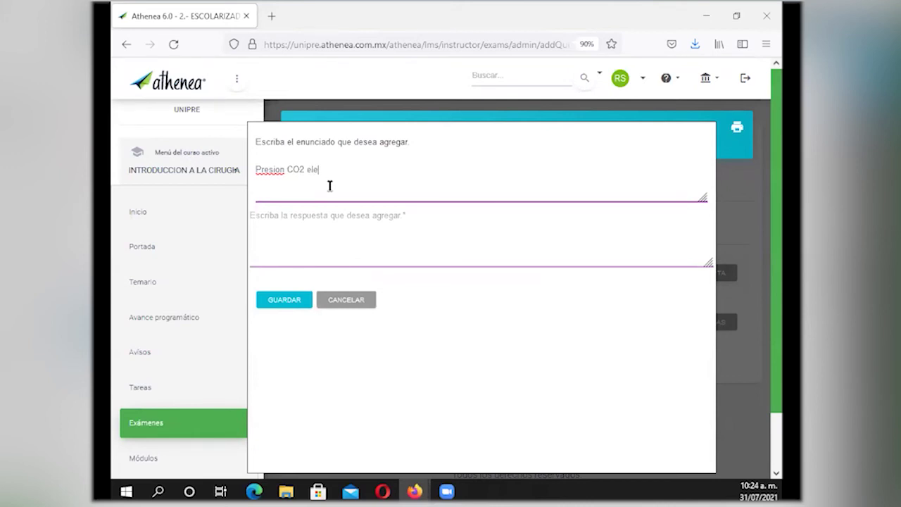
{"action": "type", "text": "vada"}
{"action": "right_click", "coordinate": [278, 170]}
{"action": "left_click", "coordinate": [302, 184]}
{"action": "left_click", "coordinate": [303, 227]}
{"action": "key", "text": "BackSpace"}
{"action": "key", "text": "BackSpace"}
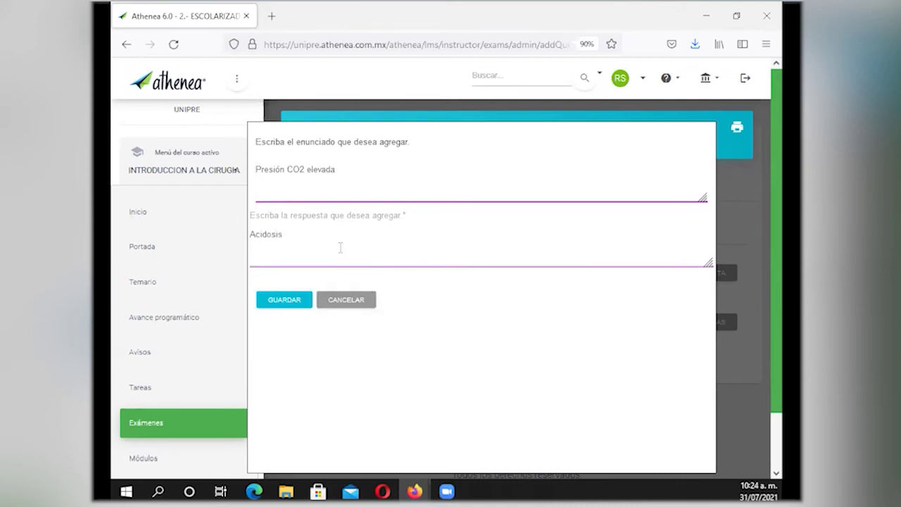
{"action": "type", "text": "Acidosis respiratorio"}
Save the Presión CO2 elevada – Acidosis respiratorio pair
{"action": "left_click", "coordinate": [296, 303]}
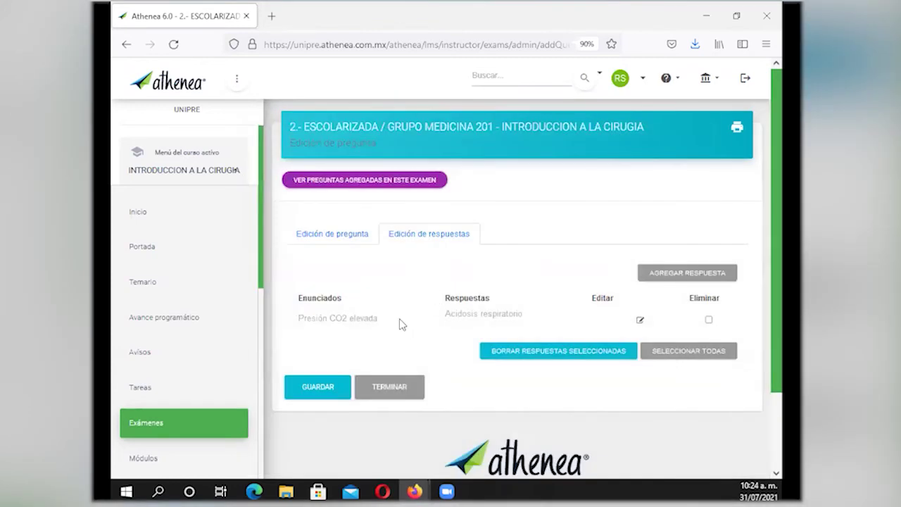
{"action": "left_click_drag", "start_coordinate": [298, 319], "coordinate": [545, 316]}
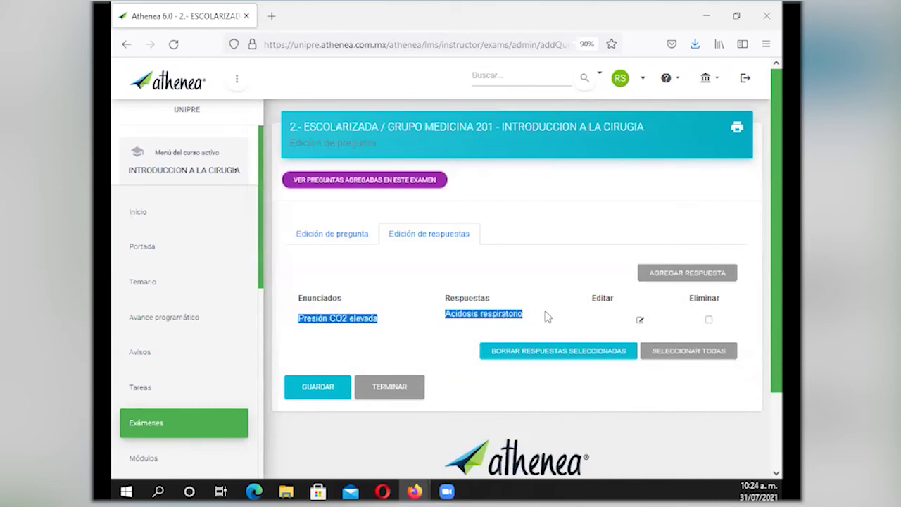
{"action": "left_click", "coordinate": [310, 317]}
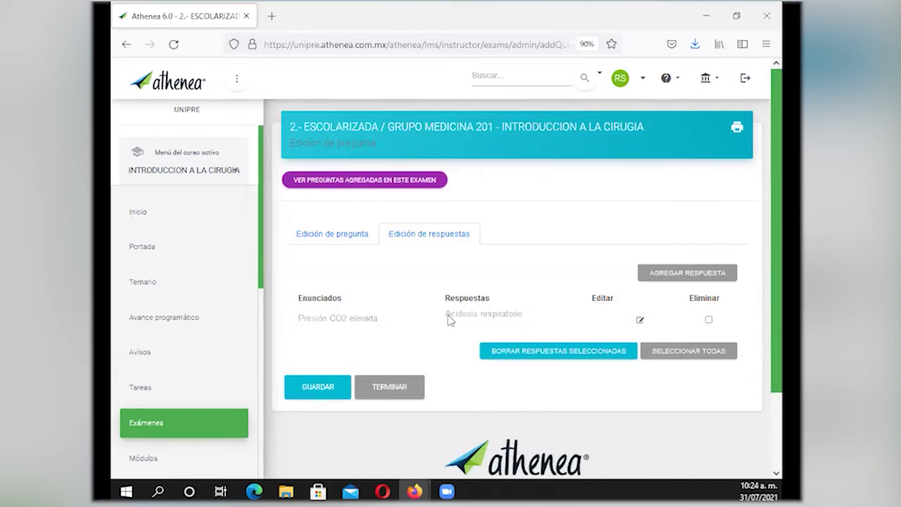
Add and save a second pair matching 'Bicarbonato bajo' to 'Acidosis metabolica'
{"action": "left_click", "coordinate": [685, 275]}
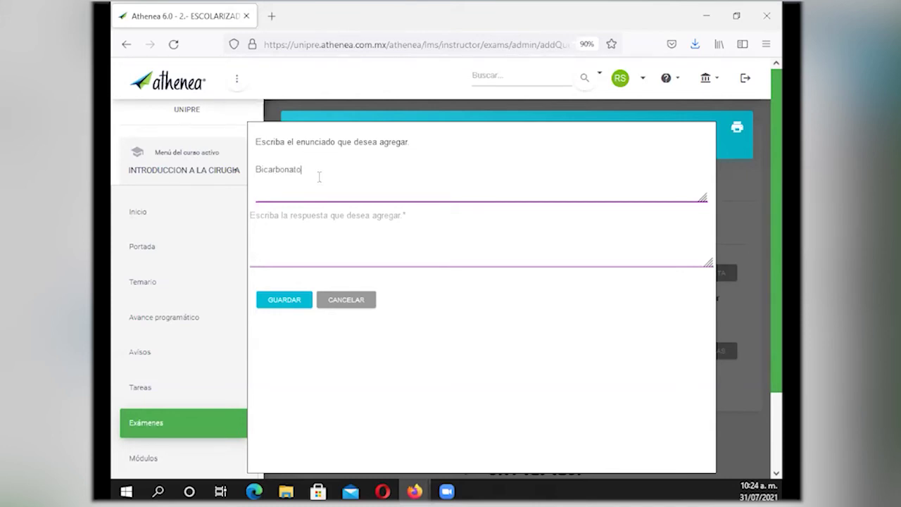
{"action": "type", "text": "bajo."}
{"action": "key", "text": "Tab"}
{"action": "type", "text": "Acidosis "}
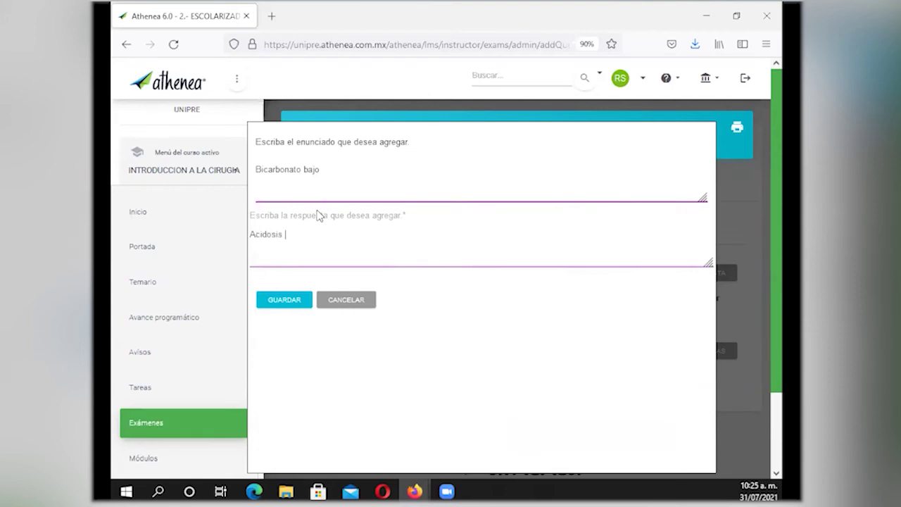
{"action": "type", "text": "metabolica"}
{"action": "left_click", "coordinate": [288, 301]}
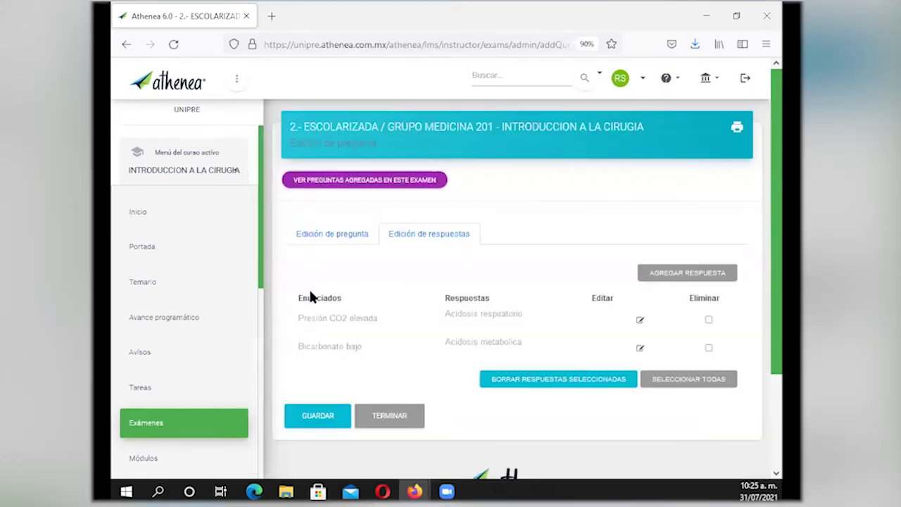
Add and save a third pair matching 'Bicarbonato elevado' to 'Alcalosis metabolica'
{"action": "left_click", "coordinate": [671, 274]}
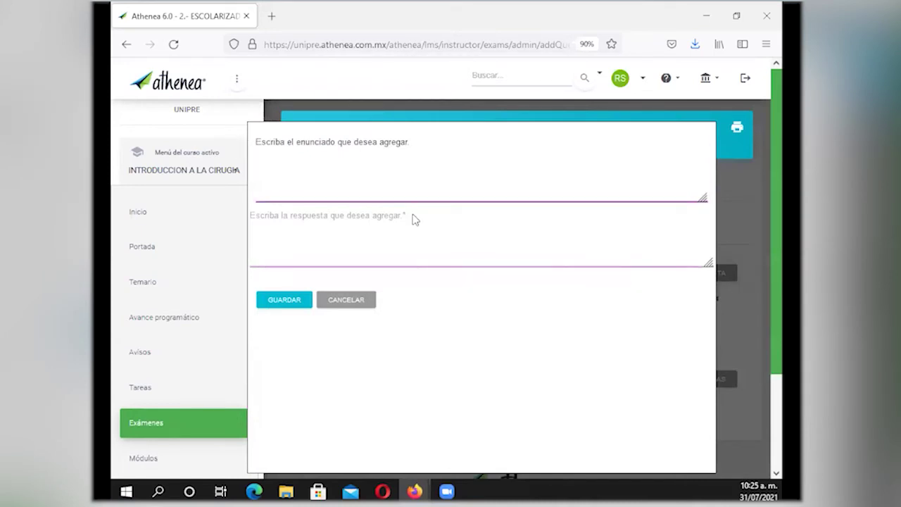
{"action": "type", "text": "Bicarbonato elevado"}
{"action": "left_click", "coordinate": [414, 220]}
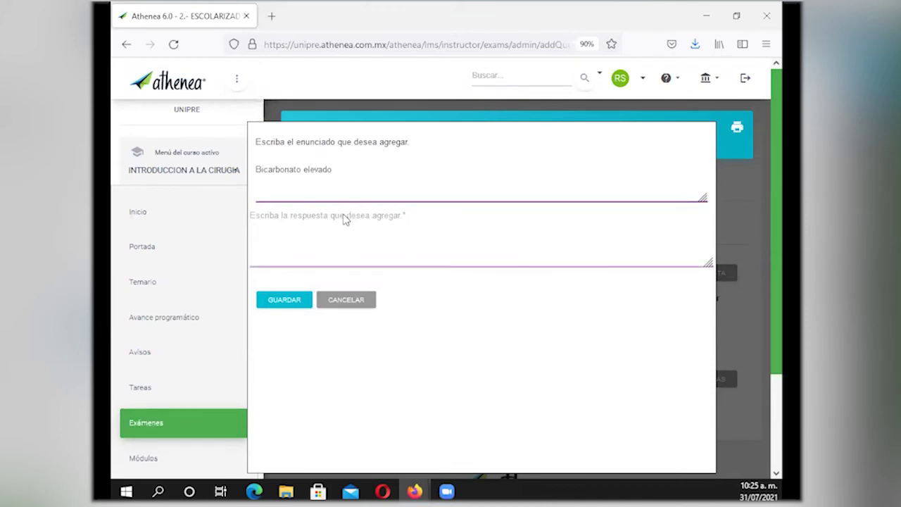
{"action": "type", "text": "Alcalosis metabolica"}
{"action": "left_click", "coordinate": [285, 299]}
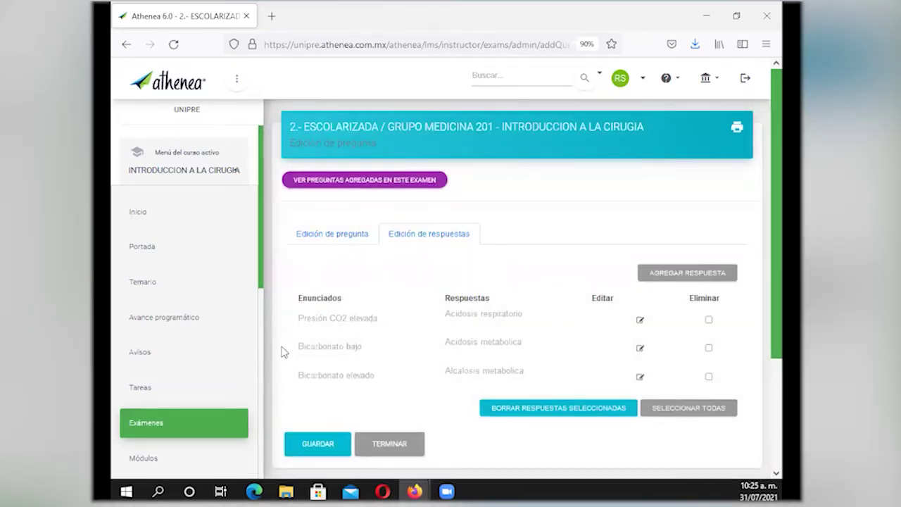
Review the three answer pairs and scroll down to the form's Guardar button
{"action": "left_click_drag", "start_coordinate": [304, 317], "coordinate": [477, 322]}
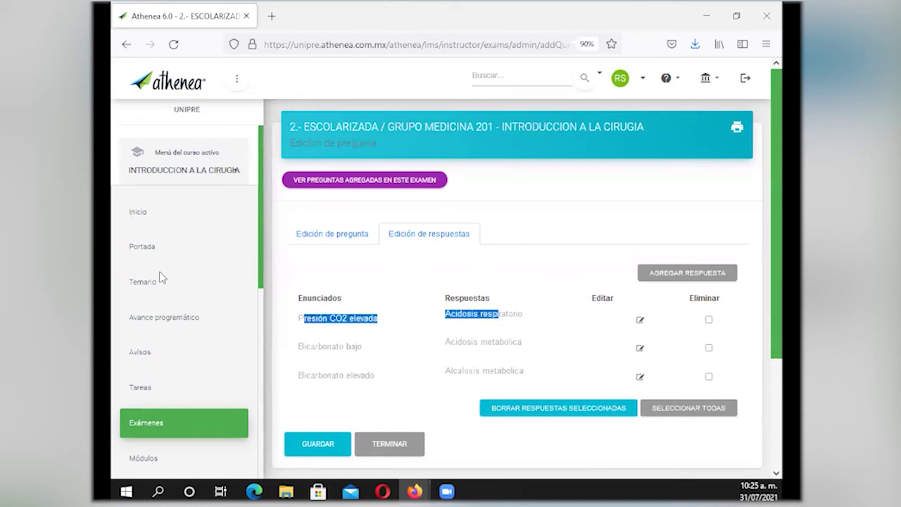
{"action": "left_click", "coordinate": [293, 315]}
{"action": "left_click_drag", "start_coordinate": [299, 310], "coordinate": [570, 374]}
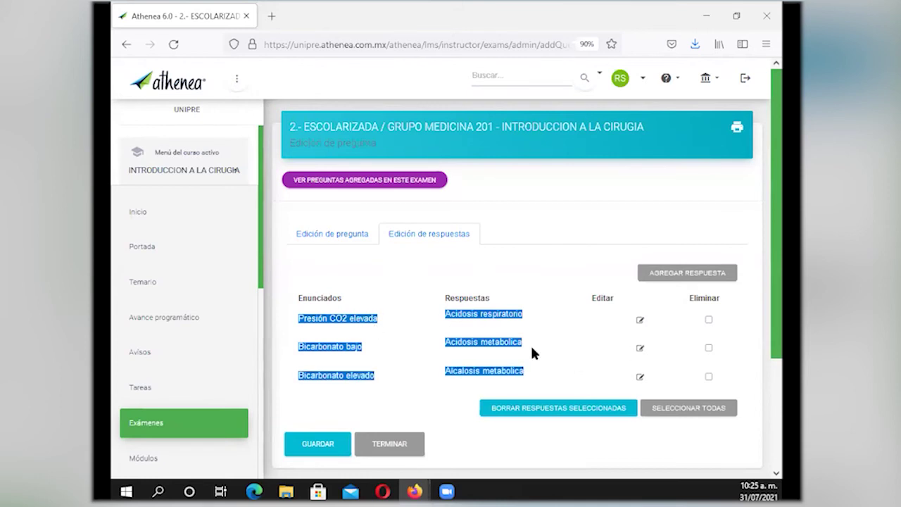
{"action": "left_click", "coordinate": [514, 332]}
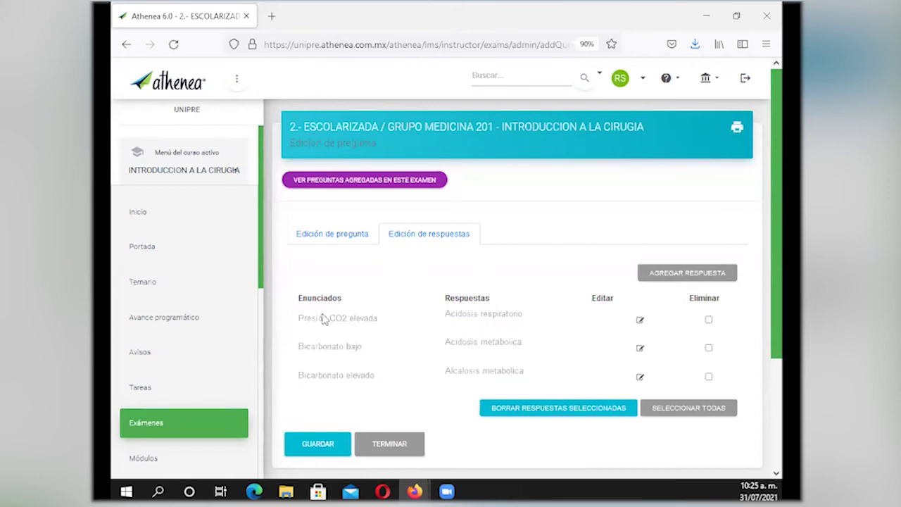
{"action": "left_click_drag", "start_coordinate": [322, 298], "coordinate": [322, 379]}
{"action": "left_click", "coordinate": [495, 311]}
{"action": "scroll", "coordinate": [443, 362], "scroll_direction": "down", "scroll_amount": 2}
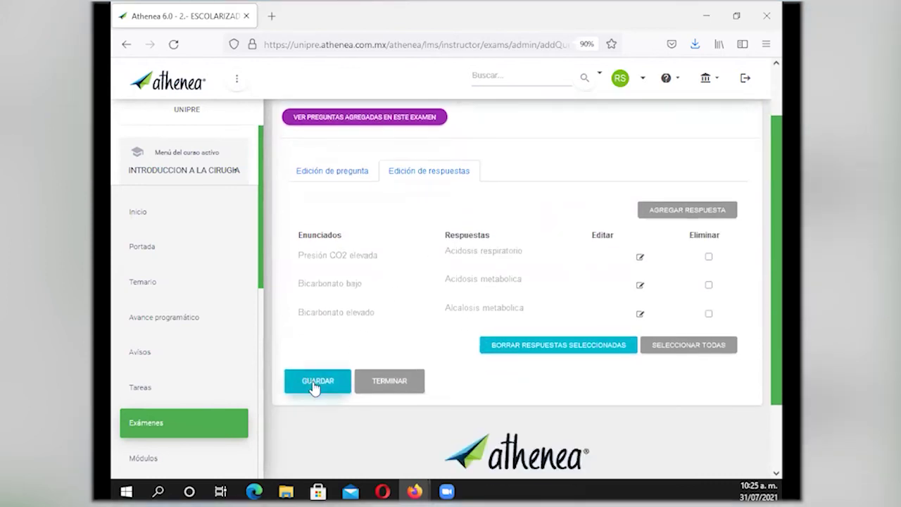
Save the whole Opción de enlace question
{"action": "left_click", "coordinate": [317, 381]}
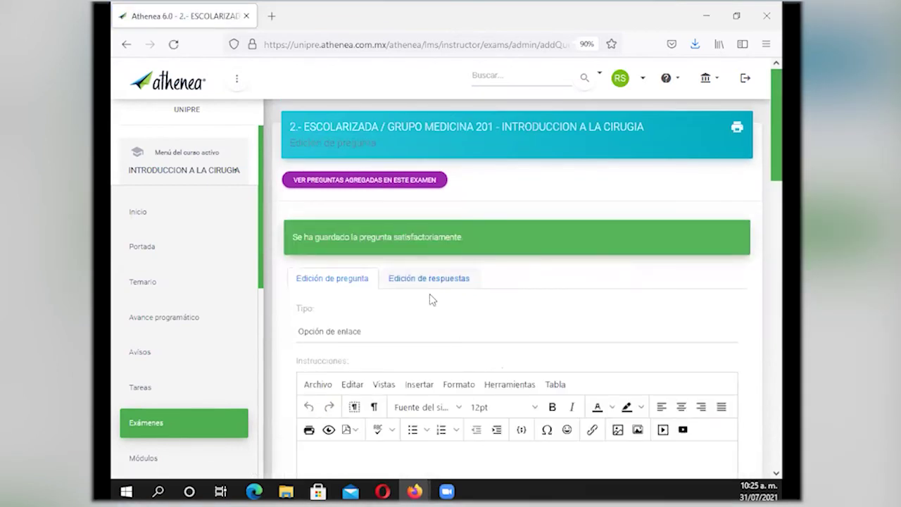
{"action": "left_click_drag", "start_coordinate": [293, 237], "coordinate": [475, 246]}
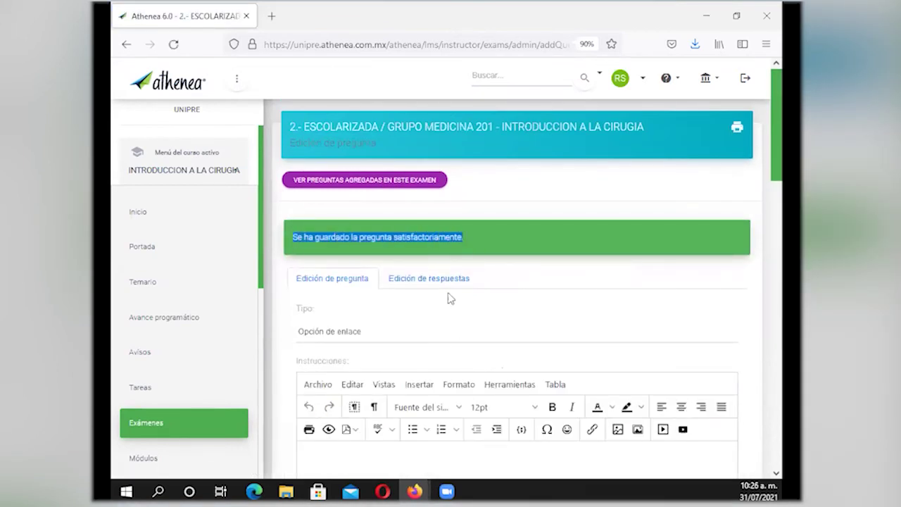
{"action": "left_click", "coordinate": [479, 198]}
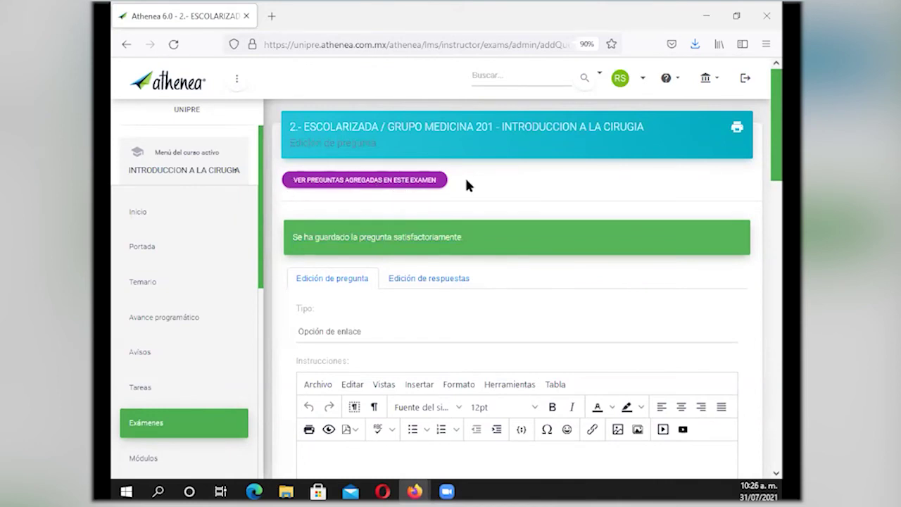
Open the exam's added questions and edit 'Arrastra la respuesta correcta:'
{"action": "left_click", "coordinate": [394, 185]}
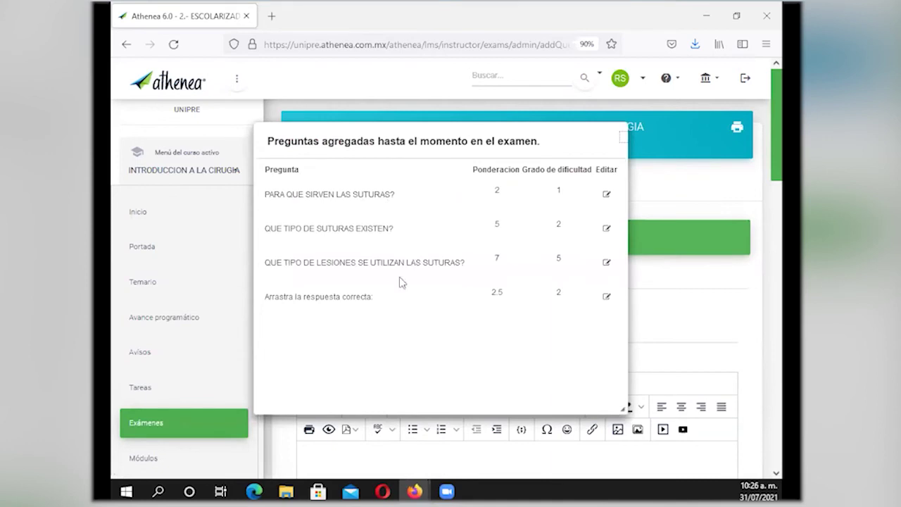
{"action": "left_click_drag", "start_coordinate": [265, 296], "coordinate": [529, 302]}
{"action": "left_click", "coordinate": [322, 292]}
{"action": "left_click_drag", "start_coordinate": [275, 296], "coordinate": [388, 305]}
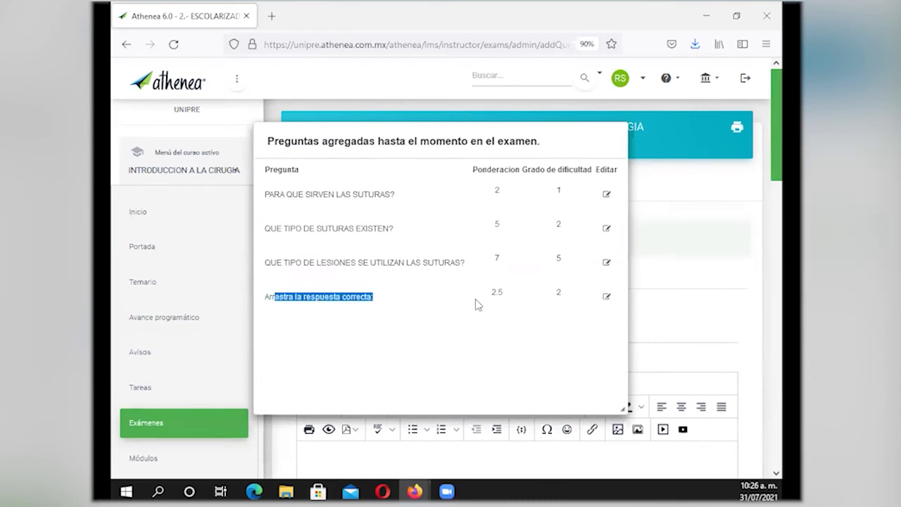
{"action": "left_click", "coordinate": [609, 300]}
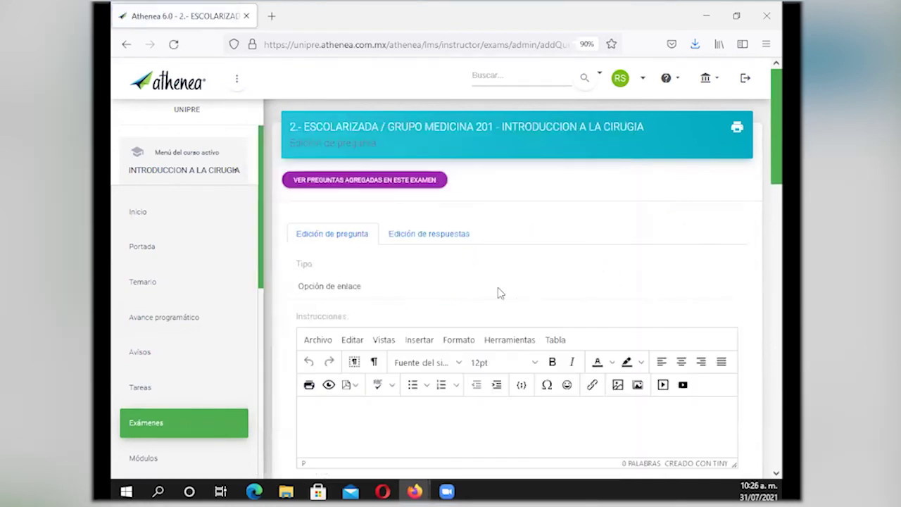
Check its three answer pairs, cancel a new pair, and reopen the exam's question list
{"action": "scroll", "coordinate": [401, 278], "scroll_direction": "down", "scroll_amount": 4}
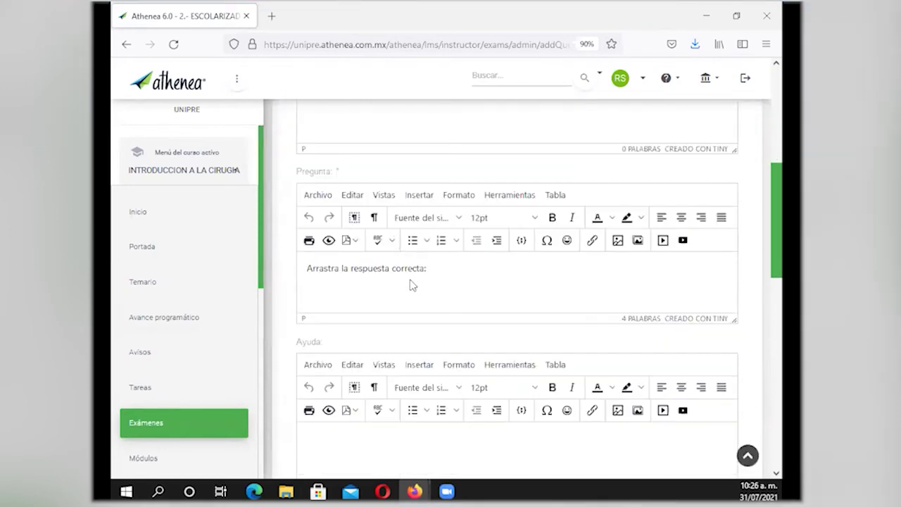
{"action": "scroll", "coordinate": [385, 316], "scroll_direction": "down", "scroll_amount": 7}
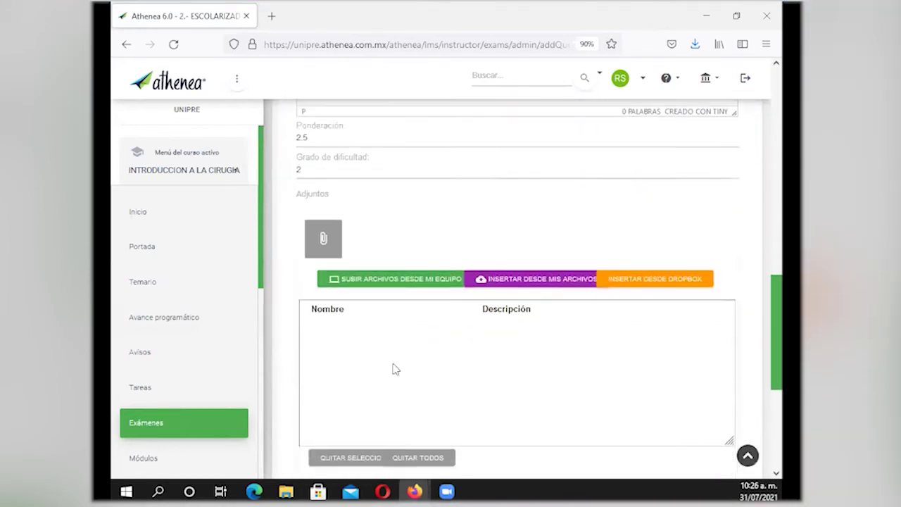
{"action": "scroll", "coordinate": [387, 373], "scroll_direction": "up", "scroll_amount": 11}
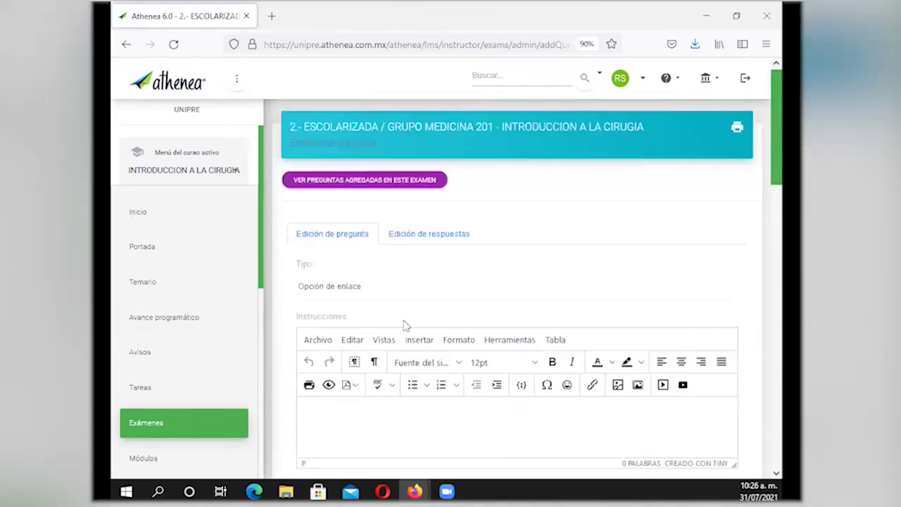
{"action": "left_click", "coordinate": [439, 236]}
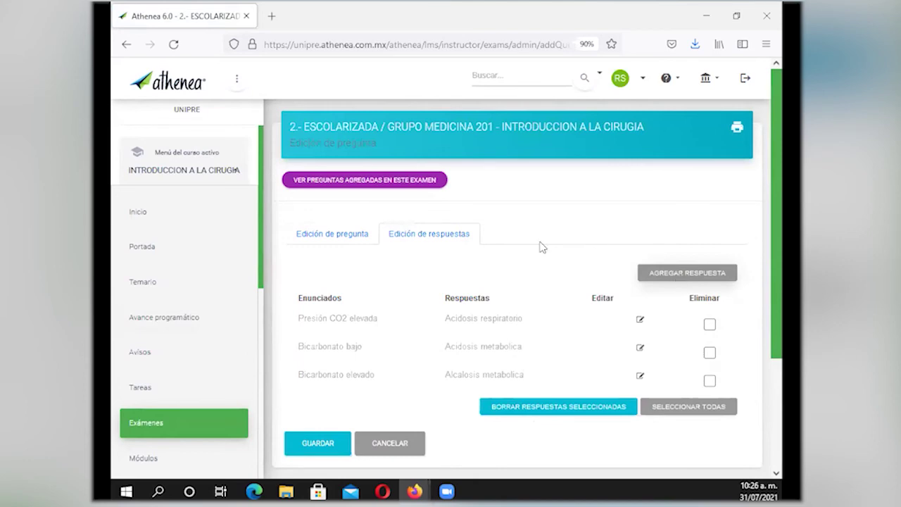
{"action": "left_click", "coordinate": [677, 273]}
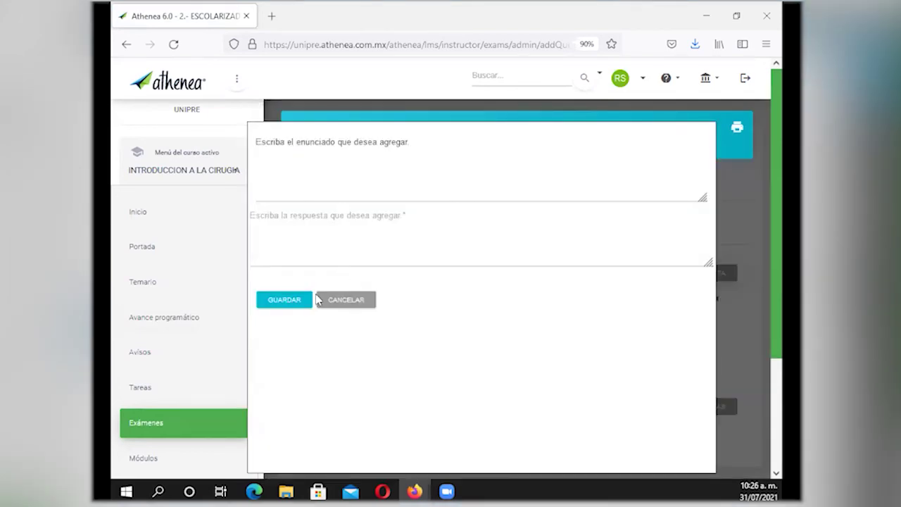
{"action": "left_click", "coordinate": [376, 300]}
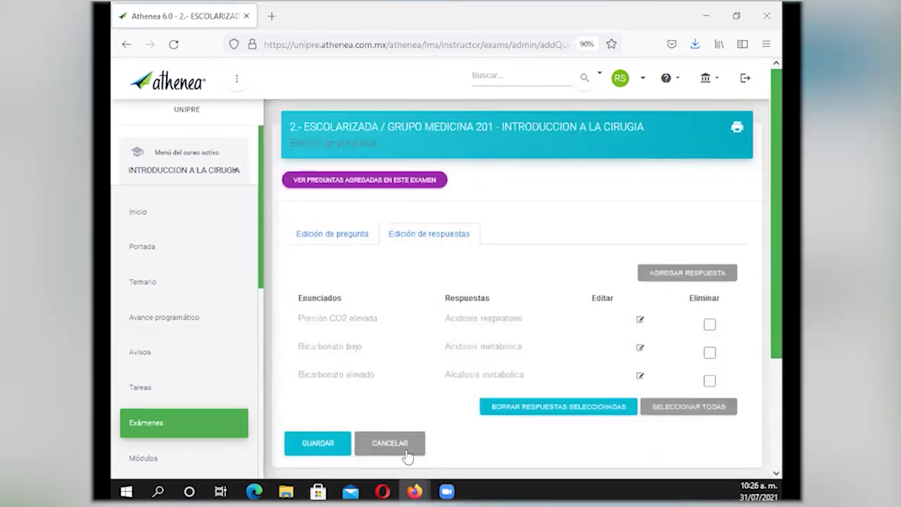
{"action": "left_click", "coordinate": [380, 181]}
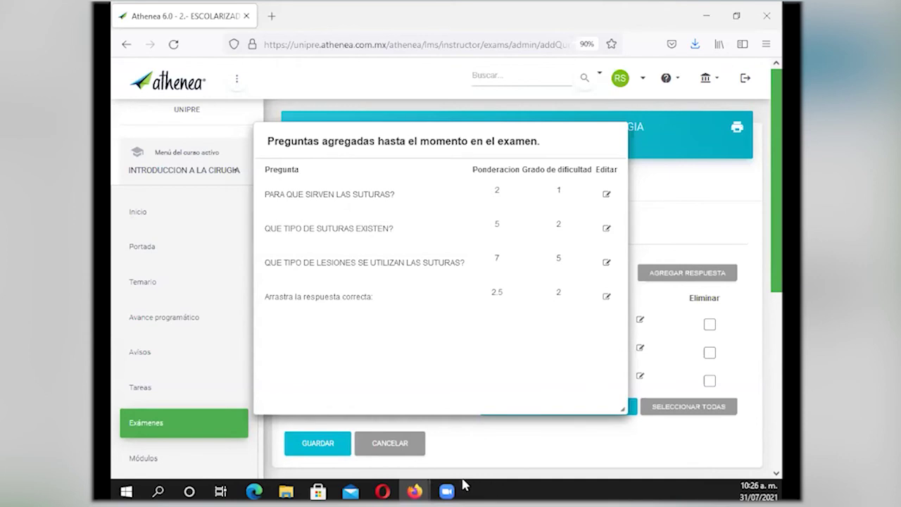
Cancel out of the question editor back to the Exámenes question list
{"action": "left_click", "coordinate": [412, 451]}
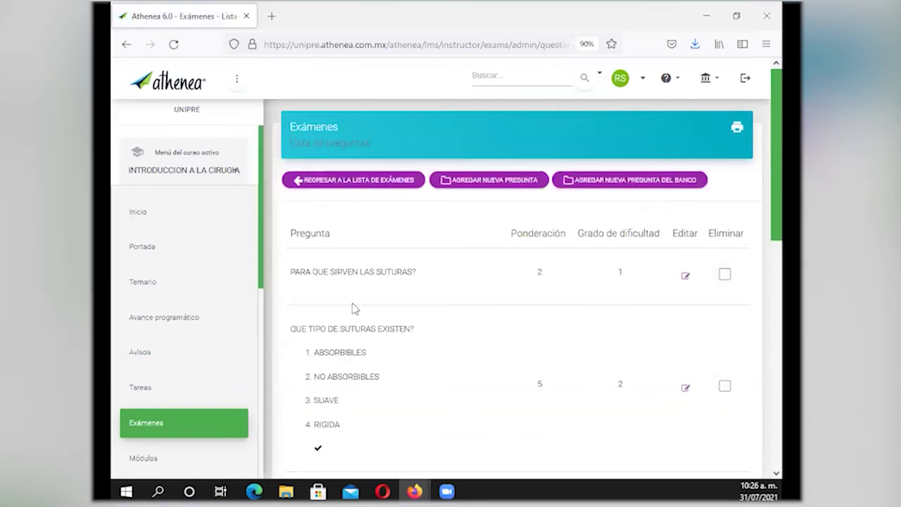
{"action": "scroll", "coordinate": [354, 306], "scroll_direction": "down", "scroll_amount": 3}
{"action": "scroll", "coordinate": [354, 309], "scroll_direction": "down", "scroll_amount": 5}
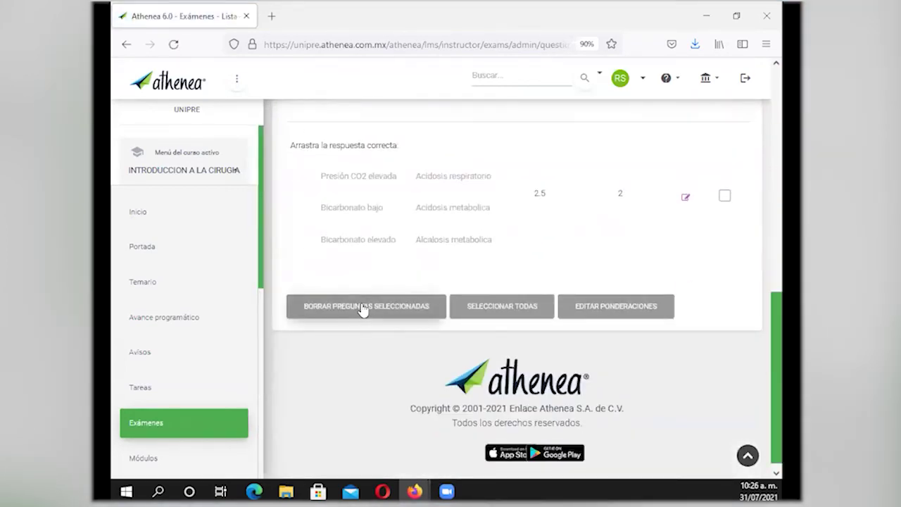
{"action": "scroll", "coordinate": [362, 310], "scroll_direction": "up", "scroll_amount": 2}
Review the matching question's pairs: Presión CO2 elevada, Bicarbonato bajo and Bicarbonato elevado
{"action": "left_click_drag", "start_coordinate": [291, 271], "coordinate": [406, 275]}
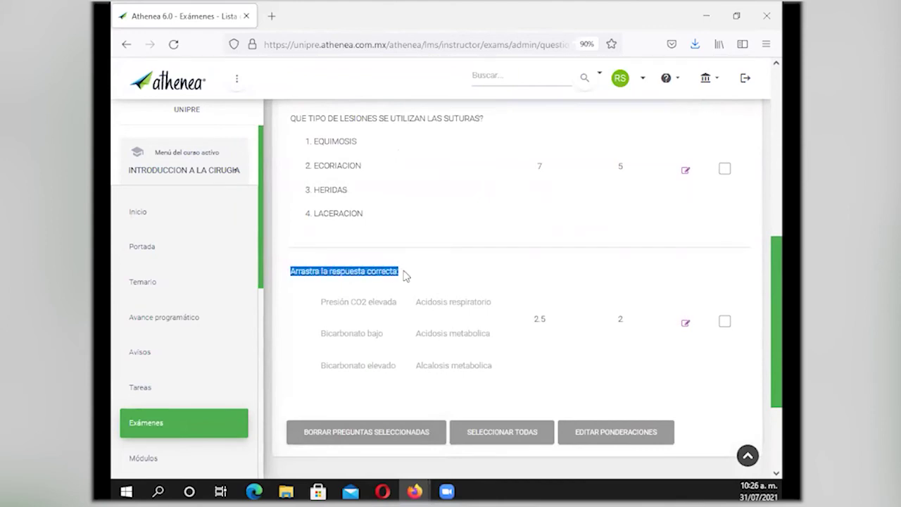
{"action": "left_click", "coordinate": [360, 317]}
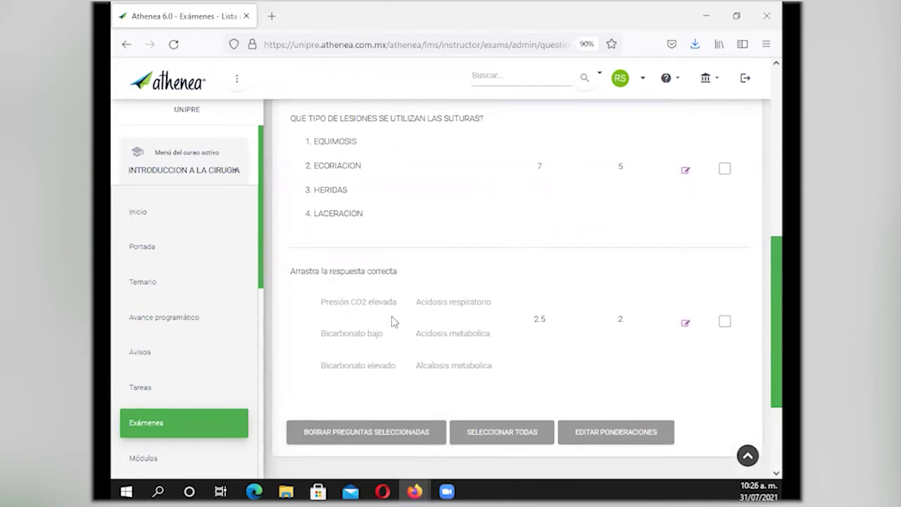
{"action": "left_click_drag", "start_coordinate": [321, 304], "coordinate": [492, 304]}
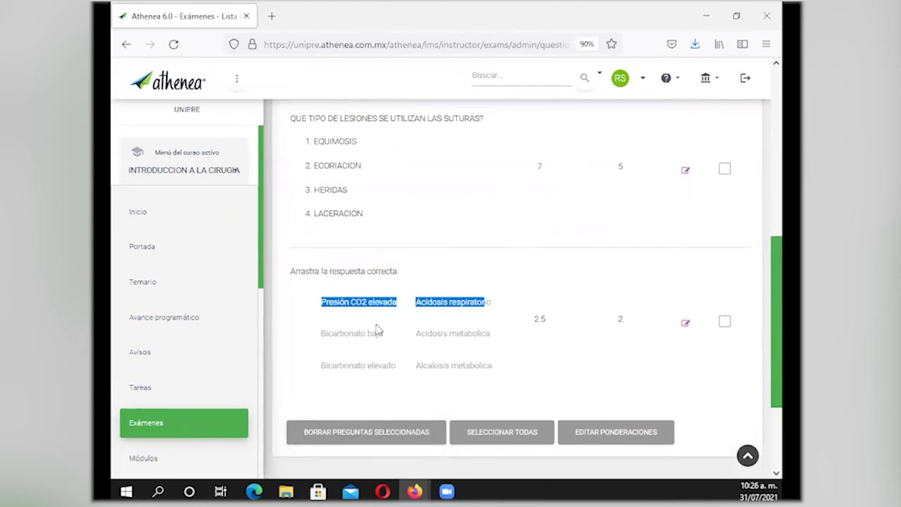
{"action": "left_click_drag", "start_coordinate": [326, 338], "coordinate": [482, 337]}
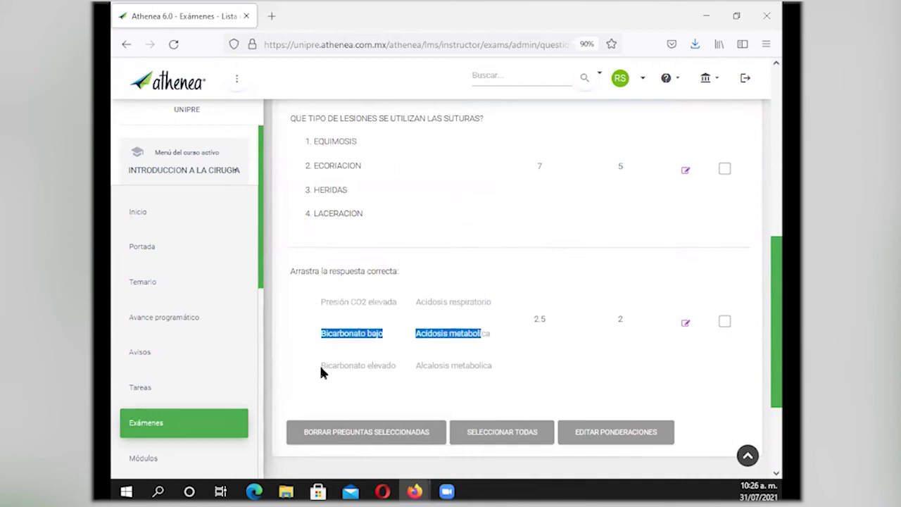
{"action": "left_click_drag", "start_coordinate": [322, 371], "coordinate": [487, 381]}
{"action": "left_click", "coordinate": [508, 370]}
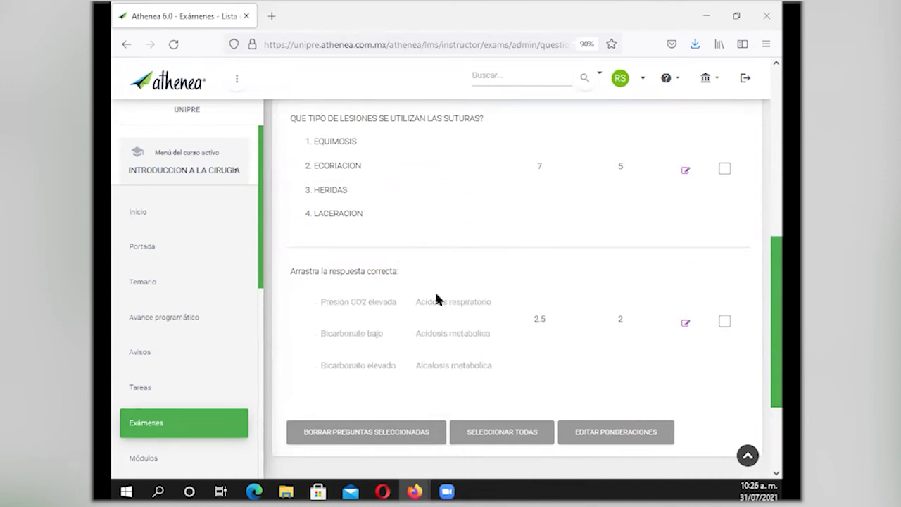
{"action": "left_click_drag", "start_coordinate": [372, 303], "coordinate": [430, 364]}
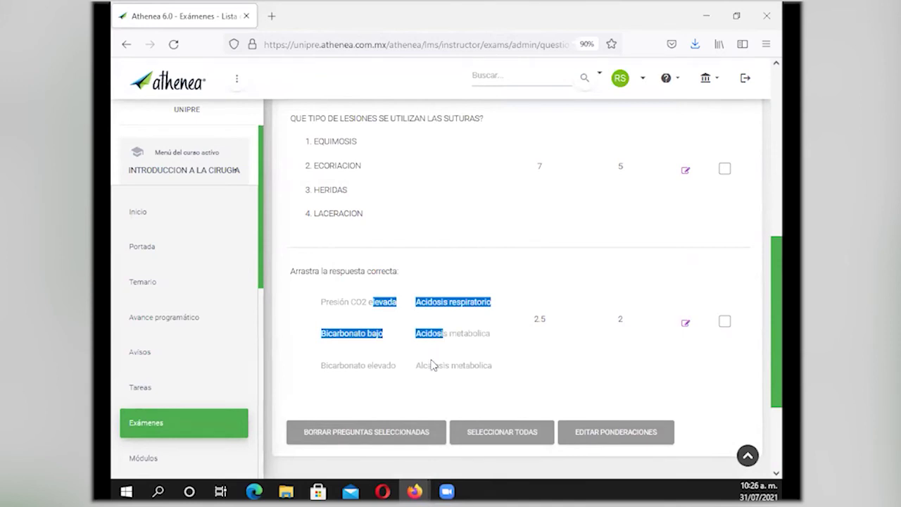
{"action": "left_click", "coordinate": [349, 328]}
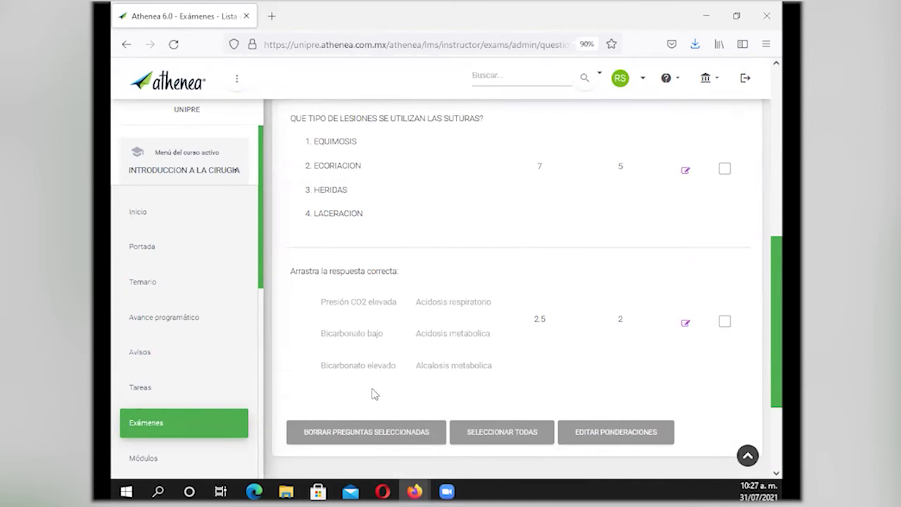
{"action": "scroll", "coordinate": [423, 371], "scroll_direction": "up", "scroll_amount": 2}
{"action": "scroll", "coordinate": [423, 373], "scroll_direction": "down", "scroll_amount": 3}
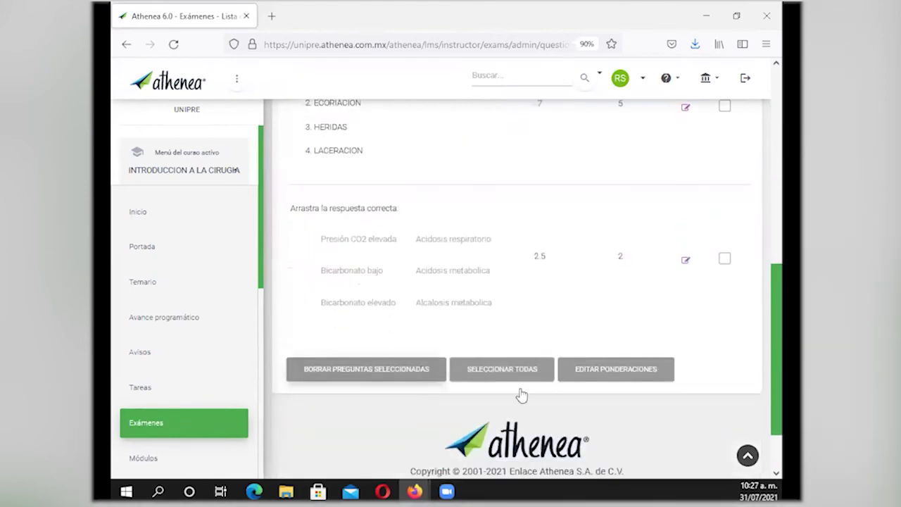
{"action": "scroll", "coordinate": [491, 411], "scroll_direction": "up", "scroll_amount": 10}
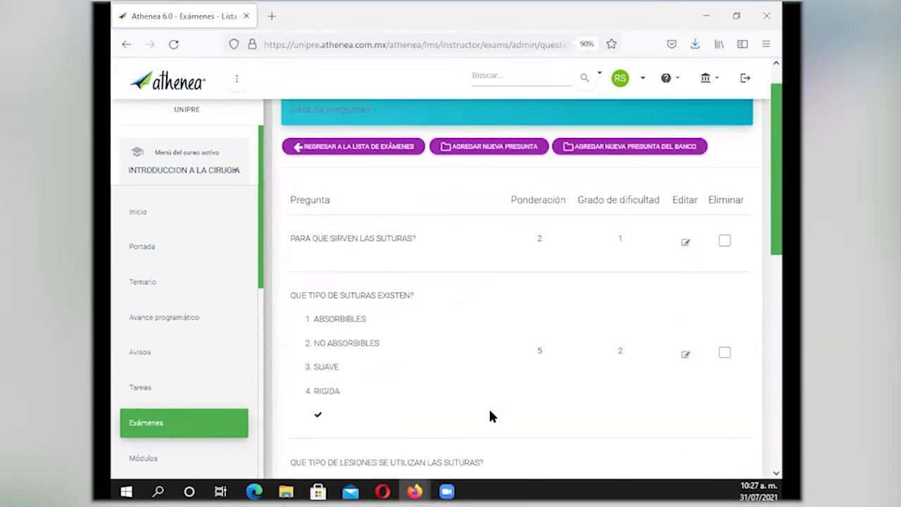
{"action": "scroll", "coordinate": [490, 416], "scroll_direction": "down", "scroll_amount": 6}
{"action": "scroll", "coordinate": [489, 417], "scroll_direction": "up", "scroll_amount": 5}
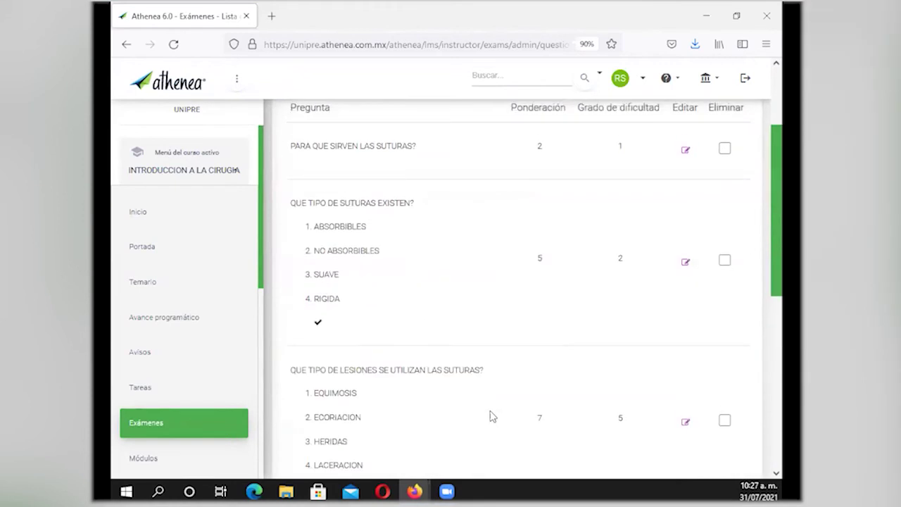
{"action": "scroll", "coordinate": [489, 419], "scroll_direction": "up", "scroll_amount": 2}
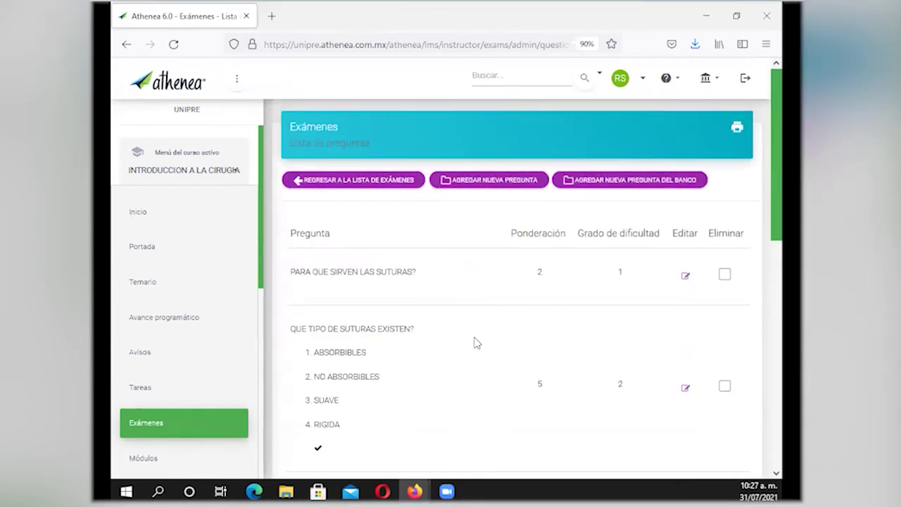
Highlight the first question's text, PARA QUE SIRVEN LAS SUTURAS?, to identify it
{"action": "left_click_drag", "start_coordinate": [299, 272], "coordinate": [445, 277]}
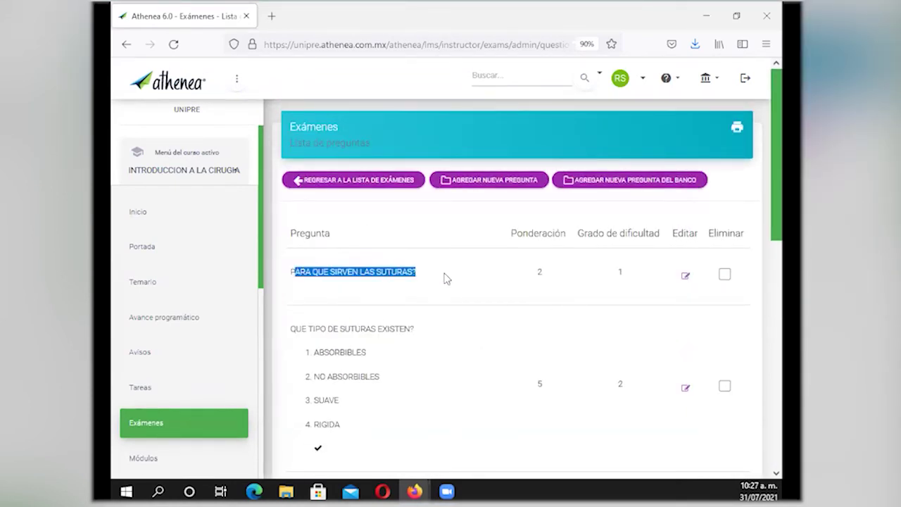
{"action": "left_click", "coordinate": [431, 299]}
{"action": "triple_click", "coordinate": [332, 270]}
{"action": "left_click", "coordinate": [415, 296]}
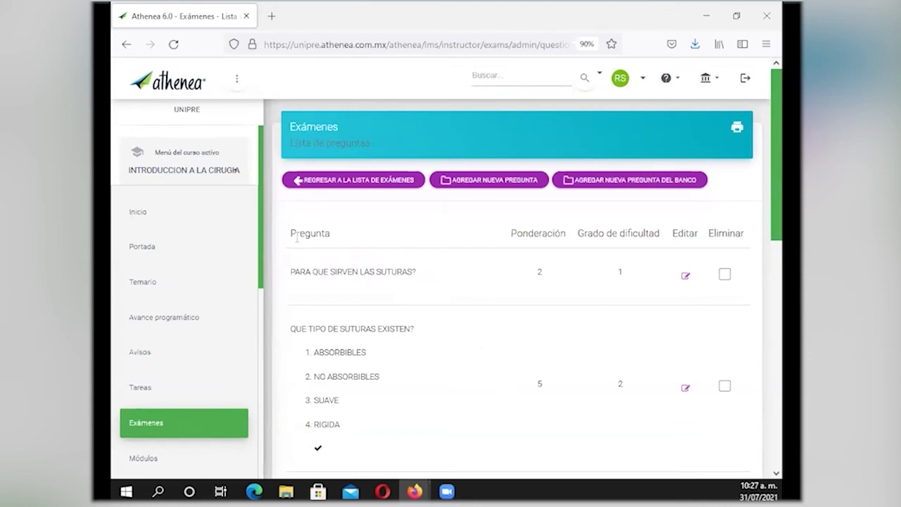
{"action": "left_click_drag", "start_coordinate": [291, 271], "coordinate": [444, 302]}
{"action": "left_click", "coordinate": [444, 302]}
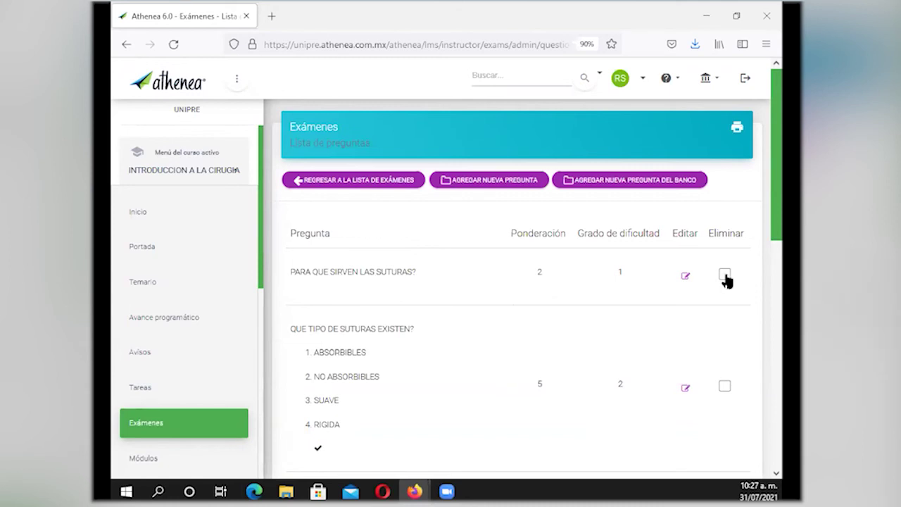
Tick Eliminar for that question, delete the selected questions and confirm with Aceptar
{"action": "left_click", "coordinate": [726, 277]}
{"action": "scroll", "coordinate": [701, 299], "scroll_direction": "down", "scroll_amount": 2}
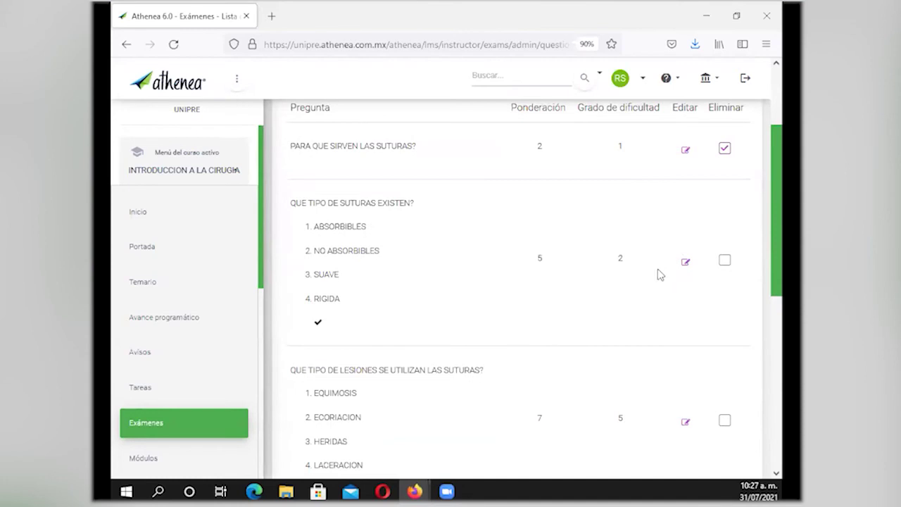
{"action": "scroll", "coordinate": [660, 274], "scroll_direction": "down", "scroll_amount": 3}
{"action": "scroll", "coordinate": [660, 274], "scroll_direction": "down", "scroll_amount": 3}
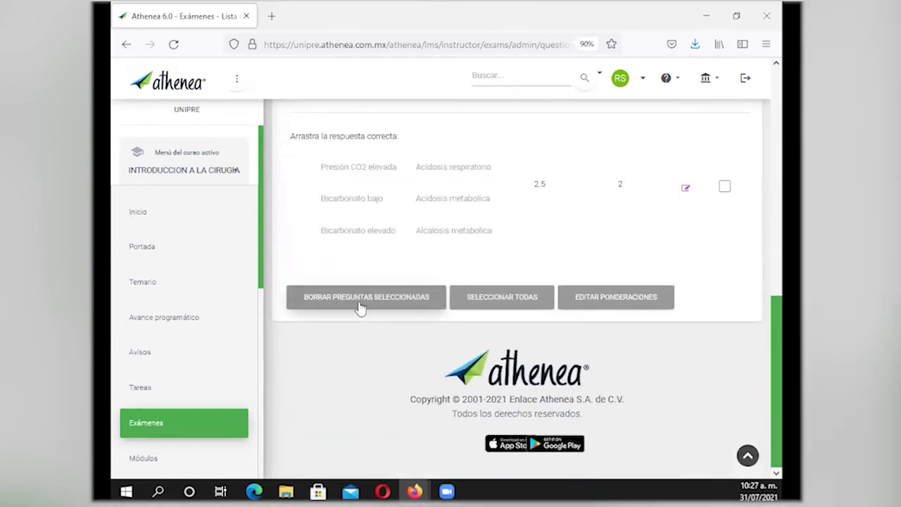
{"action": "left_click", "coordinate": [401, 301]}
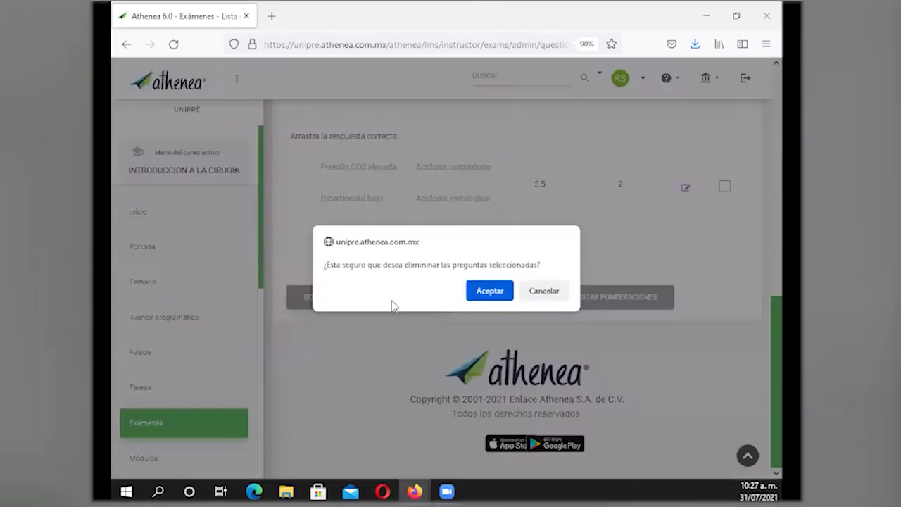
{"action": "left_click", "coordinate": [495, 293]}
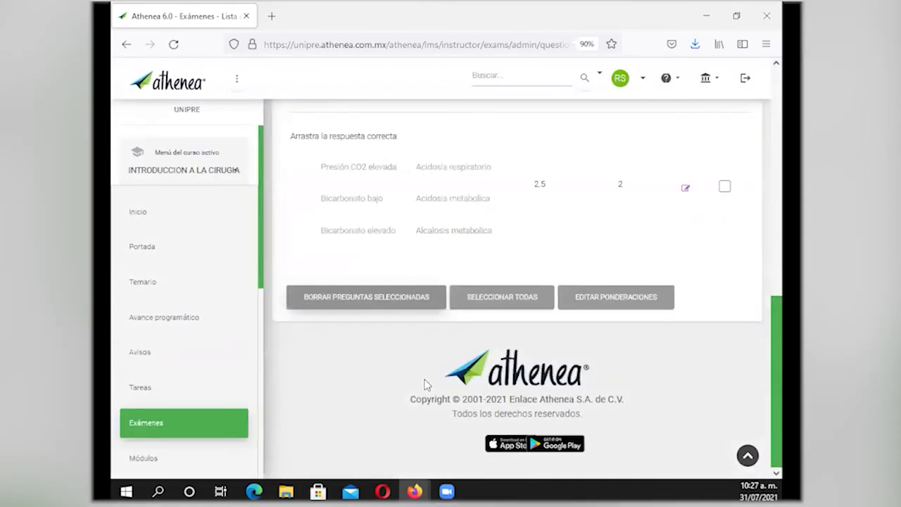
{"action": "scroll", "coordinate": [704, 364], "scroll_direction": "up", "scroll_amount": 10}
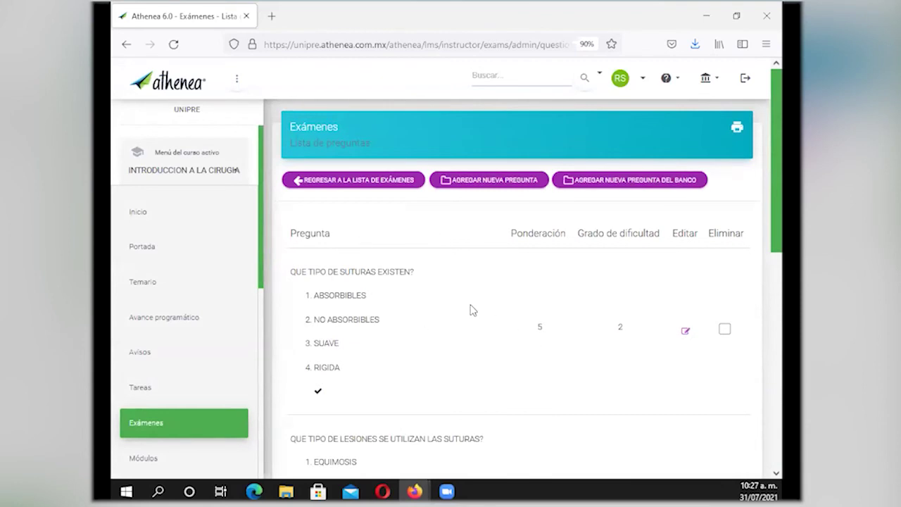
{"action": "scroll", "coordinate": [457, 302], "scroll_direction": "down", "scroll_amount": 3}
{"action": "scroll", "coordinate": [442, 301], "scroll_direction": "up", "scroll_amount": 3}
{"action": "scroll", "coordinate": [437, 308], "scroll_direction": "down", "scroll_amount": 6}
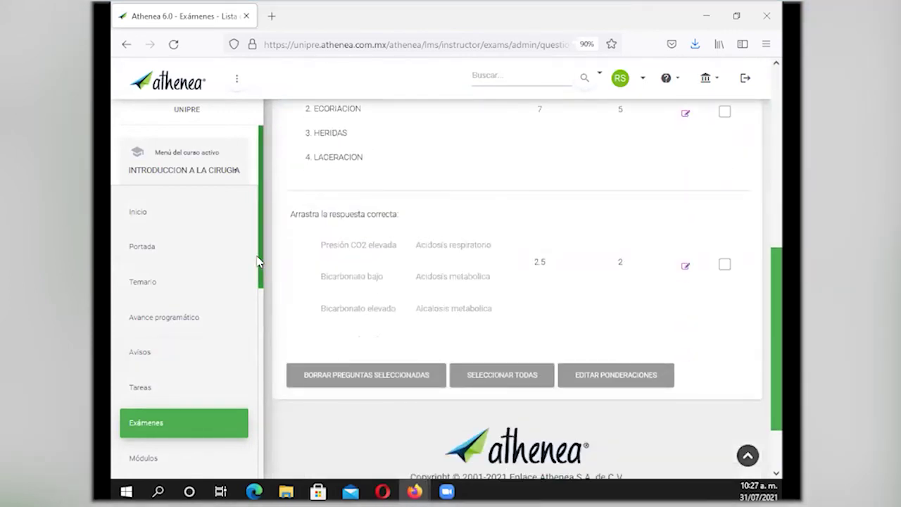
{"action": "double_click", "coordinate": [257, 290]}
{"action": "scroll", "coordinate": [190, 310], "scroll_direction": "down", "scroll_amount": 2}
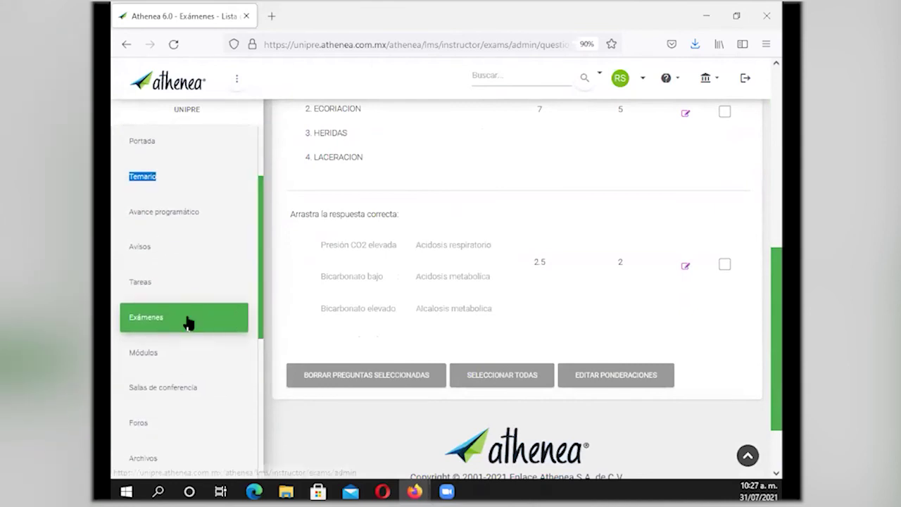
{"action": "scroll", "coordinate": [239, 317], "scroll_direction": "down", "scroll_amount": 3}
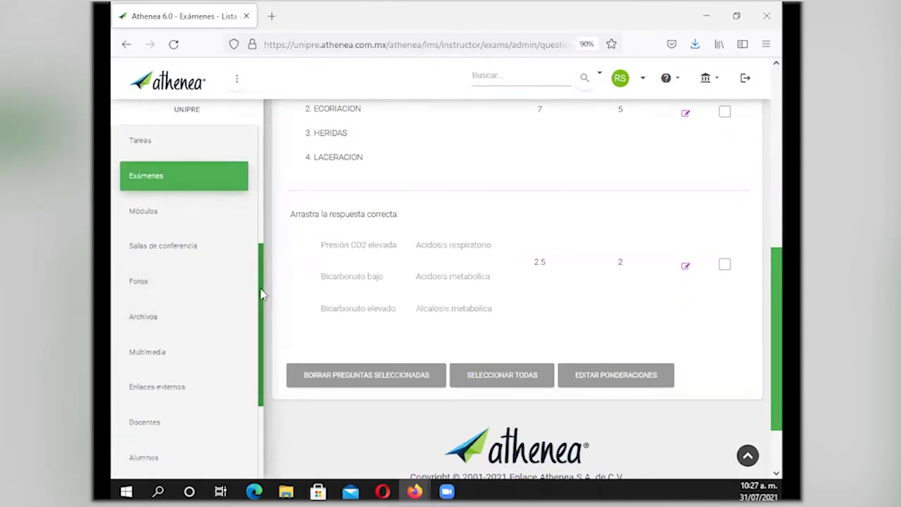
{"action": "left_click_drag", "start_coordinate": [261, 292], "coordinate": [261, 301]}
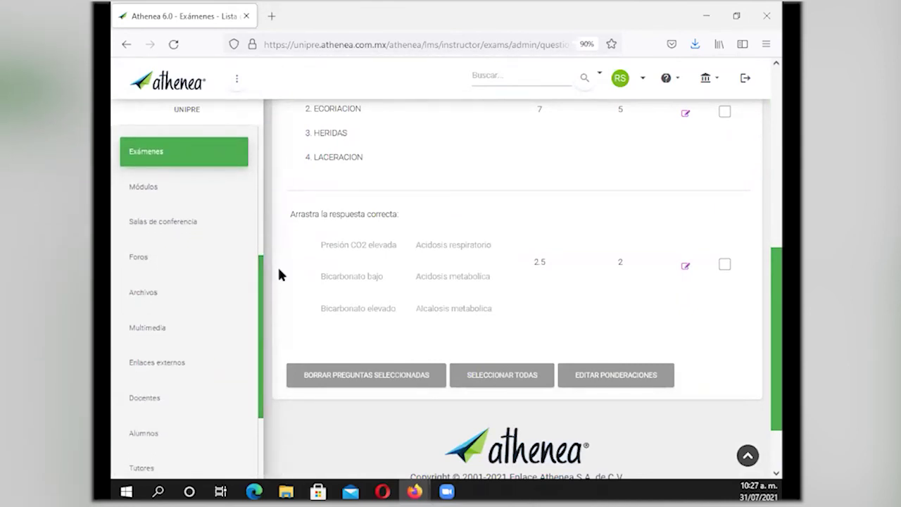
{"action": "scroll", "coordinate": [283, 307], "scroll_direction": "up", "scroll_amount": 4}
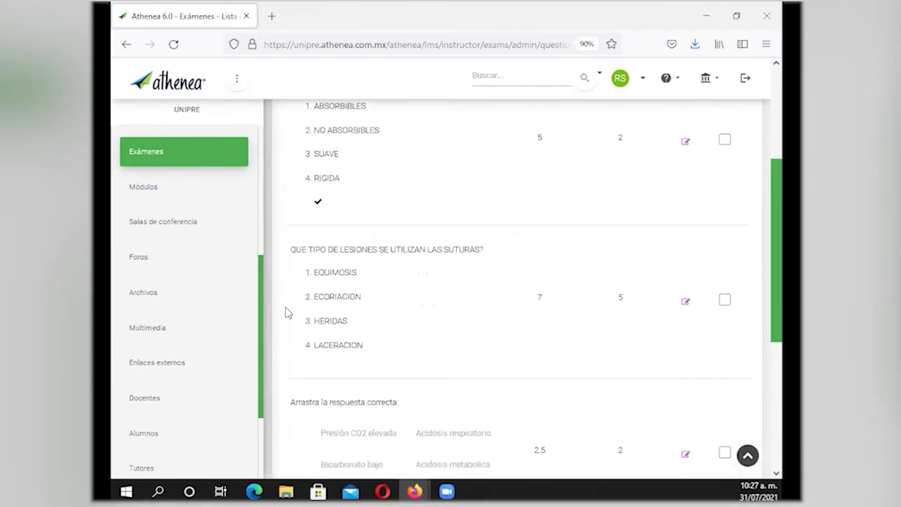
{"action": "scroll", "coordinate": [281, 308], "scroll_direction": "up", "scroll_amount": 2}
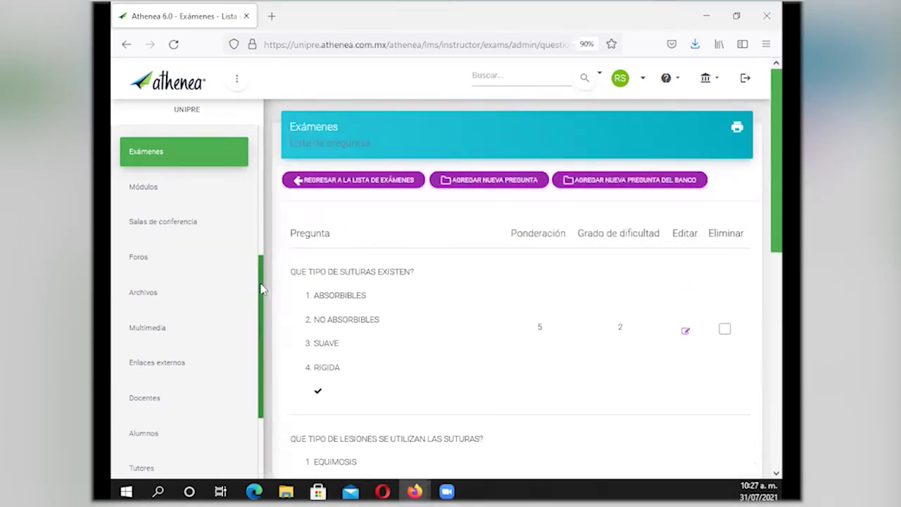
{"action": "mouse_move", "coordinate": [262, 288]}
{"action": "left_mouse_down"}
{"action": "mouse_move", "coordinate": [261, 276]}
{"action": "mouse_move", "coordinate": [259, 298]}
{"action": "left_mouse_up"}
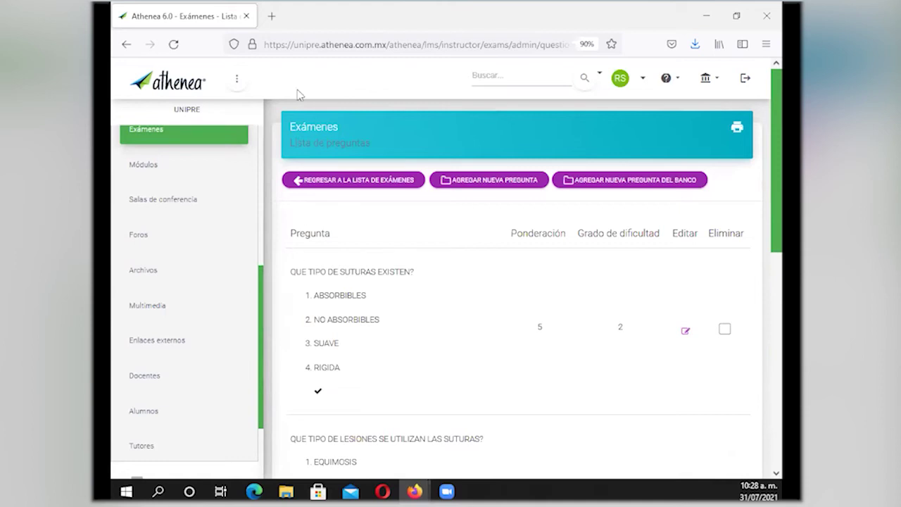
In a new Firefox tab, run a Google search for 'lesion ulcera'
{"action": "left_click", "coordinate": [271, 17]}
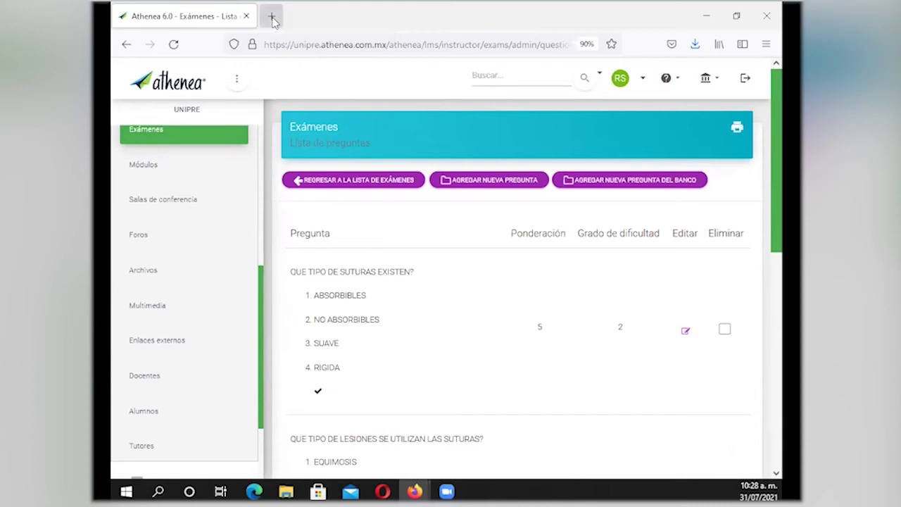
{"action": "type", "text": "lc"}
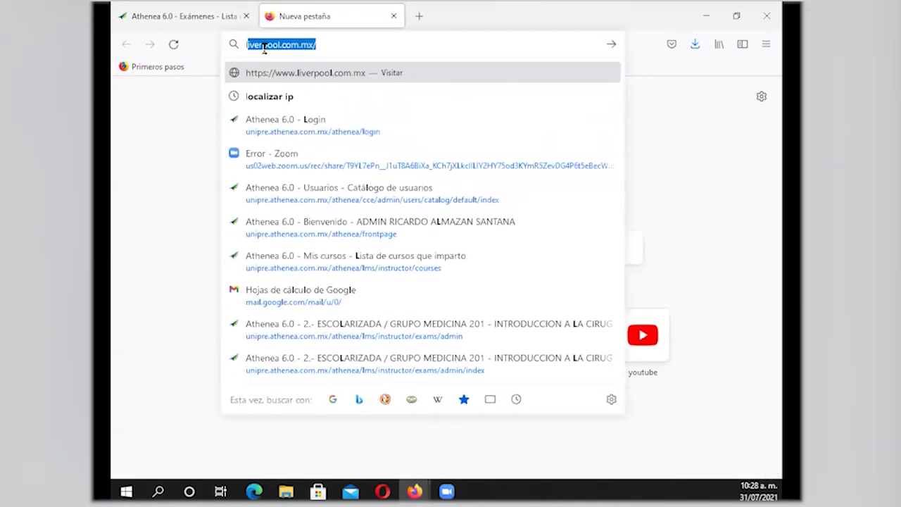
{"action": "key", "text": "BackSpace"}
{"action": "type", "text": "e"}
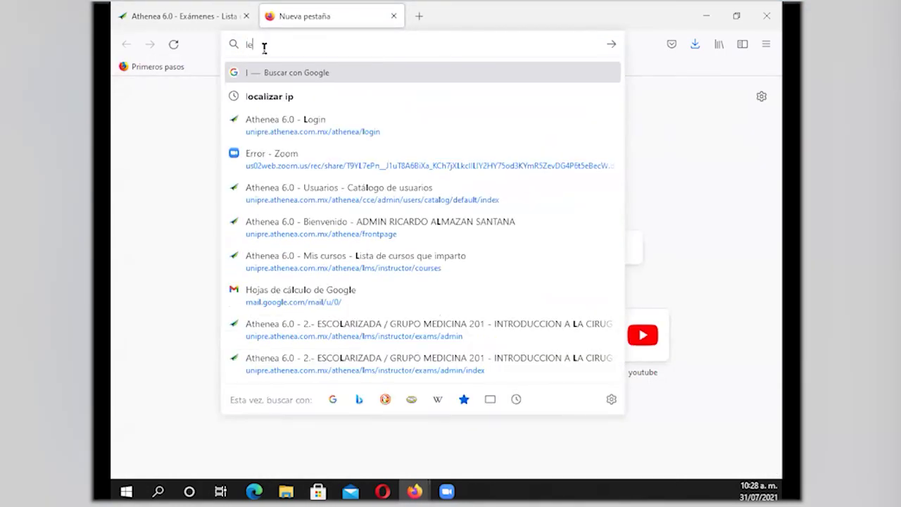
{"action": "type", "text": "cion"}
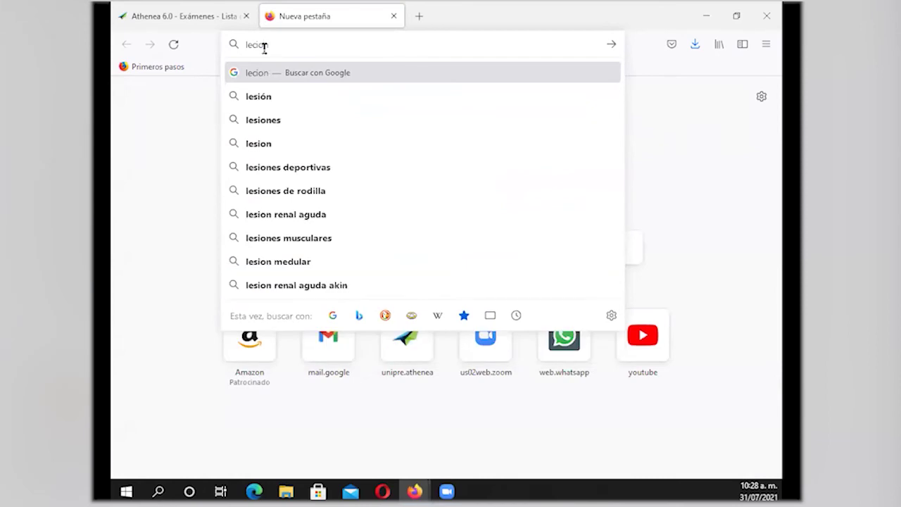
{"action": "key", "text": "BackSpace"}
{"action": "key", "text": "BackSpace"}
{"action": "key", "text": "BackSpace"}
{"action": "key", "text": "BackSpace"}
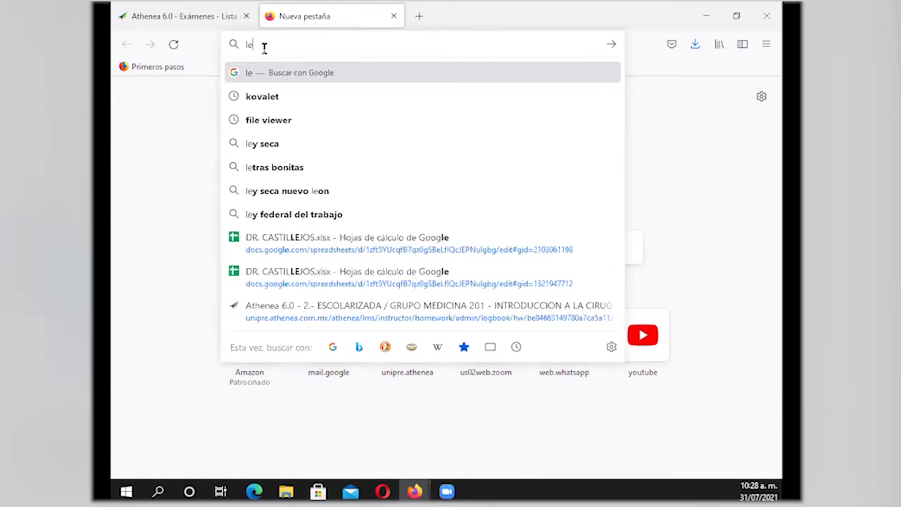
{"action": "type", "text": "sion "}
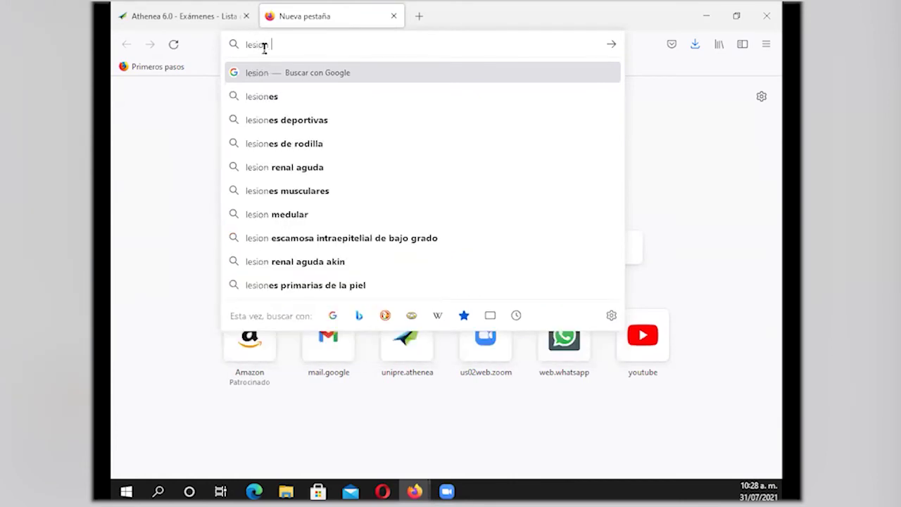
{"action": "type", "text": "ulcera"}
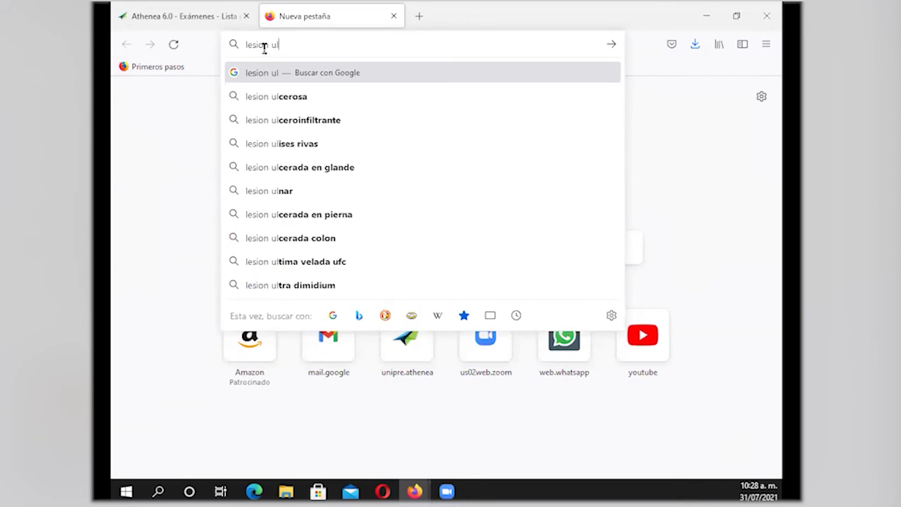
{"action": "key", "text": "Return"}
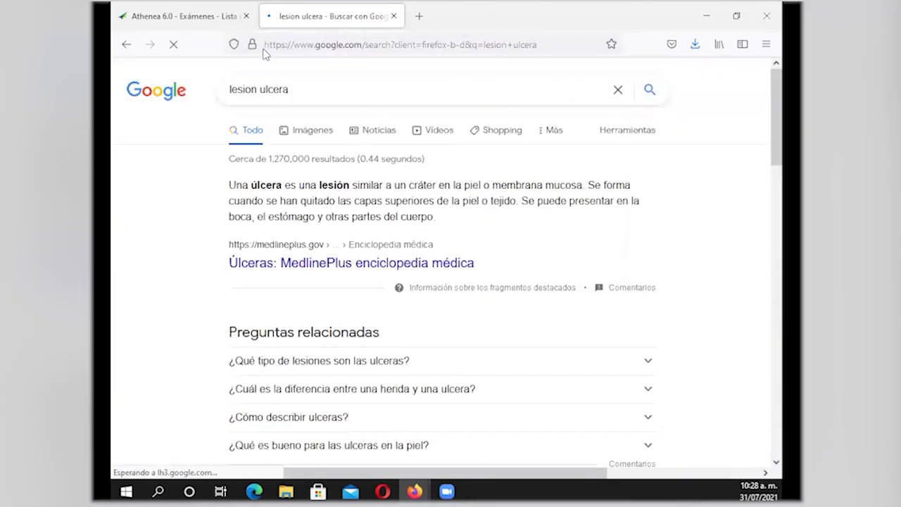
Switch to image results and bring up options for the second leg ulcer photo
{"action": "left_click", "coordinate": [302, 133]}
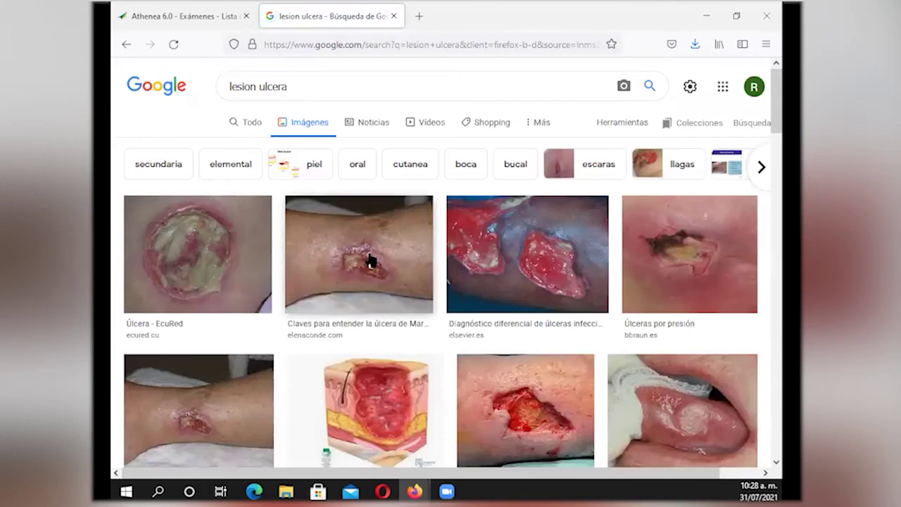
{"action": "left_click", "coordinate": [356, 266]}
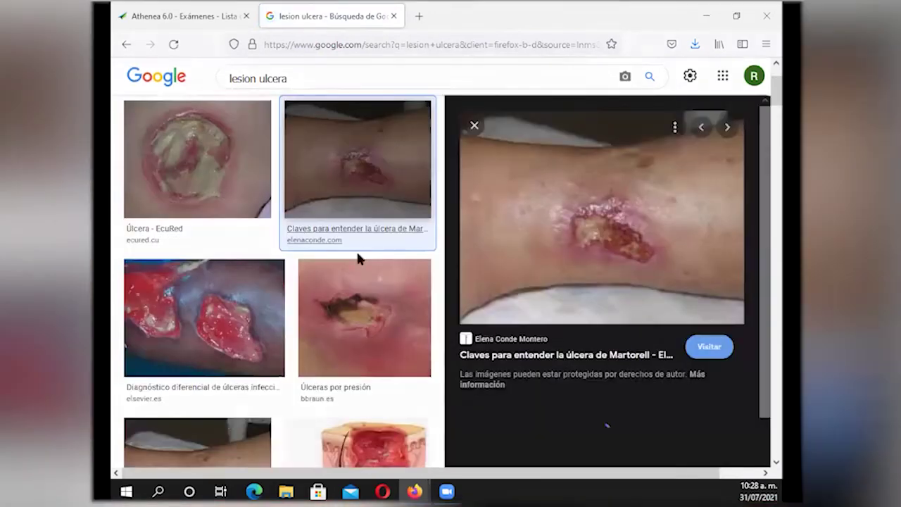
{"action": "right_click", "coordinate": [625, 199]}
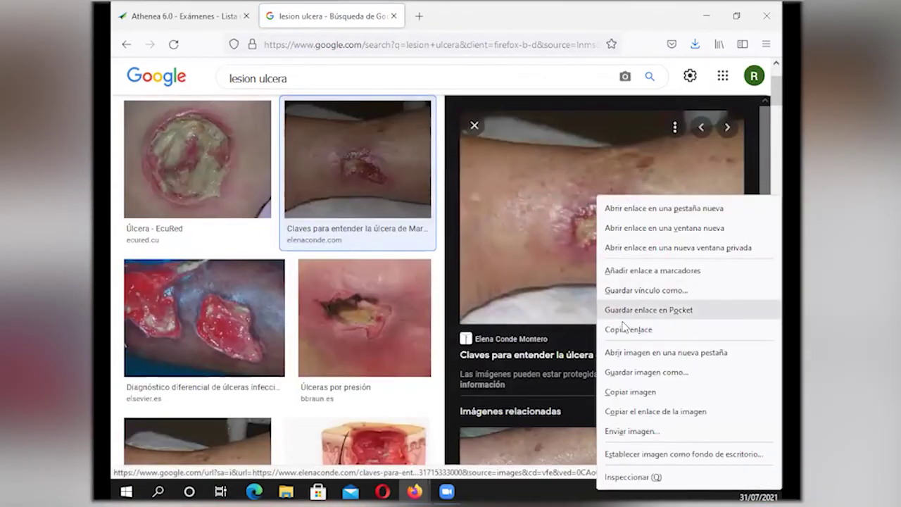
Save the photo as 'ulcera' in Imágenes, close the preview, and return to Athenea
{"action": "left_click", "coordinate": [647, 375]}
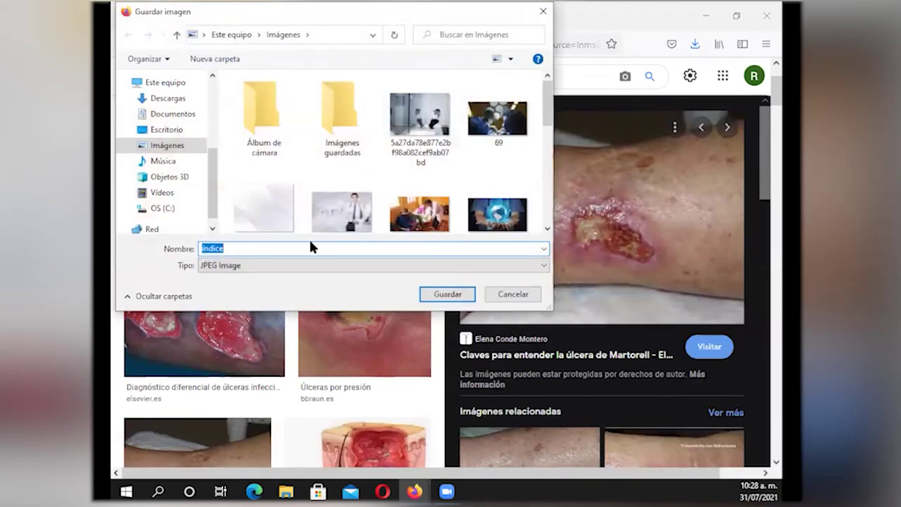
{"action": "type", "text": "ulcera"}
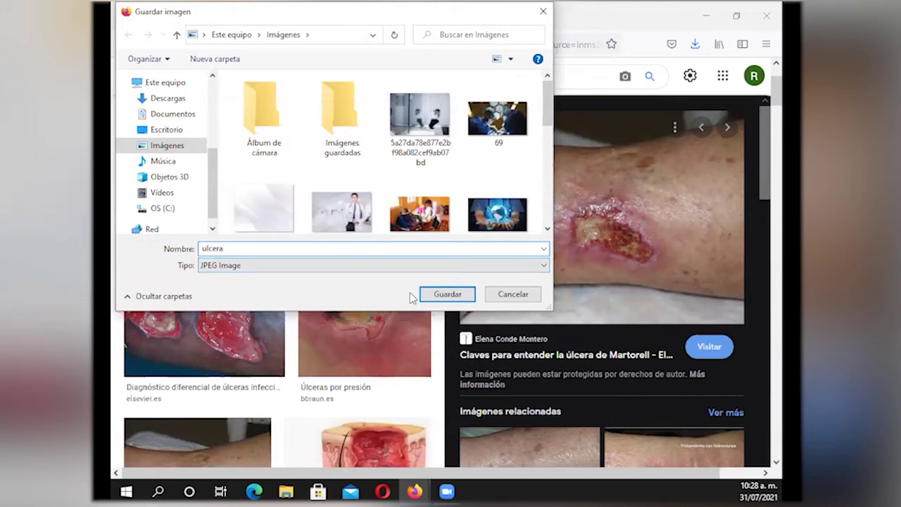
{"action": "left_click", "coordinate": [444, 298]}
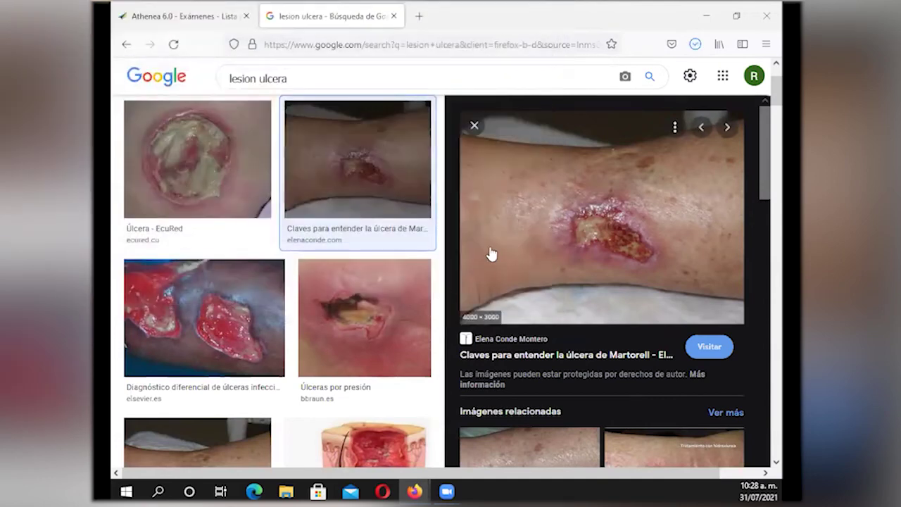
{"action": "left_click", "coordinate": [472, 125]}
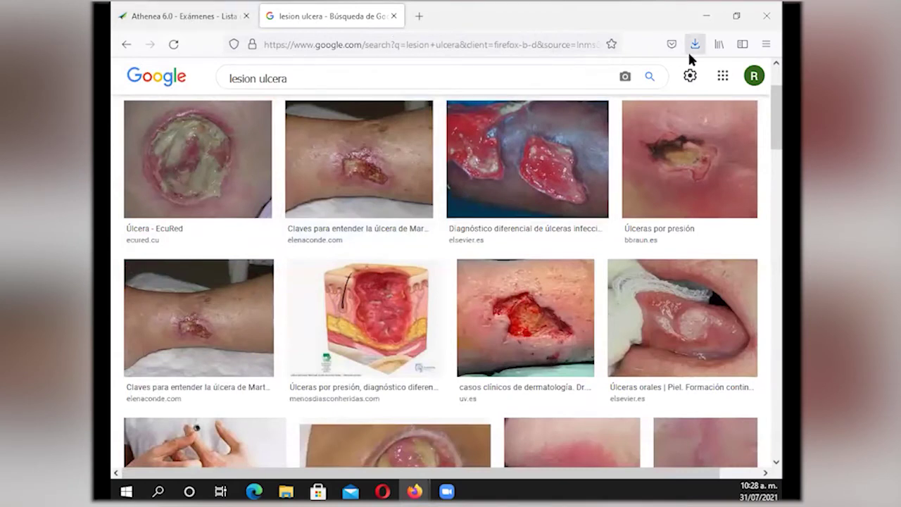
{"action": "left_click", "coordinate": [143, 8]}
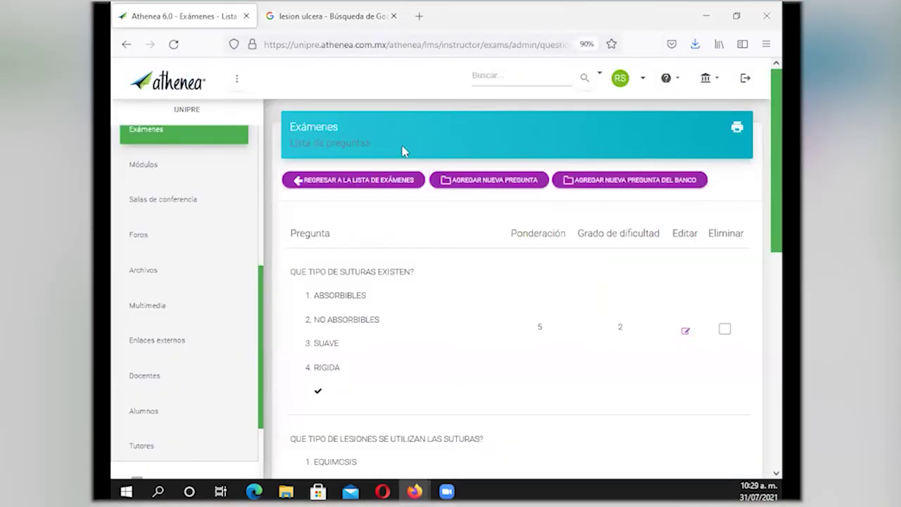
Add a new exam question and enter 'Visualiza bien la imagen:' as its instructions
{"action": "left_click", "coordinate": [483, 185]}
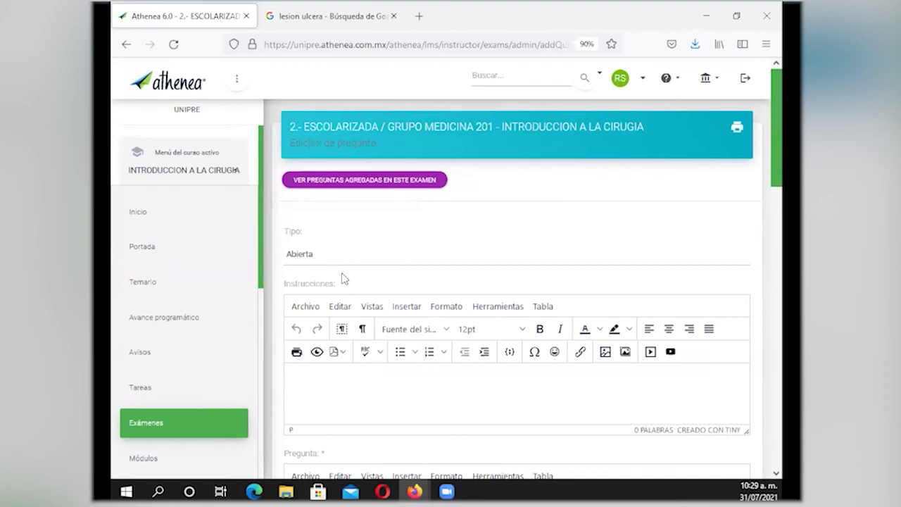
{"action": "scroll", "coordinate": [366, 331], "scroll_direction": "down", "scroll_amount": 1}
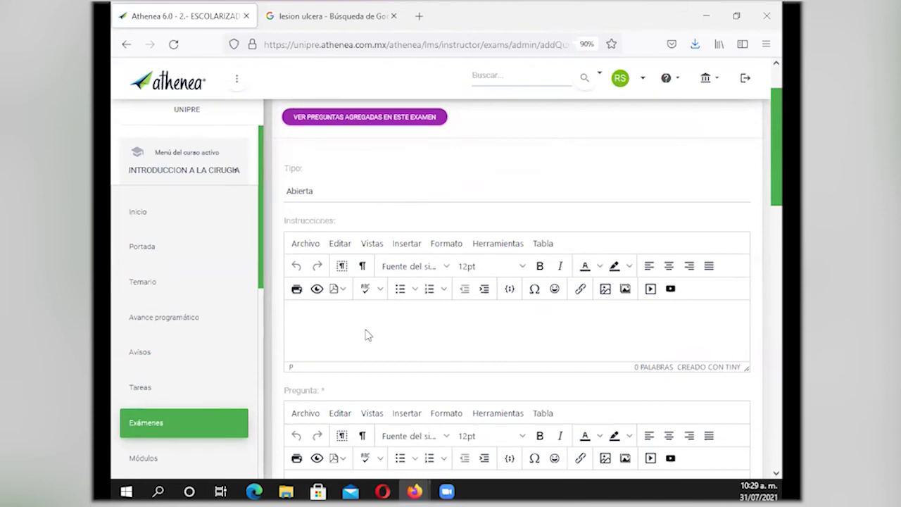
{"action": "type", "text": "V"}
{"action": "type", "text": "V"}
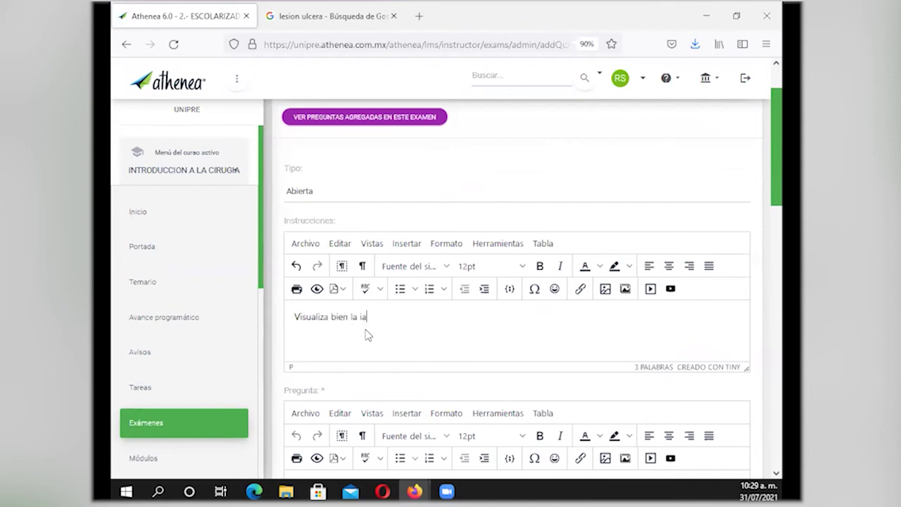
{"action": "type", "text": "mgen"}
{"action": "key", "text": "BackSpace"}
{"action": "key", "text": "BackSpace"}
{"action": "key", "text": "BackSpace"}
{"action": "key", "text": "BackSpace"}
{"action": "key", "text": "BackSpace"}
{"action": "scroll", "coordinate": [365, 335], "scroll_direction": "down", "scroll_amount": 5}
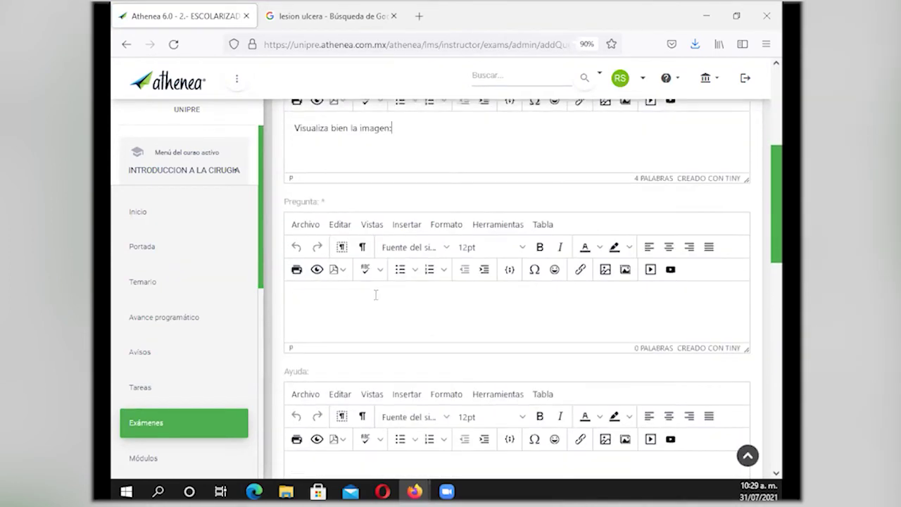
{"action": "left_click", "coordinate": [378, 299]}
{"action": "type", "text": "QU"}
{"action": "key", "text": "Tab"}
{"action": "type", "text": "u"}
{"action": "key", "text": "BackSpace"}
{"action": "key", "text": "BackSpace"}
{"action": "type", "text": "ue"}
{"action": "type", "text": "Describe las caracteristicas"}
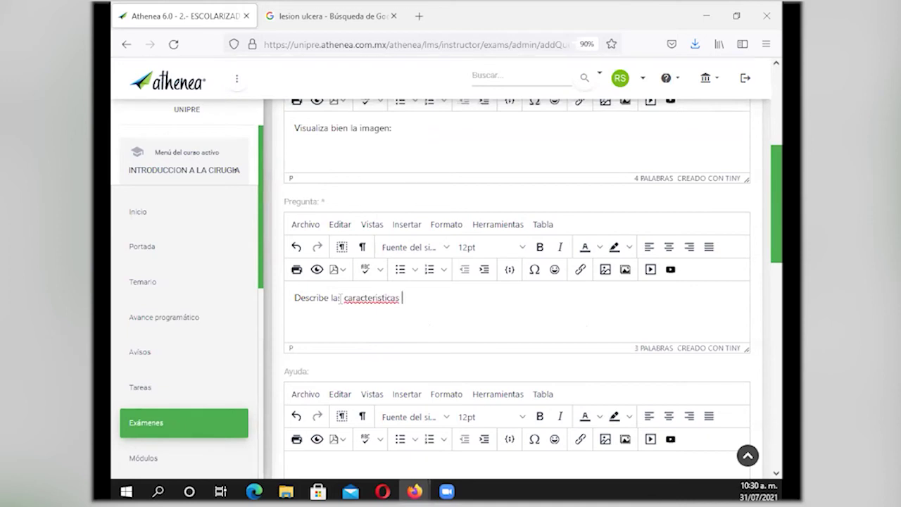
{"action": "right_click", "coordinate": [371, 297]}
{"action": "left_click", "coordinate": [344, 299]}
{"action": "type", "text": ":"}
{"action": "left_click", "coordinate": [607, 273]}
{"action": "scroll", "coordinate": [599, 296], "scroll_direction": "down", "scroll_amount": 2}
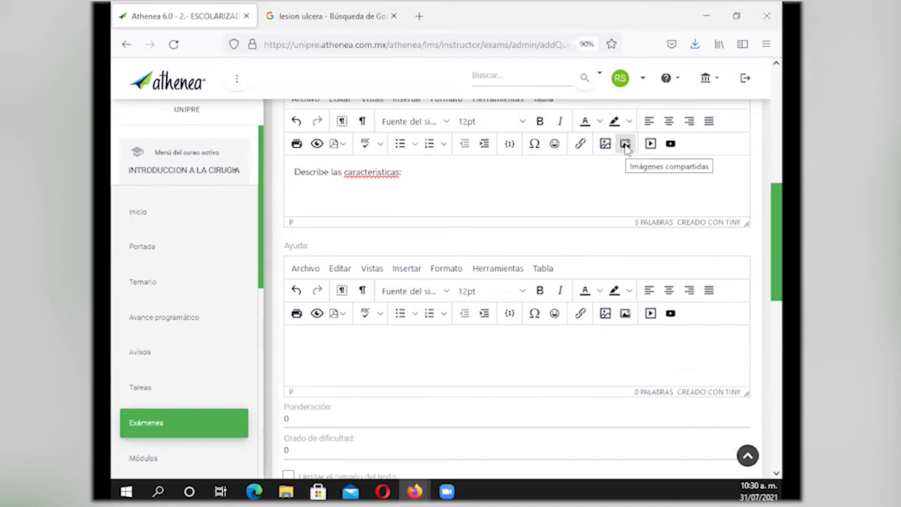
{"action": "left_click", "coordinate": [606, 144]}
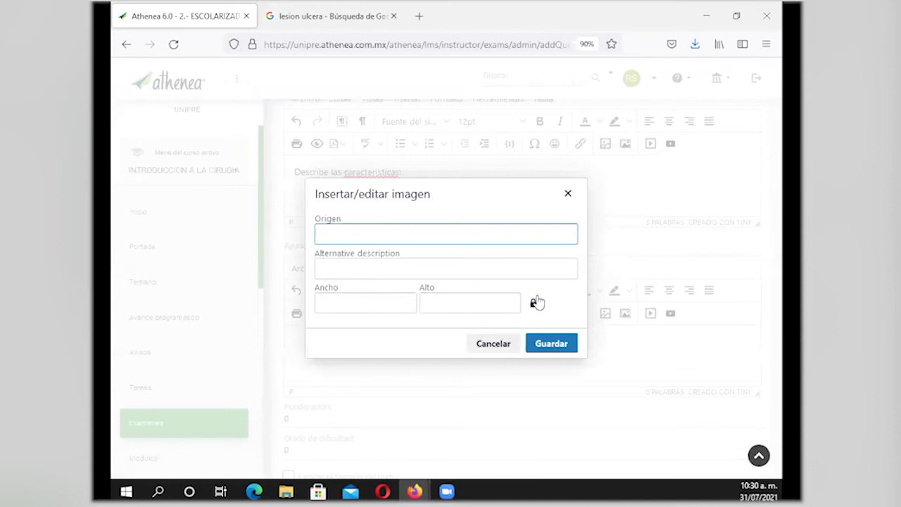
{"action": "left_click", "coordinate": [568, 193]}
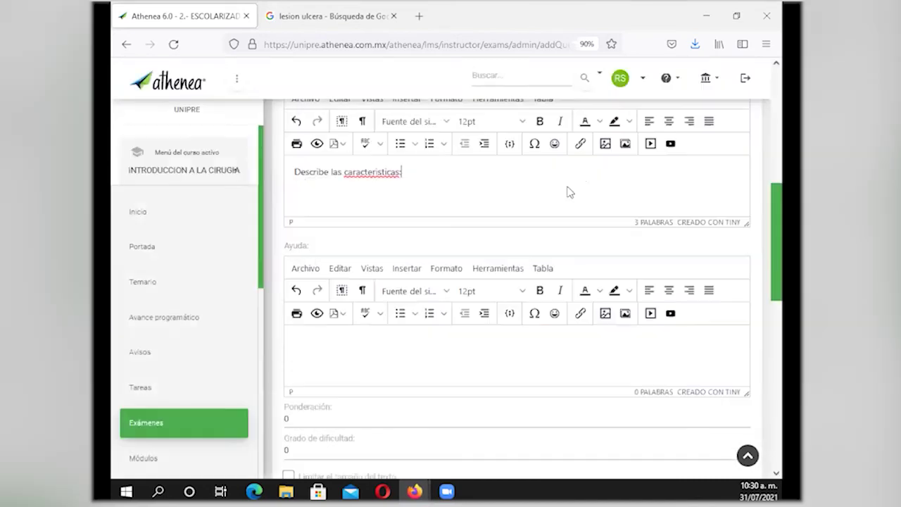
{"action": "left_click", "coordinate": [581, 143]}
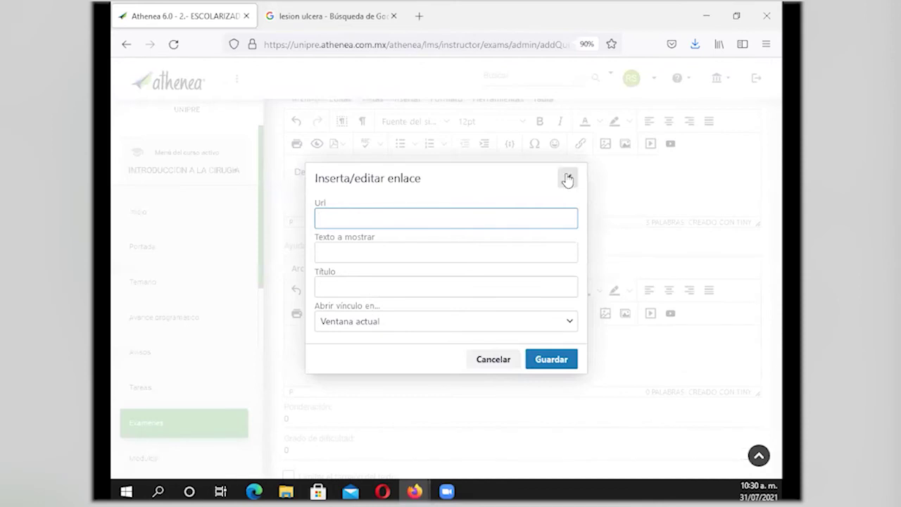
{"action": "left_click", "coordinate": [568, 179]}
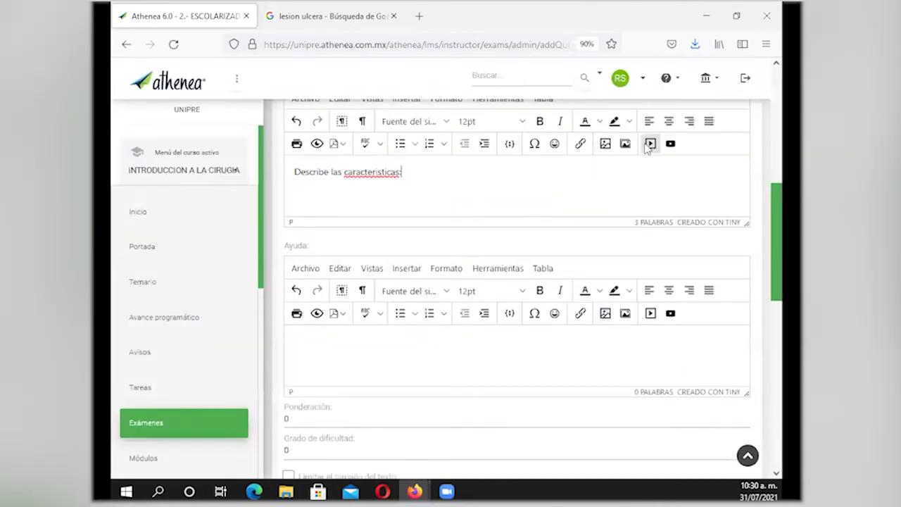
{"action": "scroll", "coordinate": [443, 197], "scroll_direction": "up", "scroll_amount": 1}
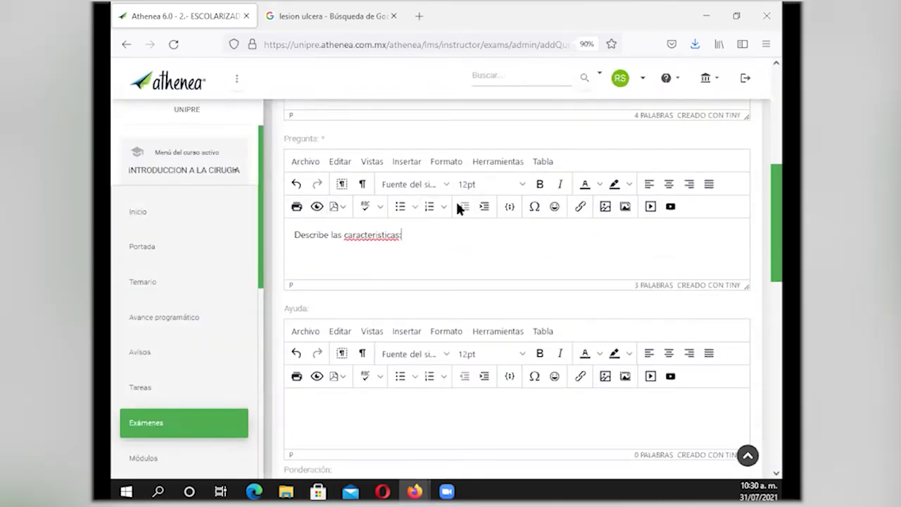
{"action": "left_click", "coordinate": [604, 207]}
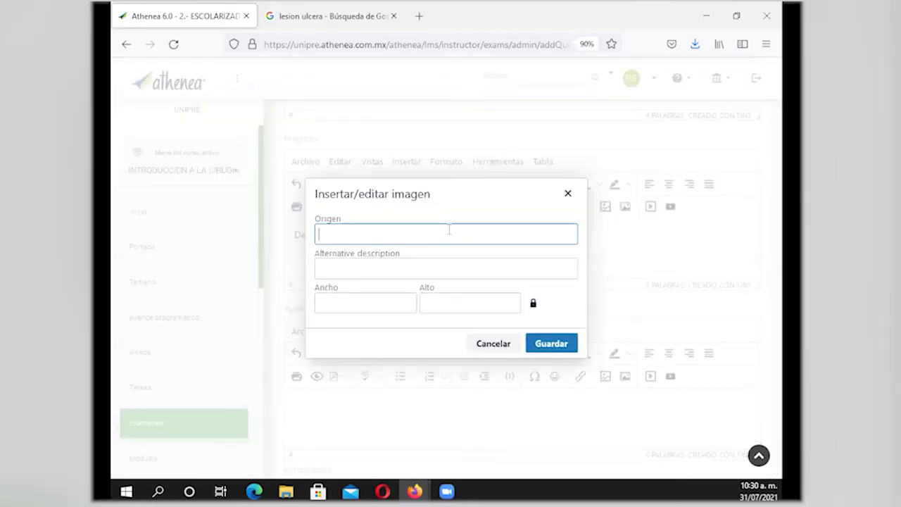
{"action": "left_click", "coordinate": [389, 263]}
{"action": "right_click", "coordinate": [398, 238]}
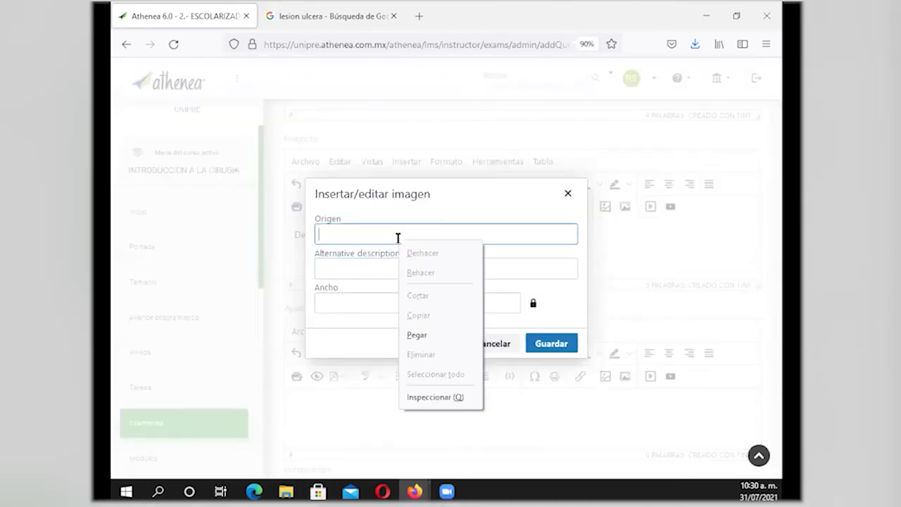
{"action": "left_click", "coordinate": [437, 397]}
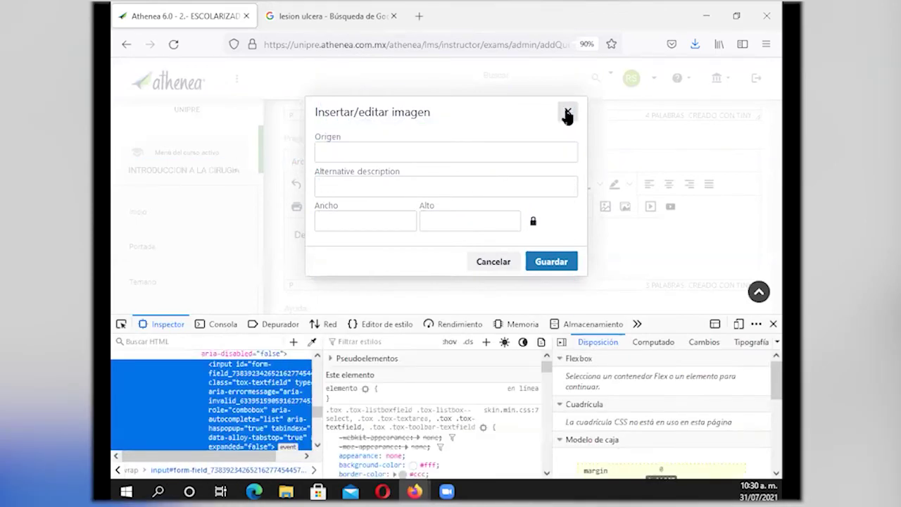
{"action": "left_click", "coordinate": [505, 266]}
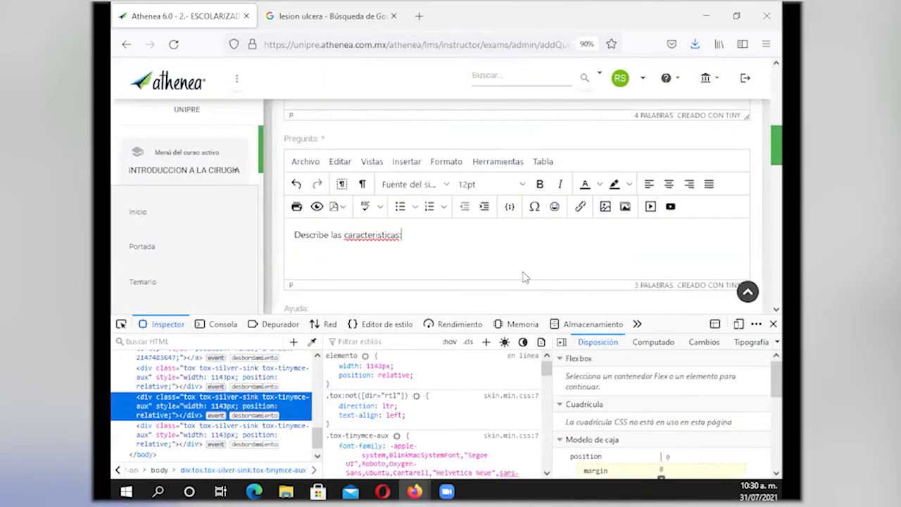
{"action": "left_click", "coordinate": [773, 325]}
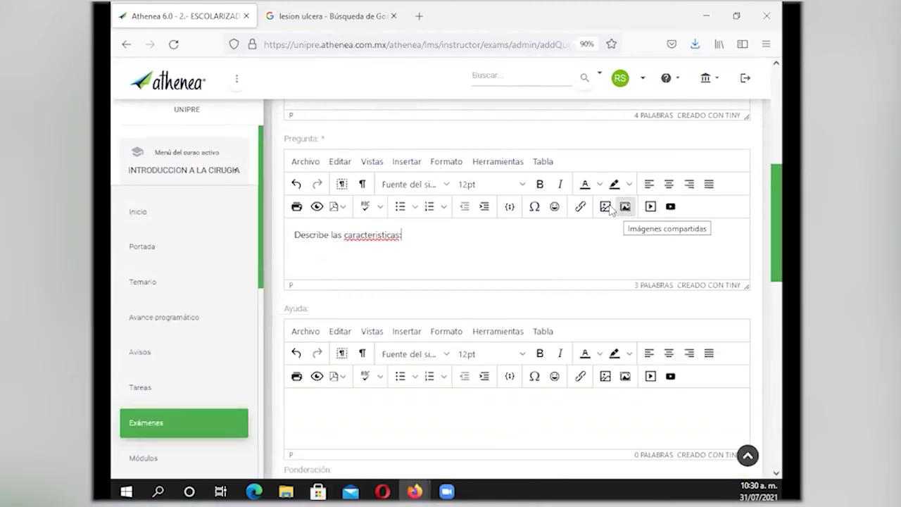
{"action": "left_click", "coordinate": [341, 207]}
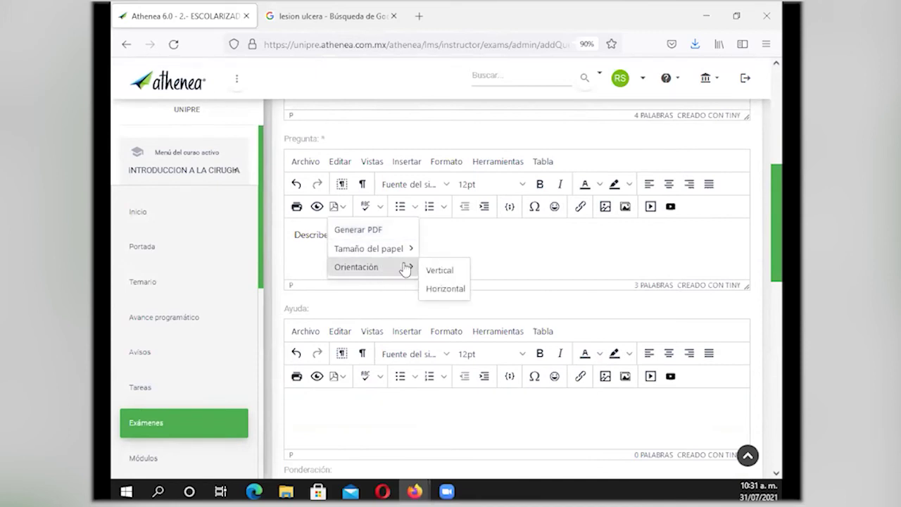
{"action": "left_click", "coordinate": [525, 243]}
{"action": "scroll", "coordinate": [570, 281], "scroll_direction": "down", "scroll_amount": 2}
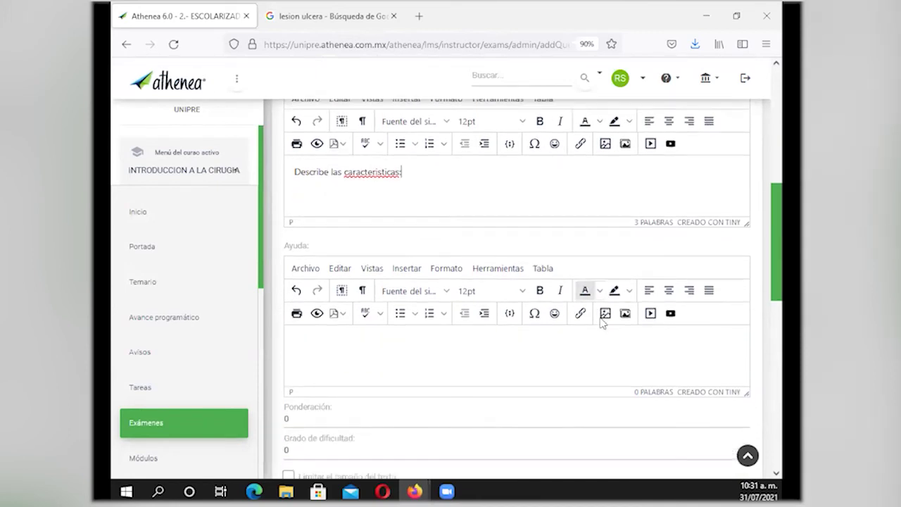
{"action": "left_click", "coordinate": [604, 312]}
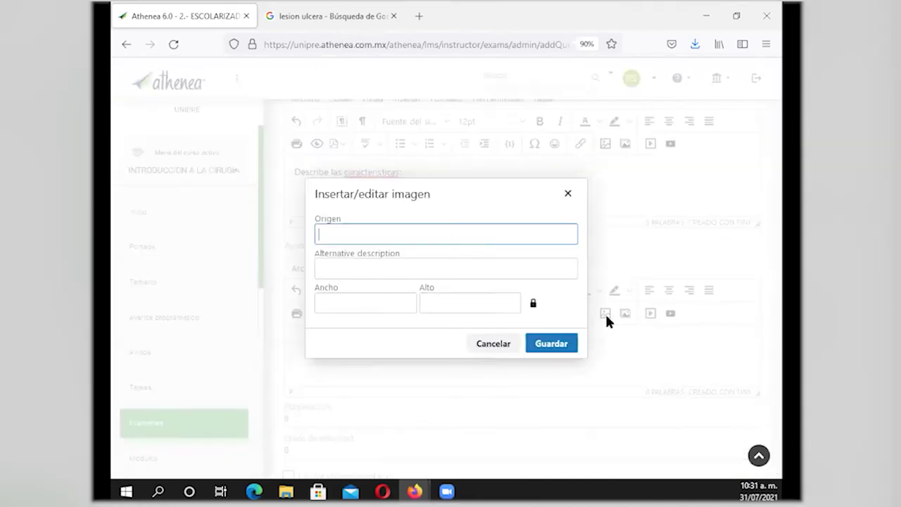
{"action": "left_click", "coordinate": [568, 193]}
{"action": "scroll", "coordinate": [493, 354], "scroll_direction": "down", "scroll_amount": 5}
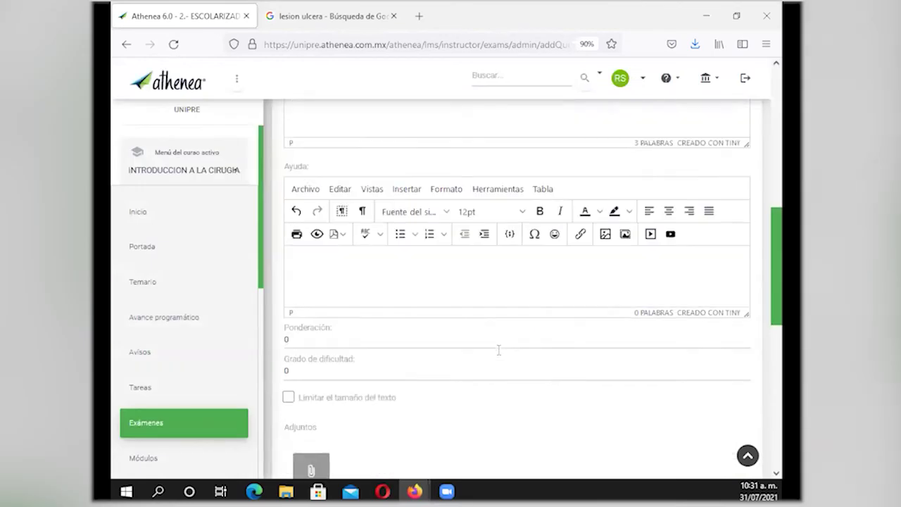
{"action": "scroll", "coordinate": [497, 355], "scroll_direction": "up", "scroll_amount": 3}
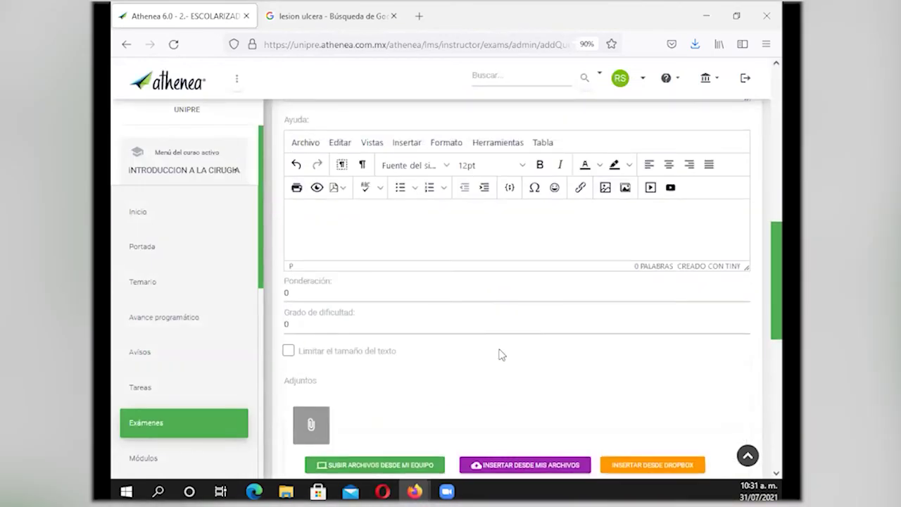
{"action": "scroll", "coordinate": [500, 354], "scroll_direction": "up", "scroll_amount": 8}
{"action": "scroll", "coordinate": [500, 355], "scroll_direction": "up", "scroll_amount": 5}
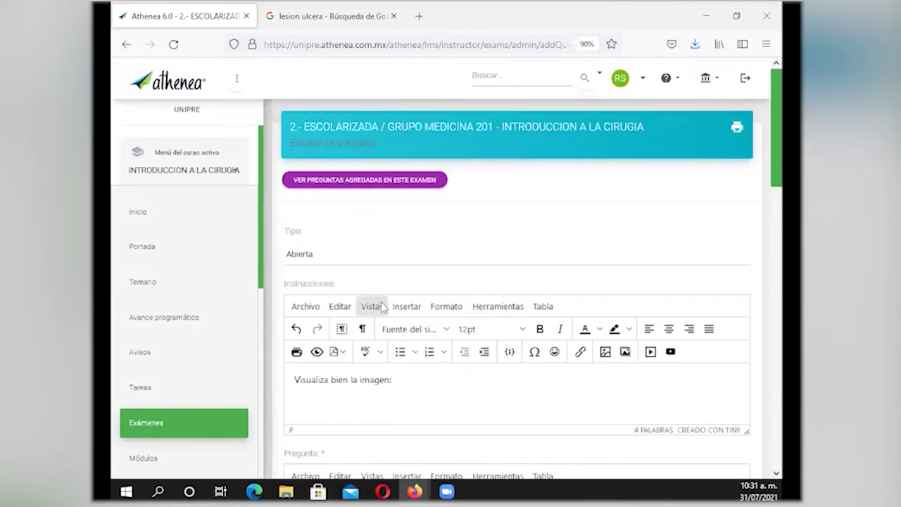
{"action": "left_click", "coordinate": [407, 306]}
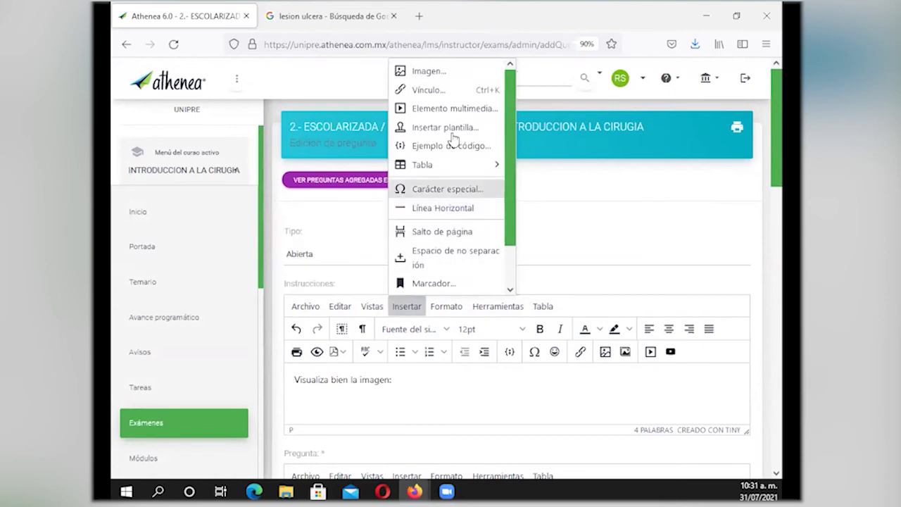
{"action": "left_click", "coordinate": [457, 74]}
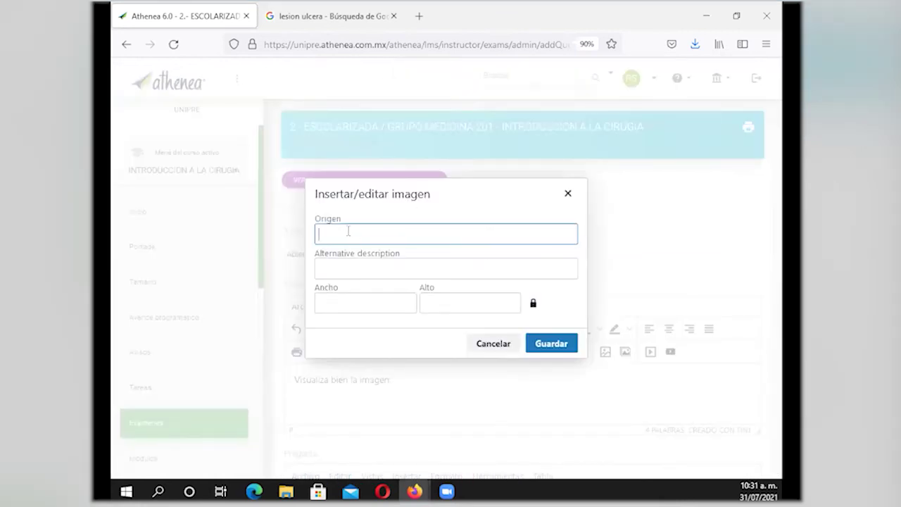
{"action": "left_click", "coordinate": [345, 21]}
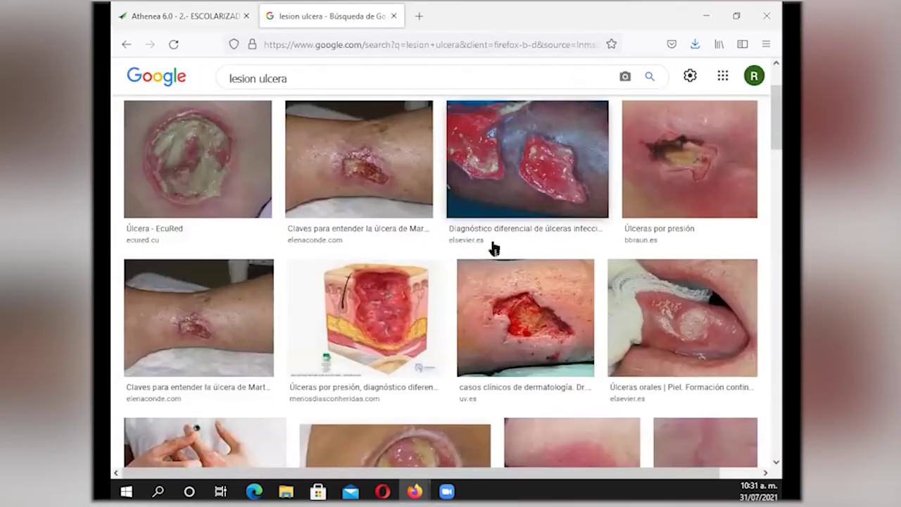
{"action": "left_click", "coordinate": [706, 16]}
{"action": "mouse_move", "coordinate": [451, 479]}
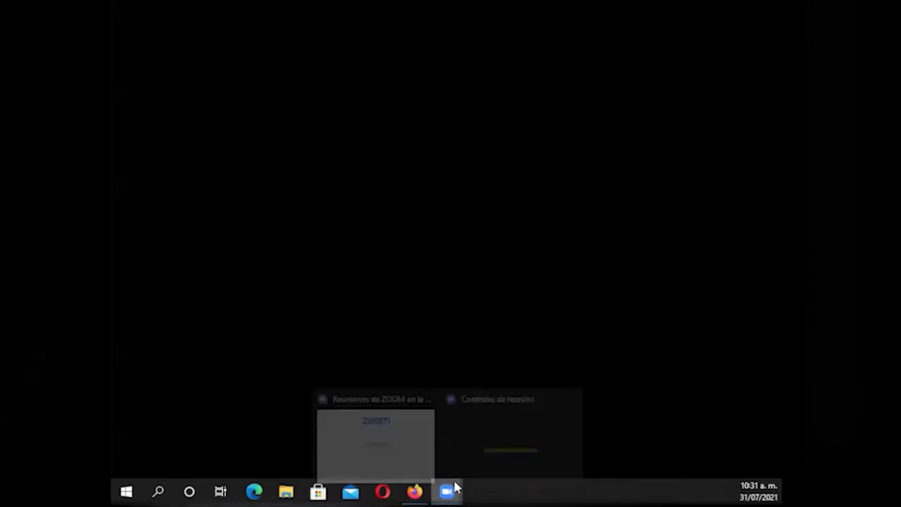
{"action": "mouse_move", "coordinate": [414, 490]}
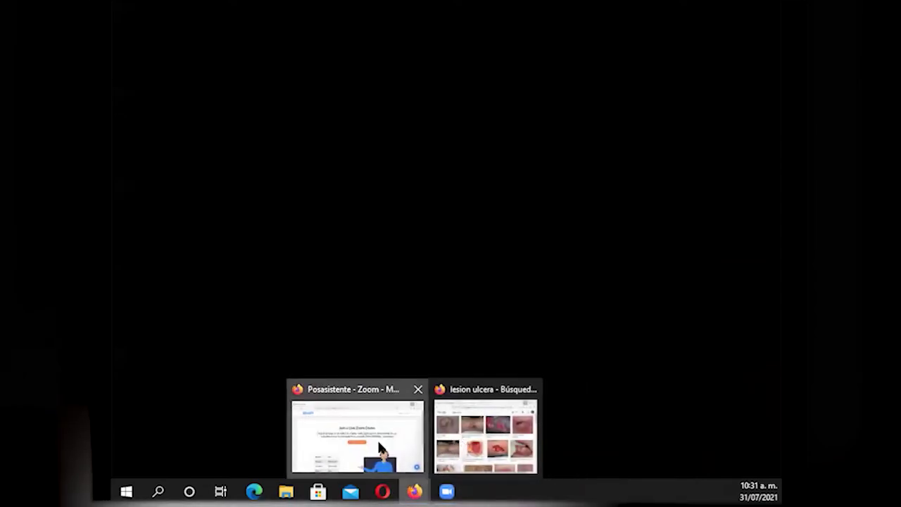
{"action": "left_click", "coordinate": [486, 433]}
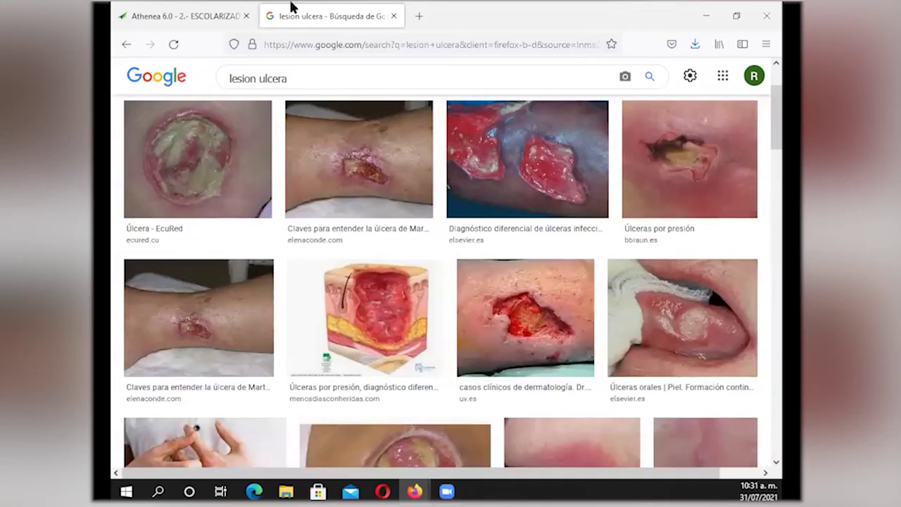
{"action": "left_click", "coordinate": [219, 5]}
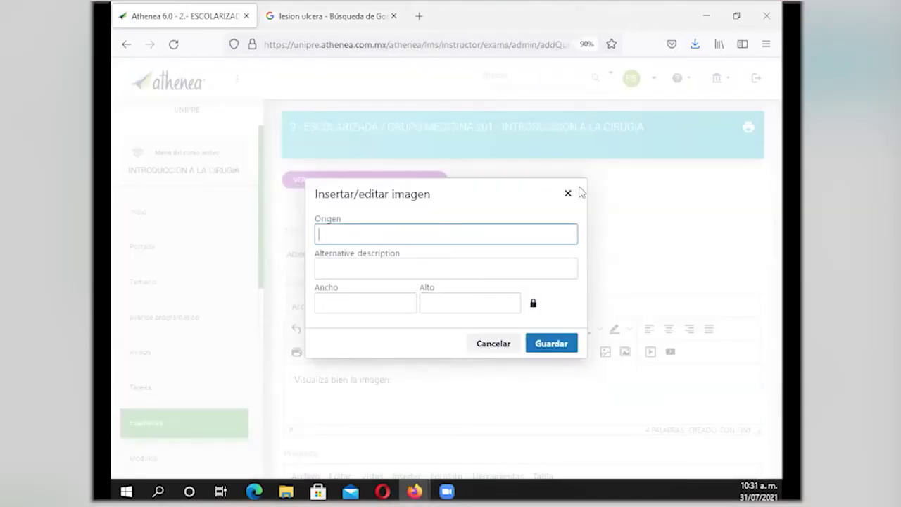
{"action": "left_click", "coordinate": [417, 266]}
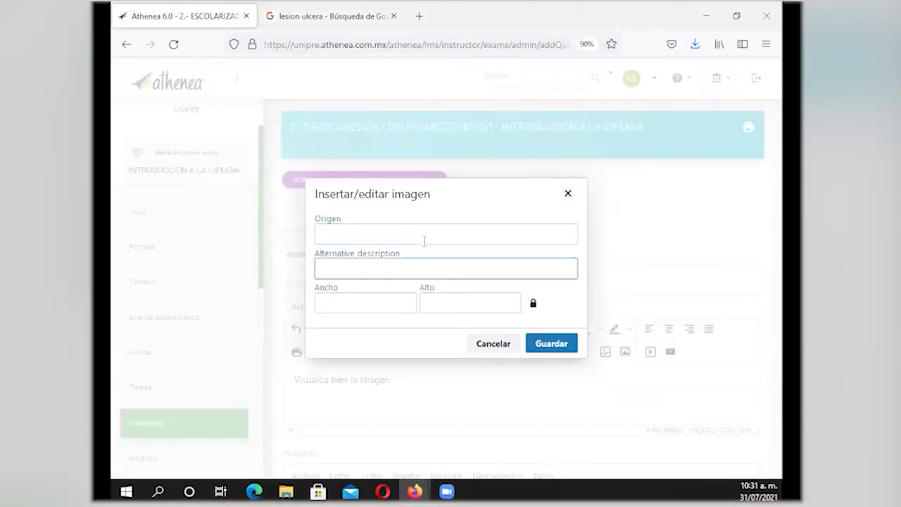
{"action": "left_click", "coordinate": [424, 241]}
{"action": "left_click", "coordinate": [493, 344]}
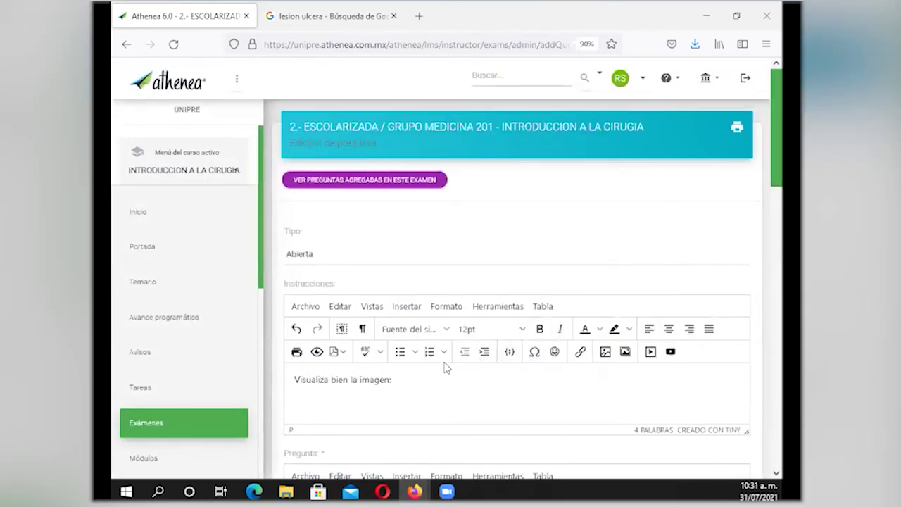
{"action": "left_click", "coordinate": [415, 307]}
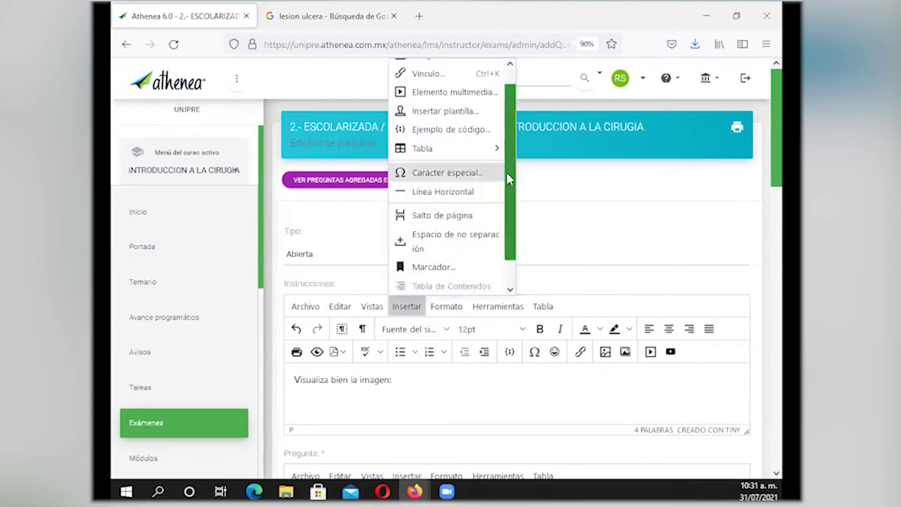
{"action": "left_click_drag", "start_coordinate": [507, 179], "coordinate": [483, 99]}
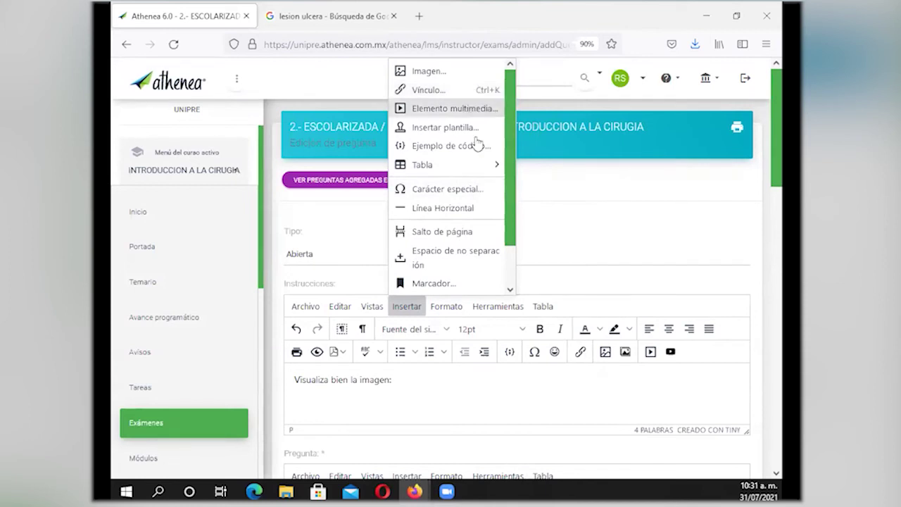
{"action": "left_click", "coordinate": [676, 255]}
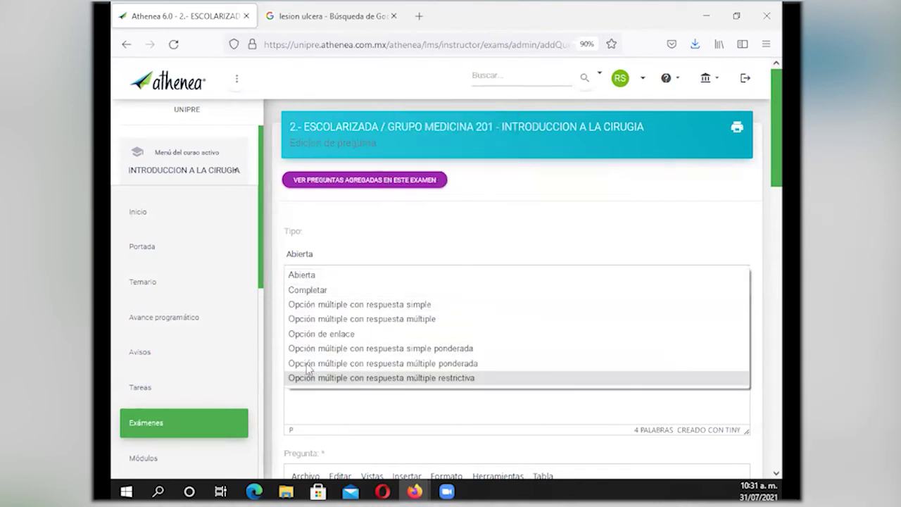
{"action": "left_click", "coordinate": [264, 334]}
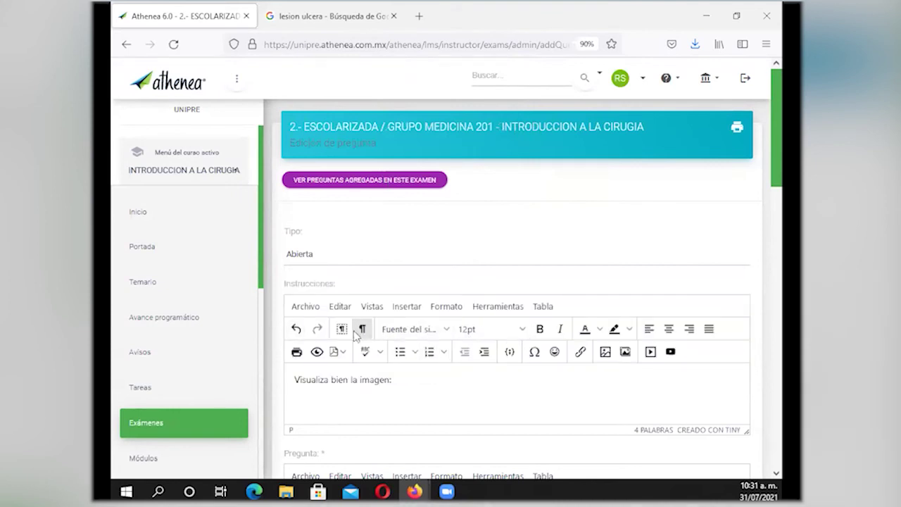
{"action": "left_click", "coordinate": [310, 308]}
{"action": "mouse_move", "coordinate": [343, 313]}
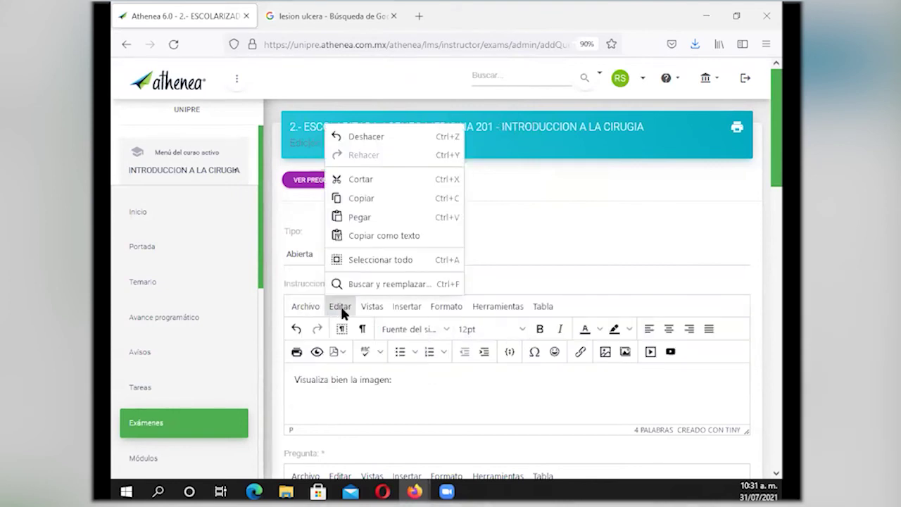
{"action": "mouse_move", "coordinate": [380, 312]}
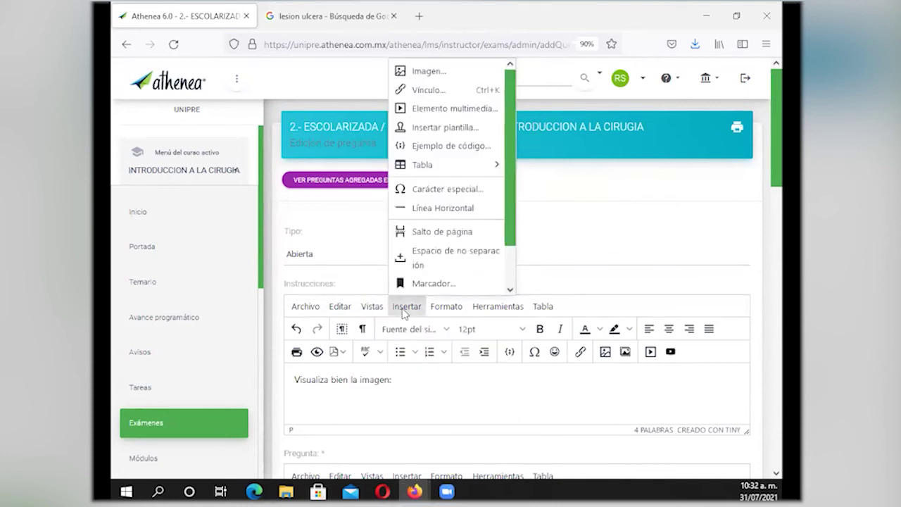
{"action": "mouse_move", "coordinate": [454, 312]}
{"action": "mouse_move", "coordinate": [510, 312]}
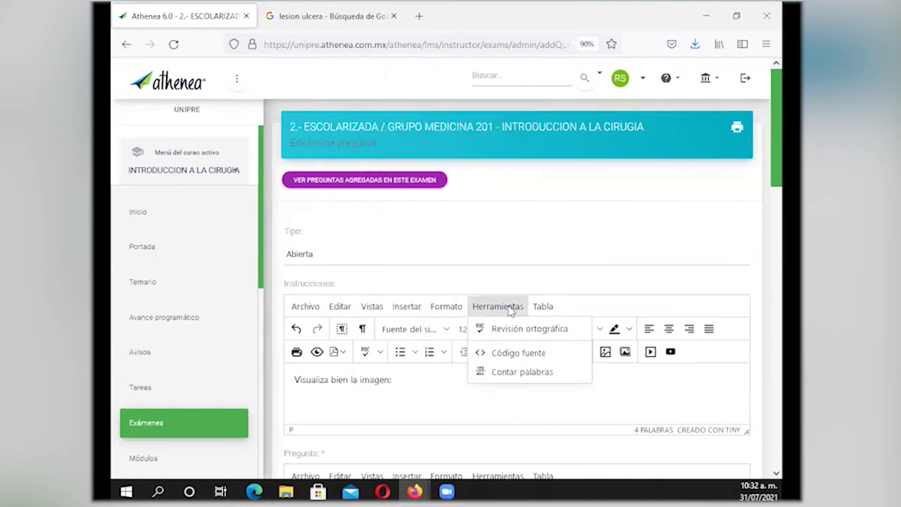
{"action": "mouse_move", "coordinate": [547, 312]}
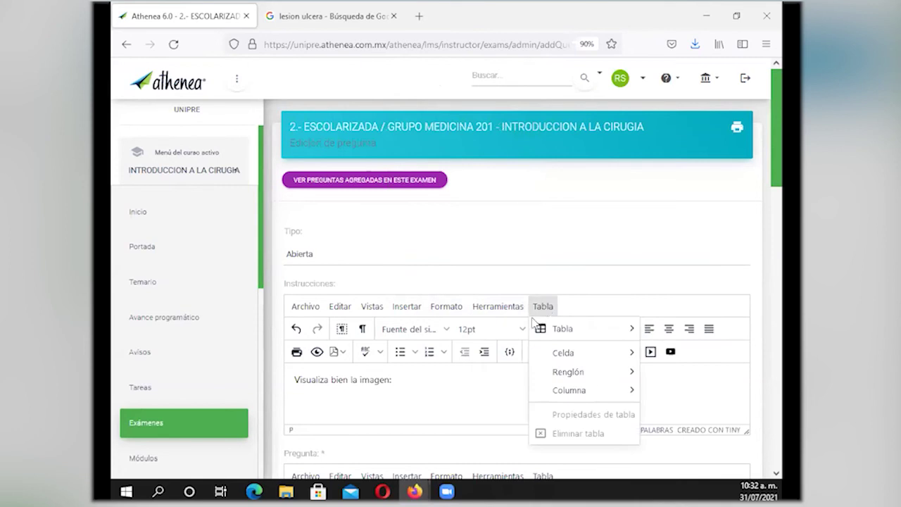
{"action": "left_click", "coordinate": [453, 399]}
{"action": "scroll", "coordinate": [492, 374], "scroll_direction": "down", "scroll_amount": 3}
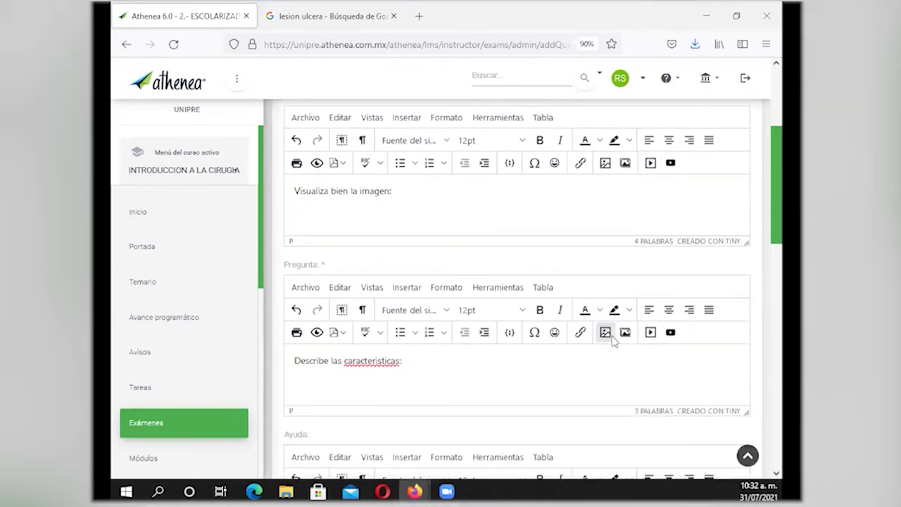
{"action": "left_click", "coordinate": [605, 333]}
{"action": "left_click", "coordinate": [568, 194]}
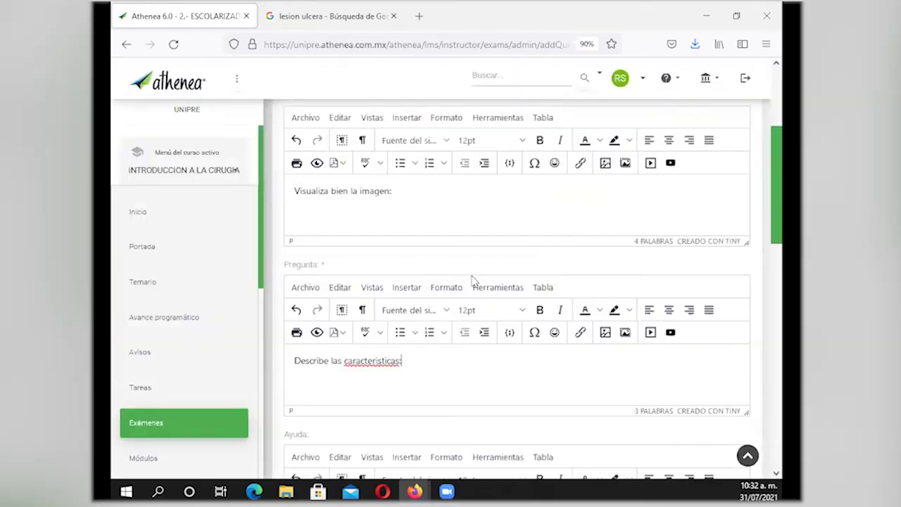
{"action": "left_click", "coordinate": [408, 287]}
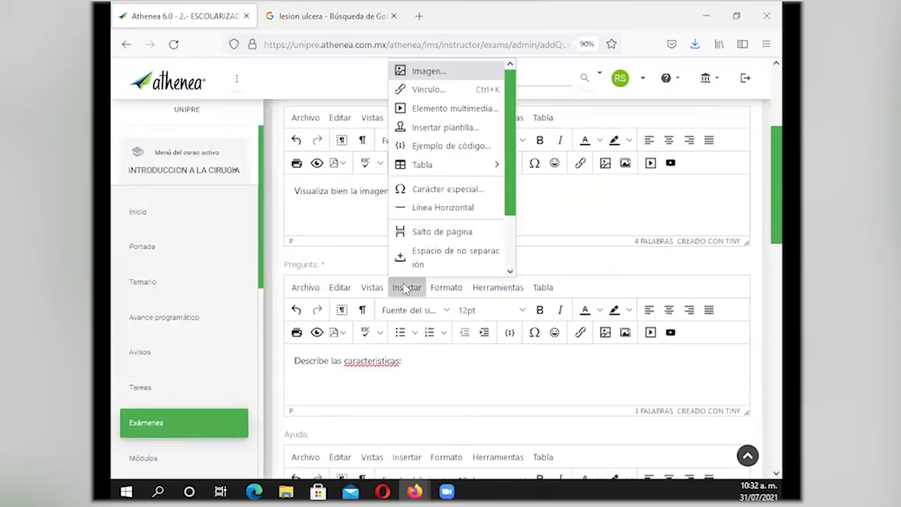
{"action": "left_click", "coordinate": [460, 74]}
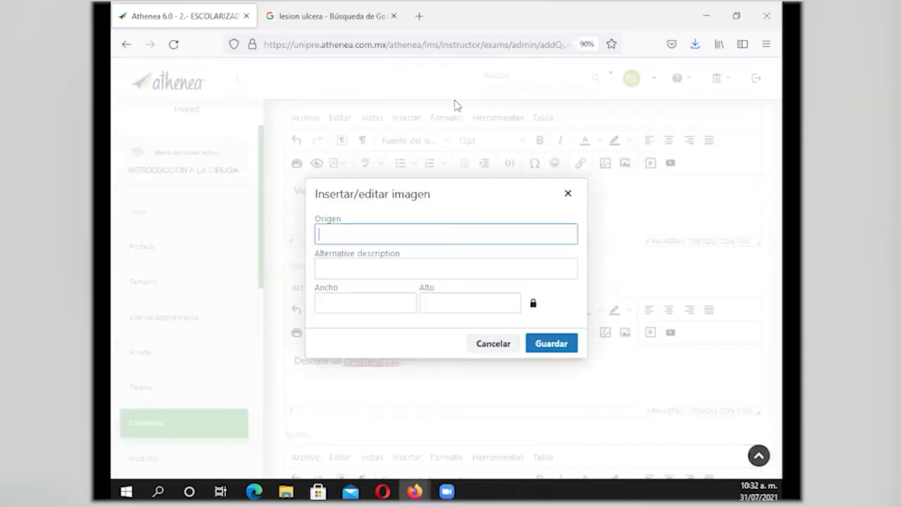
{"action": "right_click", "coordinate": [351, 234]}
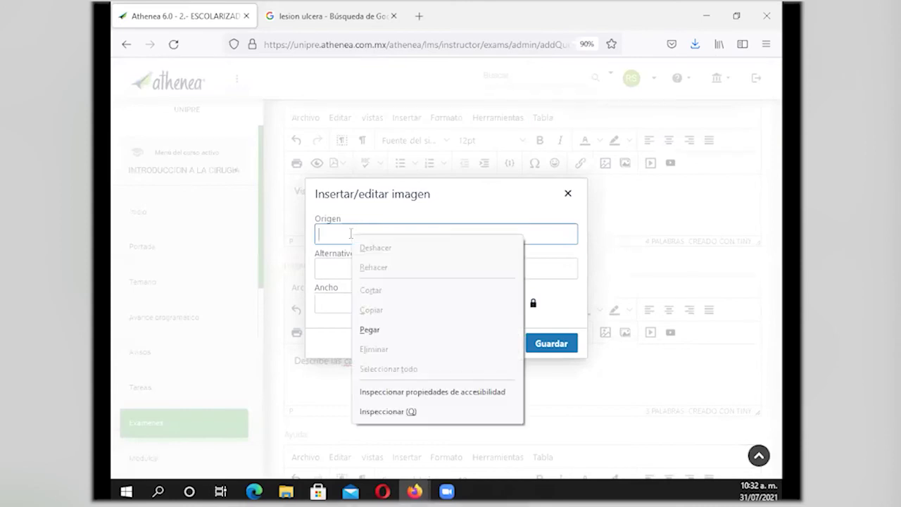
{"action": "left_click", "coordinate": [401, 392]}
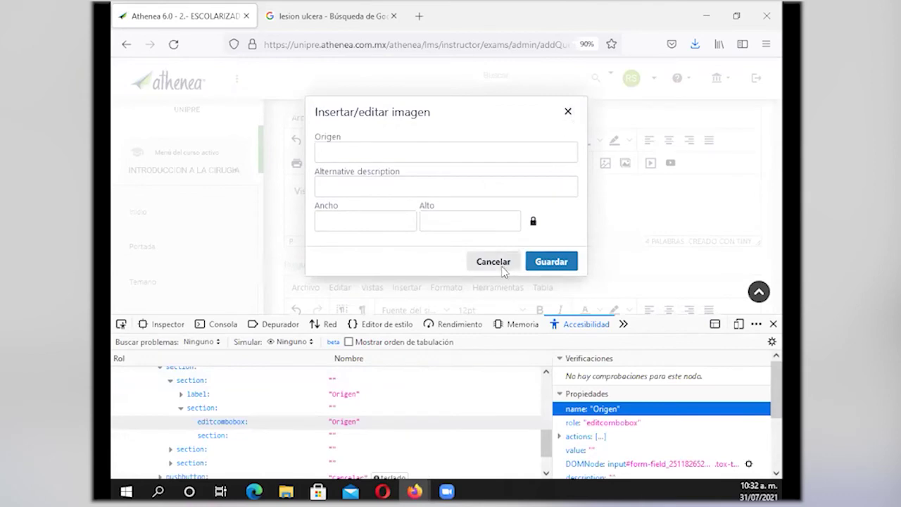
{"action": "left_click", "coordinate": [503, 263]}
{"action": "left_click", "coordinate": [773, 324]}
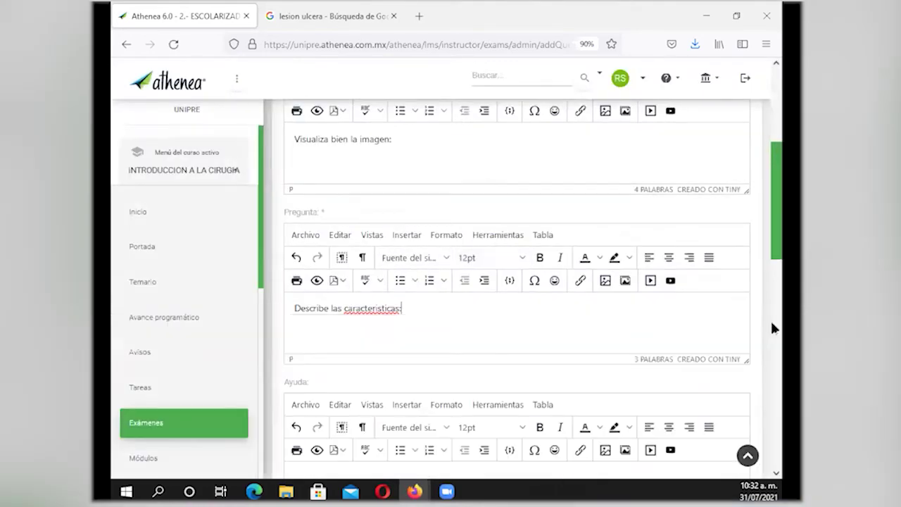
{"action": "scroll", "coordinate": [457, 352], "scroll_direction": "up", "scroll_amount": 4}
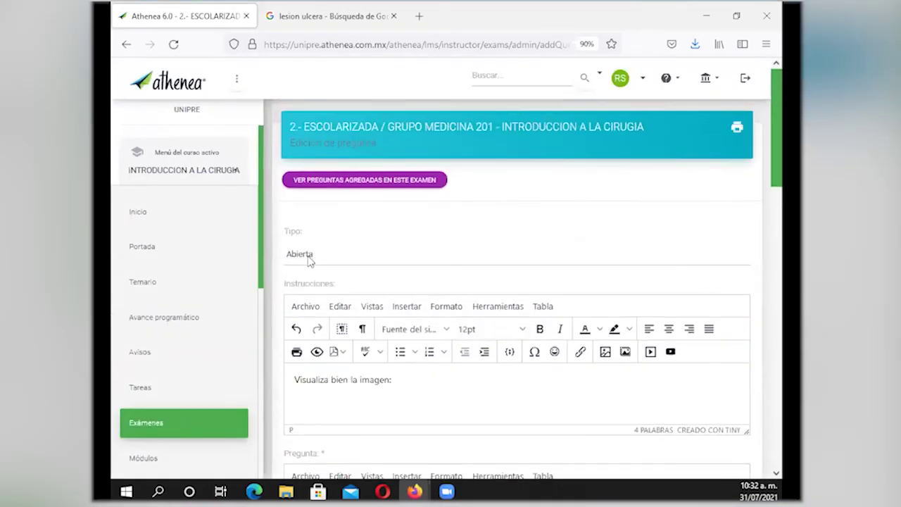
{"action": "left_click", "coordinate": [345, 261]}
{"action": "left_click", "coordinate": [274, 246]}
{"action": "scroll", "coordinate": [276, 250], "scroll_direction": "down", "scroll_amount": 5}
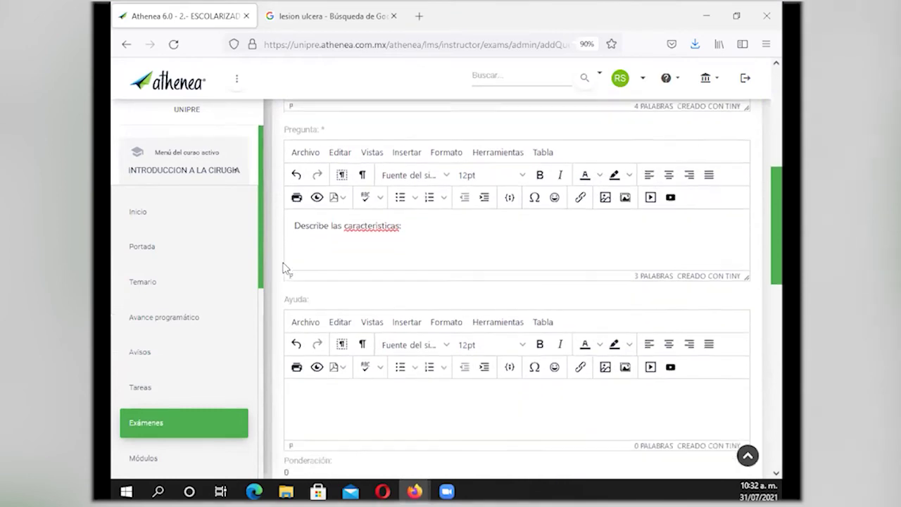
{"action": "scroll", "coordinate": [285, 267], "scroll_direction": "down", "scroll_amount": 3}
{"action": "scroll", "coordinate": [296, 303], "scroll_direction": "up", "scroll_amount": 6}
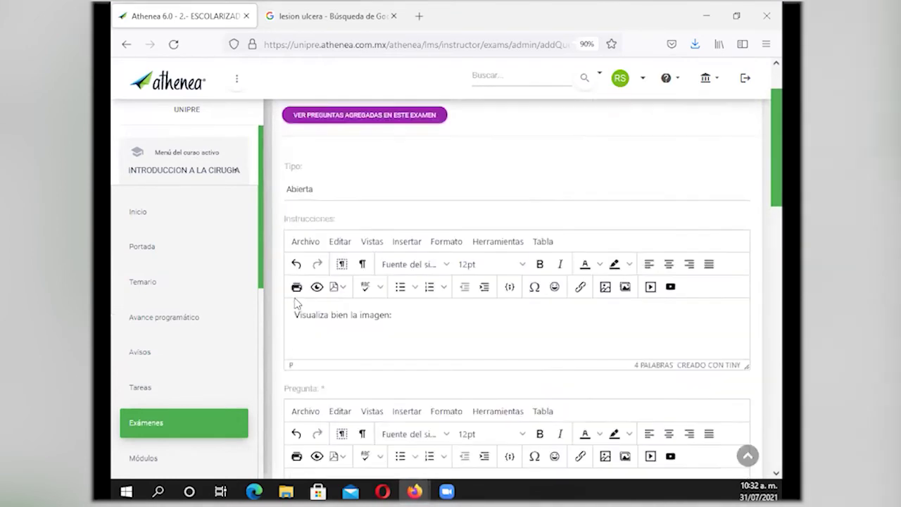
{"action": "scroll", "coordinate": [295, 303], "scroll_direction": "up", "scroll_amount": 2}
Set Tipo to Completar, accept leaving the page, and open the Pregunta image-insertion form
{"action": "left_click", "coordinate": [328, 255]}
{"action": "left_click", "coordinate": [328, 290]}
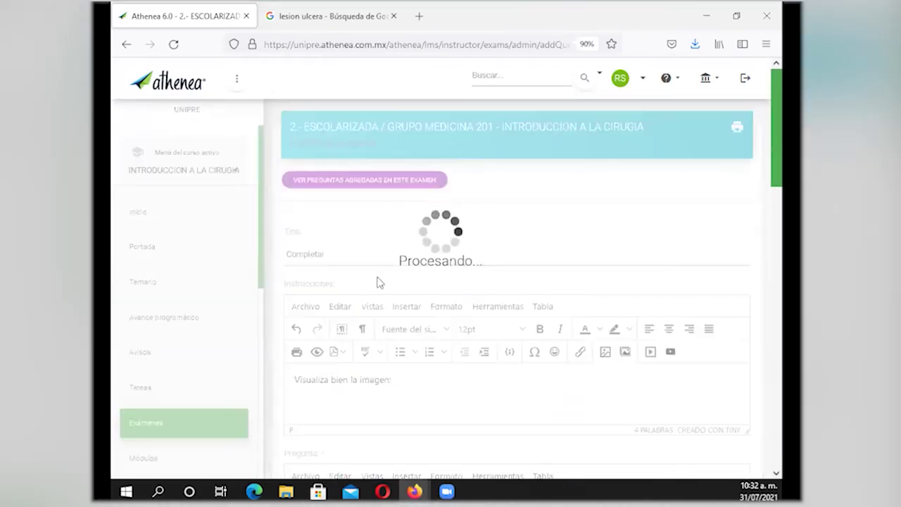
{"action": "left_click", "coordinate": [435, 298]}
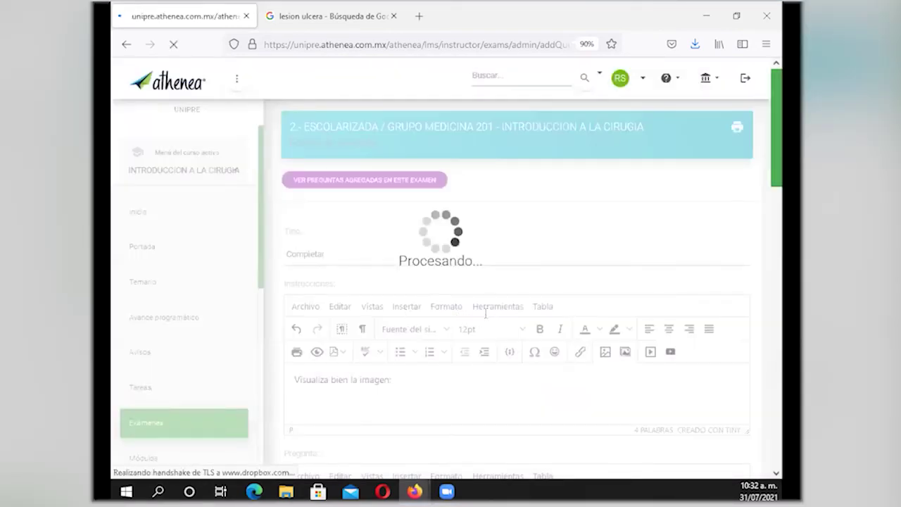
{"action": "scroll", "coordinate": [471, 321], "scroll_direction": "down", "scroll_amount": 2}
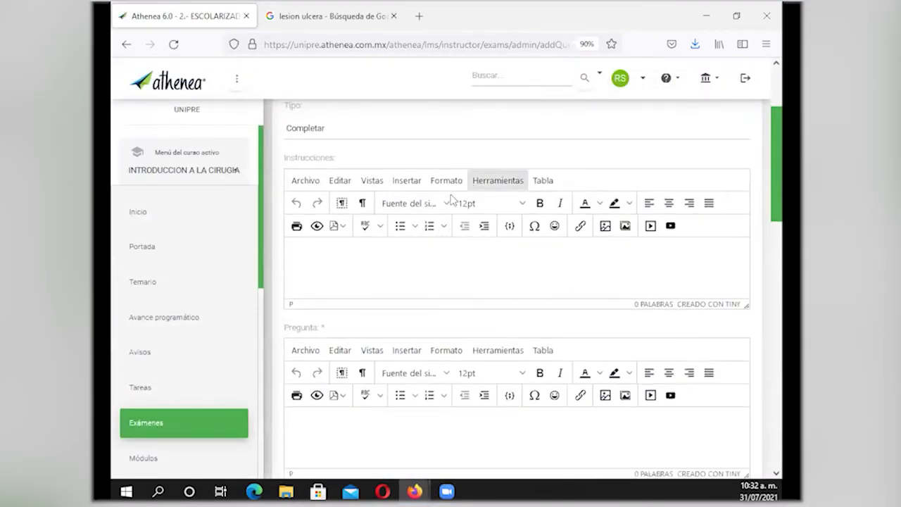
{"action": "left_click", "coordinate": [605, 395]}
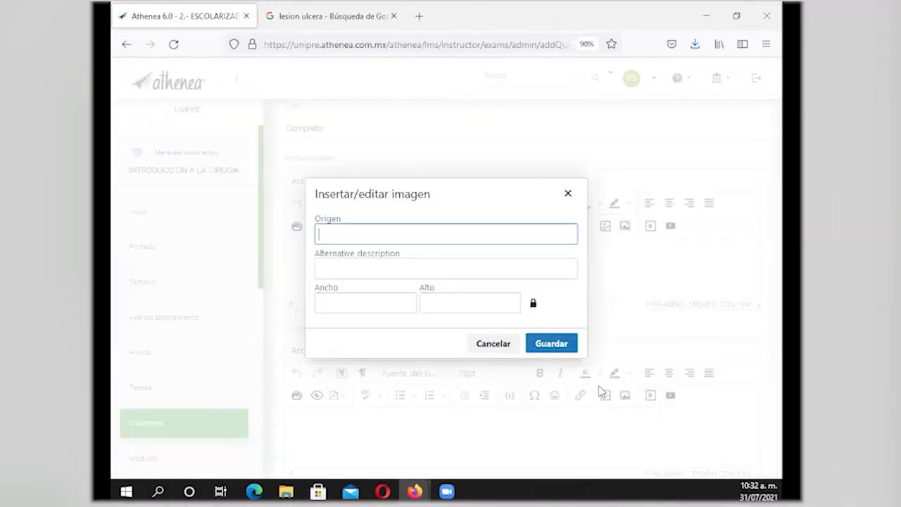
Close the image form and place the caret in the empty question text
{"action": "left_click", "coordinate": [568, 193]}
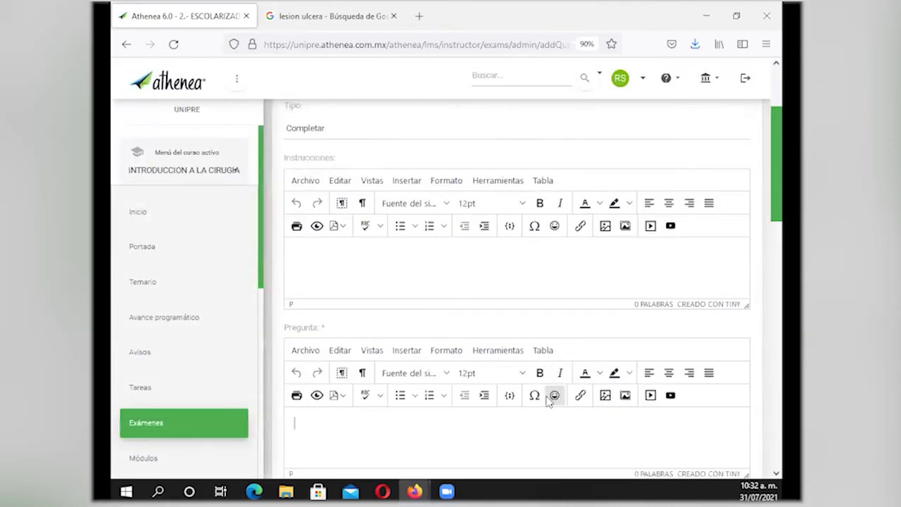
{"action": "scroll", "coordinate": [550, 399], "scroll_direction": "down", "scroll_amount": 3}
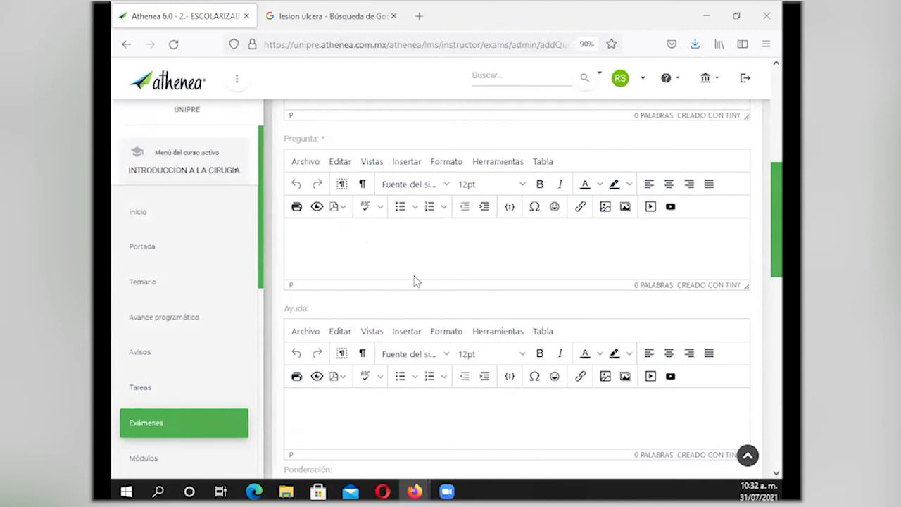
{"action": "scroll", "coordinate": [416, 281], "scroll_direction": "up", "scroll_amount": 1}
{"action": "left_click", "coordinate": [400, 291]}
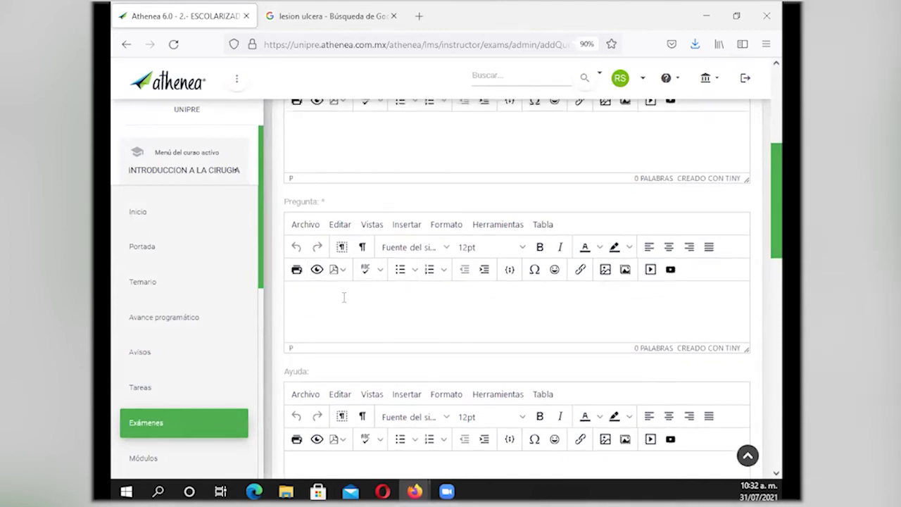
{"action": "scroll", "coordinate": [424, 318], "scroll_direction": "up", "scroll_amount": 3}
{"action": "scroll", "coordinate": [453, 325], "scroll_direction": "down", "scroll_amount": 3}
Copy the downloaded ulcera image file from its folder via Firefox Downloads
{"action": "left_click", "coordinate": [699, 49]}
{"action": "left_click", "coordinate": [684, 78]}
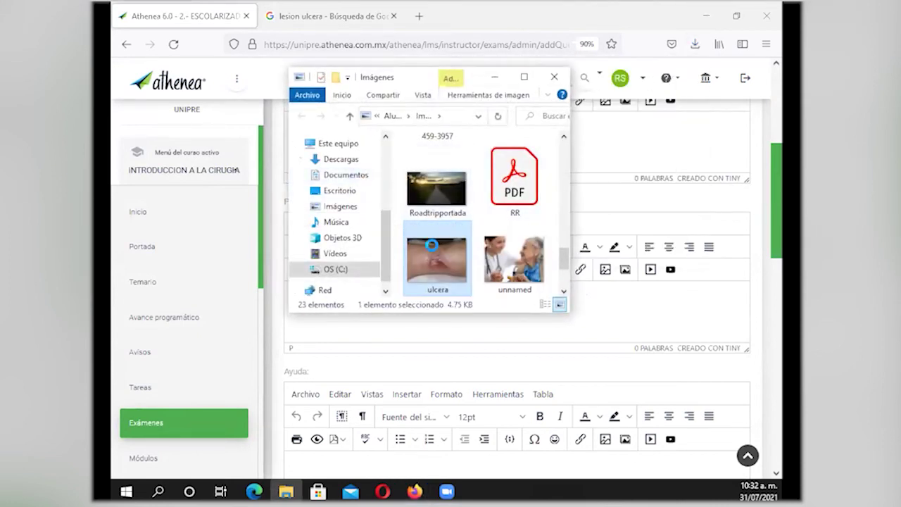
{"action": "right_click", "coordinate": [432, 245]}
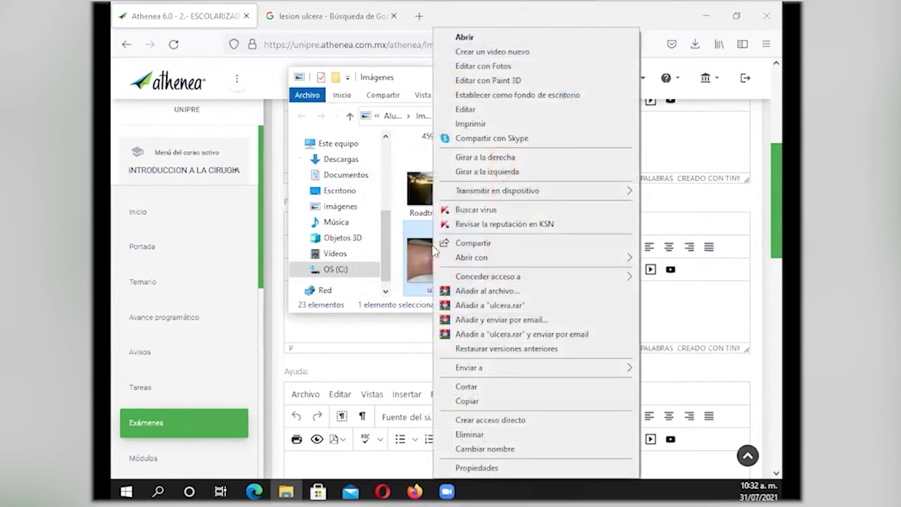
{"action": "left_click", "coordinate": [466, 400]}
{"action": "left_click", "coordinate": [359, 331]}
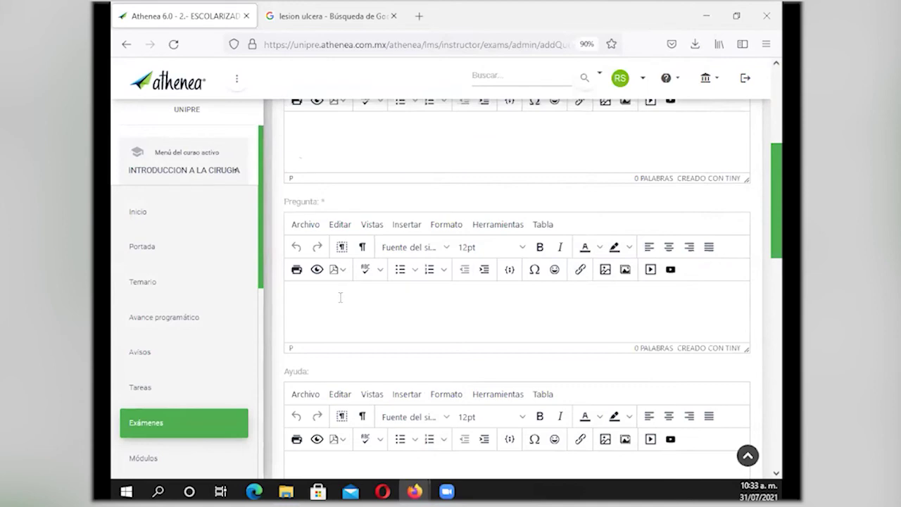
Try twice to drag the ulcera picture from the Imágenes folder into the question text
{"action": "scroll", "coordinate": [338, 301], "scroll_direction": "down", "scroll_amount": 3}
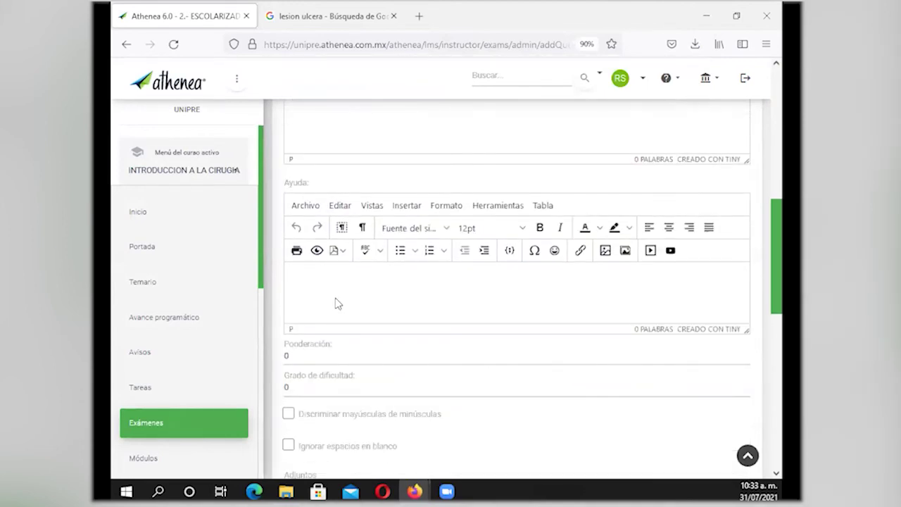
{"action": "scroll", "coordinate": [338, 303], "scroll_direction": "up", "scroll_amount": 3}
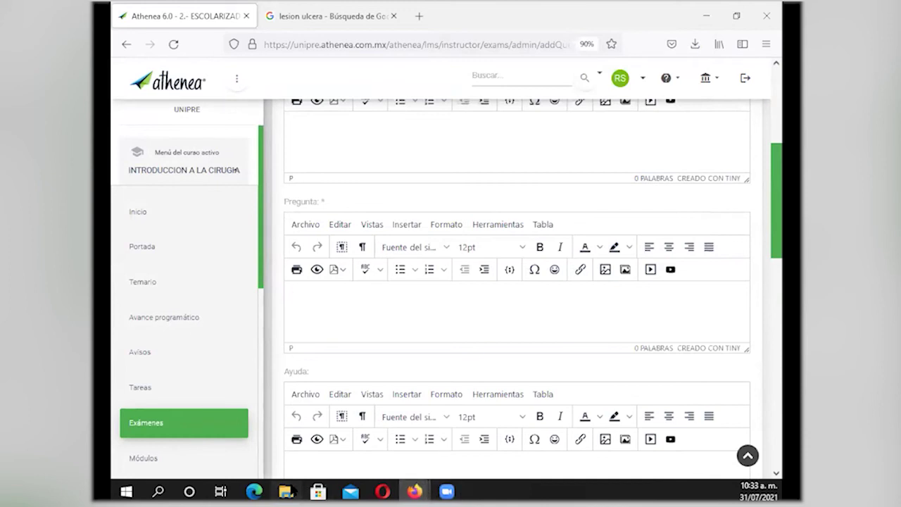
{"action": "left_click", "coordinate": [286, 491]}
{"action": "left_click_drag", "start_coordinate": [440, 262], "coordinate": [642, 324]}
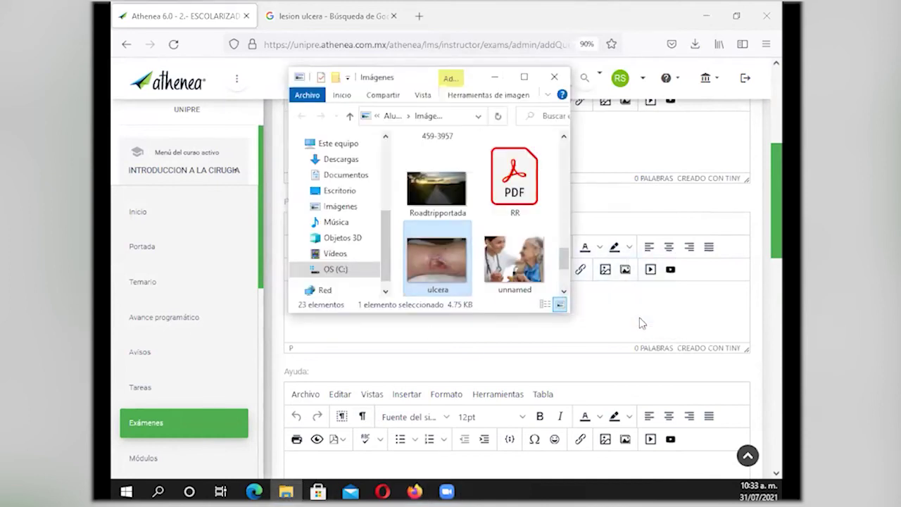
{"action": "left_click", "coordinate": [495, 76]}
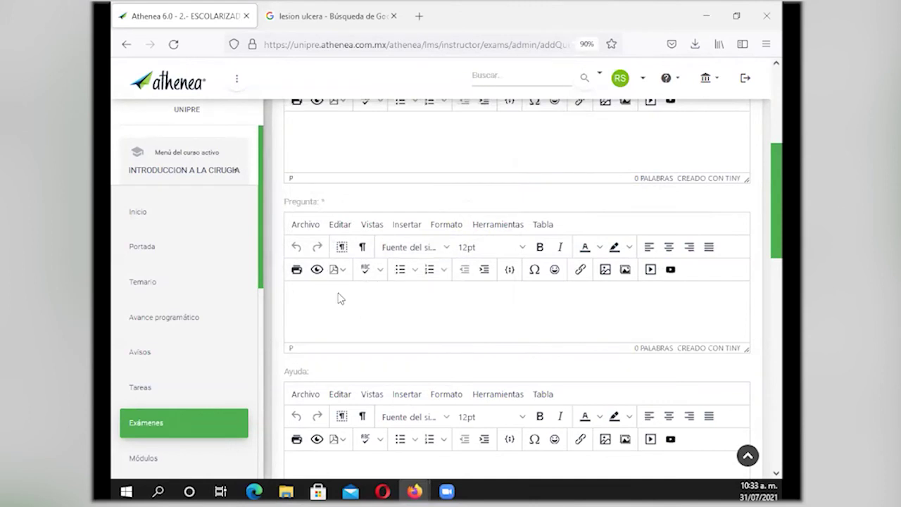
{"action": "left_click", "coordinate": [286, 490]}
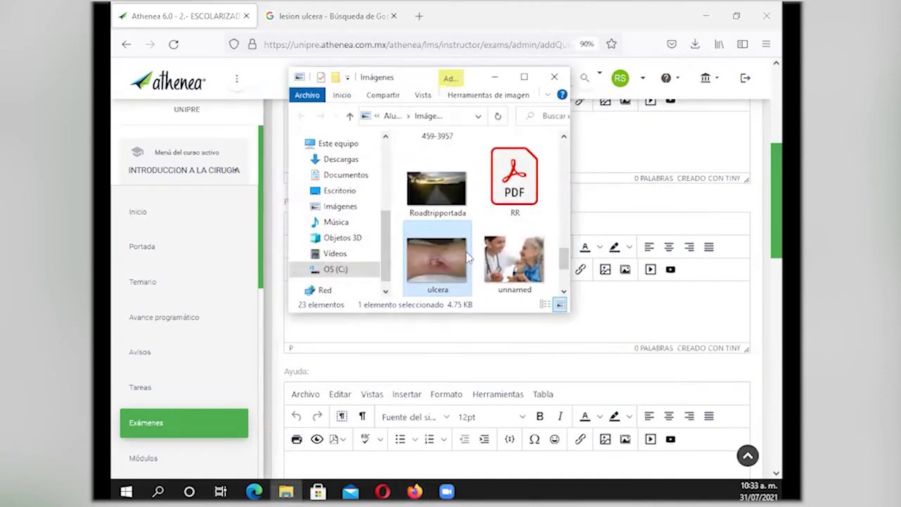
{"action": "left_click_drag", "start_coordinate": [469, 258], "coordinate": [630, 325]}
{"action": "left_click", "coordinate": [495, 76]}
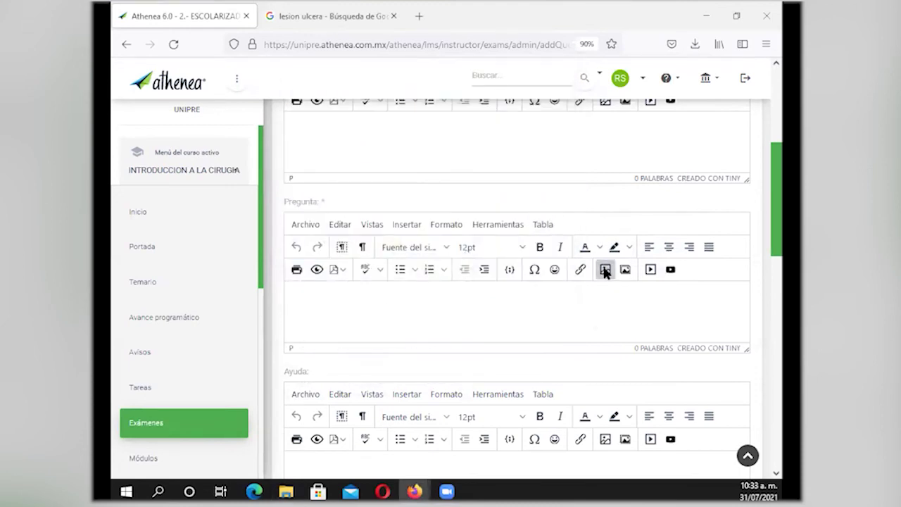
Insert the copied Google Images link as the question's image source and save it
{"action": "left_click", "coordinate": [604, 270]}
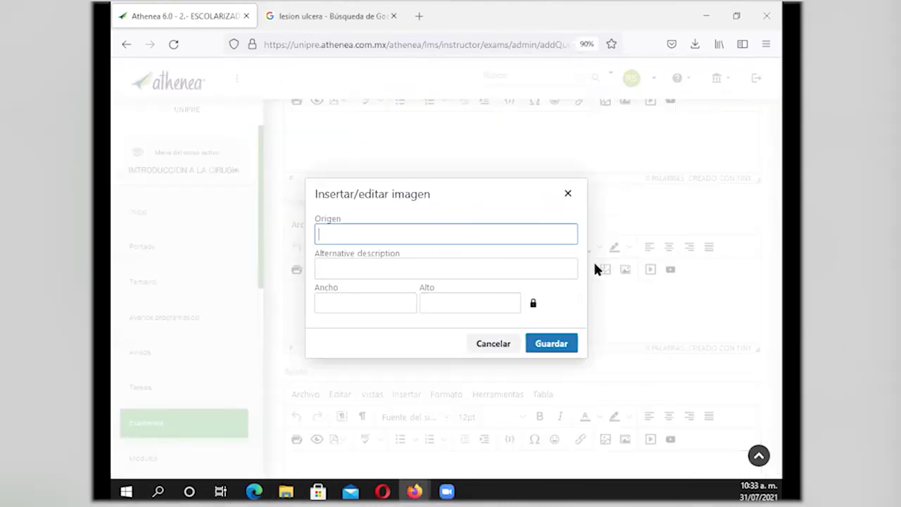
{"action": "left_click", "coordinate": [326, 17]}
{"action": "left_click", "coordinate": [395, 165]}
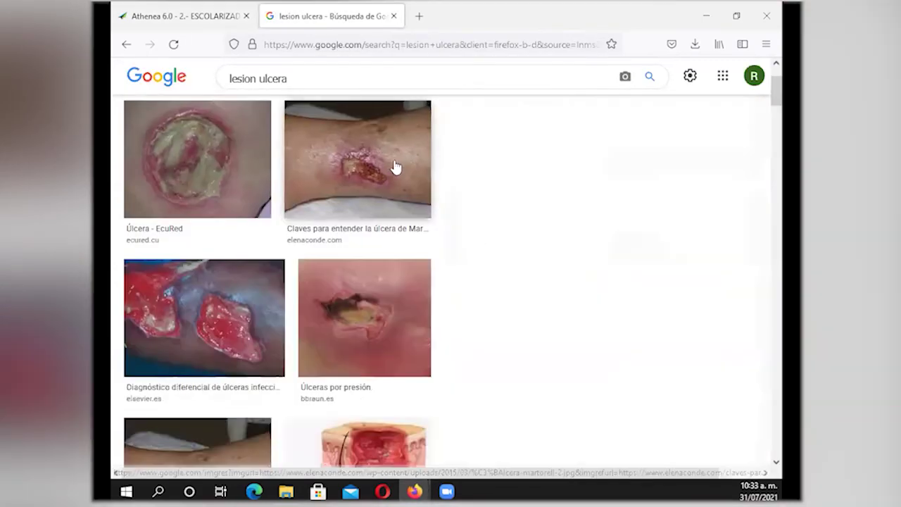
{"action": "left_click", "coordinate": [141, 15]}
{"action": "type", "text": "https://www.google.com/search?q=lesion+ulcera&client=firefox-b-d&source=lnms&tbm=isch&sa=X&ved=2ahUKEwjSm7Lpz43YAhUES60KHXGYANMQ_AUoAXoECAEQAw&biw=1024&bih=642#imgrc=5X3jB6c531x_HM"}
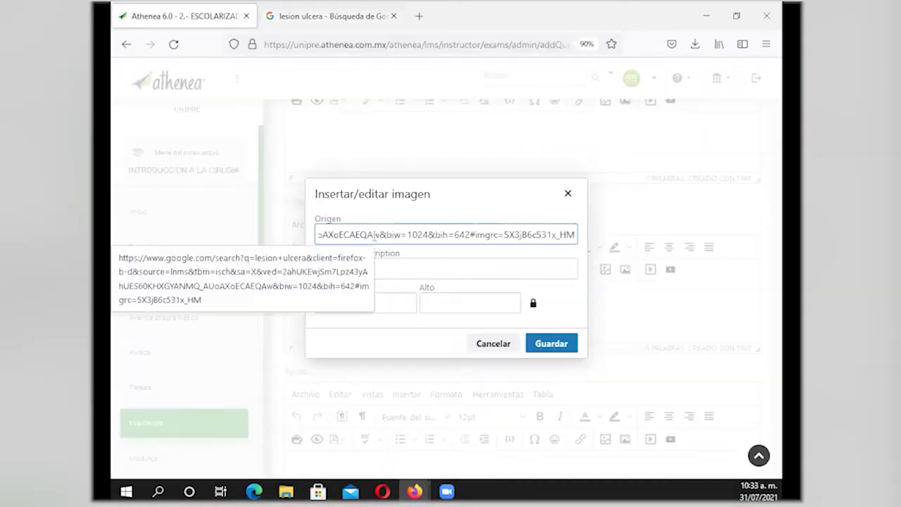
{"action": "left_click", "coordinate": [420, 271]}
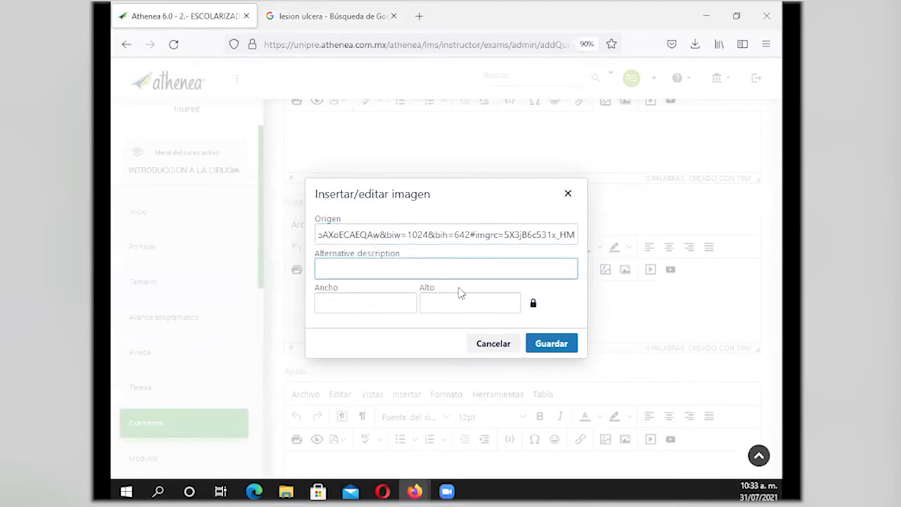
{"action": "left_click", "coordinate": [534, 343]}
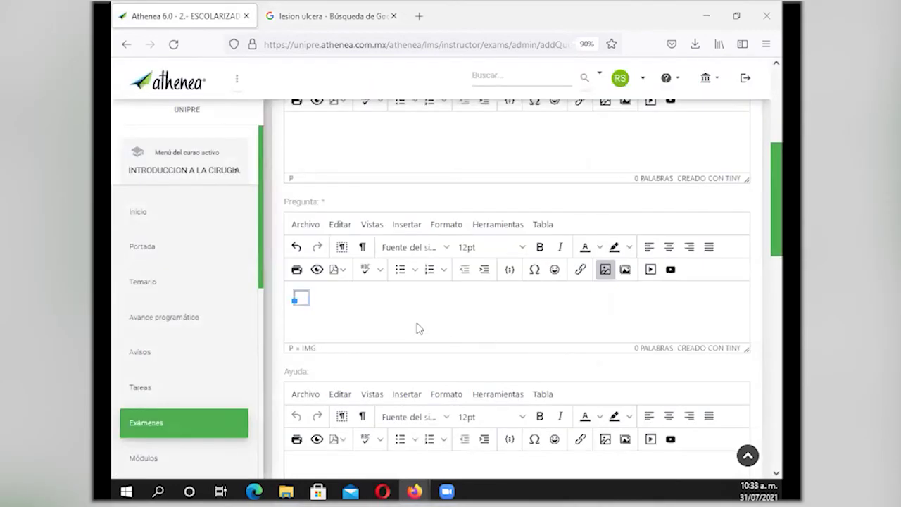
Delete the broken image placeholder from the question text
{"action": "left_click", "coordinate": [299, 299]}
{"action": "key", "text": "Delete"}
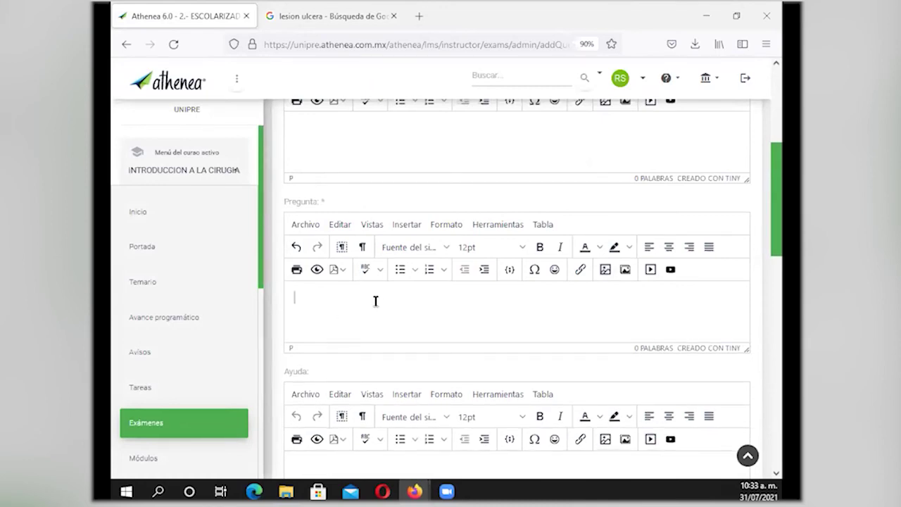
{"action": "scroll", "coordinate": [460, 316], "scroll_direction": "down", "scroll_amount": 3}
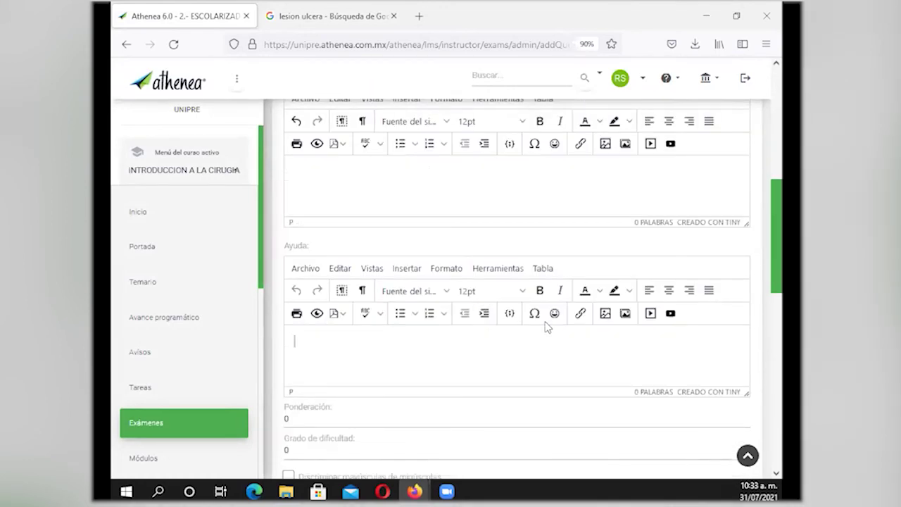
{"action": "scroll", "coordinate": [563, 327], "scroll_direction": "up", "scroll_amount": 3}
Open the Imágenes compartidas manager from the Pregunta editor's toolbar
{"action": "left_click", "coordinate": [650, 270]}
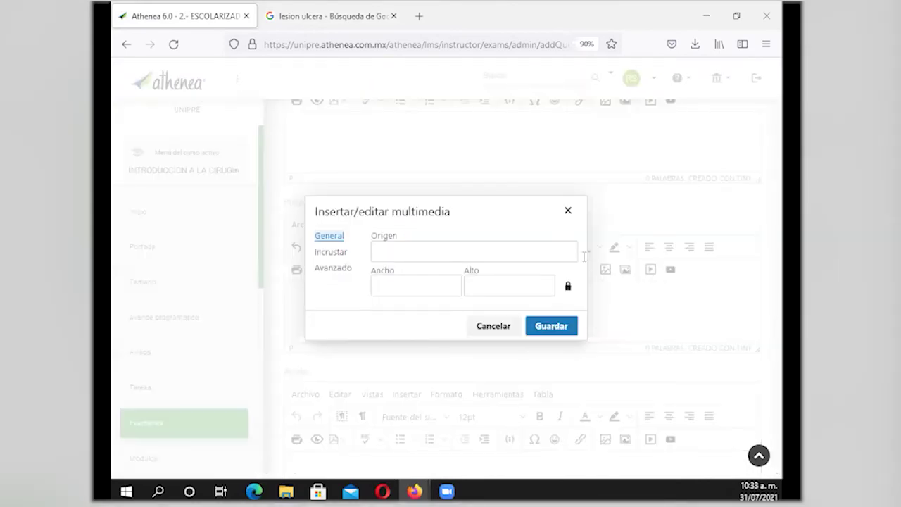
{"action": "left_click", "coordinate": [568, 209]}
{"action": "left_click", "coordinate": [626, 270]}
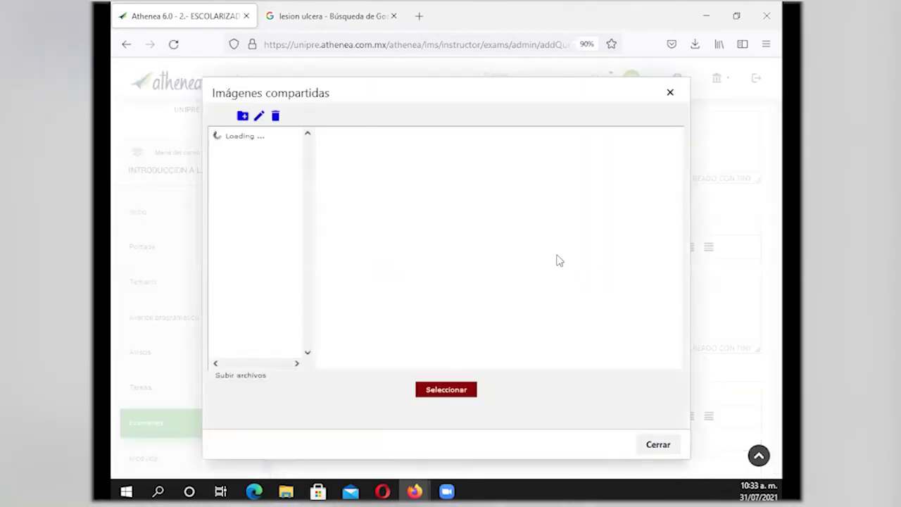
{"action": "left_click", "coordinate": [671, 93]}
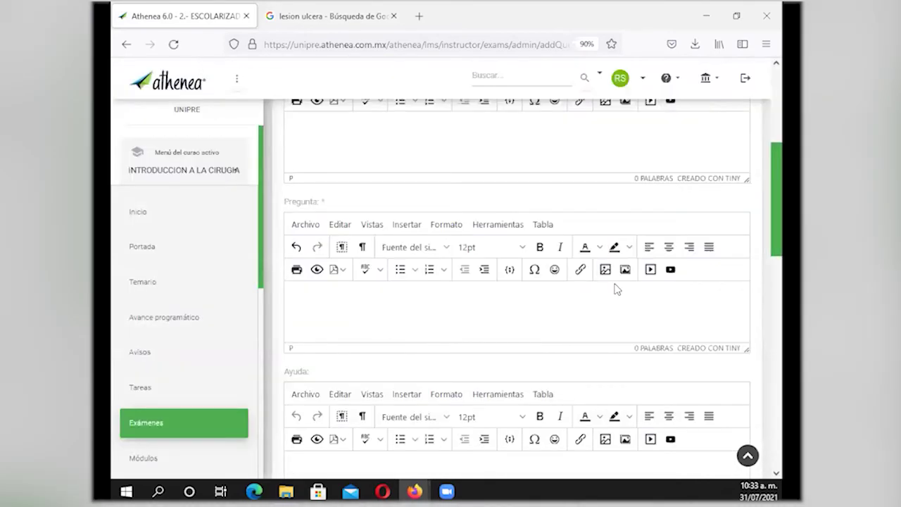
{"action": "left_click", "coordinate": [624, 268]}
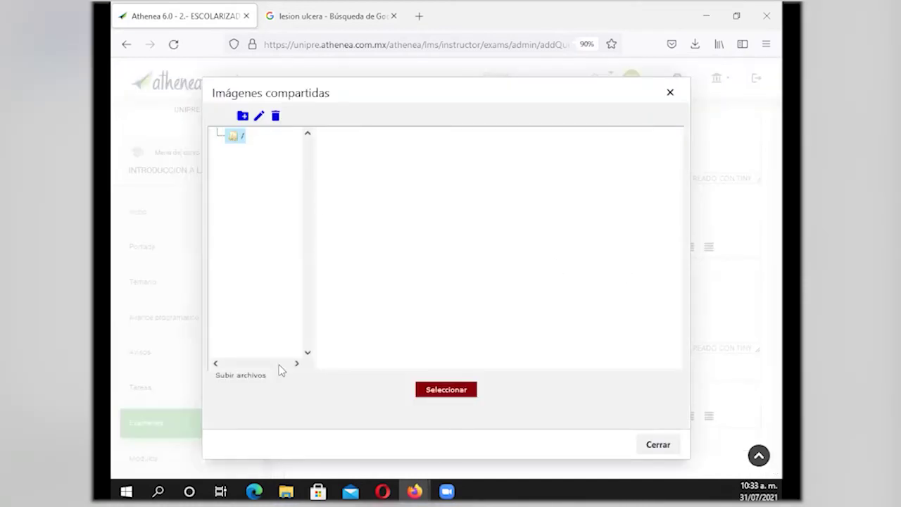
Create a new folder under the root and select it
{"action": "left_click", "coordinate": [242, 117]}
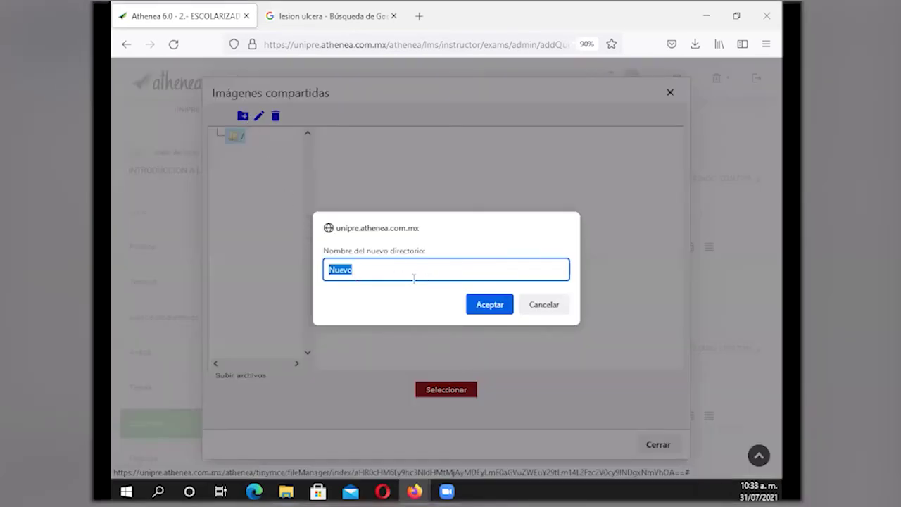
{"action": "type", "text": "Ulcera"}
{"action": "left_click", "coordinate": [490, 308]}
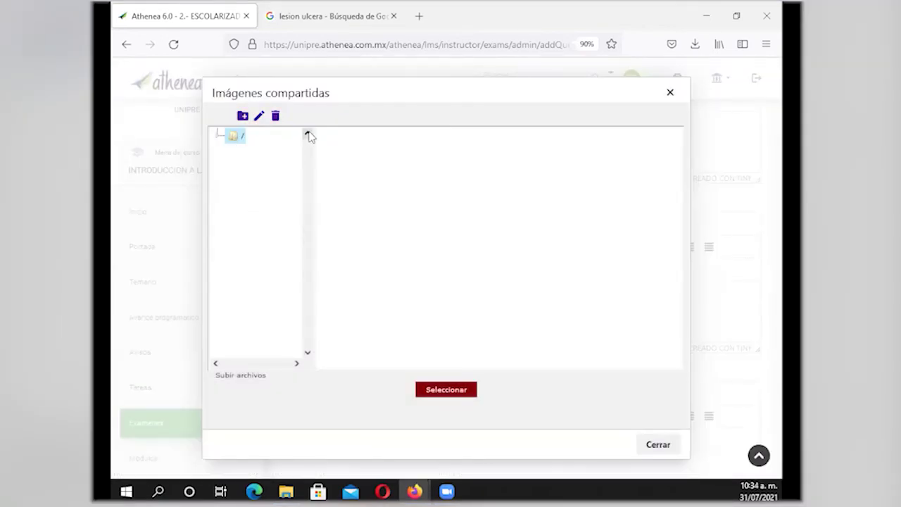
{"action": "left_click", "coordinate": [238, 137]}
{"action": "left_click", "coordinate": [268, 151]}
Try renaming the folder to 'Ulcera' and dismiss the Bad Request and Forbidden errors
{"action": "left_click", "coordinate": [259, 118]}
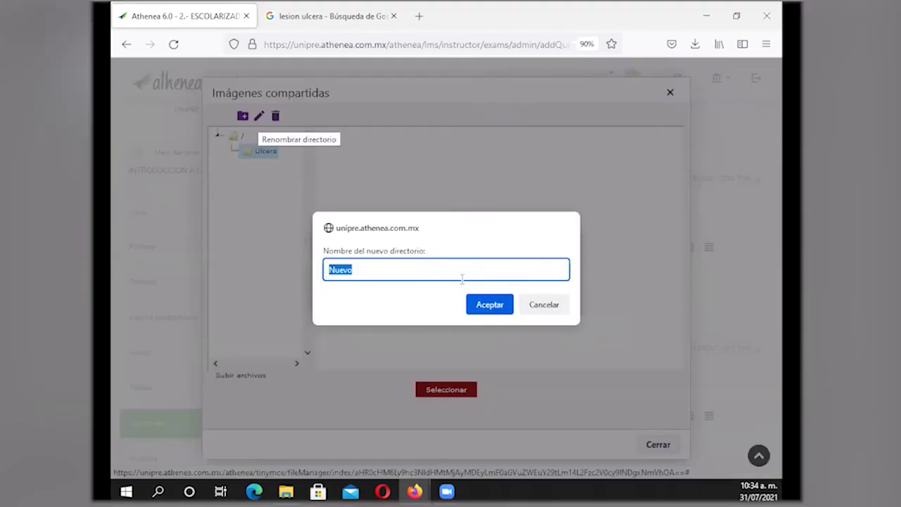
{"action": "type", "text": "Ulcera"}
{"action": "left_click", "coordinate": [491, 305]}
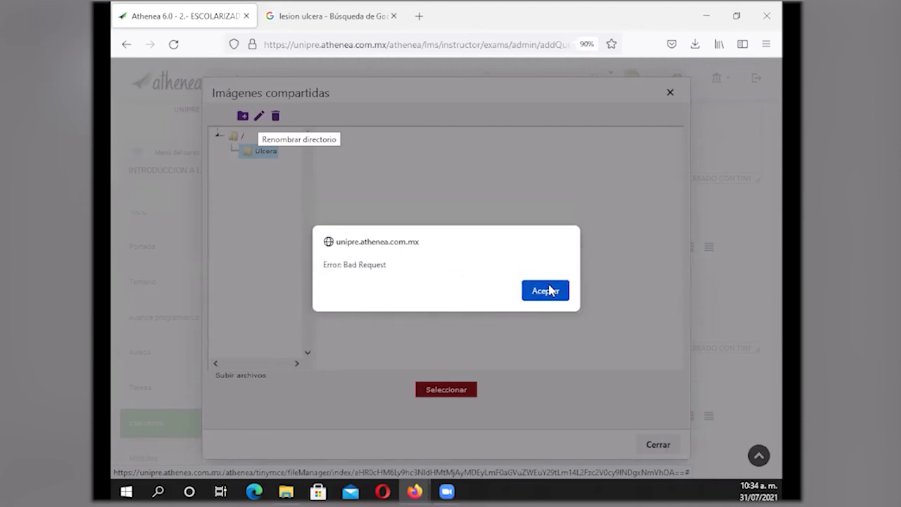
{"action": "left_click", "coordinate": [546, 290]}
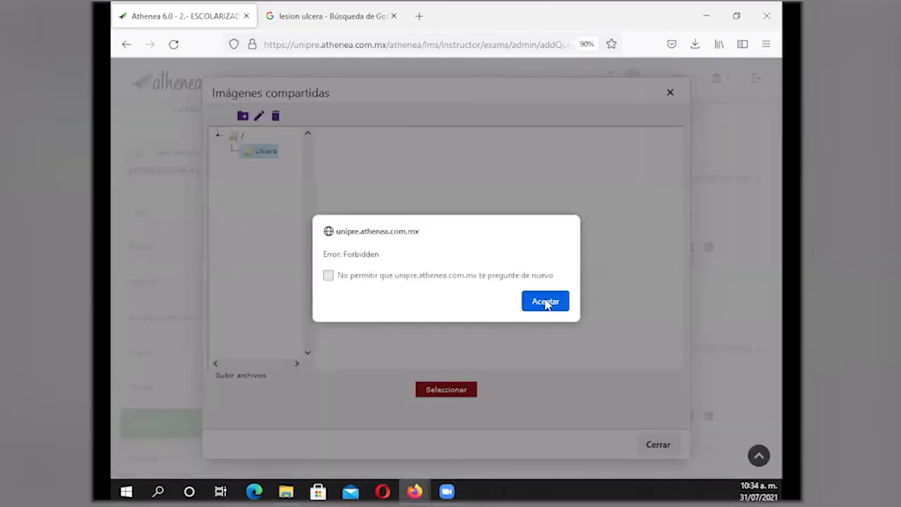
{"action": "left_click", "coordinate": [547, 301]}
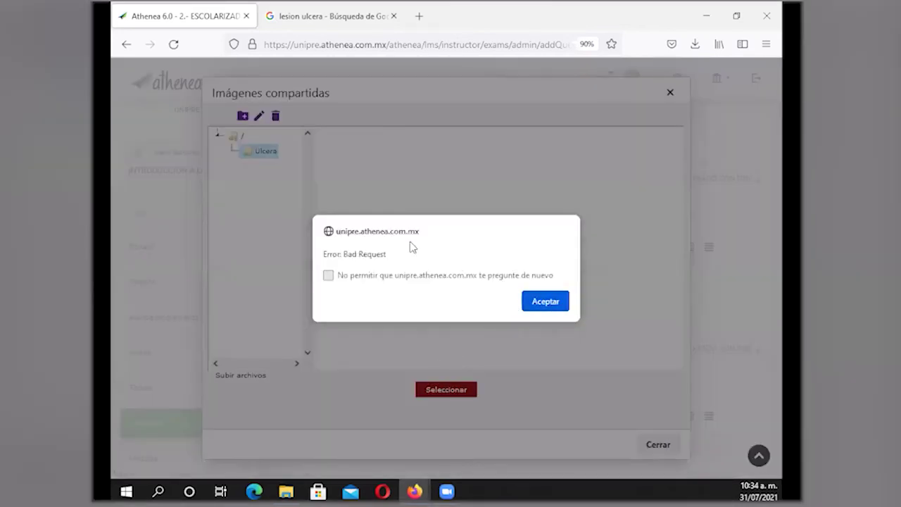
{"action": "left_click", "coordinate": [547, 301]}
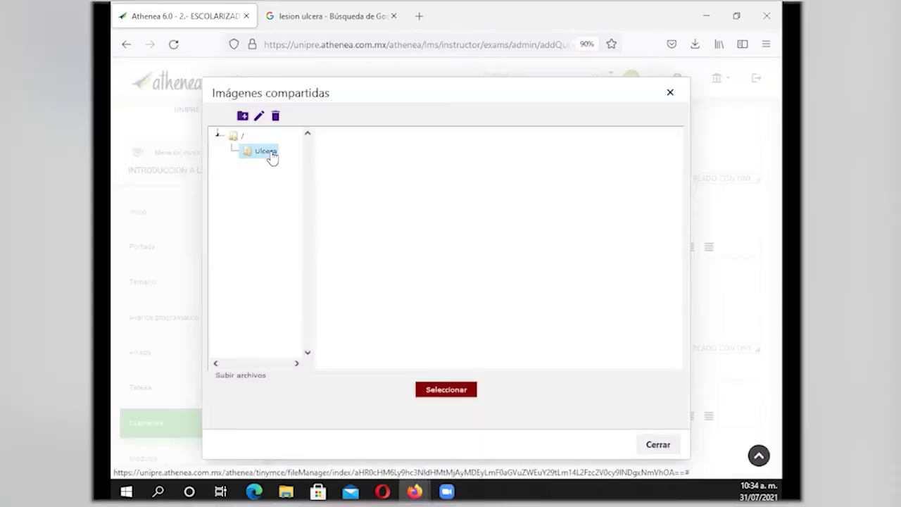
Upload the ulcera image from Imágenes into the folder, dismissing a Bad Request error
{"action": "left_click", "coordinate": [449, 391]}
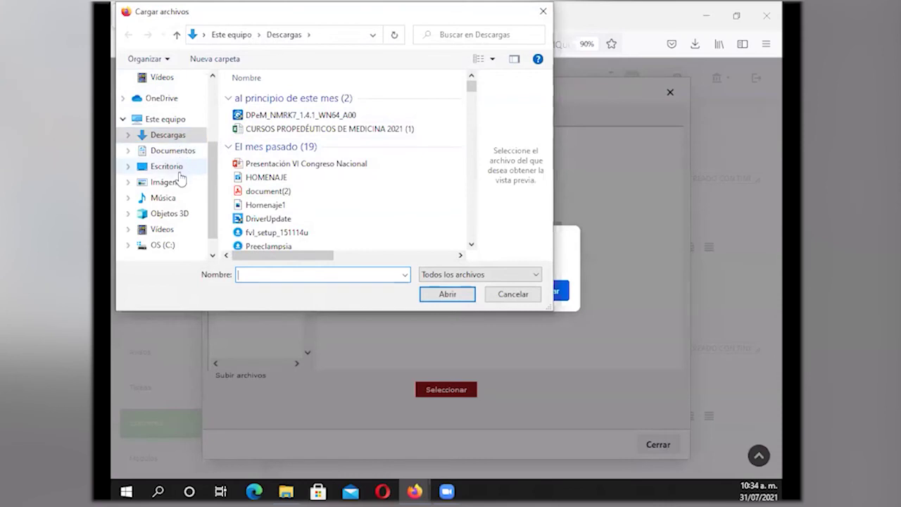
{"action": "left_click", "coordinate": [174, 184]}
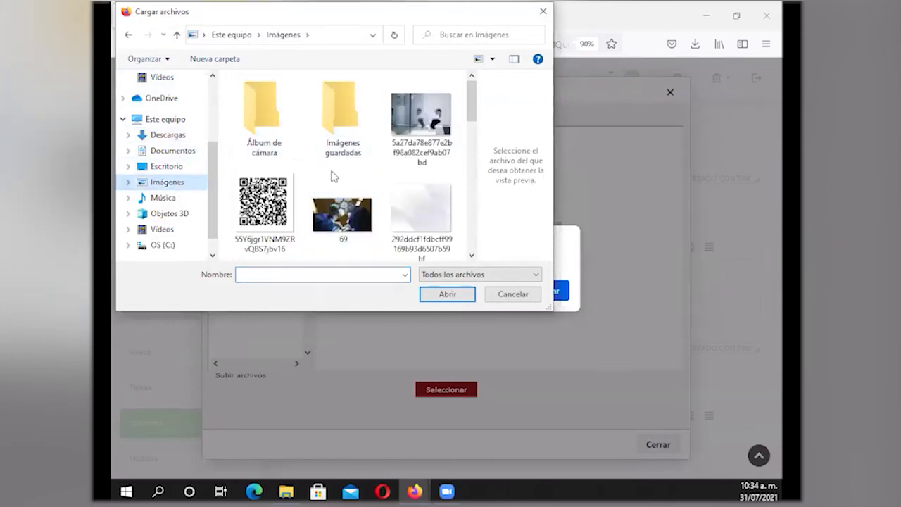
{"action": "scroll", "coordinate": [394, 169], "scroll_direction": "down", "scroll_amount": 5}
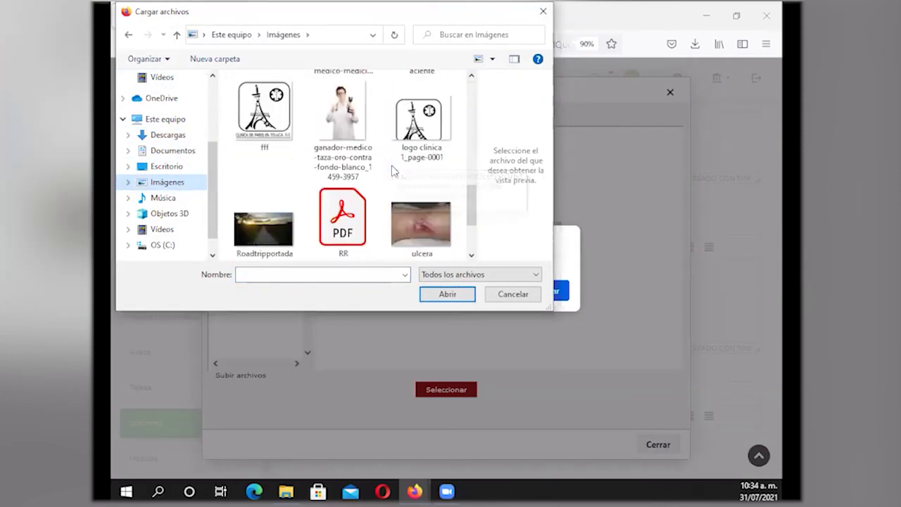
{"action": "scroll", "coordinate": [398, 187], "scroll_direction": "down", "scroll_amount": 1}
{"action": "left_click", "coordinate": [421, 148]}
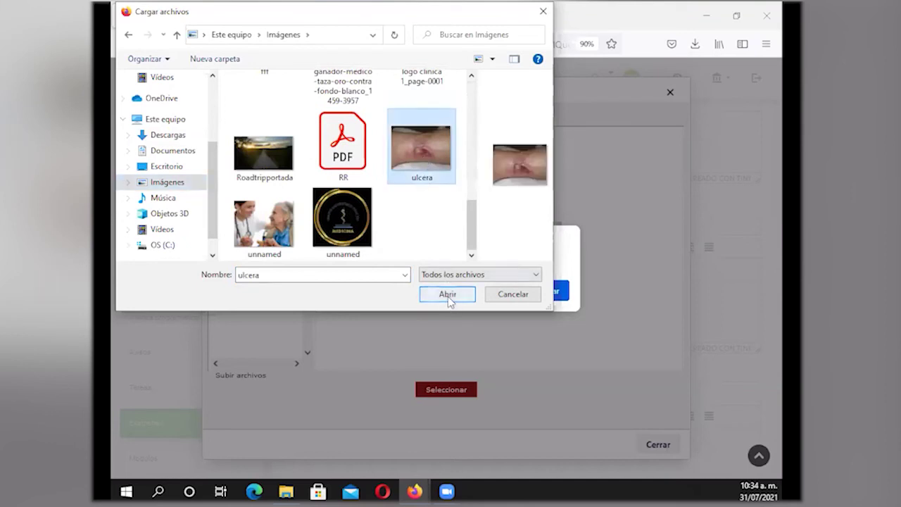
{"action": "left_click", "coordinate": [448, 294]}
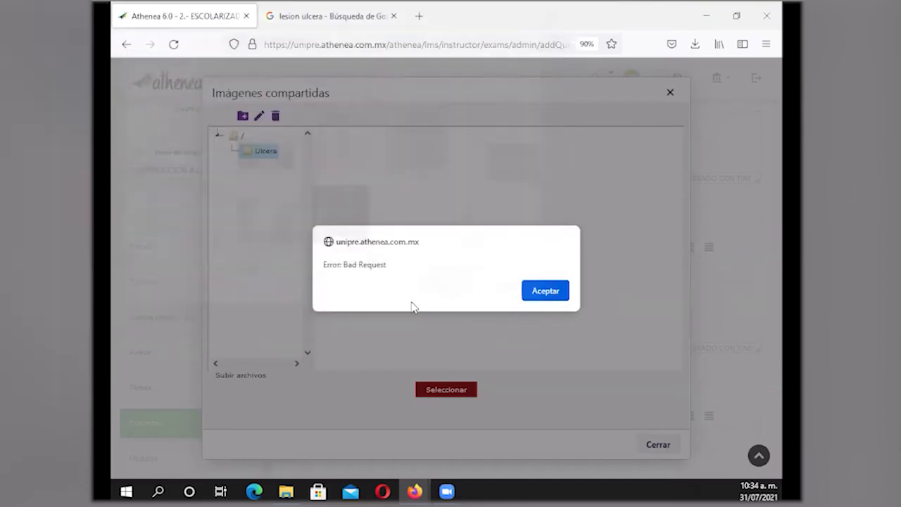
{"action": "left_click", "coordinate": [543, 294]}
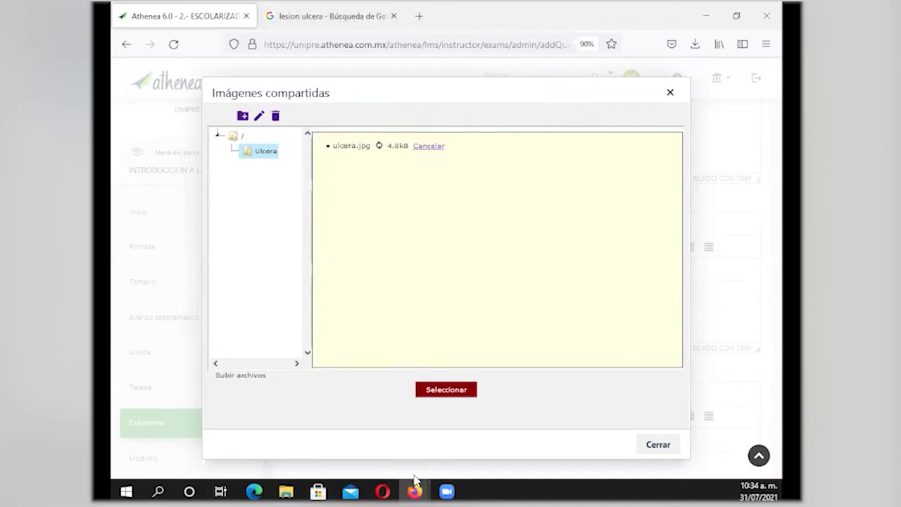
Open the ulcer image's source page in a new tab, then return to Athenea
{"action": "left_click", "coordinate": [355, 16]}
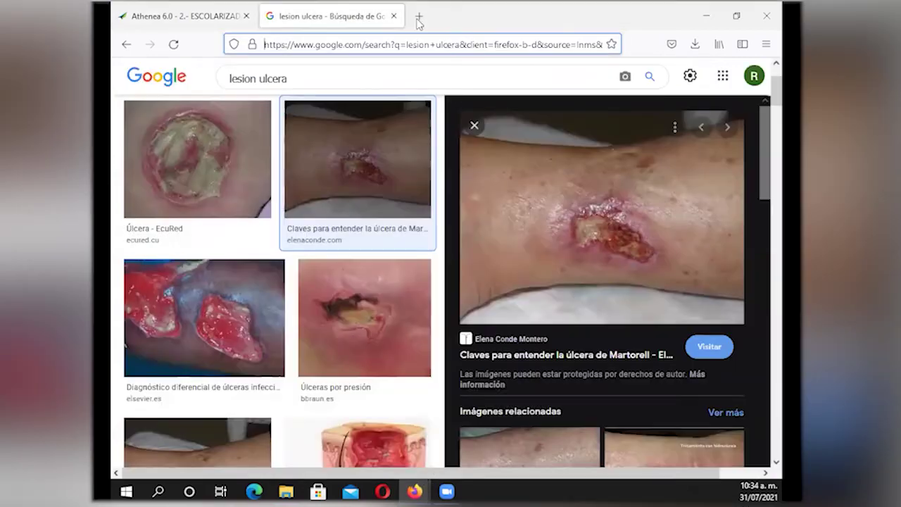
{"action": "right_click", "coordinate": [559, 198]}
{"action": "left_click", "coordinate": [514, 251]}
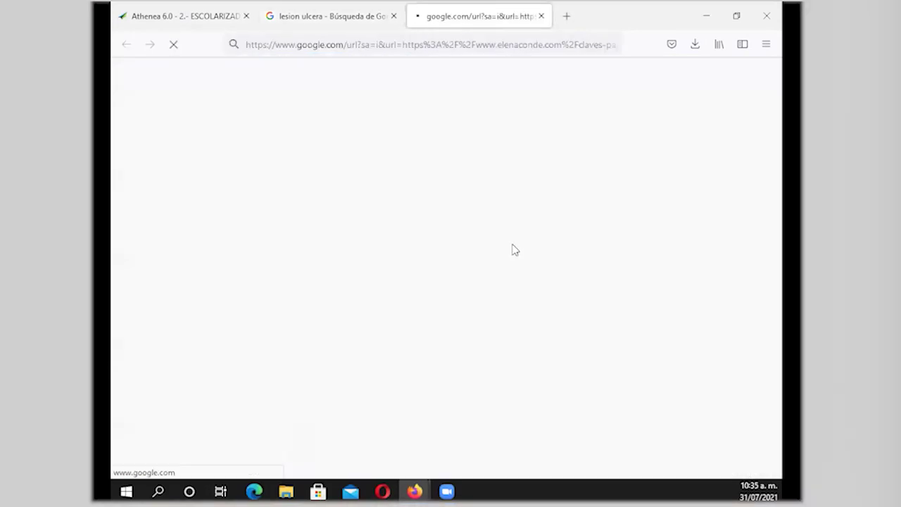
{"action": "left_click", "coordinate": [355, 18]}
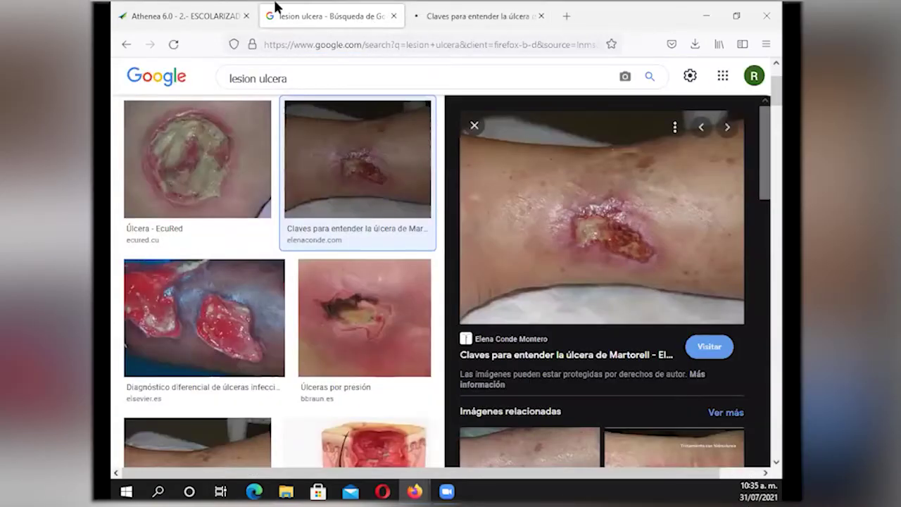
{"action": "left_click", "coordinate": [212, 13]}
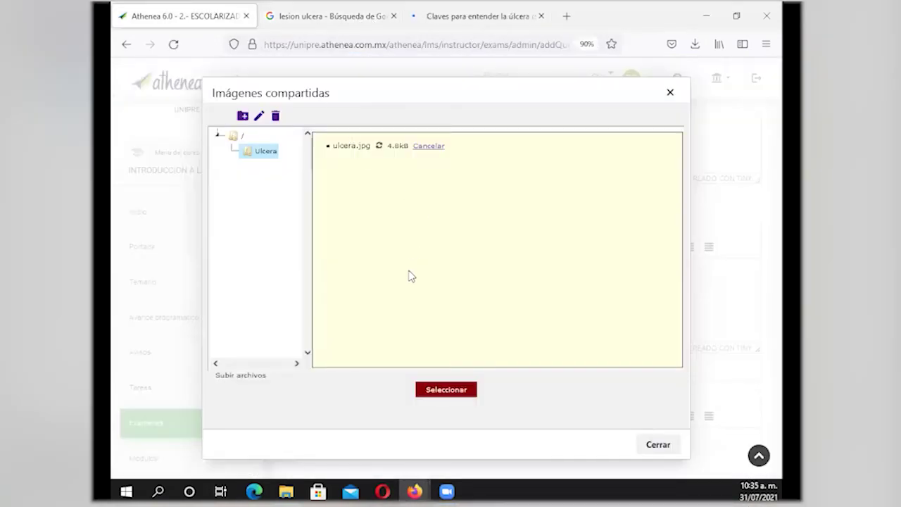
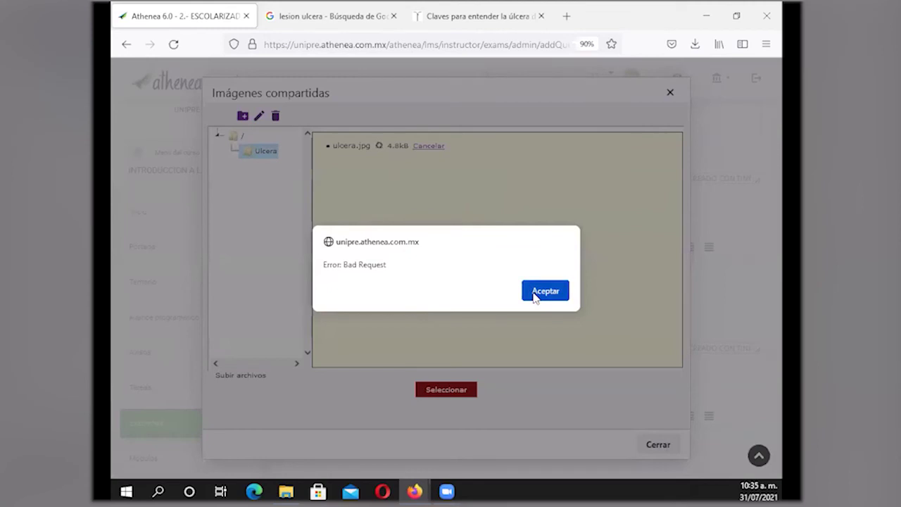
Dismiss the Bad Request errors and cancel creating a new shared images folder
{"action": "left_click", "coordinate": [538, 291]}
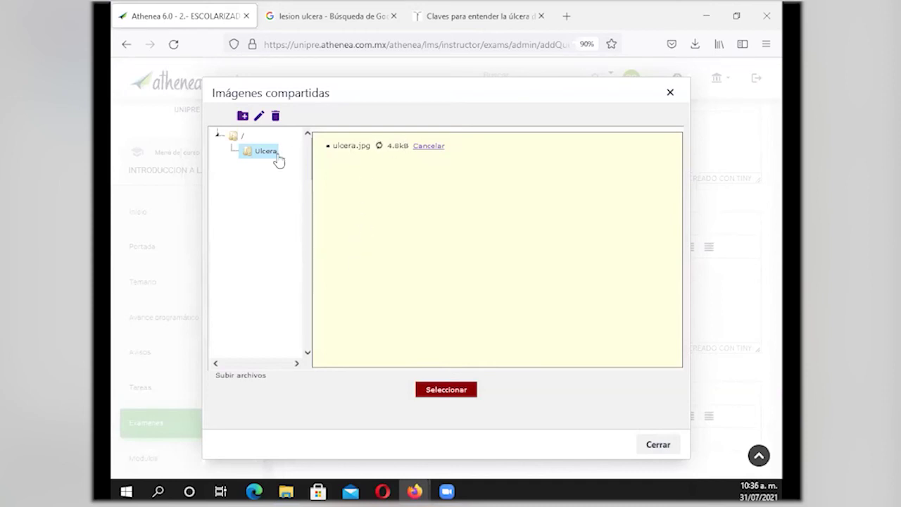
{"action": "left_click", "coordinate": [243, 116]}
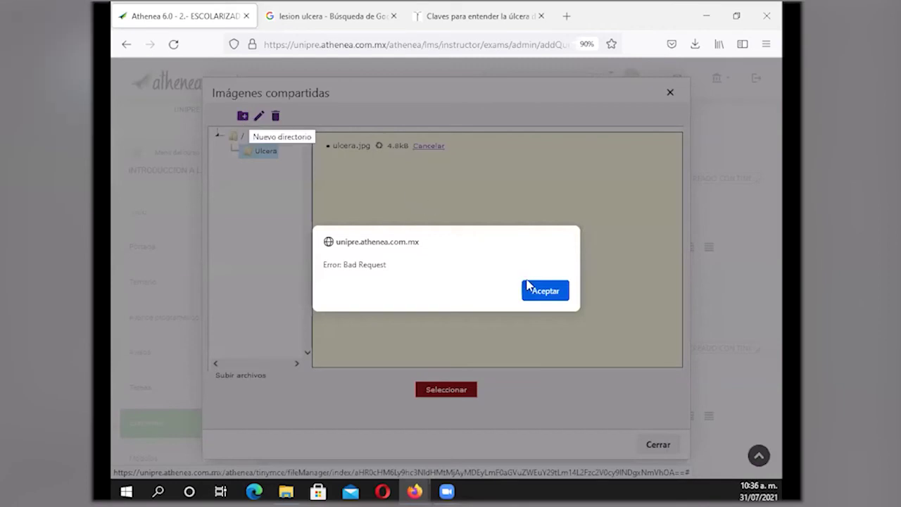
{"action": "left_click", "coordinate": [530, 289]}
{"action": "left_click", "coordinate": [259, 116]}
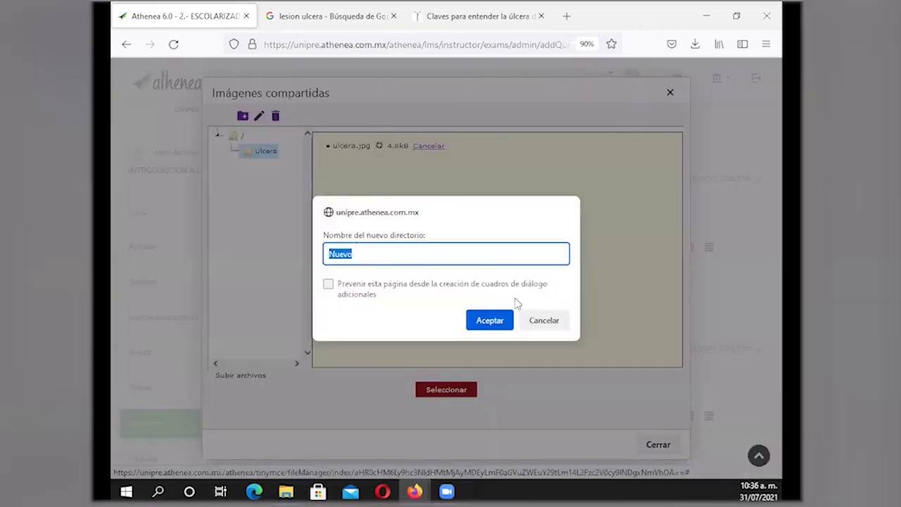
{"action": "left_click", "coordinate": [544, 320]}
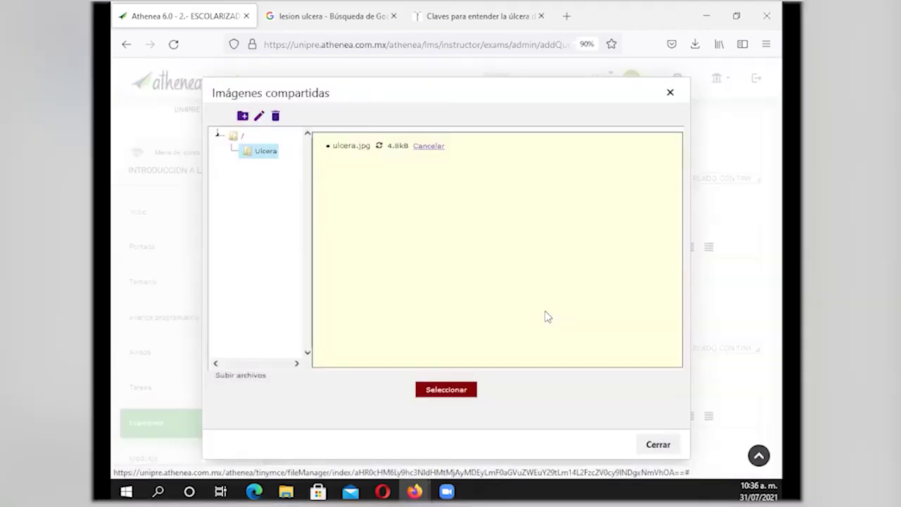
Cancel the stalled ulcera.jpg upload and re-upload the ulcera image file
{"action": "left_click", "coordinate": [427, 146]}
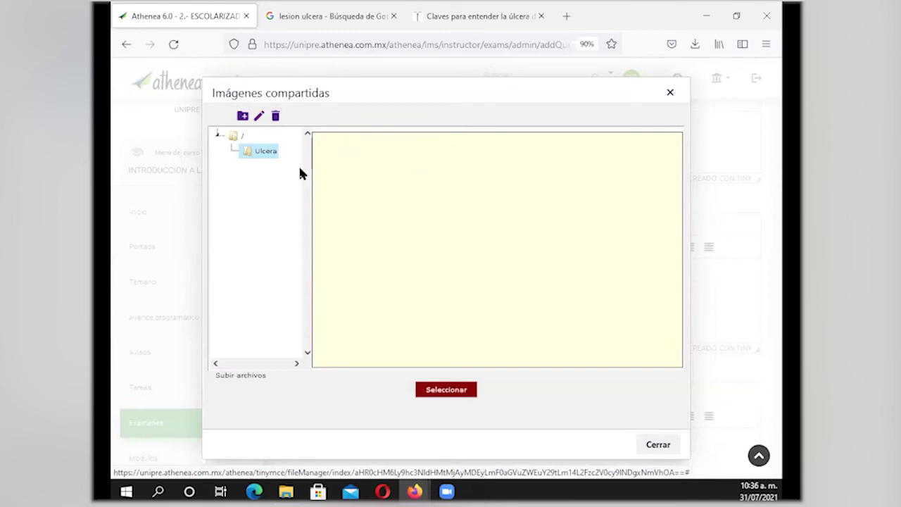
{"action": "left_click", "coordinate": [463, 386]}
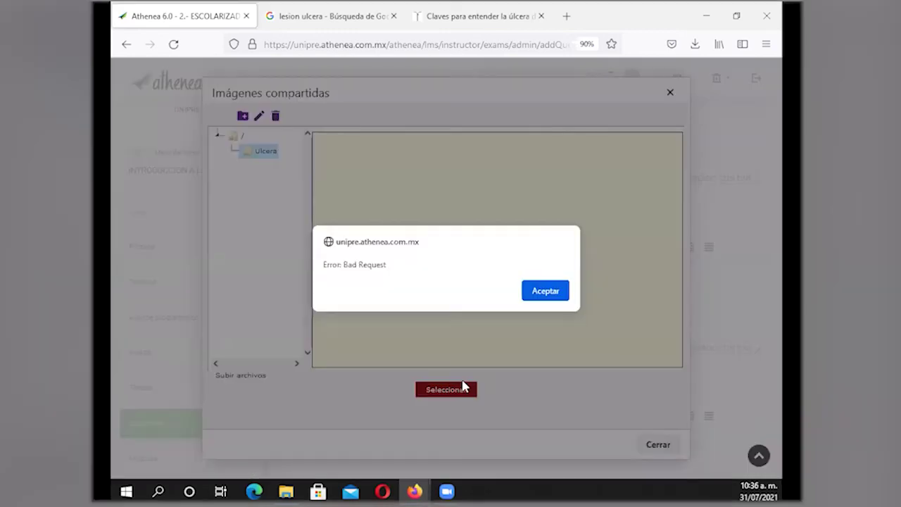
{"action": "left_click", "coordinate": [545, 290]}
{"action": "left_click", "coordinate": [446, 389]}
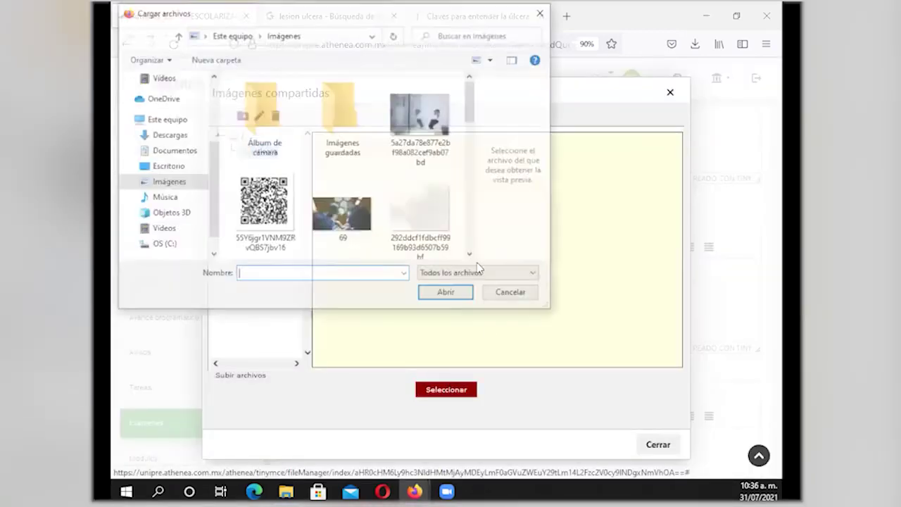
{"action": "scroll", "coordinate": [361, 204], "scroll_direction": "down", "scroll_amount": 3}
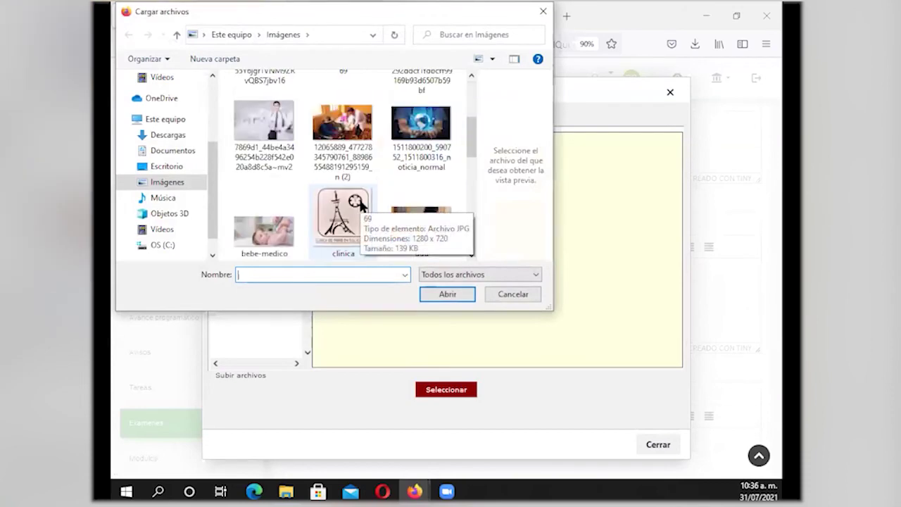
{"action": "scroll", "coordinate": [355, 207], "scroll_direction": "down", "scroll_amount": 6}
{"action": "left_click", "coordinate": [428, 180]}
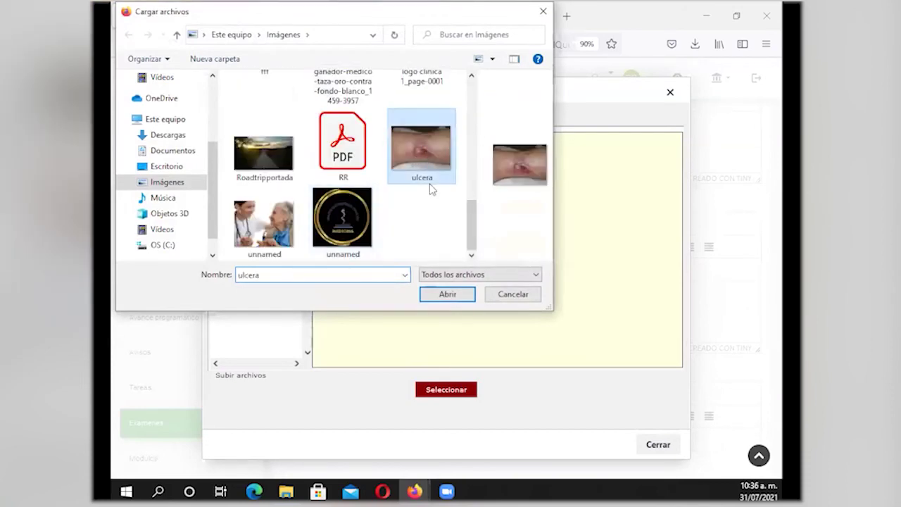
{"action": "left_click", "coordinate": [459, 295]}
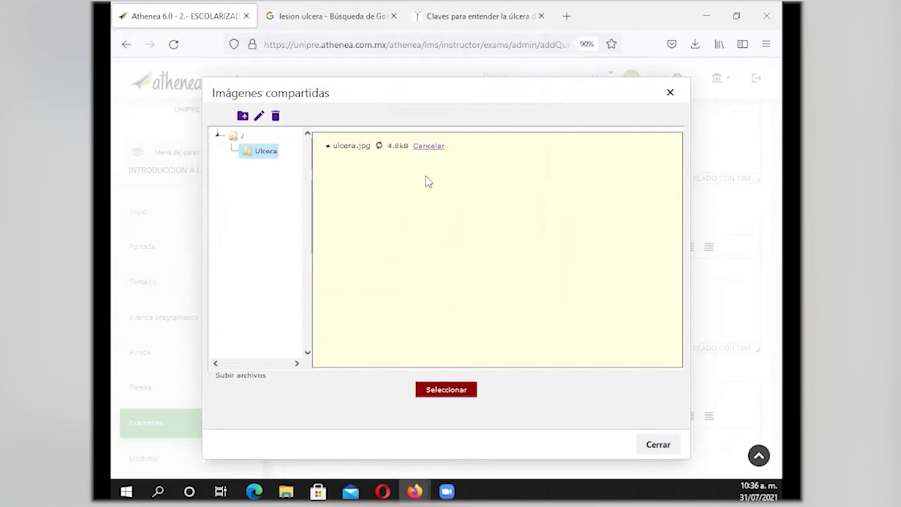
{"action": "left_click", "coordinate": [448, 390]}
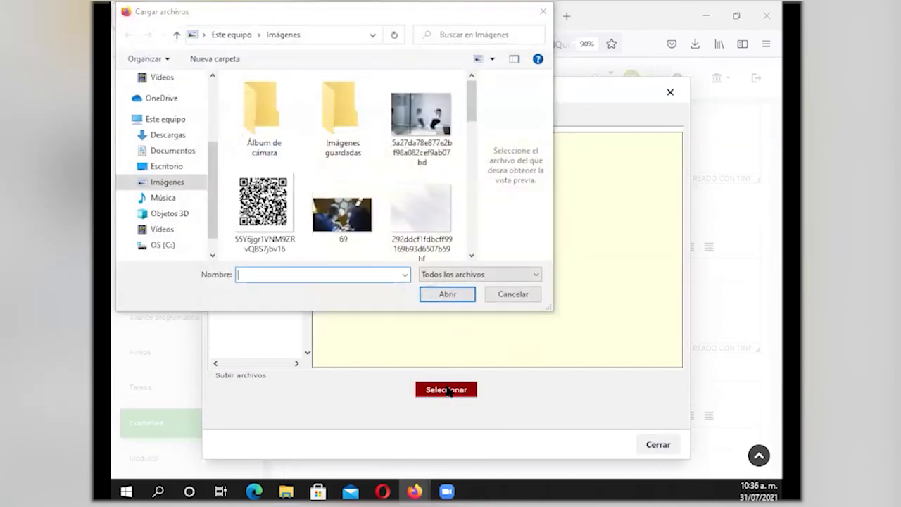
{"action": "left_click", "coordinate": [543, 11]}
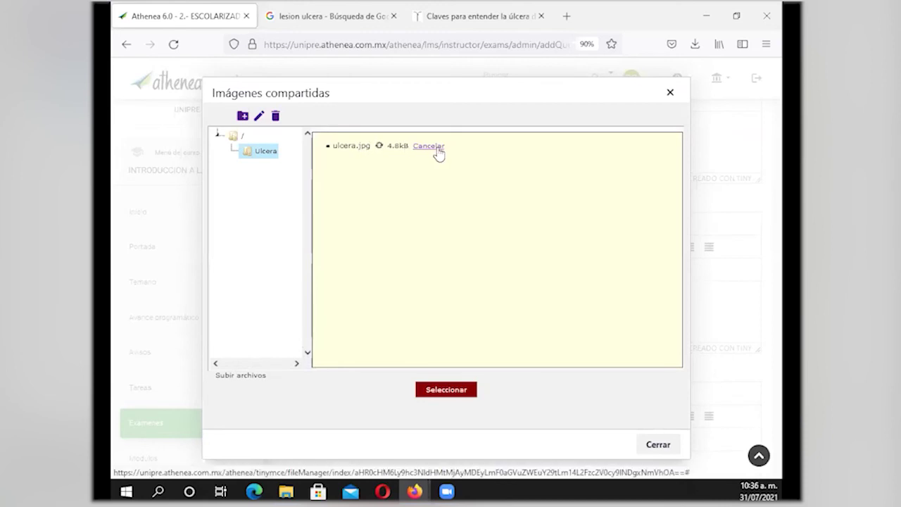
Close Imágenes compartidas and reopen the shared images browser from the Pregunta editor
{"action": "left_click", "coordinate": [670, 92]}
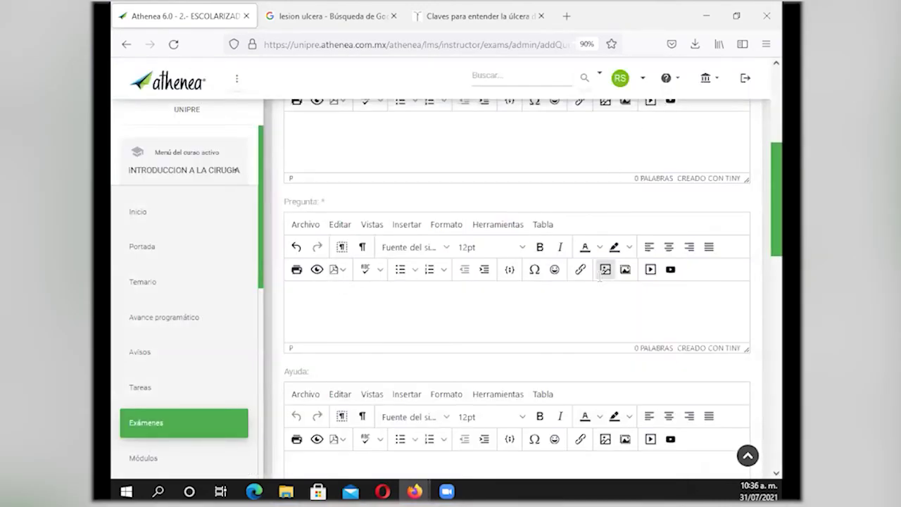
{"action": "scroll", "coordinate": [557, 332], "scroll_direction": "down", "scroll_amount": 2}
{"action": "scroll", "coordinate": [493, 356], "scroll_direction": "up", "scroll_amount": 3}
{"action": "left_click", "coordinate": [605, 270]}
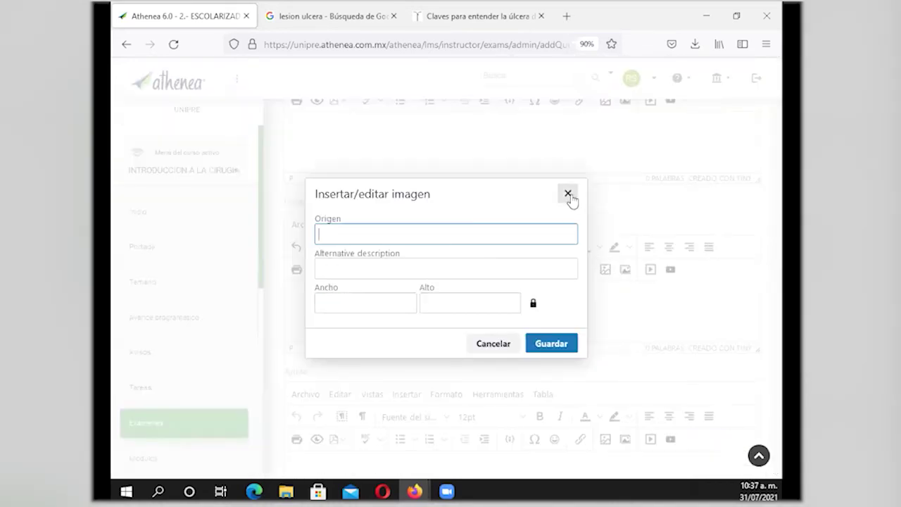
{"action": "left_click", "coordinate": [568, 195]}
{"action": "left_click", "coordinate": [625, 269]}
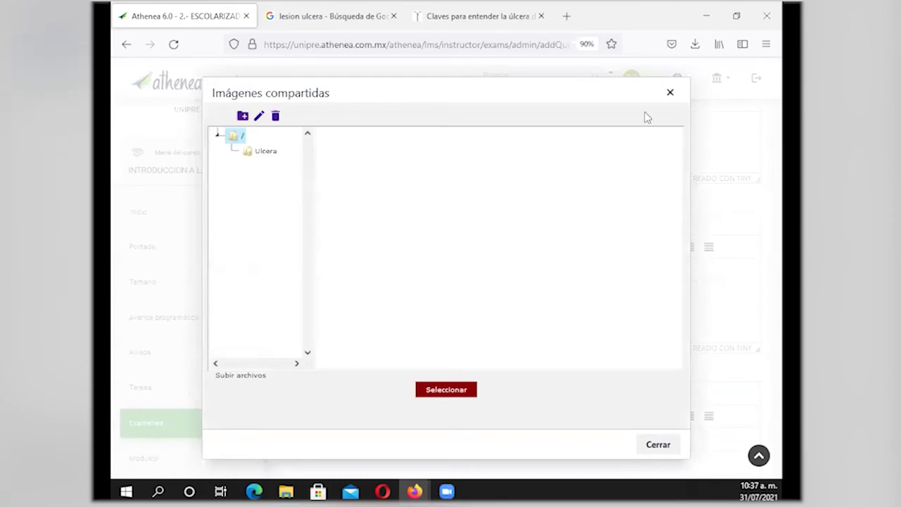
Upload ulcera into the Ulcera folder and insert the ulcer photo into the question
{"action": "left_click", "coordinate": [264, 151]}
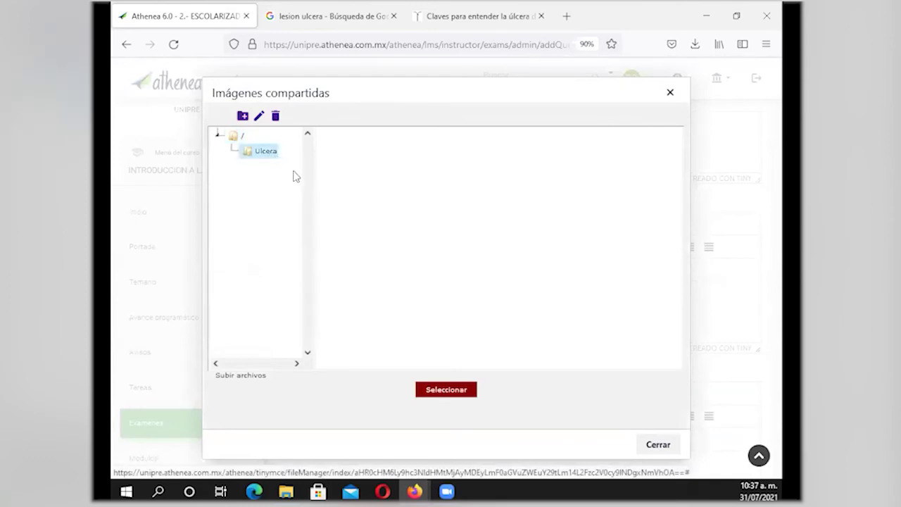
{"action": "left_click", "coordinate": [446, 391]}
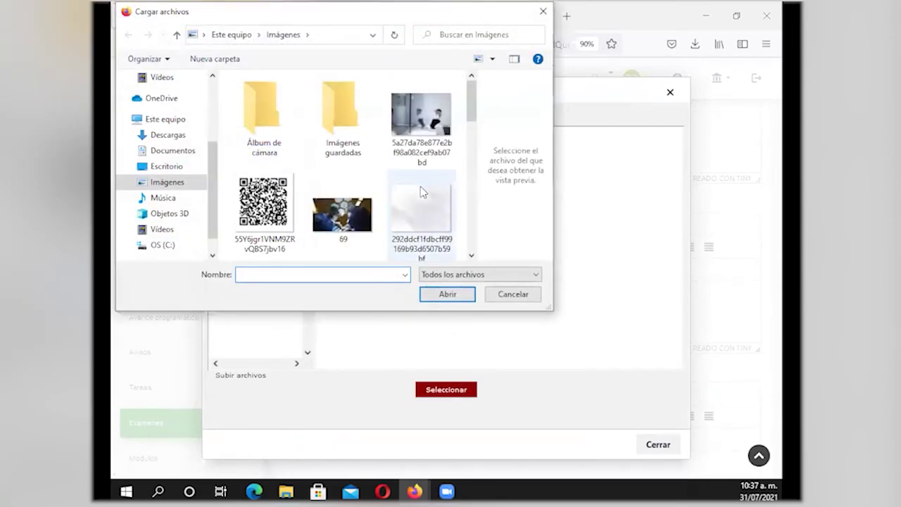
{"action": "scroll", "coordinate": [421, 191], "scroll_direction": "down", "scroll_amount": 6}
{"action": "left_click", "coordinate": [415, 226]}
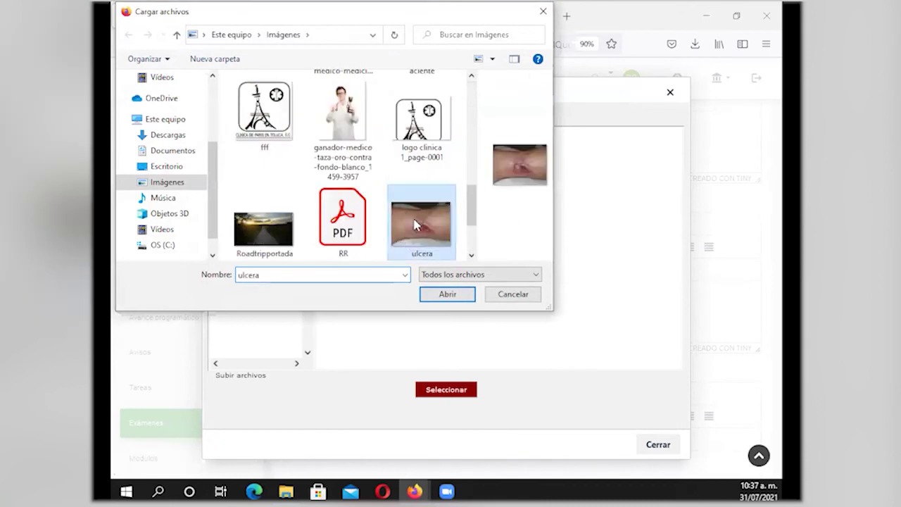
{"action": "left_click", "coordinate": [457, 294]}
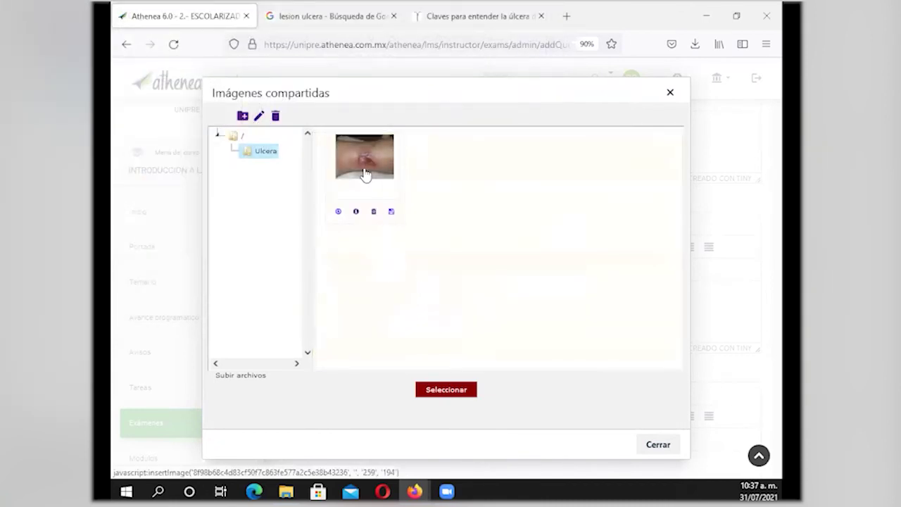
{"action": "left_click", "coordinate": [364, 175]}
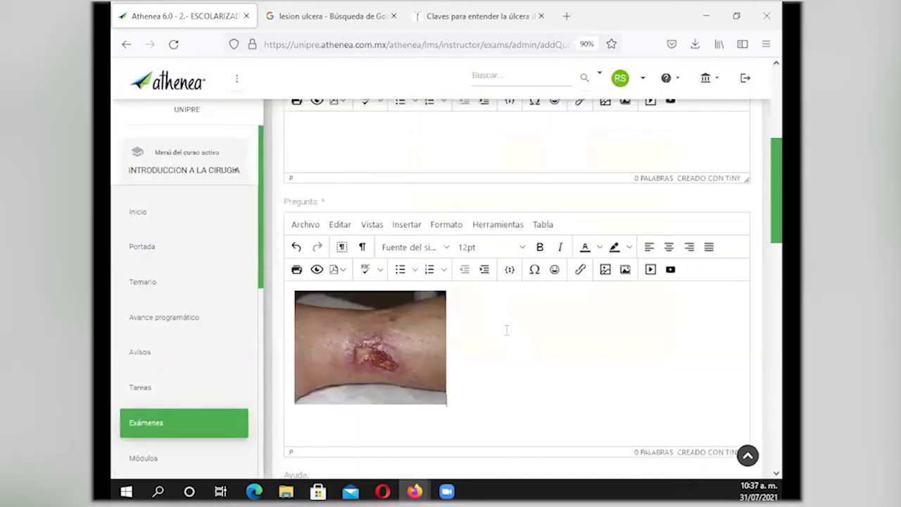
Add two blank lines above the ulcer photo in the Pregunta editor
{"action": "scroll", "coordinate": [493, 335], "scroll_direction": "up", "scroll_amount": 3}
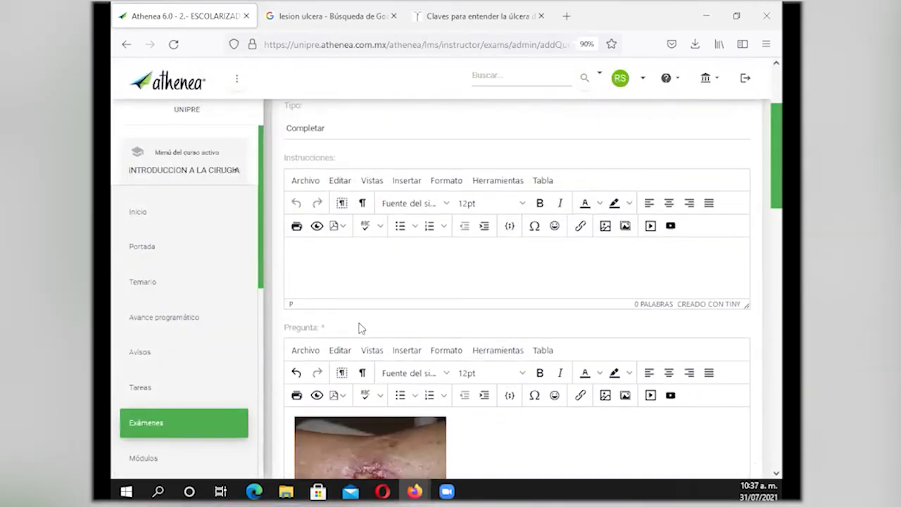
{"action": "scroll", "coordinate": [380, 321], "scroll_direction": "down", "scroll_amount": 1}
{"action": "scroll", "coordinate": [423, 345], "scroll_direction": "down", "scroll_amount": 1}
{"action": "scroll", "coordinate": [469, 376], "scroll_direction": "up", "scroll_amount": 5}
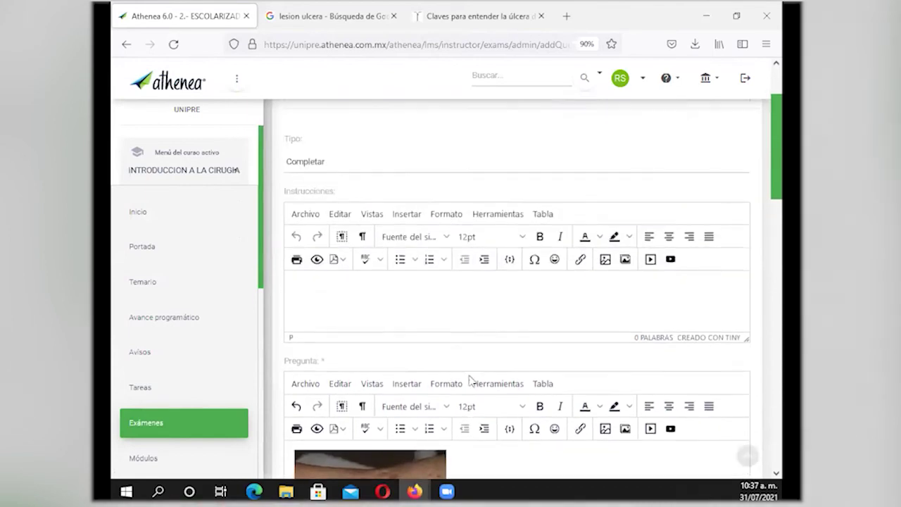
{"action": "scroll", "coordinate": [378, 352], "scroll_direction": "down", "scroll_amount": 3}
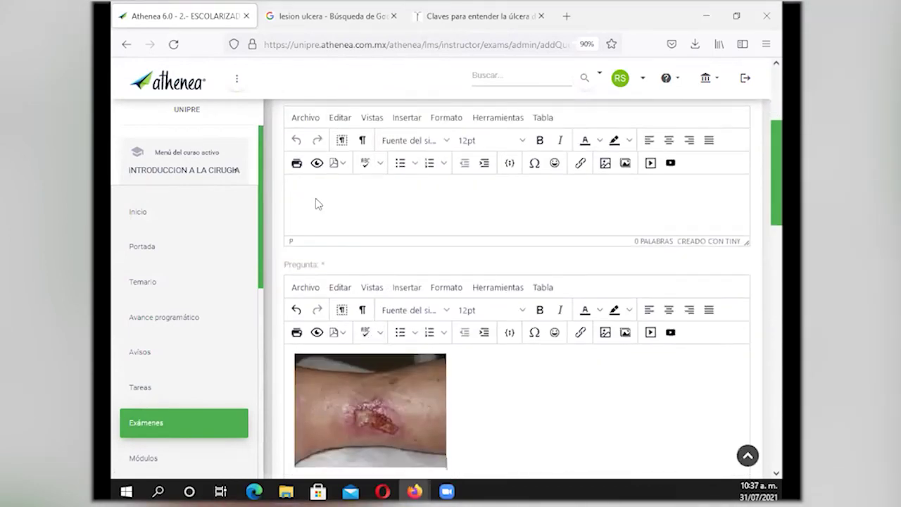
{"action": "scroll", "coordinate": [511, 400], "scroll_direction": "down", "scroll_amount": 3}
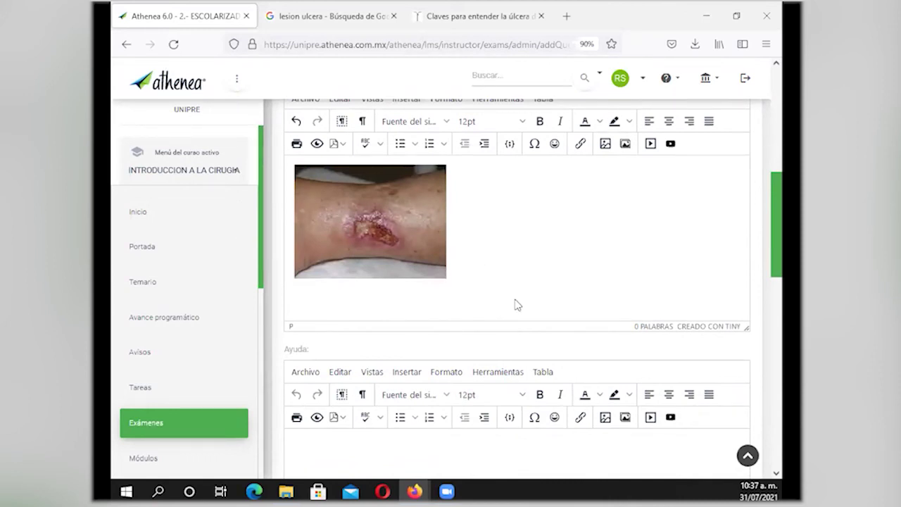
{"action": "scroll", "coordinate": [515, 304], "scroll_direction": "up", "scroll_amount": 1}
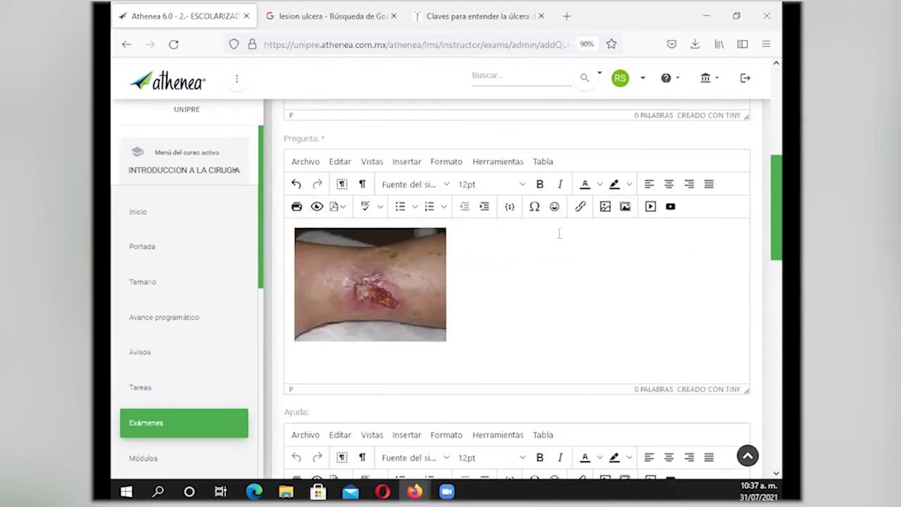
{"action": "scroll", "coordinate": [531, 316], "scroll_direction": "up", "scroll_amount": 2}
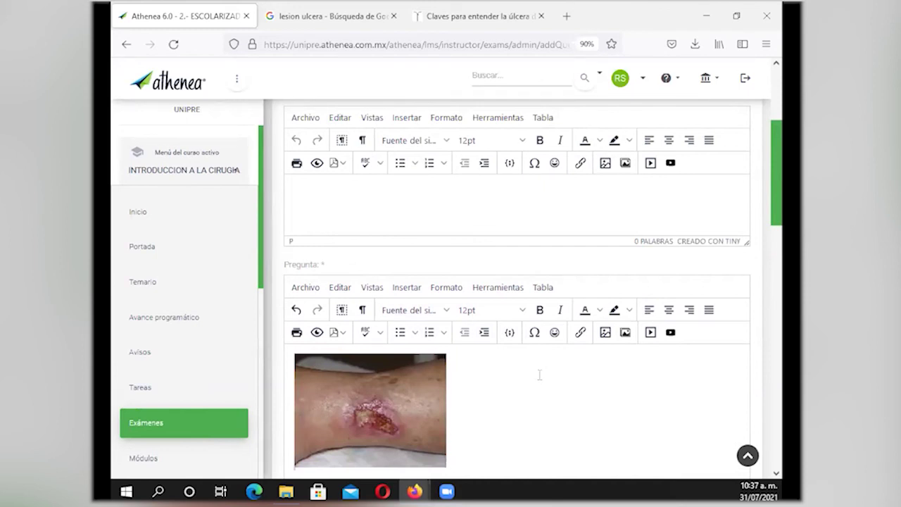
{"action": "key", "text": "Return"}
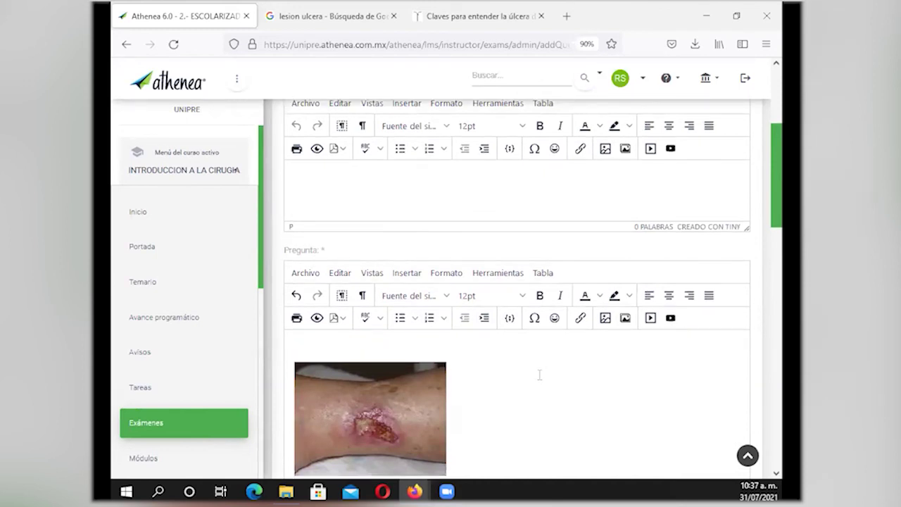
{"action": "key", "text": "Return"}
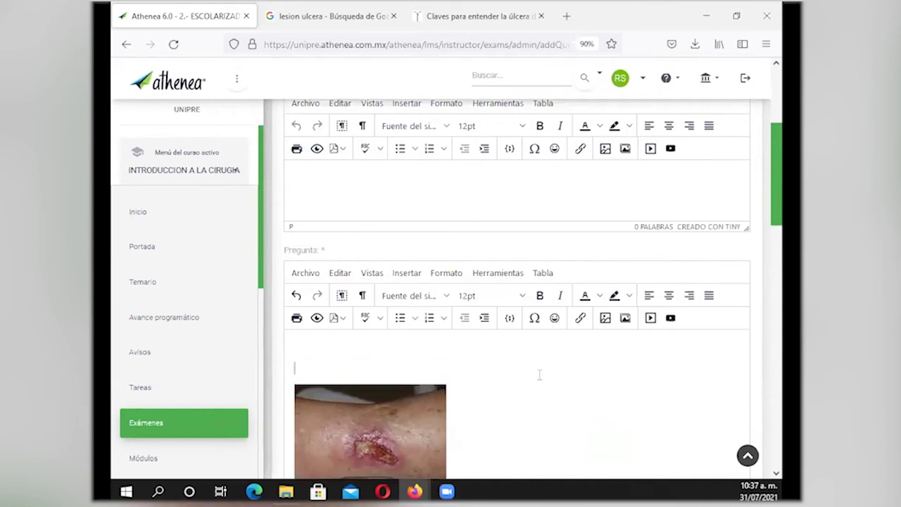
{"action": "key", "text": "Up"}
Enter 'Describe la lesion?' as the question text above the photo
{"action": "type", "text": "QUE"}
{"action": "key", "text": "BackSpace"}
{"action": "key", "text": "BackSpace"}
{"action": "key", "text": "BackSpace"}
{"action": "scroll", "coordinate": [310, 352], "scroll_direction": "down", "scroll_amount": 2}
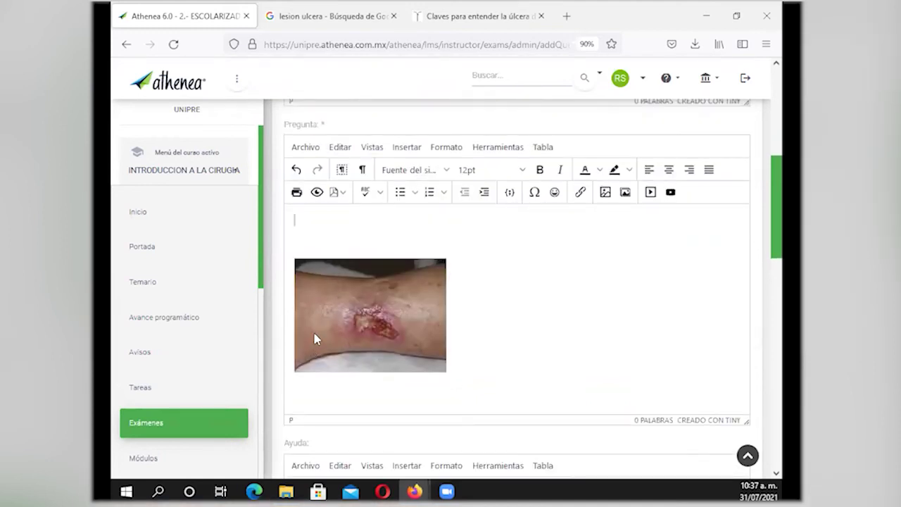
{"action": "type", "text": "Describe la lesion"}
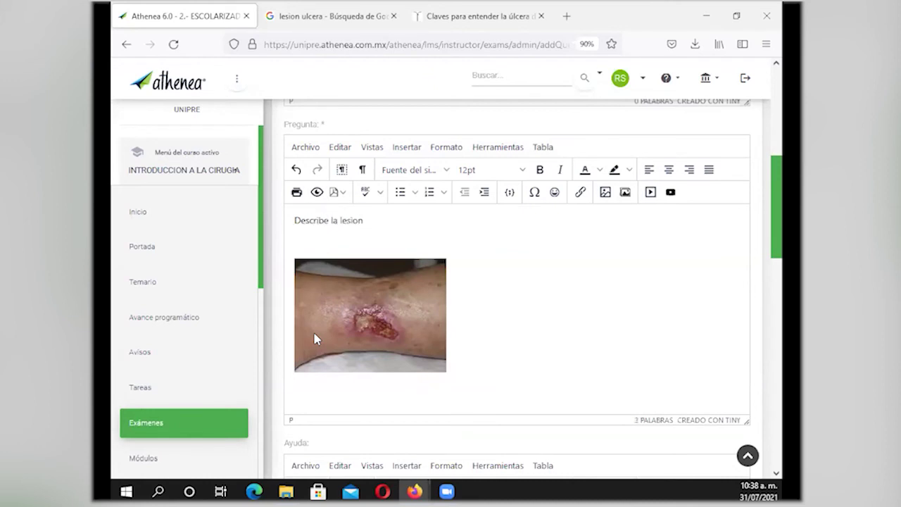
{"action": "type", "text": "?"}
{"action": "right_click", "coordinate": [351, 219]}
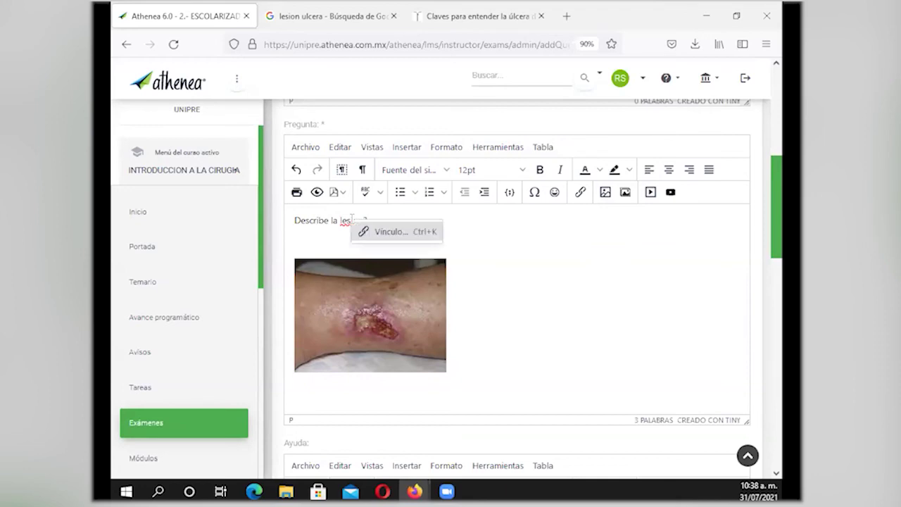
{"action": "left_click", "coordinate": [341, 239]}
{"action": "scroll", "coordinate": [341, 240], "scroll_direction": "down", "scroll_amount": 2}
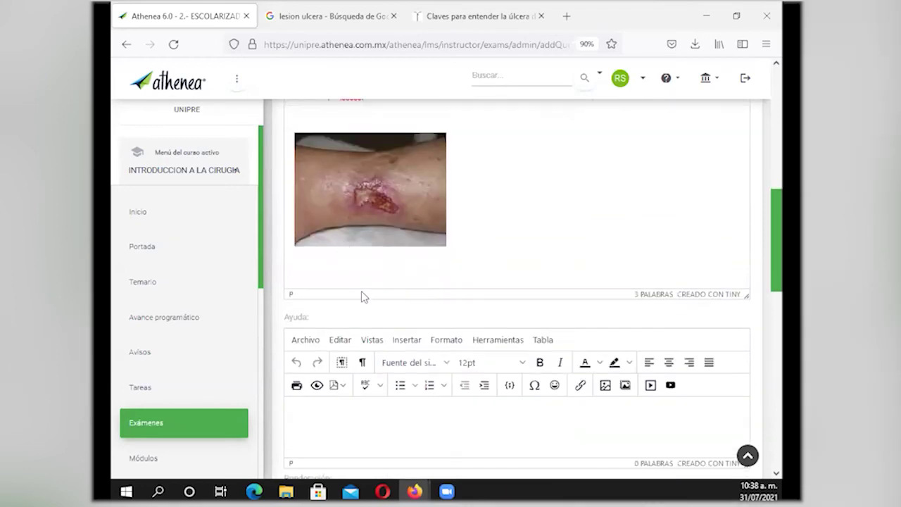
{"action": "scroll", "coordinate": [363, 303], "scroll_direction": "up", "scroll_amount": 6}
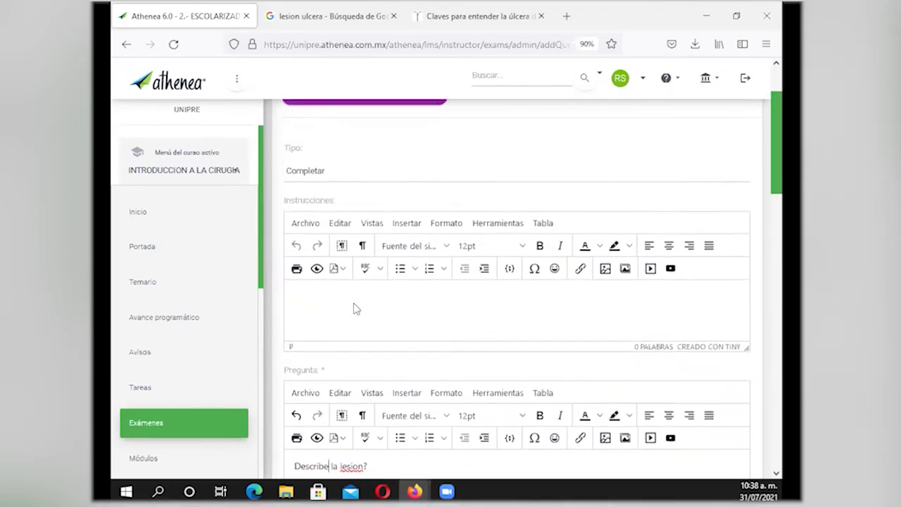
{"action": "scroll", "coordinate": [339, 319], "scroll_direction": "down", "scroll_amount": 6}
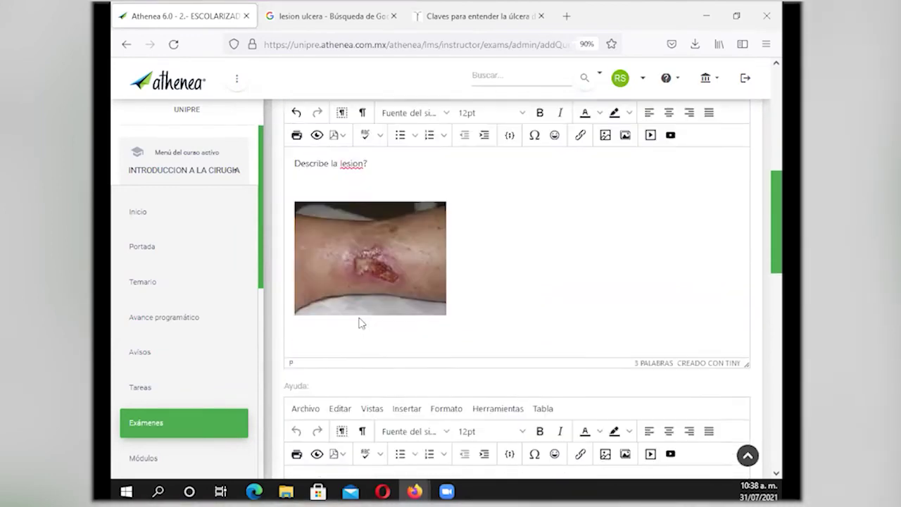
{"action": "scroll", "coordinate": [362, 319], "scroll_direction": "down", "scroll_amount": 4}
Set Ponderación to 2 and Grado de dificultad to 4, then save the question
{"action": "left_click", "coordinate": [314, 245]}
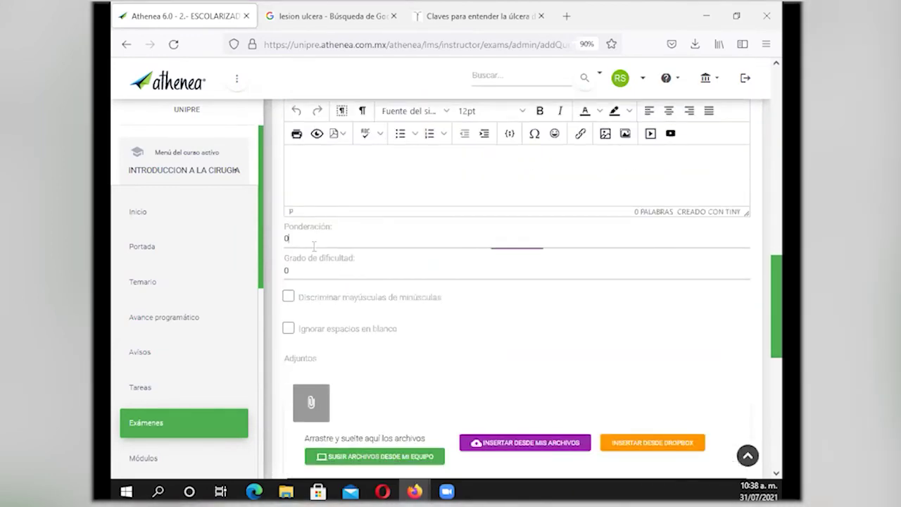
{"action": "key", "text": "BackSpace"}
{"action": "type", "text": "2"}
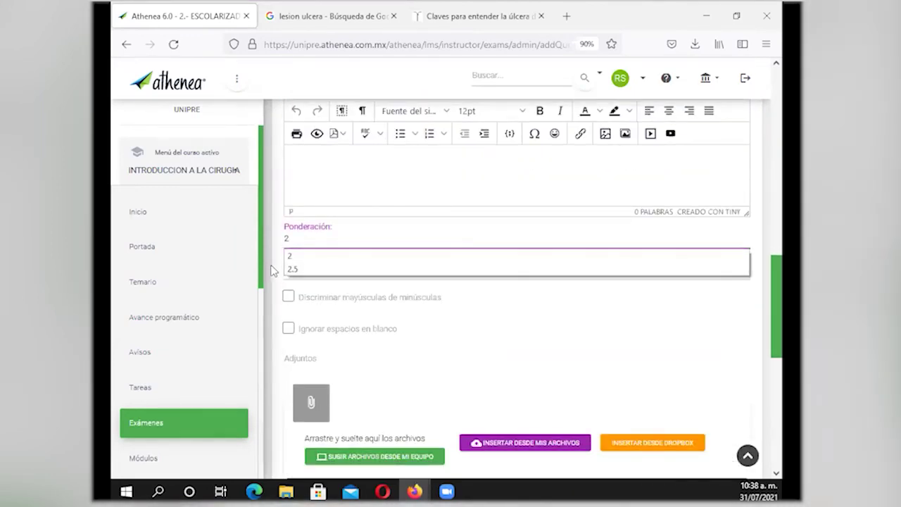
{"action": "left_click", "coordinate": [288, 255]}
{"action": "left_click", "coordinate": [288, 268]}
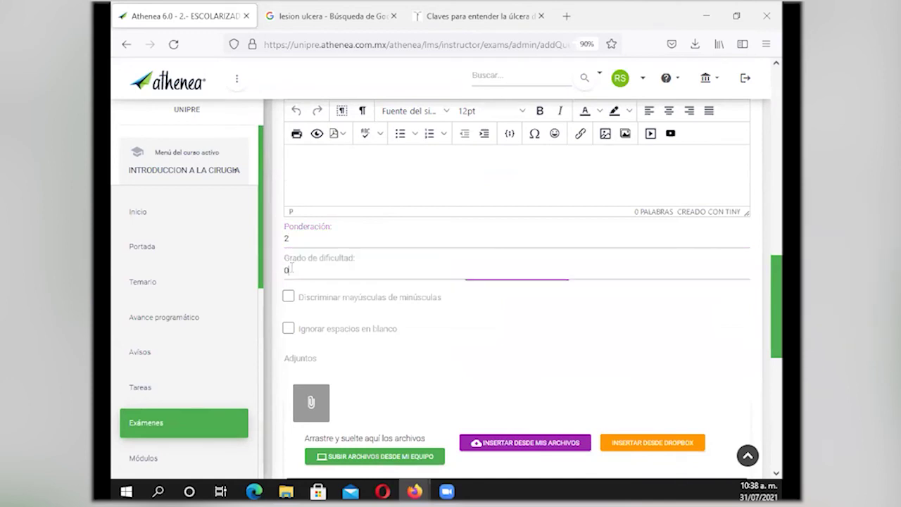
{"action": "key", "text": "BackSpace"}
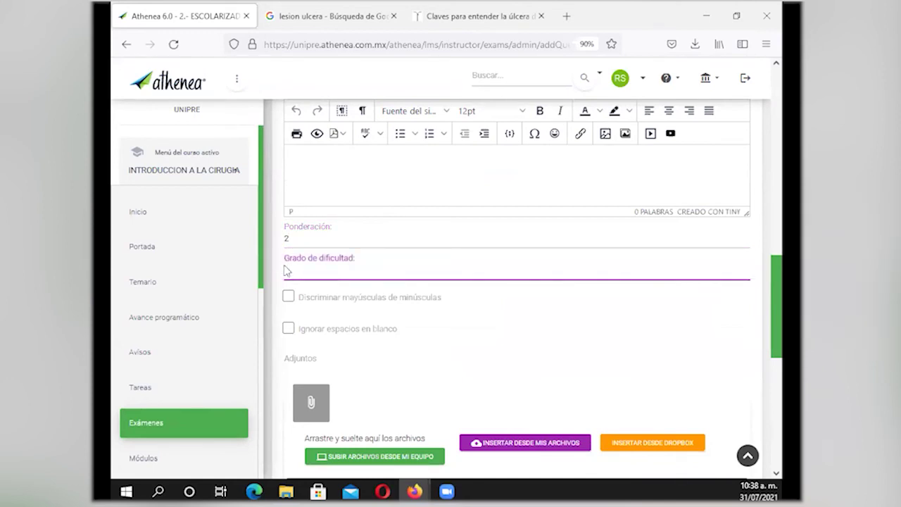
{"action": "type", "text": "4"}
{"action": "left_click", "coordinate": [276, 270]}
{"action": "scroll", "coordinate": [285, 282], "scroll_direction": "down", "scroll_amount": 5}
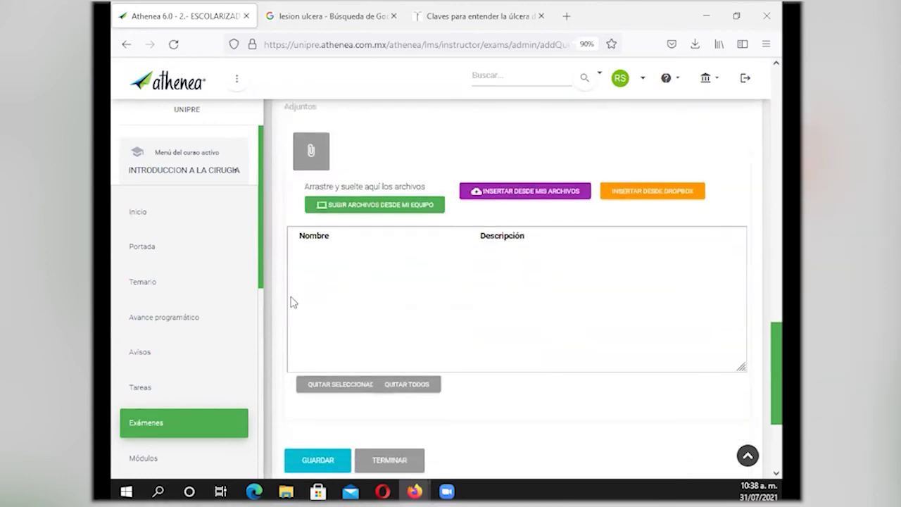
{"action": "scroll", "coordinate": [293, 302], "scroll_direction": "down", "scroll_amount": 3}
{"action": "left_click", "coordinate": [312, 339]}
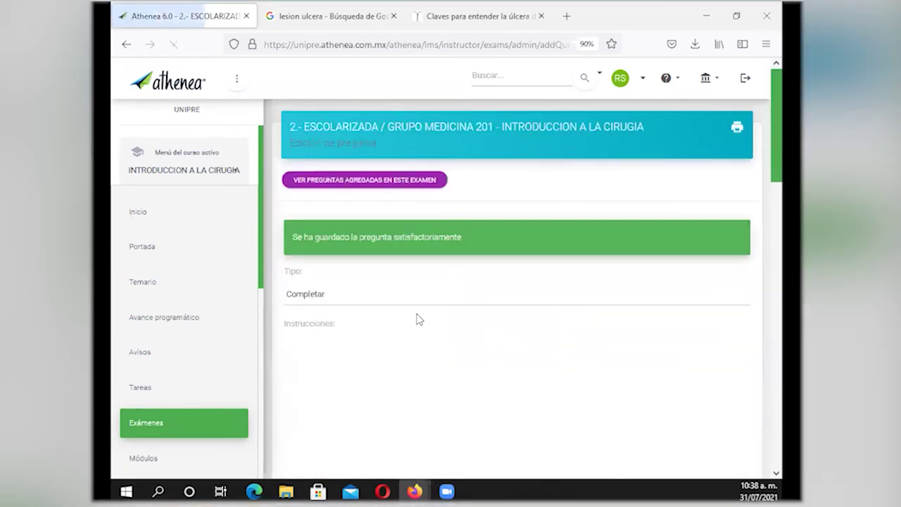
Show the questions added to this exam and scroll through the list
{"action": "left_click", "coordinate": [398, 184]}
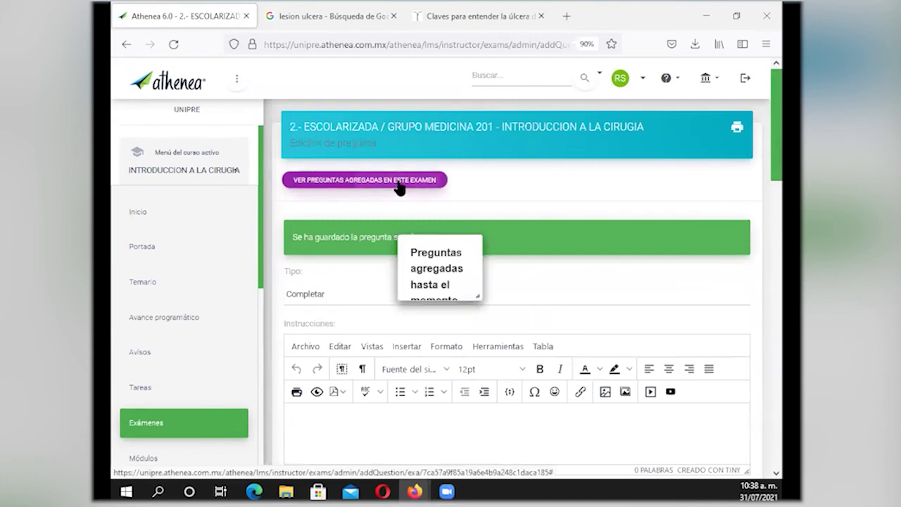
{"action": "scroll", "coordinate": [428, 267], "scroll_direction": "down", "scroll_amount": 1}
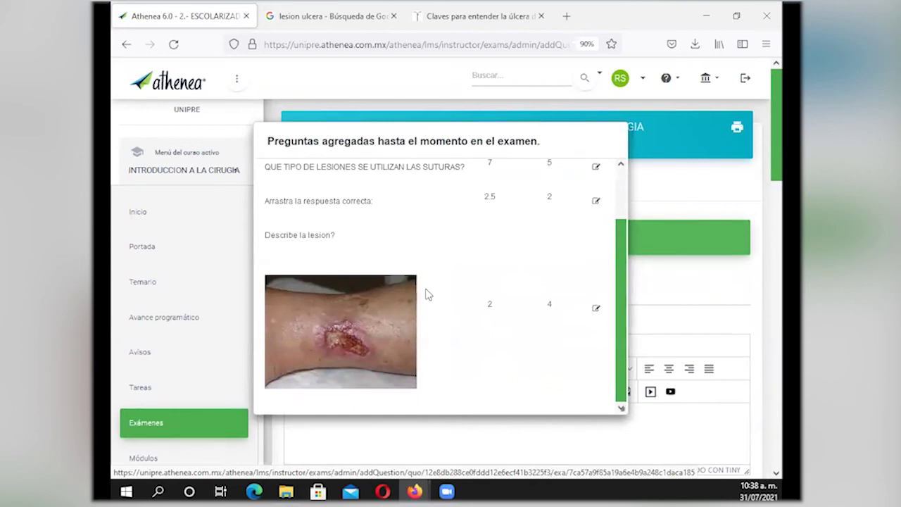
{"action": "scroll", "coordinate": [423, 327], "scroll_direction": "up", "scroll_amount": 1}
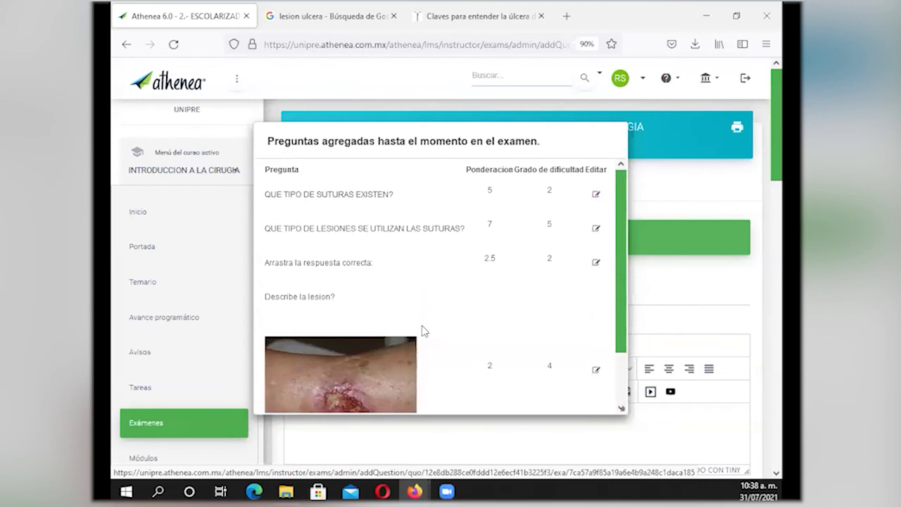
{"action": "scroll", "coordinate": [422, 331], "scroll_direction": "down", "scroll_amount": 1}
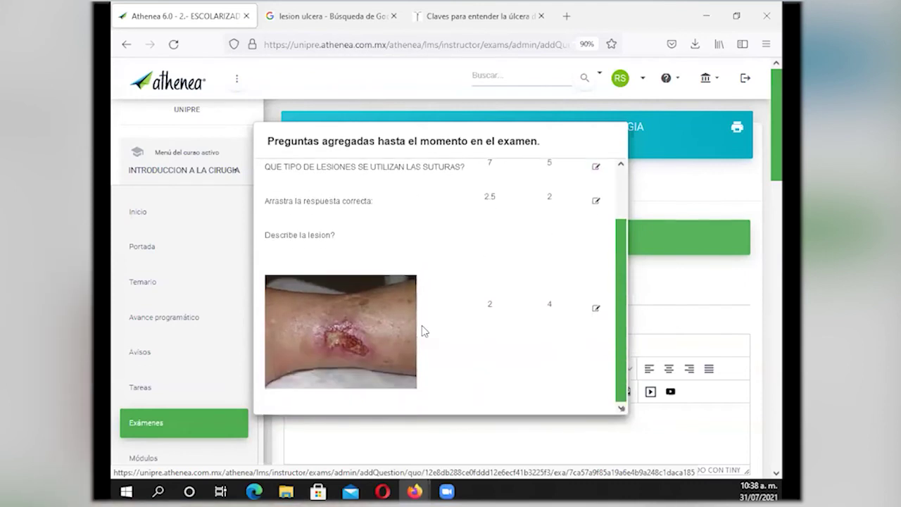
{"action": "scroll", "coordinate": [421, 326], "scroll_direction": "down", "scroll_amount": 1}
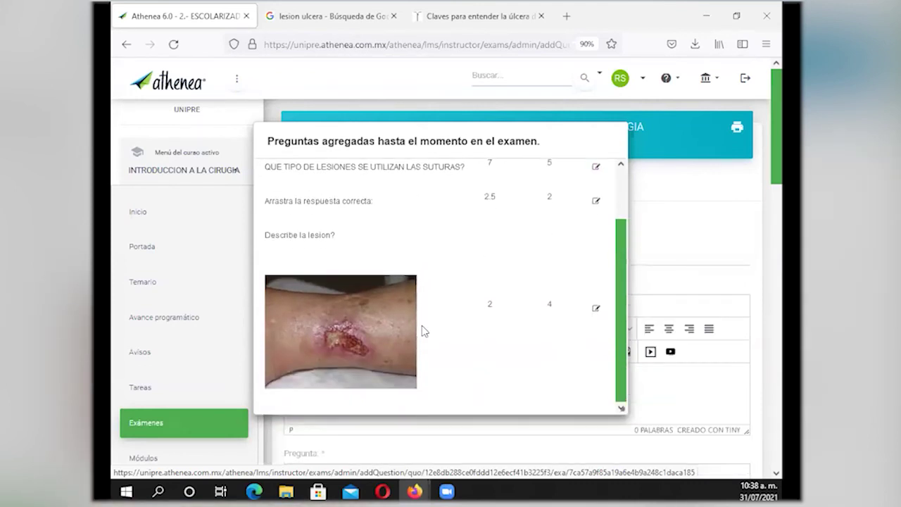
{"action": "scroll", "coordinate": [421, 326], "scroll_direction": "down", "scroll_amount": 3}
{"action": "scroll", "coordinate": [443, 296], "scroll_direction": "up", "scroll_amount": 4}
{"action": "scroll", "coordinate": [436, 309], "scroll_direction": "down", "scroll_amount": 1}
{"action": "scroll", "coordinate": [437, 309], "scroll_direction": "up", "scroll_amount": 1}
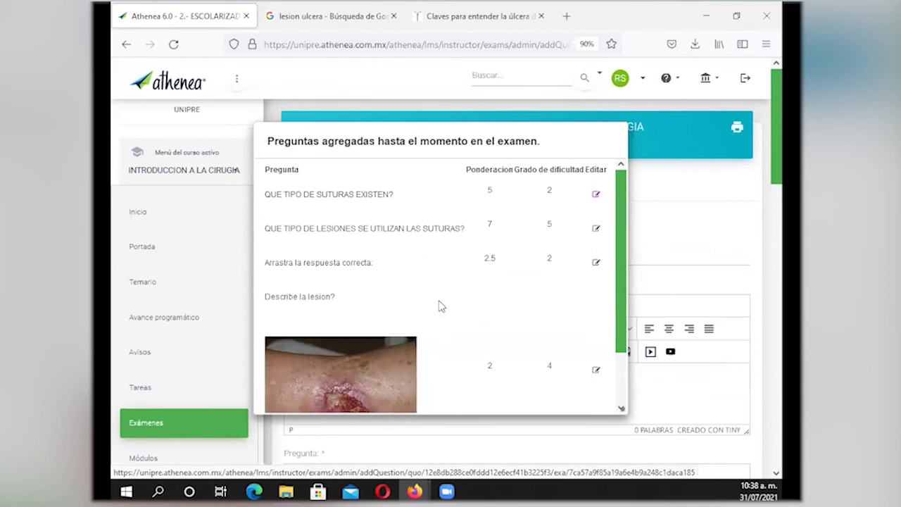
{"action": "scroll", "coordinate": [439, 305], "scroll_direction": "down", "scroll_amount": 2}
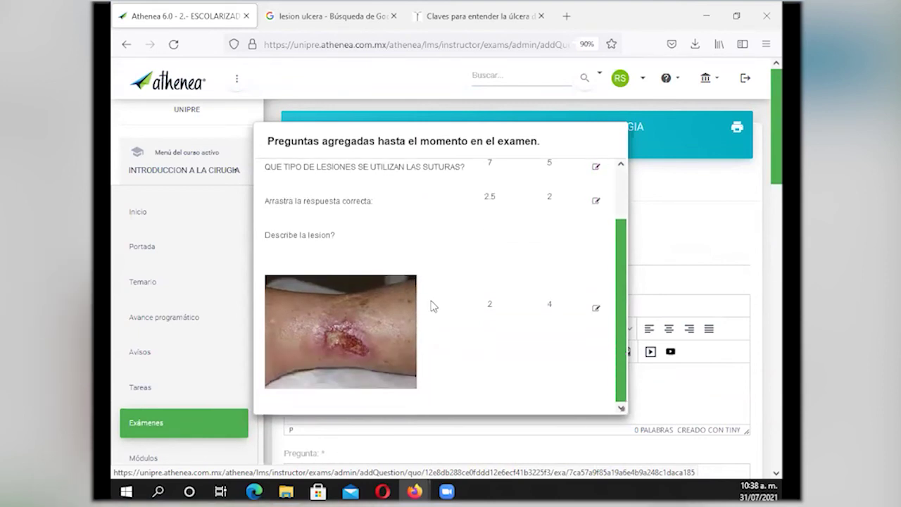
{"action": "scroll", "coordinate": [434, 354], "scroll_direction": "up", "scroll_amount": 2}
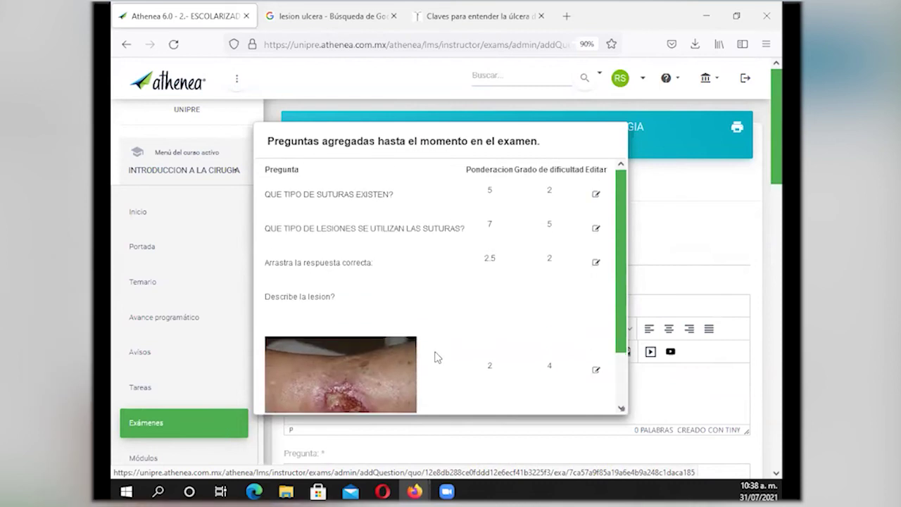
{"action": "scroll", "coordinate": [435, 357], "scroll_direction": "down", "scroll_amount": 2}
{"action": "scroll", "coordinate": [435, 357], "scroll_direction": "up", "scroll_amount": 2}
{"action": "scroll", "coordinate": [435, 356], "scroll_direction": "down", "scroll_amount": 2}
{"action": "scroll", "coordinate": [435, 355], "scroll_direction": "up", "scroll_amount": 2}
{"action": "scroll", "coordinate": [395, 307], "scroll_direction": "down", "scroll_amount": 2}
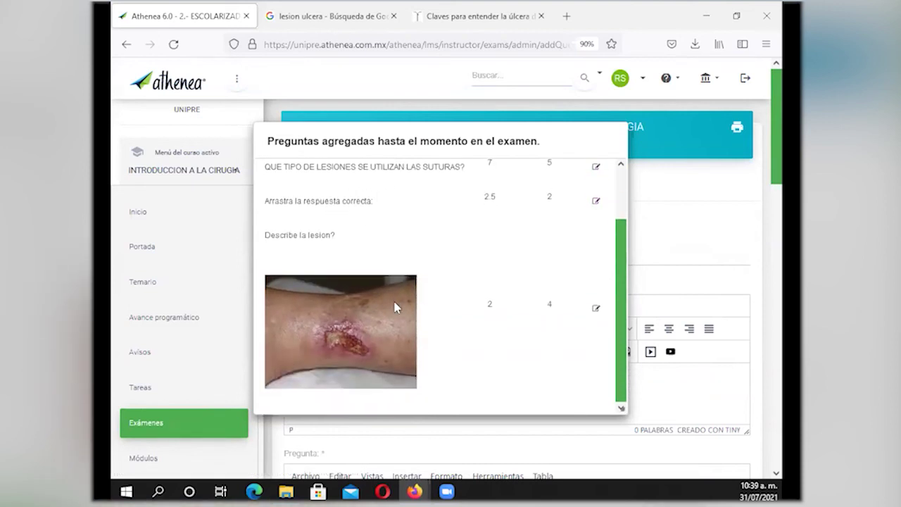
{"action": "scroll", "coordinate": [394, 307], "scroll_direction": "down", "scroll_amount": 3}
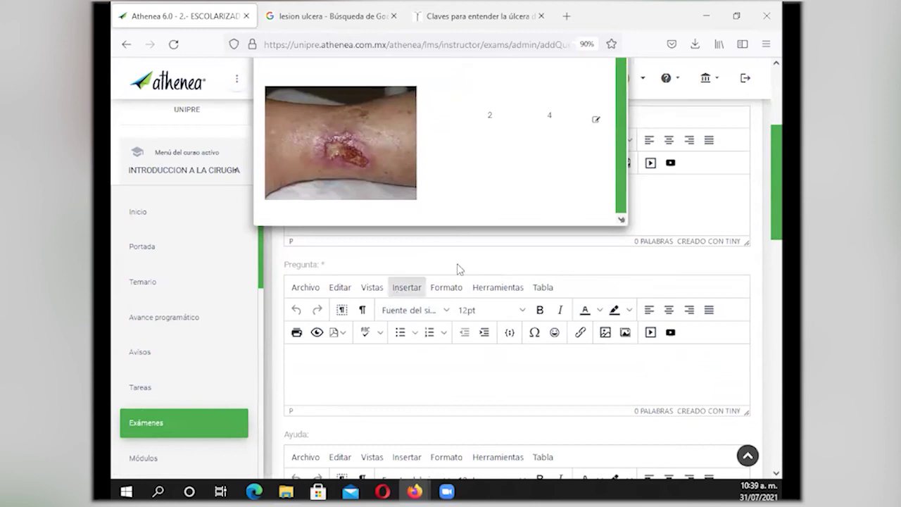
{"action": "scroll", "coordinate": [533, 219], "scroll_direction": "up", "scroll_amount": 2}
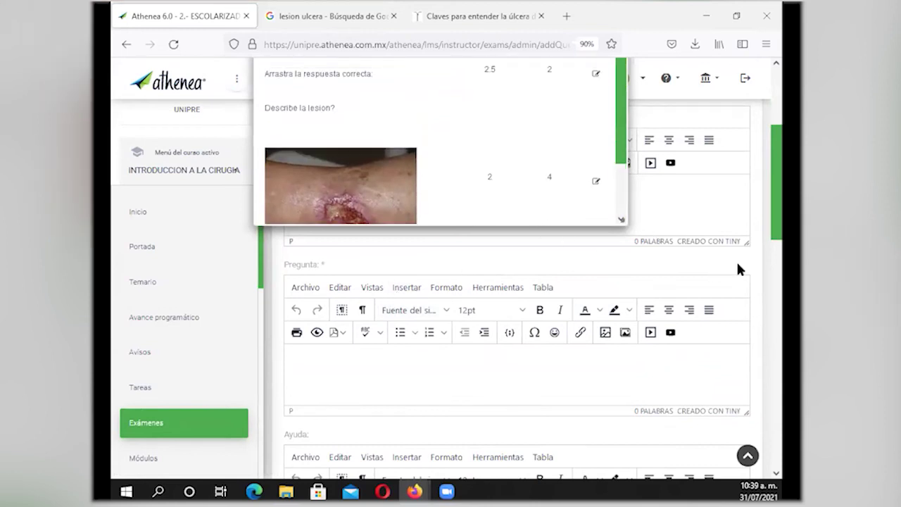
{"action": "scroll", "coordinate": [746, 266], "scroll_direction": "up", "scroll_amount": 3}
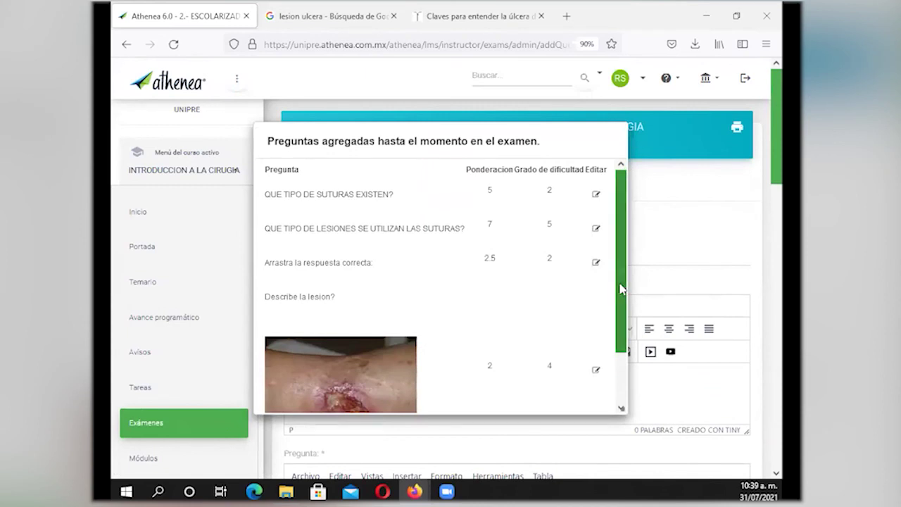
{"action": "left_click_drag", "start_coordinate": [620, 322], "coordinate": [614, 345]}
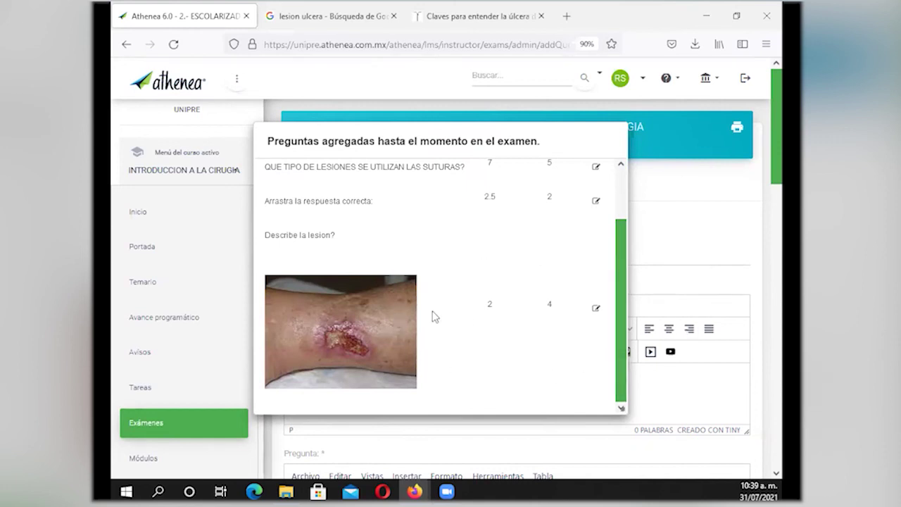
{"action": "scroll", "coordinate": [450, 316], "scroll_direction": "up", "scroll_amount": 2}
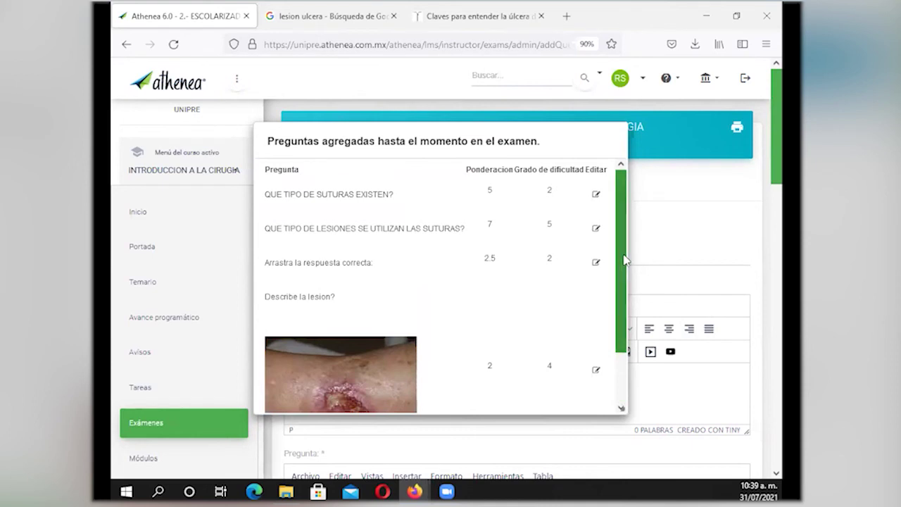
{"action": "scroll", "coordinate": [625, 260], "scroll_direction": "down", "scroll_amount": 2}
{"action": "scroll", "coordinate": [633, 260], "scroll_direction": "up", "scroll_amount": 2}
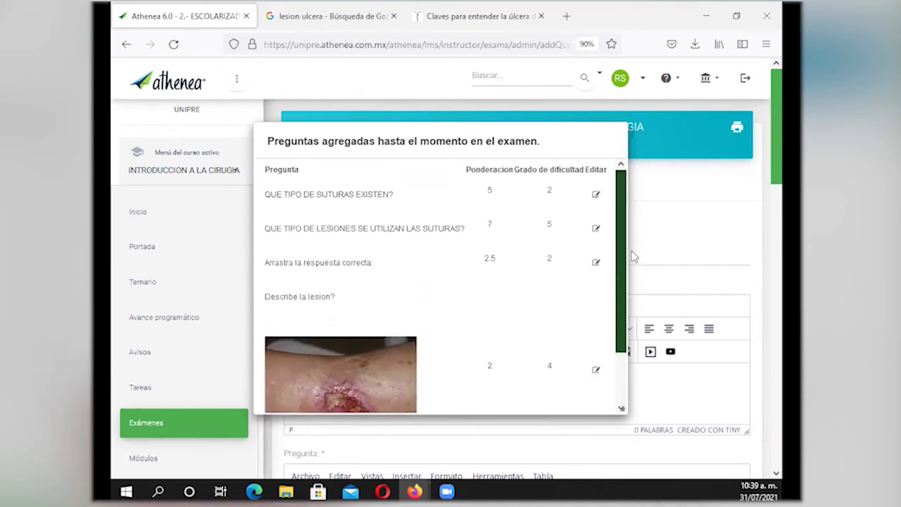
{"action": "left_click_drag", "start_coordinate": [624, 253], "coordinate": [621, 309]}
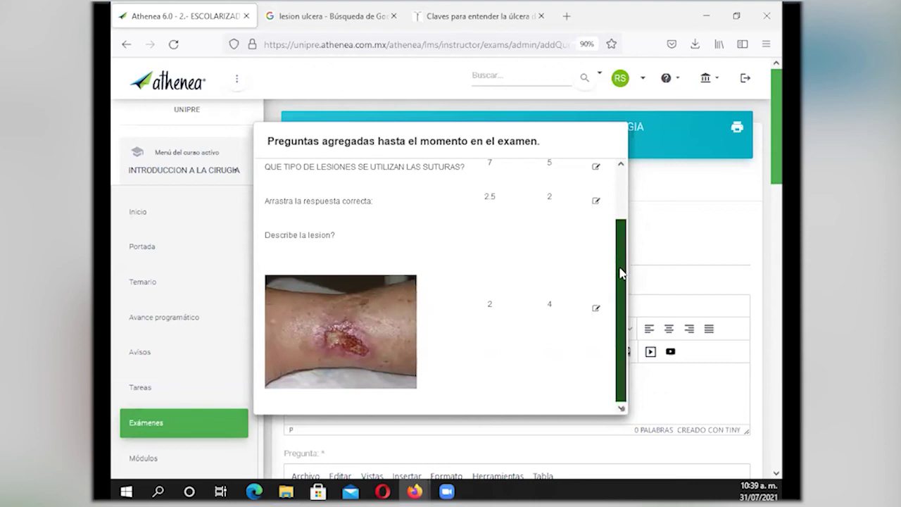
{"action": "scroll", "coordinate": [621, 273], "scroll_direction": "up", "scroll_amount": 2}
{"action": "scroll", "coordinate": [614, 296], "scroll_direction": "down", "scroll_amount": 2}
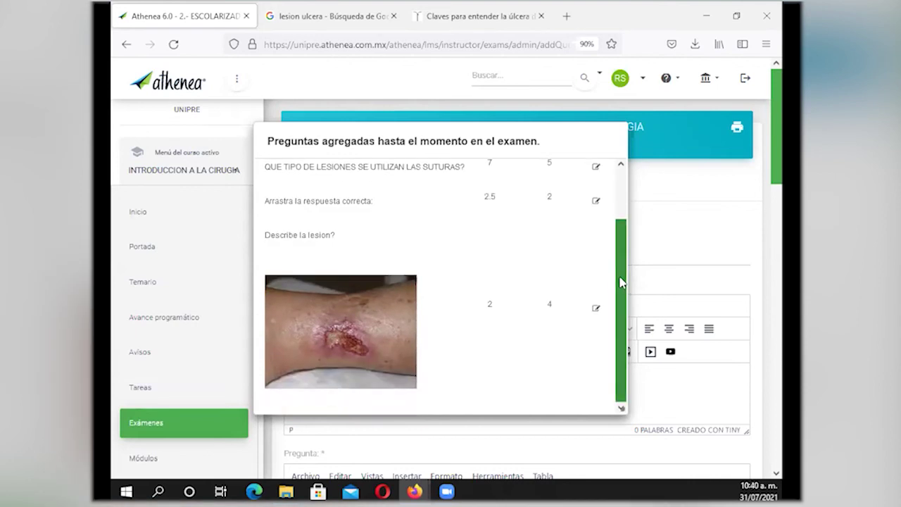
{"action": "left_click_drag", "start_coordinate": [618, 283], "coordinate": [628, 226]}
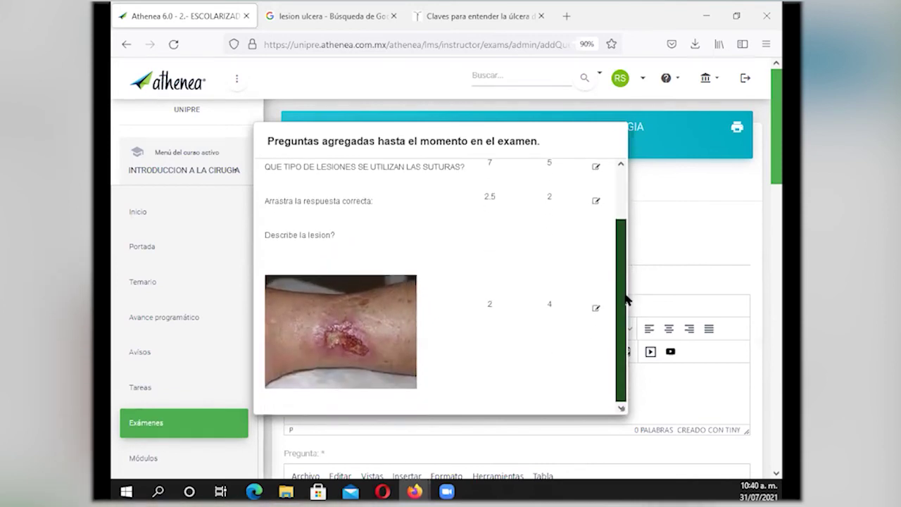
{"action": "left_click_drag", "start_coordinate": [622, 298], "coordinate": [625, 317]}
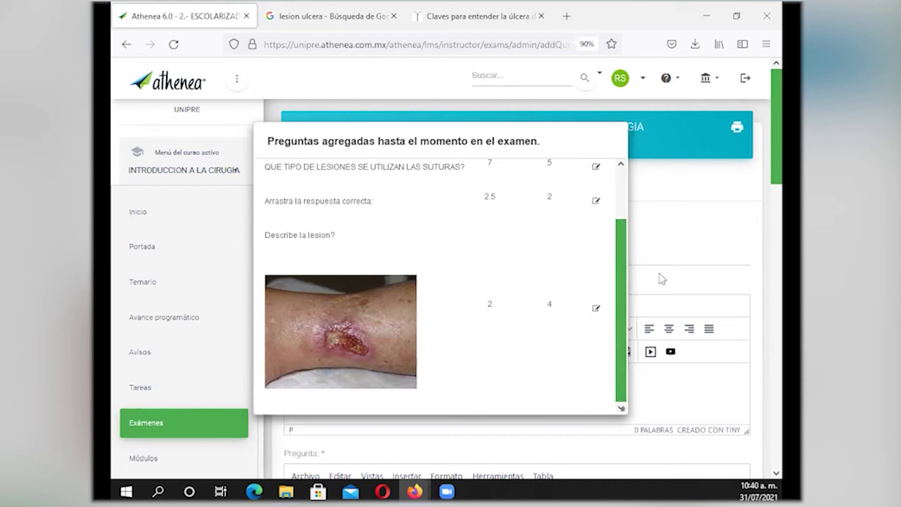
{"action": "left_click", "coordinate": [181, 423]}
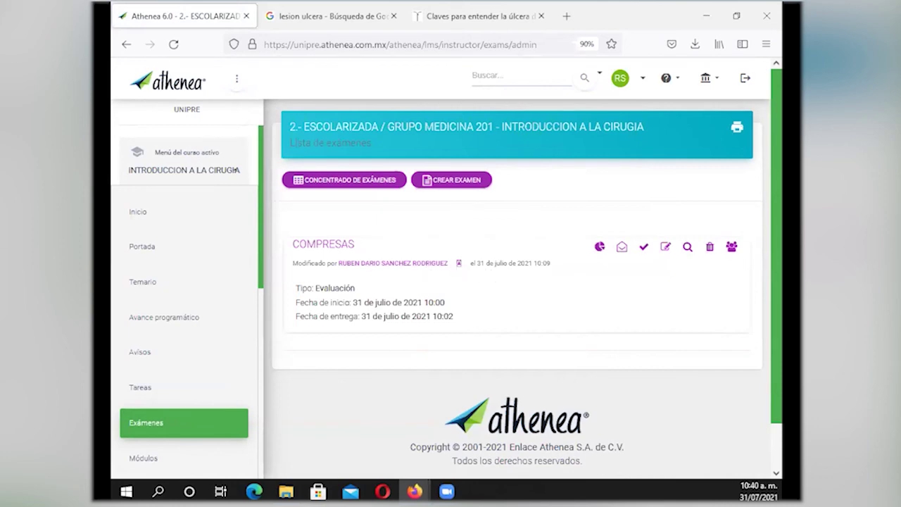
{"action": "left_click", "coordinate": [404, 278]}
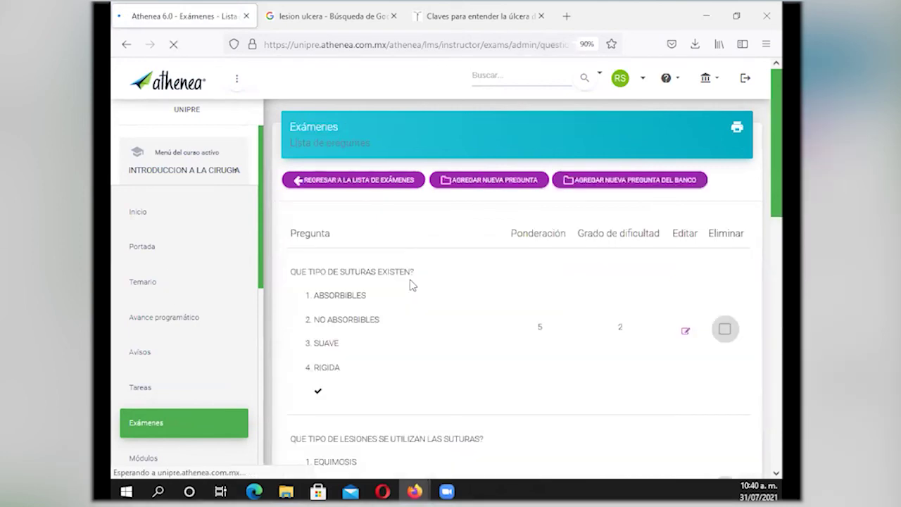
{"action": "scroll", "coordinate": [437, 295], "scroll_direction": "down", "scroll_amount": 10}
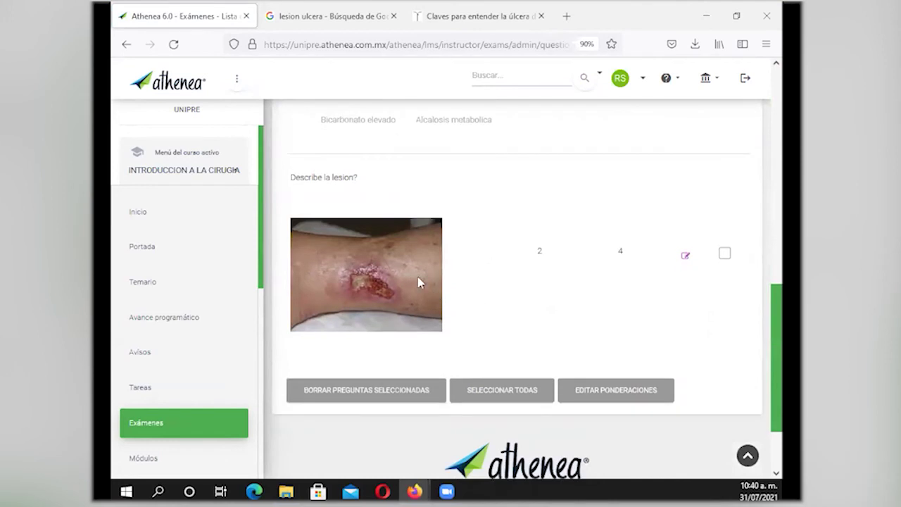
{"action": "left_click_drag", "start_coordinate": [294, 181], "coordinate": [408, 185]}
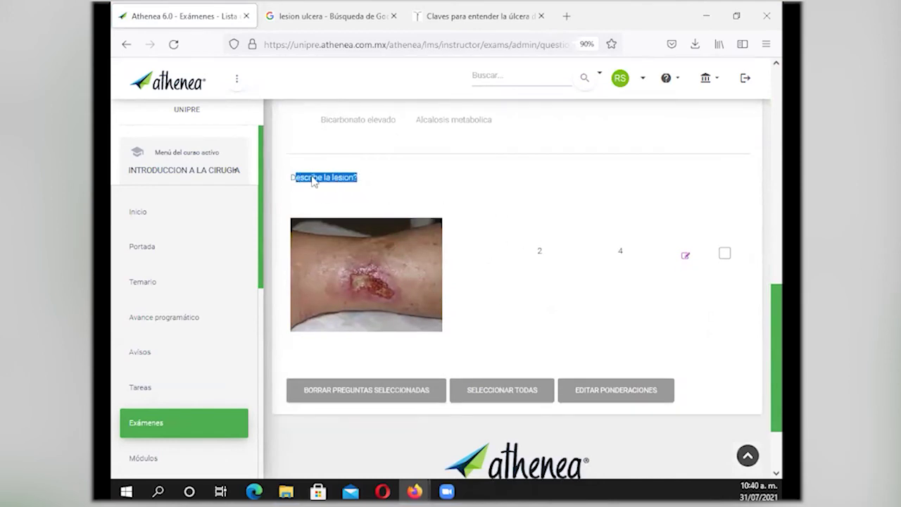
{"action": "left_click_drag", "start_coordinate": [289, 177], "coordinate": [394, 182]}
{"action": "left_click_drag", "start_coordinate": [314, 177], "coordinate": [467, 203]}
{"action": "left_click", "coordinate": [491, 238]}
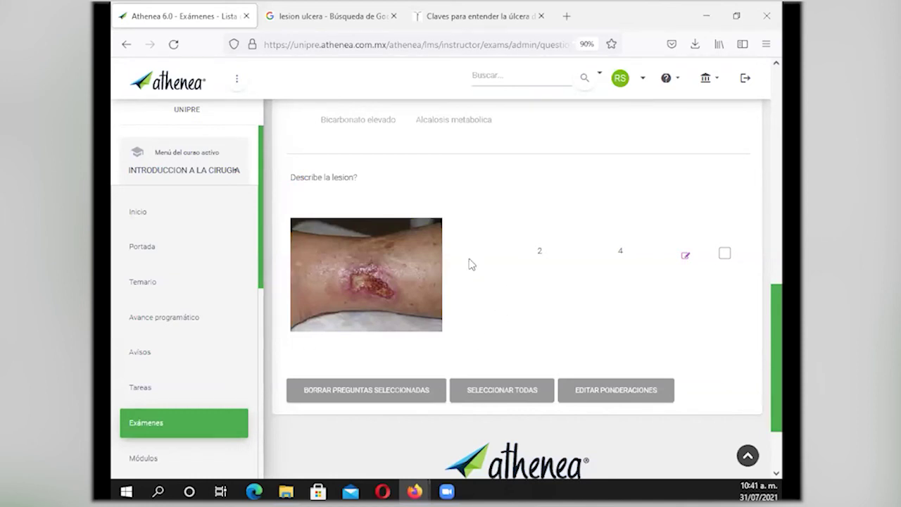
{"action": "scroll", "coordinate": [542, 323], "scroll_direction": "up", "scroll_amount": 3}
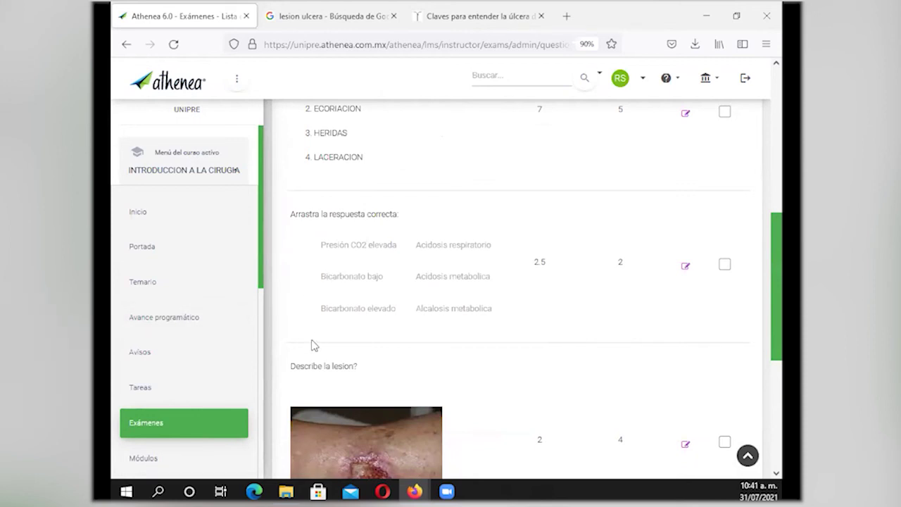
{"action": "scroll", "coordinate": [312, 345], "scroll_direction": "down", "scroll_amount": 4}
{"action": "scroll", "coordinate": [312, 345], "scroll_direction": "up", "scroll_amount": 4}
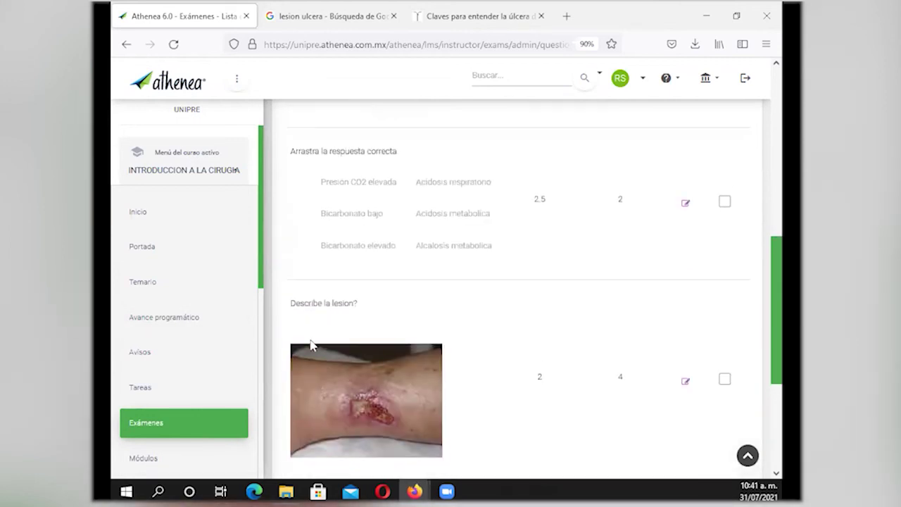
{"action": "scroll", "coordinate": [313, 345], "scroll_direction": "up", "scroll_amount": 5}
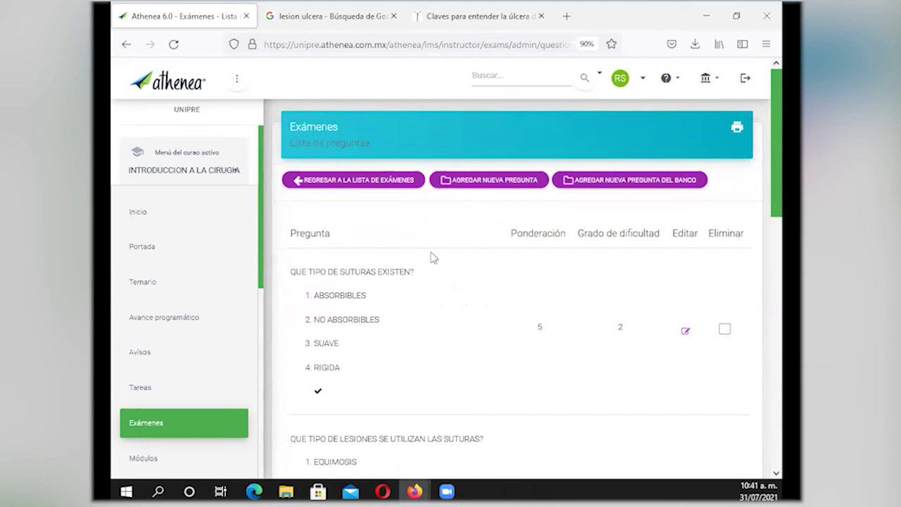
Open a blank new-question form and place the cursor in the empty Pregunta editor
{"action": "left_click", "coordinate": [483, 182]}
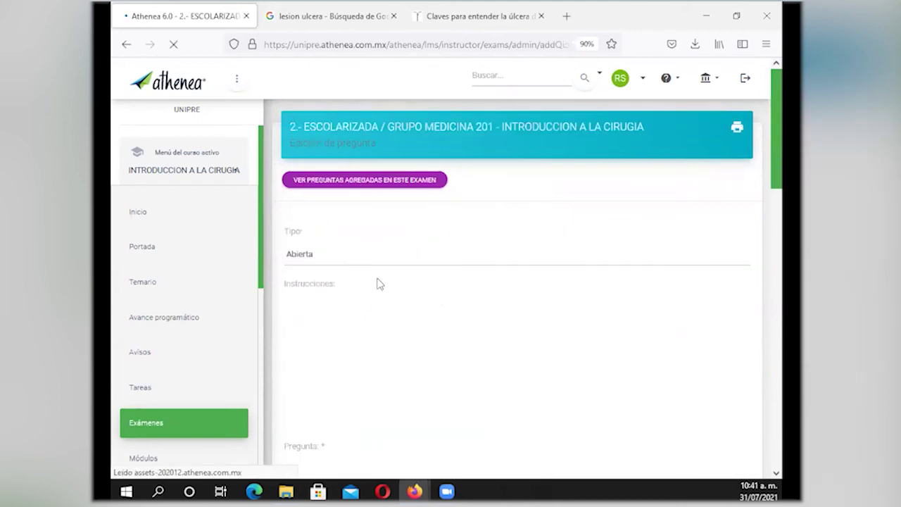
{"action": "scroll", "coordinate": [356, 375], "scroll_direction": "down", "scroll_amount": 5}
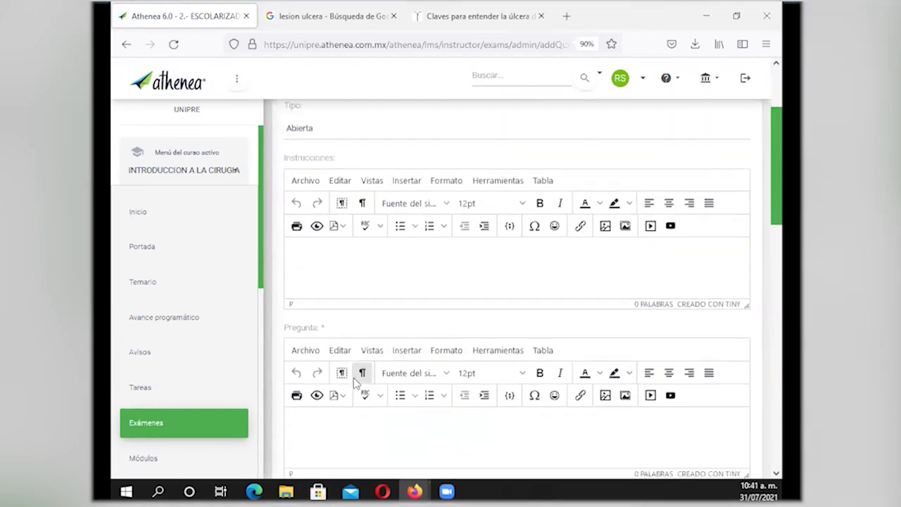
{"action": "scroll", "coordinate": [355, 391], "scroll_direction": "down", "scroll_amount": 1}
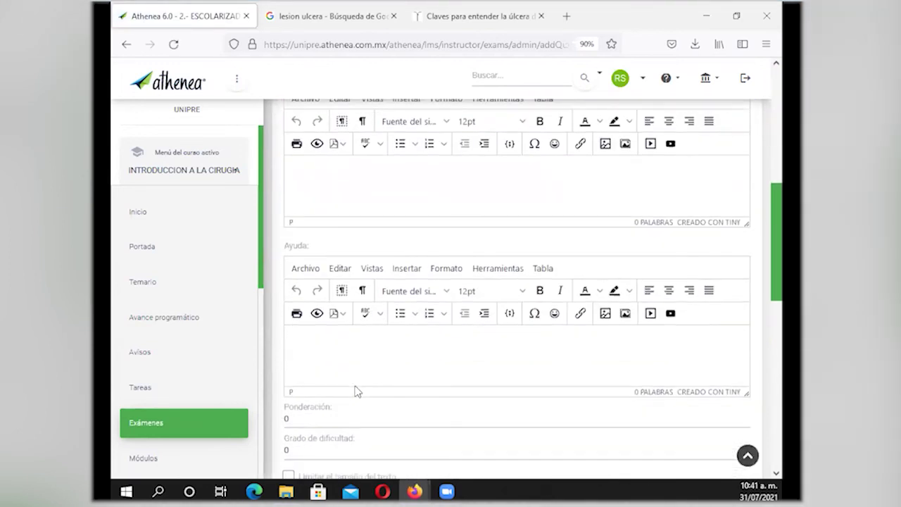
{"action": "scroll", "coordinate": [359, 377], "scroll_direction": "up", "scroll_amount": 2}
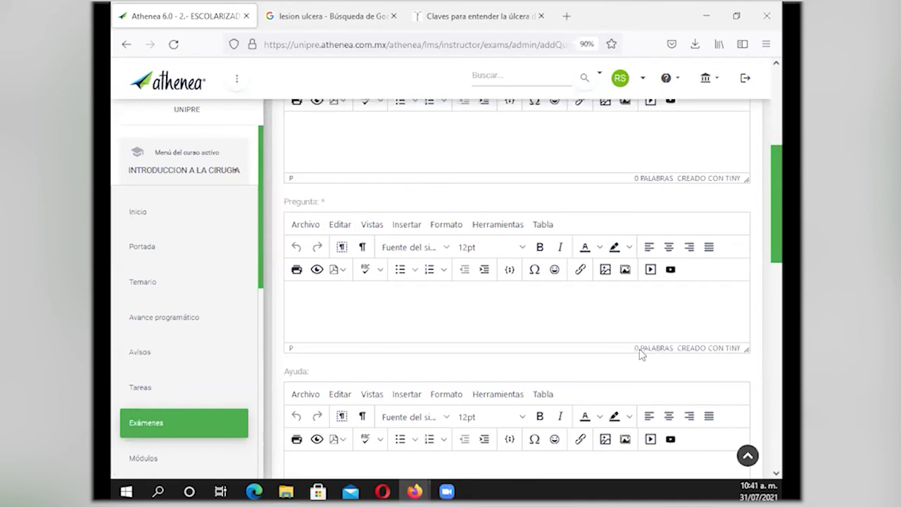
{"action": "left_click_drag", "start_coordinate": [675, 349], "coordinate": [745, 358]}
{"action": "left_click", "coordinate": [366, 289]}
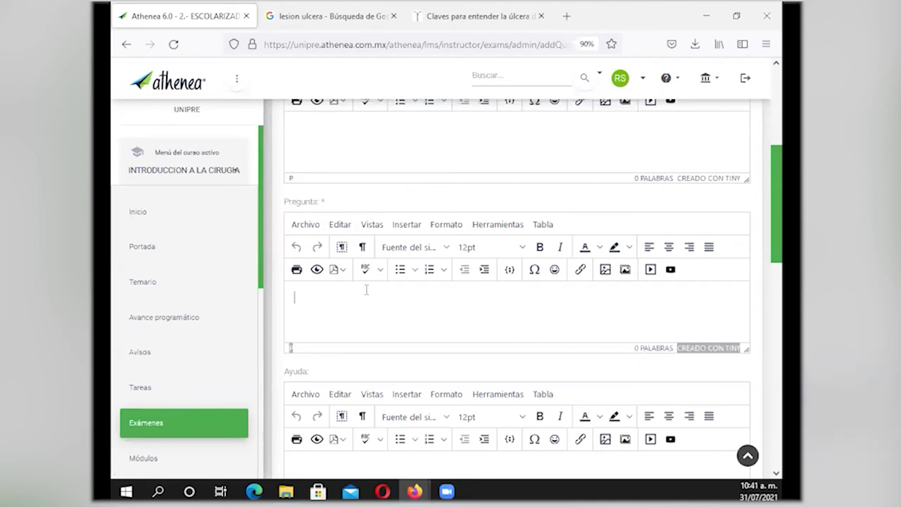
{"action": "scroll", "coordinate": [331, 313], "scroll_direction": "down", "scroll_amount": 3}
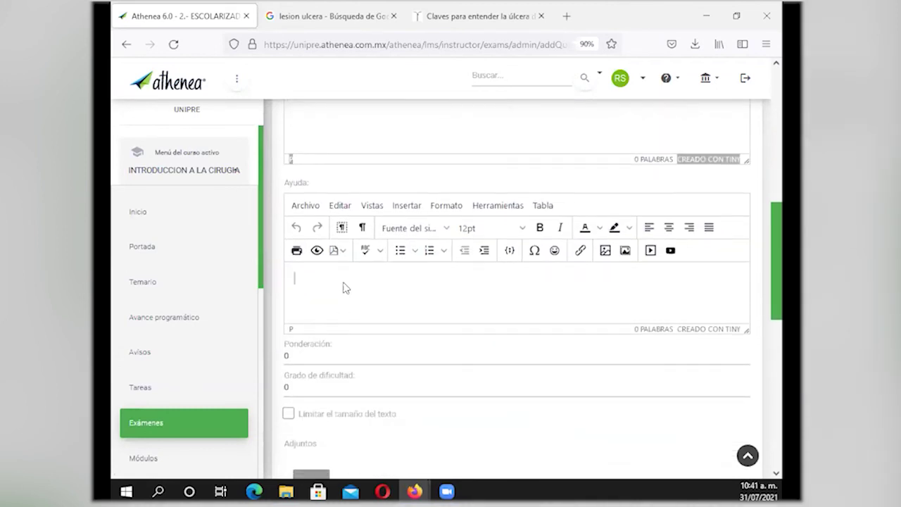
{"action": "scroll", "coordinate": [352, 328], "scroll_direction": "up", "scroll_amount": 3}
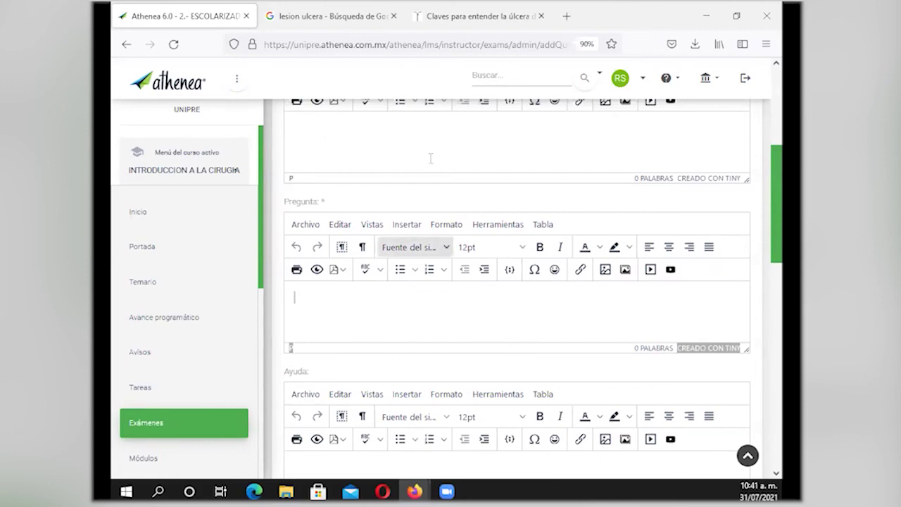
Select the Martorell ulcer case text from 'Luisa' onward in the elenaconde.com article
{"action": "left_click", "coordinate": [445, 18]}
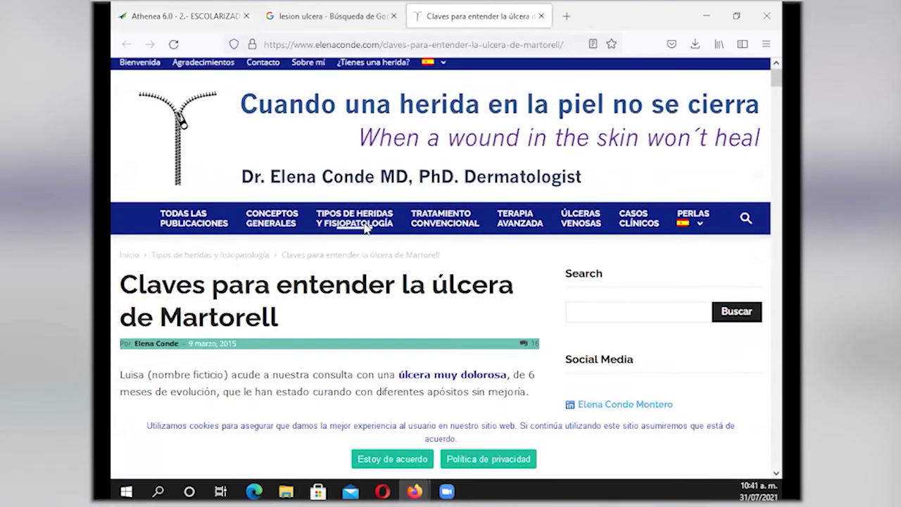
{"action": "scroll", "coordinate": [306, 272], "scroll_direction": "down", "scroll_amount": 3}
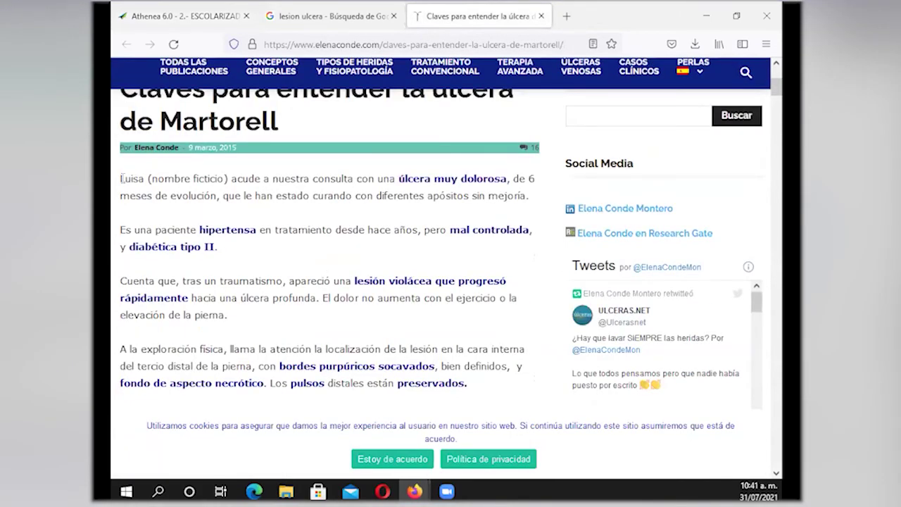
{"action": "left_click_drag", "start_coordinate": [121, 178], "coordinate": [380, 438]}
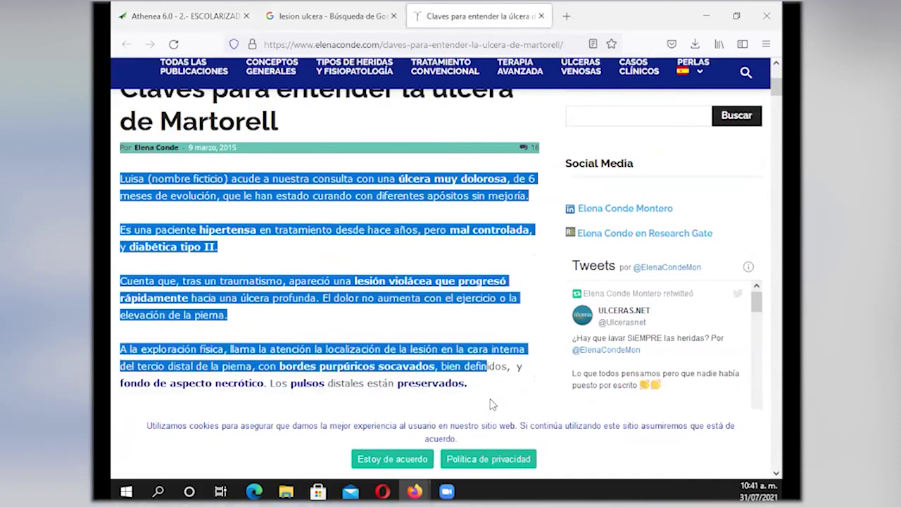
{"action": "scroll", "coordinate": [471, 376], "scroll_direction": "down", "scroll_amount": 4}
{"action": "scroll", "coordinate": [458, 340], "scroll_direction": "down", "scroll_amount": 6}
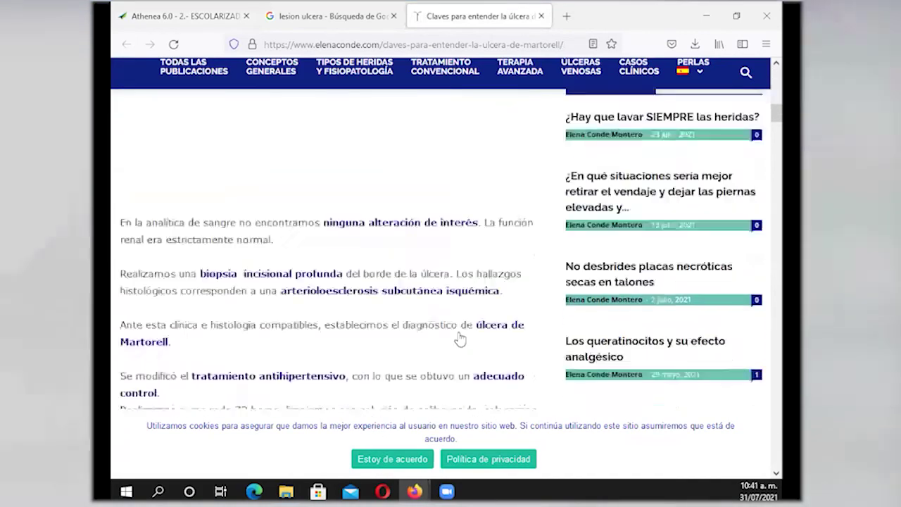
{"action": "scroll", "coordinate": [457, 342], "scroll_direction": "up", "scroll_amount": 6}
{"action": "scroll", "coordinate": [455, 344], "scroll_direction": "down", "scroll_amount": 2}
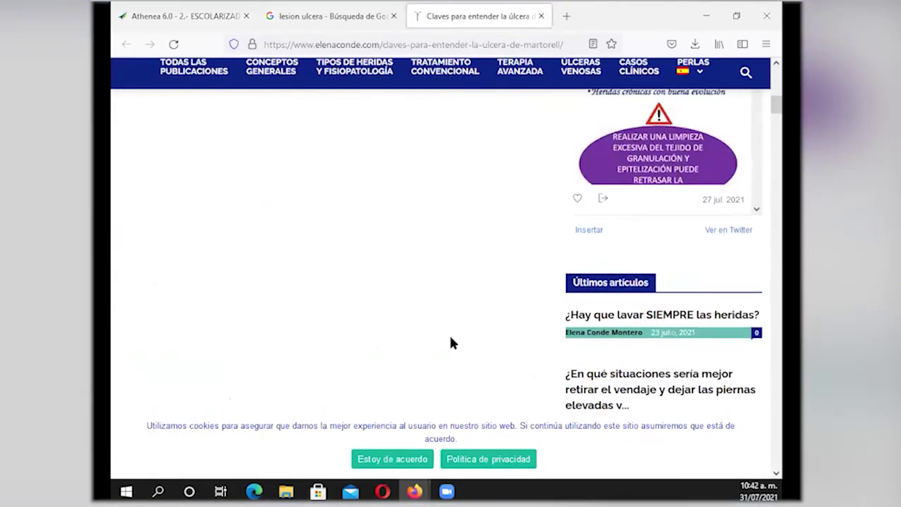
{"action": "scroll", "coordinate": [455, 345], "scroll_direction": "up", "scroll_amount": 6}
{"action": "left_click", "coordinate": [308, 242]}
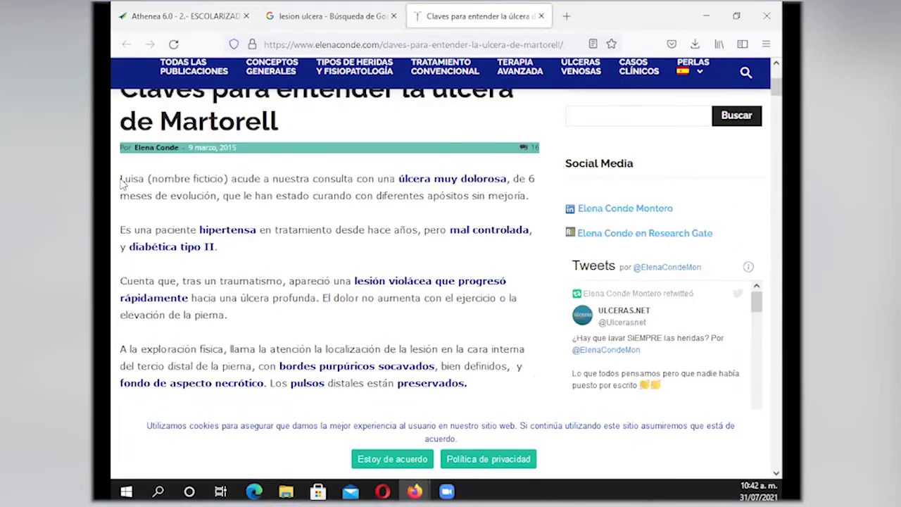
{"action": "left_click_drag", "start_coordinate": [121, 182], "coordinate": [477, 436]}
{"action": "key", "text": "ctrl+c"}
{"action": "left_click_drag", "start_coordinate": [481, 478], "coordinate": [467, 248]}
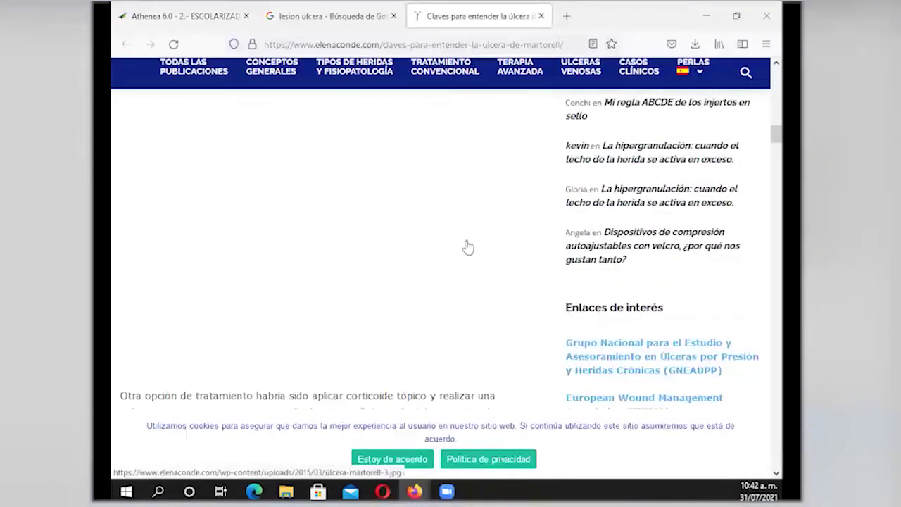
{"action": "scroll", "coordinate": [473, 237], "scroll_direction": "up", "scroll_amount": 6}
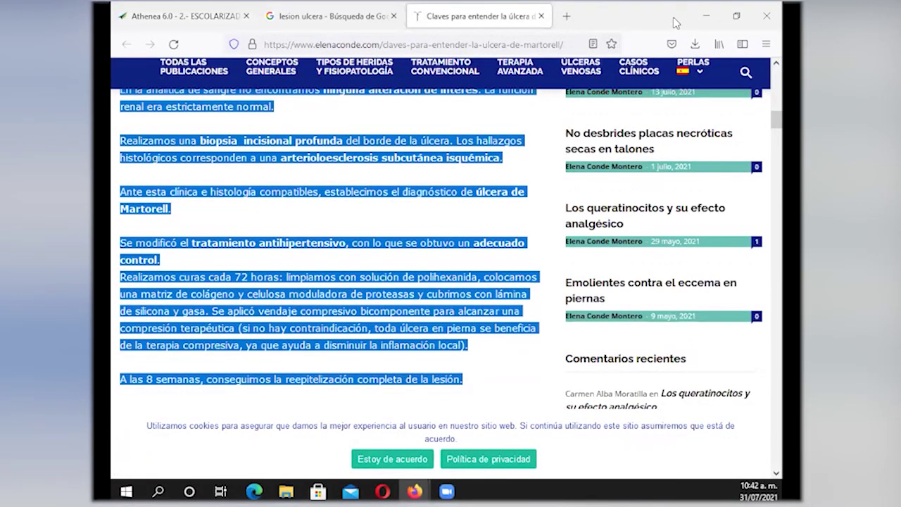
Paste the copied ulcer case into the question body and switch the counter to characters
{"action": "left_click", "coordinate": [200, 12]}
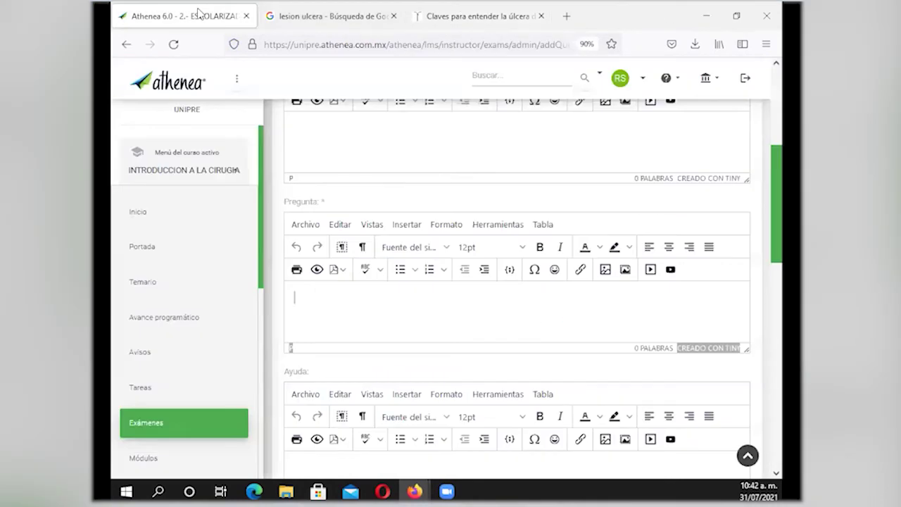
{"action": "key", "text": "ctrl+v"}
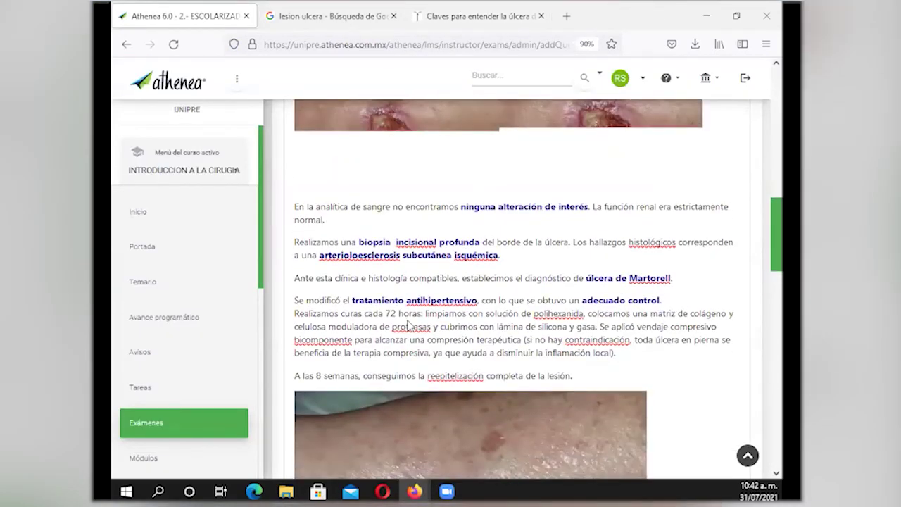
{"action": "scroll", "coordinate": [407, 326], "scroll_direction": "up", "scroll_amount": 6}
{"action": "scroll", "coordinate": [407, 326], "scroll_direction": "up", "scroll_amount": 8}
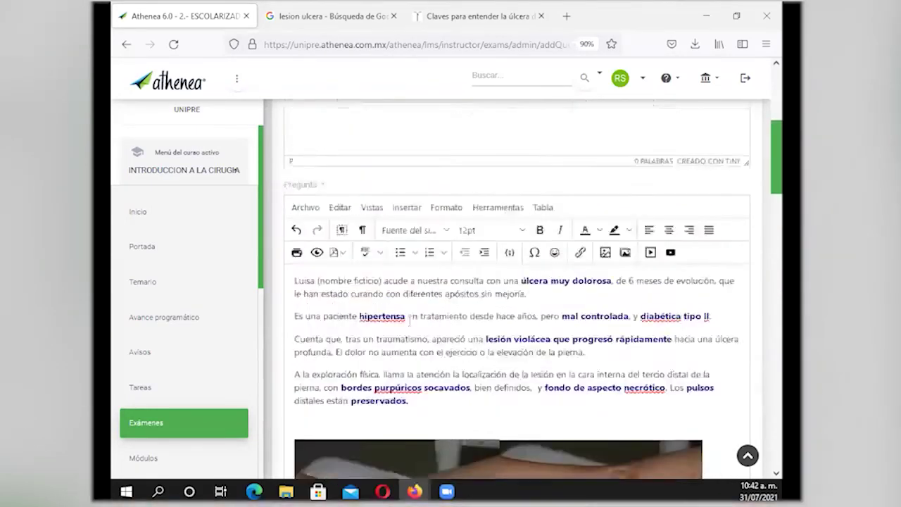
{"action": "scroll", "coordinate": [407, 326], "scroll_direction": "down", "scroll_amount": 8}
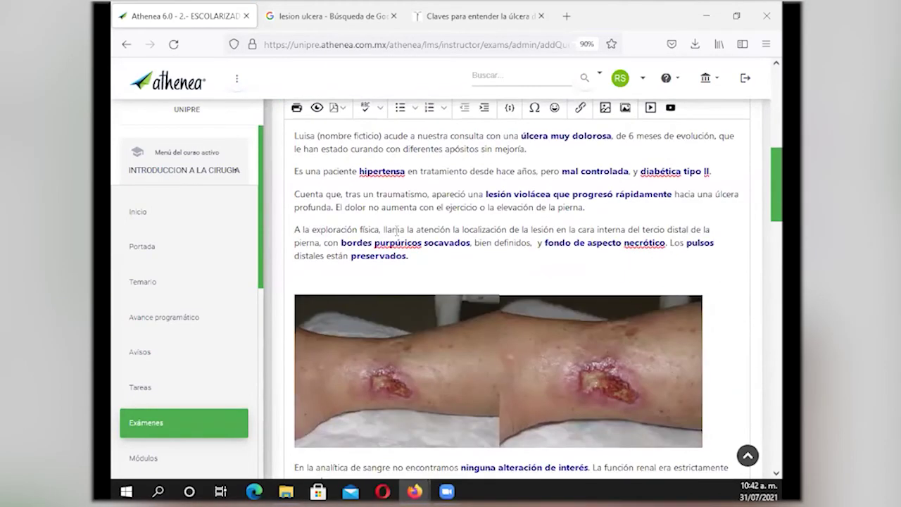
{"action": "scroll", "coordinate": [483, 282], "scroll_direction": "down", "scroll_amount": 12}
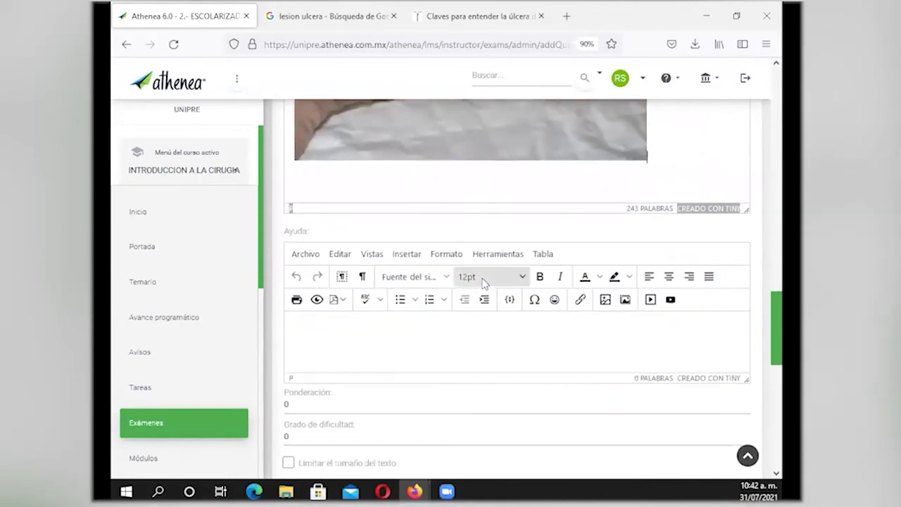
{"action": "left_click", "coordinate": [642, 209]}
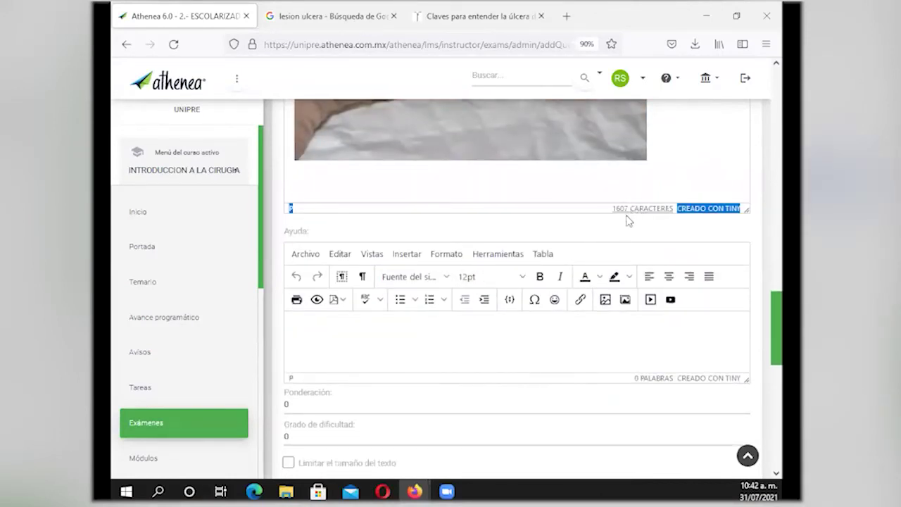
{"action": "left_click", "coordinate": [615, 215]}
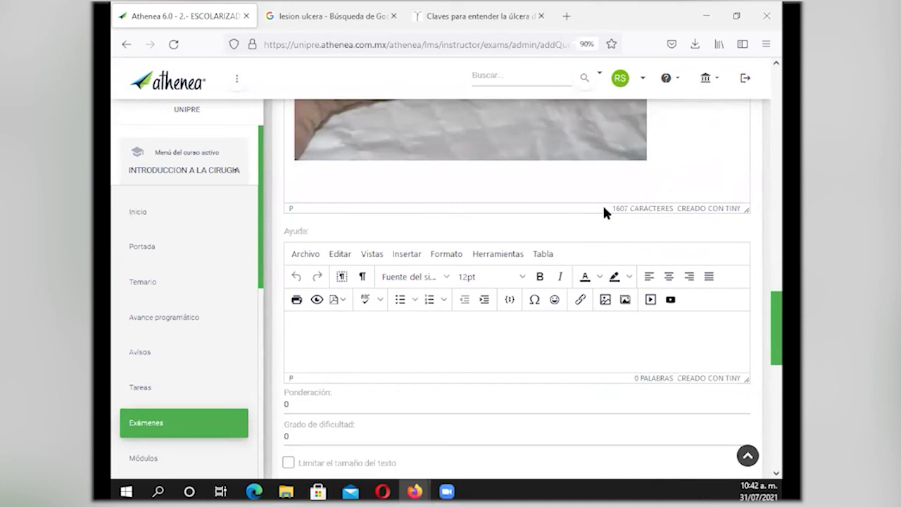
Type and remove test characters in the instructions, then review the pasted case and photos
{"action": "scroll", "coordinate": [582, 238], "scroll_direction": "up", "scroll_amount": 3}
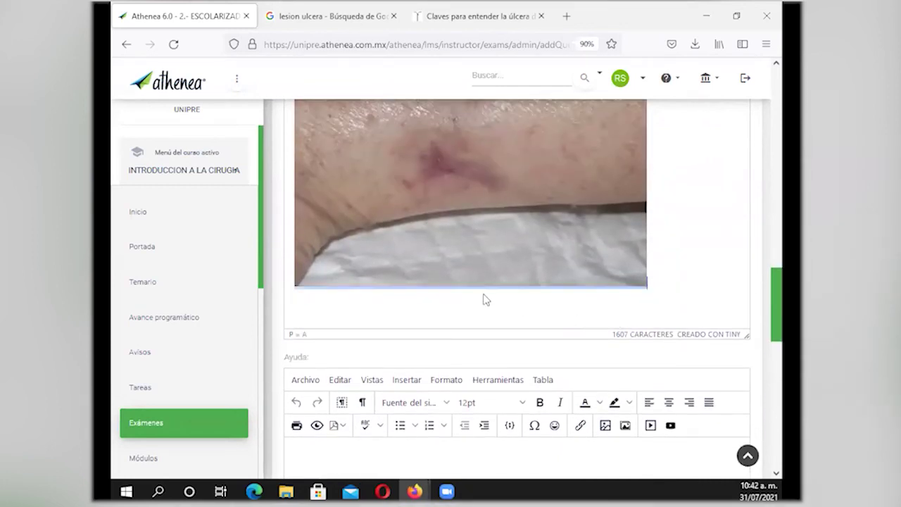
{"action": "scroll", "coordinate": [479, 299], "scroll_direction": "up", "scroll_amount": 10}
{"action": "scroll", "coordinate": [473, 301], "scroll_direction": "up", "scroll_amount": 5}
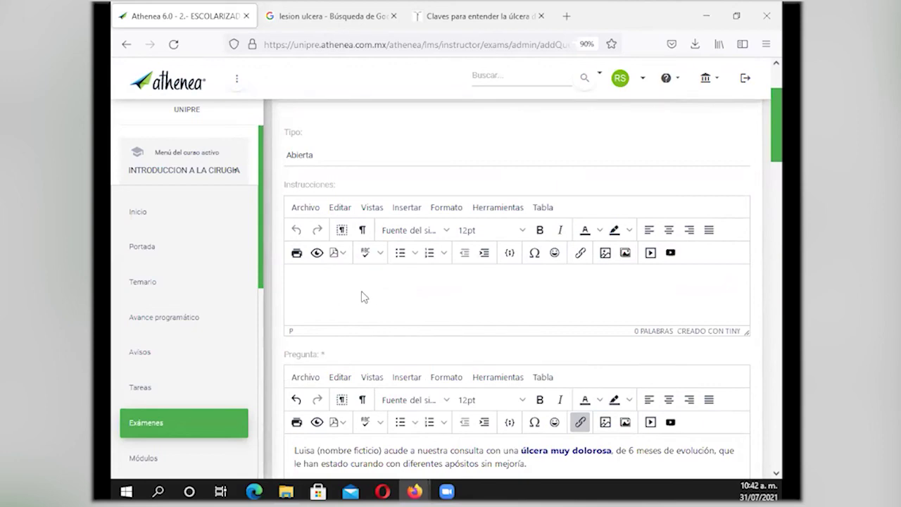
{"action": "scroll", "coordinate": [366, 295], "scroll_direction": "down", "scroll_amount": 3}
{"action": "scroll", "coordinate": [317, 339], "scroll_direction": "up", "scroll_amount": 4}
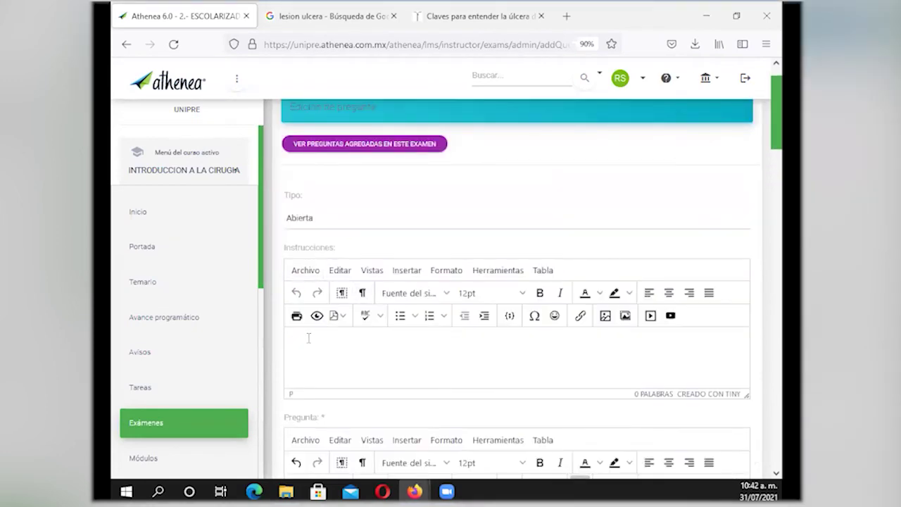
{"action": "type", "text": "hhhhhhhhhhhhhhhhhhhhhhhhhhhhhhhh"}
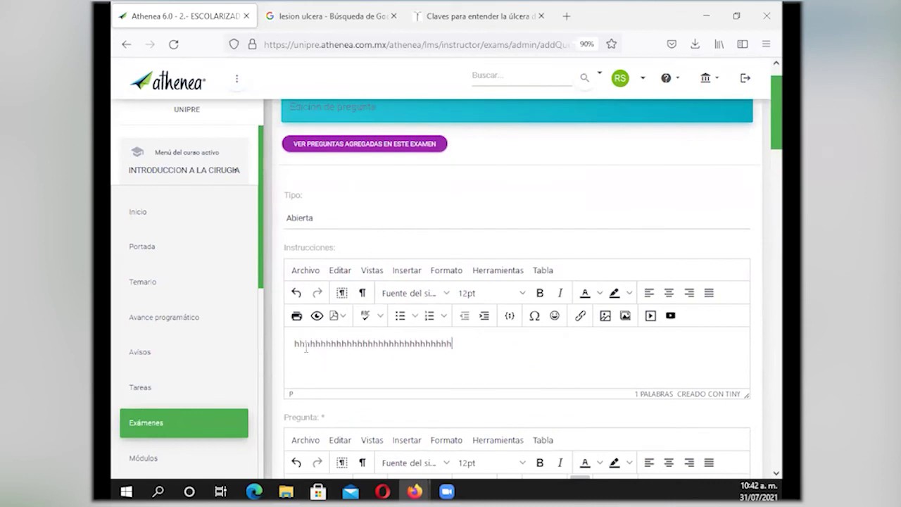
{"action": "key", "text": "BackSpace"}
{"action": "key", "text": "BackSpace"}
{"action": "key", "text": "BackSpace"}
{"action": "key", "text": "BackSpace"}
{"action": "key", "text": "BackSpace"}
{"action": "key", "text": "BackSpace"}
{"action": "key", "text": "BackSpace"}
{"action": "key", "text": "BackSpace"}
{"action": "key", "text": "BackSpace"}
{"action": "key", "text": "BackSpace"}
{"action": "key", "text": "BackSpace"}
{"action": "key", "text": "BackSpace"}
{"action": "key", "text": "BackSpace"}
{"action": "key", "text": "BackSpace"}
{"action": "key", "text": "BackSpace"}
{"action": "key", "text": "BackSpace"}
{"action": "key", "text": "BackSpace"}
{"action": "key", "text": "BackSpace"}
{"action": "key", "text": "BackSpace"}
{"action": "key", "text": "BackSpace"}
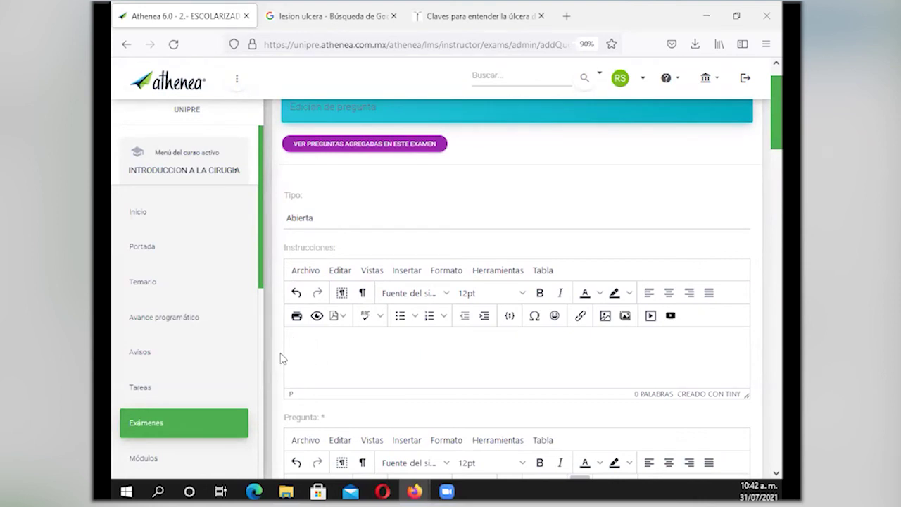
{"action": "scroll", "coordinate": [280, 358], "scroll_direction": "down", "scroll_amount": 3}
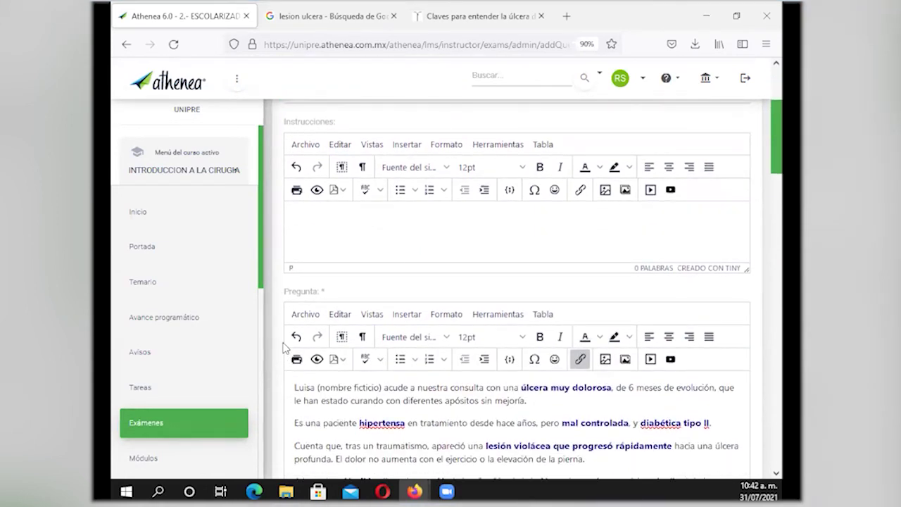
{"action": "scroll", "coordinate": [286, 346], "scroll_direction": "down", "scroll_amount": 8}
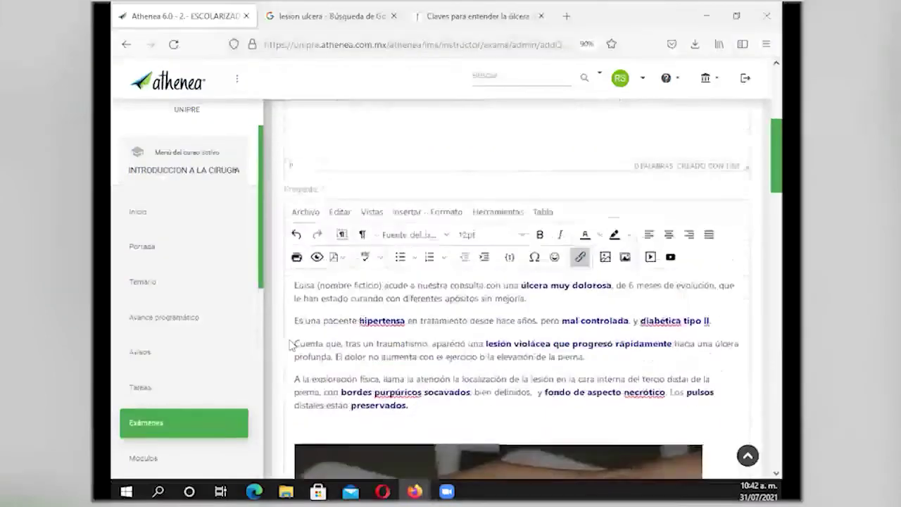
{"action": "scroll", "coordinate": [289, 345], "scroll_direction": "down", "scroll_amount": 15}
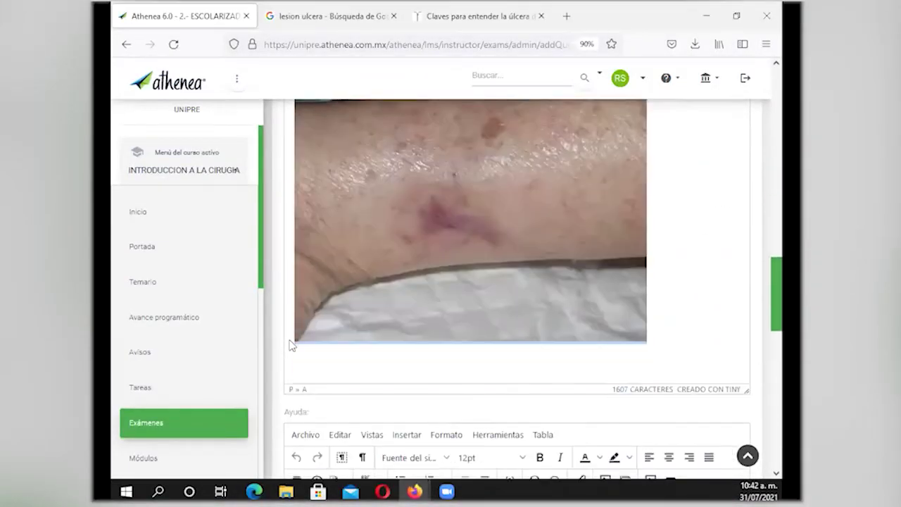
{"action": "scroll", "coordinate": [604, 371], "scroll_direction": "up", "scroll_amount": 4}
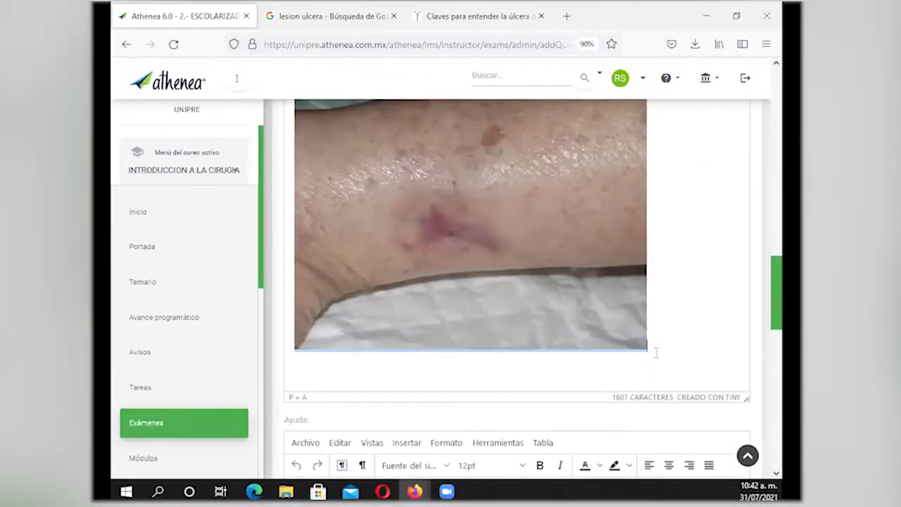
{"action": "scroll", "coordinate": [650, 354], "scroll_direction": "down", "scroll_amount": 6}
{"action": "scroll", "coordinate": [454, 349], "scroll_direction": "up", "scroll_amount": 7}
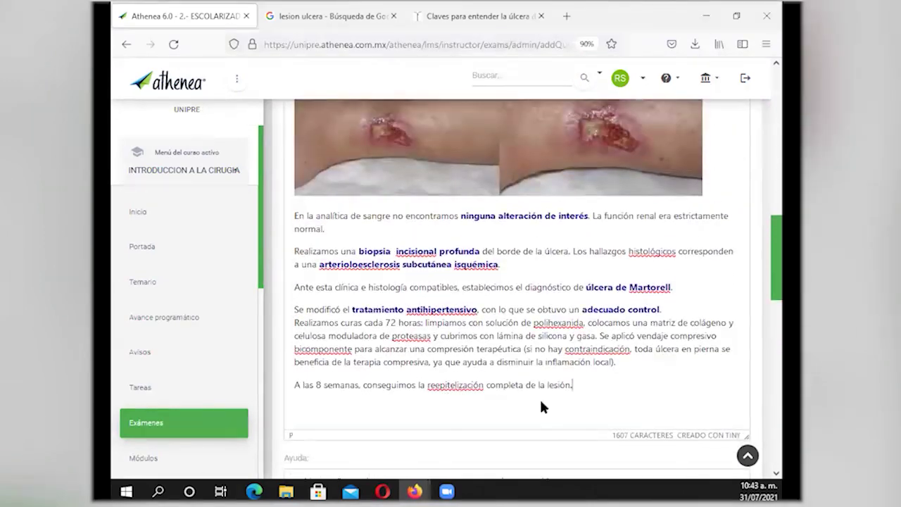
Delete the pasted case text and photo, then clear everything left in the Pregunta editor
{"action": "left_click", "coordinate": [575, 386]}
{"action": "key", "text": "BackSpace"}
{"action": "key", "text": "BackSpace"}
{"action": "key", "text": "BackSpace"}
{"action": "key", "text": "BackSpace"}
{"action": "key", "text": "BackSpace"}
{"action": "key", "text": "BackSpace"}
{"action": "key", "text": "BackSpace"}
{"action": "key", "text": "BackSpace"}
{"action": "key", "text": "BackSpace"}
{"action": "key", "text": "BackSpace"}
{"action": "key", "text": "BackSpace"}
{"action": "key", "text": "BackSpace"}
{"action": "key", "text": "BackSpace"}
{"action": "key", "text": "BackSpace"}
{"action": "key", "text": "BackSpace"}
{"action": "key", "text": "BackSpace"}
{"action": "key", "text": "BackSpace"}
{"action": "key", "text": "BackSpace"}
{"action": "key", "text": "BackSpace"}
{"action": "key", "text": "BackSpace"}
{"action": "left_click_drag", "start_coordinate": [578, 386], "coordinate": [331, 236]}
{"action": "scroll", "coordinate": [331, 236], "scroll_direction": "up", "scroll_amount": 4}
{"action": "key", "text": "BackSpace"}
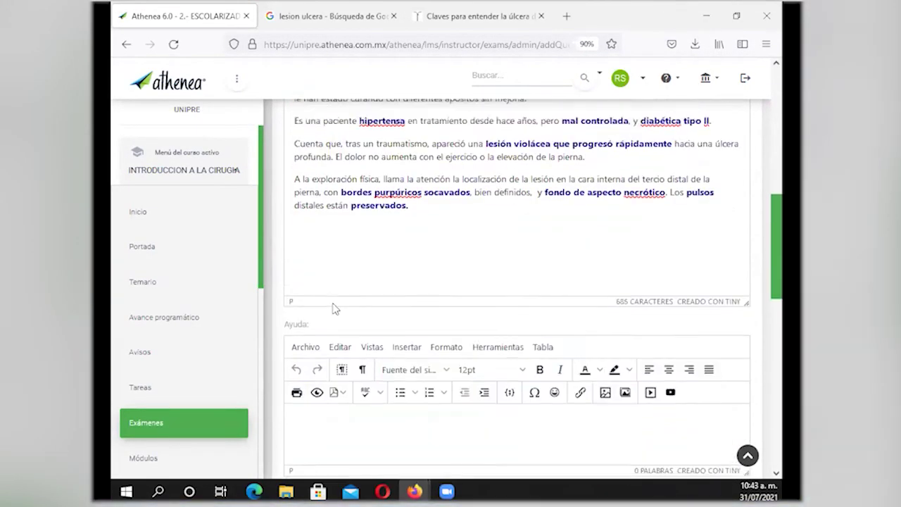
{"action": "scroll", "coordinate": [334, 307], "scroll_direction": "up", "scroll_amount": 5}
{"action": "scroll", "coordinate": [295, 312], "scroll_direction": "down", "scroll_amount": 1}
{"action": "key", "text": "ctrl+a"}
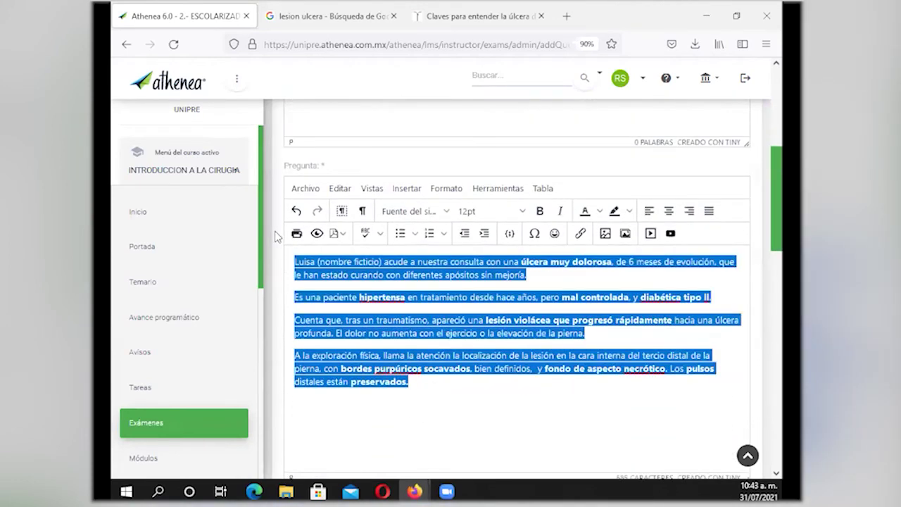
{"action": "key", "text": "BackSpace"}
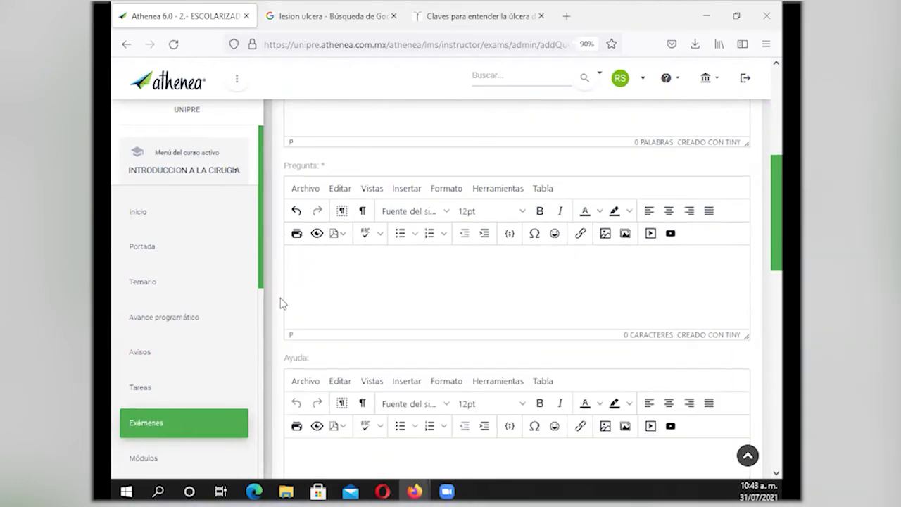
View the questions already added to this exam, then go back to the course's exam list
{"action": "scroll", "coordinate": [281, 301], "scroll_direction": "down", "scroll_amount": 5}
{"action": "scroll", "coordinate": [280, 303], "scroll_direction": "down", "scroll_amount": 3}
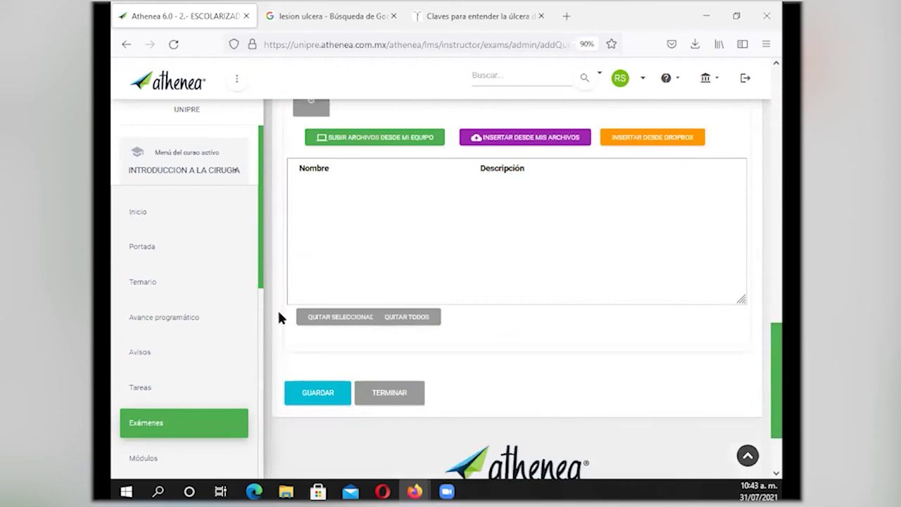
{"action": "scroll", "coordinate": [279, 313], "scroll_direction": "up", "scroll_amount": 15}
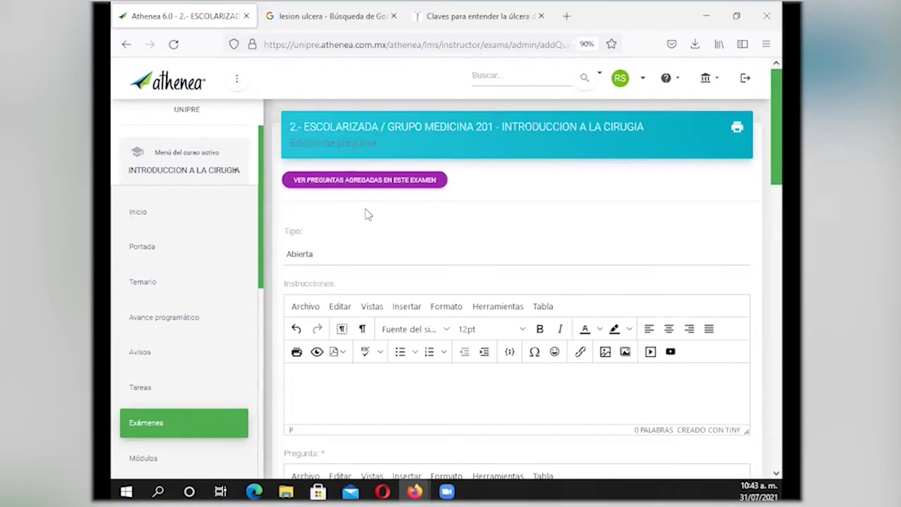
{"action": "left_click", "coordinate": [386, 184]}
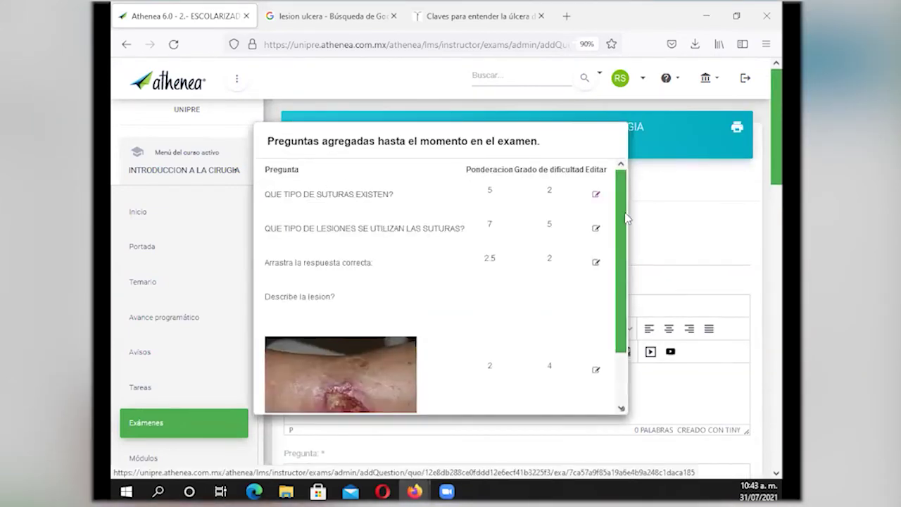
{"action": "mouse_move", "coordinate": [622, 218]}
{"action": "left_mouse_down"}
{"action": "mouse_move", "coordinate": [626, 255]}
{"action": "mouse_move", "coordinate": [625, 204]}
{"action": "left_mouse_up"}
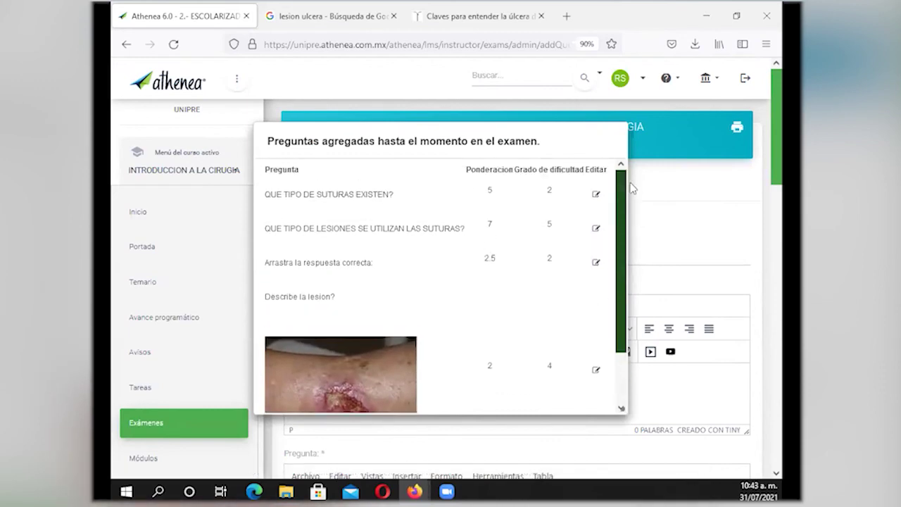
{"action": "left_click", "coordinate": [177, 426]}
Leave the unsaved question page and open the COMPRESAS exam's settings for editing
{"action": "left_click", "coordinate": [442, 298]}
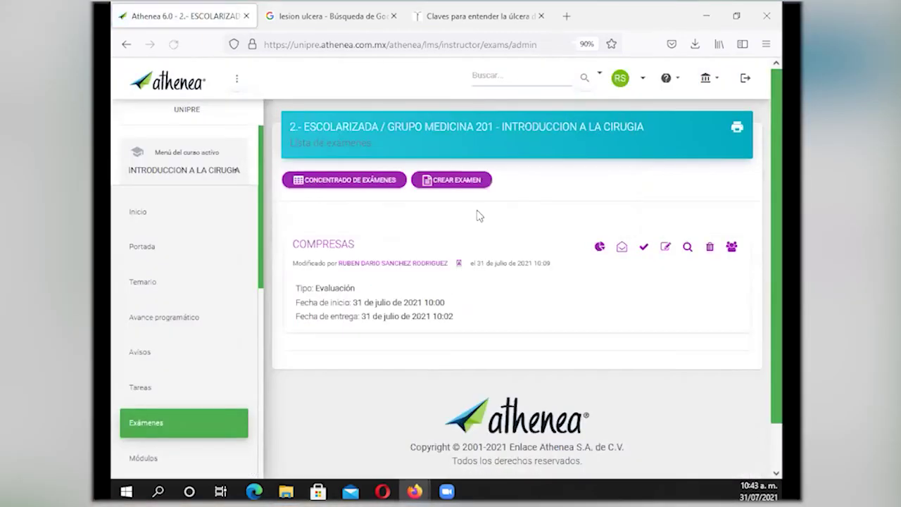
{"action": "left_click", "coordinate": [665, 248]}
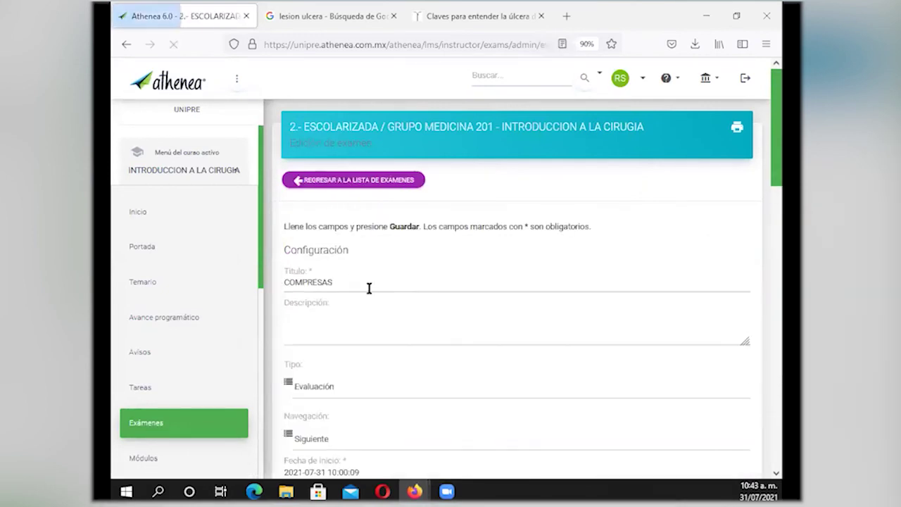
{"action": "scroll", "coordinate": [395, 292], "scroll_direction": "down", "scroll_amount": 3}
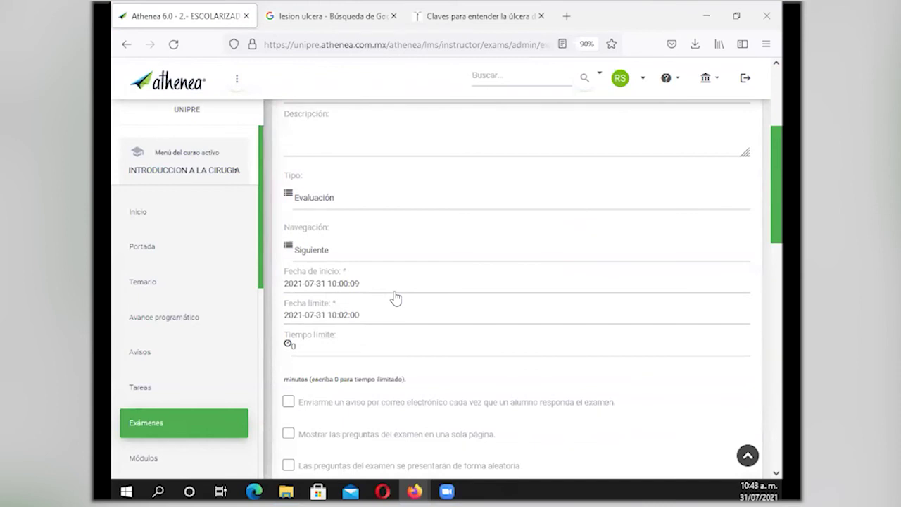
{"action": "scroll", "coordinate": [394, 294], "scroll_direction": "down", "scroll_amount": 5}
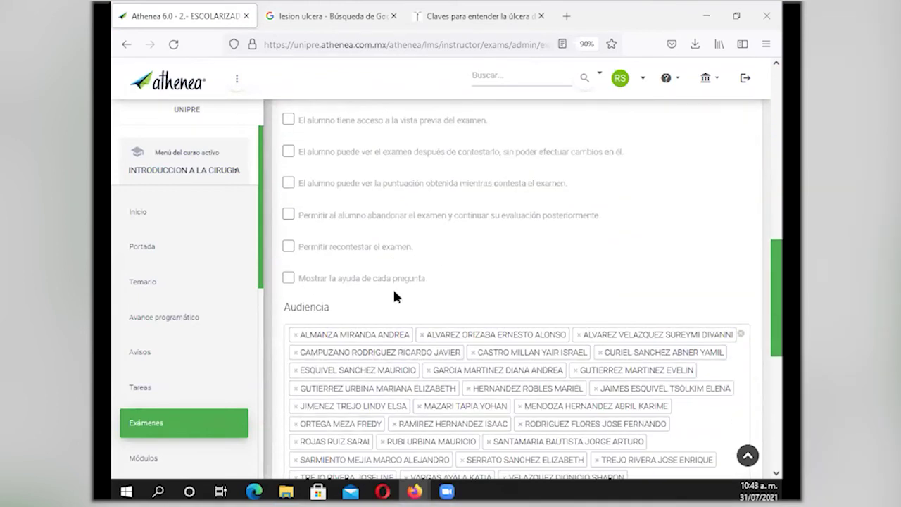
{"action": "scroll", "coordinate": [394, 293], "scroll_direction": "up", "scroll_amount": 2}
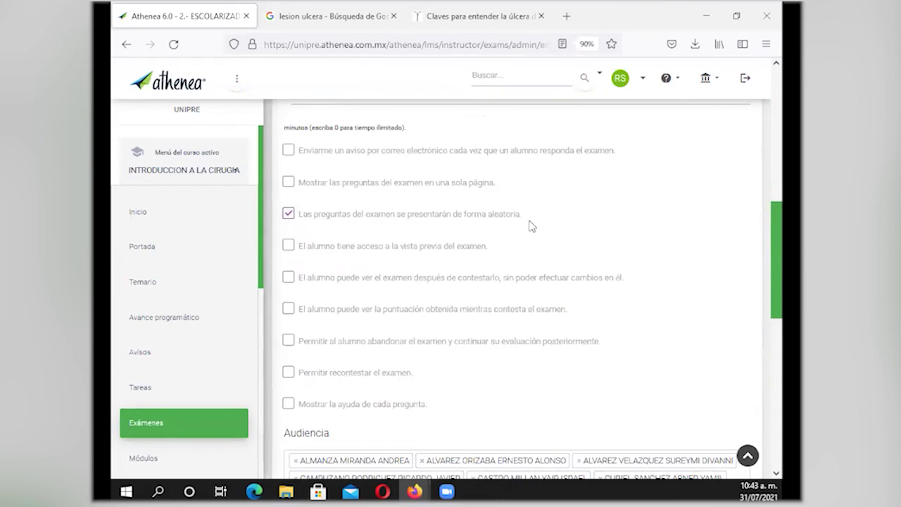
Turn off the COMPRESAS exam's random ('aleatoria') question order and return to the exam list
{"action": "left_click_drag", "start_coordinate": [532, 225], "coordinate": [346, 219]}
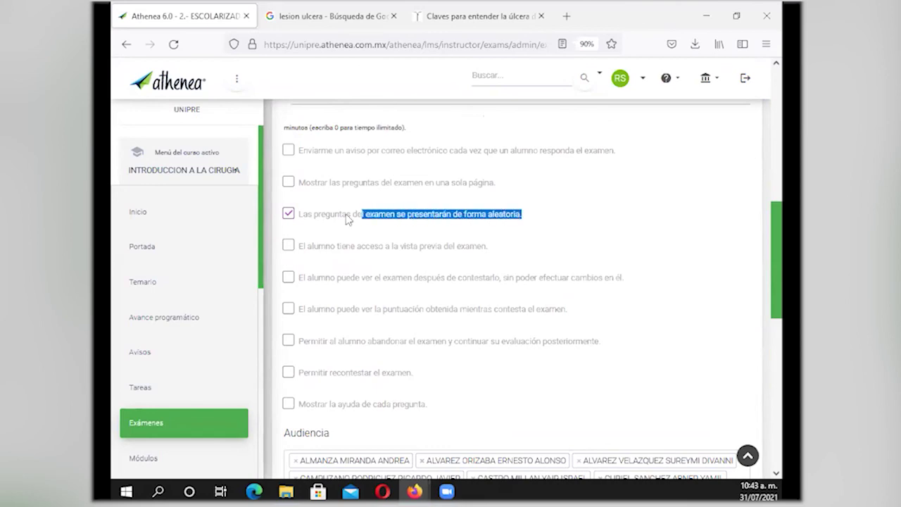
{"action": "left_click", "coordinate": [287, 219]}
{"action": "scroll", "coordinate": [267, 228], "scroll_direction": "down", "scroll_amount": 7}
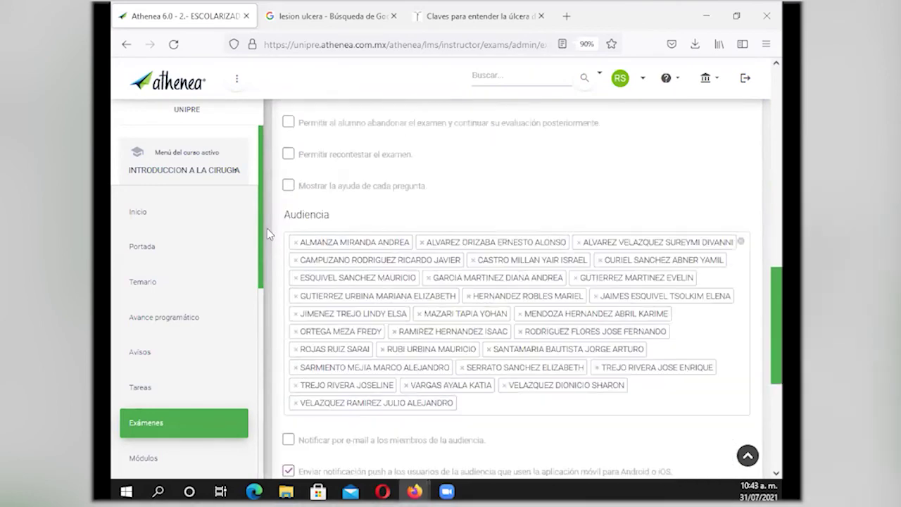
{"action": "scroll", "coordinate": [267, 228], "scroll_direction": "up", "scroll_amount": 3}
{"action": "scroll", "coordinate": [267, 228], "scroll_direction": "up", "scroll_amount": 10}
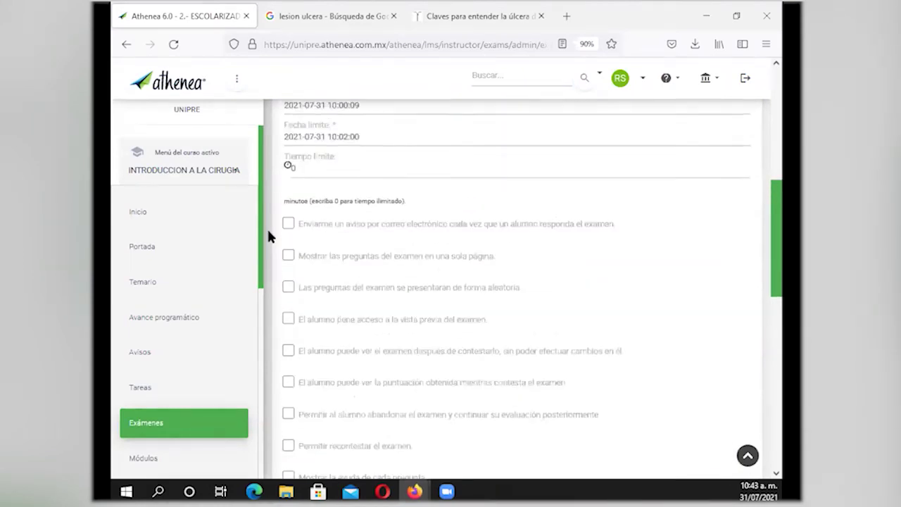
{"action": "left_click", "coordinate": [358, 181]}
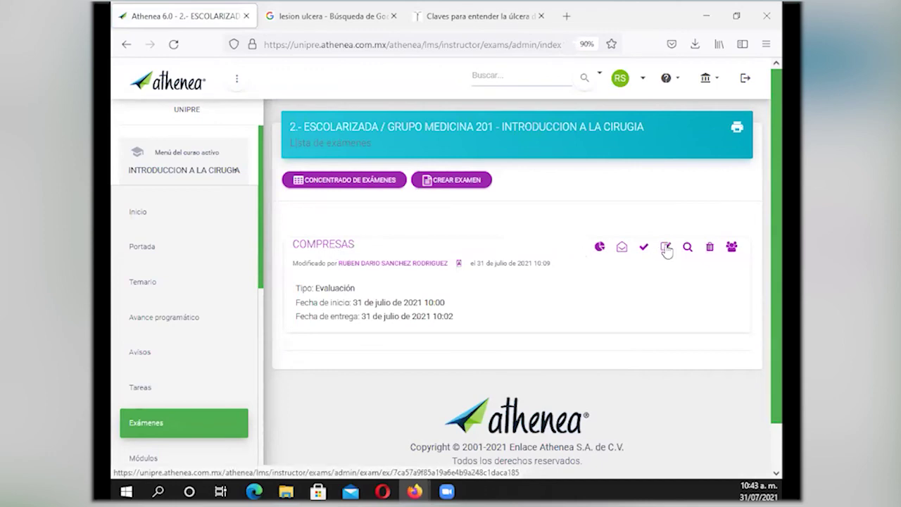
Turn random question order back on and return to the exam list
{"action": "scroll", "coordinate": [394, 314], "scroll_direction": "down", "scroll_amount": 6}
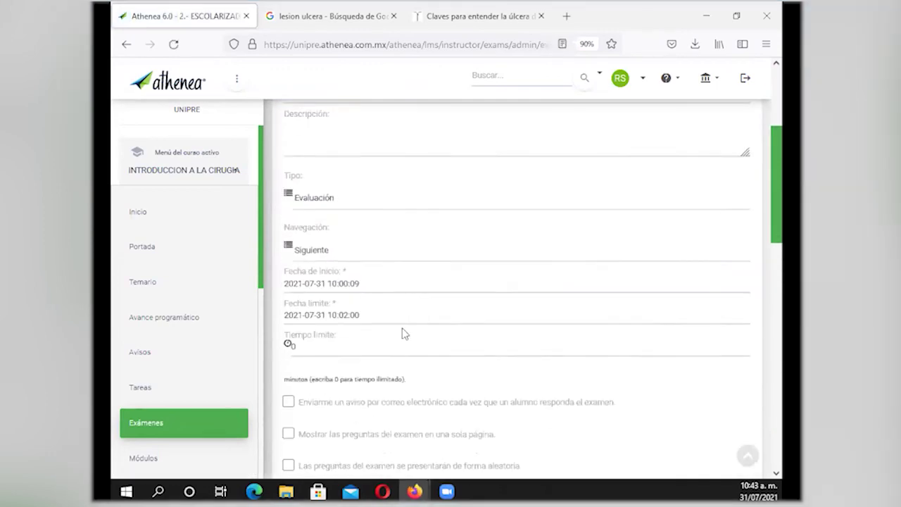
{"action": "scroll", "coordinate": [400, 330], "scroll_direction": "down", "scroll_amount": 3}
{"action": "scroll", "coordinate": [391, 313], "scroll_direction": "up", "scroll_amount": 3}
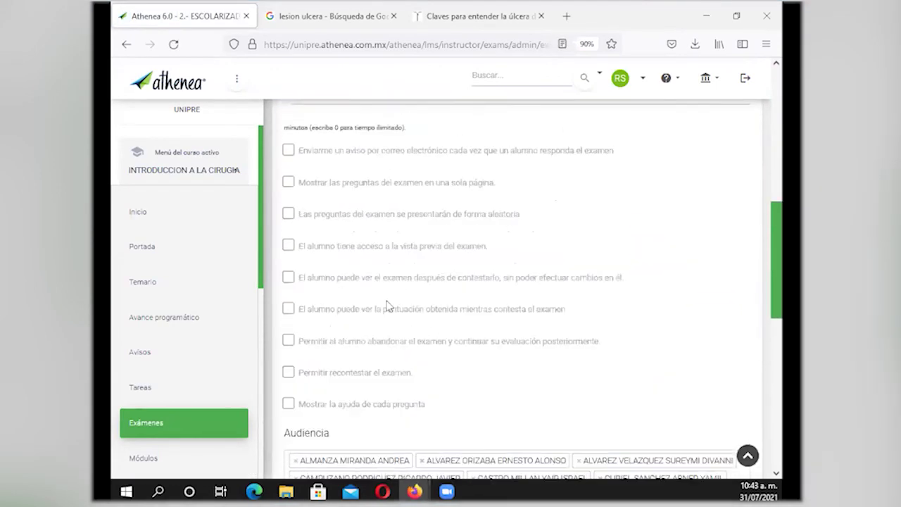
{"action": "left_click", "coordinate": [288, 215]}
{"action": "scroll", "coordinate": [279, 225], "scroll_direction": "up", "scroll_amount": 6}
{"action": "left_click", "coordinate": [342, 183]}
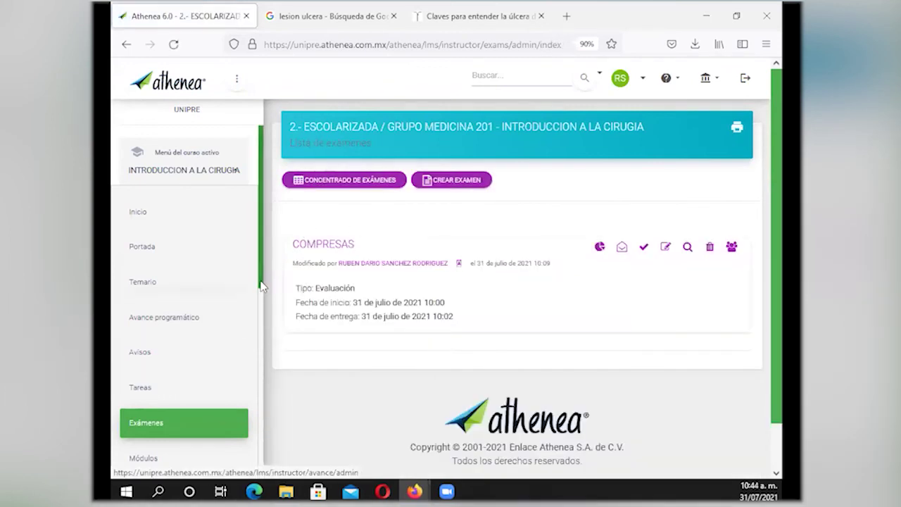
Review the COMPRESAS exam card, open 31 de julio de 2021 10:00–10:02
{"action": "left_click_drag", "start_coordinate": [260, 276], "coordinate": [260, 341]}
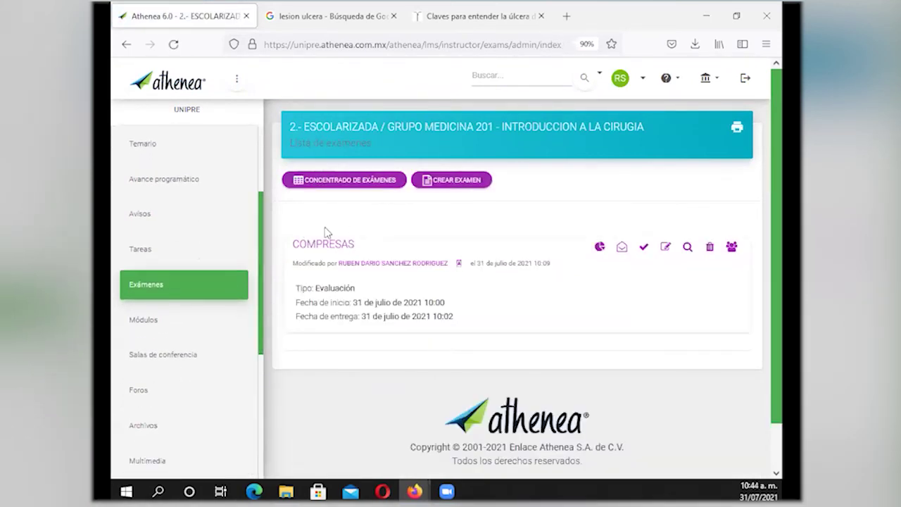
{"action": "scroll", "coordinate": [492, 341], "scroll_direction": "down", "scroll_amount": 1}
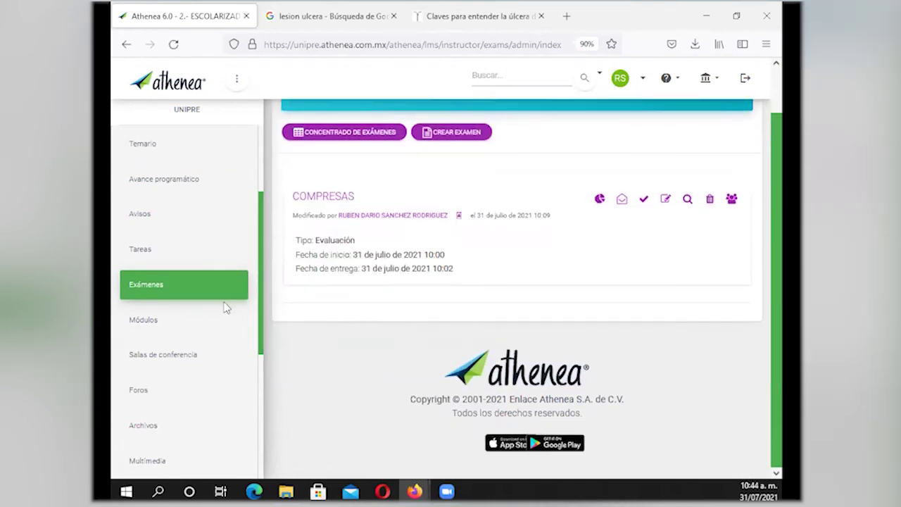
{"action": "scroll", "coordinate": [225, 307], "scroll_direction": "down", "scroll_amount": 1}
{"action": "scroll", "coordinate": [219, 303], "scroll_direction": "down", "scroll_amount": 3}
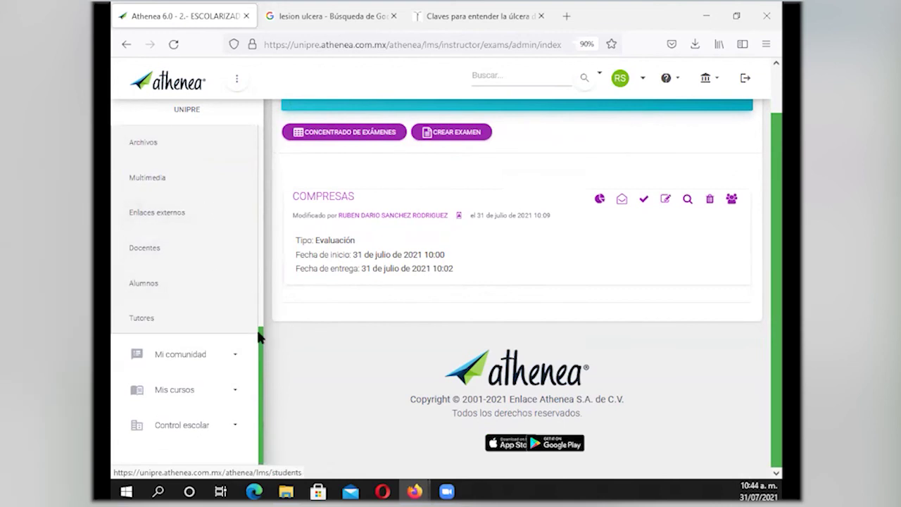
{"action": "left_click_drag", "start_coordinate": [259, 330], "coordinate": [266, 335]}
{"action": "scroll", "coordinate": [262, 331], "scroll_direction": "up", "scroll_amount": 1}
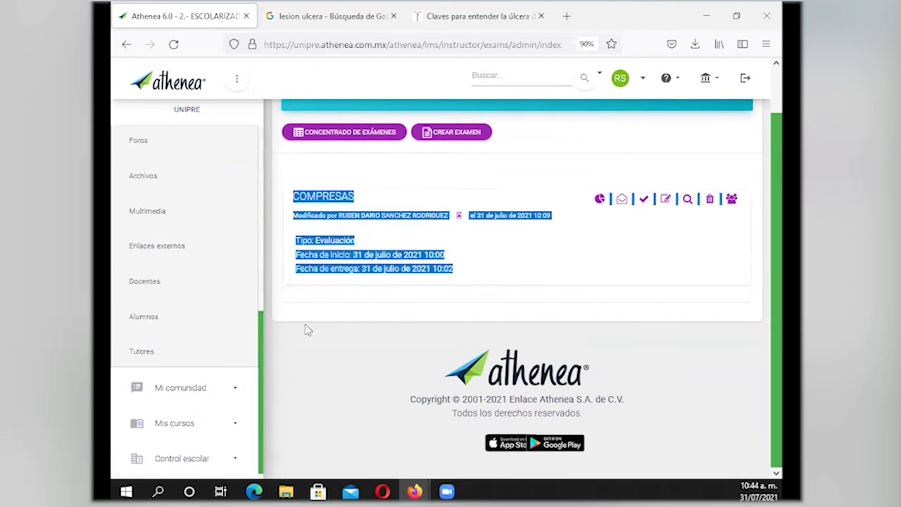
{"action": "left_click", "coordinate": [306, 328]}
{"action": "scroll", "coordinate": [259, 337], "scroll_direction": "up", "scroll_amount": 1}
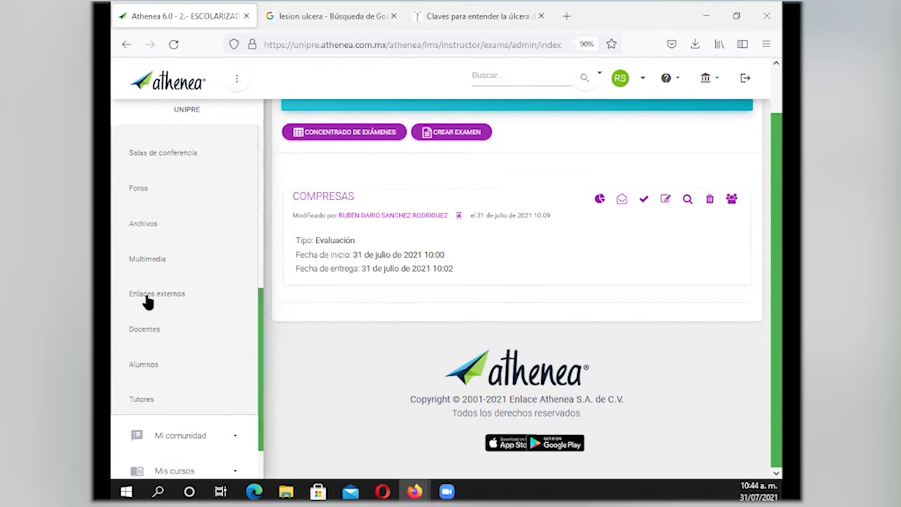
Open the course's external links page and highlight the first link's description
{"action": "left_click", "coordinate": [170, 301]}
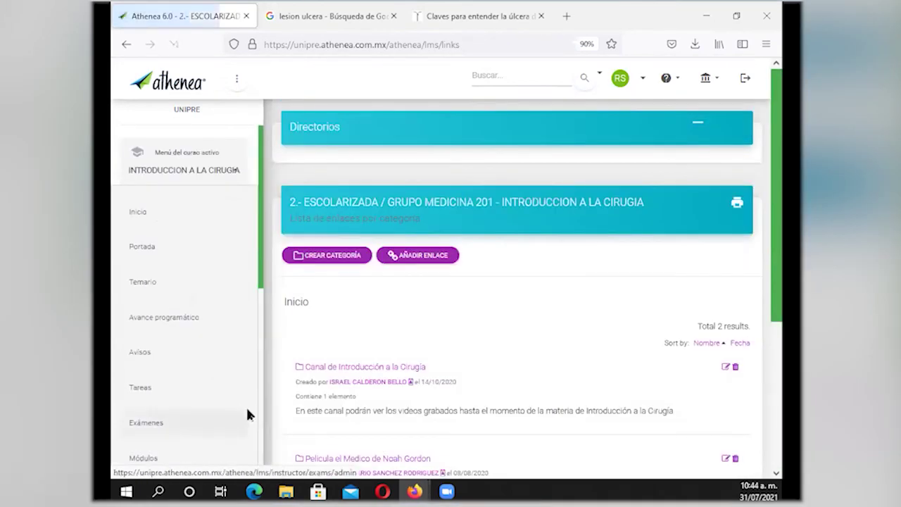
{"action": "scroll", "coordinate": [468, 349], "scroll_direction": "down", "scroll_amount": 3}
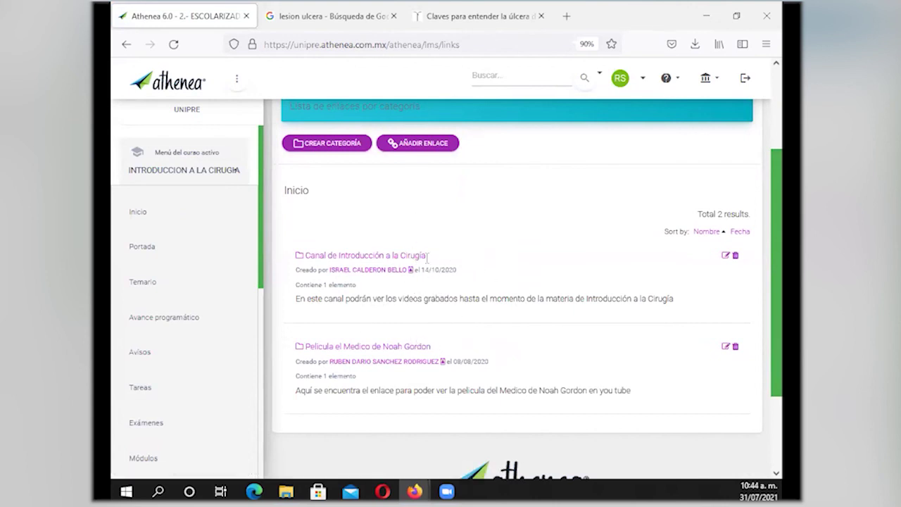
{"action": "scroll", "coordinate": [445, 329], "scroll_direction": "up", "scroll_amount": 2}
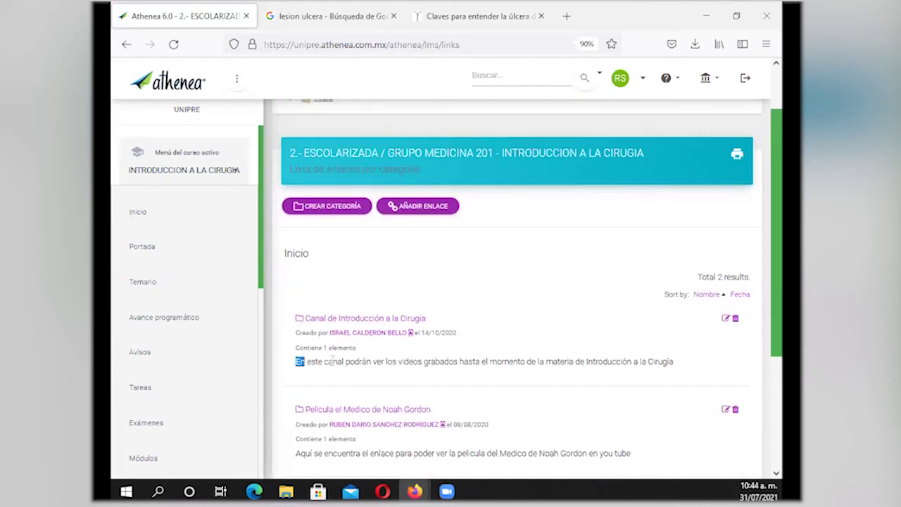
{"action": "left_click_drag", "start_coordinate": [332, 360], "coordinate": [665, 377]}
{"action": "left_click", "coordinate": [567, 364]}
{"action": "left_click_drag", "start_coordinate": [301, 359], "coordinate": [493, 363]}
{"action": "left_click", "coordinate": [632, 374]}
{"action": "left_click_drag", "start_coordinate": [301, 359], "coordinate": [678, 365]}
{"action": "left_click", "coordinate": [681, 367]}
Open the YouTube playlist under Canal de Introducción a la Cirugía in a new tab
{"action": "left_click_drag", "start_coordinate": [597, 357], "coordinate": [671, 362]}
{"action": "left_click", "coordinate": [294, 372]}
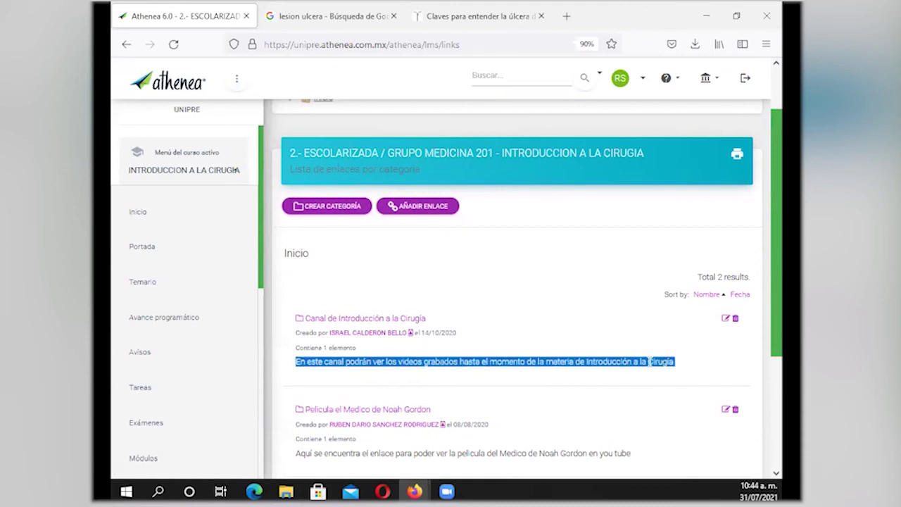
{"action": "left_click", "coordinate": [650, 361]}
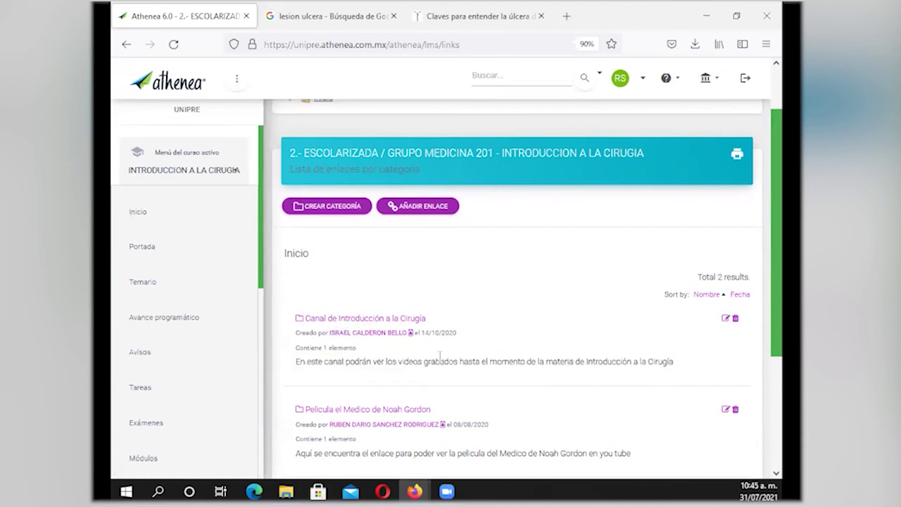
{"action": "left_click", "coordinate": [340, 320]}
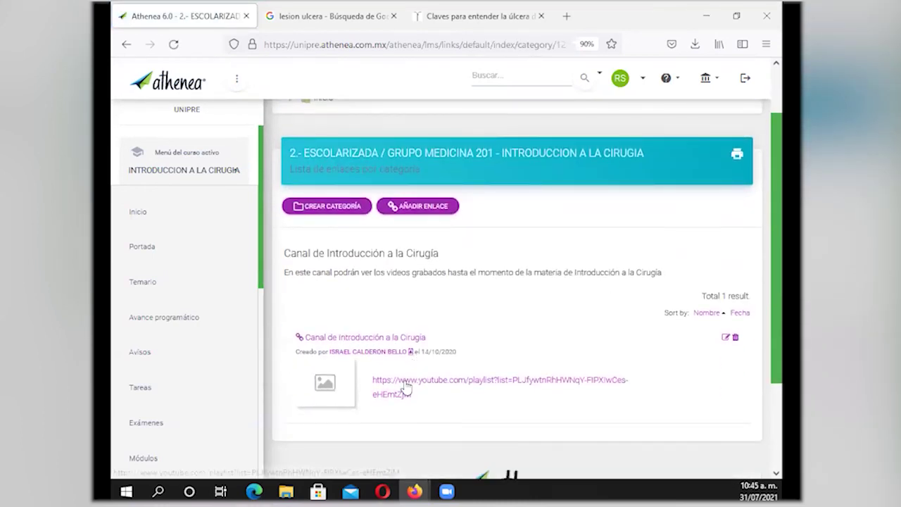
{"action": "left_click", "coordinate": [402, 382]}
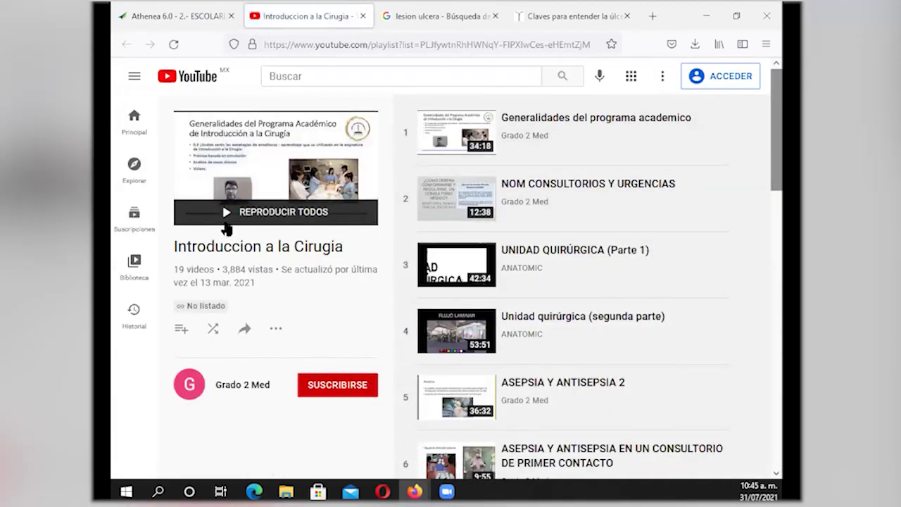
Play all the playlist's videos and highlight the No listado label
{"action": "left_click", "coordinate": [226, 213]}
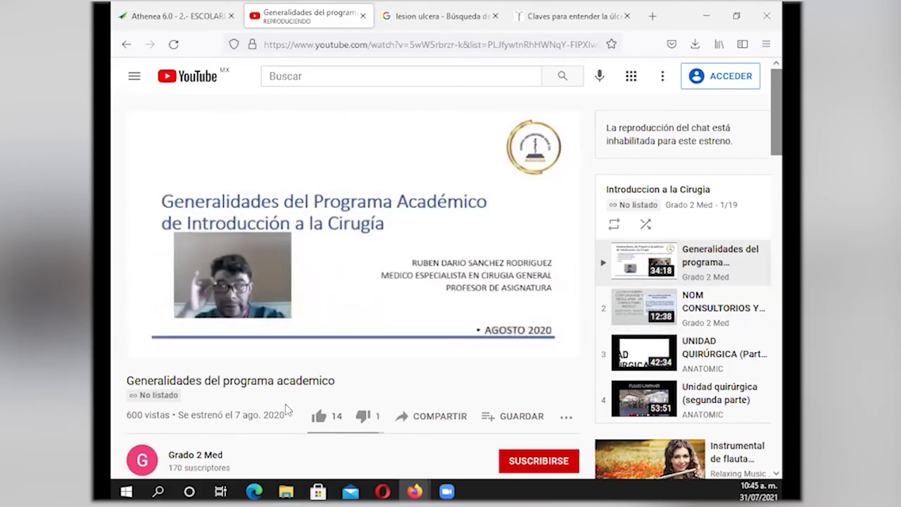
{"action": "scroll", "coordinate": [141, 282], "scroll_direction": "down", "scroll_amount": 2}
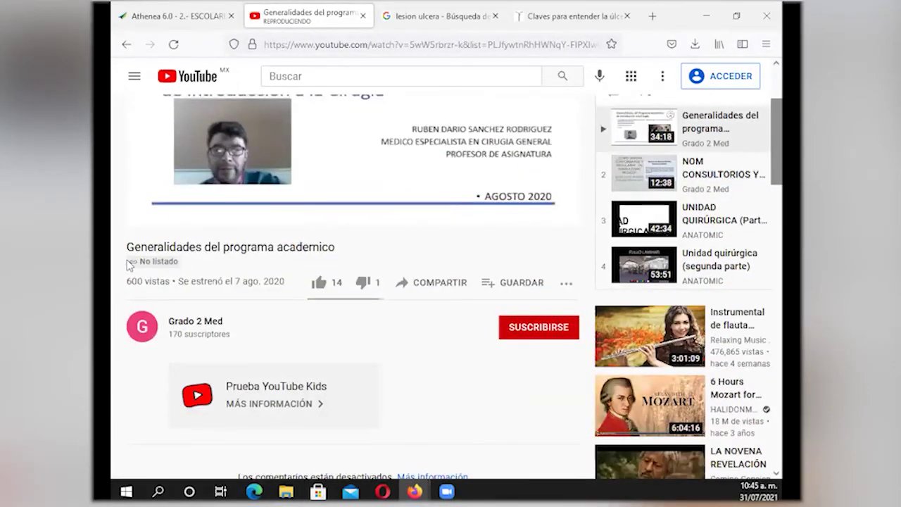
{"action": "mouse_move", "coordinate": [132, 267]}
{"action": "left_mouse_down"}
{"action": "mouse_move", "coordinate": [179, 265]}
{"action": "mouse_move", "coordinate": [128, 266]}
{"action": "left_mouse_up"}
{"action": "left_click", "coordinate": [198, 266]}
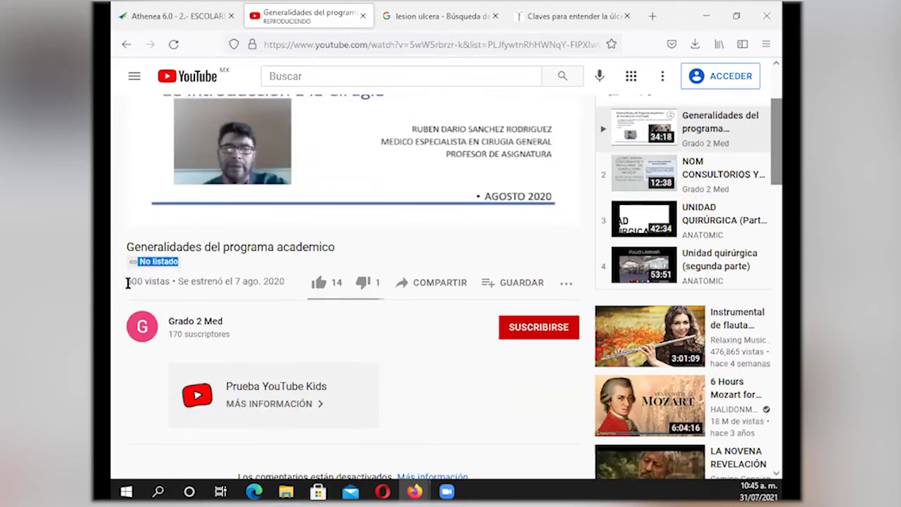
{"action": "left_click", "coordinate": [127, 281]}
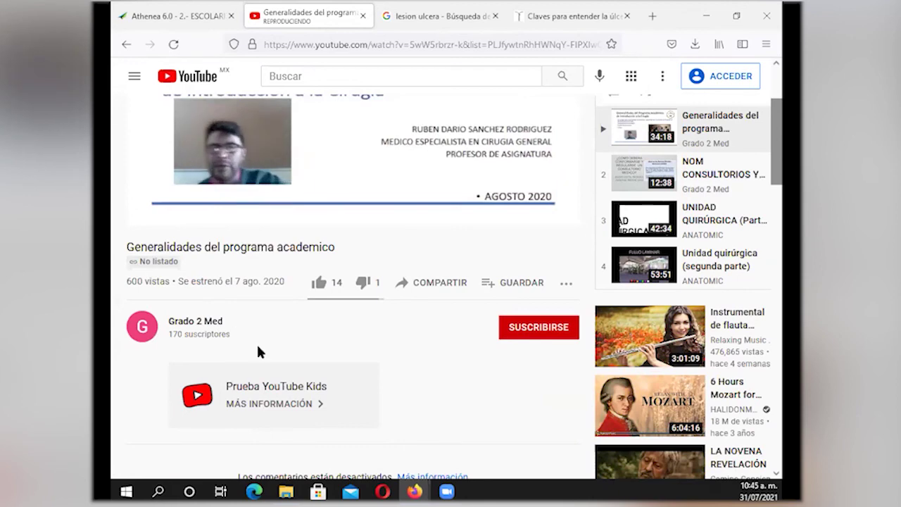
Highlight the title 'Generalidades del programa academico', then return to the Athenea tab
{"action": "scroll", "coordinate": [258, 352], "scroll_direction": "down", "scroll_amount": 3}
{"action": "scroll", "coordinate": [257, 364], "scroll_direction": "up", "scroll_amount": 3}
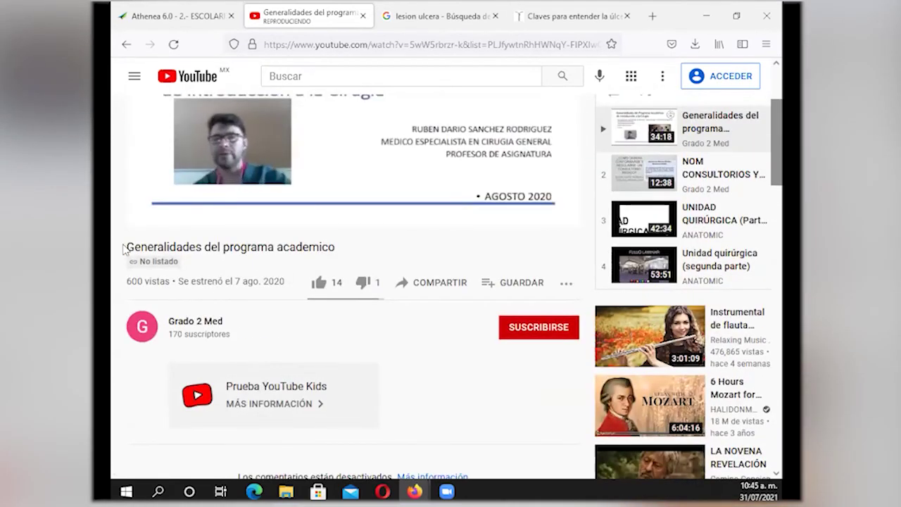
{"action": "left_click_drag", "start_coordinate": [126, 246], "coordinate": [344, 247]}
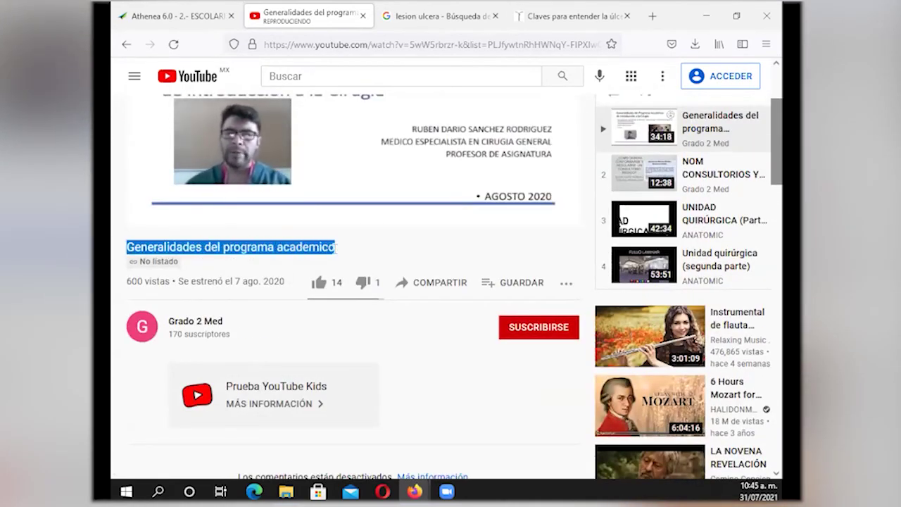
{"action": "left_click", "coordinate": [341, 361]}
{"action": "scroll", "coordinate": [340, 378], "scroll_direction": "up", "scroll_amount": 2}
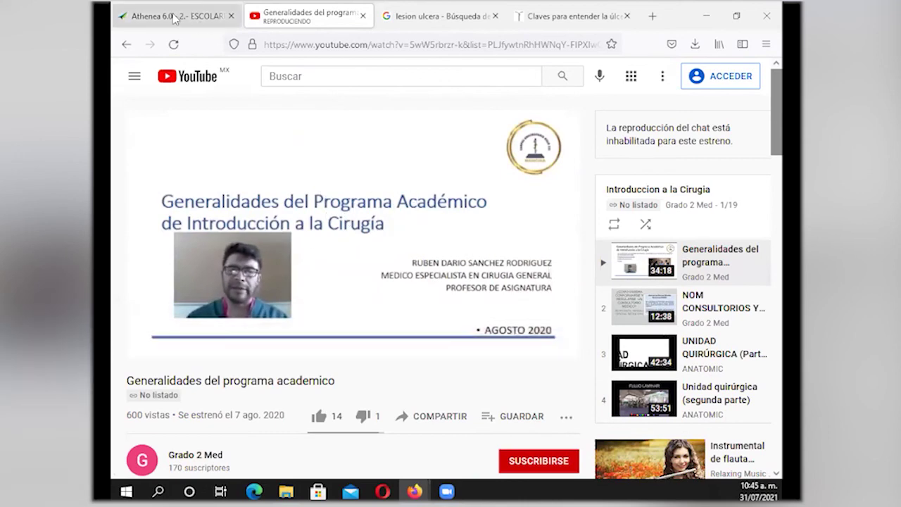
{"action": "left_click", "coordinate": [176, 15]}
{"action": "scroll", "coordinate": [399, 323], "scroll_direction": "down", "scroll_amount": 3}
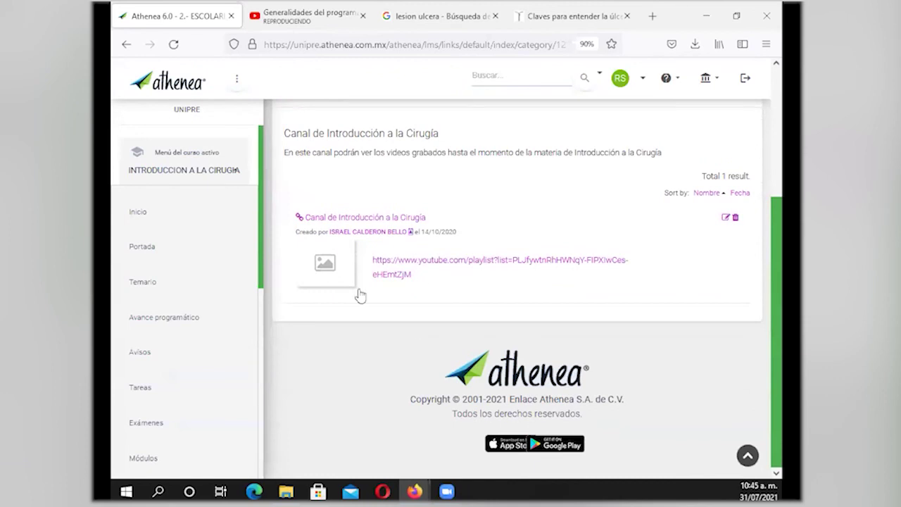
Go back to Athenea's Inicio links list, then switch to the YouTube video tab
{"action": "scroll", "coordinate": [353, 388], "scroll_direction": "up", "scroll_amount": 5}
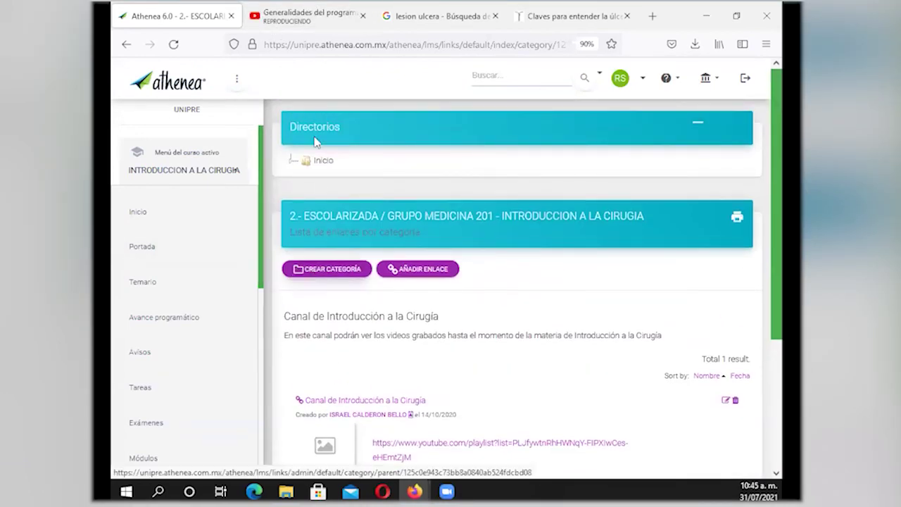
{"action": "left_click", "coordinate": [125, 45]}
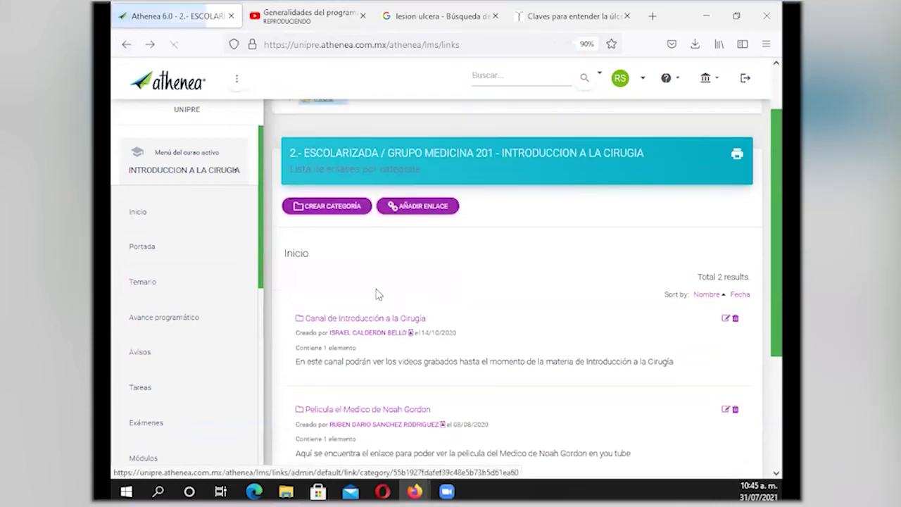
{"action": "left_click", "coordinate": [302, 16]}
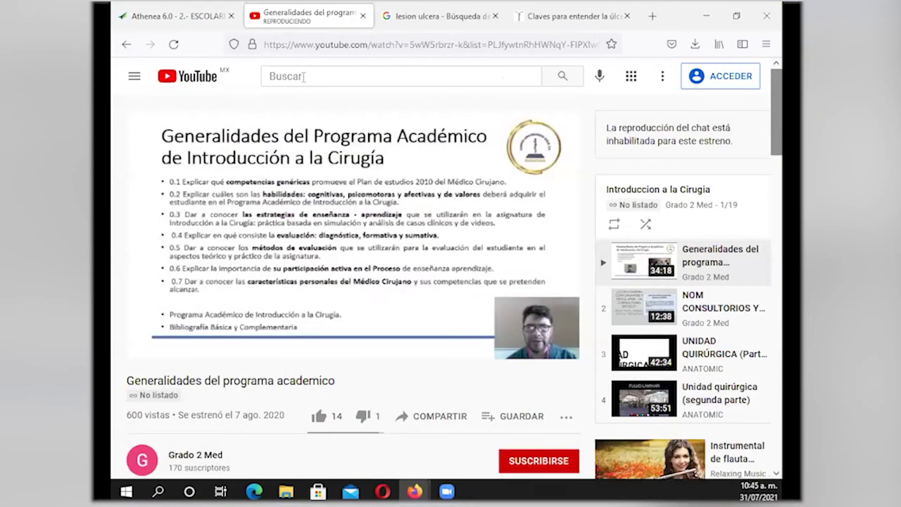
Search YouTube for 'medicina legal' and open the eitb forensic medicine video
{"action": "left_click", "coordinate": [317, 73]}
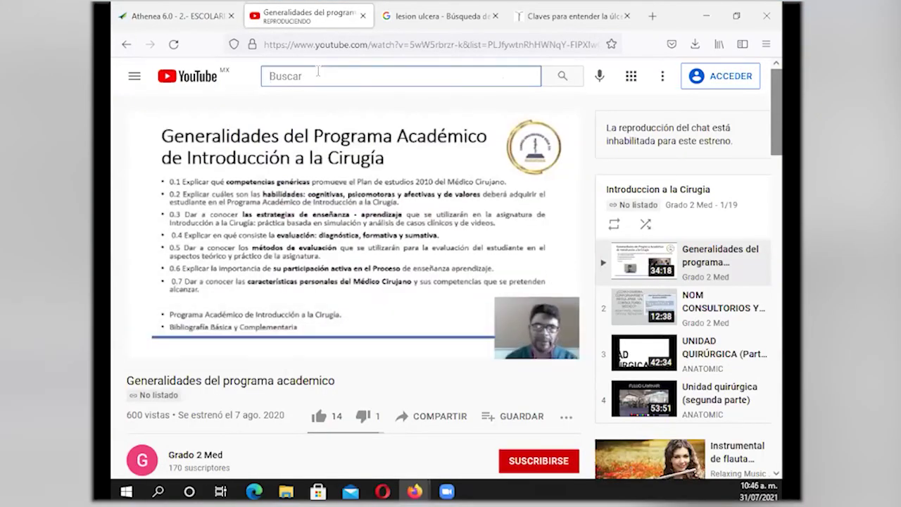
{"action": "type", "text": "medic"}
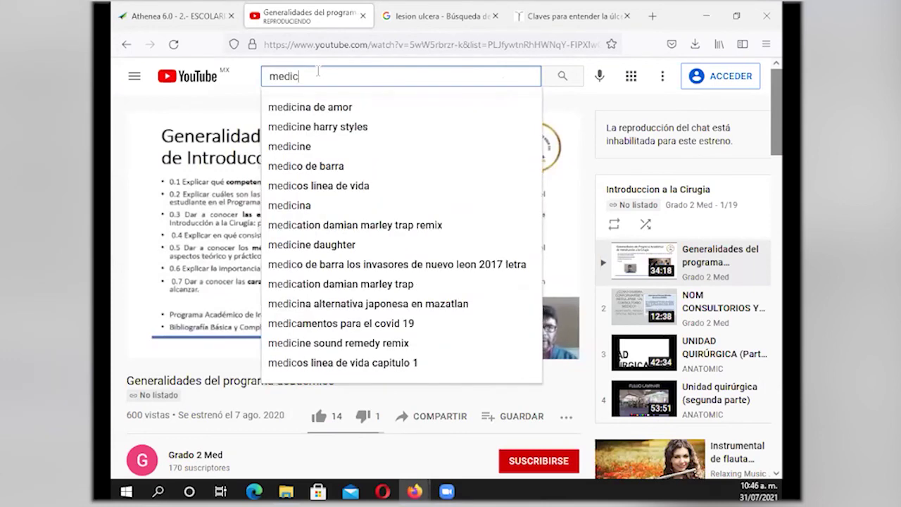
{"action": "type", "text": "ina le"}
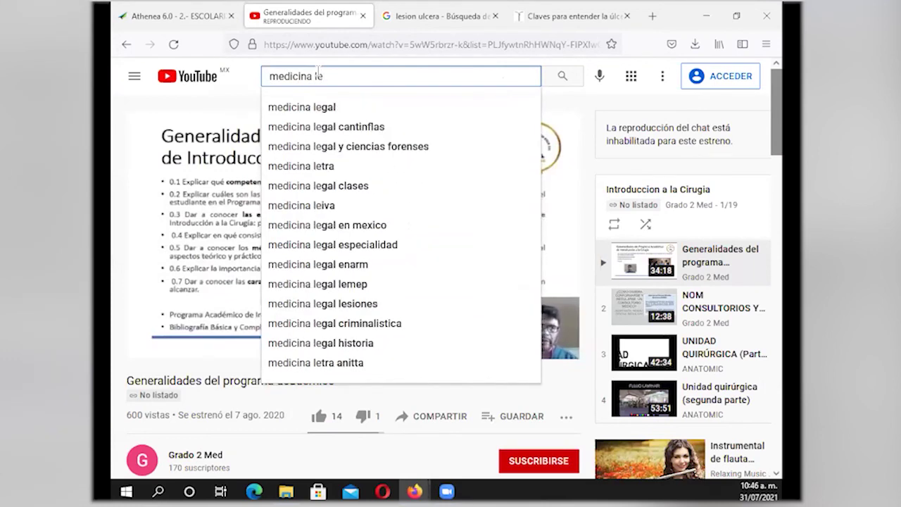
{"action": "type", "text": "j"}
{"action": "key", "text": "BackSpace"}
{"action": "type", "text": "gal"}
{"action": "key", "text": "Return"}
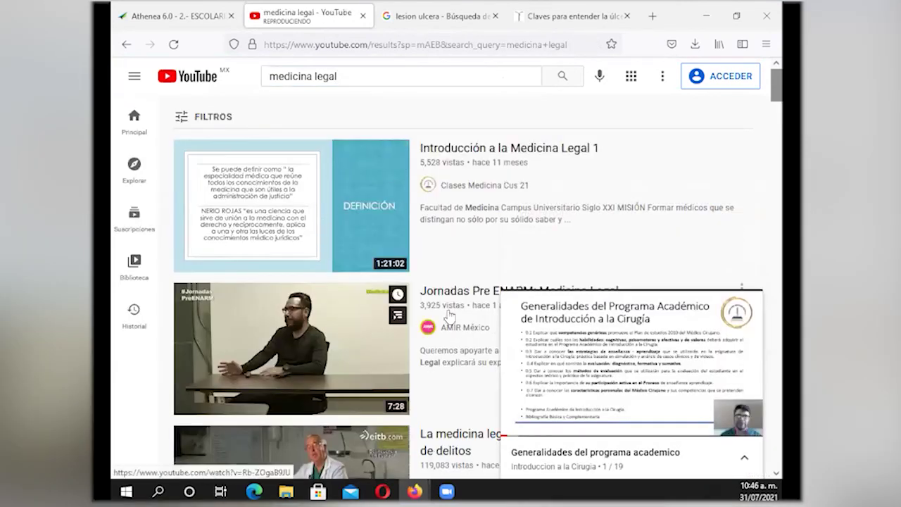
{"action": "scroll", "coordinate": [337, 276], "scroll_direction": "down", "scroll_amount": 3}
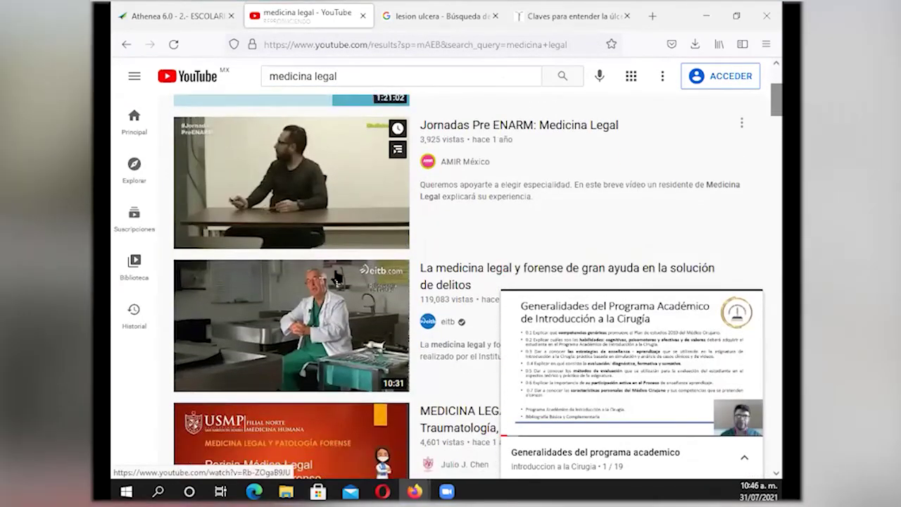
{"action": "scroll", "coordinate": [336, 276], "scroll_direction": "up", "scroll_amount": 1}
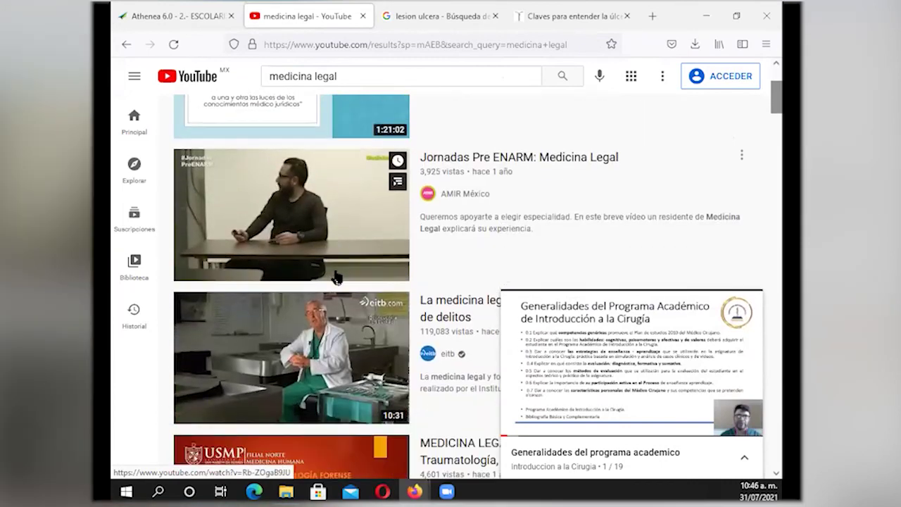
{"action": "scroll", "coordinate": [337, 268], "scroll_direction": "down", "scroll_amount": 2}
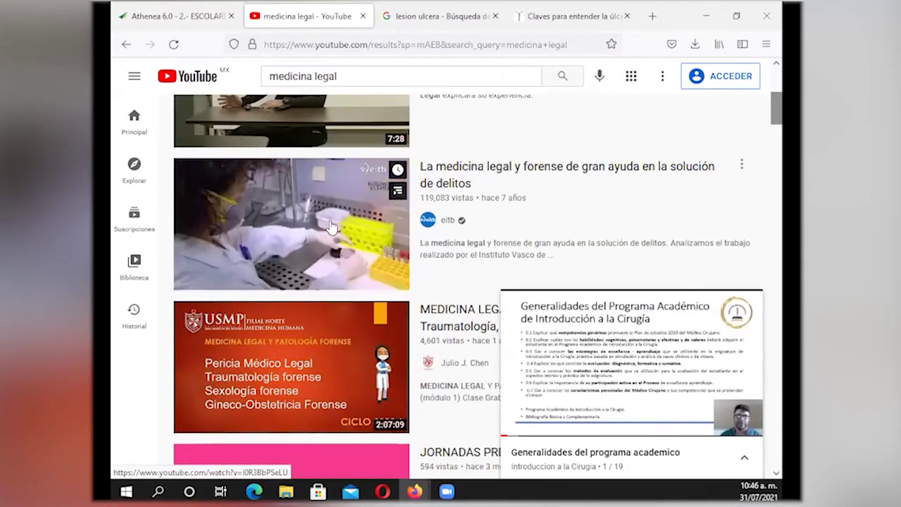
{"action": "left_click", "coordinate": [331, 227]}
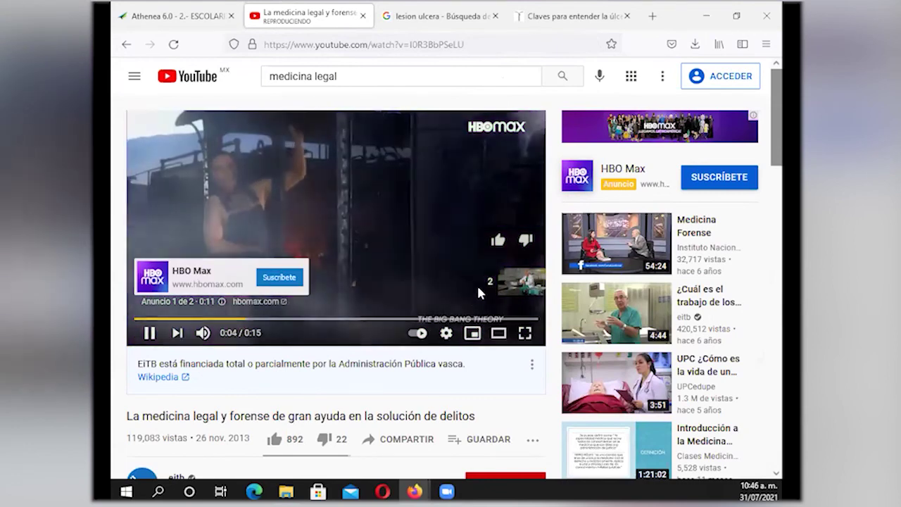
Skip the ad, pause the video, copy its web address, and switch back to Athenea
{"action": "left_click", "coordinate": [503, 282]}
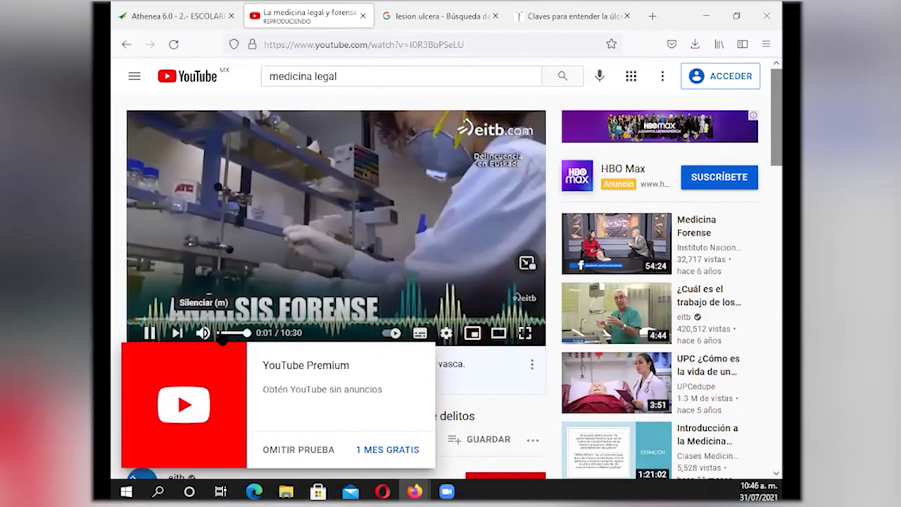
{"action": "left_click", "coordinate": [343, 208]}
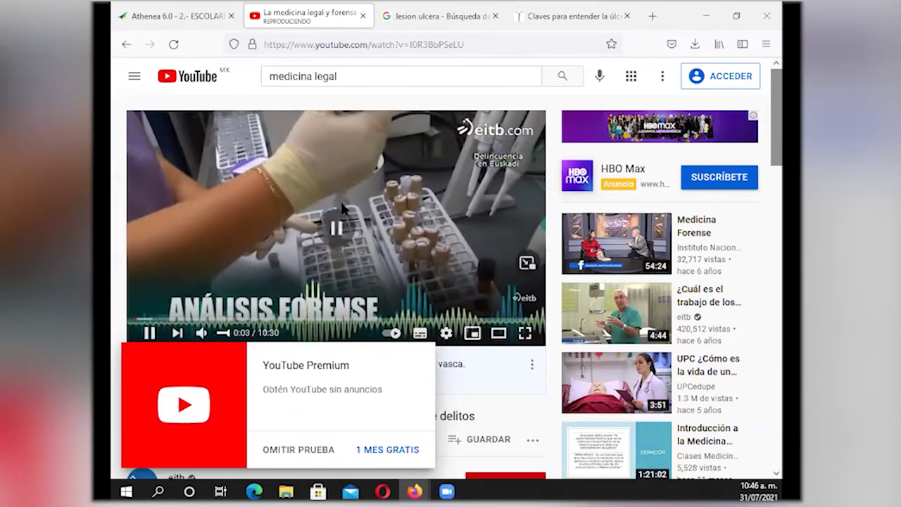
{"action": "left_click", "coordinate": [342, 44]}
{"action": "key", "text": "ctrl+c"}
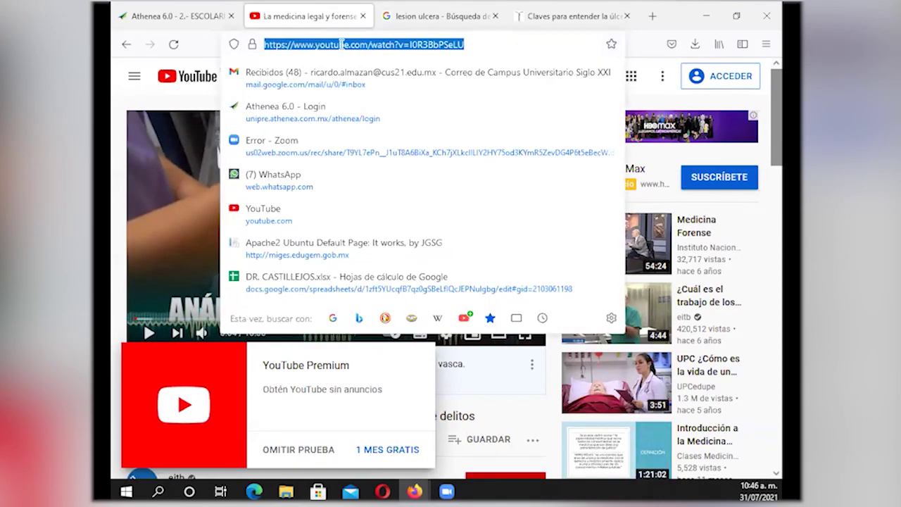
{"action": "right_click", "coordinate": [342, 45]}
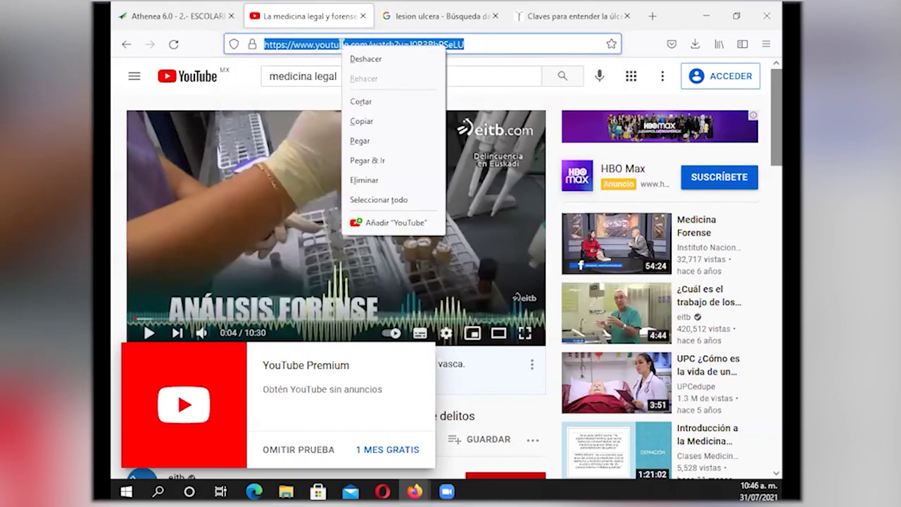
{"action": "left_click", "coordinate": [360, 122]}
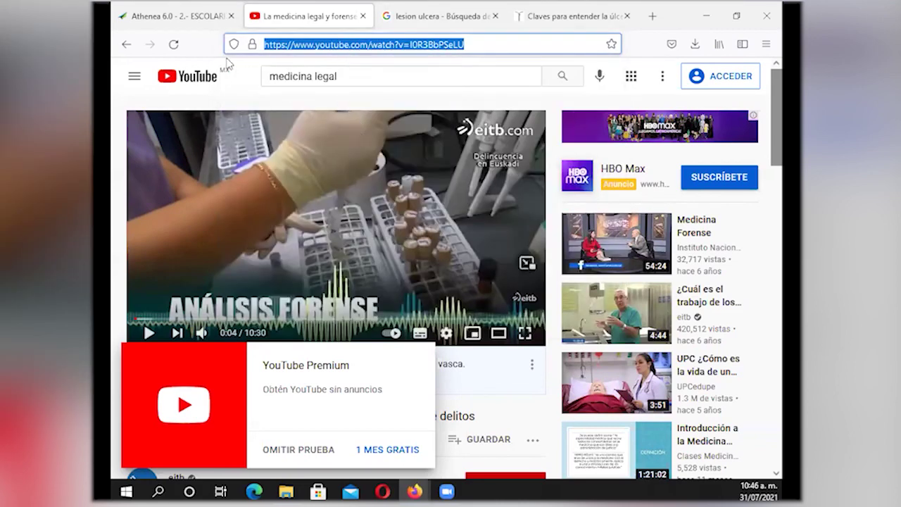
{"action": "left_click", "coordinate": [168, 16]}
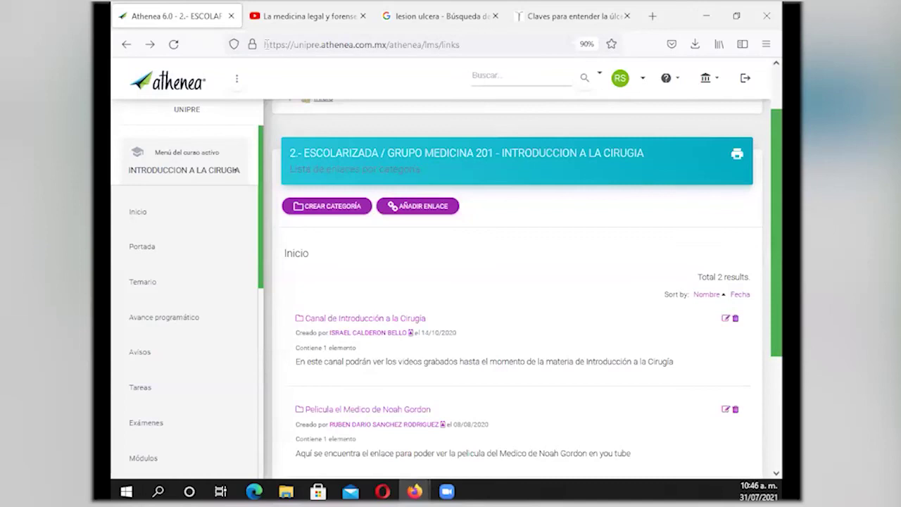
Start a new course link with the copied YouTube address and the title 'Medicina legal'
{"action": "left_click", "coordinate": [427, 211]}
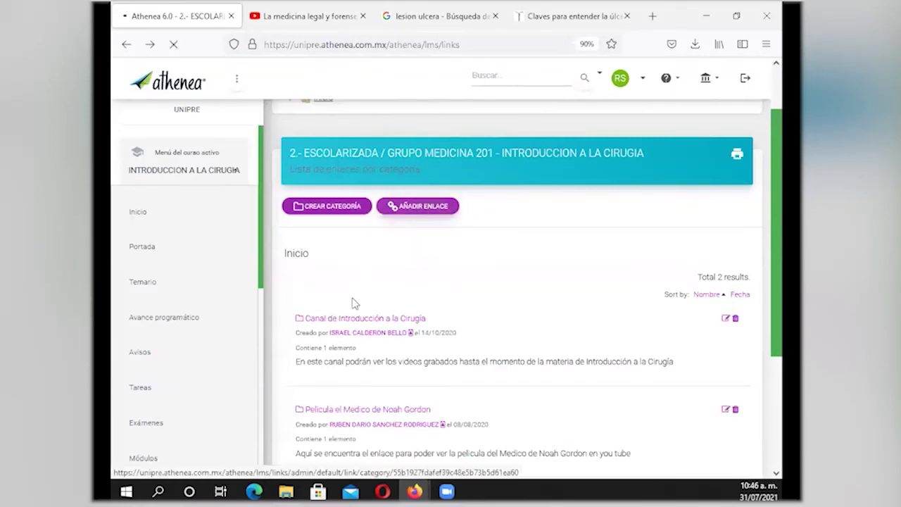
{"action": "left_click", "coordinate": [345, 257]}
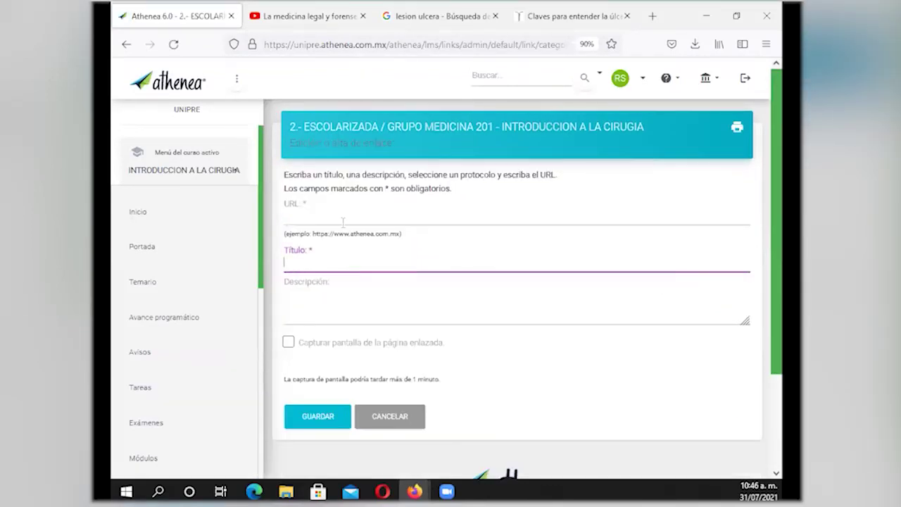
{"action": "left_click", "coordinate": [341, 217]}
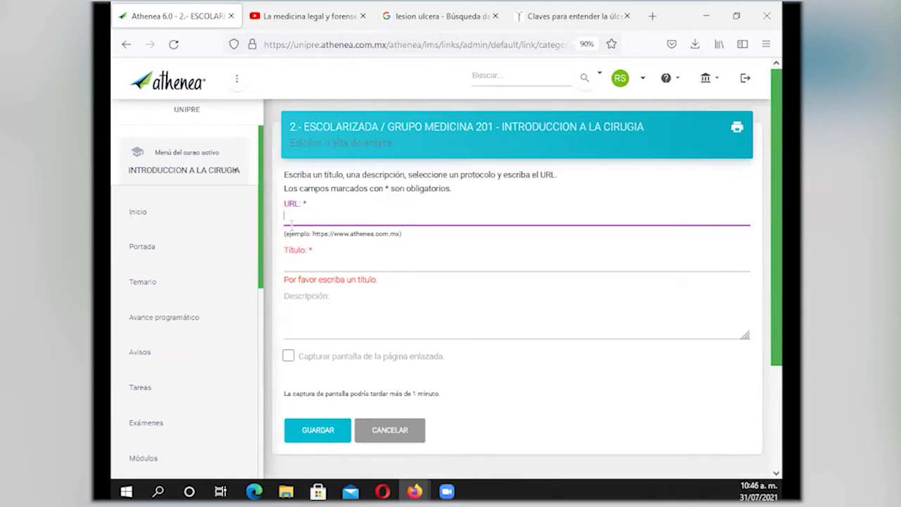
{"action": "key", "text": "ctrl+v"}
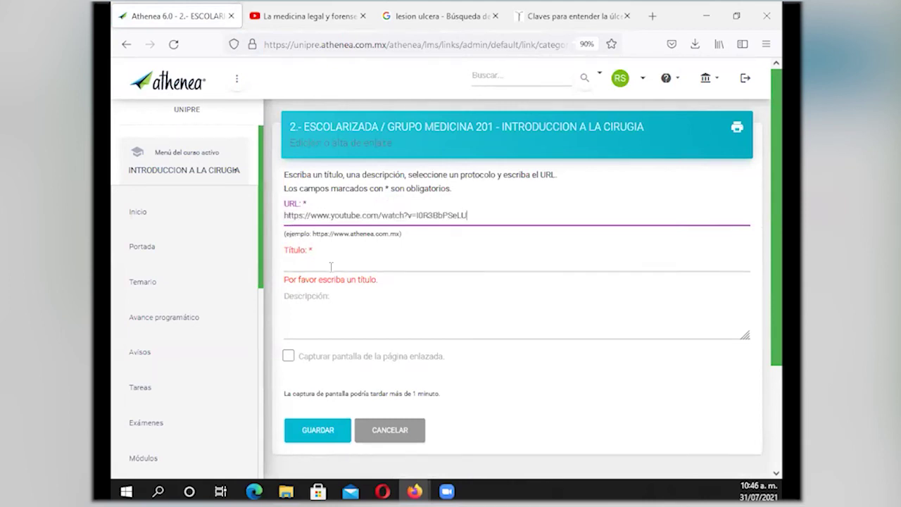
{"action": "left_click", "coordinate": [329, 267]}
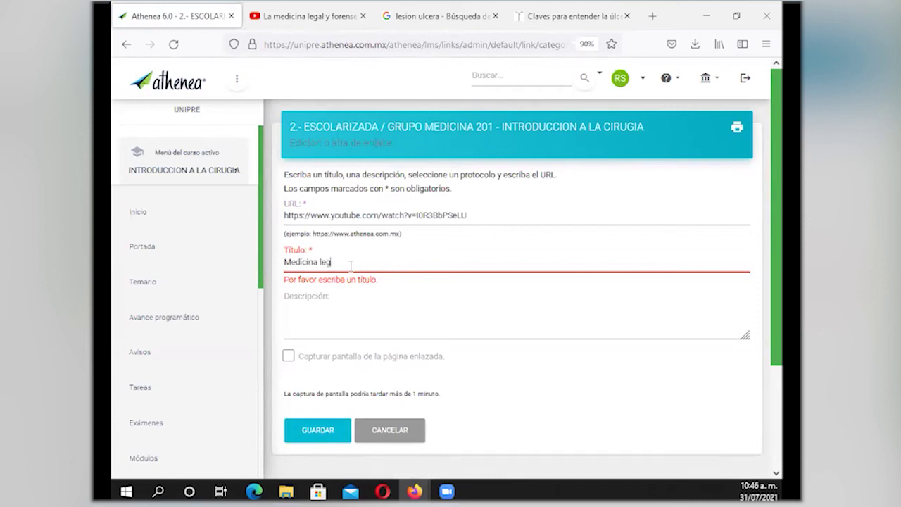
{"action": "left_click", "coordinate": [361, 319]}
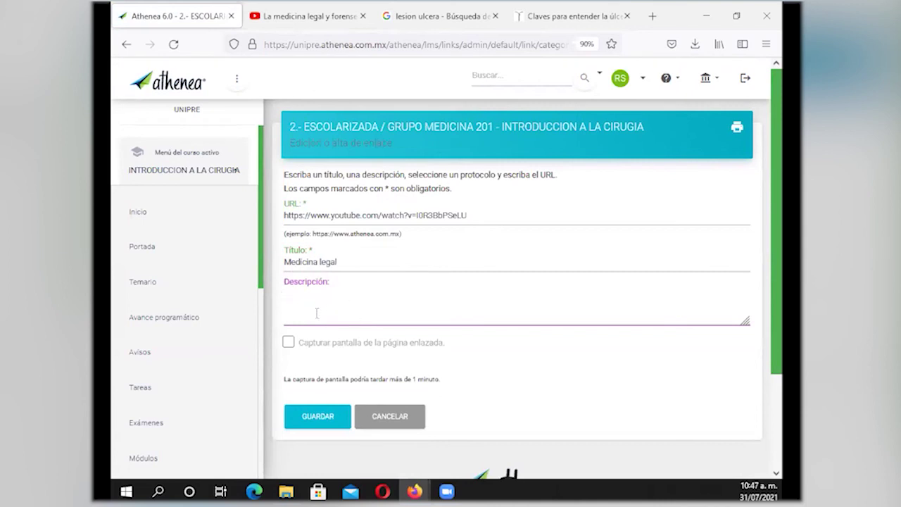
{"action": "left_click", "coordinate": [282, 314]}
Enable 'Capturar pantalla de la página enlazada' and save the link
{"action": "scroll", "coordinate": [315, 339], "scroll_direction": "down", "scroll_amount": 1}
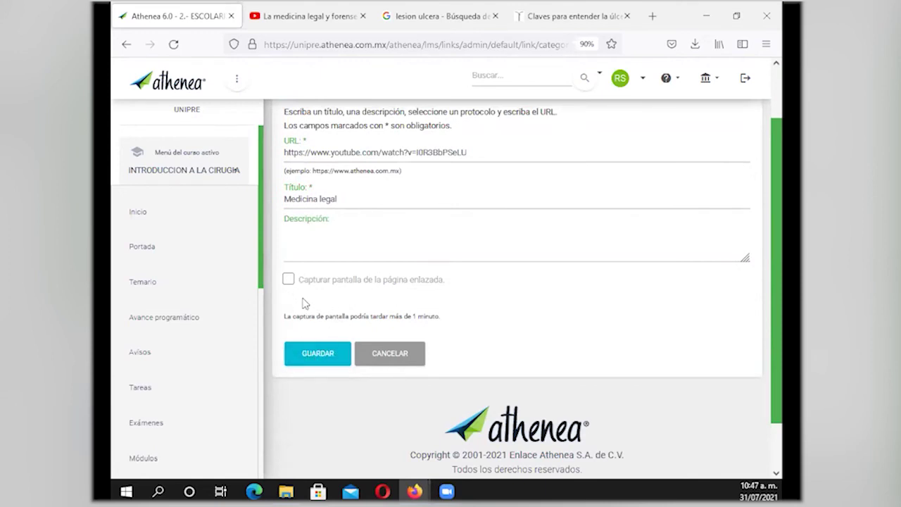
{"action": "left_click", "coordinate": [288, 280]}
{"action": "left_click", "coordinate": [327, 359]}
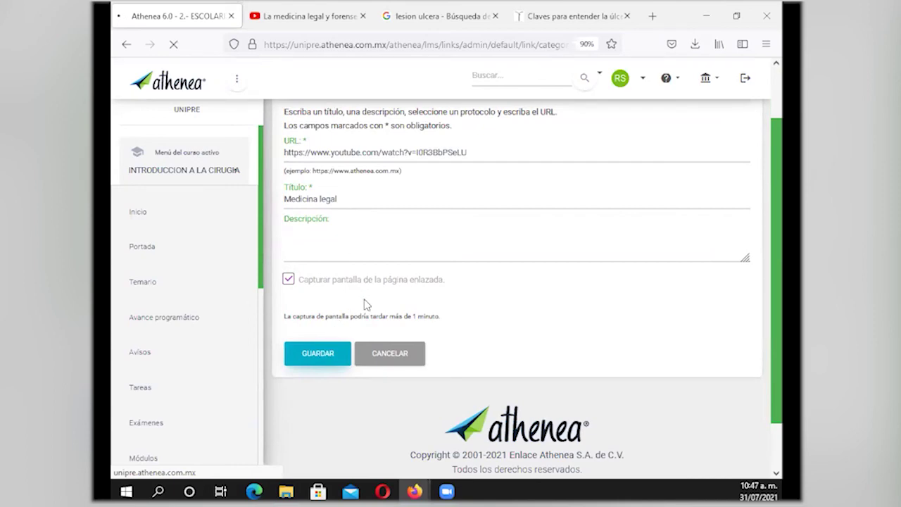
Note the link-saved confirmation, then dismiss the YouTube Premium offer in the YouTube tab
{"action": "scroll", "coordinate": [416, 301], "scroll_direction": "down", "scroll_amount": 2}
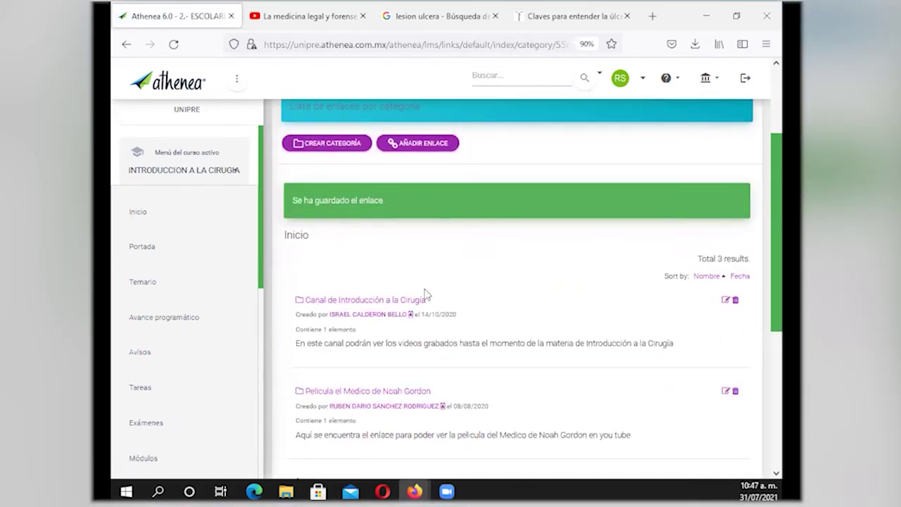
{"action": "left_click_drag", "start_coordinate": [293, 202], "coordinate": [391, 211]}
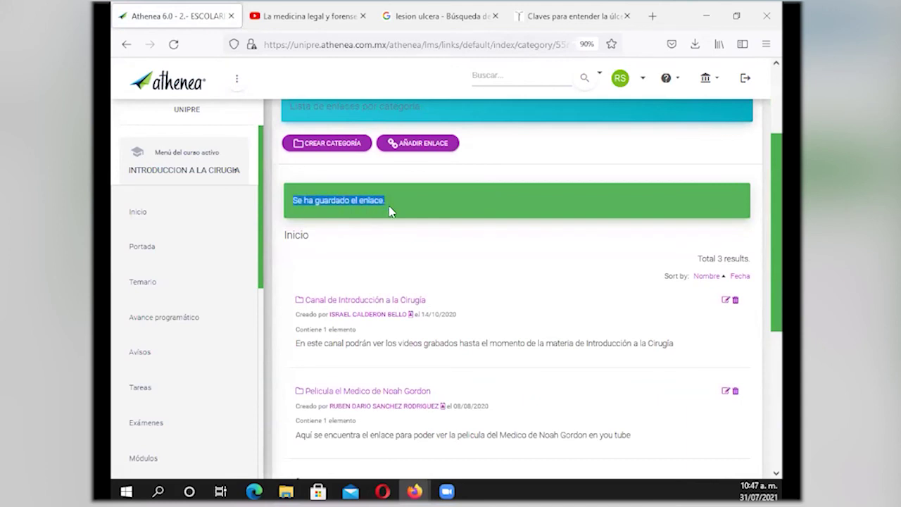
{"action": "left_click", "coordinate": [405, 232]}
{"action": "scroll", "coordinate": [423, 252], "scroll_direction": "down", "scroll_amount": 4}
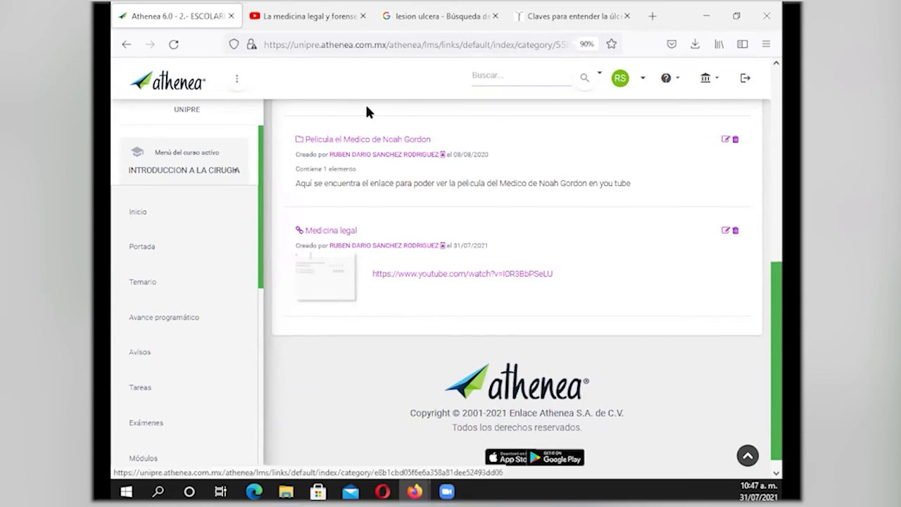
{"action": "left_click", "coordinate": [359, 17]}
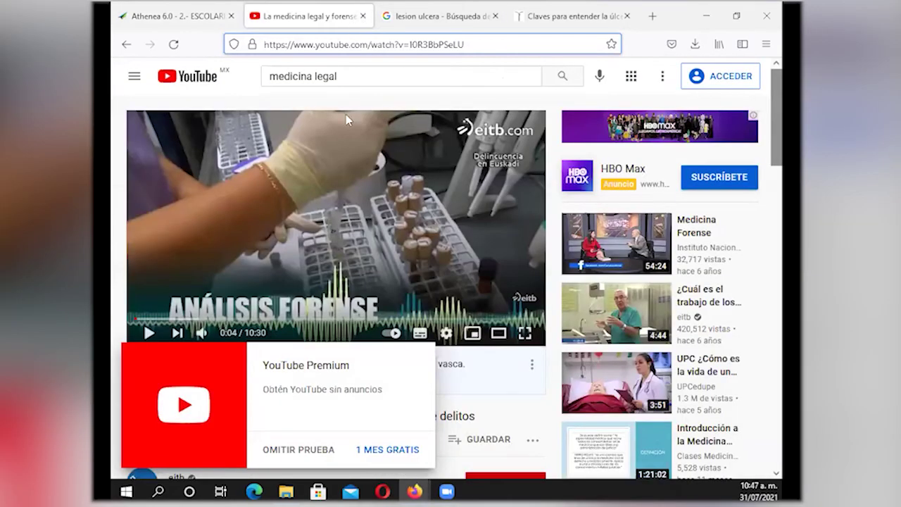
{"action": "left_click", "coordinate": [313, 450]}
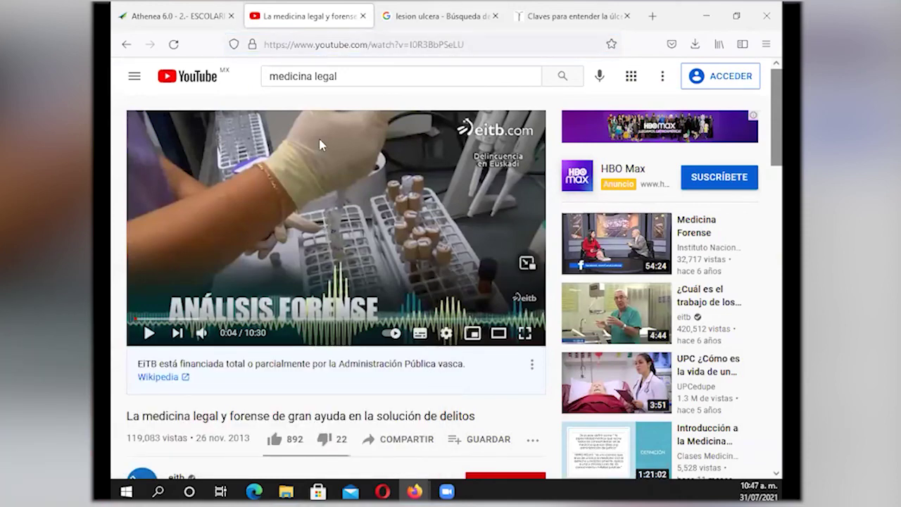
{"action": "left_click", "coordinate": [184, 14]}
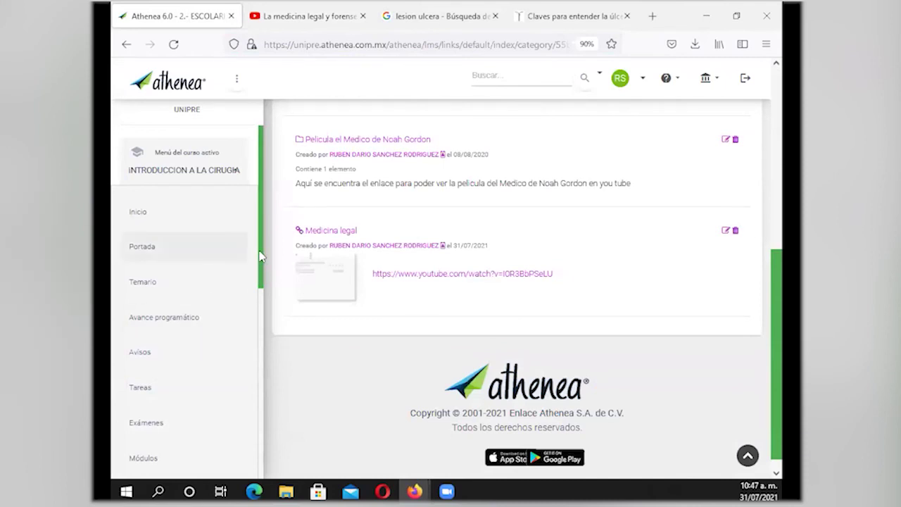
Back in Athenea, open Enlaces externos and scroll to the Medicina legal entry
{"action": "scroll", "coordinate": [247, 331], "scroll_direction": "down", "scroll_amount": 5}
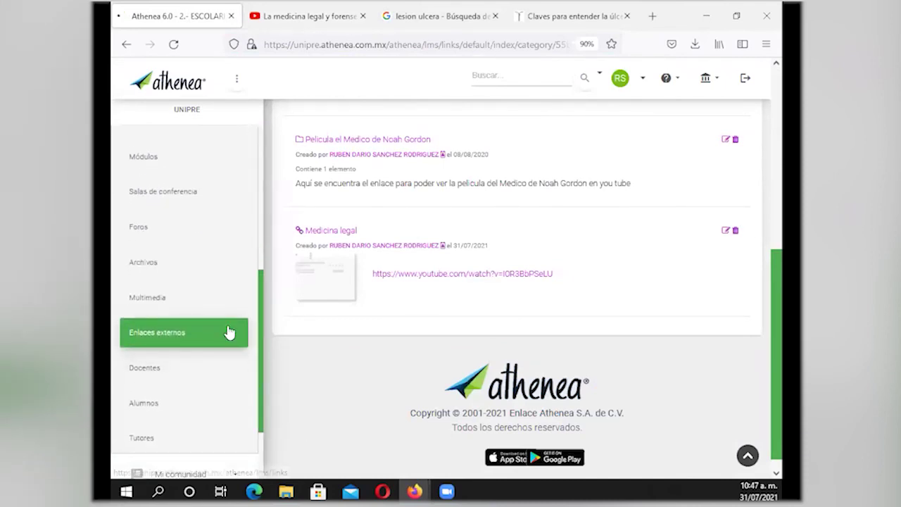
{"action": "left_click", "coordinate": [230, 333]}
{"action": "scroll", "coordinate": [415, 295], "scroll_direction": "down", "scroll_amount": 4}
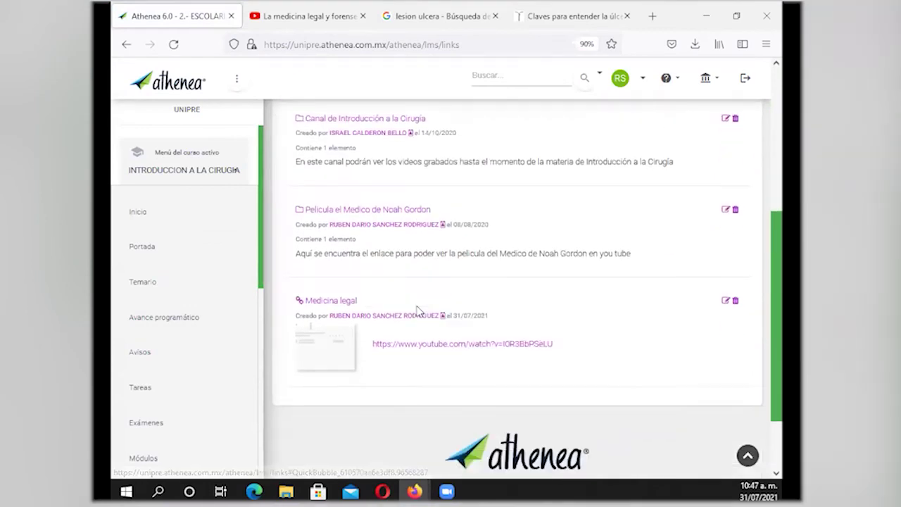
{"action": "scroll", "coordinate": [417, 310], "scroll_direction": "down", "scroll_amount": 2}
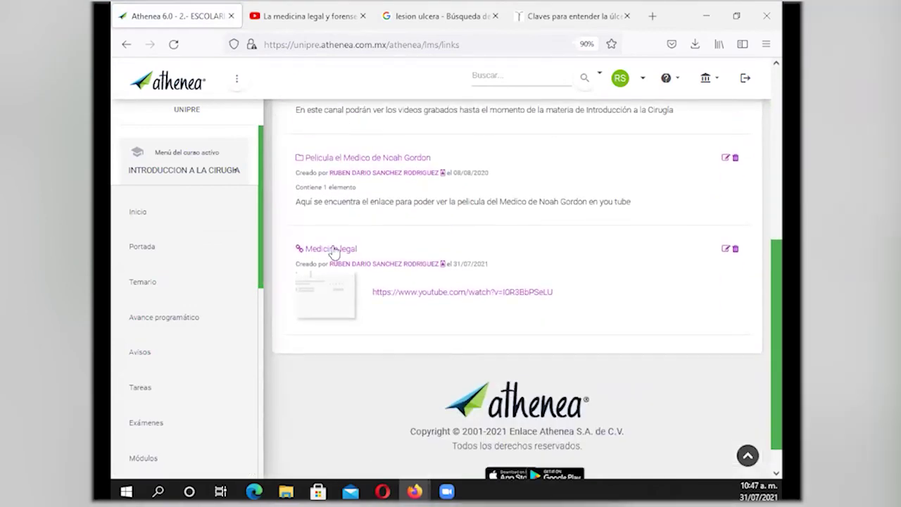
{"action": "left_click", "coordinate": [413, 296]}
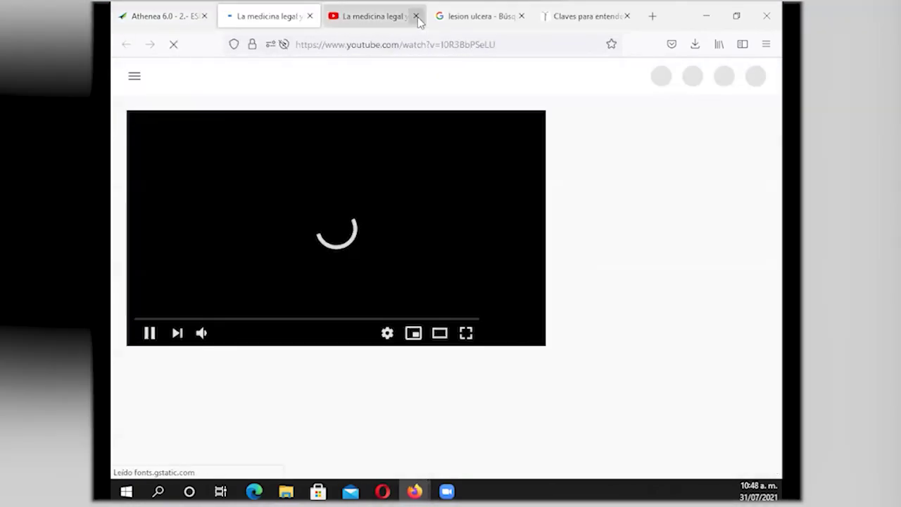
{"action": "left_click", "coordinate": [416, 16]}
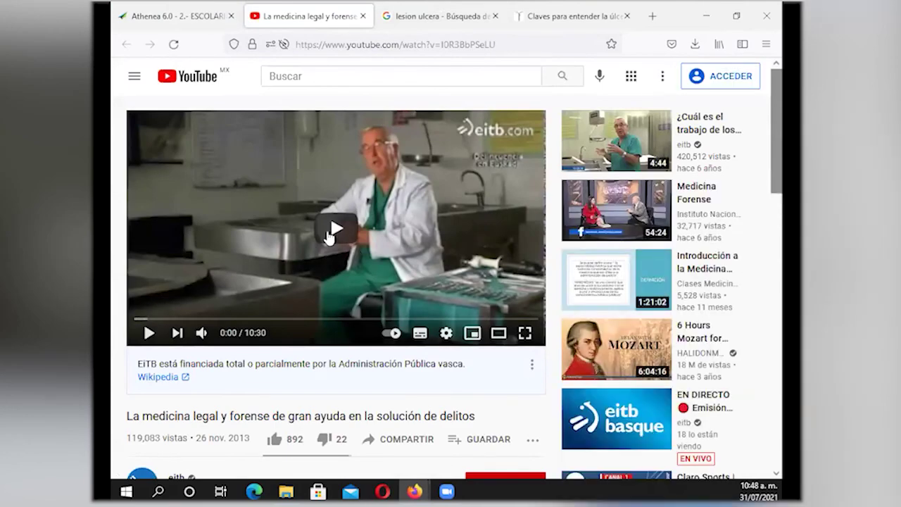
{"action": "left_click", "coordinate": [328, 235]}
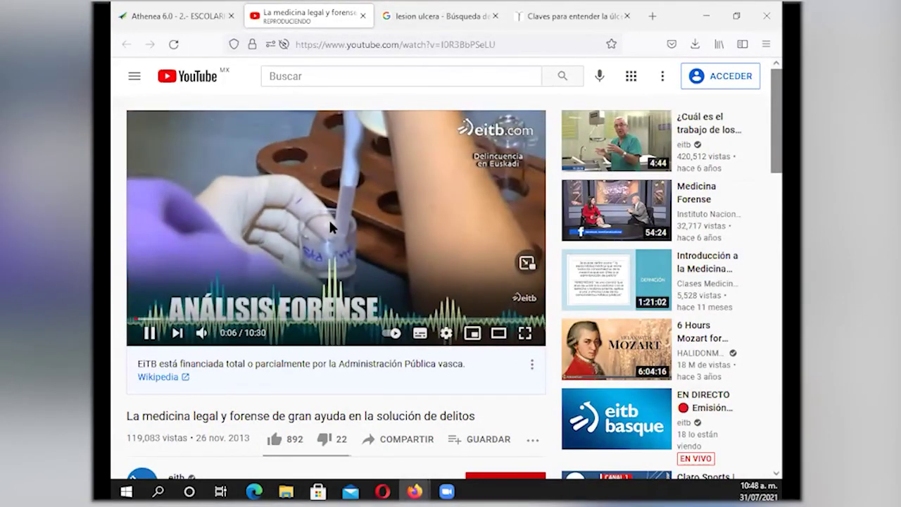
{"action": "left_click", "coordinate": [319, 232]}
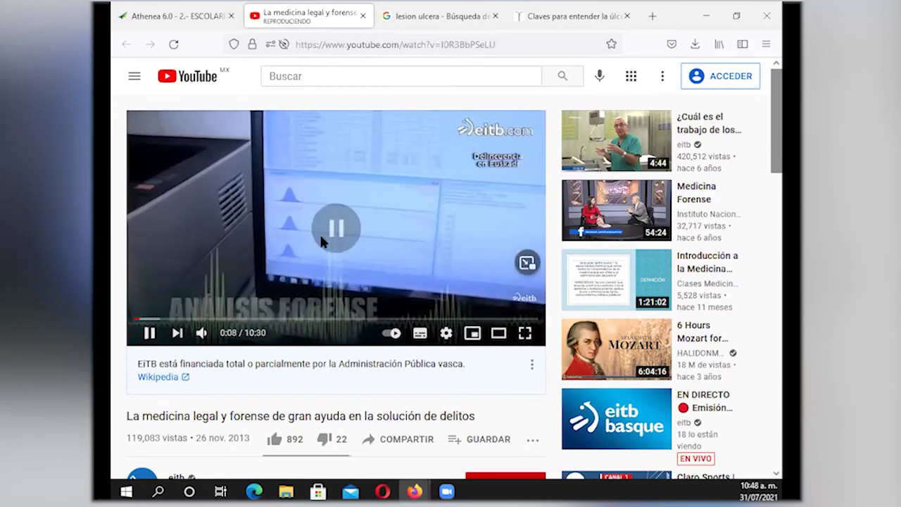
{"action": "left_click", "coordinate": [204, 17]}
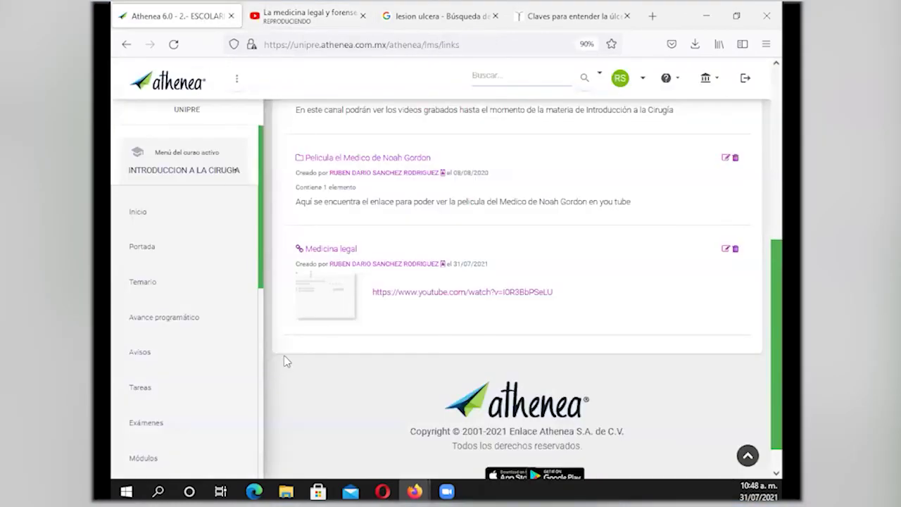
{"action": "left_click_drag", "start_coordinate": [261, 276], "coordinate": [264, 471]}
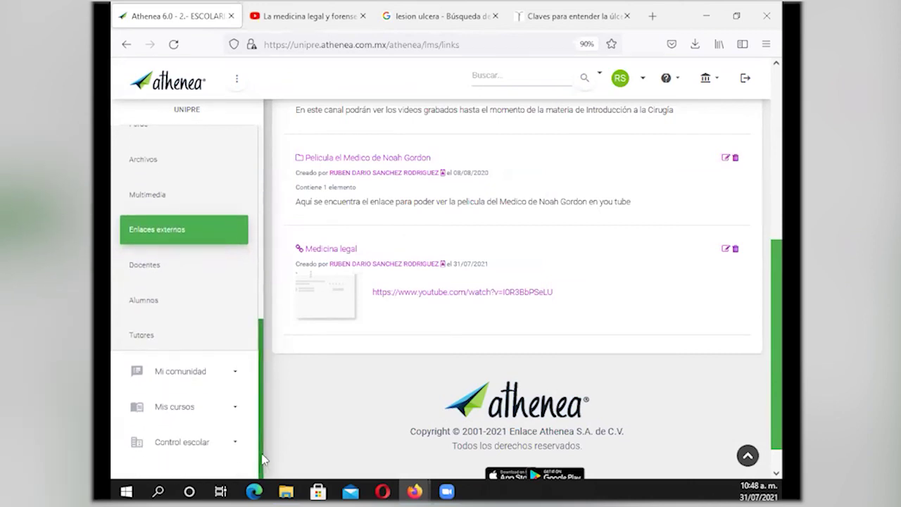
{"action": "scroll", "coordinate": [257, 331], "scroll_direction": "down", "scroll_amount": 1}
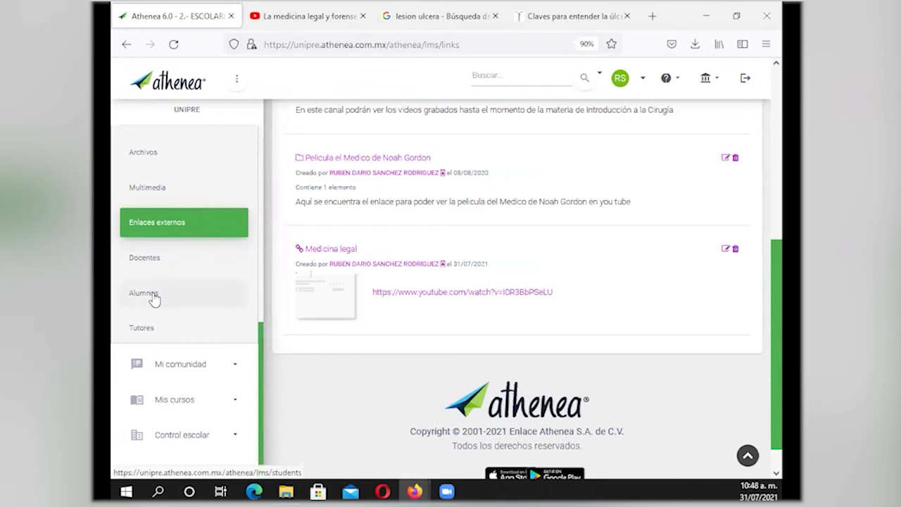
Open the course's Alumnos page and reload the student list
{"action": "left_click", "coordinate": [153, 301]}
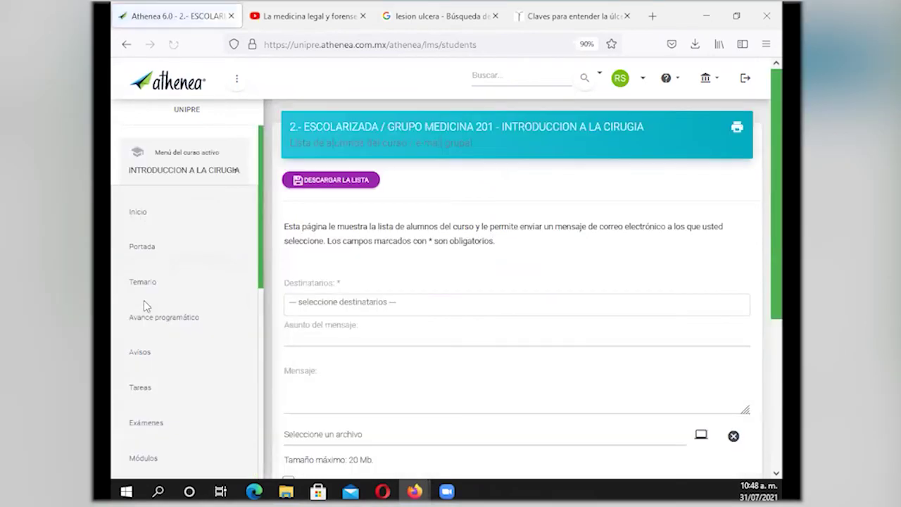
{"action": "scroll", "coordinate": [188, 284], "scroll_direction": "down", "scroll_amount": 3}
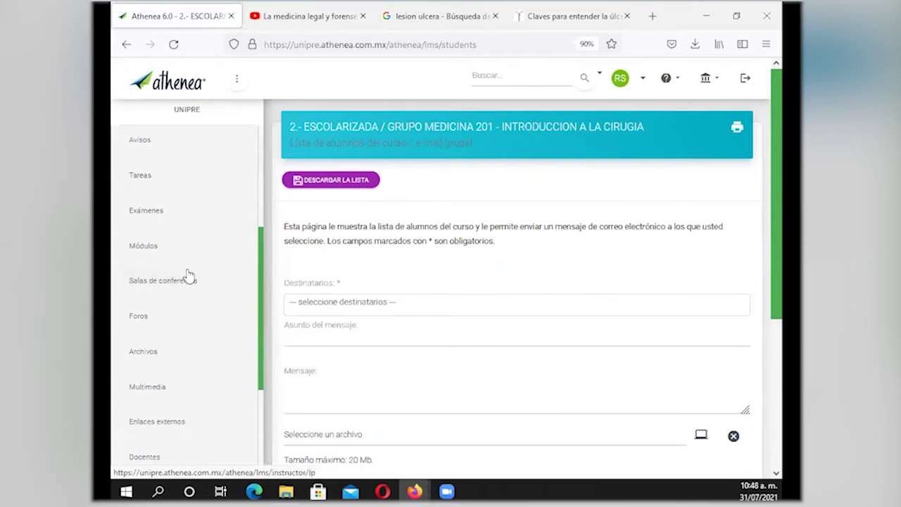
{"action": "scroll", "coordinate": [188, 279], "scroll_direction": "up", "scroll_amount": 4}
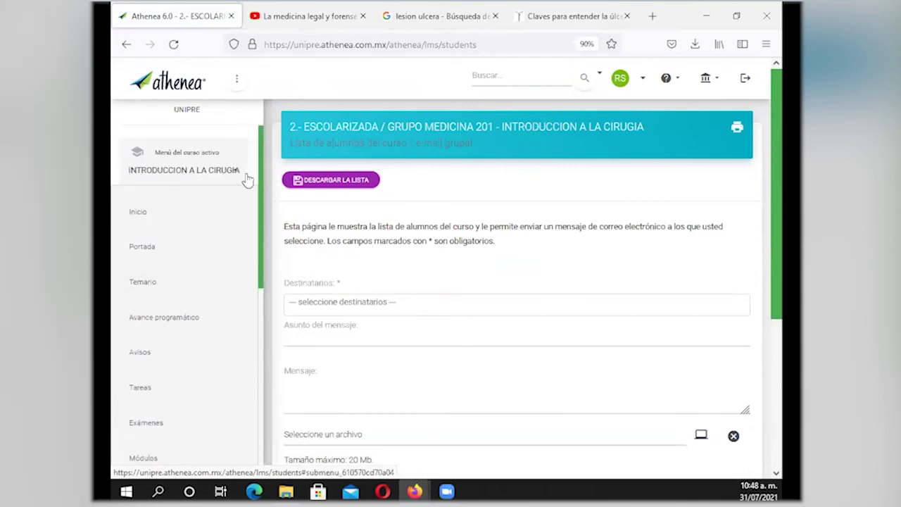
{"action": "scroll", "coordinate": [189, 310], "scroll_direction": "down", "scroll_amount": 3}
{"action": "scroll", "coordinate": [188, 308], "scroll_direction": "down", "scroll_amount": 5}
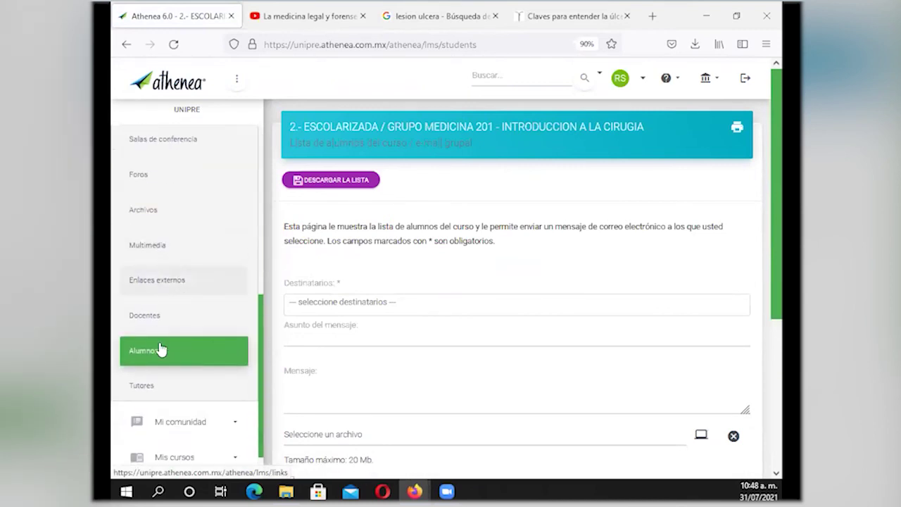
{"action": "left_click", "coordinate": [169, 356]}
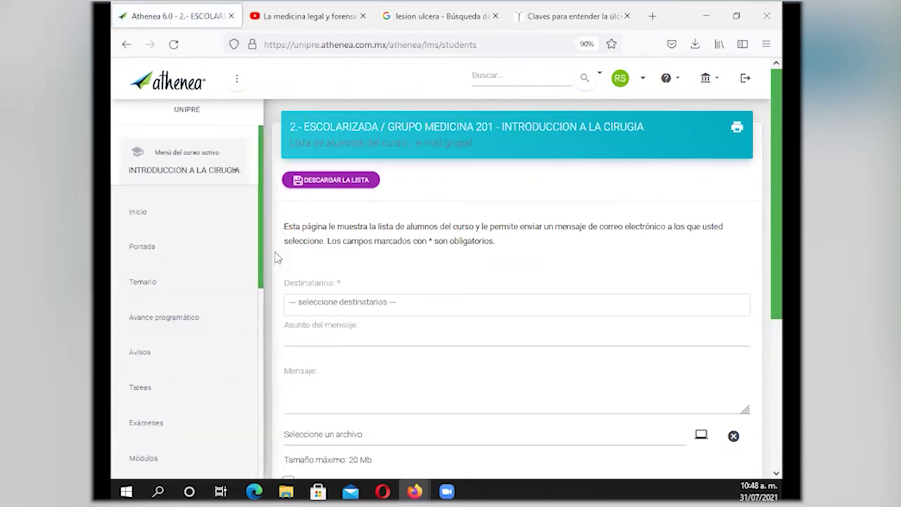
{"action": "scroll", "coordinate": [388, 260], "scroll_direction": "down", "scroll_amount": 2}
Browse the students in the Destinatarios dropdown, then close it without choosing anyone
{"action": "left_click", "coordinate": [356, 184]}
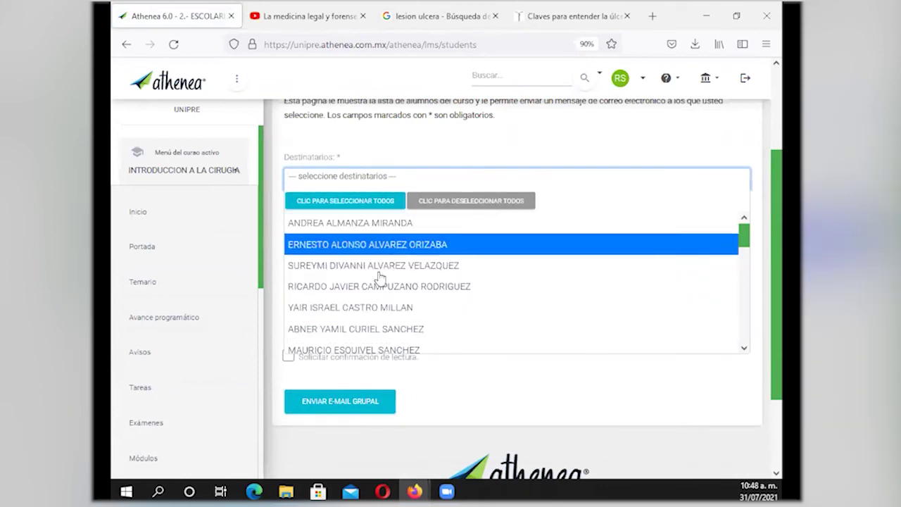
{"action": "scroll", "coordinate": [406, 278], "scroll_direction": "down", "scroll_amount": 3}
{"action": "scroll", "coordinate": [407, 278], "scroll_direction": "down", "scroll_amount": 5}
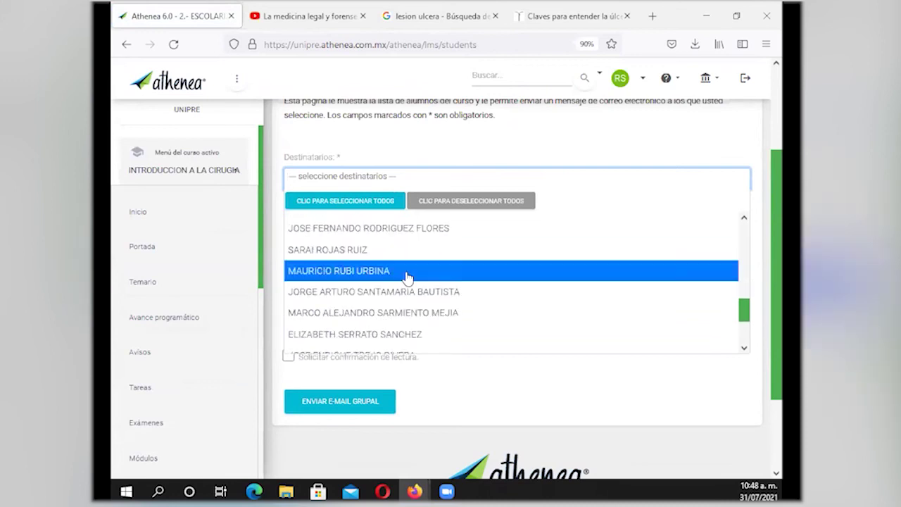
{"action": "scroll", "coordinate": [407, 265], "scroll_direction": "up", "scroll_amount": 8}
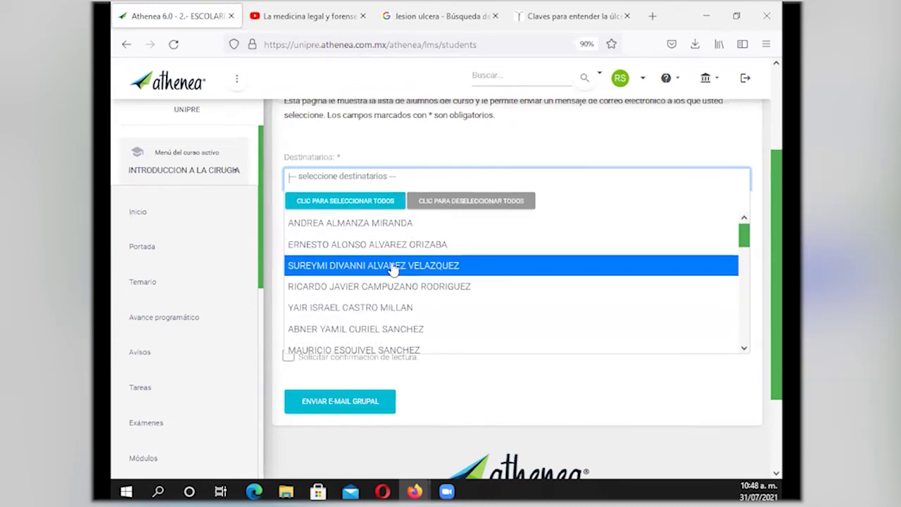
{"action": "scroll", "coordinate": [397, 266], "scroll_direction": "down", "scroll_amount": 8}
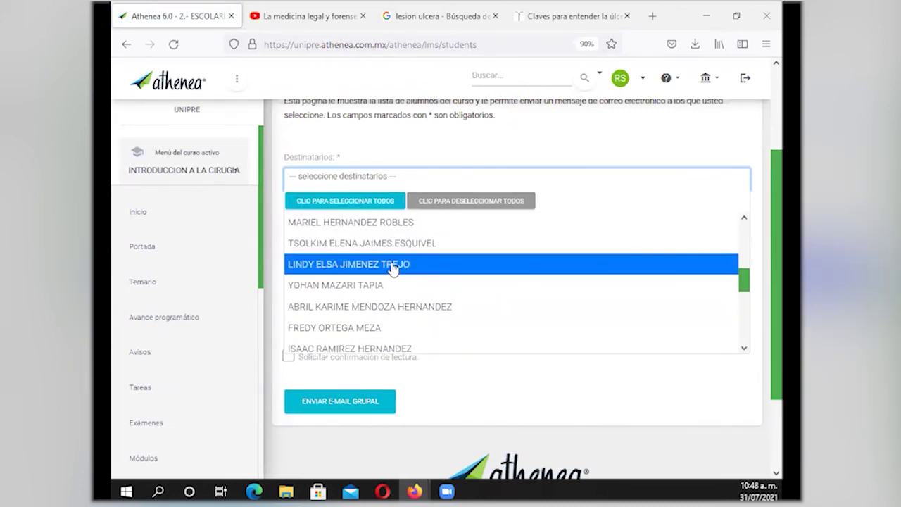
{"action": "left_click", "coordinate": [440, 435]}
{"action": "scroll", "coordinate": [440, 436], "scroll_direction": "up", "scroll_amount": 3}
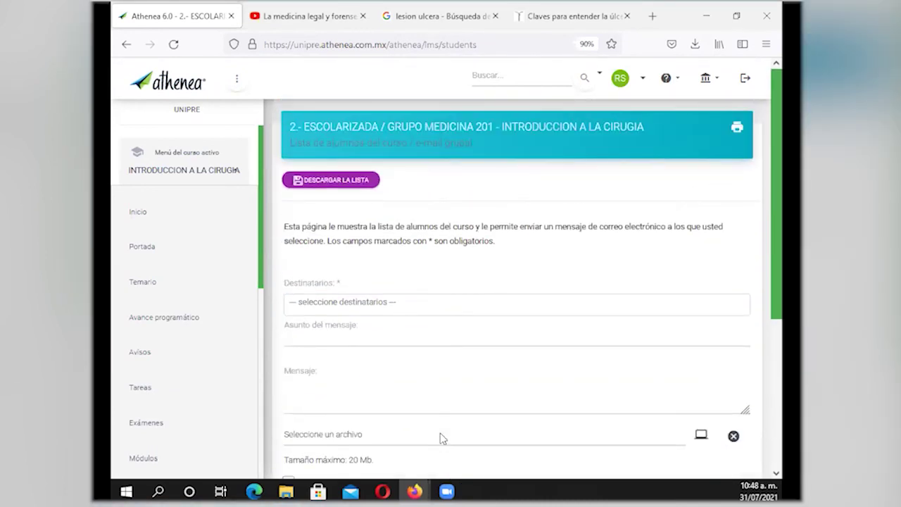
Download the student list, open it with Excel 2016, and widen column A
{"action": "left_click", "coordinate": [357, 182]}
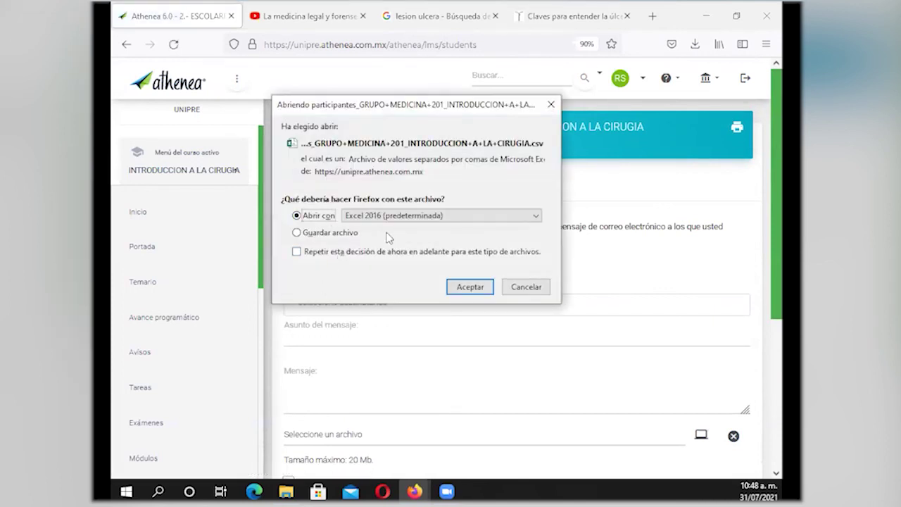
{"action": "left_click", "coordinate": [470, 289]}
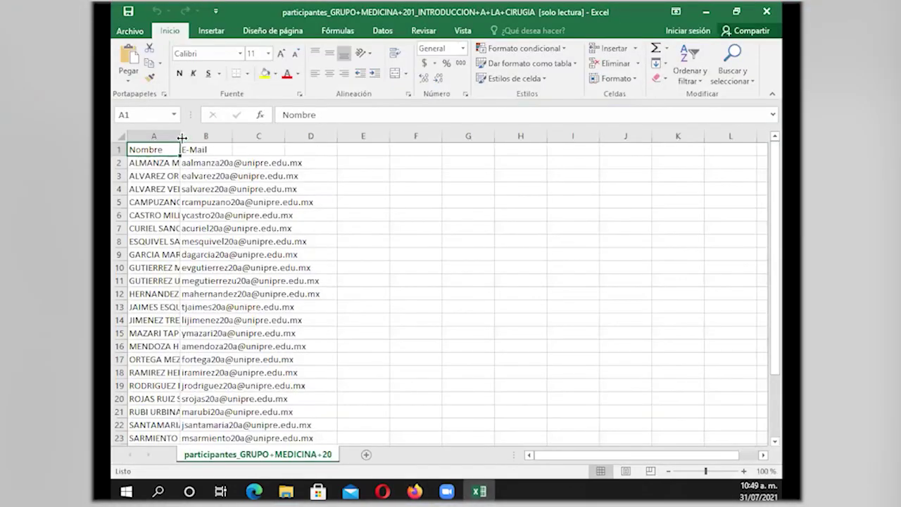
{"action": "left_click_drag", "start_coordinate": [181, 136], "coordinate": [348, 167]}
{"action": "left_click", "coordinate": [240, 228]}
Look over the student names and the Nombre and E-Mail header cells A1 and B1
{"action": "left_click", "coordinate": [243, 164]}
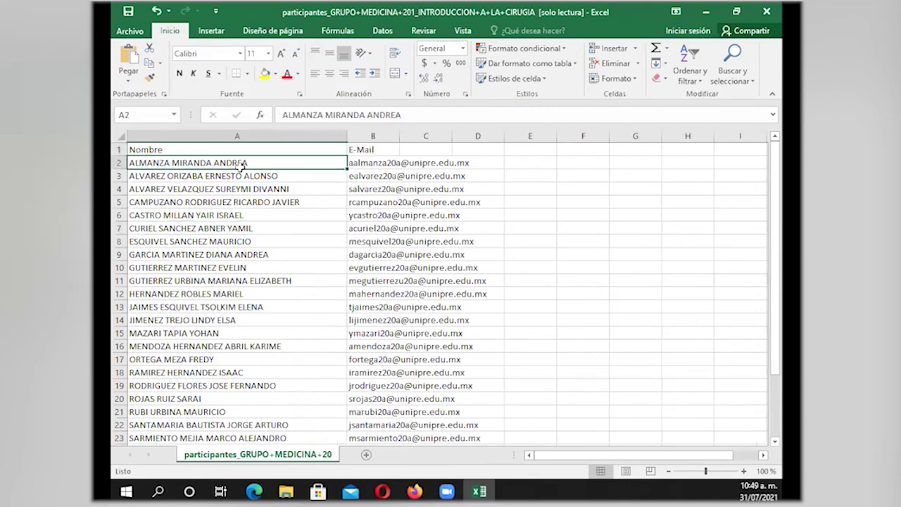
{"action": "left_click", "coordinate": [243, 189]}
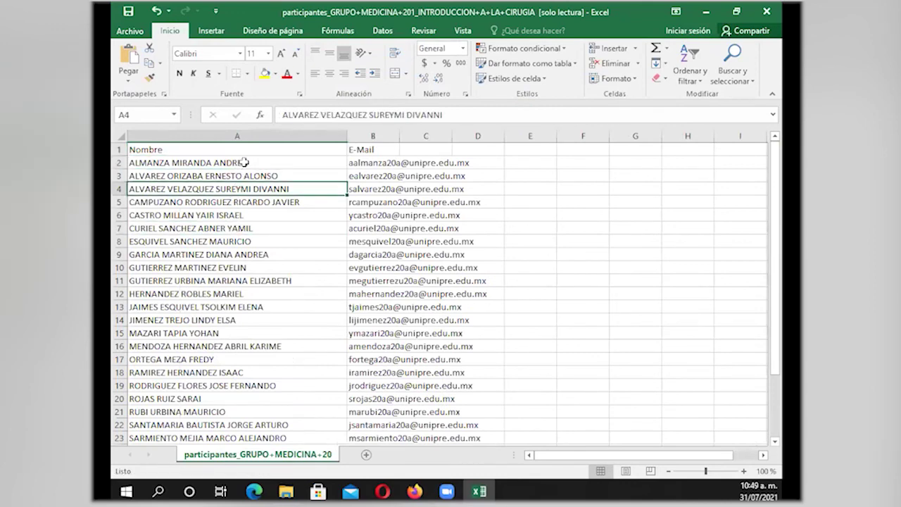
{"action": "left_click_drag", "start_coordinate": [243, 164], "coordinate": [242, 367]}
{"action": "scroll", "coordinate": [242, 368], "scroll_direction": "down", "scroll_amount": 4}
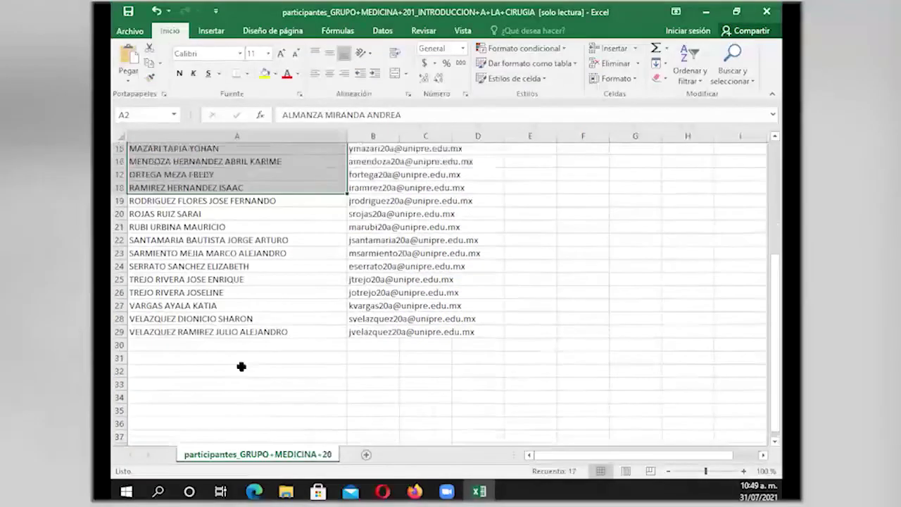
{"action": "left_click_drag", "start_coordinate": [246, 322], "coordinate": [211, 164]}
{"action": "left_click", "coordinate": [215, 202]}
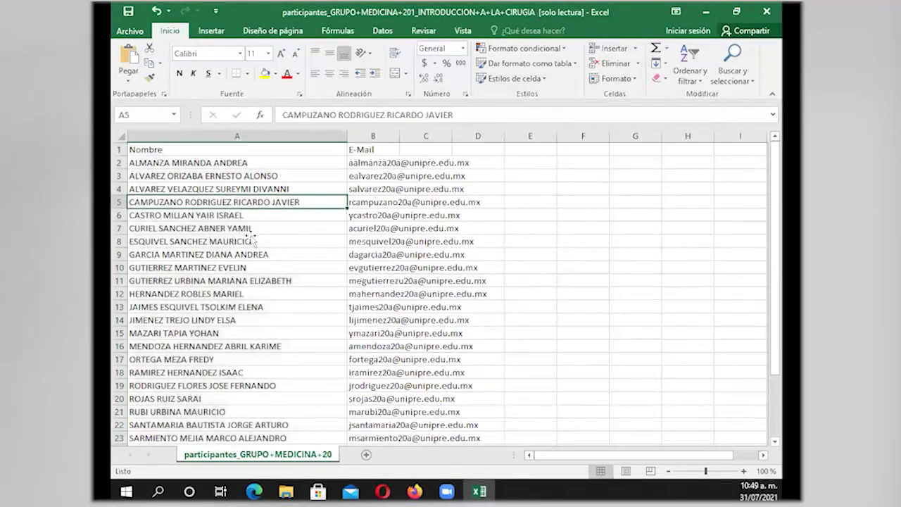
{"action": "left_click", "coordinate": [220, 151]}
{"action": "left_click", "coordinate": [369, 149]}
{"action": "left_click", "coordinate": [156, 202]}
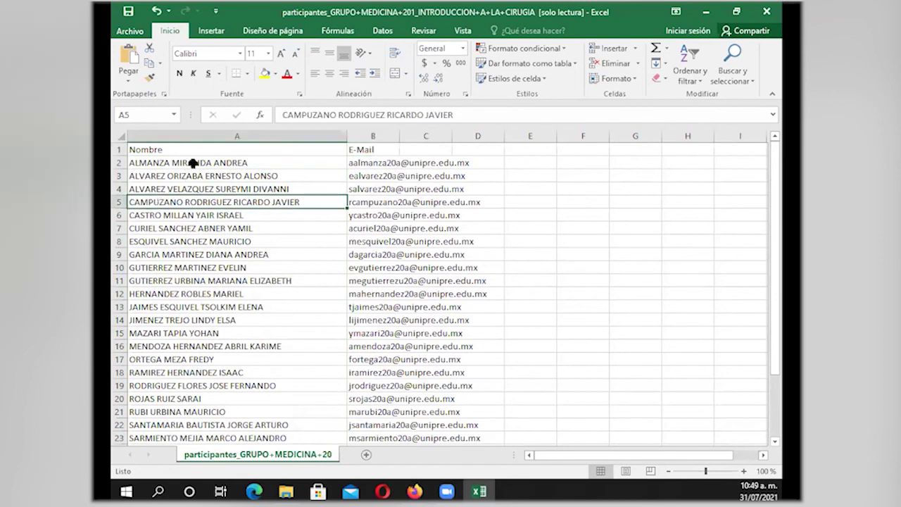
{"action": "left_click", "coordinate": [269, 148]}
{"action": "left_click", "coordinate": [376, 151]}
Widen column B so every e-mail address shows in full, then check cells A2 and B2
{"action": "left_click_drag", "start_coordinate": [400, 136], "coordinate": [505, 135]}
{"action": "left_click", "coordinate": [320, 174]}
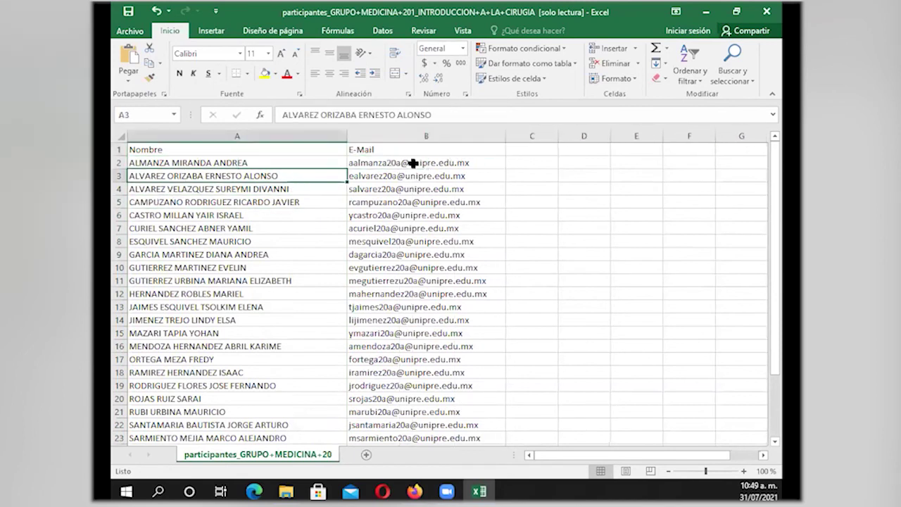
{"action": "left_click", "coordinate": [508, 164]}
{"action": "left_click", "coordinate": [483, 163]}
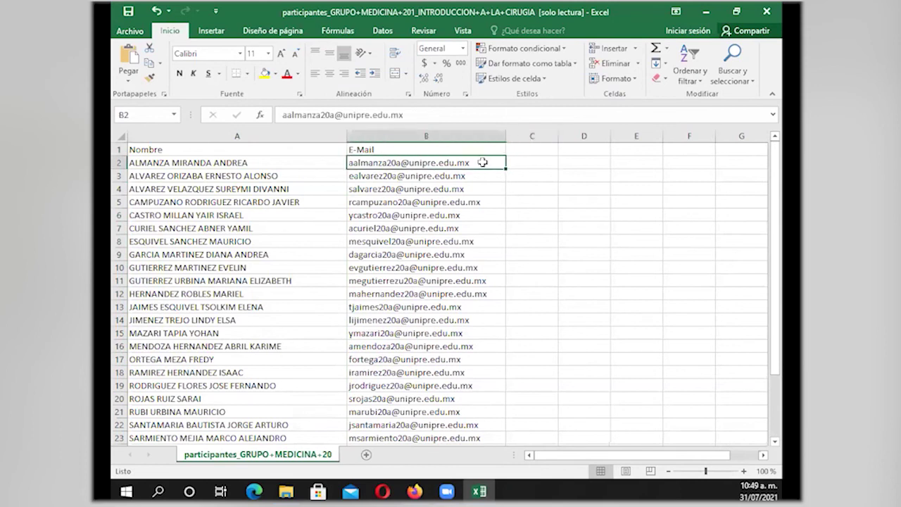
{"action": "left_click", "coordinate": [164, 163]}
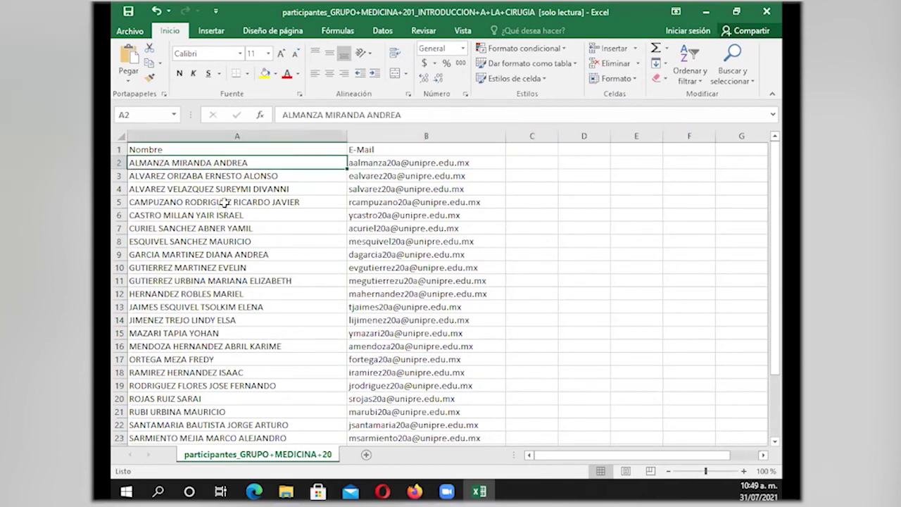
{"action": "left_click", "coordinate": [498, 166]}
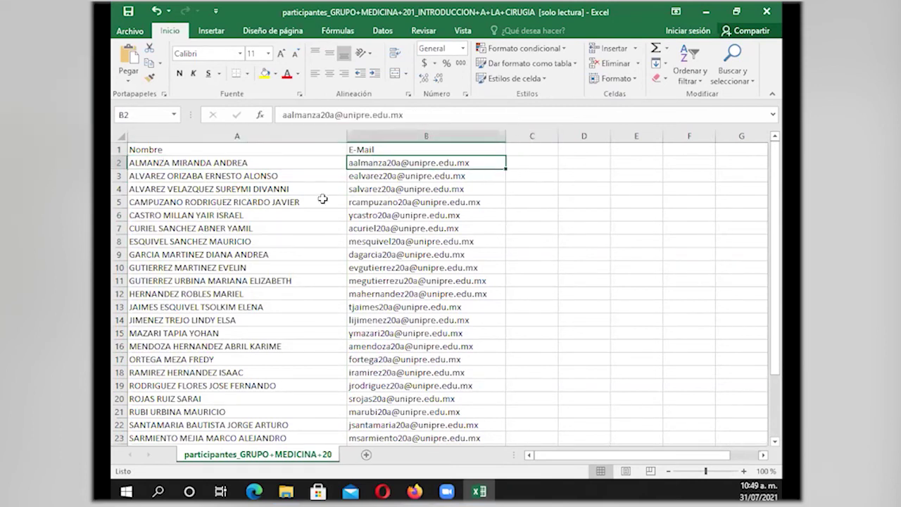
{"action": "left_click", "coordinate": [260, 184]}
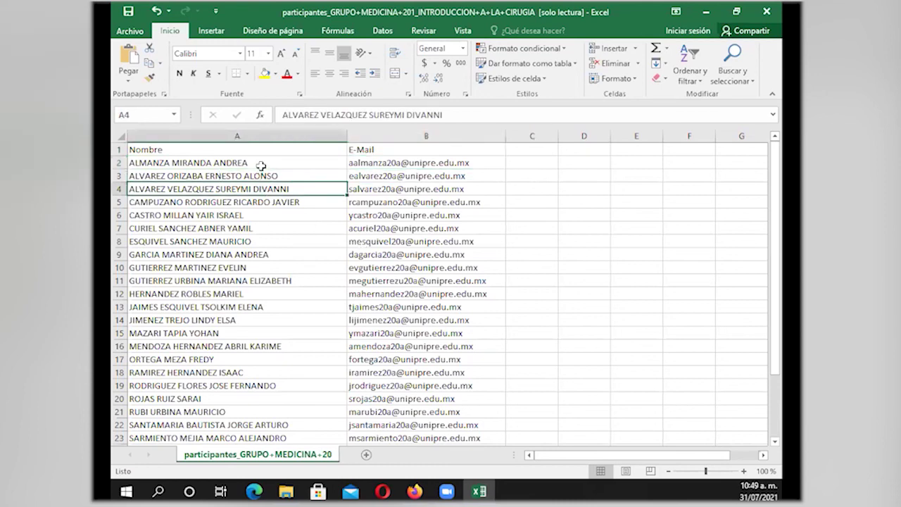
{"action": "scroll", "coordinate": [240, 315], "scroll_direction": "down", "scroll_amount": 7}
{"action": "scroll", "coordinate": [237, 307], "scroll_direction": "up", "scroll_amount": 7}
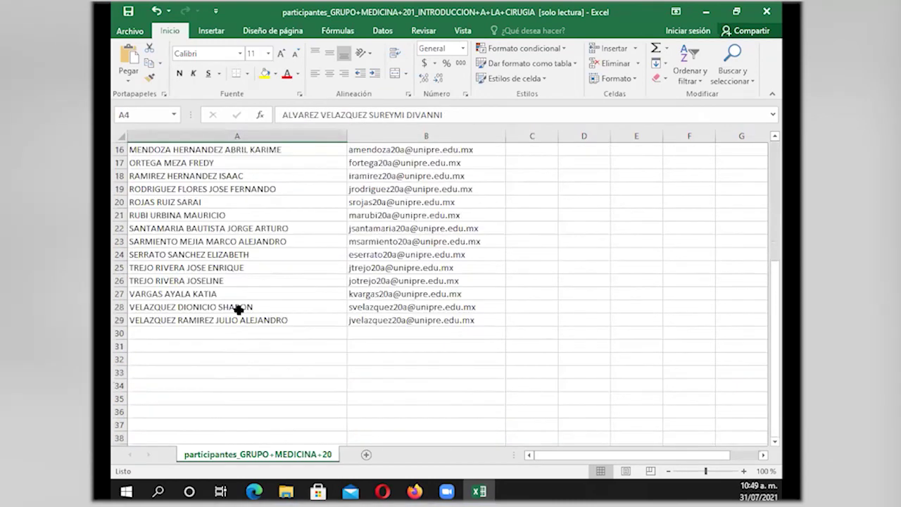
Select all the student names in column A, then compare the names in A2 and A3
{"action": "left_click_drag", "start_coordinate": [191, 165], "coordinate": [198, 457]}
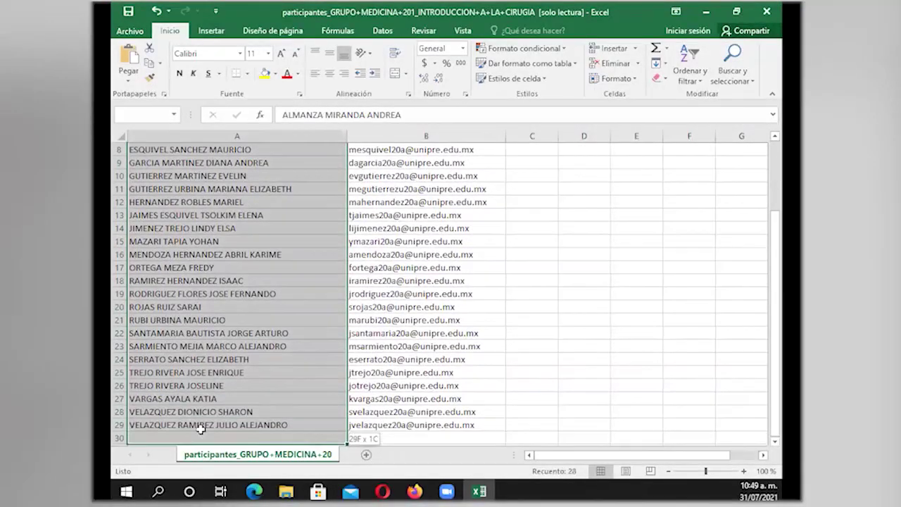
{"action": "left_click", "coordinate": [208, 373]}
{"action": "scroll", "coordinate": [209, 367], "scroll_direction": "up", "scroll_amount": 3}
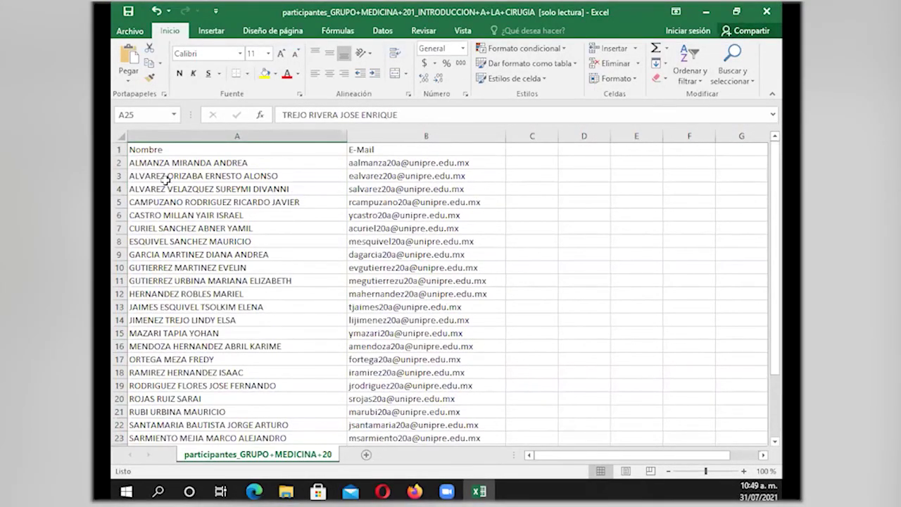
{"action": "left_click", "coordinate": [134, 164]}
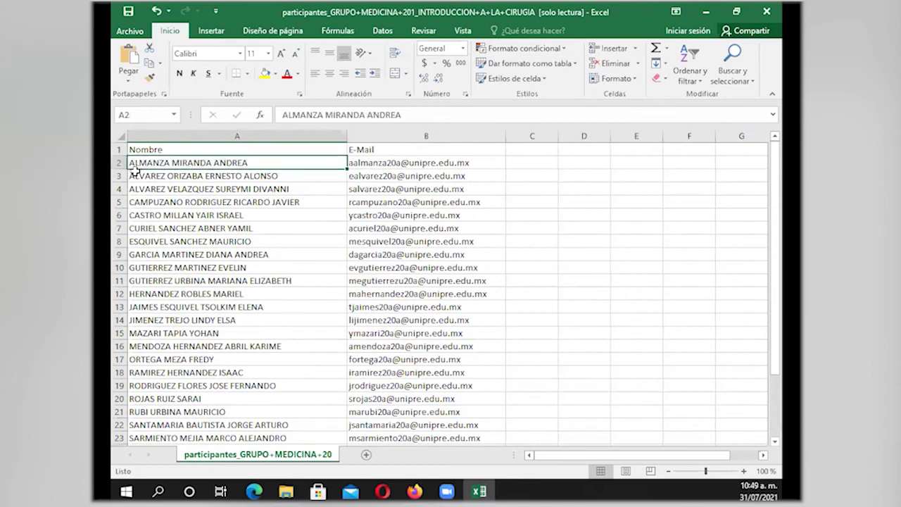
{"action": "left_click", "coordinate": [136, 172]}
{"action": "left_click", "coordinate": [137, 166]}
{"action": "left_click", "coordinate": [139, 176]}
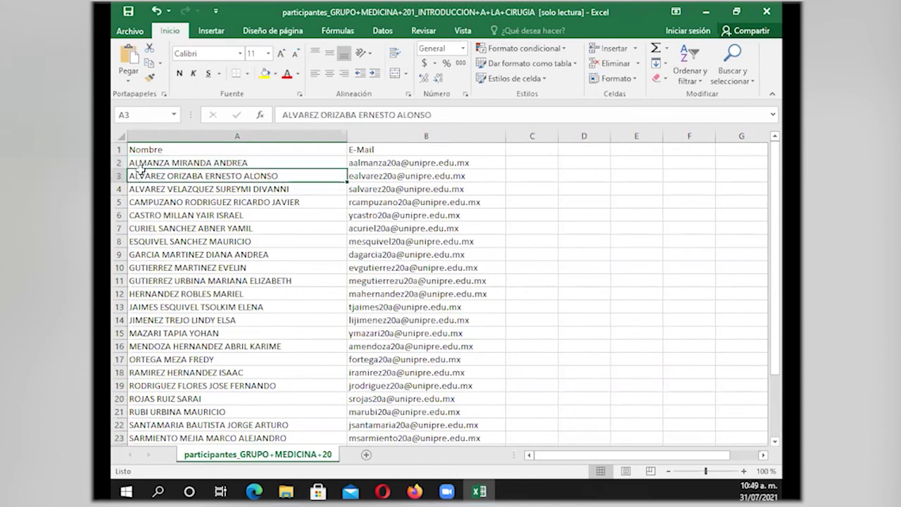
{"action": "left_click", "coordinate": [141, 166]}
{"action": "left_click", "coordinate": [141, 176]}
{"action": "left_click", "coordinate": [145, 167]}
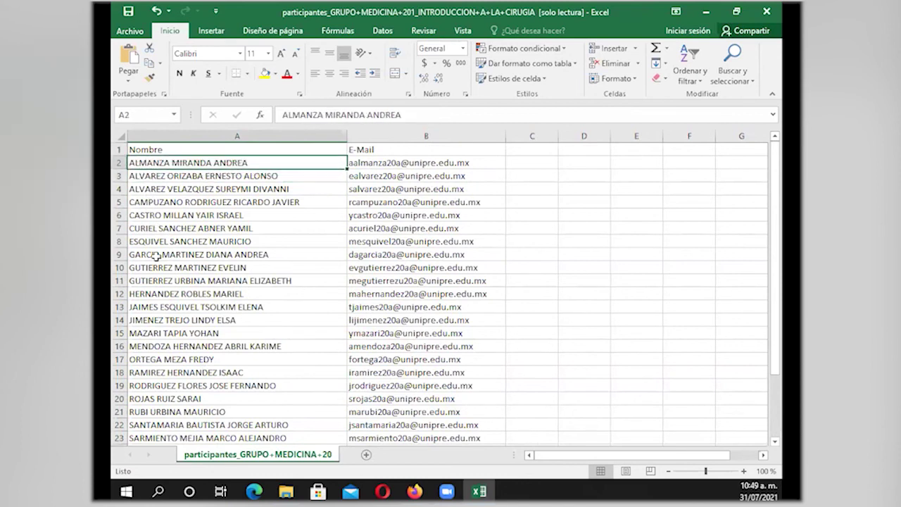
Check the last student in cell A29, then close the student list workbook
{"action": "scroll", "coordinate": [156, 285], "scroll_direction": "down", "scroll_amount": 6}
{"action": "left_click", "coordinate": [153, 282]}
{"action": "left_click", "coordinate": [234, 336]}
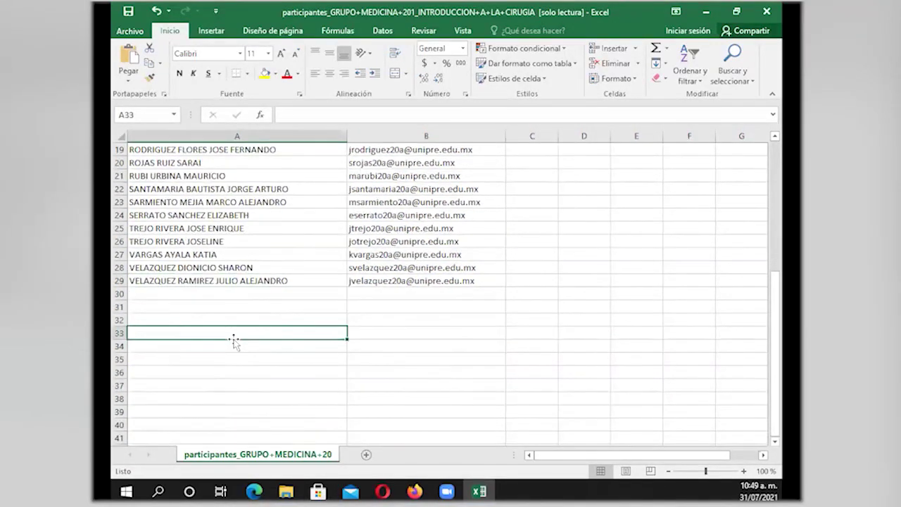
{"action": "scroll", "coordinate": [234, 341], "scroll_direction": "up", "scroll_amount": 6}
{"action": "left_click", "coordinate": [766, 11]}
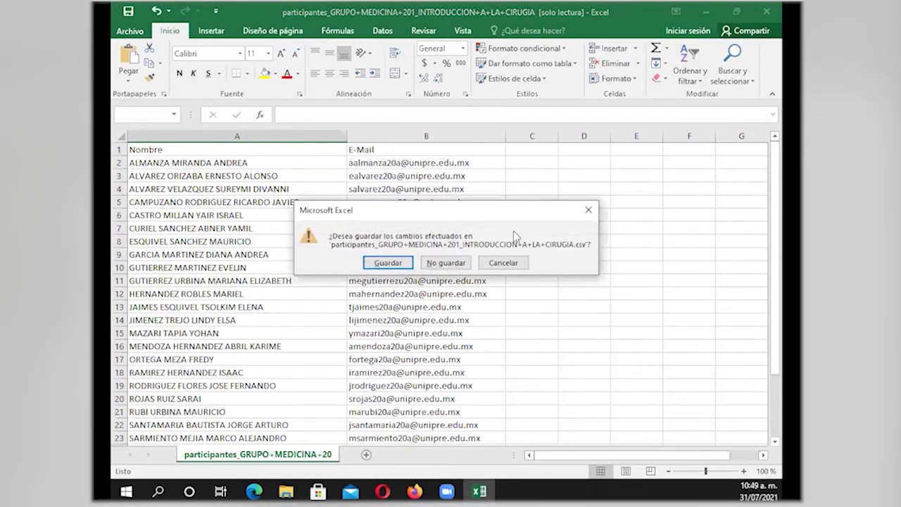
Close the CSV without saving, then browse the Mi comunidad, Control escolar and Mis cursos sidebar sections
{"action": "left_click", "coordinate": [446, 262]}
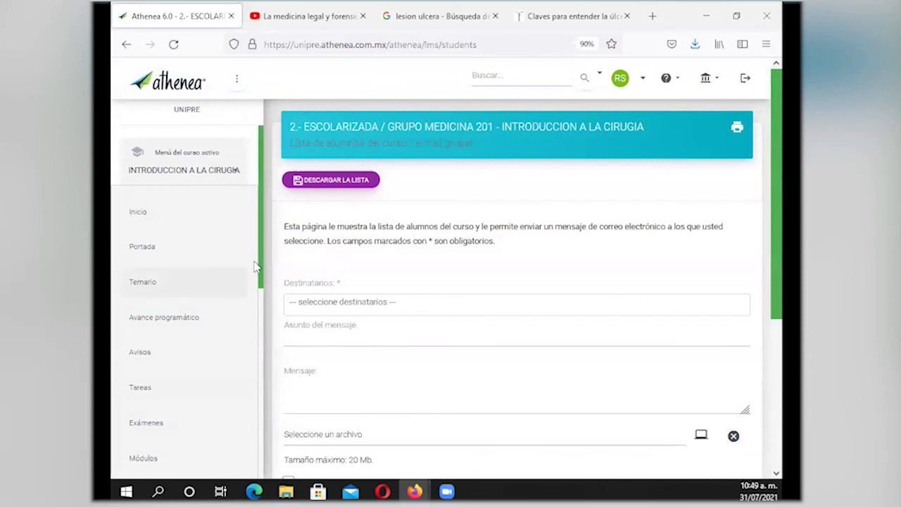
{"action": "left_click_drag", "start_coordinate": [255, 266], "coordinate": [250, 447]}
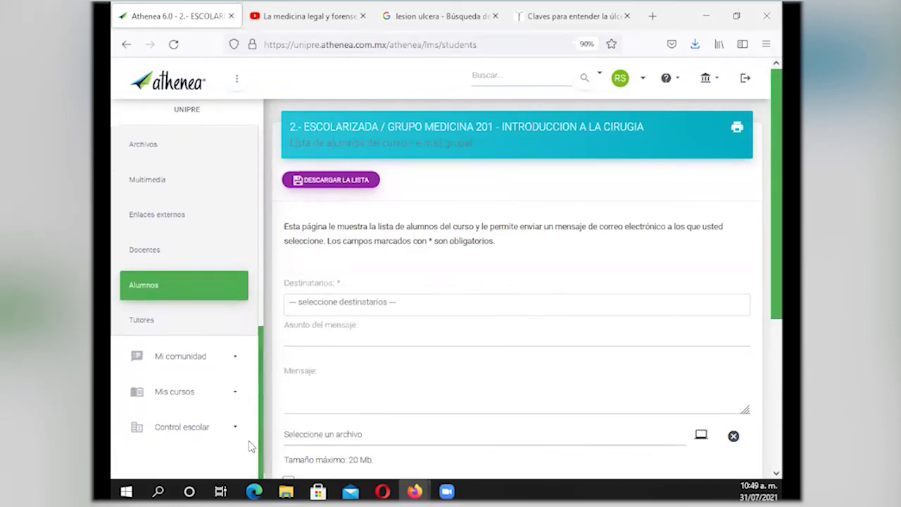
{"action": "left_click", "coordinate": [217, 360]}
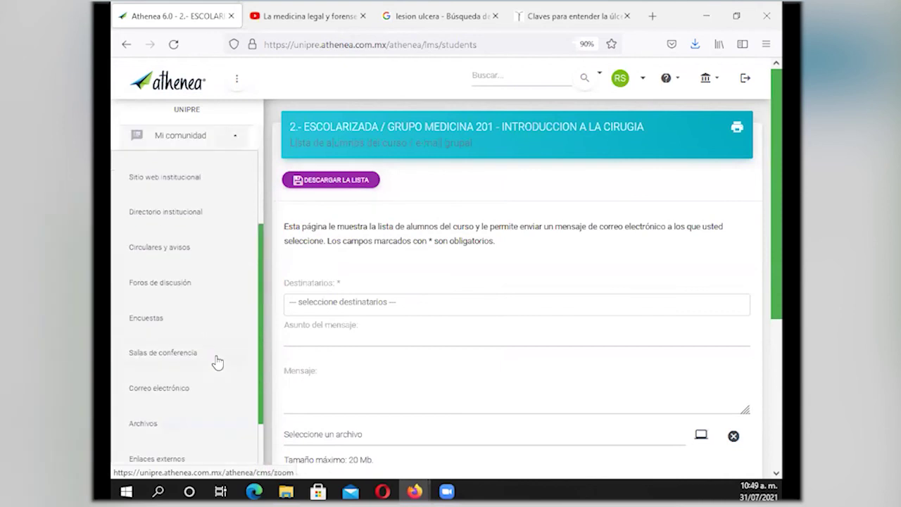
{"action": "left_click", "coordinate": [237, 144]}
{"action": "left_click", "coordinate": [197, 280]}
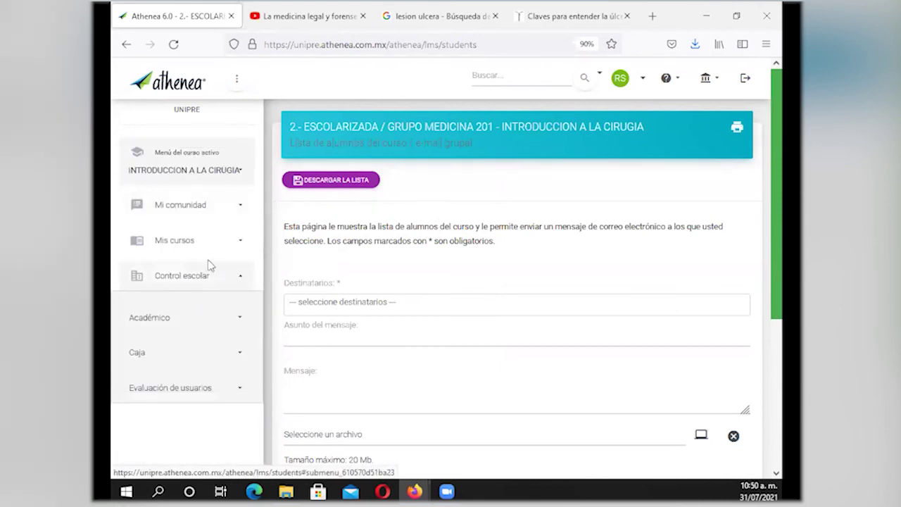
{"action": "left_click", "coordinate": [219, 240]}
Collapse the Mis cursos section and return to the Athenea home page via the logo
{"action": "scroll", "coordinate": [203, 318], "scroll_direction": "down", "scroll_amount": 2}
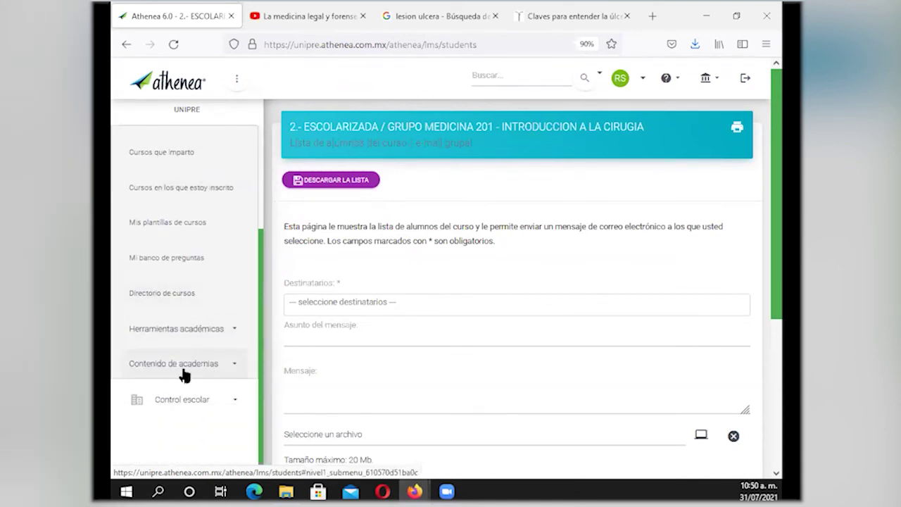
{"action": "scroll", "coordinate": [186, 363], "scroll_direction": "up", "scroll_amount": 2}
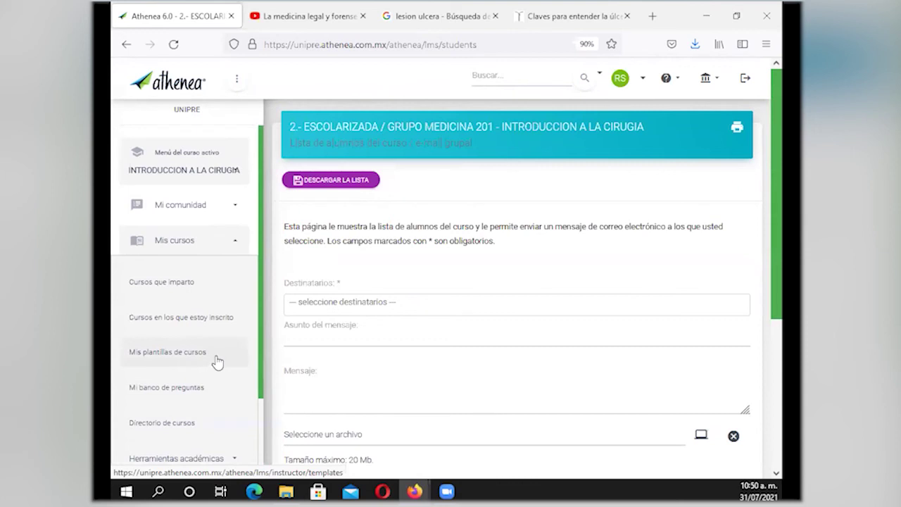
{"action": "left_click", "coordinate": [235, 239]}
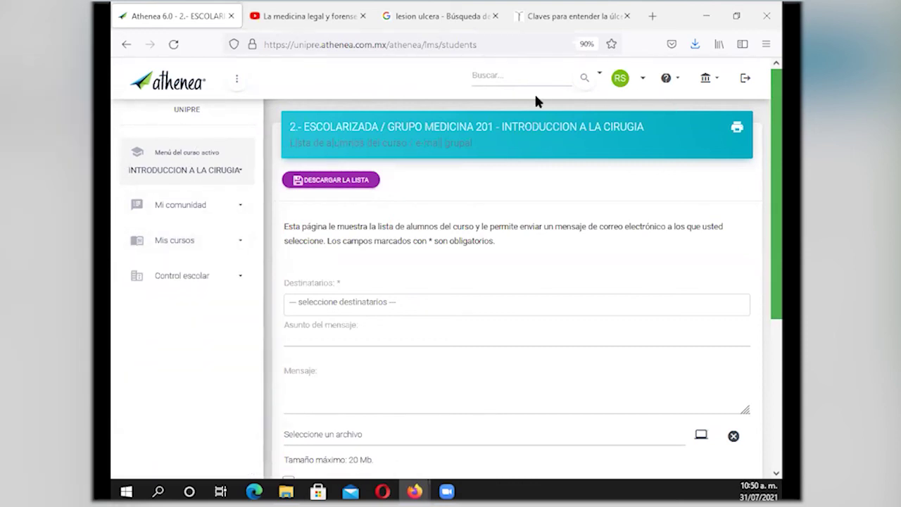
{"action": "scroll", "coordinate": [274, 363], "scroll_direction": "down", "scroll_amount": 3}
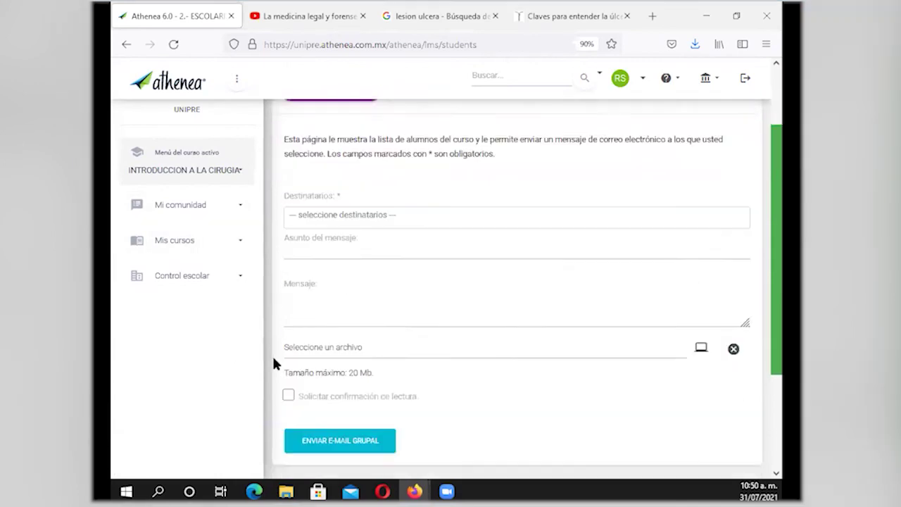
{"action": "scroll", "coordinate": [277, 372], "scroll_direction": "up", "scroll_amount": 3}
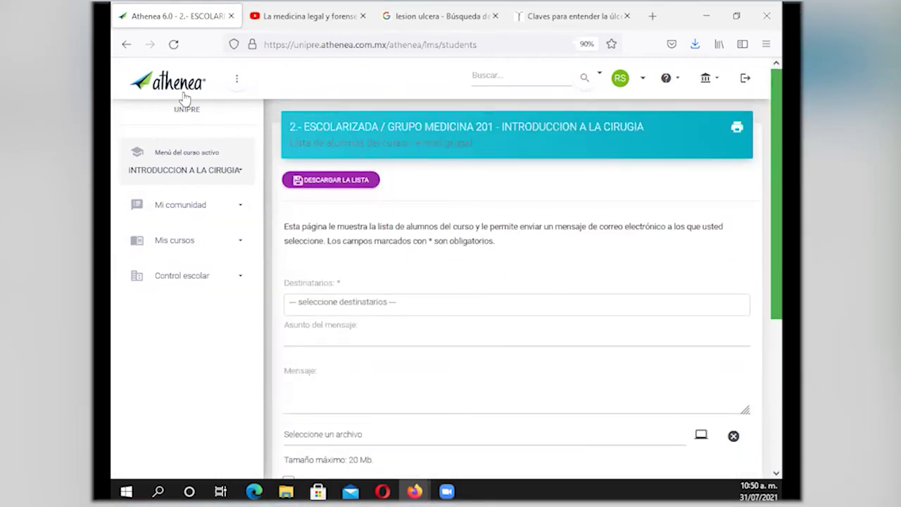
{"action": "left_click", "coordinate": [169, 83]}
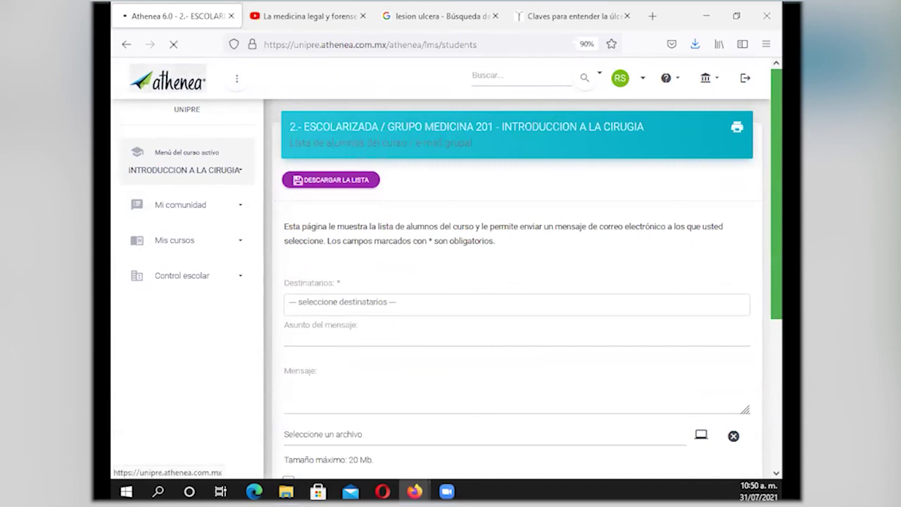